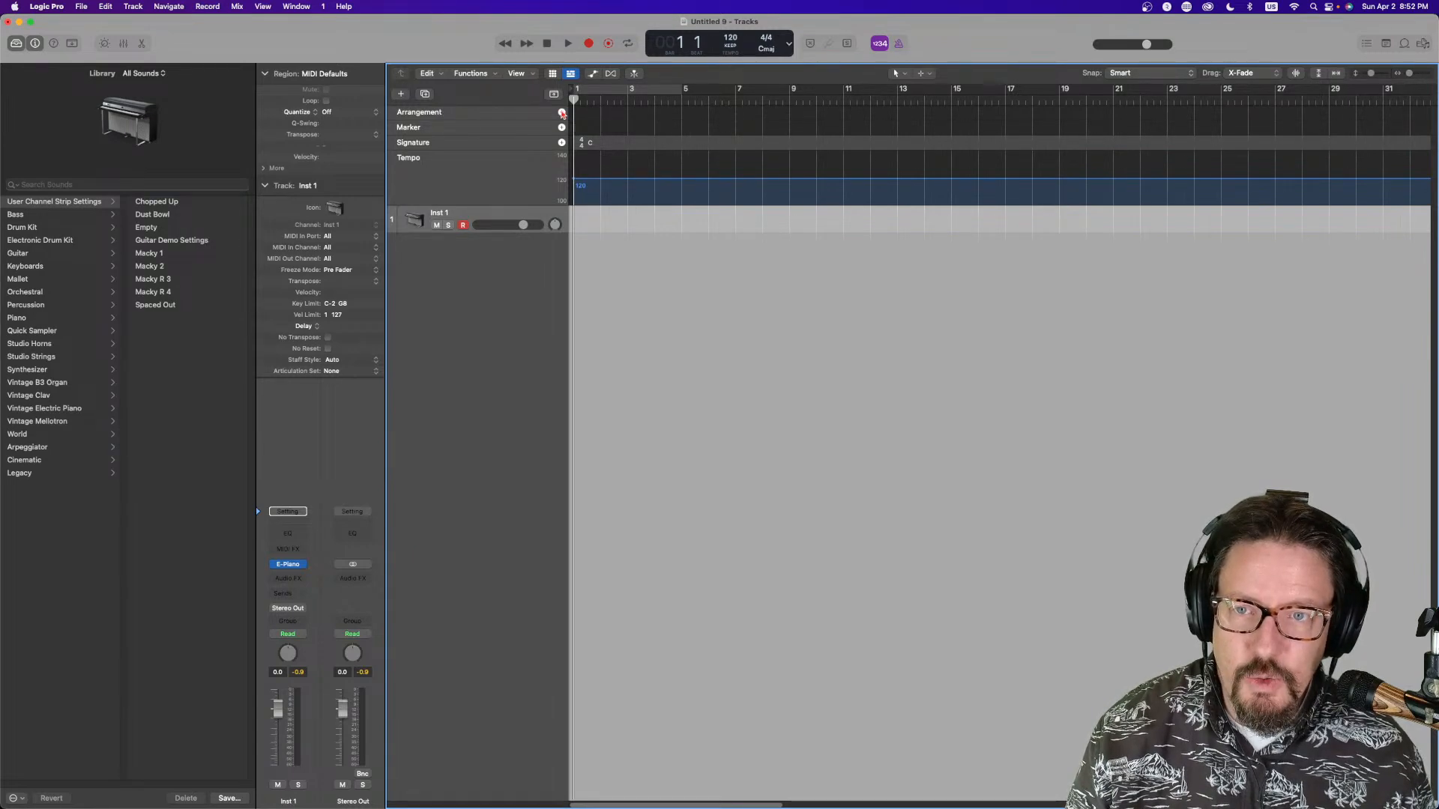
# Add an Intro arrangement marker and shorten it to four bars
pyautogui.click(562, 112)
pyautogui.moveTo(787, 110); pyautogui.dragTo(682, 110)
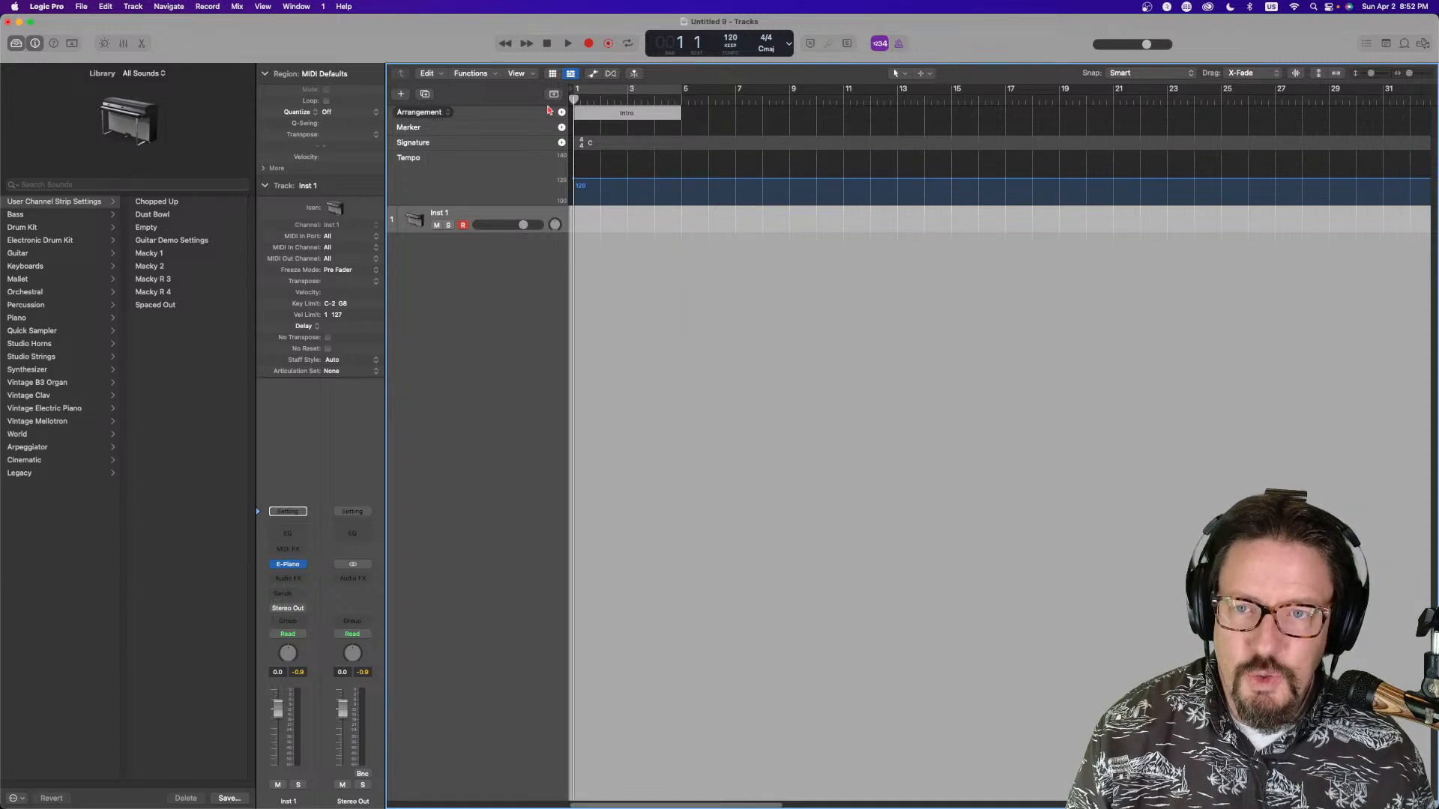
# Add a Verse arrangement marker and stretch it to end at bar 13
pyautogui.click(562, 113)
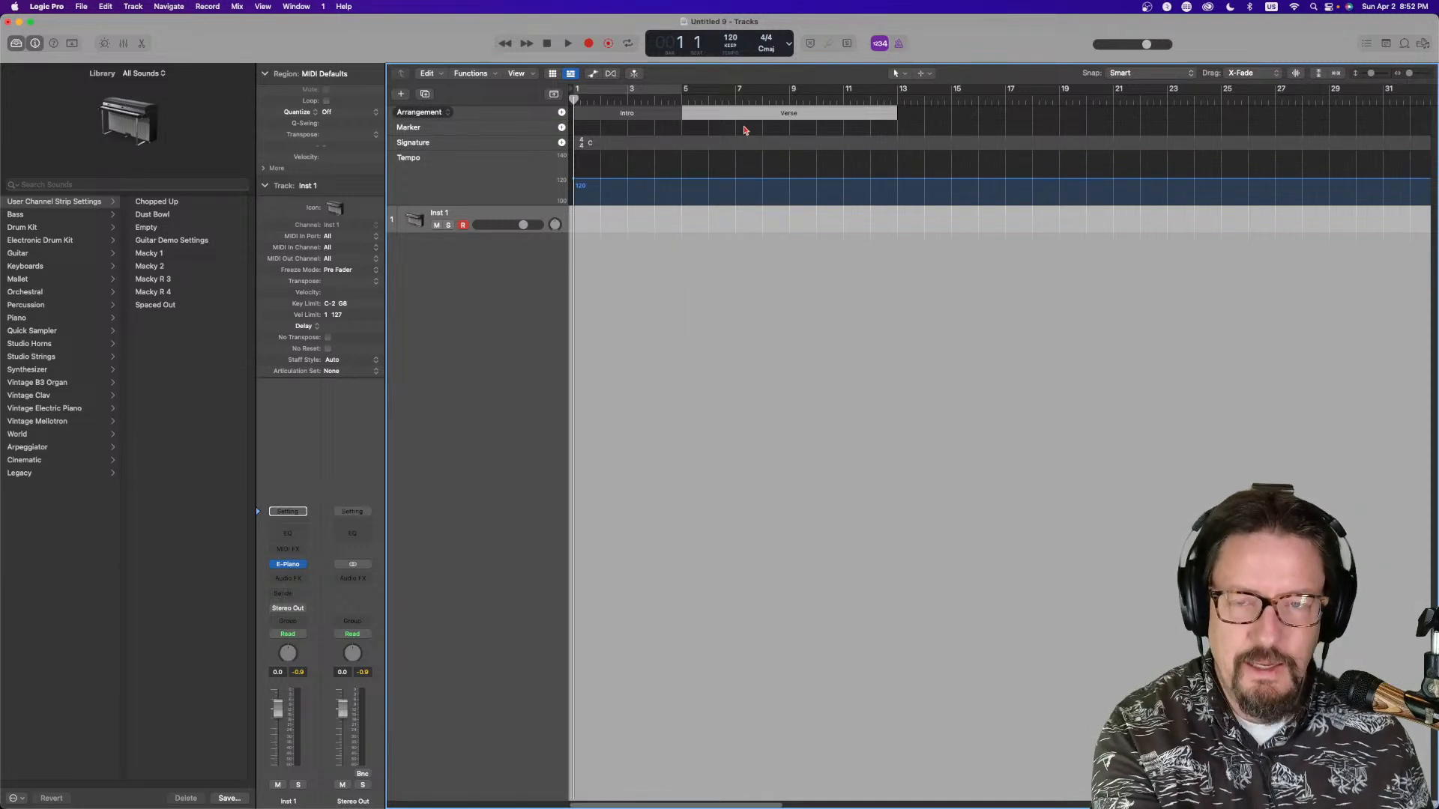
pyautogui.moveTo(703, 113); pyautogui.dragTo(897, 120)
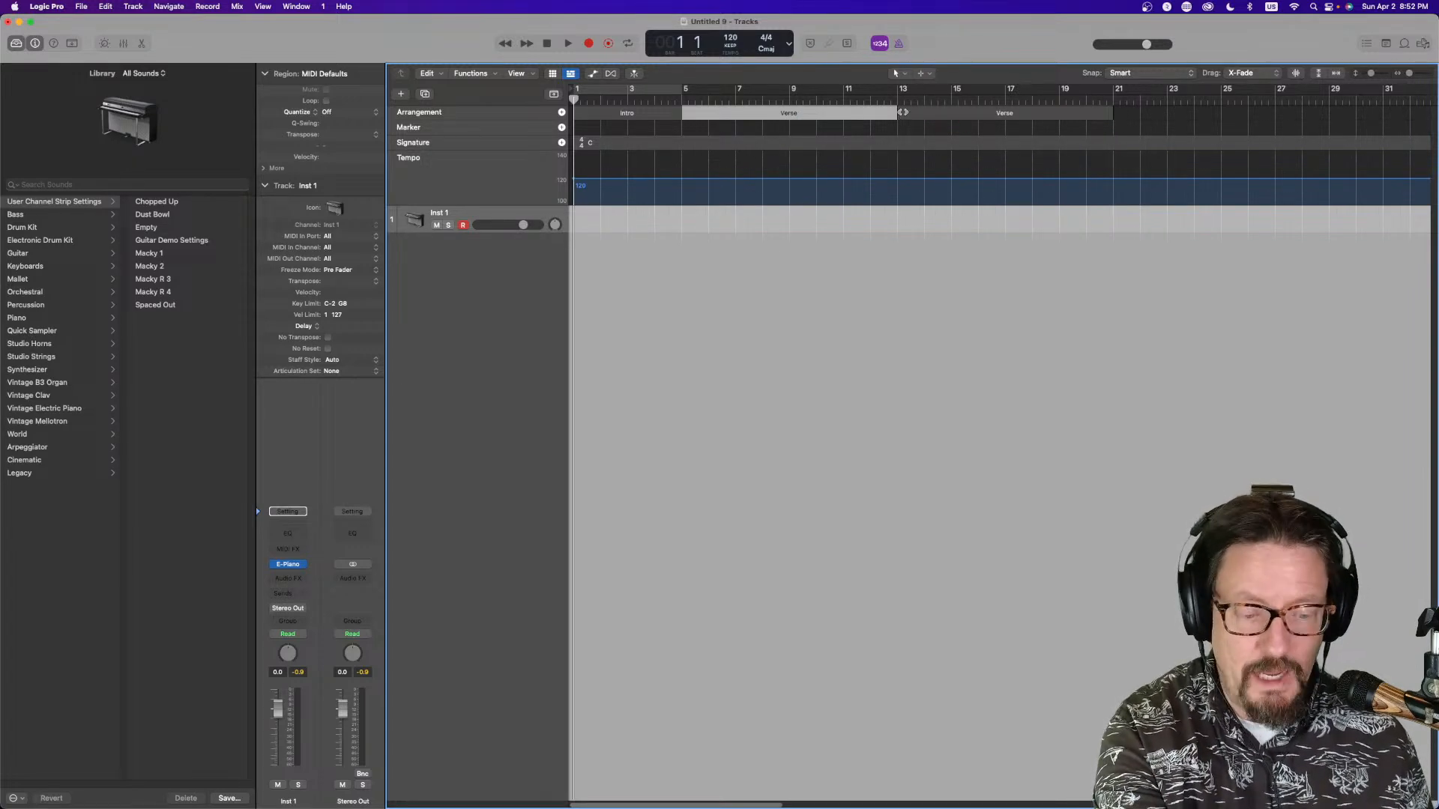
# Merge the two Verse markers into one section using the Glue tool
pyautogui.click(903, 112)
pyautogui.rightClick(910, 259)
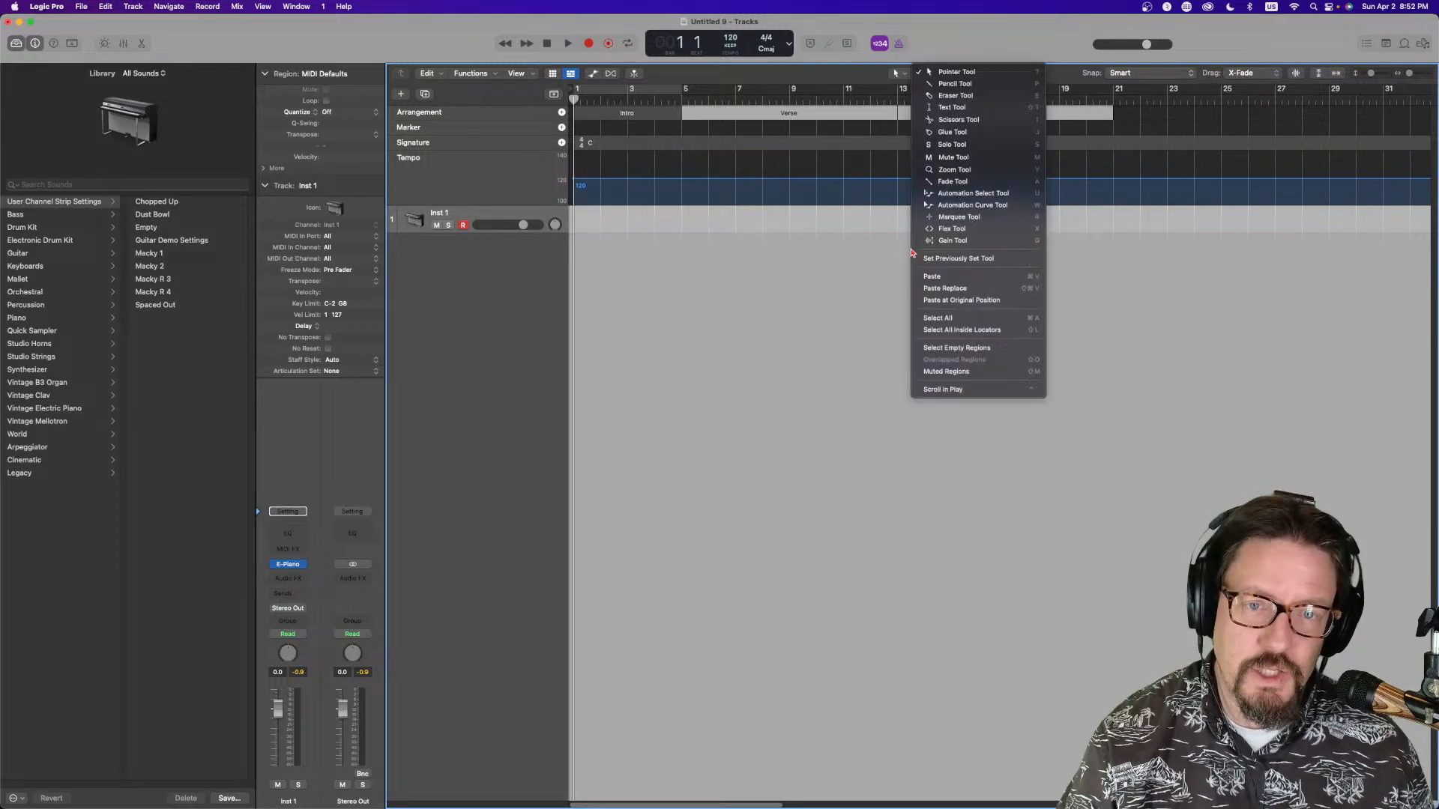
pyautogui.click(921, 127)
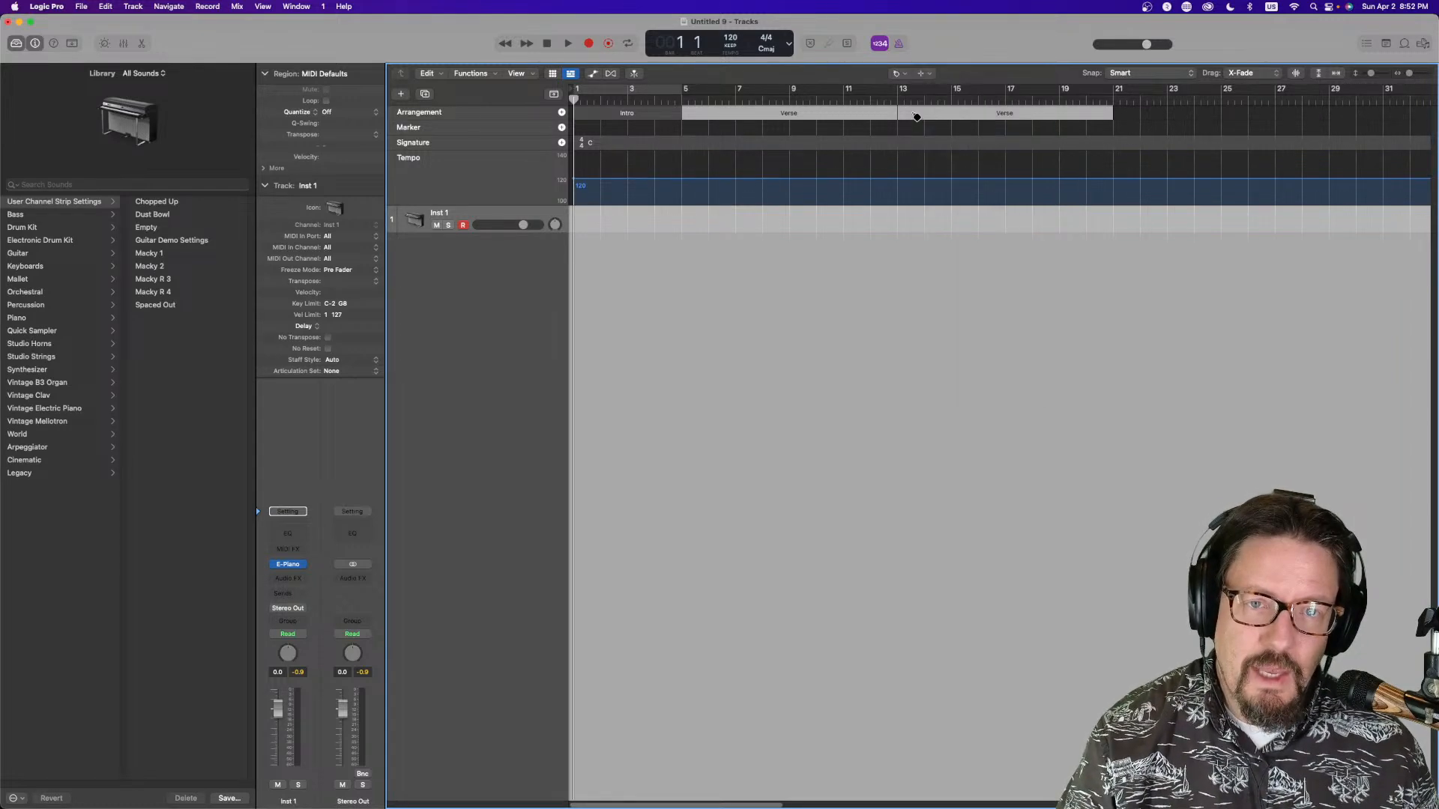
# Add a Chorus arrangement marker after the Verse
pyautogui.press('super+Left')
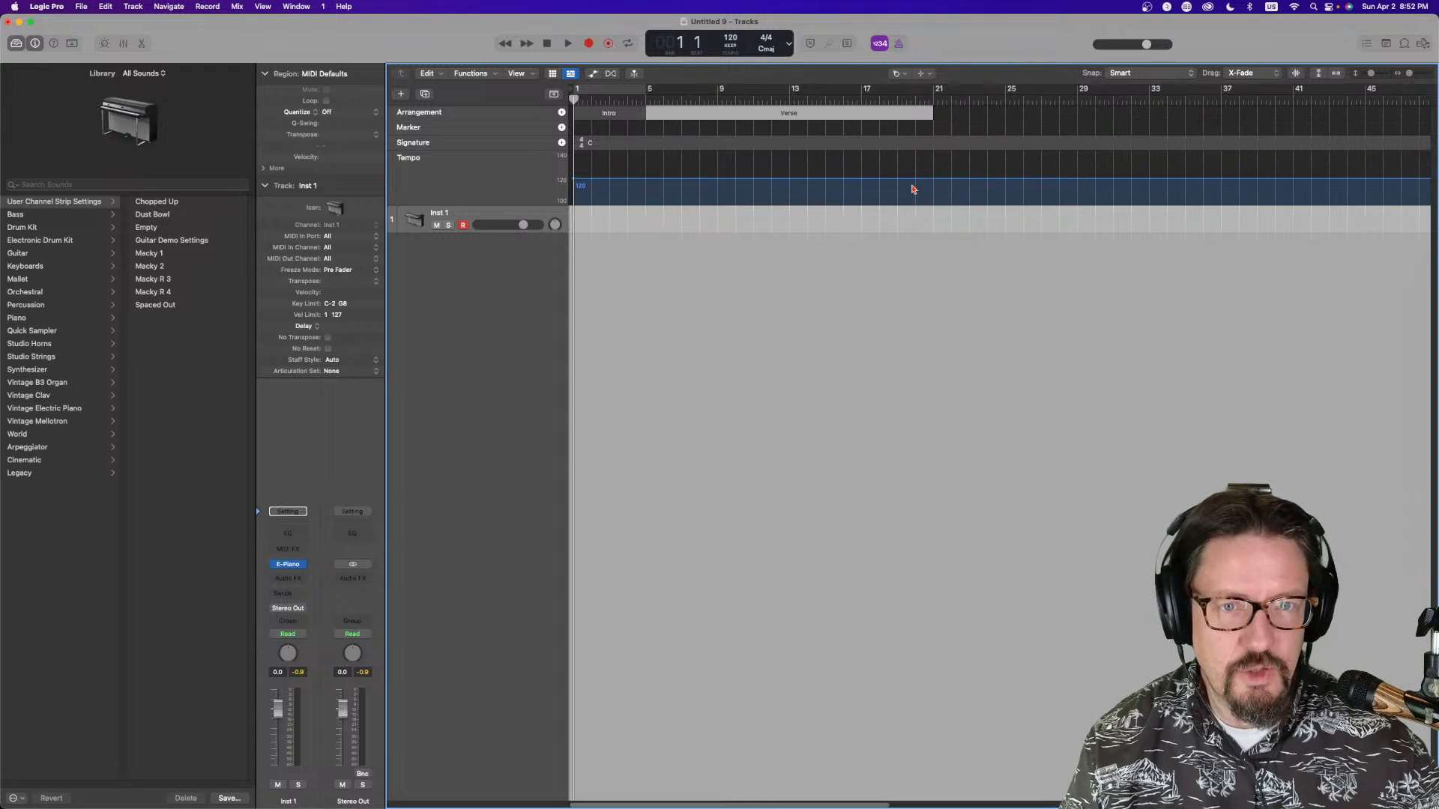
pyautogui.press('super+Left')
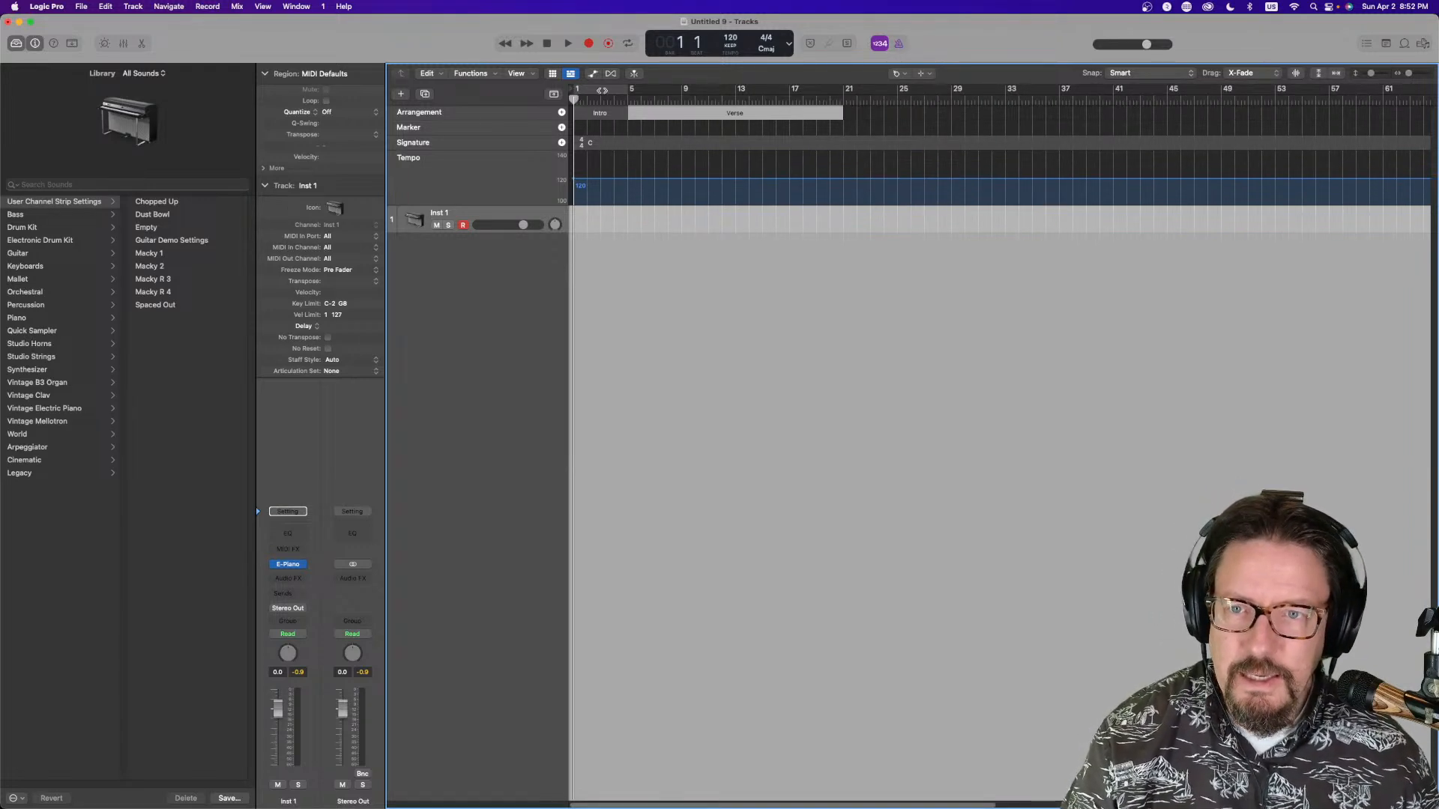
pyautogui.click(562, 113)
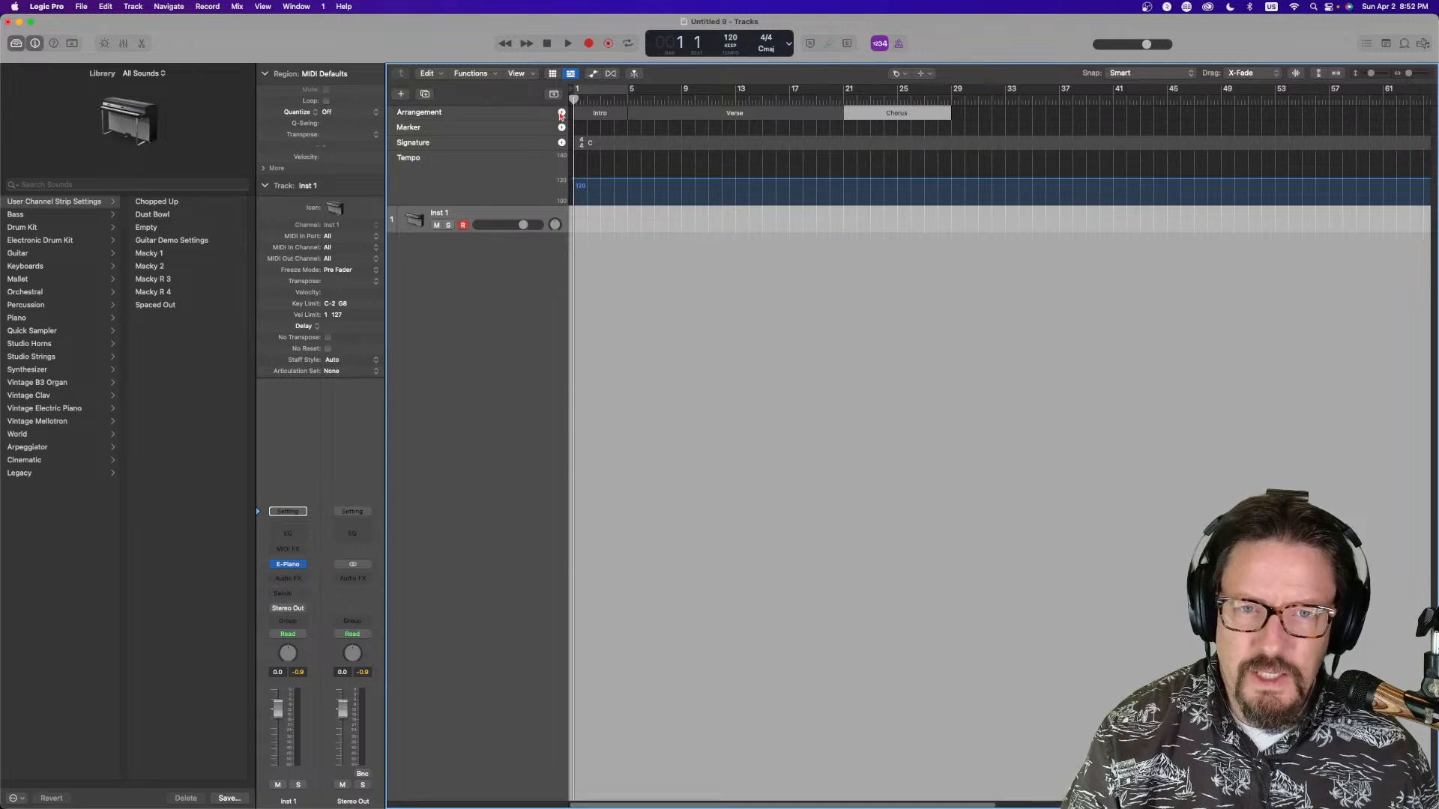
# Add a Bridge arrangement marker after the Chorus and return to the Pointer tool
pyautogui.click(561, 114)
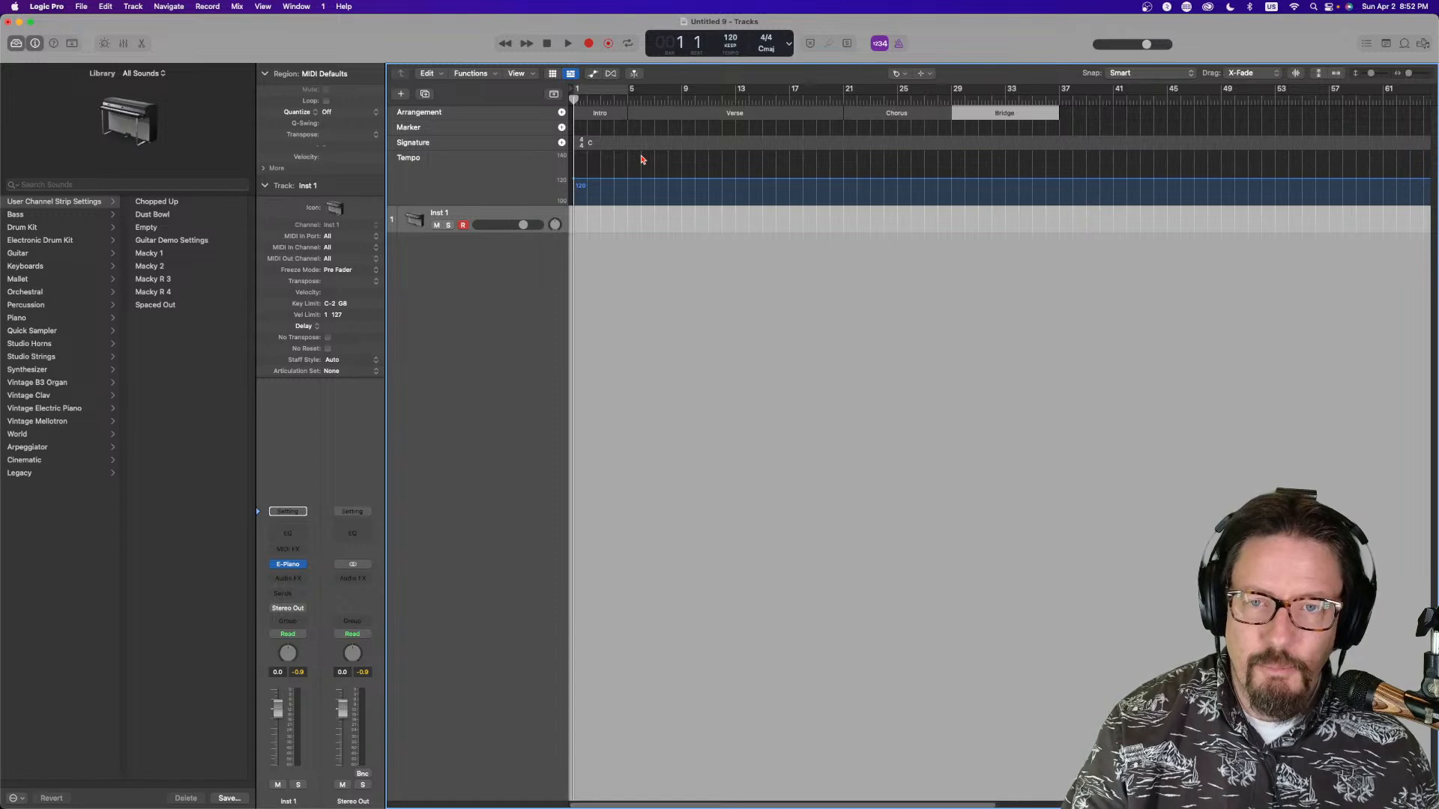
pyautogui.press('t')
pyautogui.press('t')
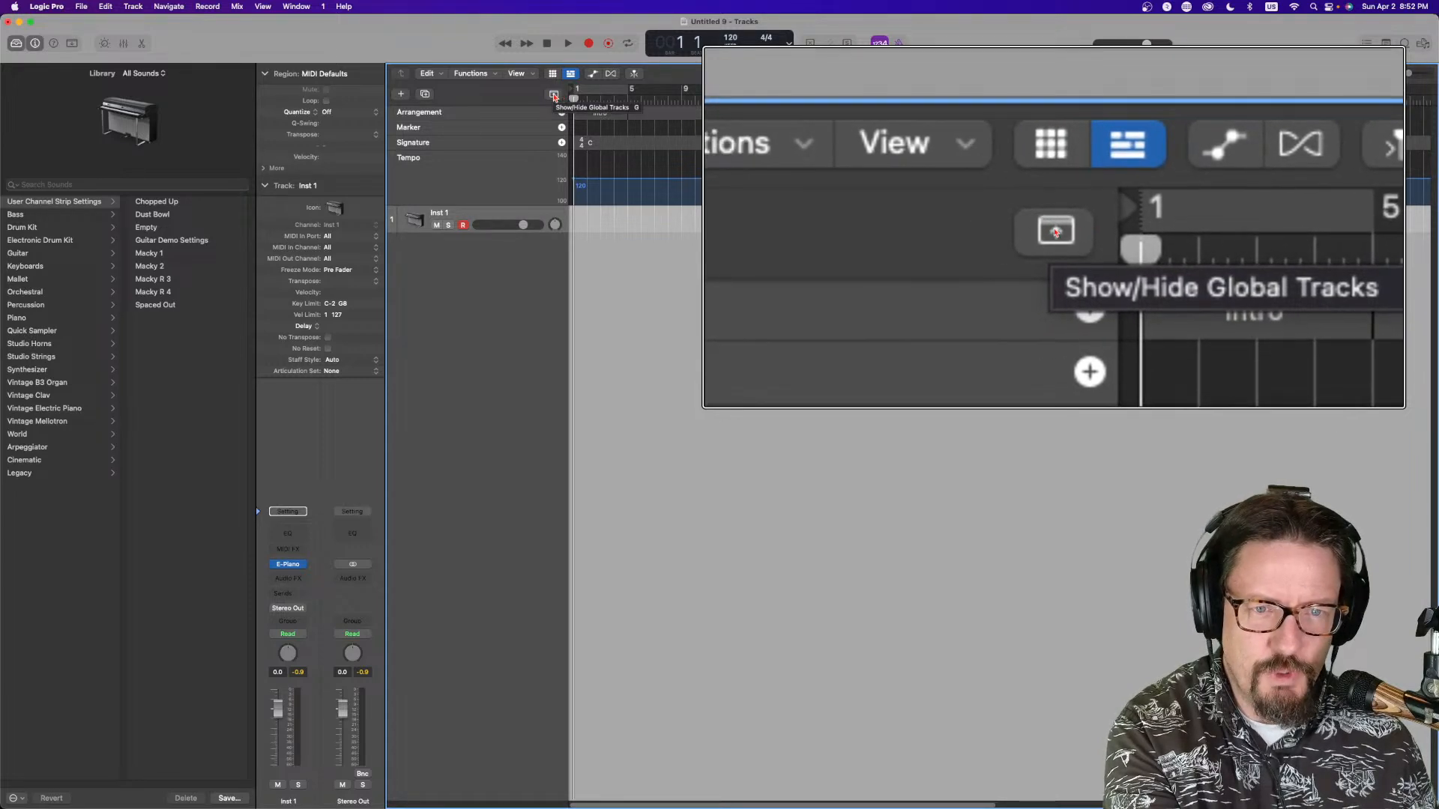
# Toggle the global tracks off and on, then open and close their context menu
pyautogui.click(554, 95)
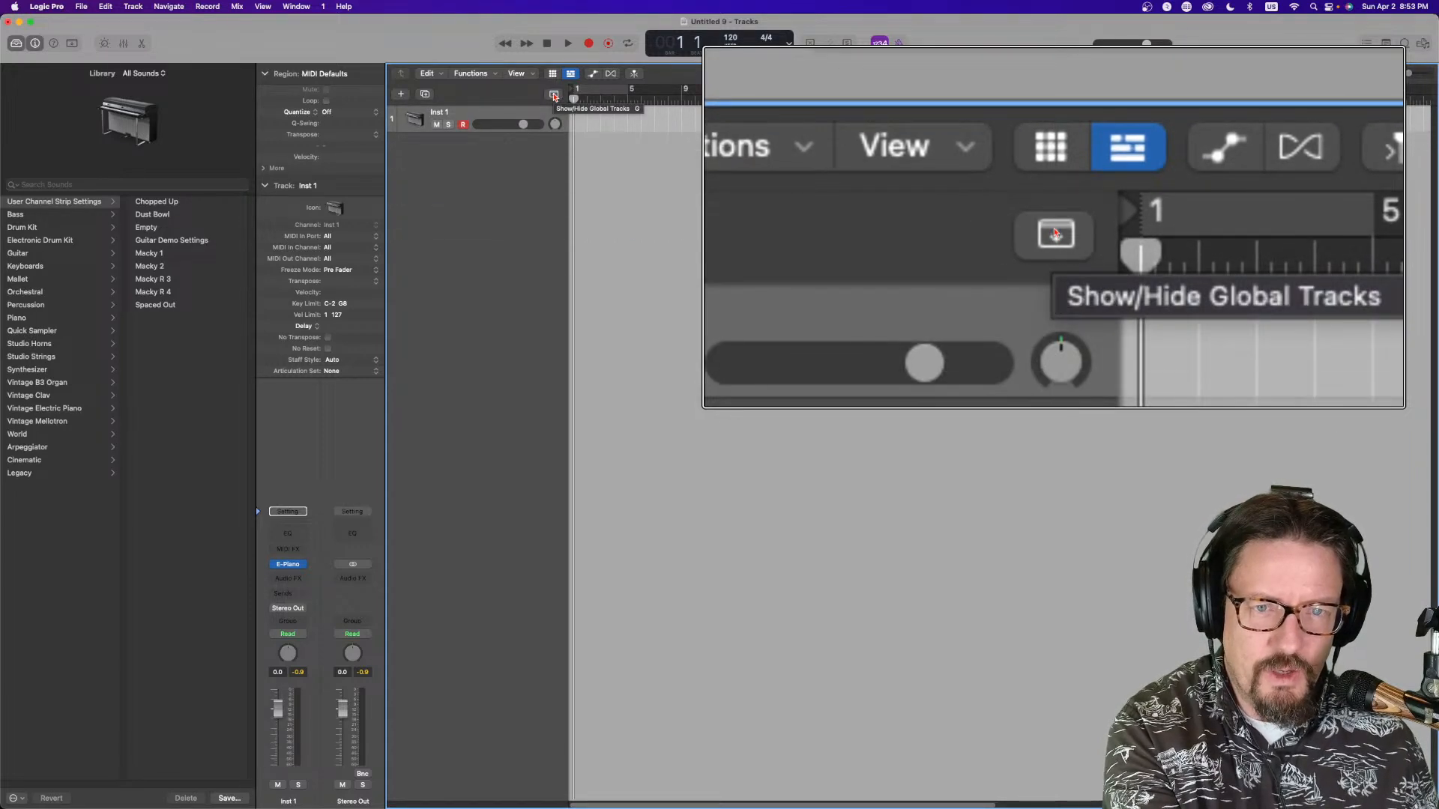
pyautogui.click(554, 95)
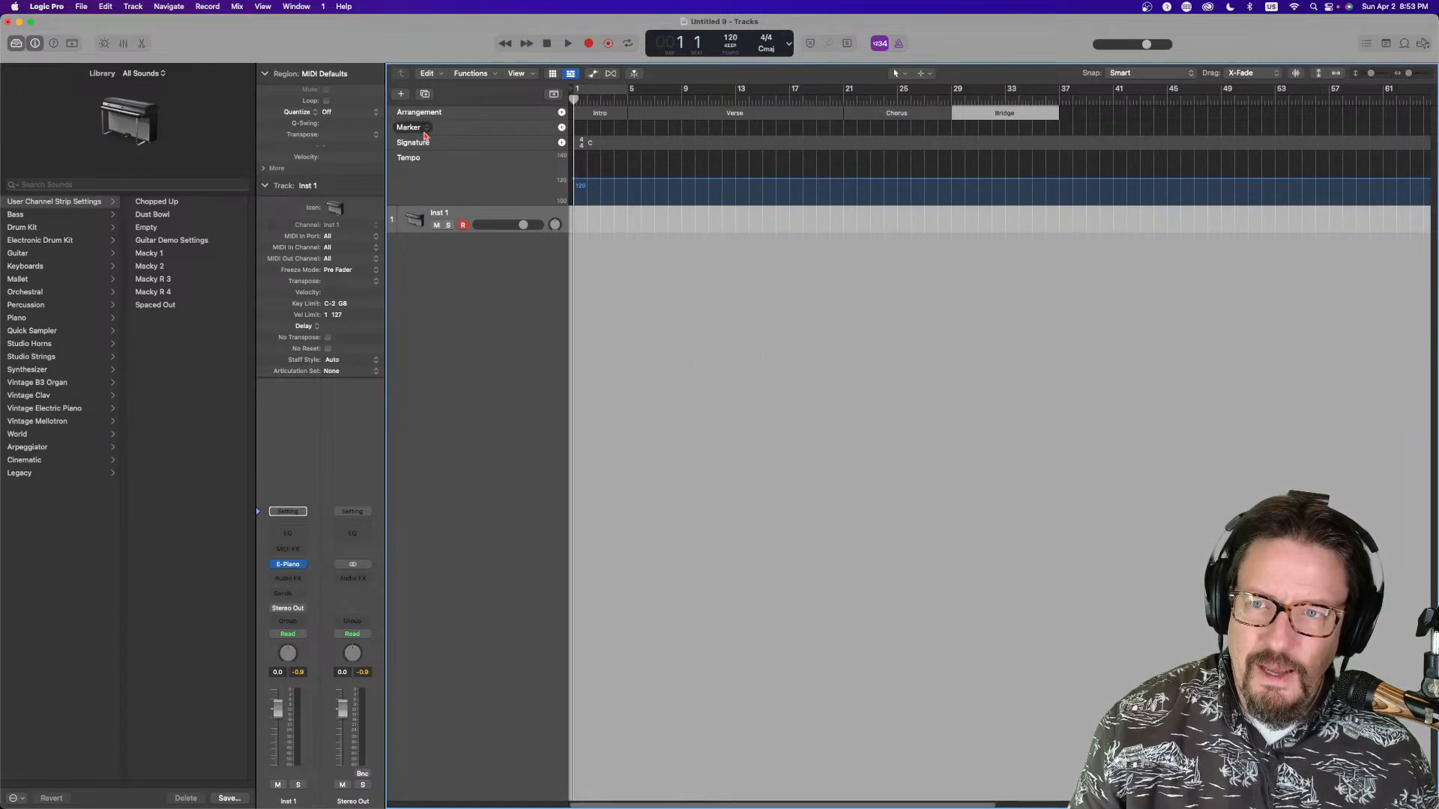
pyautogui.rightClick(484, 163)
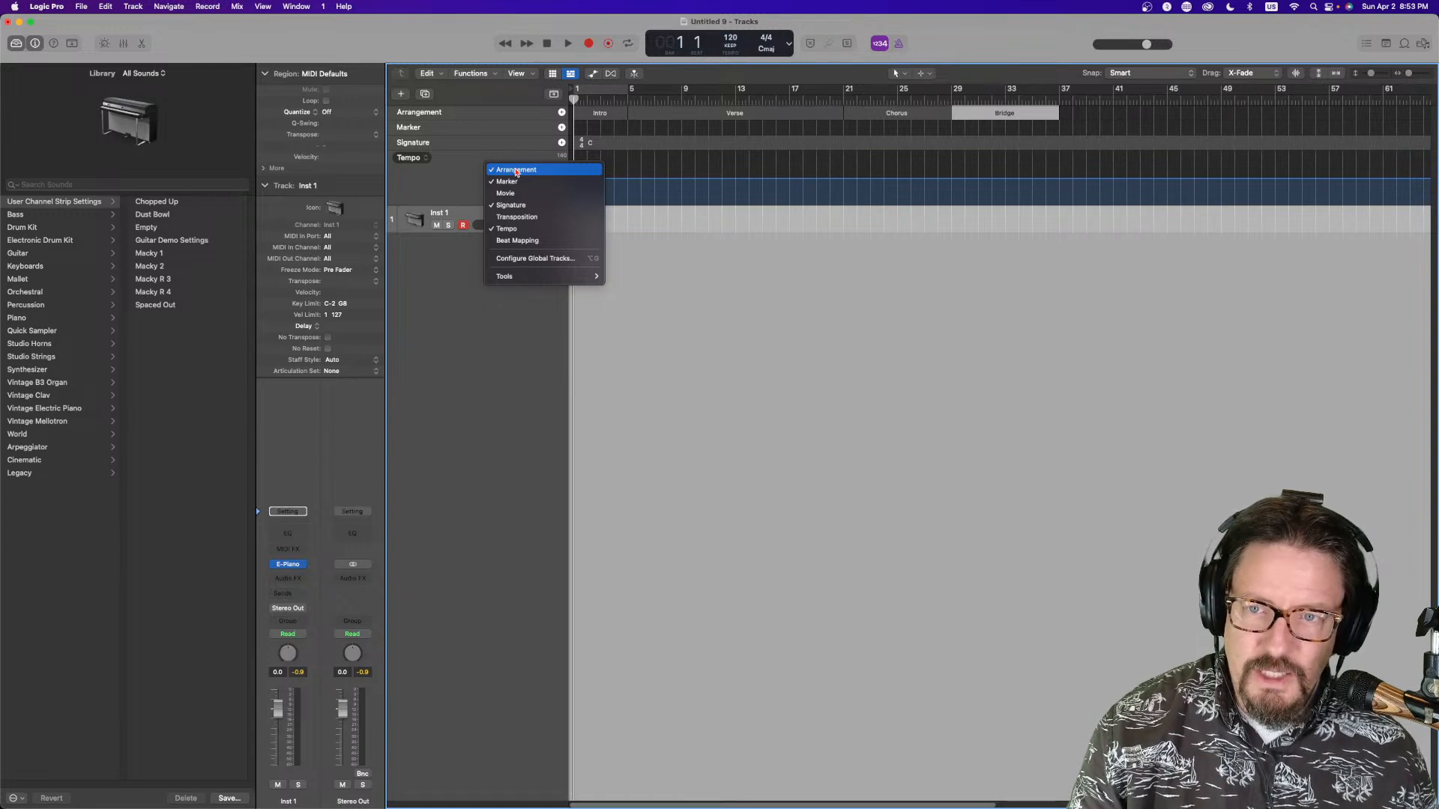
pyautogui.click(461, 167)
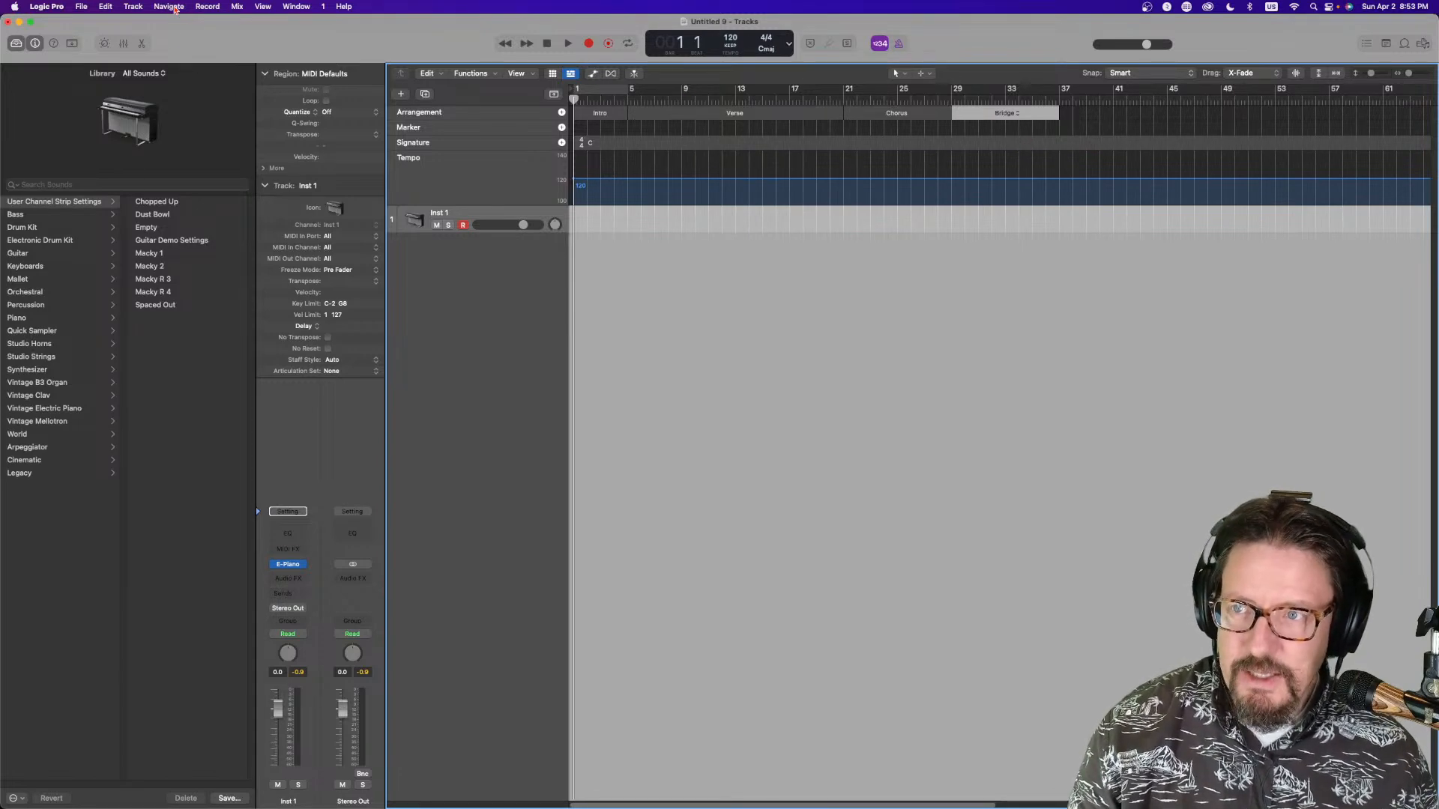
# Create a new Drummer track that follows the arrangement
pyautogui.click(134, 6)
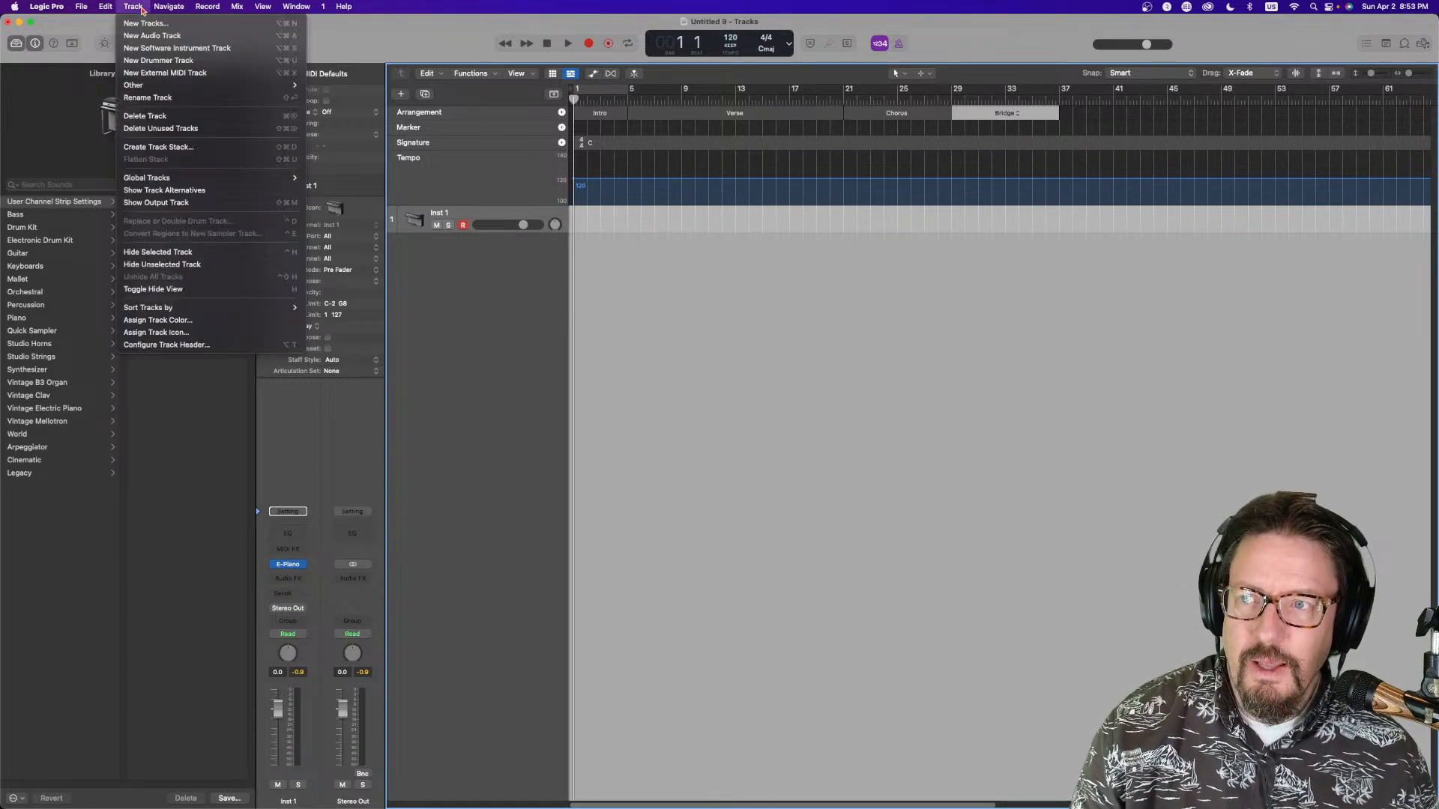
pyautogui.click(154, 62)
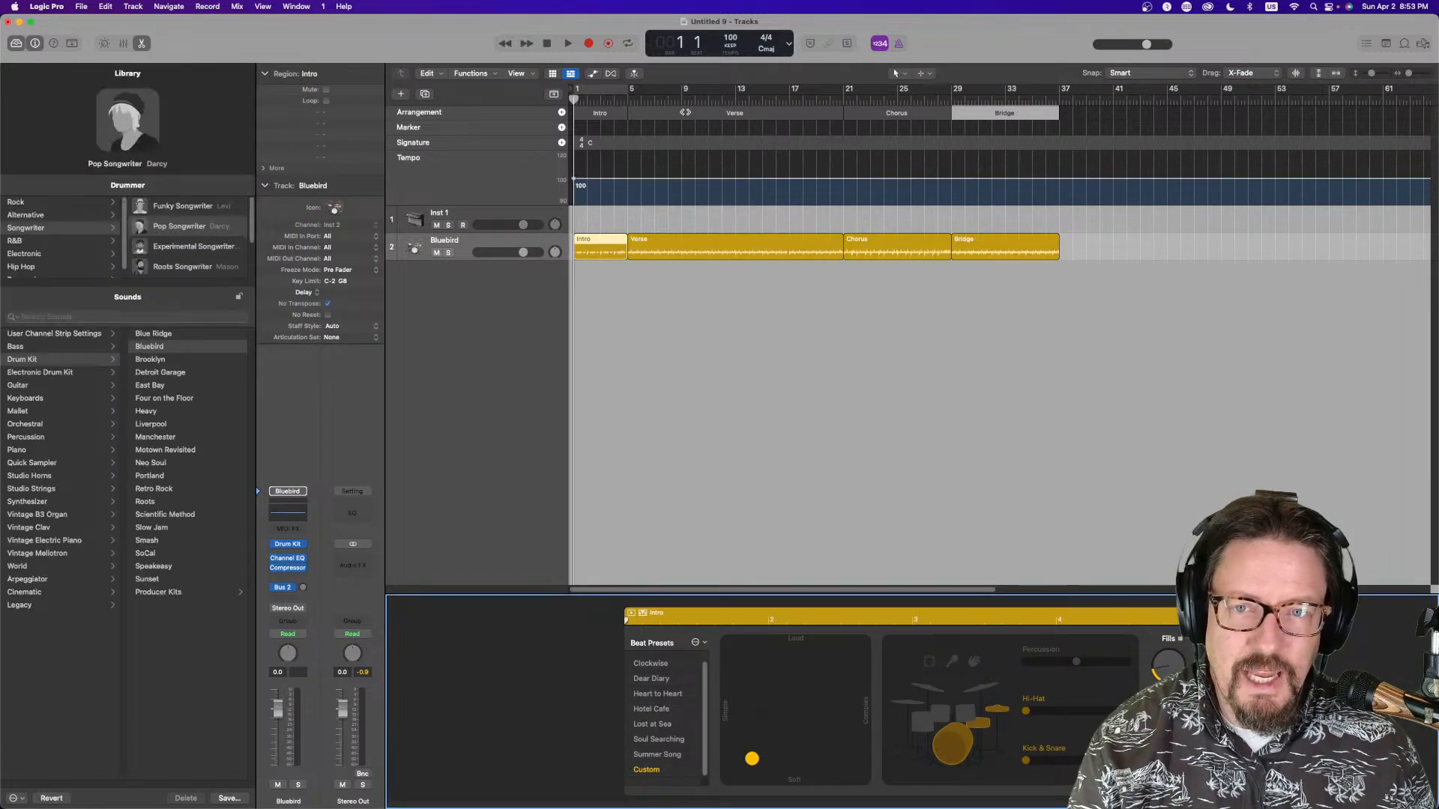
# Play the drummer track from the Intro, Chorus and Bridge sections
pyautogui.click(586, 100)
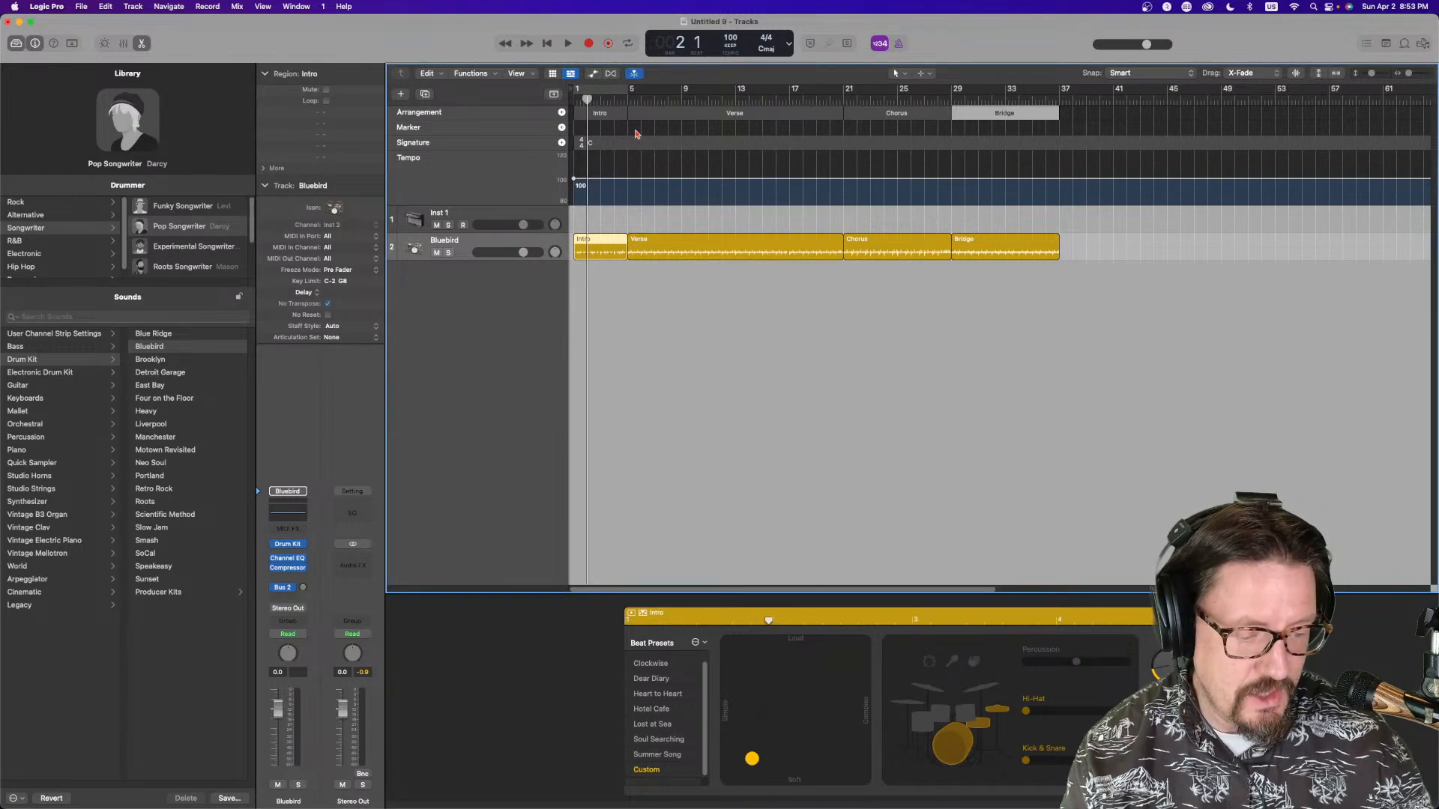
pyautogui.press('space')
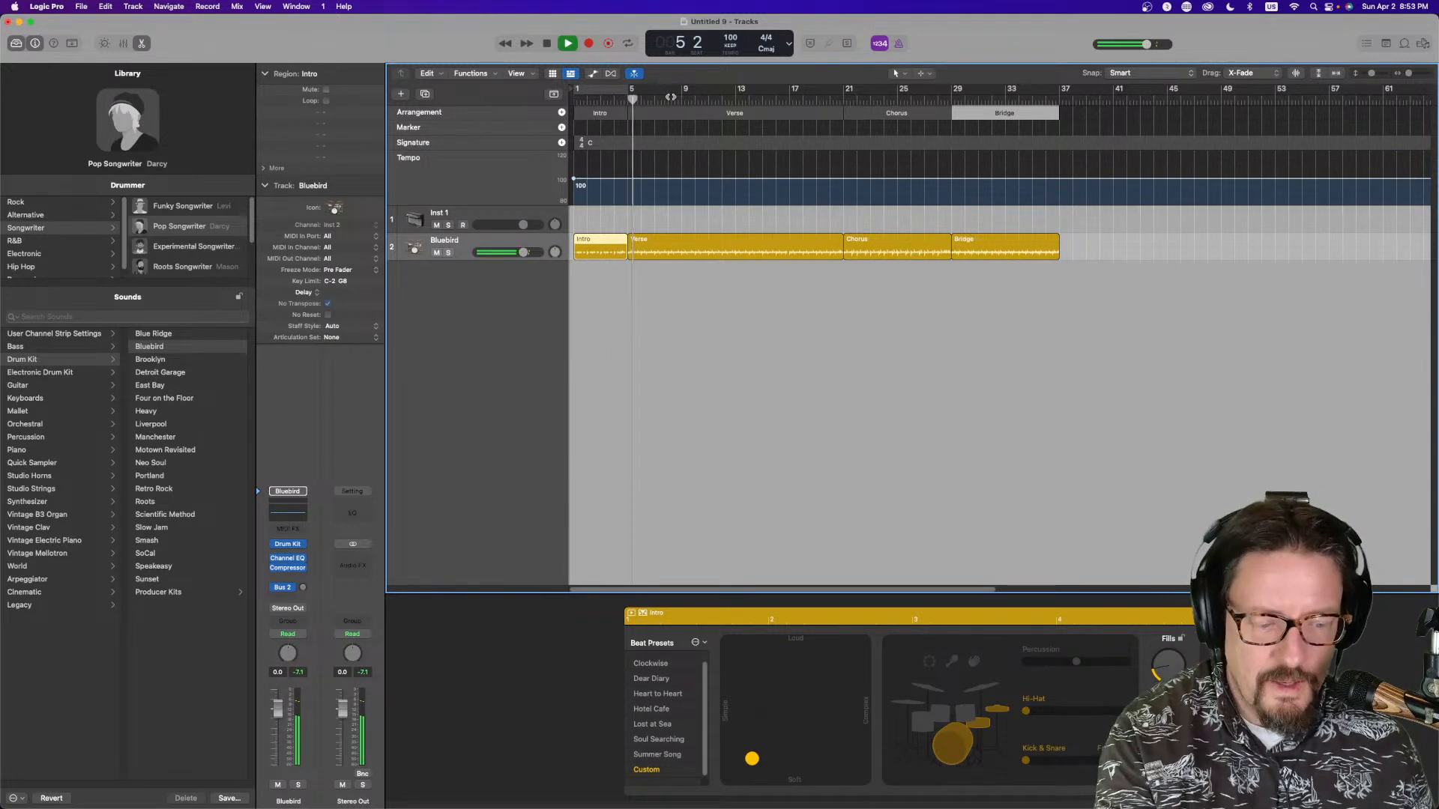
pyautogui.press('space')
pyautogui.click(863, 100)
pyautogui.press('space')
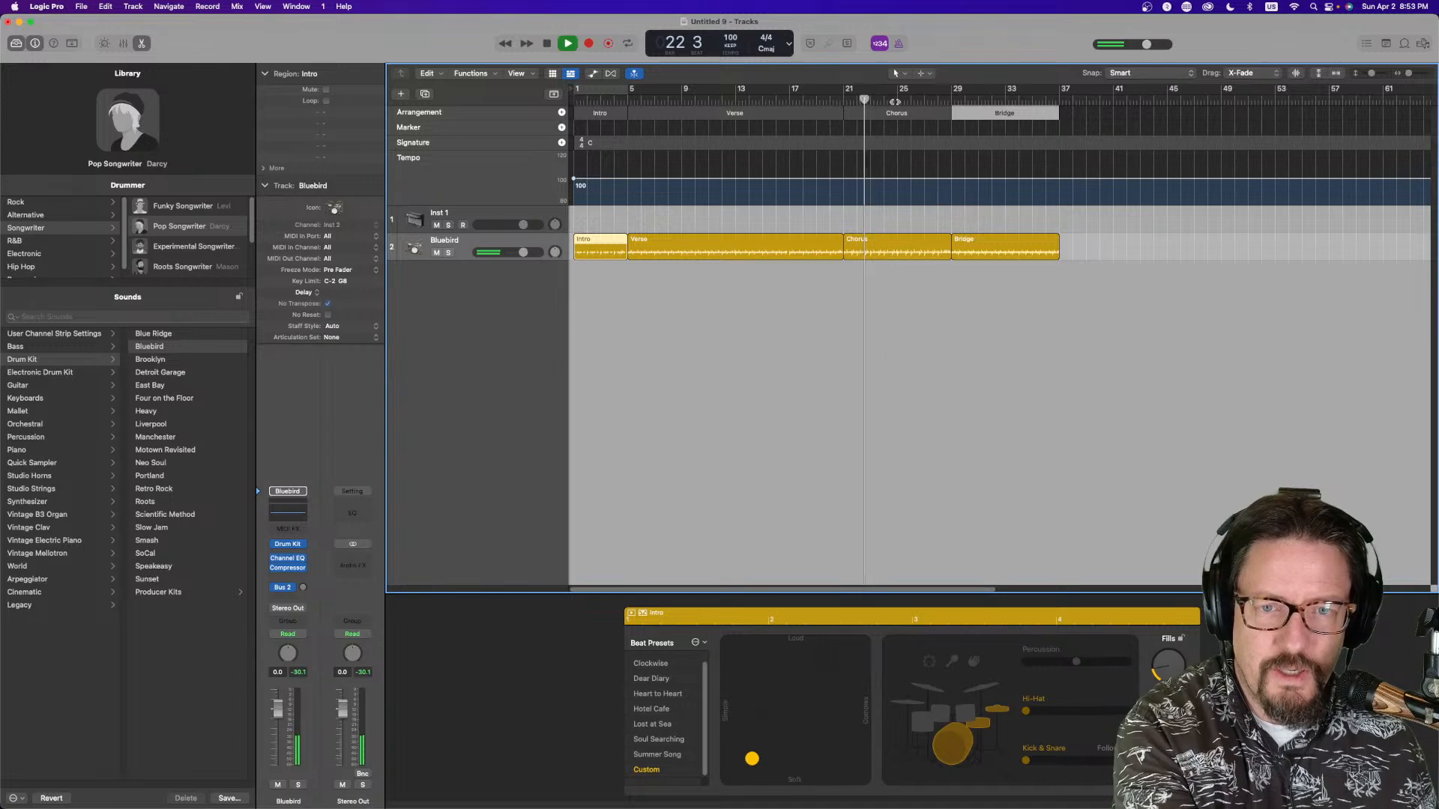
pyautogui.press('space')
pyautogui.click(971, 100)
pyautogui.press('space')
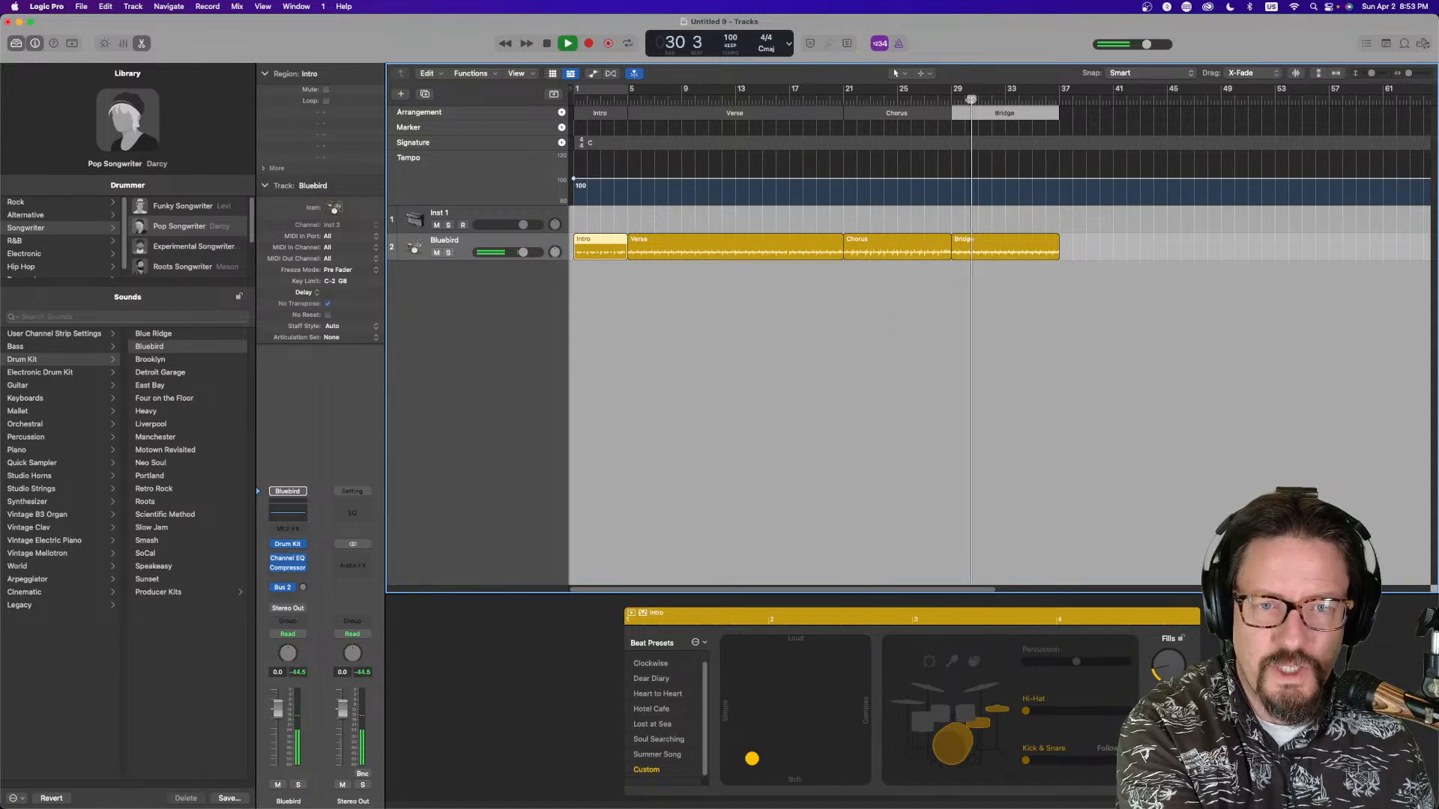
pyautogui.press('space')
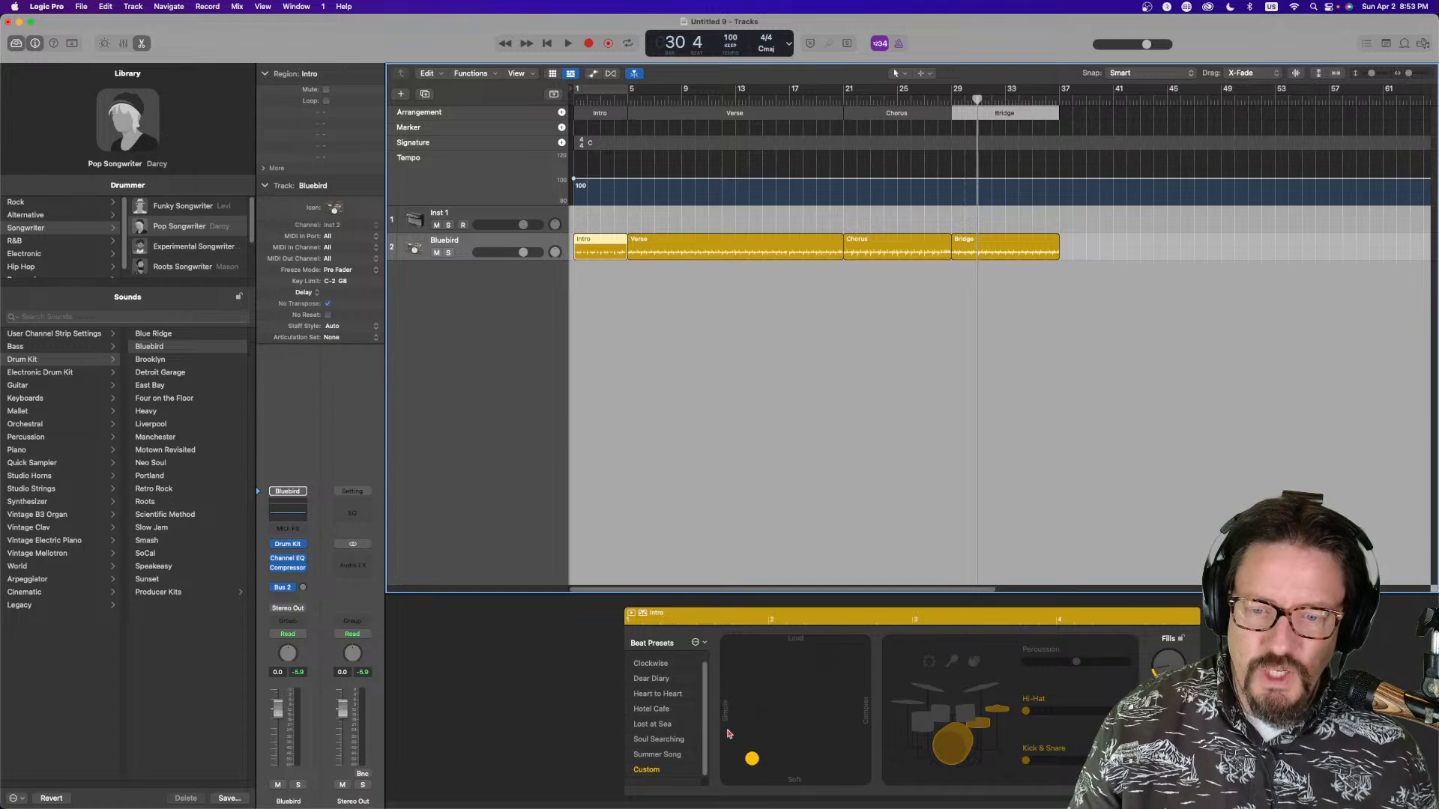
# Choose the Rock genre and pick the Pop Rock drummer
pyautogui.click(710, 762)
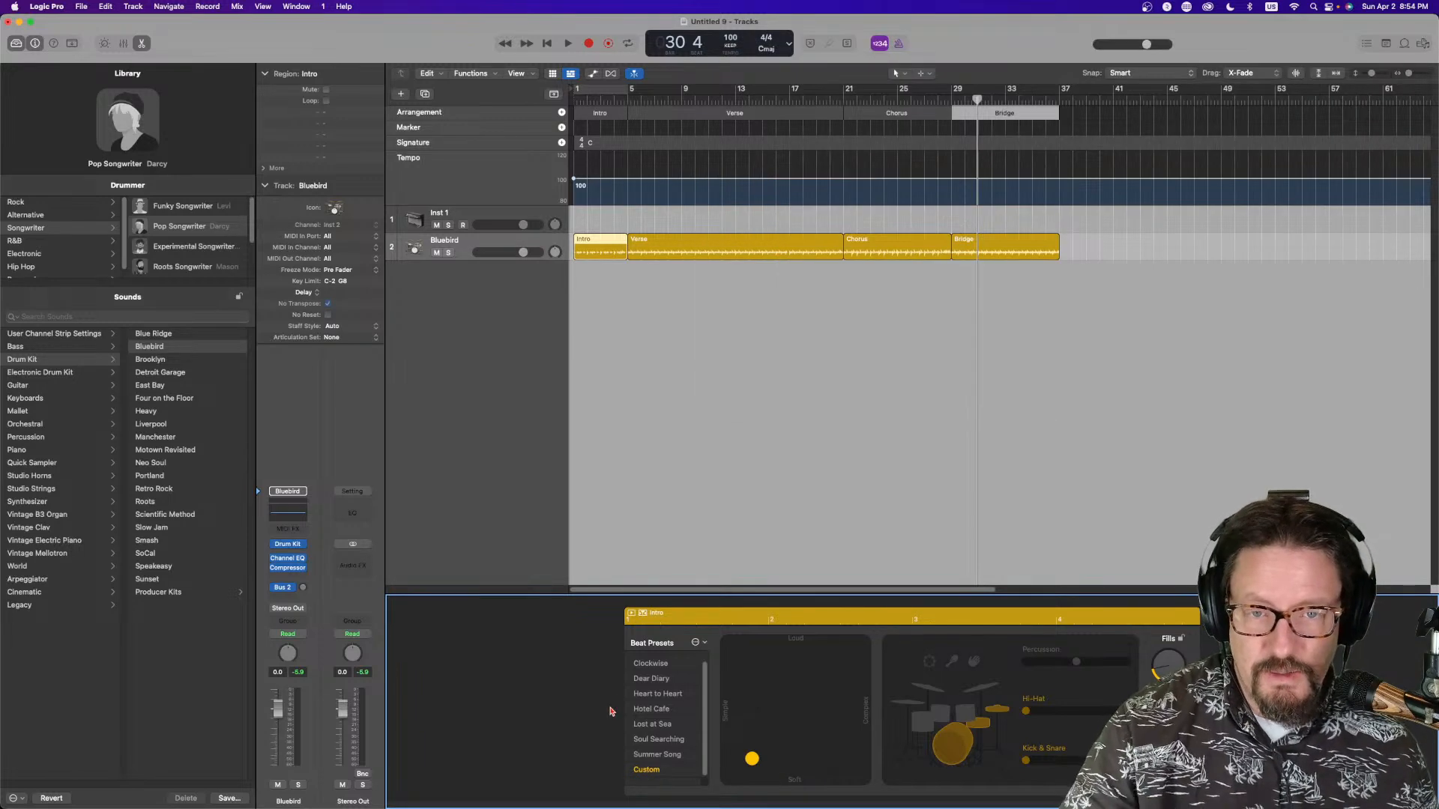
pyautogui.click(654, 96)
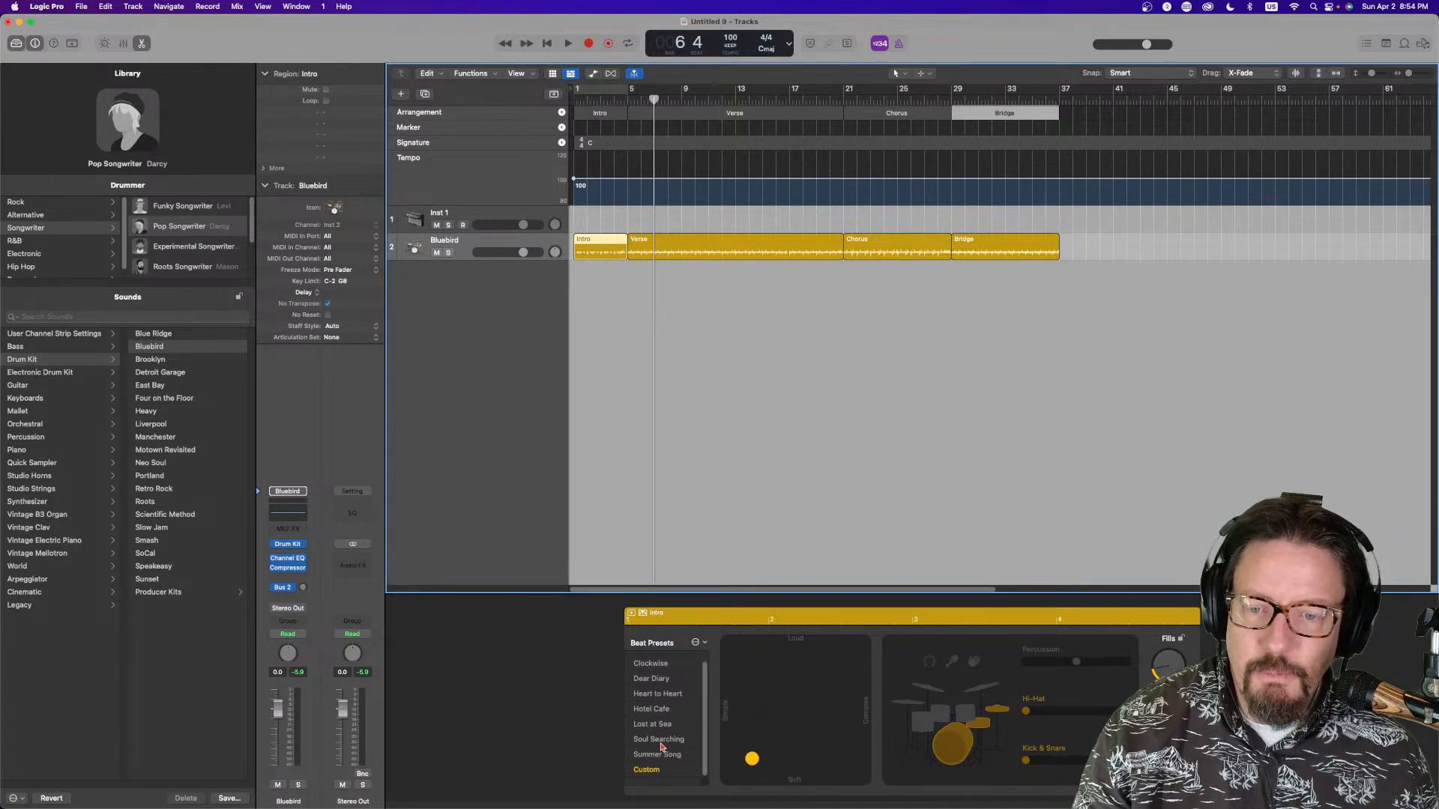
pyautogui.moveTo(143, 115)
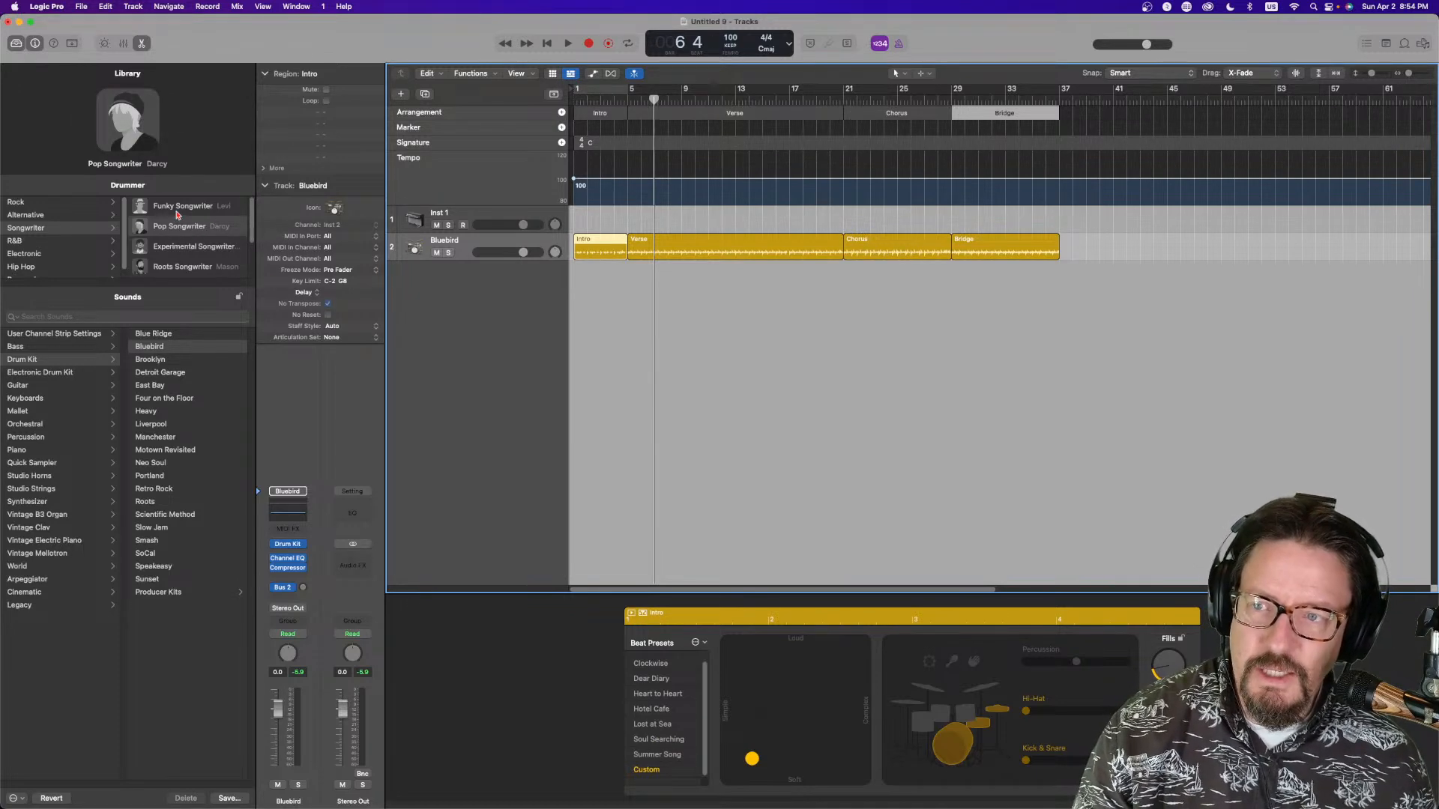
pyautogui.click(62, 201)
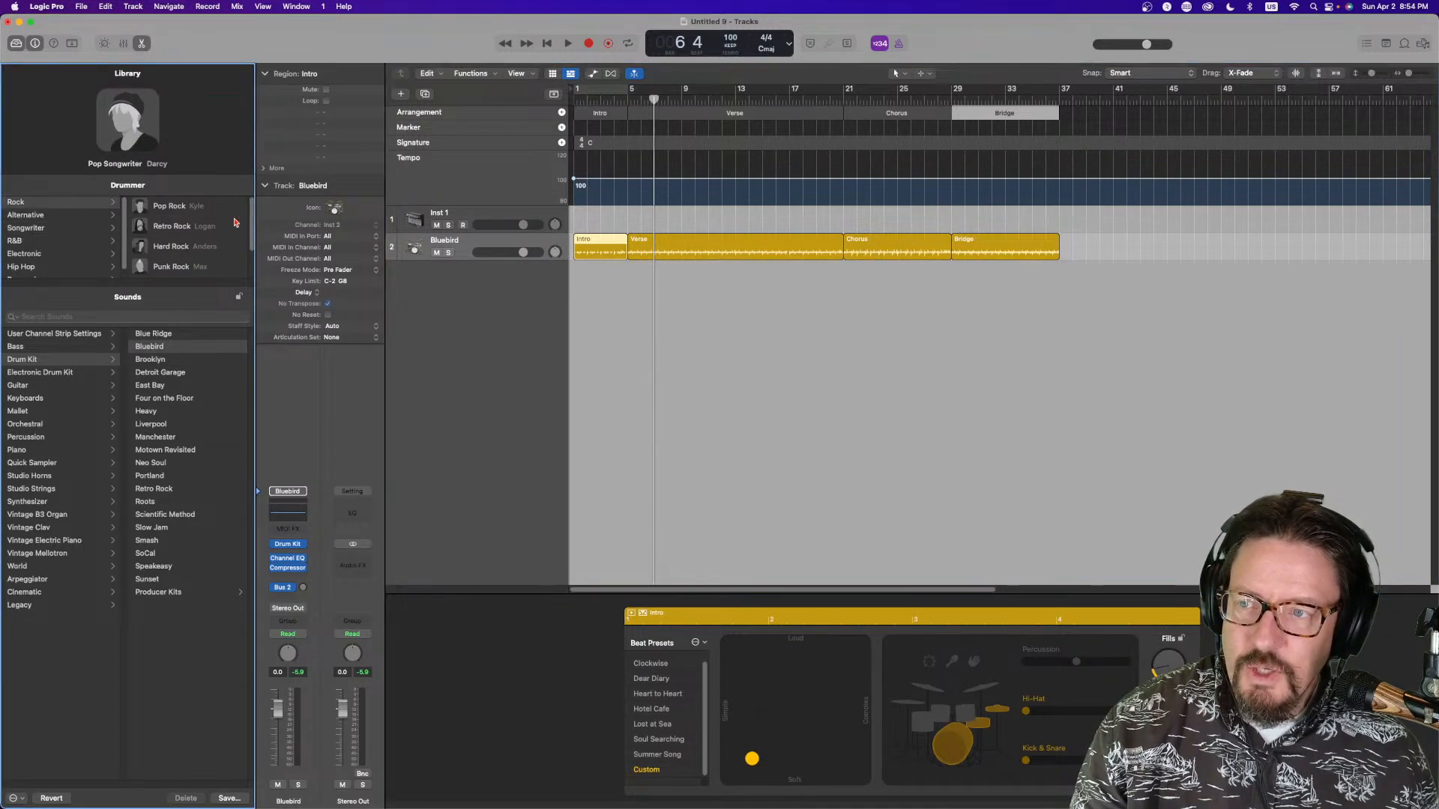
pyautogui.click(180, 210)
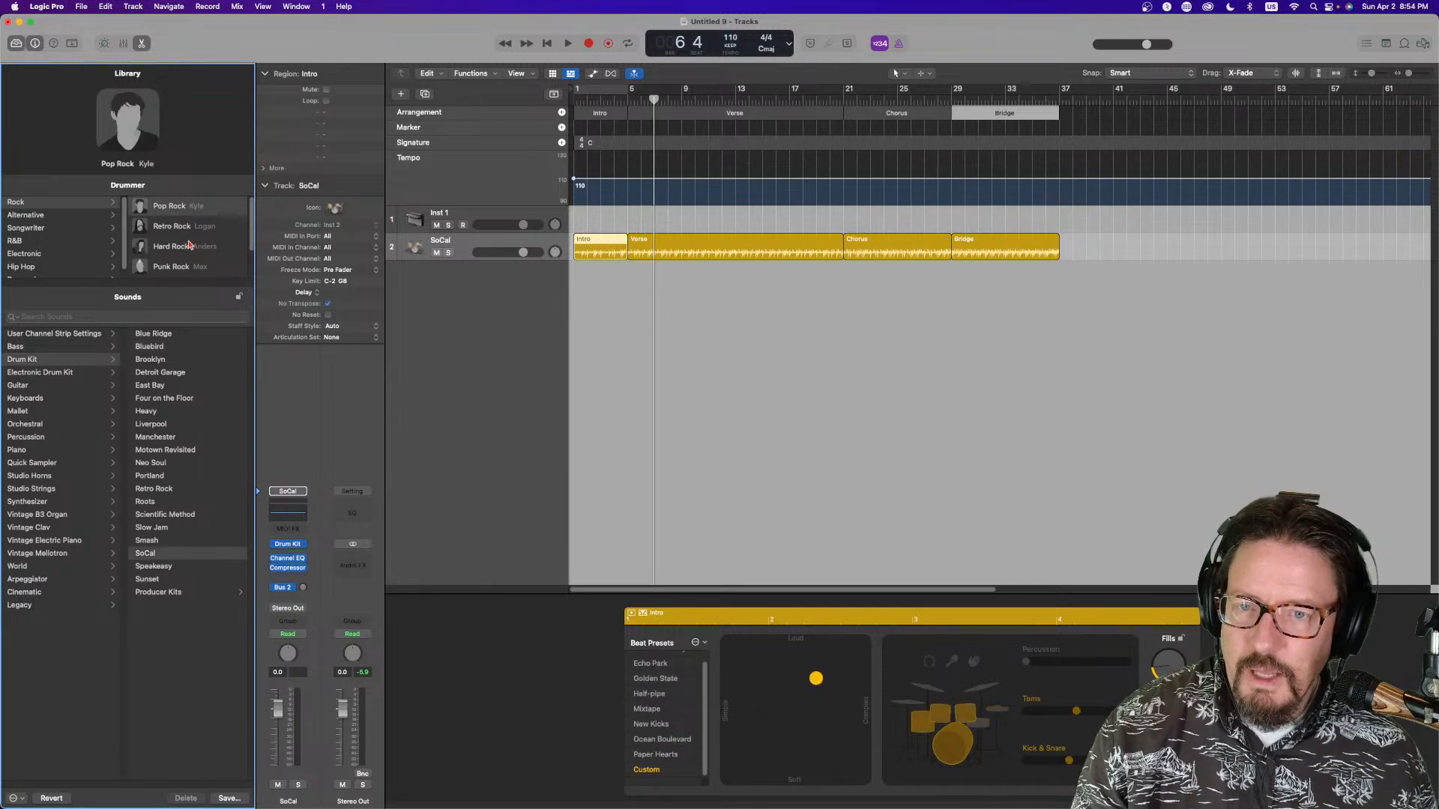
# Audition the Pop Rock drummer from the start, then switch to the Retro Rock drummer
pyautogui.press('space')
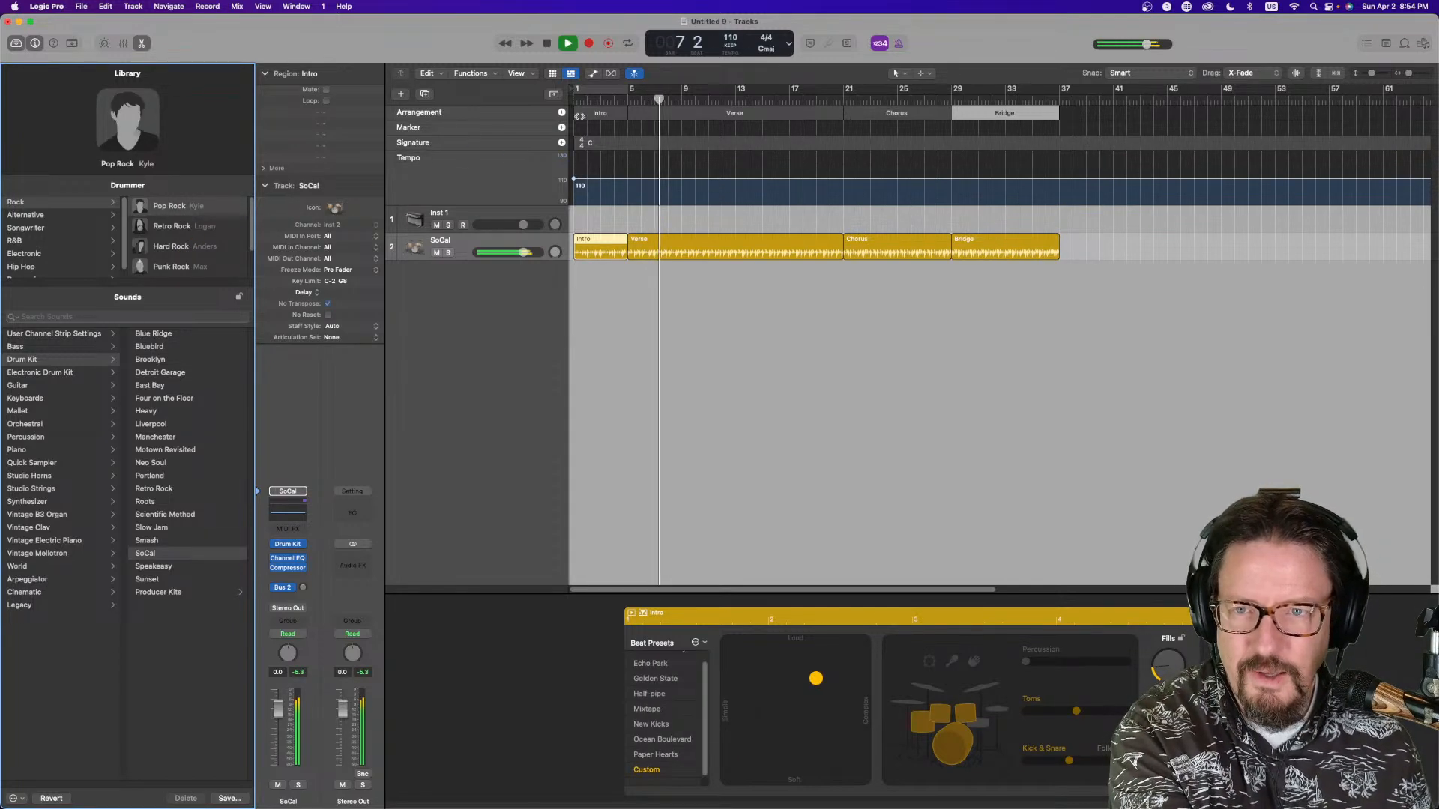
pyautogui.click(590, 100)
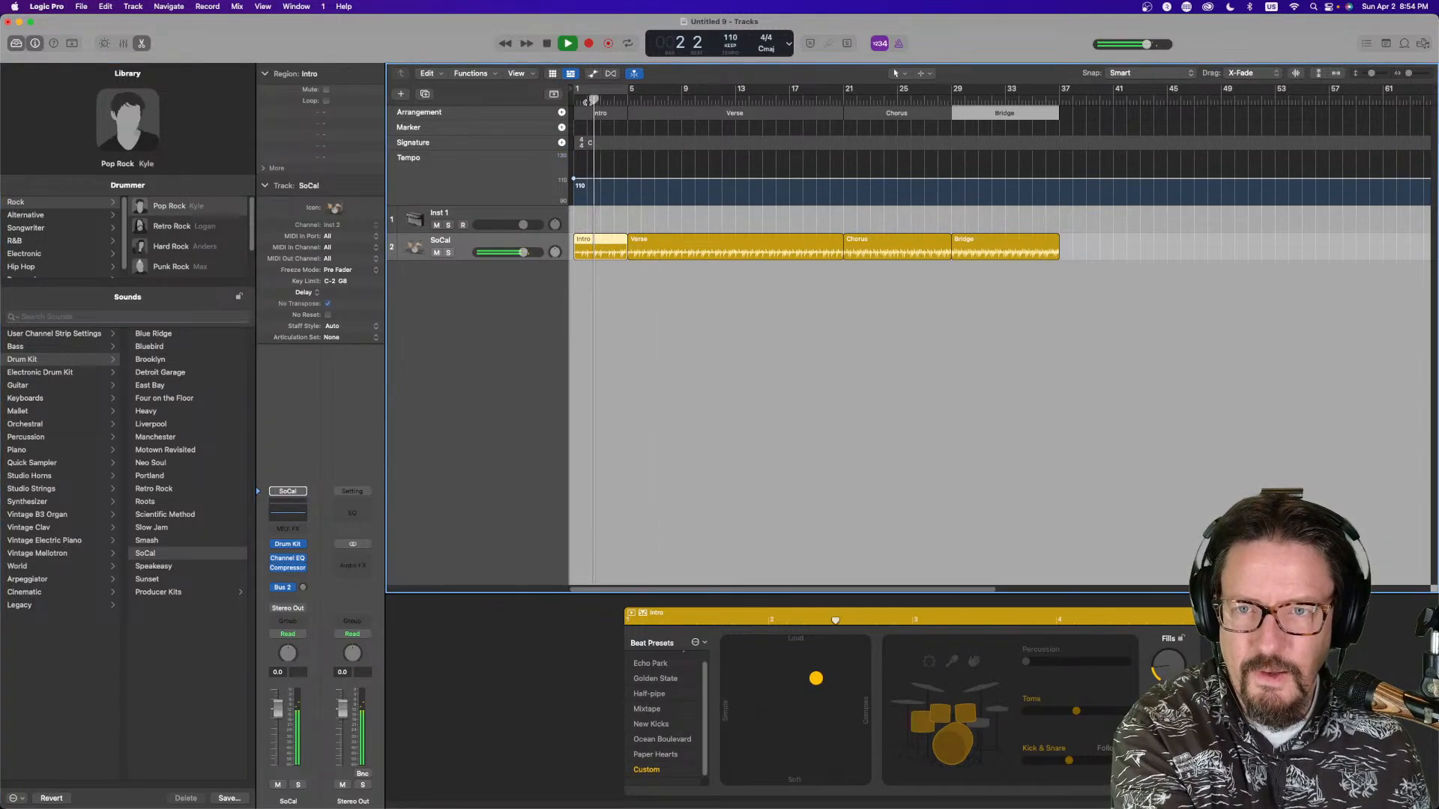
pyautogui.press('space')
pyautogui.click(180, 232)
pyautogui.press('space')
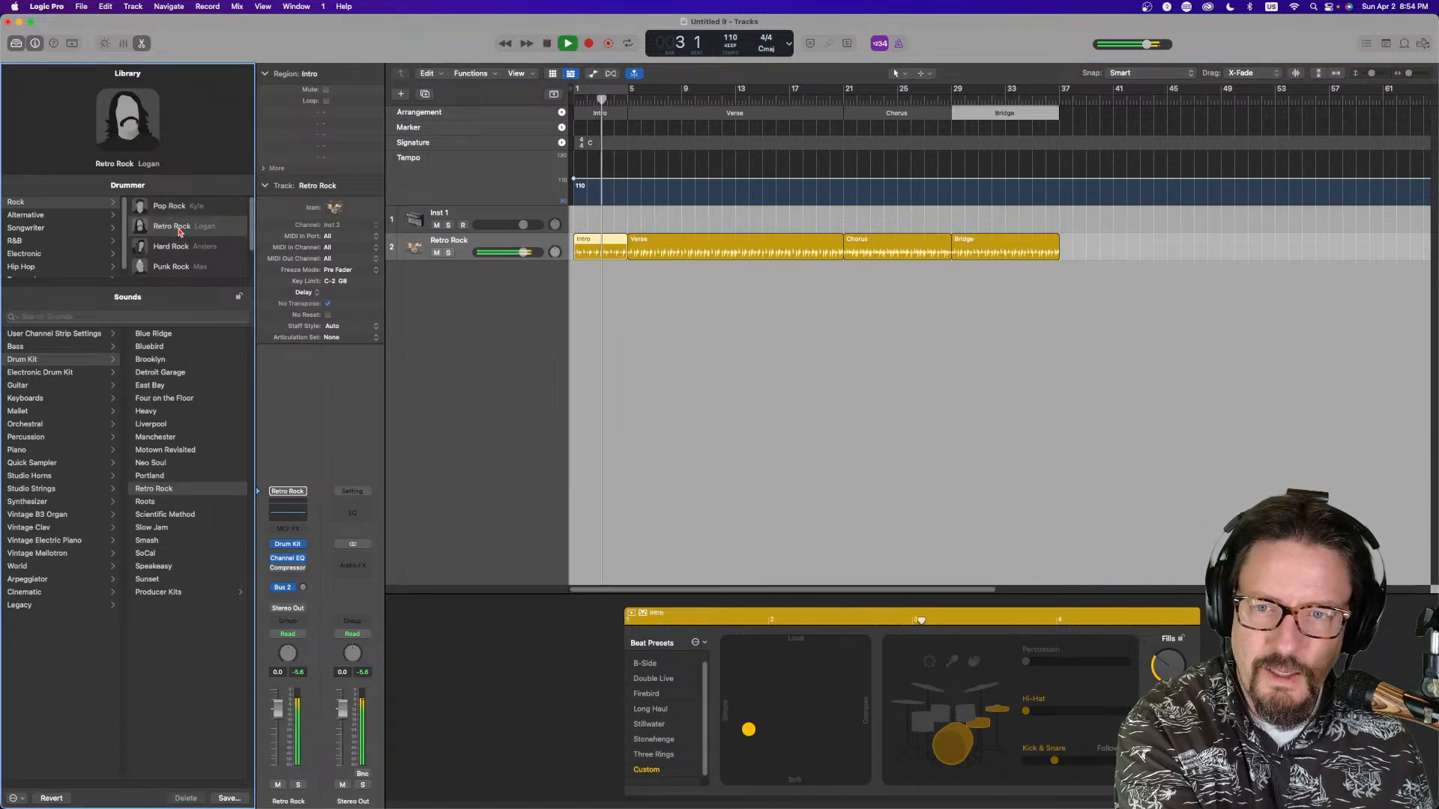
# Switch to the Hard Rock drummer, then to the Punk Rock drummer, auditioning each
pyautogui.click(182, 253)
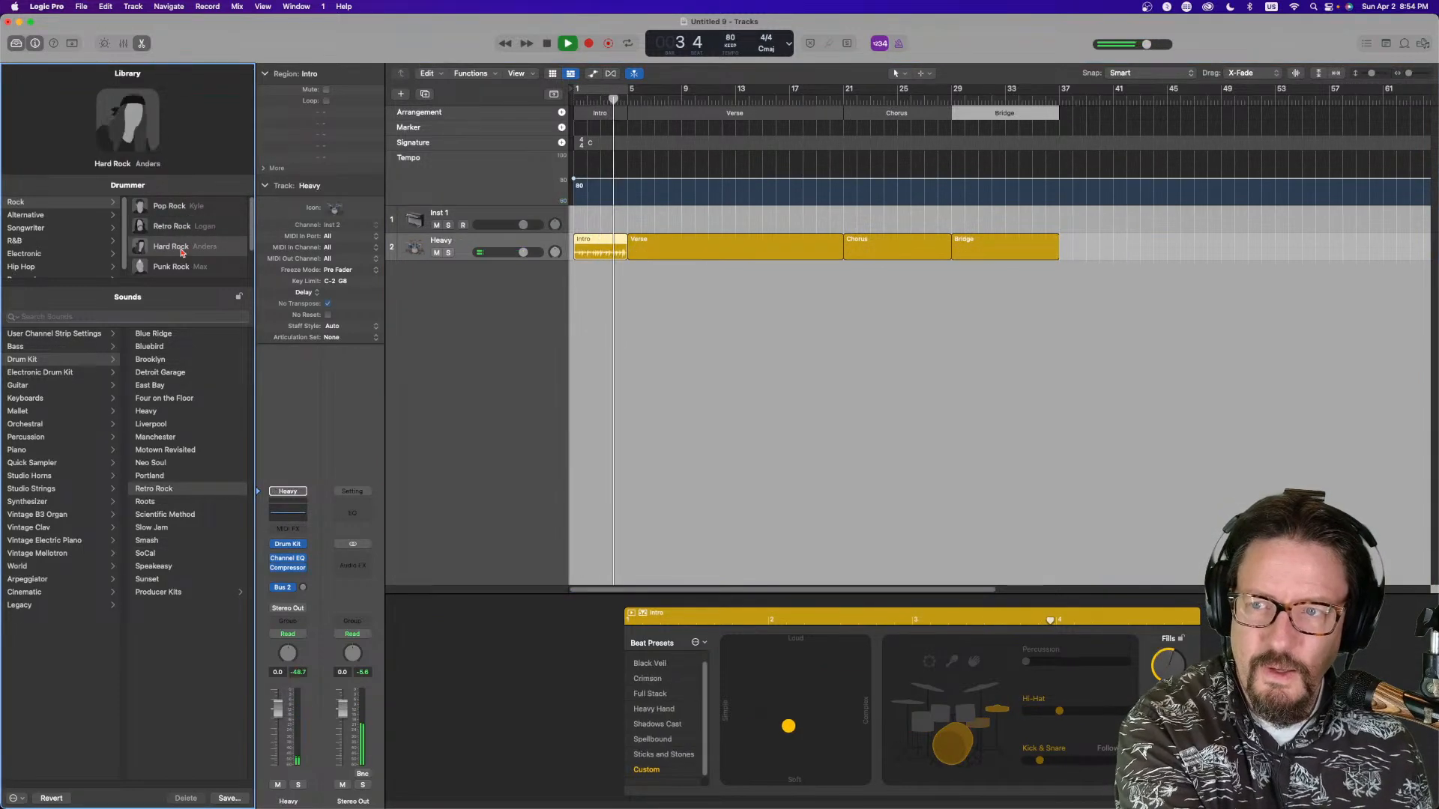
pyautogui.press('space')
pyautogui.click(178, 268)
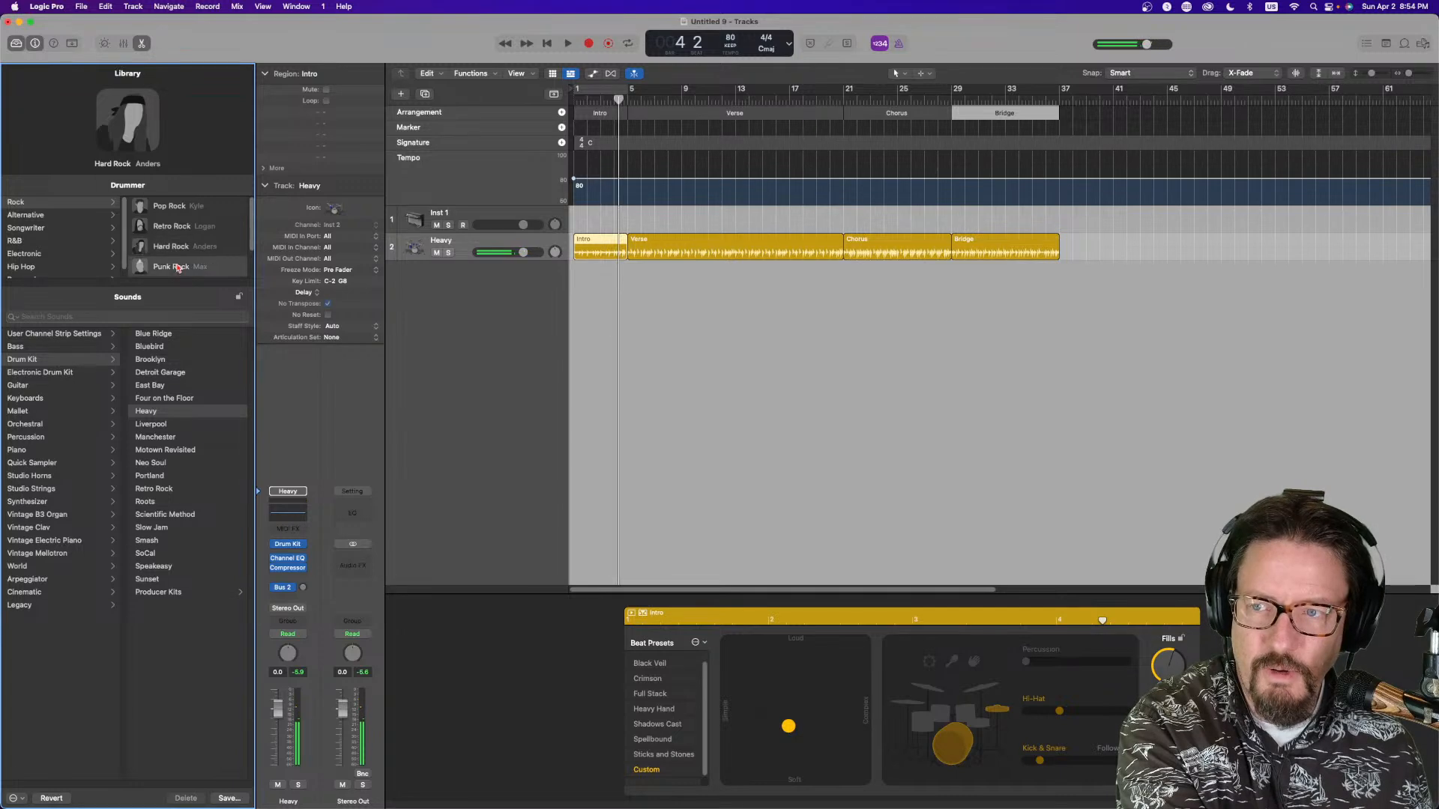
pyautogui.scroll(-1, 184, 258)
pyautogui.press('space')
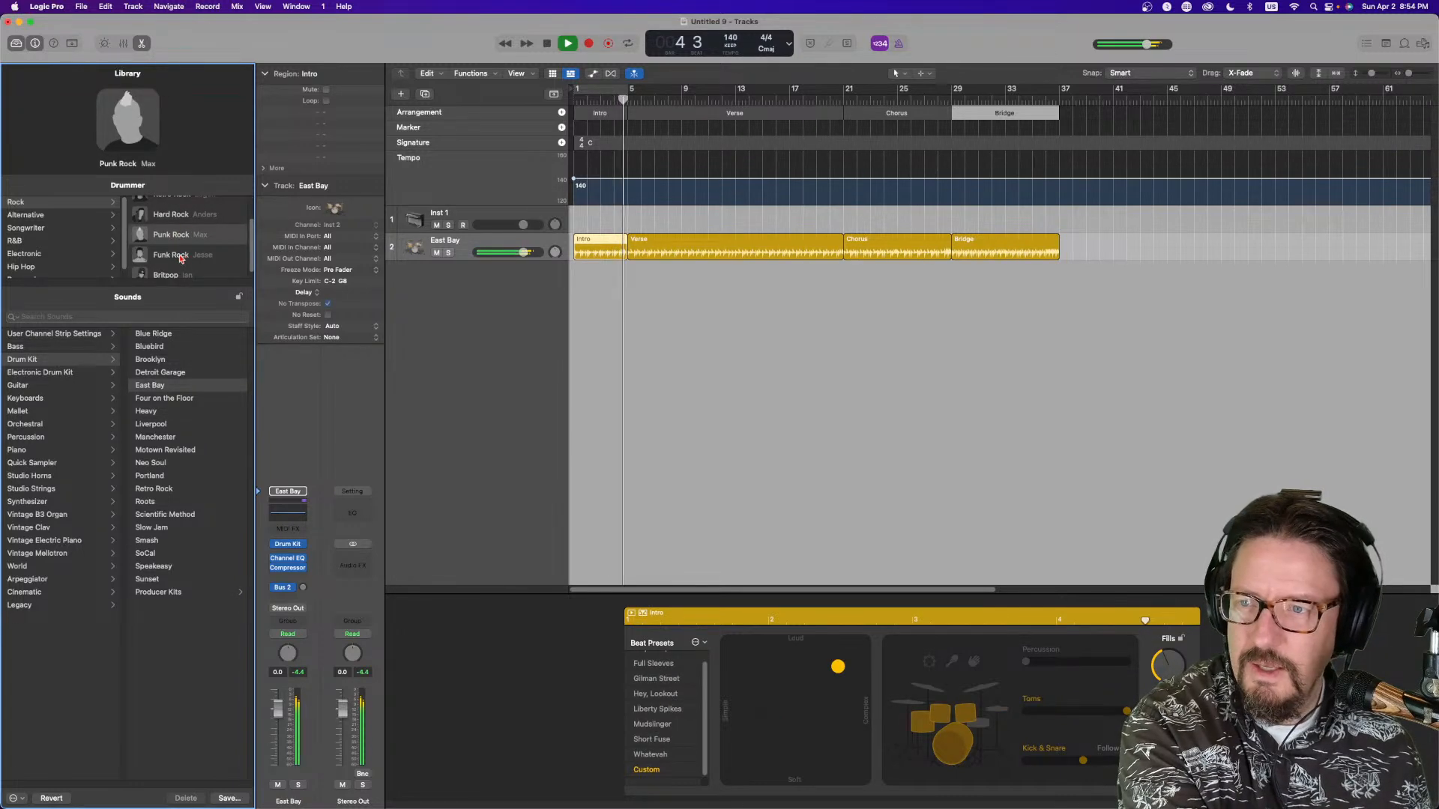
pyautogui.press('space')
# Switch to the Funk Rock drummer and audition it
pyautogui.click(178, 257)
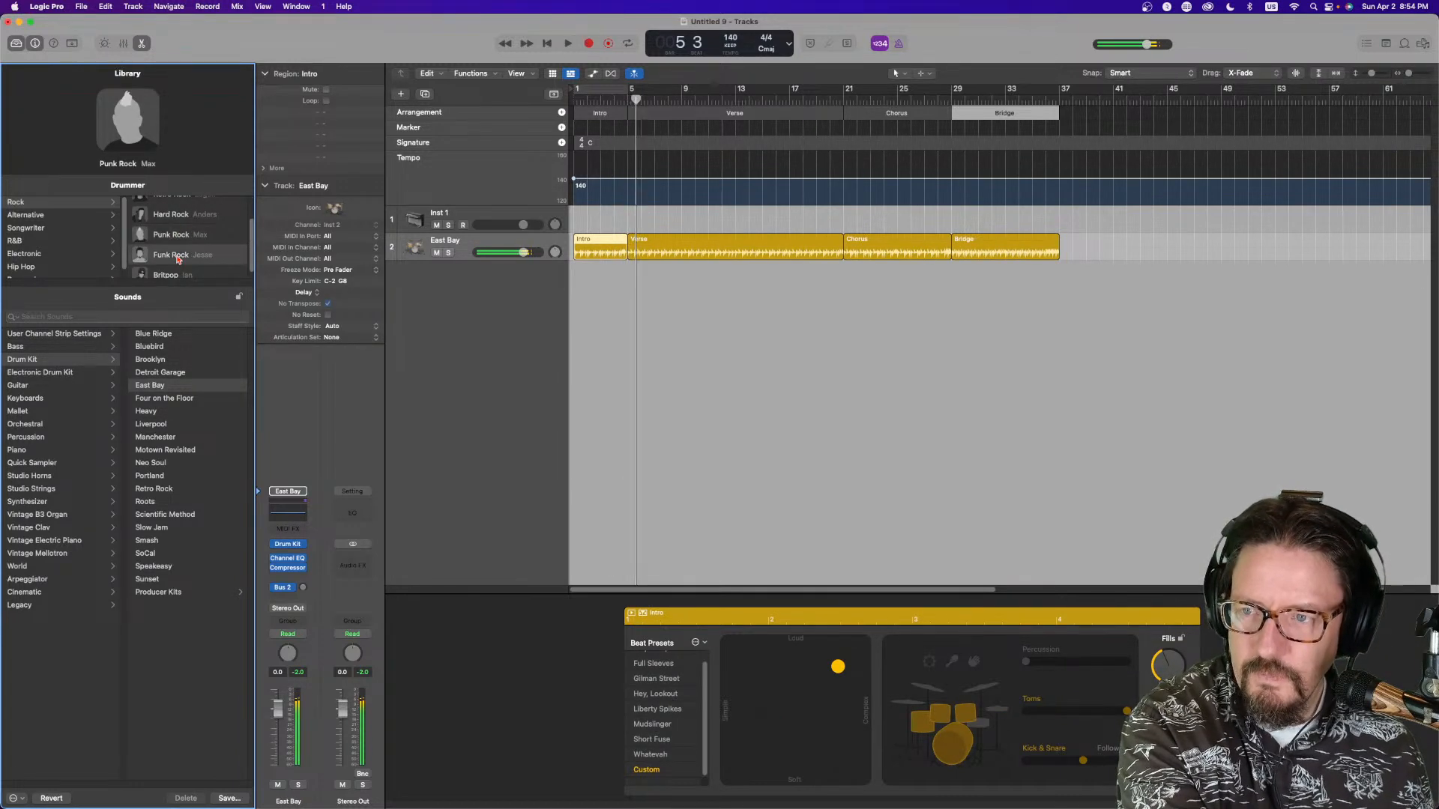
pyautogui.press('space')
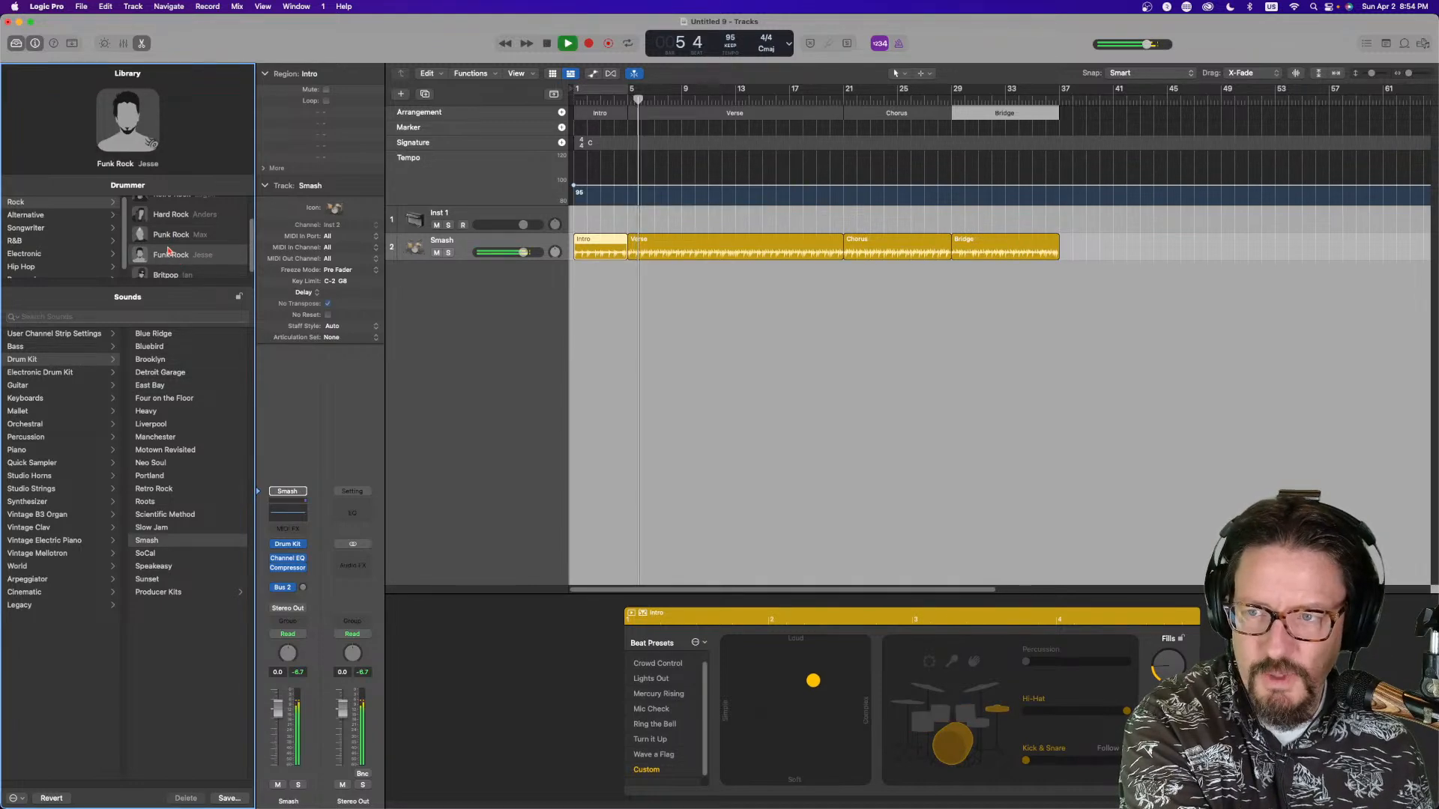
pyautogui.press('space')
pyautogui.scroll(-1, 175, 269)
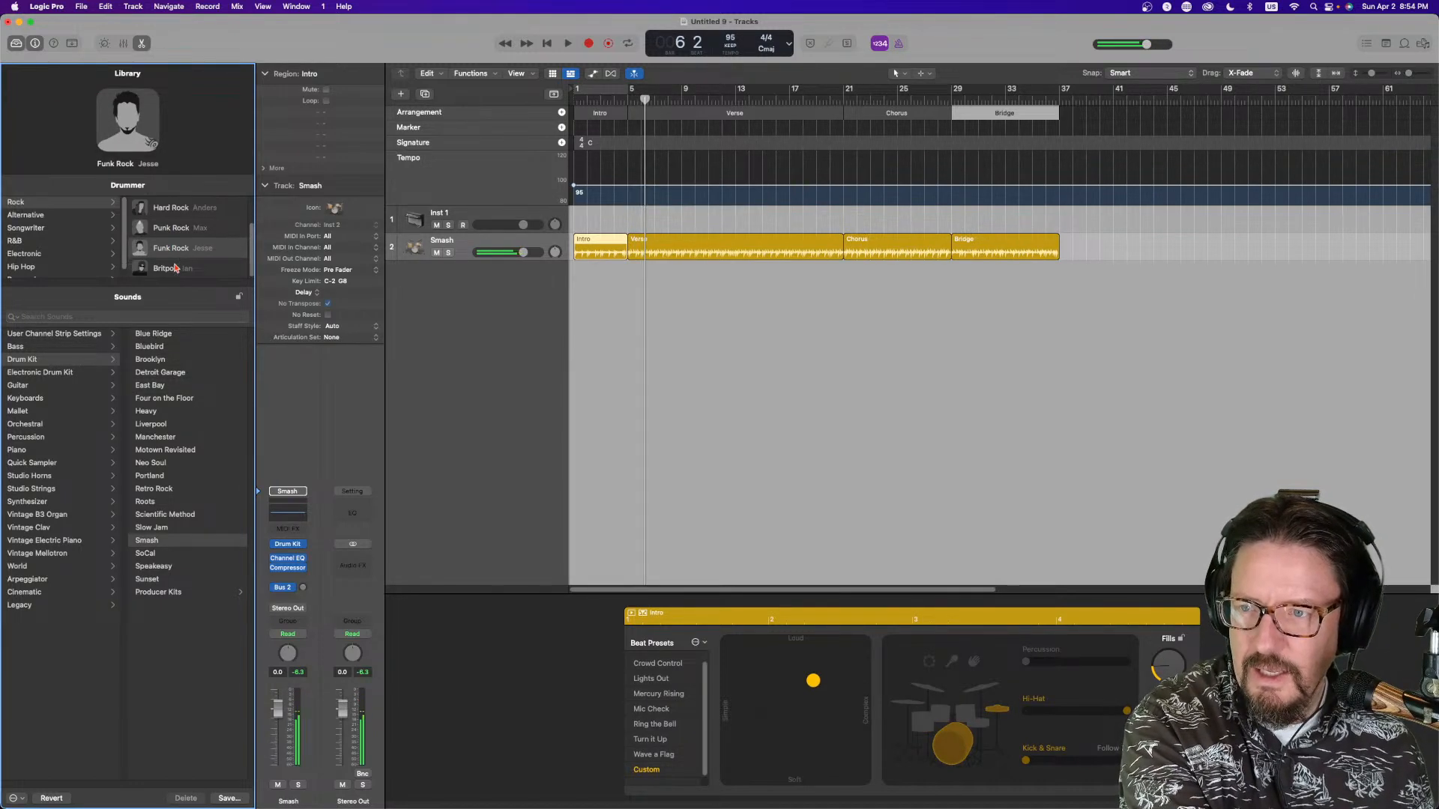
# Switch to the Britpop drummer and audition it briefly
pyautogui.click(174, 270)
pyautogui.press('space')
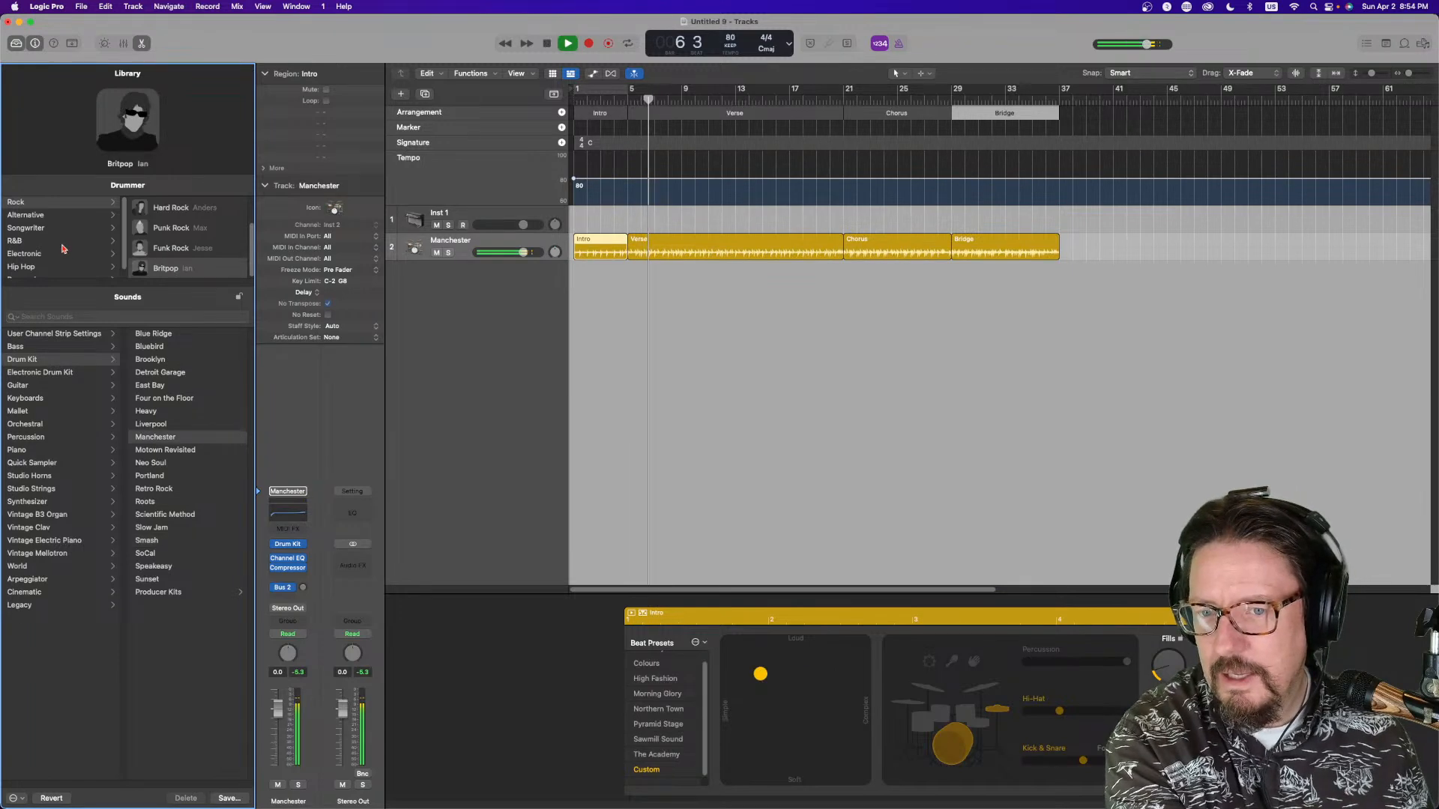
pyautogui.press('space')
# Open the Alternative genre and audition its drummers, switching to Indie Disco
pyautogui.click(52, 216)
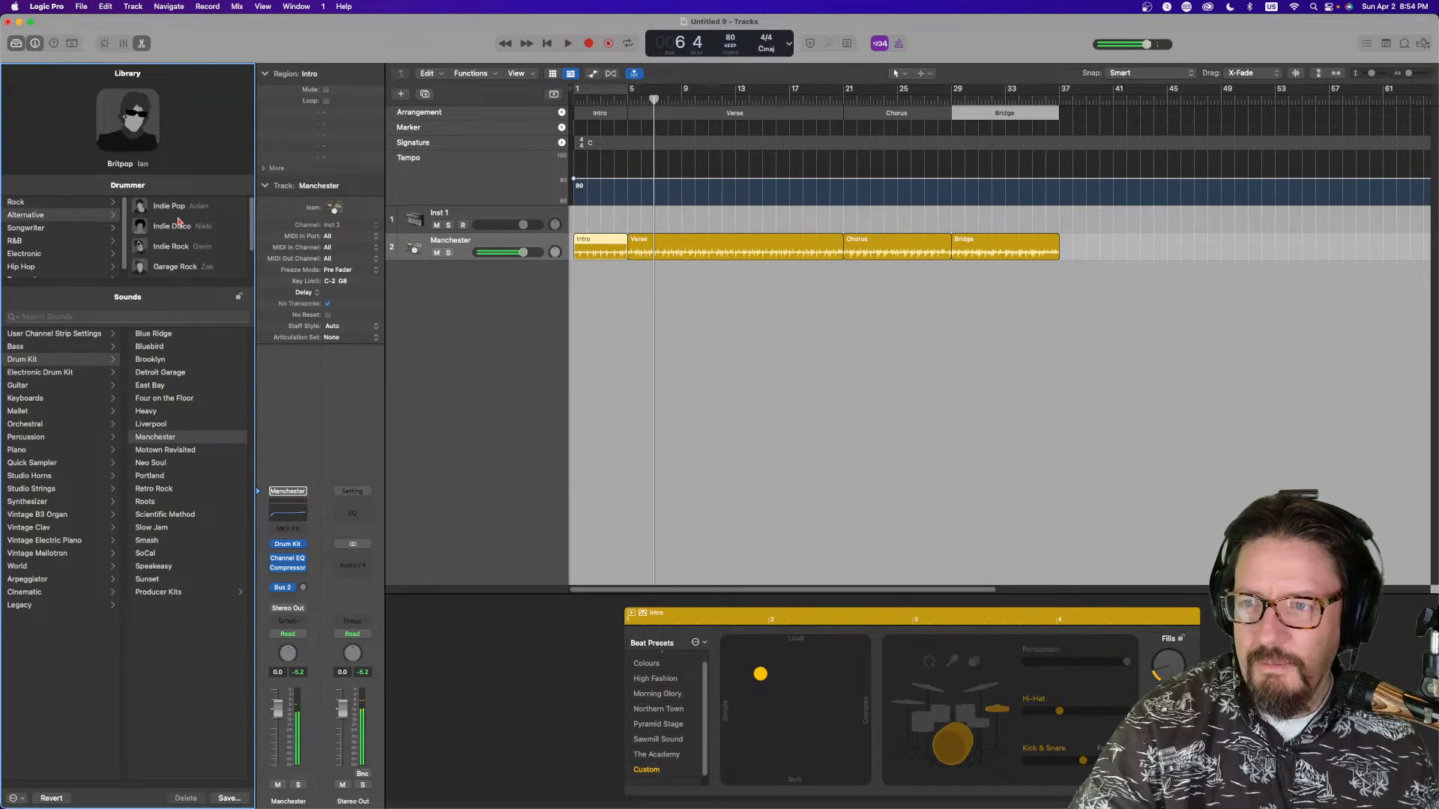
pyautogui.press('space')
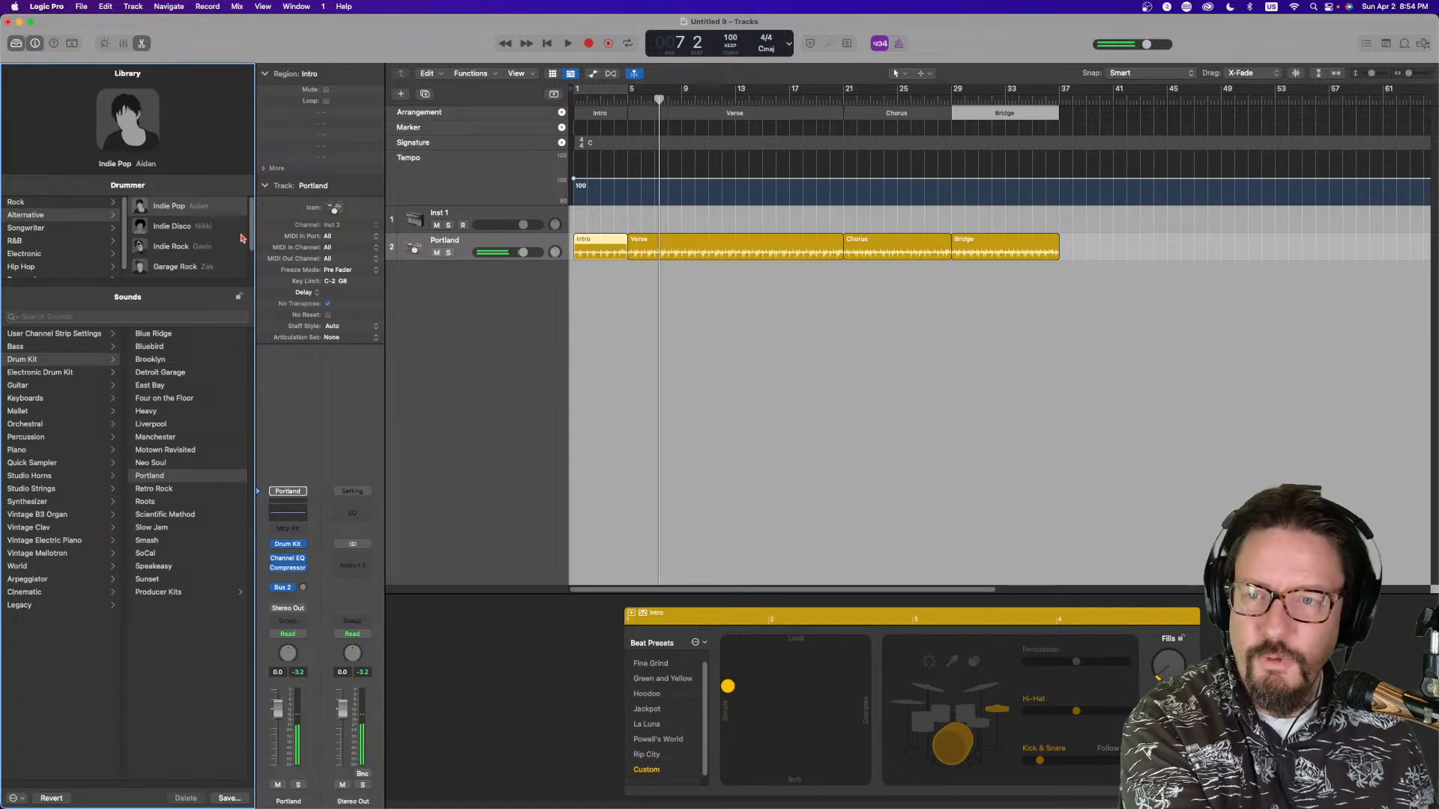
pyautogui.click(178, 227)
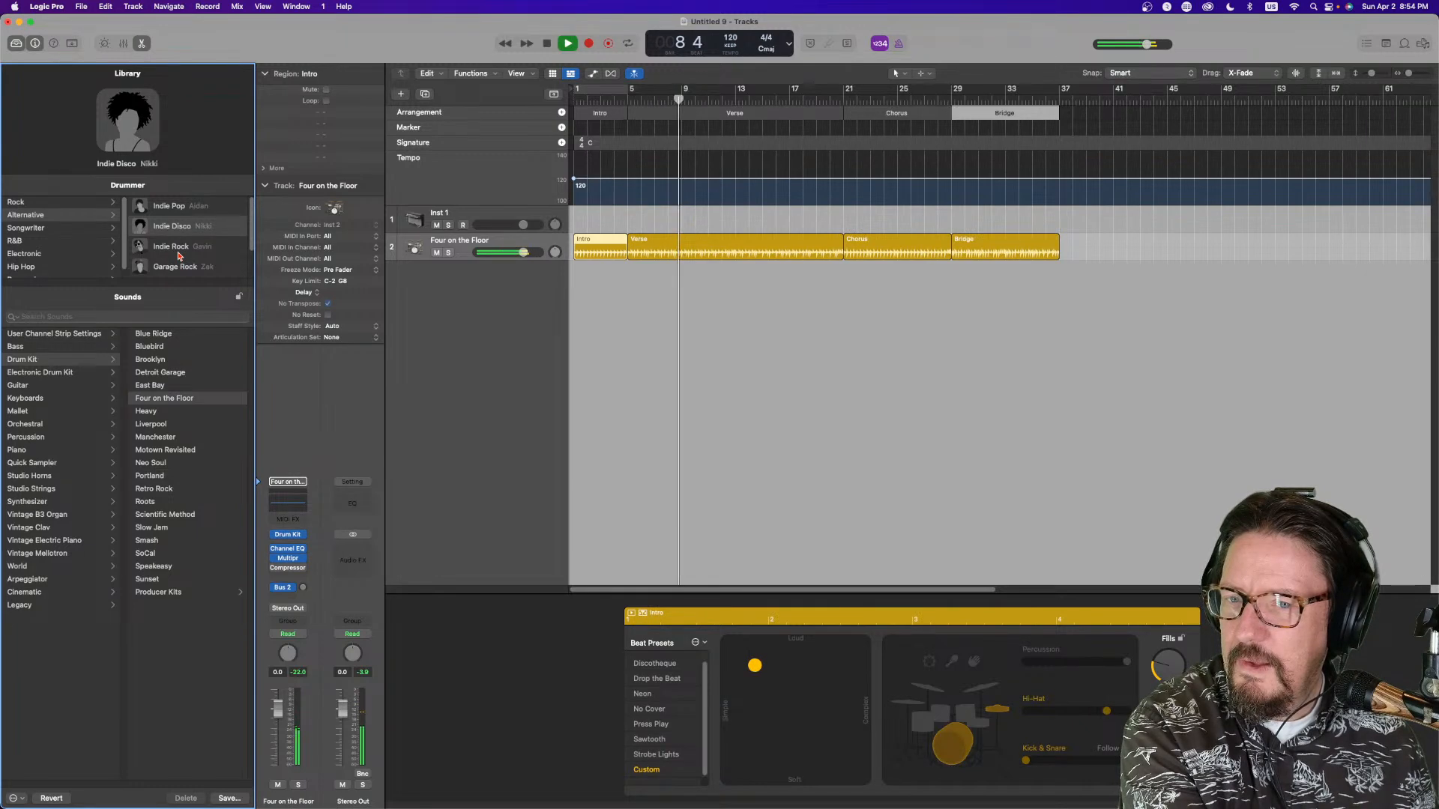
# Audition the Indie Rock, Garage Rock and Modern 80's drummers in turn
pyautogui.click(180, 252)
pyautogui.scroll(-1, 184, 244)
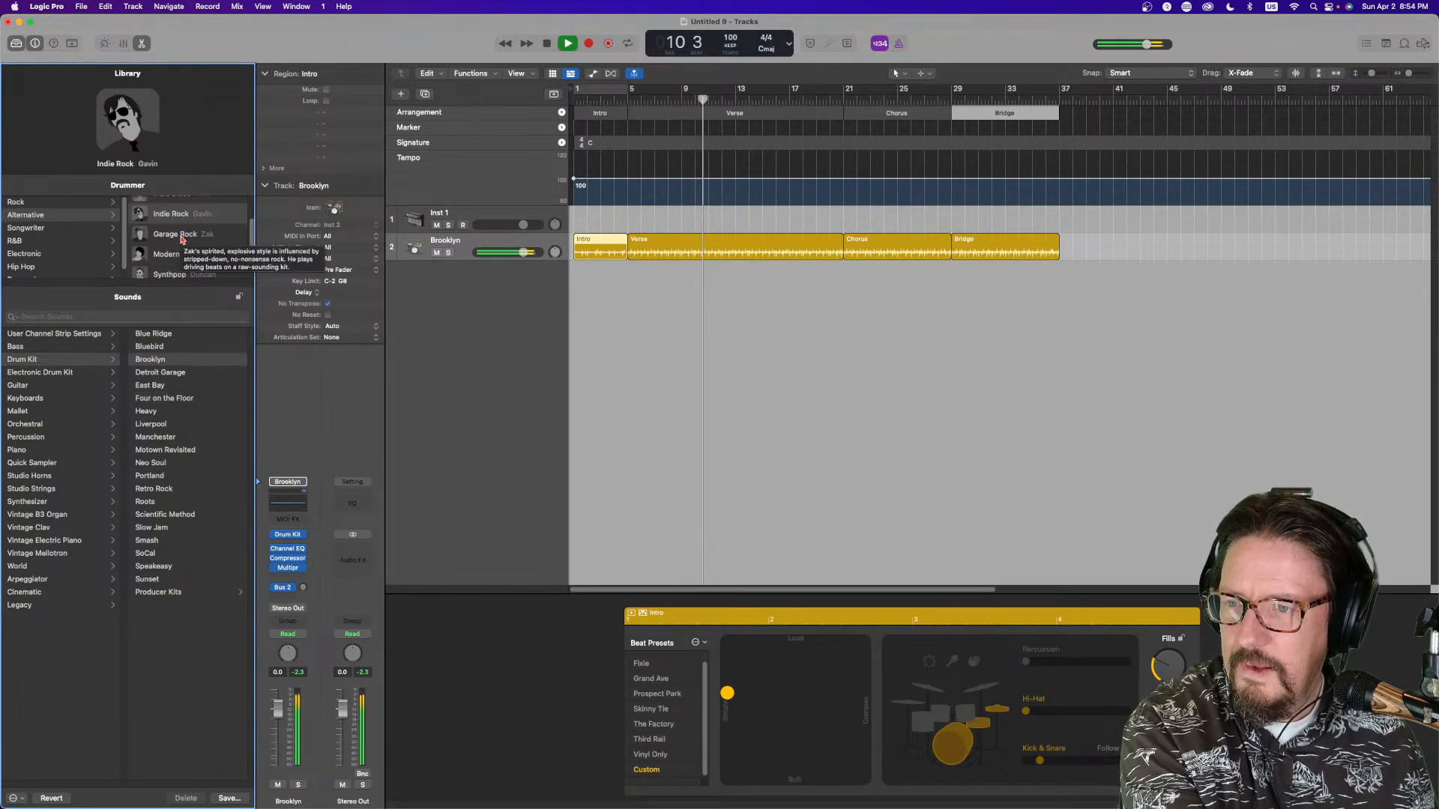
pyautogui.click(183, 240)
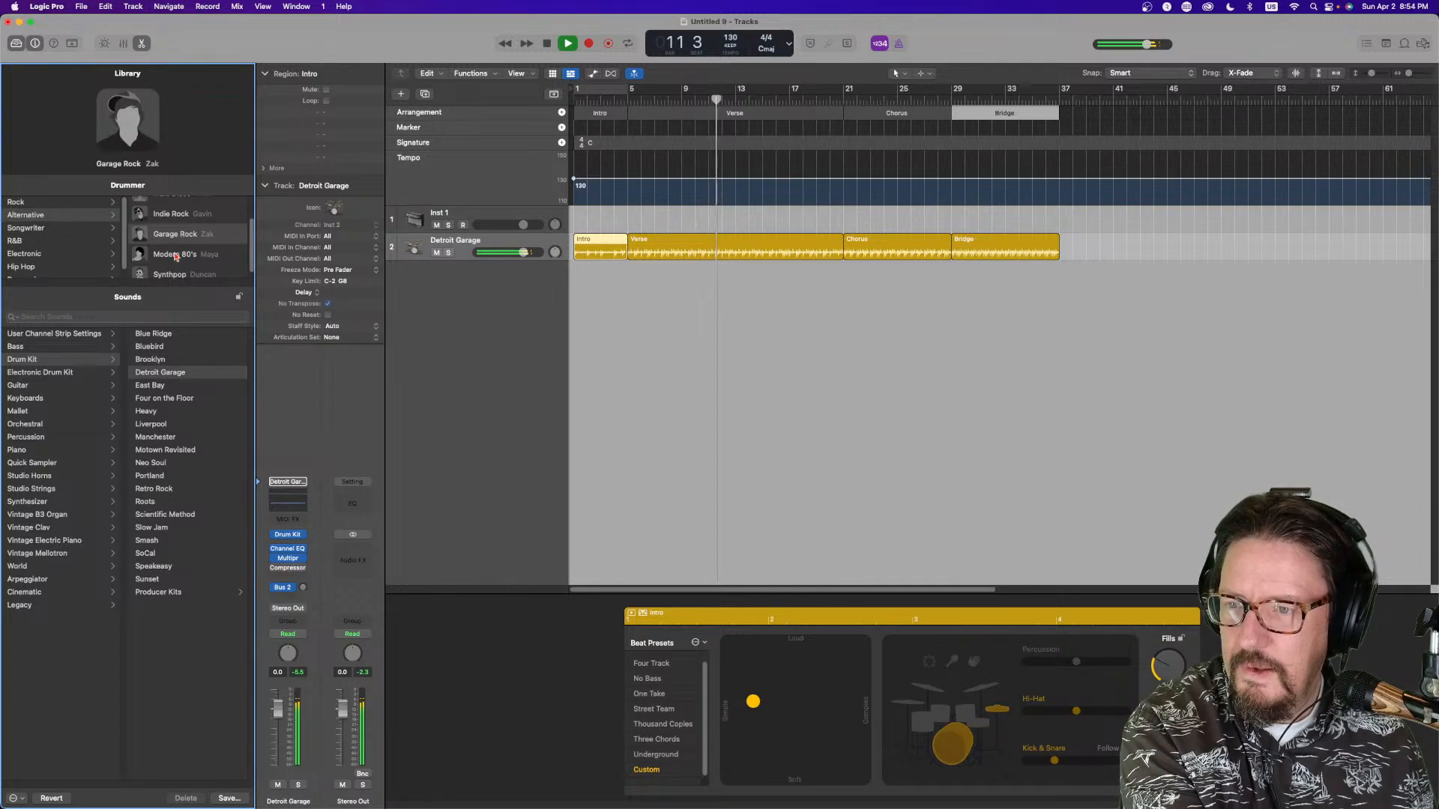
pyautogui.click(176, 257)
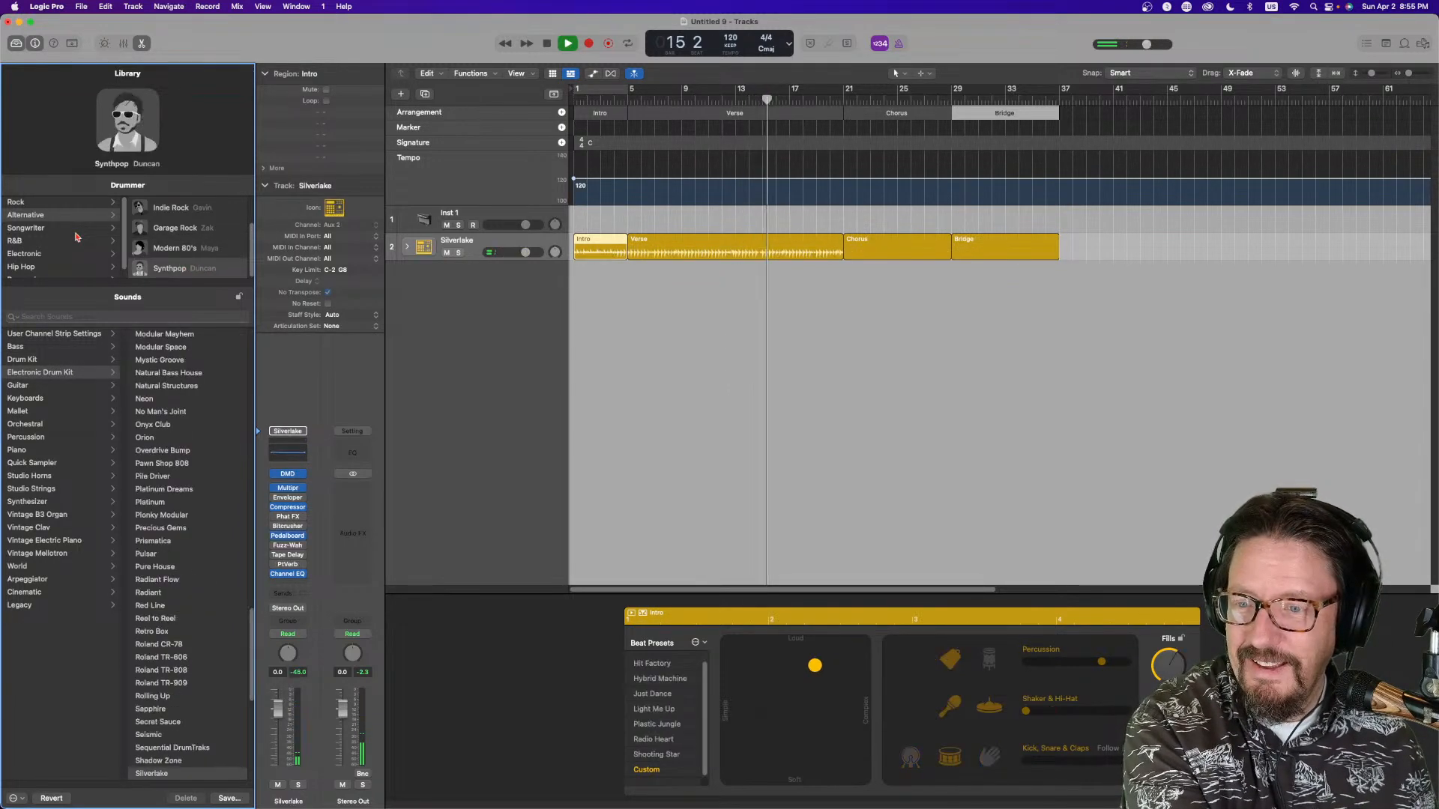
# Open the Songwriter genre and audition the Funky, Pop and Experimental Songwriter drummers
pyautogui.click(30, 228)
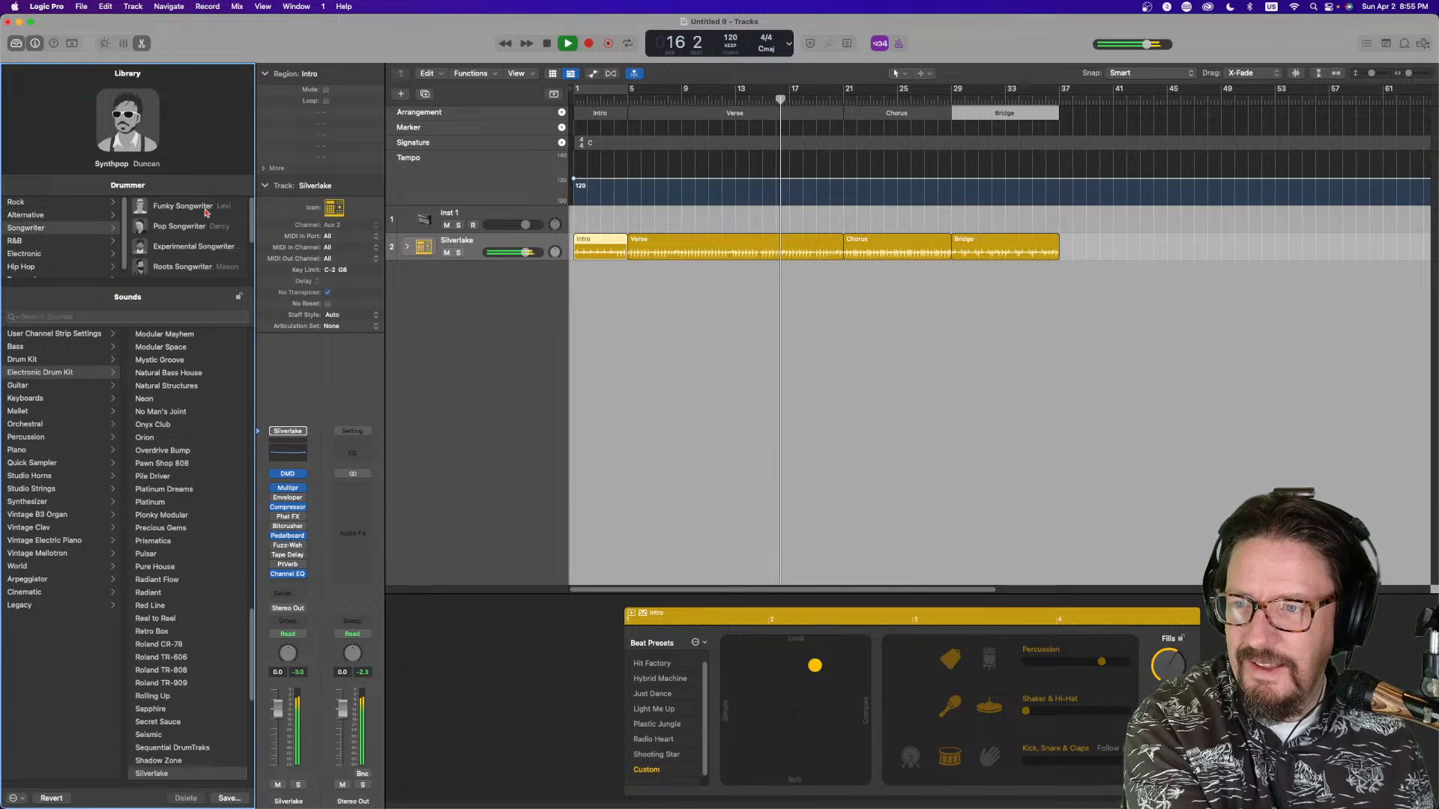
pyautogui.click(185, 209)
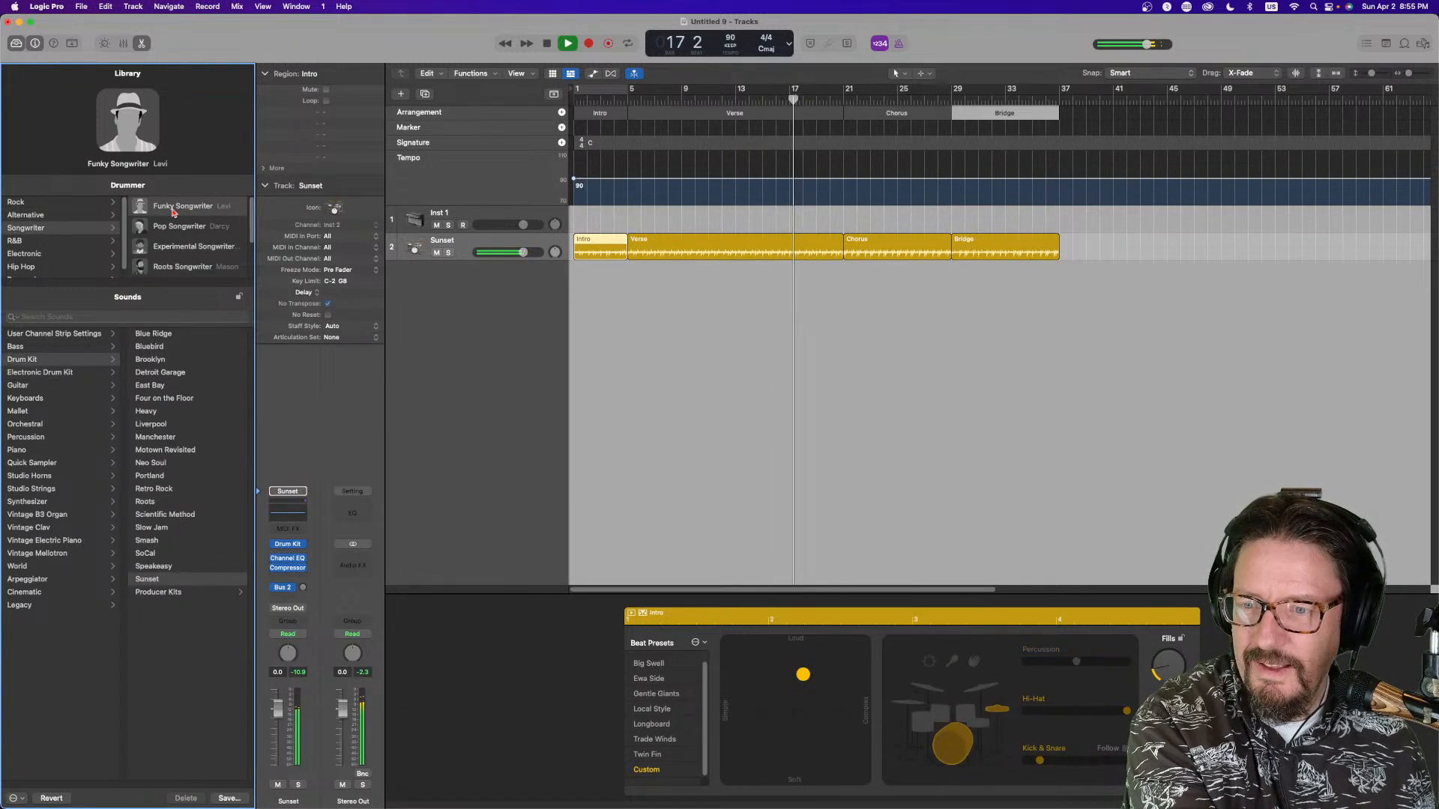
pyautogui.click(180, 226)
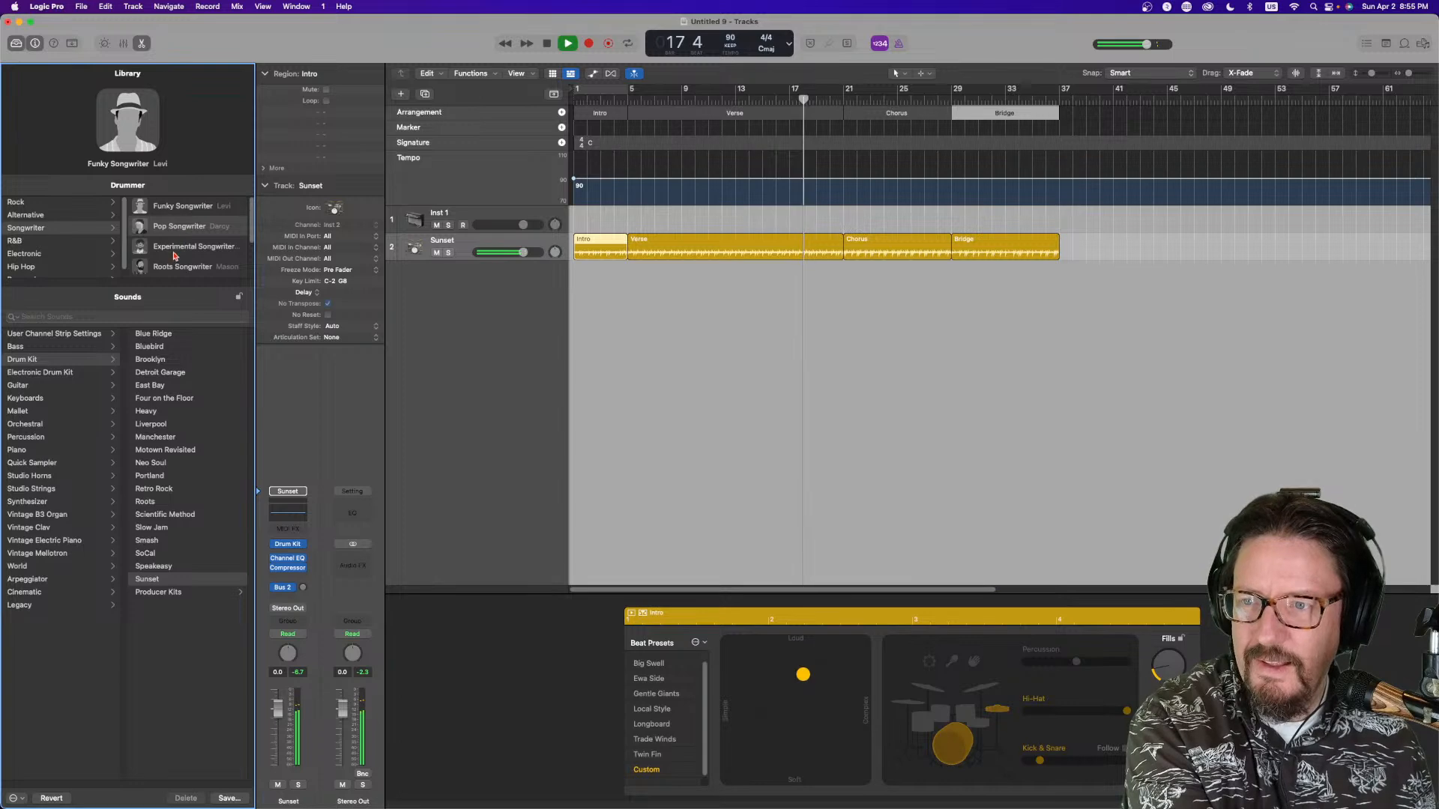
pyautogui.click(200, 249)
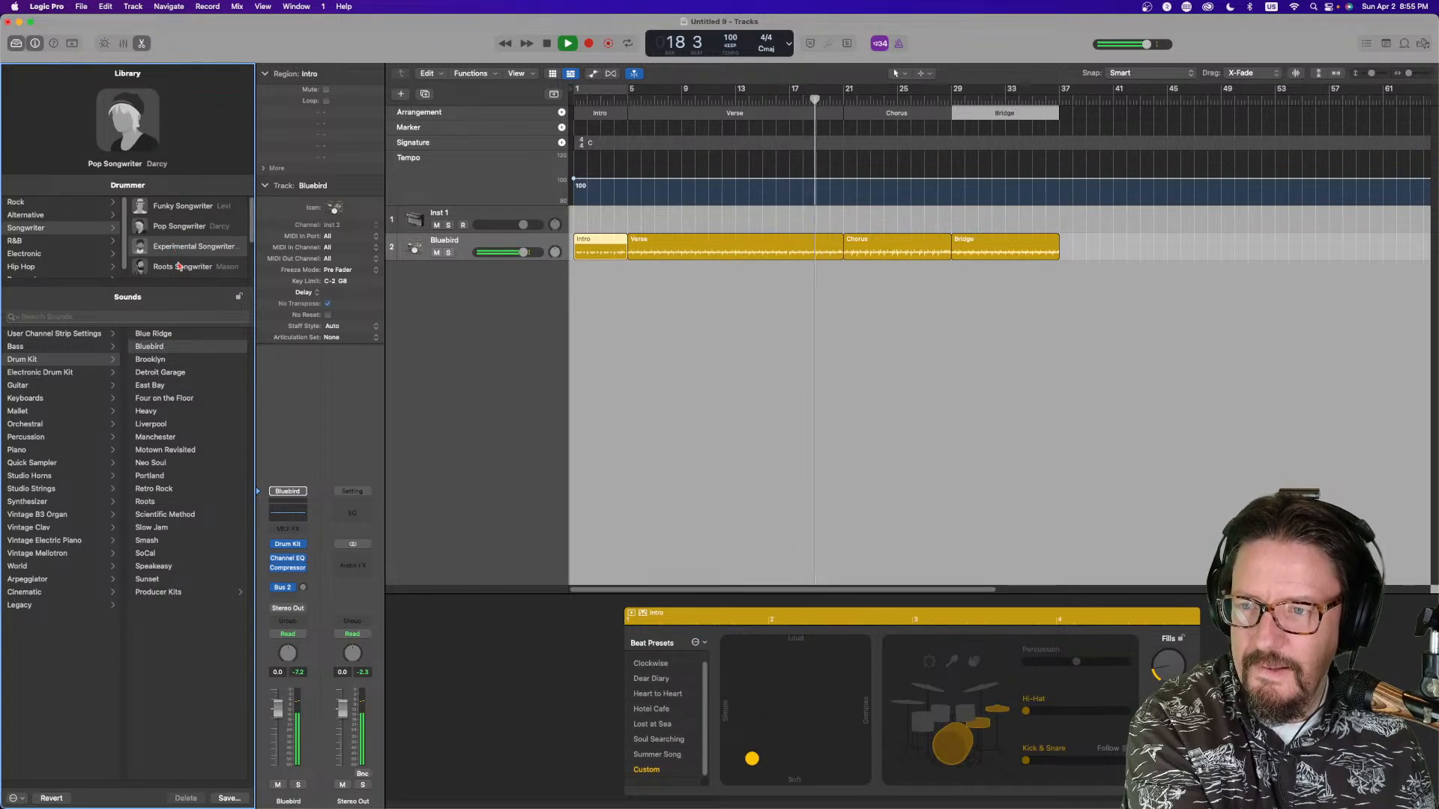
# Switch to the Roots Songwriter drummer, then to the 60's Songwriter drummer
pyautogui.scroll(-2, 187, 240)
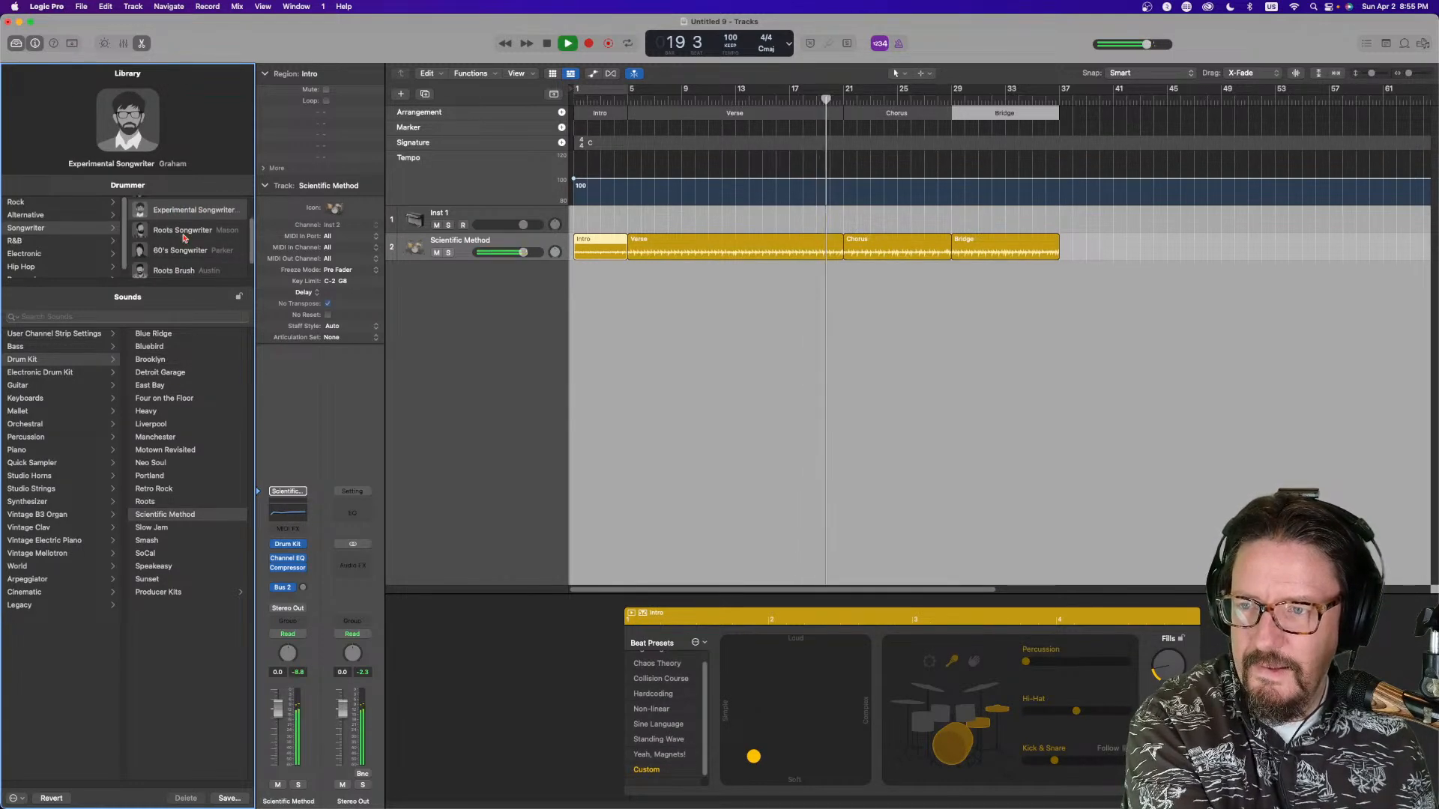
pyautogui.click(181, 232)
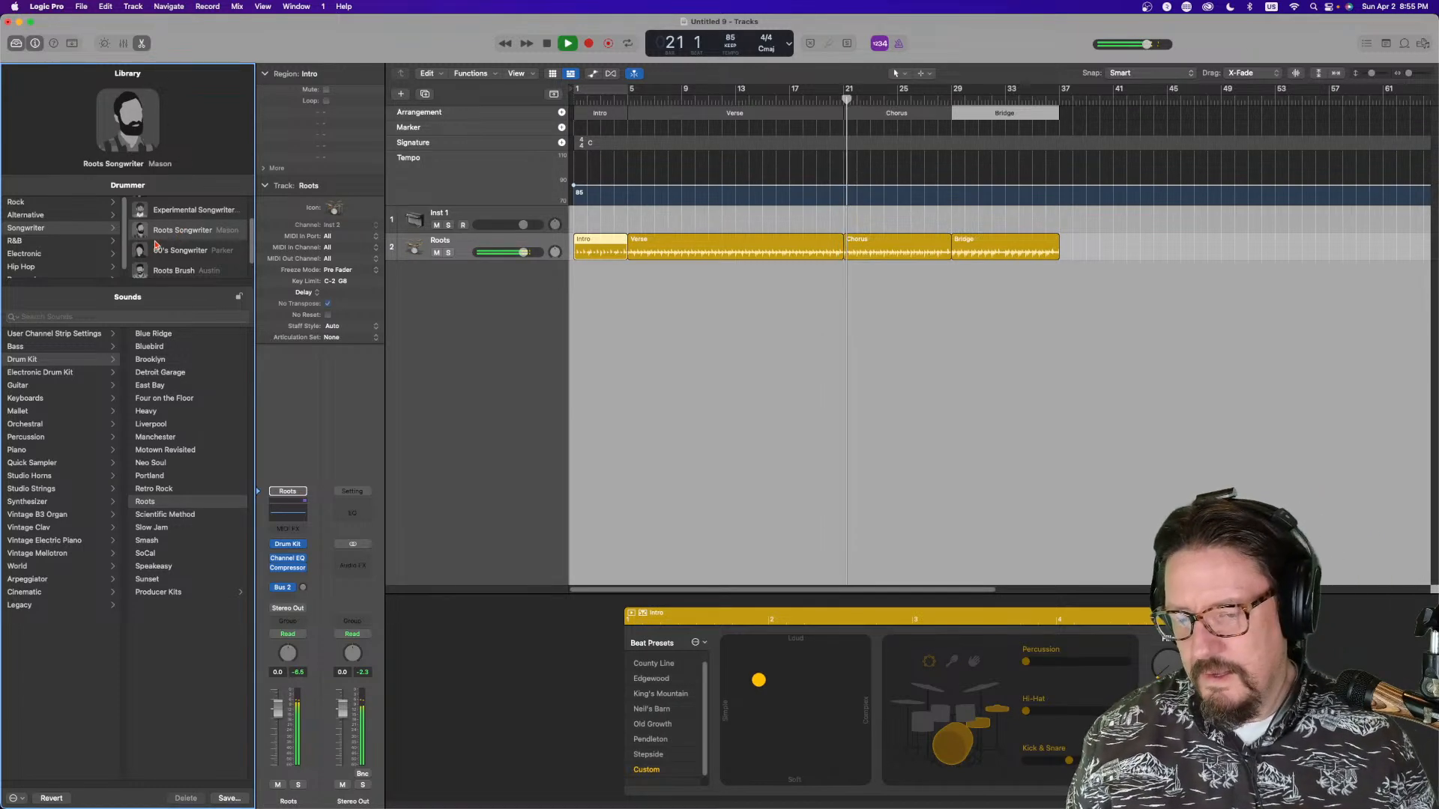
pyautogui.click(195, 253)
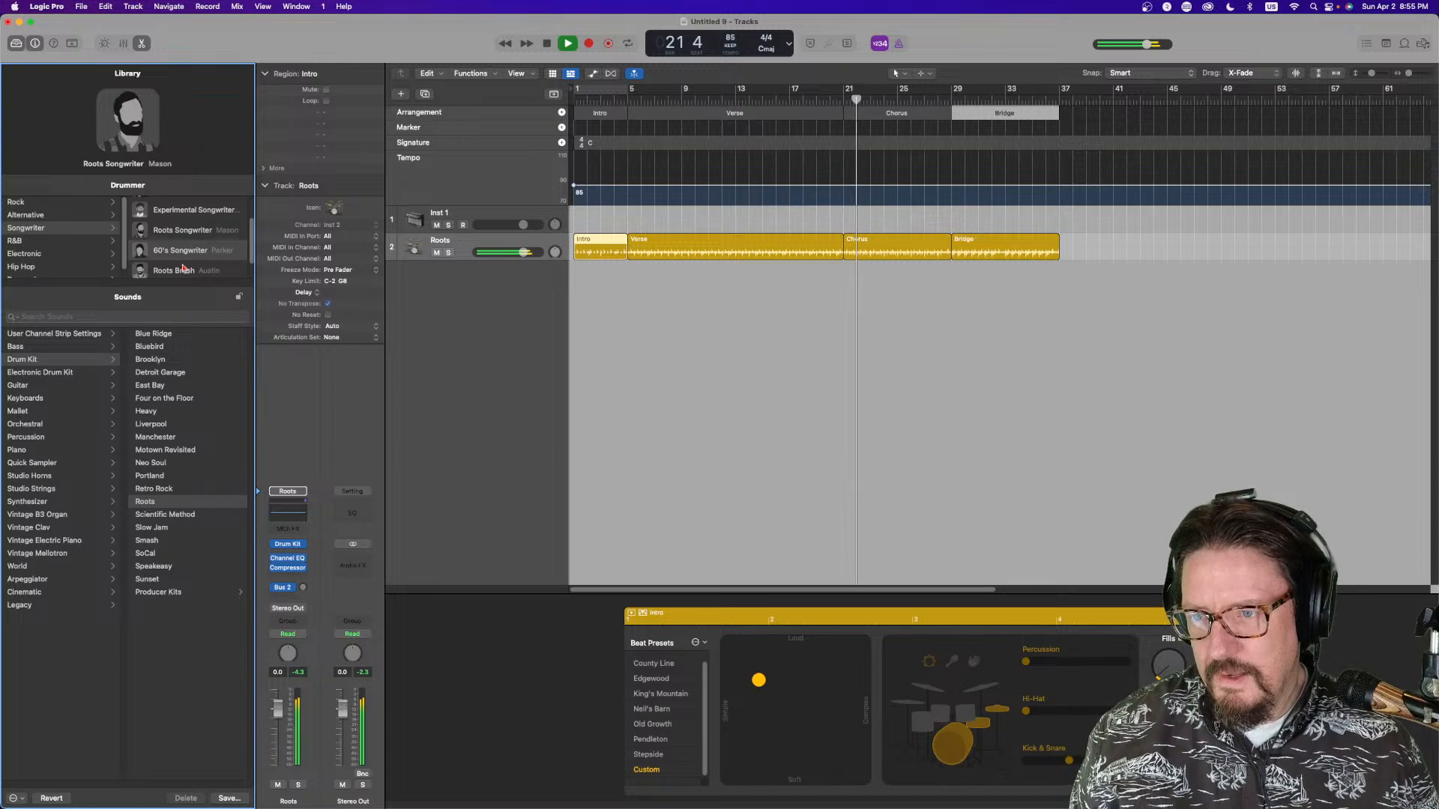
# Audition the Roots Brush and Pop Brush drummers, then stop playback
pyautogui.scroll(-1, 185, 259)
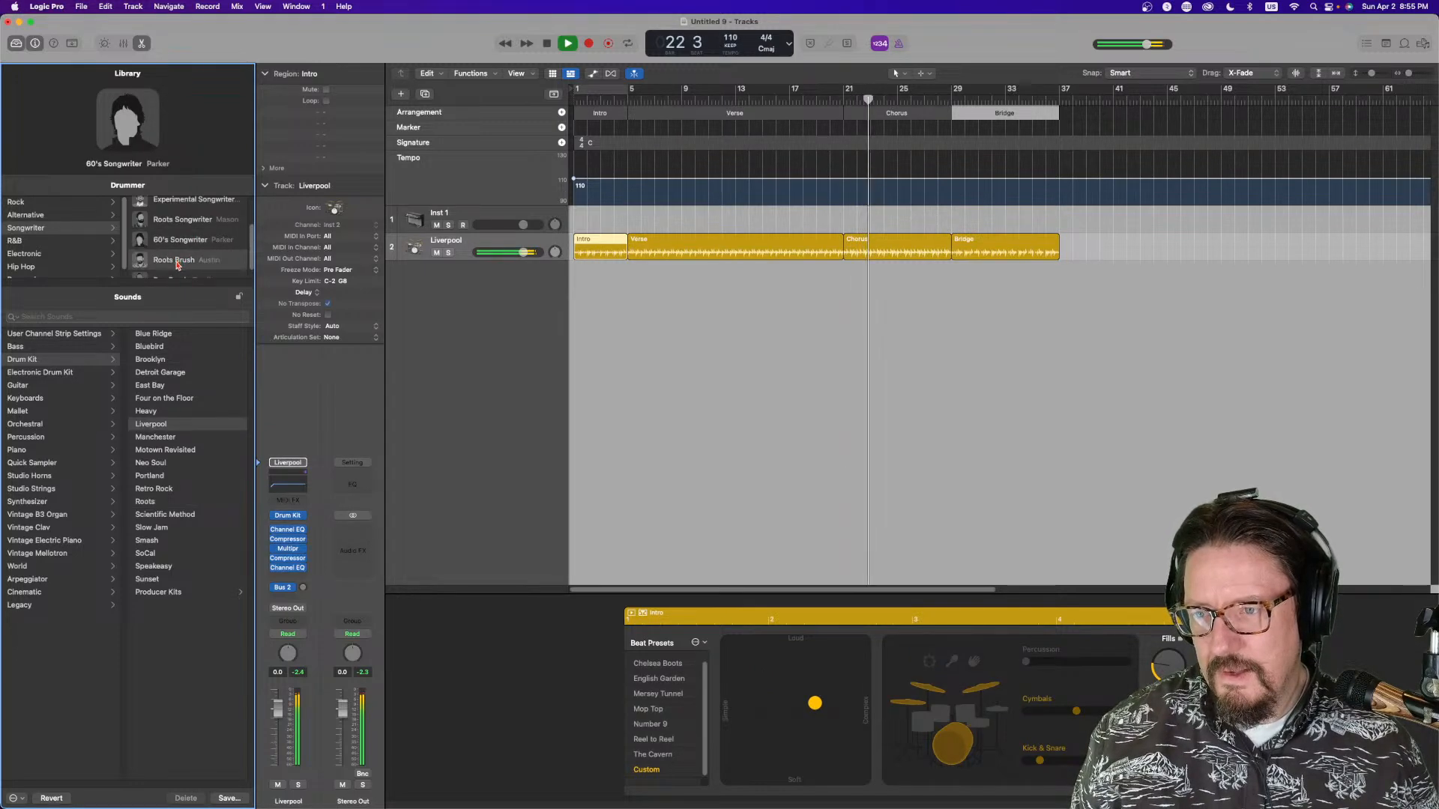
pyautogui.click(183, 262)
pyautogui.scroll(-1, 181, 261)
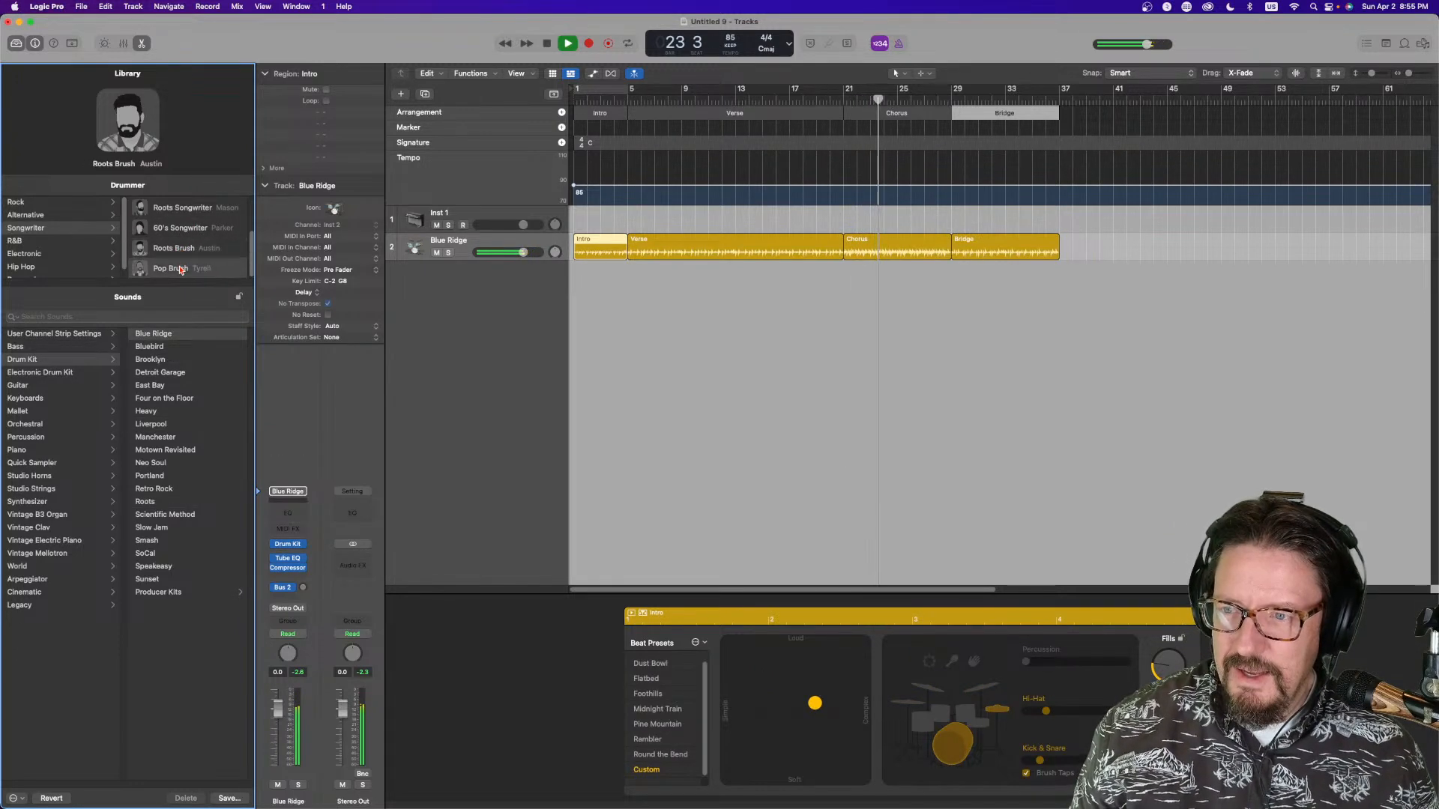
pyautogui.click(180, 264)
pyautogui.press('space')
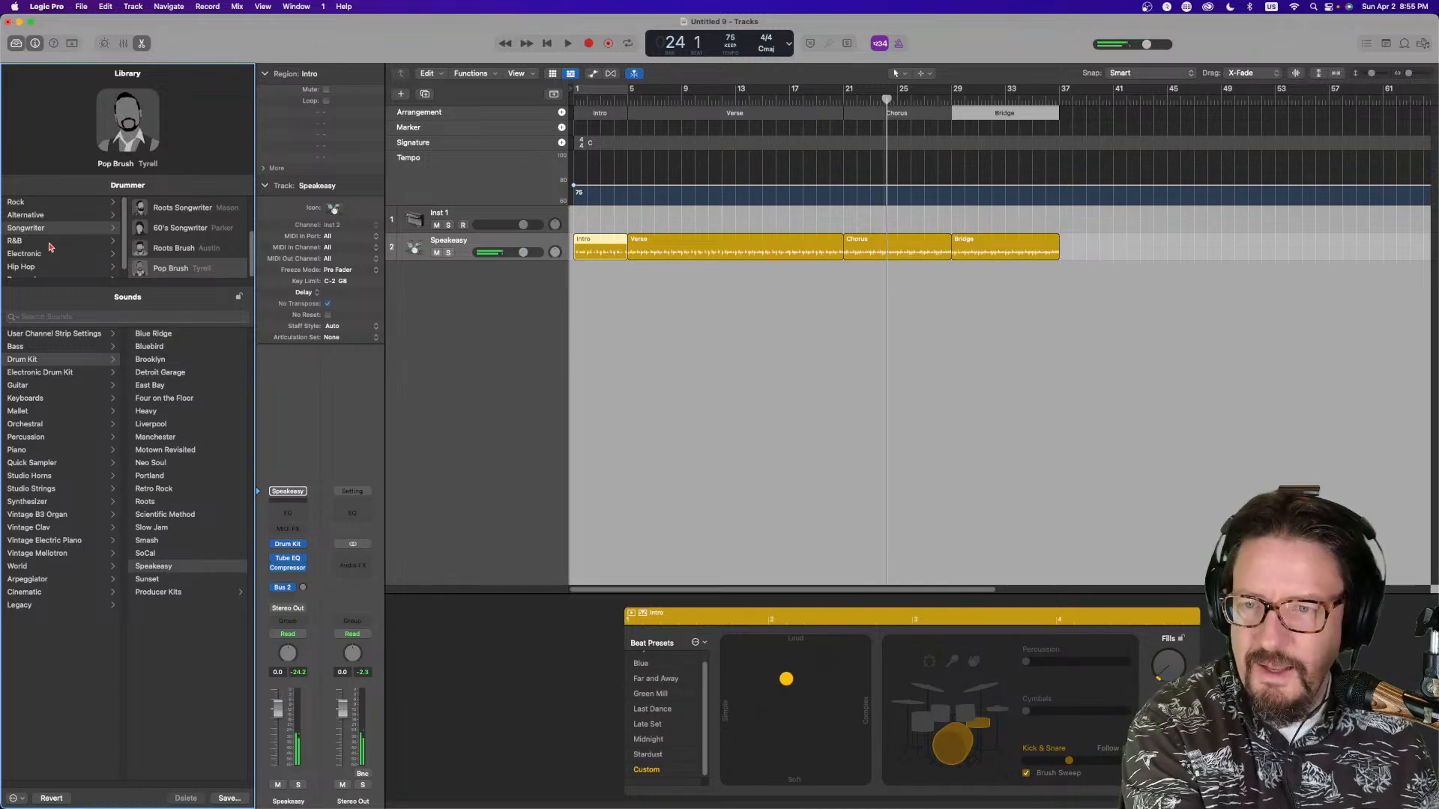
# Open the R&B genre, pick the Modern R&B drummer and play from the song's start
pyautogui.click(43, 242)
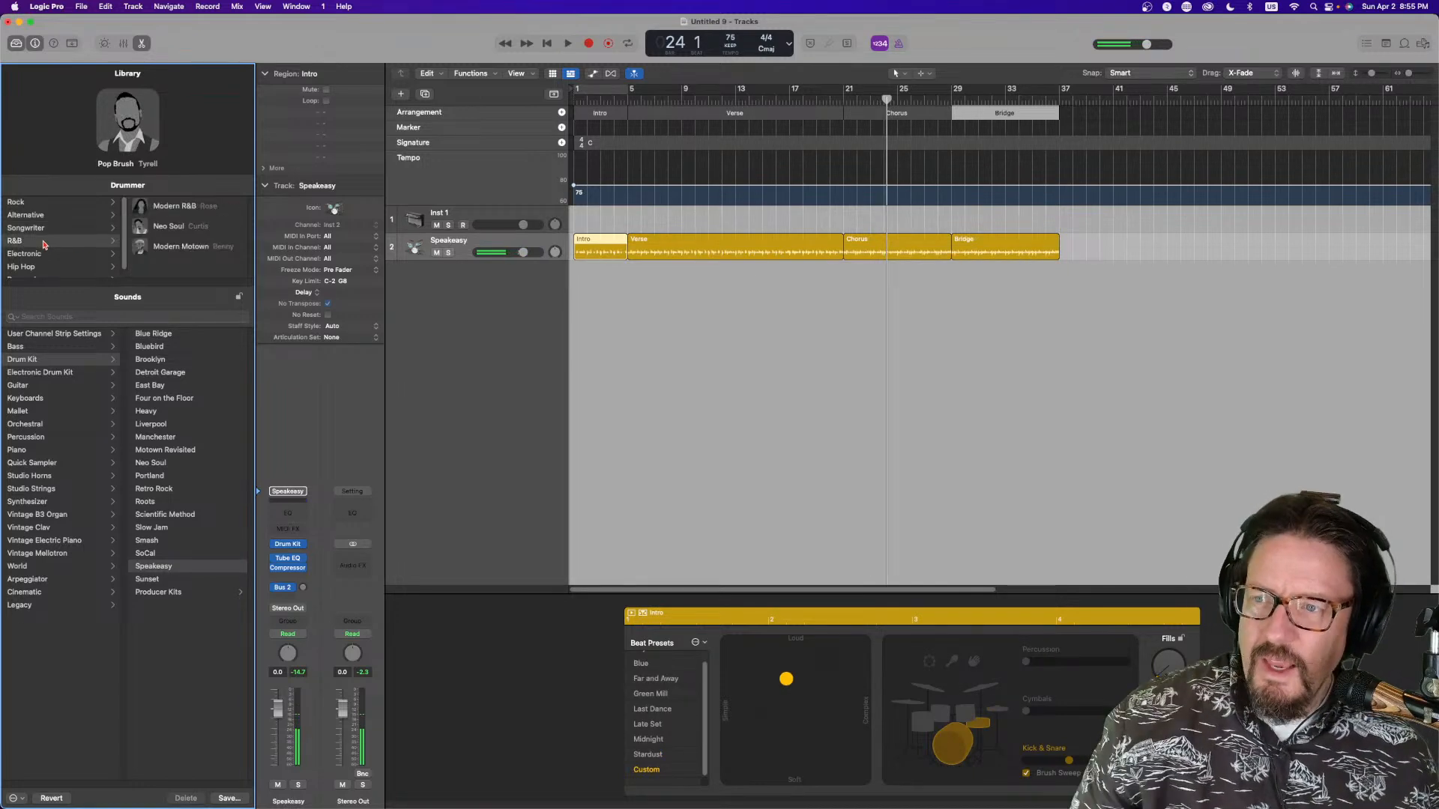
pyautogui.click(185, 212)
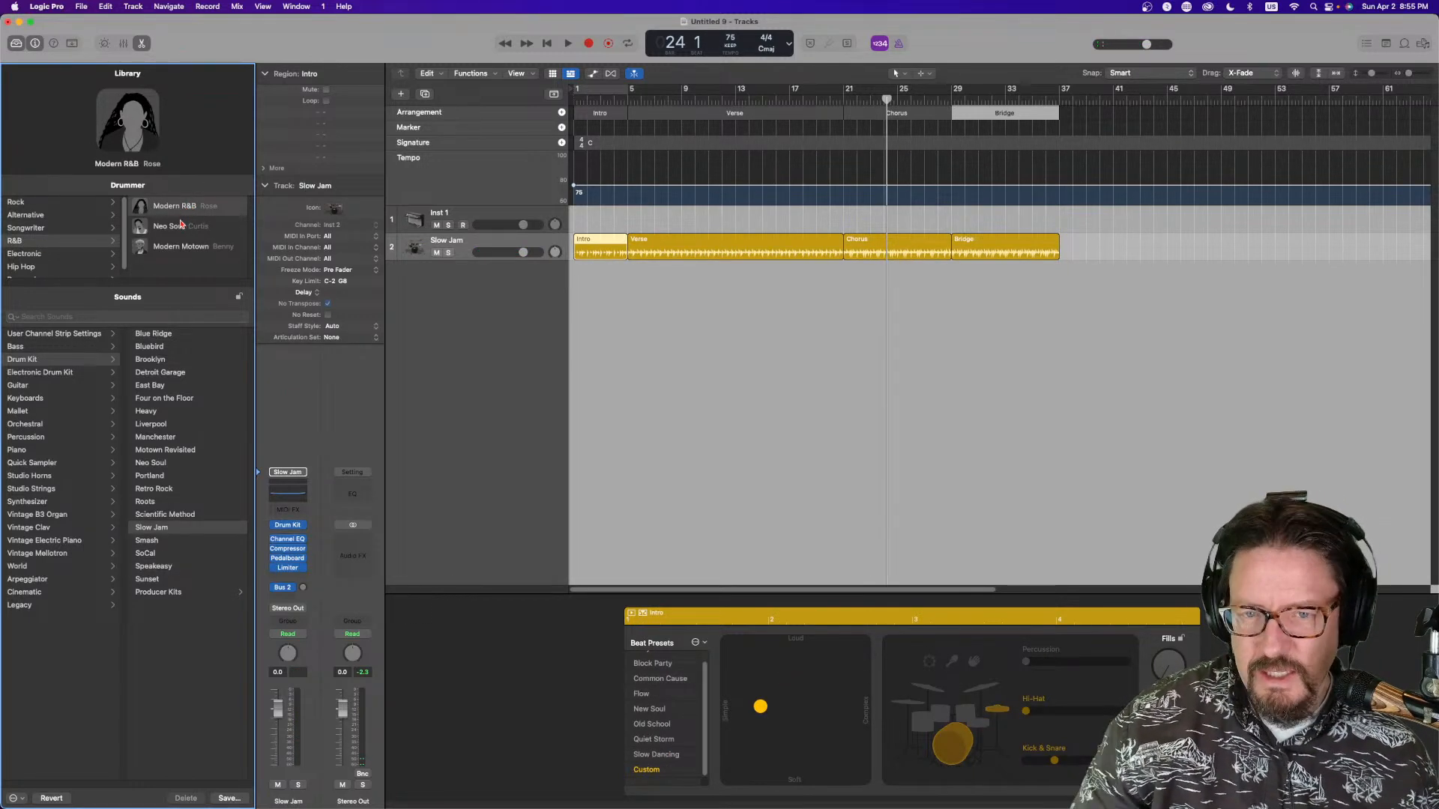
pyautogui.click(642, 100)
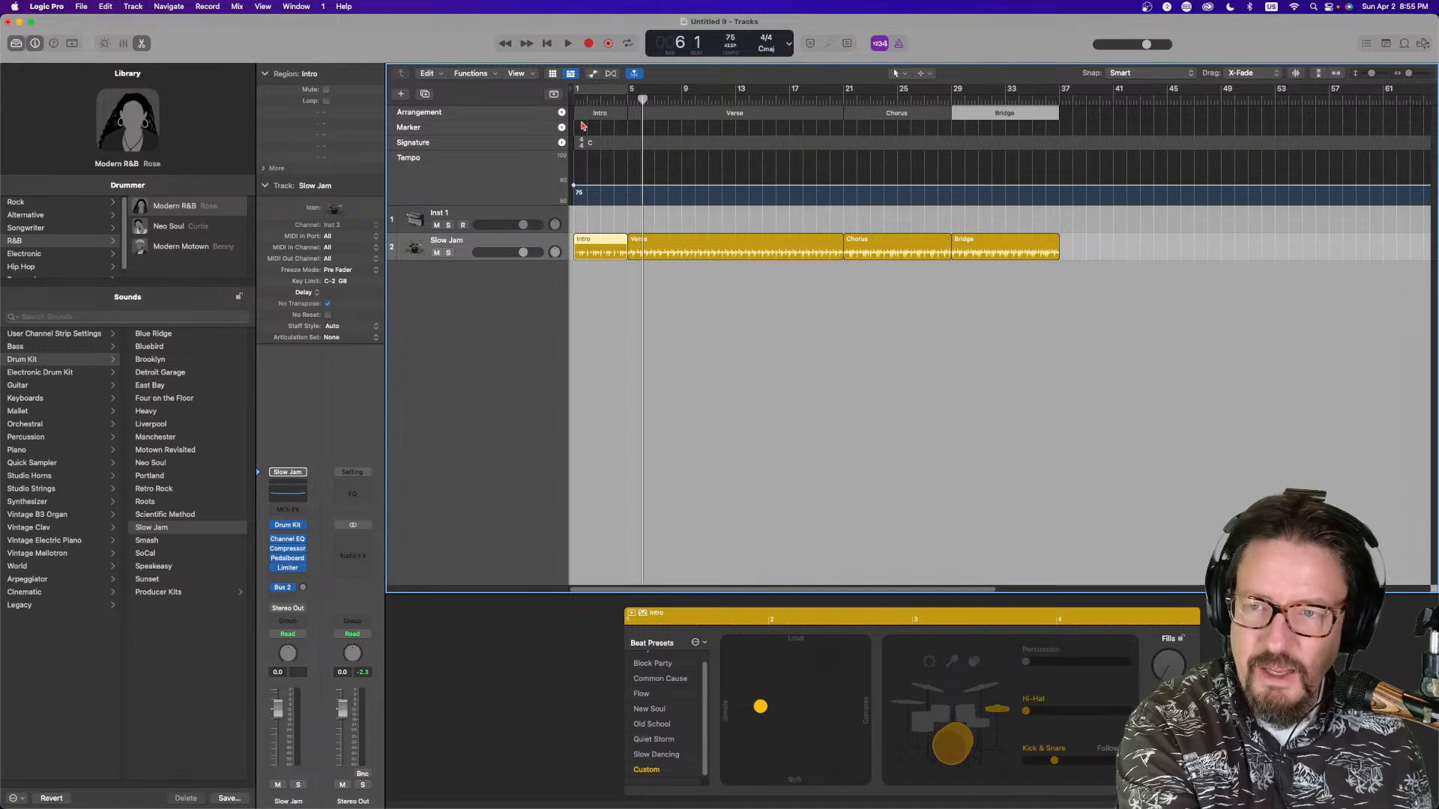
pyautogui.press('space')
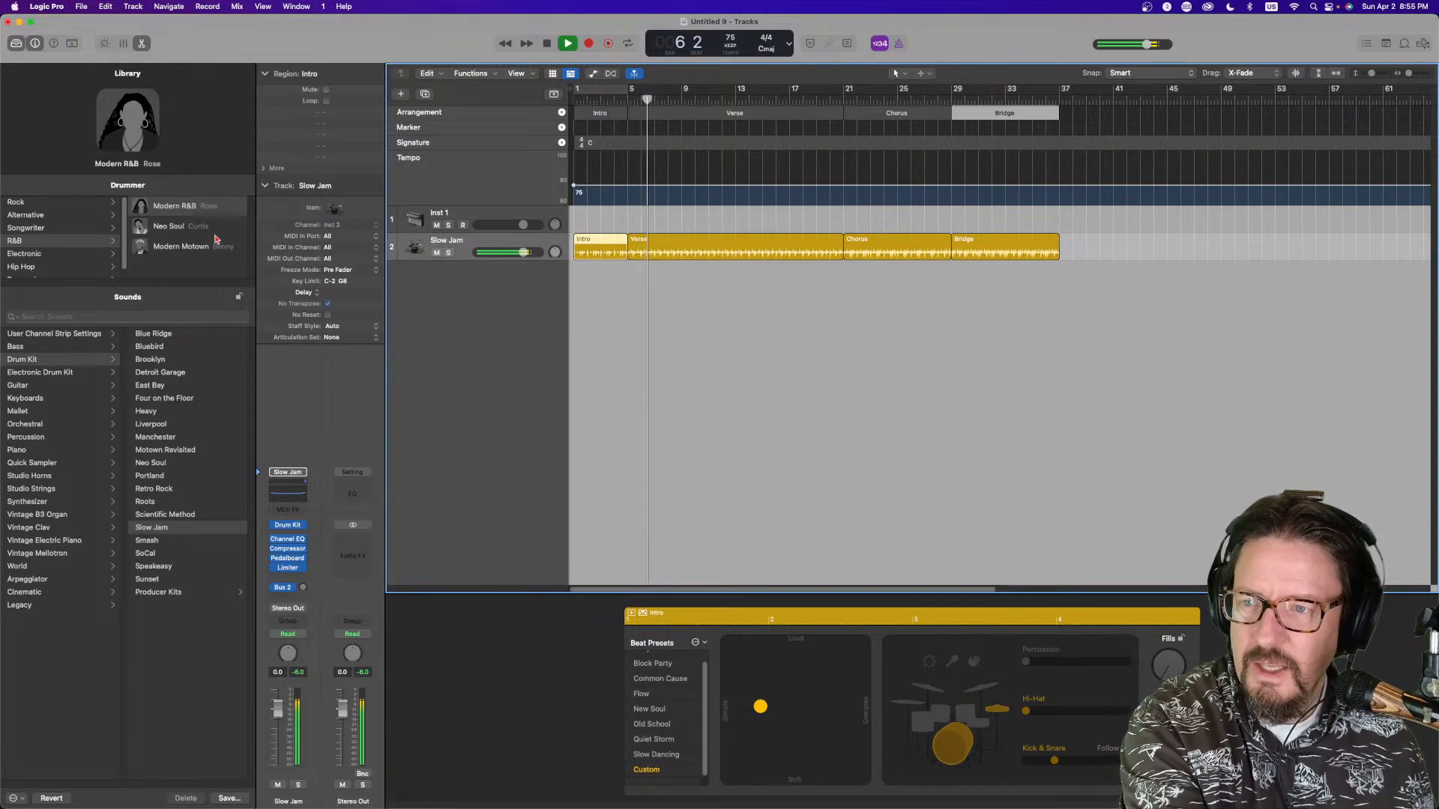
# Switch to the Neo Soul drummer, then Modern Motown, and stop playback
pyautogui.click(192, 227)
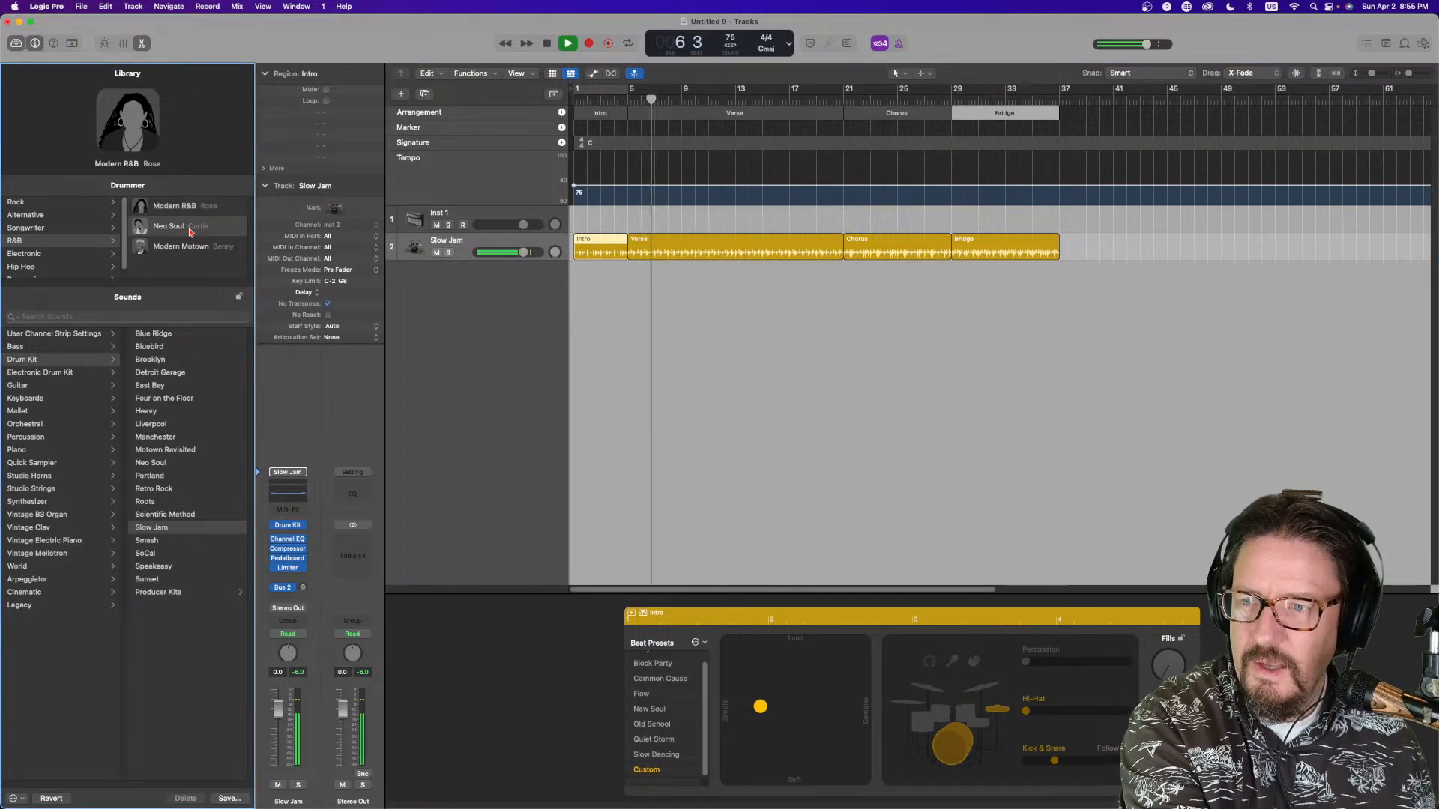
pyautogui.click(174, 248)
pyautogui.scroll(-1, 66, 255)
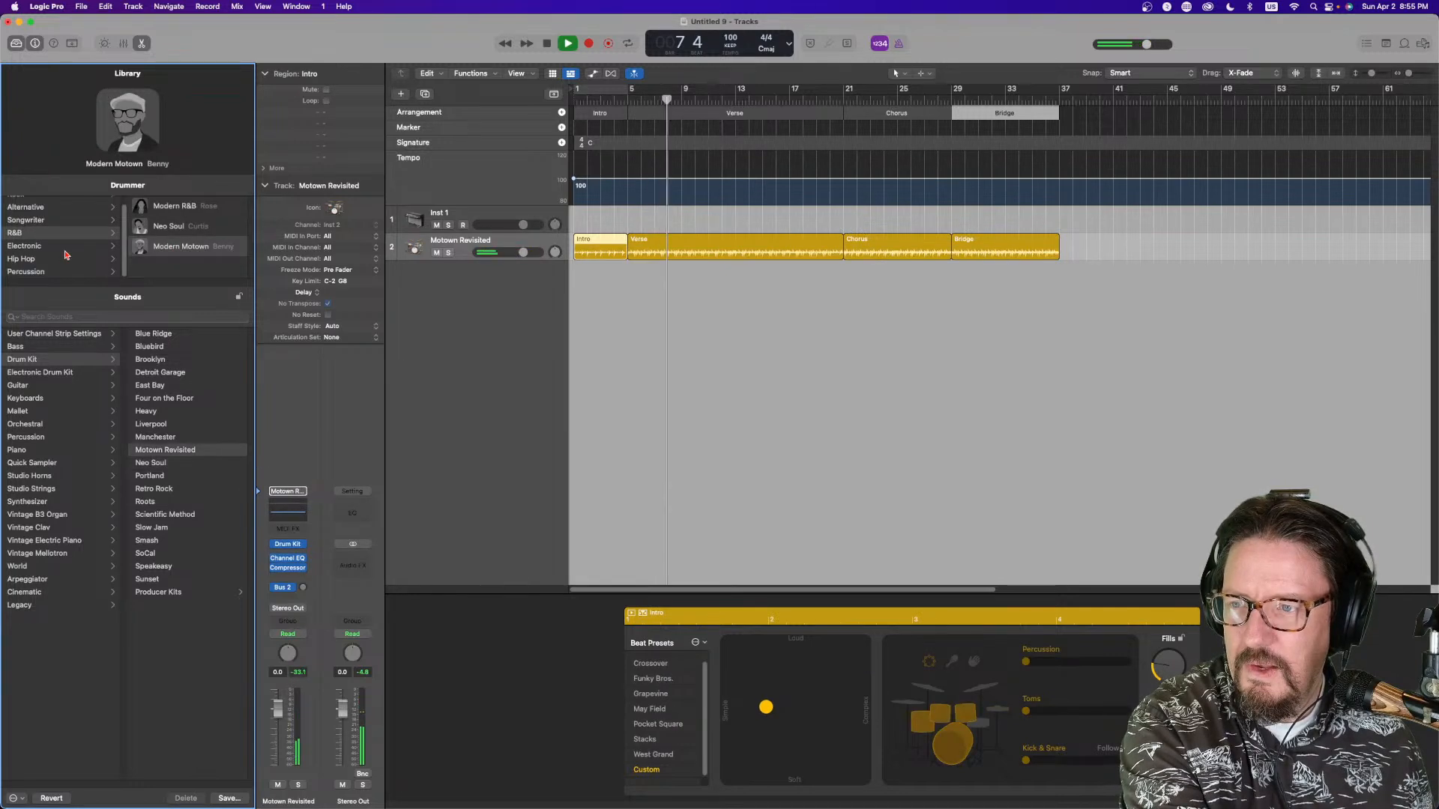
pyautogui.press('space')
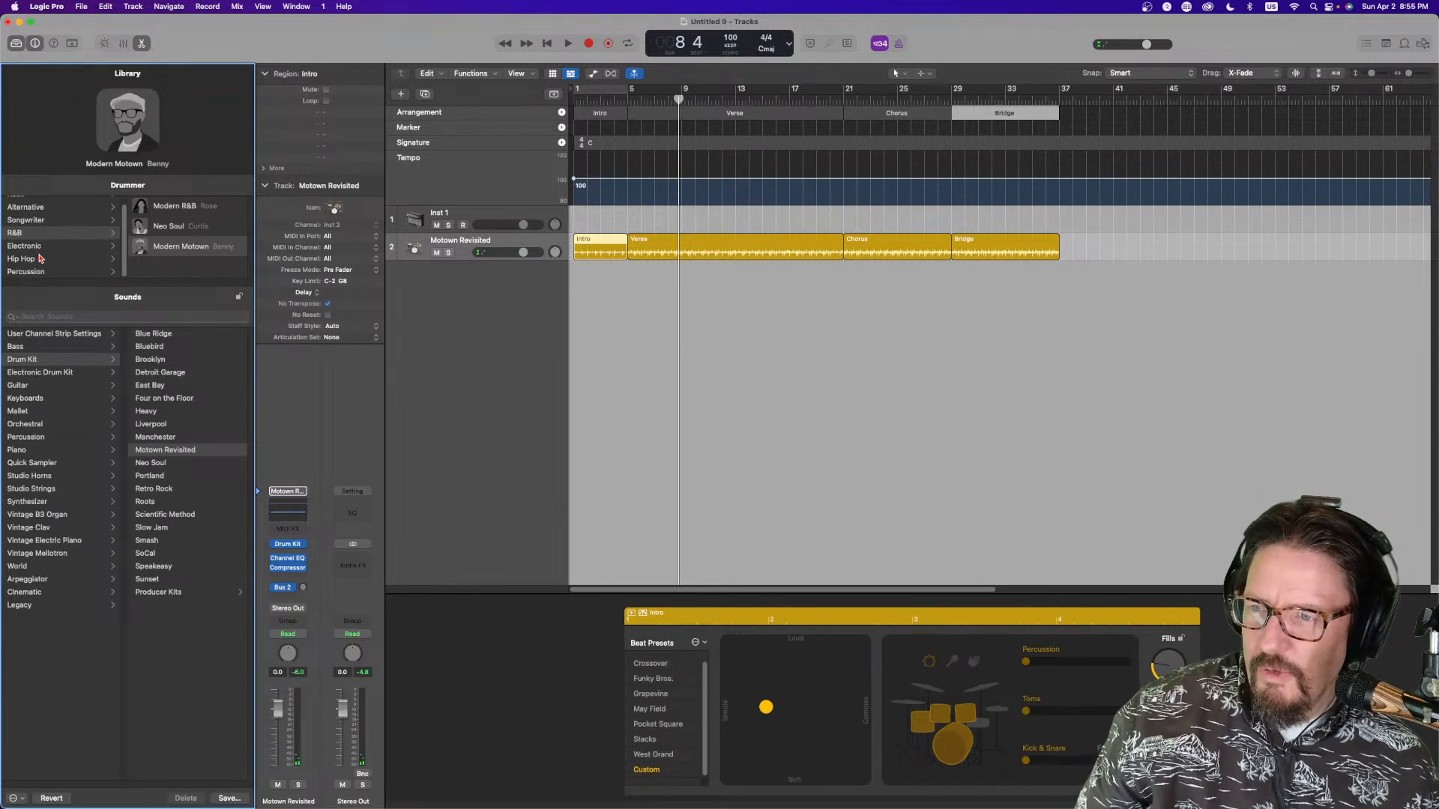
# Browse the Electronic genre's drummers, then return to the Alternative genre list
pyautogui.click(30, 246)
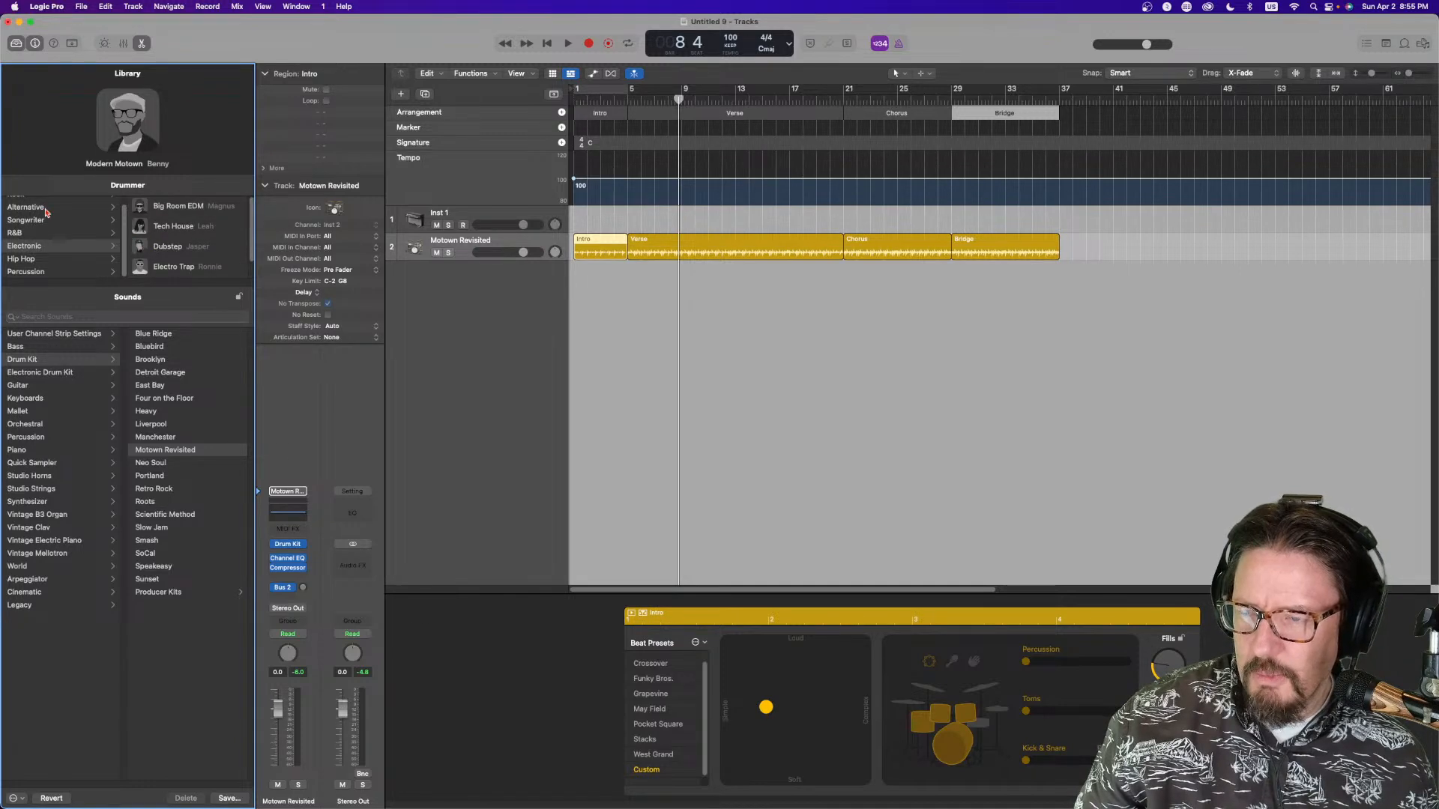
pyautogui.scroll(1, 42, 215)
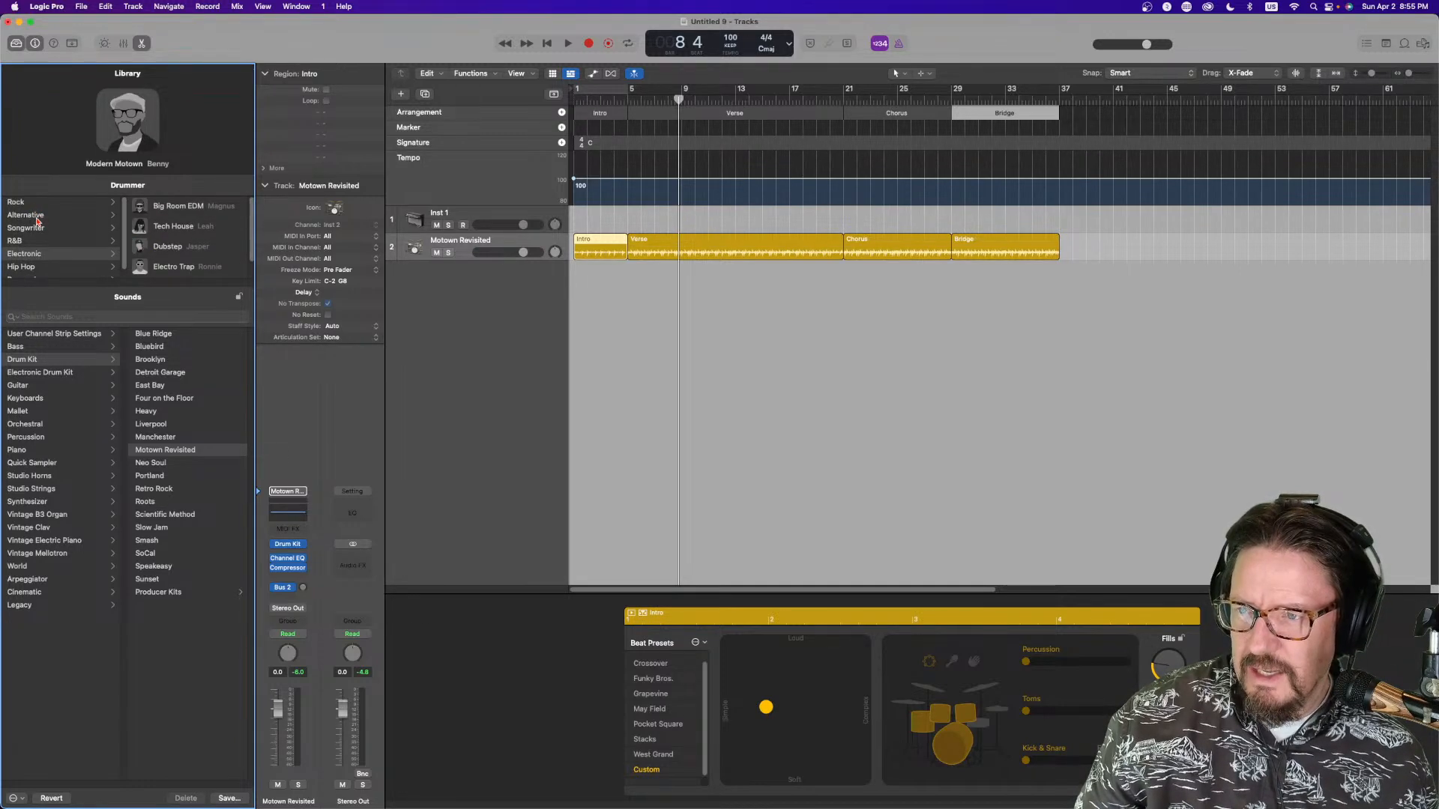
pyautogui.click(36, 217)
pyautogui.scroll(-2, 210, 242)
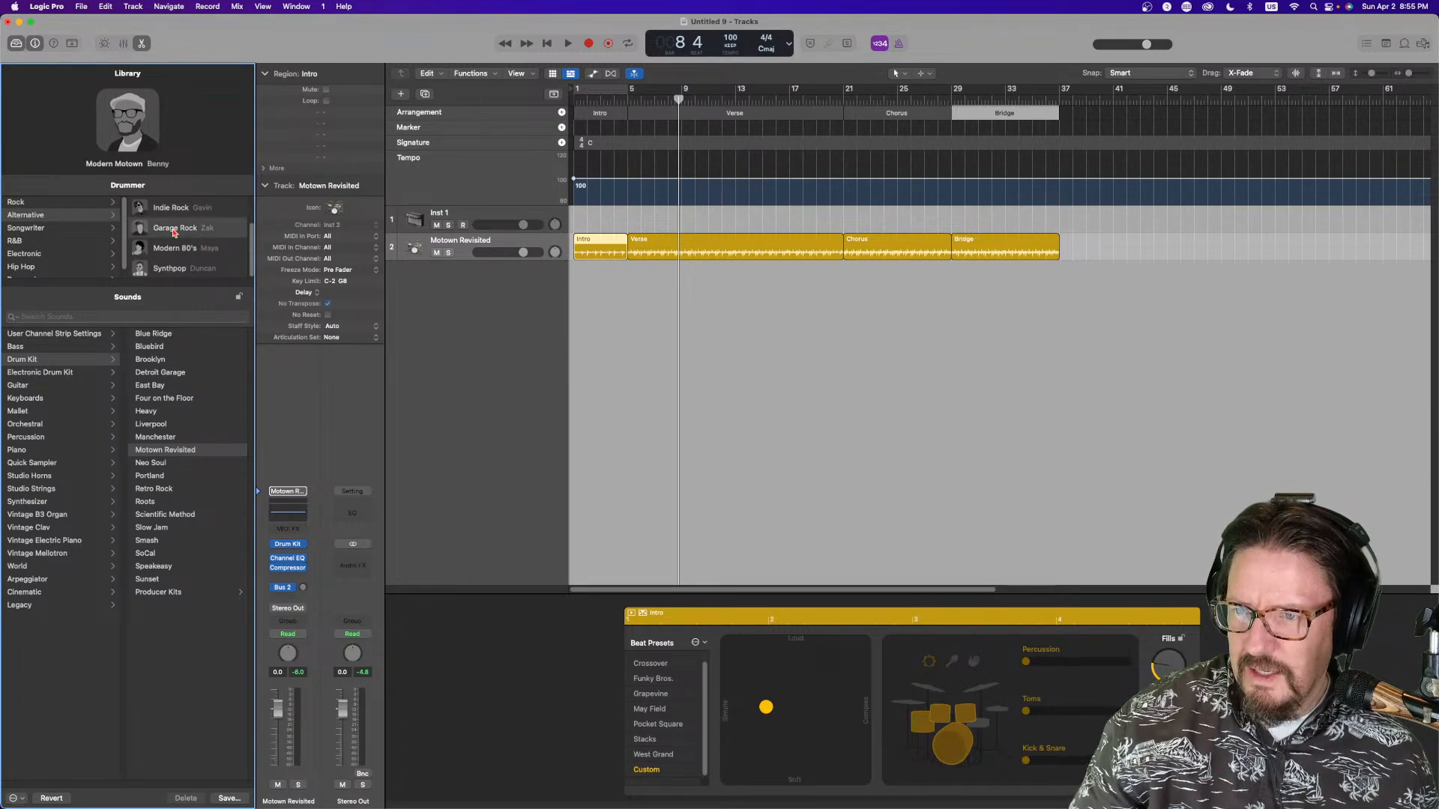
# Audition the Garage Rock drummer, then switch to Indie Rock and stop playback
pyautogui.press('space')
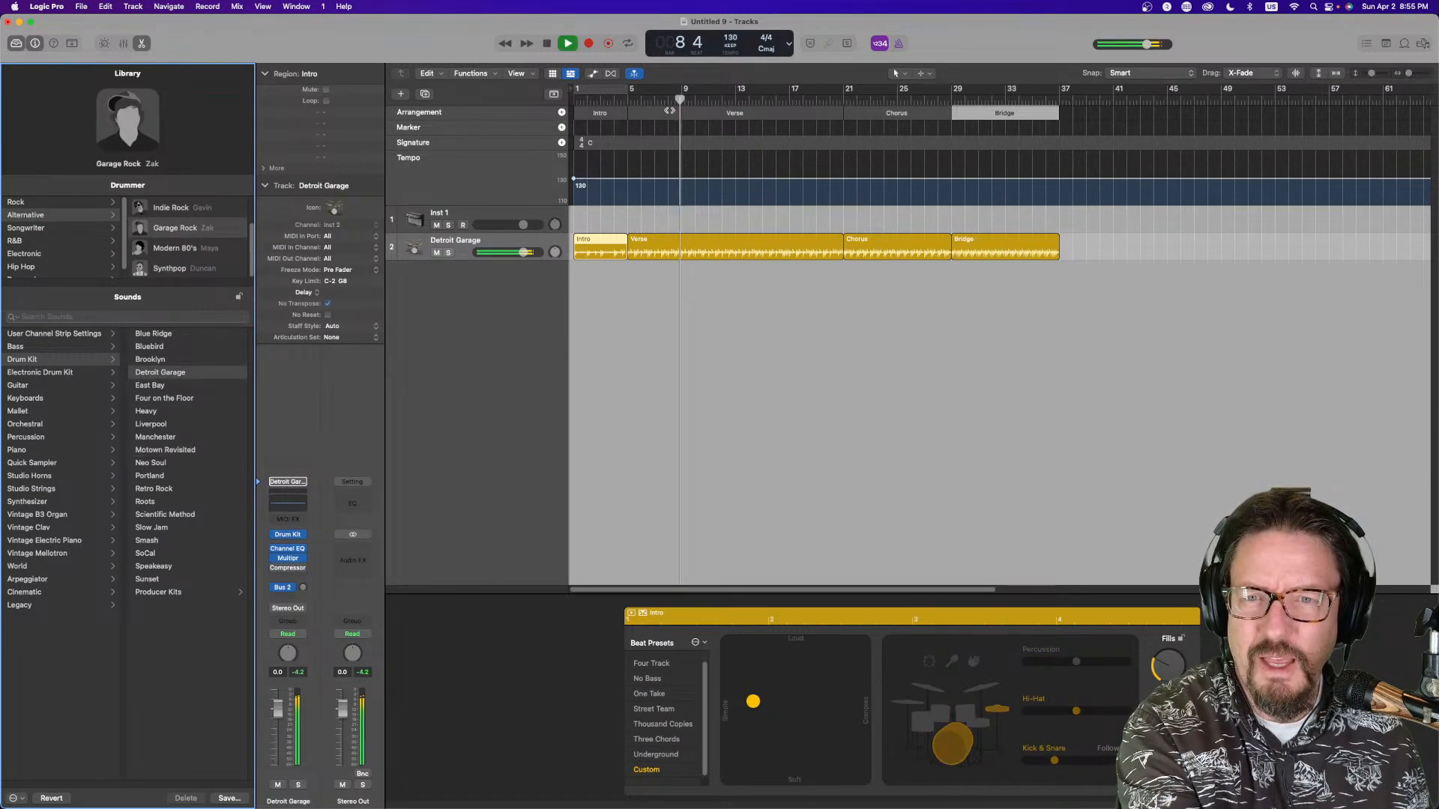
pyautogui.click(196, 210)
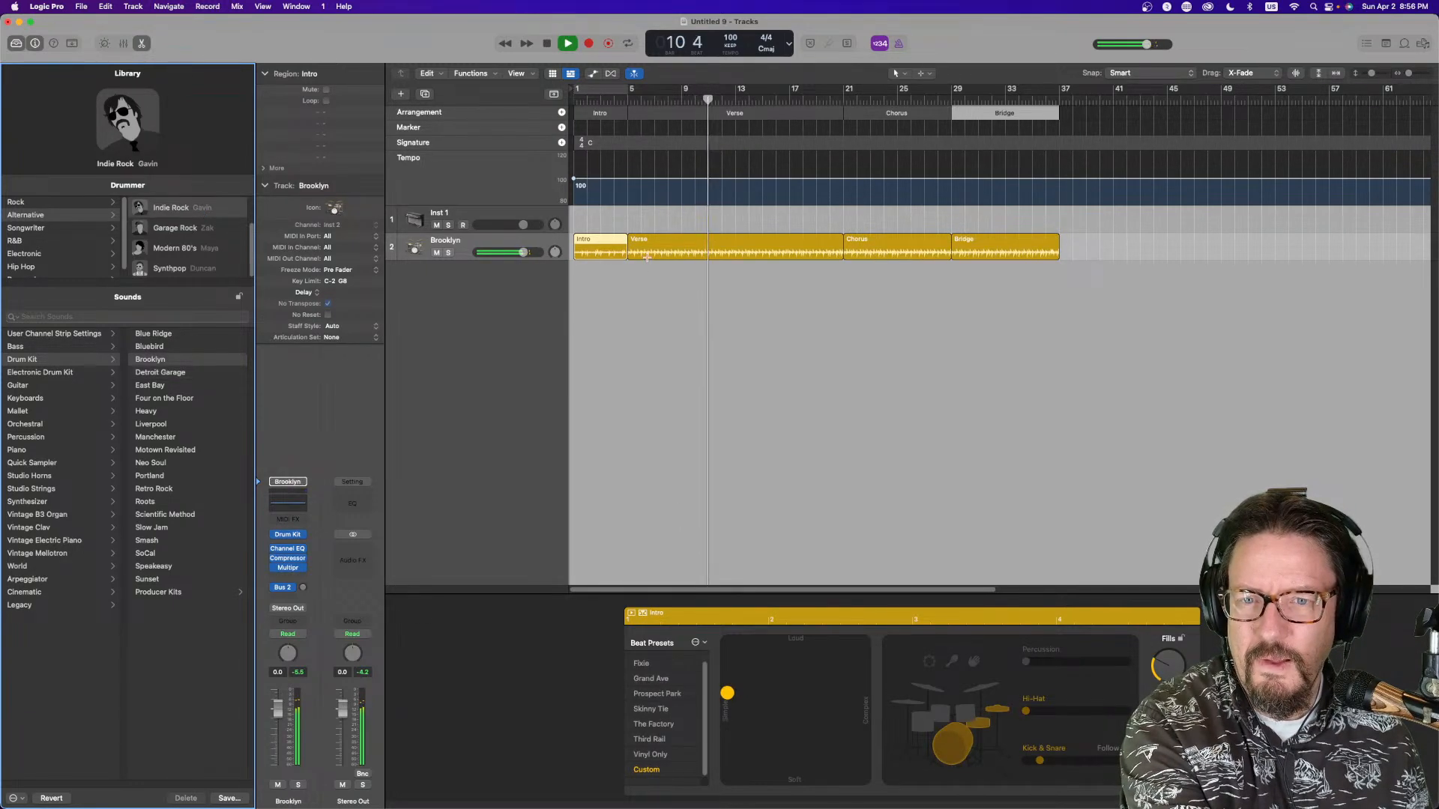
pyautogui.press('space')
# Choose the Experimental Songwriter drummer from the Songwriter genre and play from the song's start
pyautogui.click(48, 231)
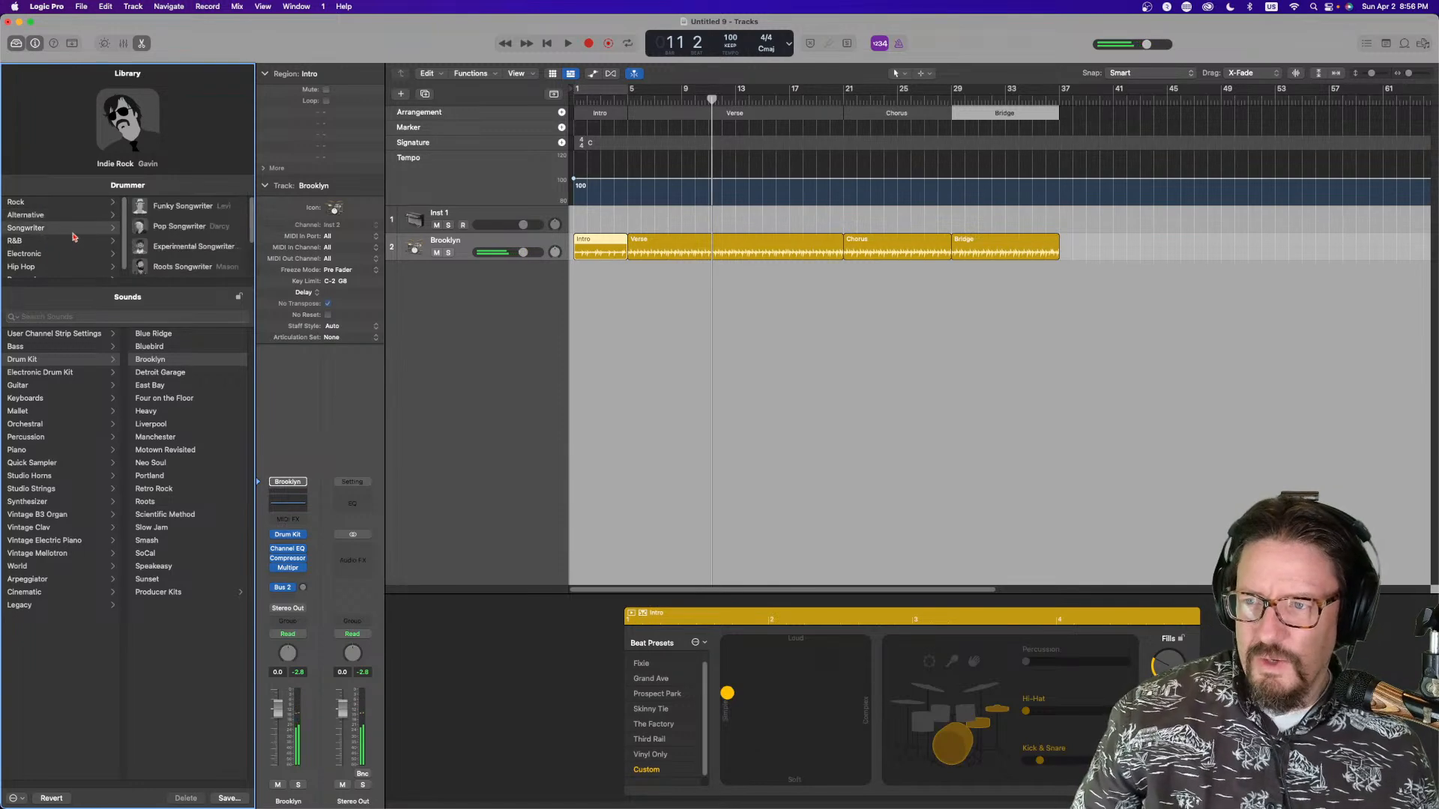
pyautogui.click(222, 252)
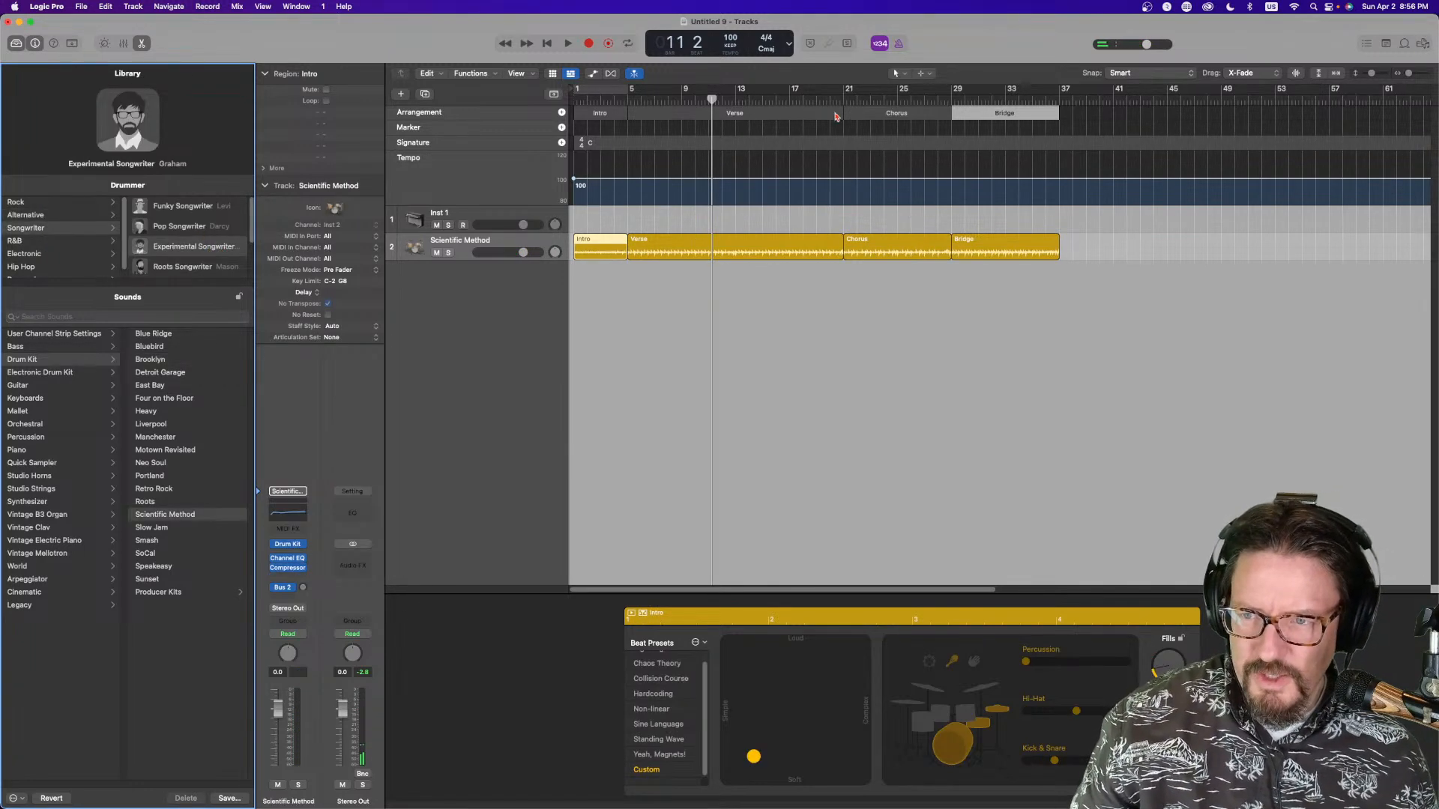
pyautogui.click(594, 103)
pyautogui.press('space')
pyautogui.press('space')
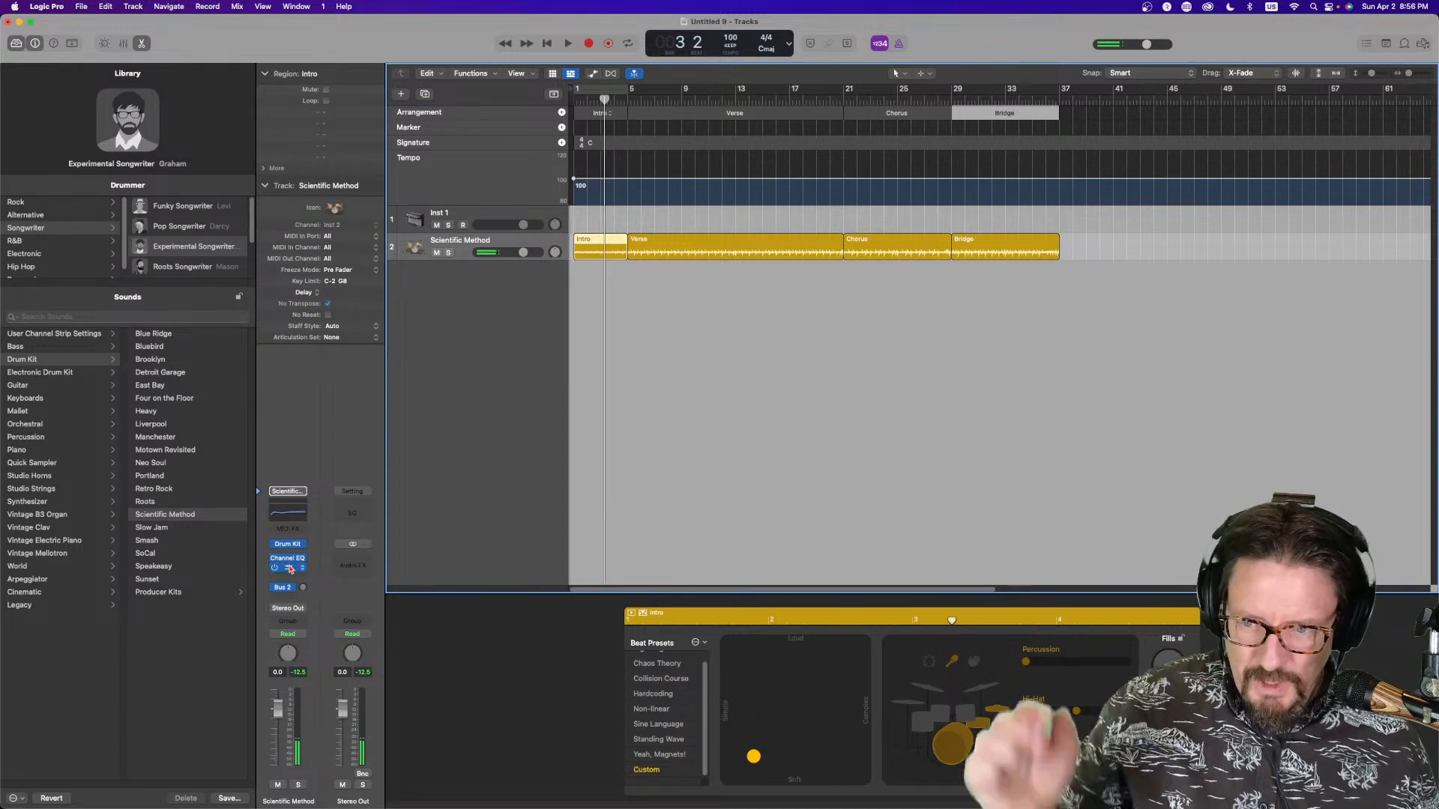
# Open the drum track's Compressor plug-in window and reposition it
pyautogui.click(290, 568)
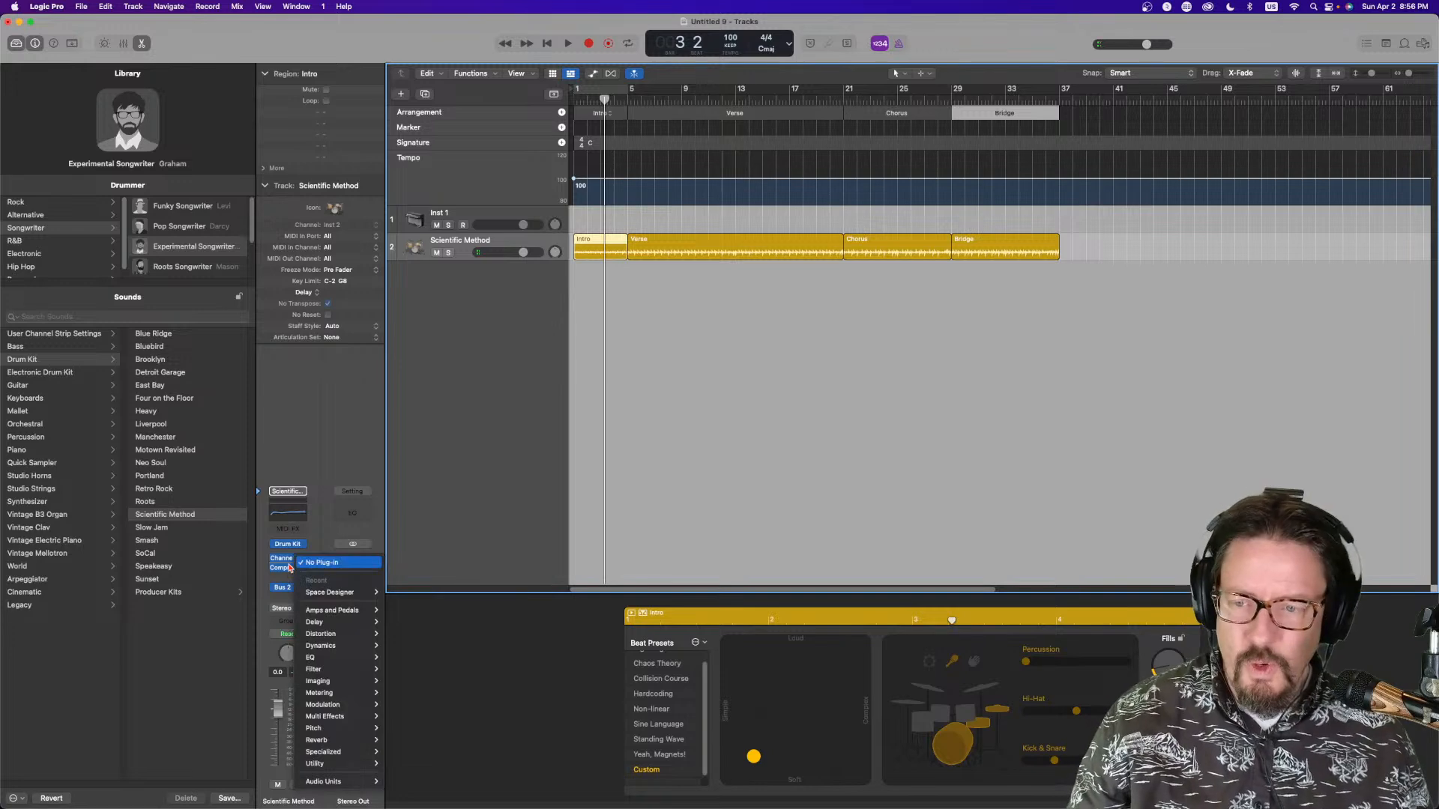
pyautogui.click(321, 563)
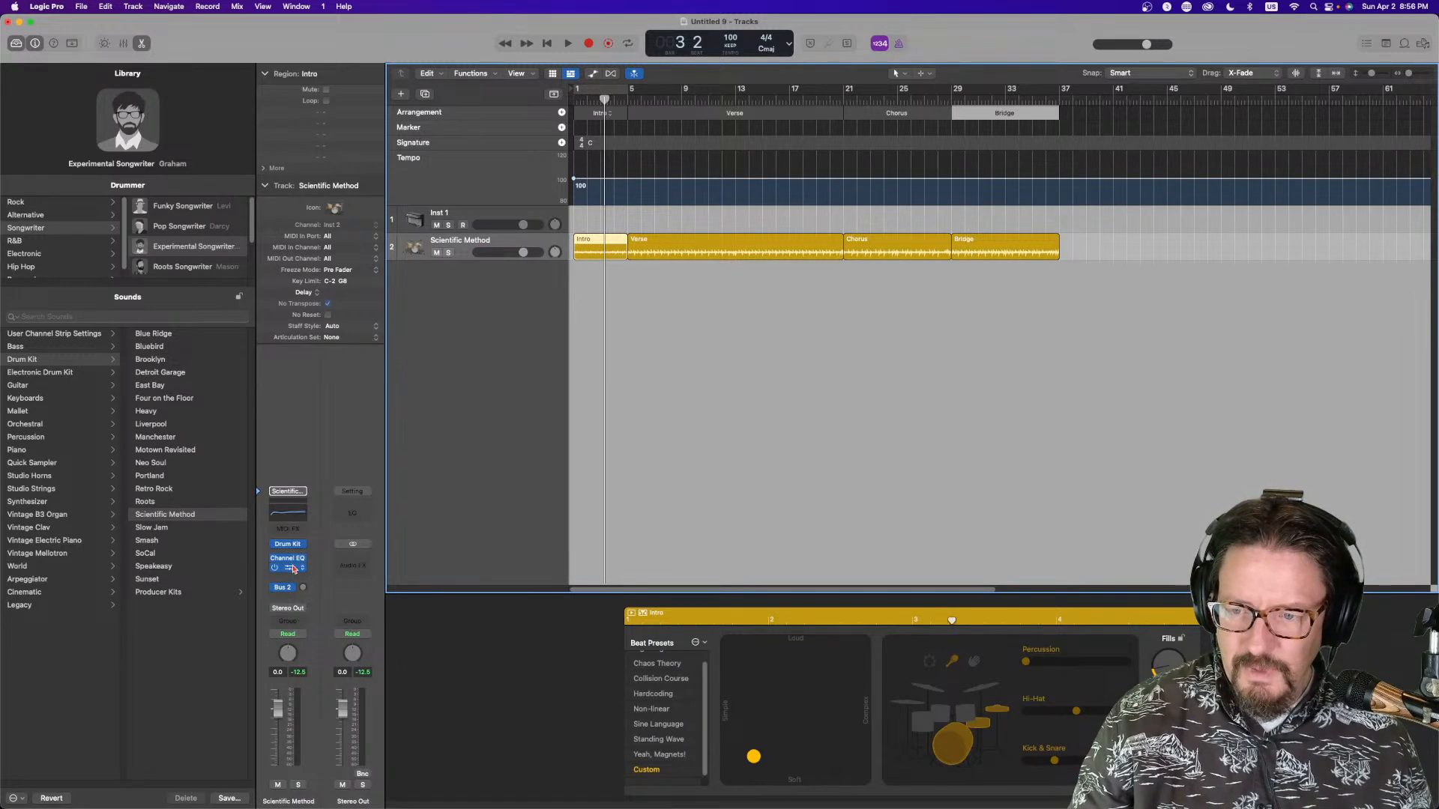
pyautogui.click(291, 568)
pyautogui.moveTo(1122, 110); pyautogui.dragTo(924, 62)
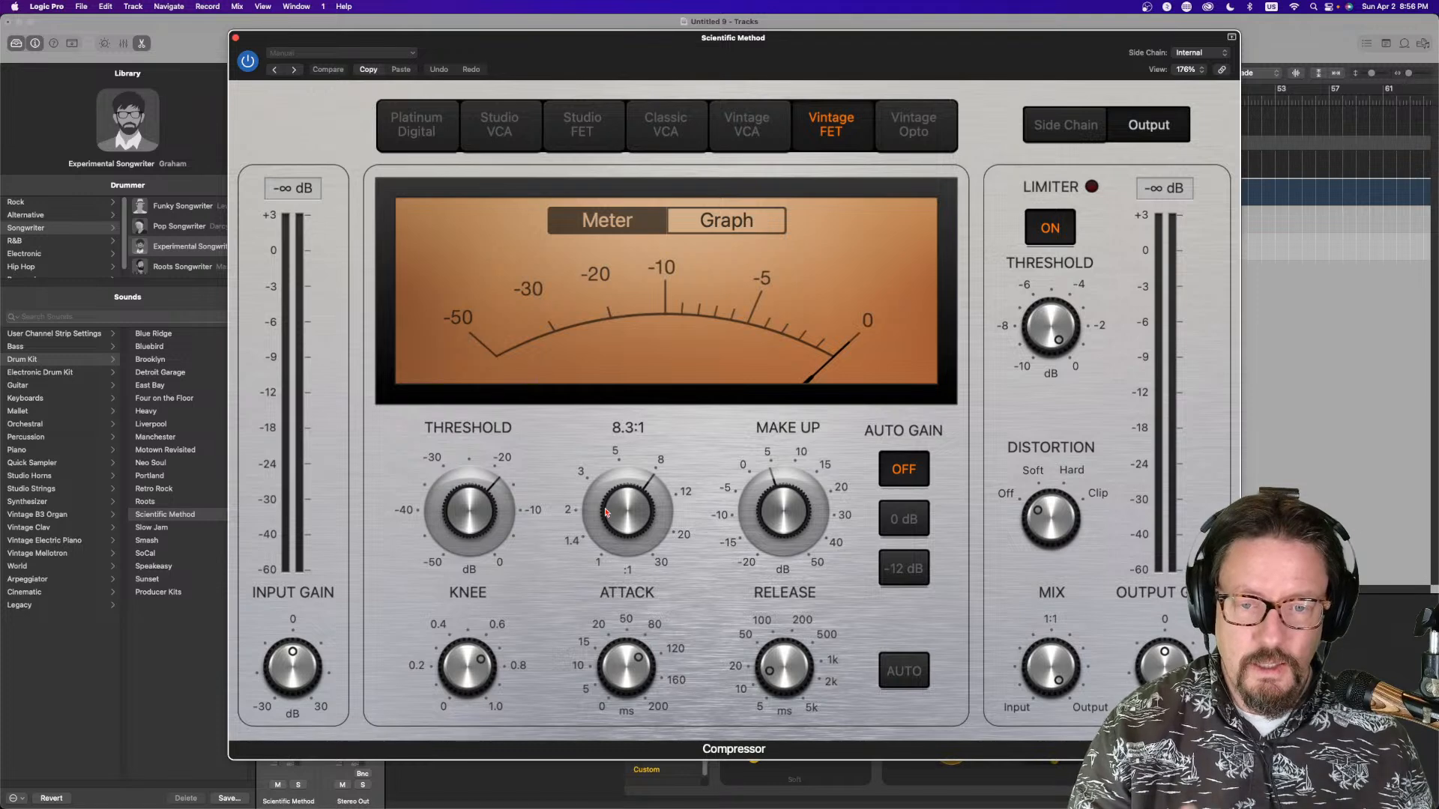
# Switch the compressor display to Graph, start playback, and lower the compressor threshold
pyautogui.click(725, 219)
pyautogui.press('space')
pyautogui.moveTo(468, 512); pyautogui.dragTo(475, 580)
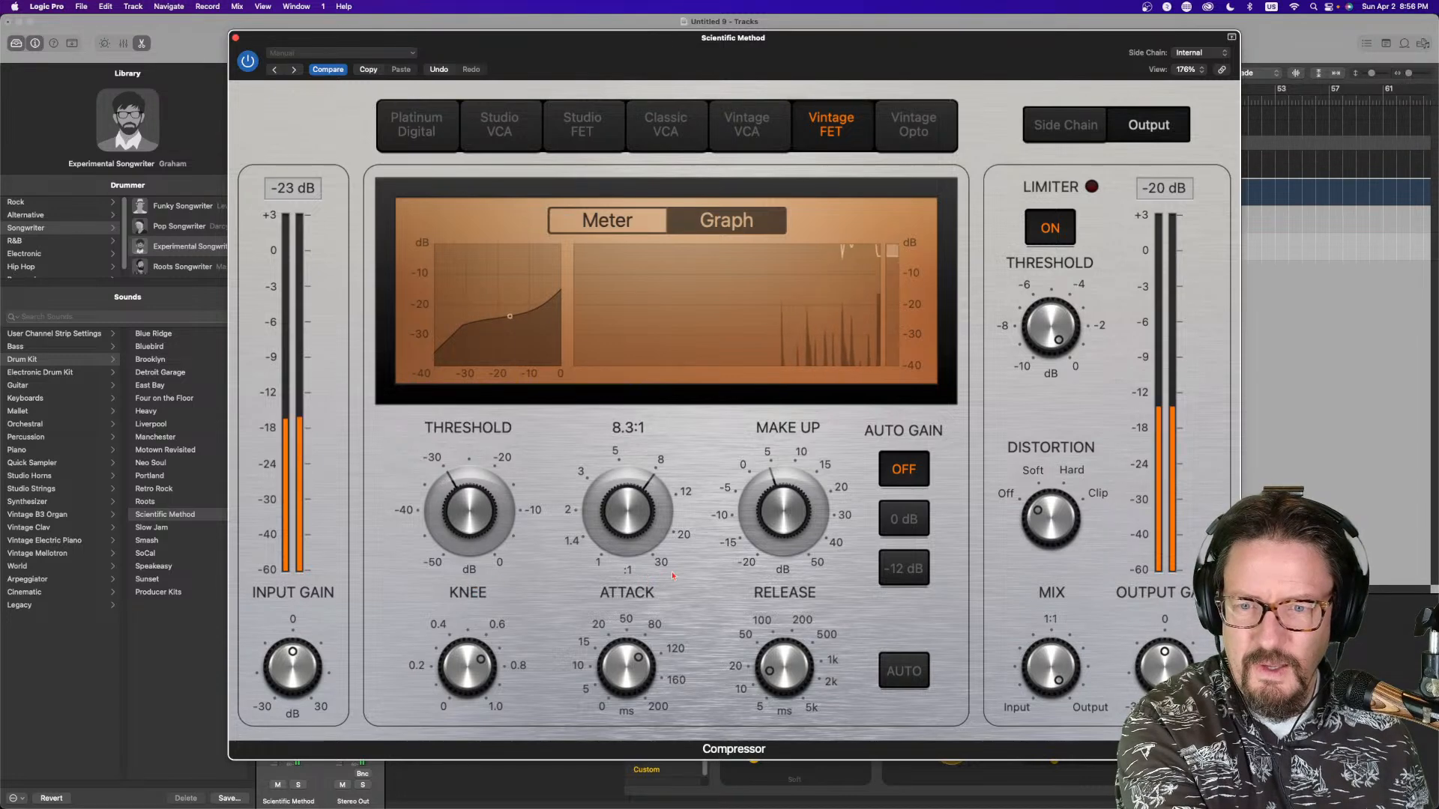
# Set the compressor's make-up gain to about 8 dB and its mix to 61.5%, then close the plug-in window
pyautogui.moveTo(772, 500); pyautogui.dragTo(770, 485)
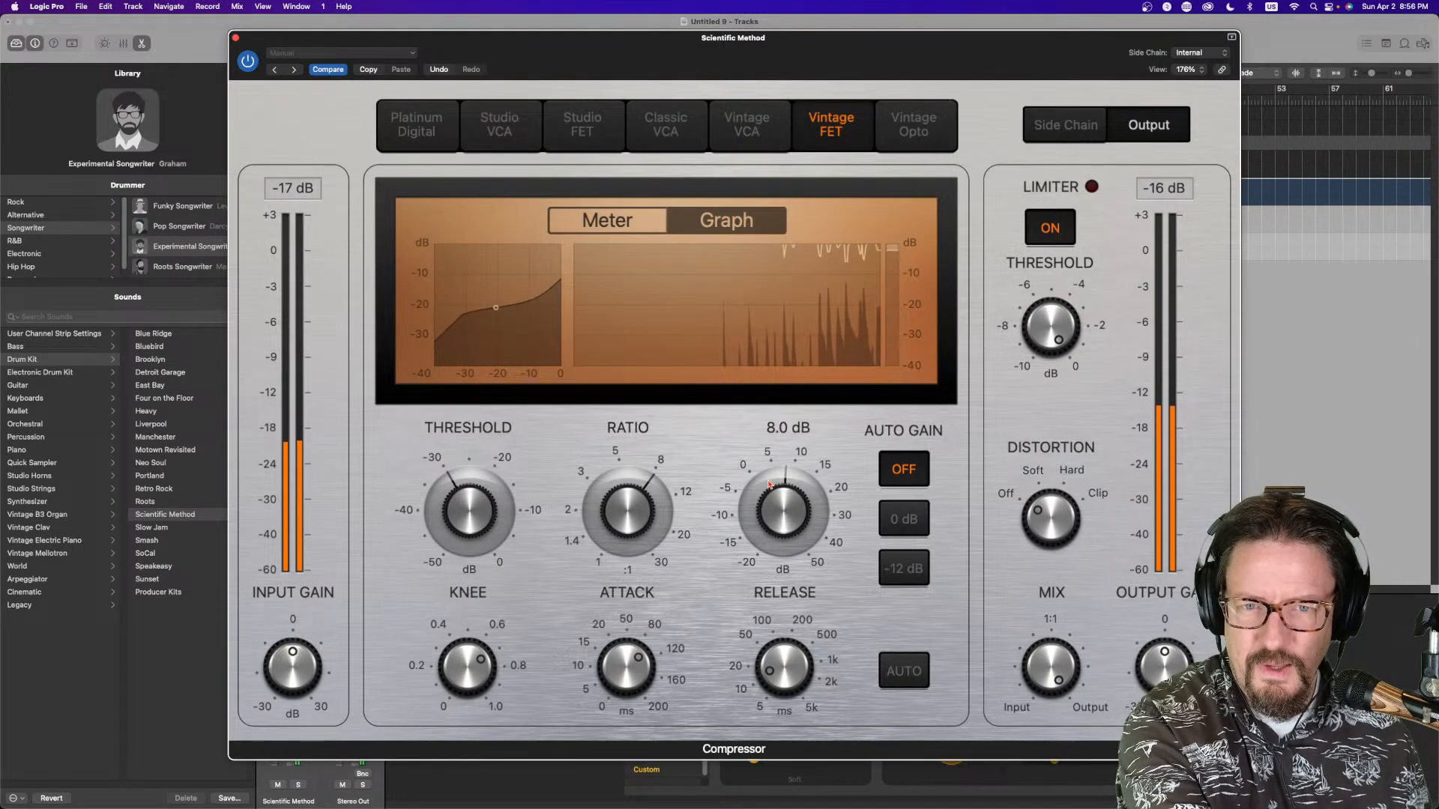
pyautogui.moveTo(1051, 670); pyautogui.dragTo(1044, 734)
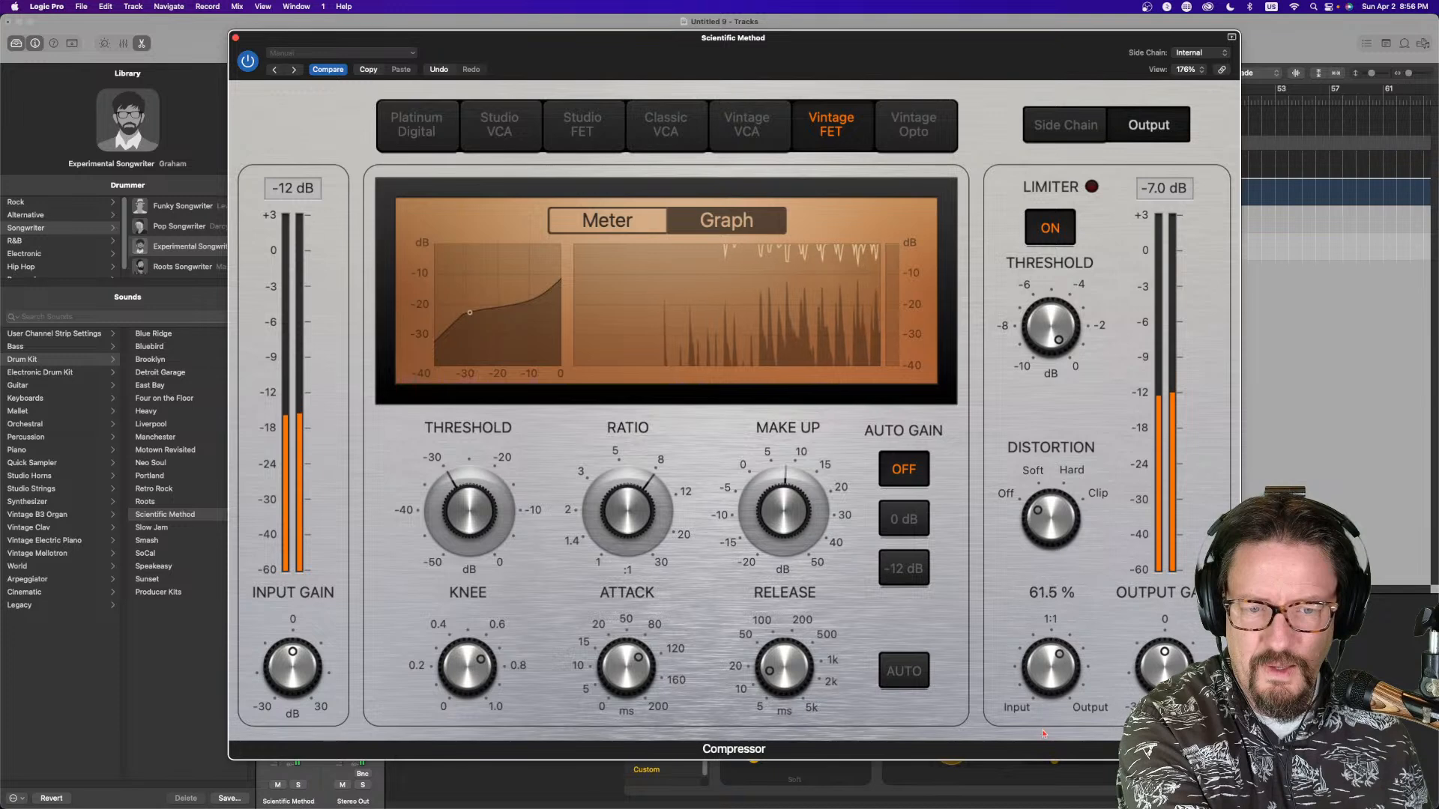
pyautogui.moveTo(777, 510); pyautogui.dragTo(777, 497)
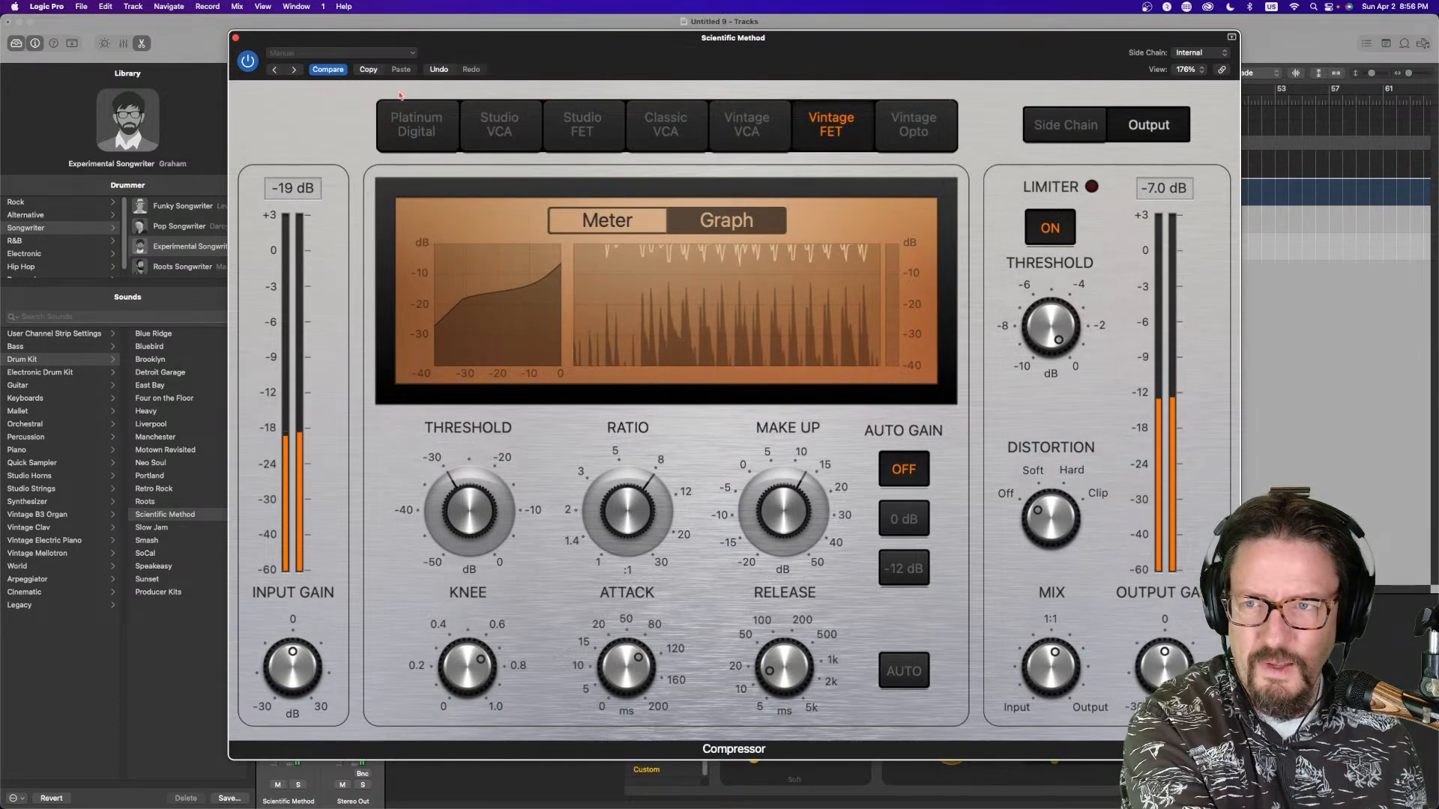
pyautogui.press('super+w')
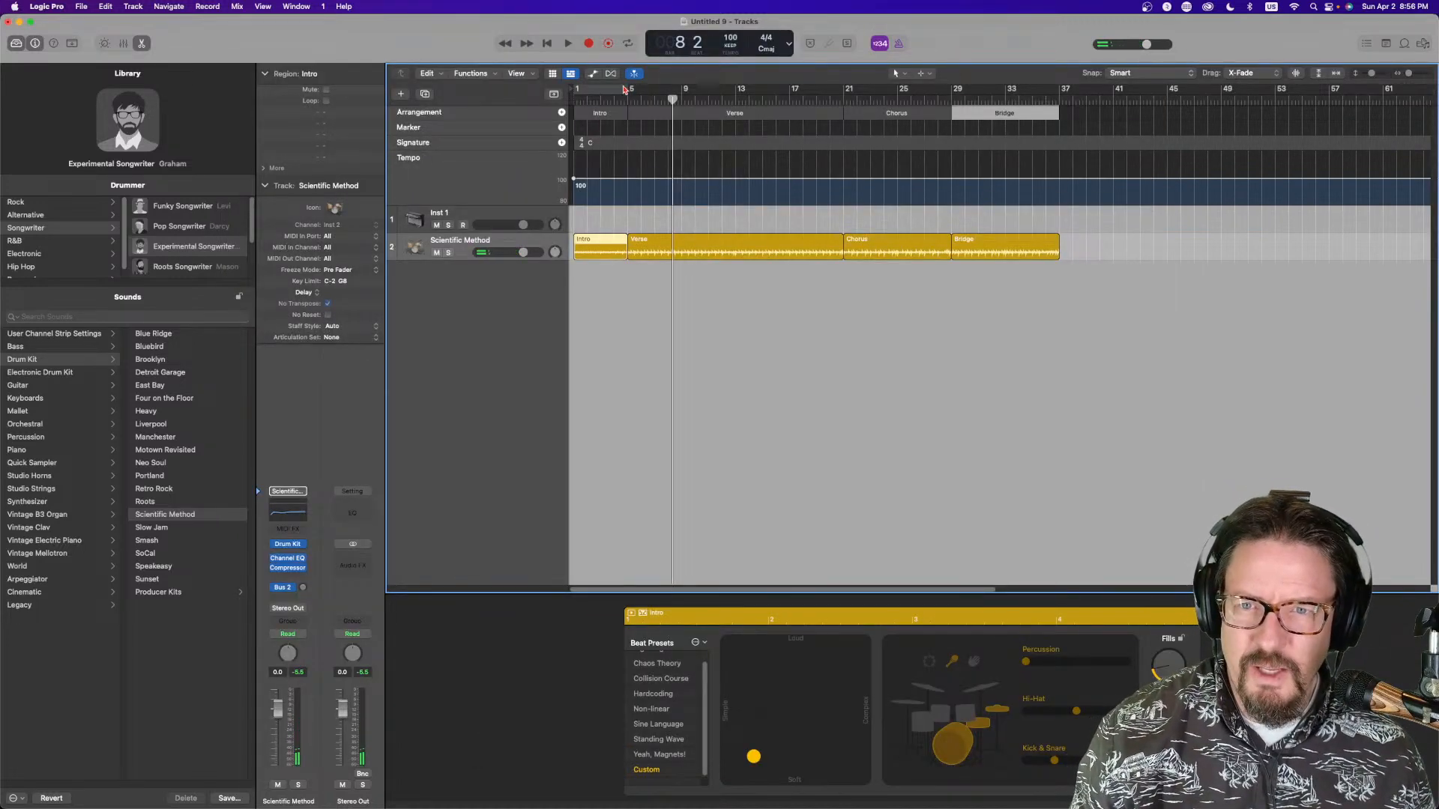
# Set a cycle range over the Verse from bar 5 to 21 and customize the control bar's transport buttons
pyautogui.moveTo(631, 90); pyautogui.dragTo(850, 111)
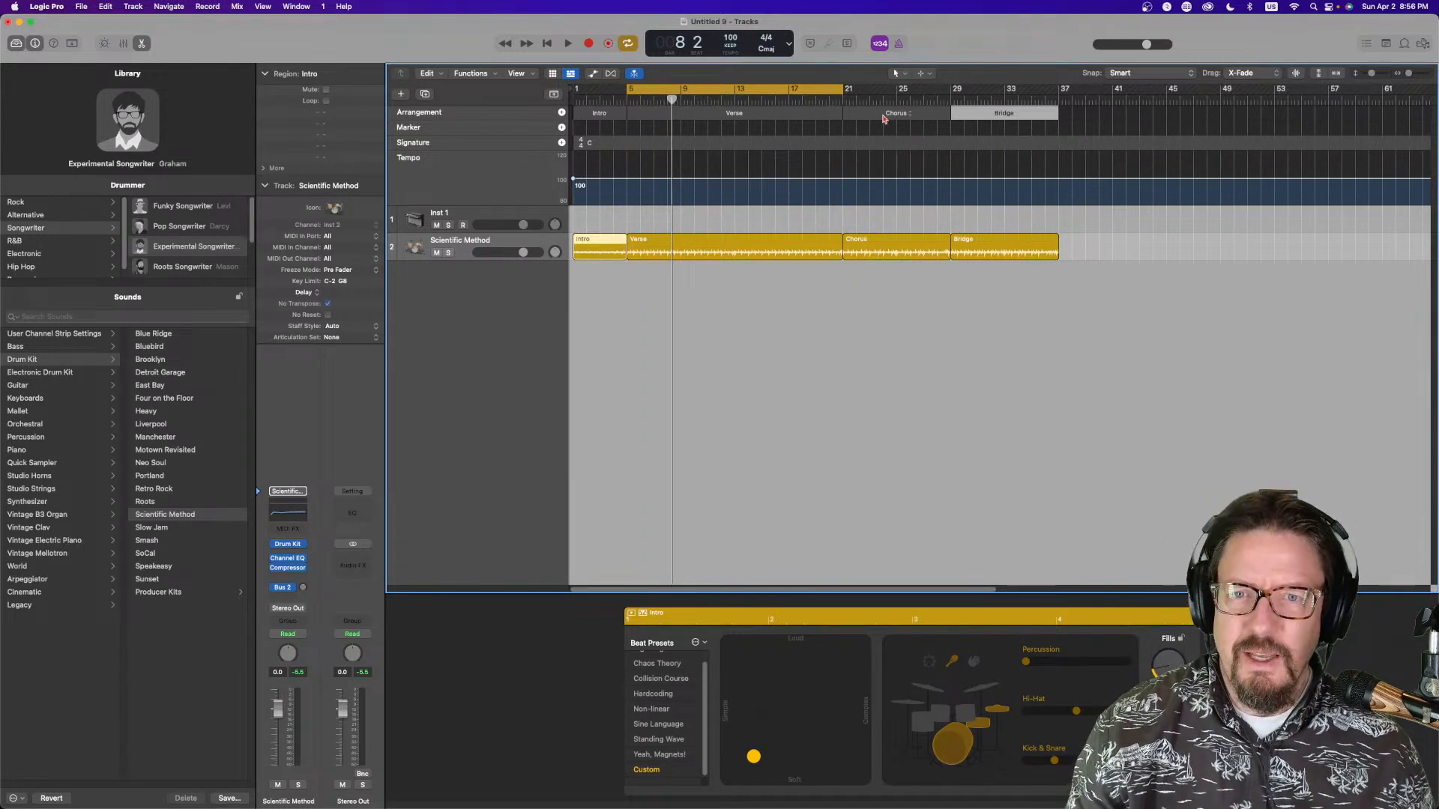
pyautogui.rightClick(467, 49)
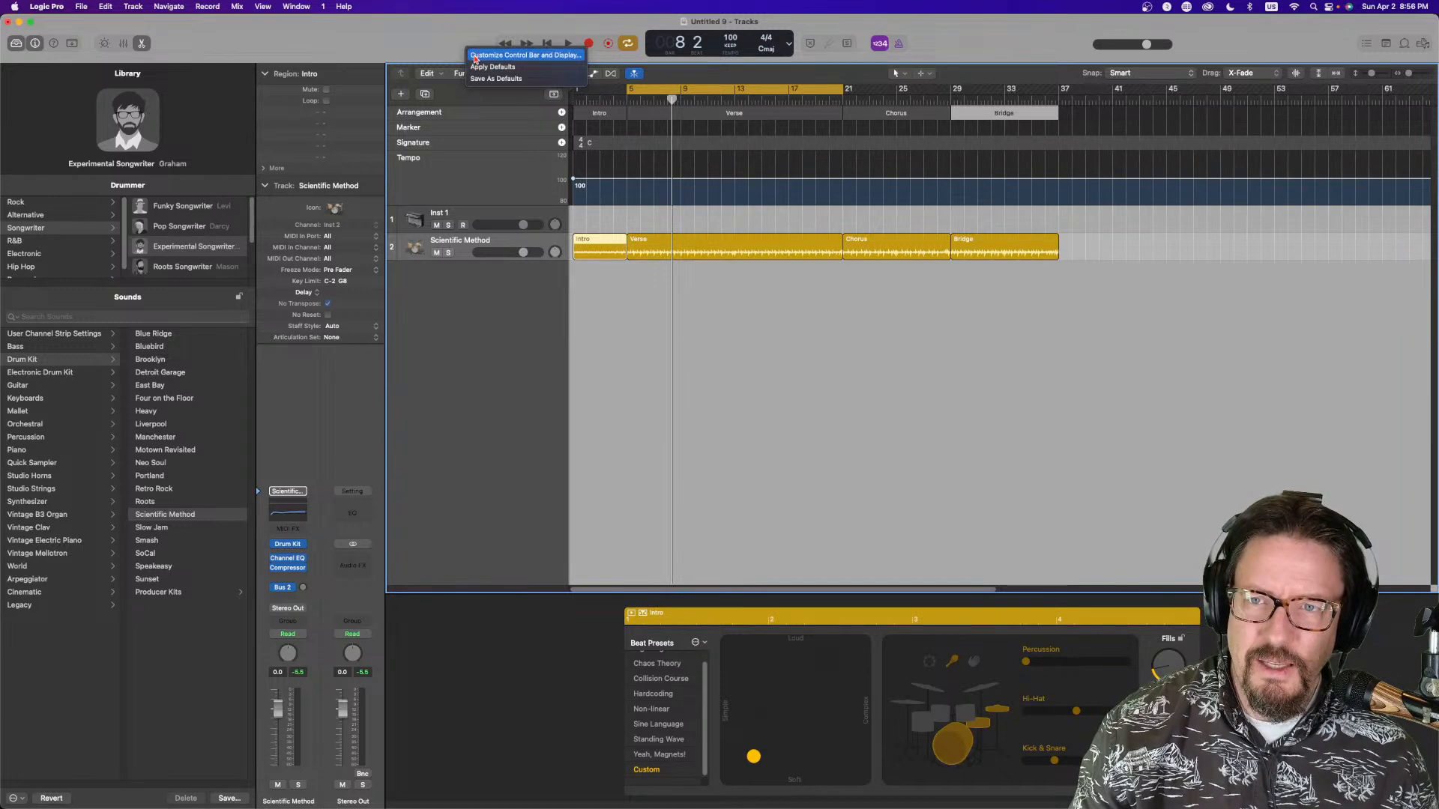
pyautogui.click(474, 56)
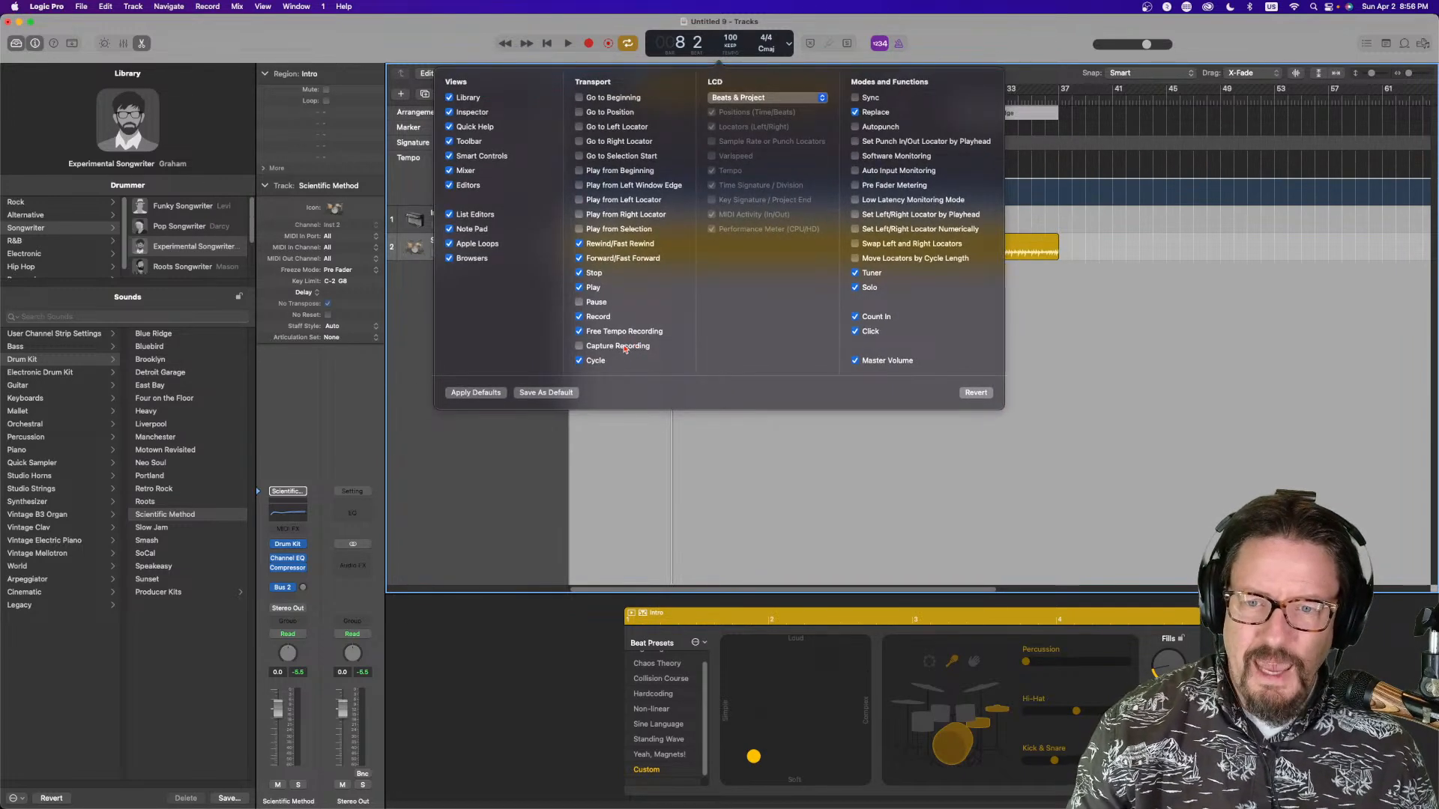
pyautogui.click(942, 55)
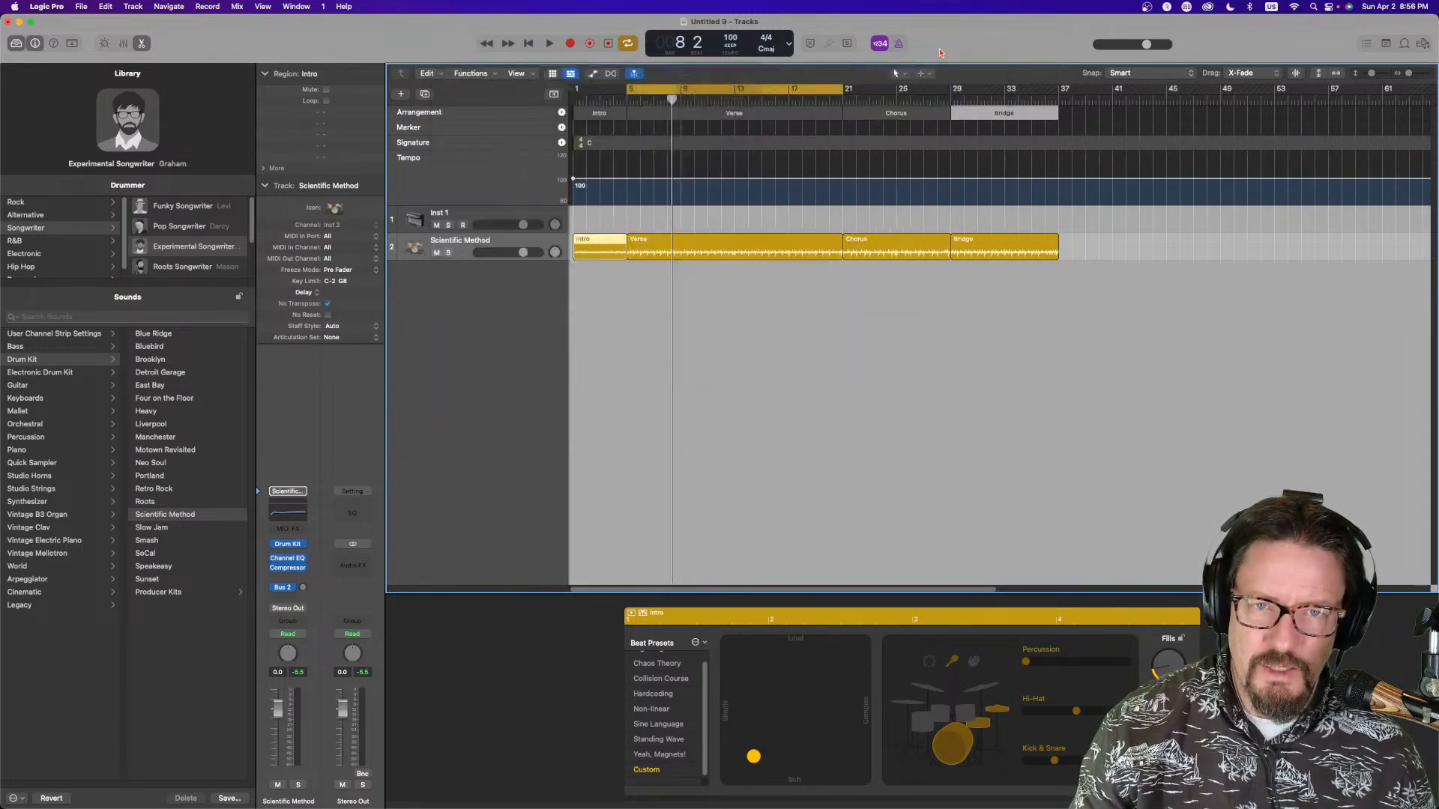
# Start playback, select the Inst 1 track and insert a Chord Trigger MIDI effect on it
pyautogui.press('space')
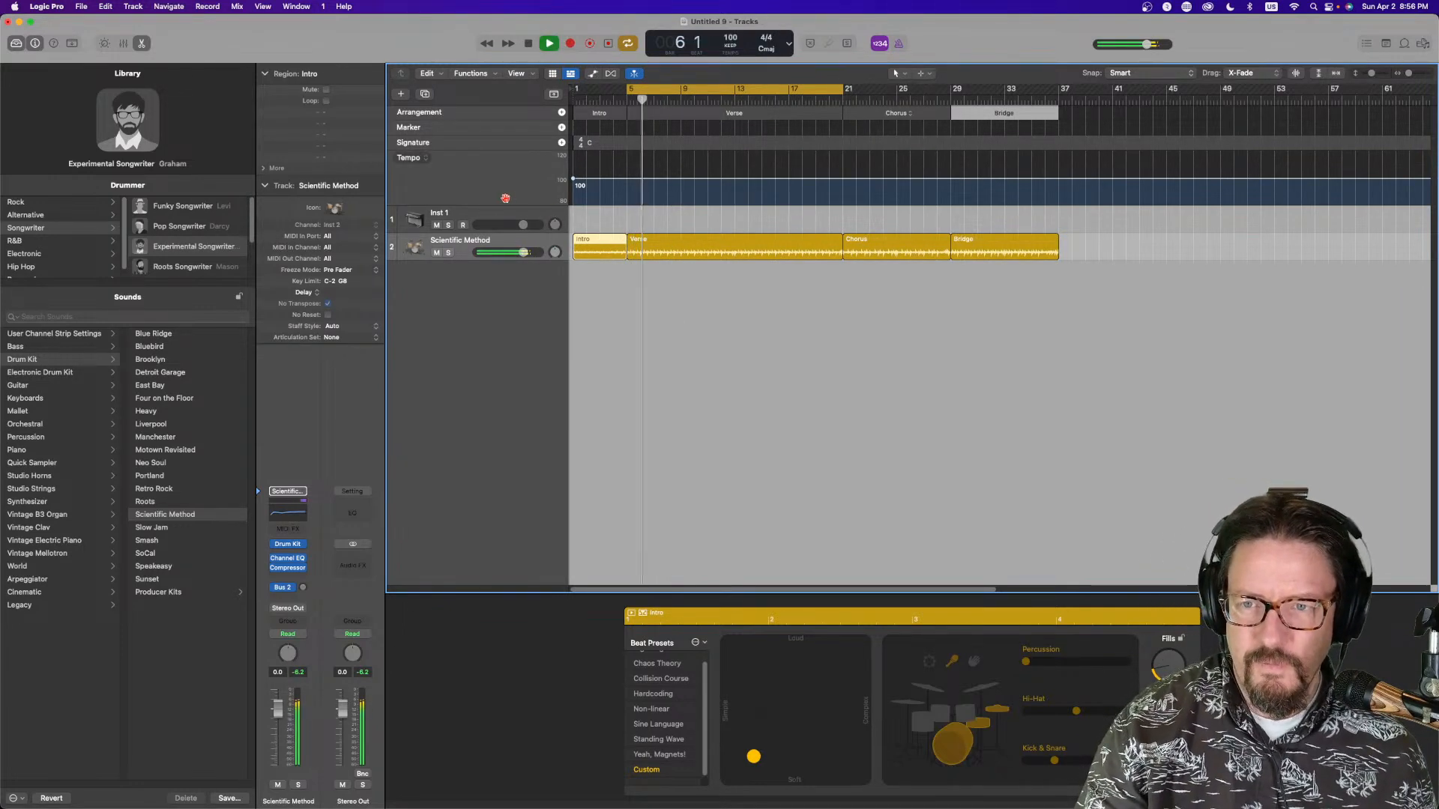
pyautogui.click(530, 219)
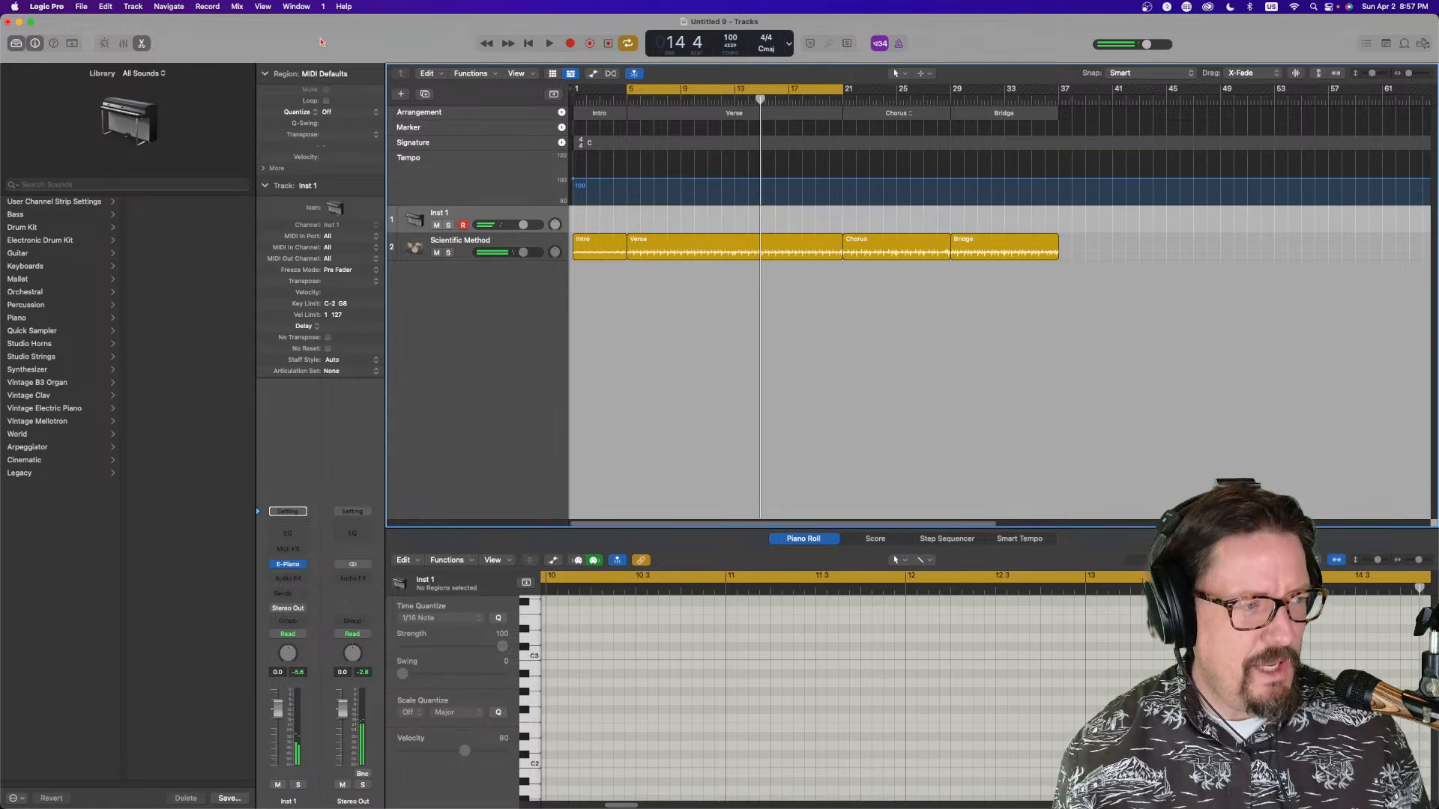
pyautogui.click(293, 549)
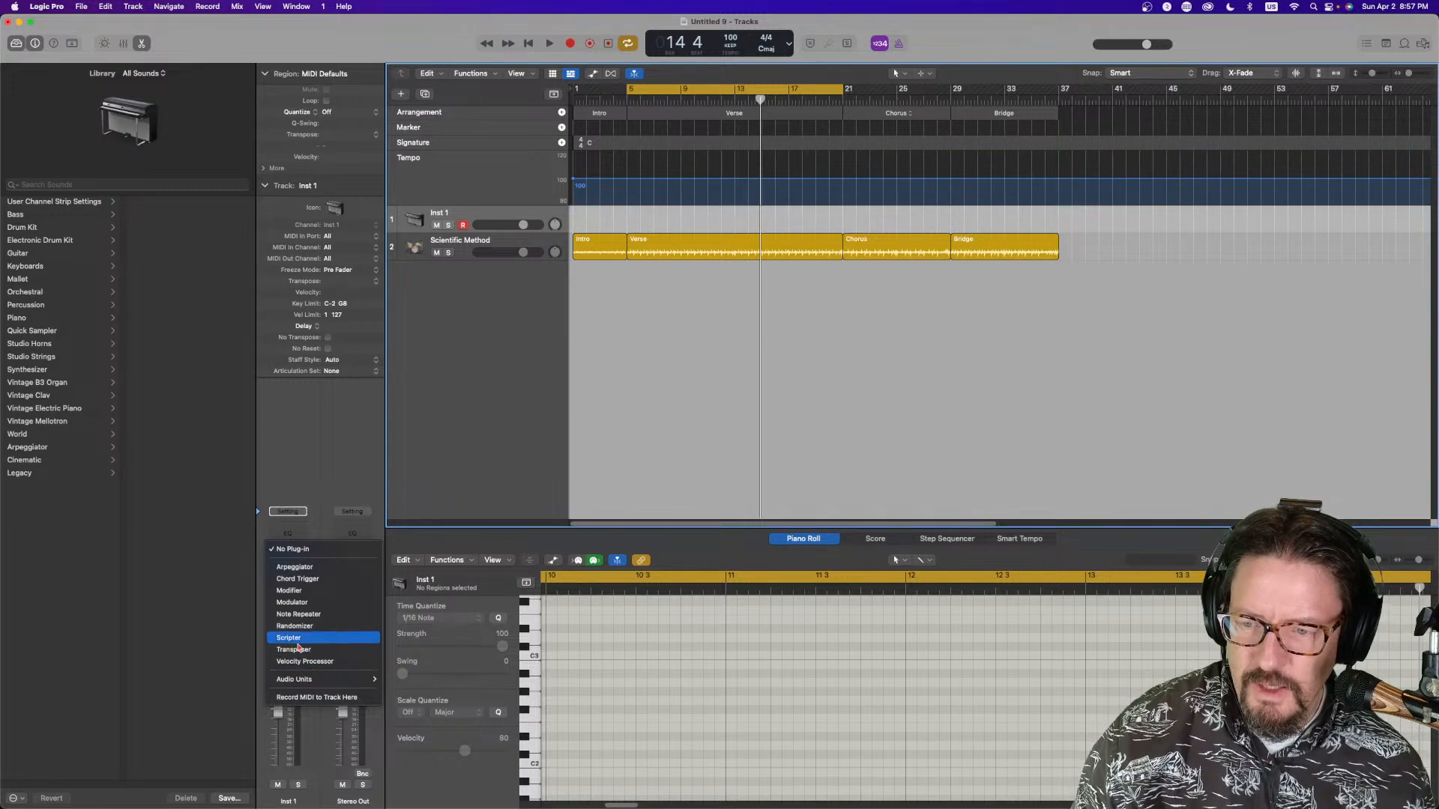
pyautogui.click(299, 578)
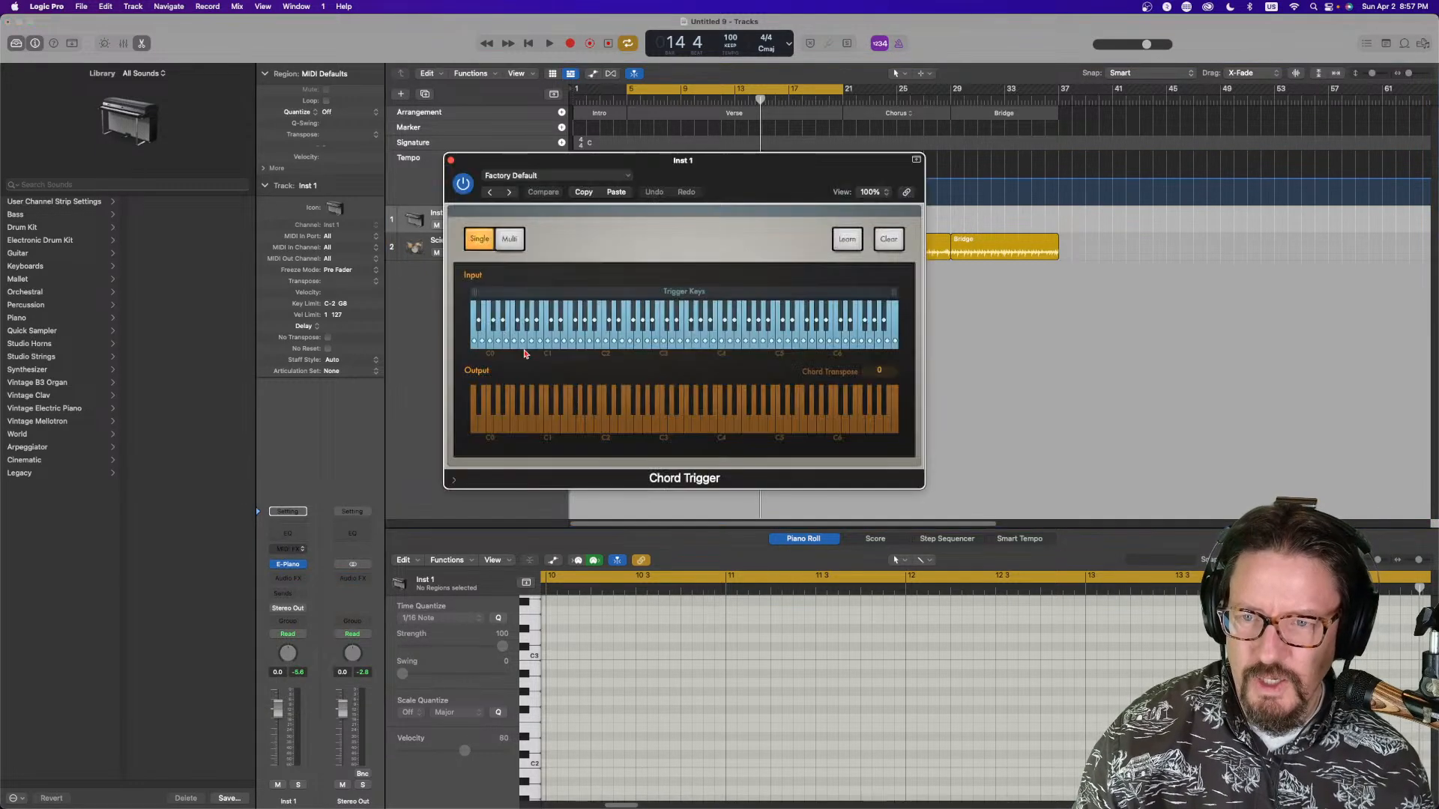
# Load the Multi Keyboard Voicings preset Songwriter Right Hand in Chord Trigger
pyautogui.click(507, 180)
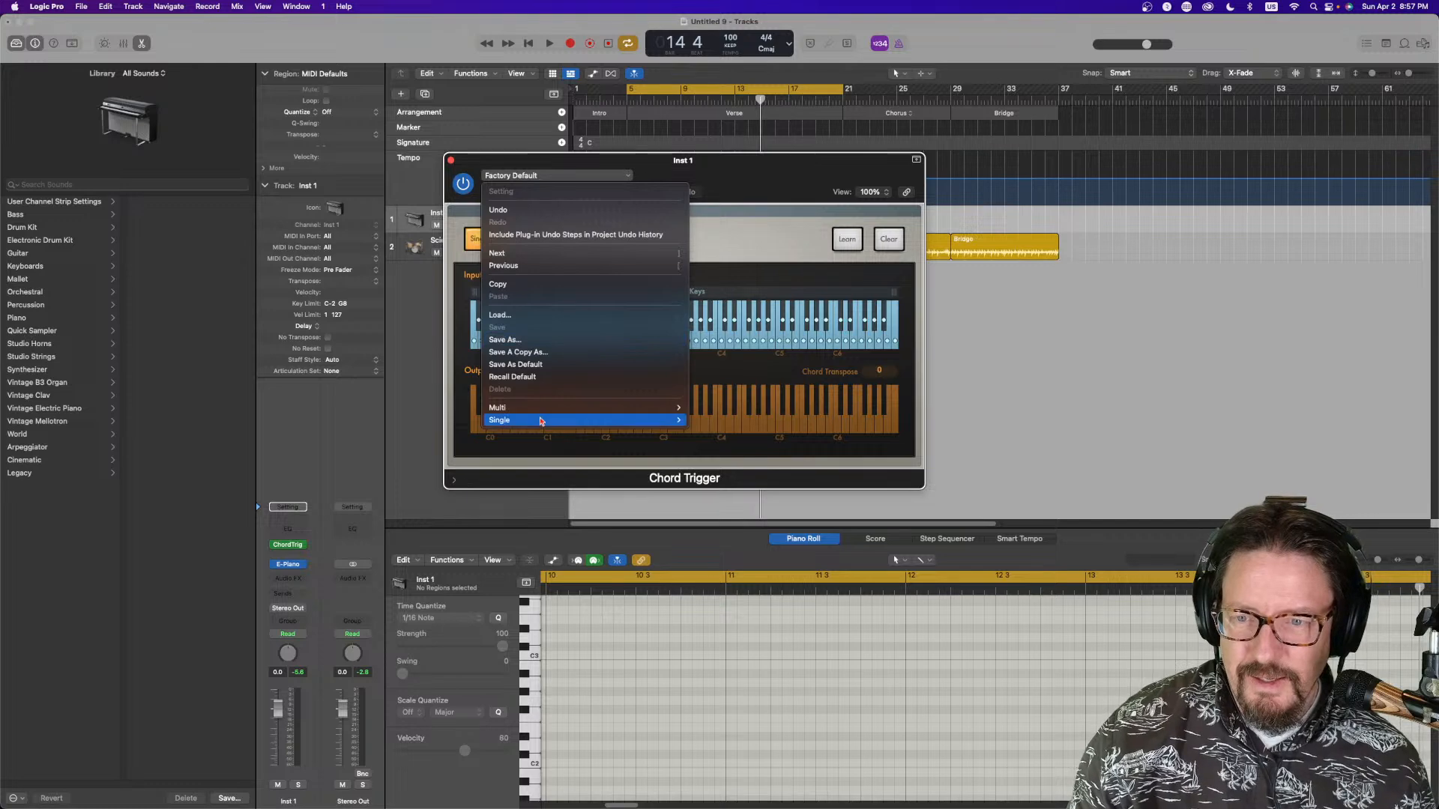
pyautogui.moveTo(541, 413)
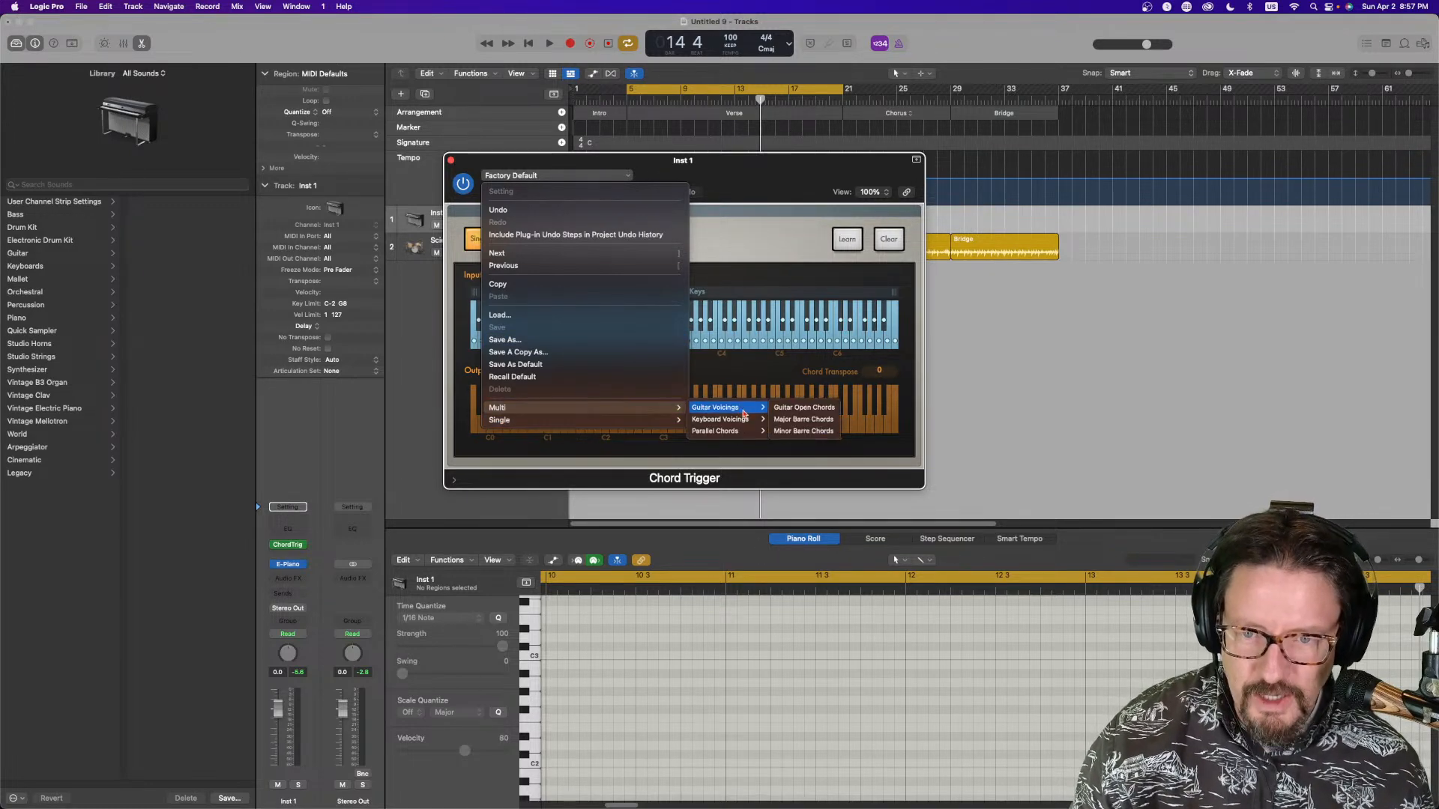
pyautogui.moveTo(741, 423)
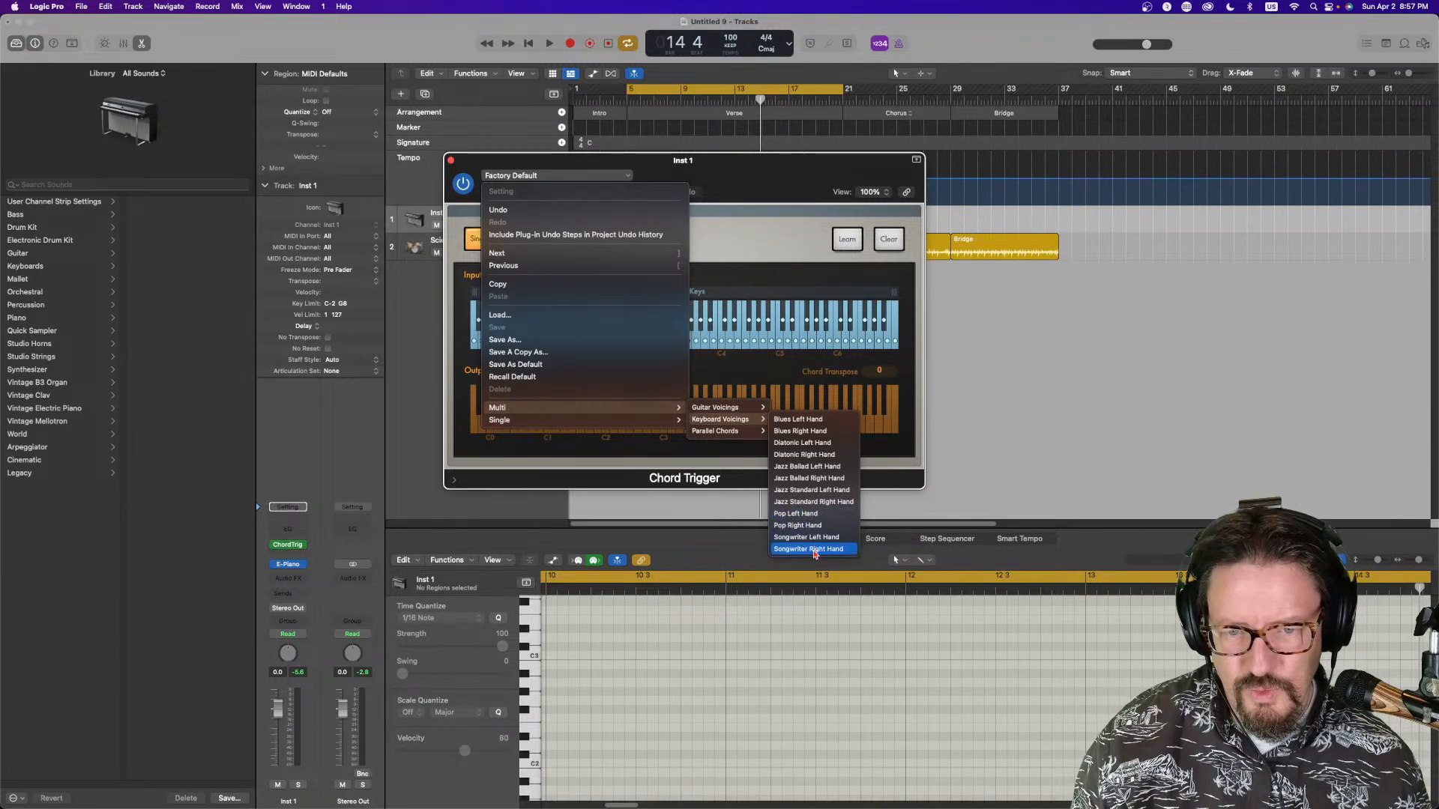
pyautogui.click(815, 550)
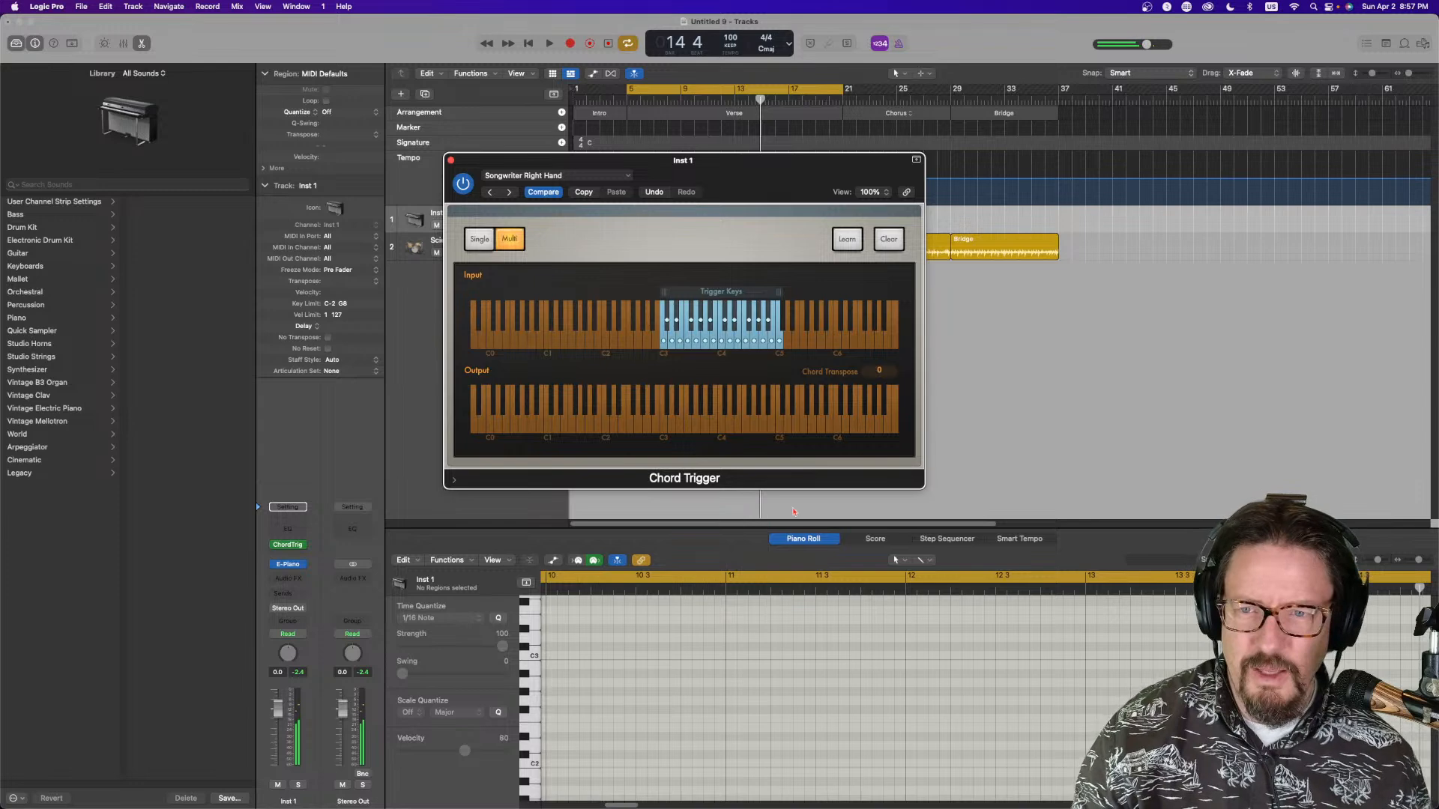
pyautogui.click(562, 179)
pyautogui.click(562, 180)
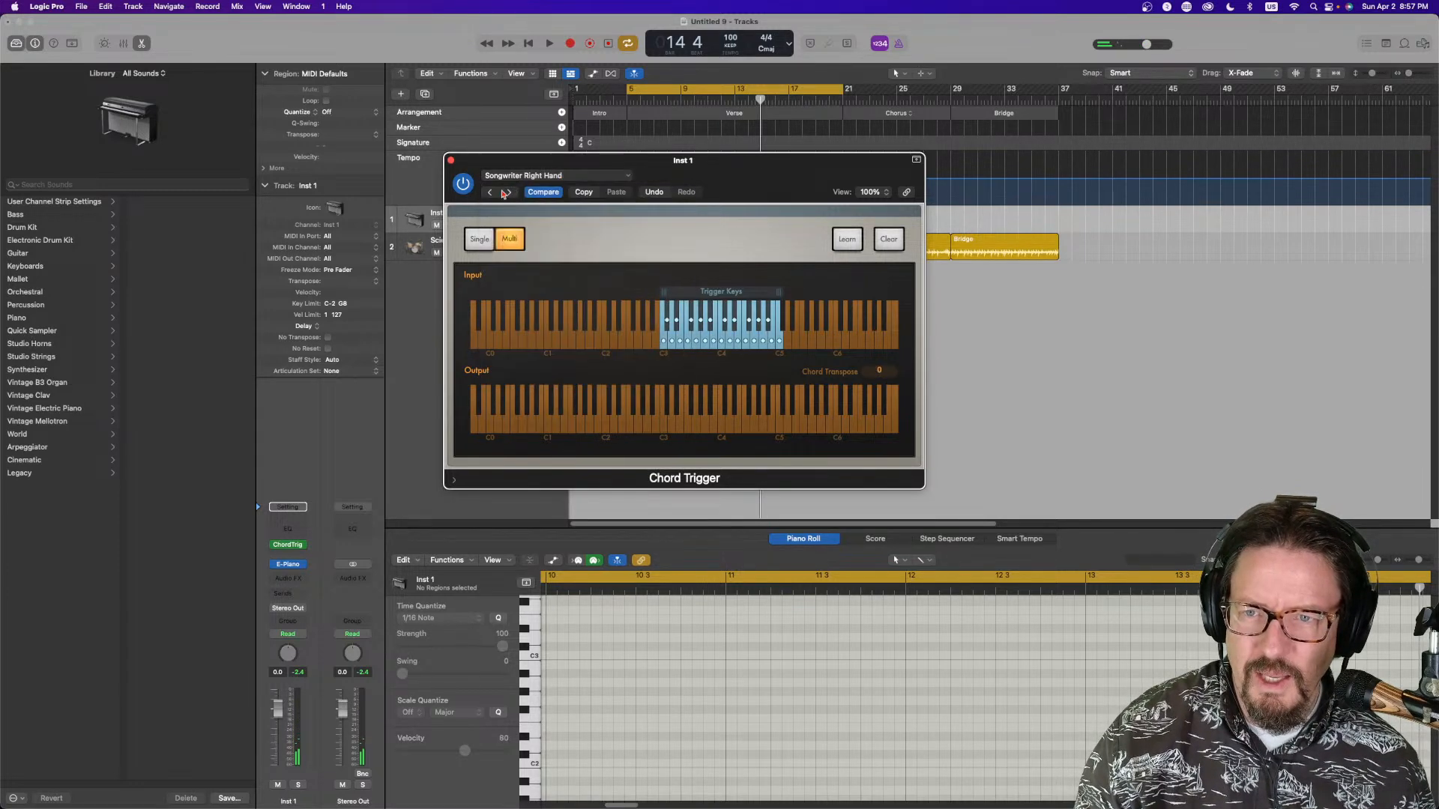
# Switch Chord Trigger to the Songwriter Left Hand preset, audition it, and close the plug-in window
pyautogui.click(488, 193)
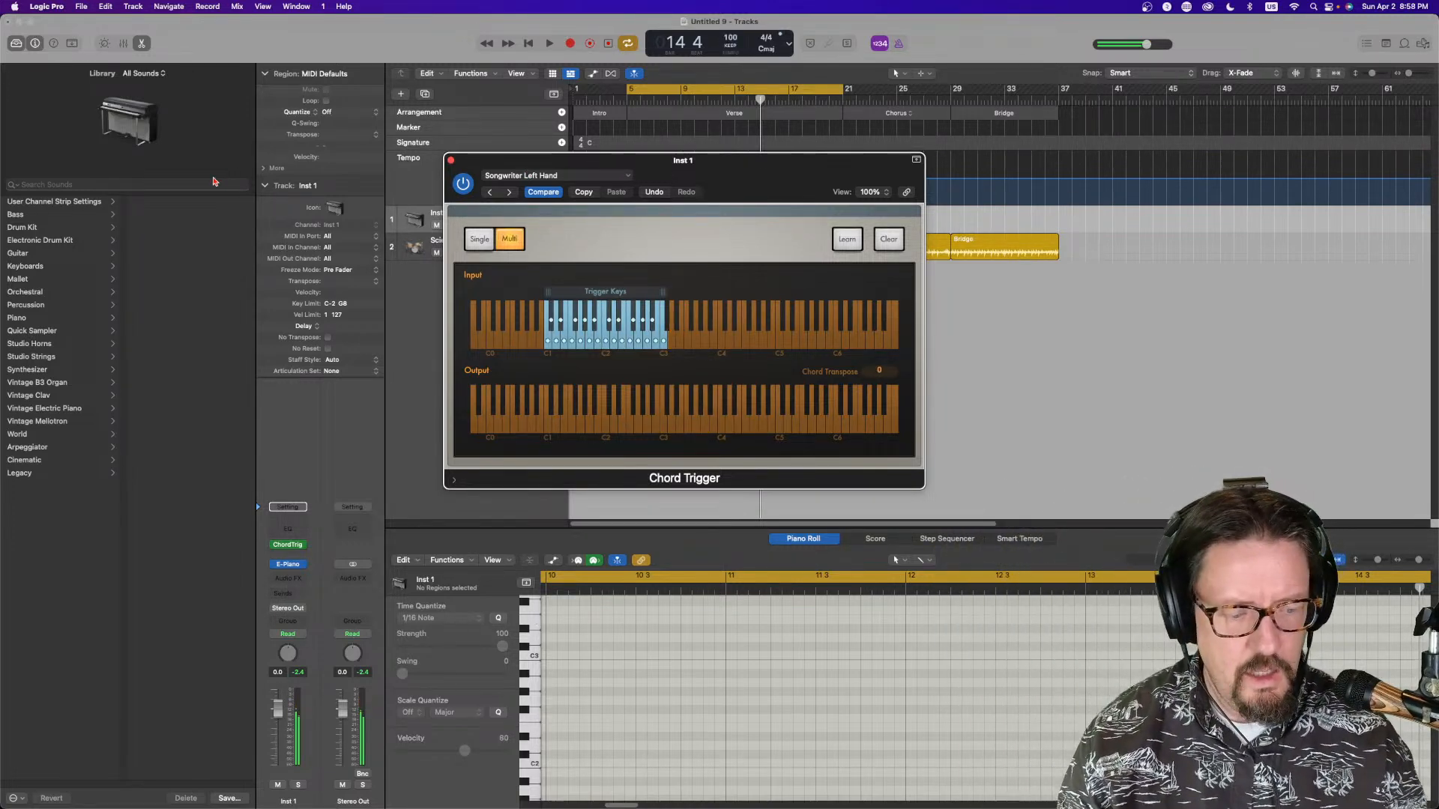
pyautogui.press('space')
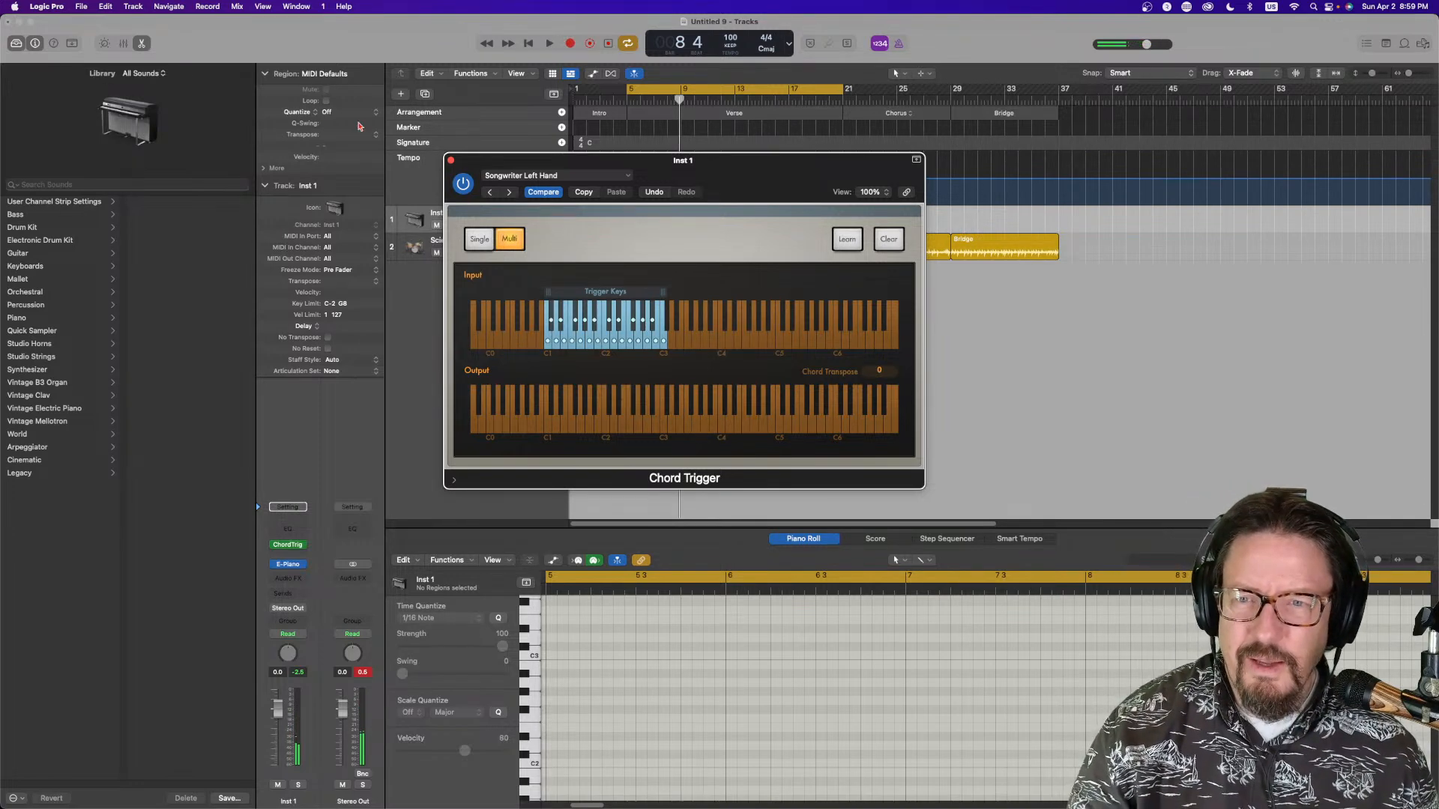
pyautogui.click(451, 161)
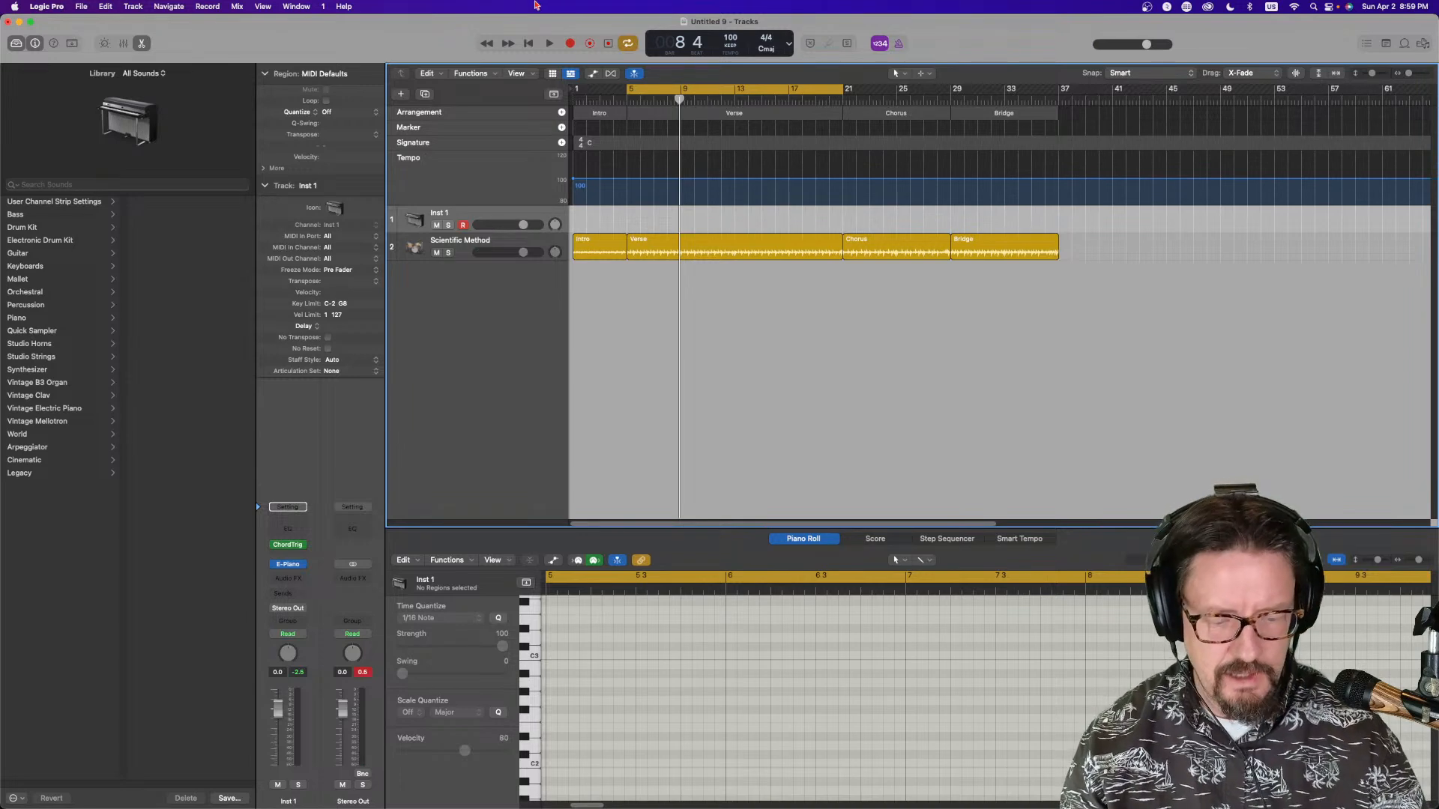
# Record a chord performance on Inst 1 and shorten the recorded region's end to about bar 13
pyautogui.press('r')
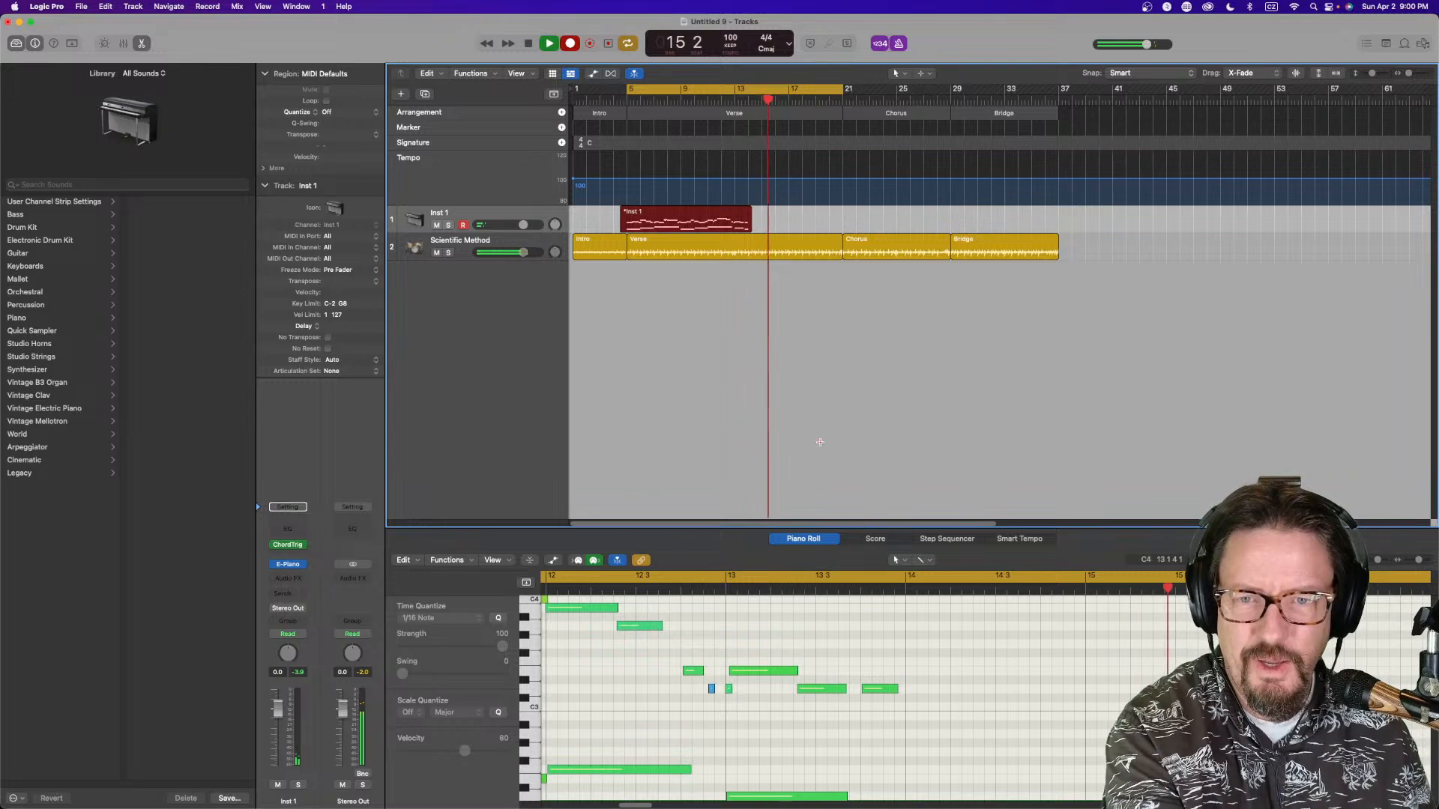
pyautogui.press('space')
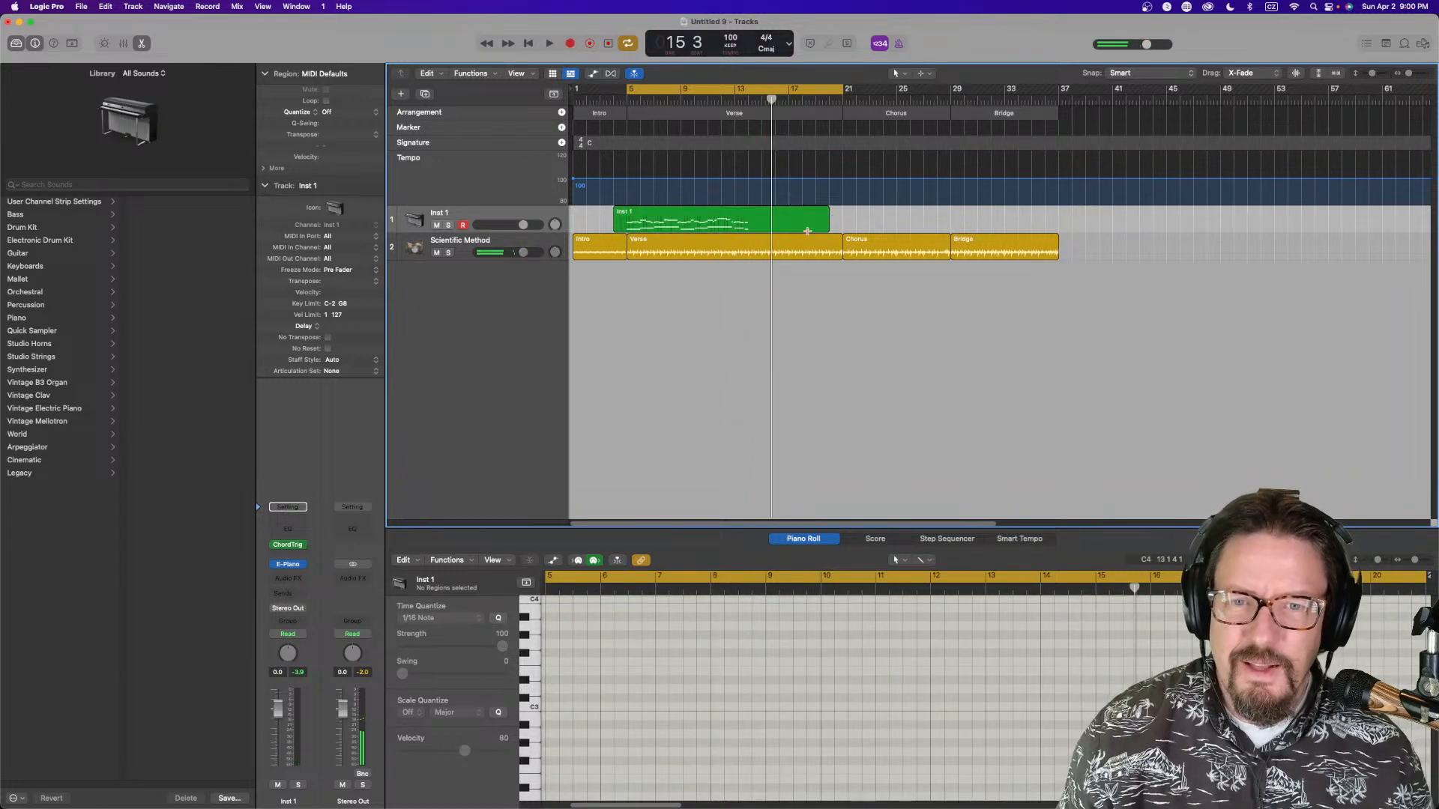
pyautogui.click(804, 217)
pyautogui.moveTo(825, 227); pyautogui.dragTo(734, 227)
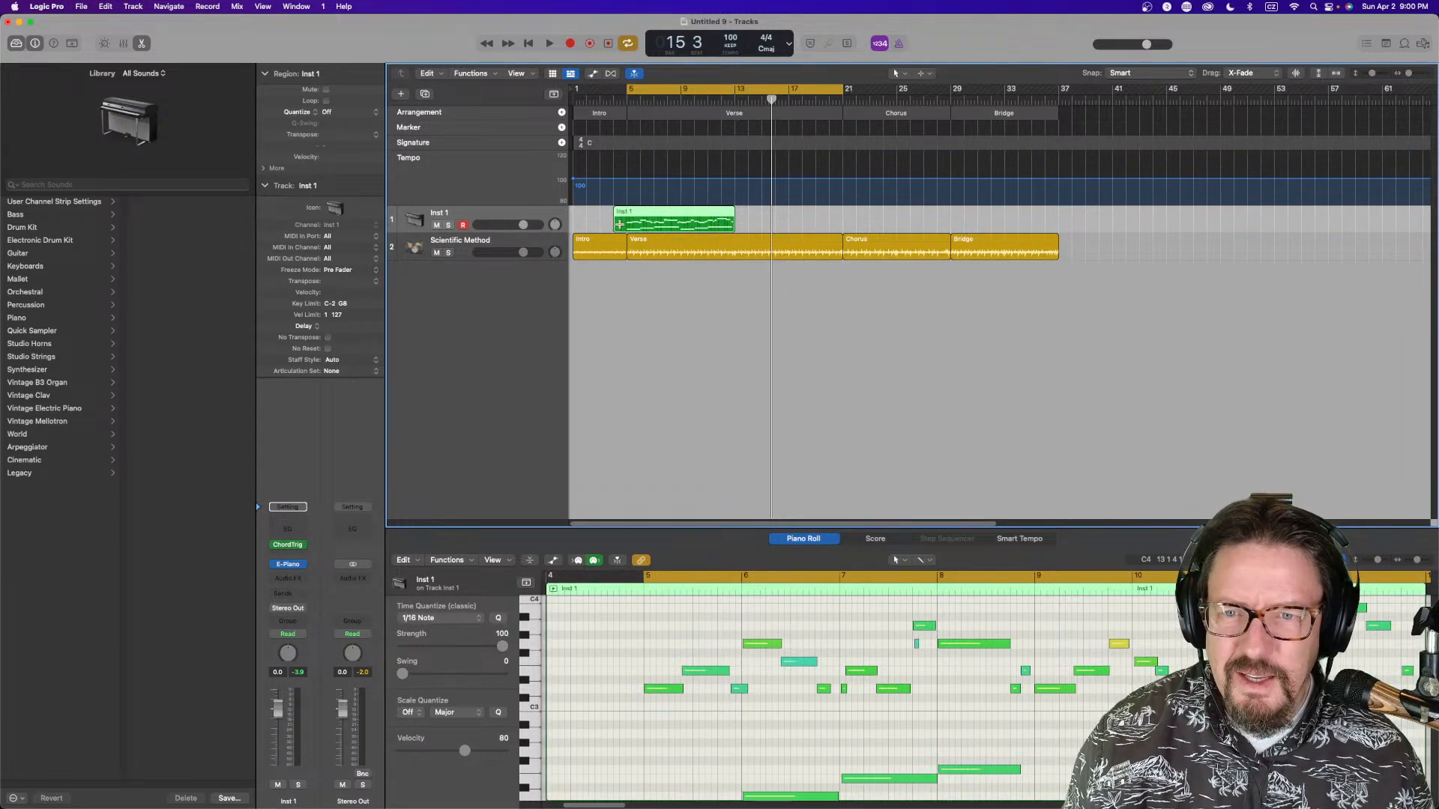
# Split the chord region at the start of bar 5 using the Scissors tool
pyautogui.rightClick(660, 285)
pyautogui.click(707, 153)
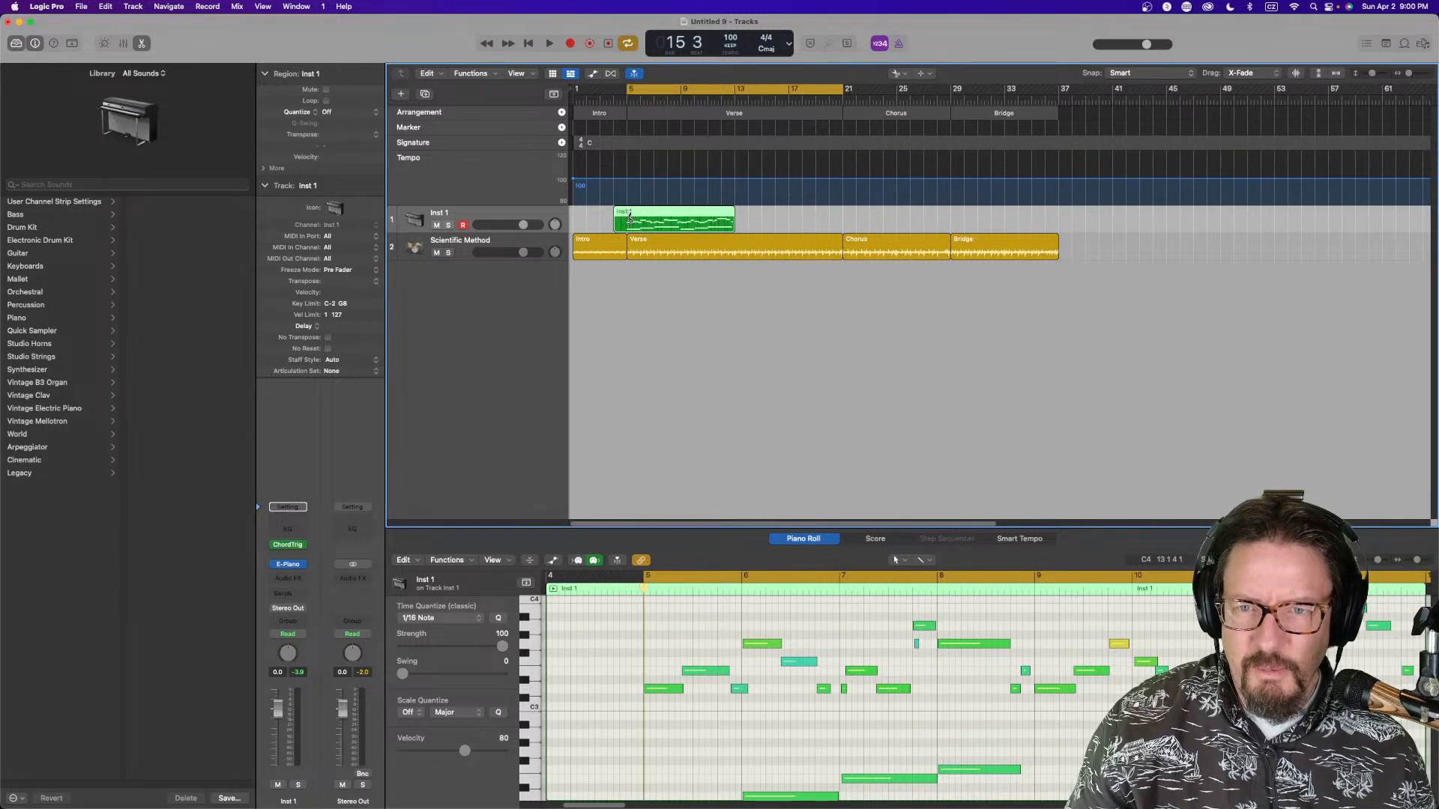
pyautogui.click(630, 220)
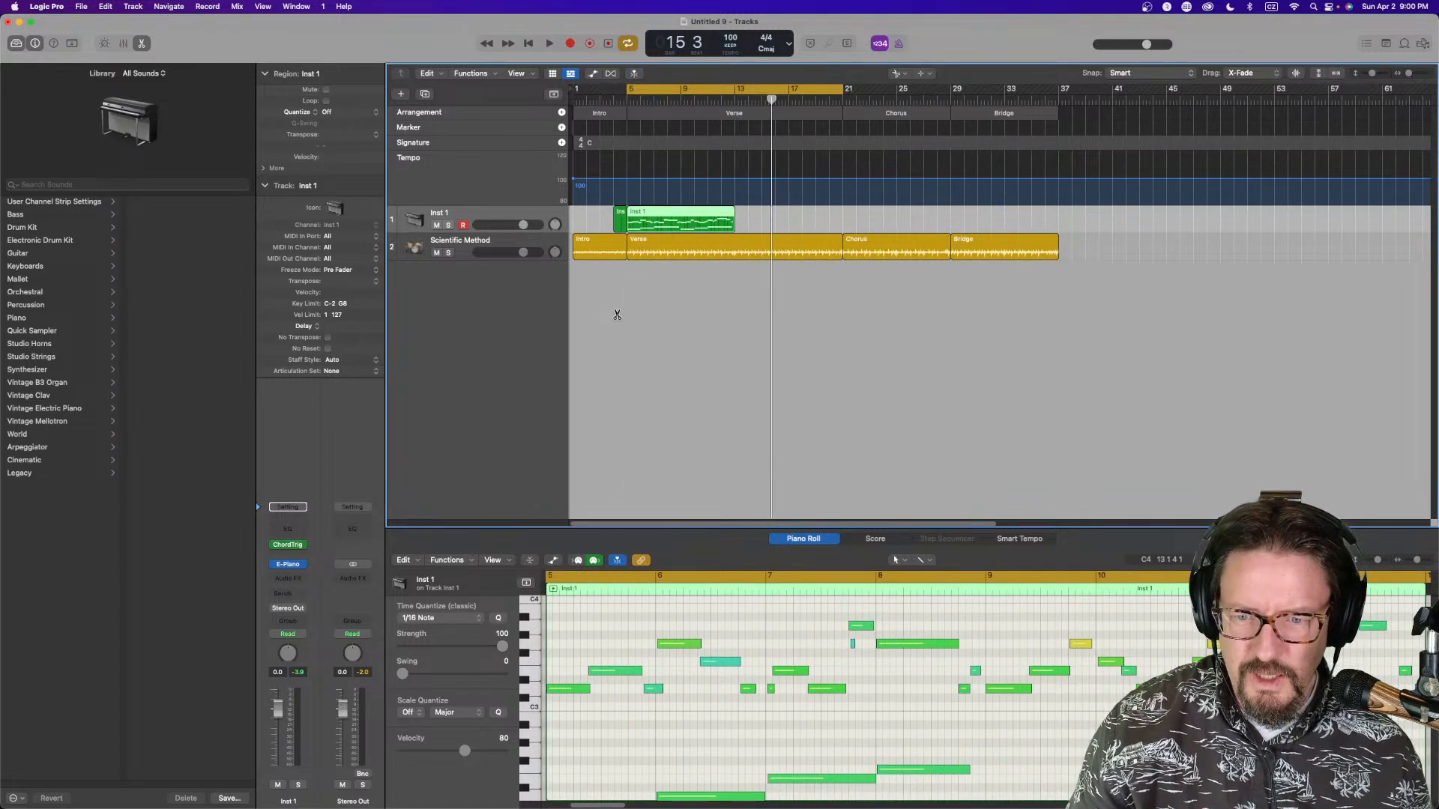
# Delete the short piece of the chord region that lies before bar 5
pyautogui.scroll(-5, 588, 733)
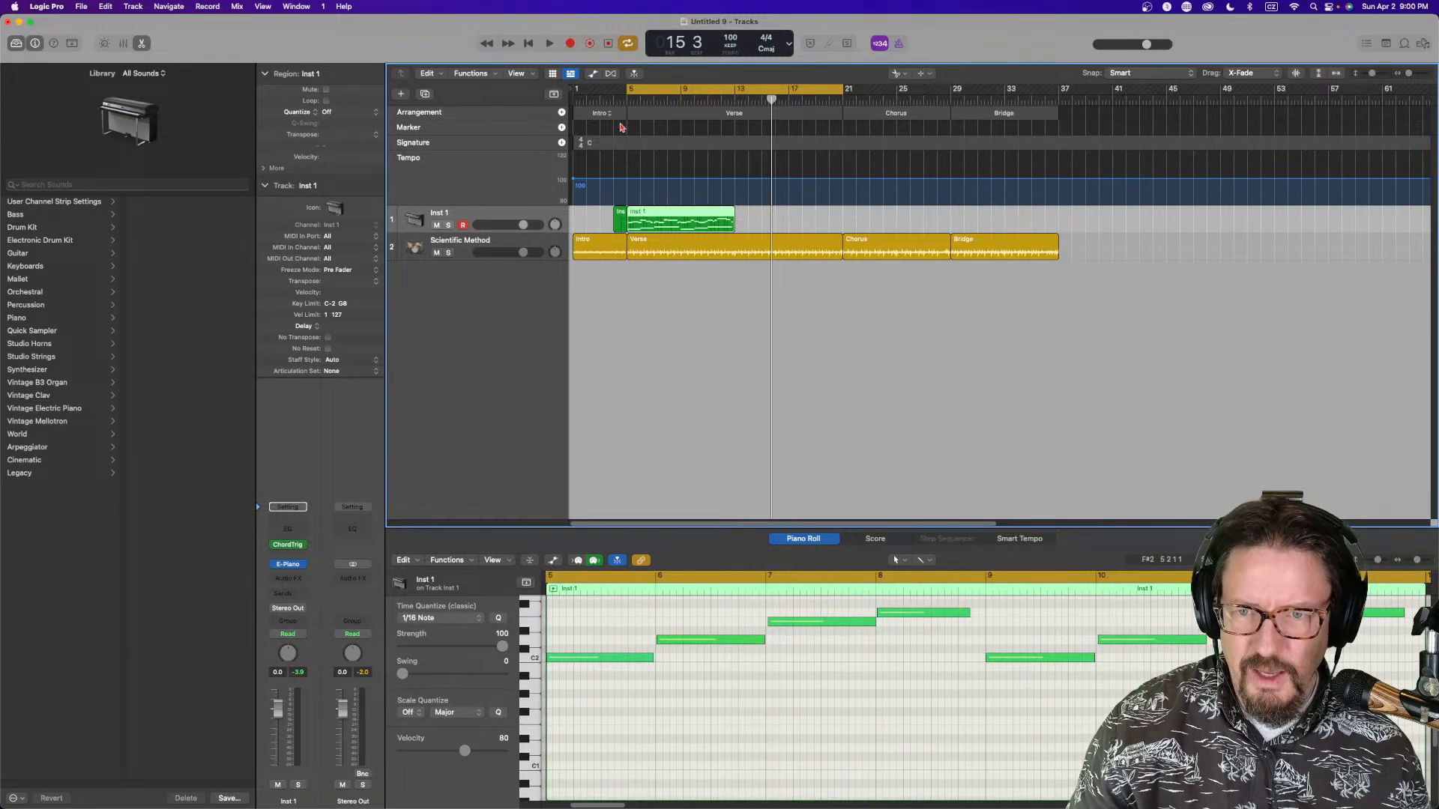
pyautogui.press('t')
pyautogui.press('t')
pyautogui.moveTo(622, 215); pyautogui.dragTo(614, 215)
pyautogui.press('Delete')
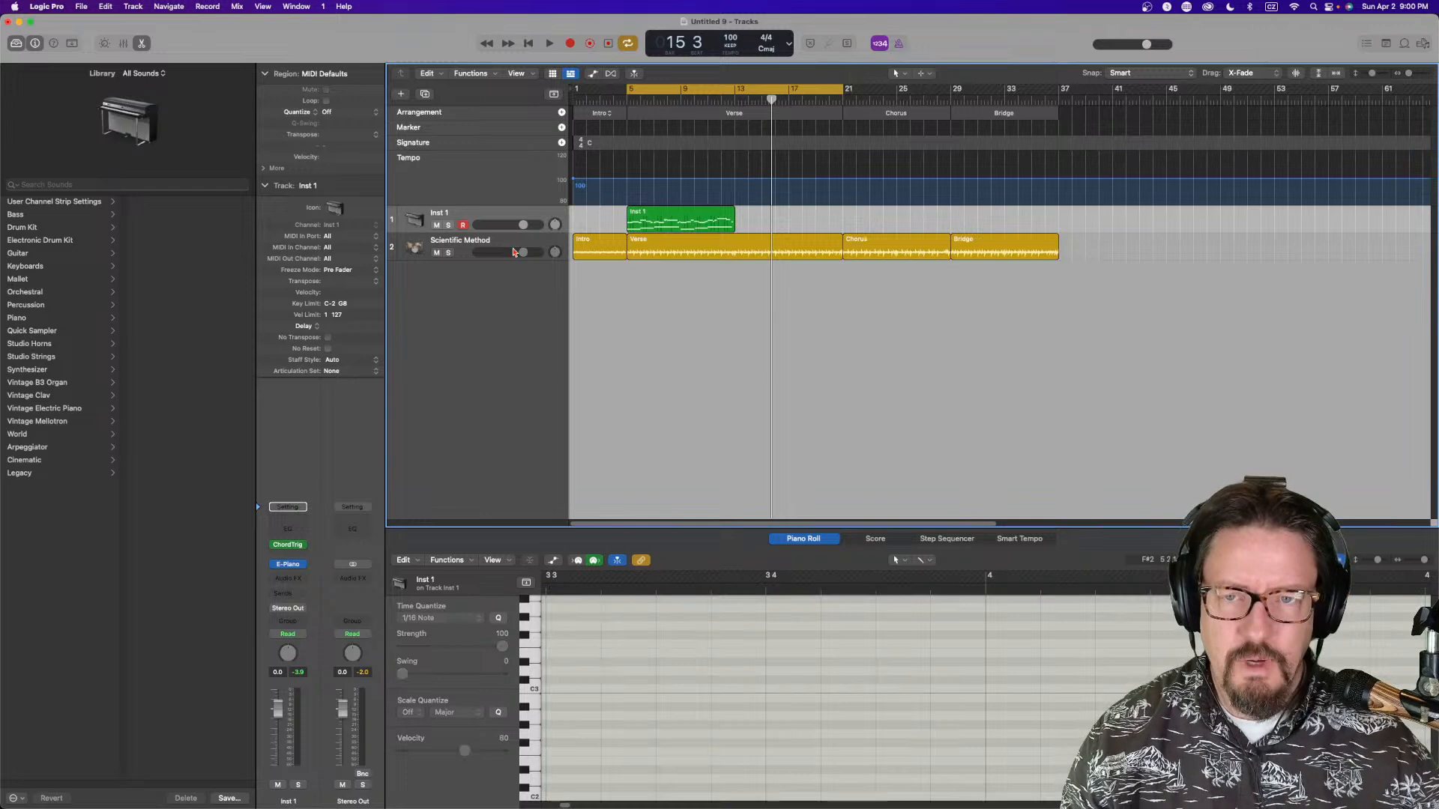
# Loop the chord region up to bar 21 and play the song
pyautogui.moveTo(738, 210); pyautogui.dragTo(845, 223)
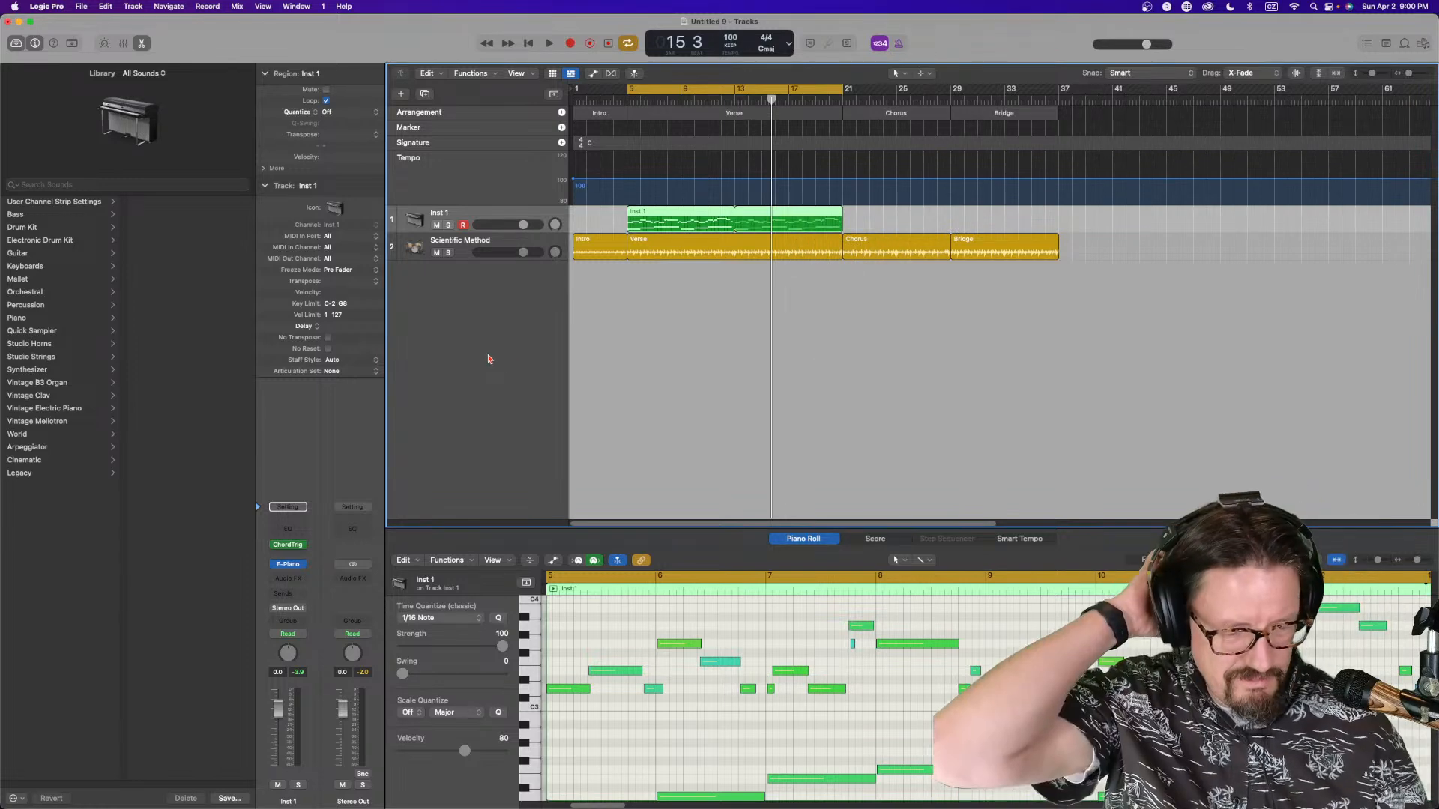
pyautogui.press('space')
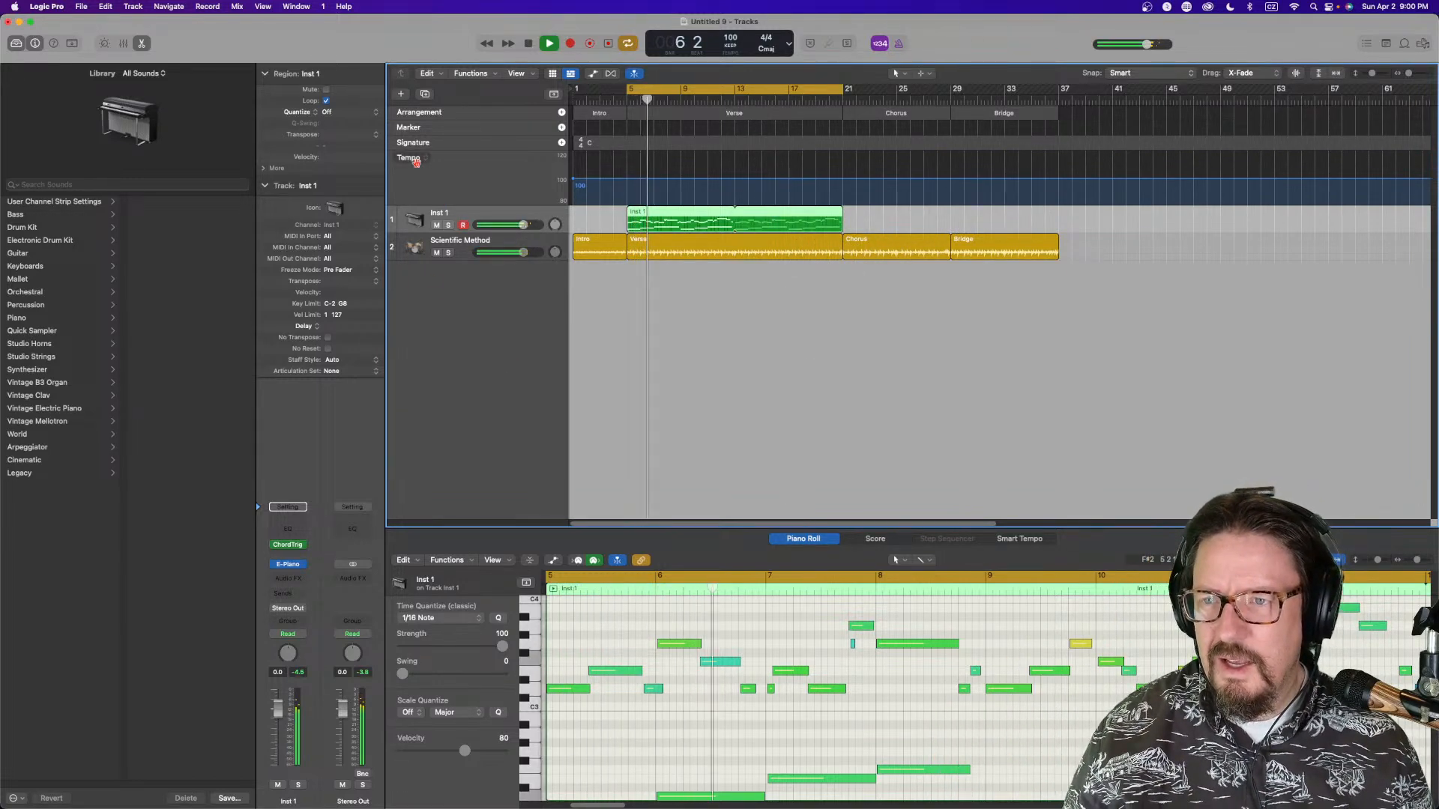
# Turn on track color bars in the track headers and resume playback
pyautogui.rightClick(391, 250)
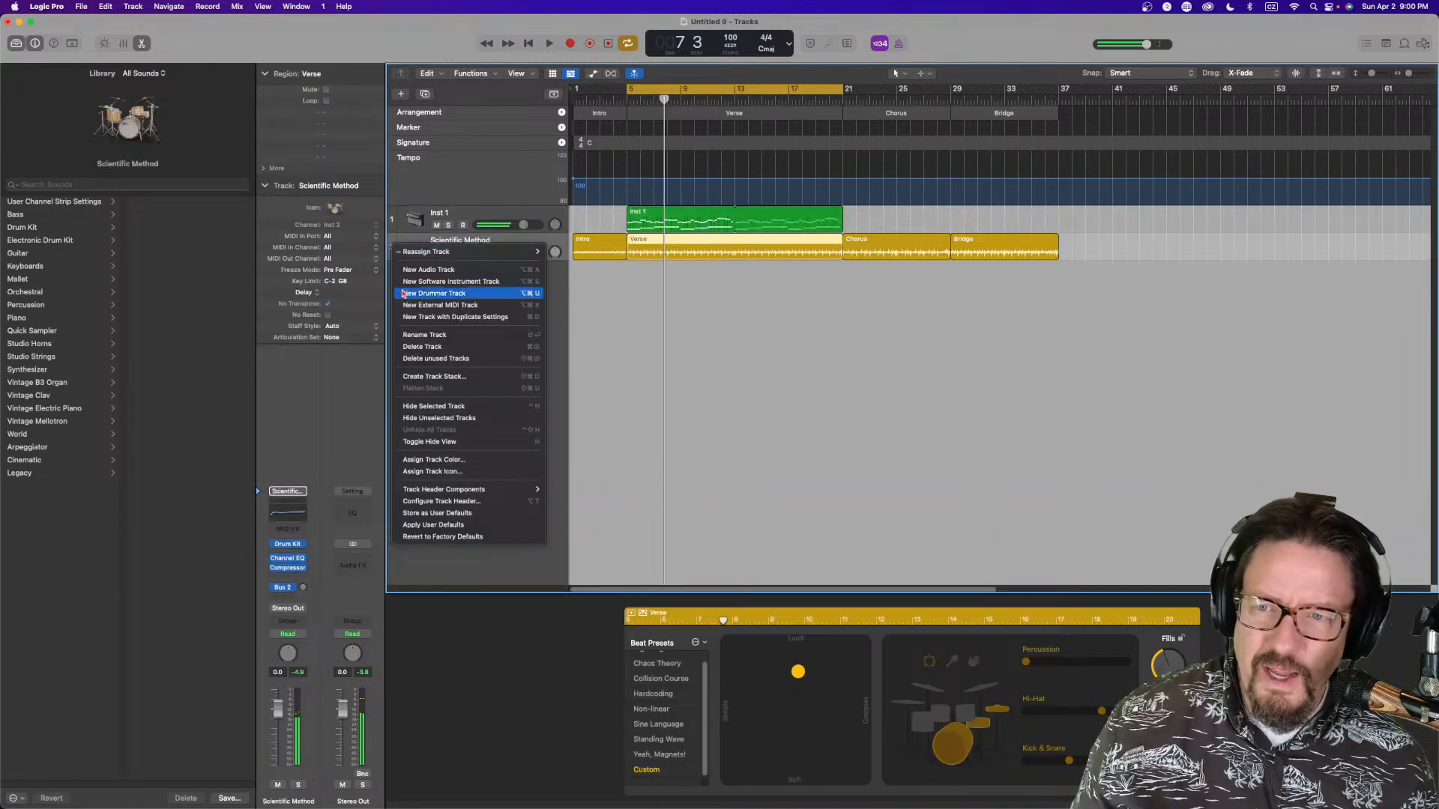
pyautogui.moveTo(465, 489)
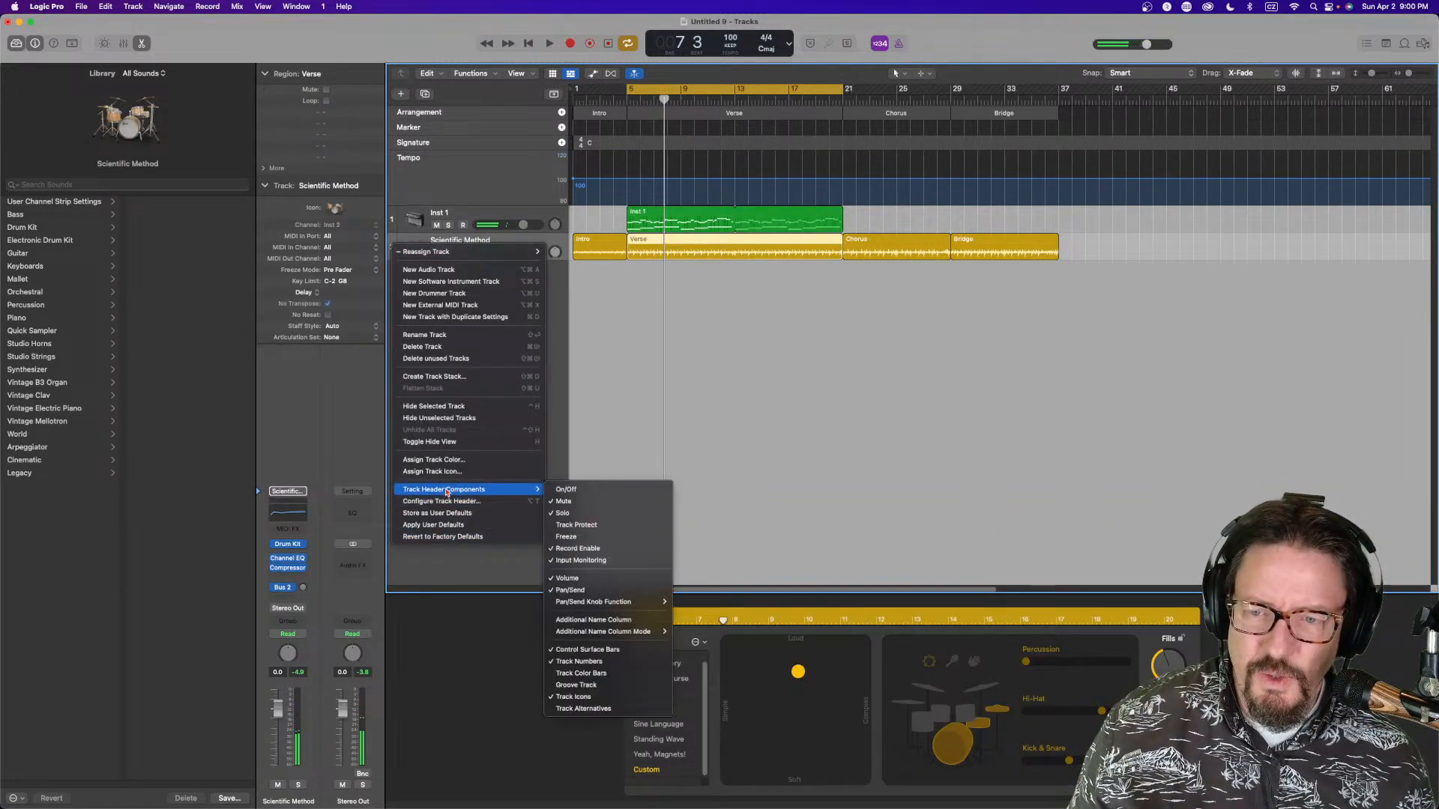
pyautogui.click(593, 685)
pyautogui.moveTo(391, 255)
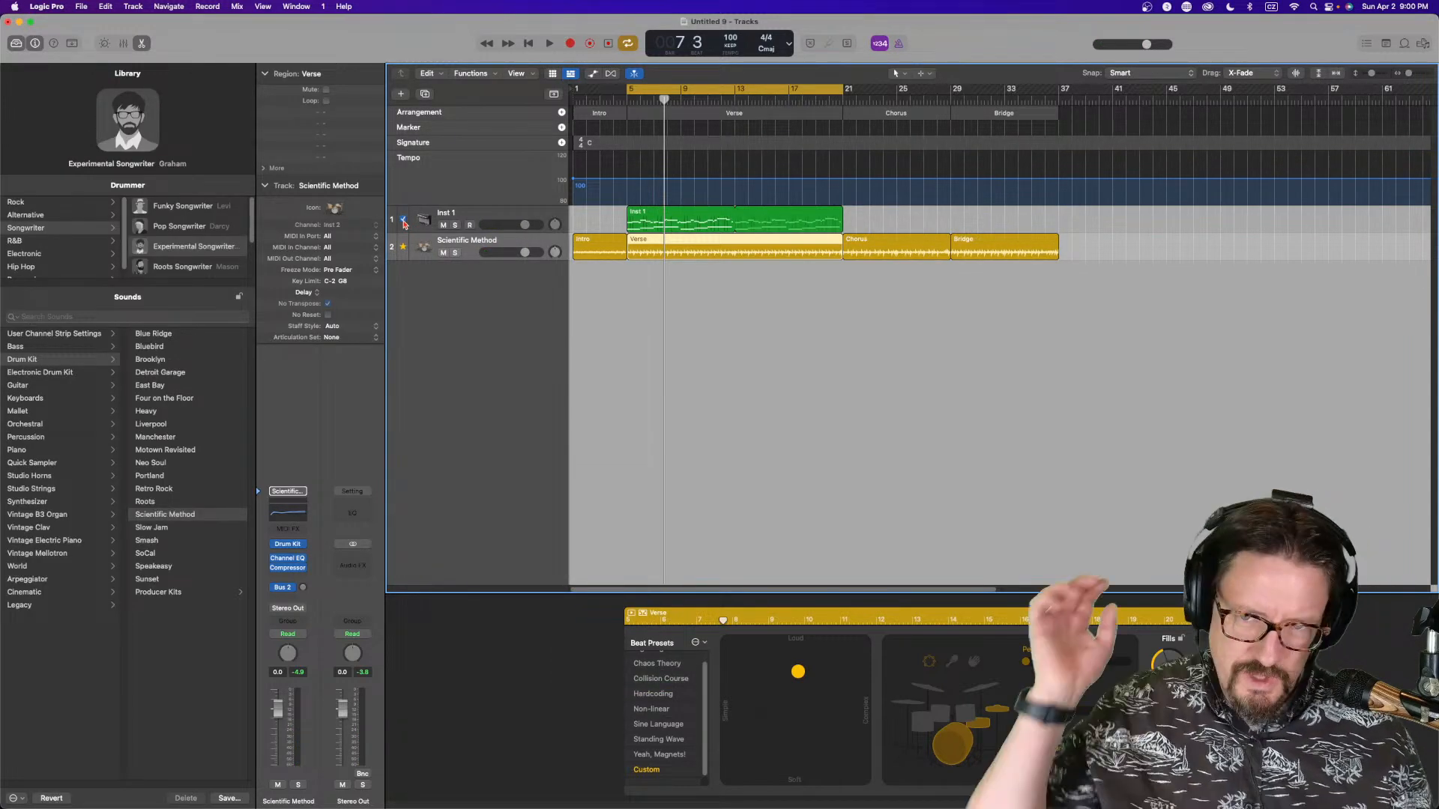
pyautogui.press('space')
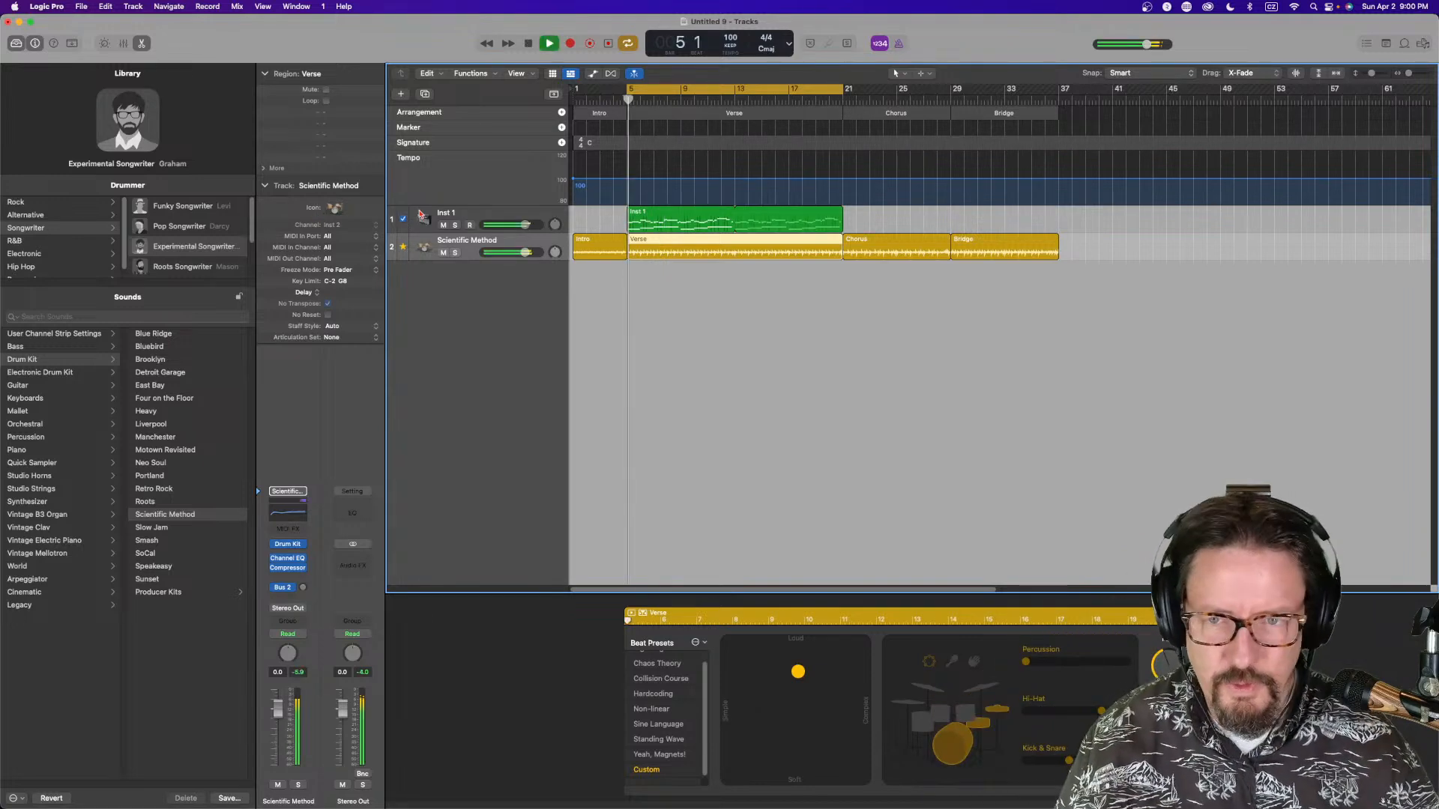
# Select the Inst 1 track and switch its pan control to Stereo Pan
pyautogui.click(468, 216)
pyautogui.rightClick(289, 652)
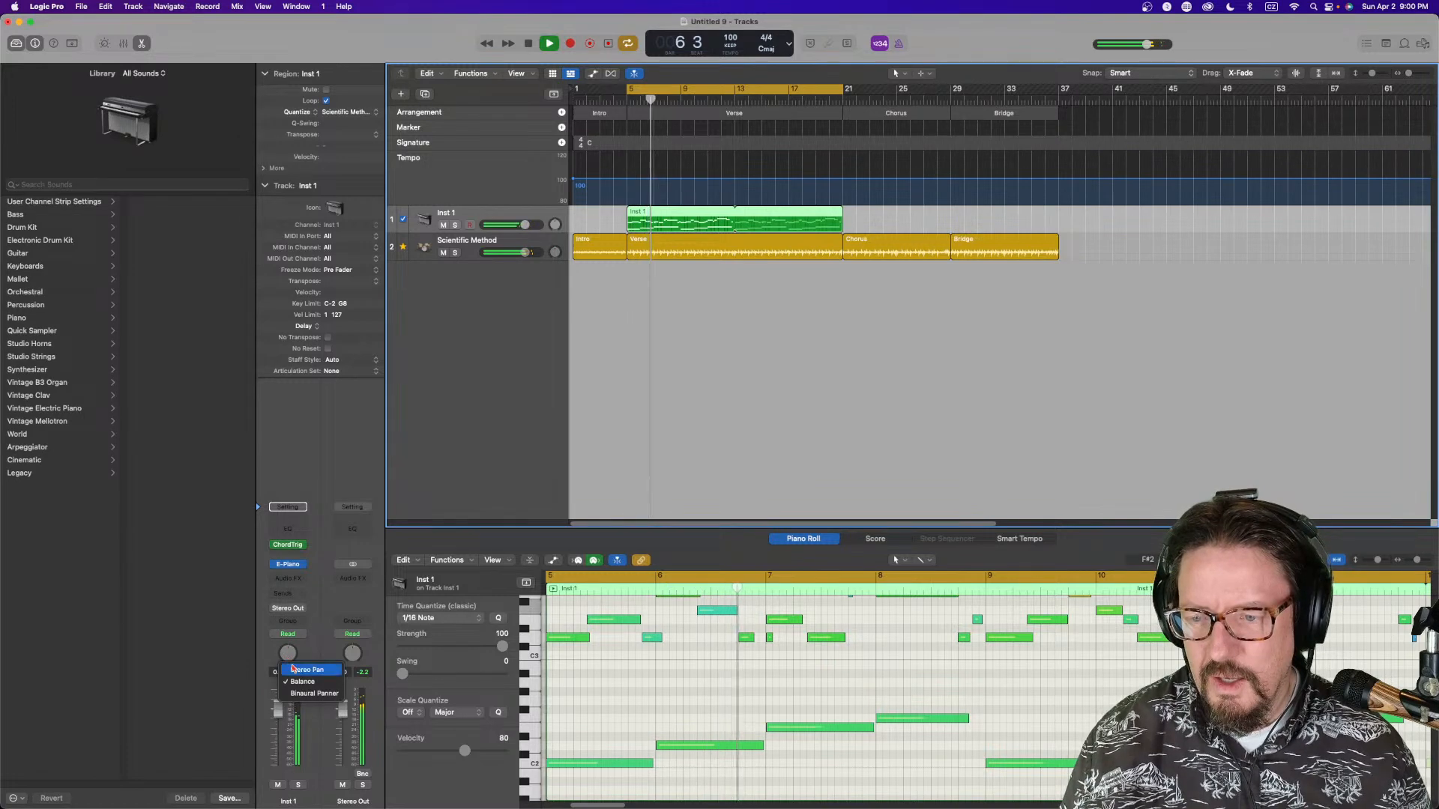
pyautogui.click(293, 669)
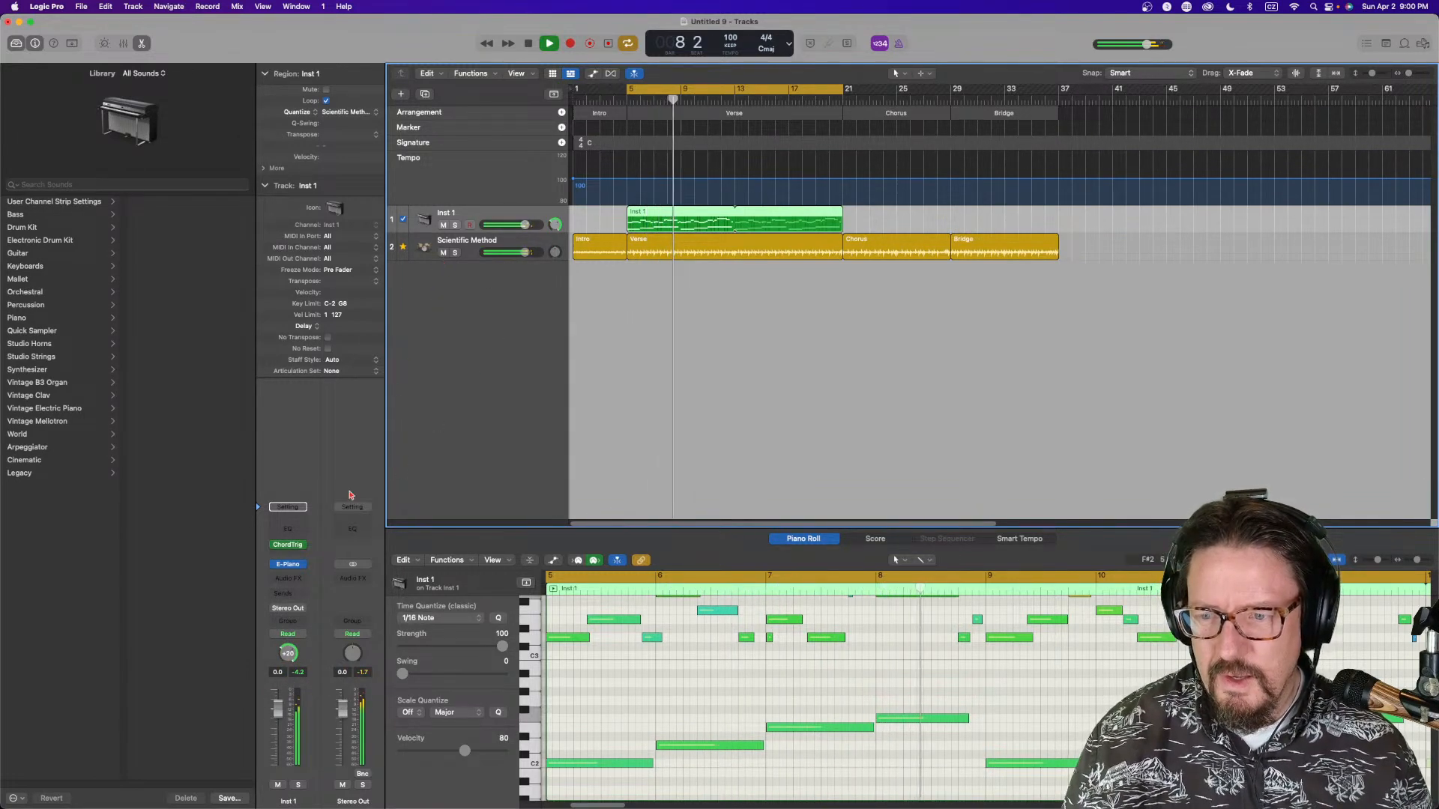
# Open the Channel EQ on Inst 1, cut about 3.3 dB at 360 Hz and boost the high shelf about 1.6 dB at 1740 Hz
pyautogui.click(289, 529)
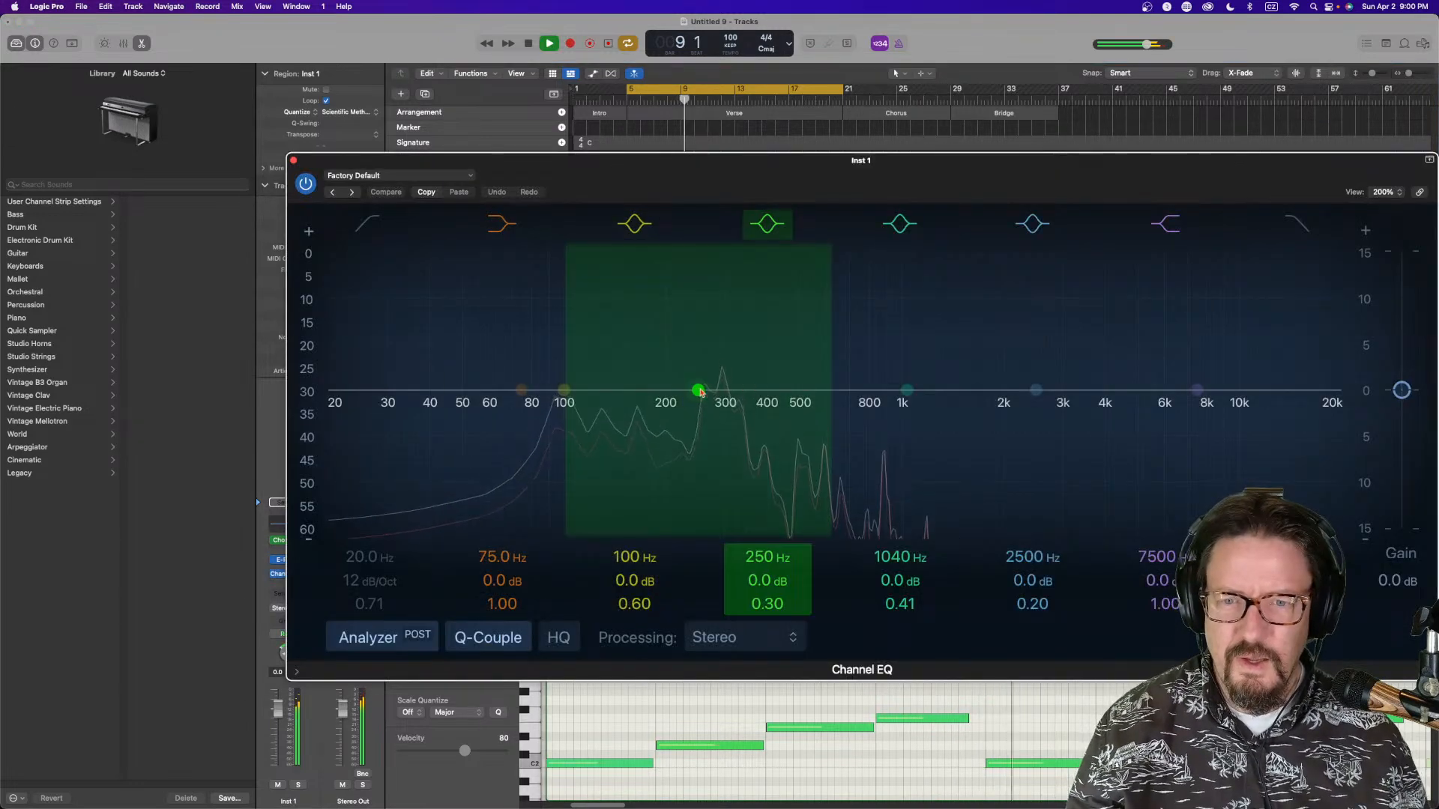
pyautogui.moveTo(700, 391); pyautogui.dragTo(752, 420)
pyautogui.moveTo(1196, 390); pyautogui.dragTo(982, 383)
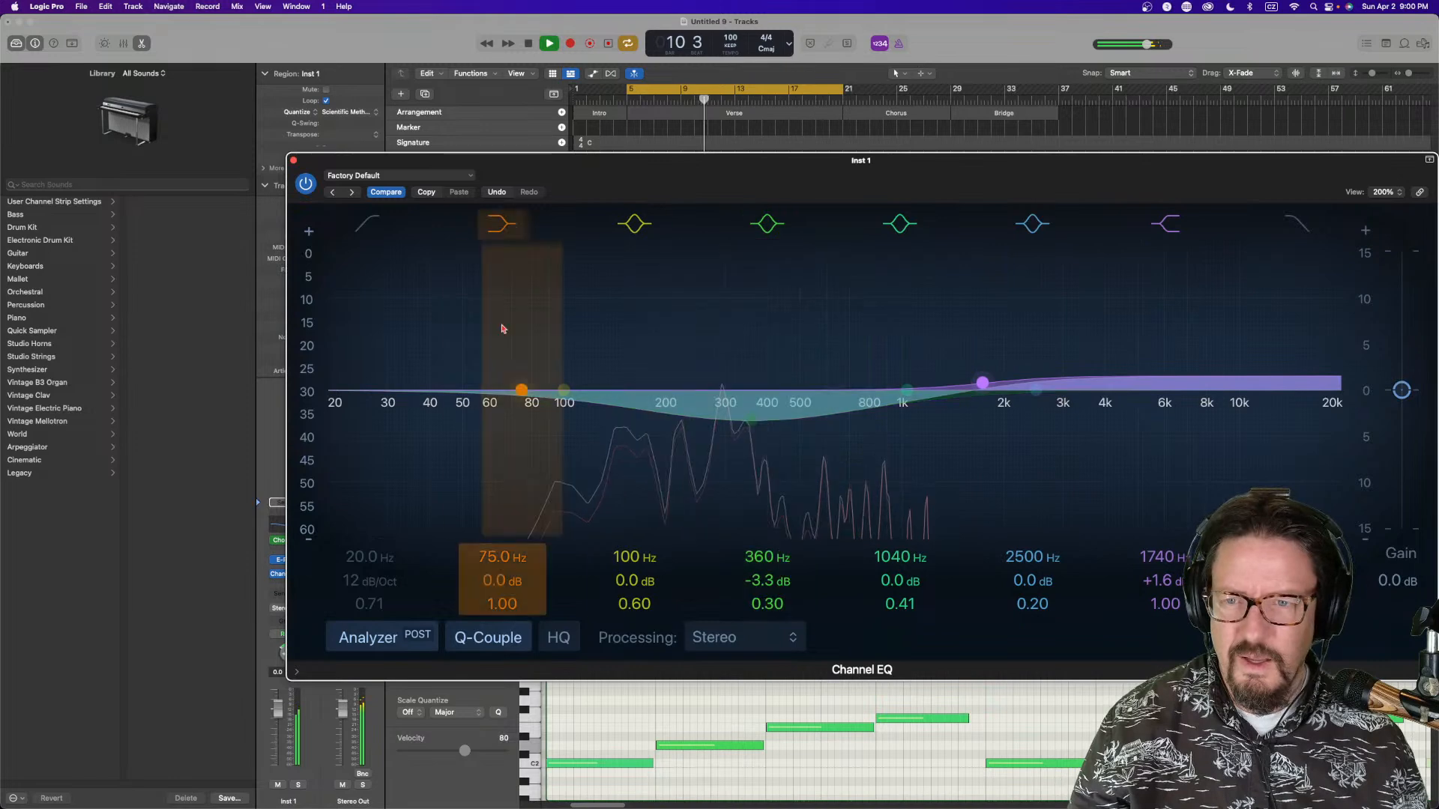
# Enable the EQ's low cut filter, set it to about 99 Hz, and close the Channel EQ
pyautogui.click(363, 229)
pyautogui.moveTo(344, 396); pyautogui.dragTo(564, 409)
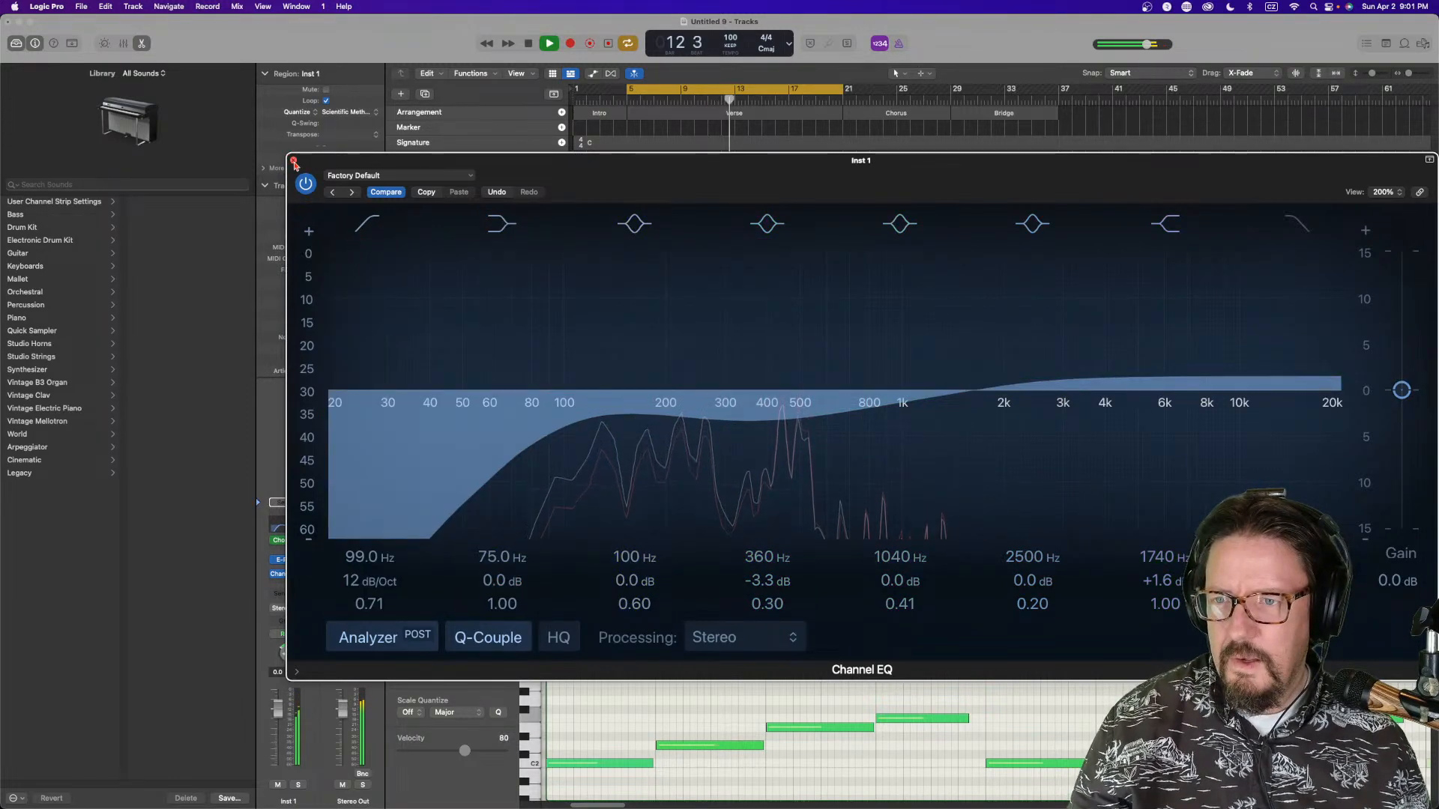
pyautogui.click(294, 161)
# Create a new empty software instrument track and load Retro Synth as its instrument
pyautogui.doubleClick(464, 325)
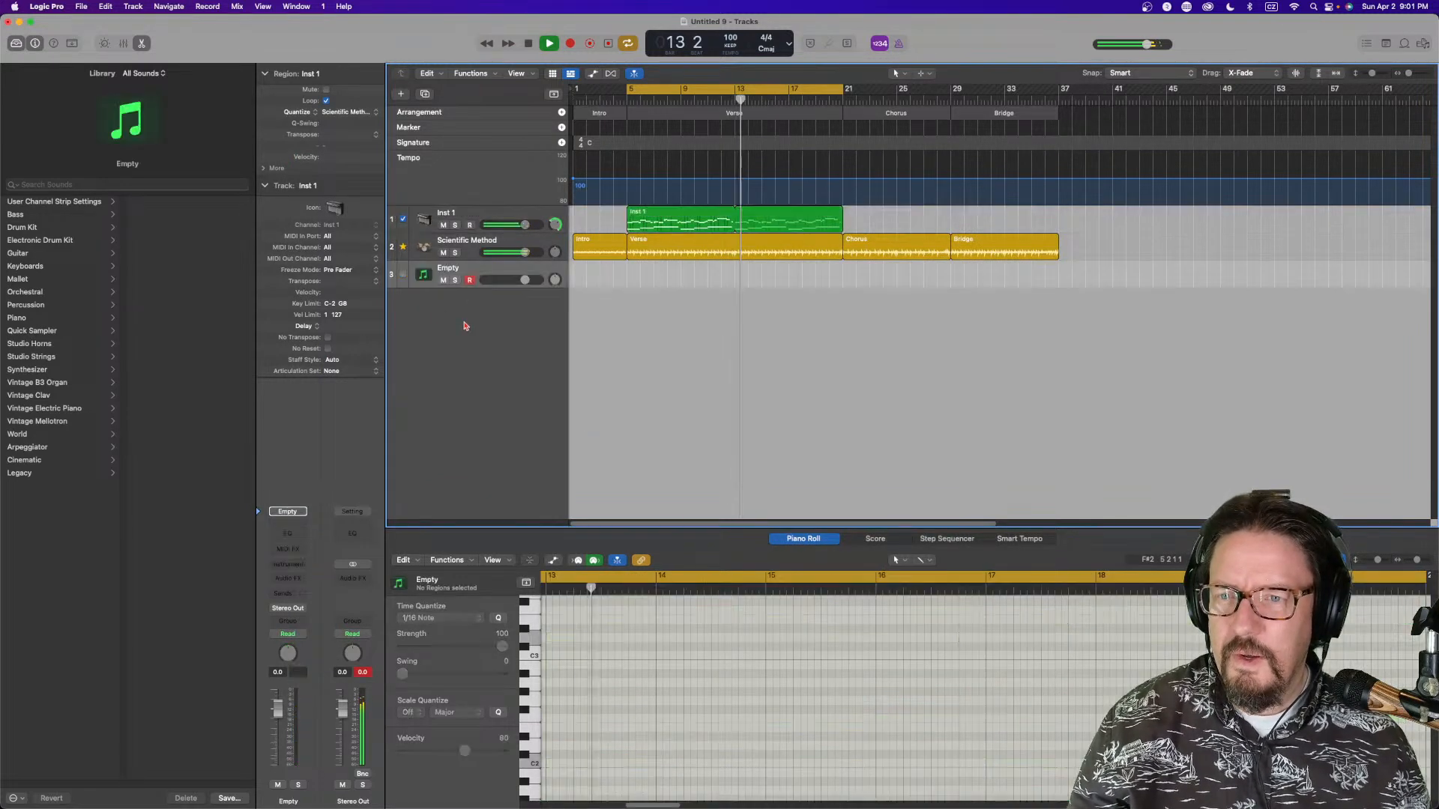
pyautogui.click(291, 551)
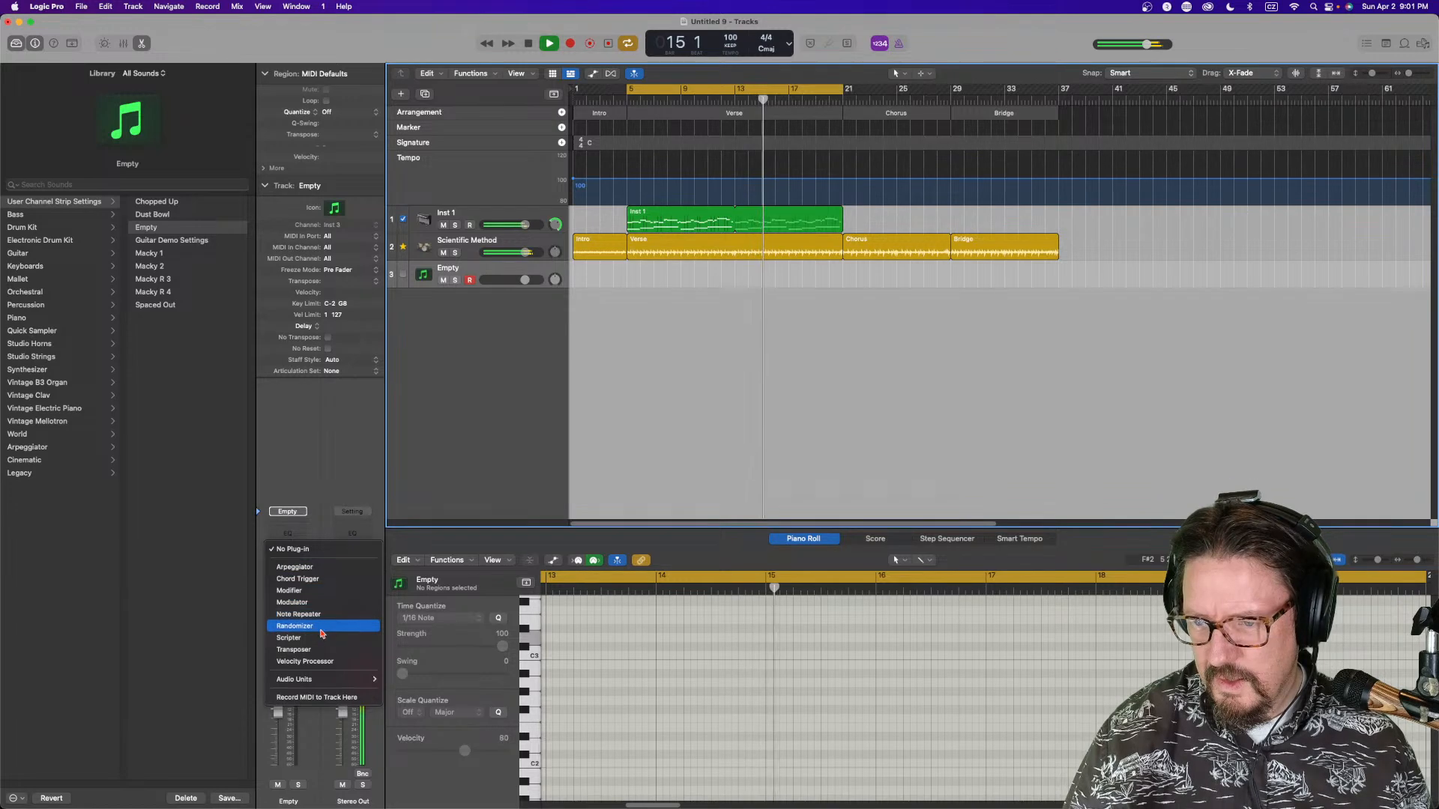
pyautogui.click(305, 527)
pyautogui.click(296, 583)
pyautogui.click(295, 566)
pyautogui.click(295, 565)
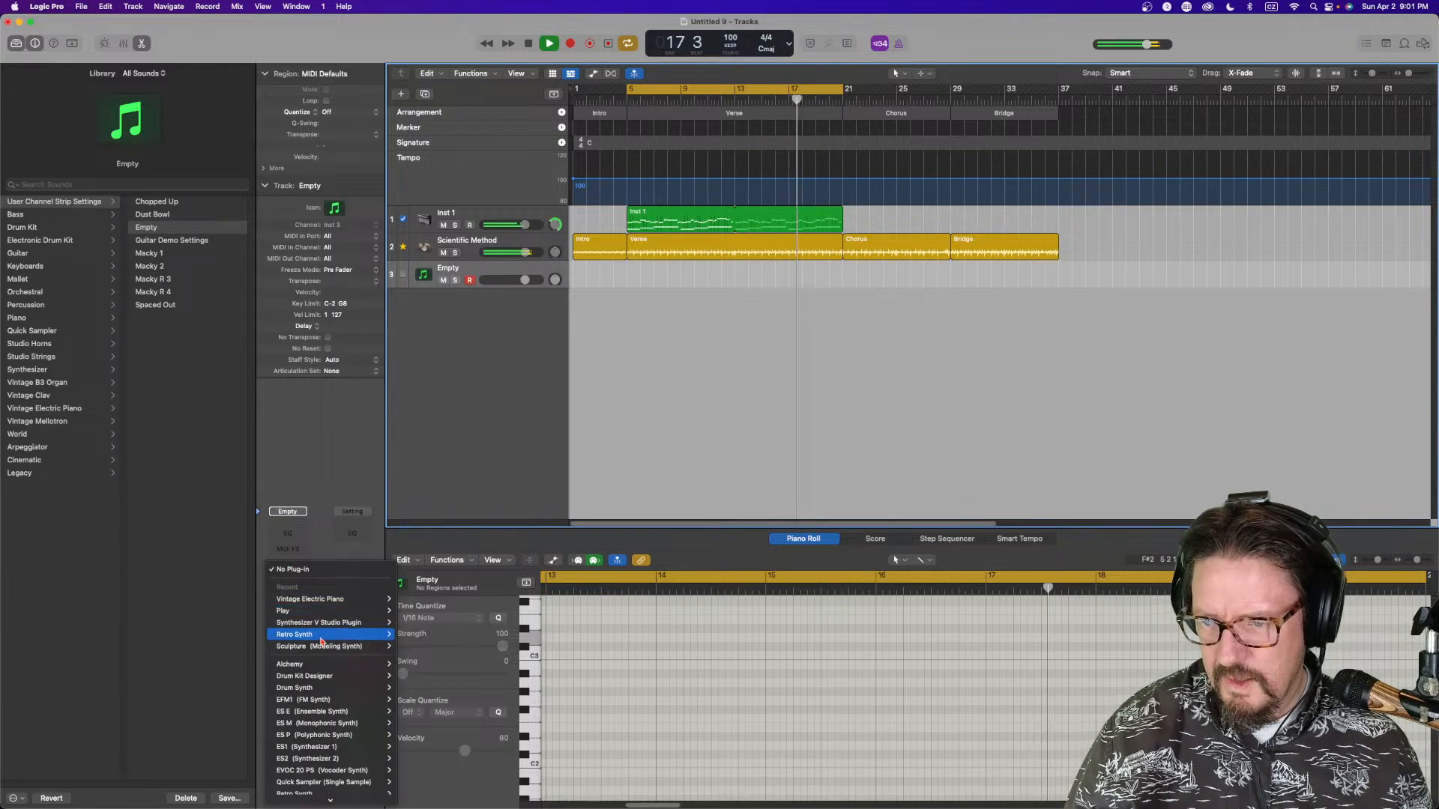
pyautogui.click(402, 635)
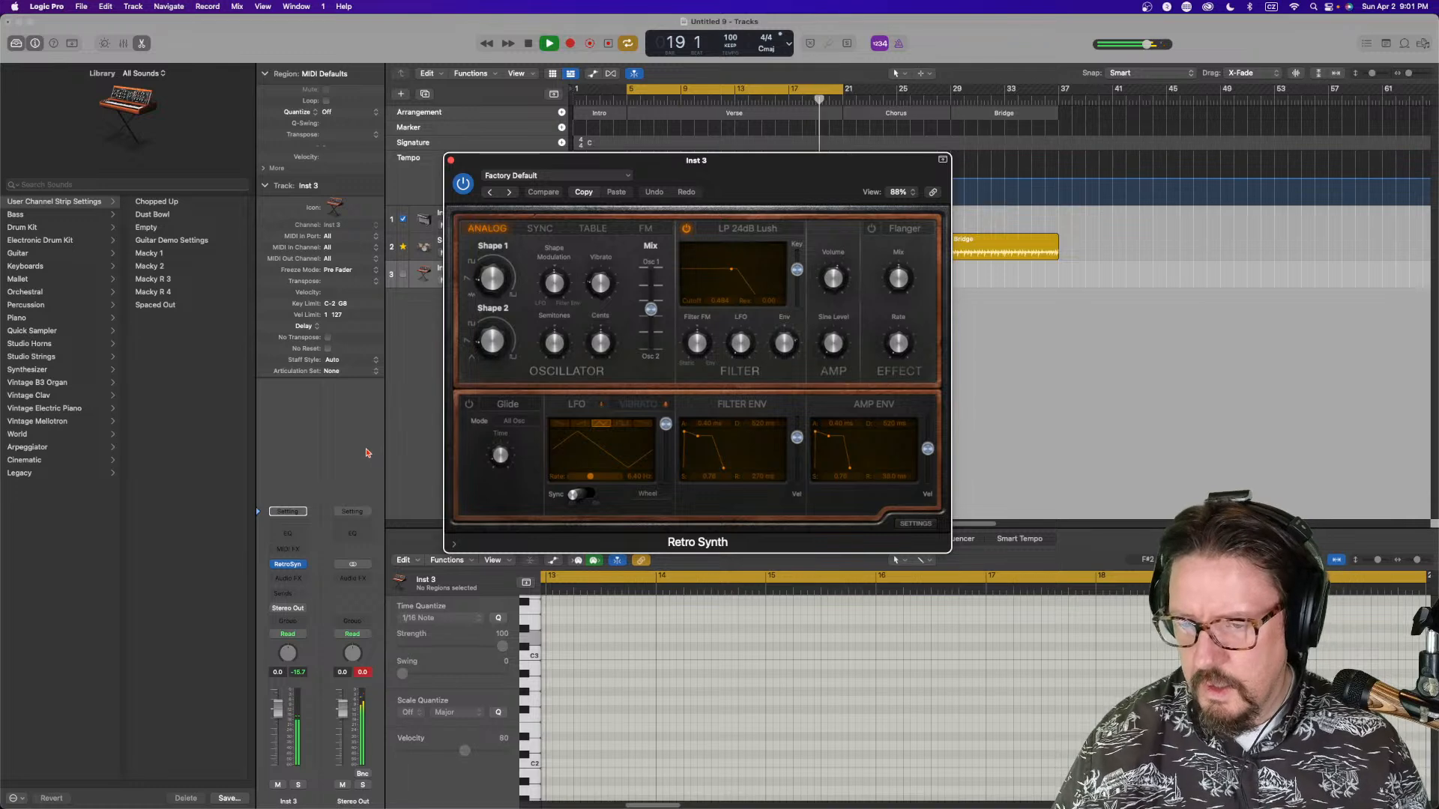
pyautogui.click(452, 162)
# Open the Inst 1 chord region in the Score editor in page view and enlarge the editor pane
pyautogui.doubleClick(668, 216)
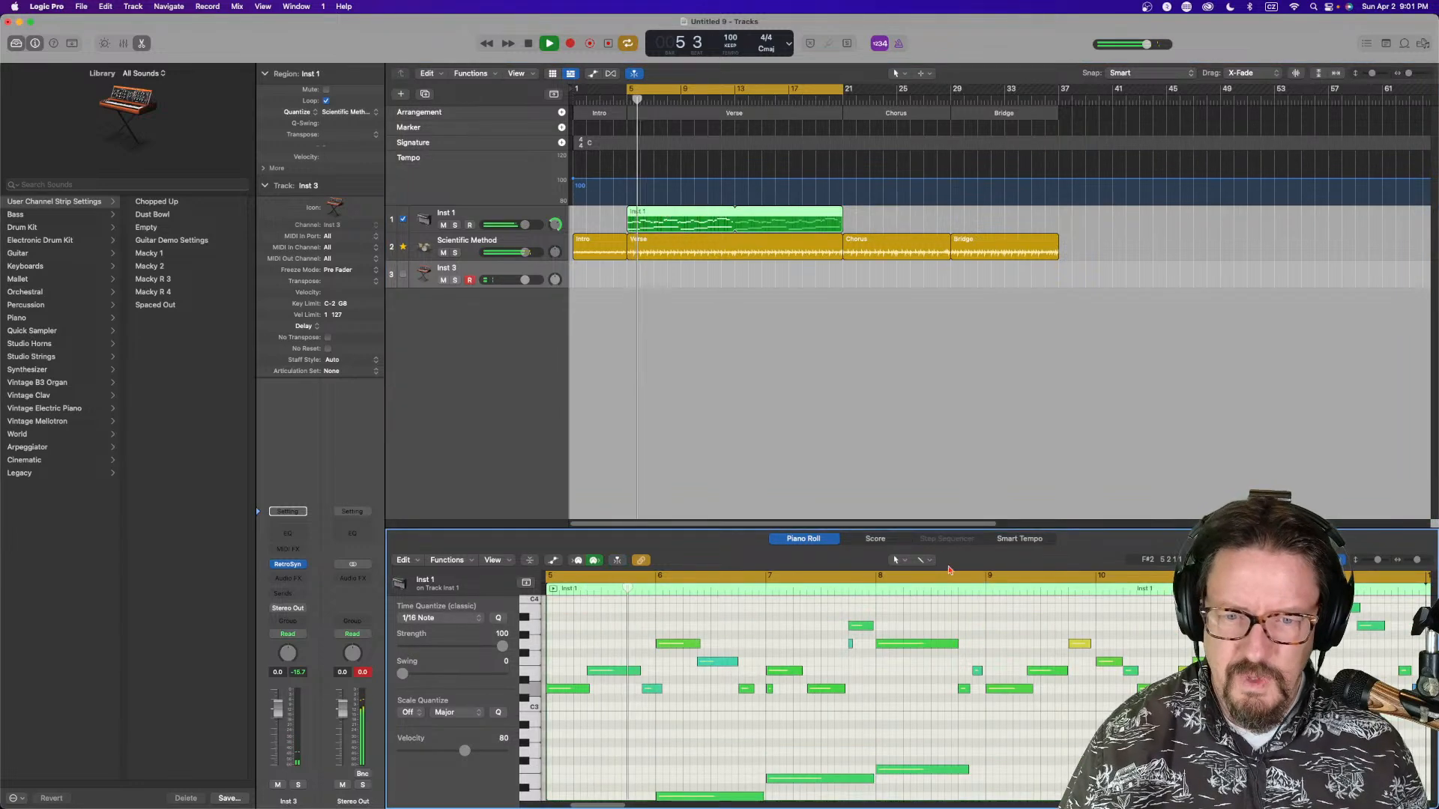
pyautogui.click(876, 539)
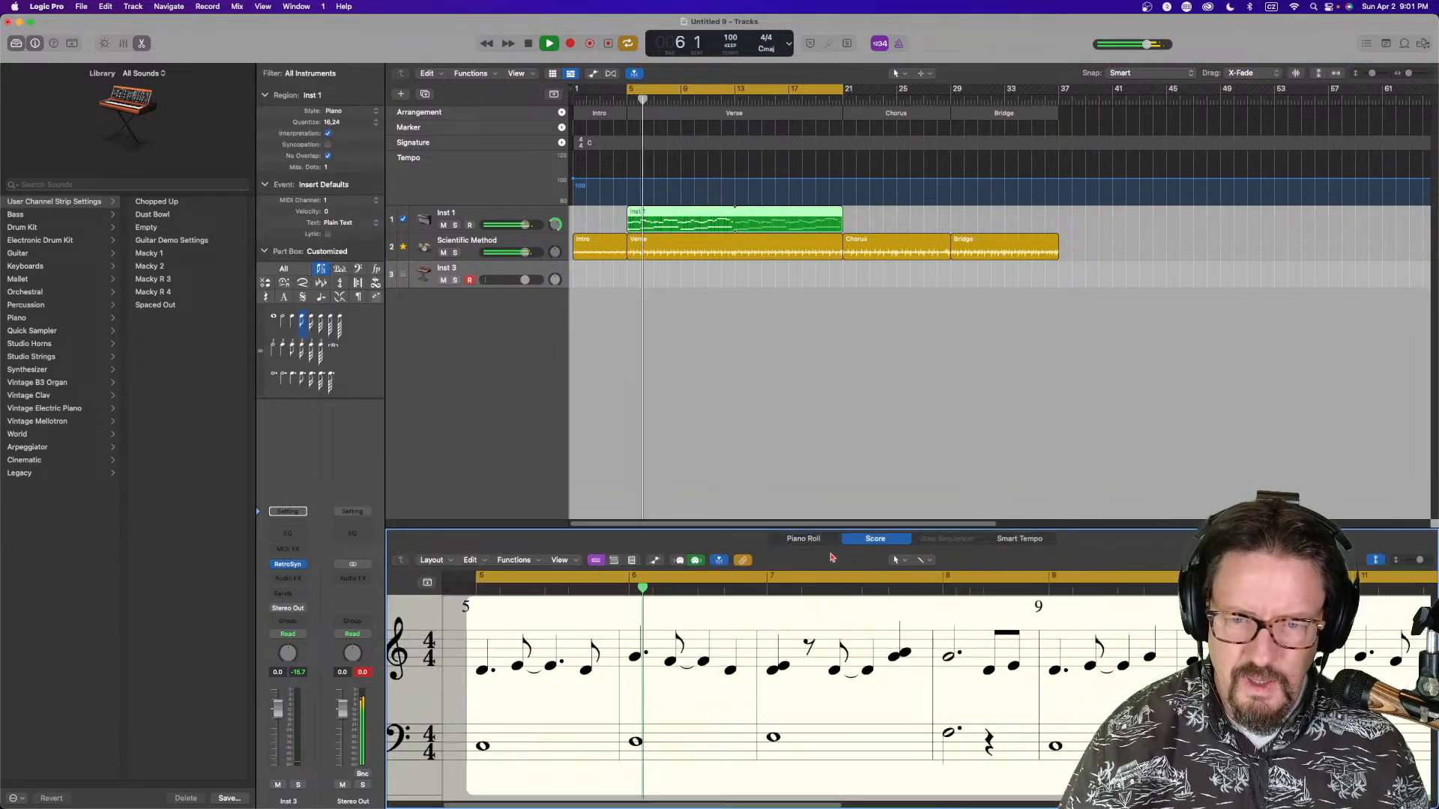
pyautogui.click(632, 562)
pyautogui.moveTo(1414, 563); pyautogui.dragTo(1410, 561)
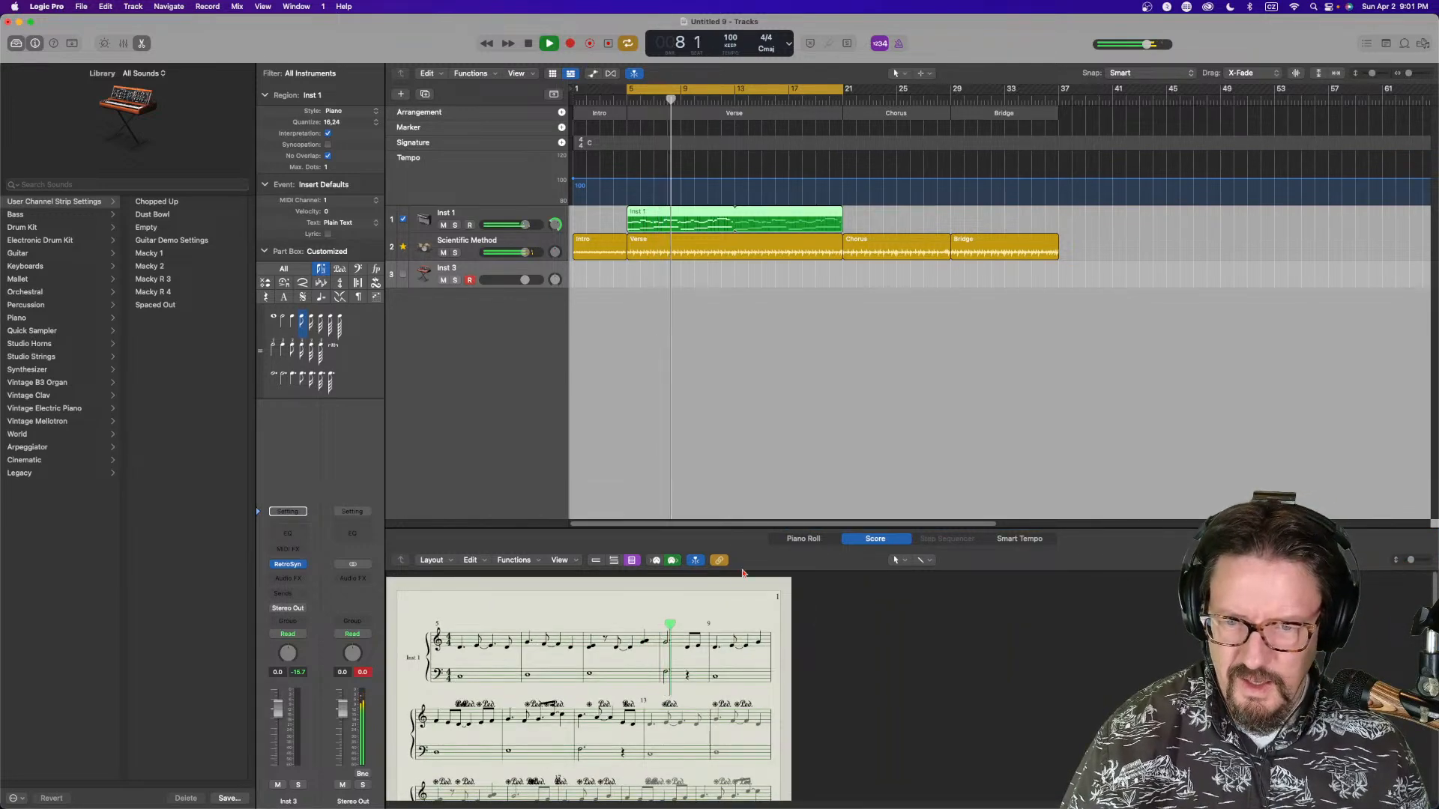
pyautogui.click(720, 561)
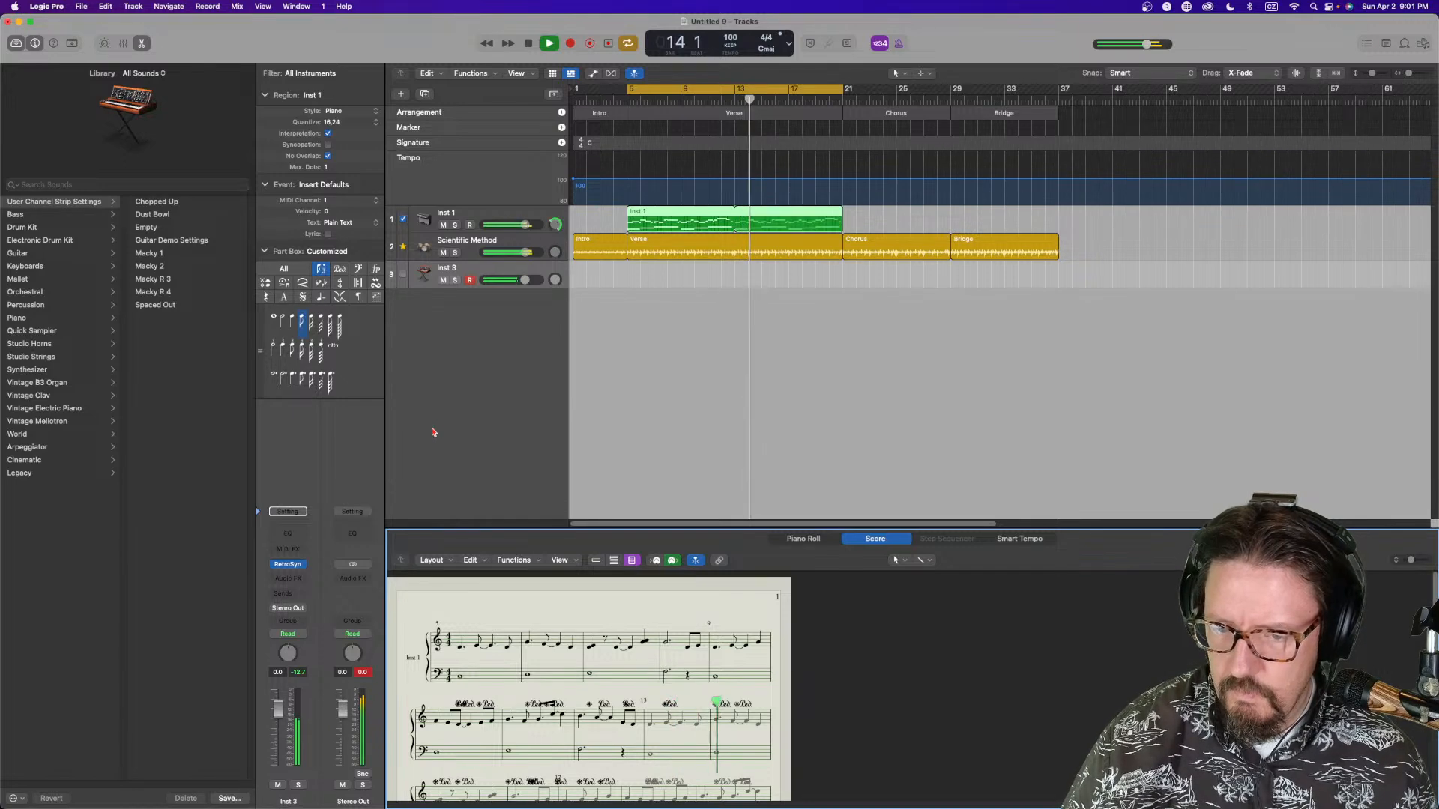
pyautogui.moveTo(596, 528); pyautogui.dragTo(600, 463)
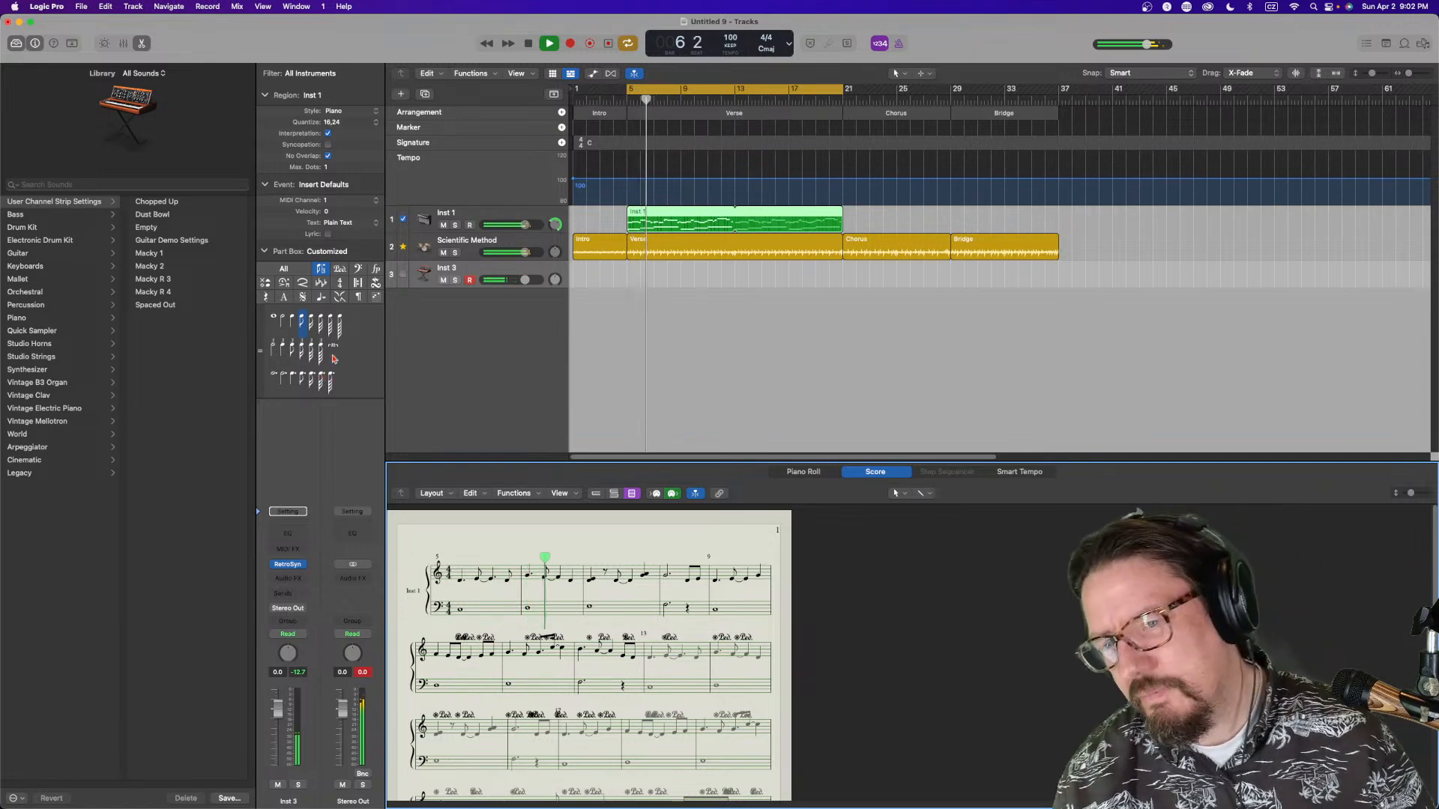
# Open the Chord Trigger plug-in on Inst 1 to review its trigger keys, select the Inst 3 track, and close the plug-in
pyautogui.click(480, 219)
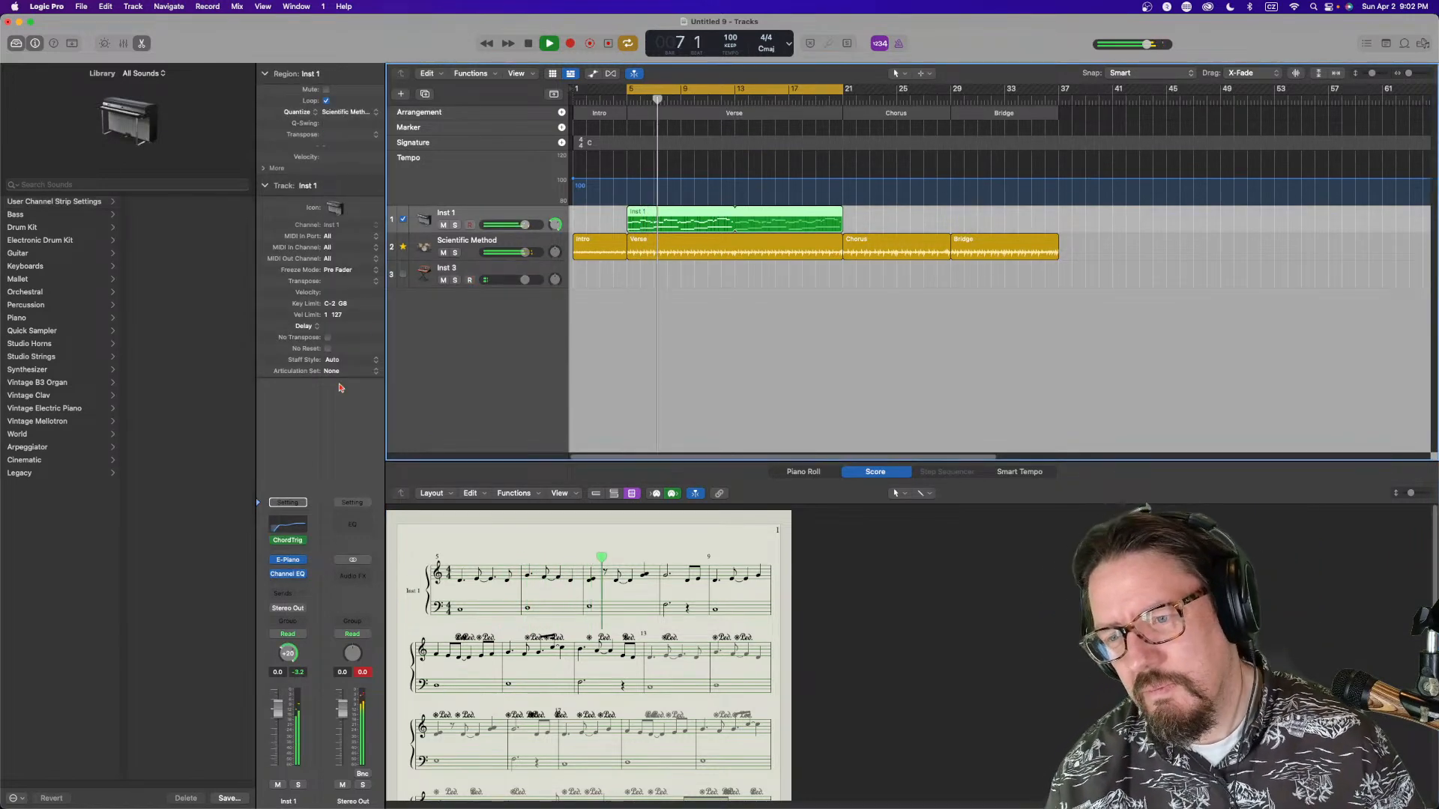
pyautogui.click(289, 540)
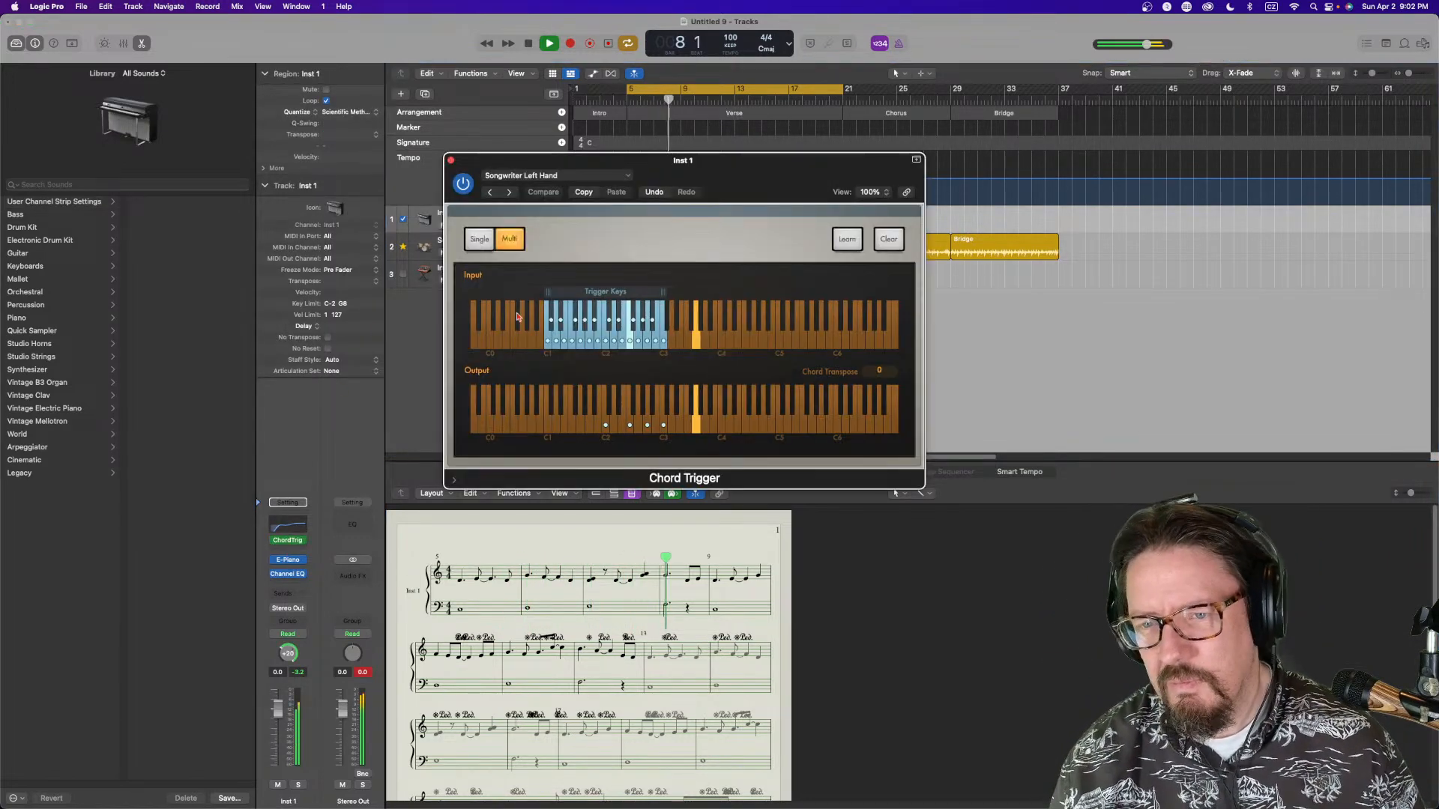
pyautogui.moveTo(575, 183); pyautogui.dragTo(851, 120)
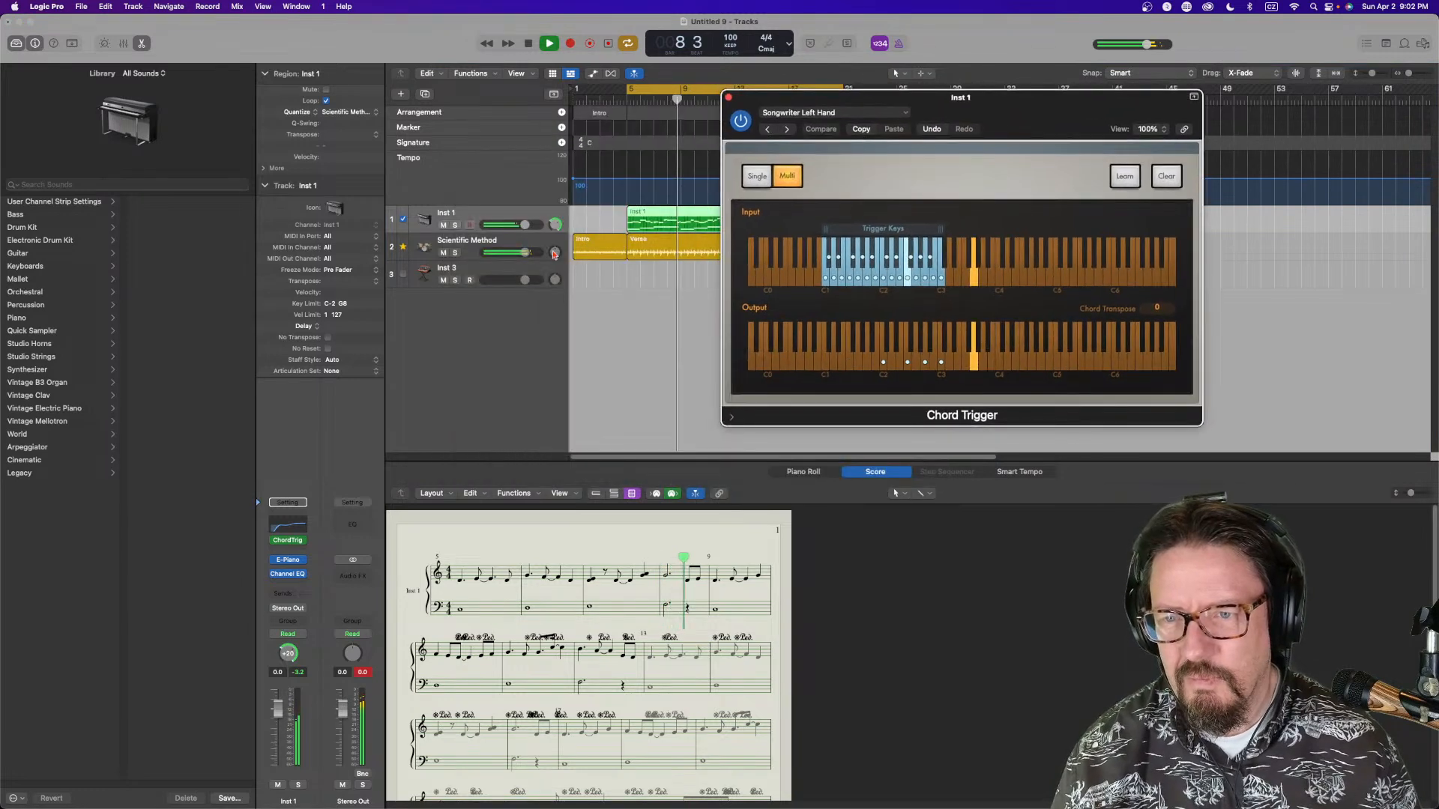
pyautogui.click(460, 271)
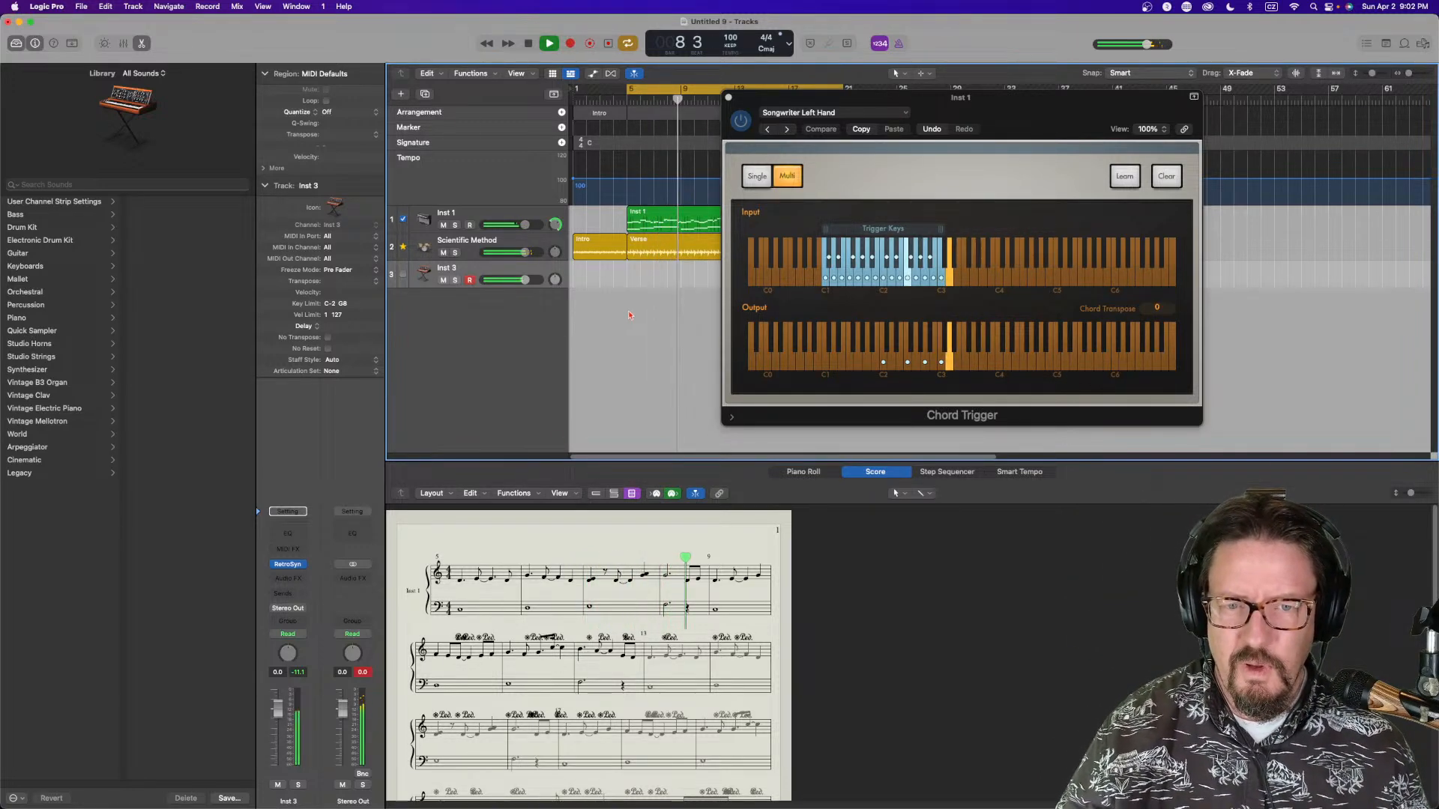
pyautogui.press('space')
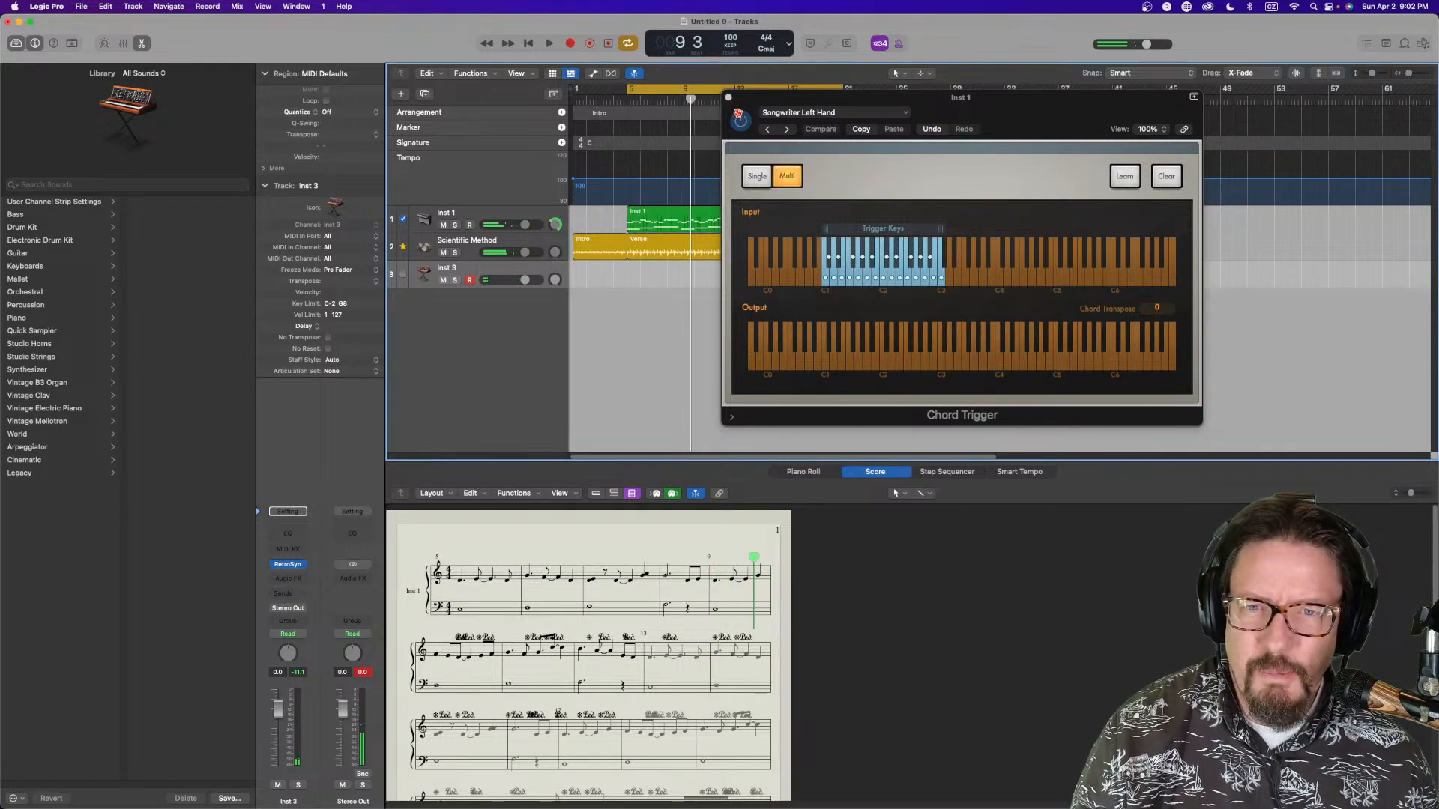
pyautogui.click(728, 97)
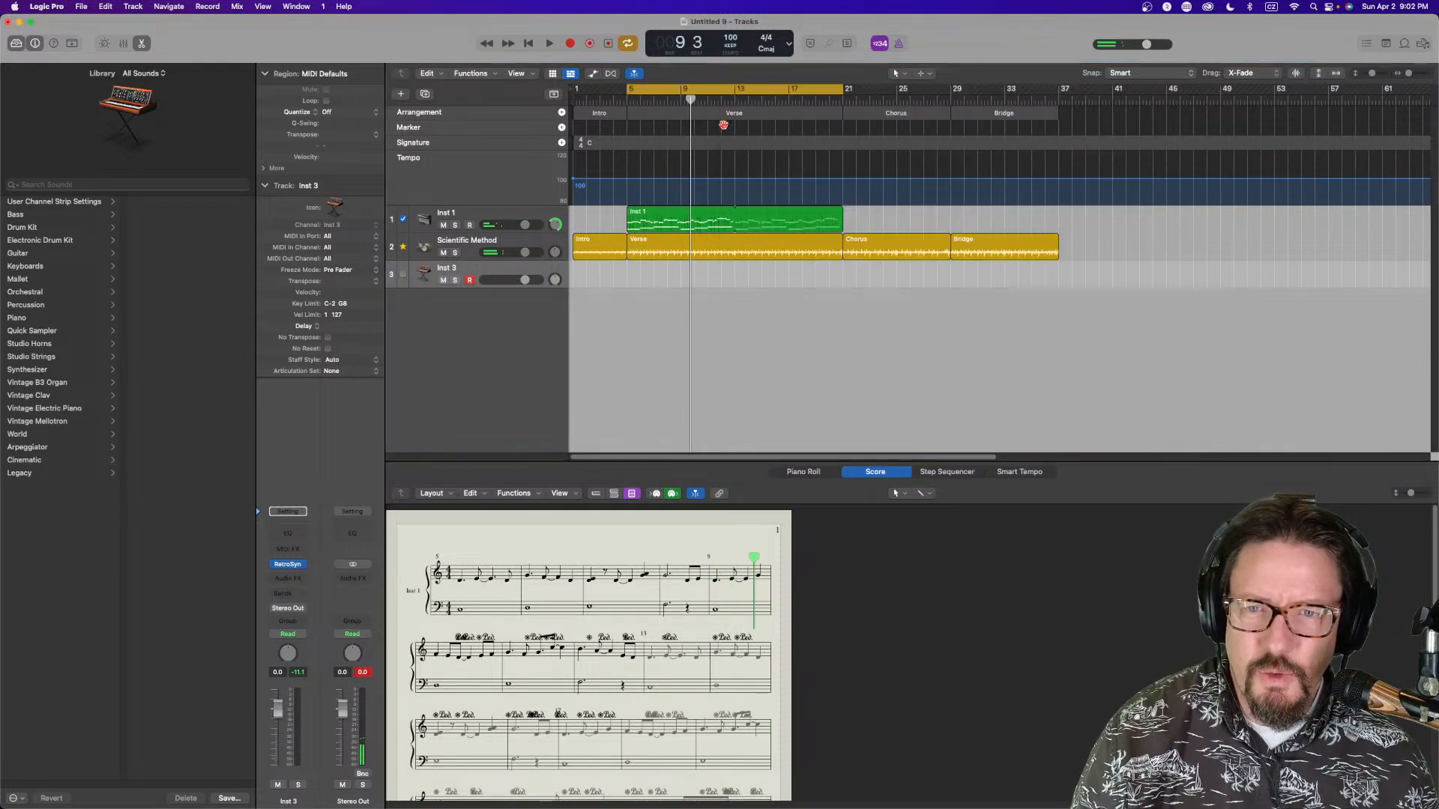
# Delete the existing chord region on the Inst 1 track
pyautogui.click(661, 214)
pyautogui.press('Delete')
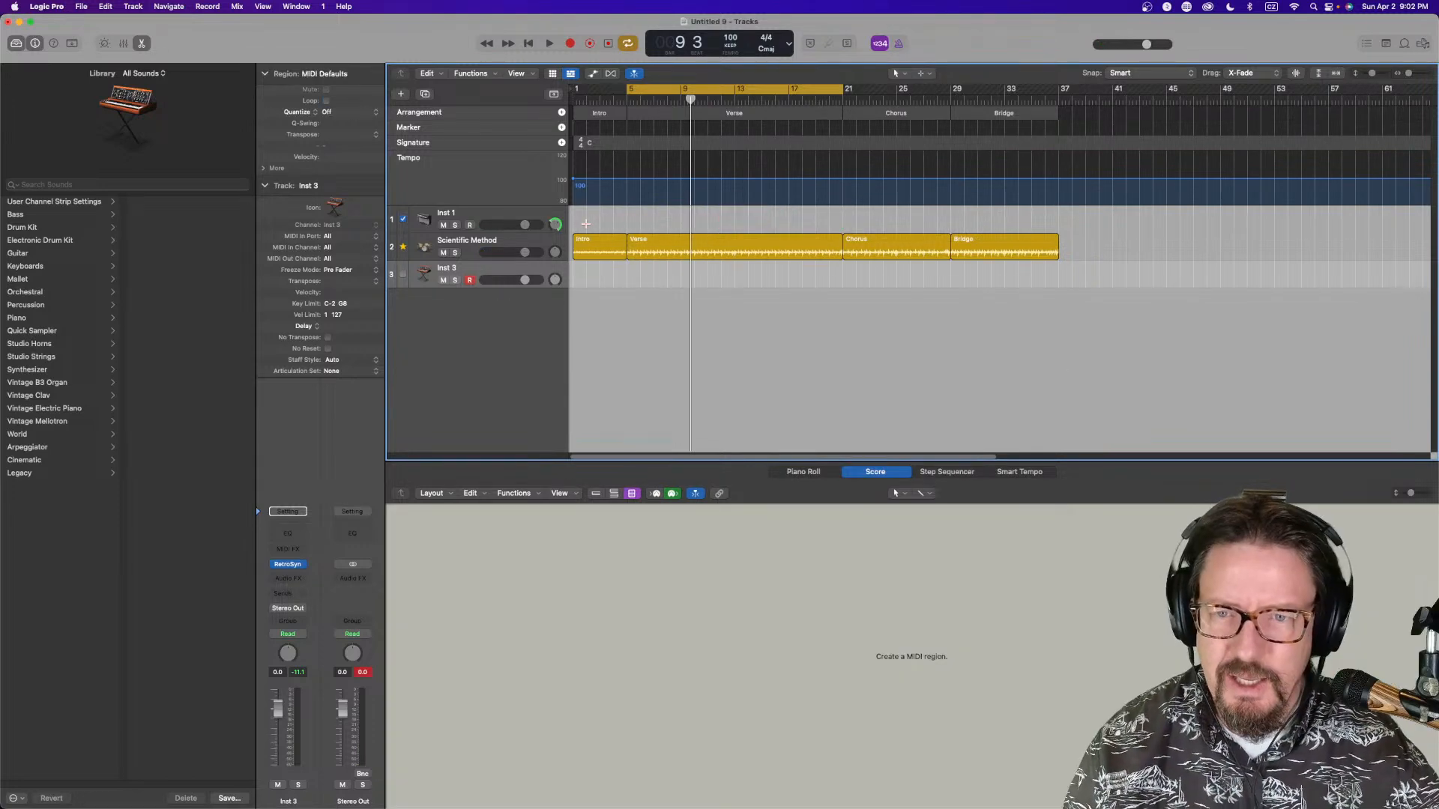
# Set Chord Trigger to record its MIDI output to the track, then record a new chord take on Inst 1 up to bar 21
pyautogui.click(496, 216)
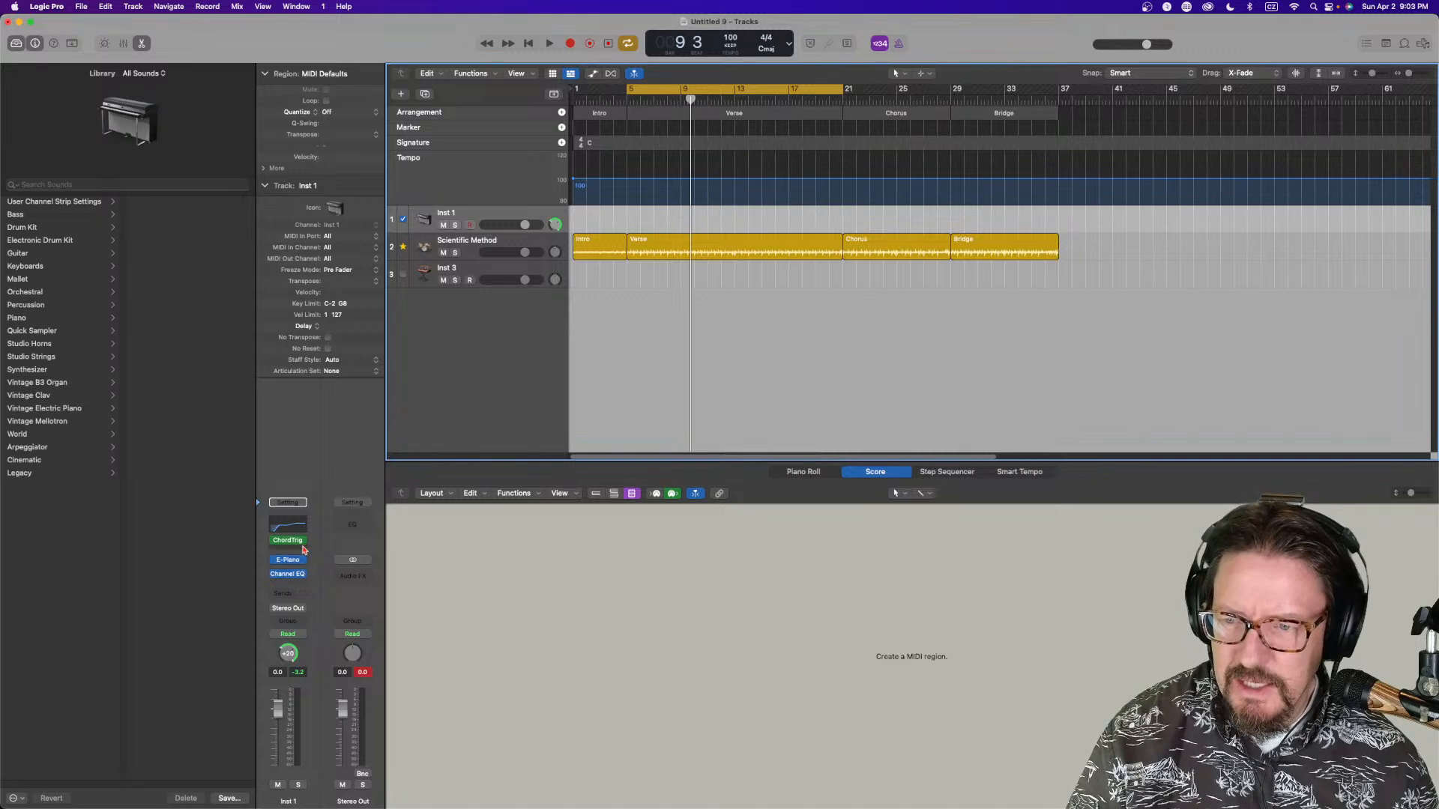
pyautogui.click(304, 541)
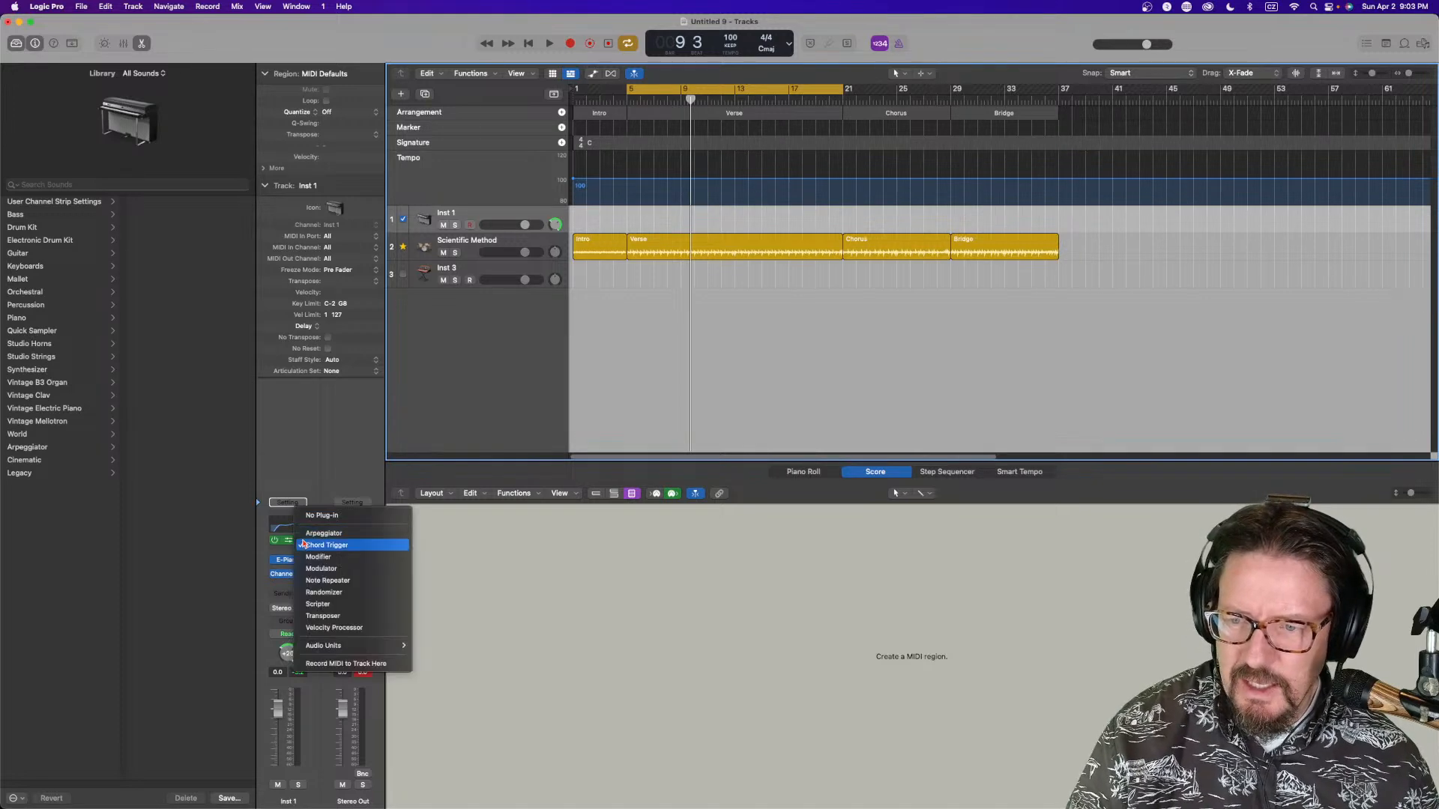
pyautogui.click(332, 664)
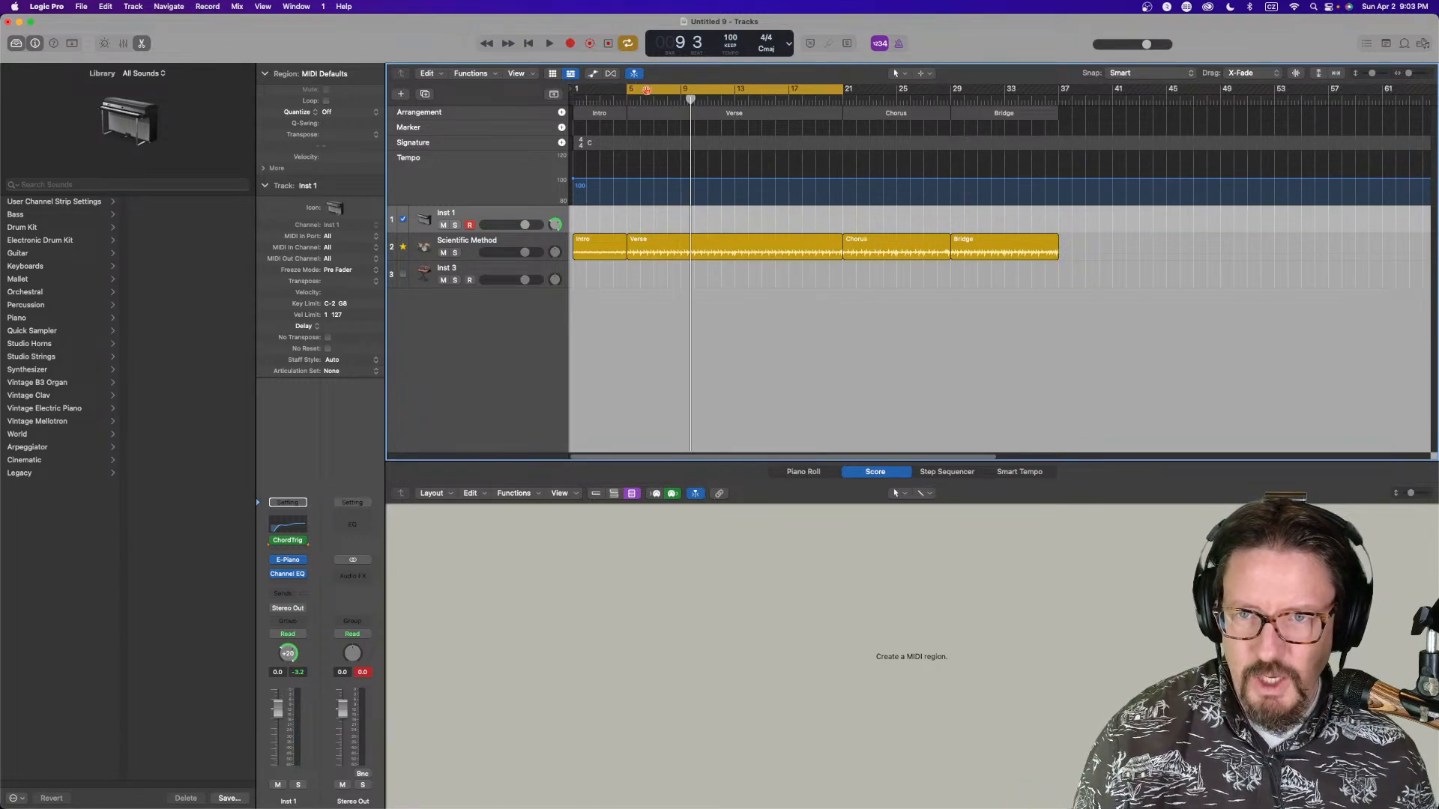
pyautogui.press('r')
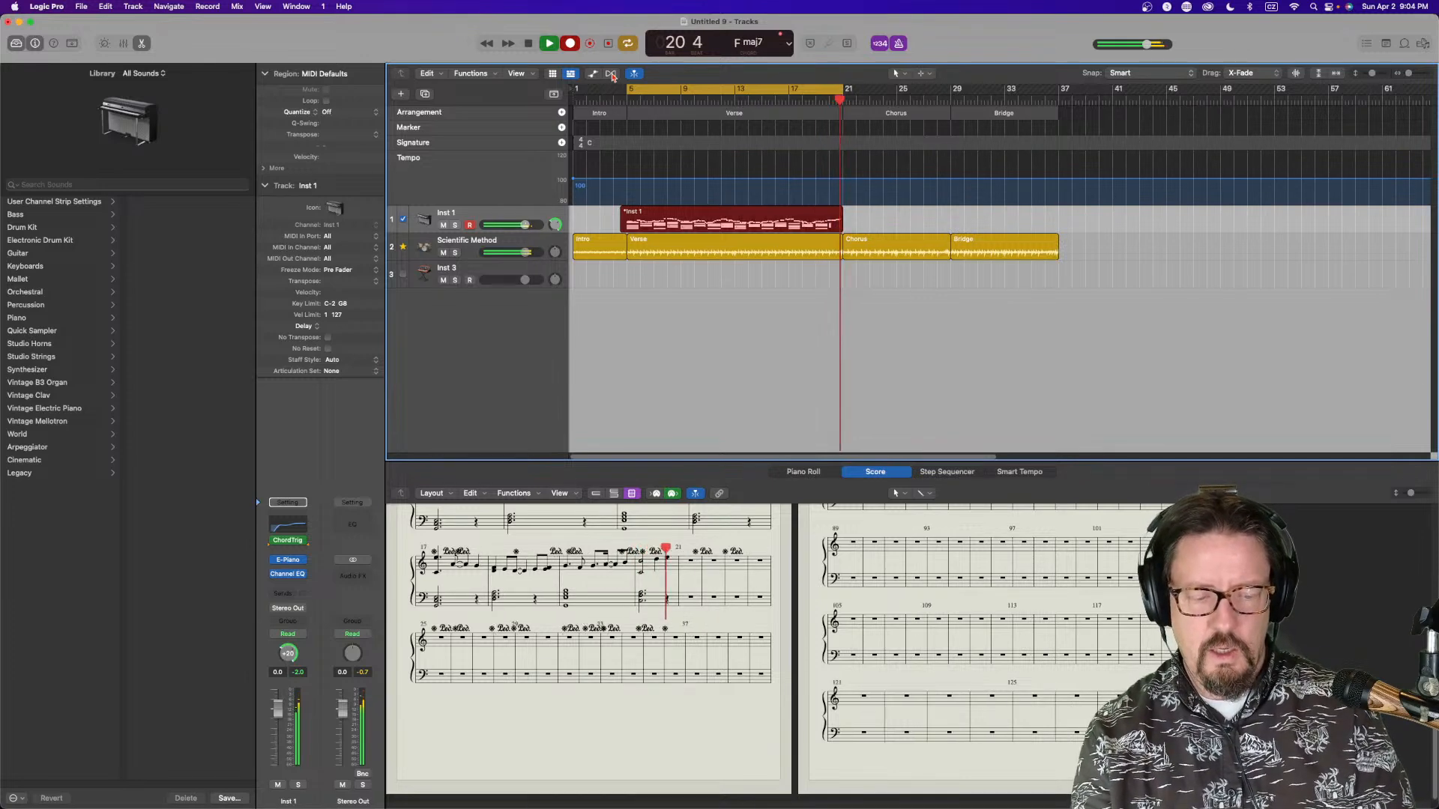
pyautogui.press('space')
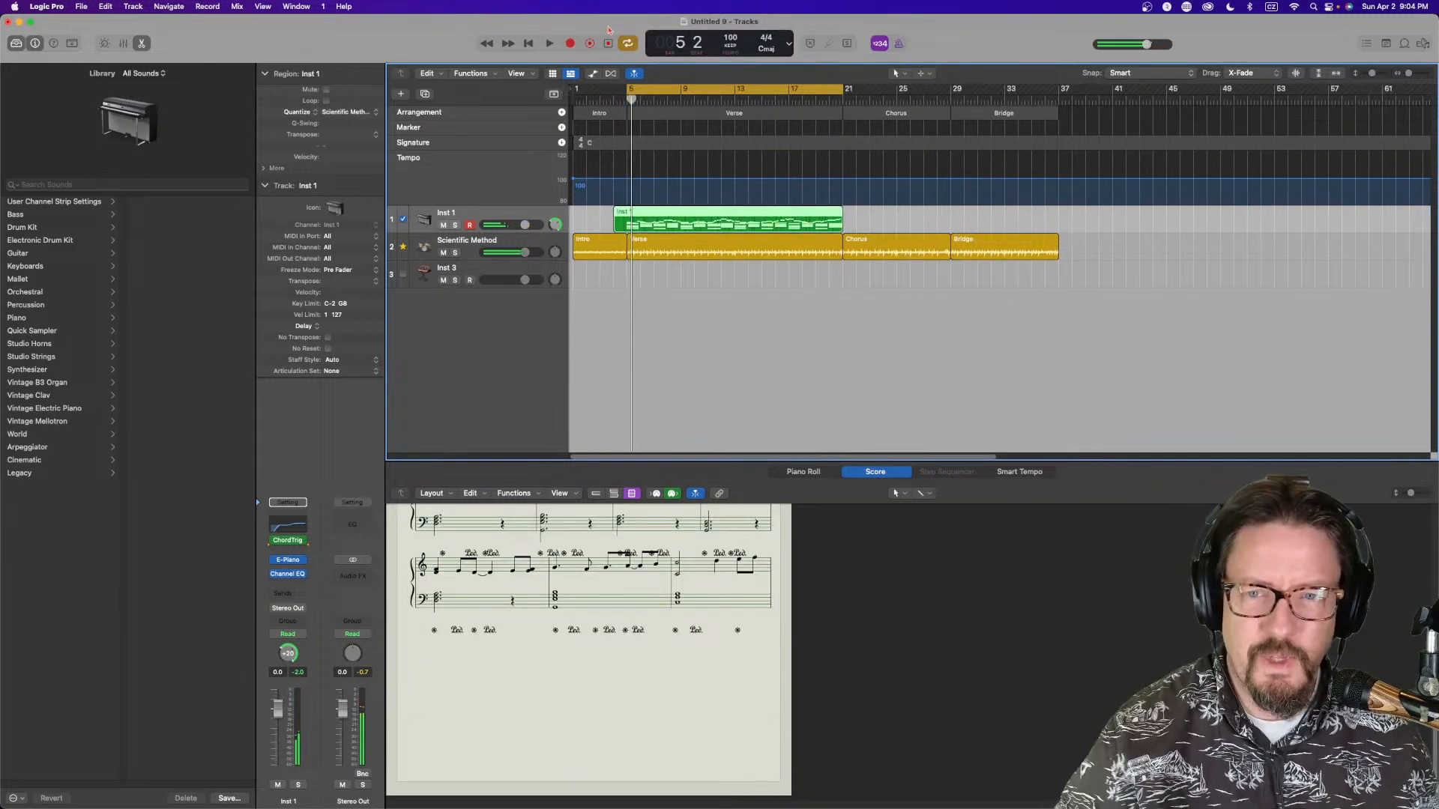
# Split the new chord region at bar 5 with the Scissors tool and remove the piece before bar 5
pyautogui.rightClick(658, 171)
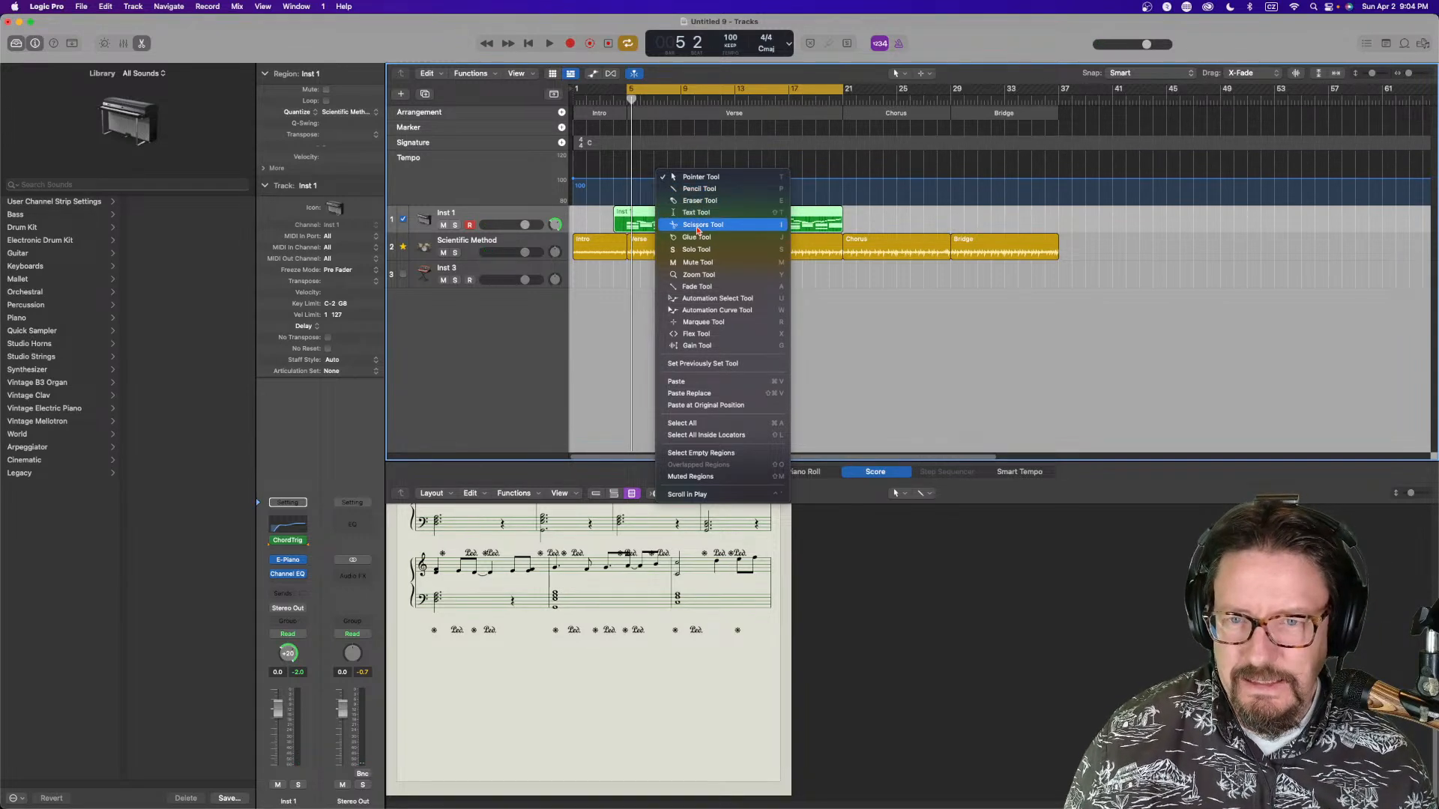
pyautogui.click(697, 213)
pyautogui.click(627, 217)
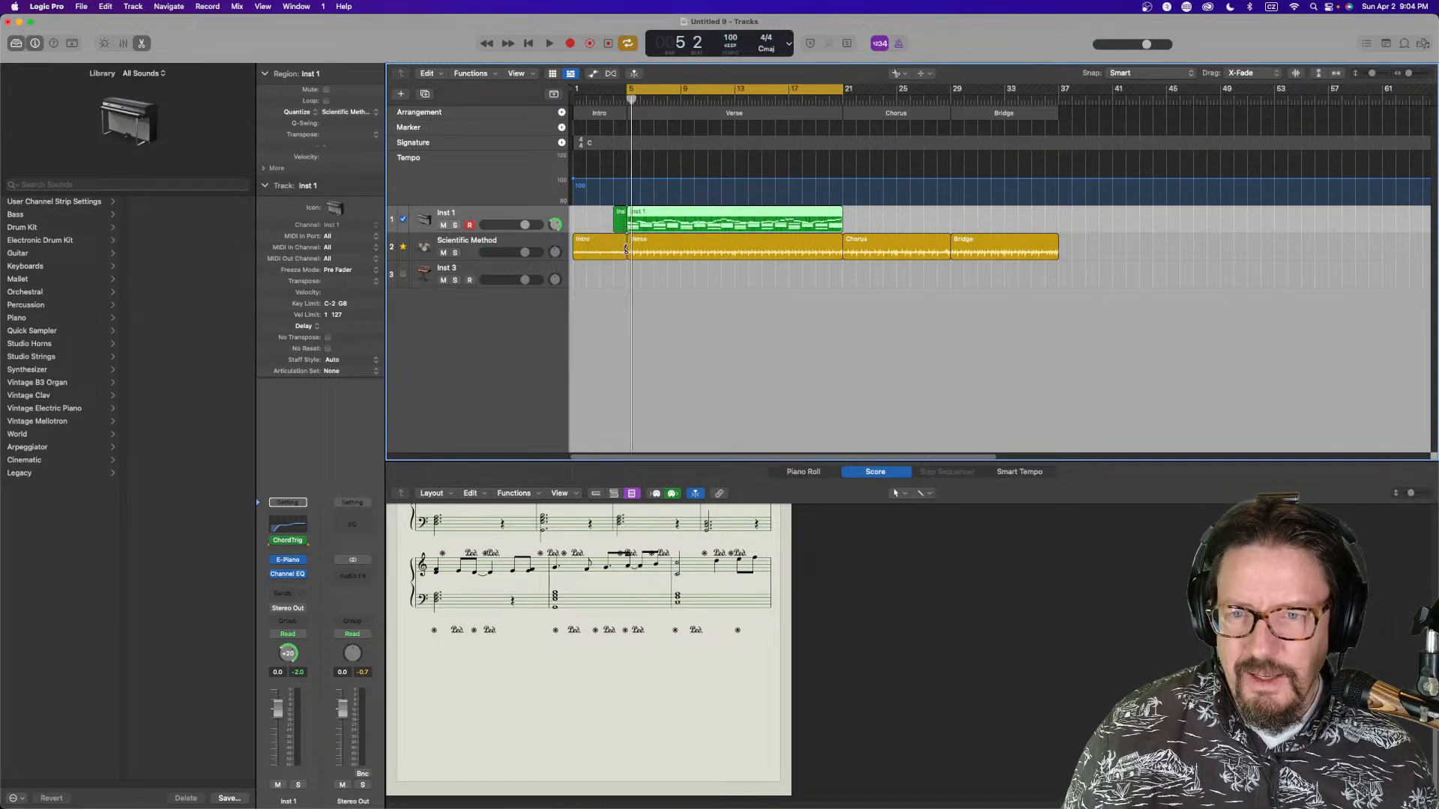
pyautogui.press('t')
pyautogui.press('t')
pyautogui.click(619, 217)
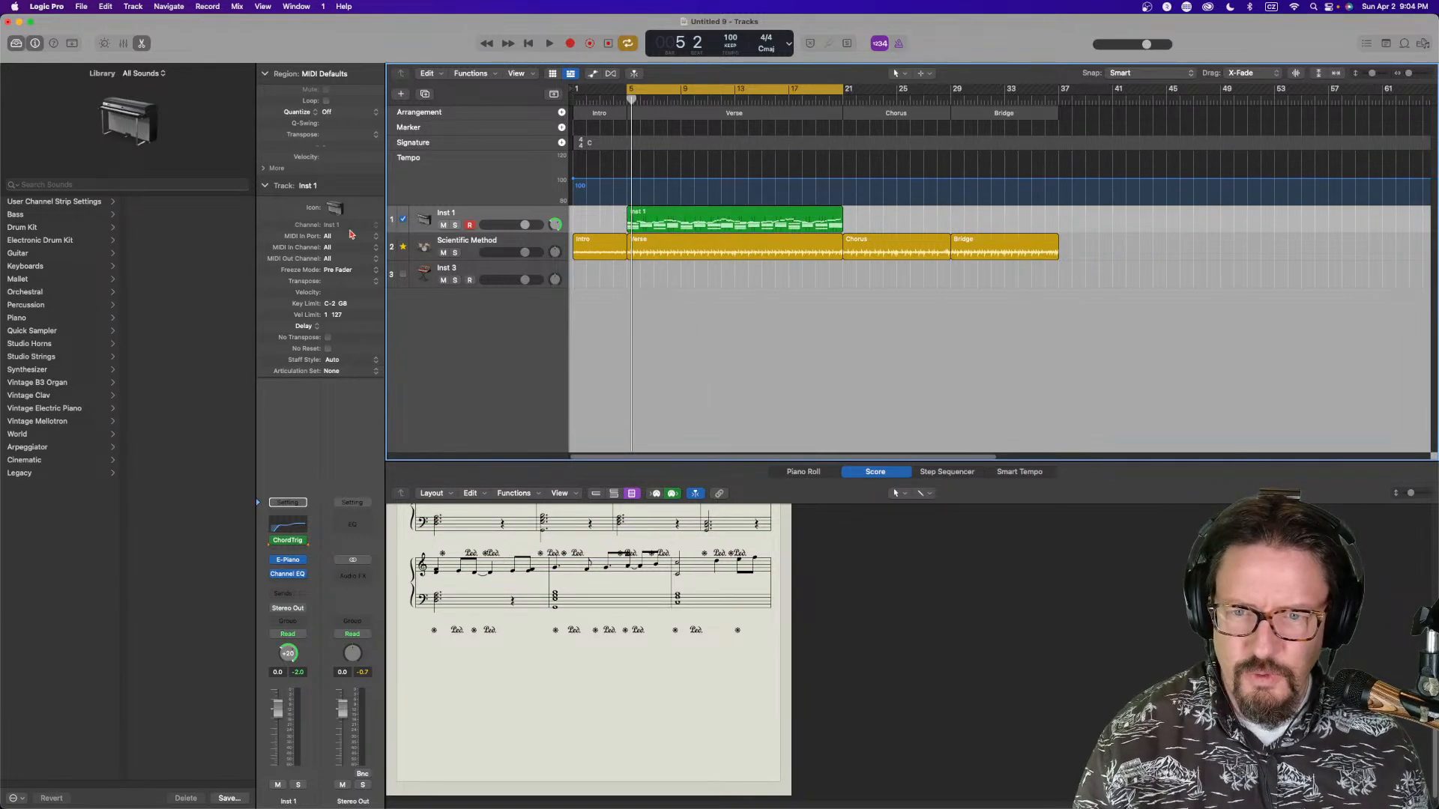
# Select the Inst 3 track and play the song back
pyautogui.click(405, 273)
pyautogui.press('space')
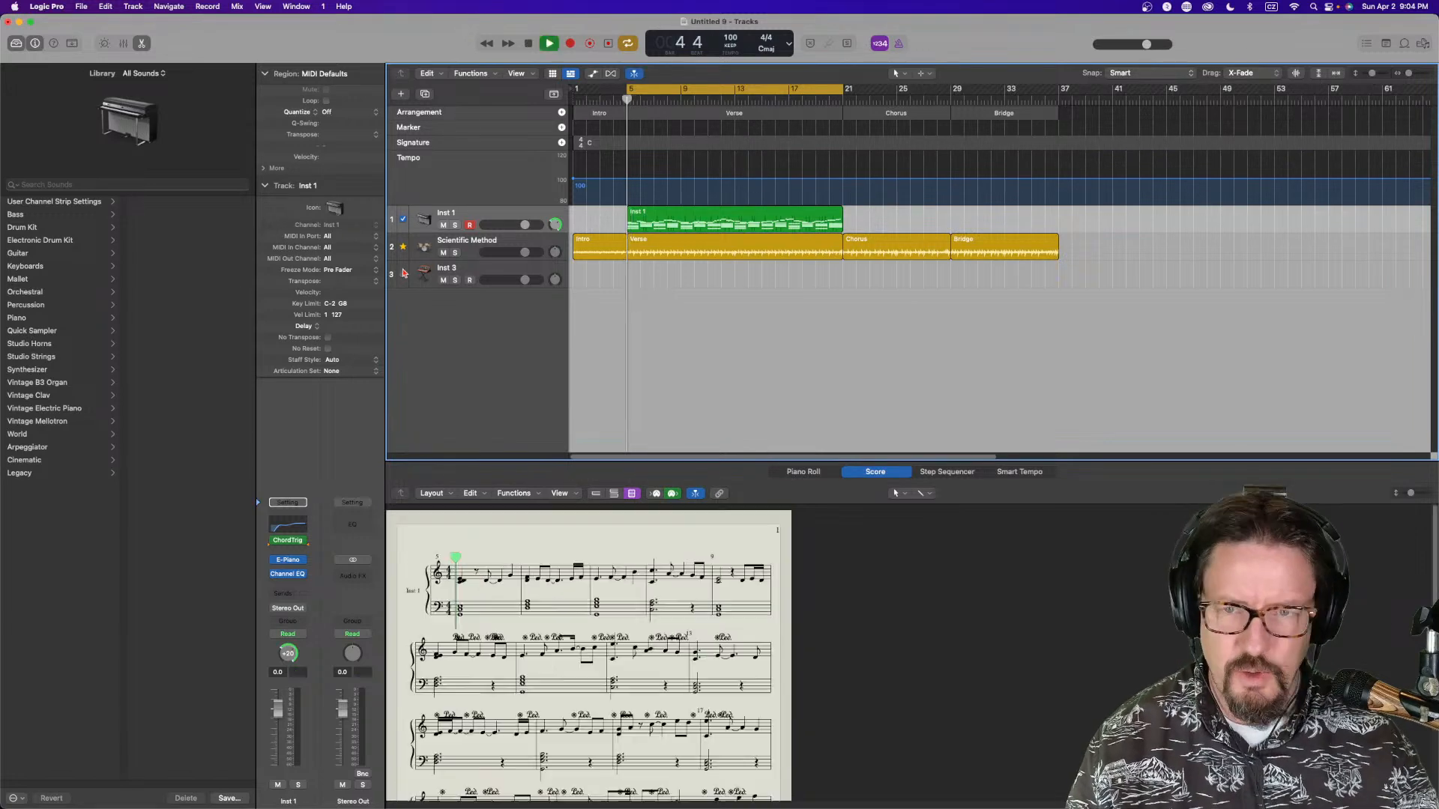
pyautogui.click(491, 272)
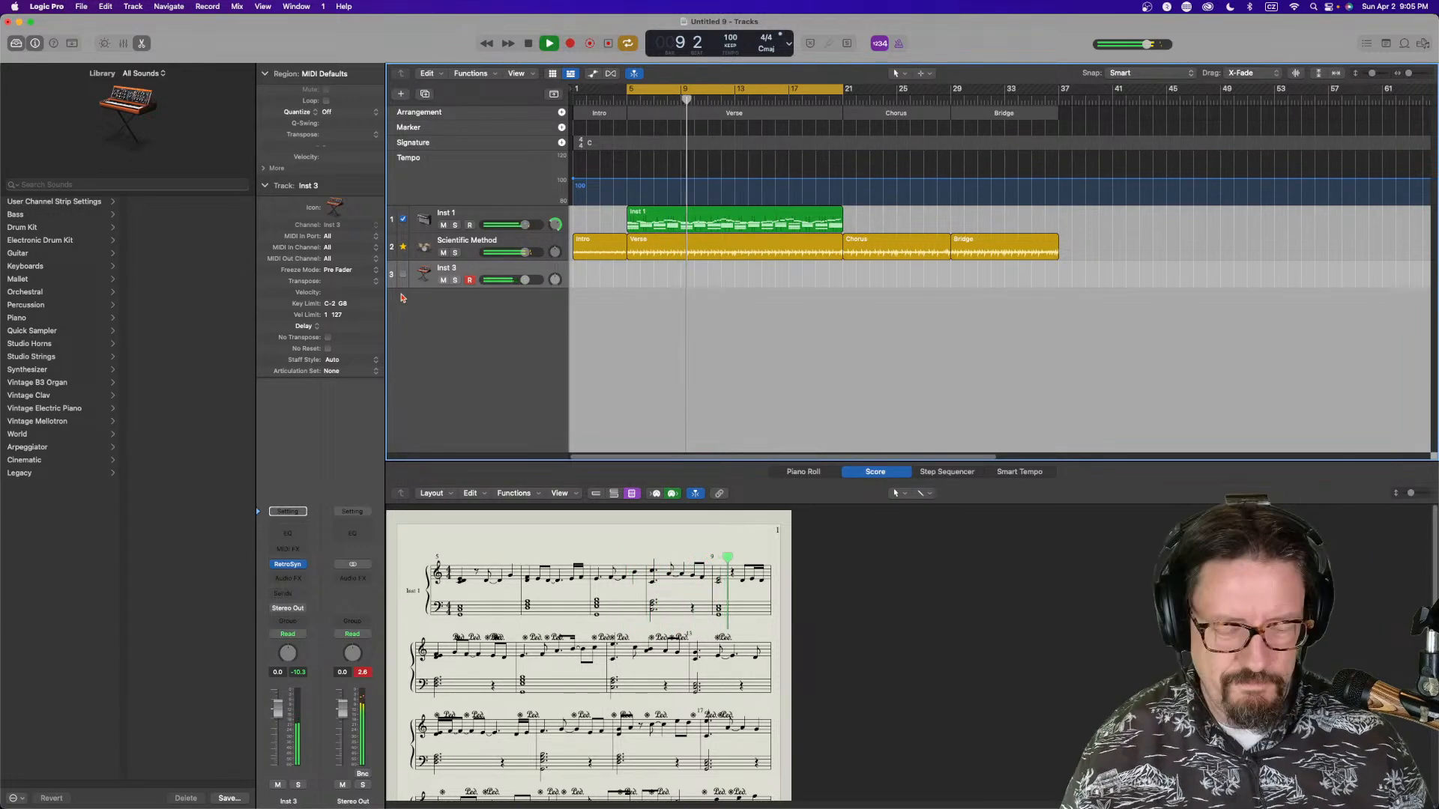
pyautogui.press('space')
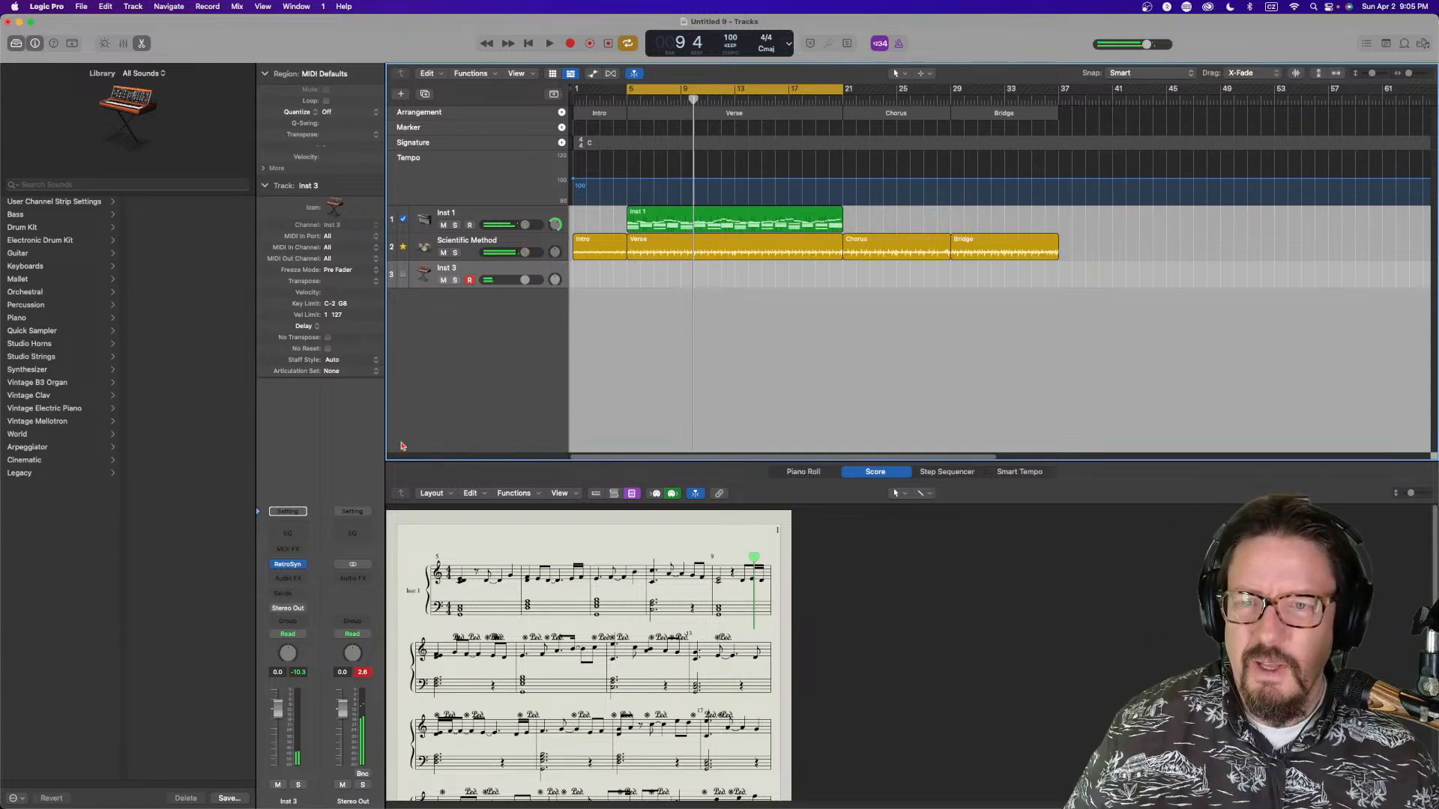
# Open Inst 3's Retro Synth window, close it, and record a synth part on Inst 3 from bar 5 to bar 21
pyautogui.click(288, 565)
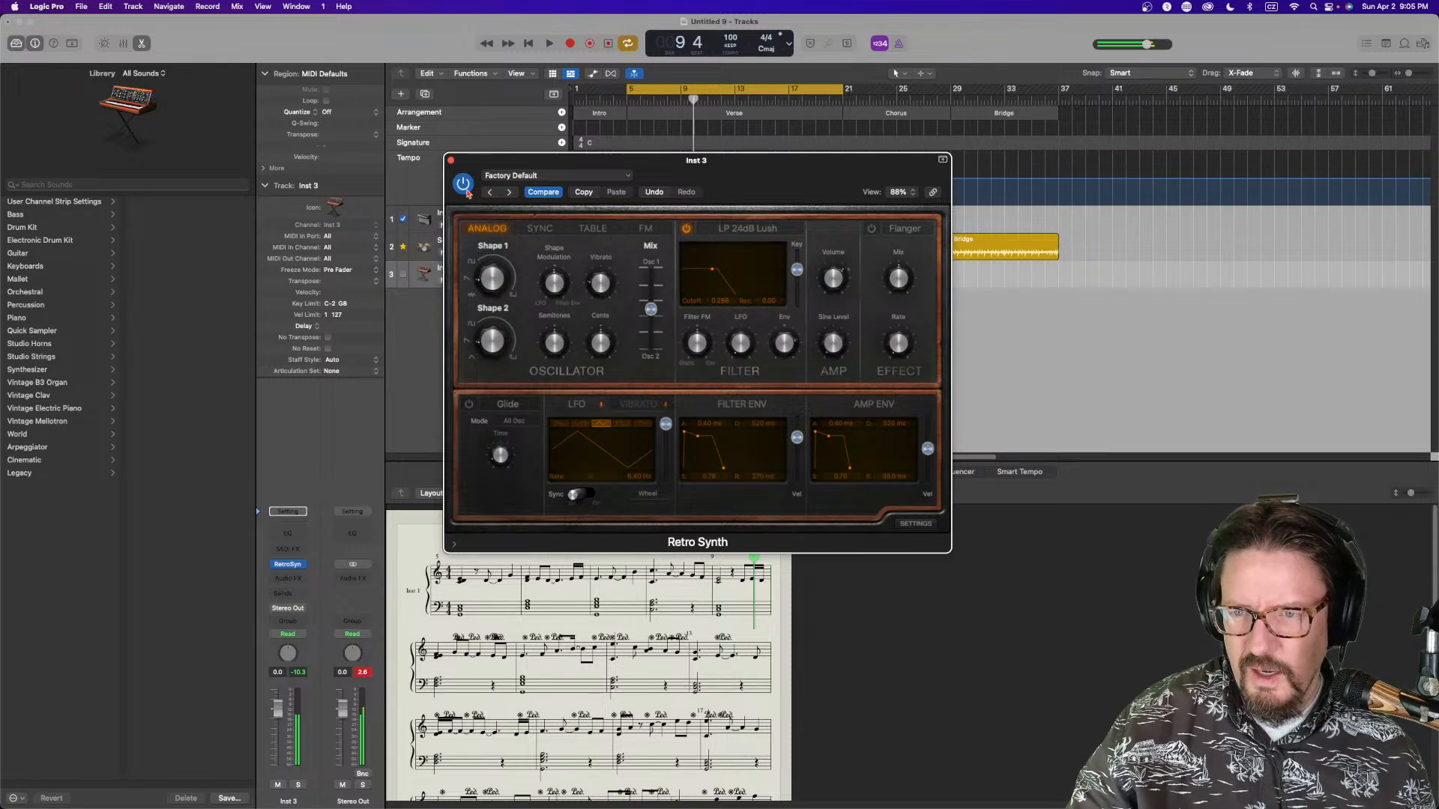
pyautogui.click(451, 160)
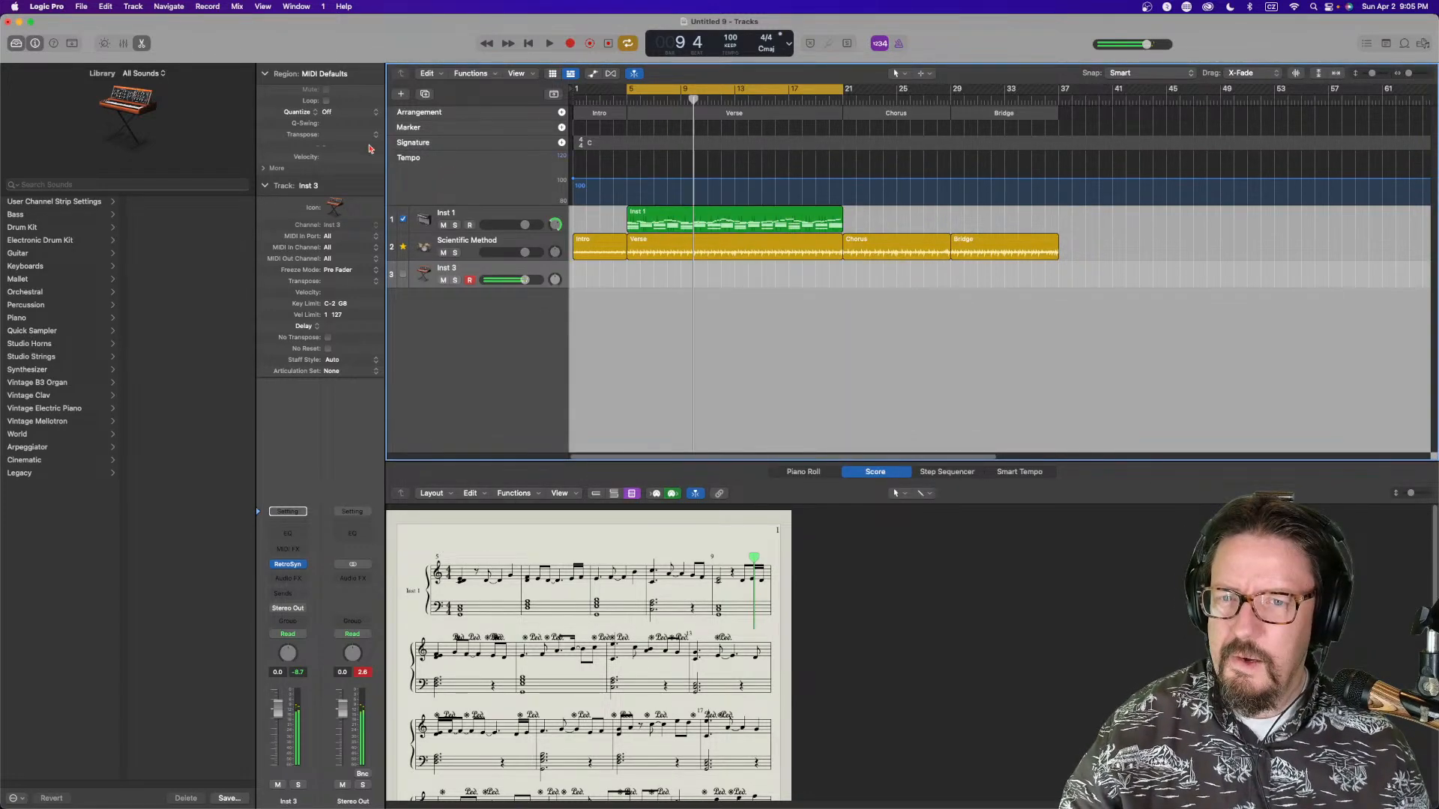
pyautogui.press('r')
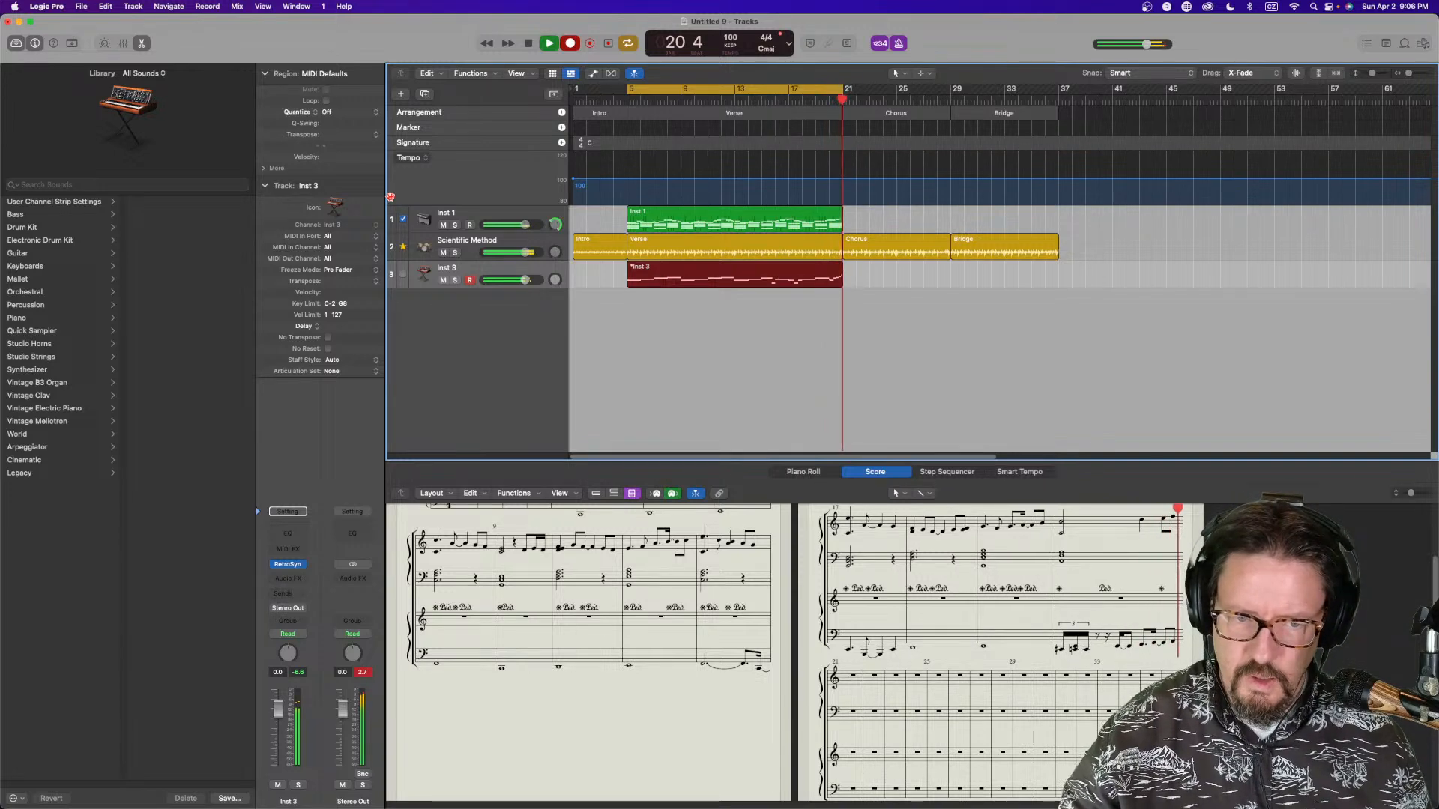
pyautogui.press('space')
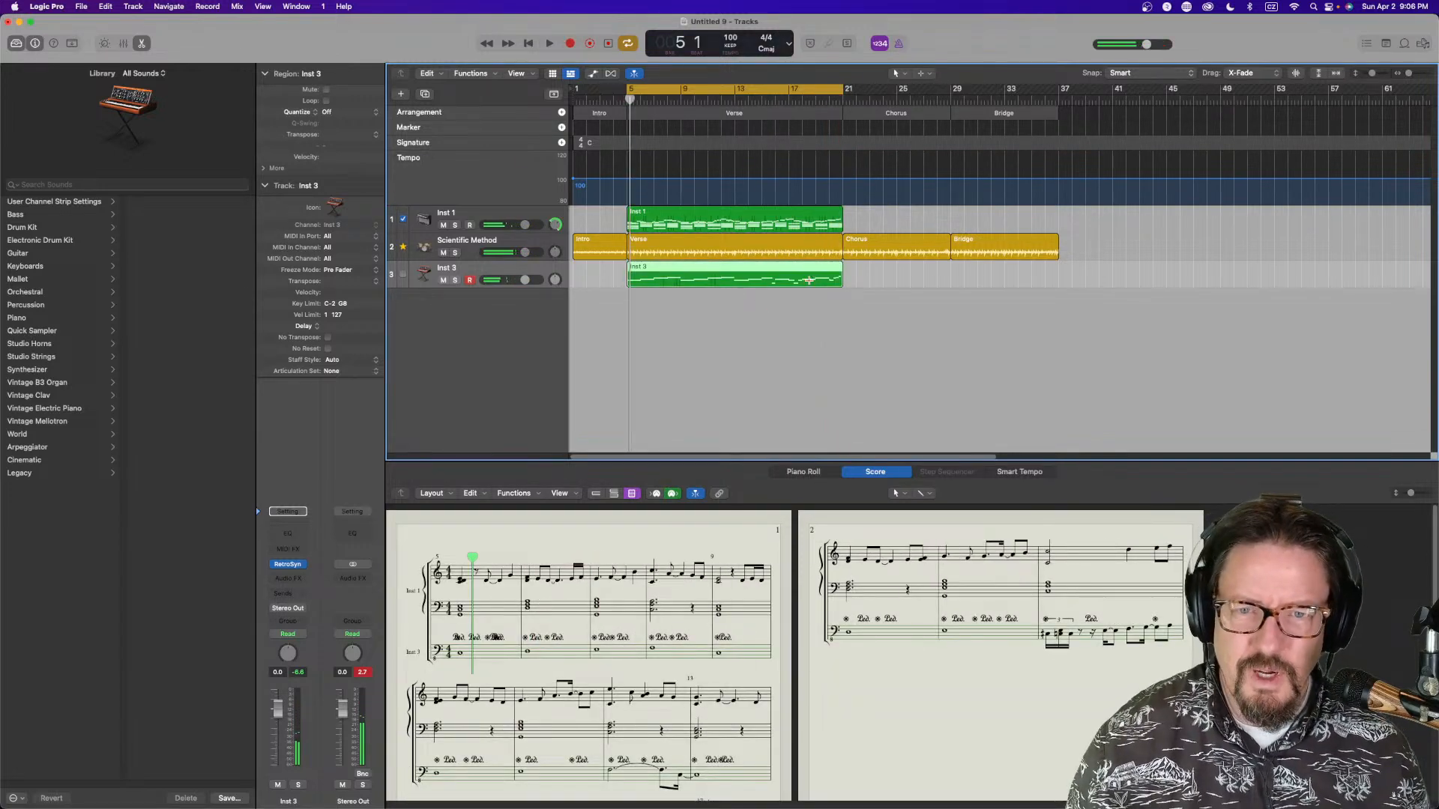
# In the Piano Roll, delete the final run of notes in the Inst 3 region and move an F1 note toward bar 20
pyautogui.click(817, 473)
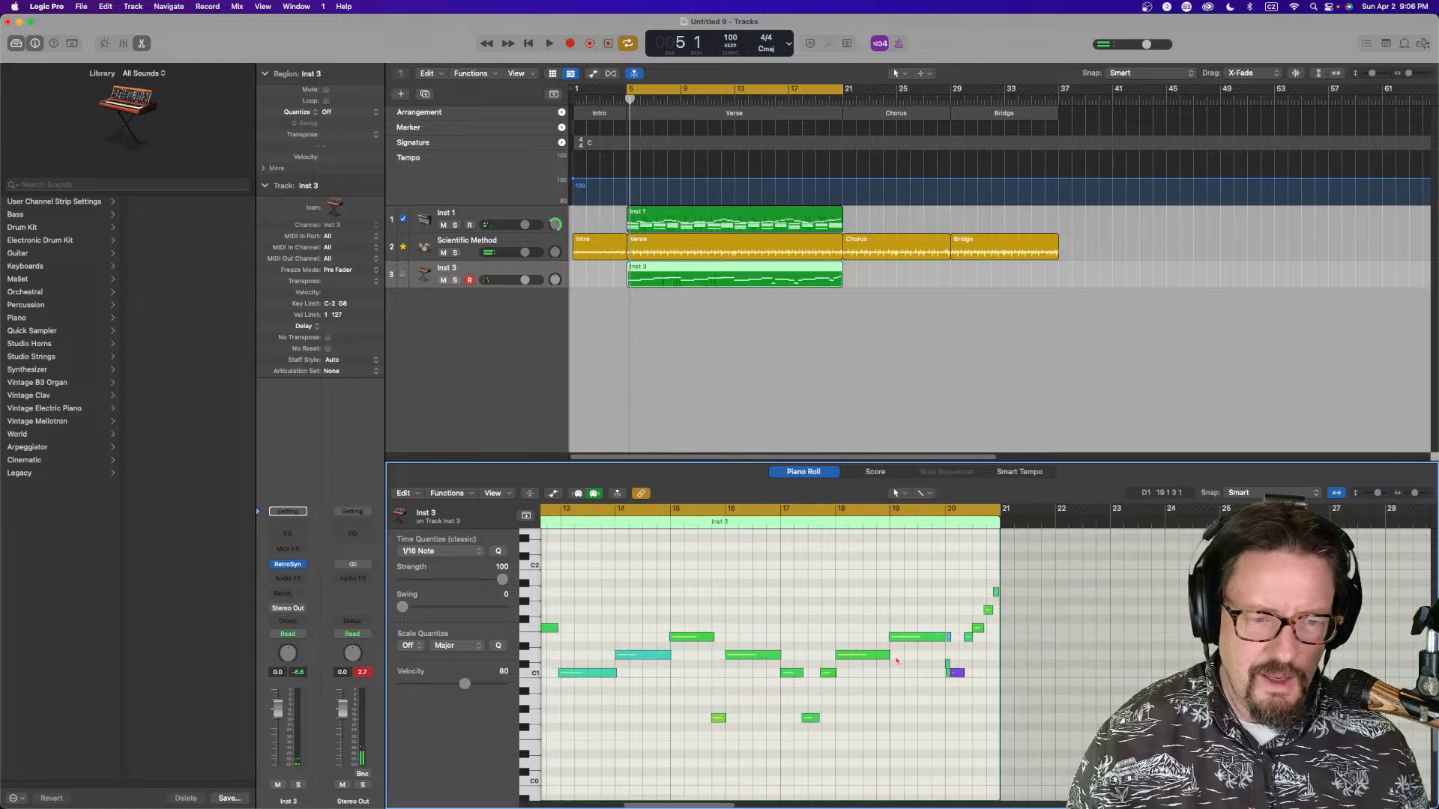
pyautogui.moveTo(950, 562); pyautogui.dragTo(996, 690)
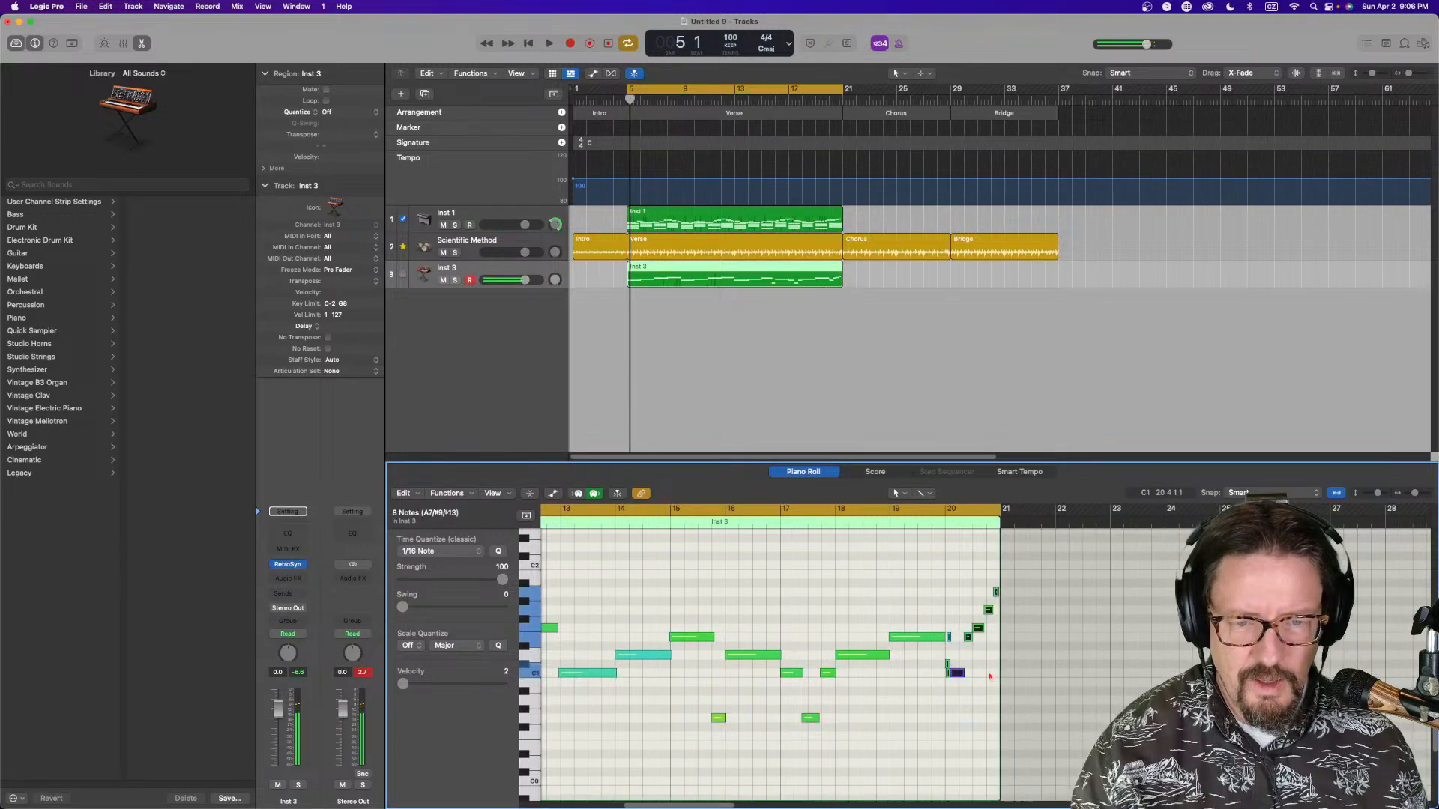
pyautogui.press('Delete')
pyautogui.click(910, 639)
pyautogui.moveTo(910, 639); pyautogui.dragTo(958, 631)
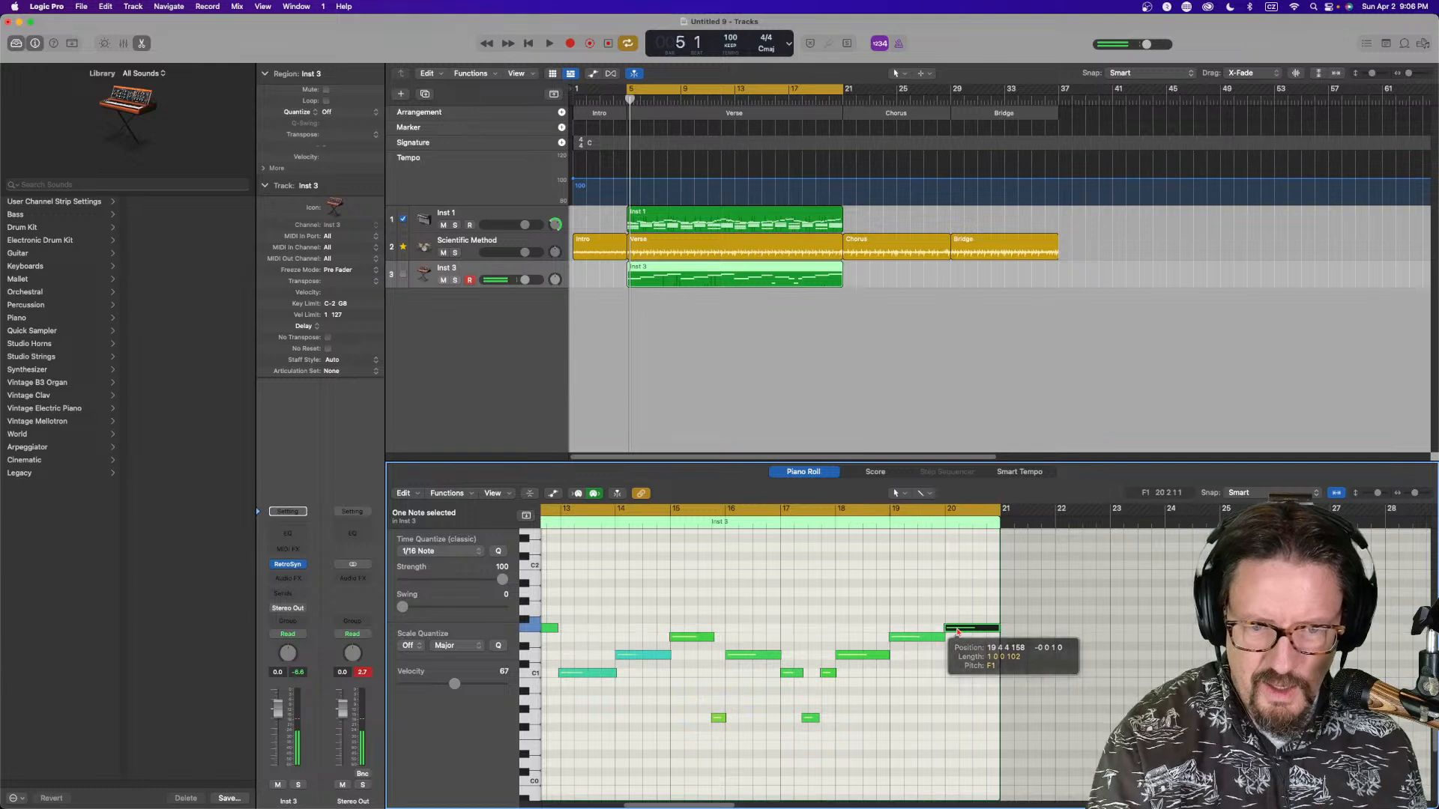
# Open the Inst 1 region in the Piano Roll, select a note and play the song back
pyautogui.click(768, 219)
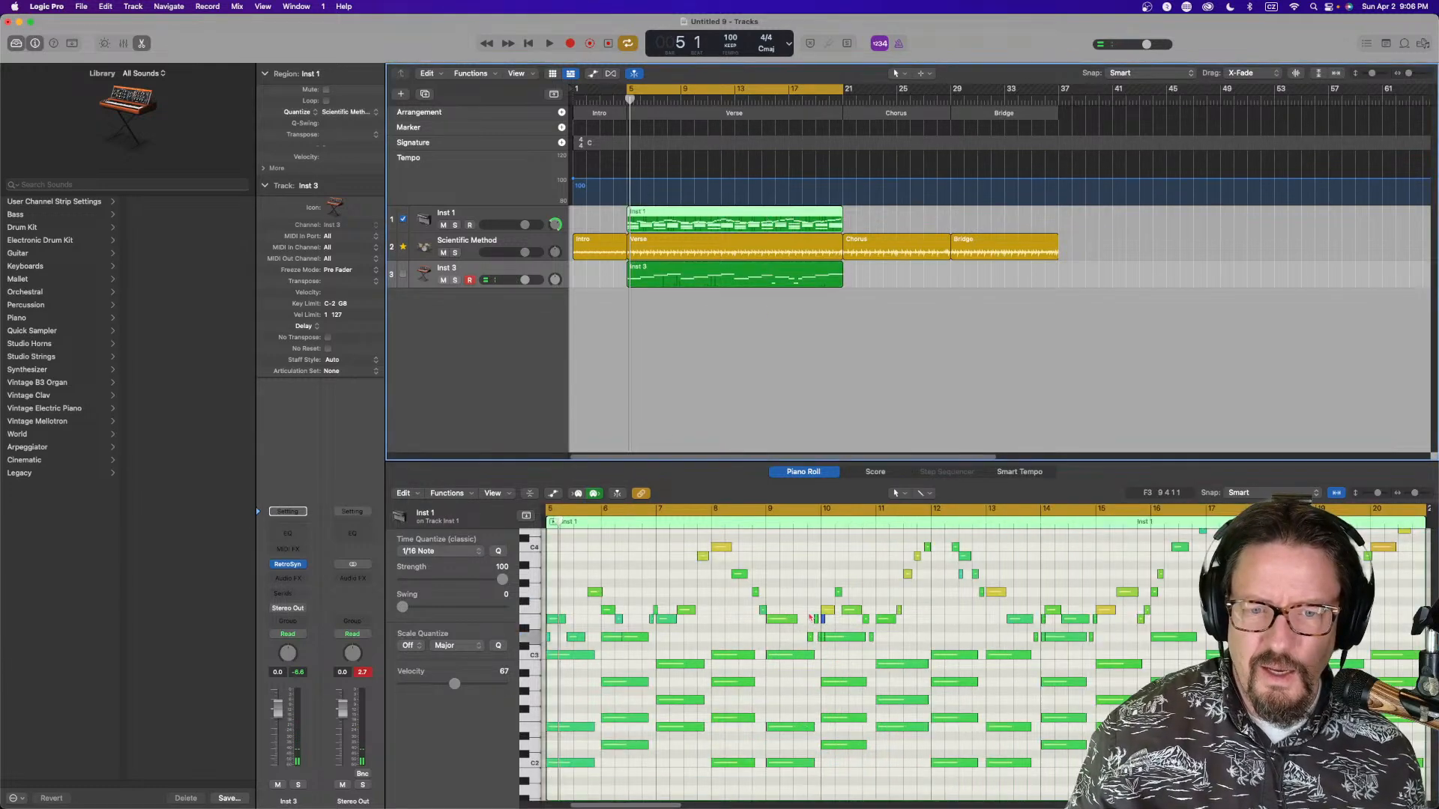
pyautogui.click(822, 621)
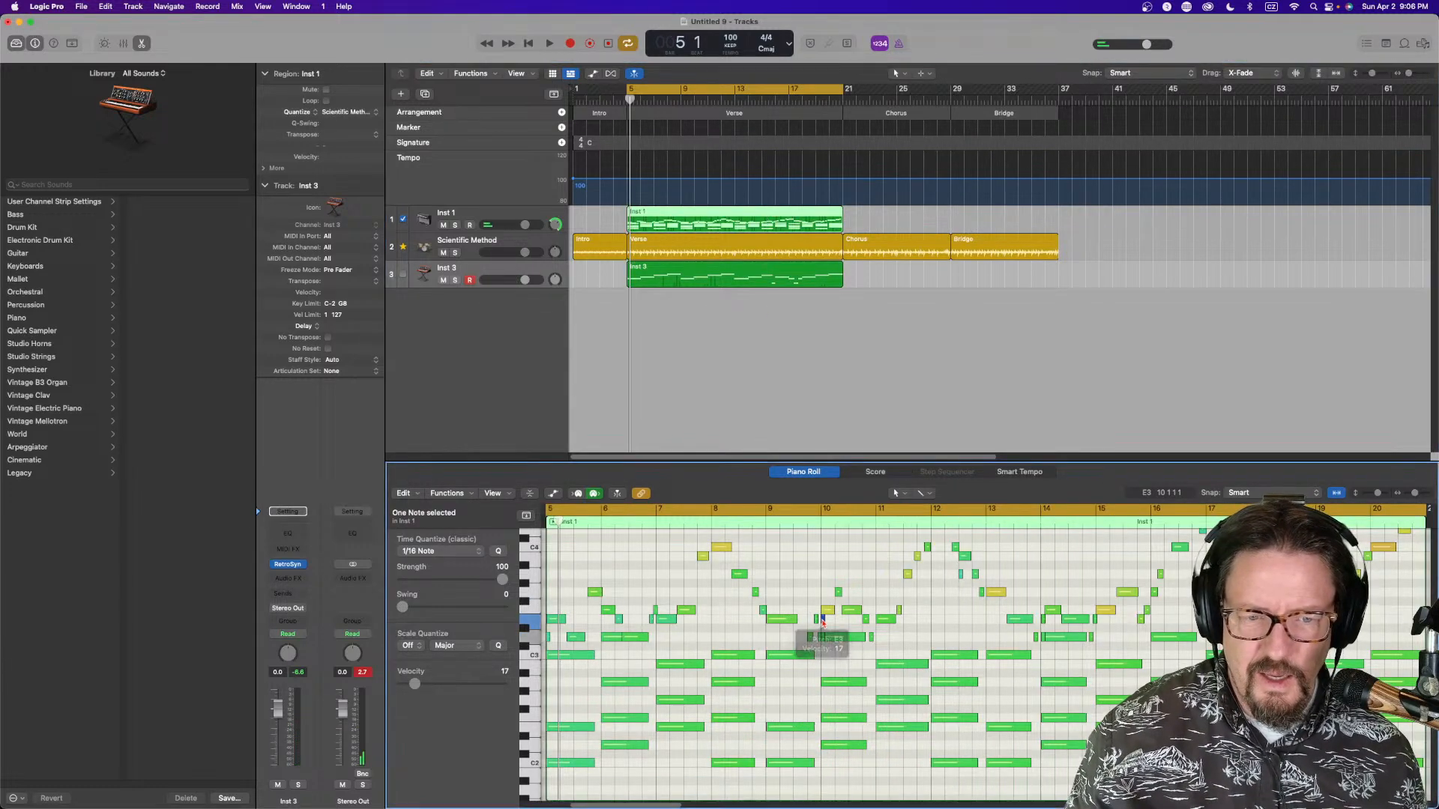
pyautogui.press('space')
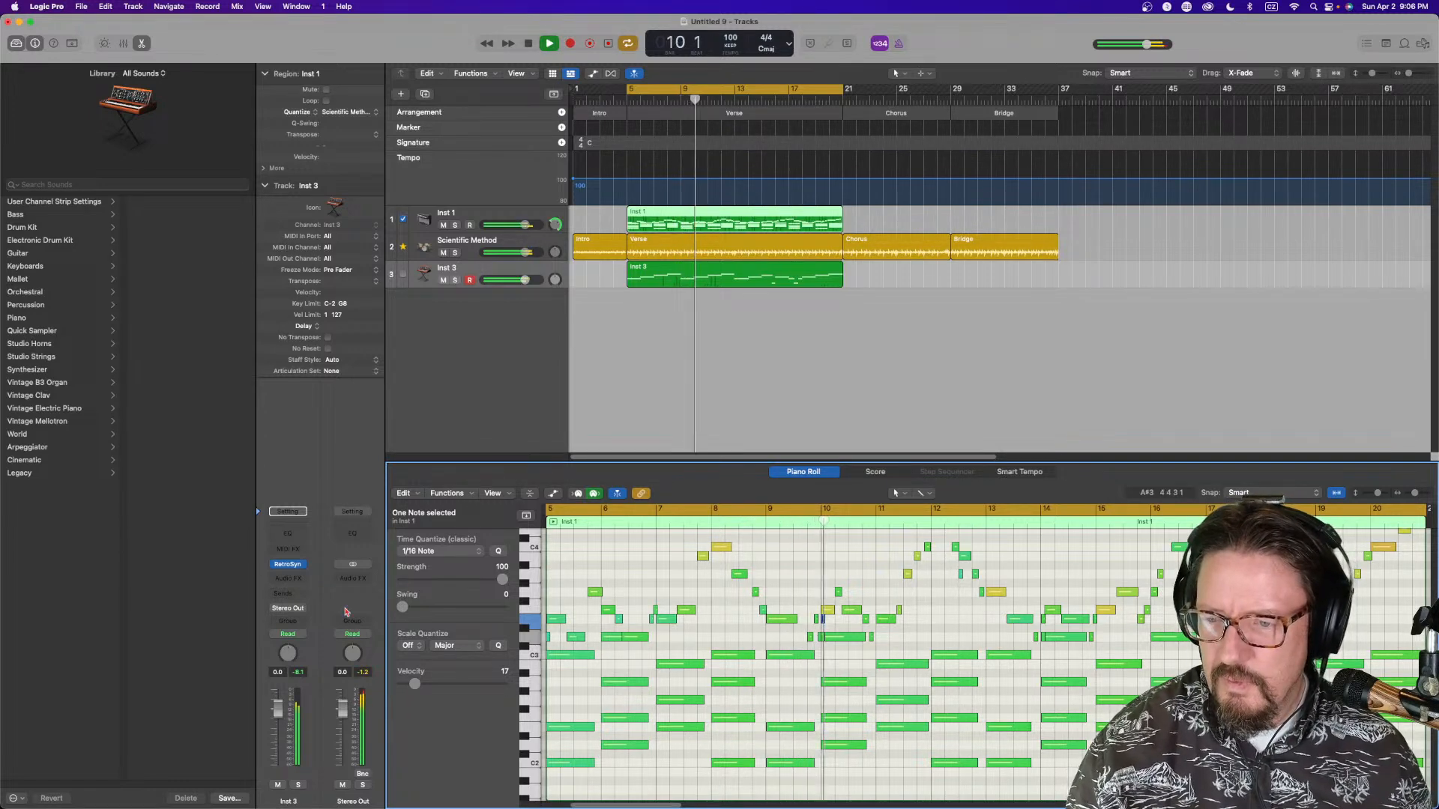
# Insert a stereo Limiter on the Stereo Out channel and set its output level to -0.4 dB
pyautogui.click(352, 579)
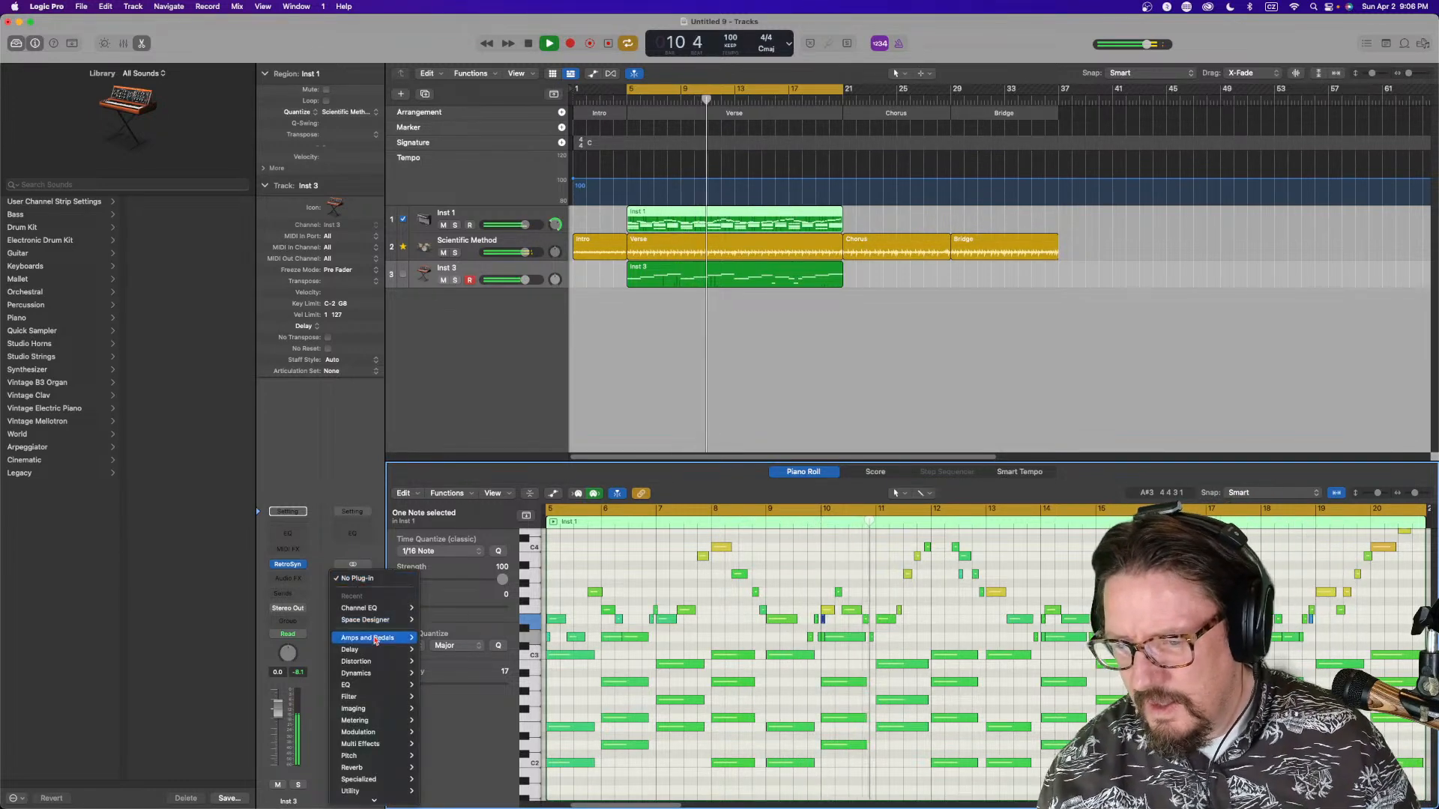
pyautogui.moveTo(382, 721)
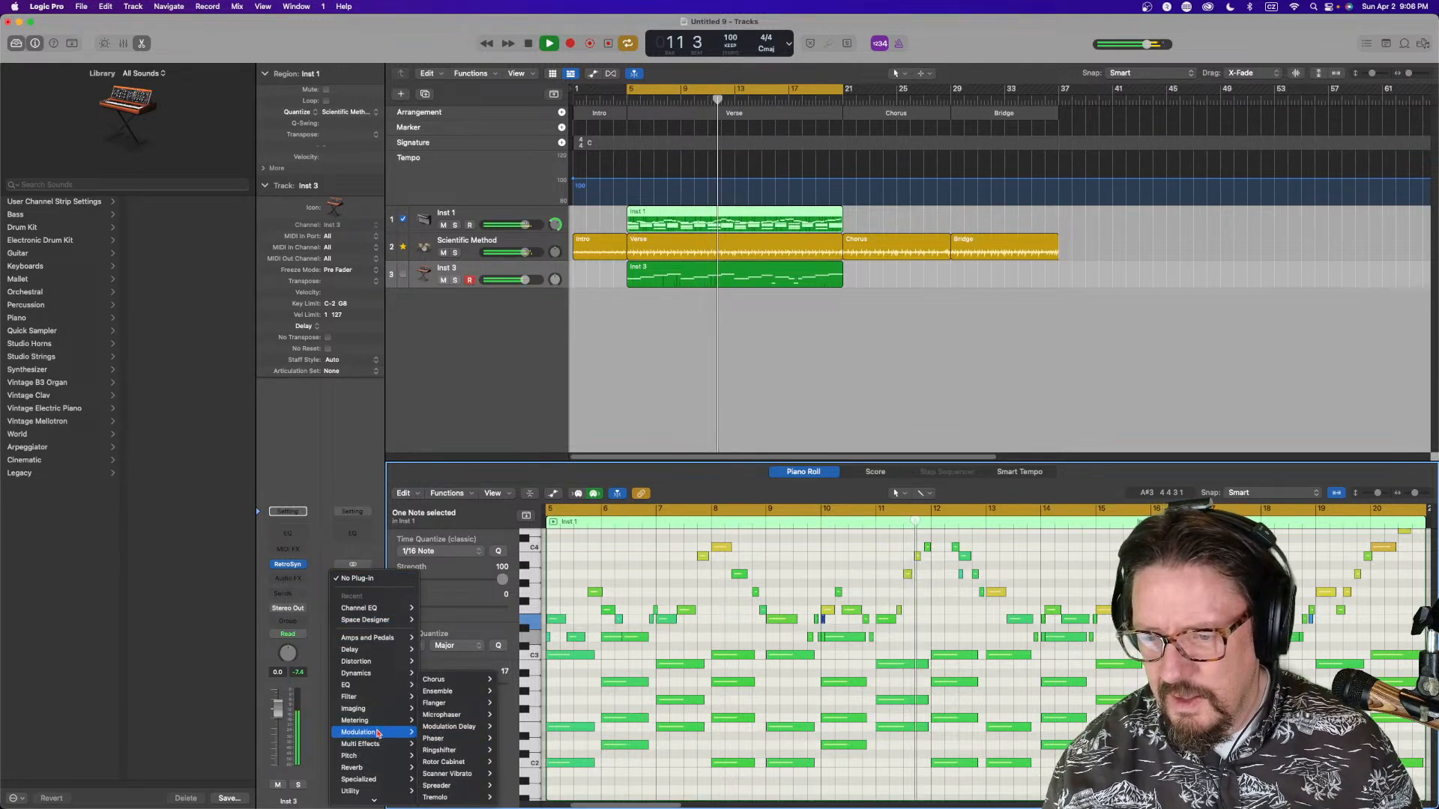
pyautogui.moveTo(371, 673)
pyautogui.moveTo(457, 733)
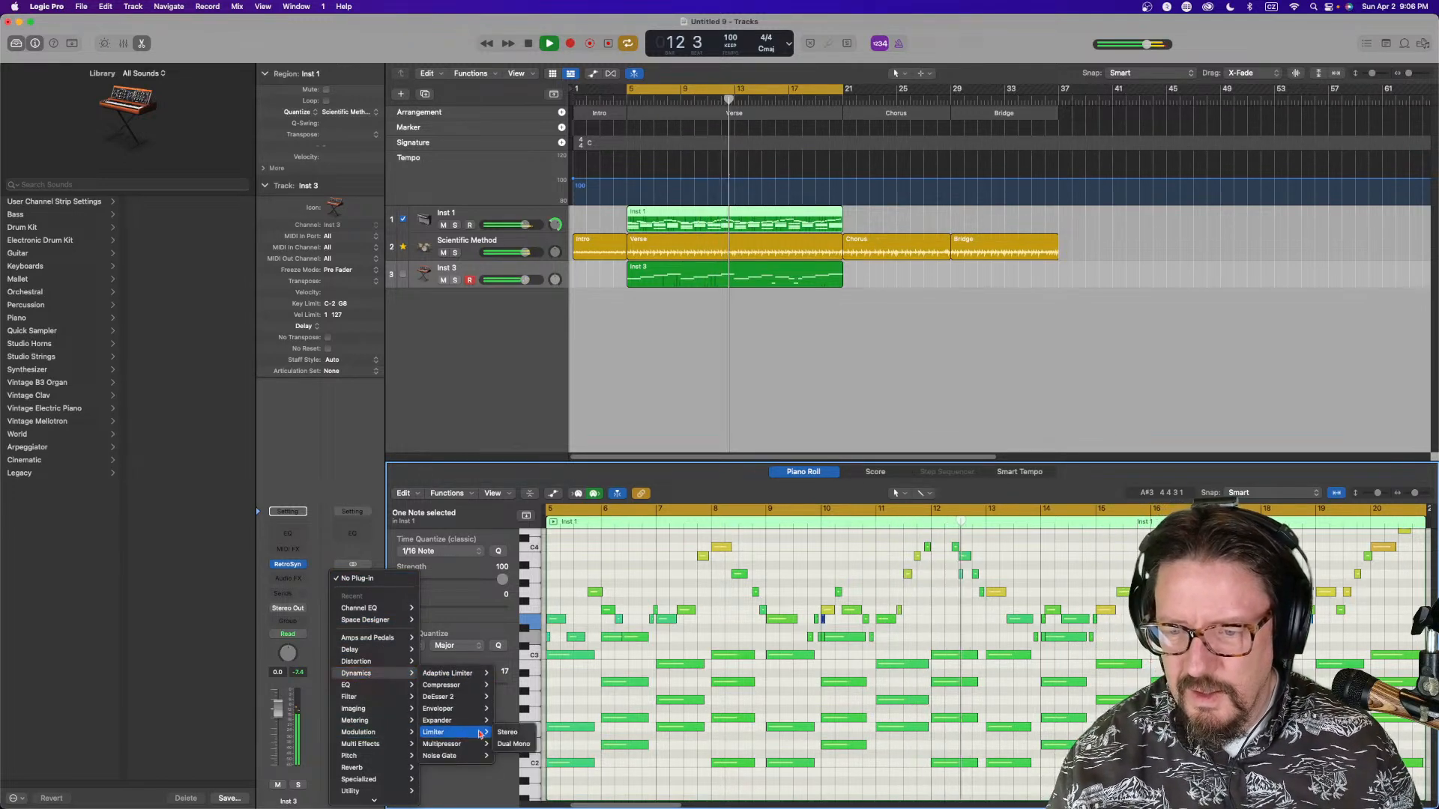
pyautogui.click(507, 732)
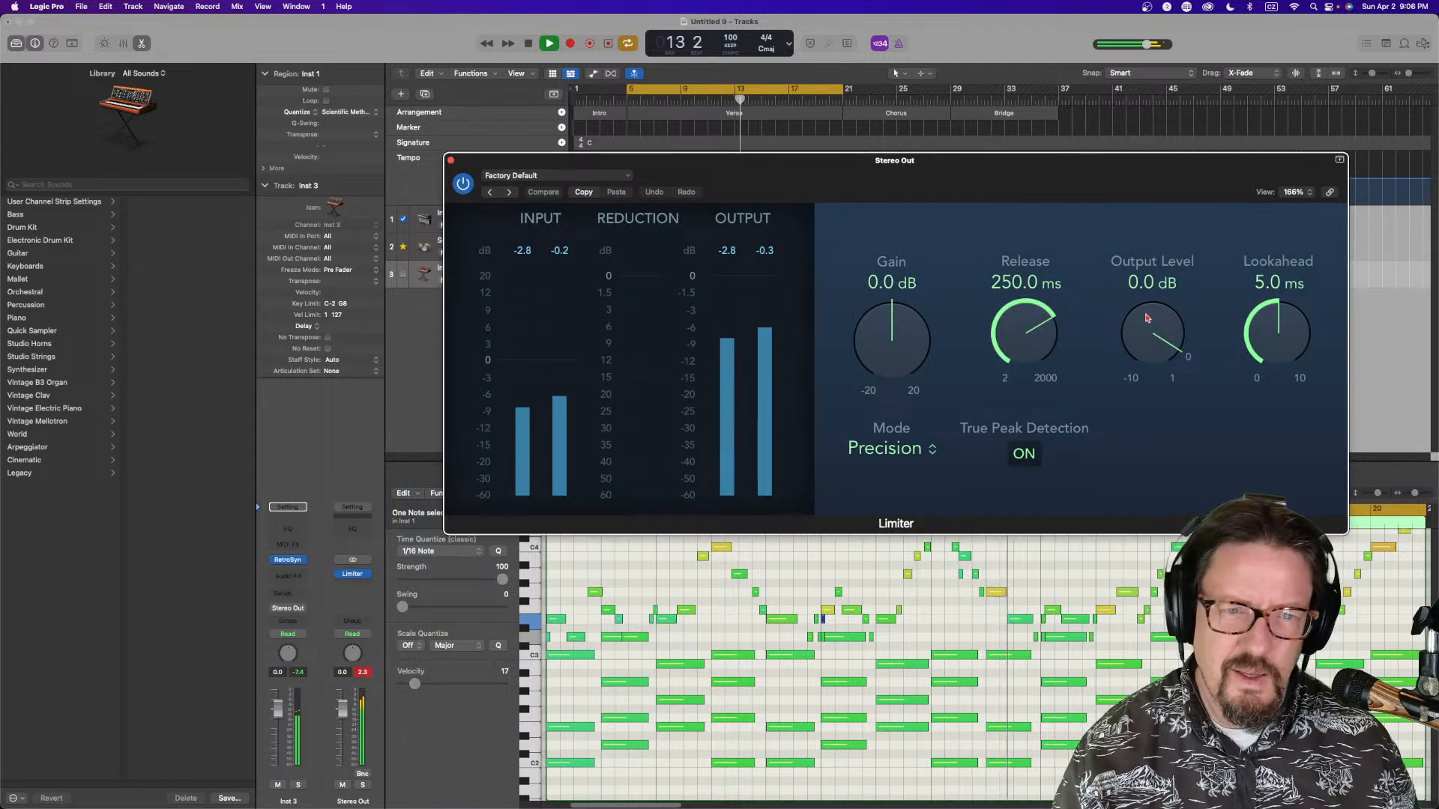
pyautogui.moveTo(1148, 330); pyautogui.dragTo(1147, 332)
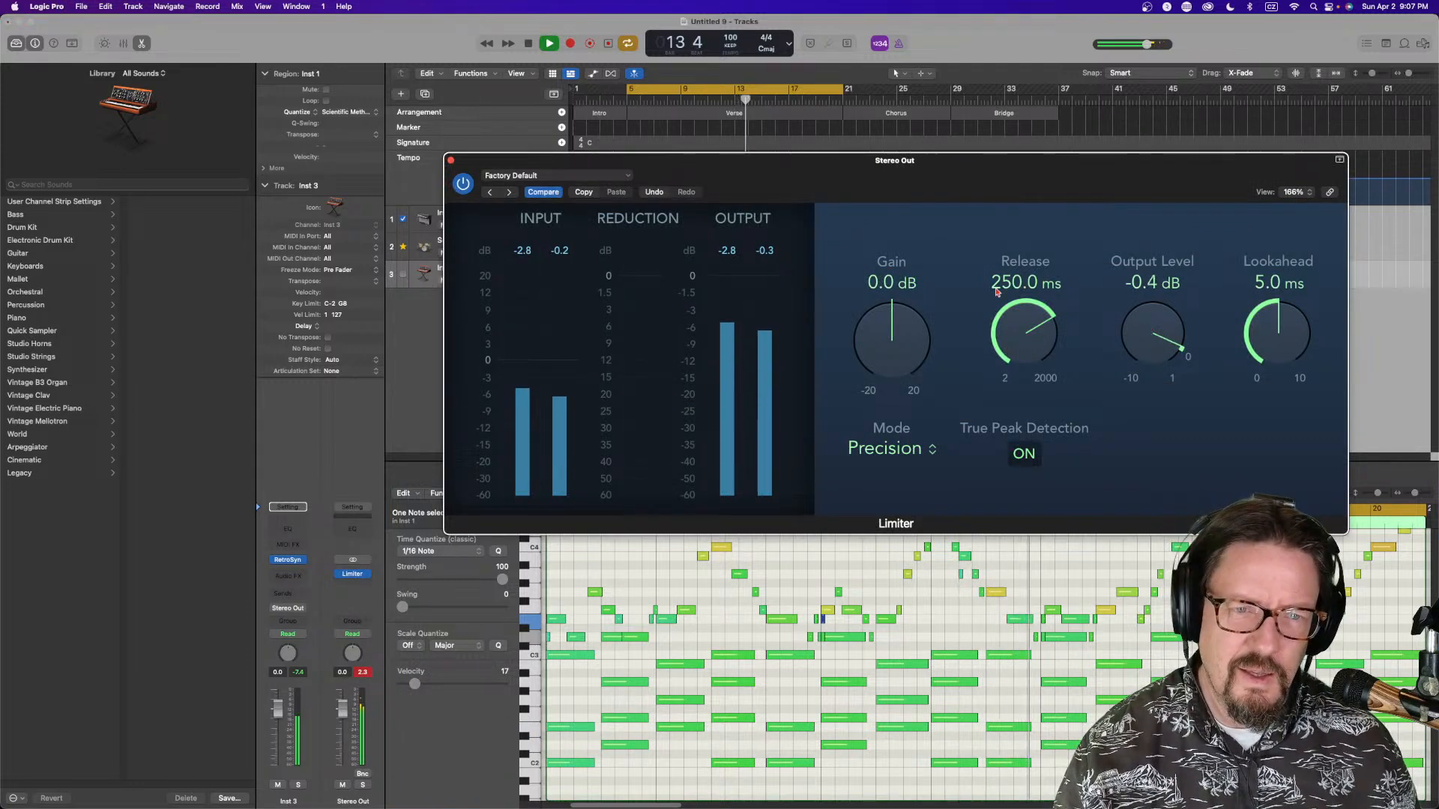
pyautogui.click(450, 160)
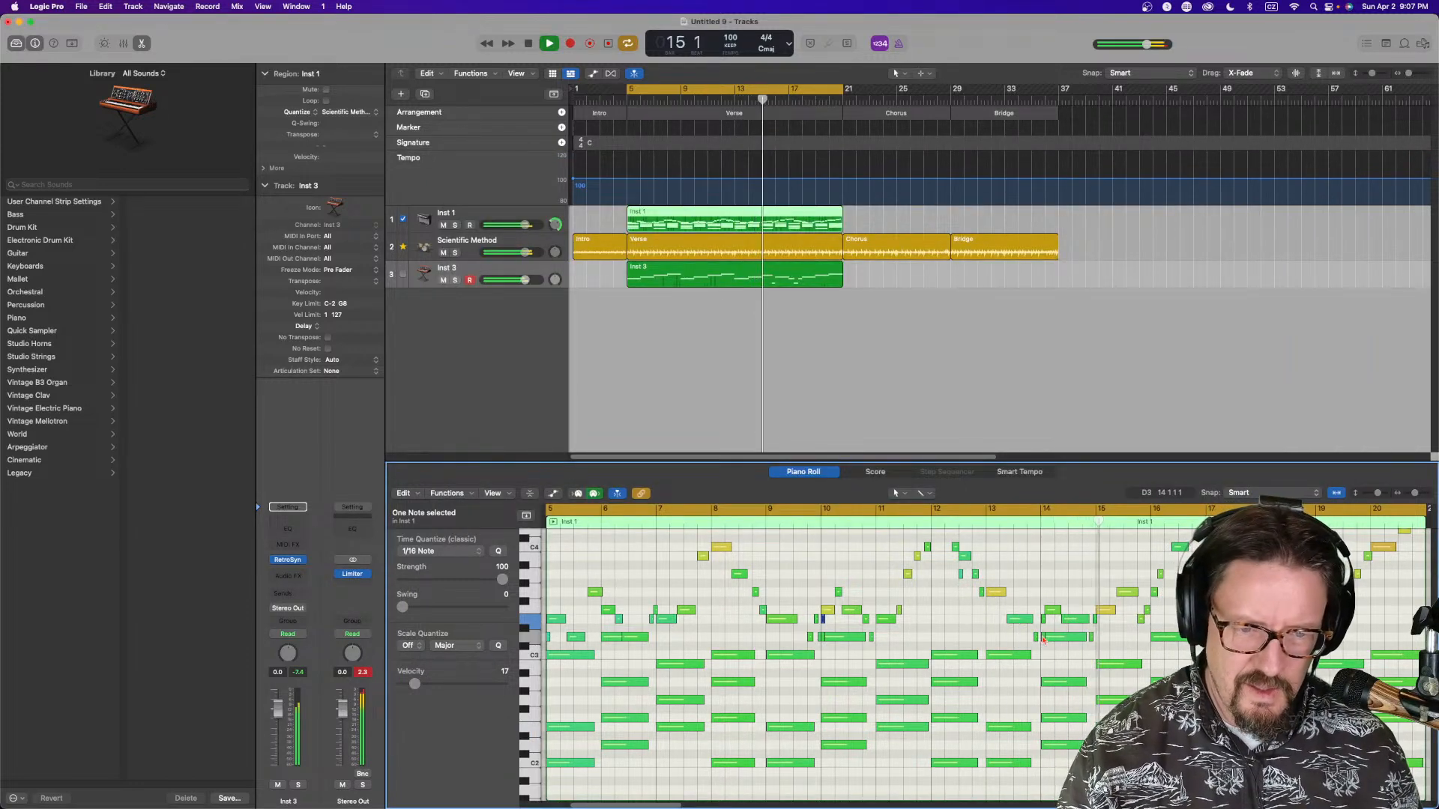
# Nudge two notes in the Inst 1 region around bars 14 and 15
pyautogui.click(1044, 638)
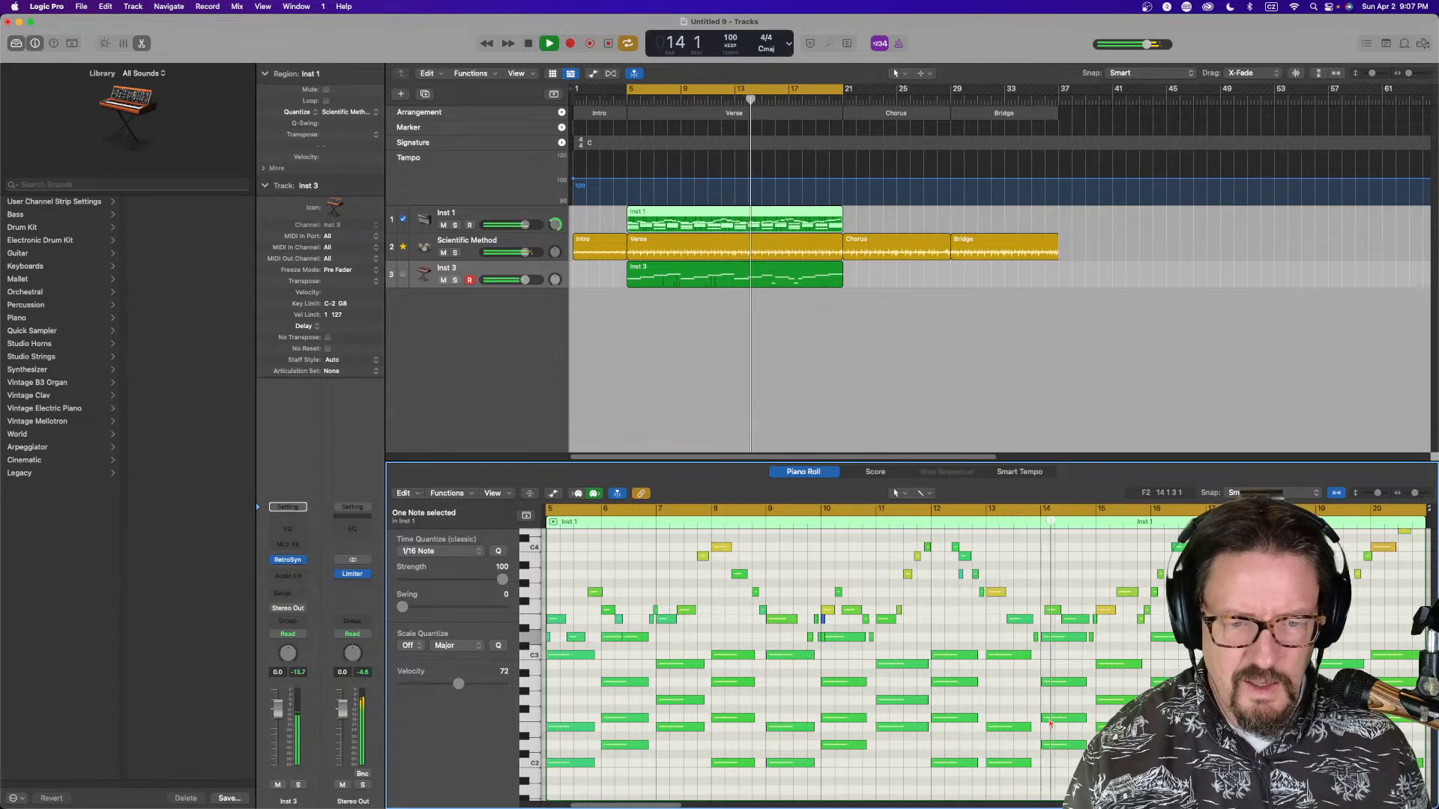
pyautogui.moveTo(1046, 609); pyautogui.dragTo(1038, 615)
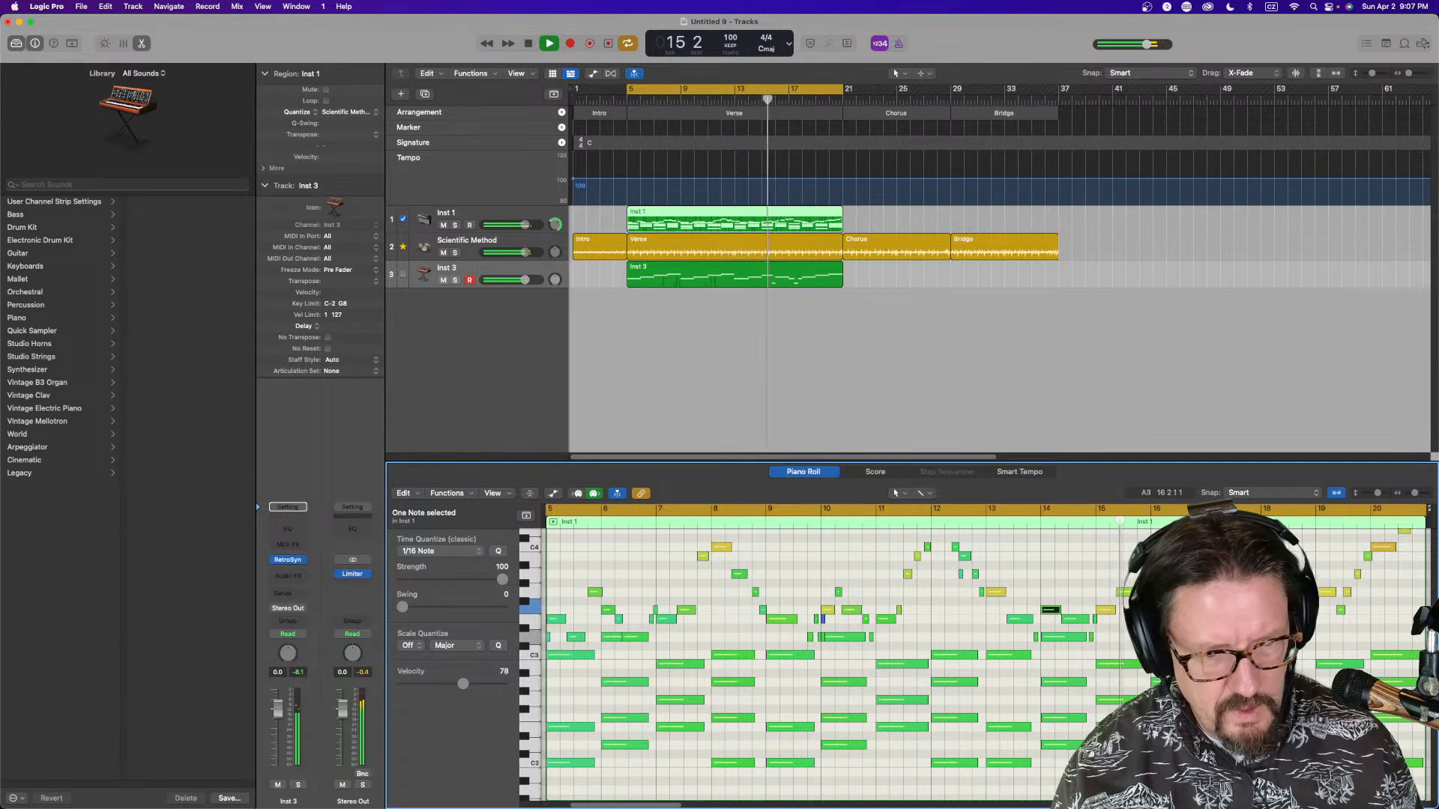
pyautogui.moveTo(1105, 612); pyautogui.dragTo(1104, 616)
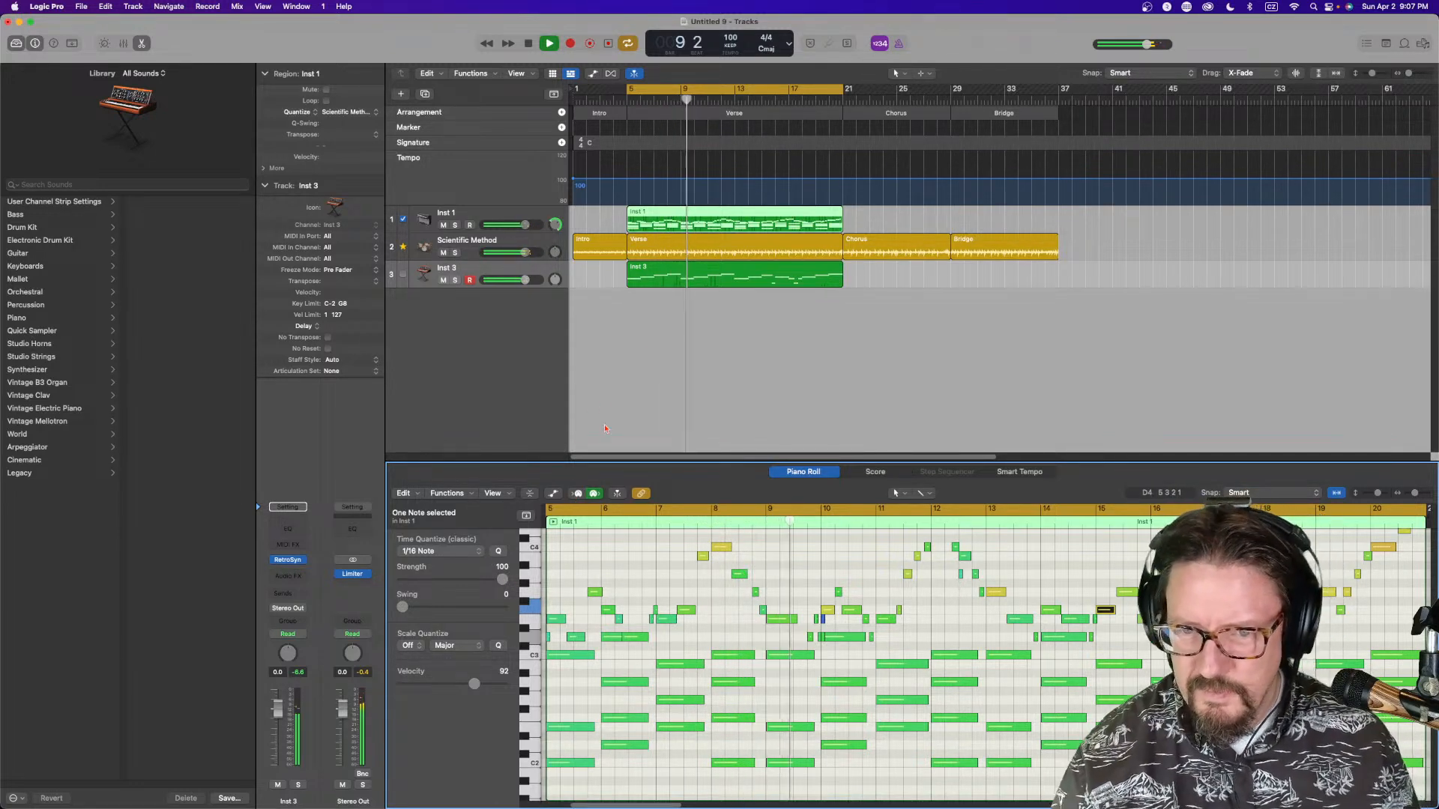
# Show the Inst 3 region's Ch. 1 Aftertouch data in the Piano Roll's automation/MIDI lane
pyautogui.click(662, 270)
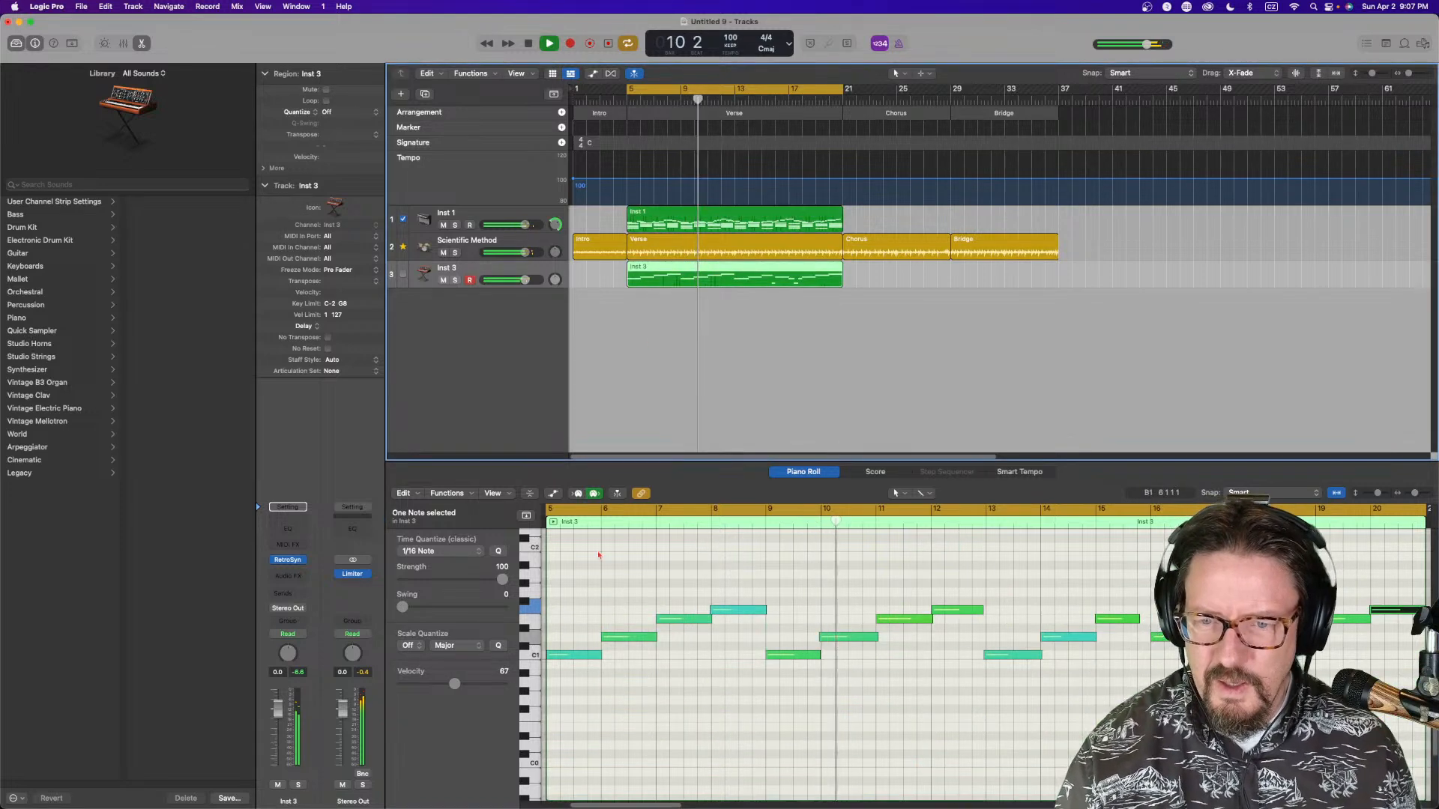
pyautogui.click(553, 494)
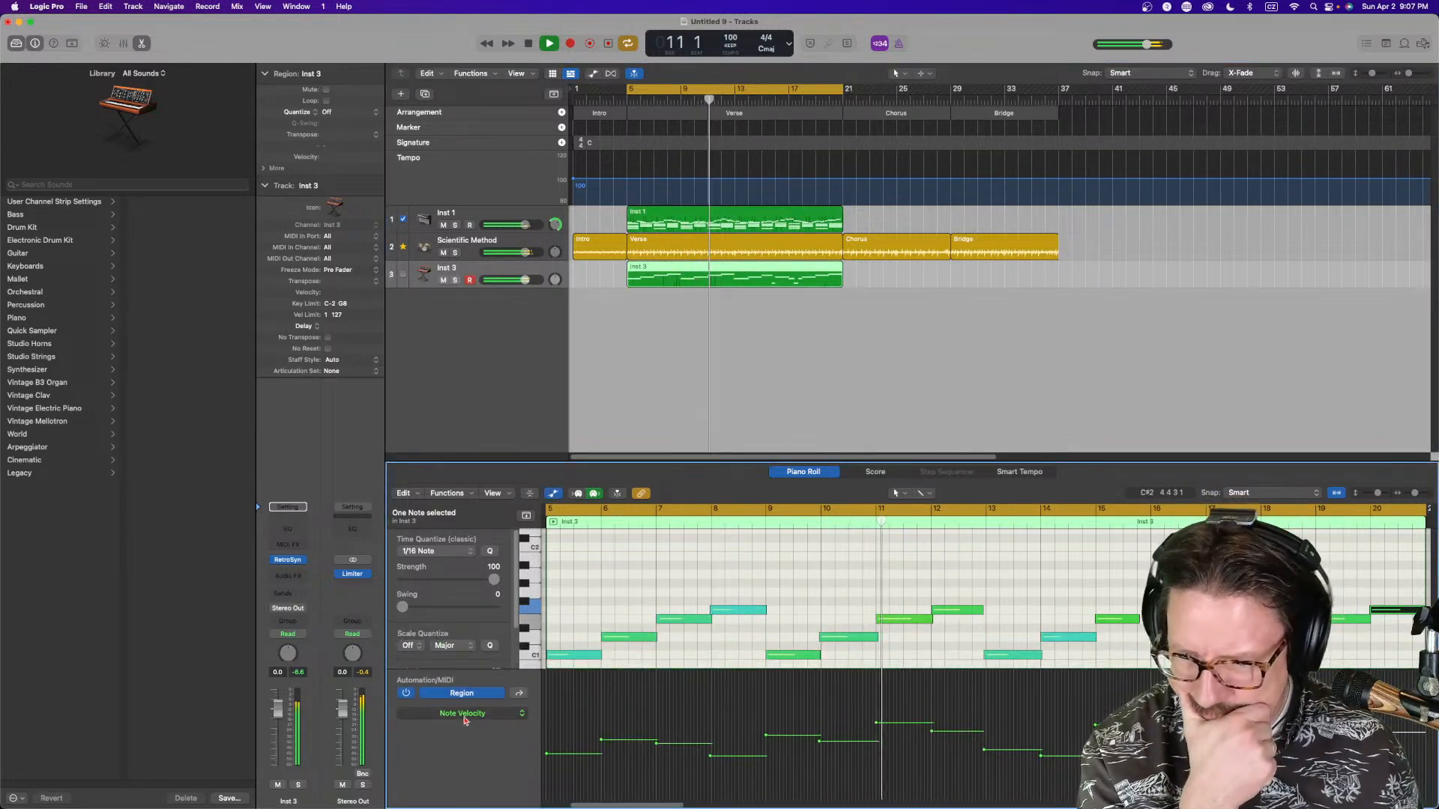
pyautogui.click(442, 713)
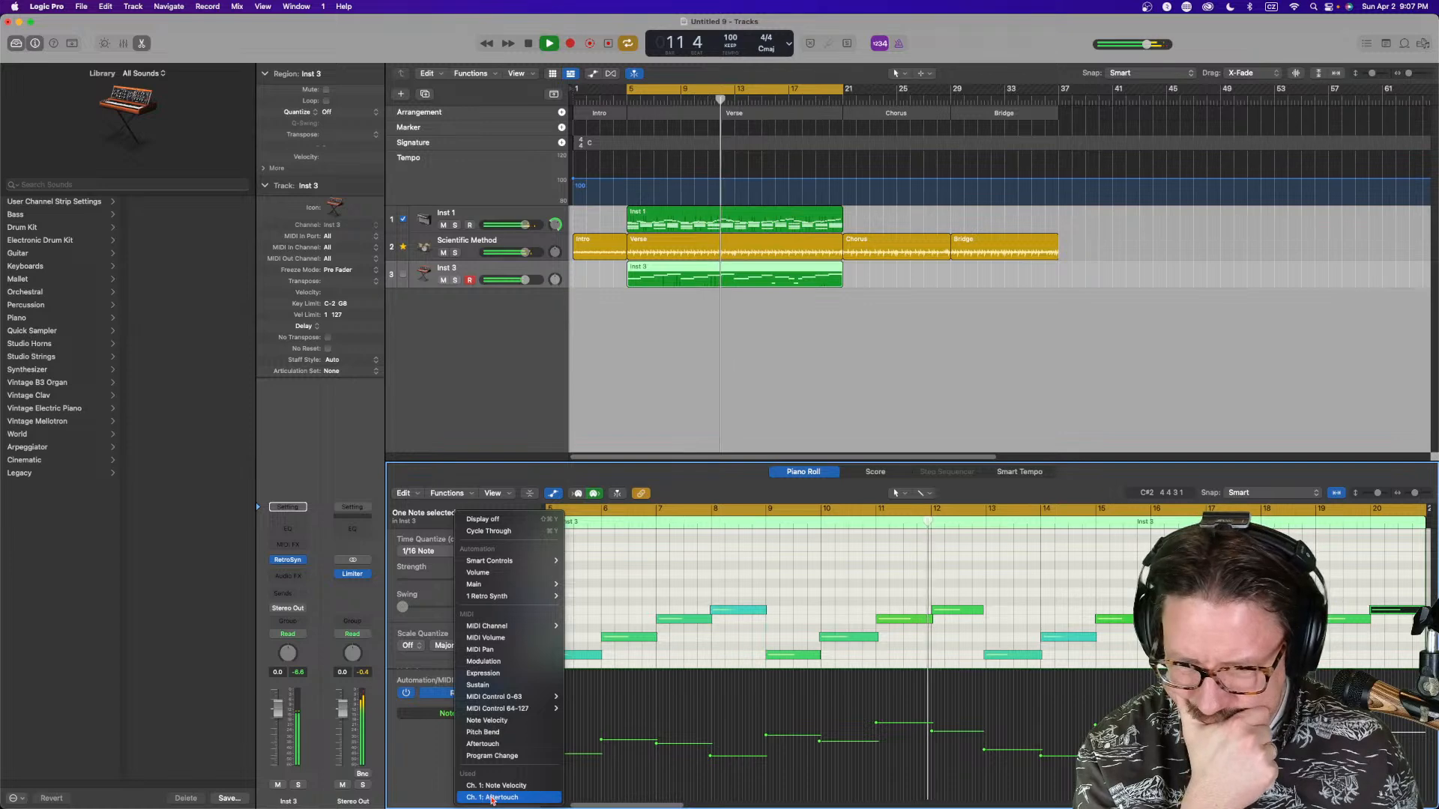
pyautogui.click(492, 797)
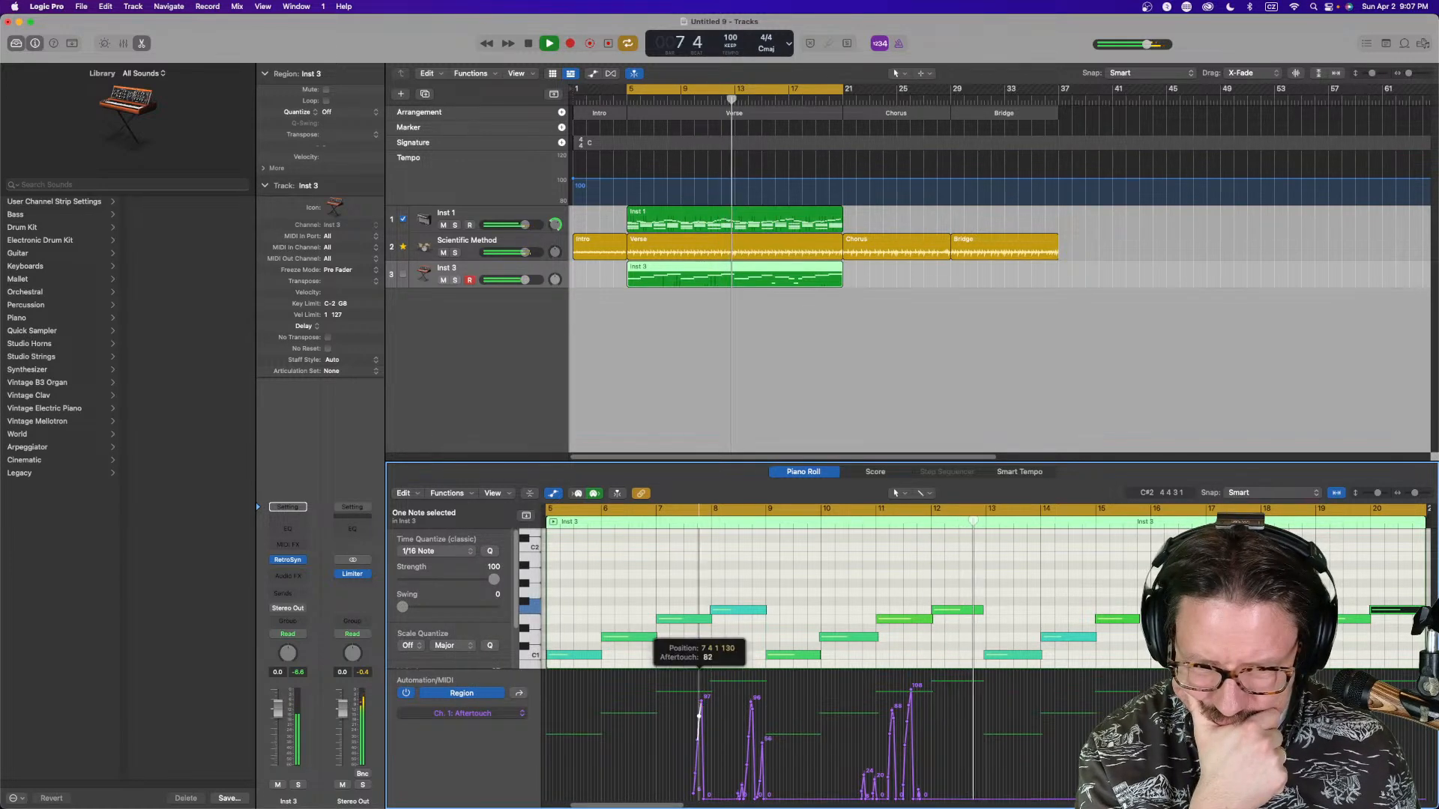
# Lower the aftertouch peaks in the Inst 3 region
pyautogui.moveTo(701, 702); pyautogui.dragTo(703, 738)
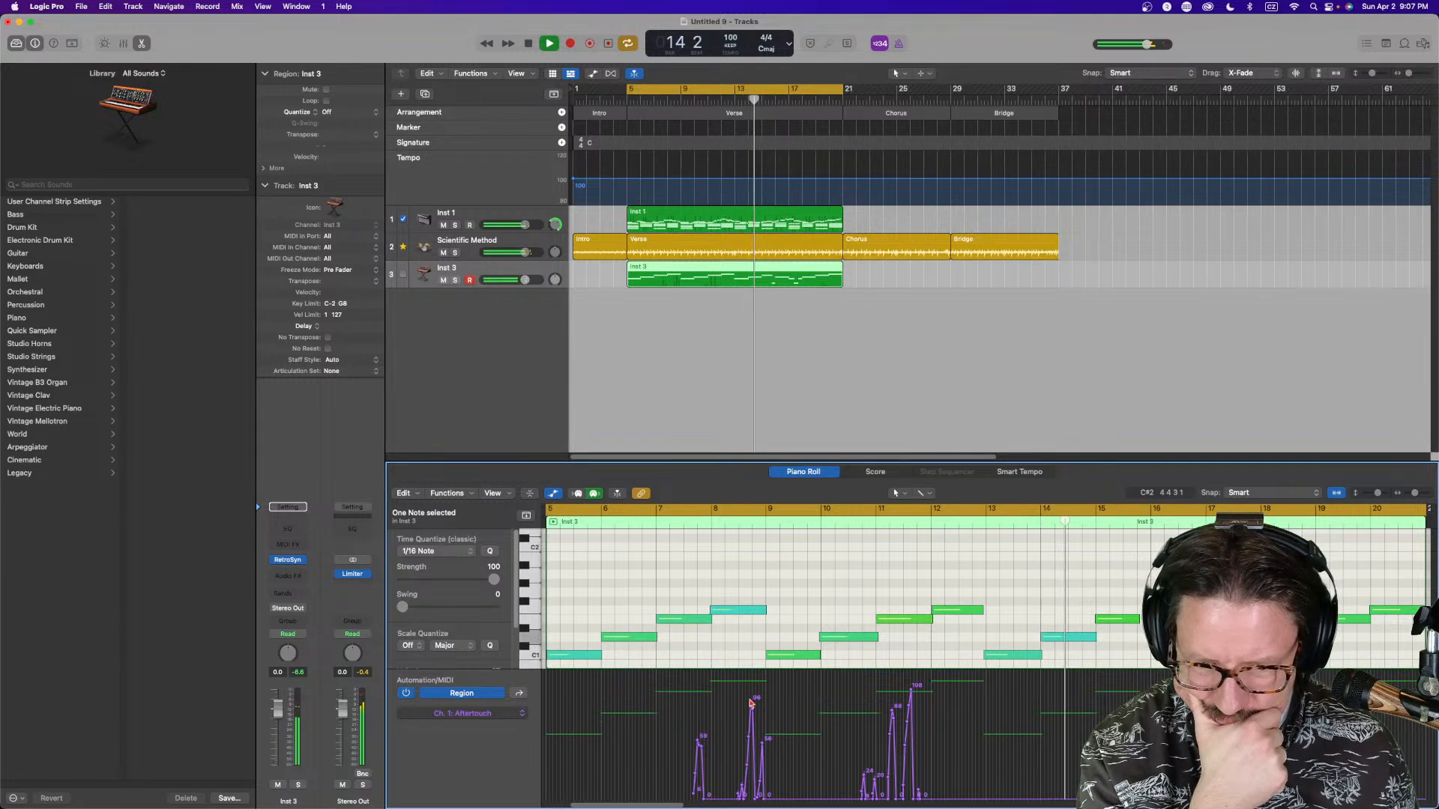
pyautogui.moveTo(753, 697); pyautogui.dragTo(754, 749)
pyautogui.moveTo(894, 720)
pyautogui.mouseDown()
pyautogui.moveTo(891, 747)
pyautogui.moveTo(897, 724)
pyautogui.moveTo(907, 742)
pyautogui.moveTo(911, 728)
pyautogui.mouseUp()
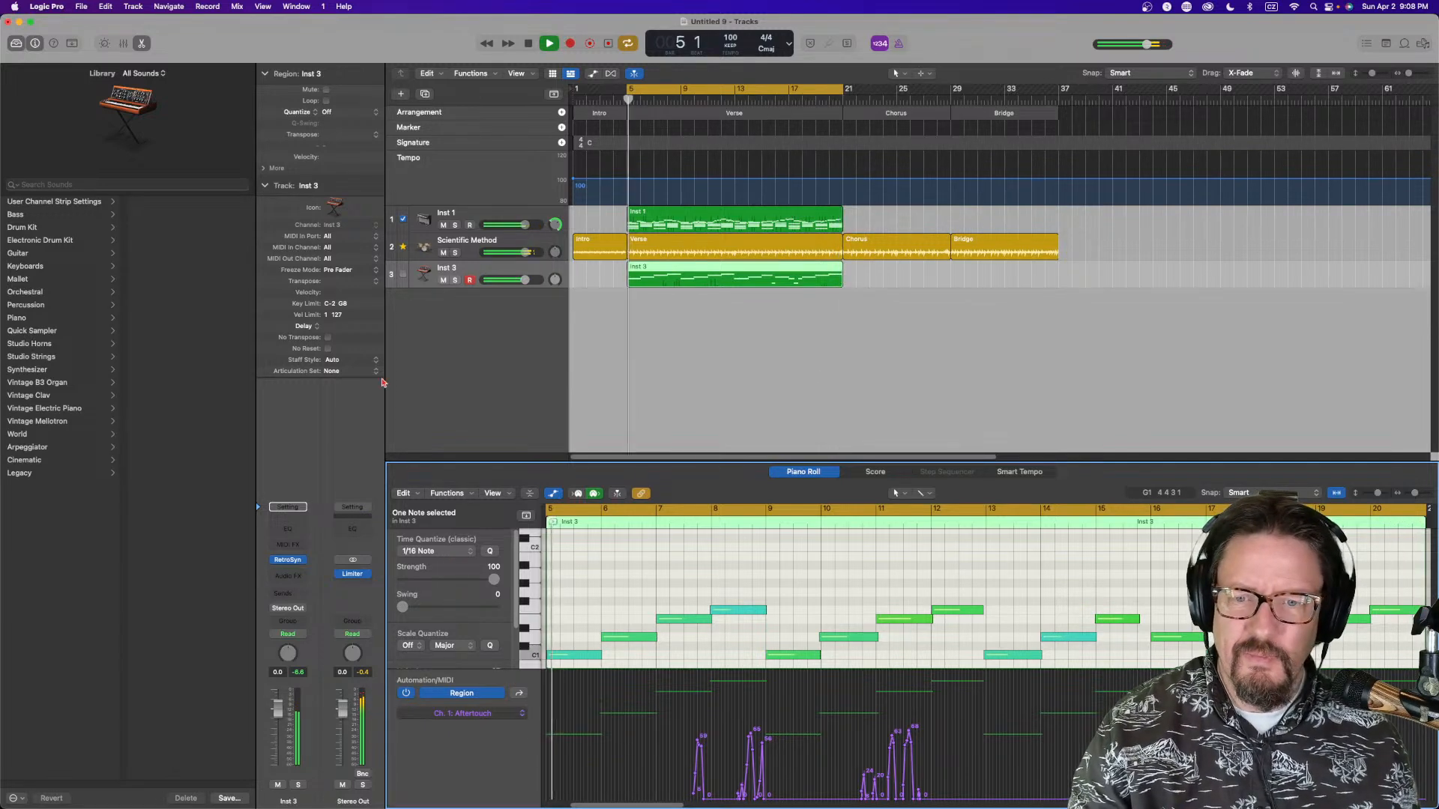
# Close the editor, create a new empty instrument track, and enable Patch Merging in the Library
pyautogui.press('e')
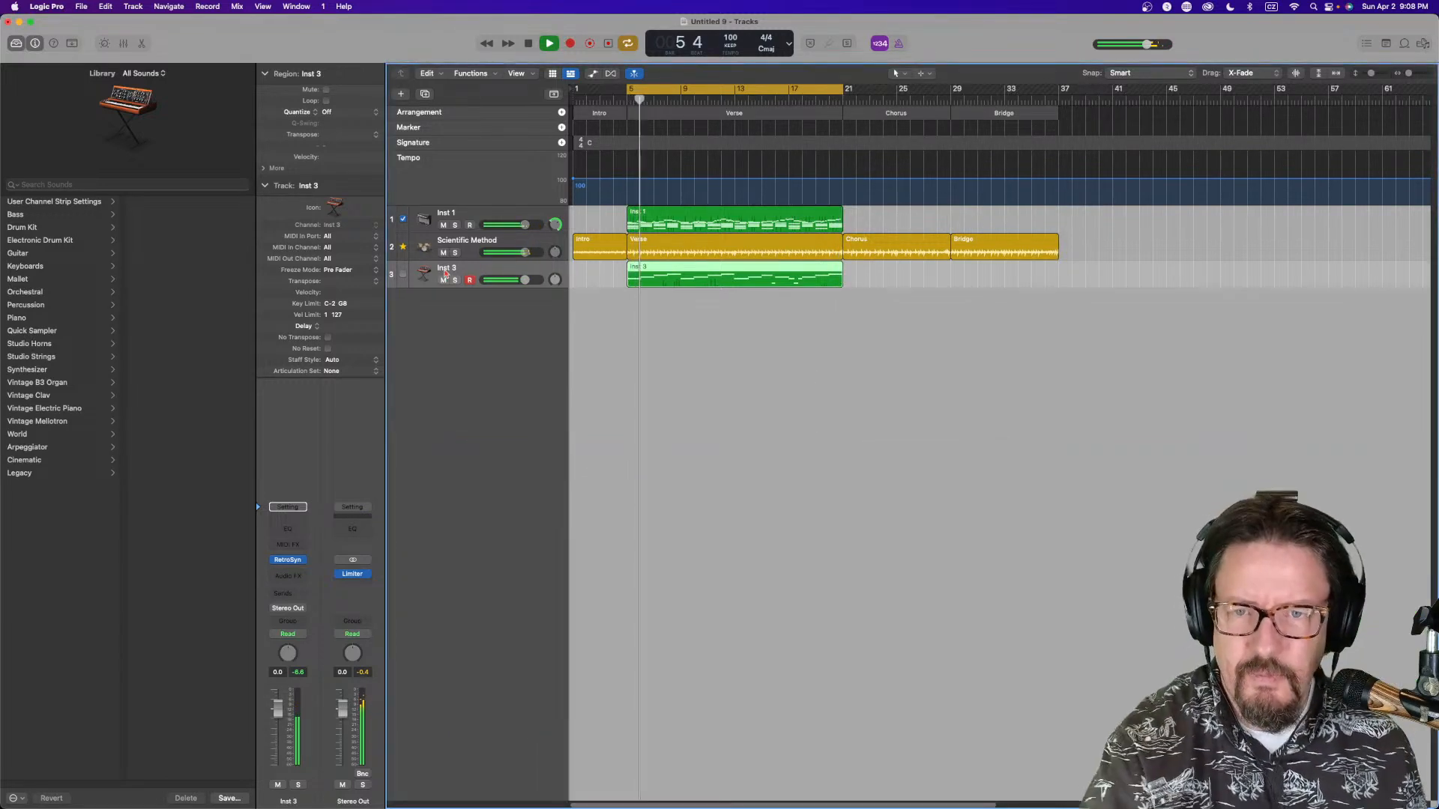
pyautogui.doubleClick(506, 326)
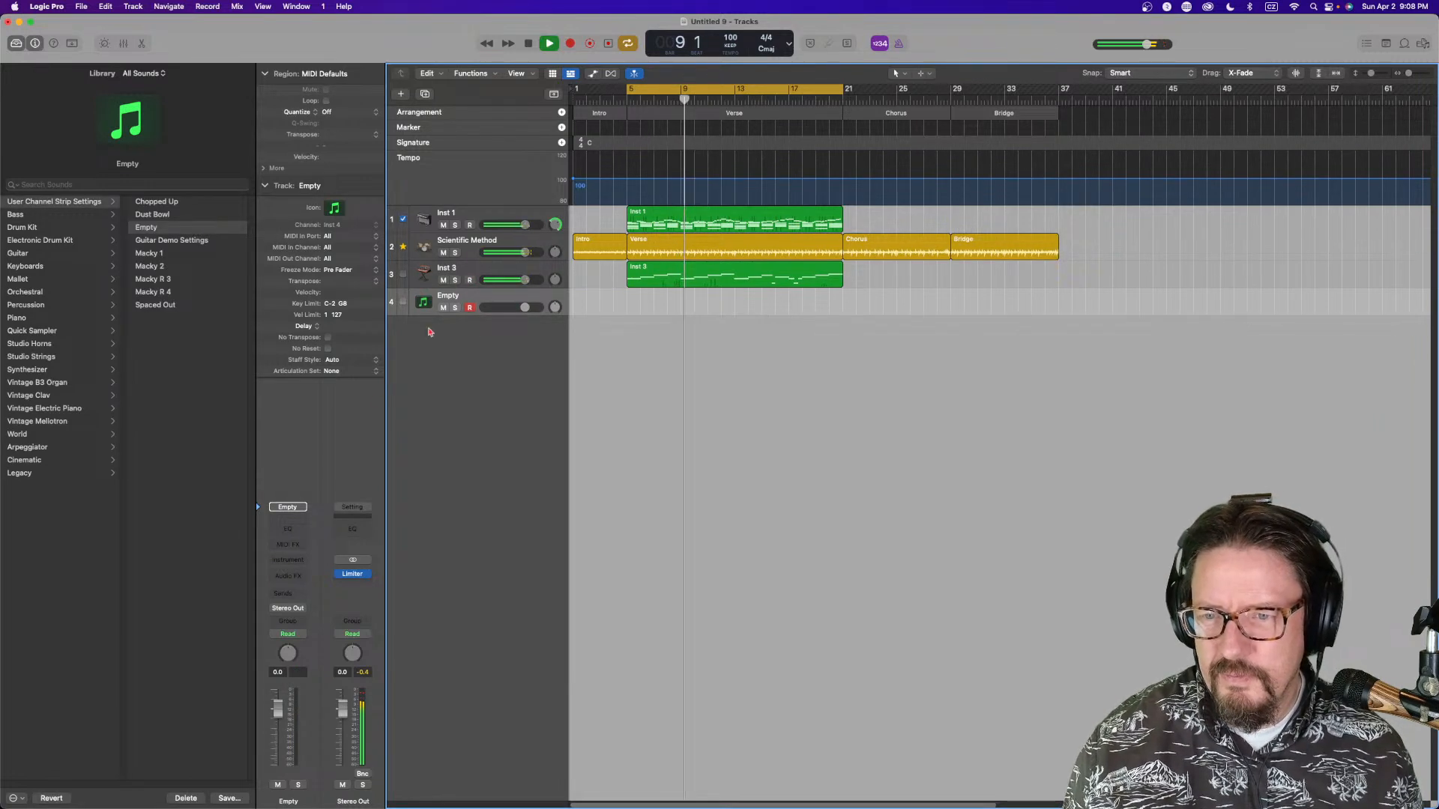
pyautogui.click(16, 799)
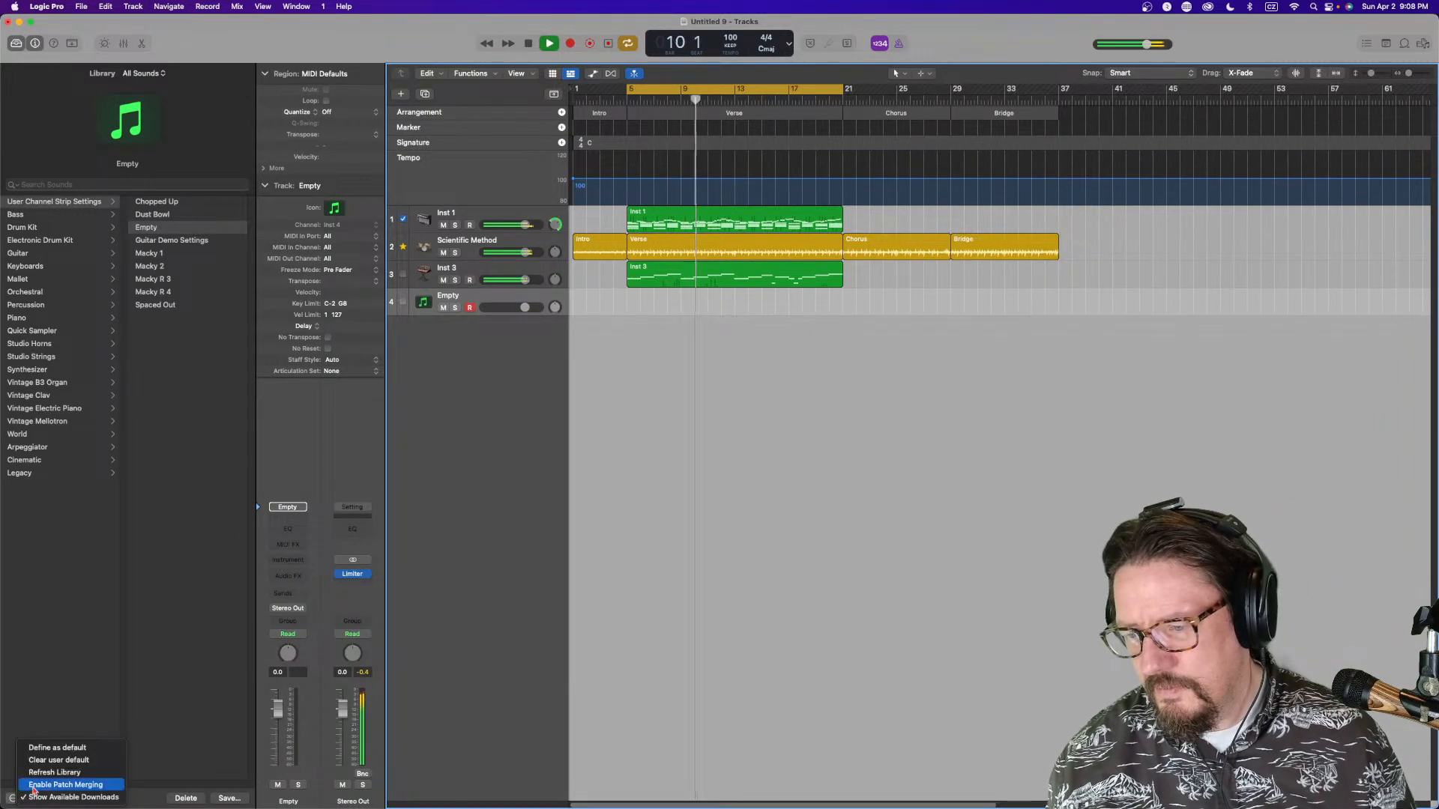
pyautogui.click(94, 786)
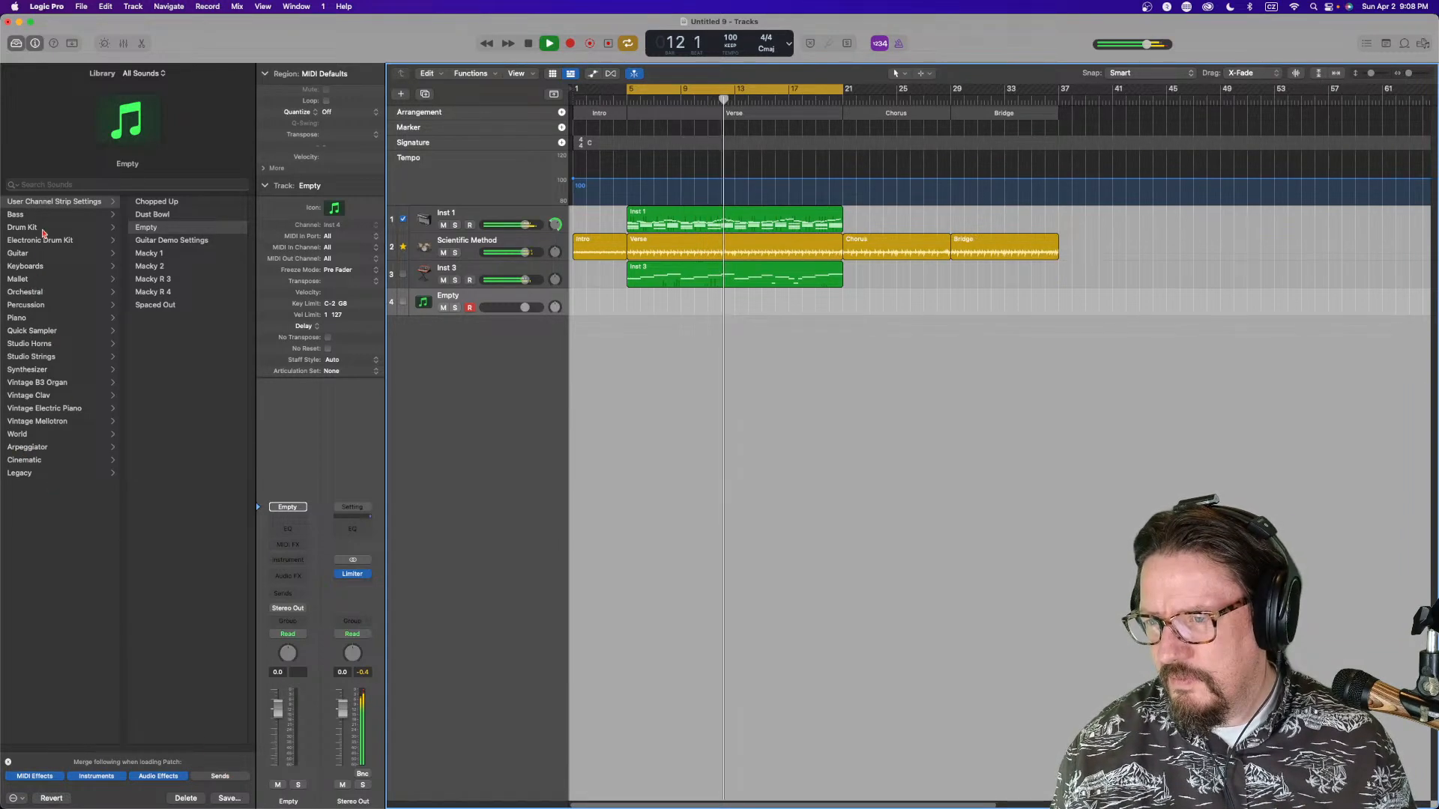
# Load the Yamaha Grand Piano patch on the new track and lower the Sampler's amp volume
pyautogui.click(48, 319)
pyautogui.click(171, 281)
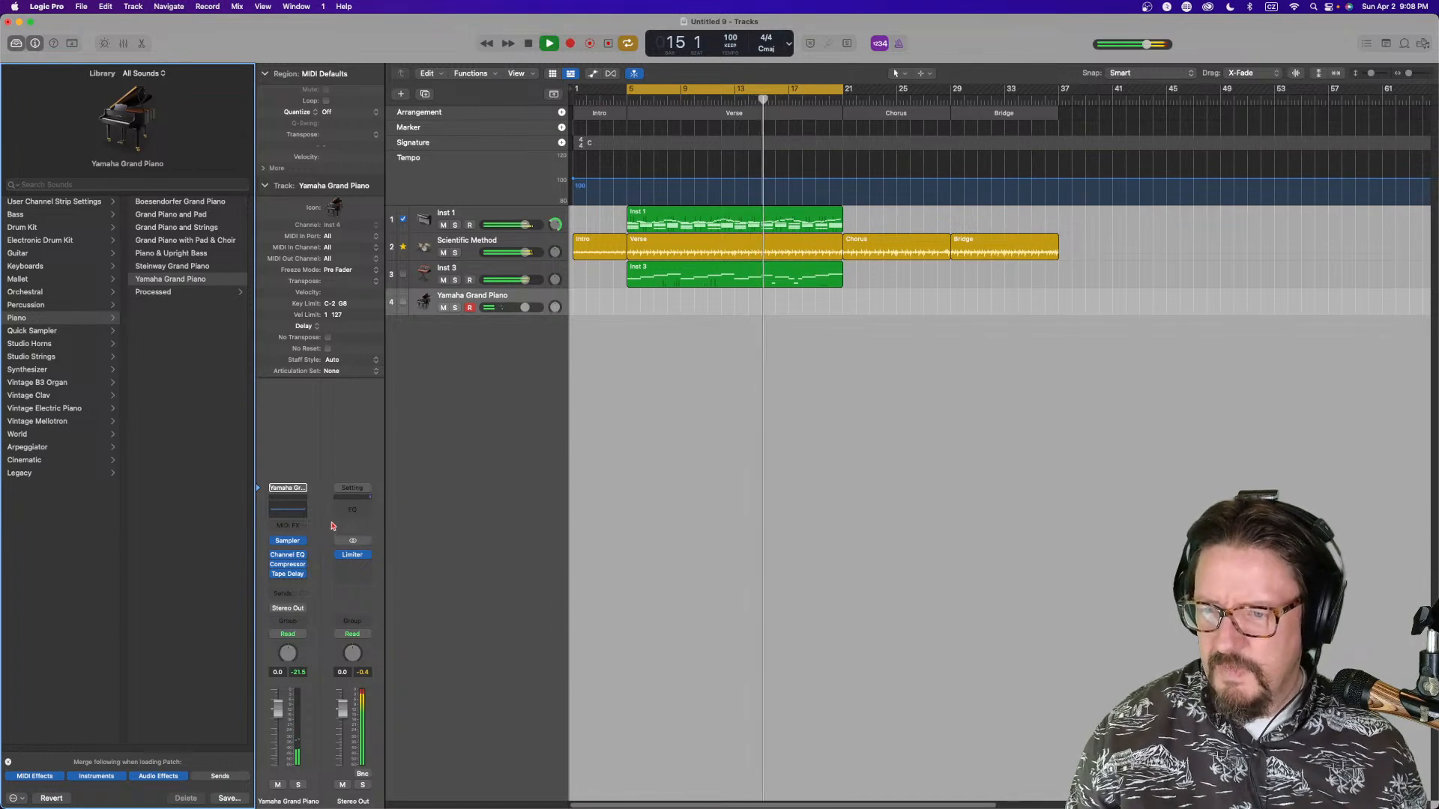
pyautogui.click(291, 542)
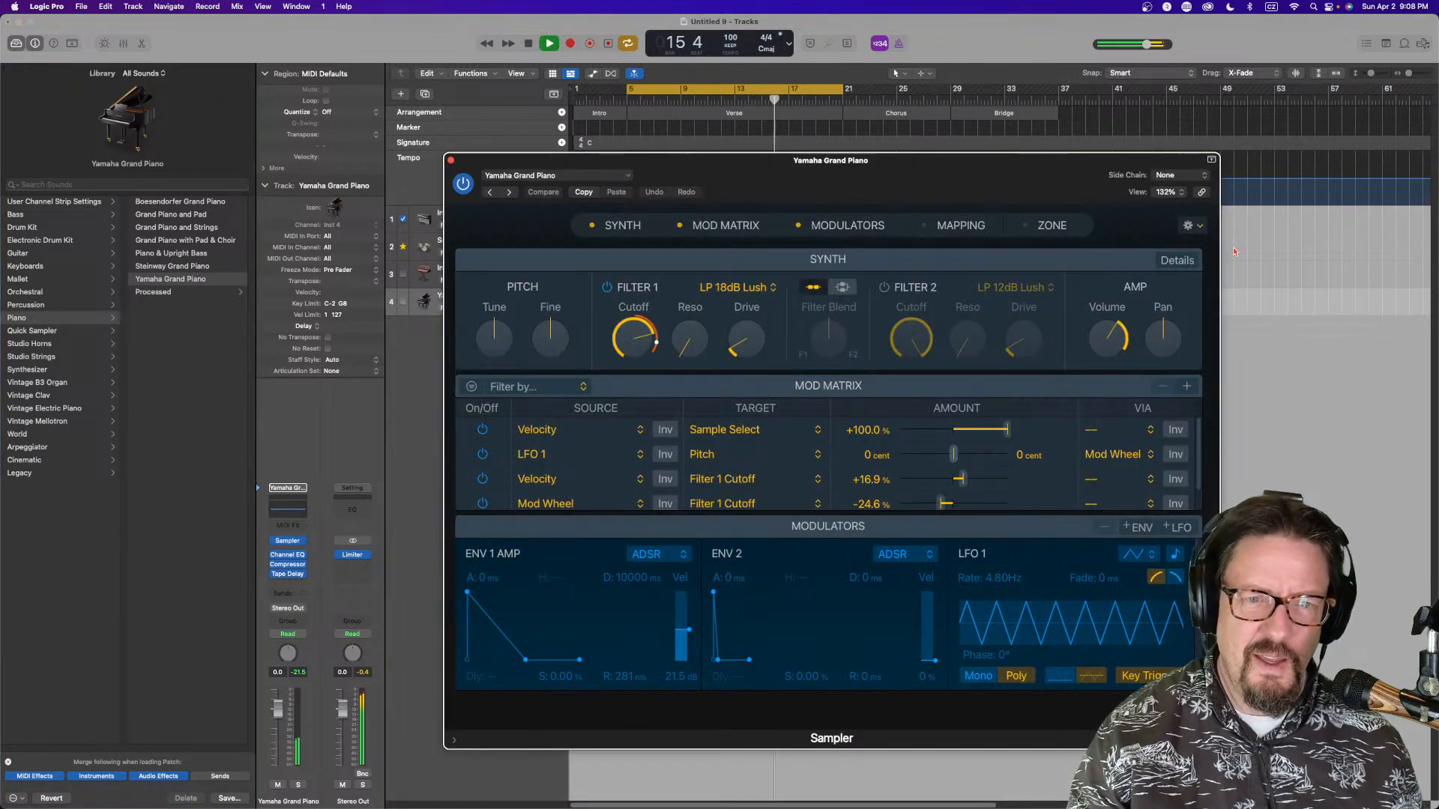
pyautogui.moveTo(1134, 335); pyautogui.dragTo(1119, 335)
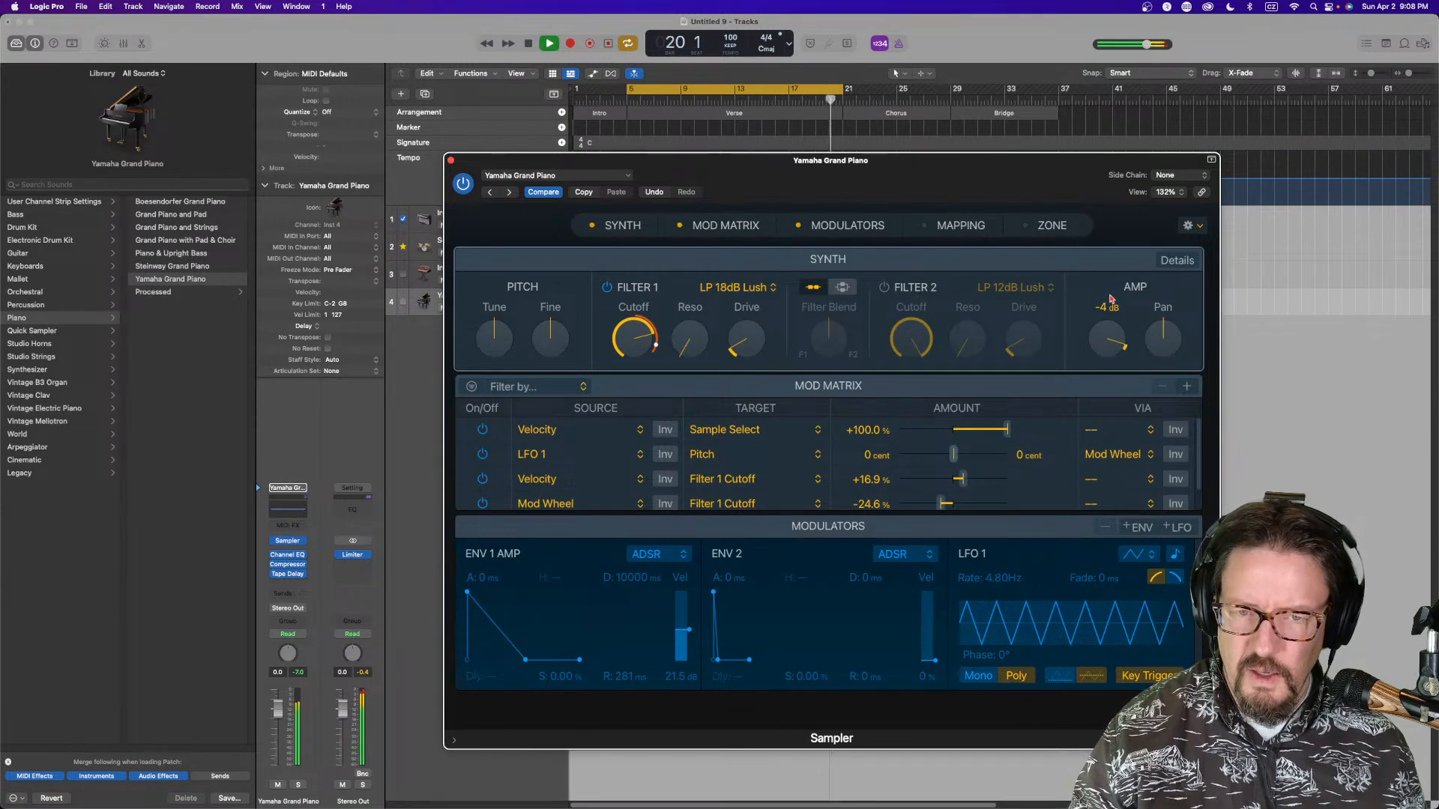
pyautogui.click(451, 162)
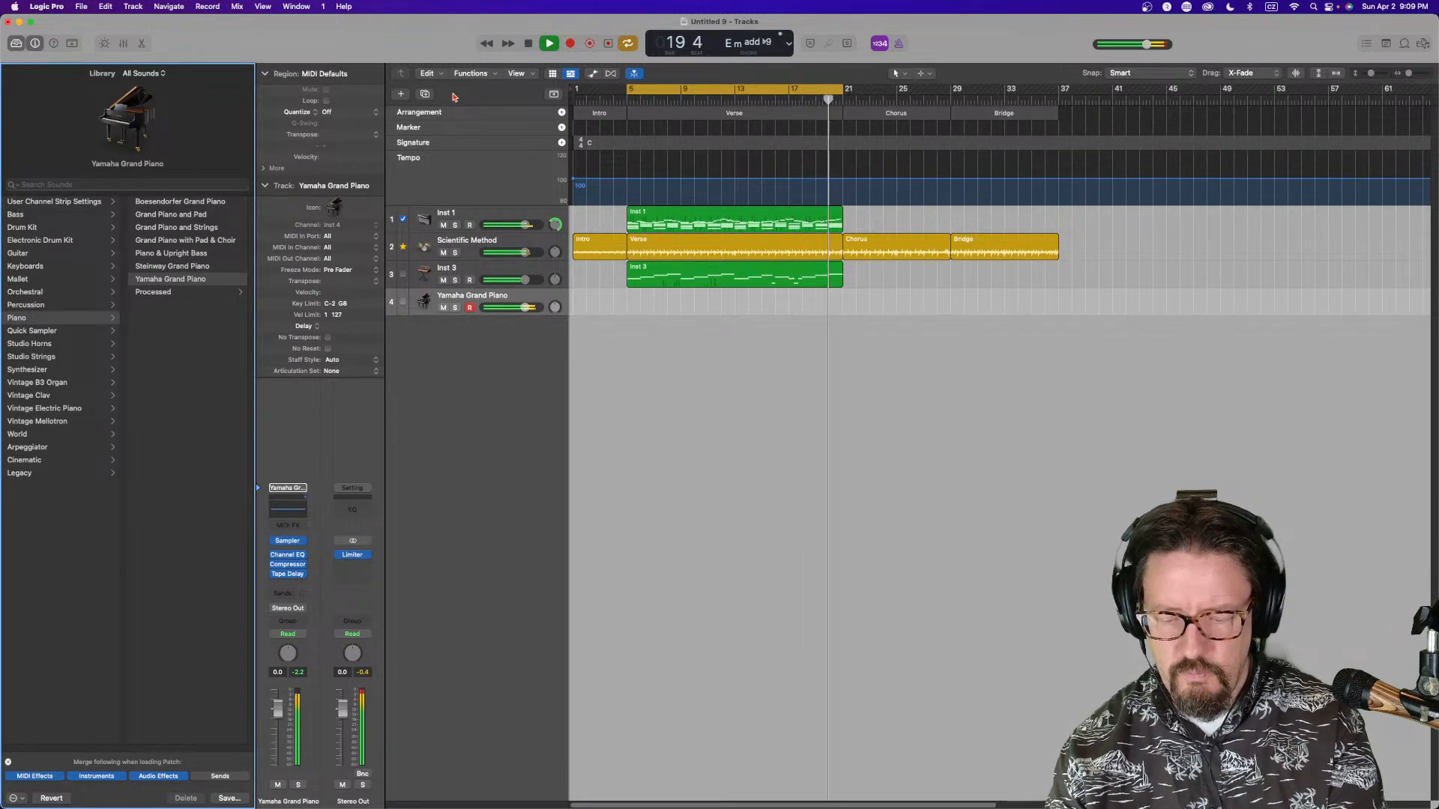
# Stop playback and capture the played piano part as a recording on the Yamaha Grand Piano track
pyautogui.press('space')
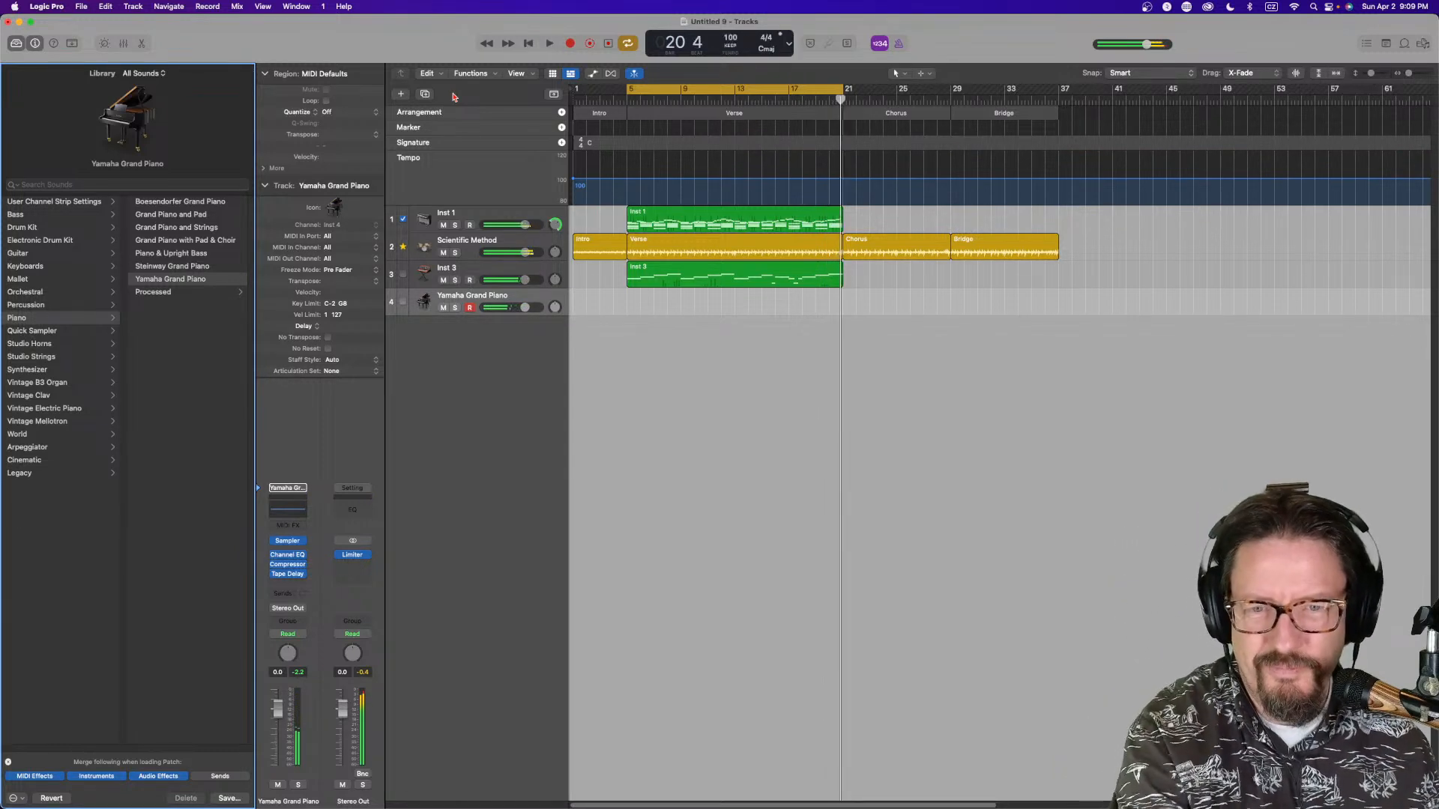
pyautogui.click(609, 45)
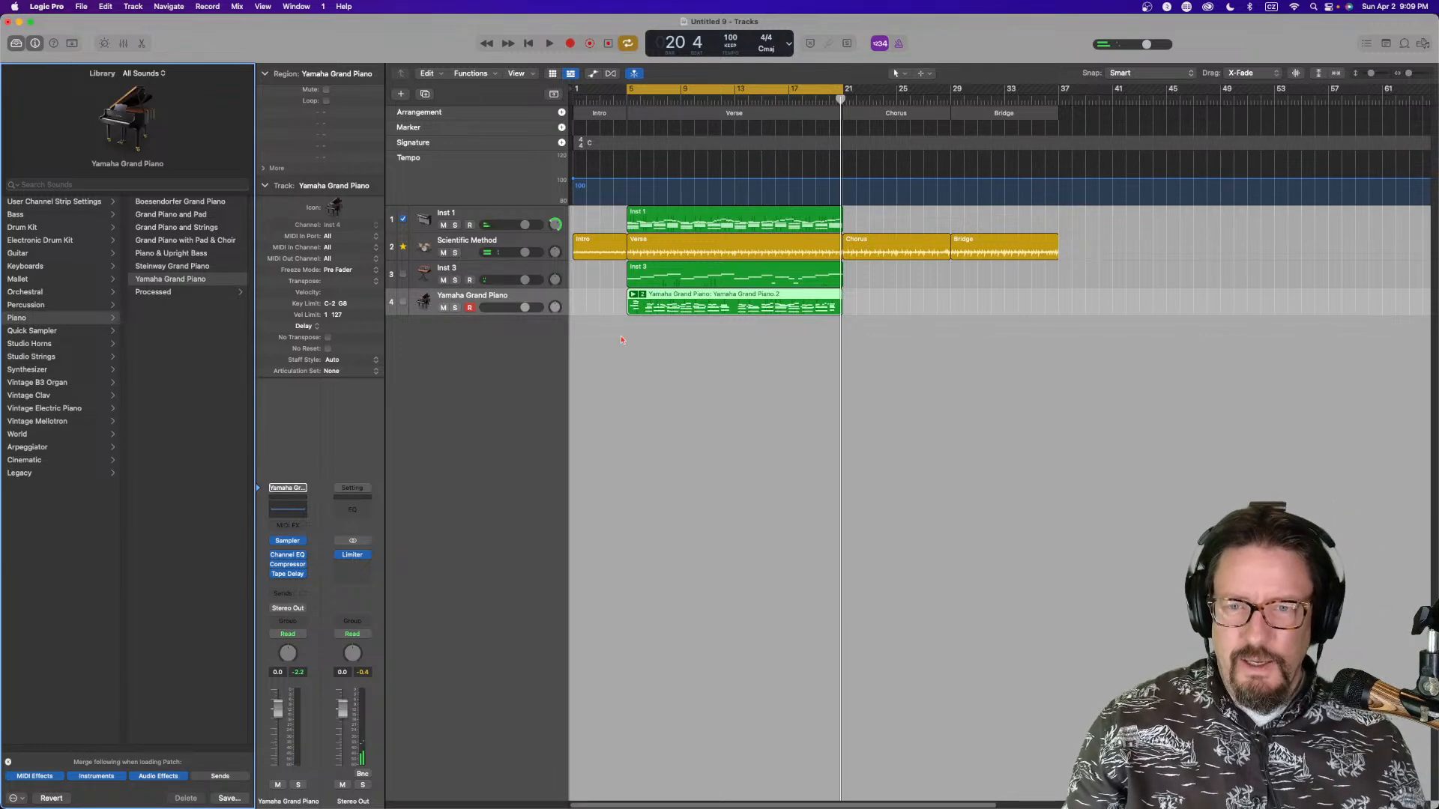
# Flatten the take folder on the Yamaha Grand Piano track
pyautogui.click(643, 296)
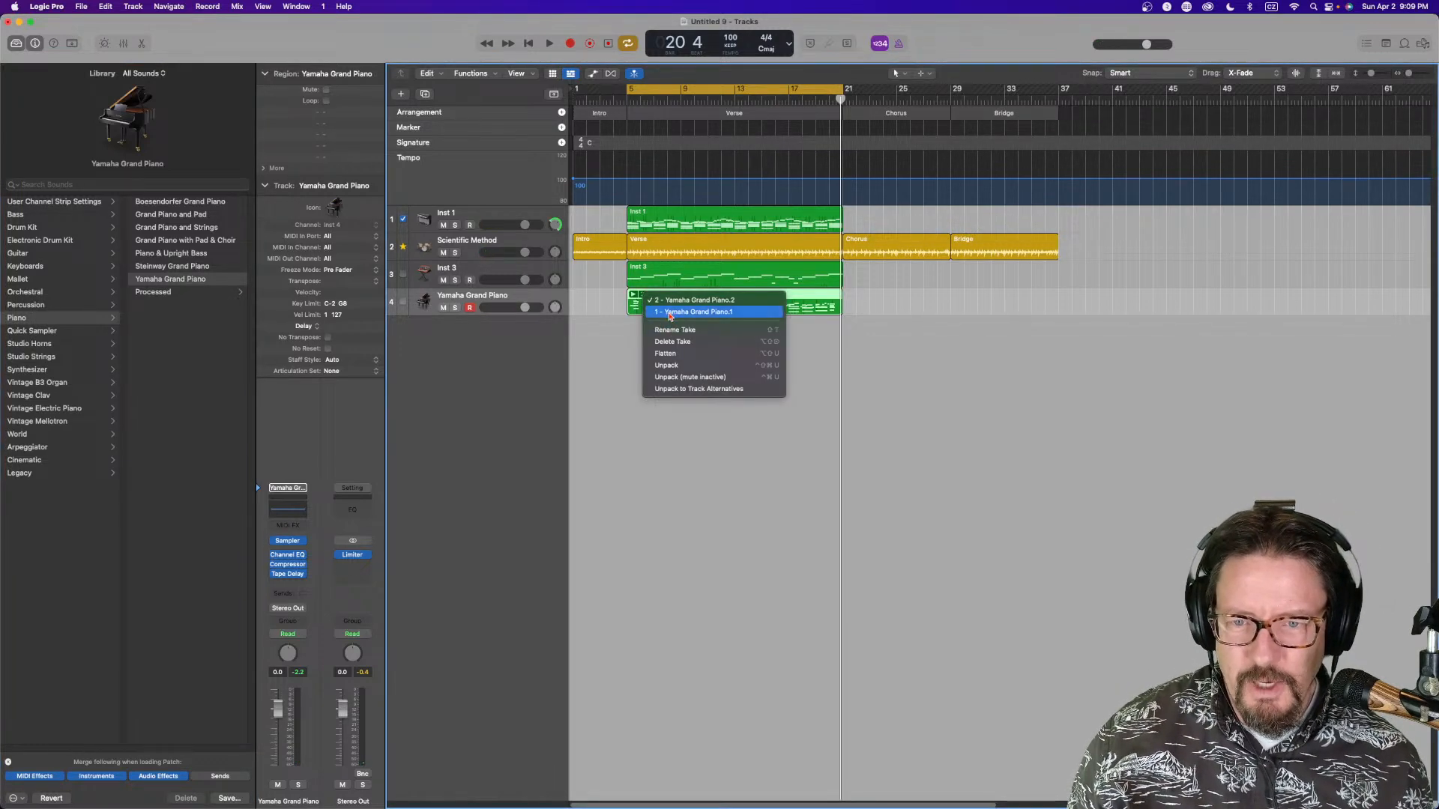
pyautogui.click(675, 357)
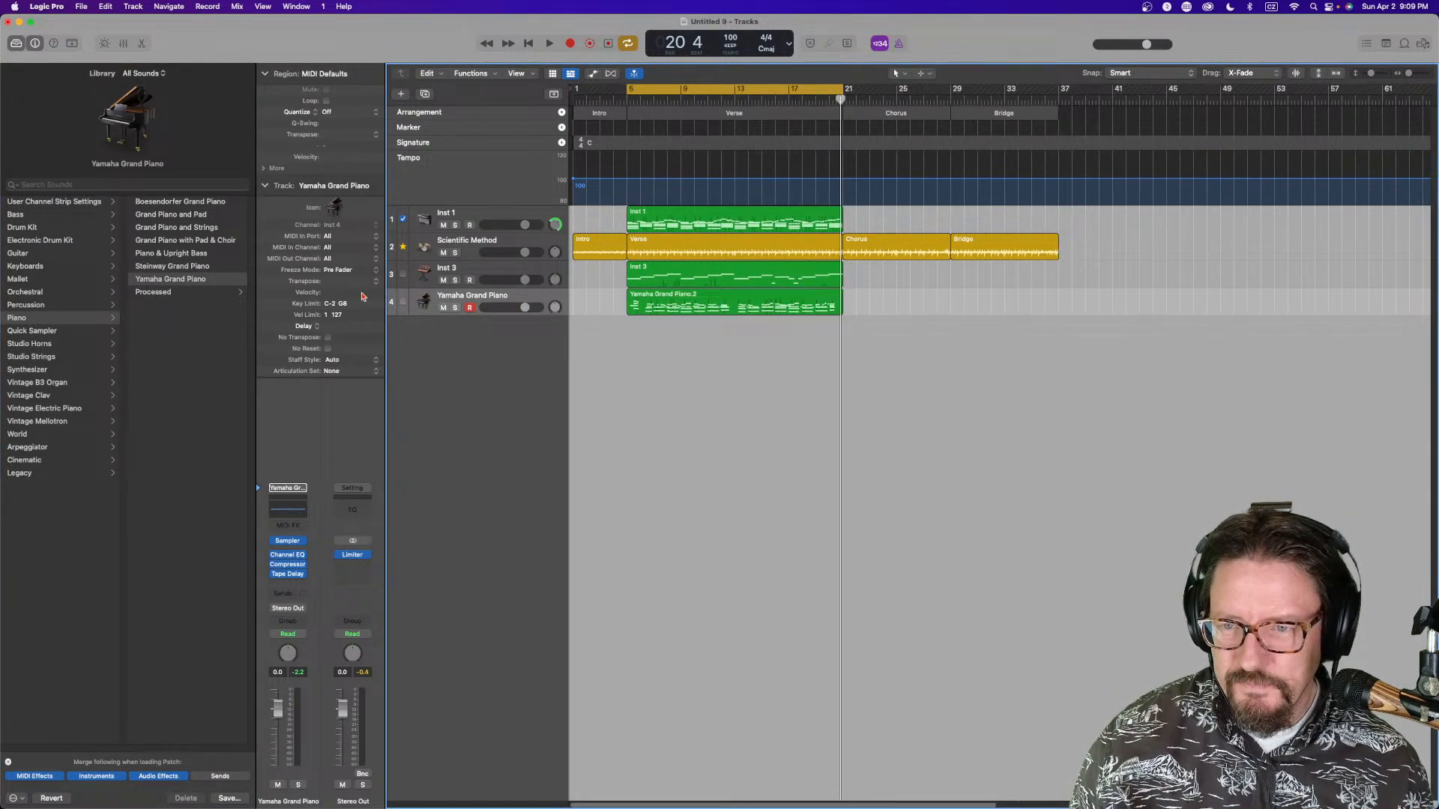
# Start playback and pan the Yamaha Grand Piano track to the left
pyautogui.press('space')
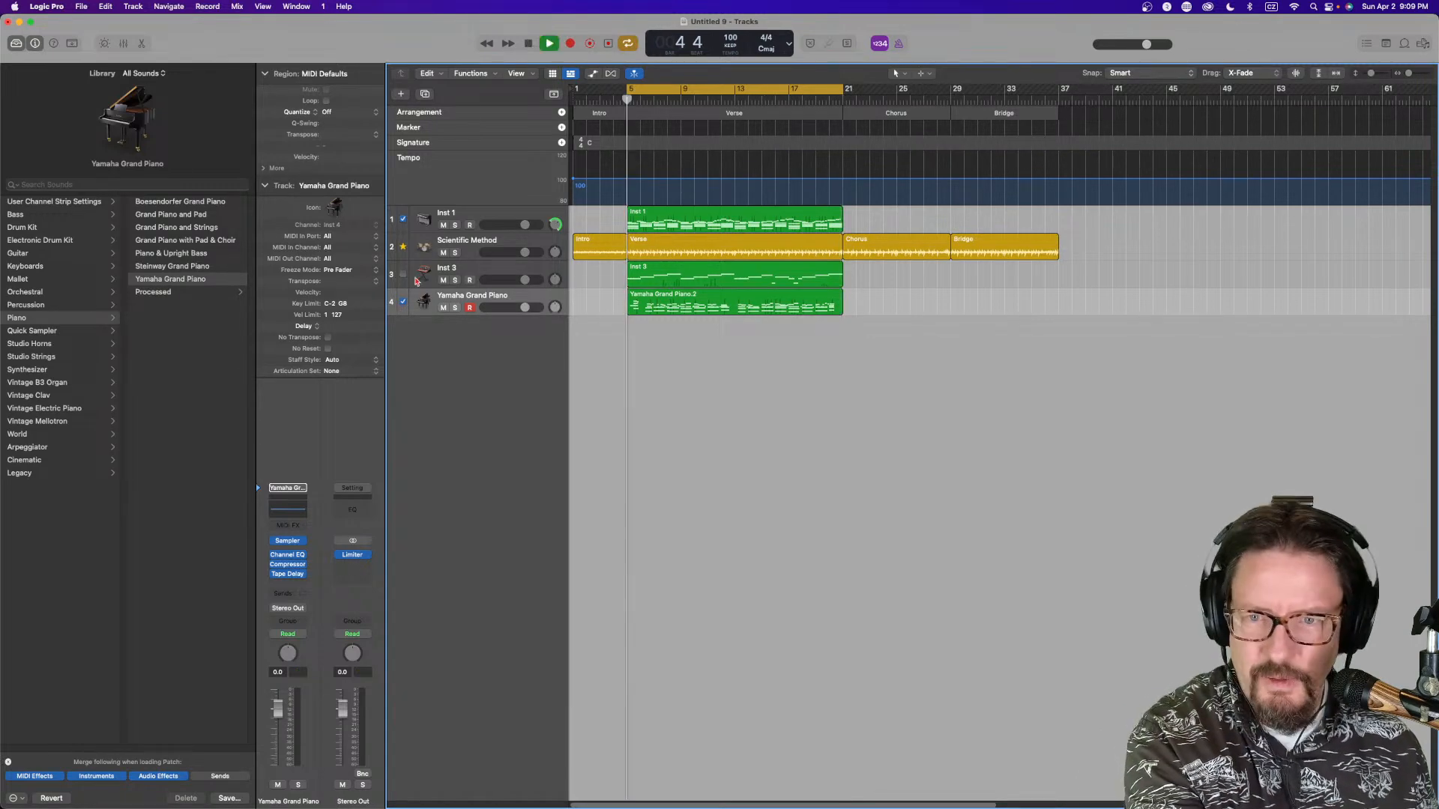
pyautogui.click(403, 274)
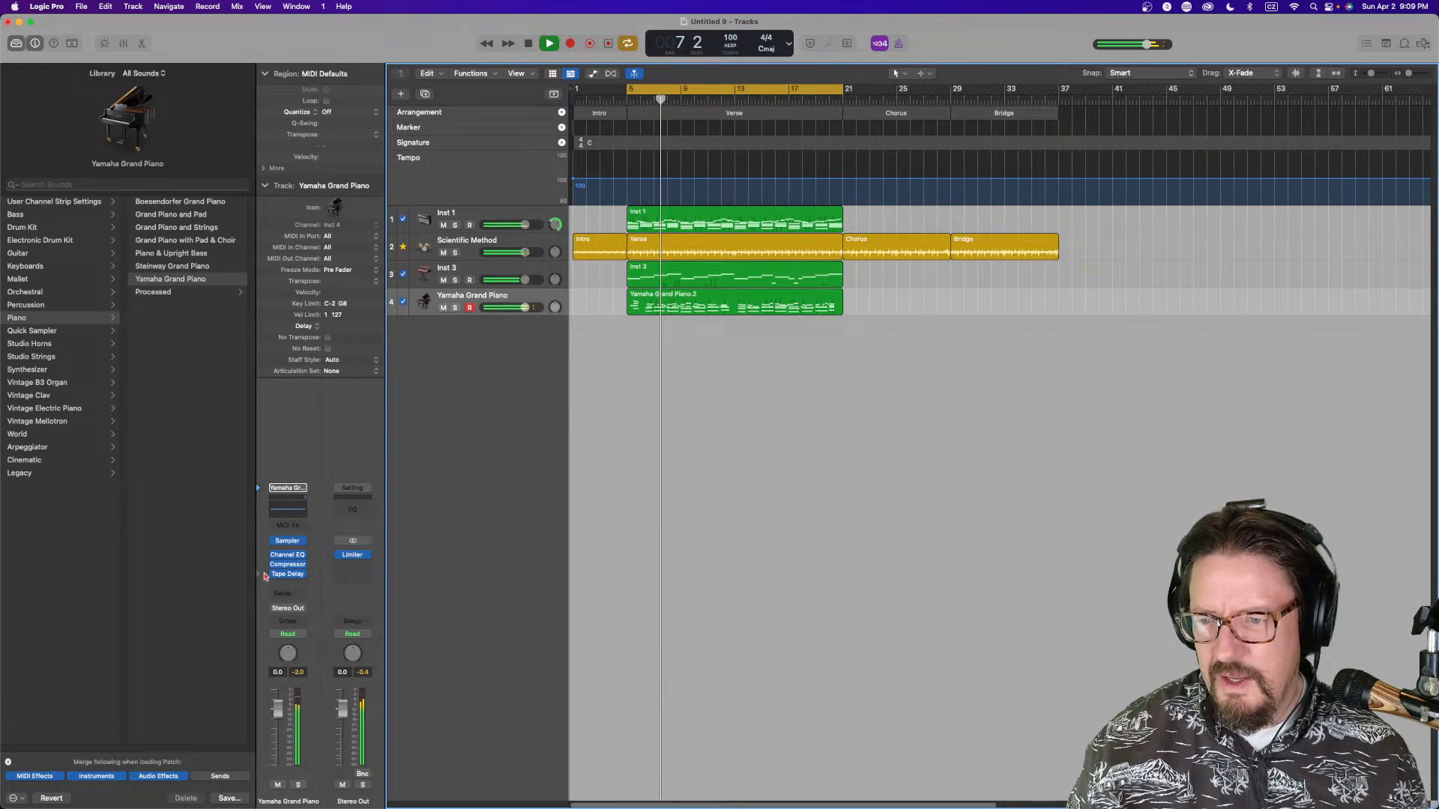
pyautogui.rightClick(289, 655)
pyautogui.click(303, 669)
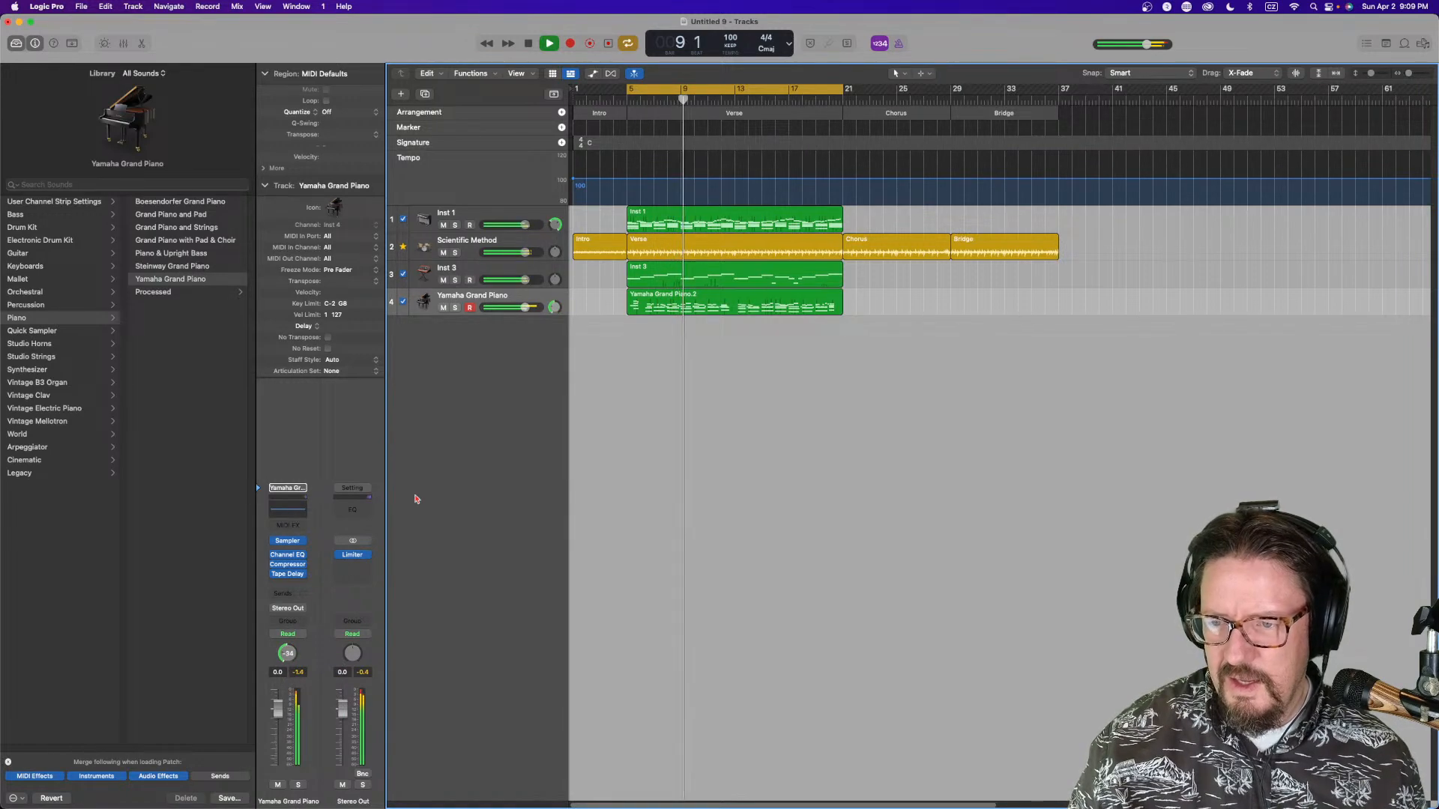
# Open the piano's Channel EQ, add a low cut around 115 Hz and a dip of about -8 dB near 332 Hz
pyautogui.click(288, 510)
pyautogui.moveTo(766, 390); pyautogui.dragTo(626, 420)
pyautogui.moveTo(335, 441); pyautogui.dragTo(528, 441)
# Boost the EQ's high shelf by about 9 dB and close the Channel EQ
pyautogui.moveTo(1088, 392); pyautogui.dragTo(1002, 390)
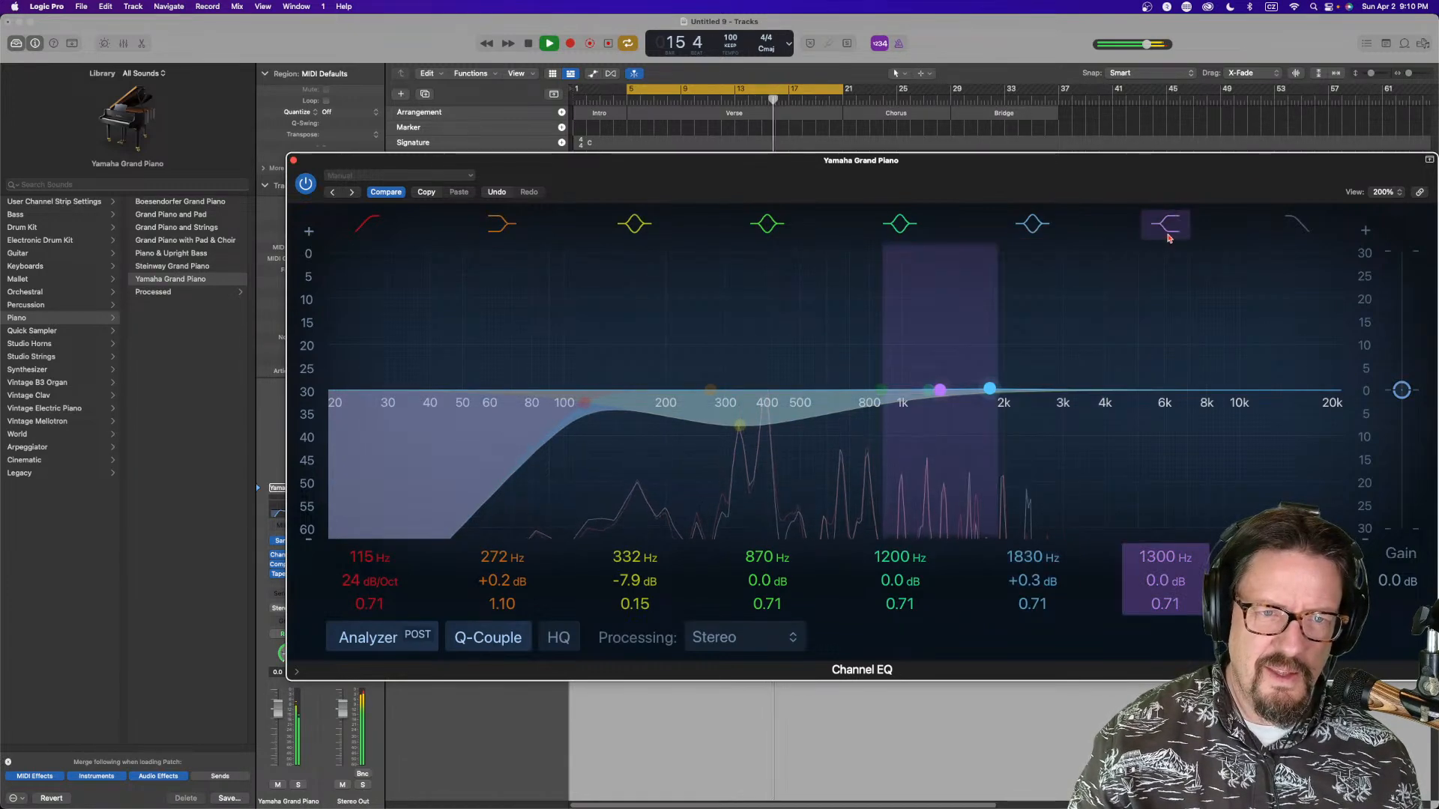
pyautogui.moveTo(989, 389); pyautogui.dragTo(1116, 390)
pyautogui.moveTo(938, 391); pyautogui.dragTo(935, 341)
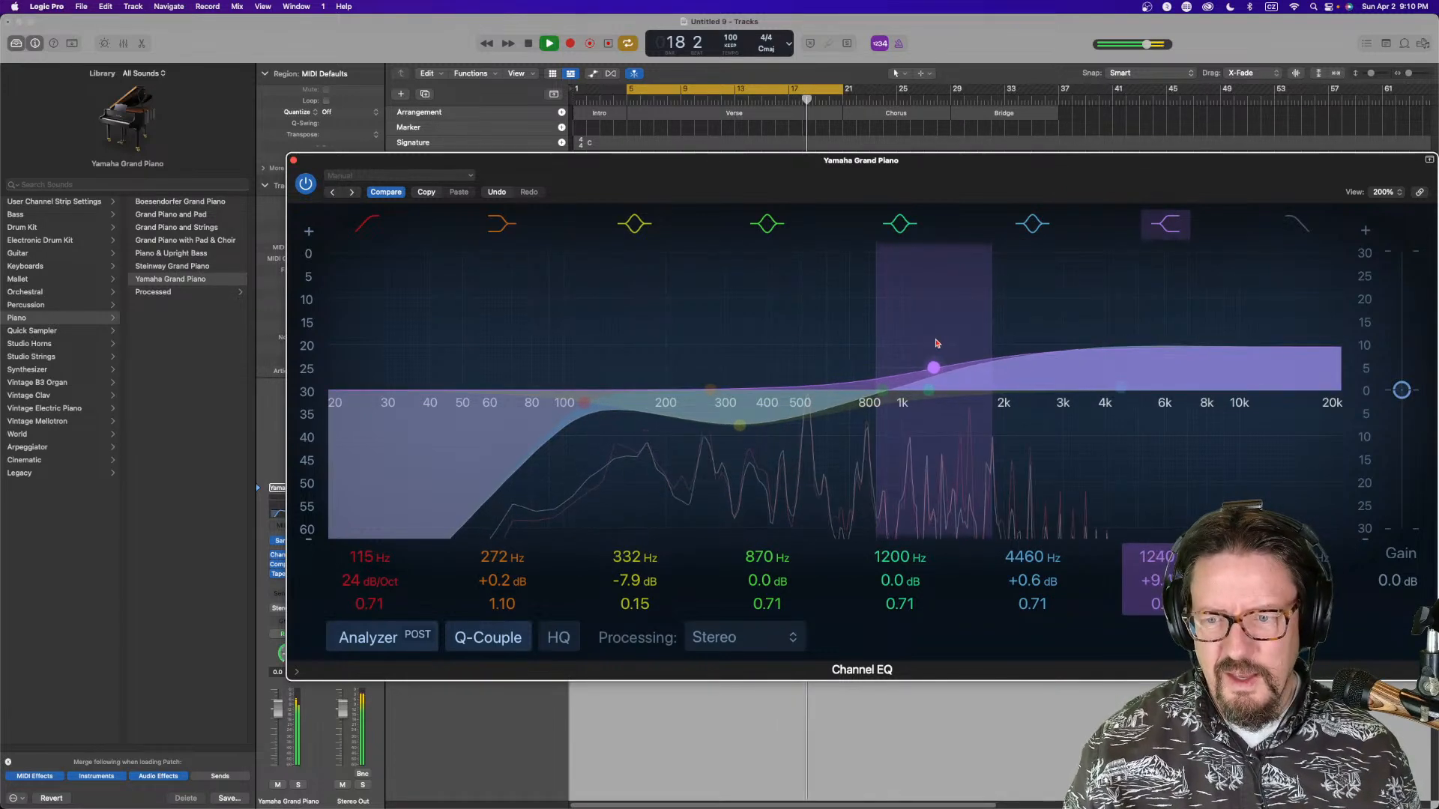
pyautogui.click(294, 162)
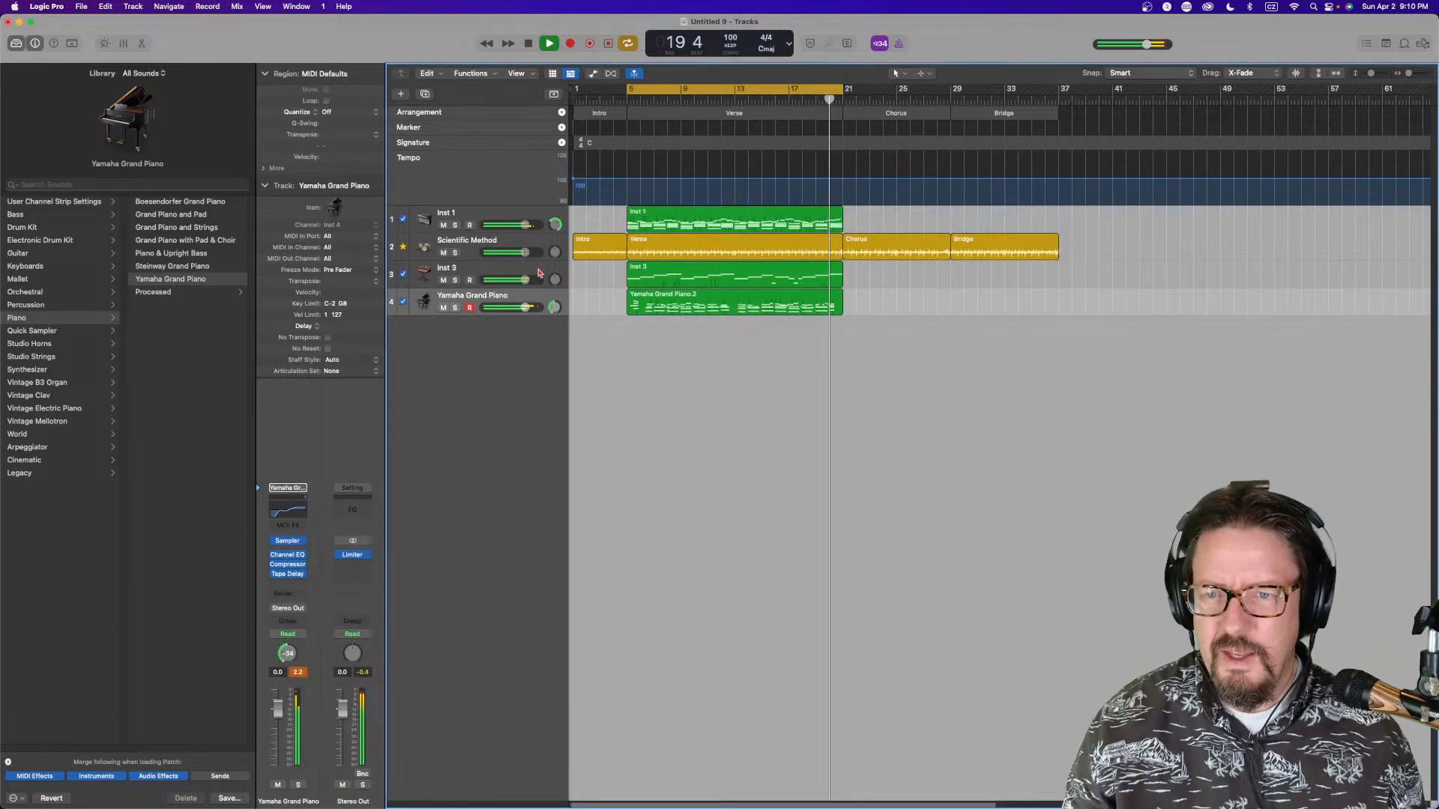
# Lower the piano's volume to about -5.4 dB and set its Compressor threshold to -32.5 dB with a higher ratio
pyautogui.moveTo(525, 308); pyautogui.dragTo(517, 307)
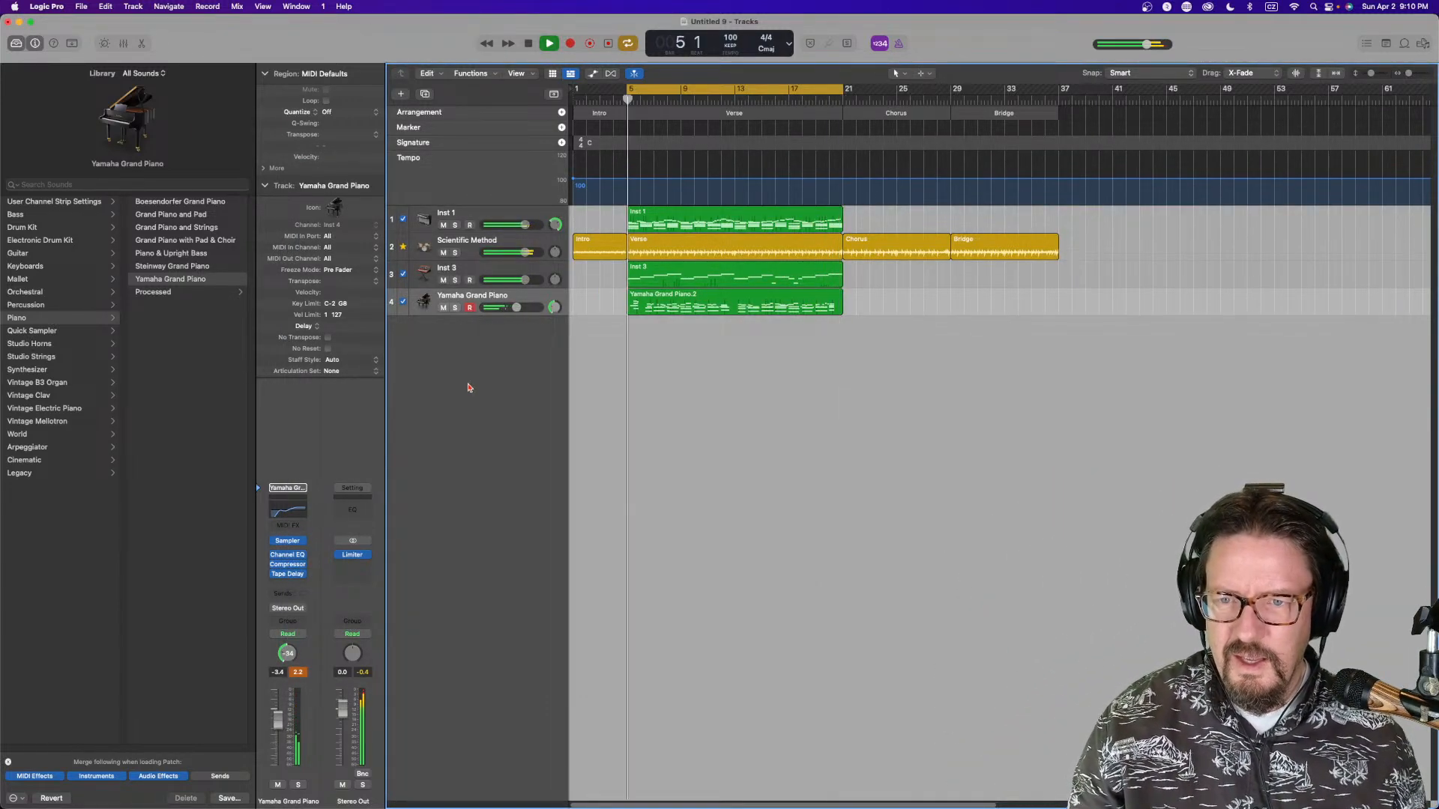
pyautogui.click(302, 564)
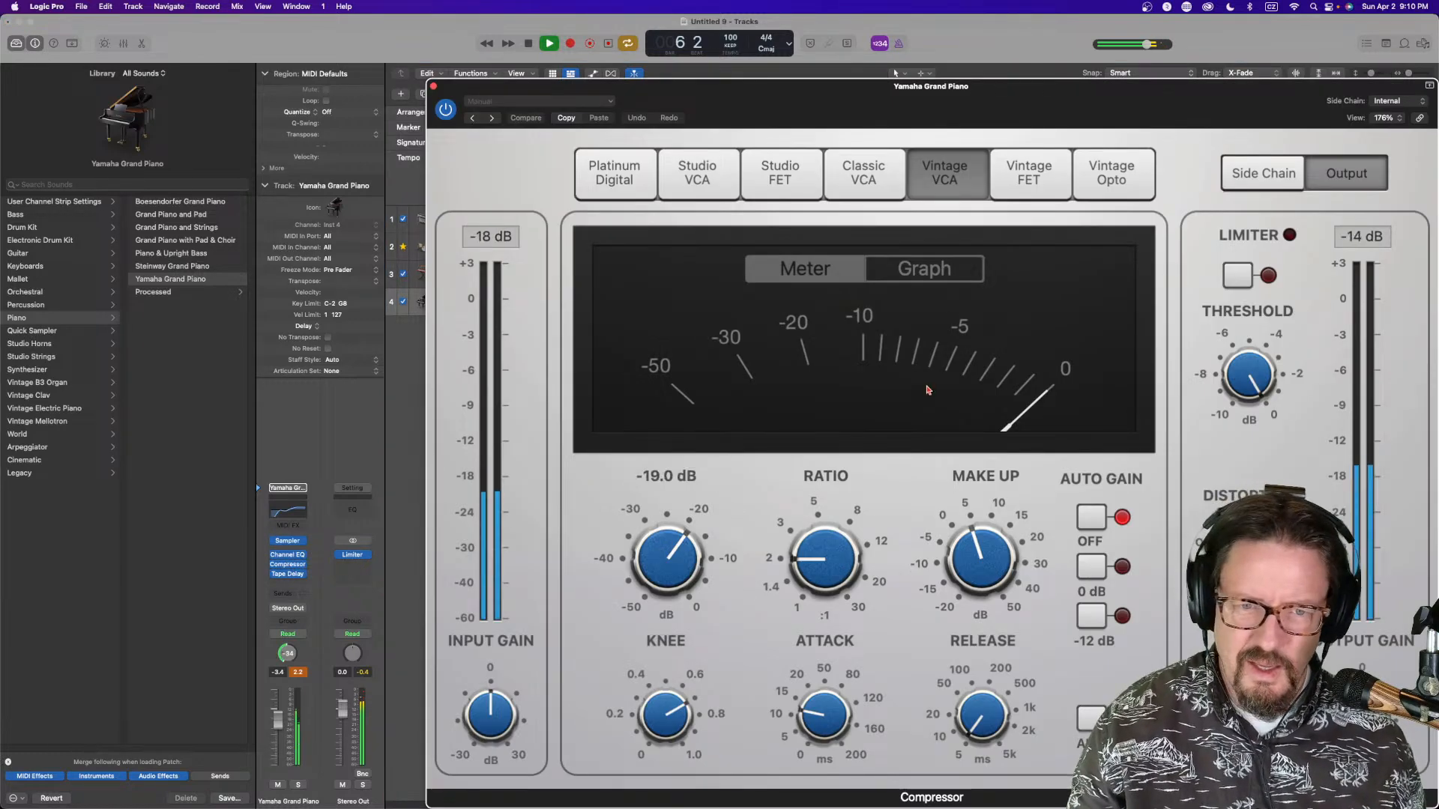
pyautogui.moveTo(671, 553); pyautogui.dragTo(675, 618)
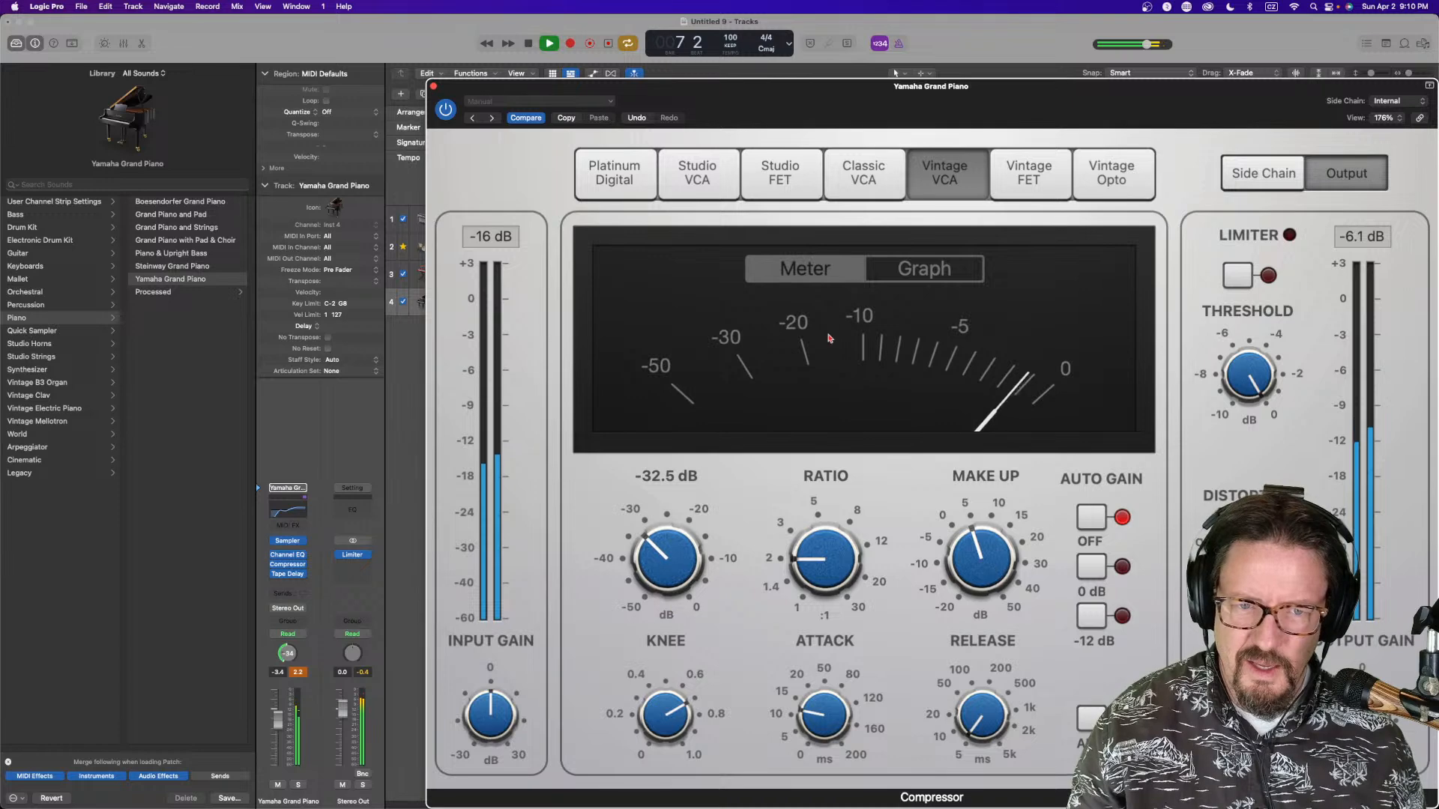
pyautogui.click(922, 270)
pyautogui.moveTo(809, 569); pyautogui.dragTo(809, 552)
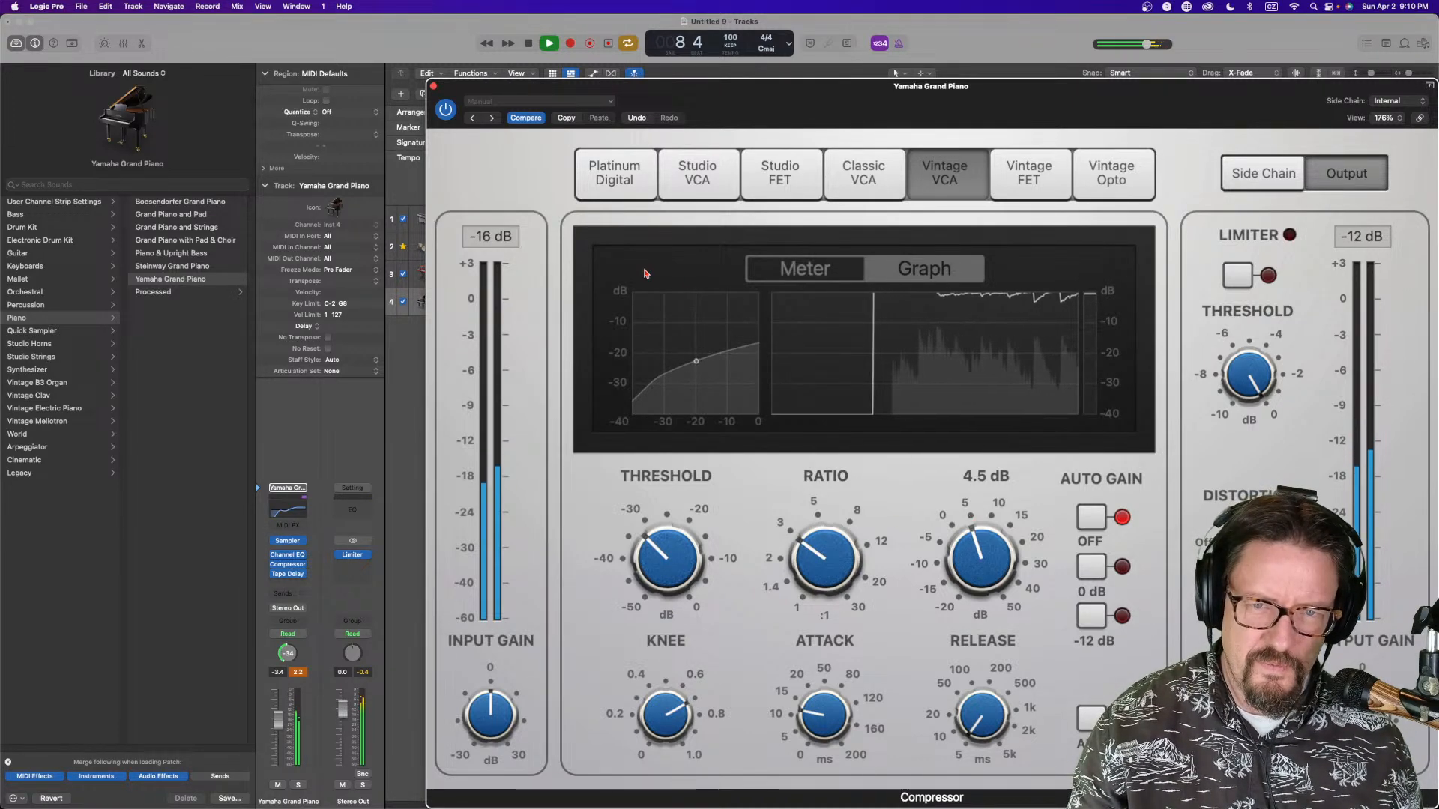
pyautogui.click(433, 86)
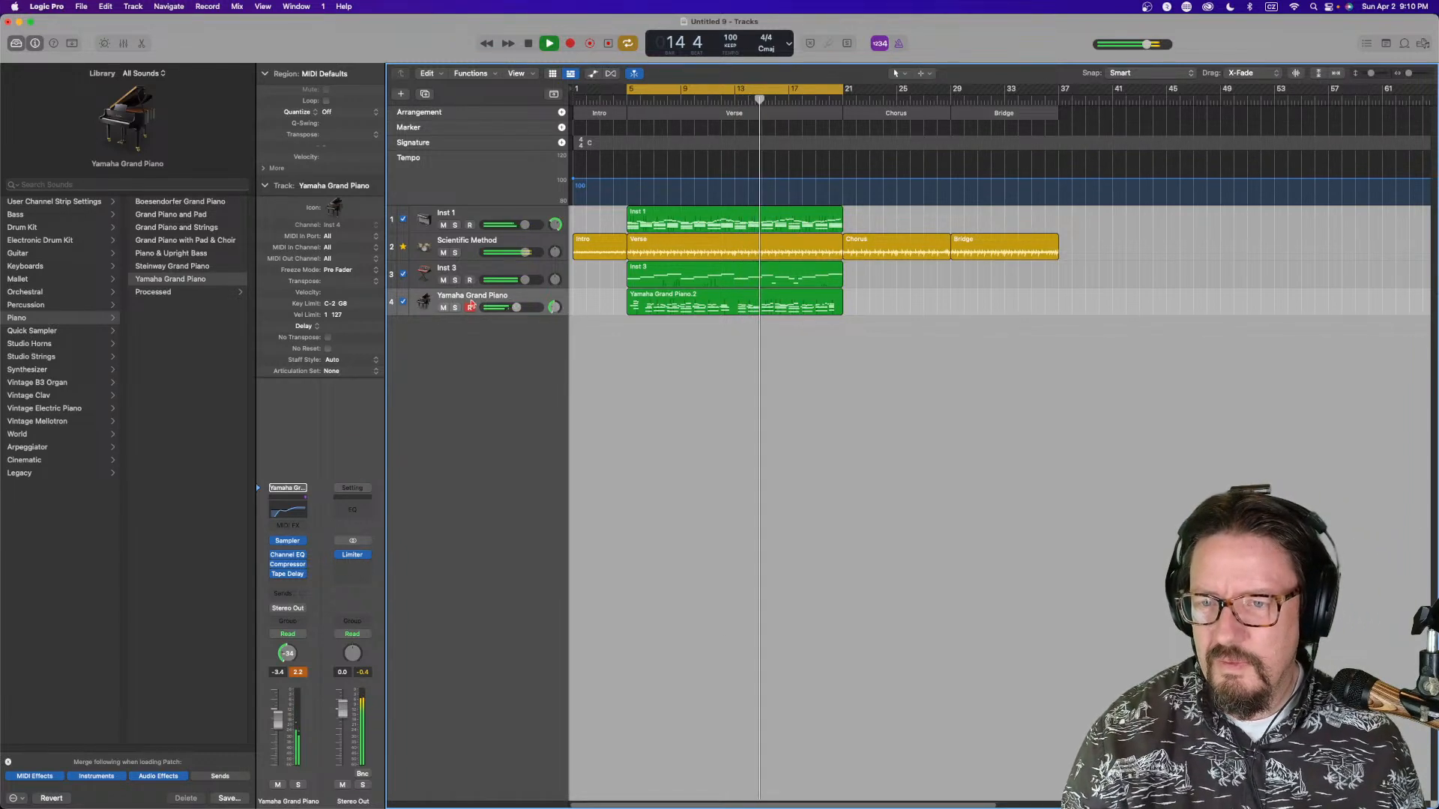
# Insert Step FX from Multi Effects on the piano track and lower its master mix
pyautogui.click(289, 575)
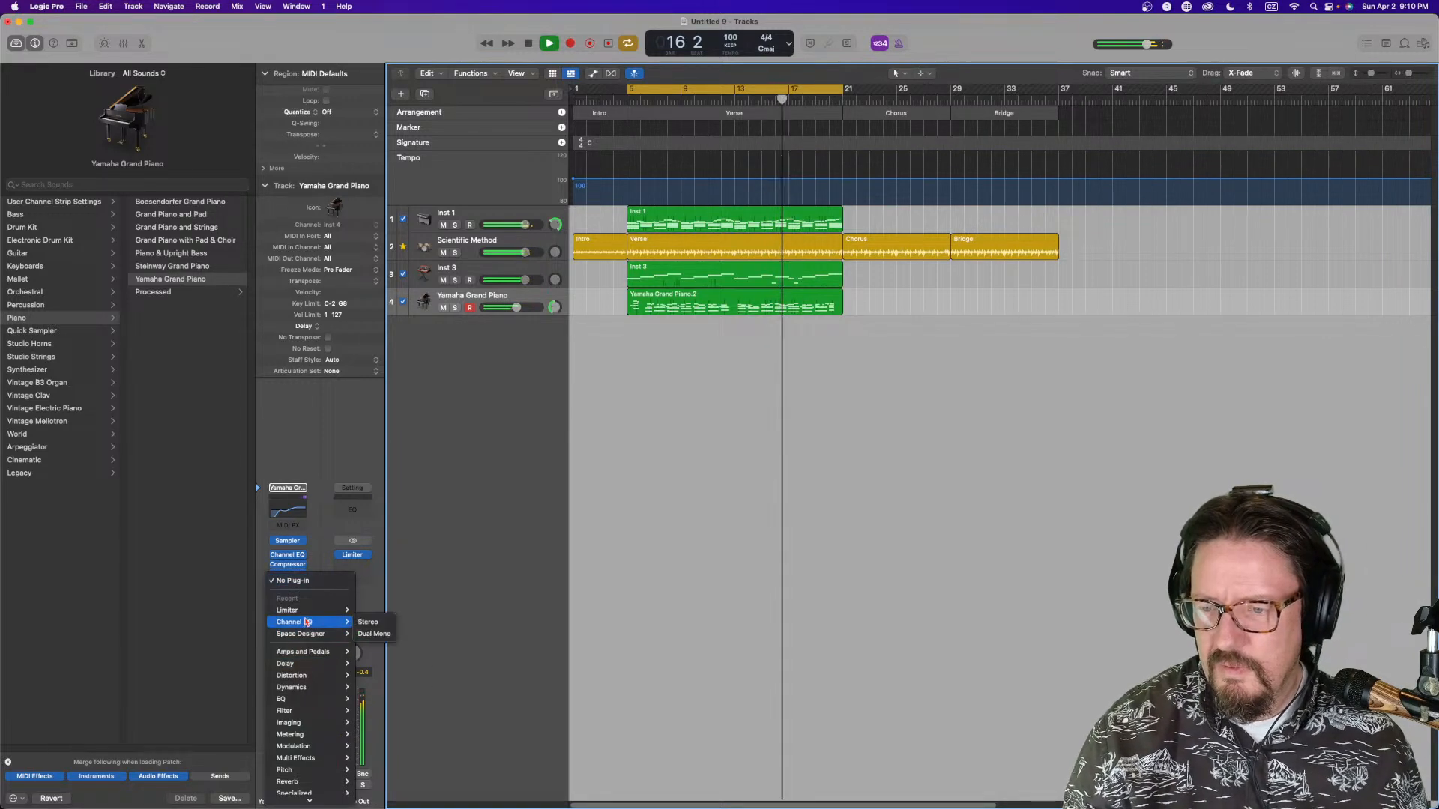
pyautogui.moveTo(300, 732)
pyautogui.moveTo(371, 755)
pyautogui.click(418, 758)
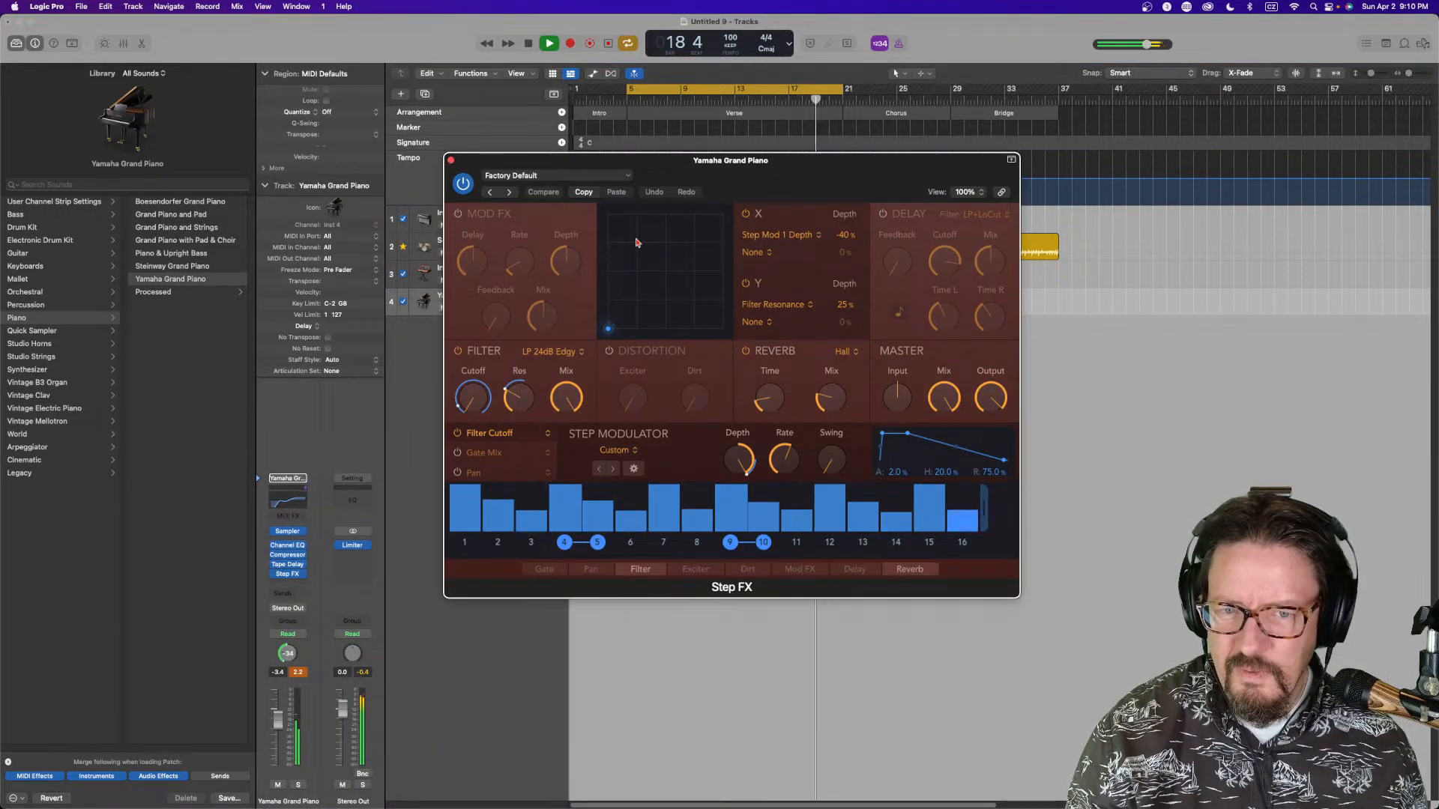
pyautogui.moveTo(949, 403); pyautogui.dragTo(949, 445)
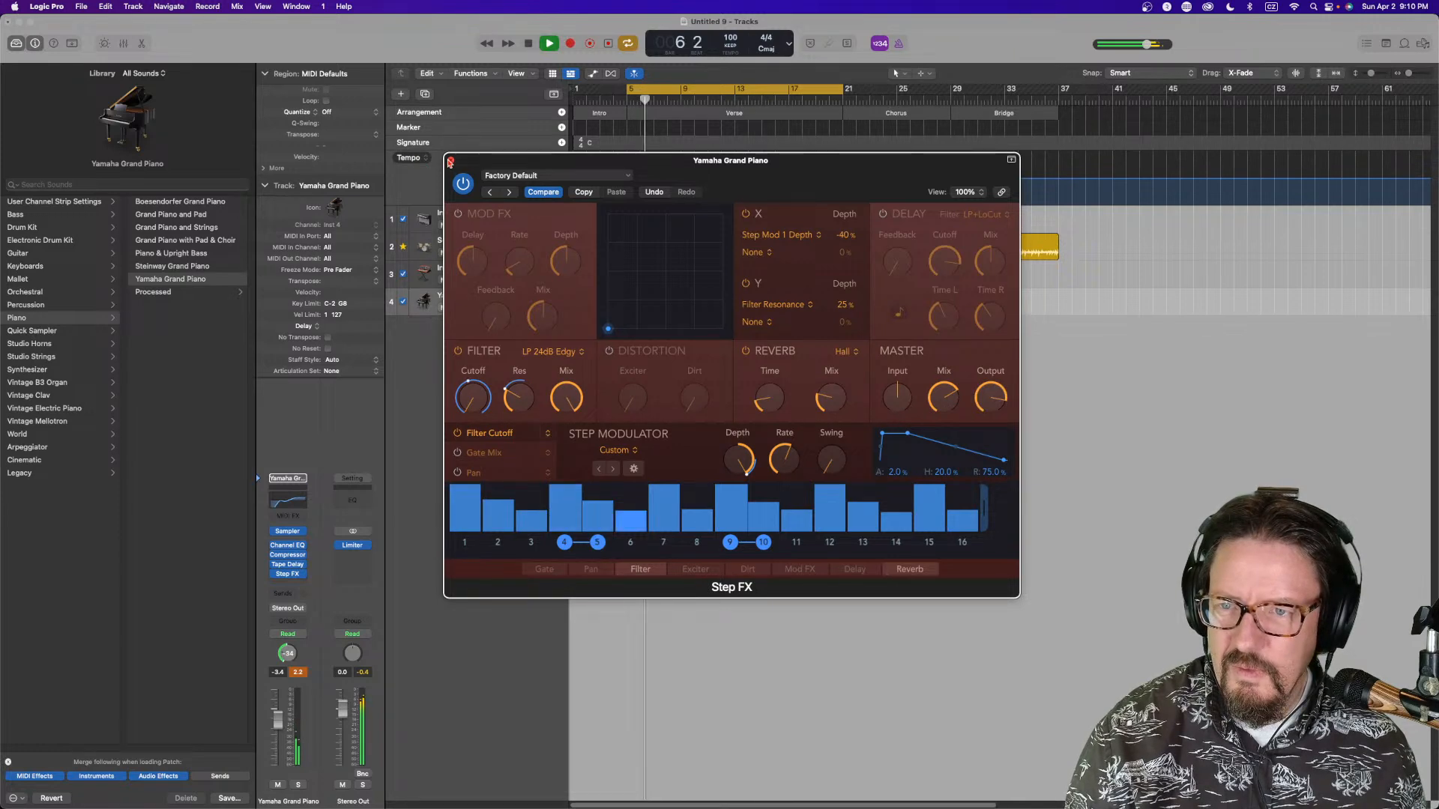
pyautogui.click(450, 162)
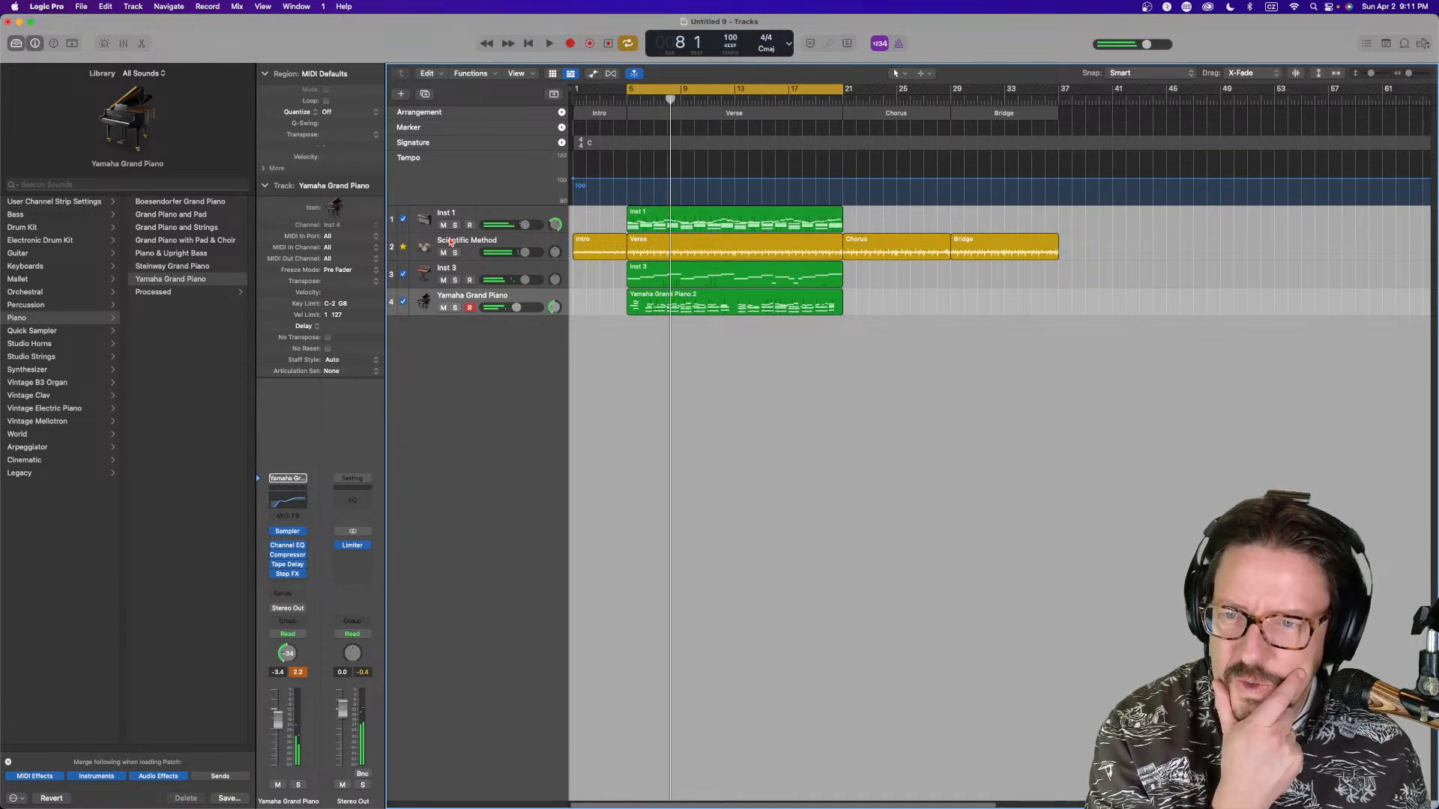
# Move the Drummer track to the top and change its kit to the Scientific Method+ producer kit
pyautogui.moveTo(451, 241); pyautogui.dragTo(449, 218)
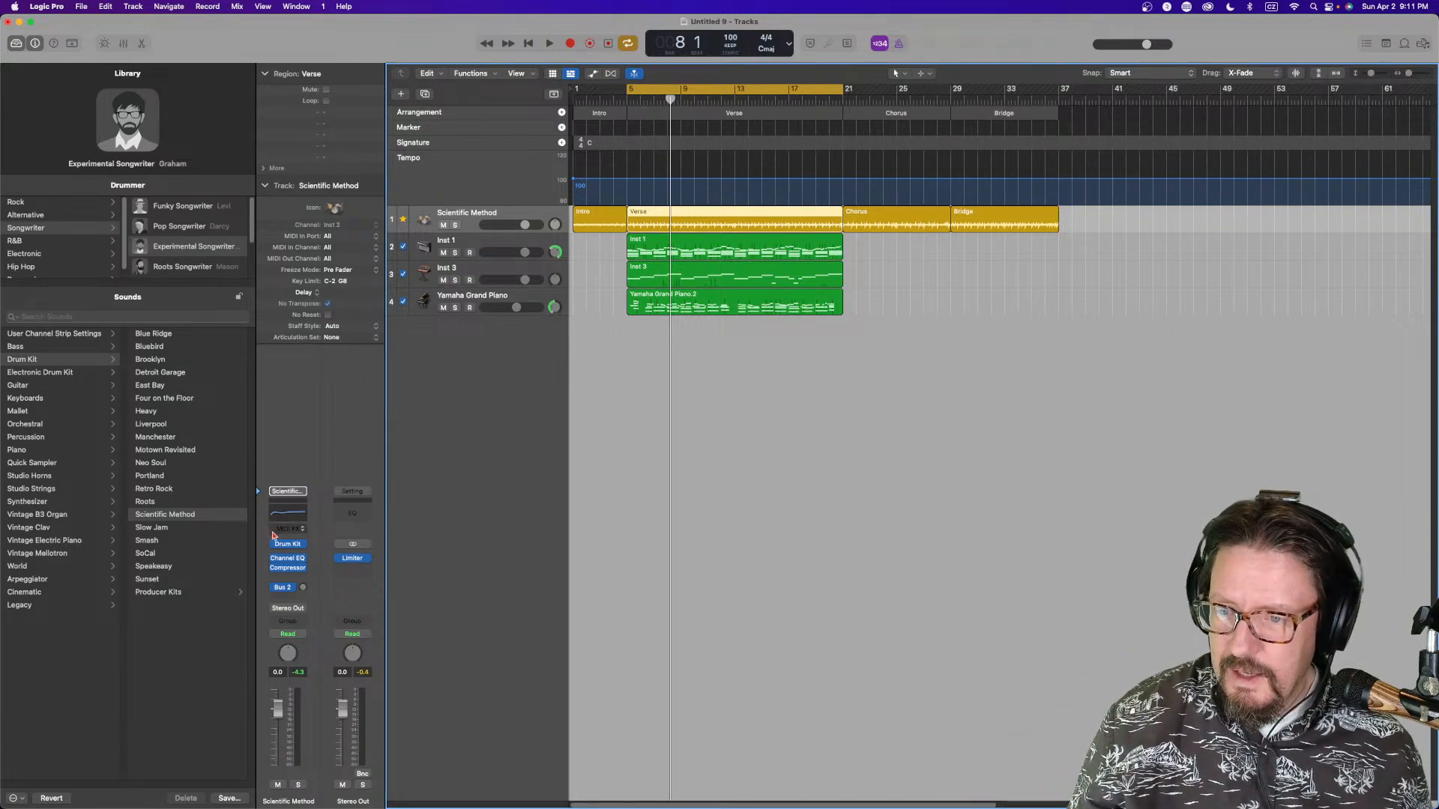
pyautogui.click(173, 592)
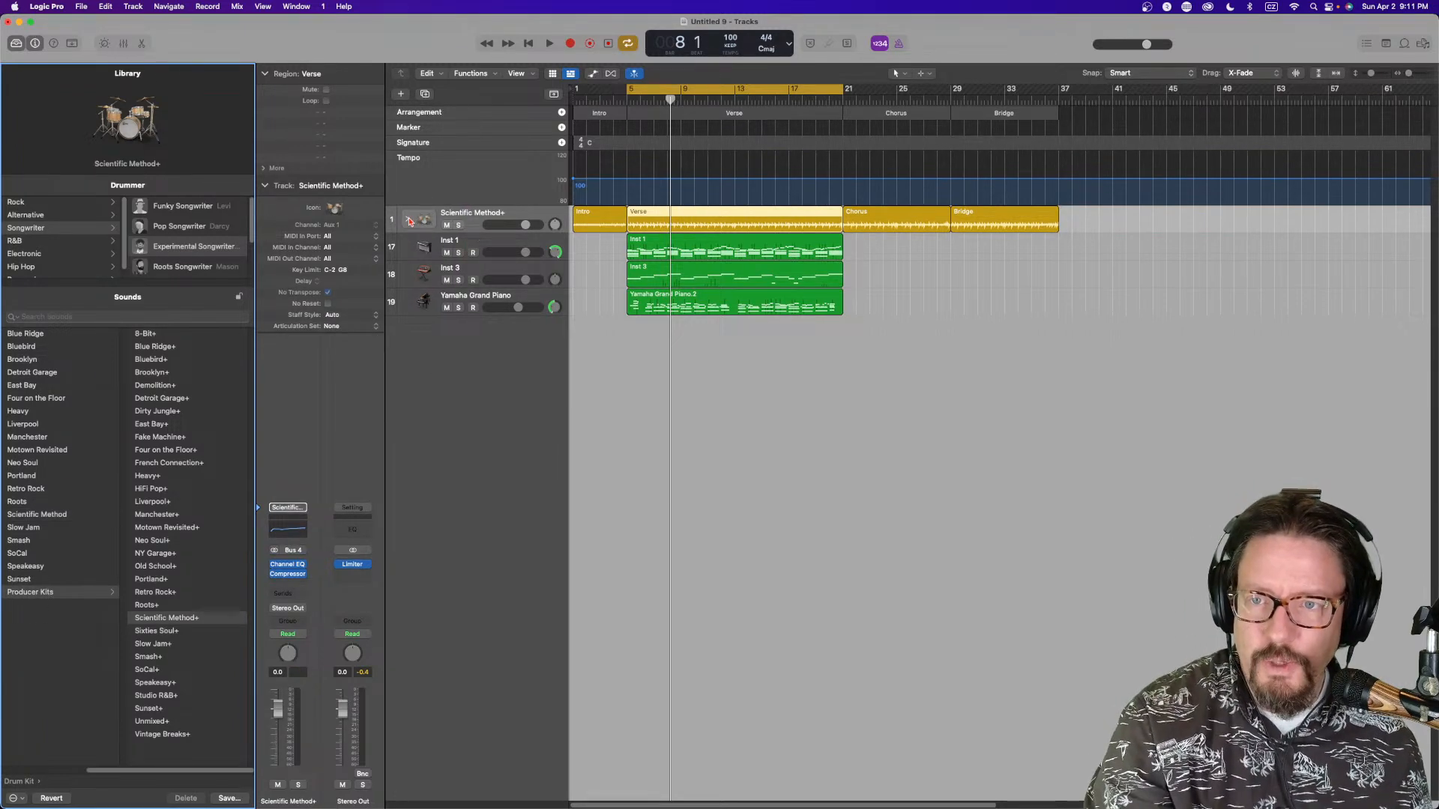
pyautogui.click(408, 221)
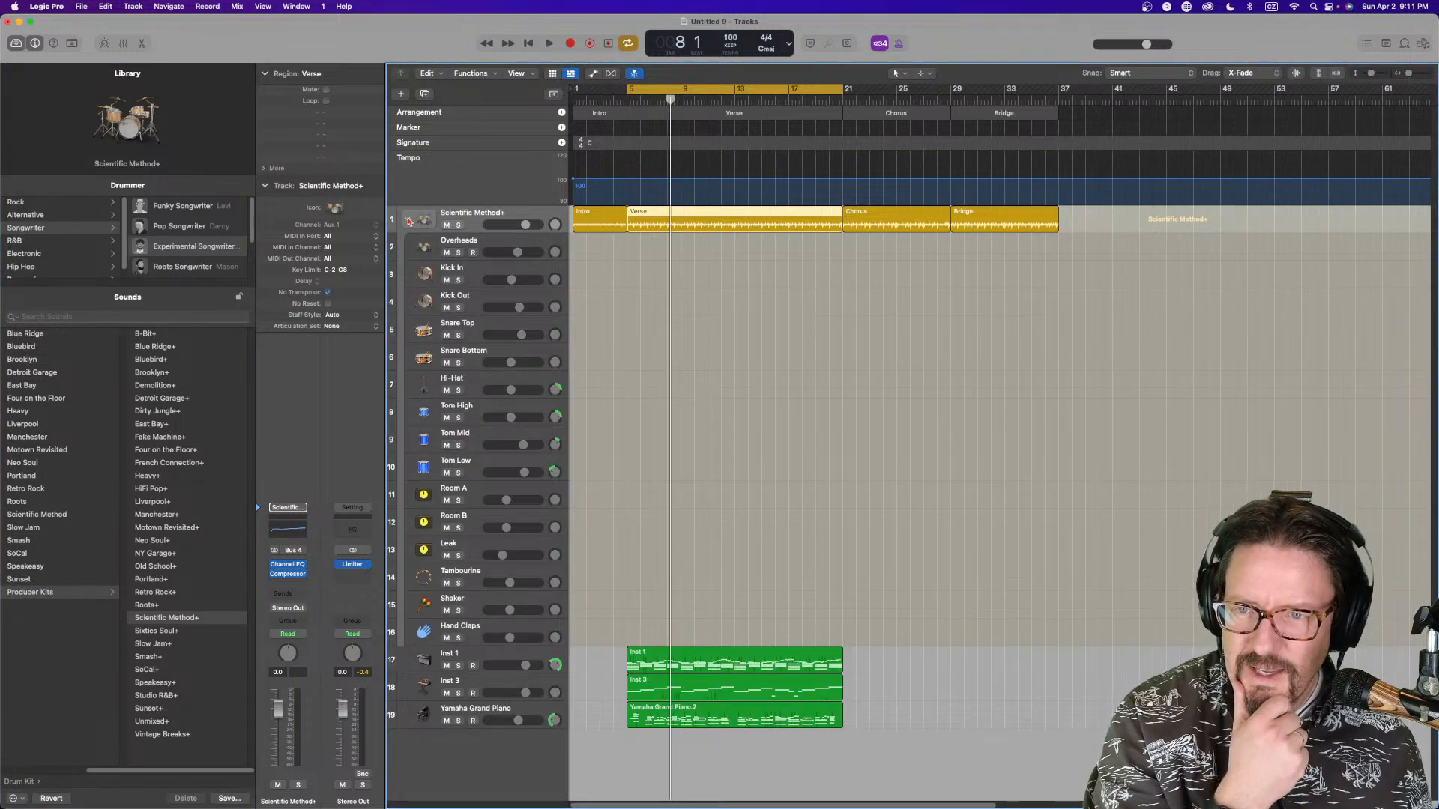
pyautogui.click(408, 221)
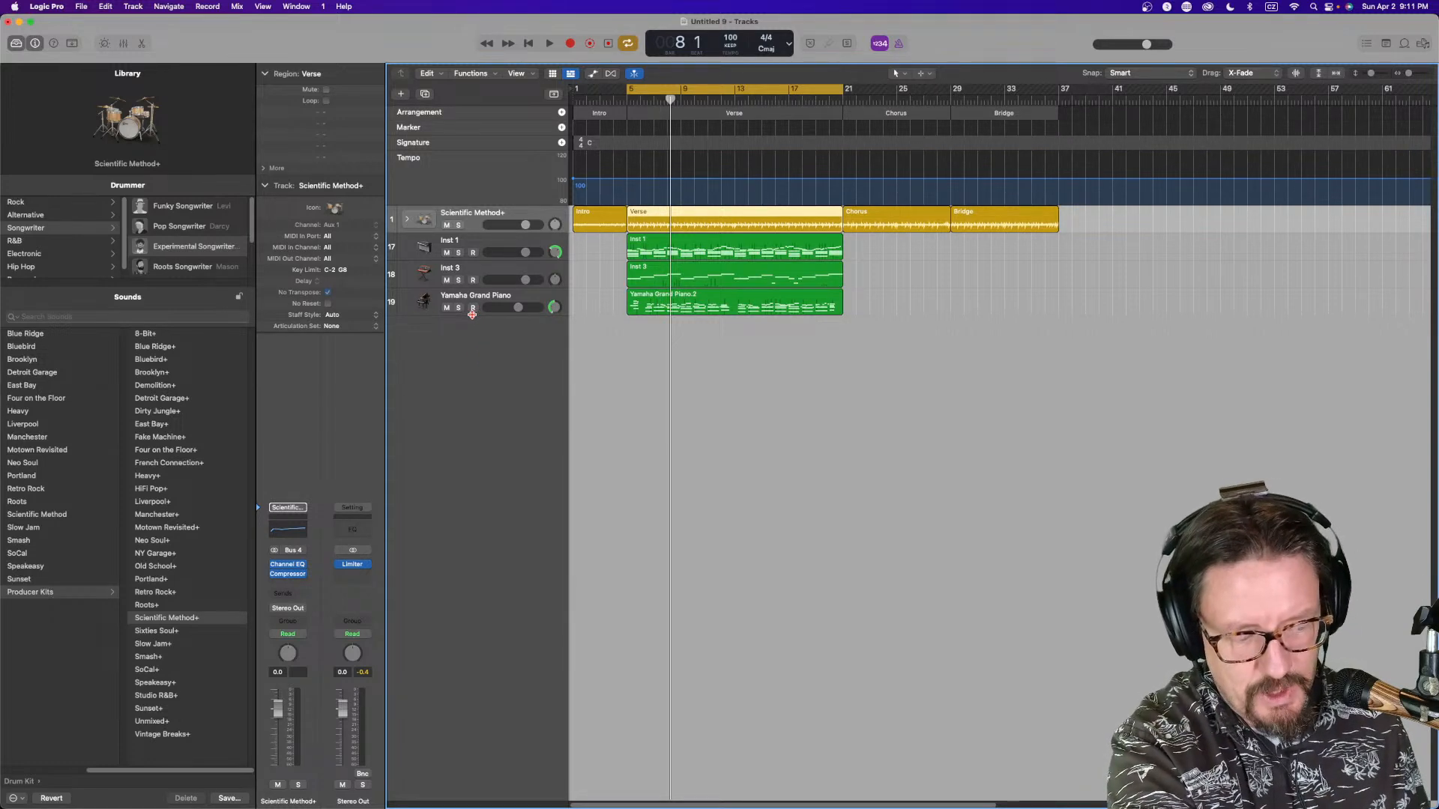
# Play the song and inspect the drum track's Compressor in graph view
pyautogui.press('space')
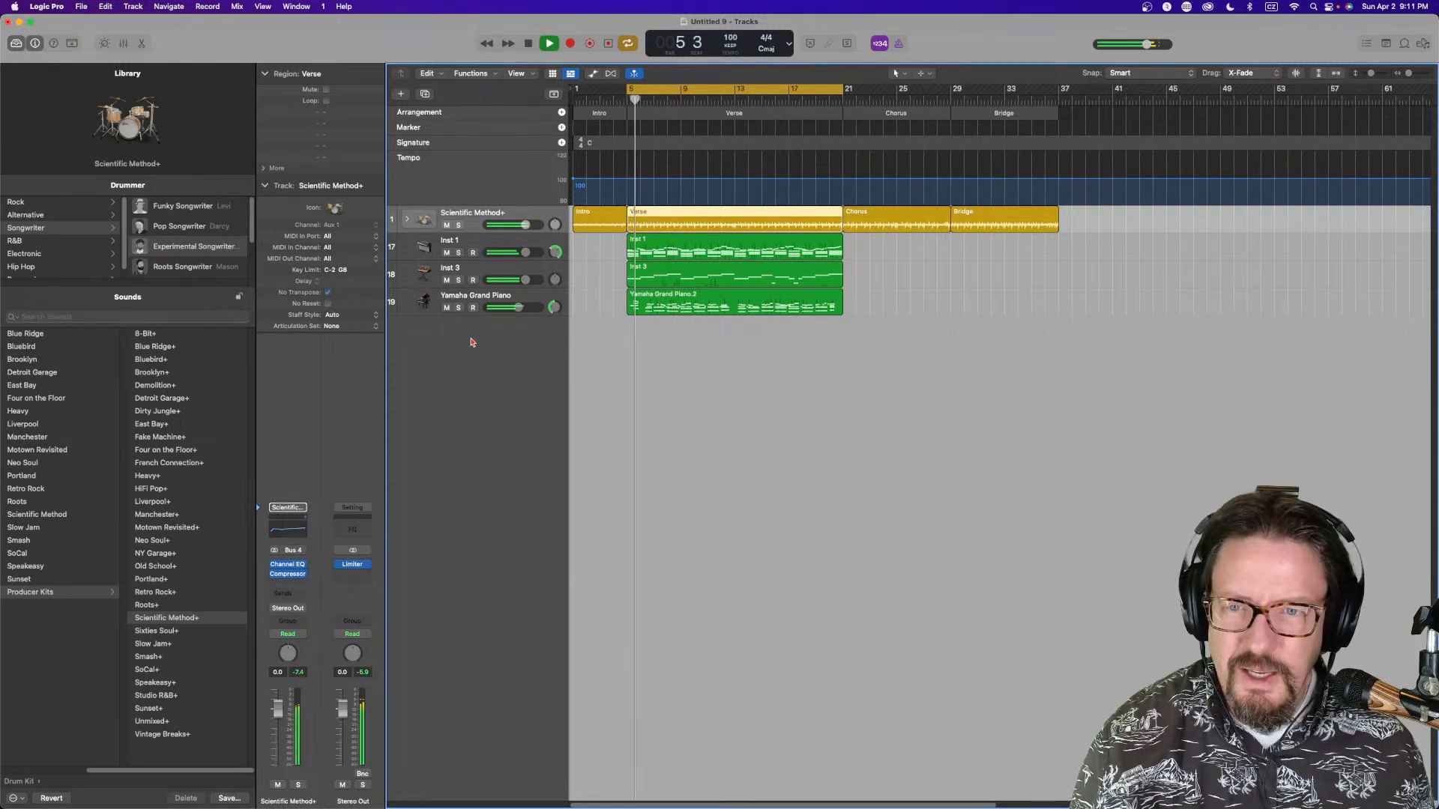
pyautogui.click(290, 575)
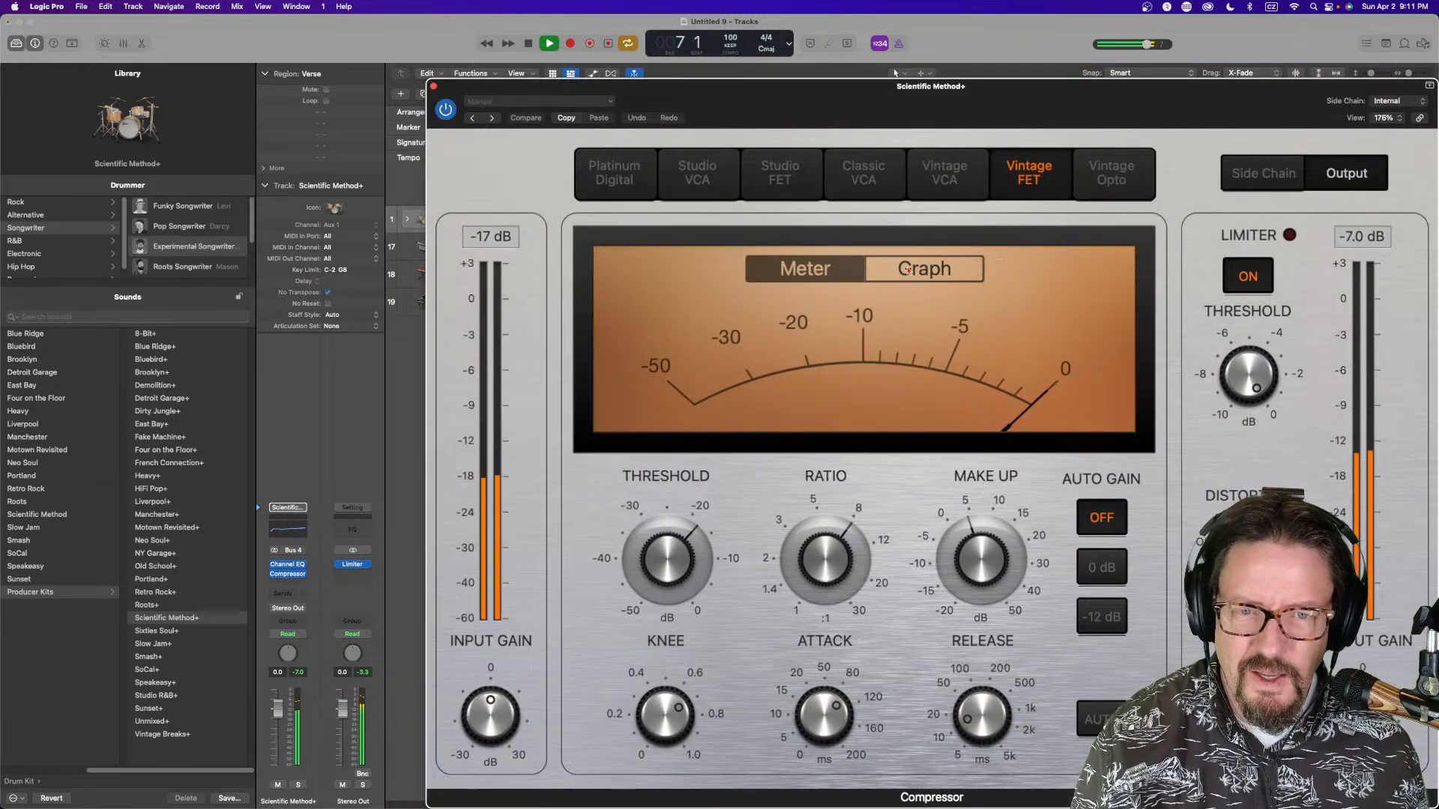
pyautogui.click(908, 271)
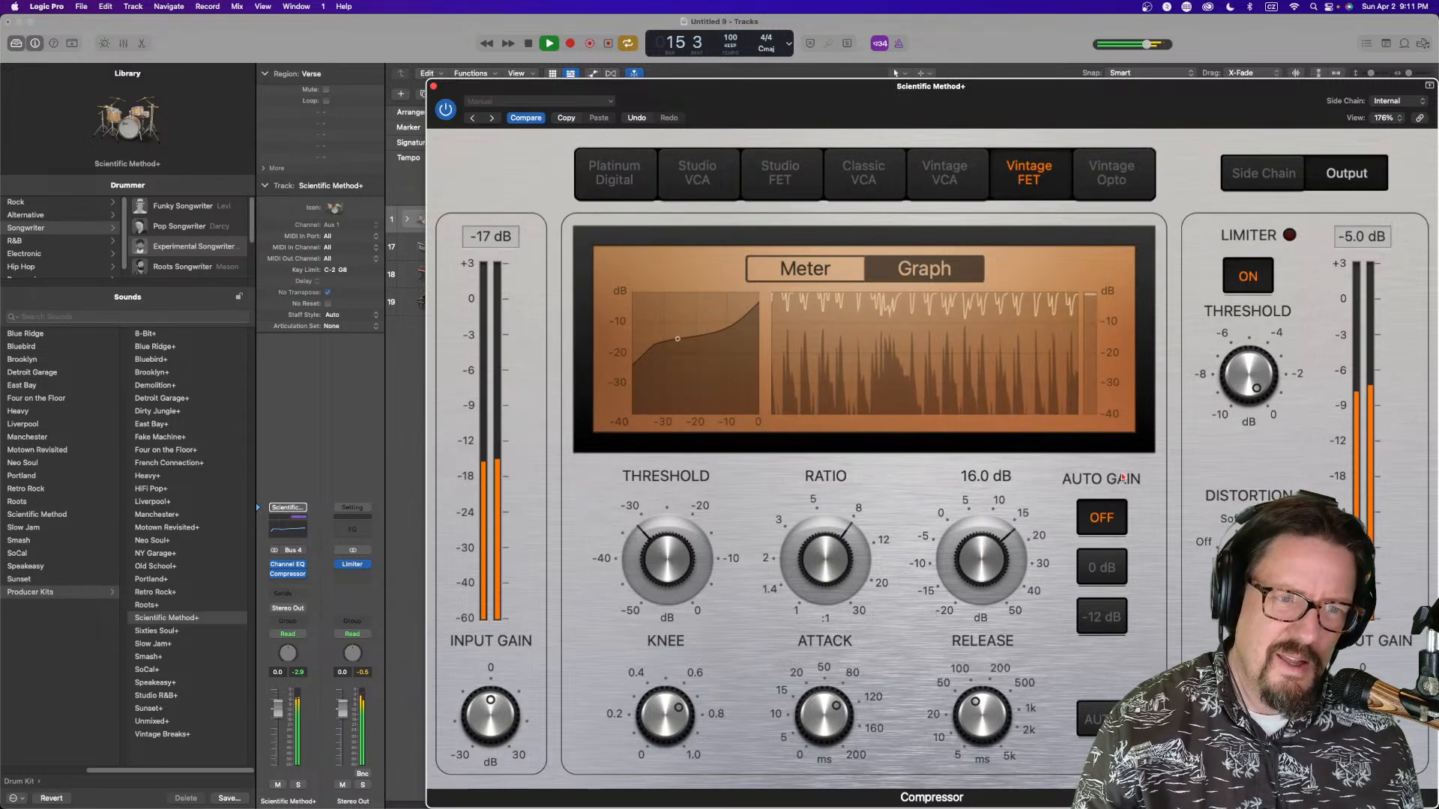
pyautogui.click(434, 89)
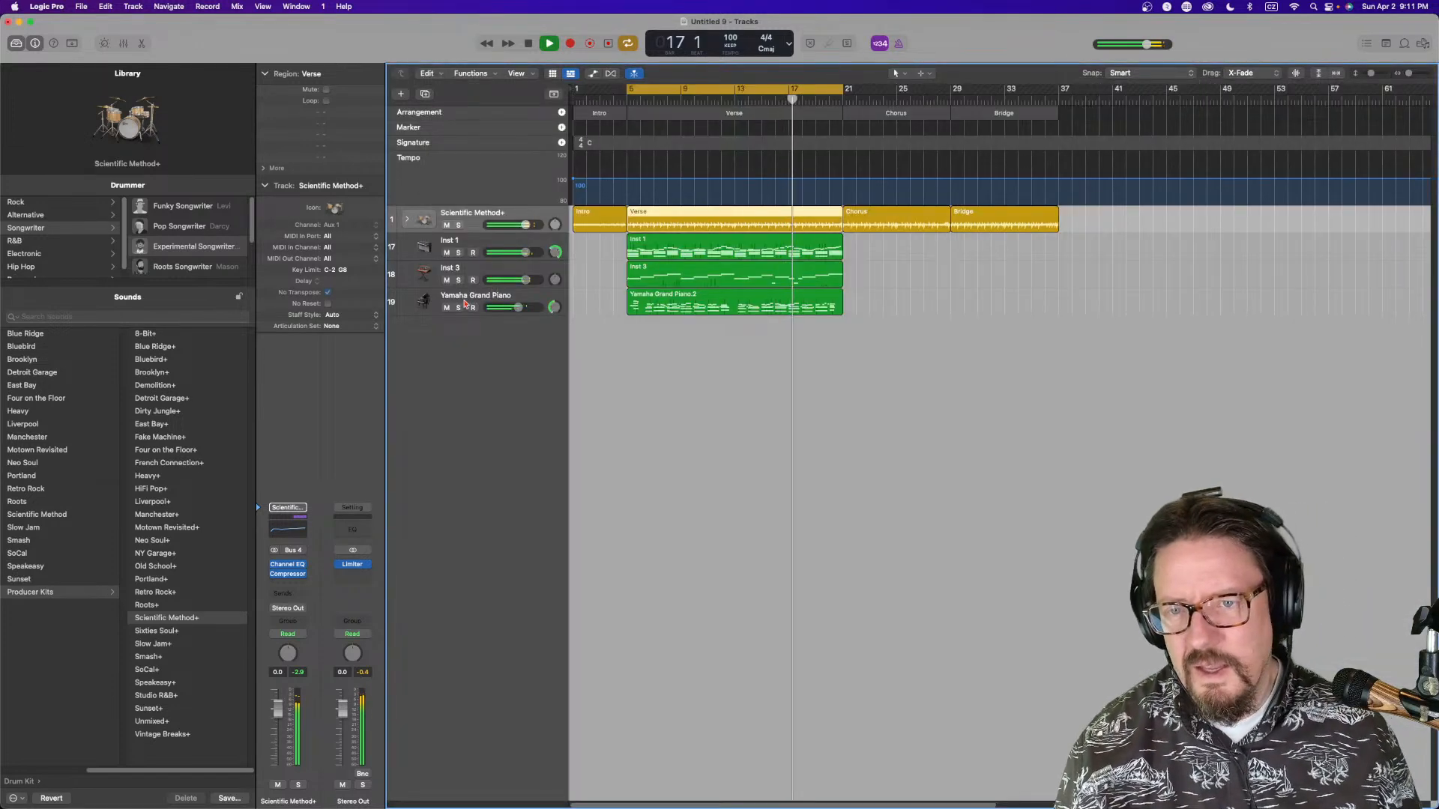
# Expand the drum track stack and raise the Room A volume slightly
pyautogui.click(392, 219)
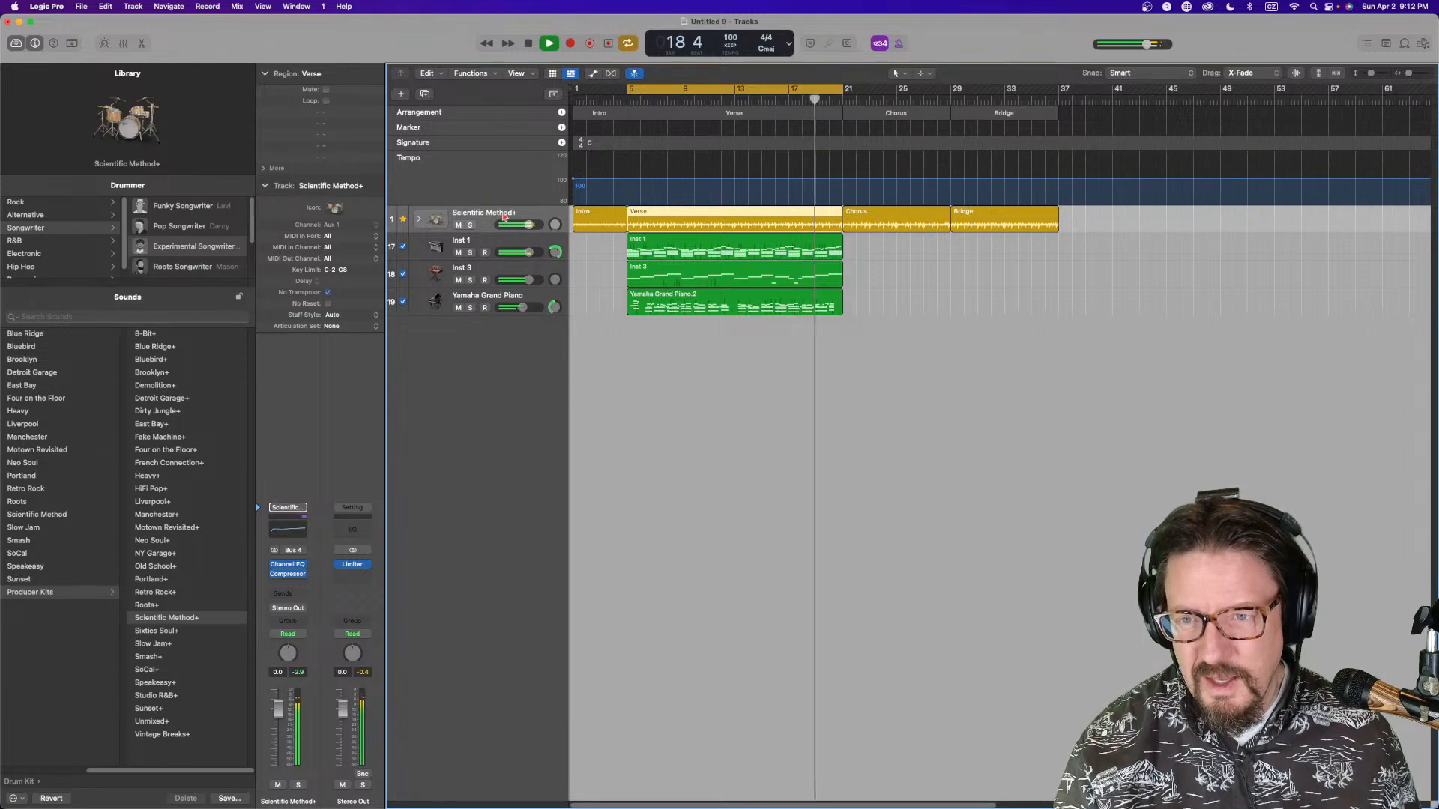
pyautogui.click(420, 221)
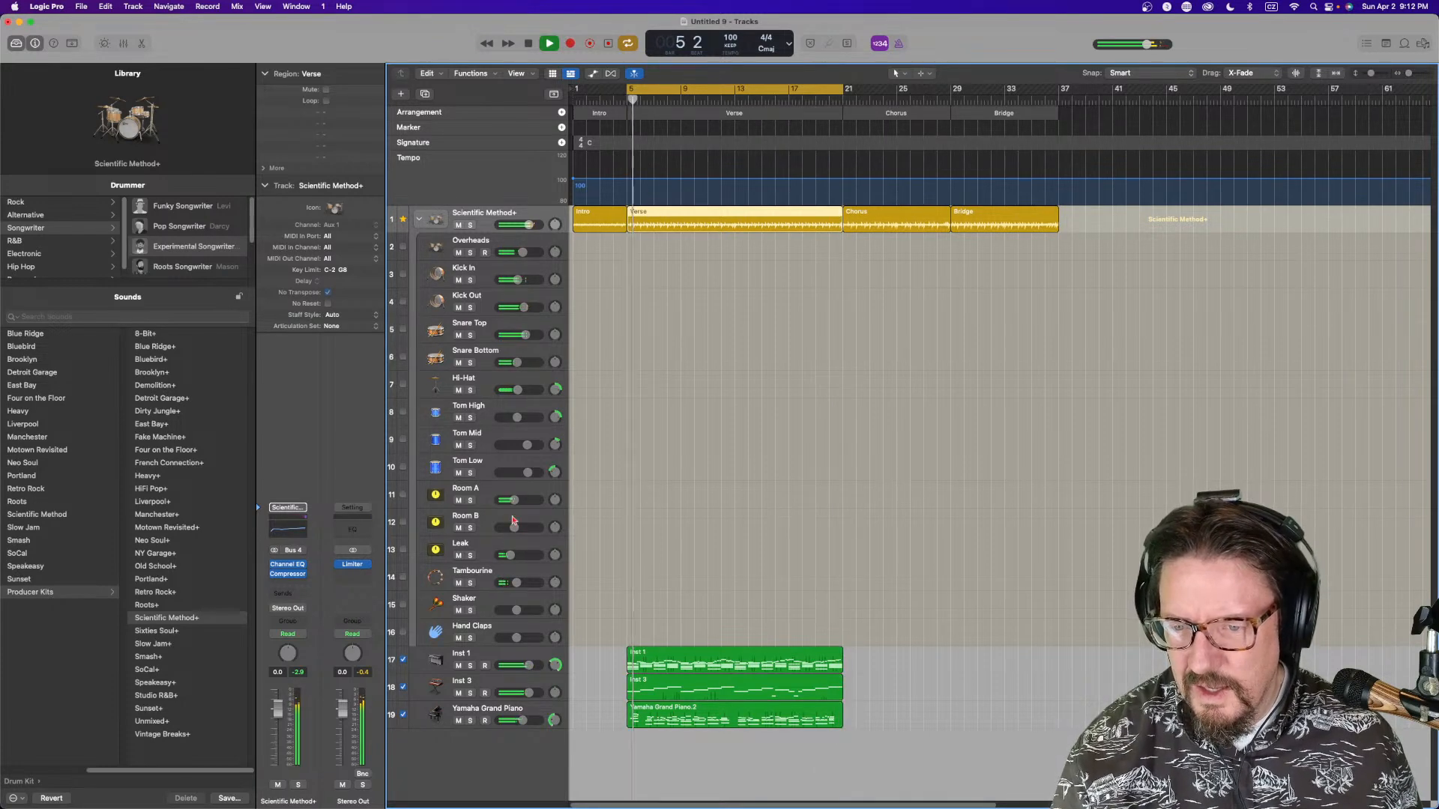
pyautogui.moveTo(515, 500); pyautogui.dragTo(523, 500)
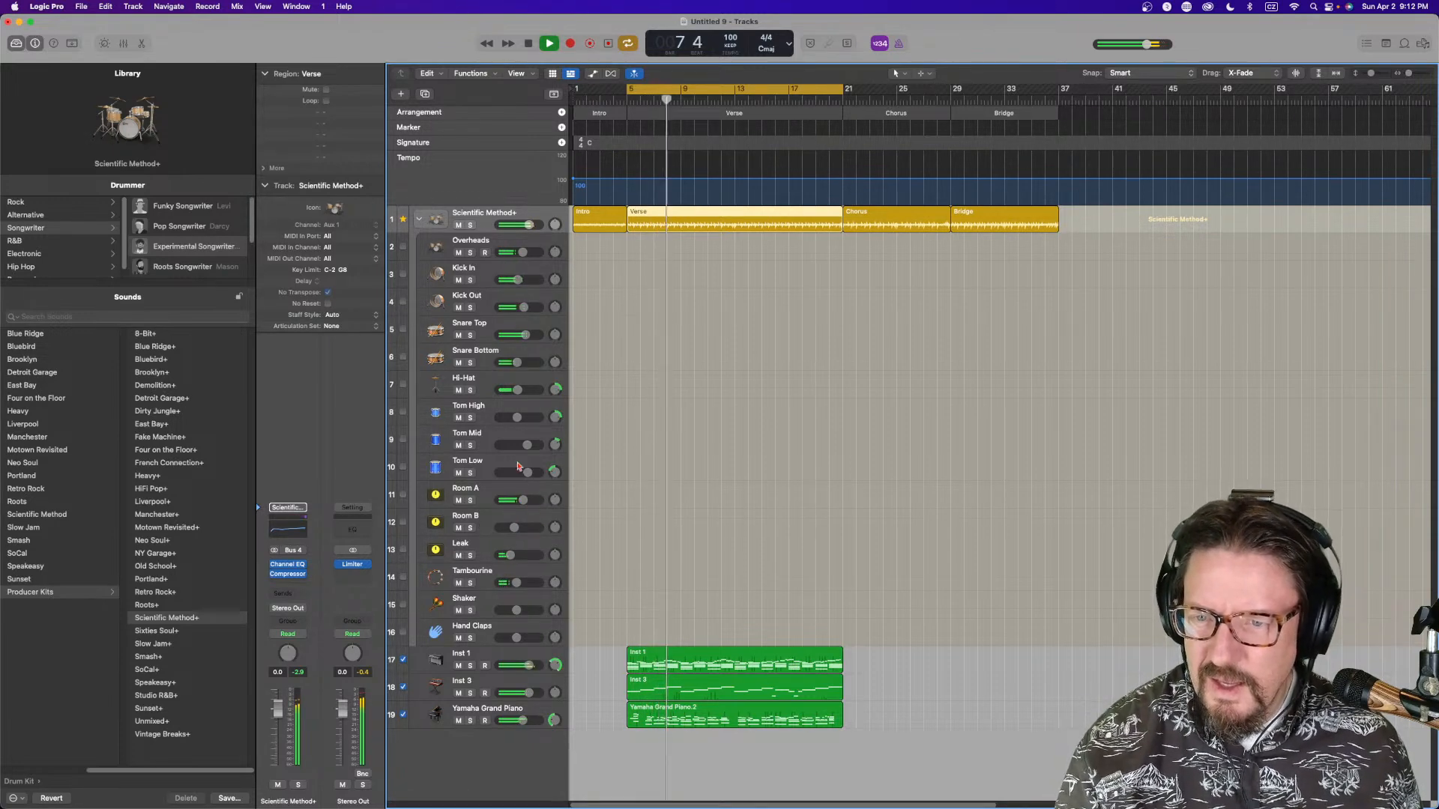
# Audition the Kick In and Kick Out tracks by toggling their solo switches, ending on Kick In
pyautogui.click(470, 279)
pyautogui.click(472, 306)
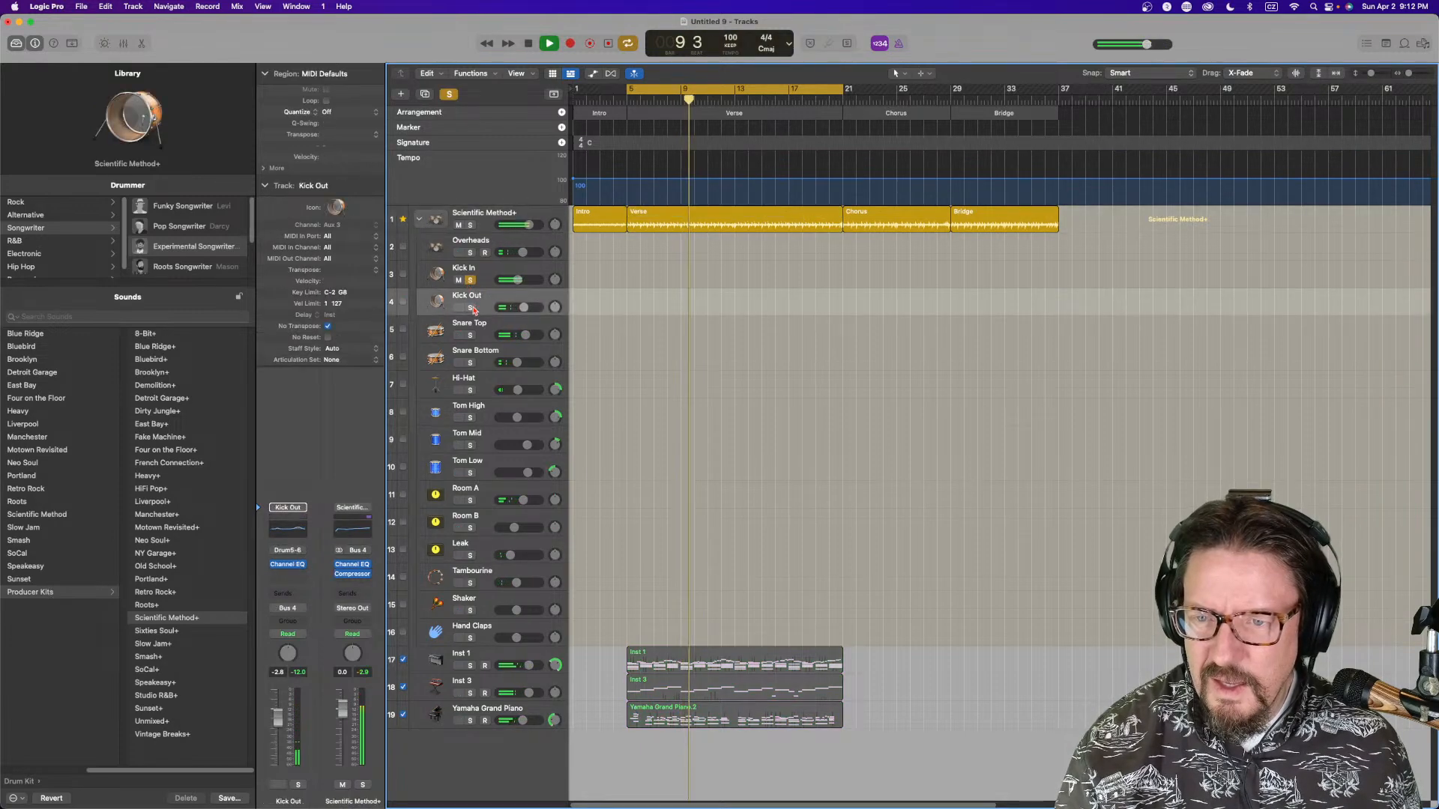
pyautogui.click(470, 280)
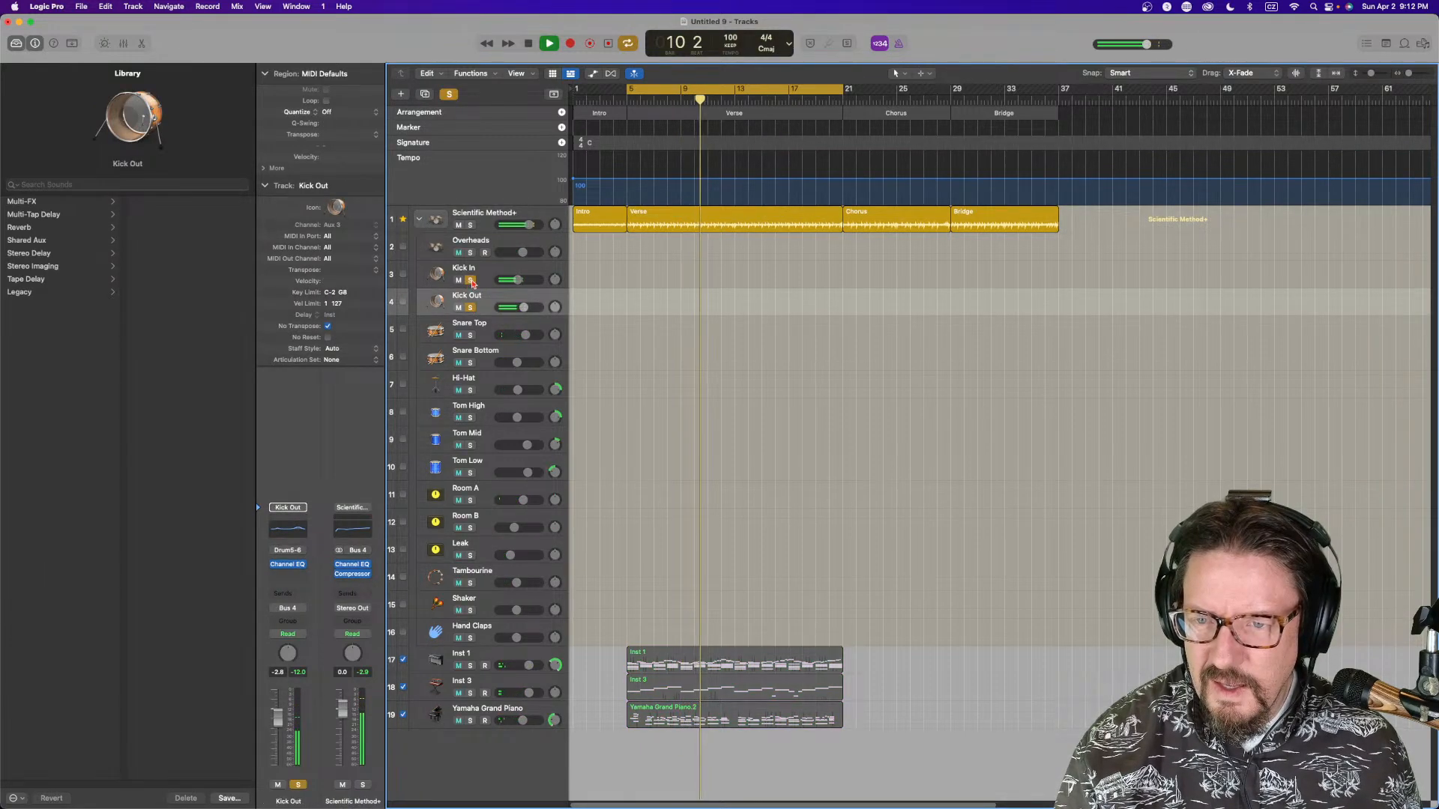
pyautogui.click(470, 280)
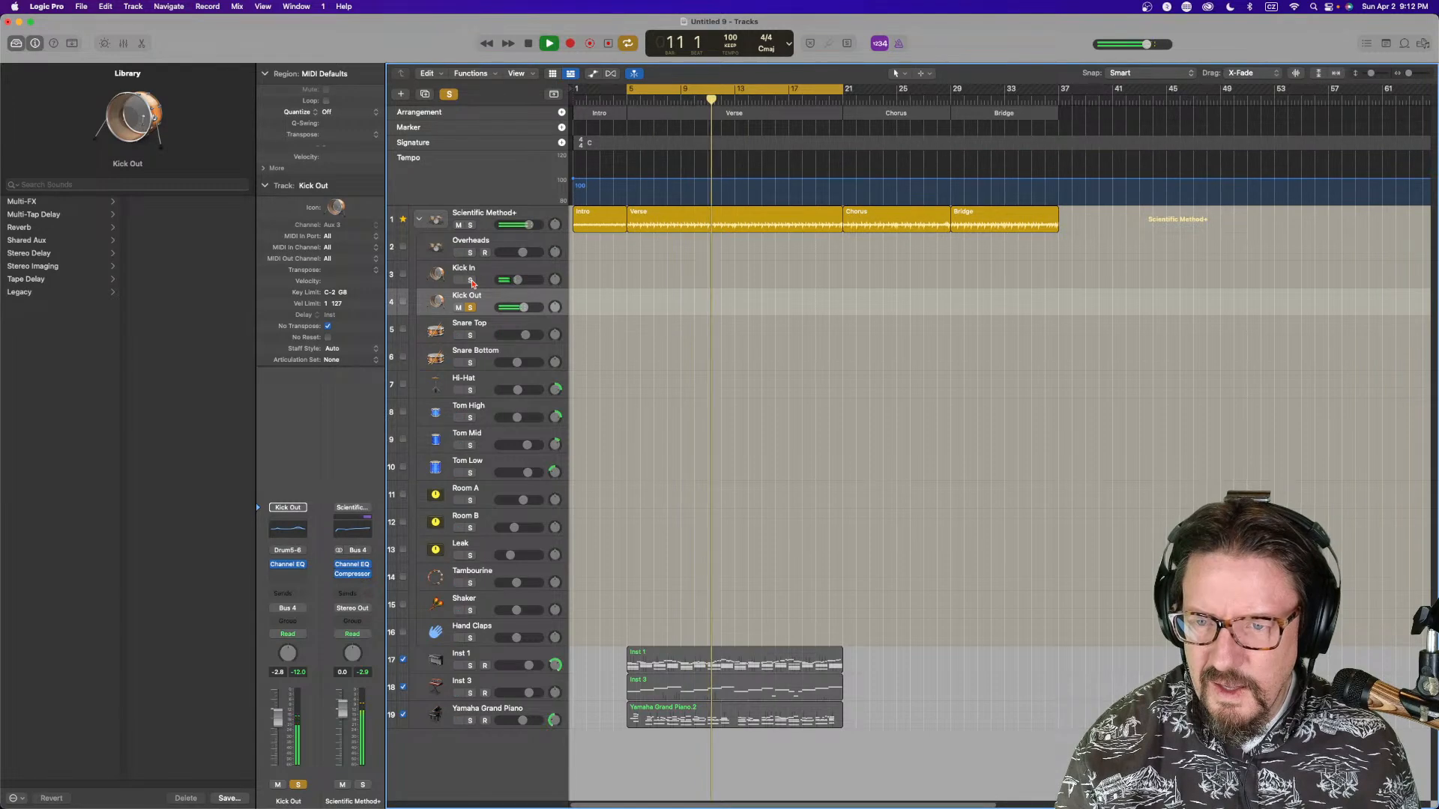
pyautogui.click(471, 308)
pyautogui.click(472, 308)
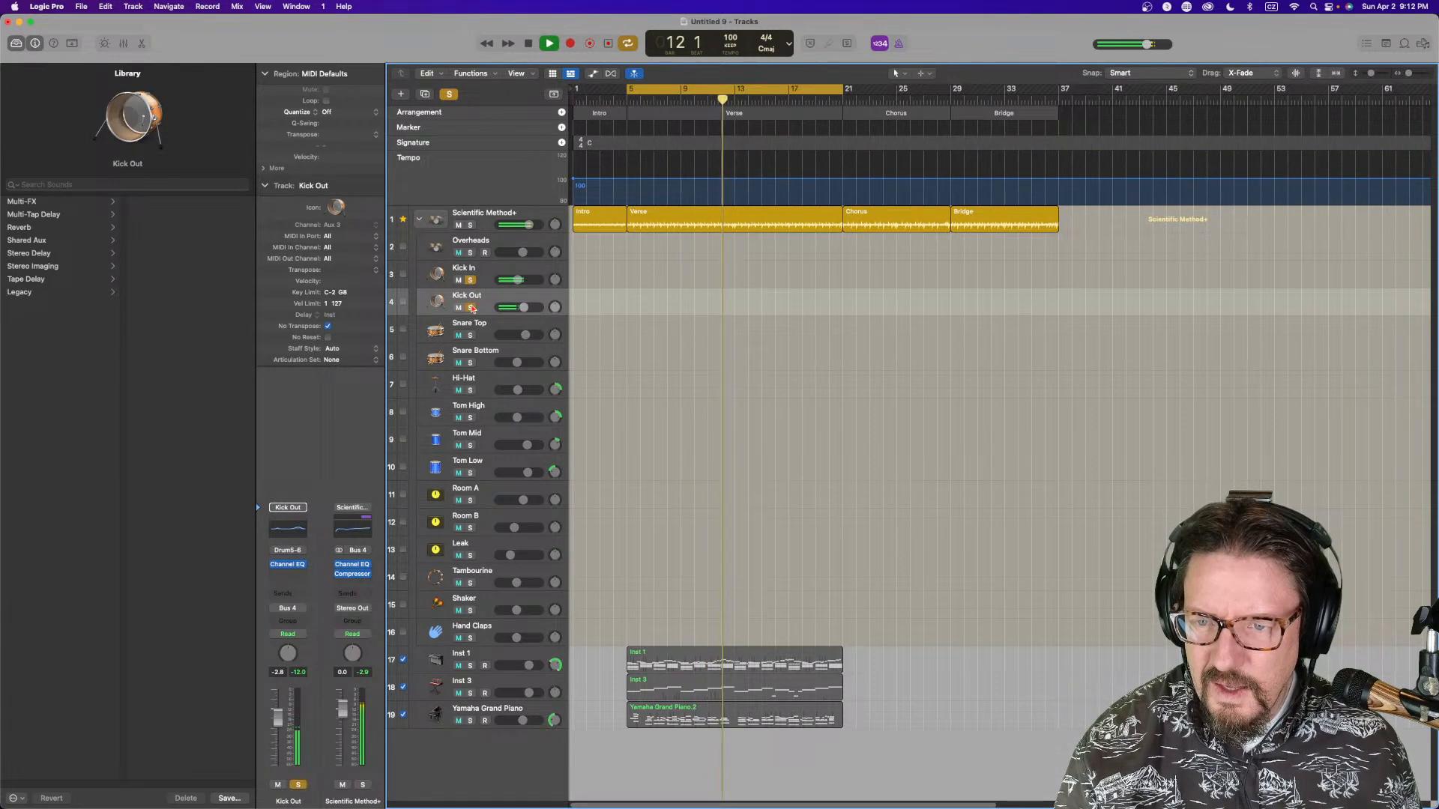
pyautogui.click(471, 280)
pyautogui.click(471, 280)
pyautogui.click(470, 307)
pyautogui.click(470, 307)
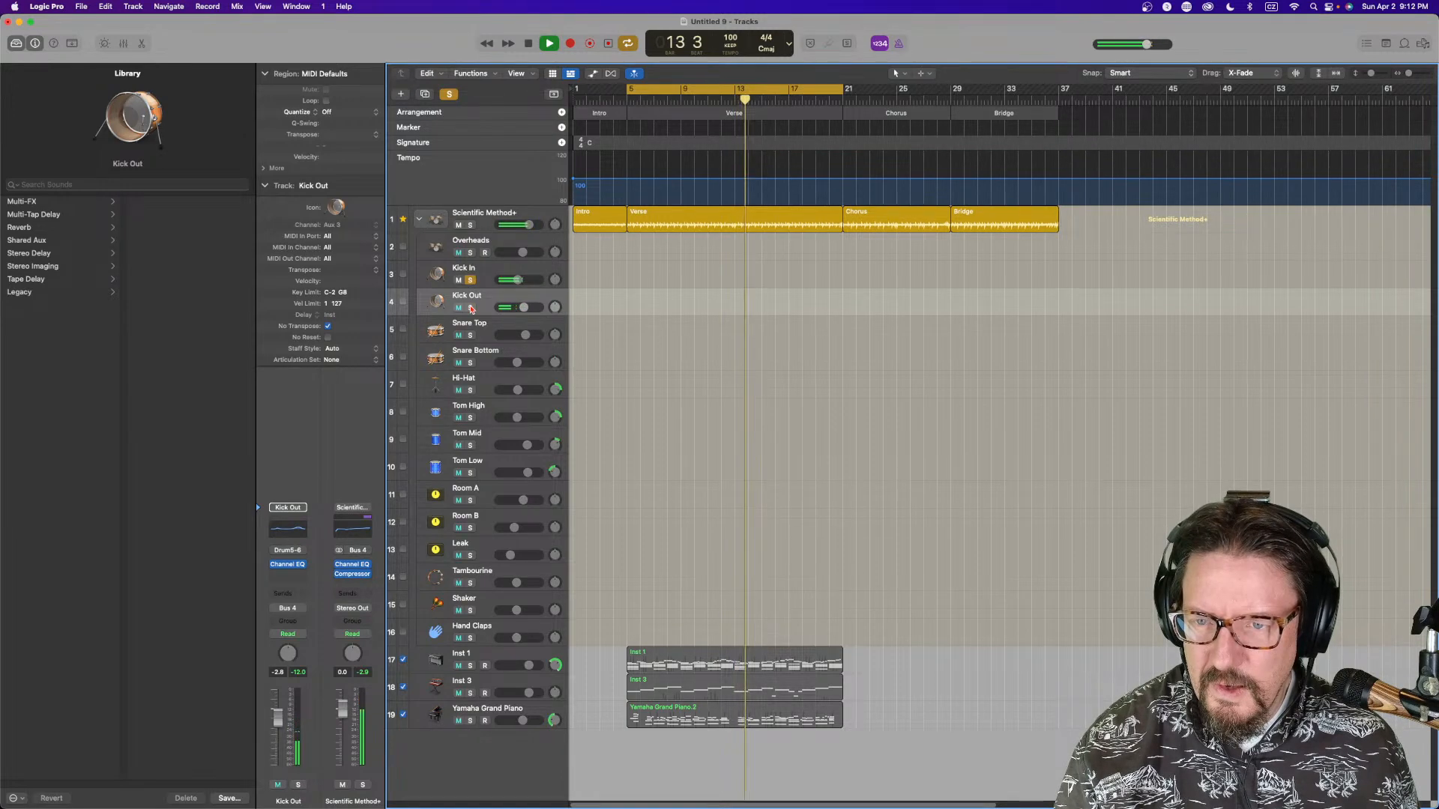
pyautogui.click(470, 280)
pyautogui.click(470, 281)
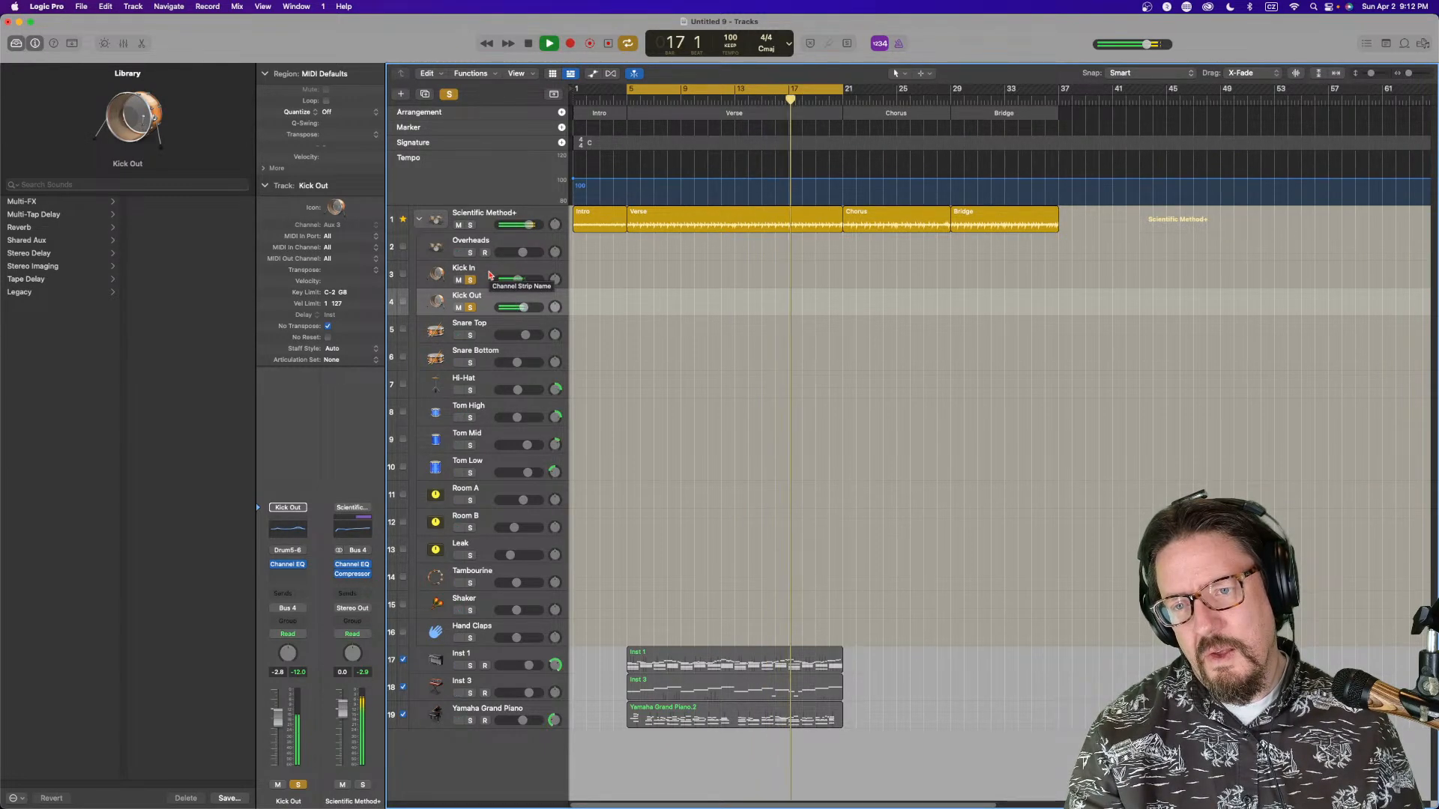
pyautogui.click(470, 307)
pyautogui.click(487, 270)
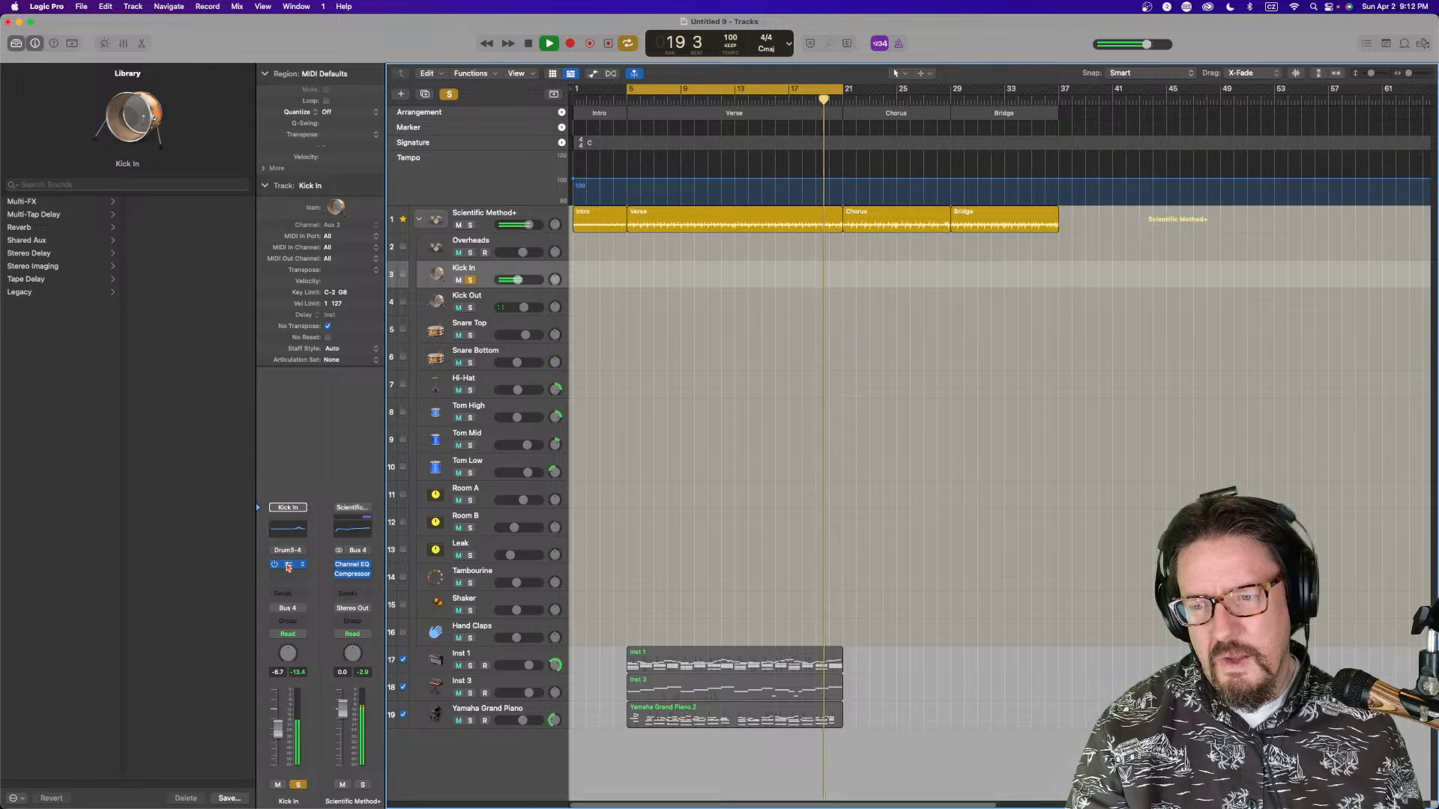
# Set the Kick In Compressor to graph view, ratio 3.5:1, threshold -27 dB with slightly more makeup, then unsolo Kick In
pyautogui.click(291, 520)
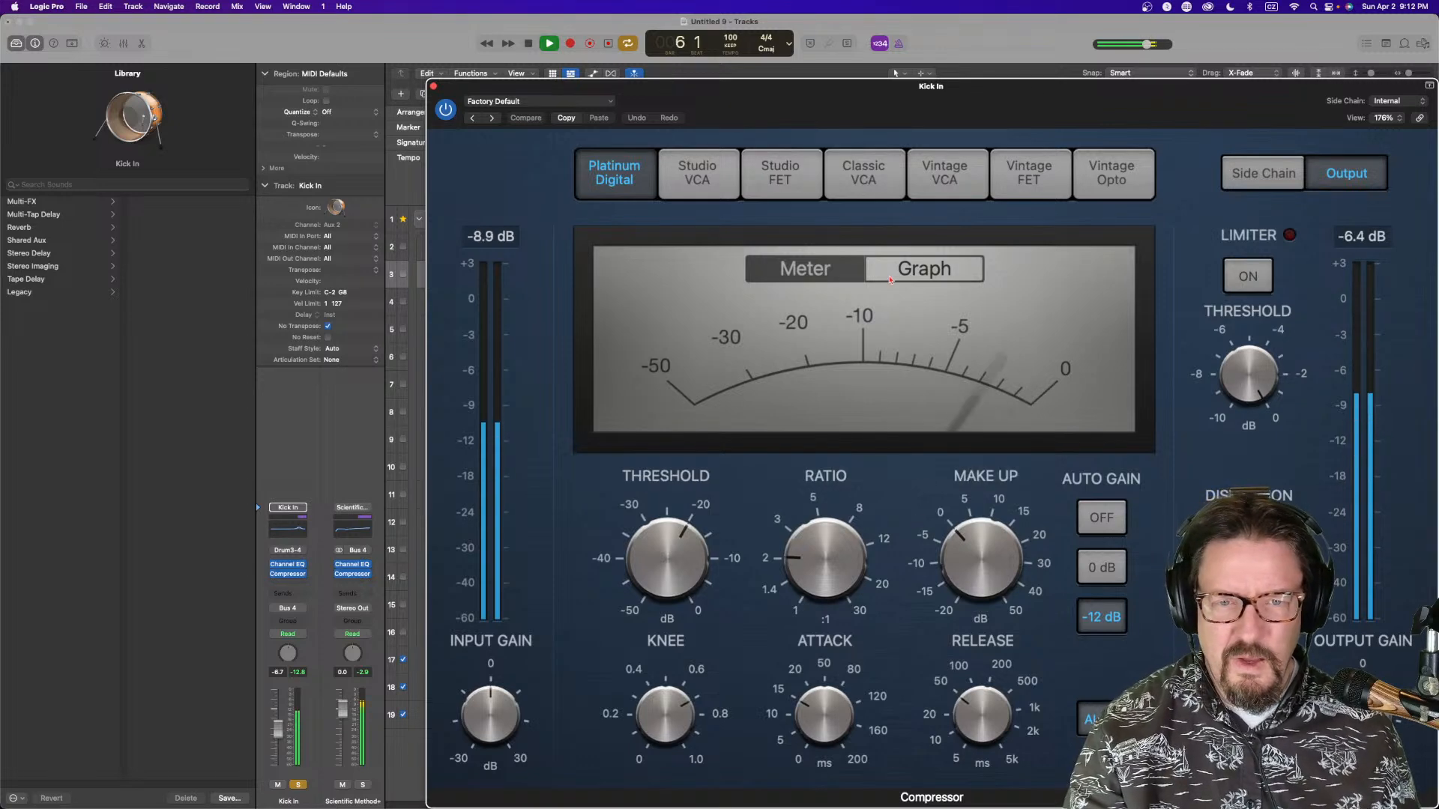
pyautogui.click(924, 269)
pyautogui.moveTo(806, 553); pyautogui.dragTo(807, 516)
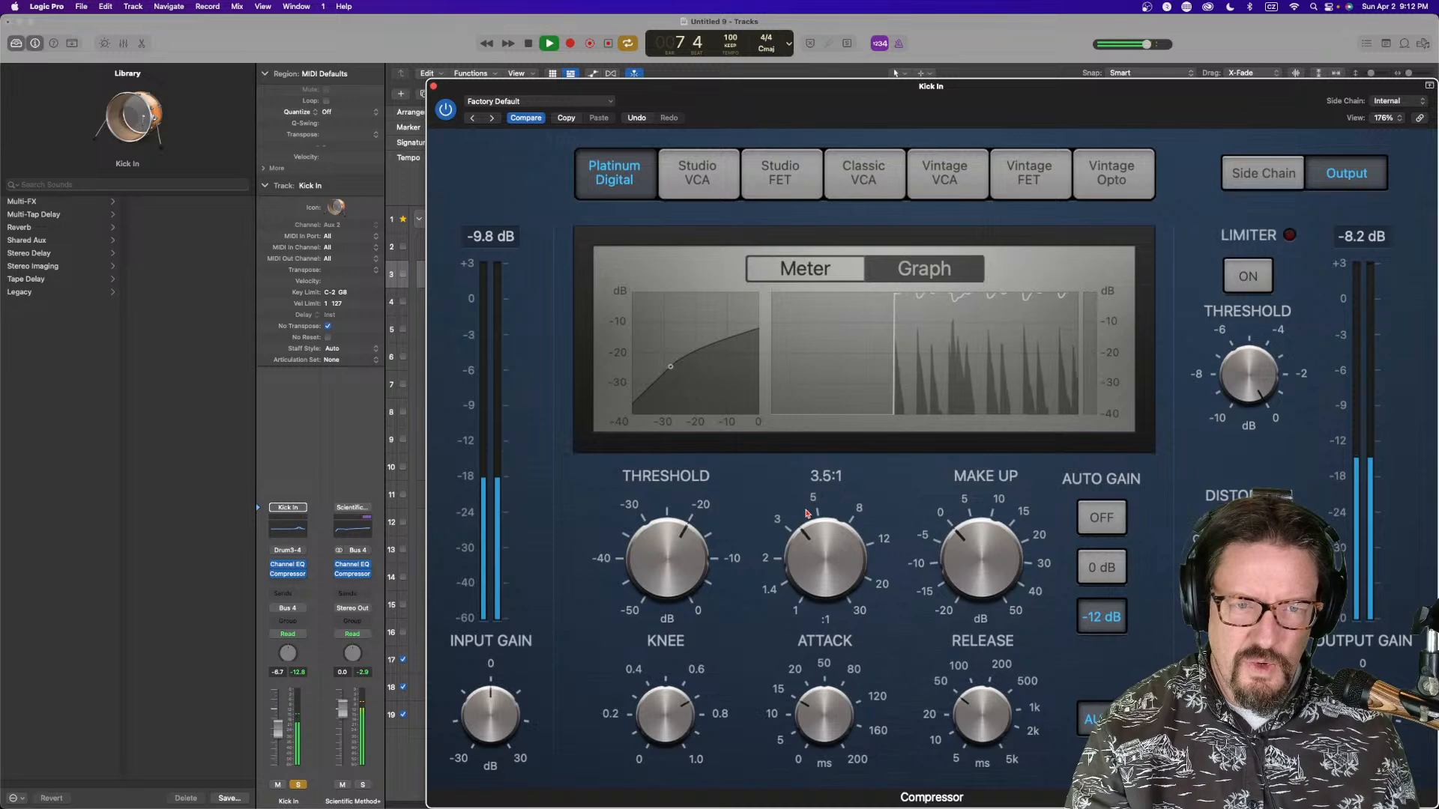
pyautogui.moveTo(701, 572); pyautogui.dragTo(703, 589)
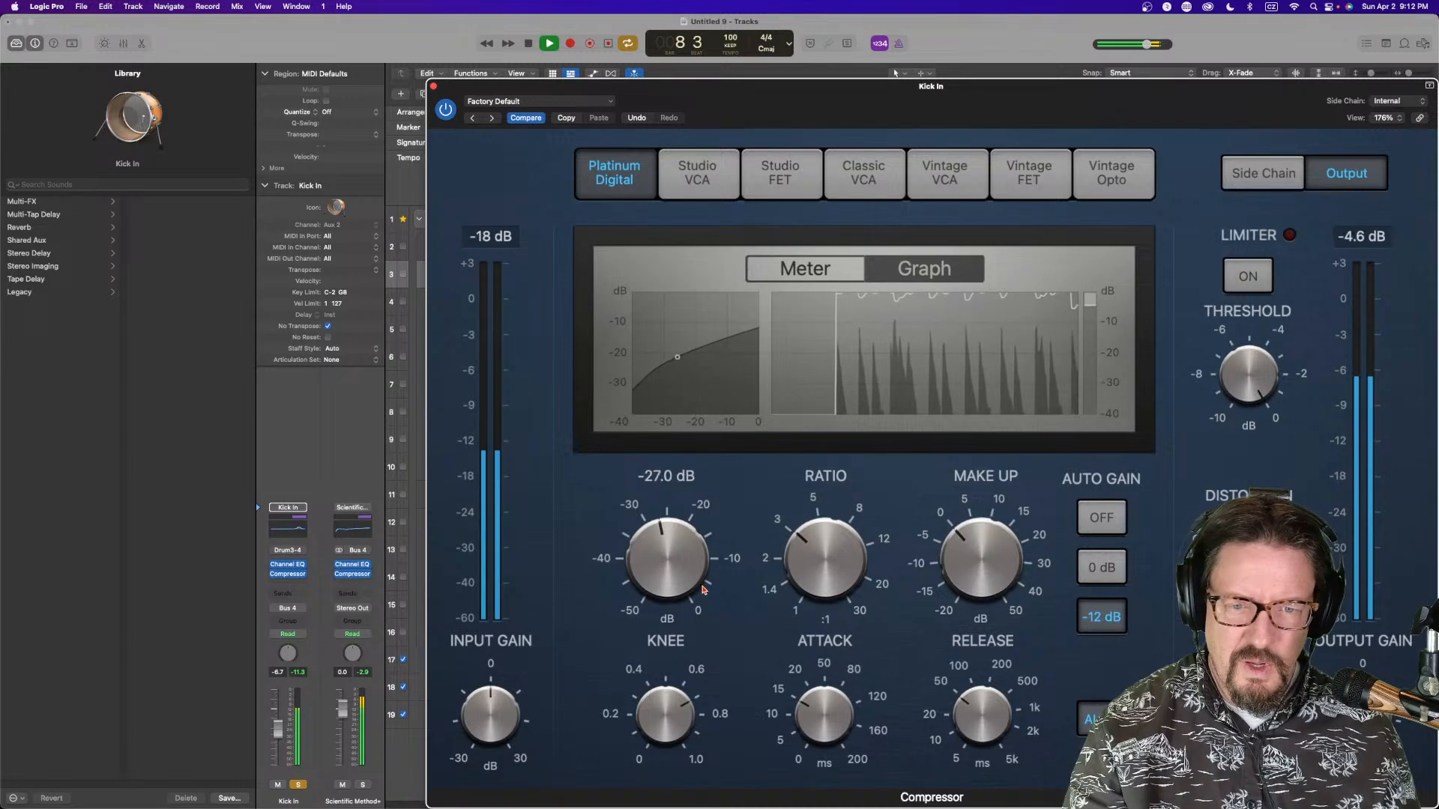
pyautogui.moveTo(962, 551); pyautogui.dragTo(961, 541)
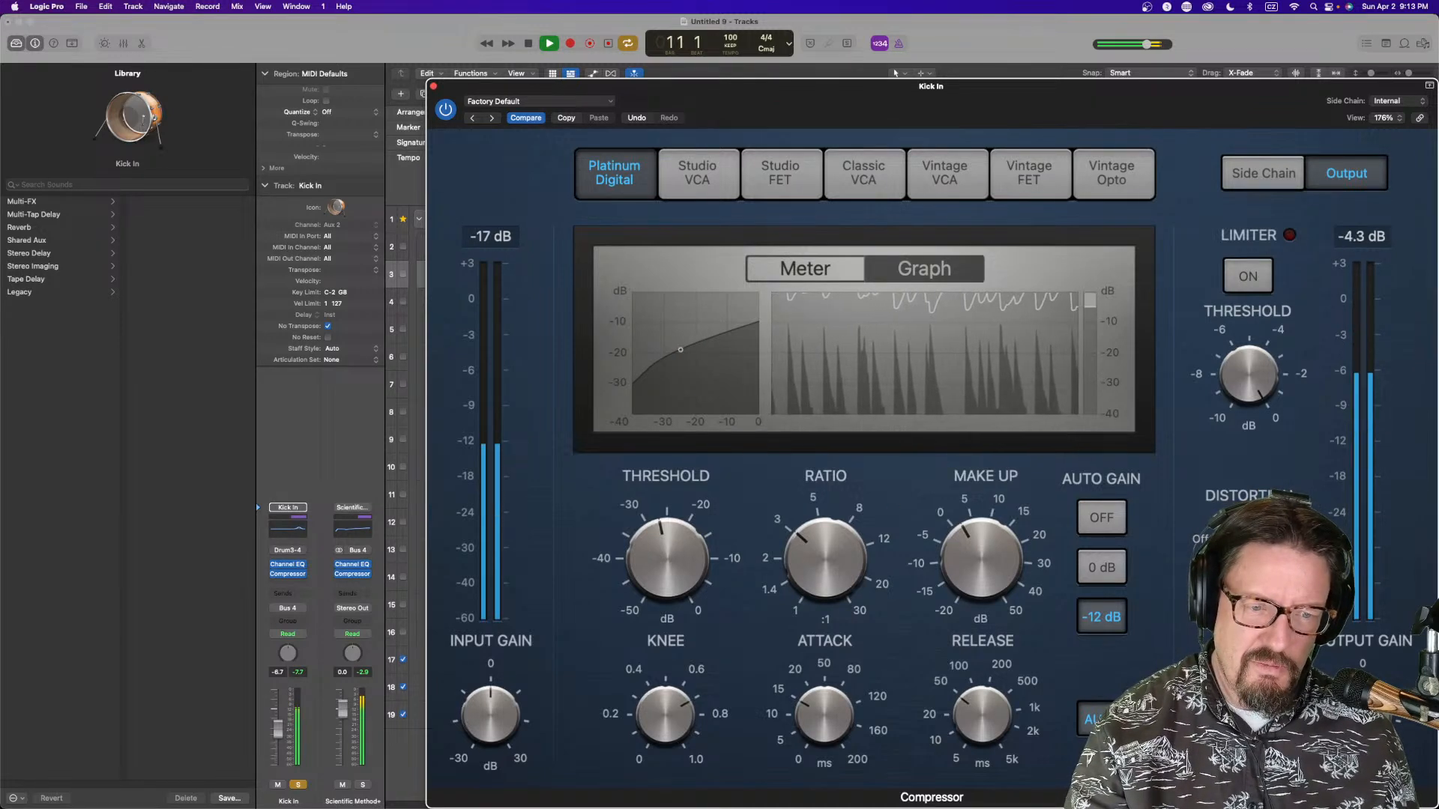
pyautogui.click(433, 86)
pyautogui.click(470, 281)
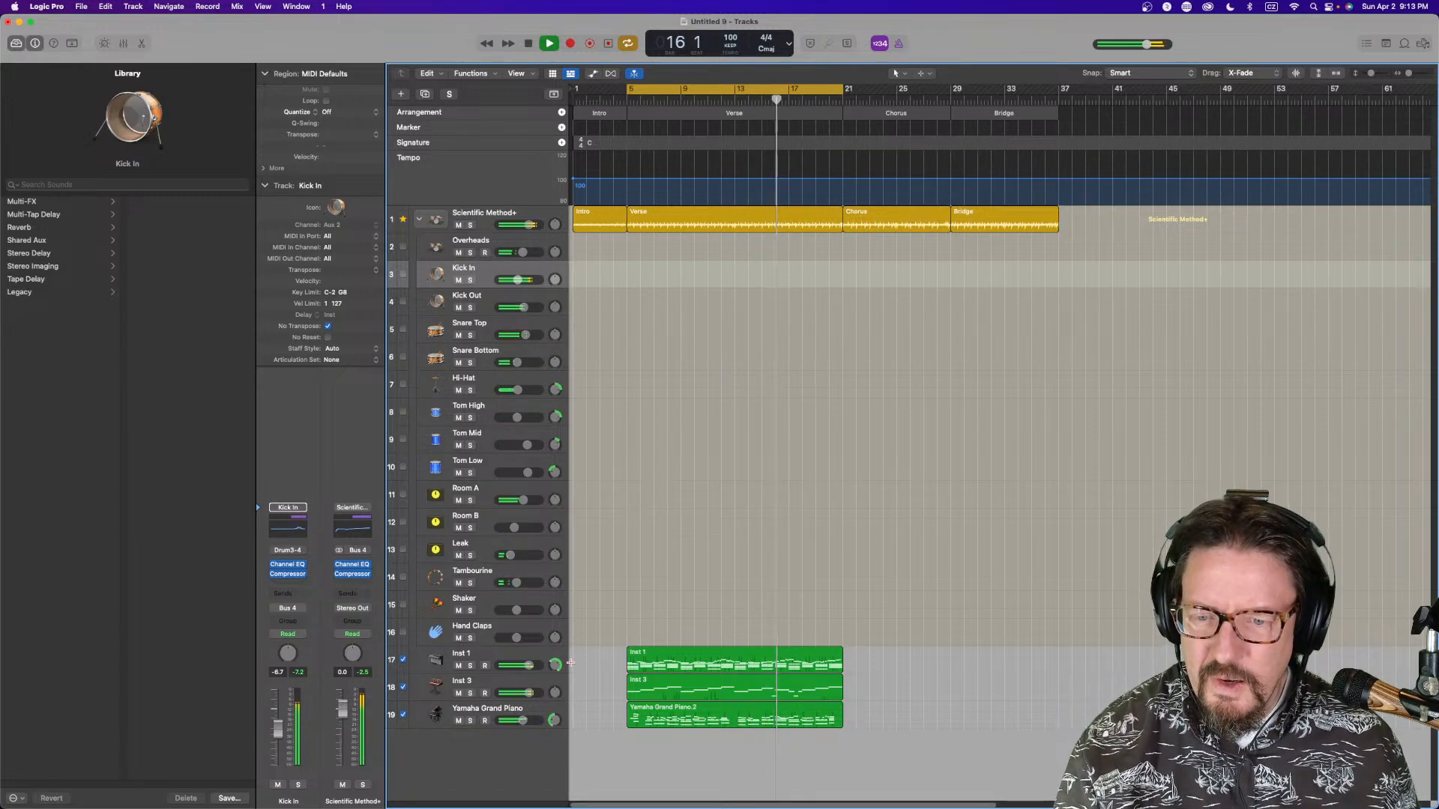
# Open the Inst 3 Compressor and look through its side-chain source options without choosing one
pyautogui.click(499, 690)
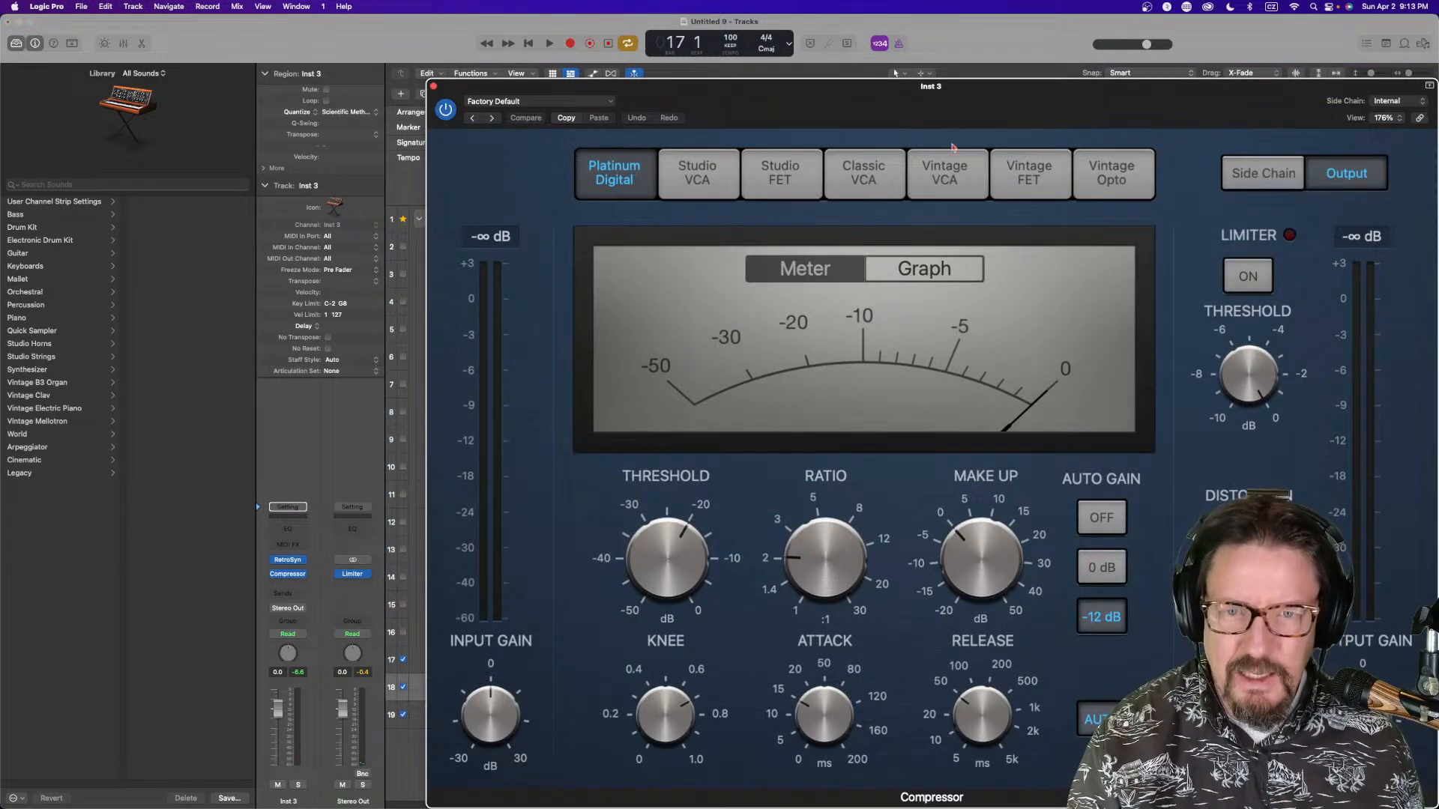
pyautogui.moveTo(1011, 112); pyautogui.dragTo(667, 86)
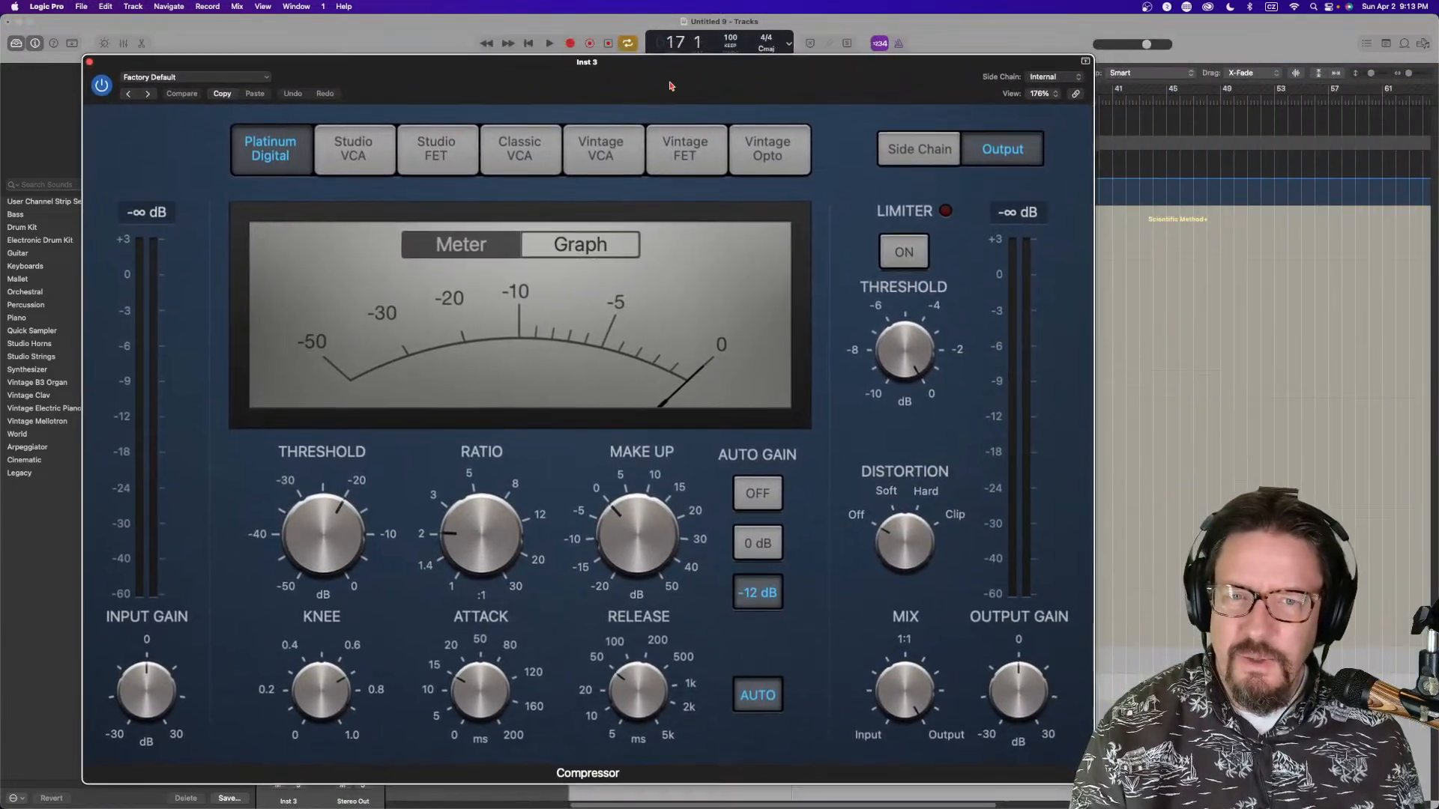
pyautogui.click(1042, 82)
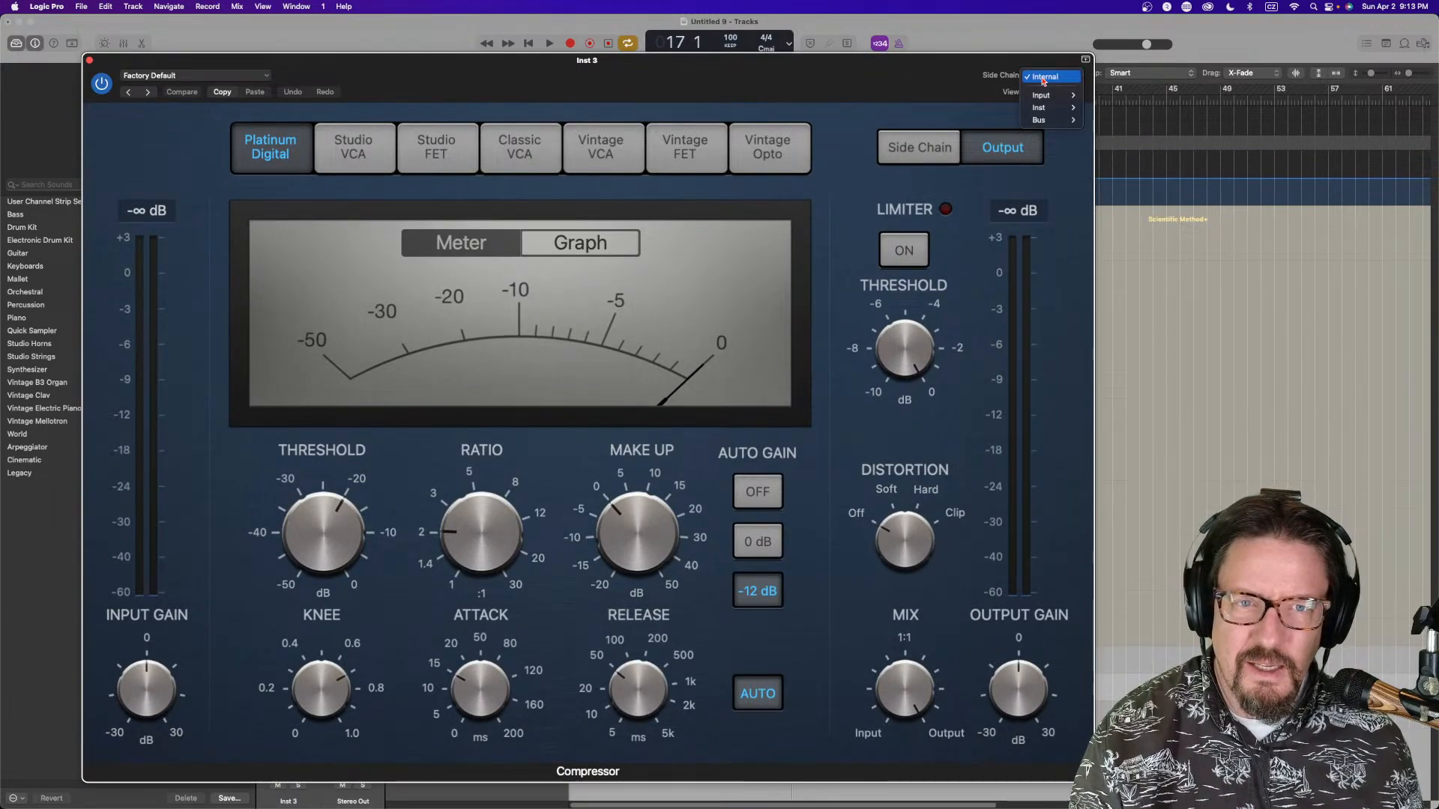
pyautogui.moveTo(1050, 109)
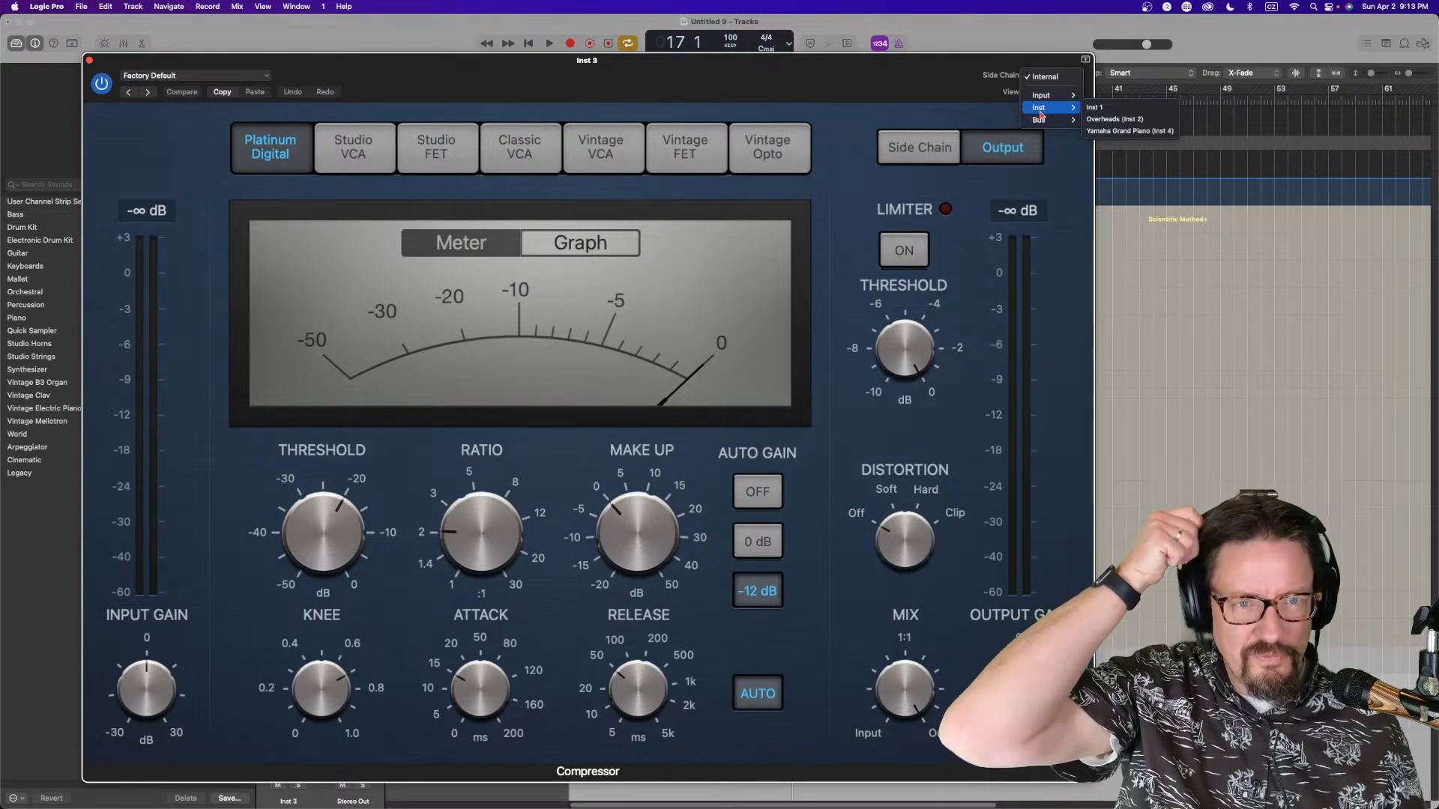
pyautogui.click(860, 88)
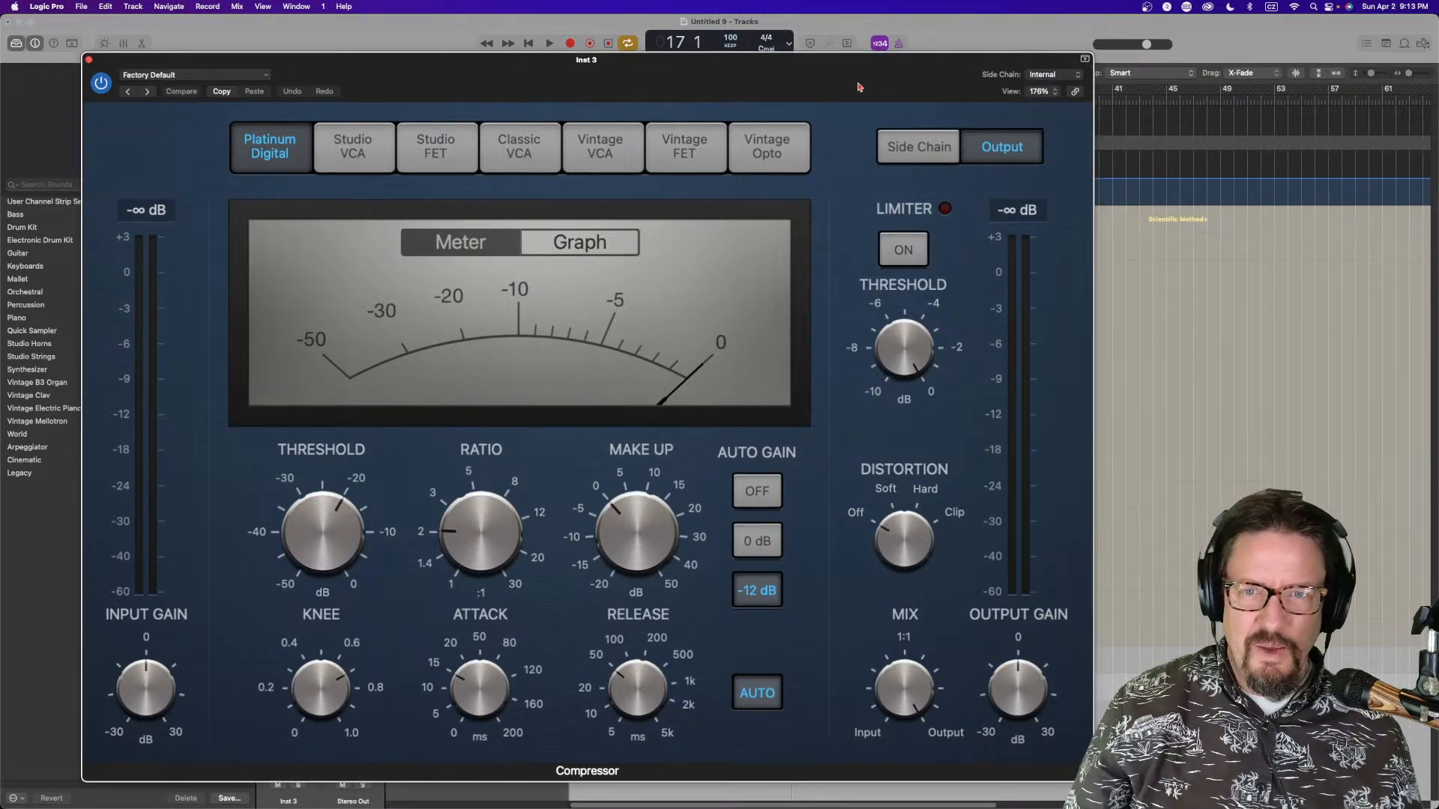
pyautogui.click(89, 60)
# Add a send from the Kick In channel to Bus 1
pyautogui.press('x')
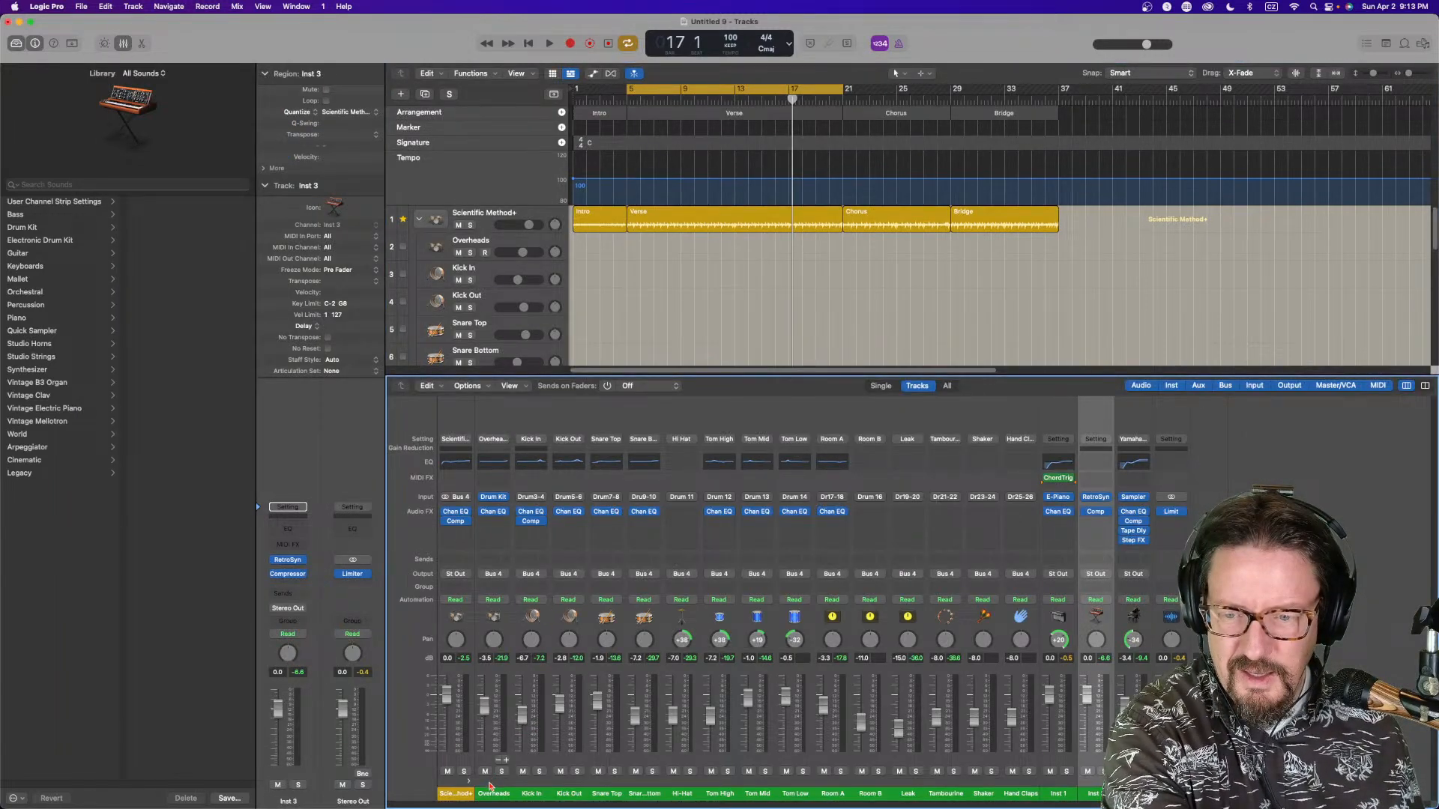
pyautogui.click(532, 794)
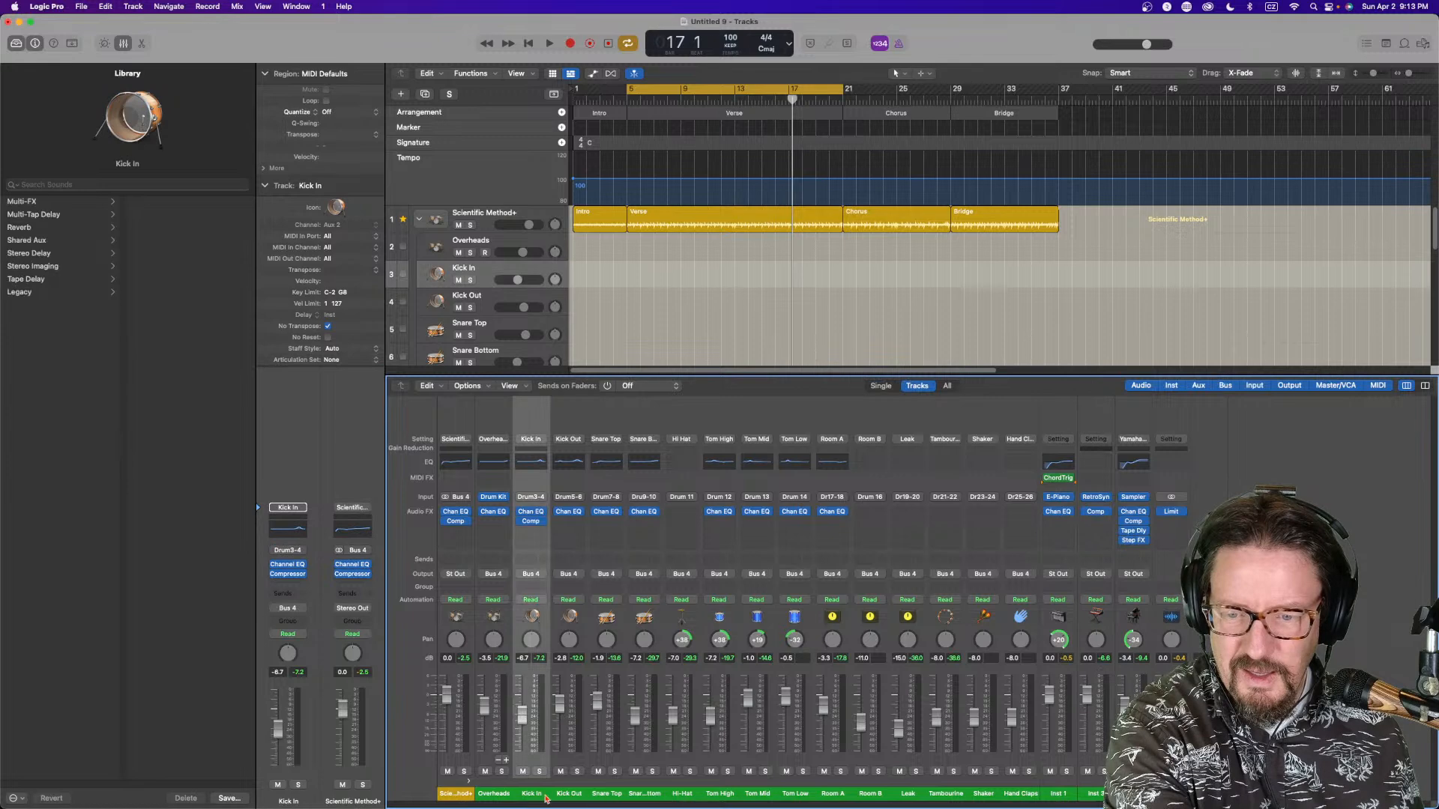
pyautogui.click(539, 563)
pyautogui.moveTo(559, 577)
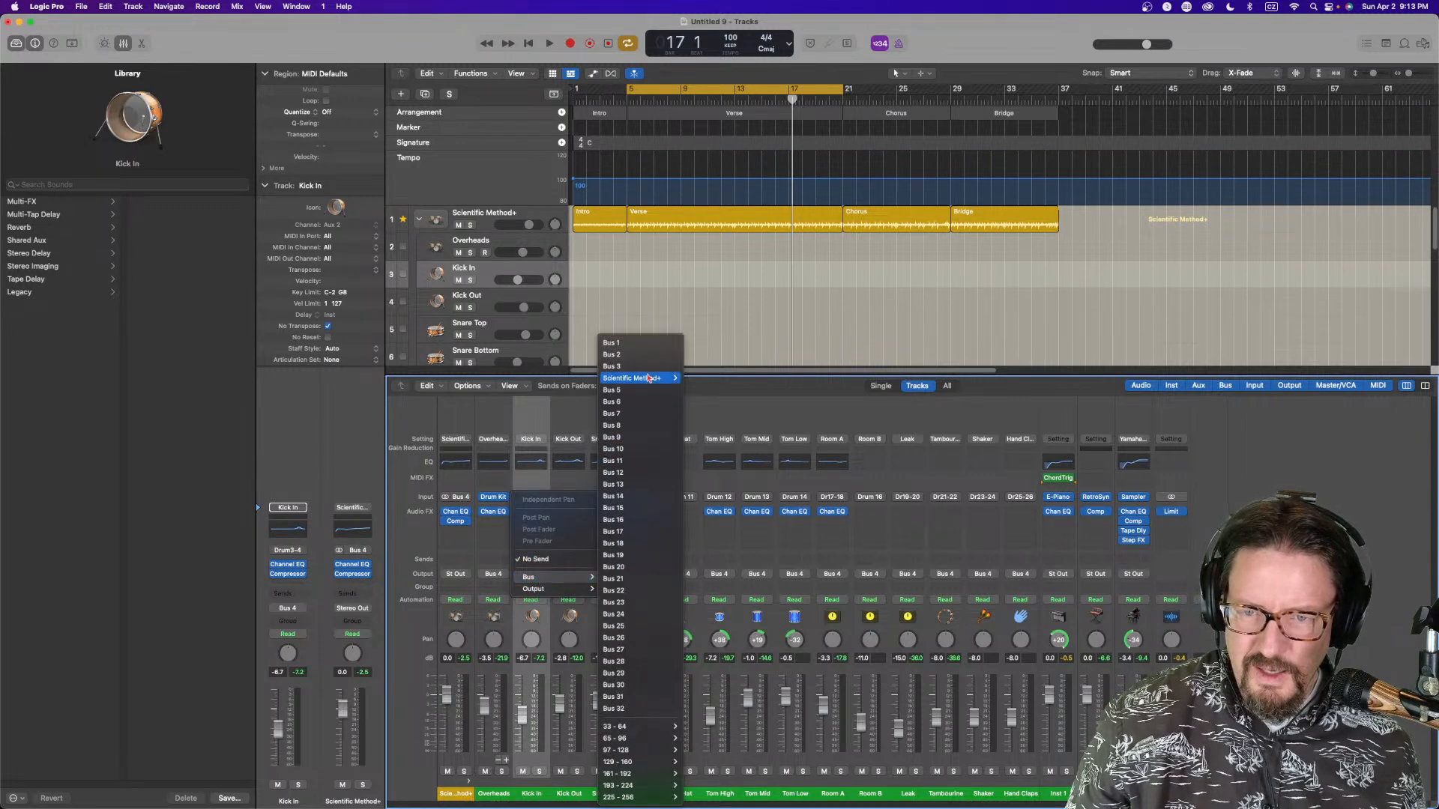
pyautogui.click(649, 345)
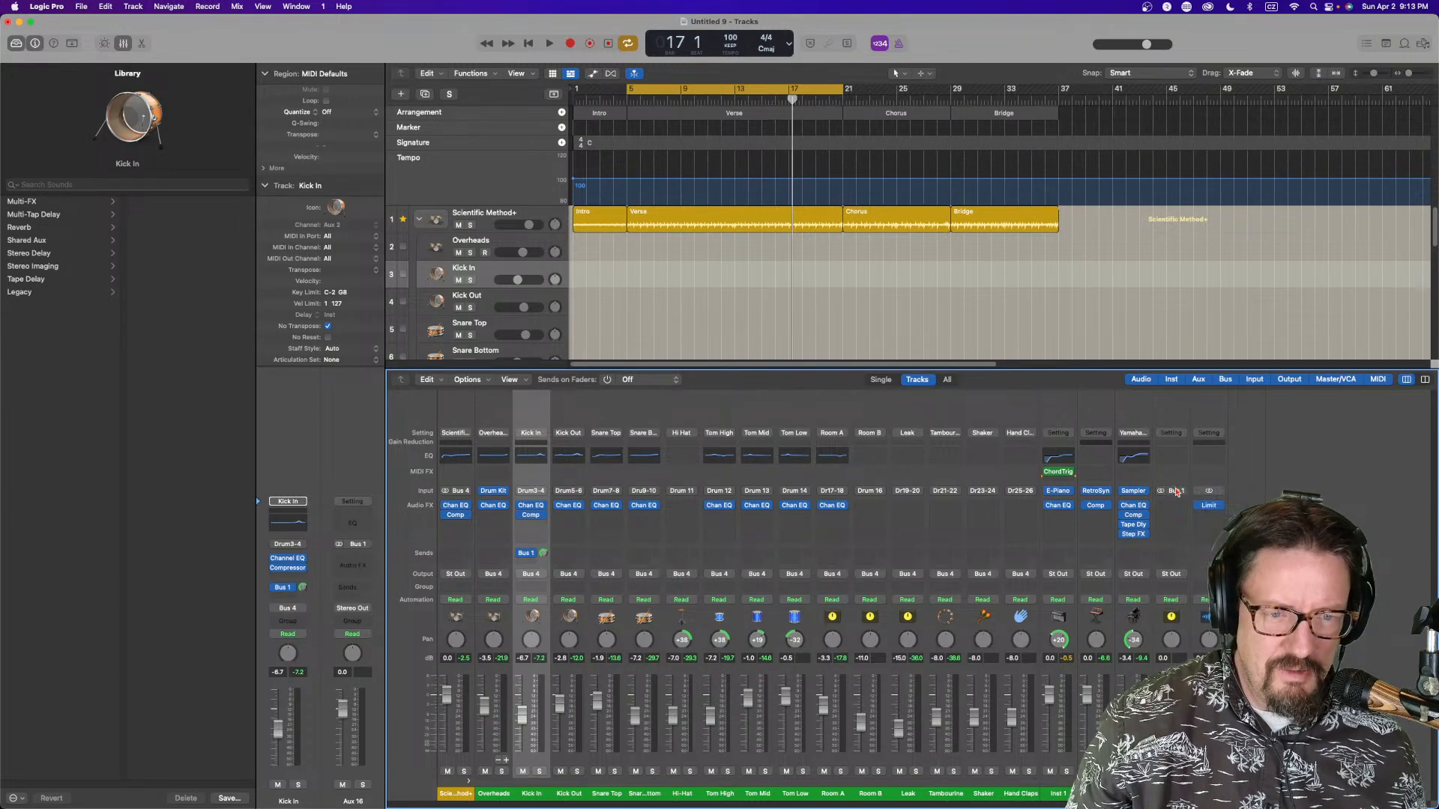
# Set the side chain of the Inst 3 Compressor to Bus 1
pyautogui.click(1171, 793)
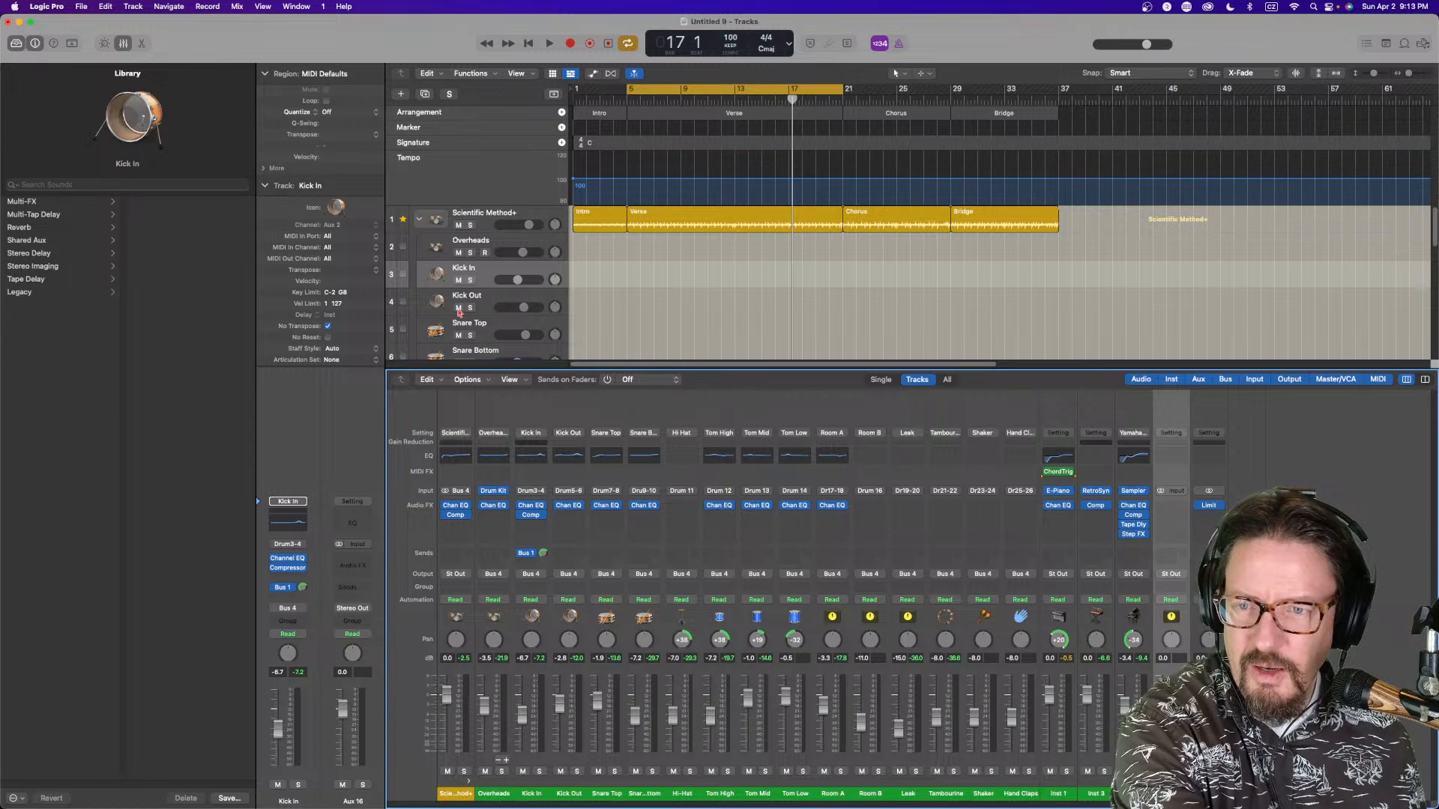
pyautogui.press('x')
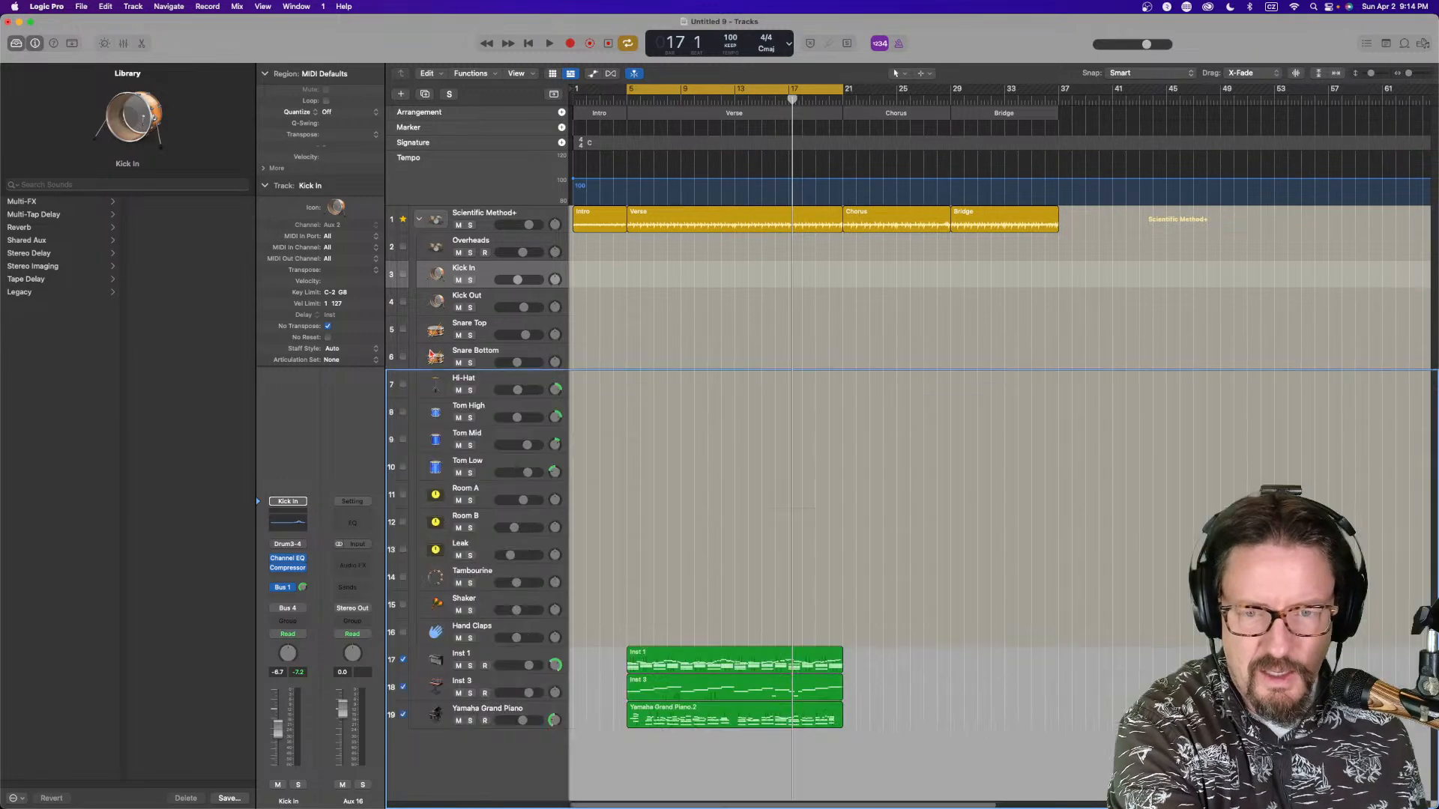
pyautogui.click(497, 686)
pyautogui.click(290, 574)
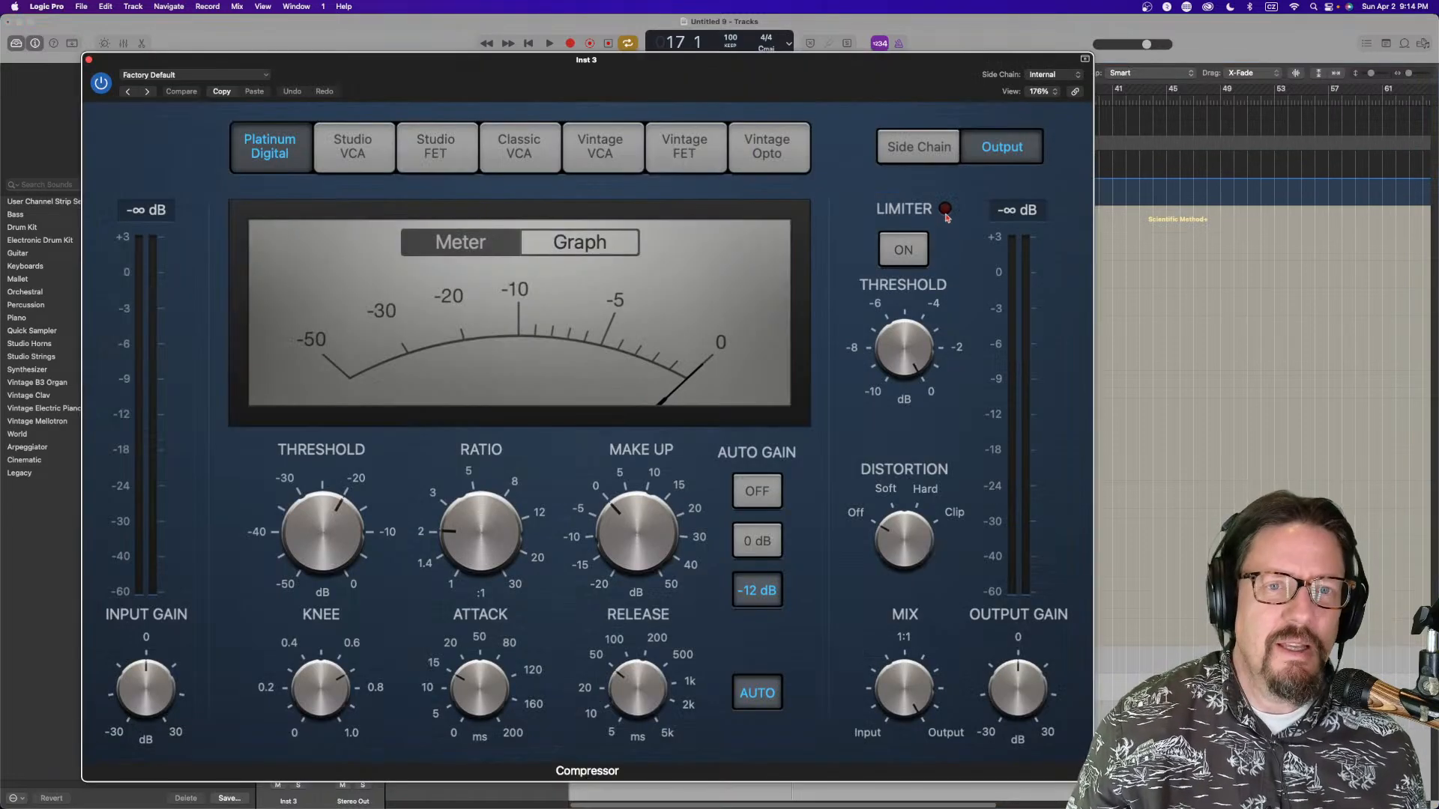
pyautogui.click(1041, 75)
pyautogui.moveTo(1048, 119)
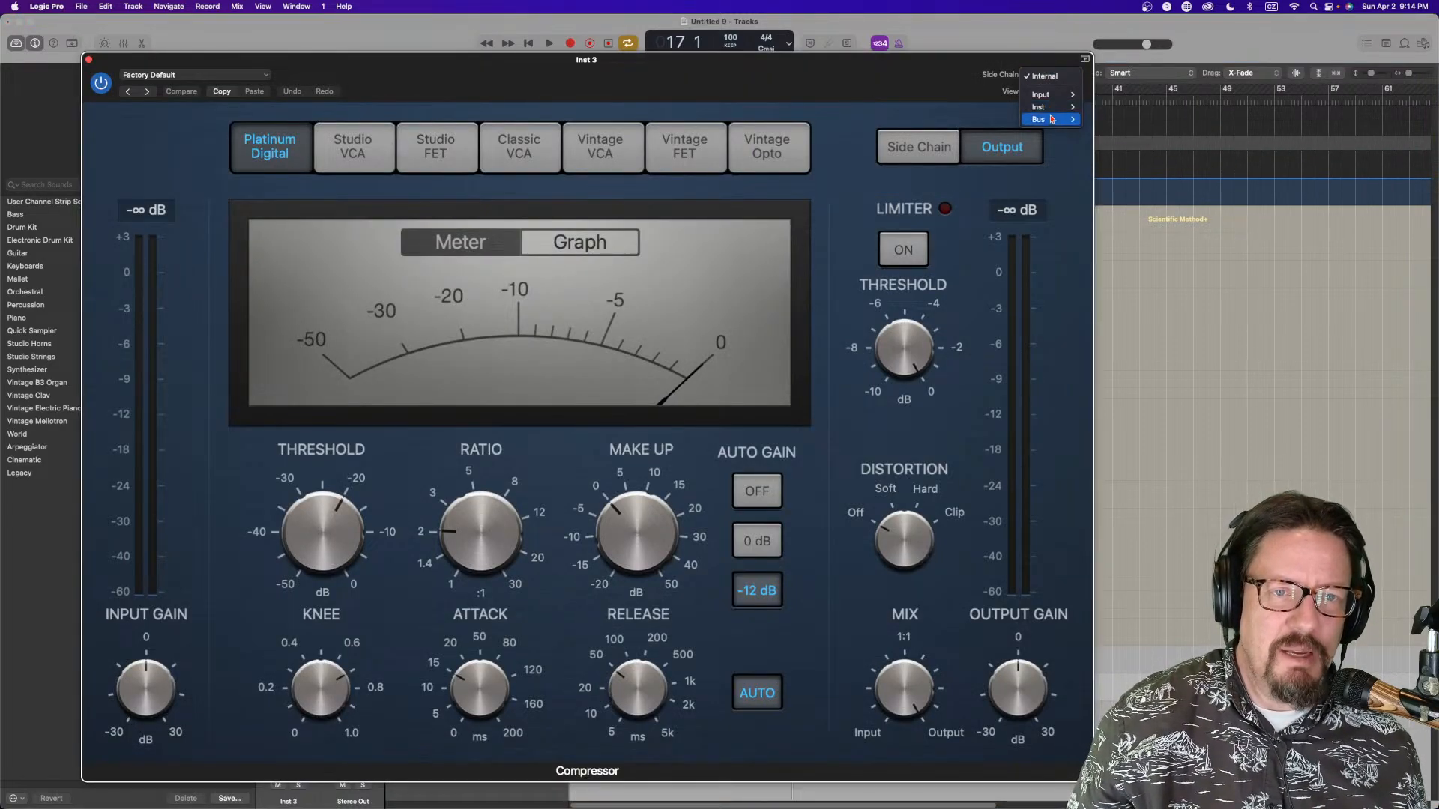
pyautogui.click(1112, 120)
# Play the song and tune the Inst 3 Compressor: ratio 3.2:1, lower threshold, reduced makeup, in graph view
pyautogui.press('space')
pyautogui.moveTo(466, 72); pyautogui.dragTo(711, 64)
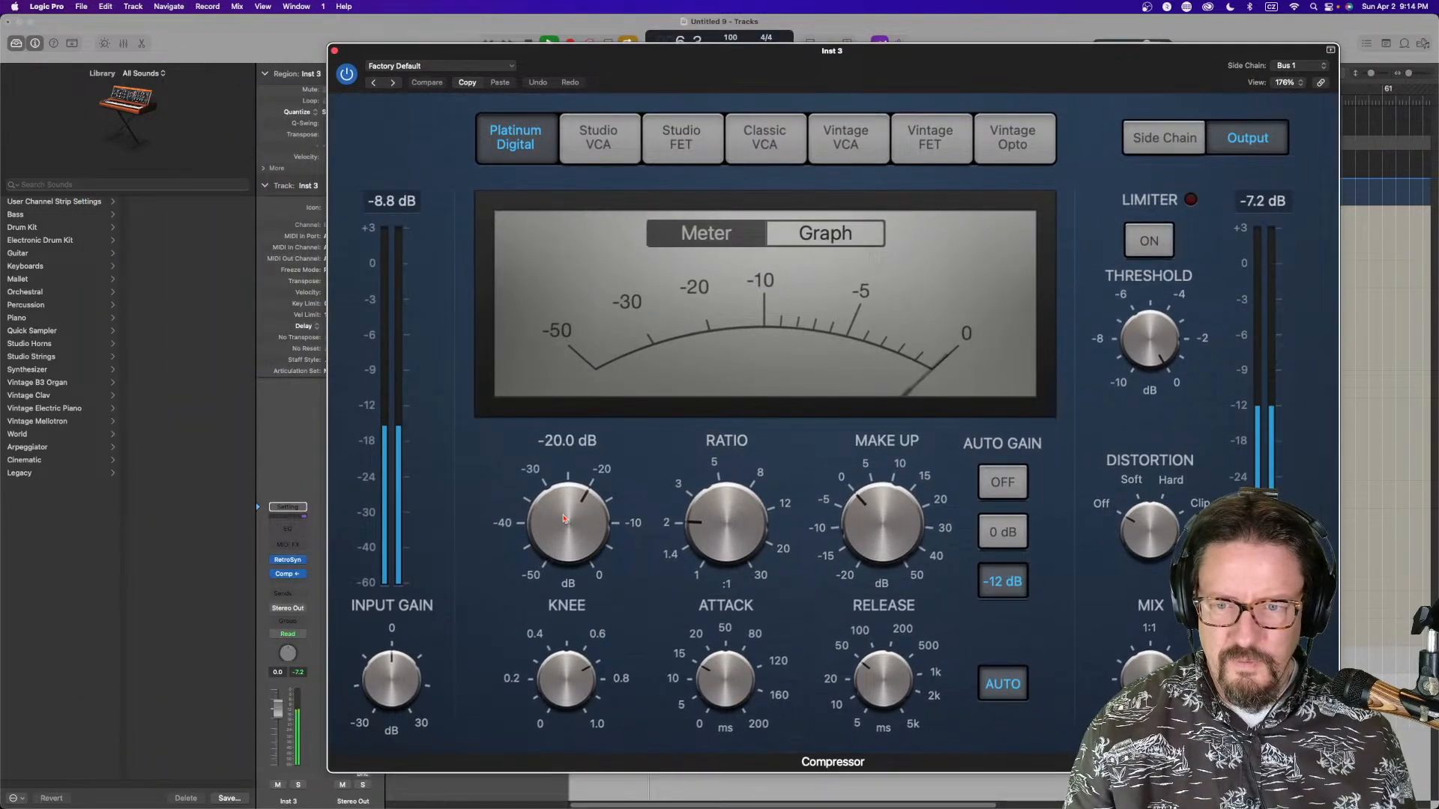
pyautogui.moveTo(693, 529); pyautogui.dragTo(697, 481)
pyautogui.moveTo(869, 518); pyautogui.dragTo(872, 510)
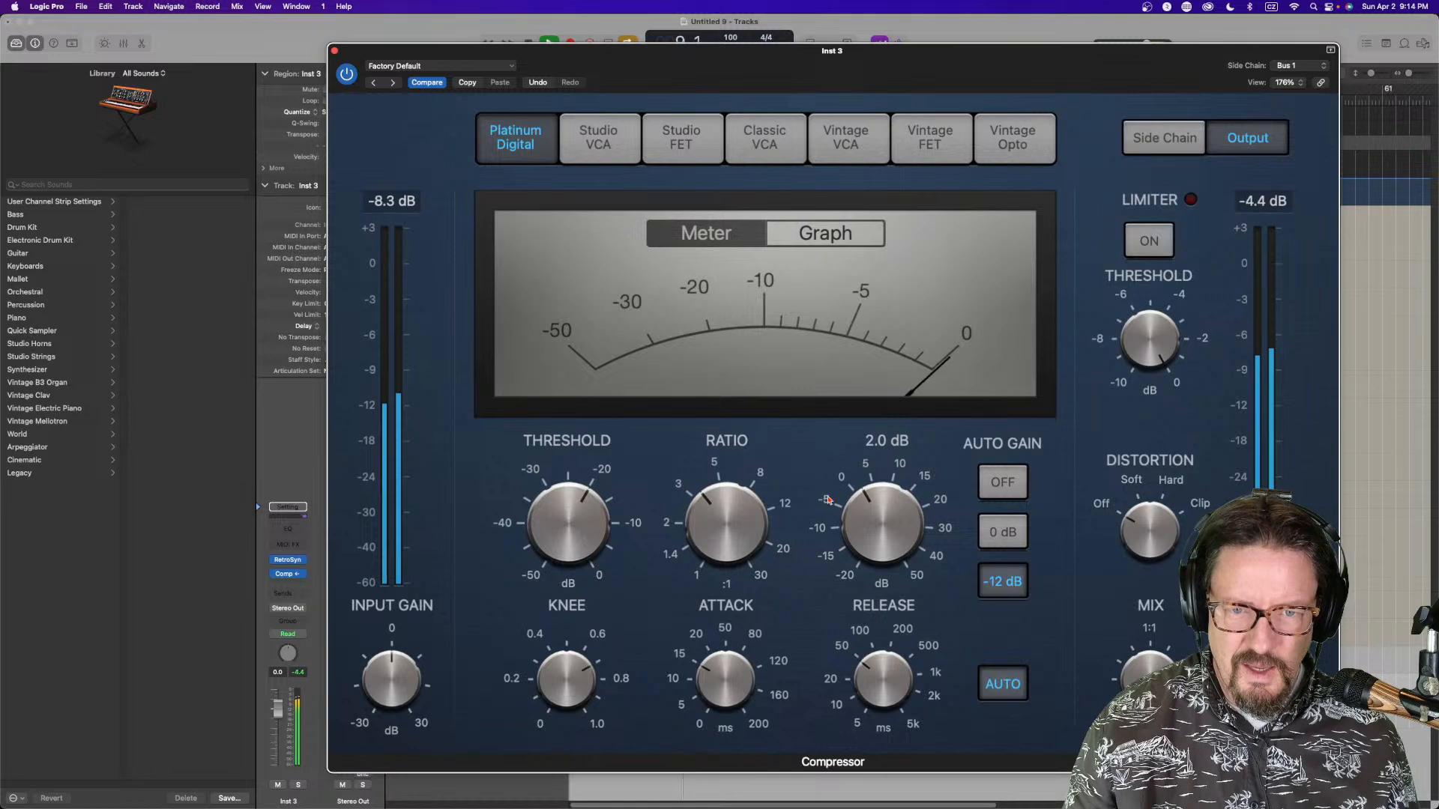
pyautogui.moveTo(544, 520); pyautogui.dragTo(546, 542)
pyautogui.click(721, 533)
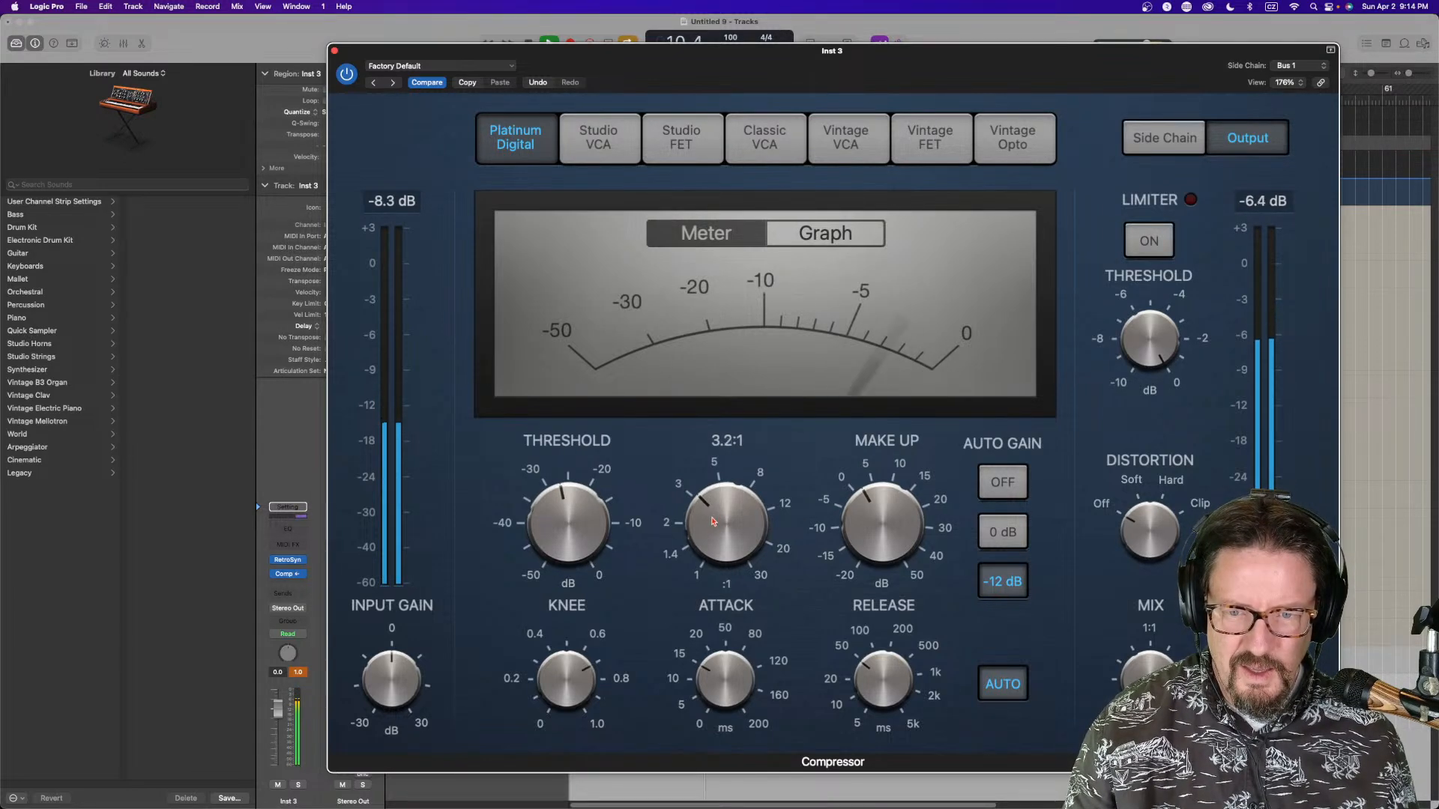
pyautogui.moveTo(876, 510); pyautogui.dragTo(877, 519)
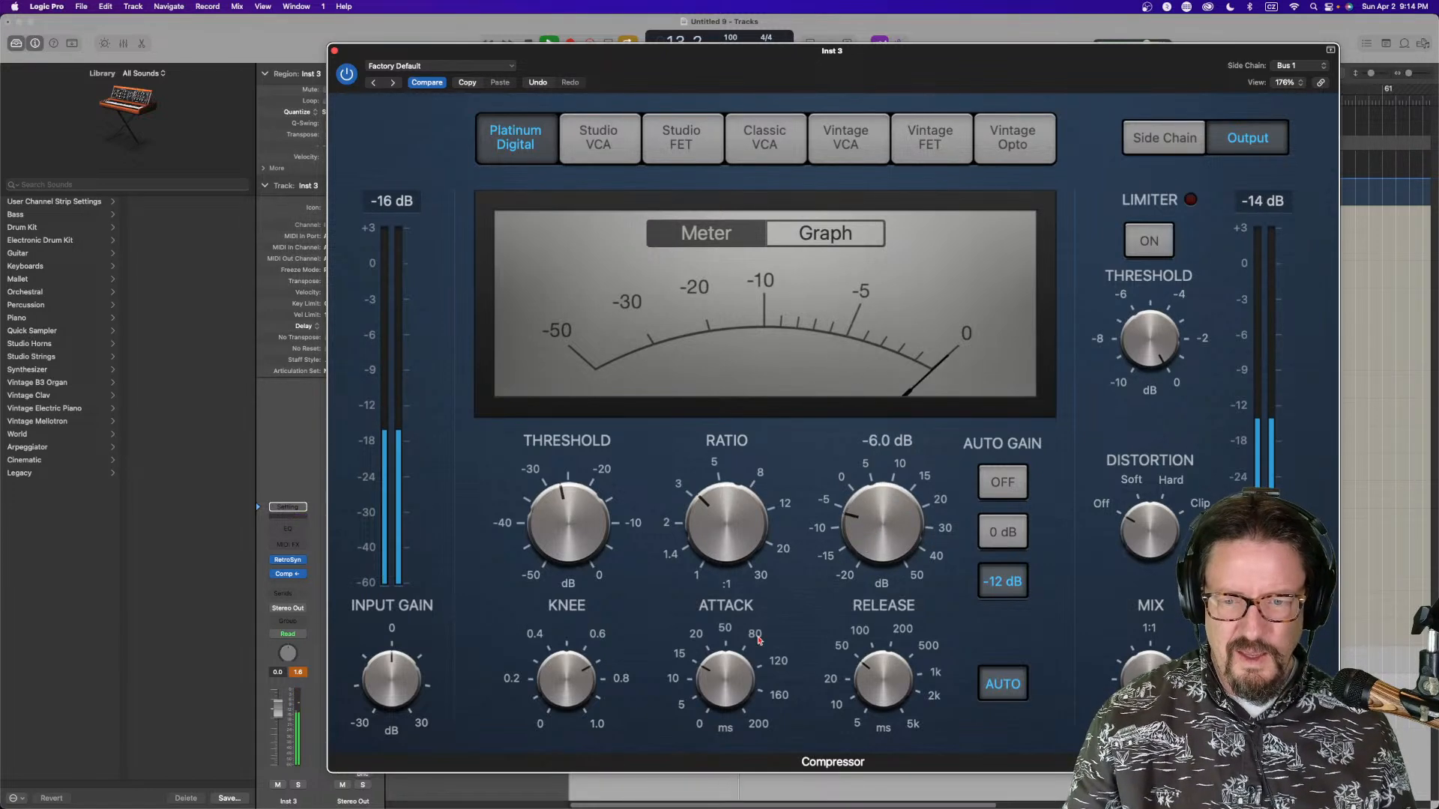
pyautogui.click(862, 238)
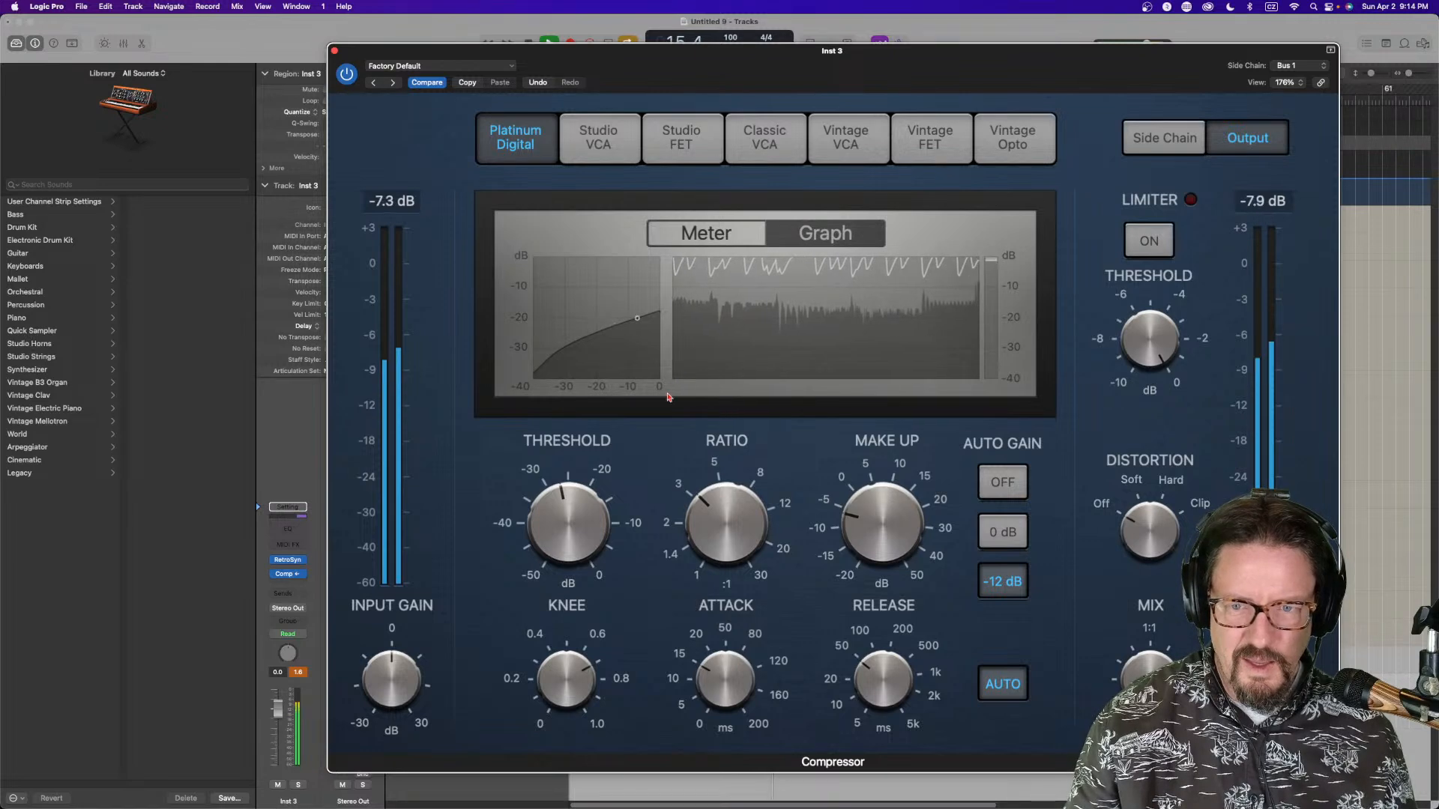
pyautogui.moveTo(862, 518)
pyautogui.mouseDown()
pyautogui.moveTo(860, 555)
pyautogui.moveTo(858, 536)
pyautogui.mouseUp()
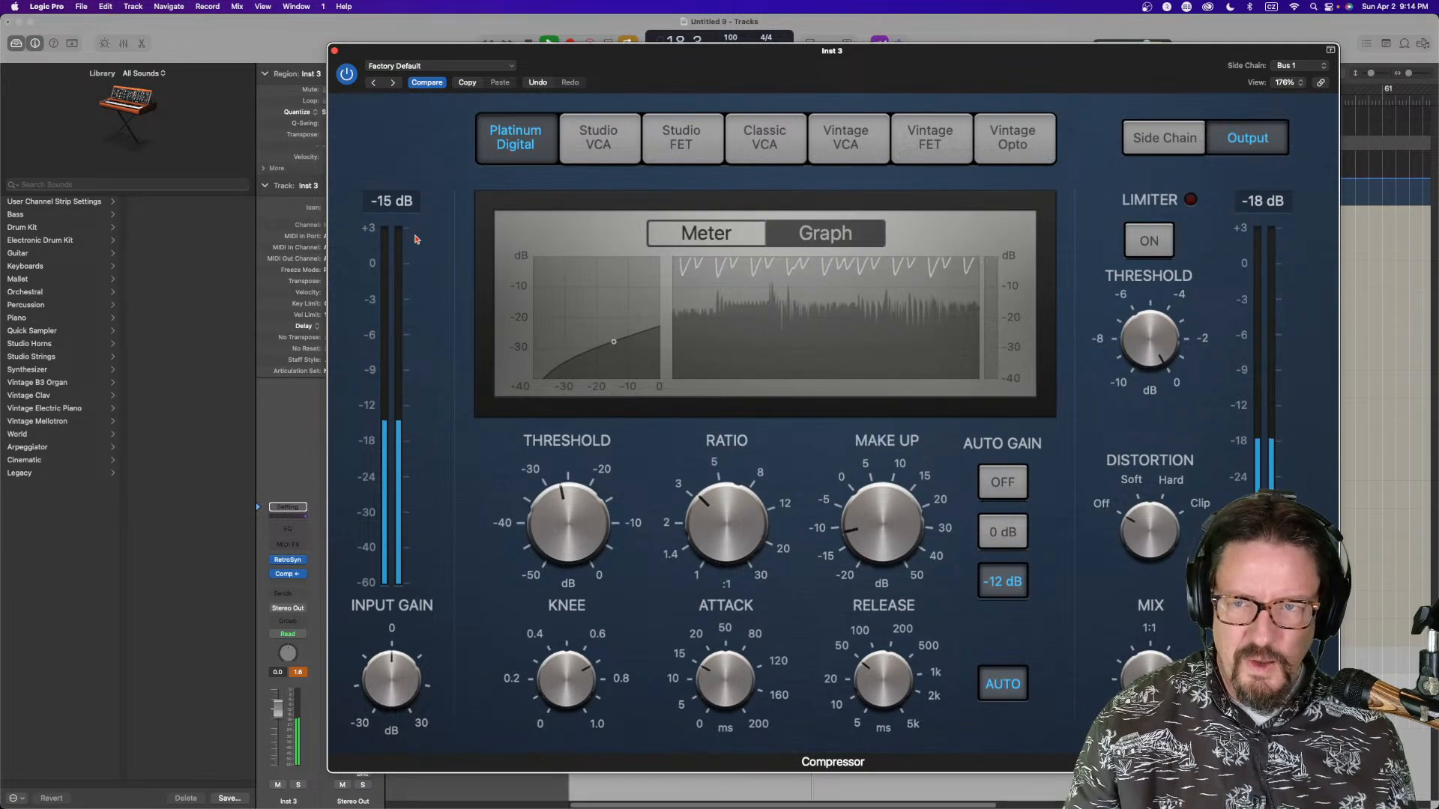
pyautogui.click(335, 51)
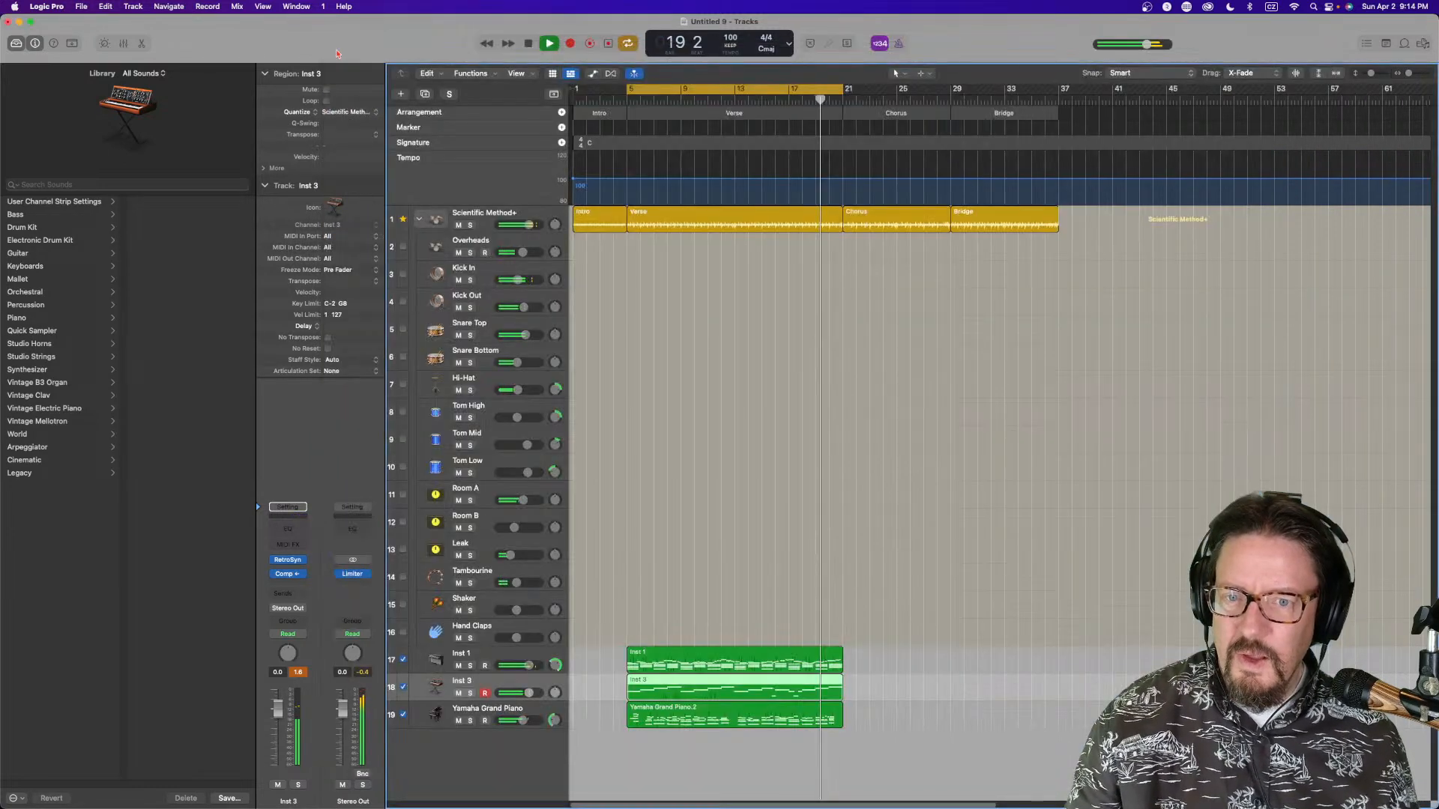
# Collapse the drum stack and add a Bus 2 send to the drums, Inst 1, Inst 3 and Yamaha Grand Piano channels
pyautogui.click(419, 219)
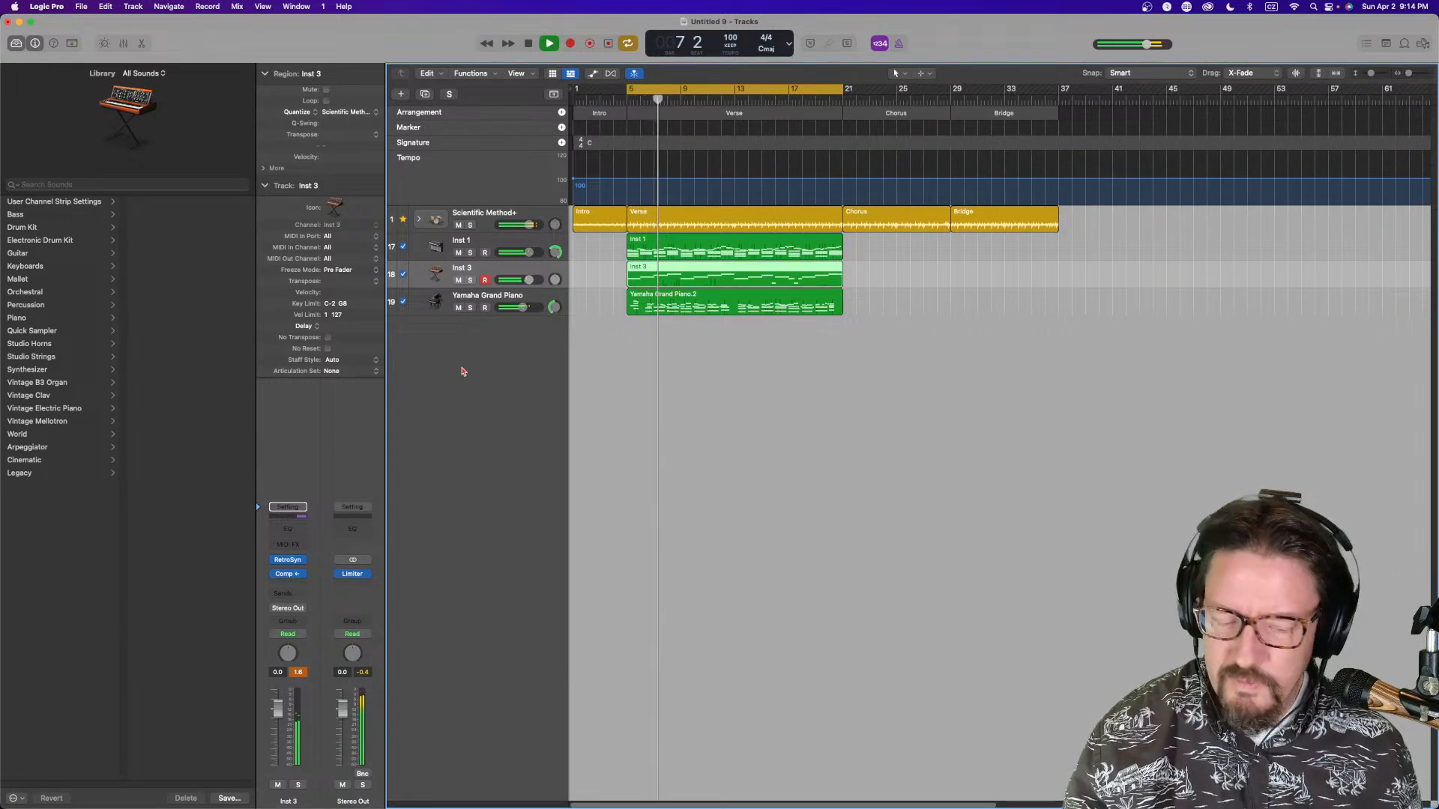
pyautogui.press('x')
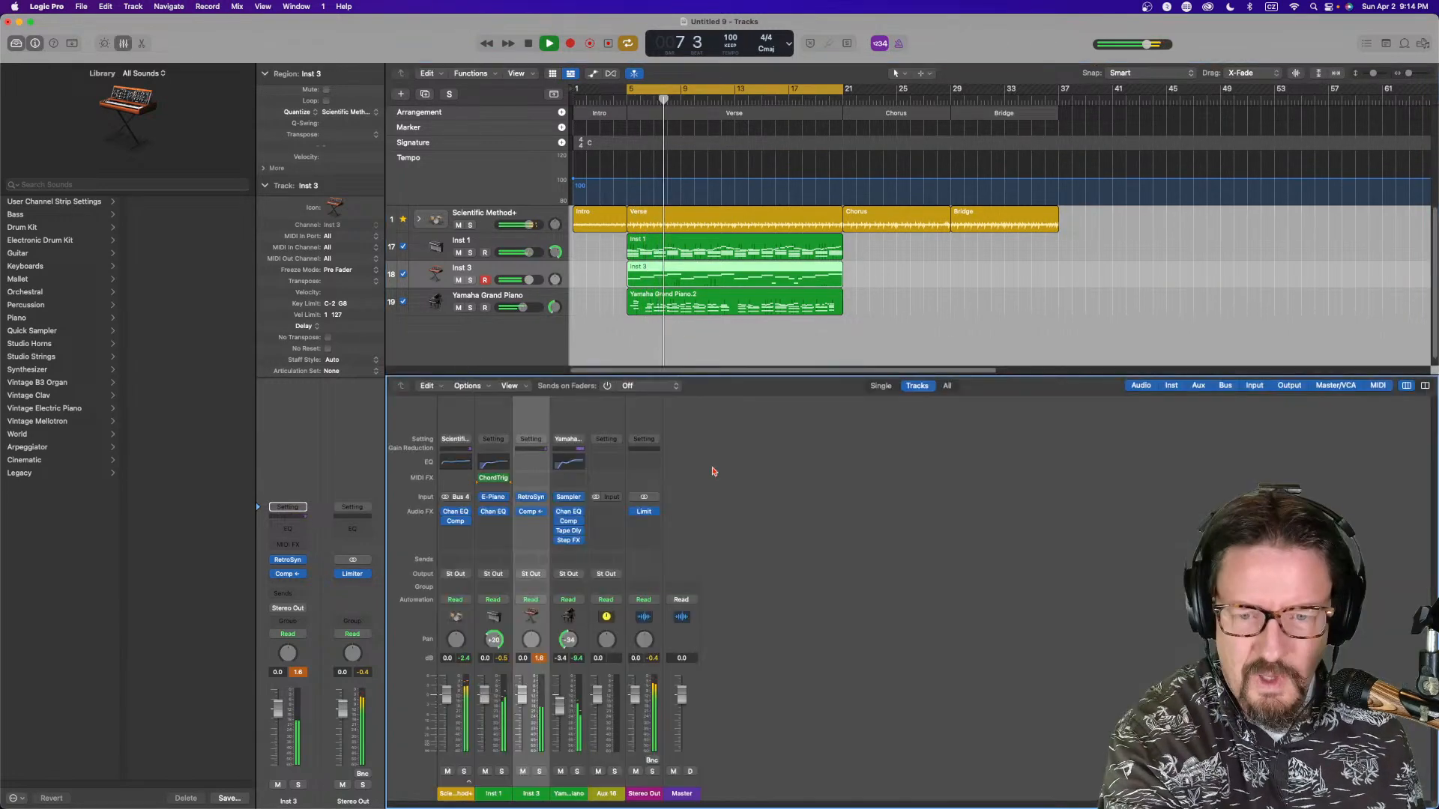
pyautogui.click(489, 794)
pyautogui.keyDown('shift'); pyautogui.click(577, 794); pyautogui.keyUp('shift')
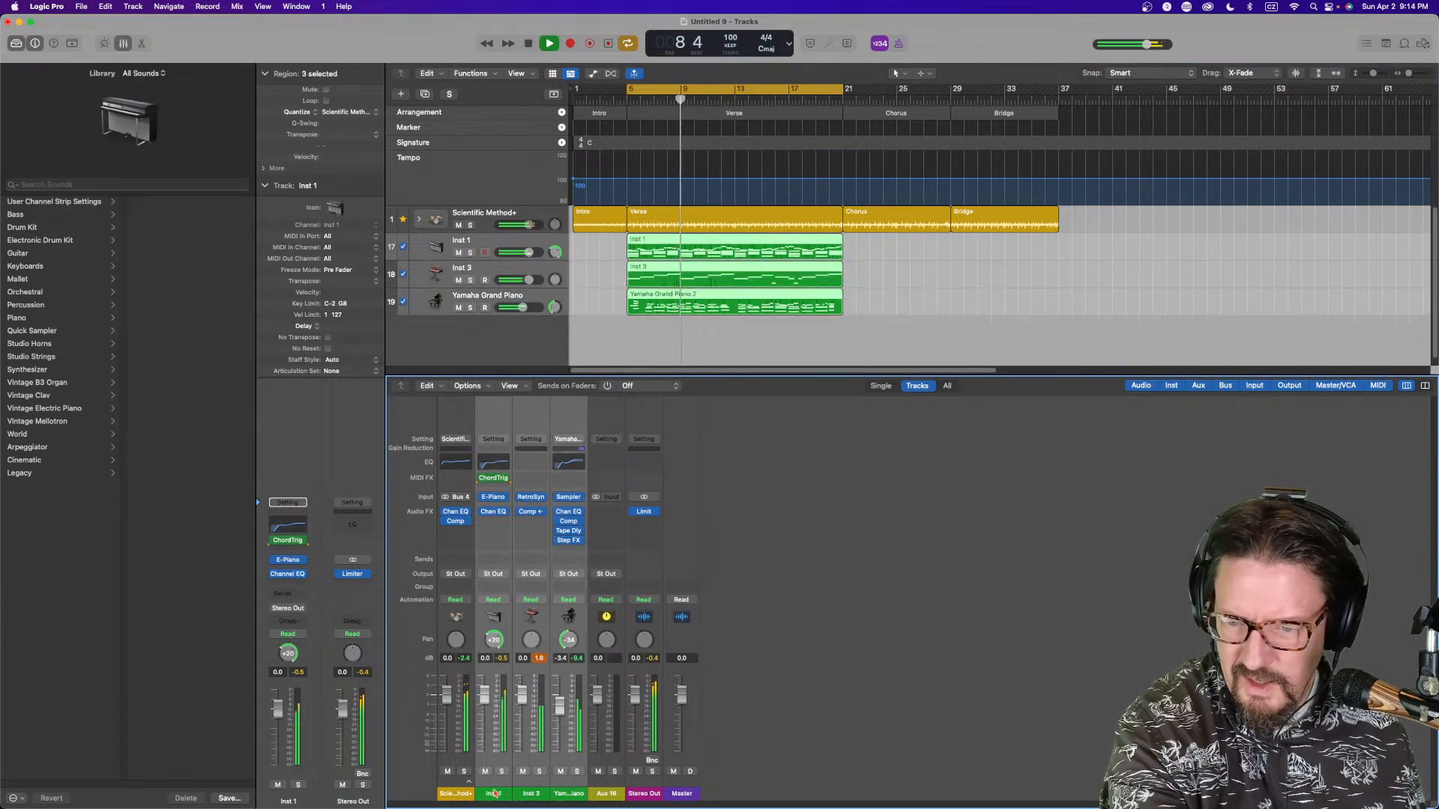
pyautogui.click(458, 793)
pyautogui.keyDown('shift'); pyautogui.click(566, 794); pyautogui.keyUp('shift')
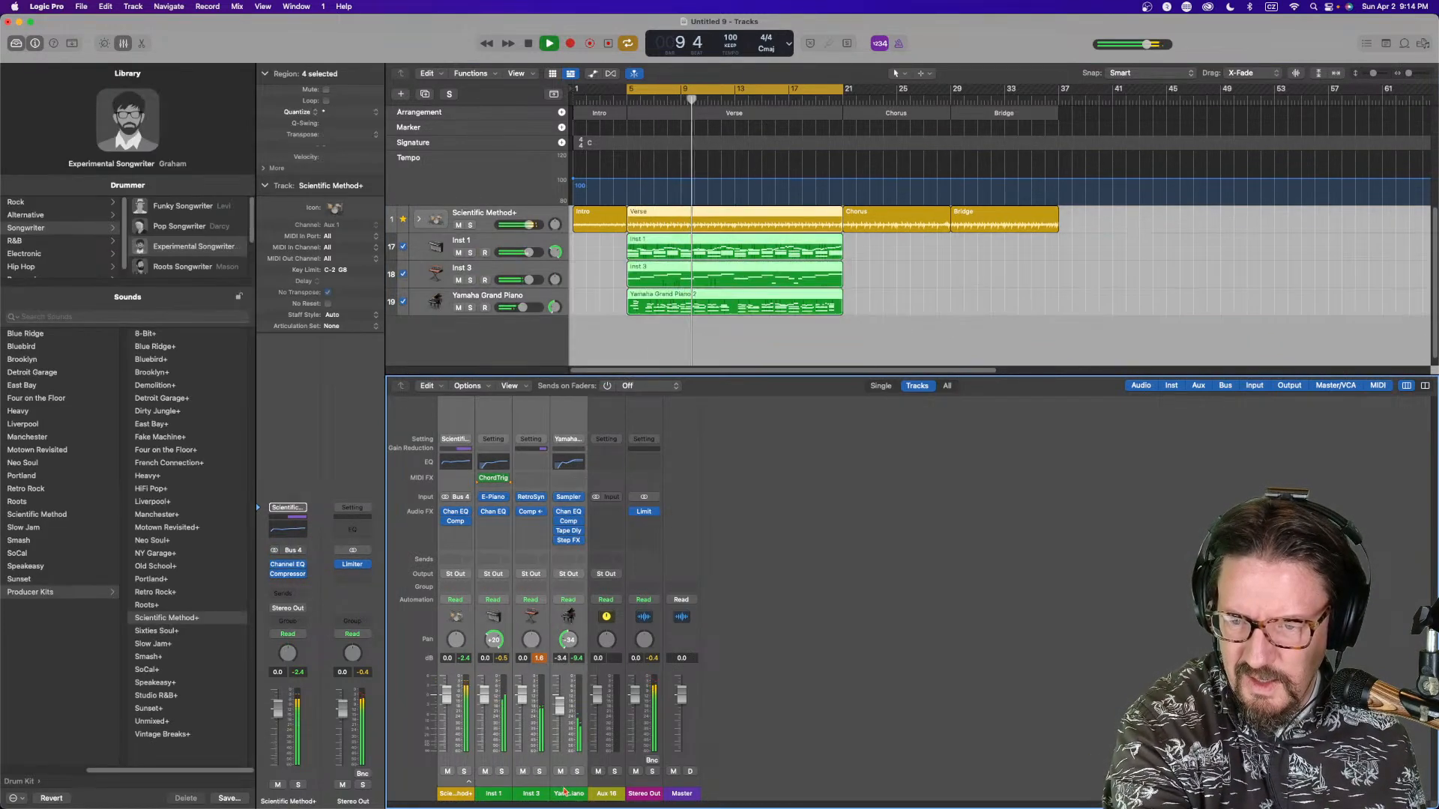
pyautogui.click(457, 560)
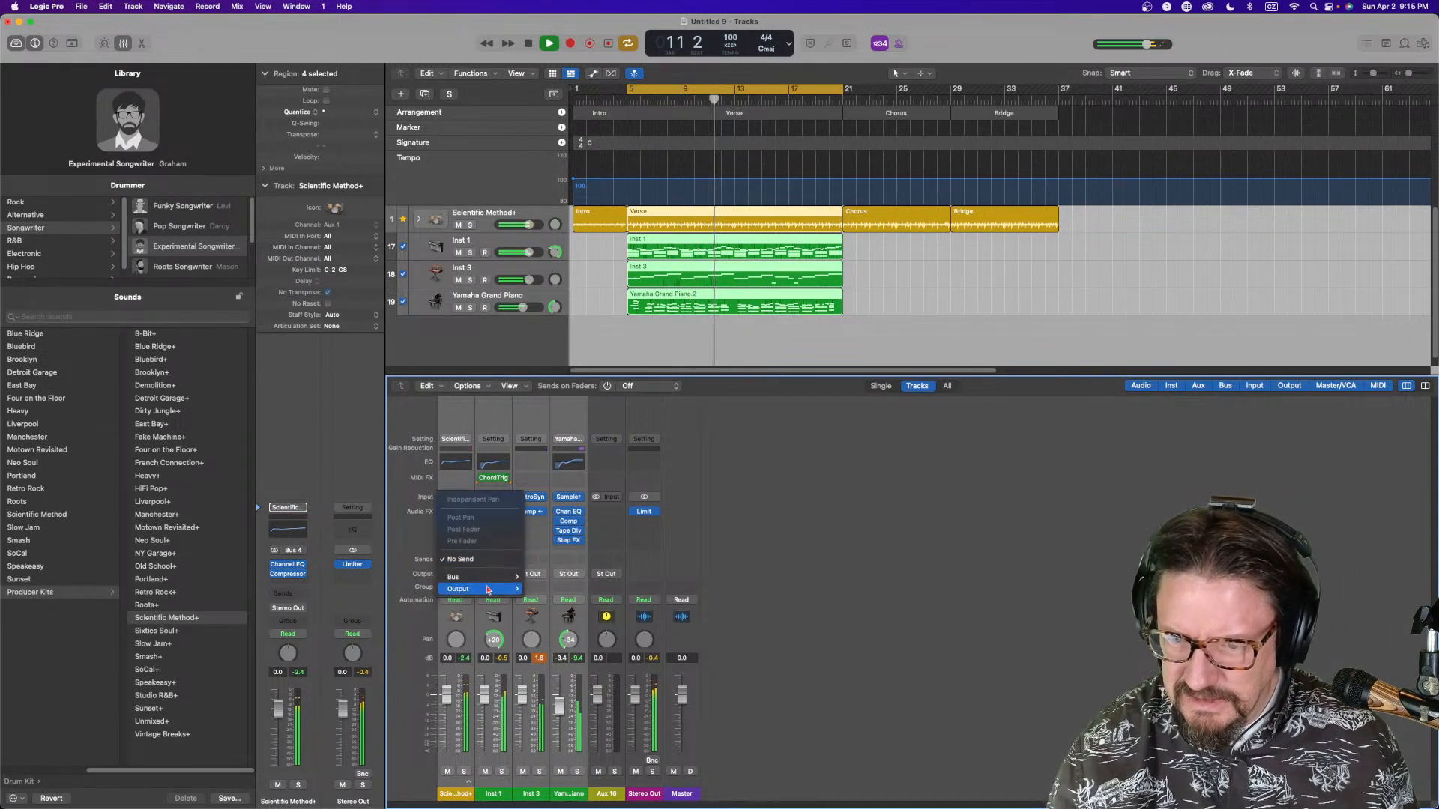
pyautogui.moveTo(487, 578)
pyautogui.click(537, 355)
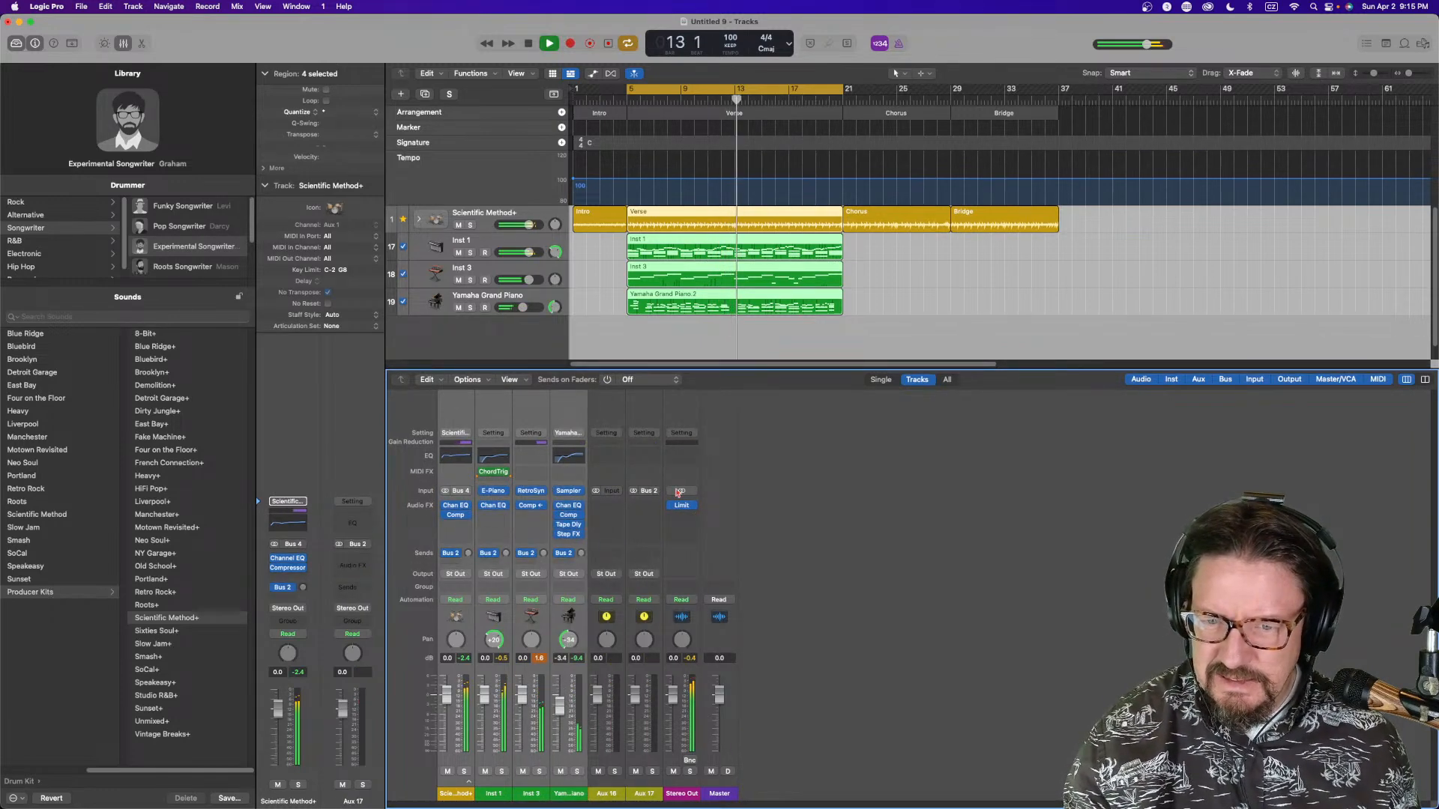
# Insert a stereo ChromaVerb on the Bus 2 aux channel
pyautogui.click(644, 506)
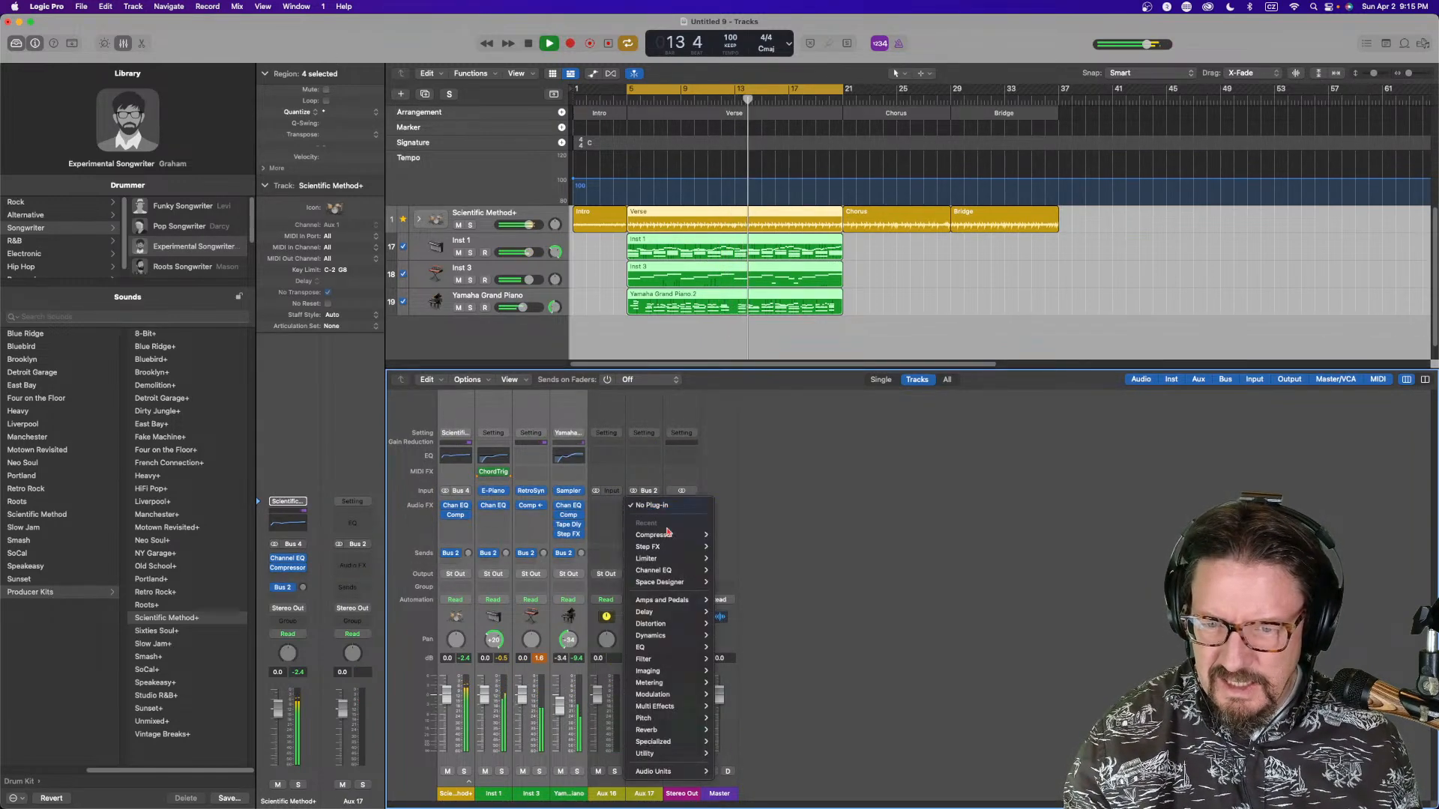
pyautogui.moveTo(652, 730)
pyautogui.moveTo(748, 734)
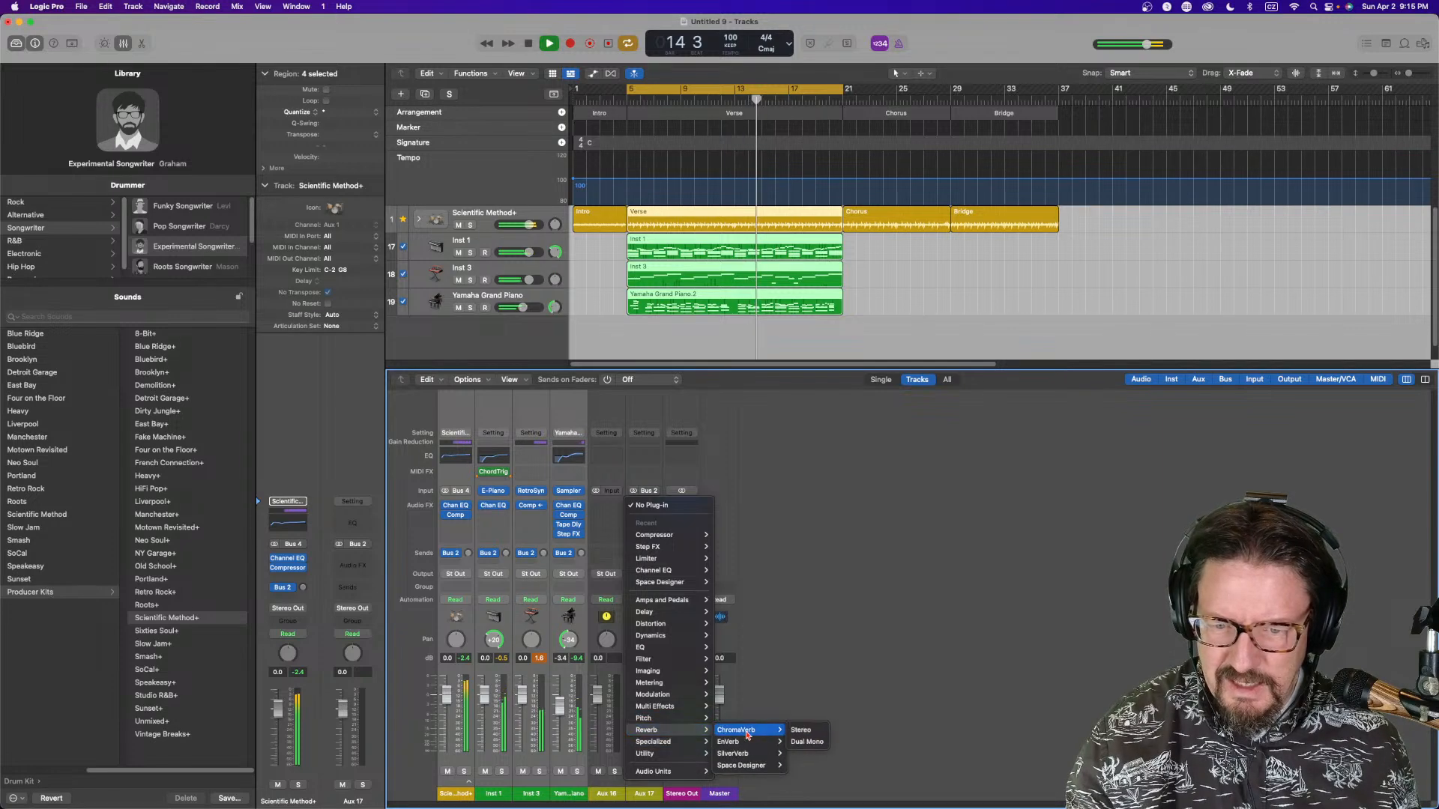
pyautogui.click(801, 730)
# Load the Warm Vibes hall preset into the ChromaVerb on the Bus 2 aux channel
pyautogui.moveTo(628, 159); pyautogui.dragTo(907, 121)
pyautogui.click(836, 139)
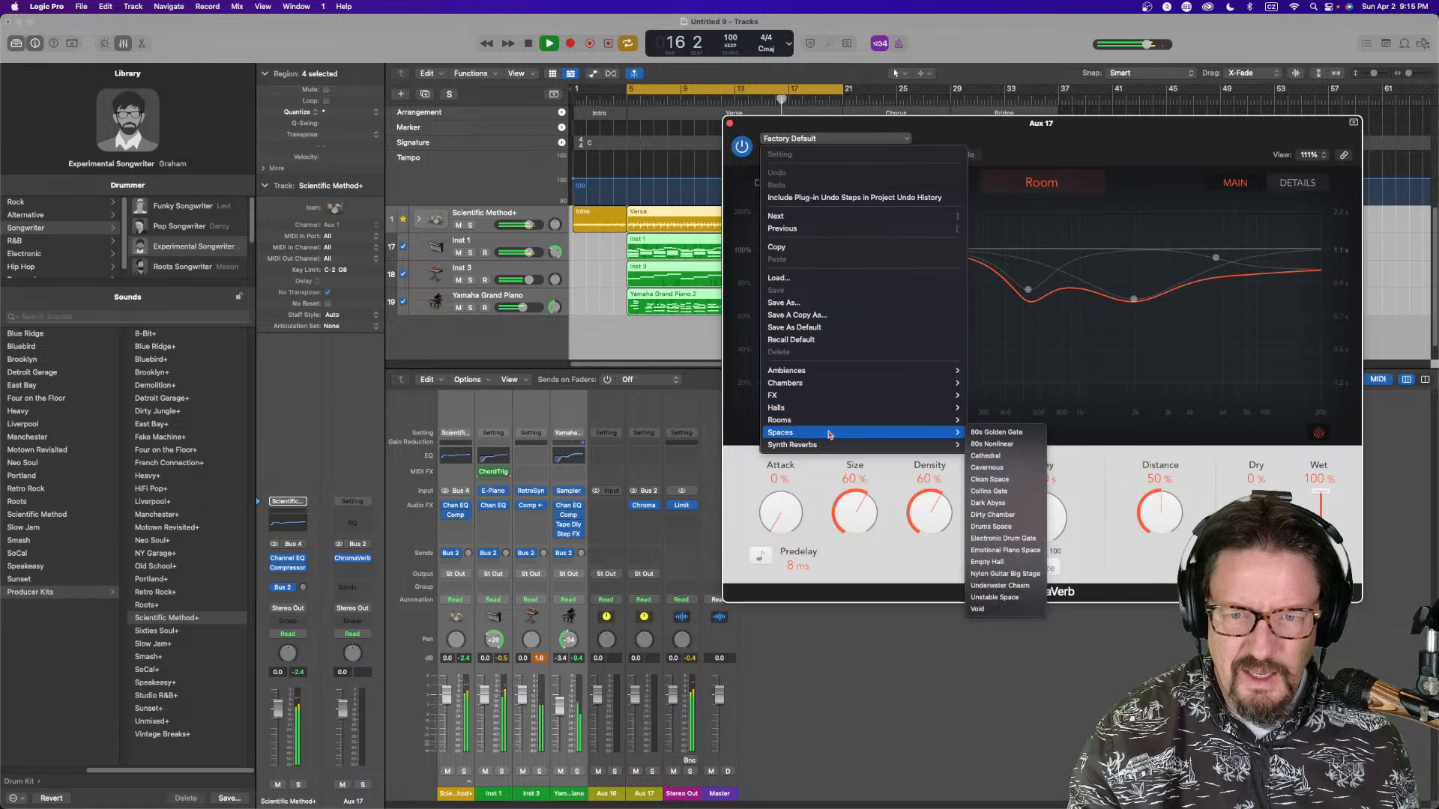
pyautogui.moveTo(827, 435)
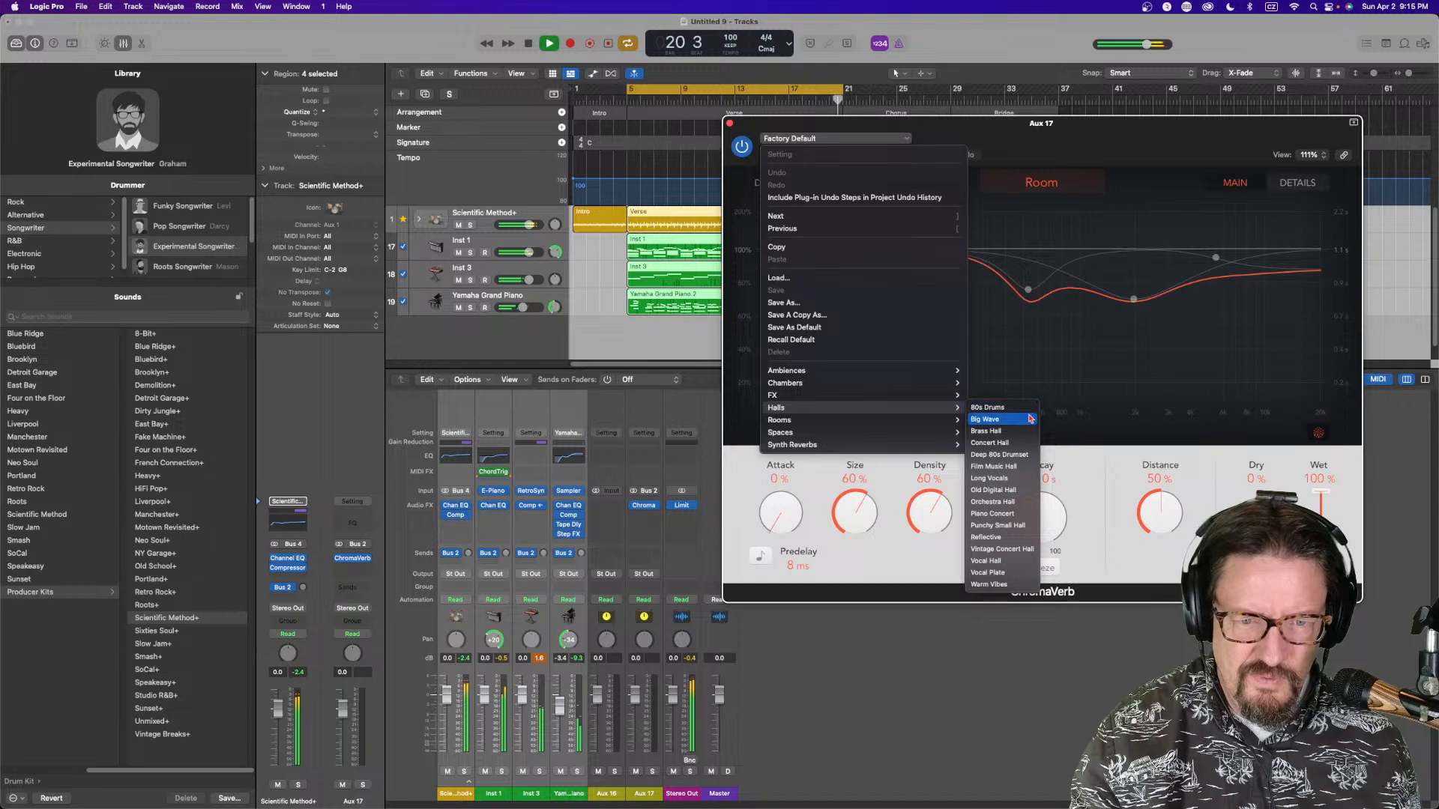
pyautogui.click(989, 584)
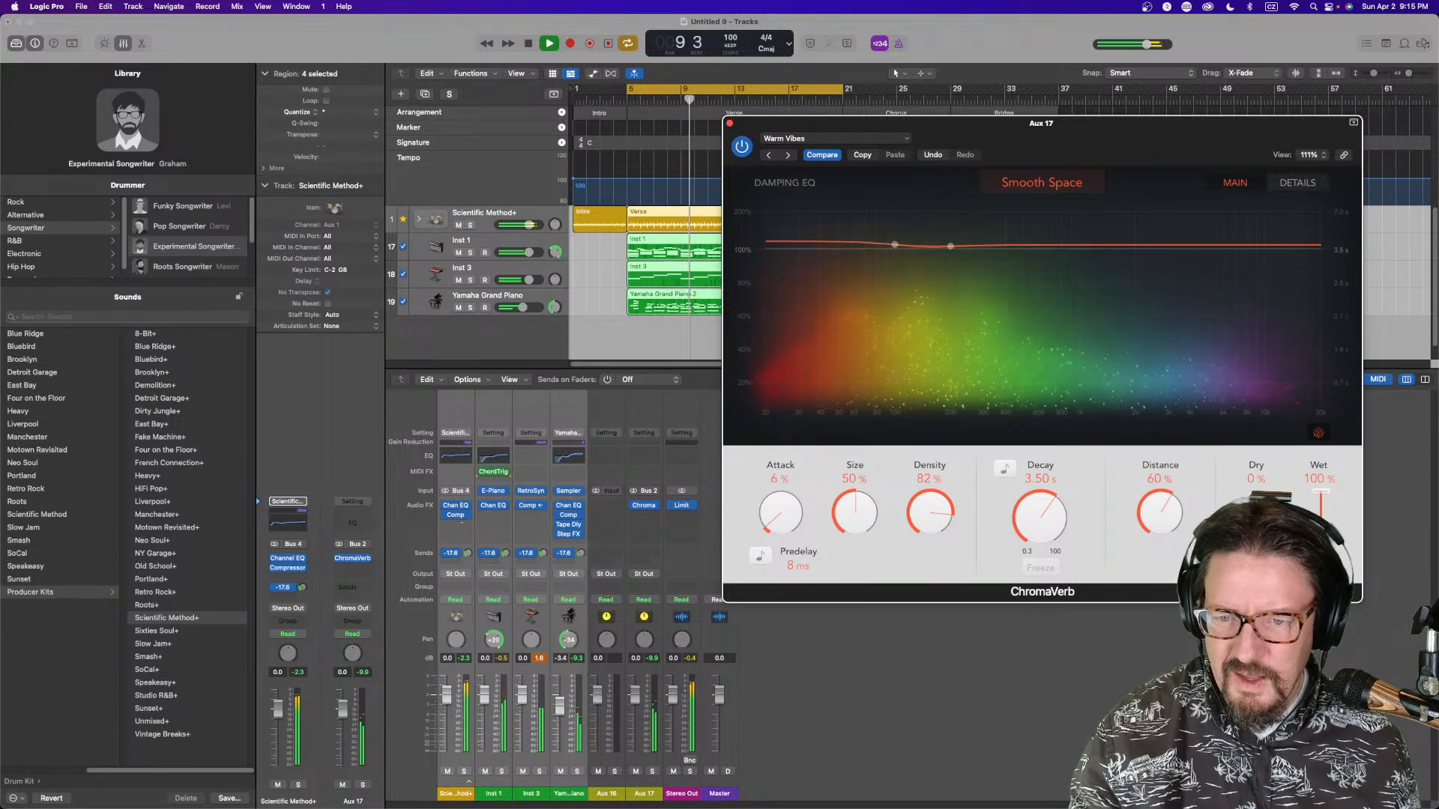
pyautogui.click(533, 607)
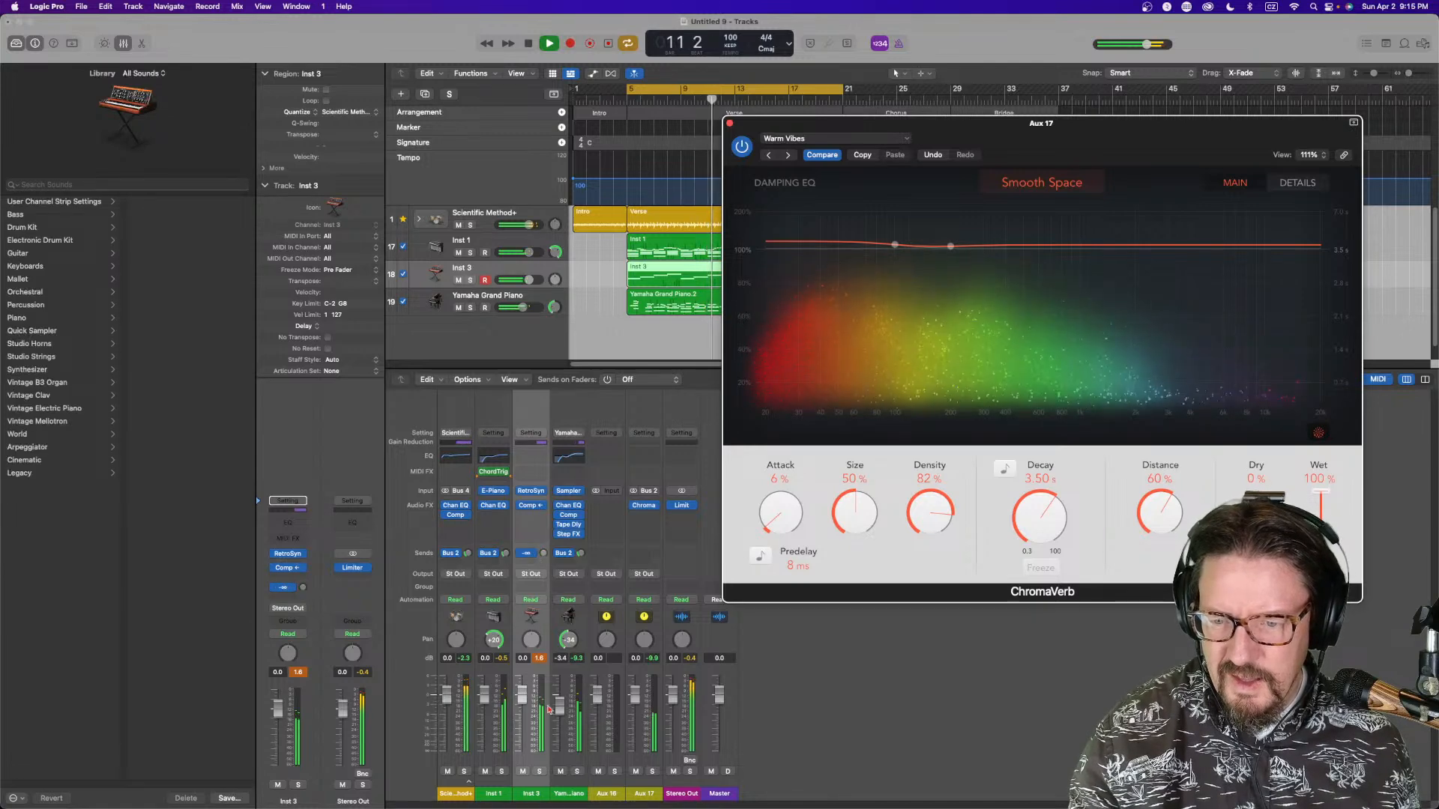
pyautogui.click(539, 658)
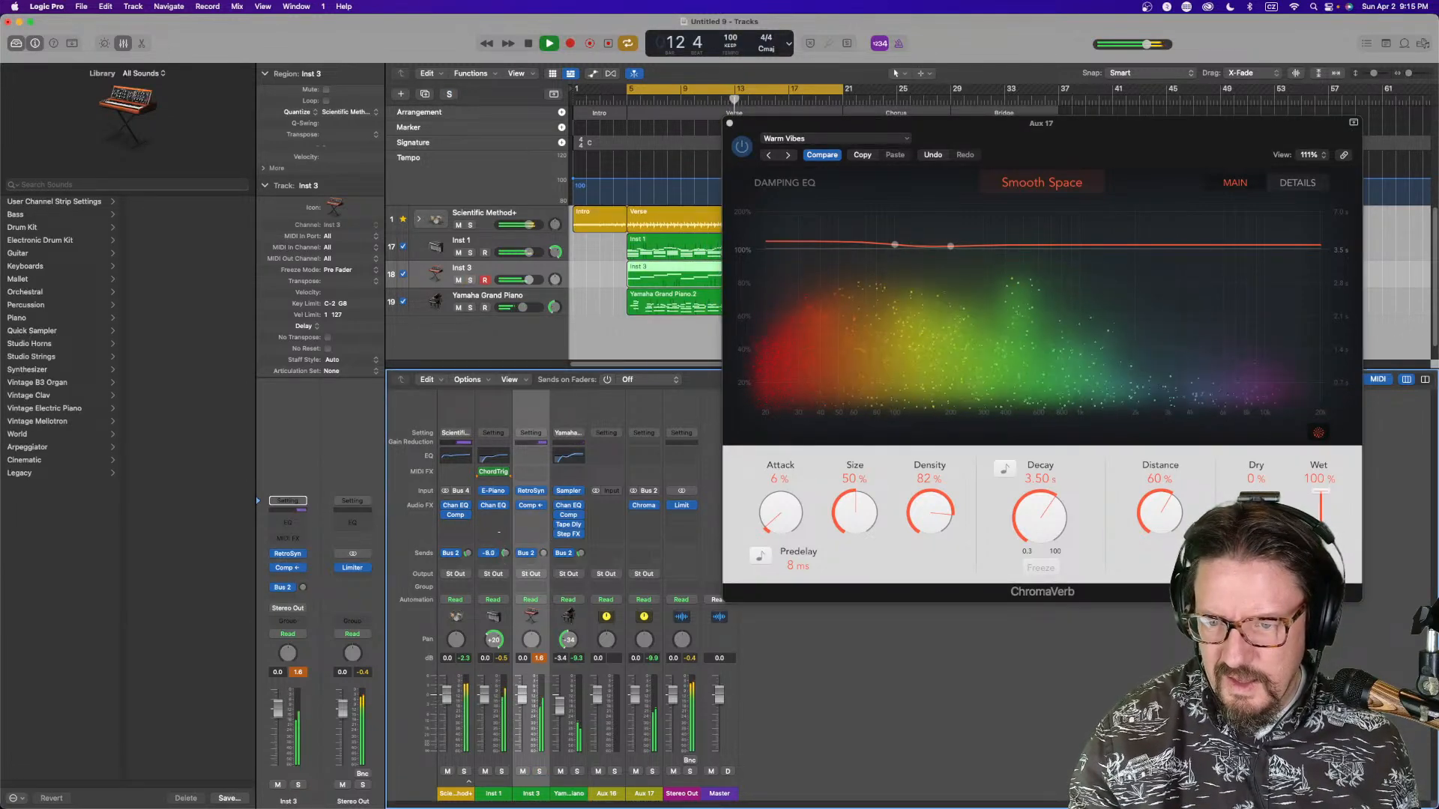
pyautogui.moveTo(505, 553); pyautogui.dragTo(505, 555)
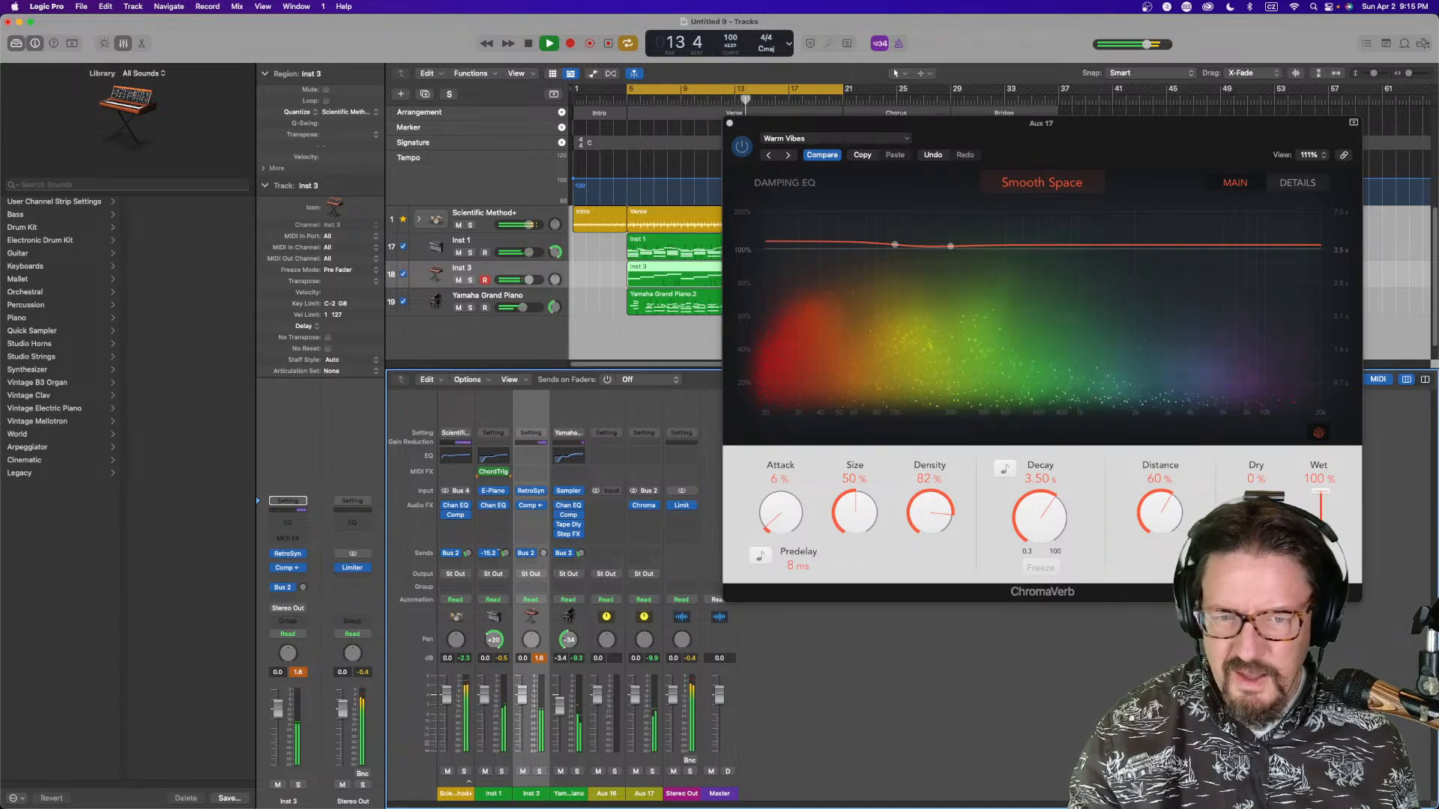
# In ChromaVerb's output EQ, lower the high cut and enable a low cut at about 280 Hz, then close the plug-in
pyautogui.click(1297, 182)
pyautogui.moveTo(1270, 325); pyautogui.dragTo(1202, 324)
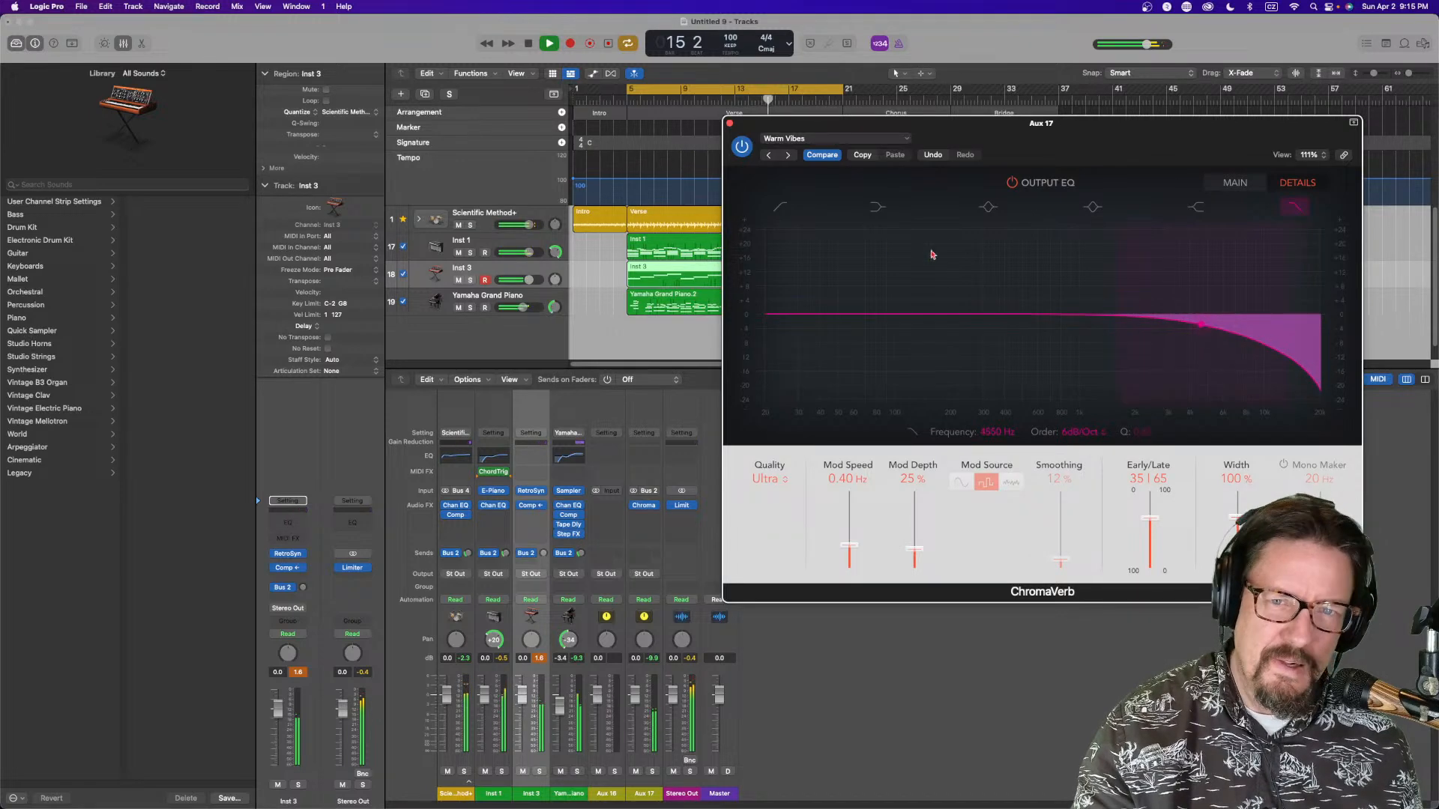
pyautogui.click(784, 210)
pyautogui.moveTo(768, 327); pyautogui.dragTo(980, 328)
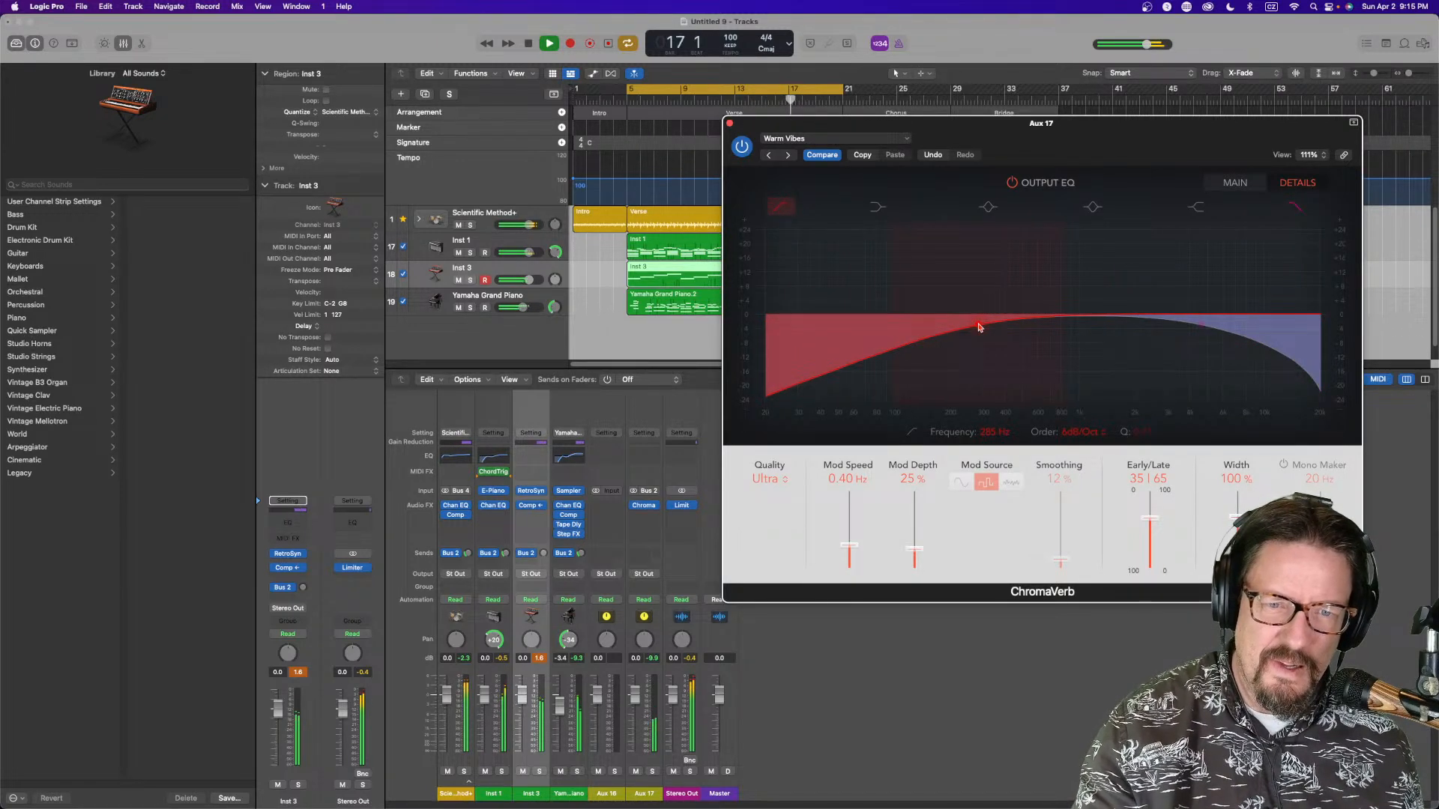
pyautogui.click(729, 125)
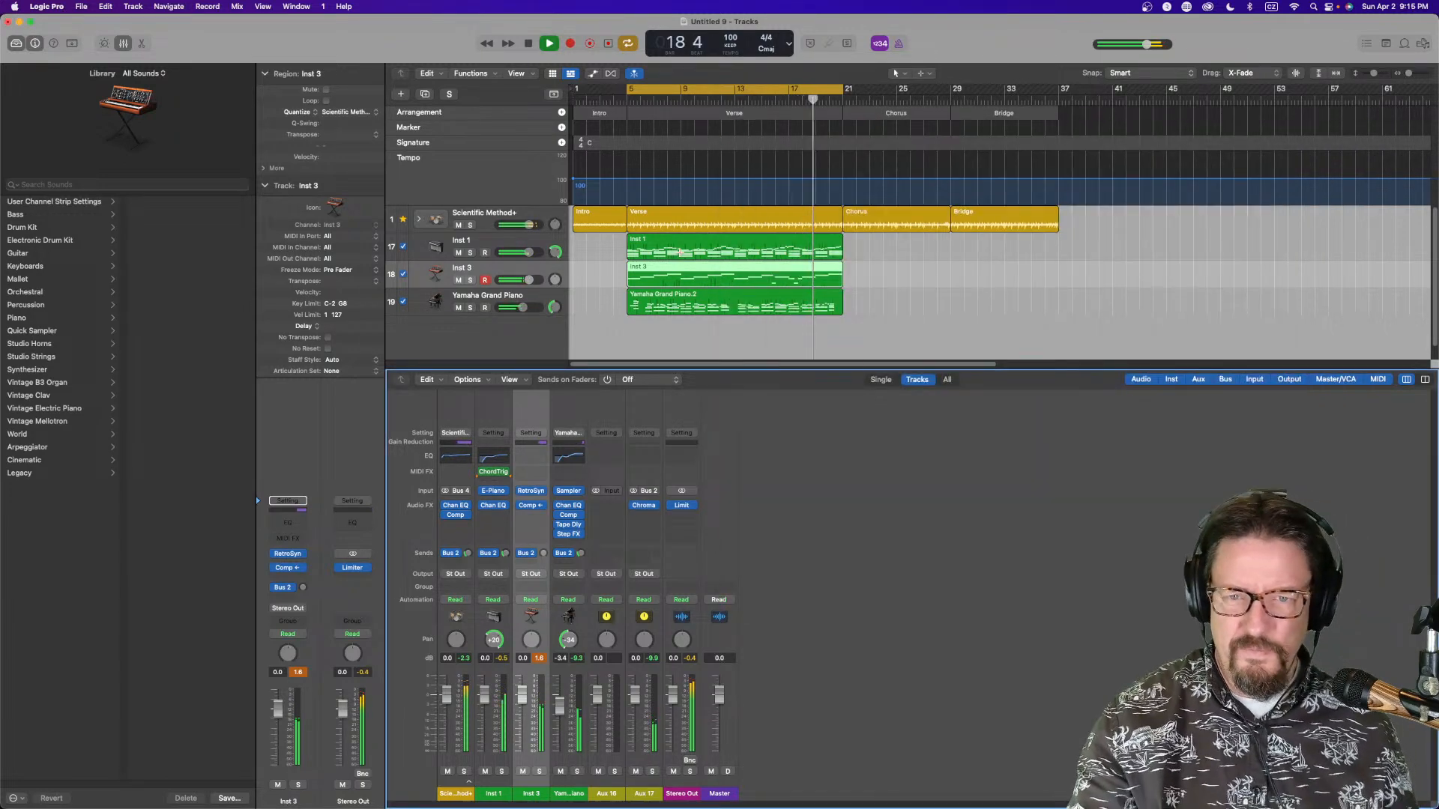
# Expand the drum stack and open Drum Kit Designer on the drum kit channel, with playback running
pyautogui.moveTo(670, 510)
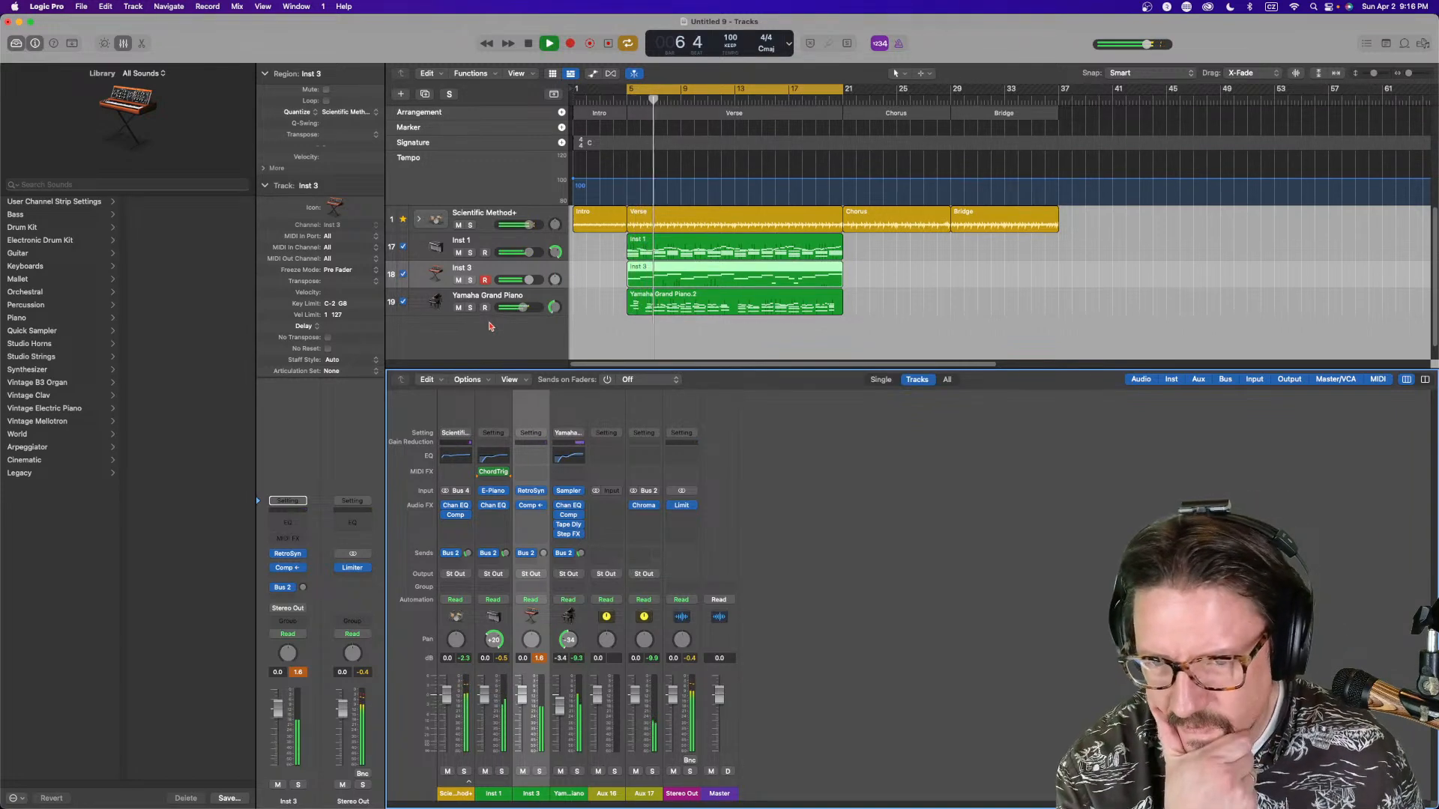
pyautogui.press('space')
pyautogui.click(491, 217)
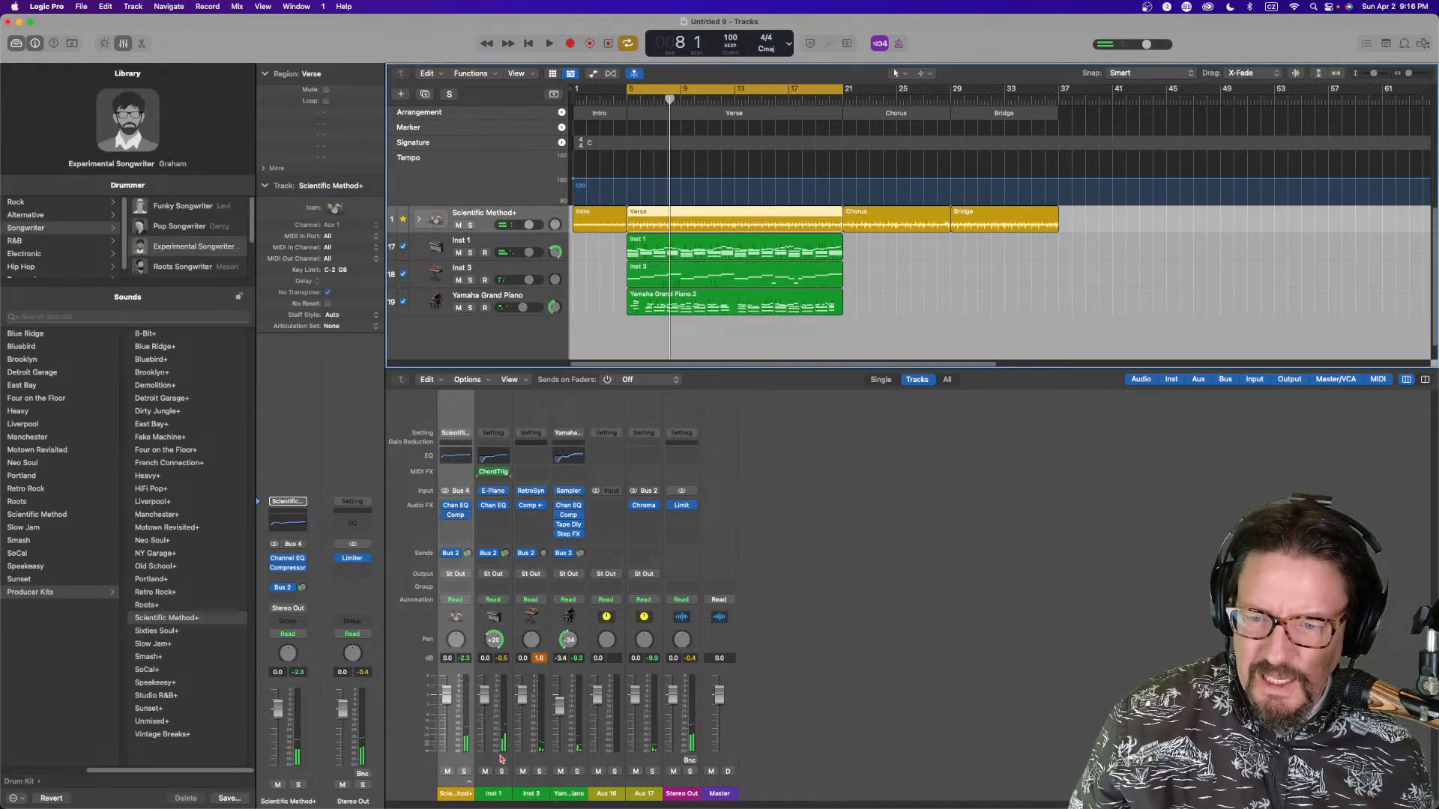
pyautogui.click(468, 783)
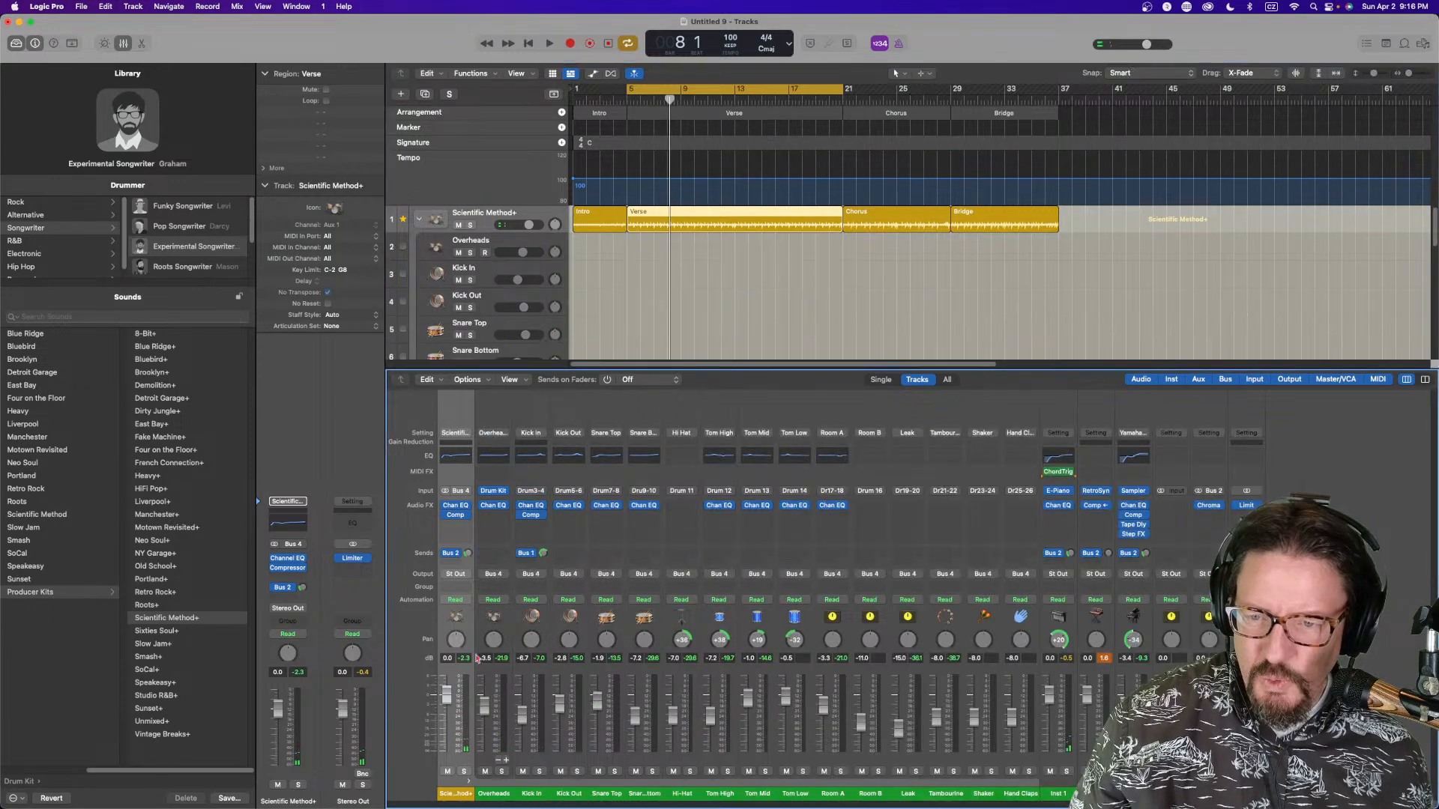
pyautogui.click(495, 491)
pyautogui.press('space')
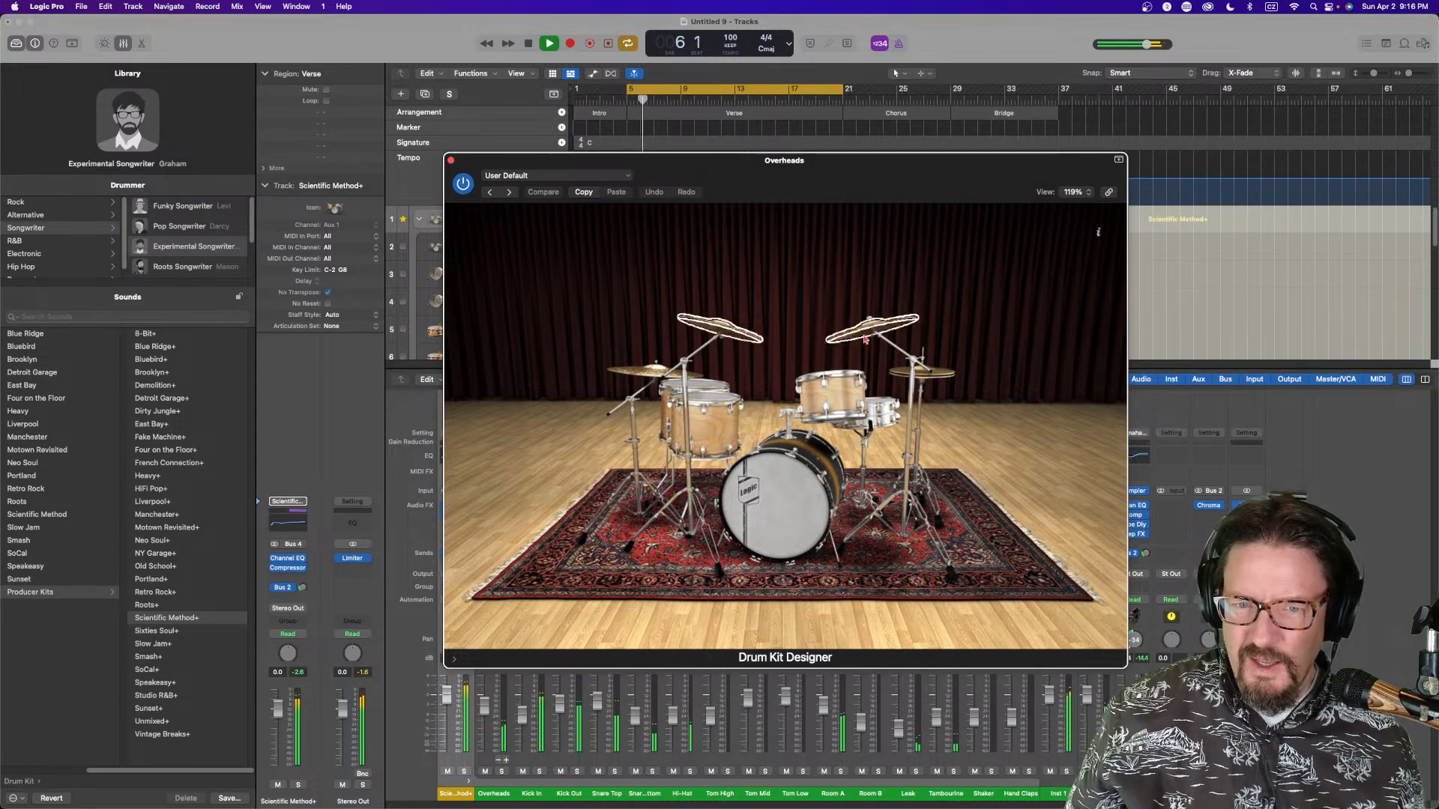
# Audition the snare drums in Drum Kit Designer and settle on the Modern Maple snare
pyautogui.click(883, 411)
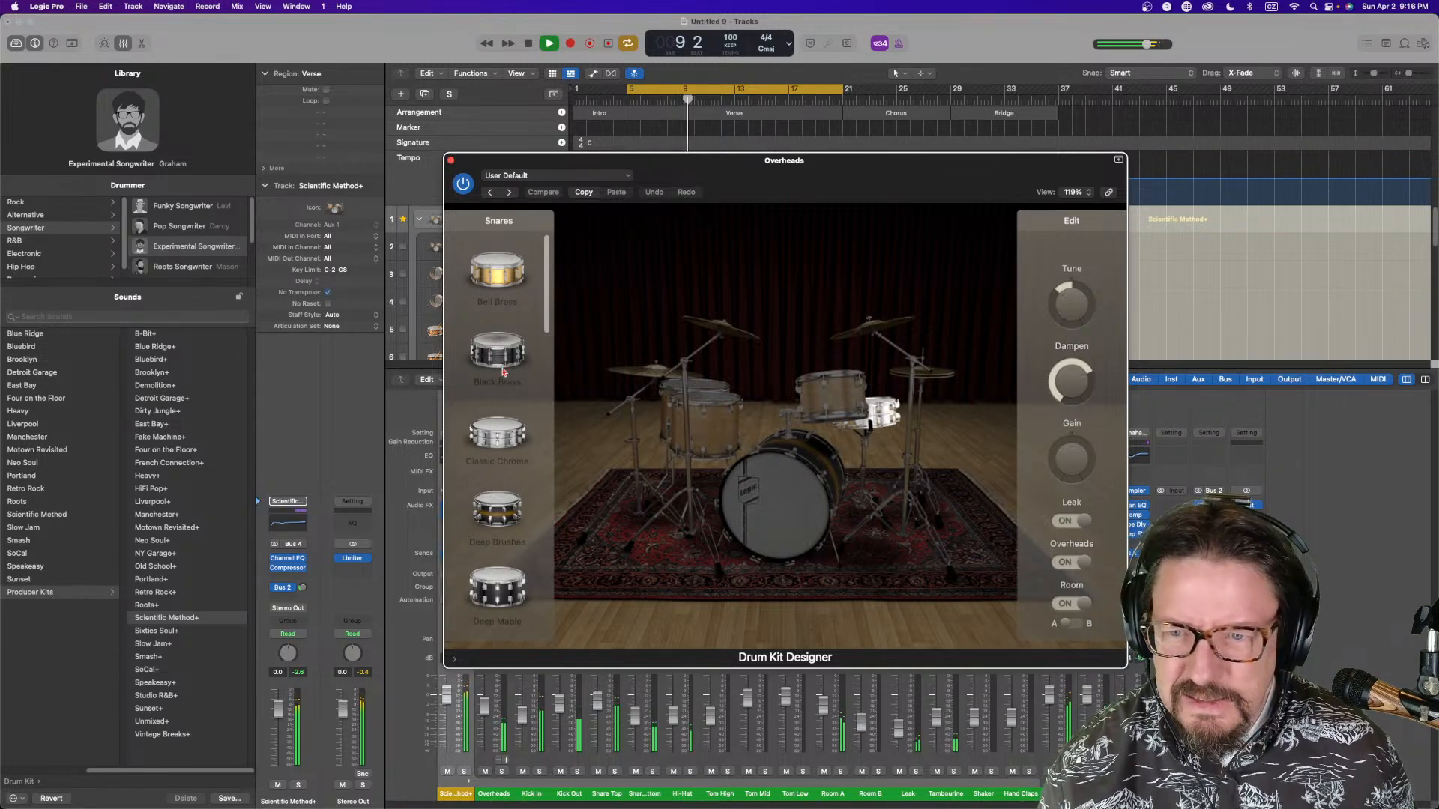
pyautogui.click(503, 277)
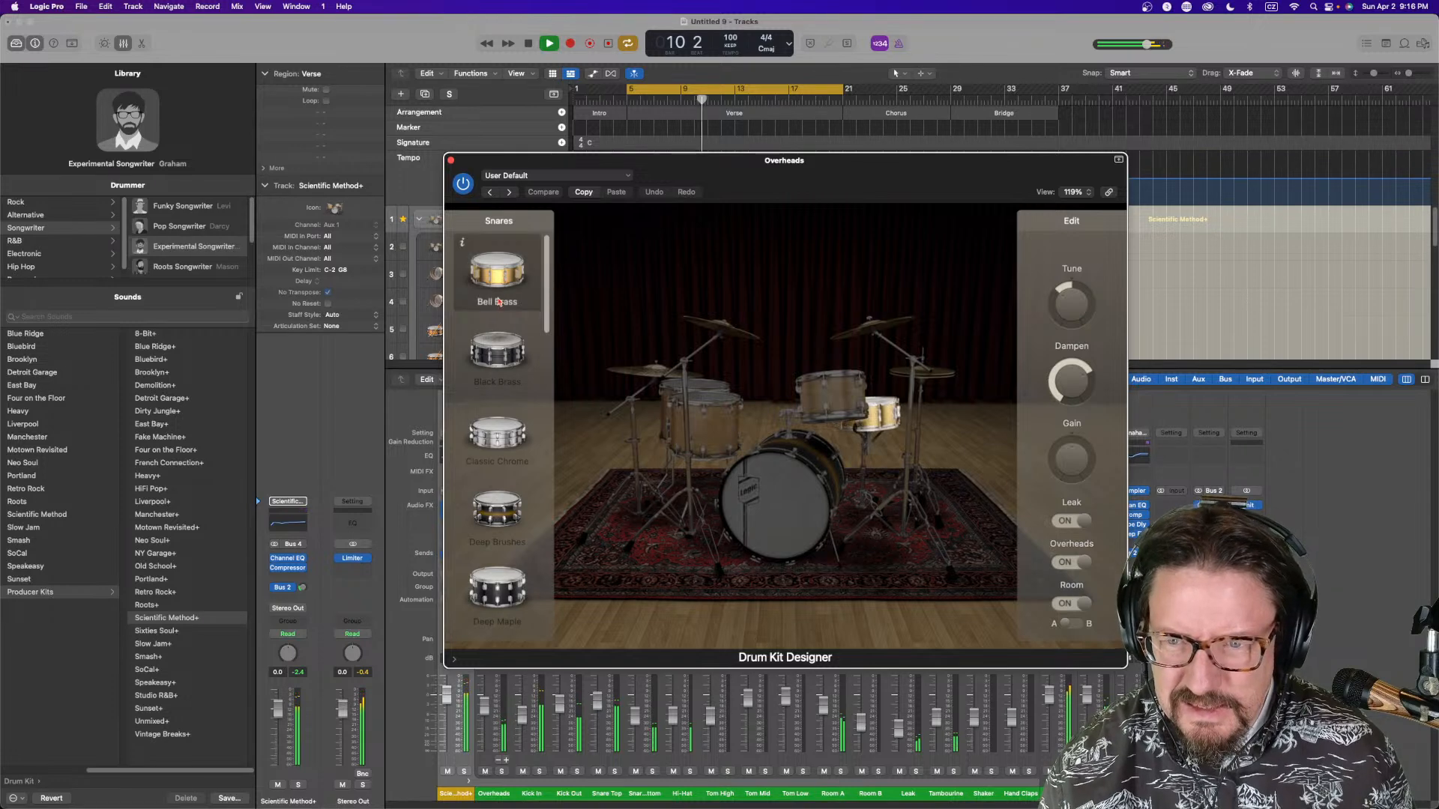
pyautogui.click(503, 363)
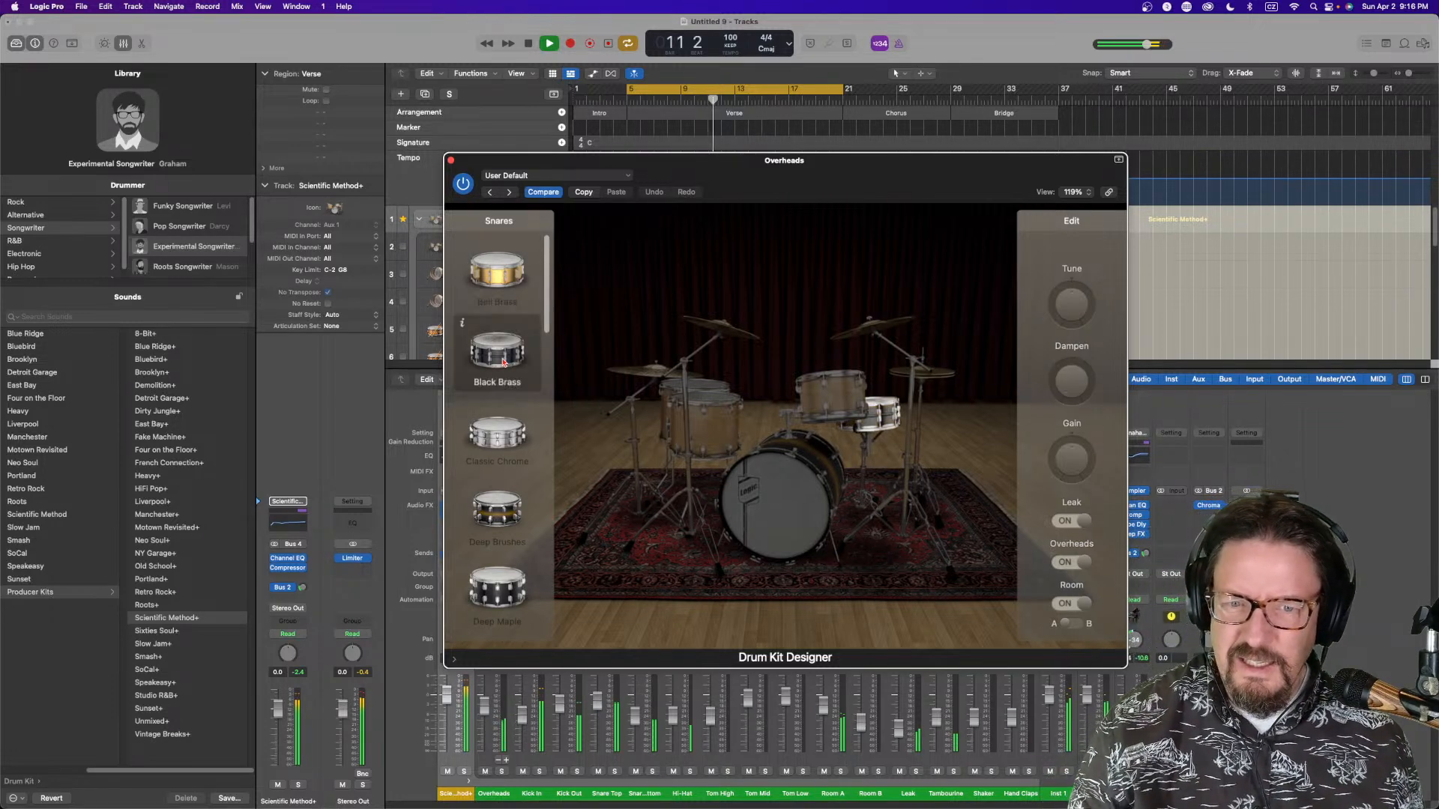
pyautogui.click(500, 436)
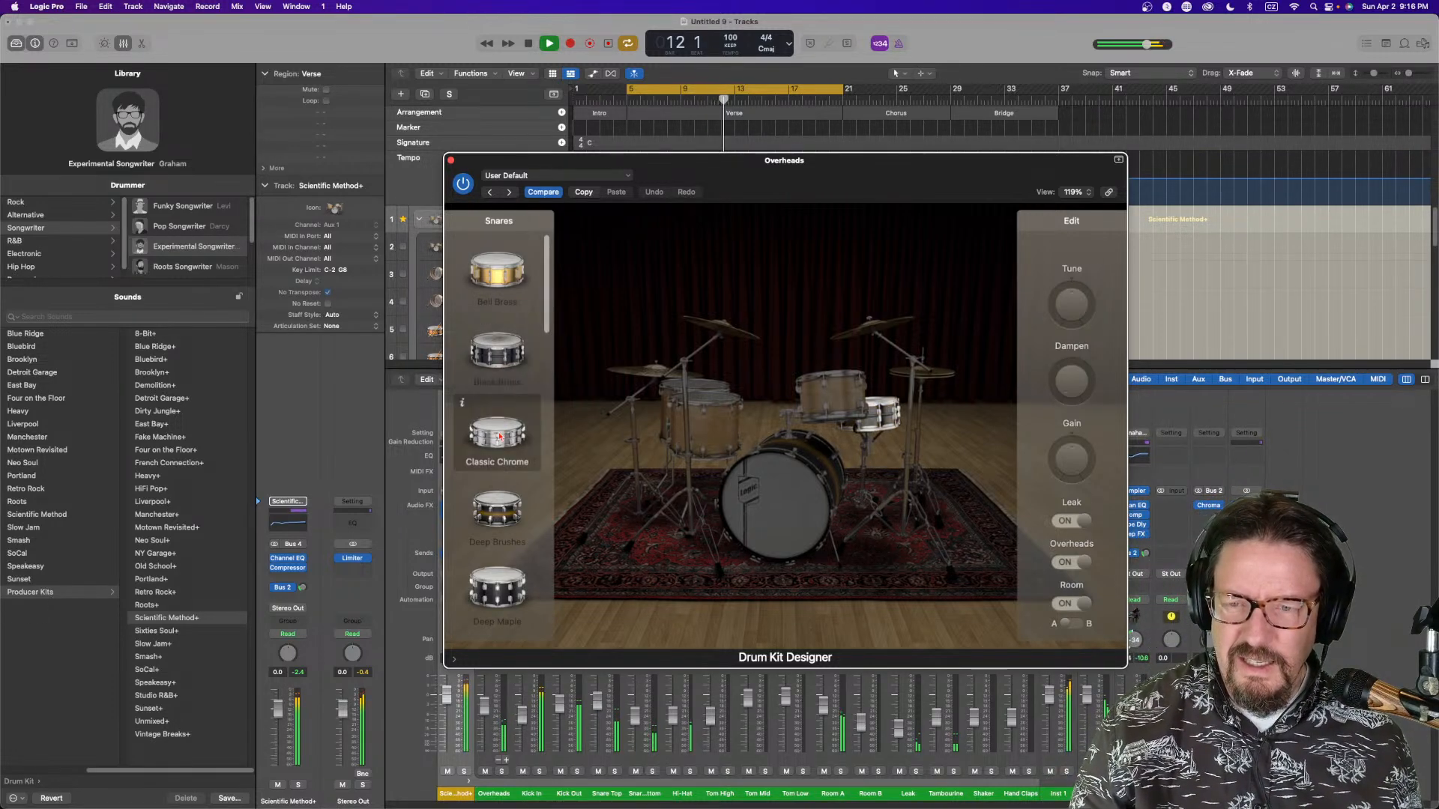
pyautogui.click(501, 516)
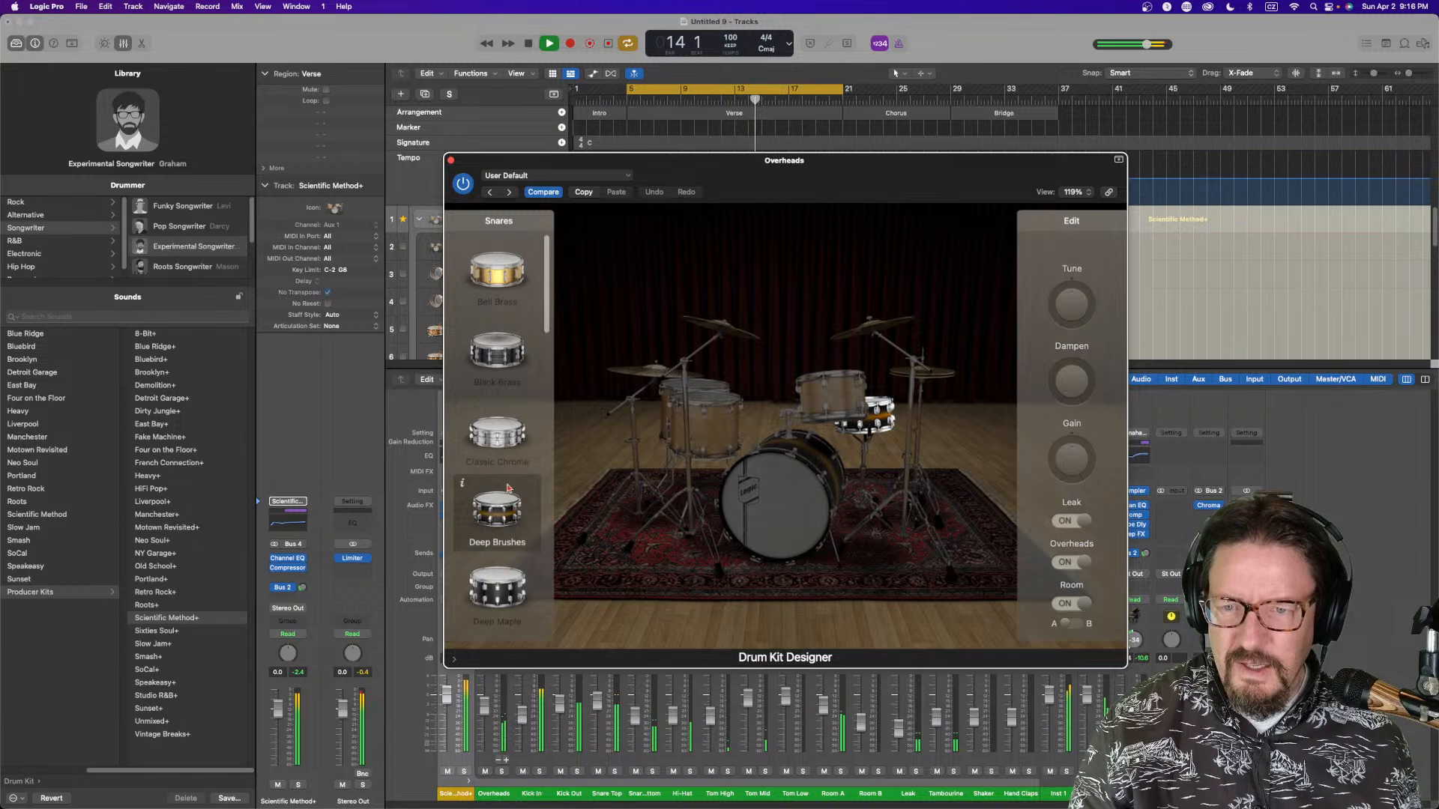
pyautogui.moveTo(548, 279); pyautogui.dragTo(547, 326)
pyautogui.press('space')
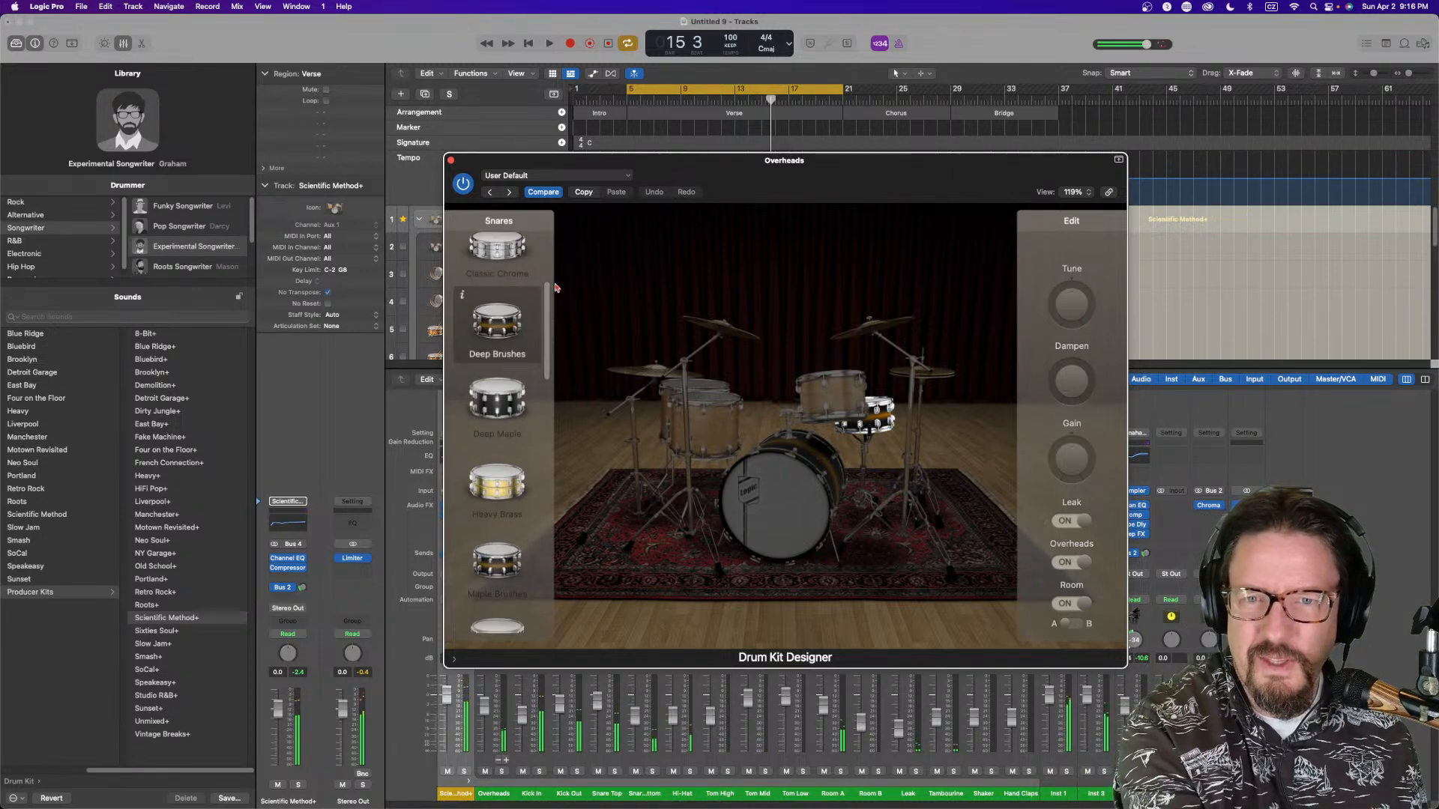
pyautogui.press('space')
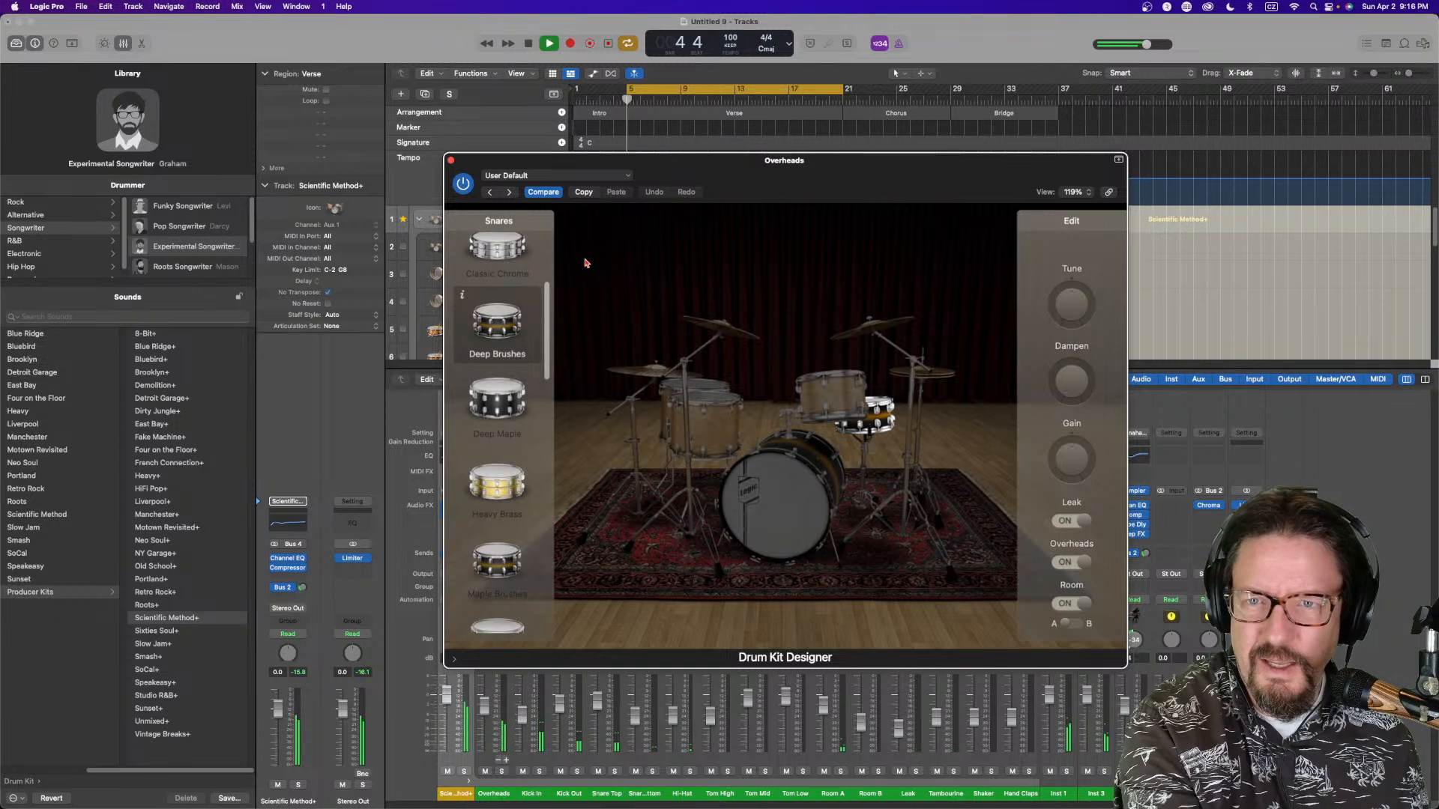
pyautogui.click(493, 409)
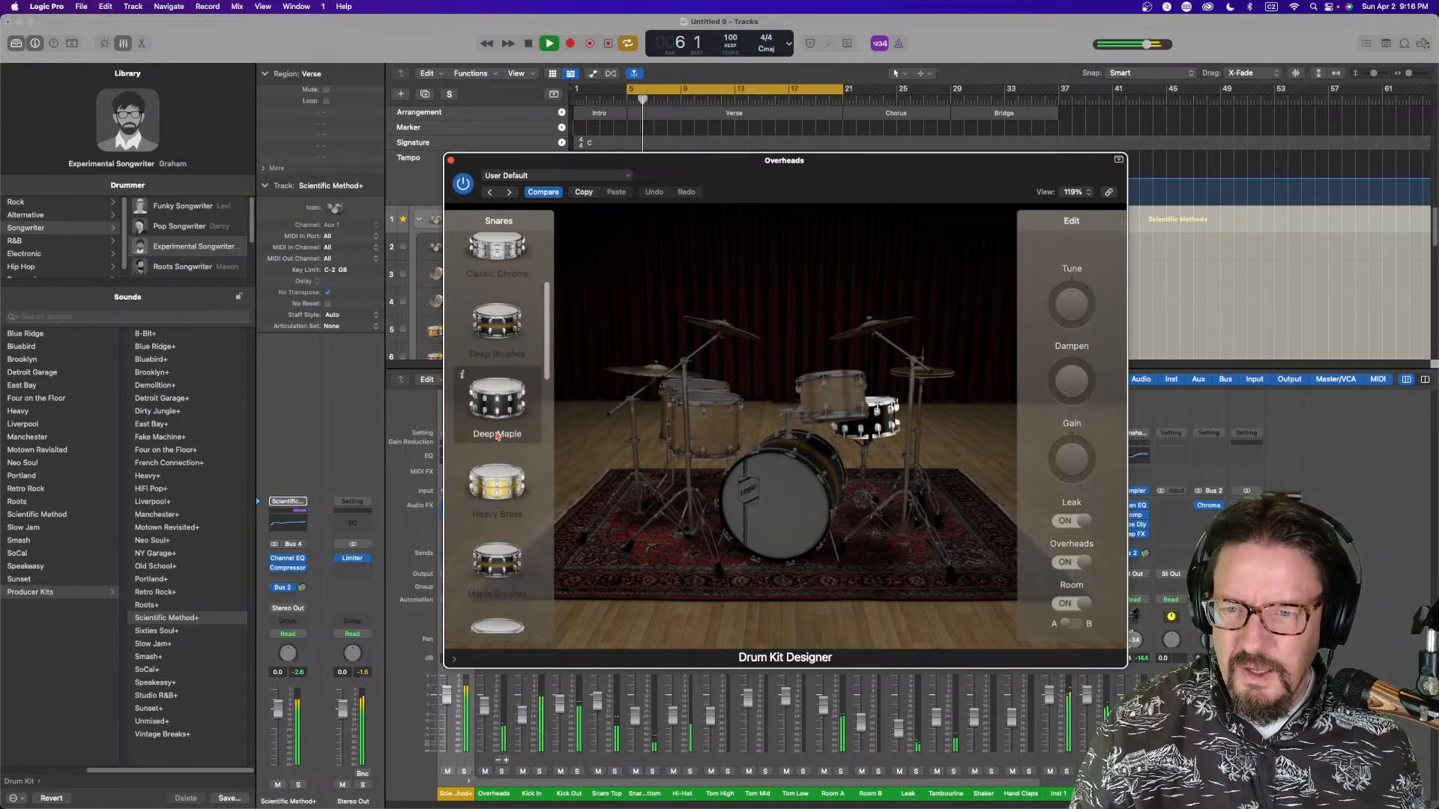
pyautogui.click(500, 498)
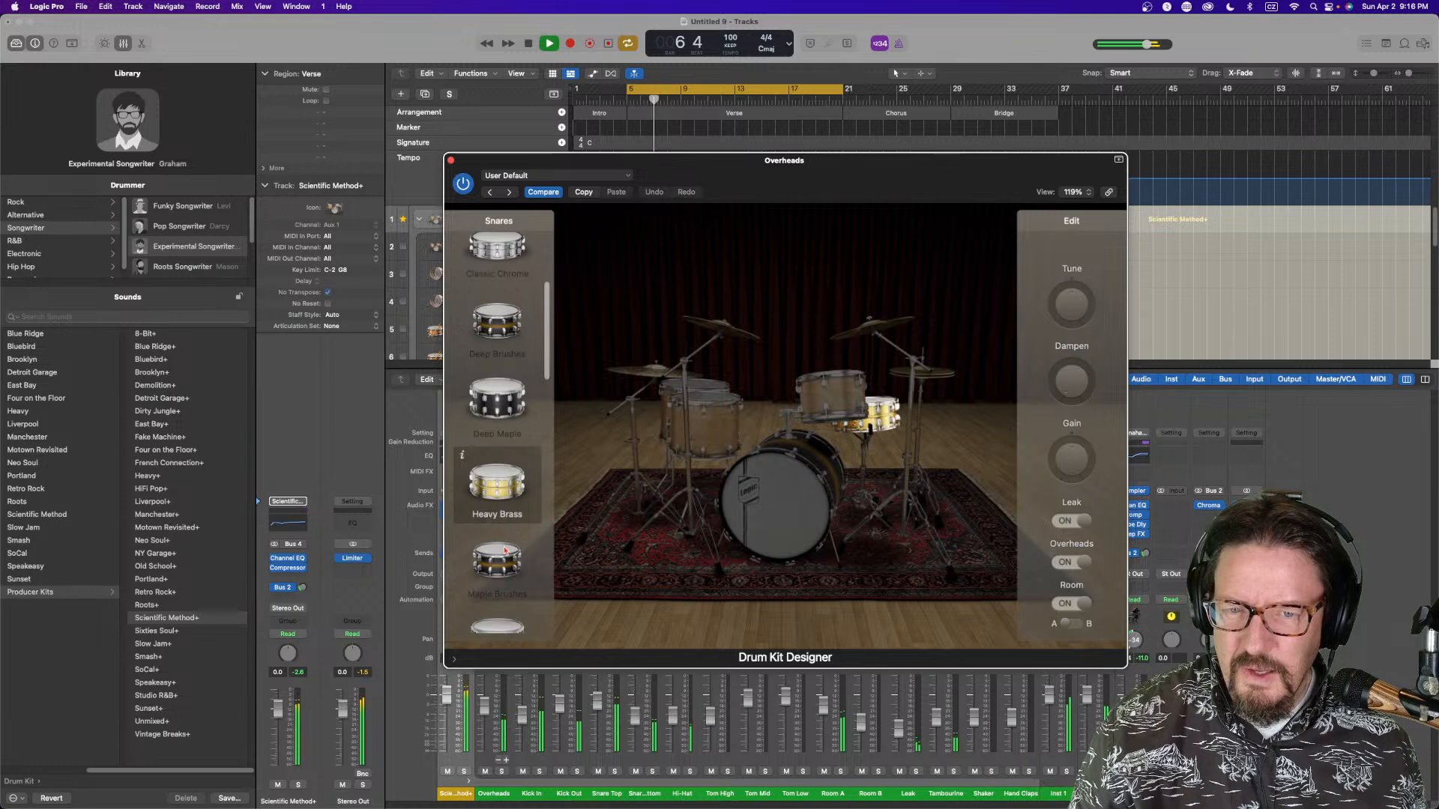
pyautogui.click(508, 569)
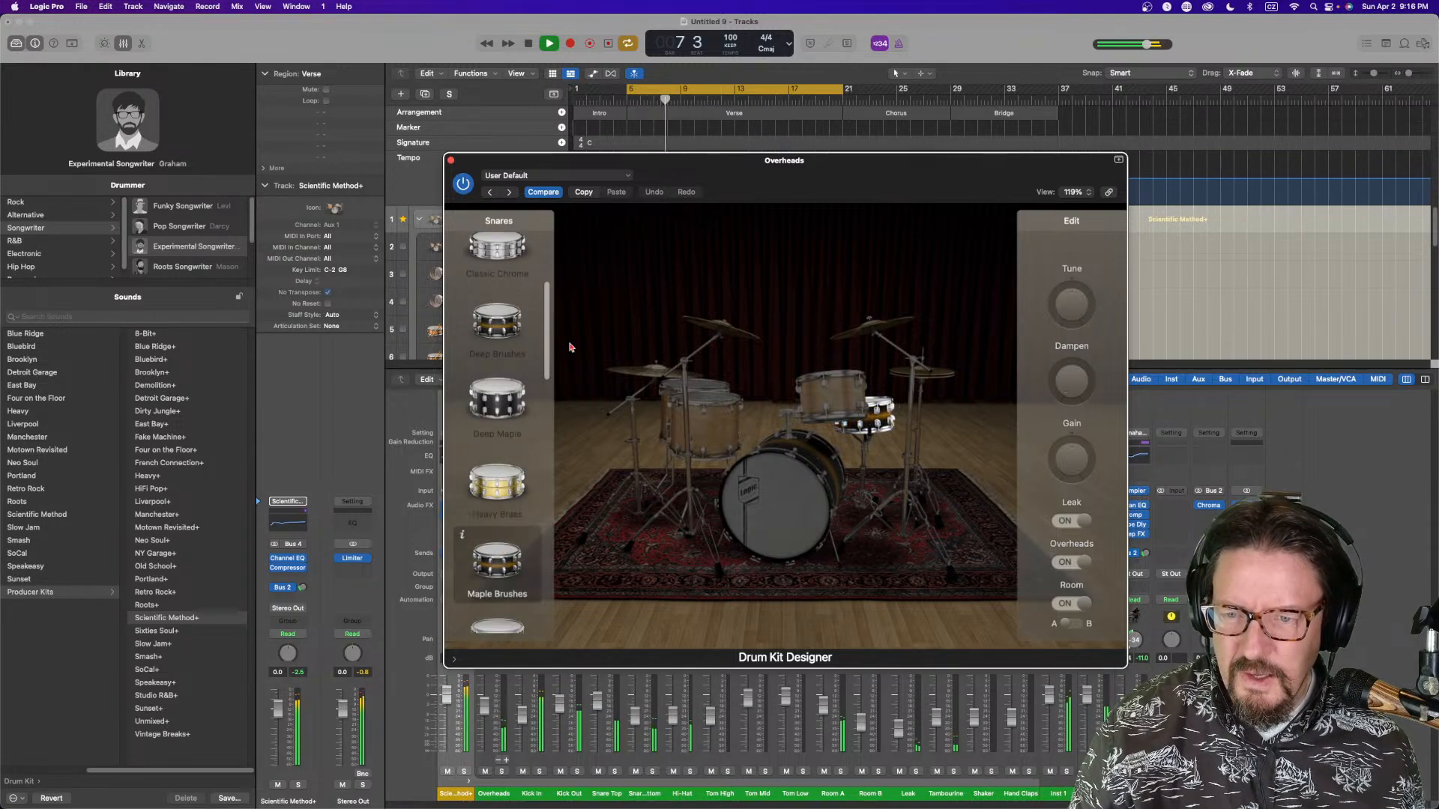
pyautogui.scroll(-4, 548, 373)
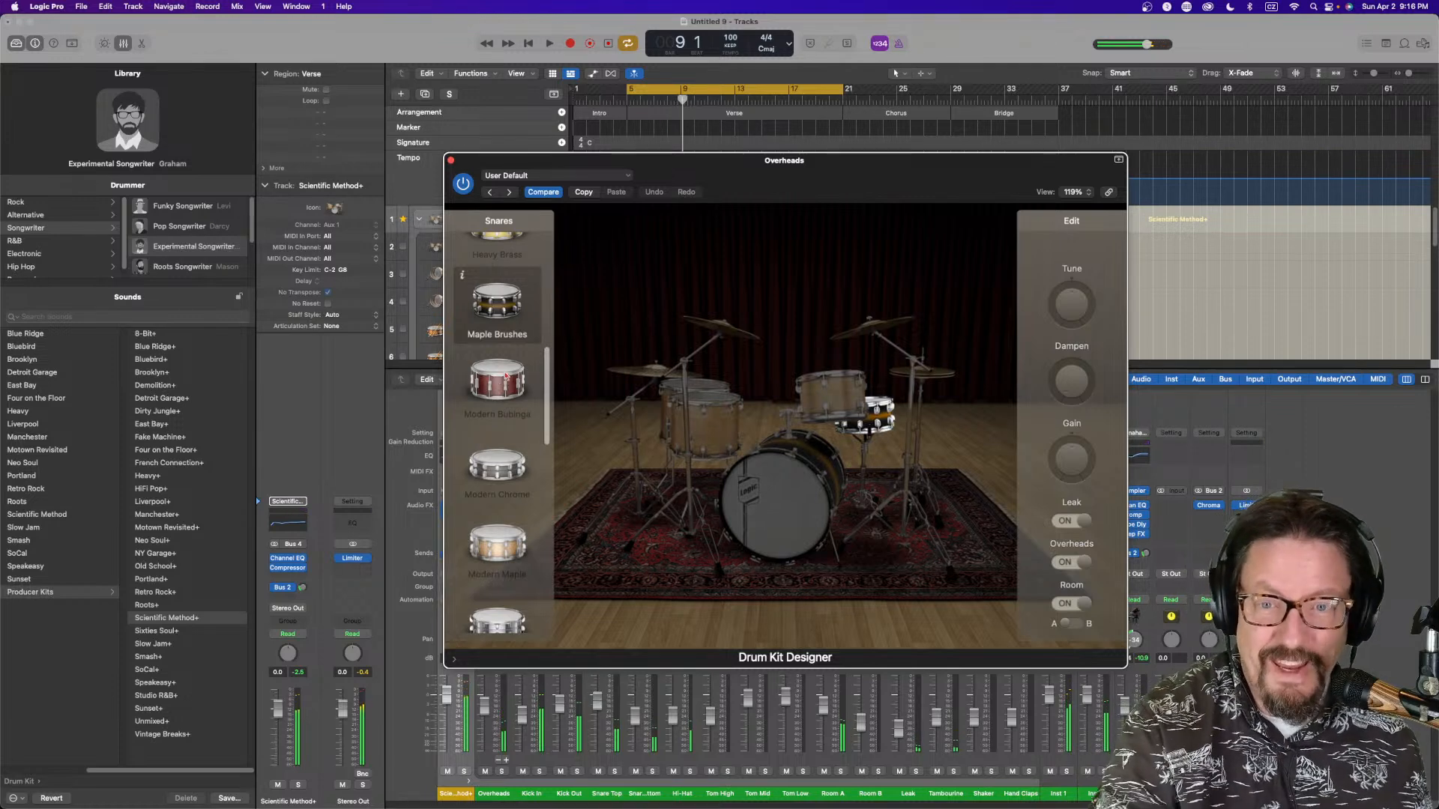
pyautogui.click(506, 386)
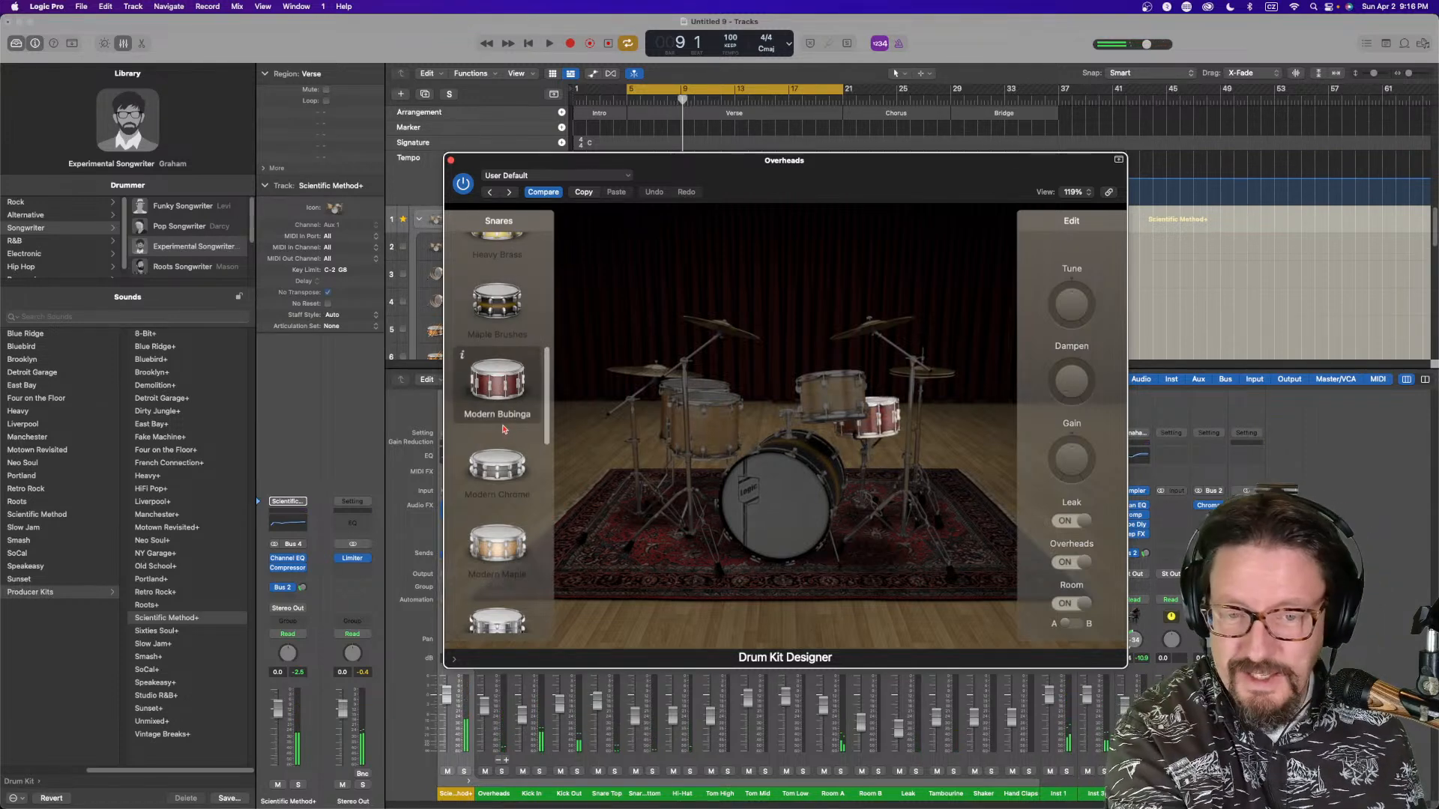
pyautogui.press('space')
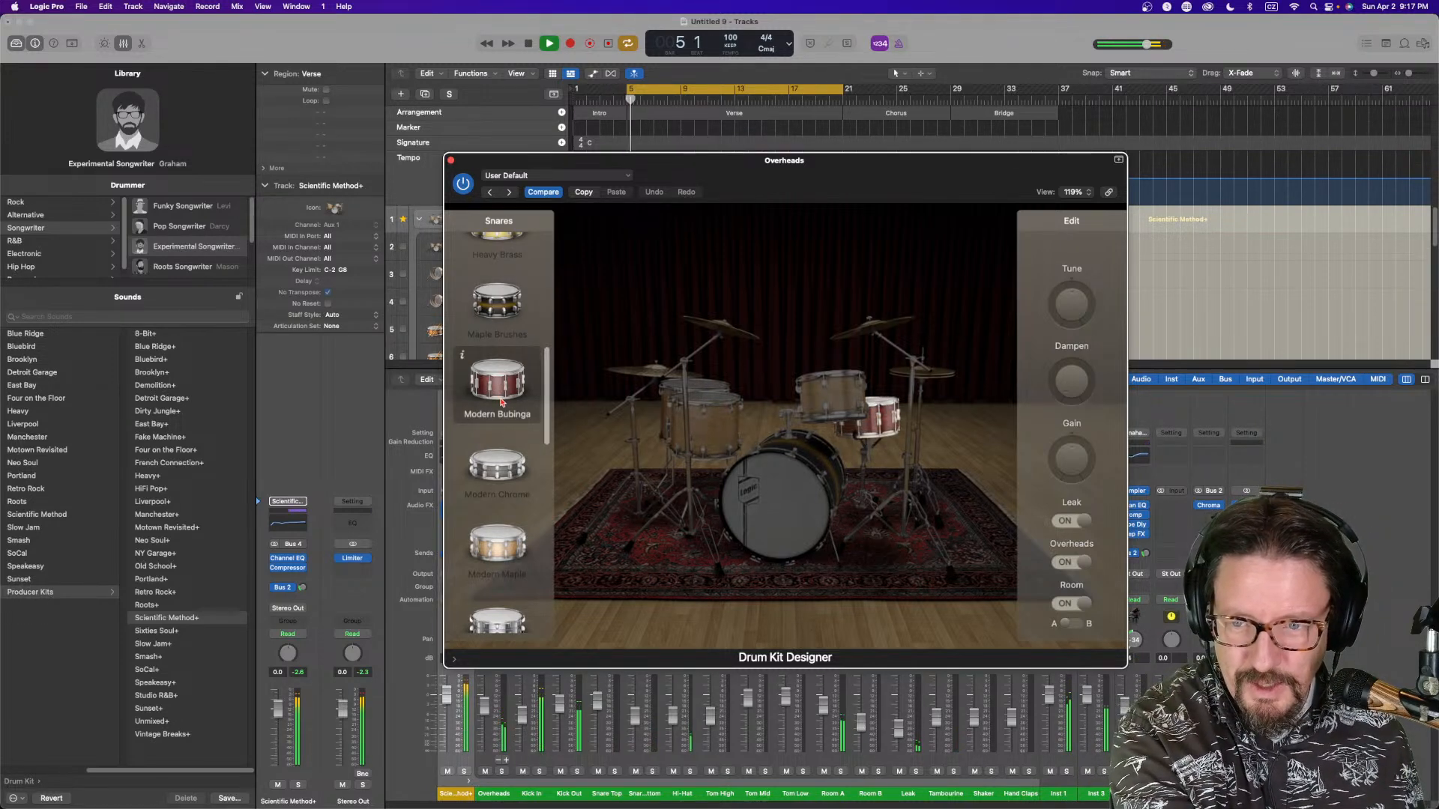
pyautogui.click(498, 470)
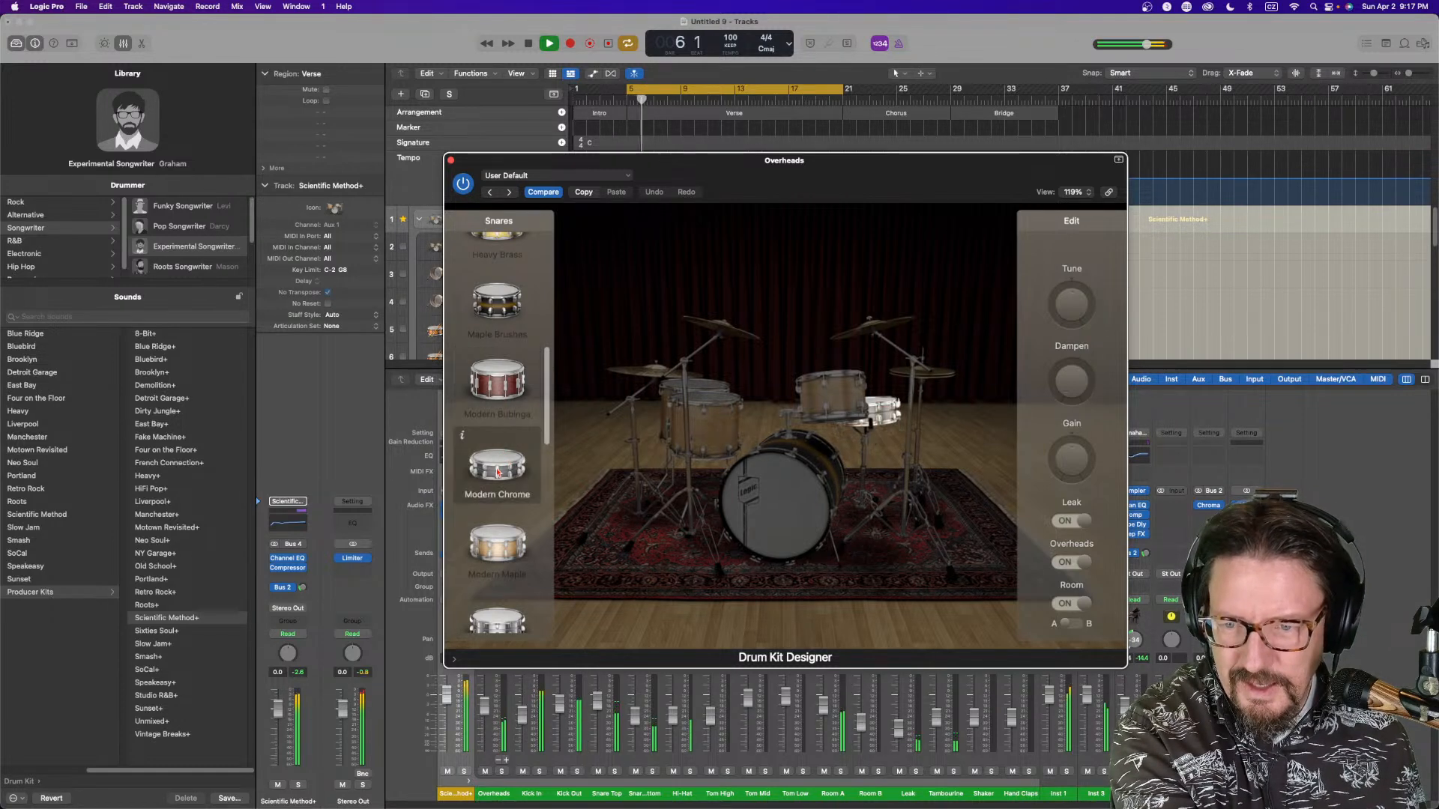
pyautogui.press('space')
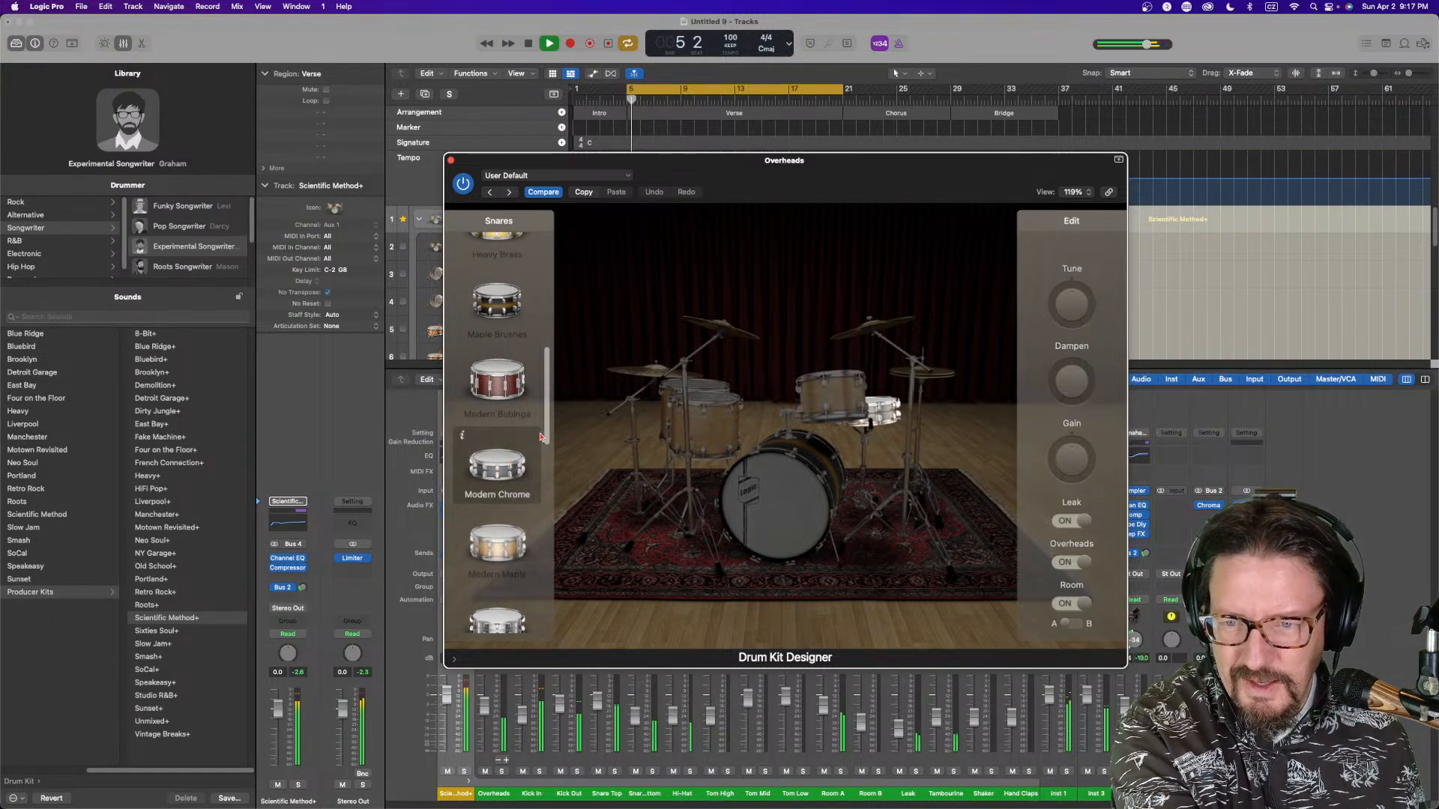
pyautogui.scroll(-5, 548, 419)
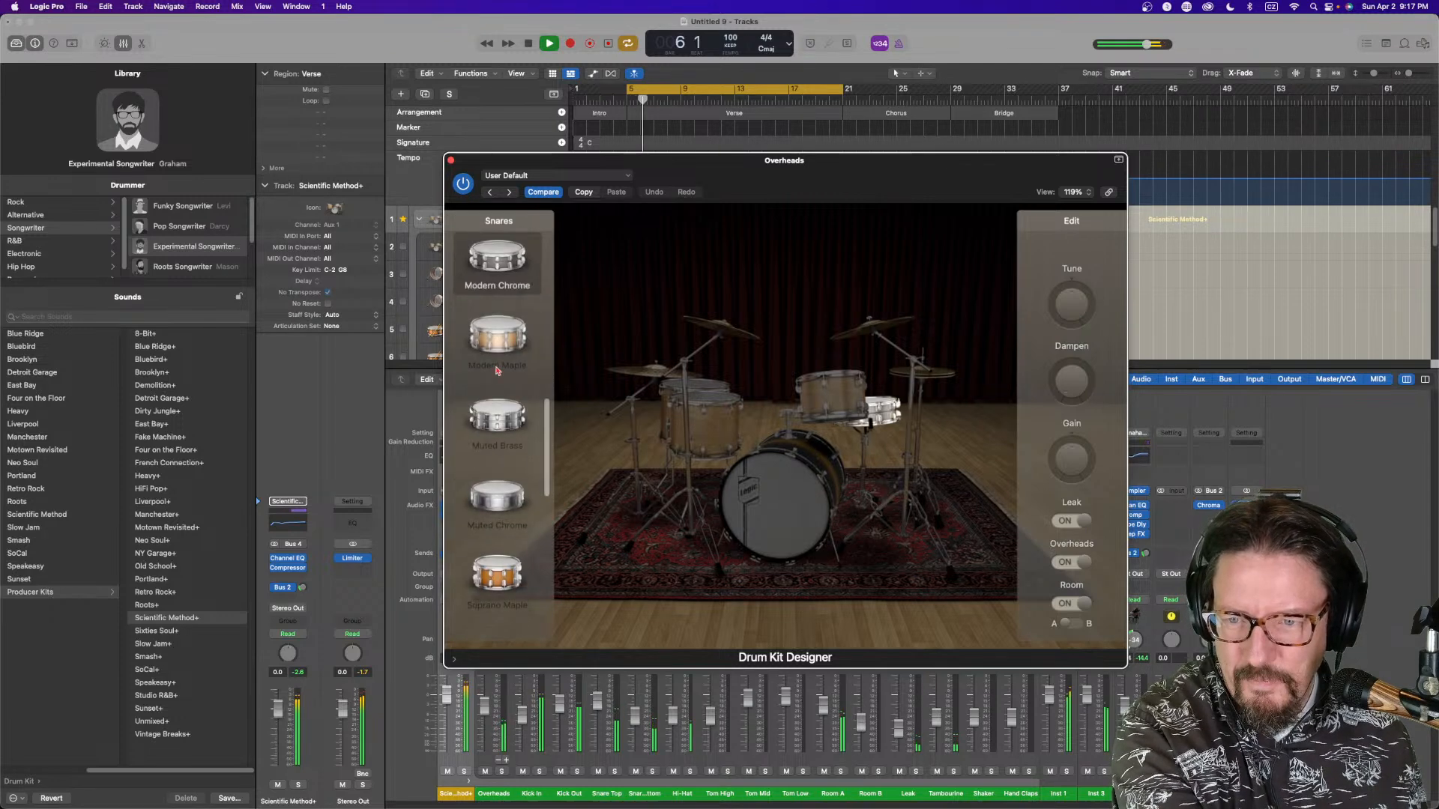
pyautogui.click(496, 338)
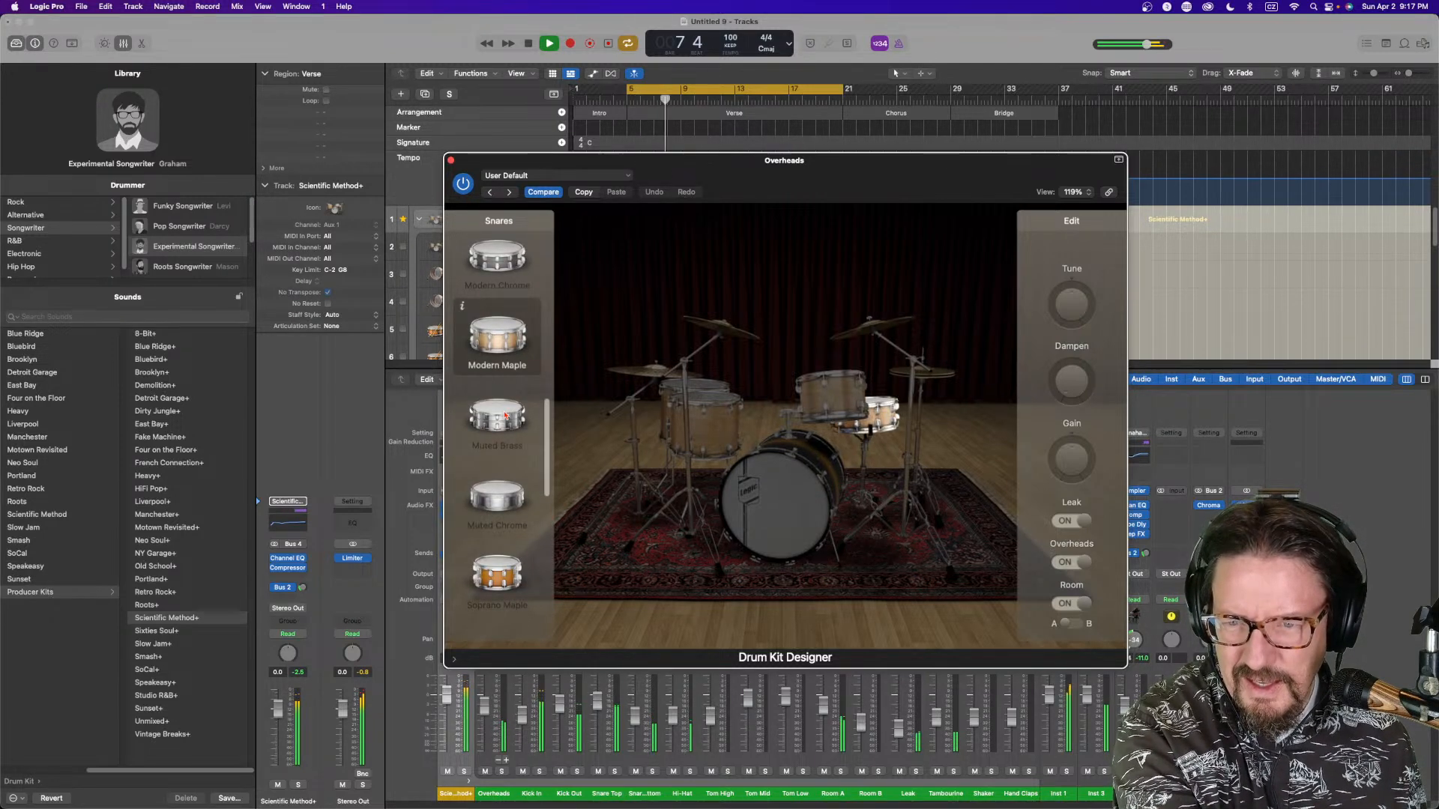
# Adjust the Modern Maple snare's tune and dampen, close Drum Kit Designer and collapse the drum stack
pyautogui.moveTo(1071, 301); pyautogui.dragTo(1064, 317)
pyautogui.moveTo(1068, 392)
pyautogui.mouseDown()
pyautogui.moveTo(1069, 330)
pyautogui.moveTo(1067, 397)
pyautogui.mouseUp()
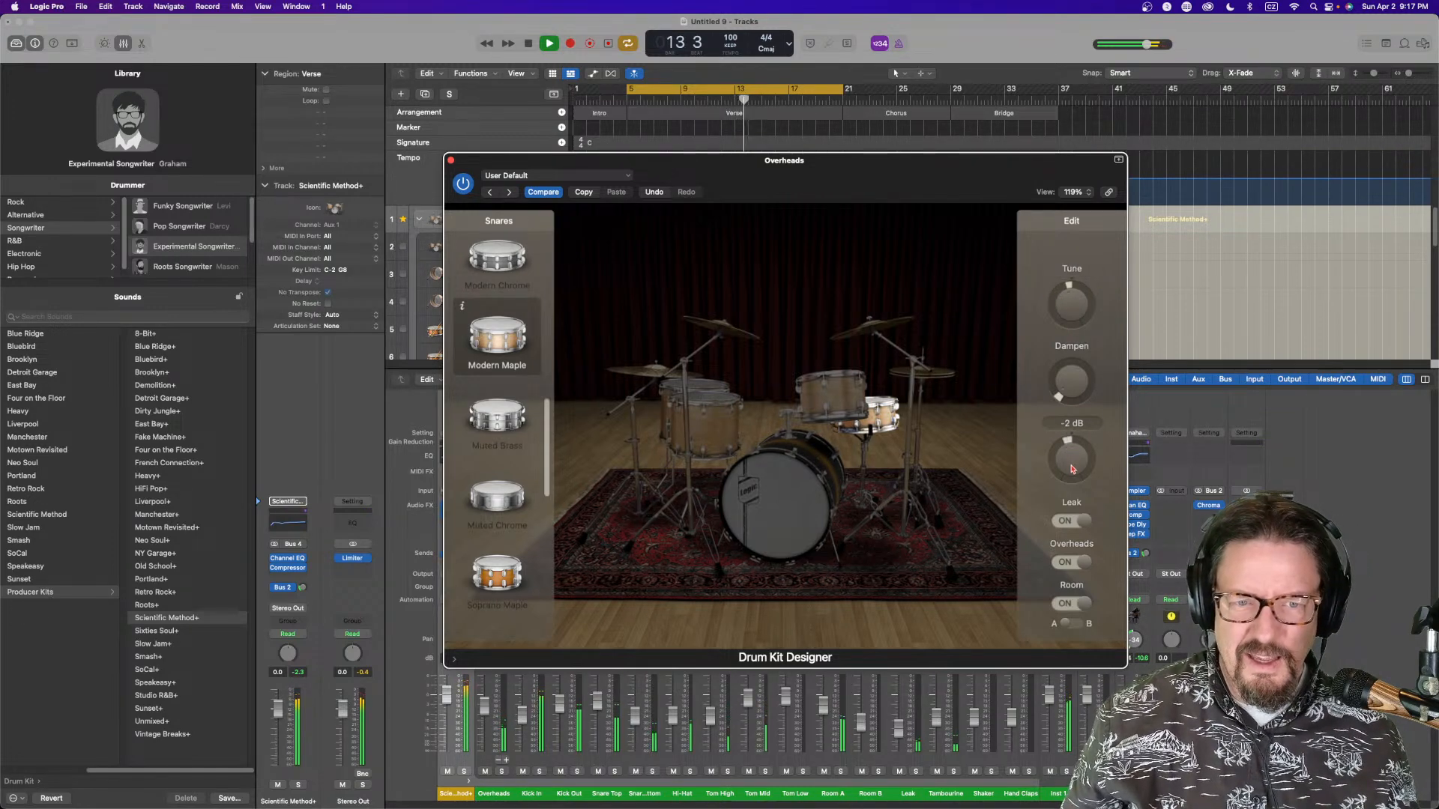
pyautogui.click(451, 161)
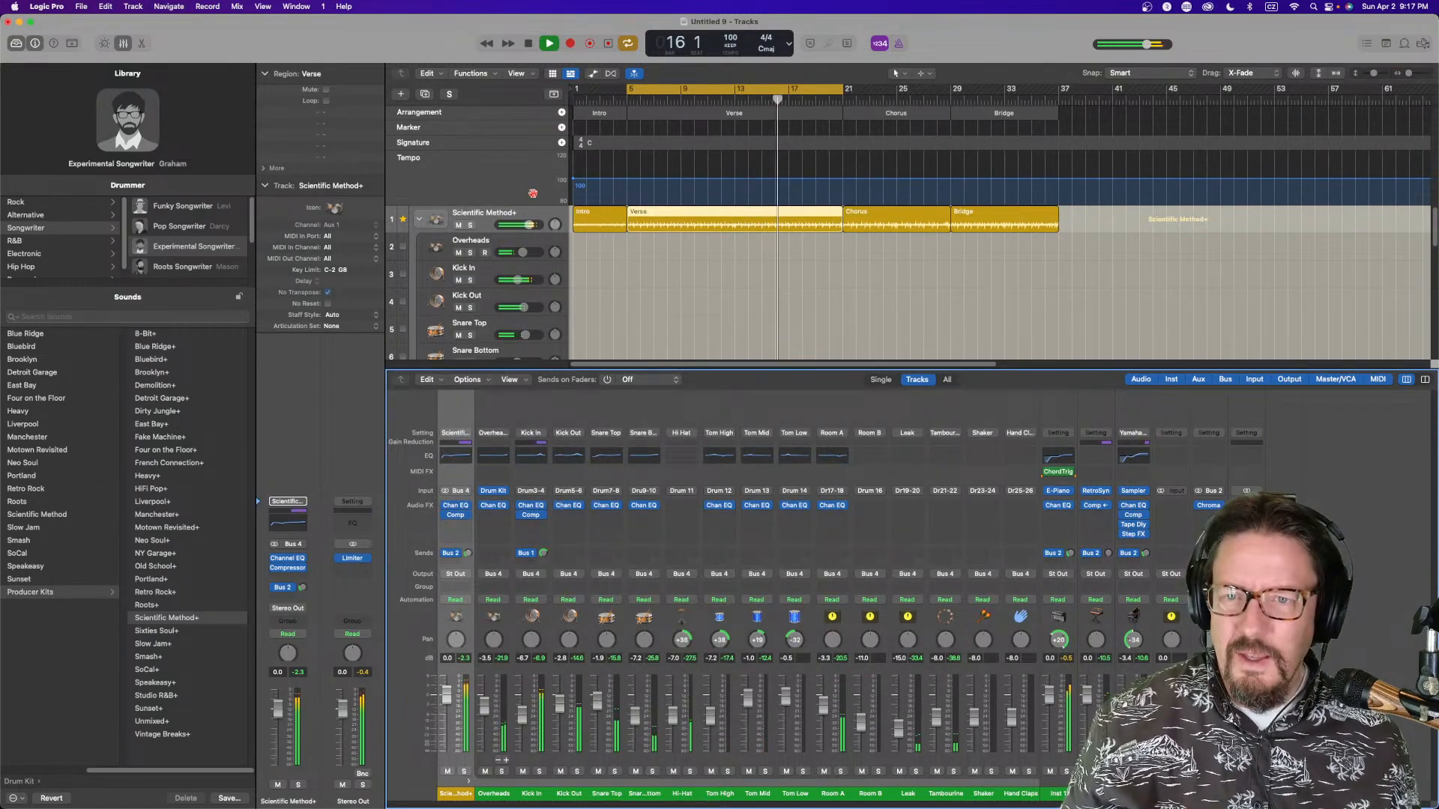
pyautogui.click(419, 219)
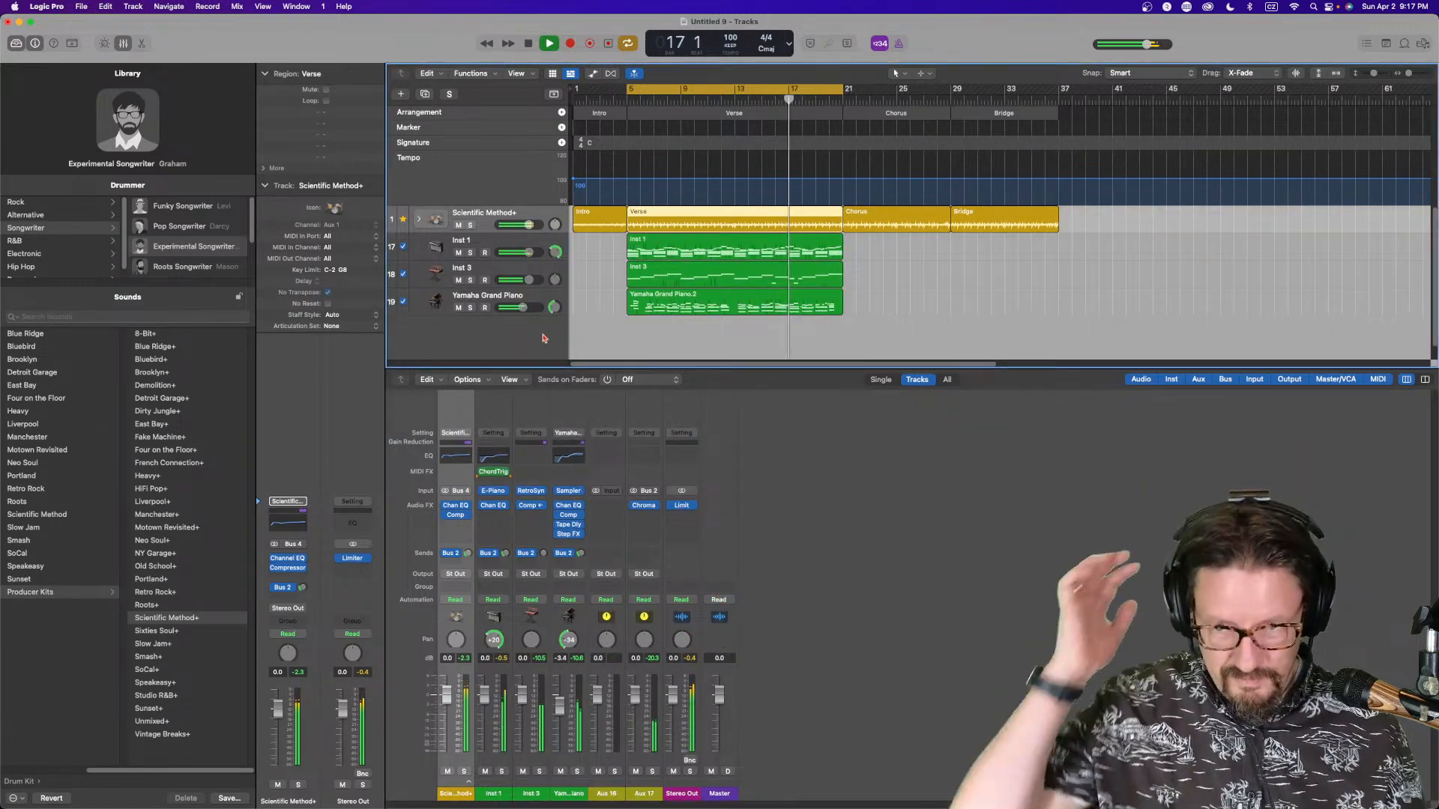
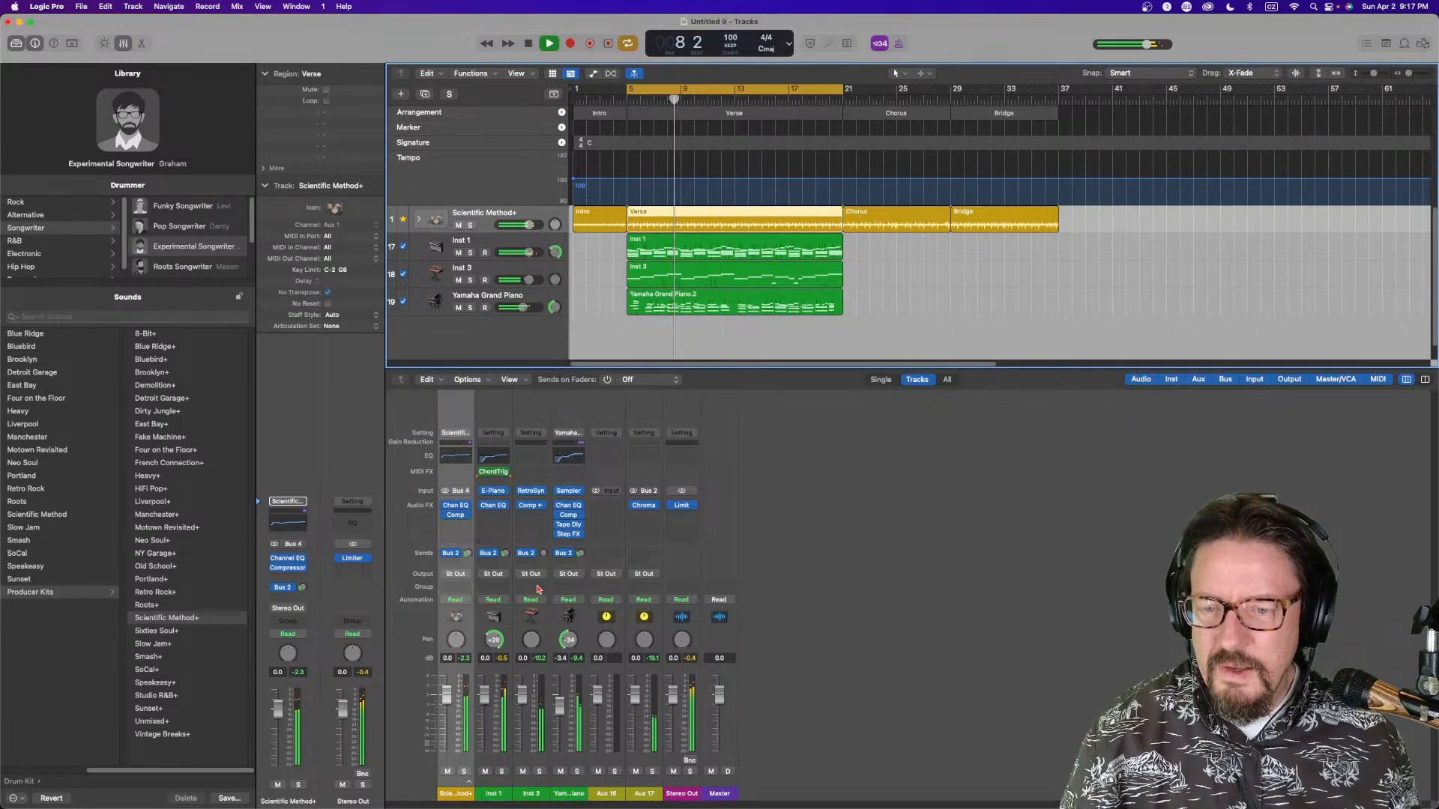
# Solo the Inst 3, Yamaha Grand Piano and Inst 1 channels in turn to listen to each part alone
pyautogui.click(539, 771)
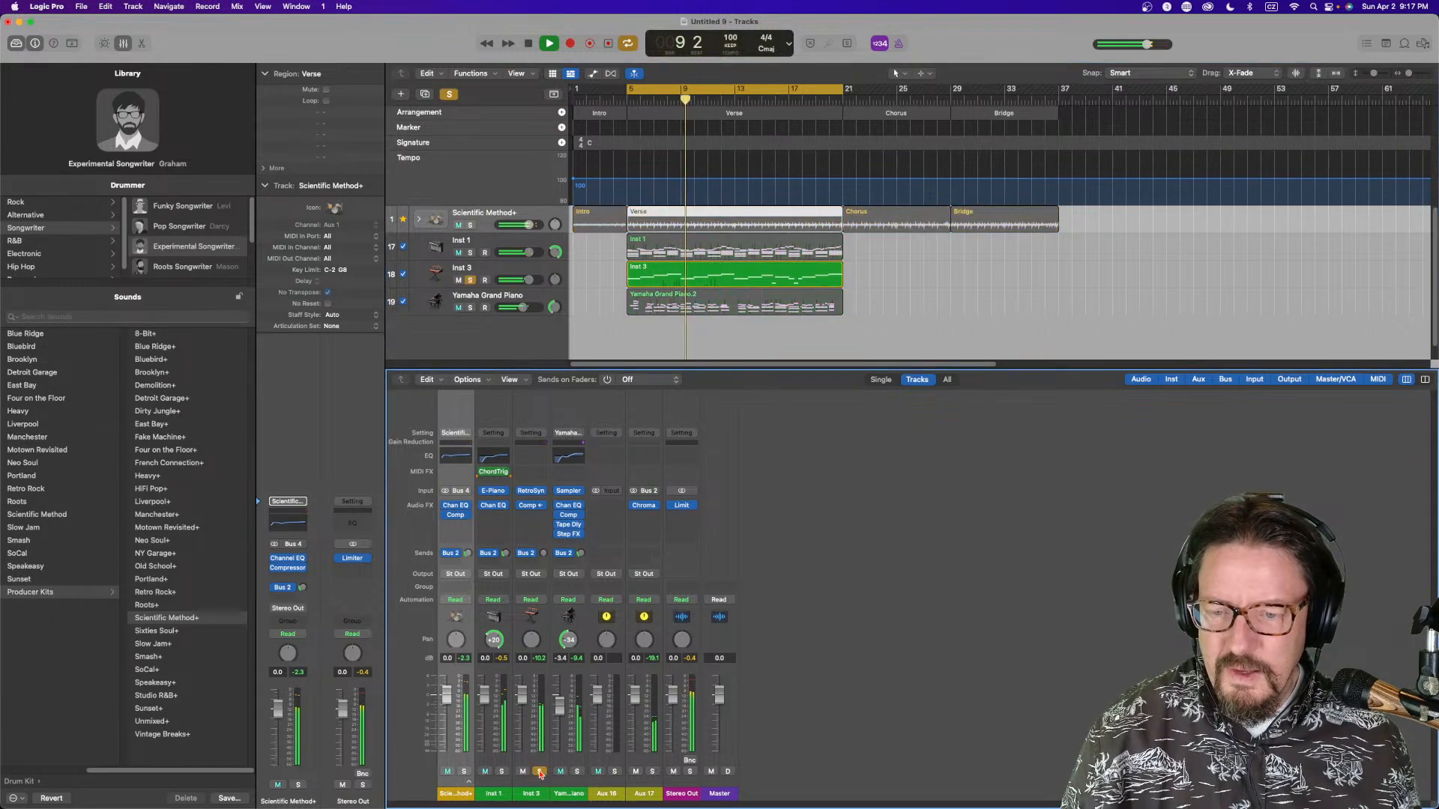
pyautogui.click(539, 771)
pyautogui.click(577, 772)
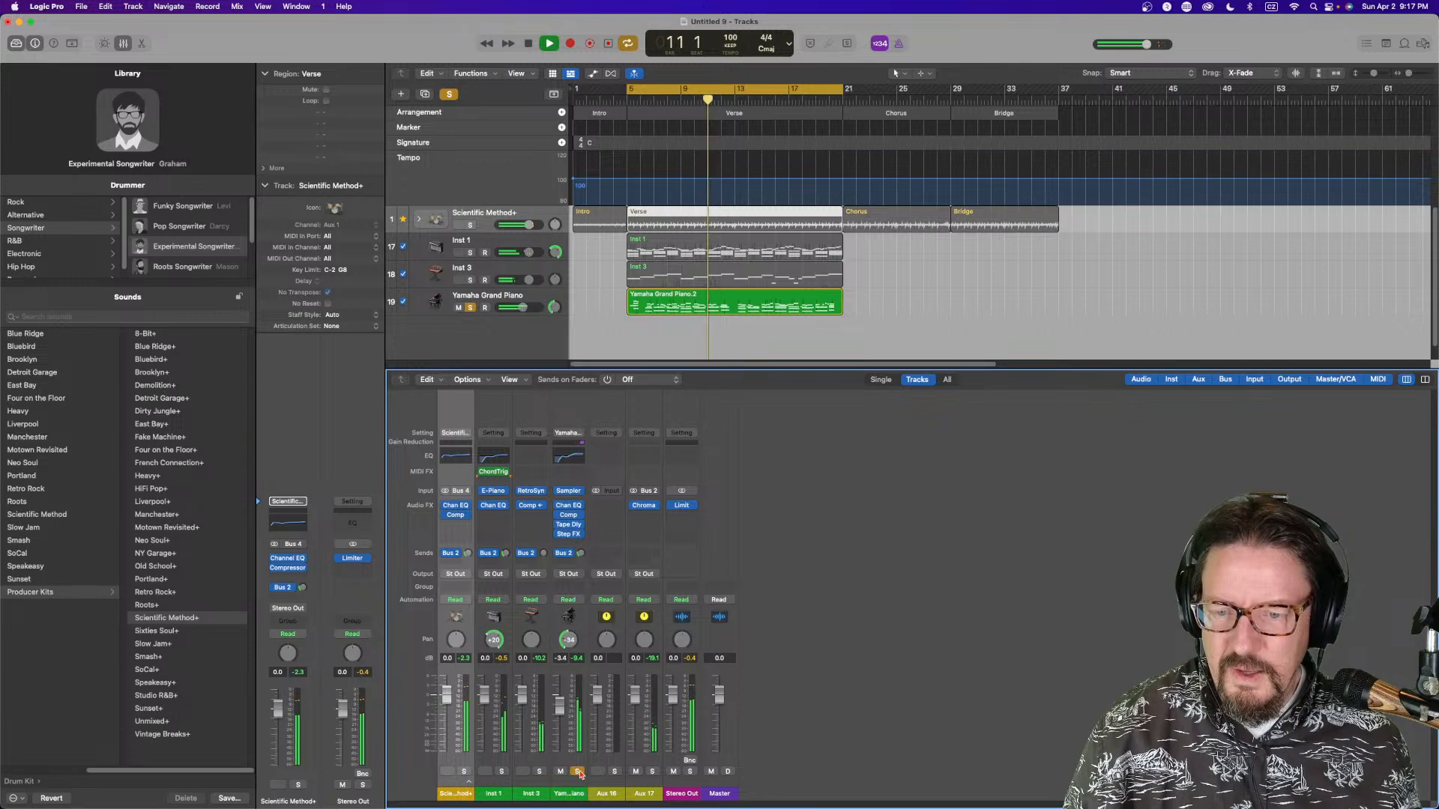
pyautogui.click(578, 773)
pyautogui.click(502, 771)
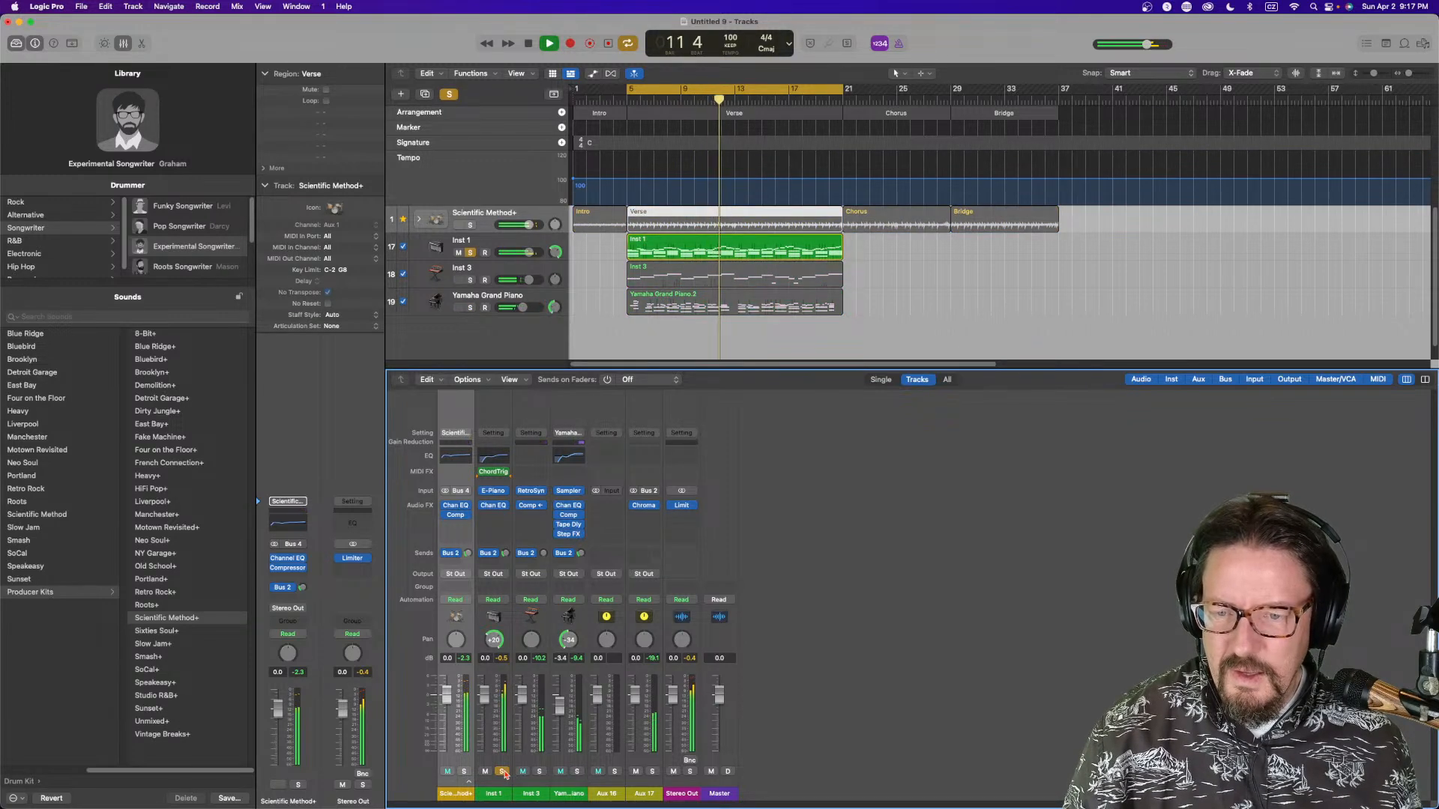
pyautogui.click(502, 771)
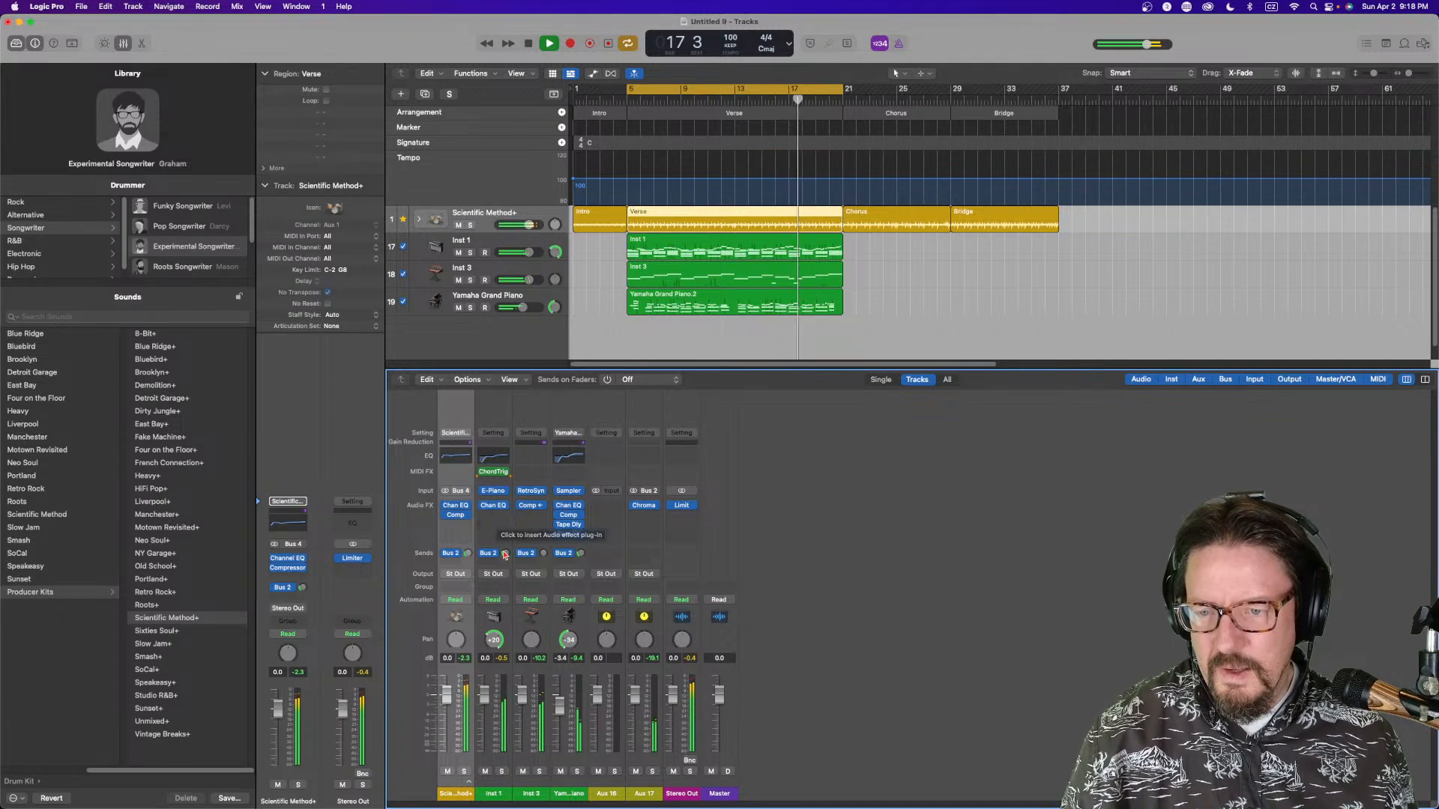
# Adjust the Inst 1 channel's Bus 2 reverb send level and stop playback
pyautogui.moveTo(505, 556); pyautogui.dragTo(582, 548)
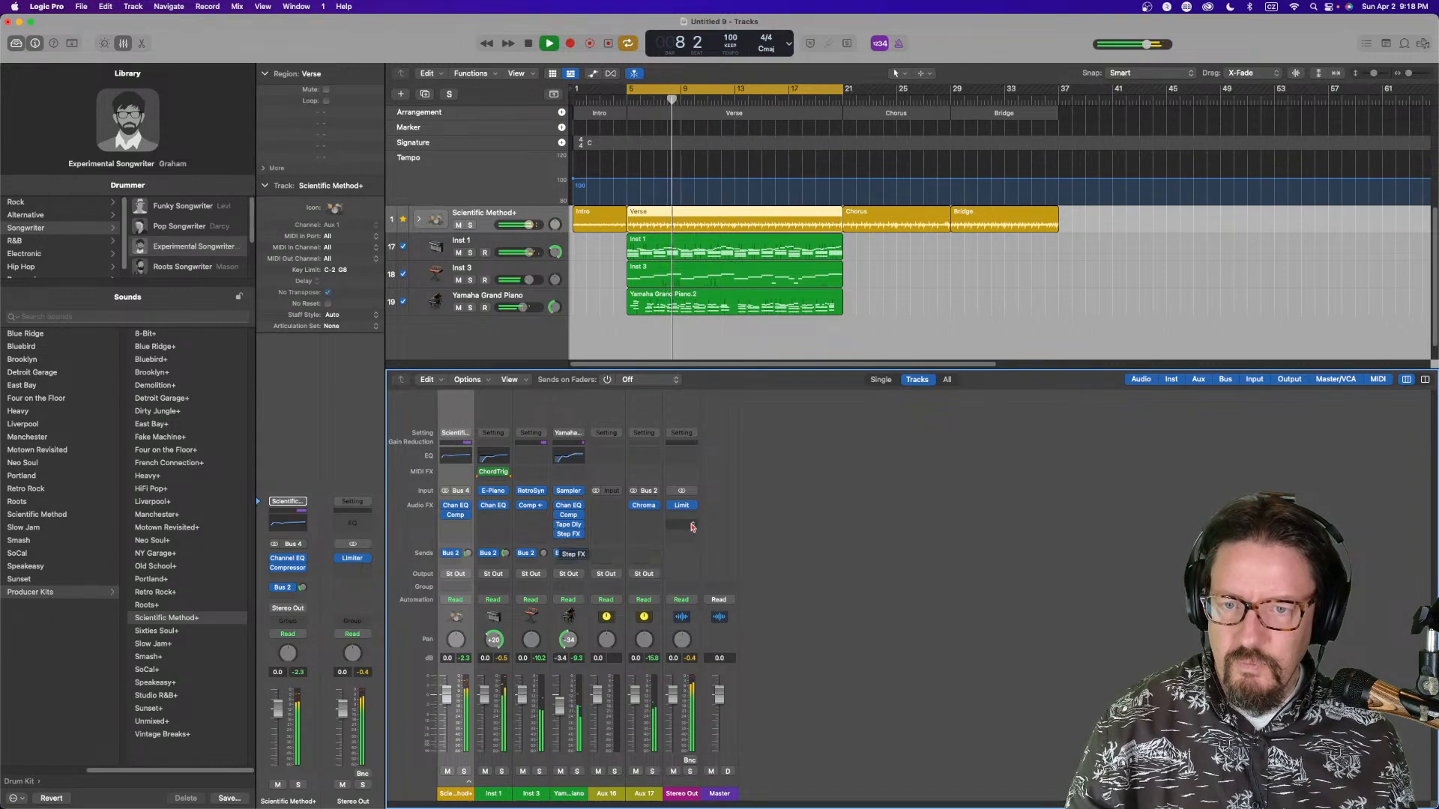
pyautogui.press('space')
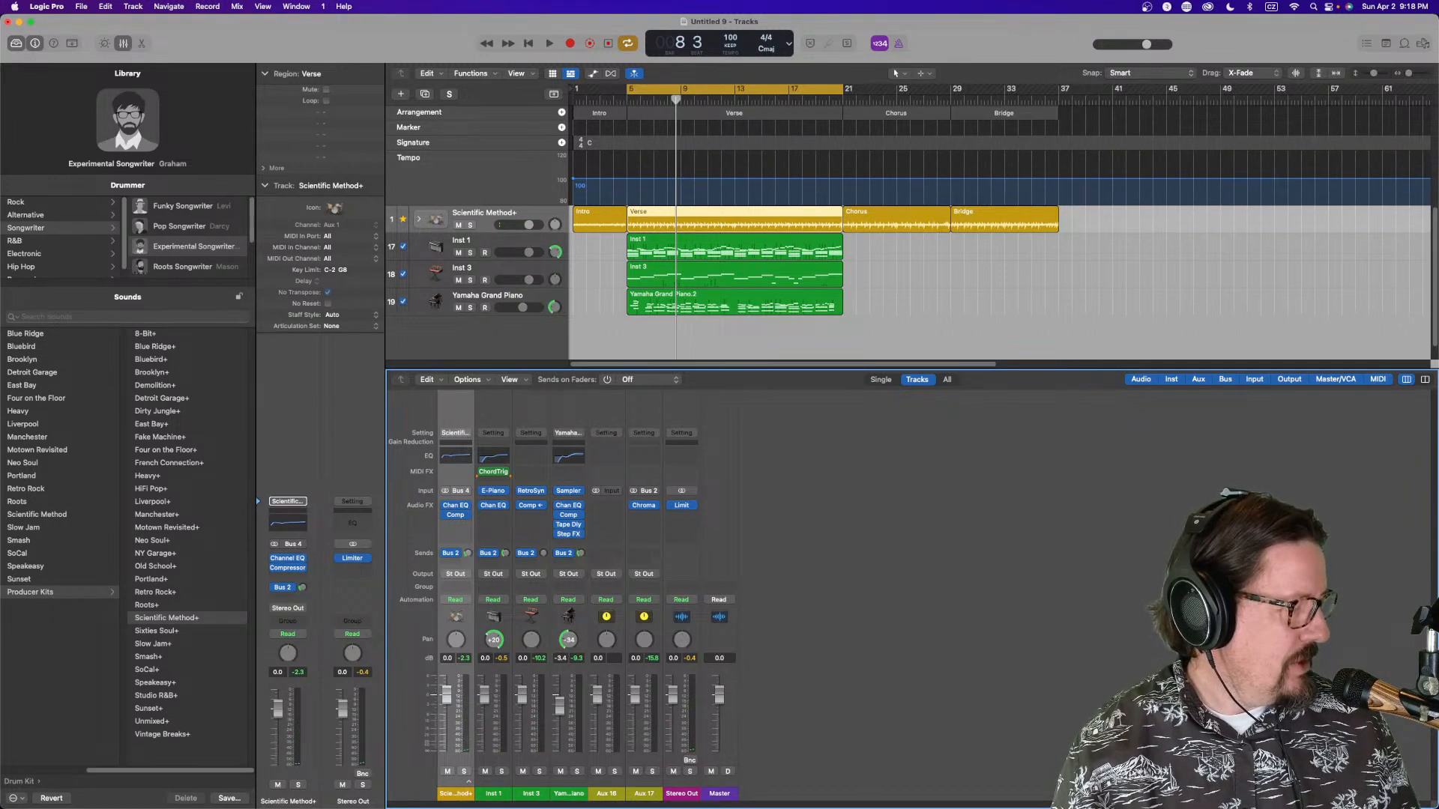
pyautogui.press('super+Tab')
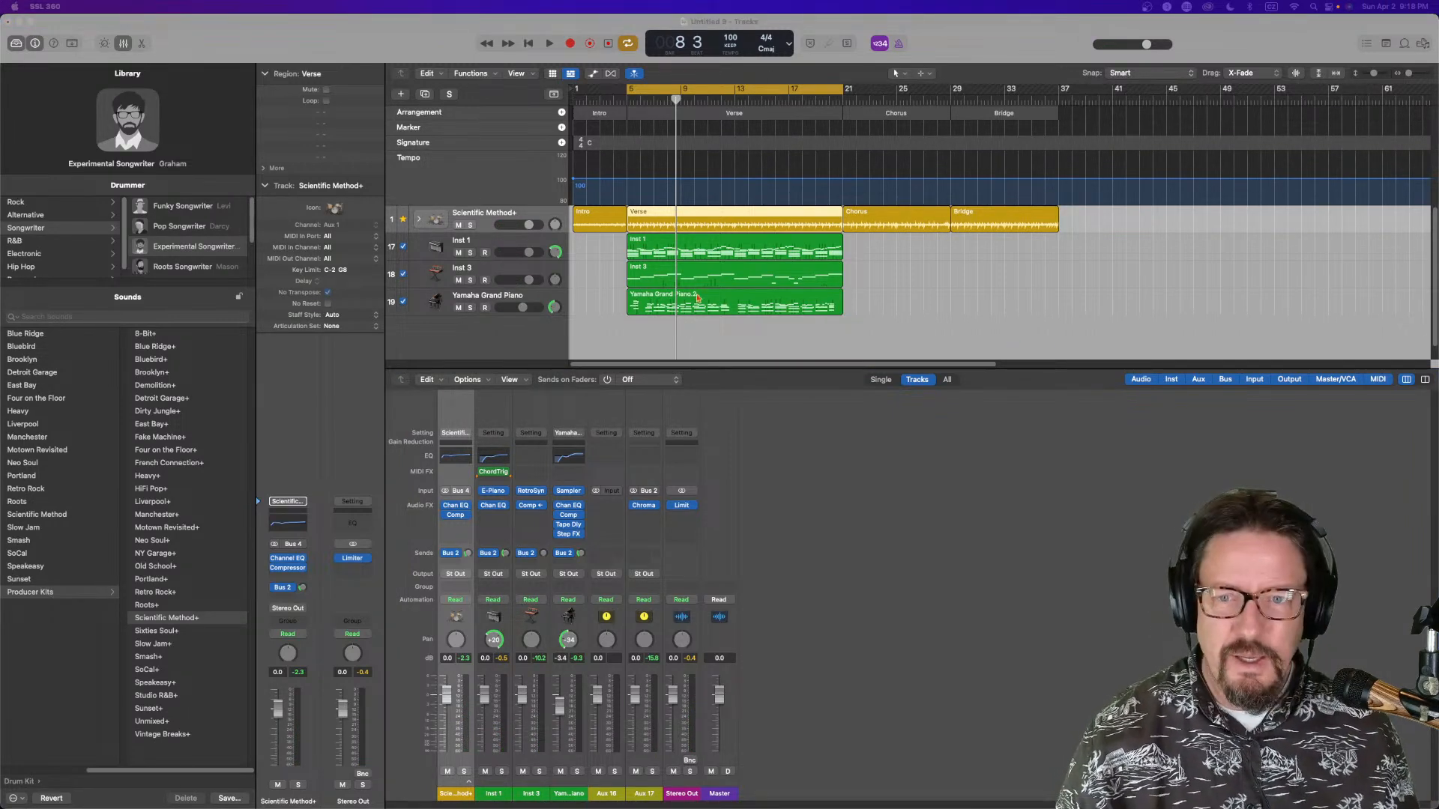
pyautogui.press('super+Tab')
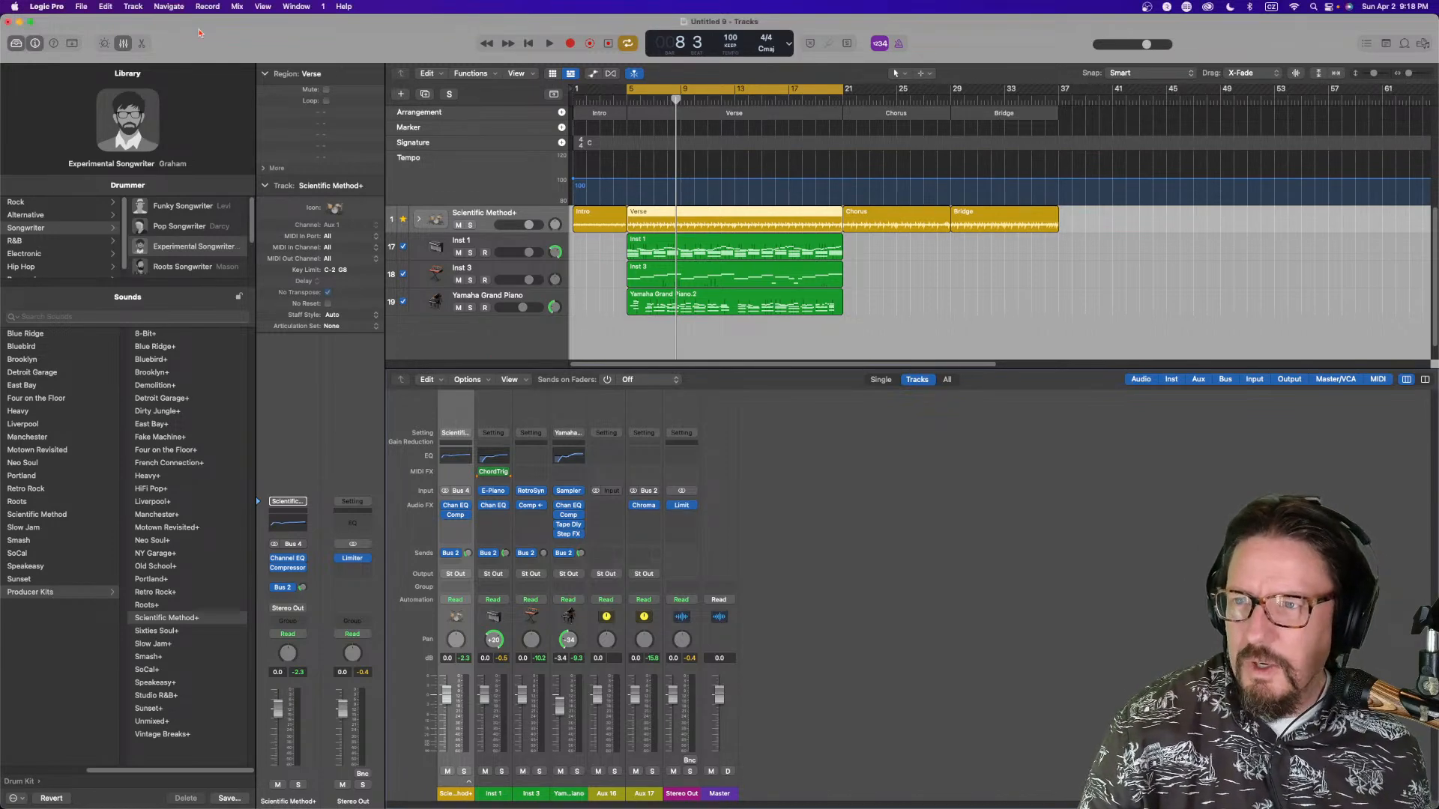
# Create a new audio track and name it VOX
pyautogui.click(133, 6)
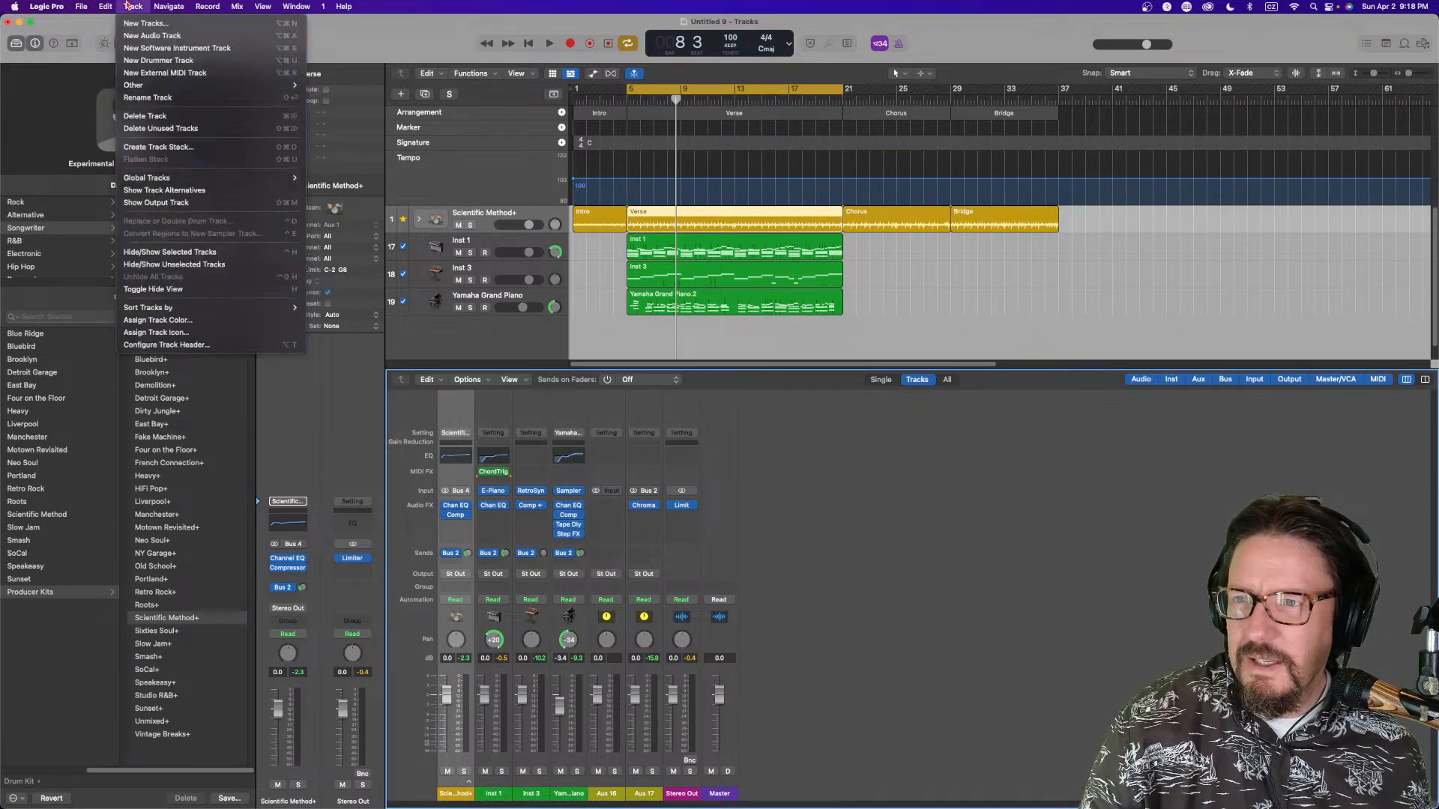
pyautogui.click(147, 36)
pyautogui.doubleClick(466, 241)
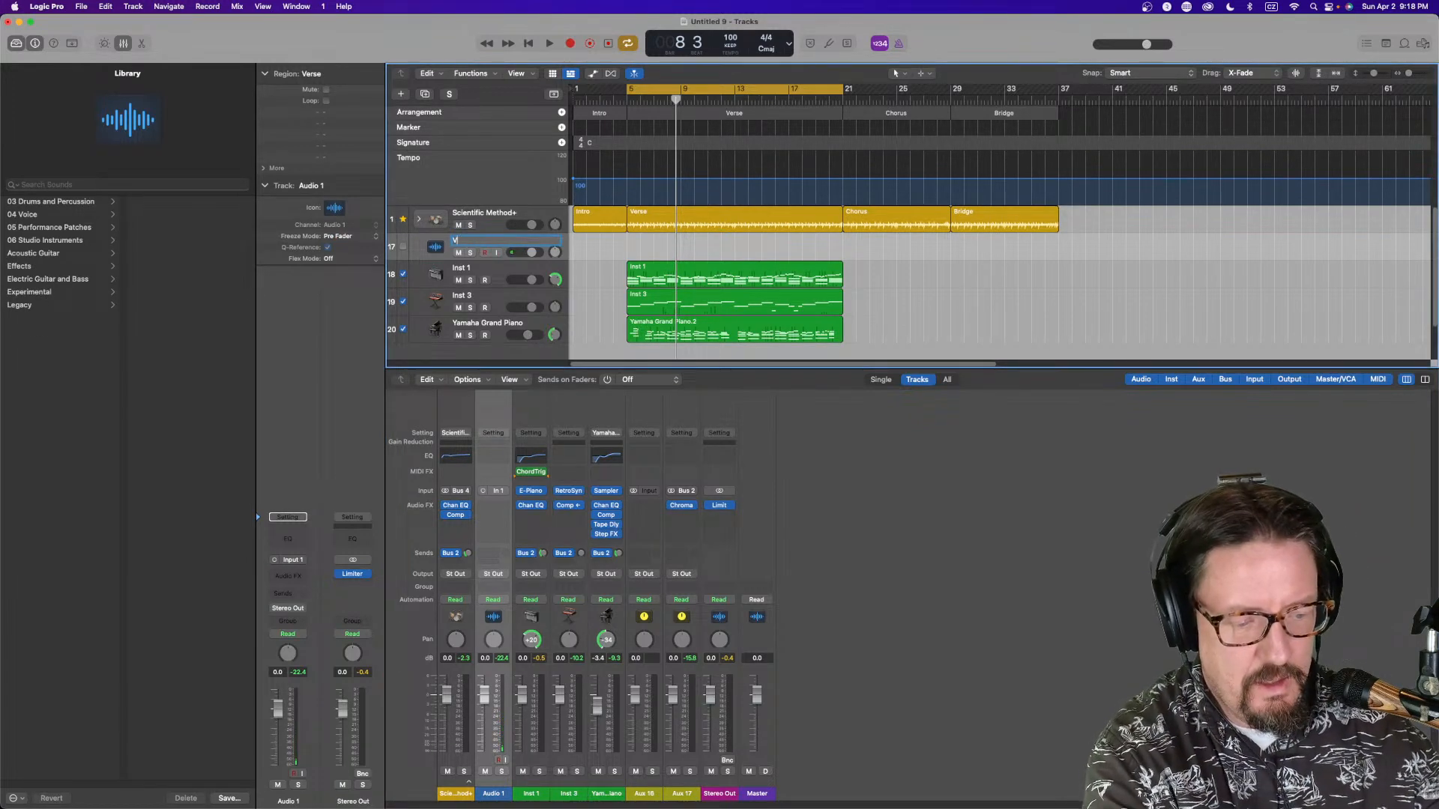
pyautogui.press('Return')
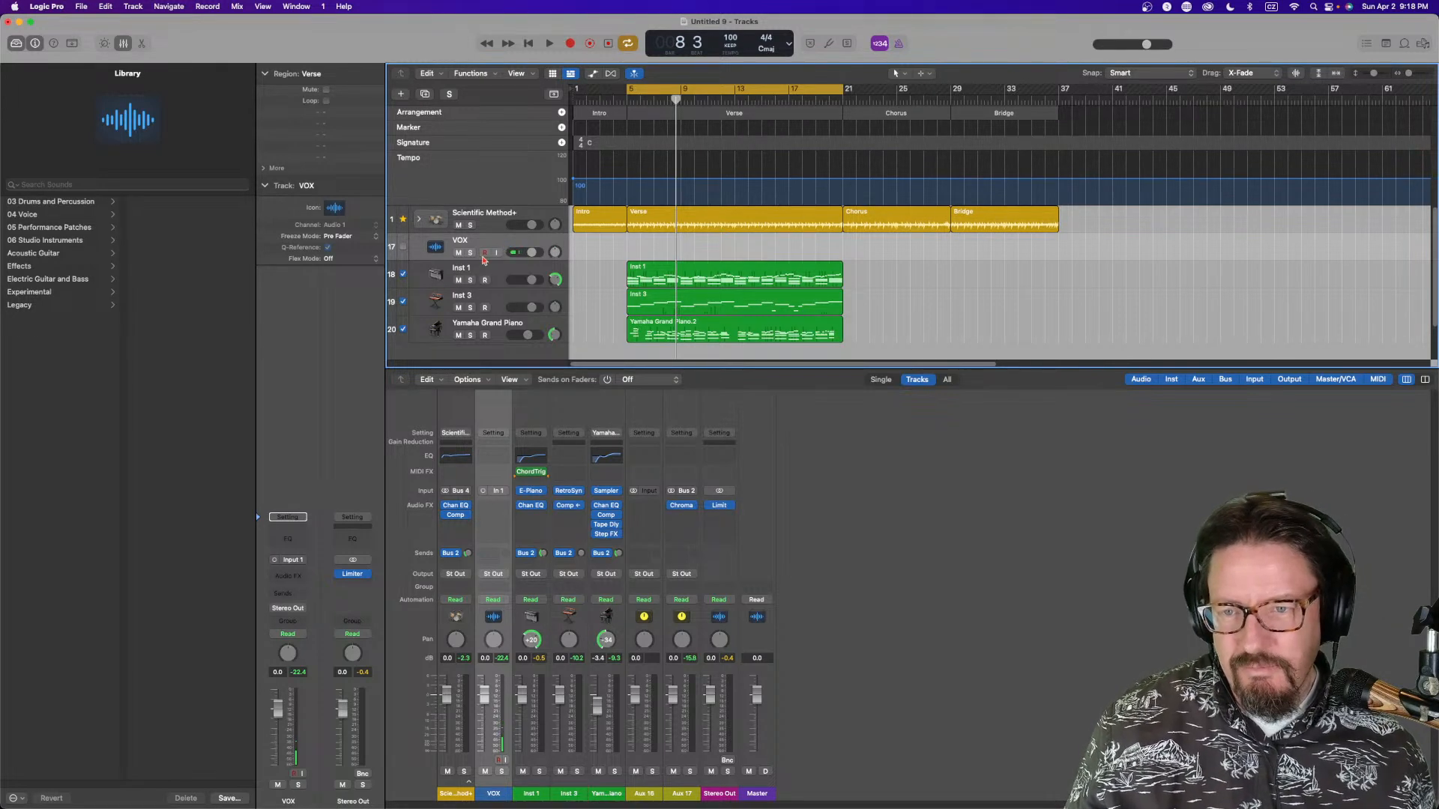
# Insert a mono Pitch Correction plug-in on the VOX channel
pyautogui.click(300, 576)
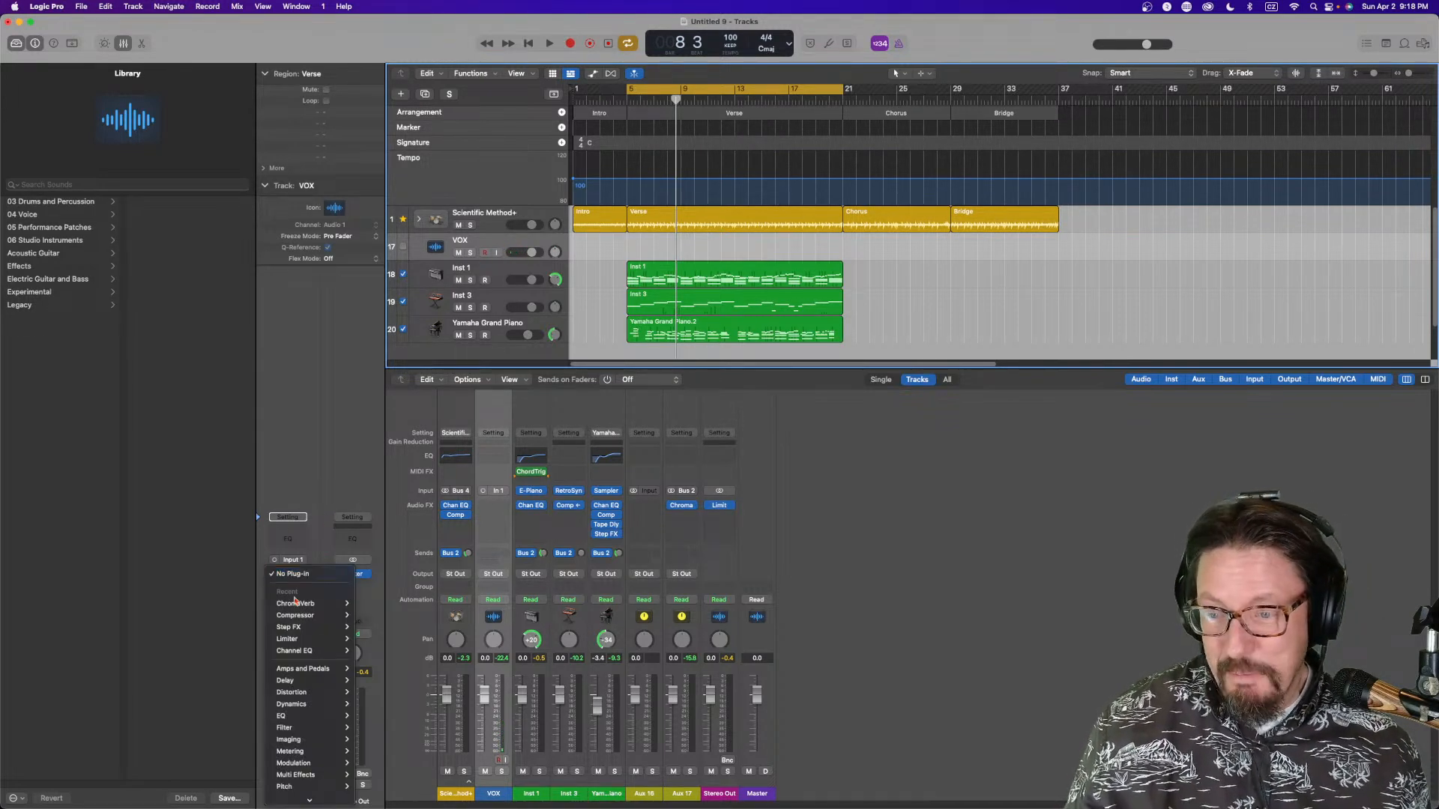
pyautogui.moveTo(304, 746)
pyautogui.moveTo(405, 746)
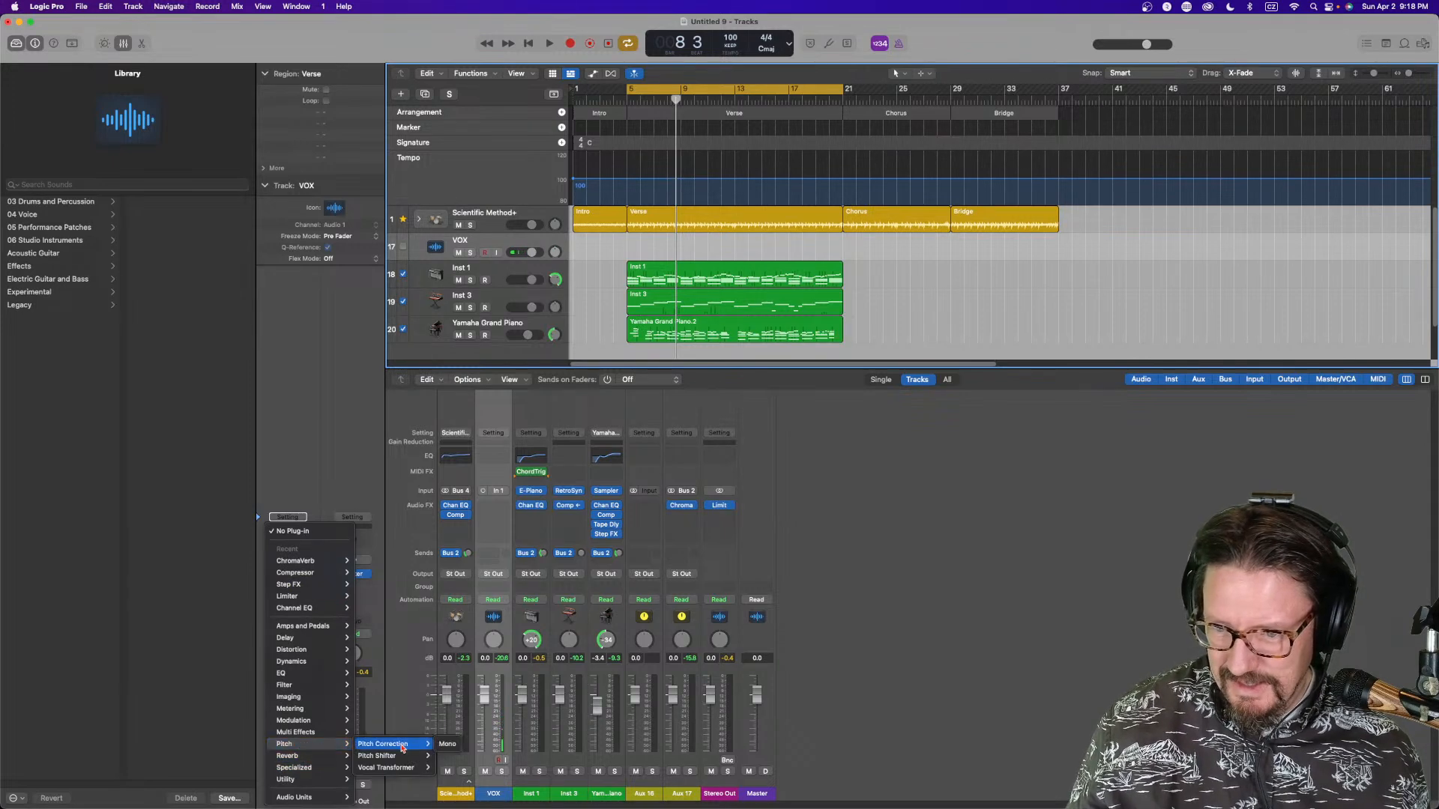
pyautogui.click(448, 744)
# Set Pitch Correction's root key and a major scale, pull Response to its minimum, and close the plug-in
pyautogui.click(467, 294)
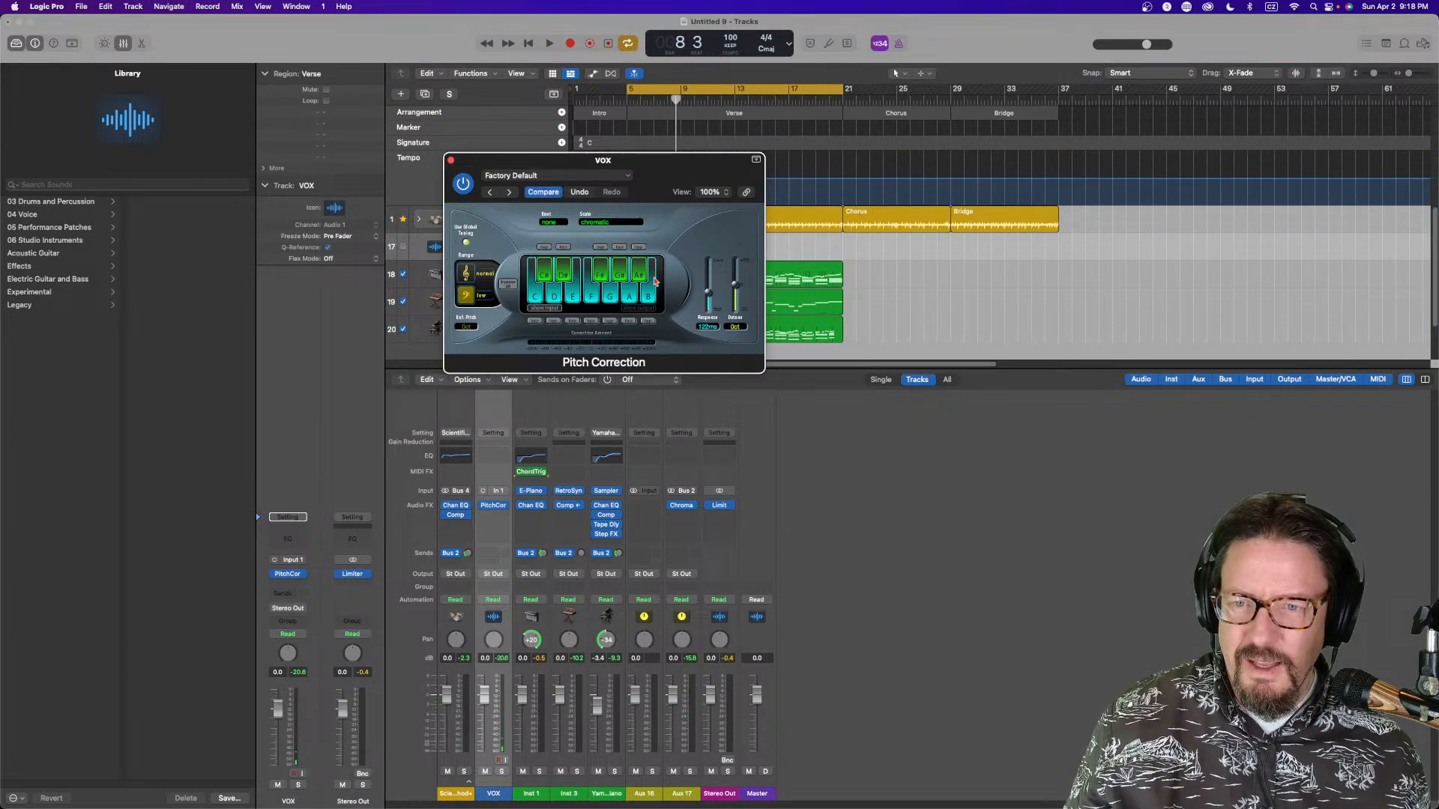
pyautogui.click(605, 223)
pyautogui.click(604, 237)
pyautogui.click(552, 223)
pyautogui.click(557, 239)
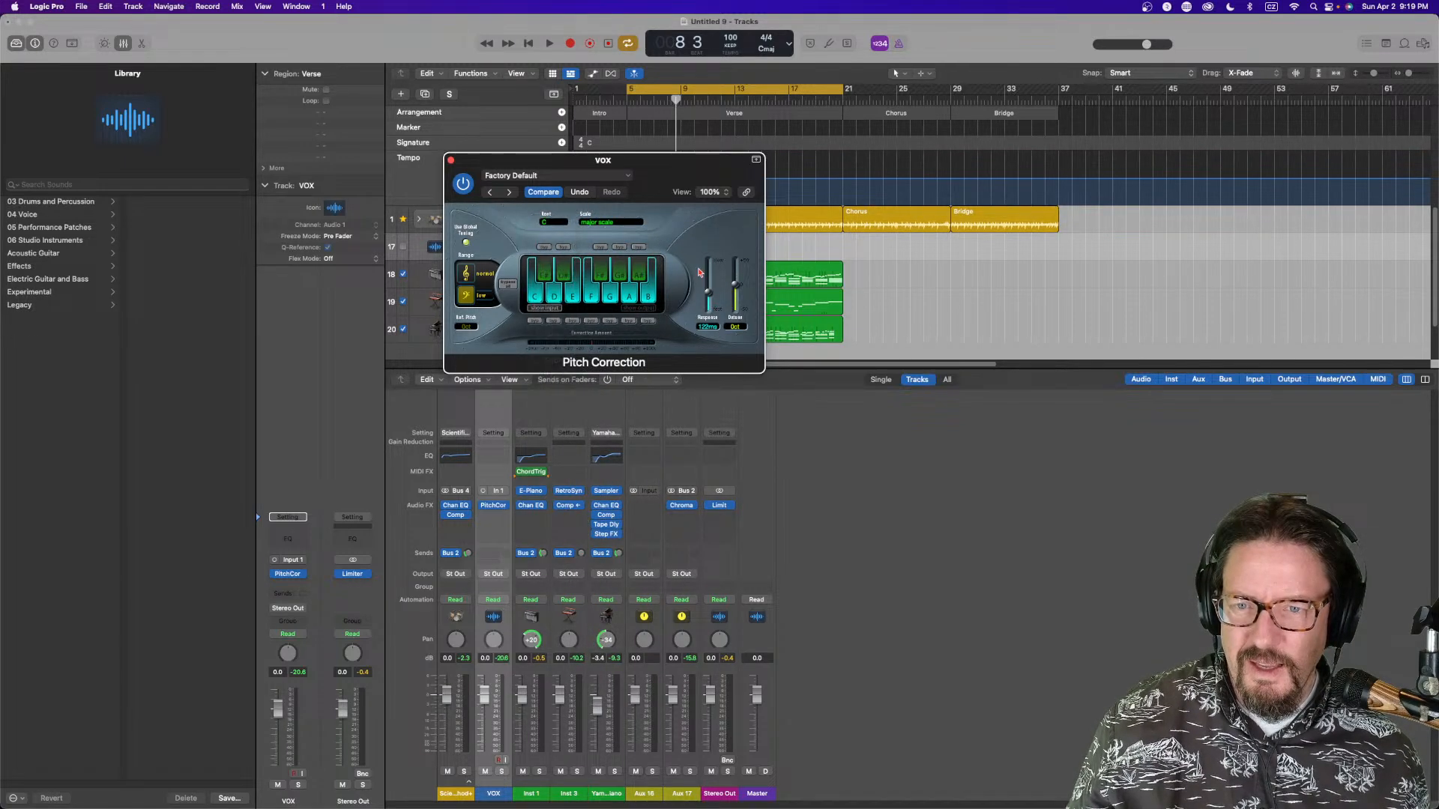
pyautogui.moveTo(707, 290); pyautogui.dragTo(712, 380)
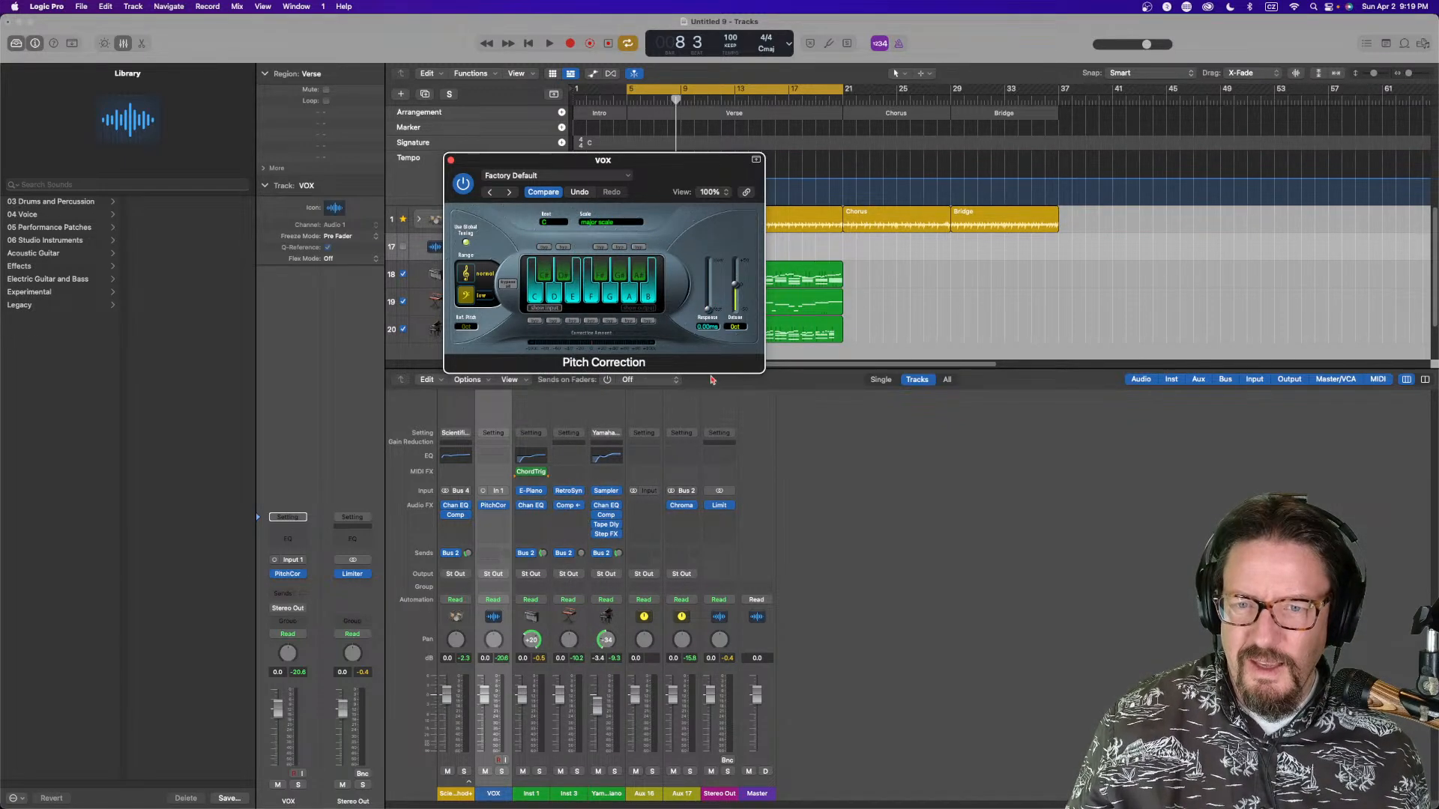
pyautogui.click(451, 161)
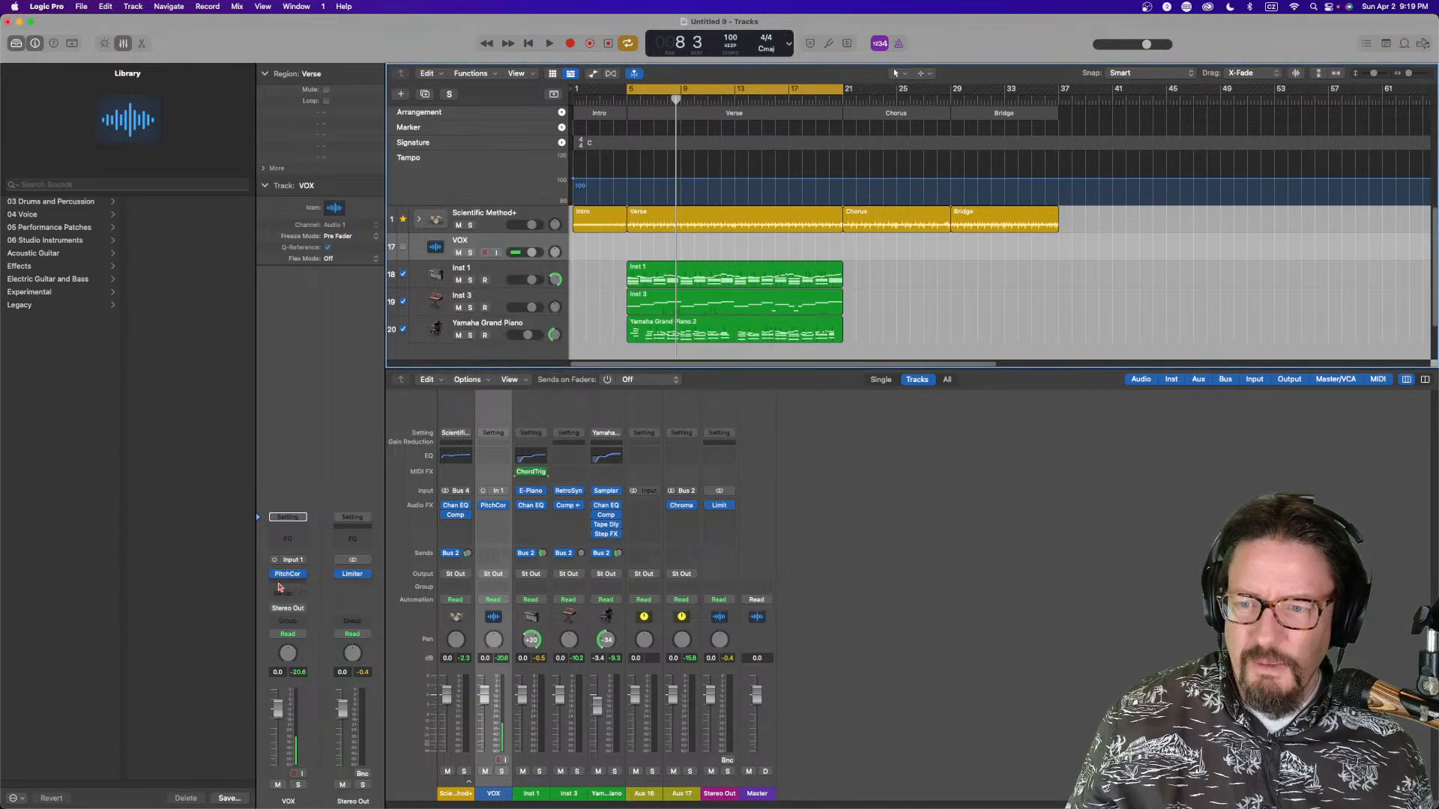
# Add a Channel EQ on VOX, dipping about 2.7 dB at 352 Hz and boosting about 1.8 dB near 2380 Hz
pyautogui.click(292, 545)
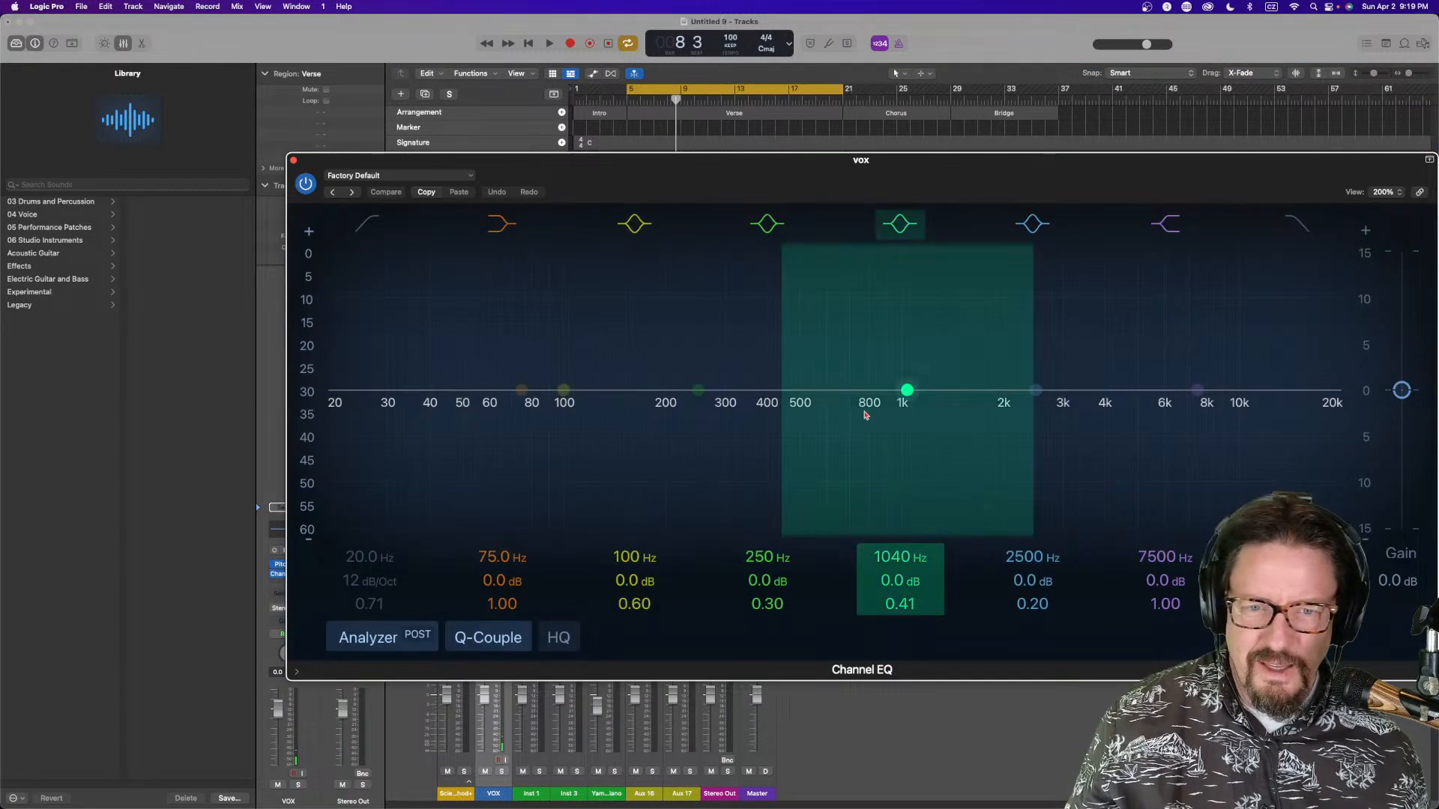
pyautogui.moveTo(899, 394); pyautogui.dragTo(749, 414)
pyautogui.moveTo(1198, 392); pyautogui.dragTo(1030, 382)
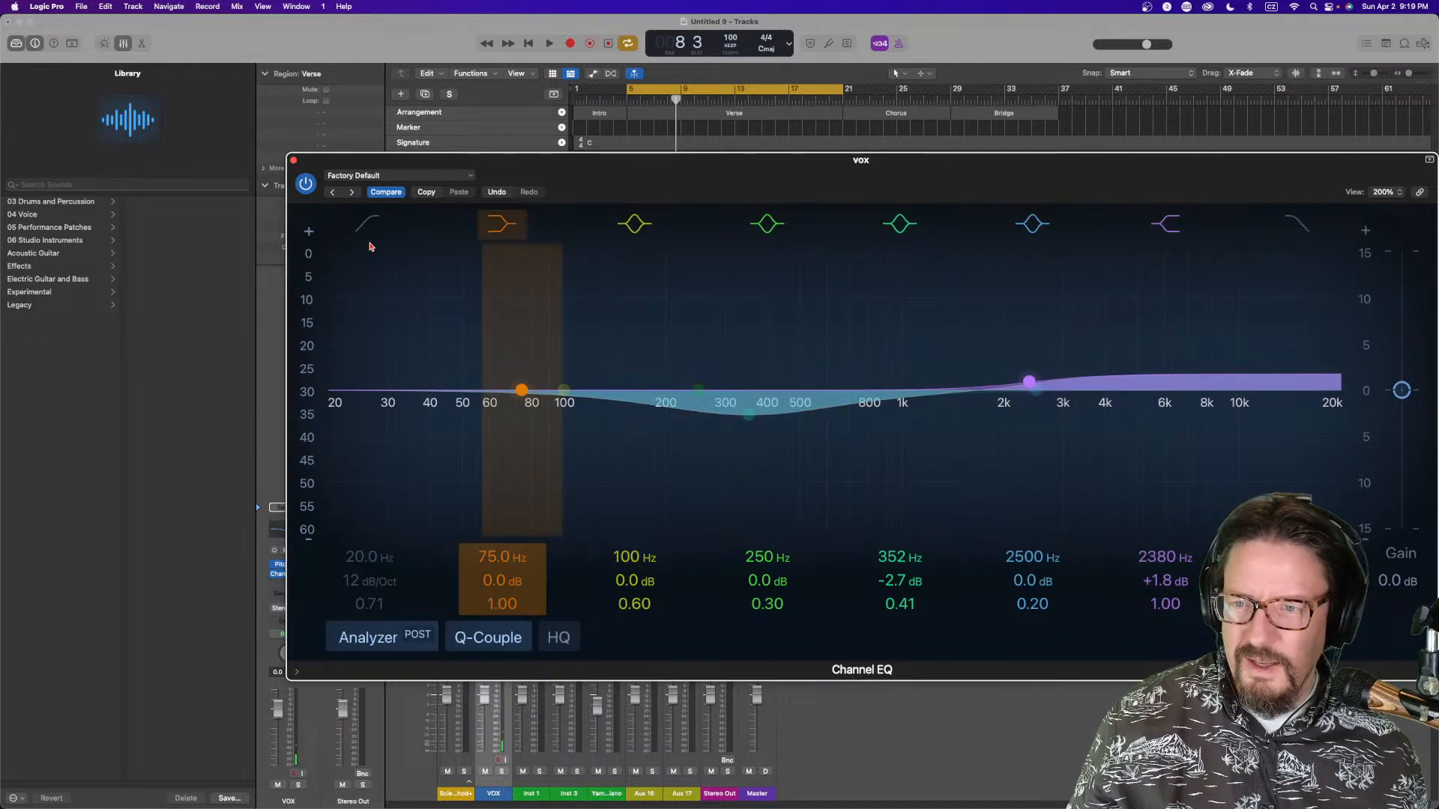
# Enable the EQ's low cut at about 107 Hz and close the Channel EQ
pyautogui.moveTo(366, 289); pyautogui.dragTo(582, 411)
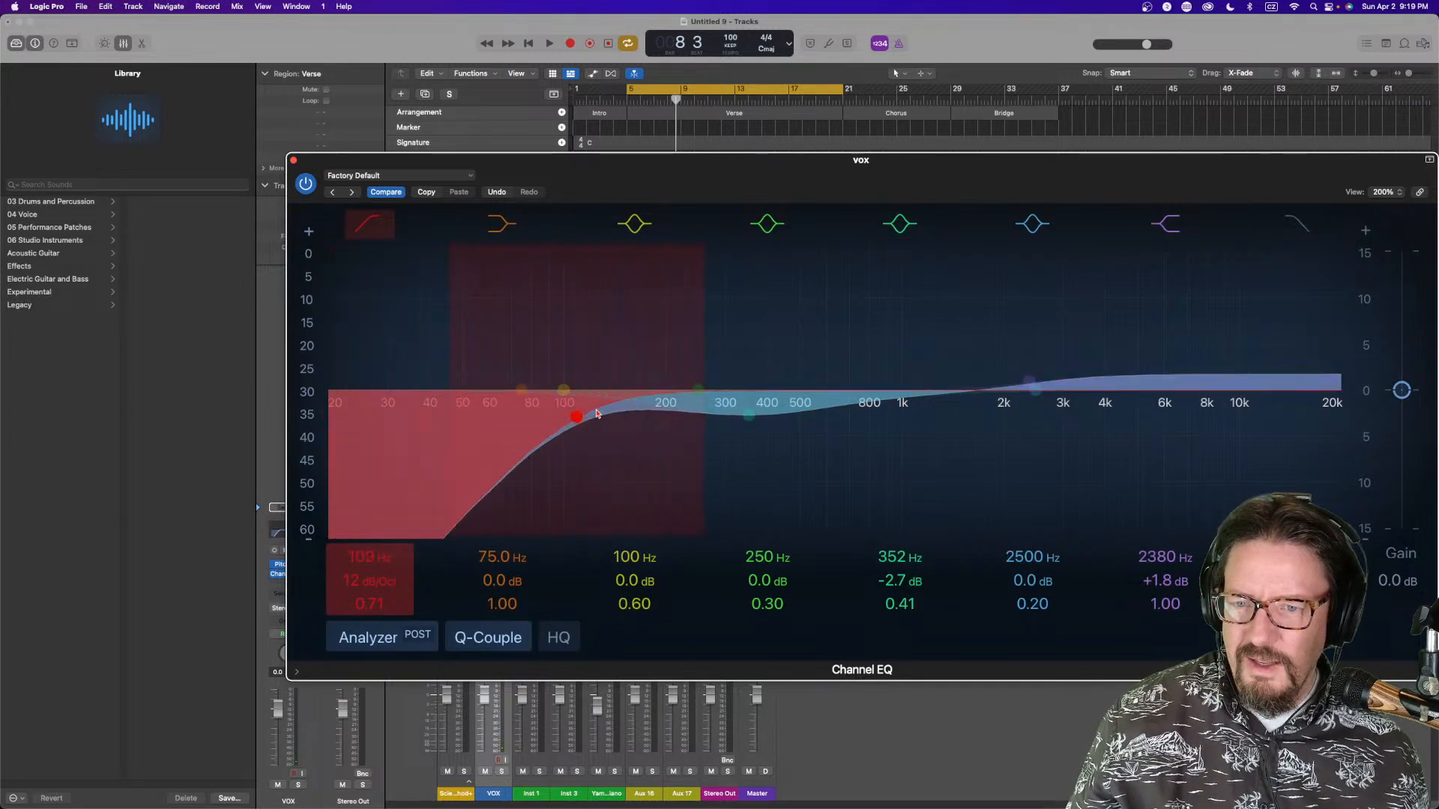
pyautogui.click(294, 162)
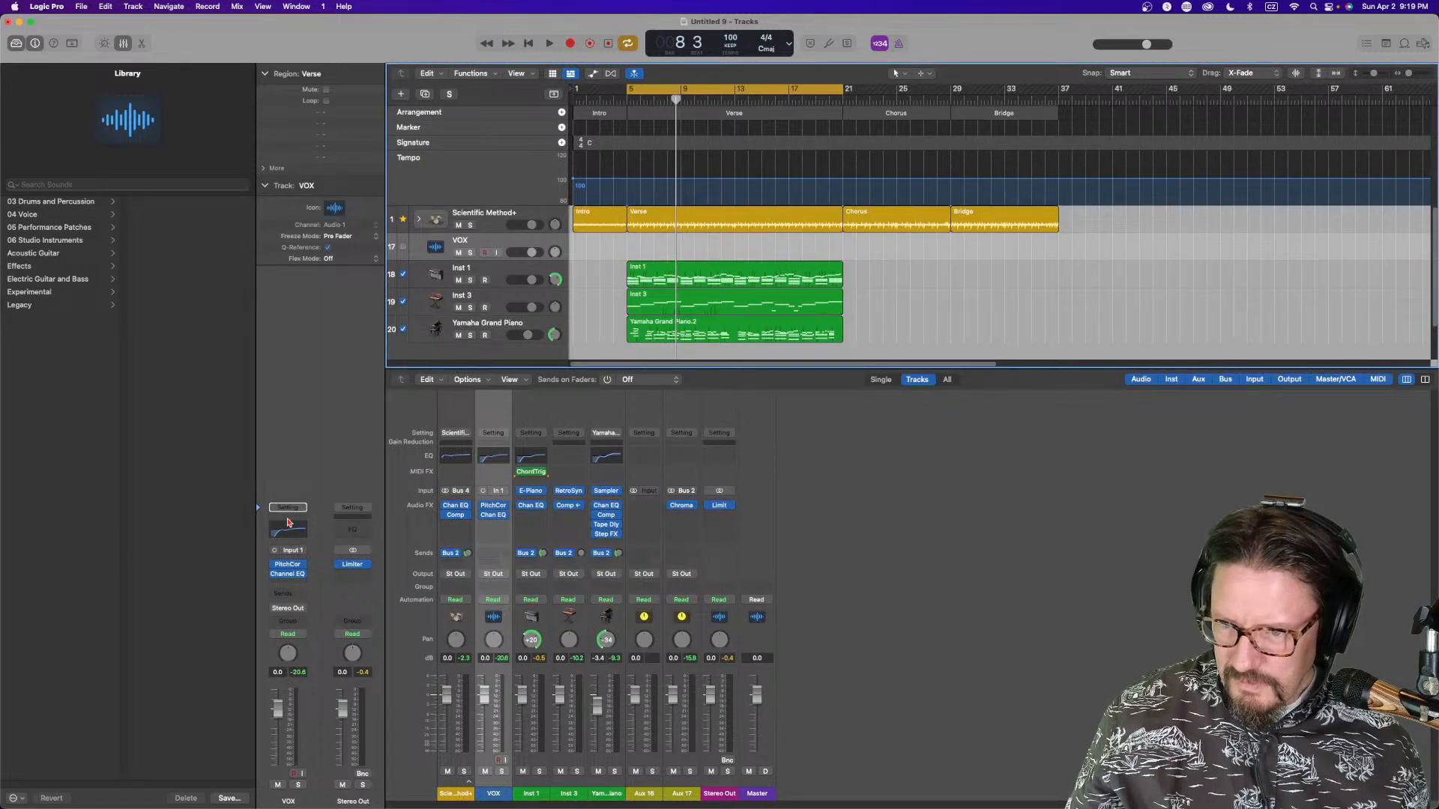
# Add a Compressor on VOX, switch it to Graph view, lower the threshold, raise the ratio, and close it
pyautogui.click(289, 519)
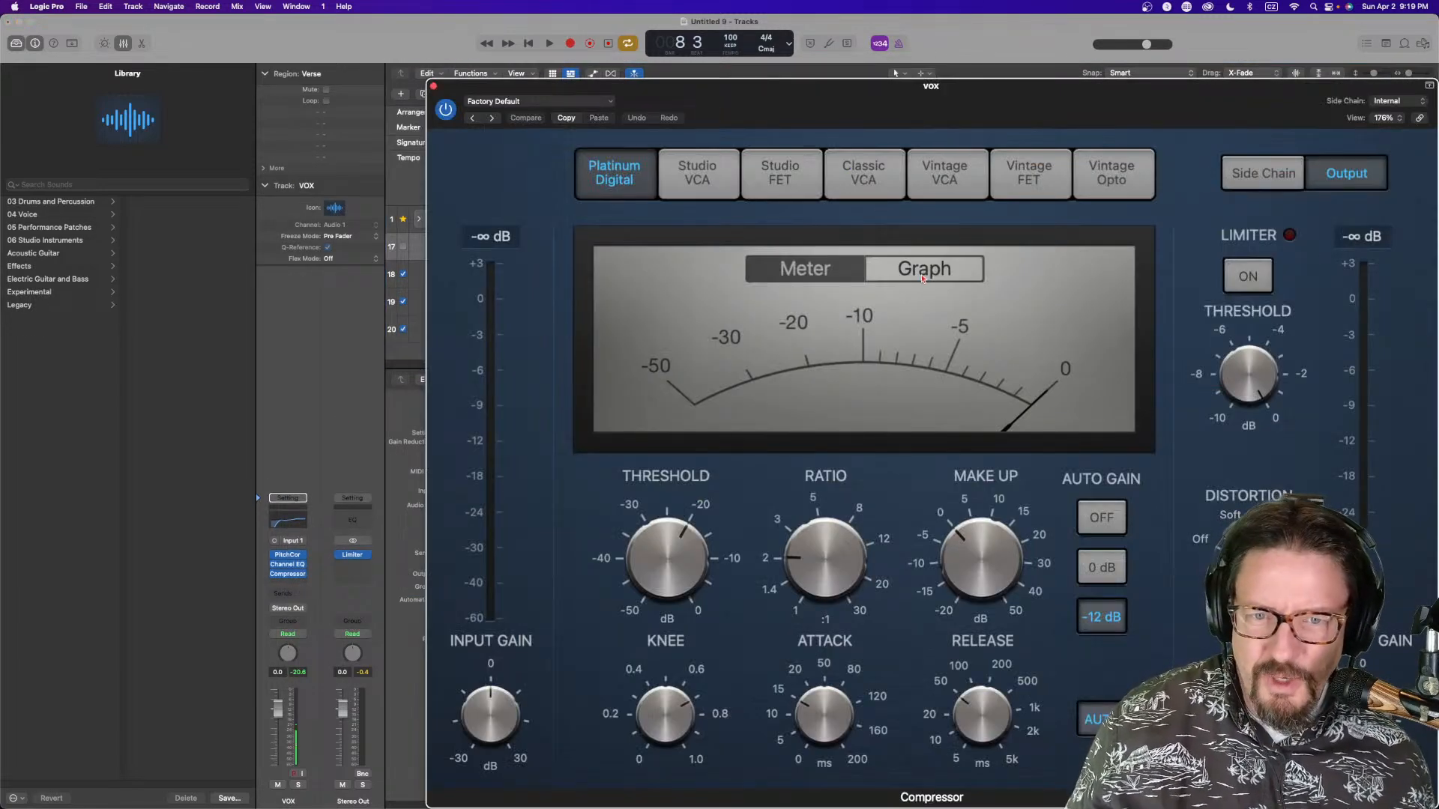
pyautogui.click(923, 279)
pyautogui.moveTo(664, 577); pyautogui.dragTo(664, 597)
pyautogui.moveTo(824, 561); pyautogui.dragTo(825, 538)
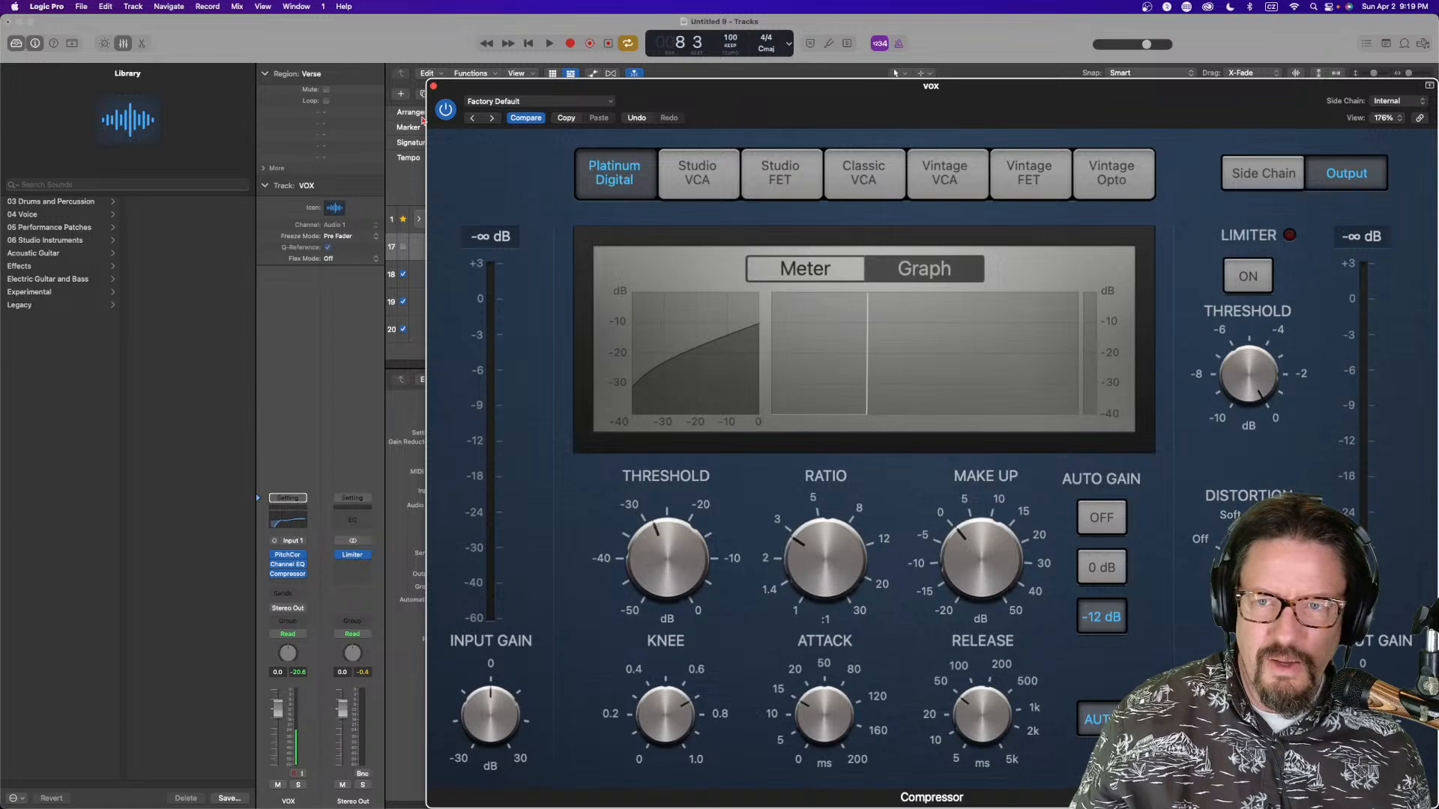
pyautogui.click(433, 87)
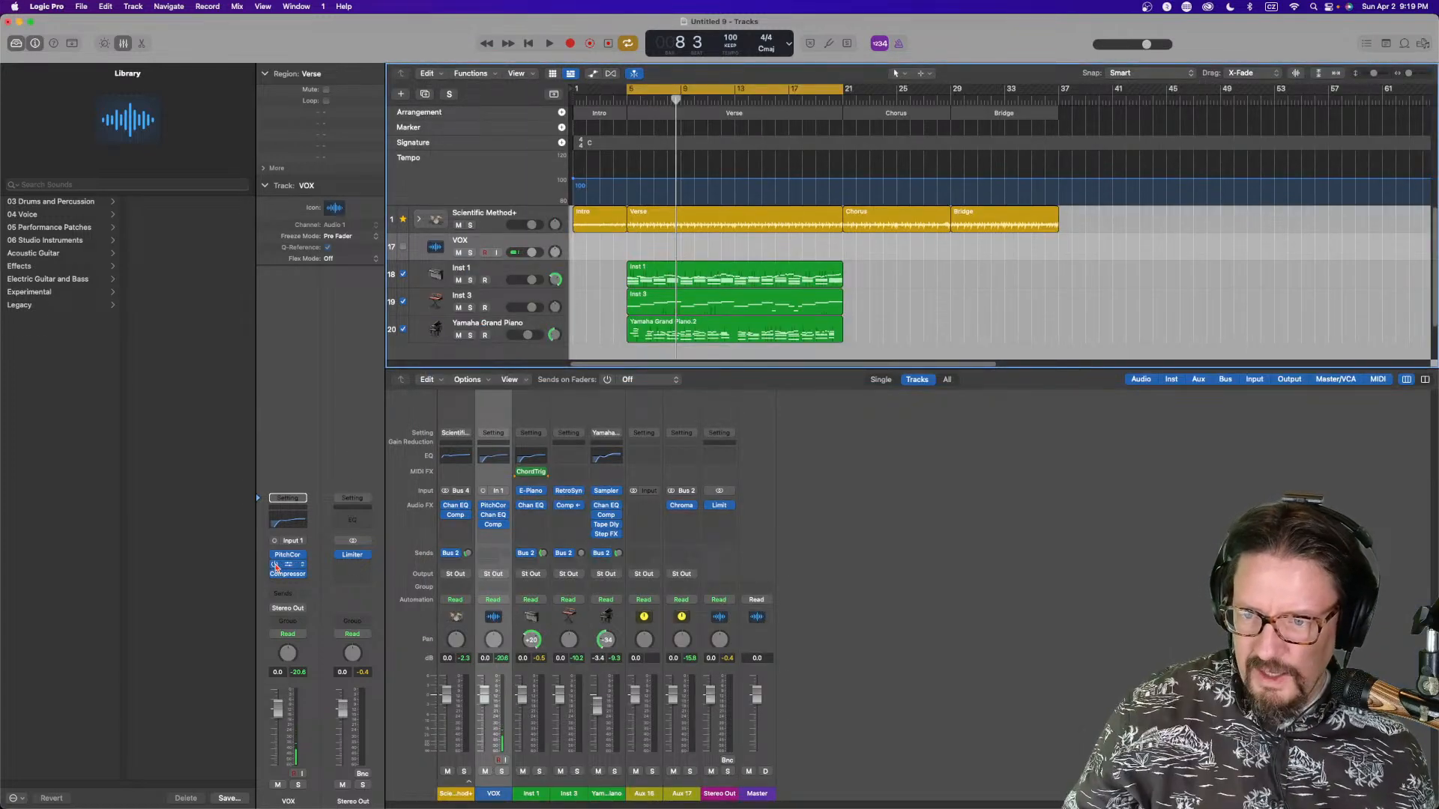
# Insert SSL Native Vocalstrip 2 (Mono) on the VOX channel and move its window below the tracks area
pyautogui.click(288, 583)
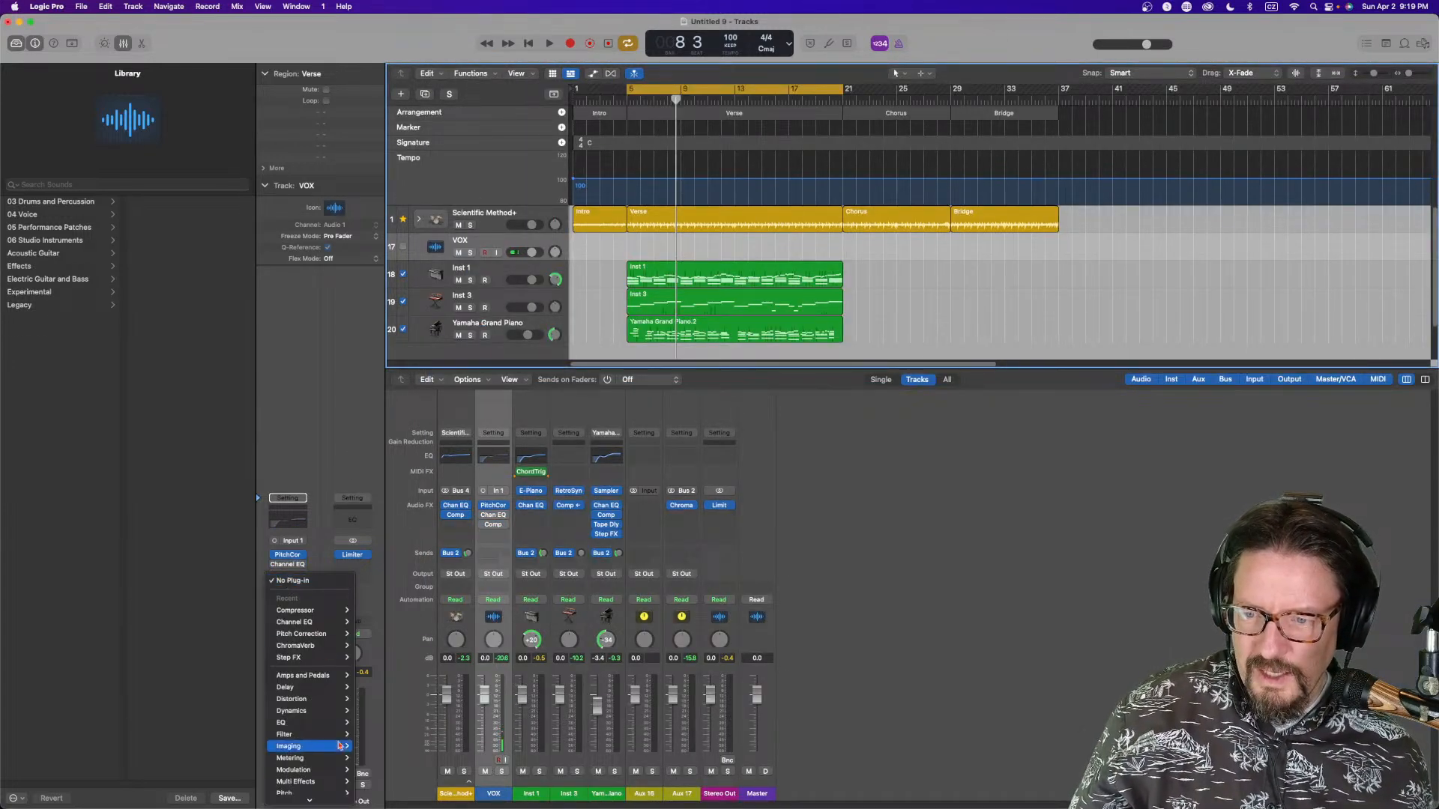
pyautogui.moveTo(323, 798)
pyautogui.moveTo(391, 773)
pyautogui.moveTo(487, 786)
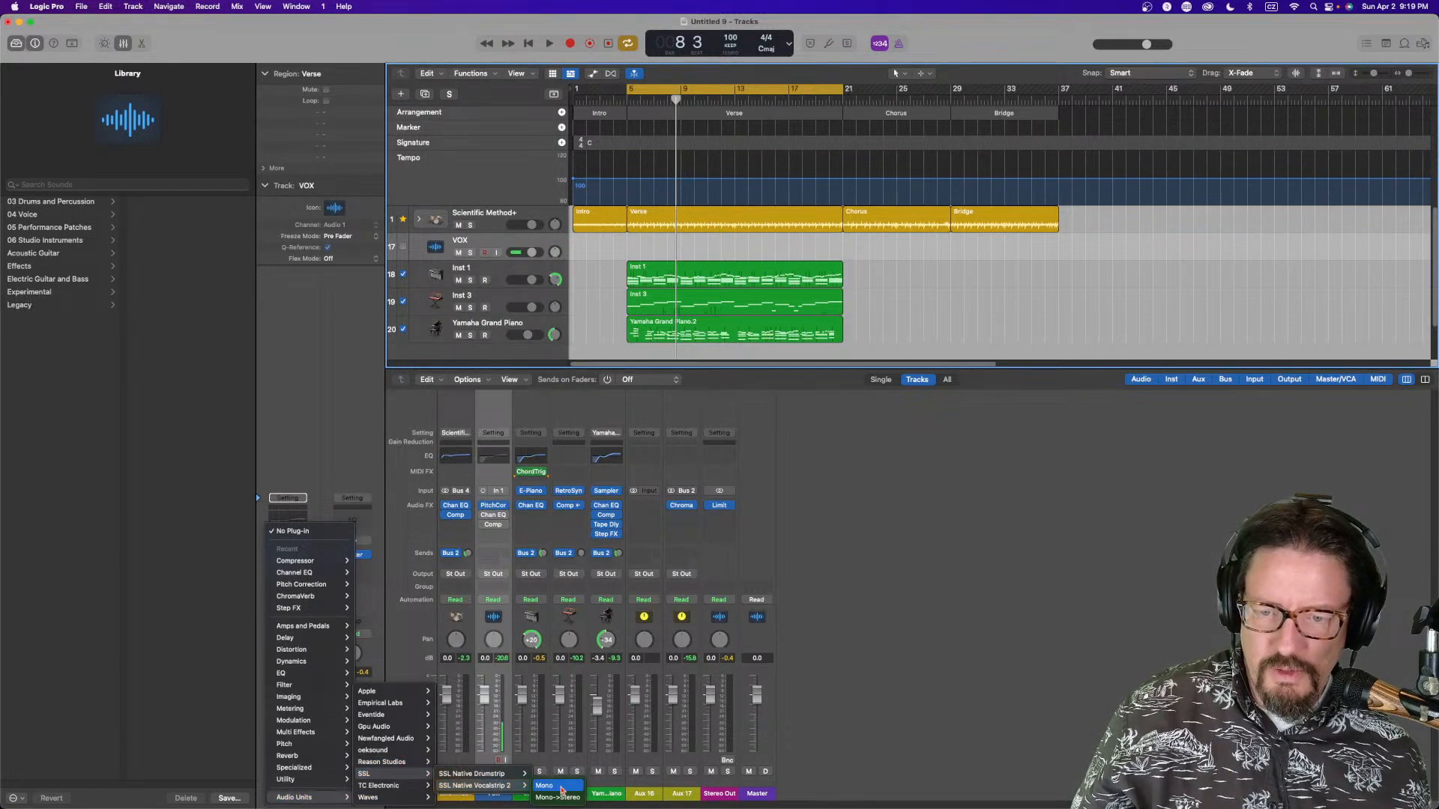
pyautogui.click(561, 787)
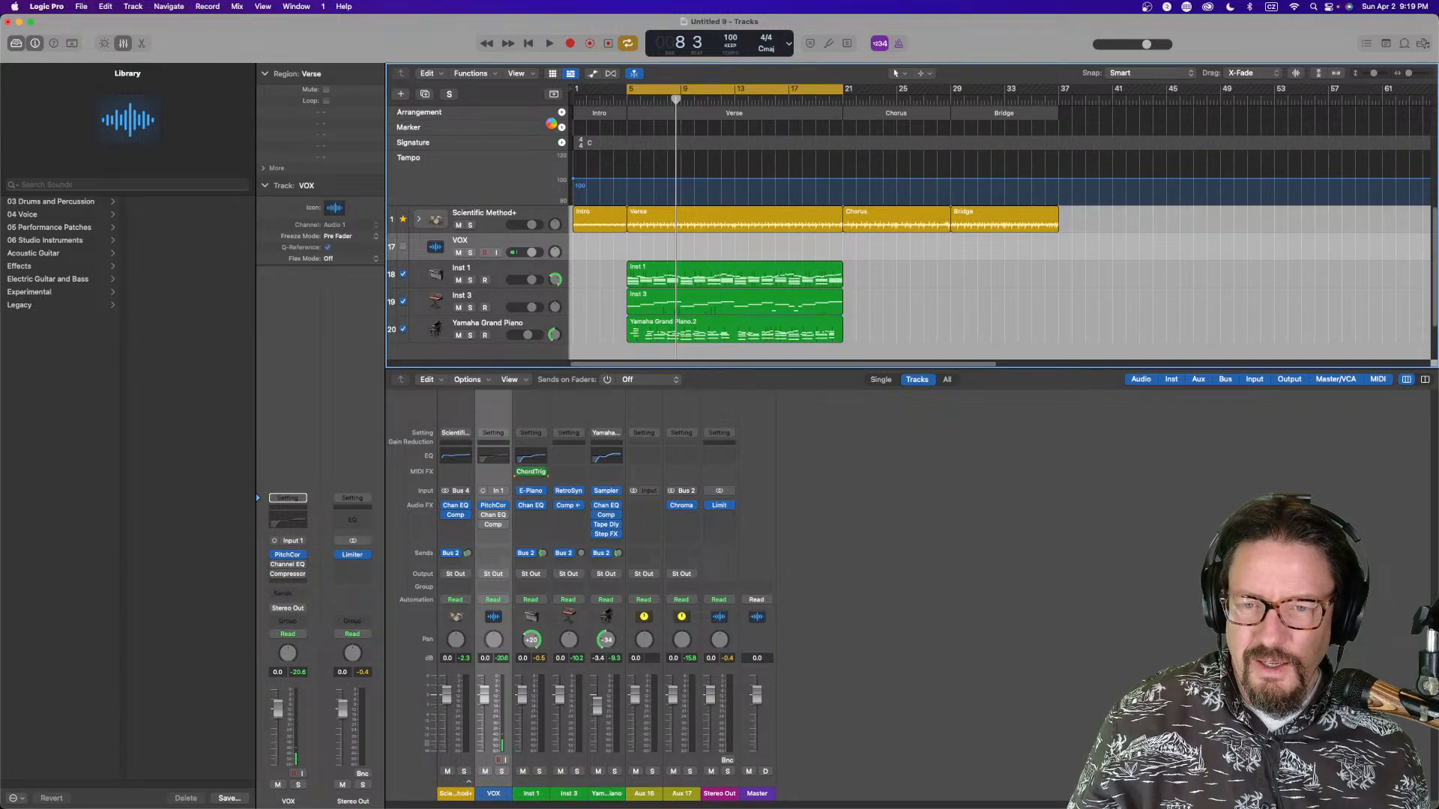
pyautogui.moveTo(813, 205); pyautogui.dragTo(768, 194)
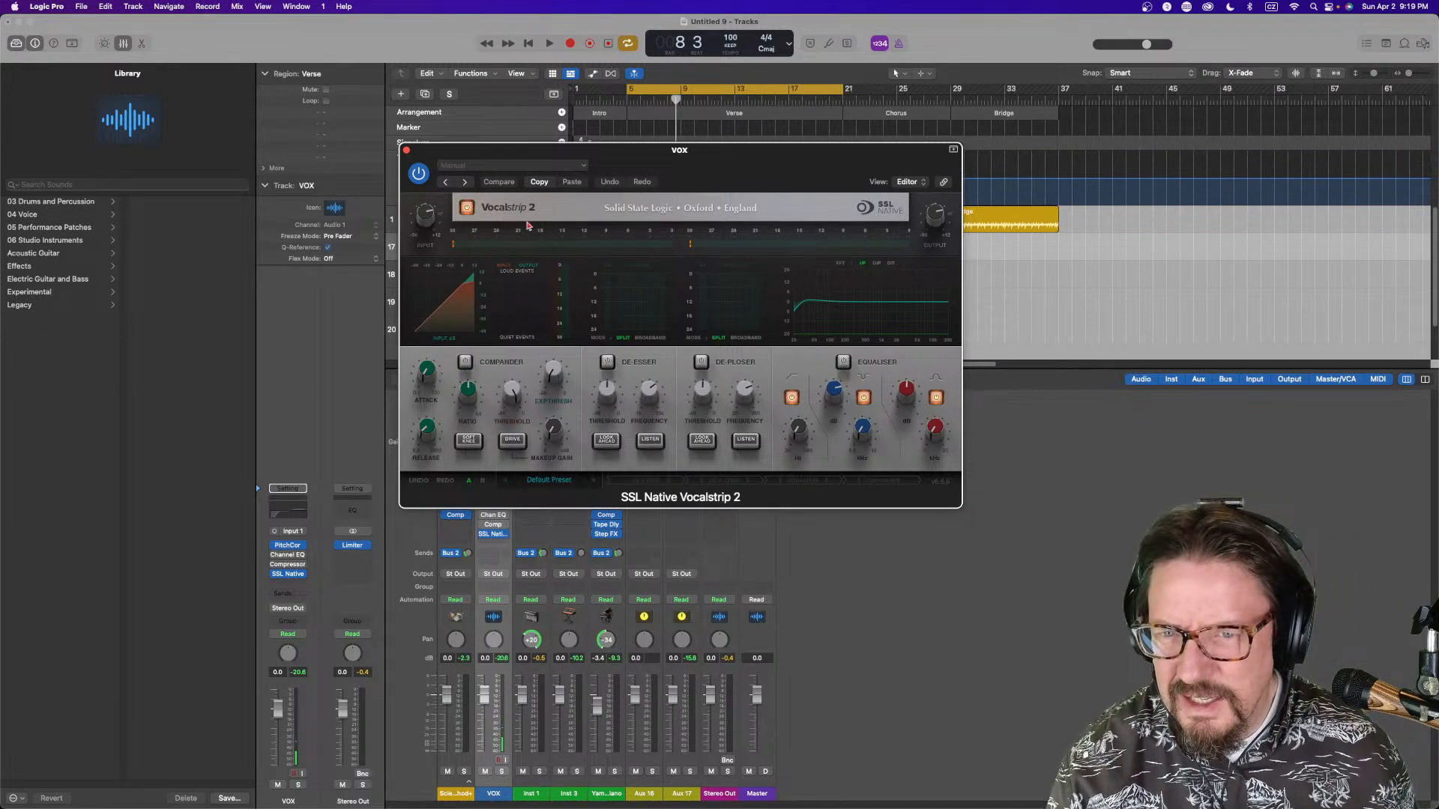
pyautogui.moveTo(666, 171)
pyautogui.mouseDown()
pyautogui.moveTo(504, 267)
pyautogui.moveTo(501, 240)
pyautogui.mouseUp()
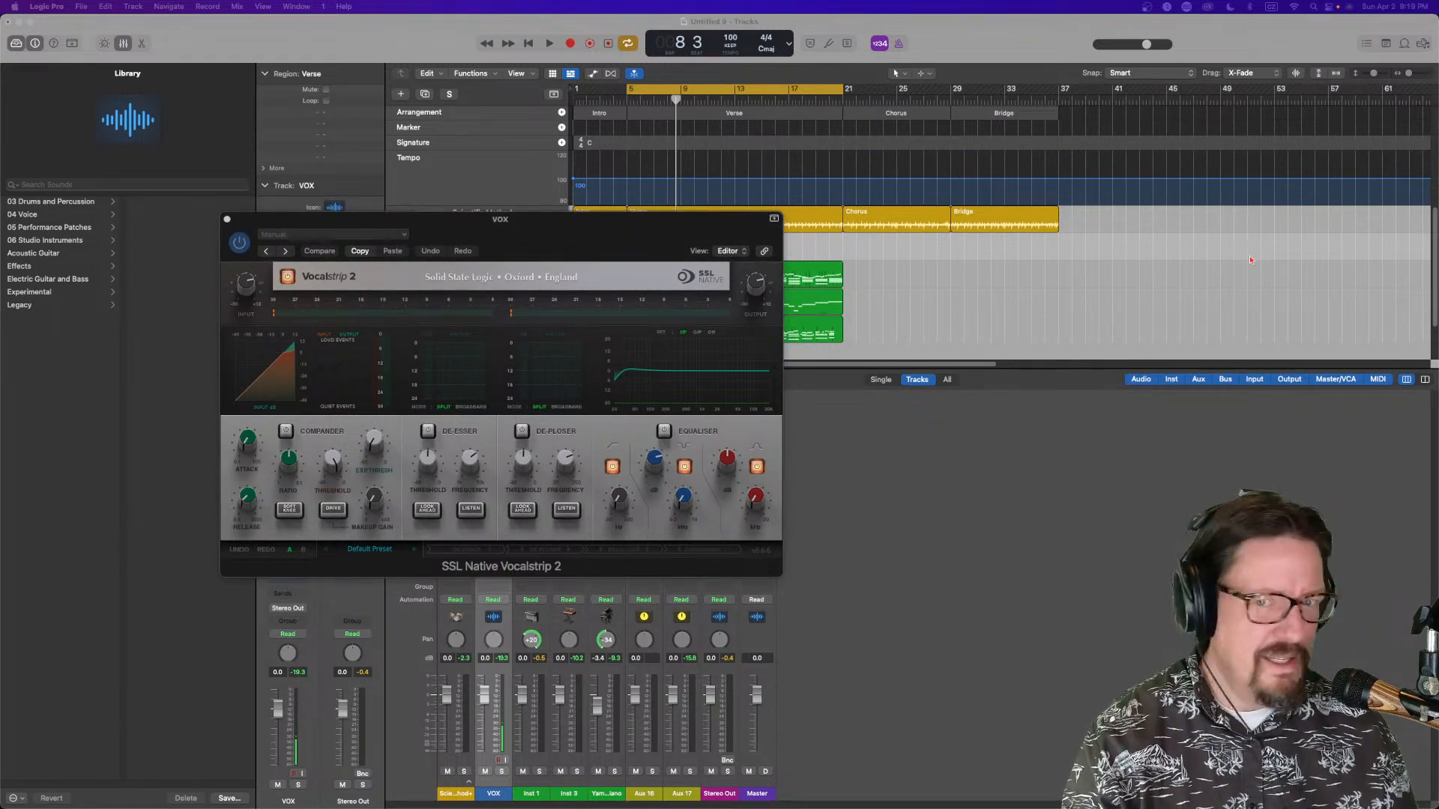
pyautogui.moveTo(631, 240); pyautogui.dragTo(621, 451)
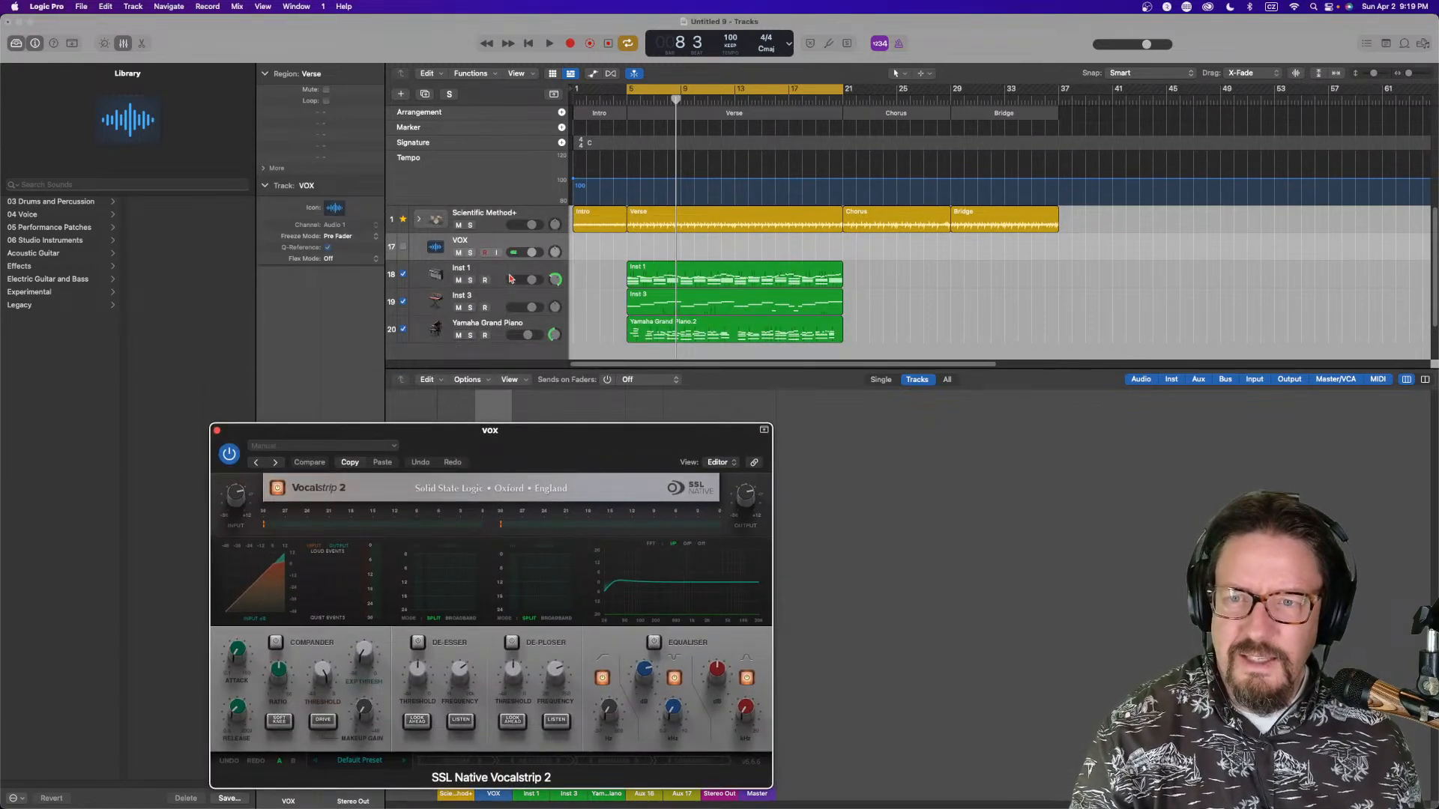
# Turn on input monitoring and record-enable the VOX track
pyautogui.click(496, 254)
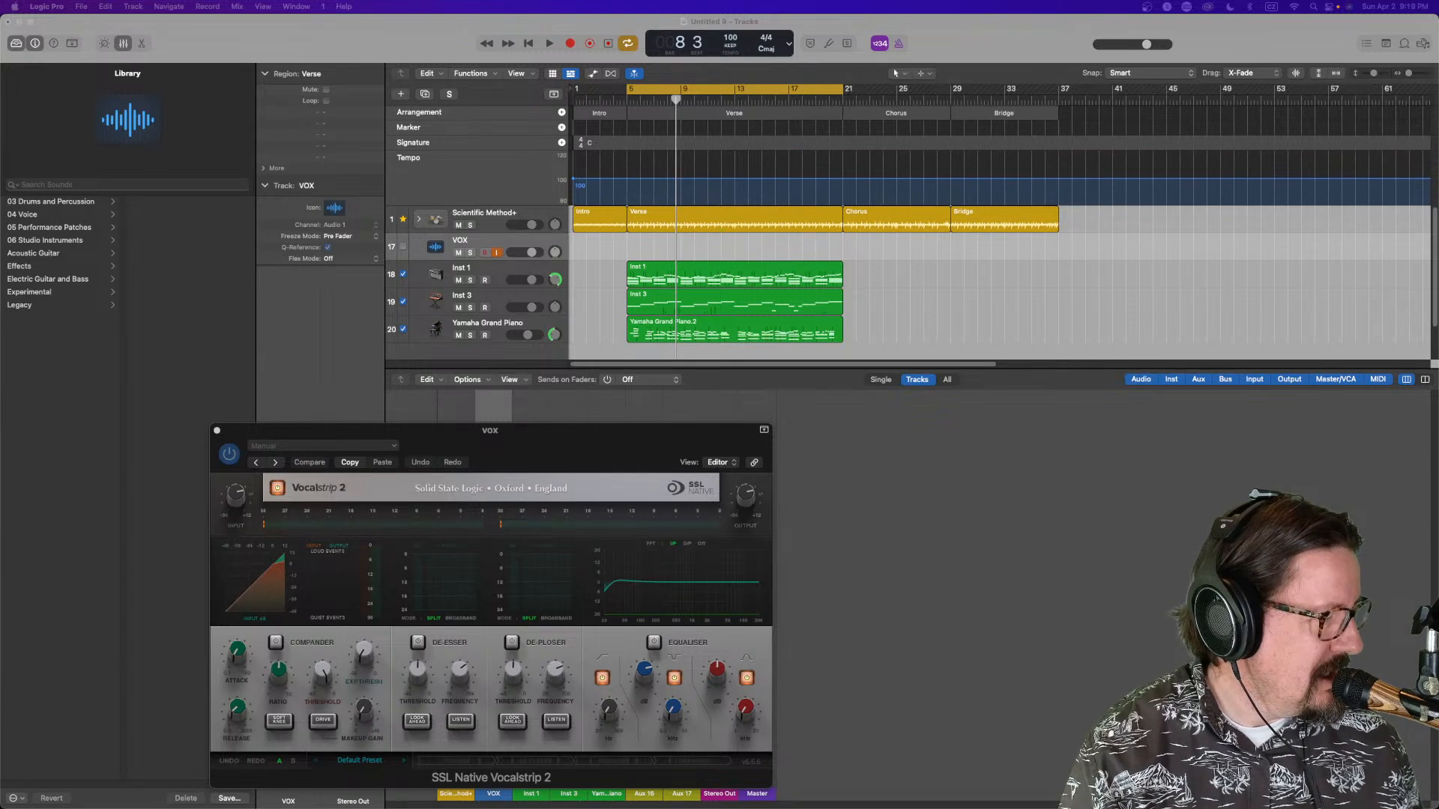
pyautogui.click(491, 250)
pyautogui.moveTo(582, 440); pyautogui.dragTo(594, 416)
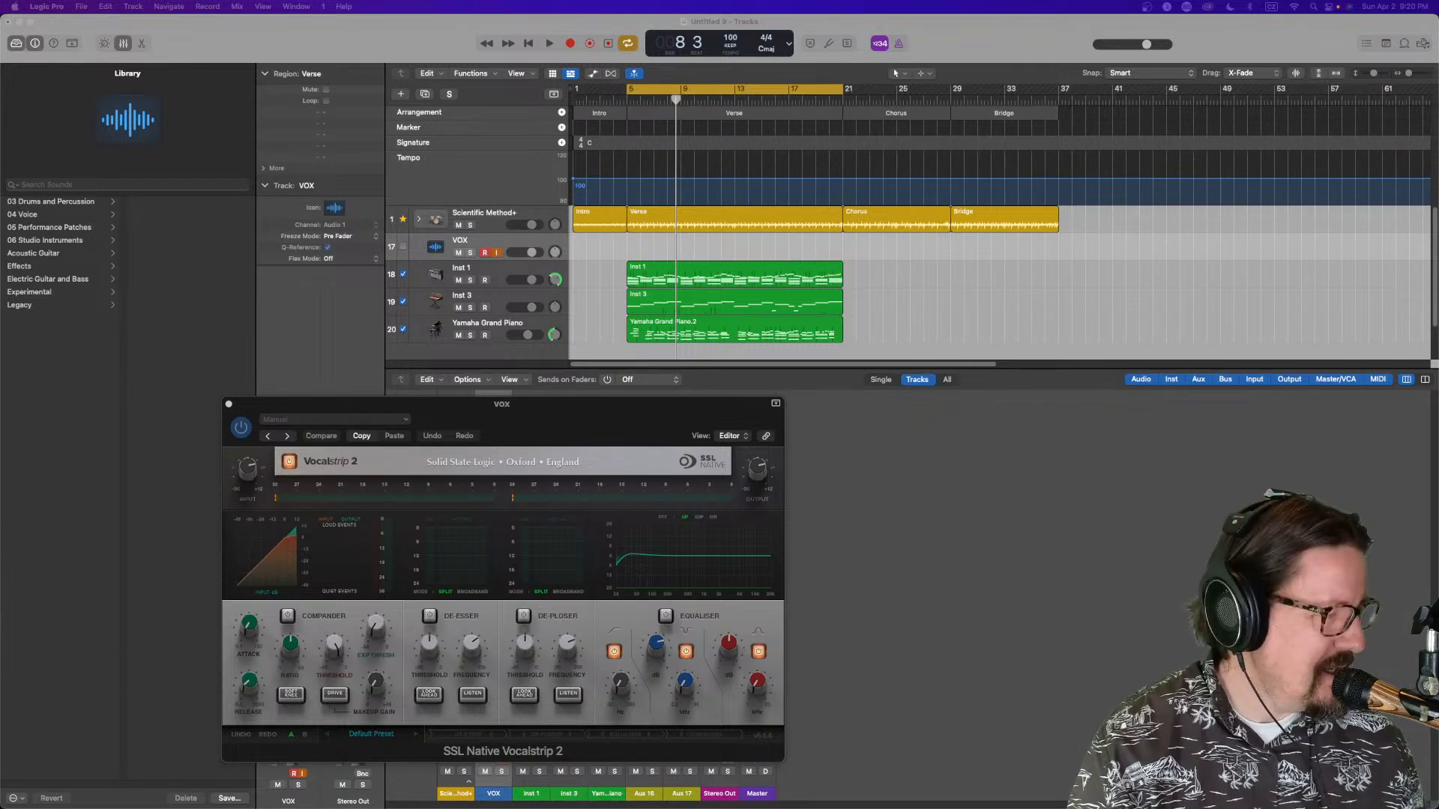
# Disarm recording on the VOX track
pyautogui.hotkey('ctrl', 'Up')
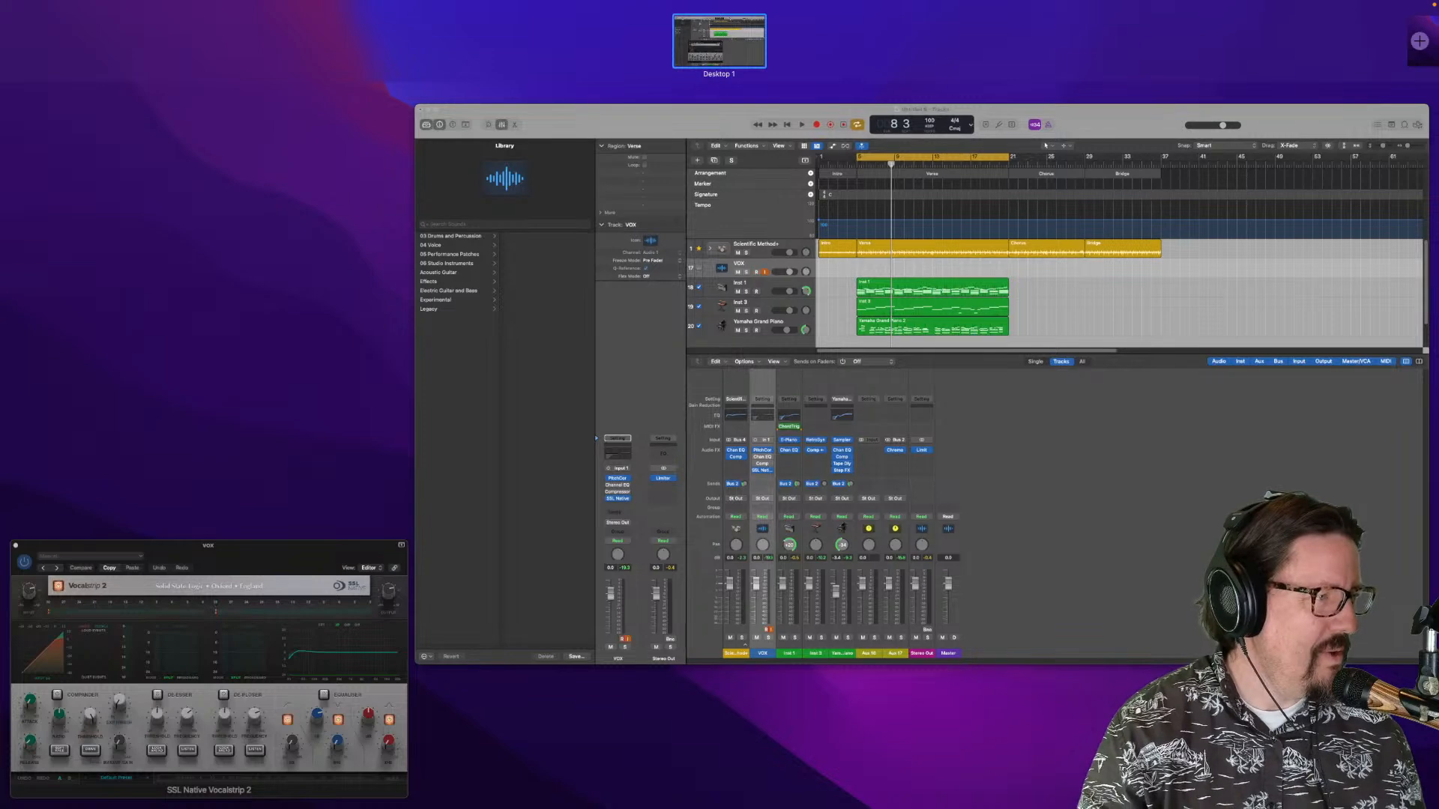
pyautogui.hotkey('ctrl', 'Up')
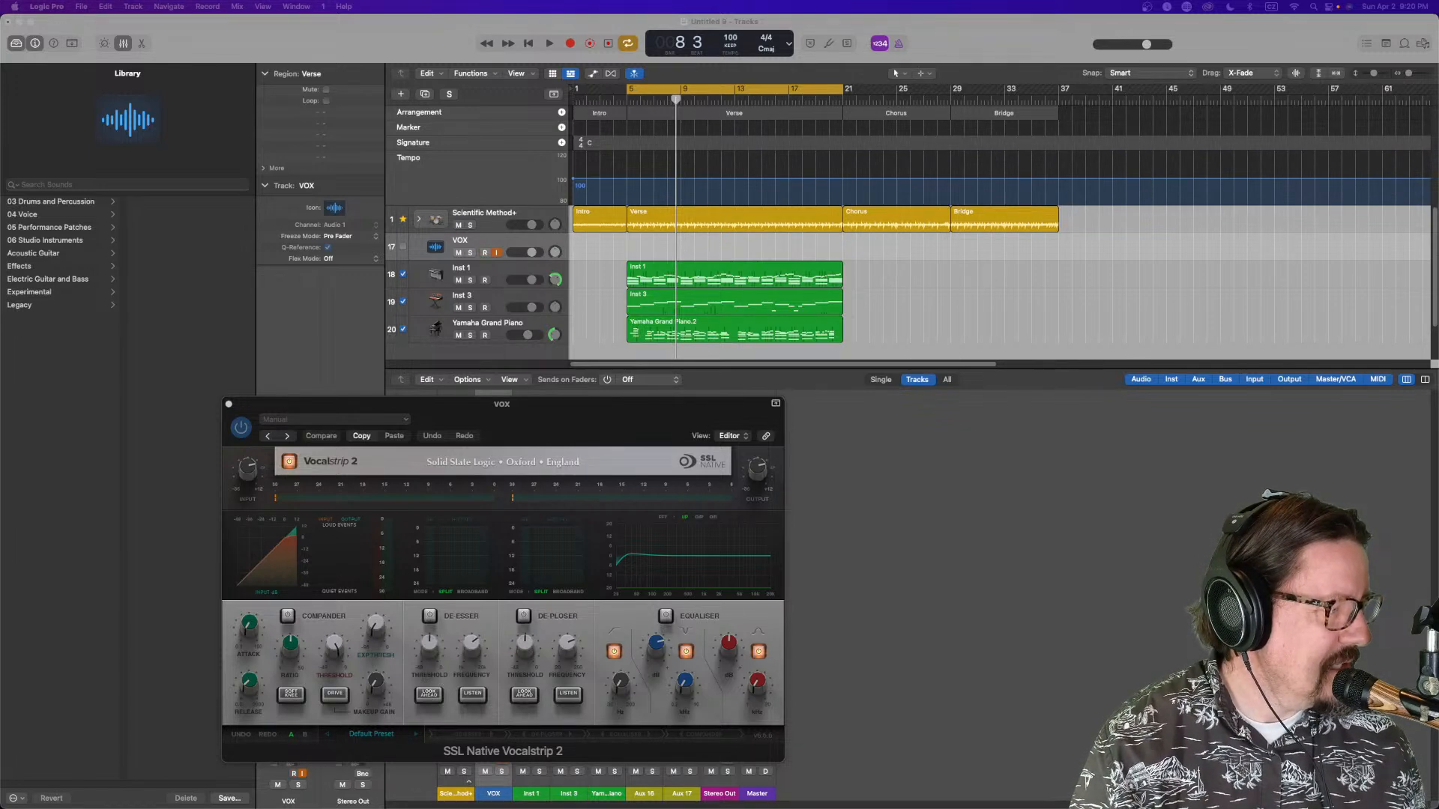
pyautogui.click(485, 253)
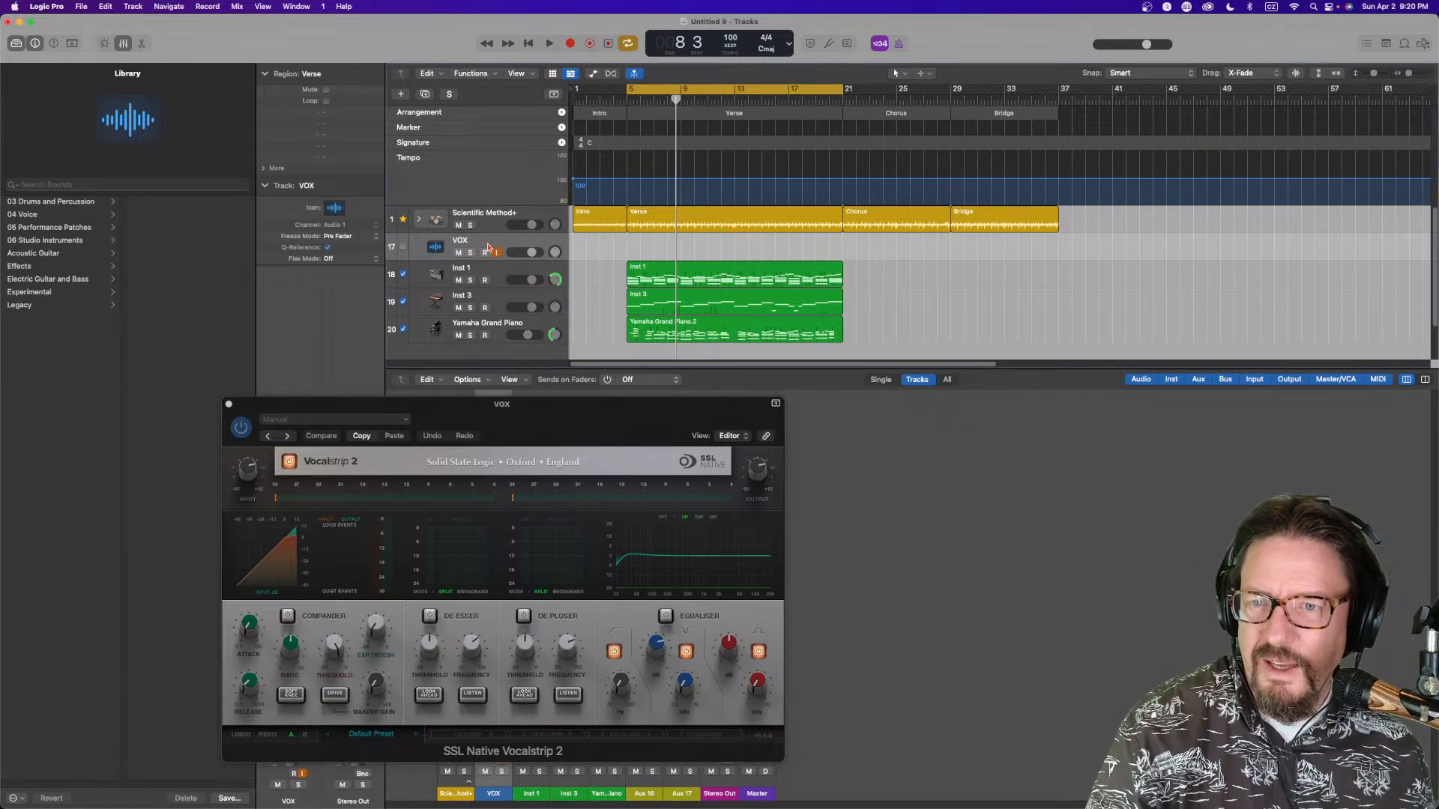
# Move the Vocalstrip 2 window aside and set the VOX channel's input to Input 3
pyautogui.click(485, 252)
pyautogui.moveTo(382, 407); pyautogui.dragTo(870, 427)
pyautogui.click(304, 532)
pyautogui.moveTo(299, 568)
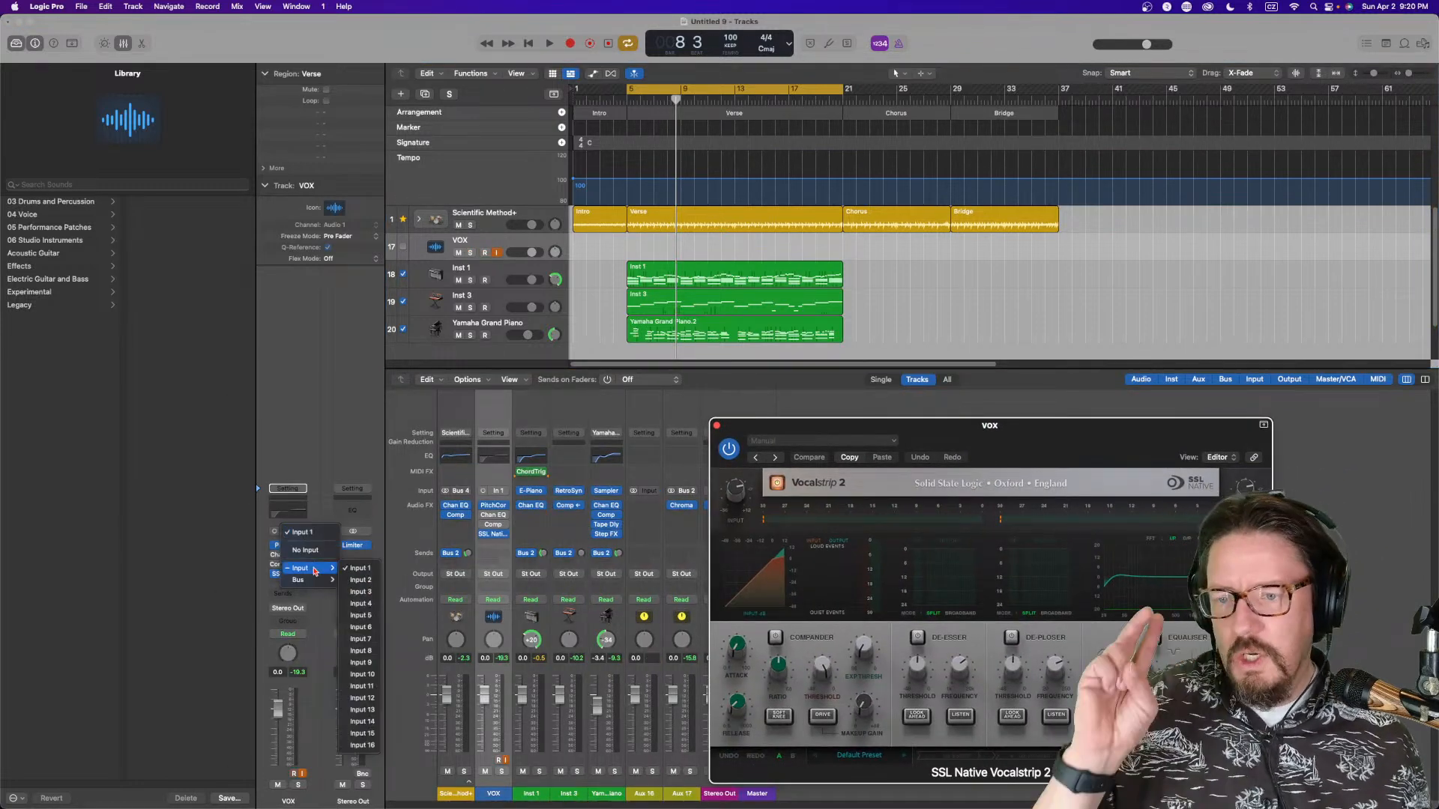
pyautogui.click(360, 591)
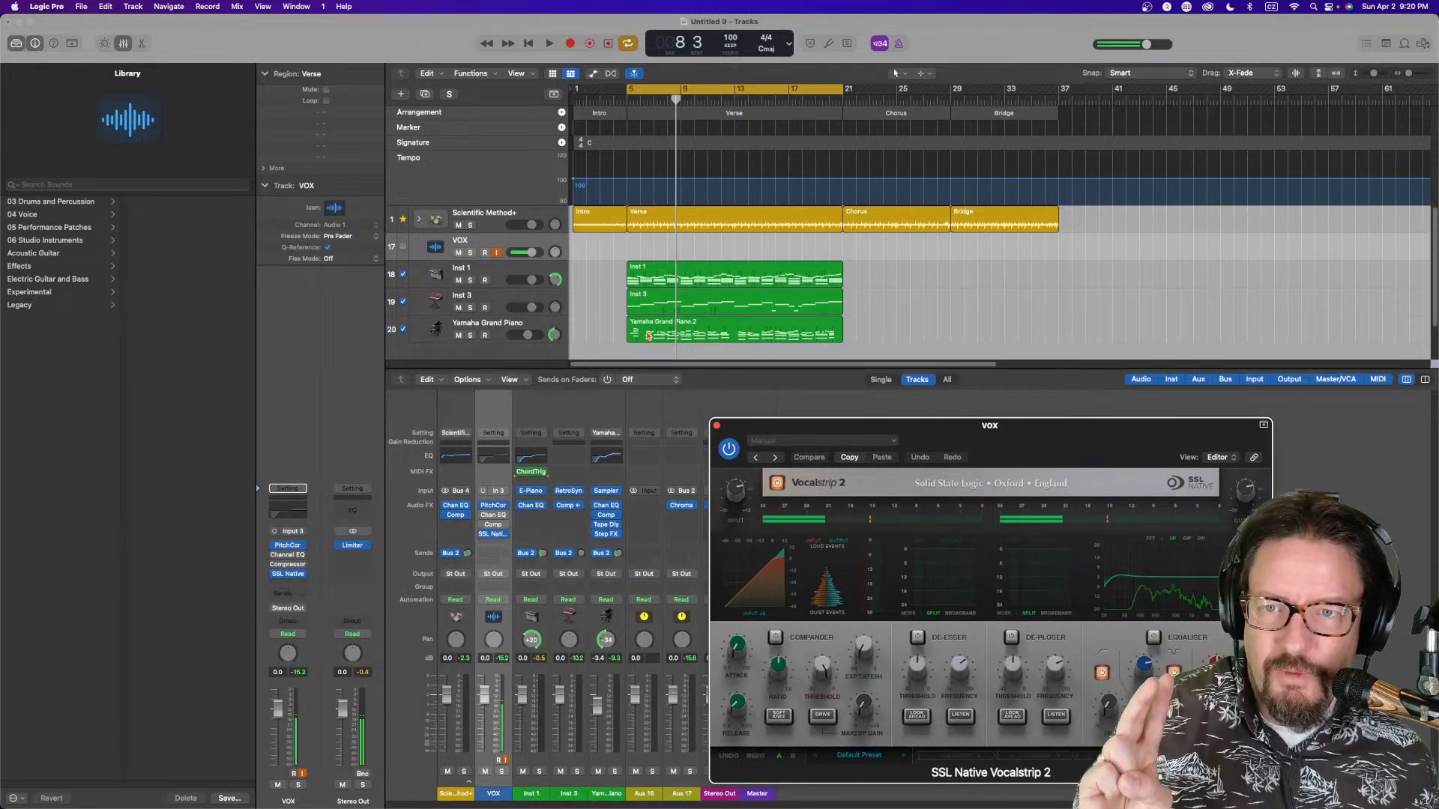
# Set the audio I/O buffer size to 32 samples in the Audio settings, apply it, and close the settings
pyautogui.moveTo(851, 428); pyautogui.dragTo(500, 340)
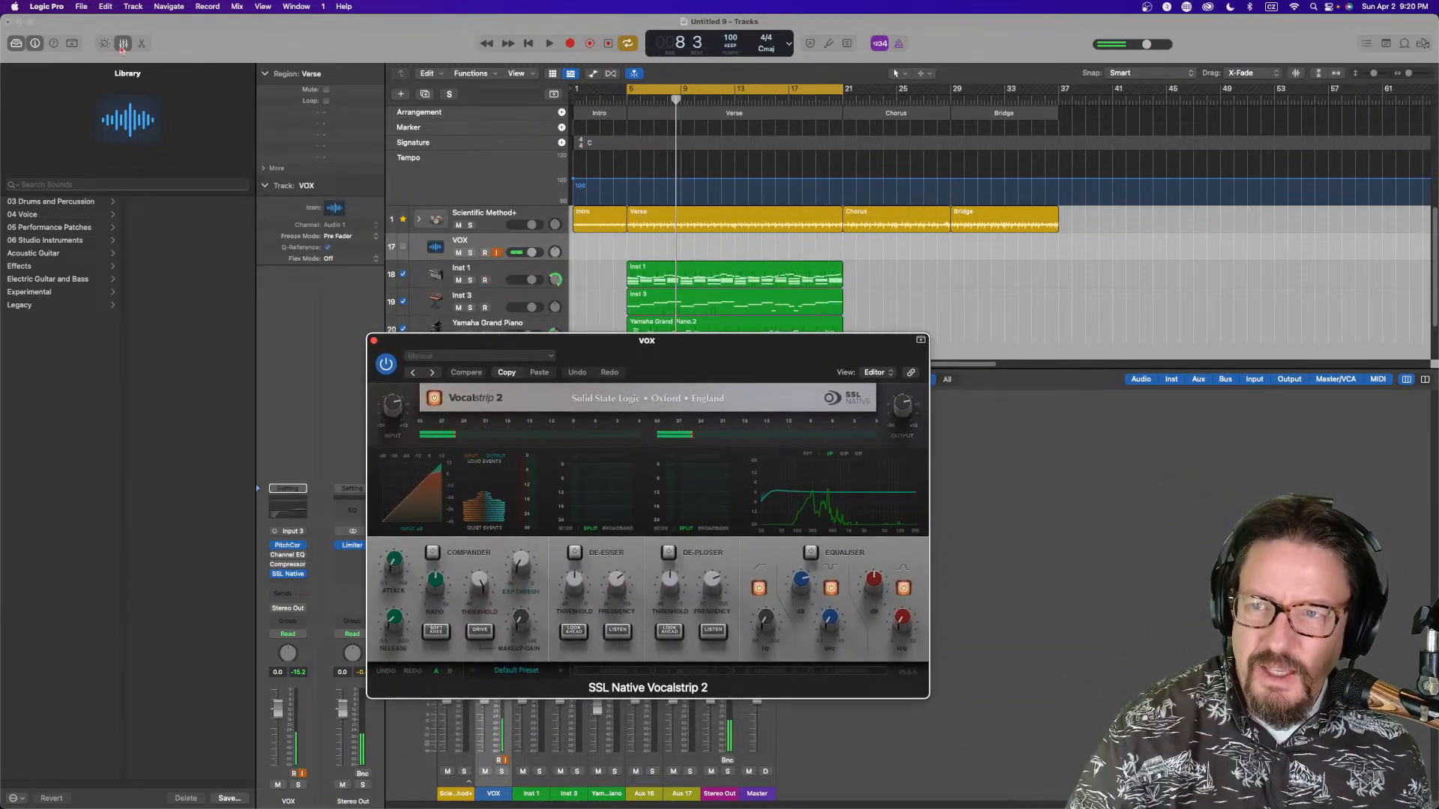
pyautogui.click(47, 6)
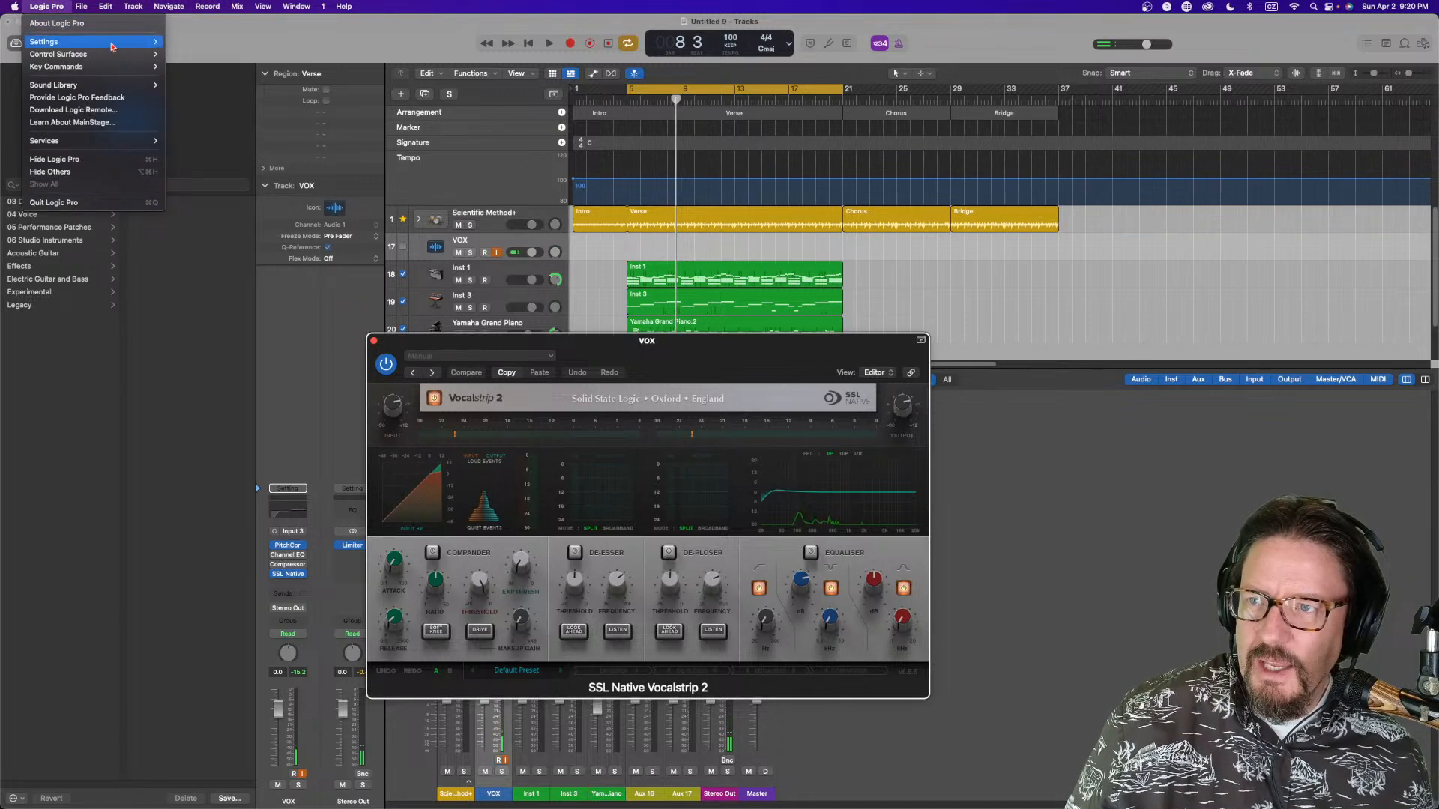
pyautogui.moveTo(135, 42)
pyautogui.click(184, 54)
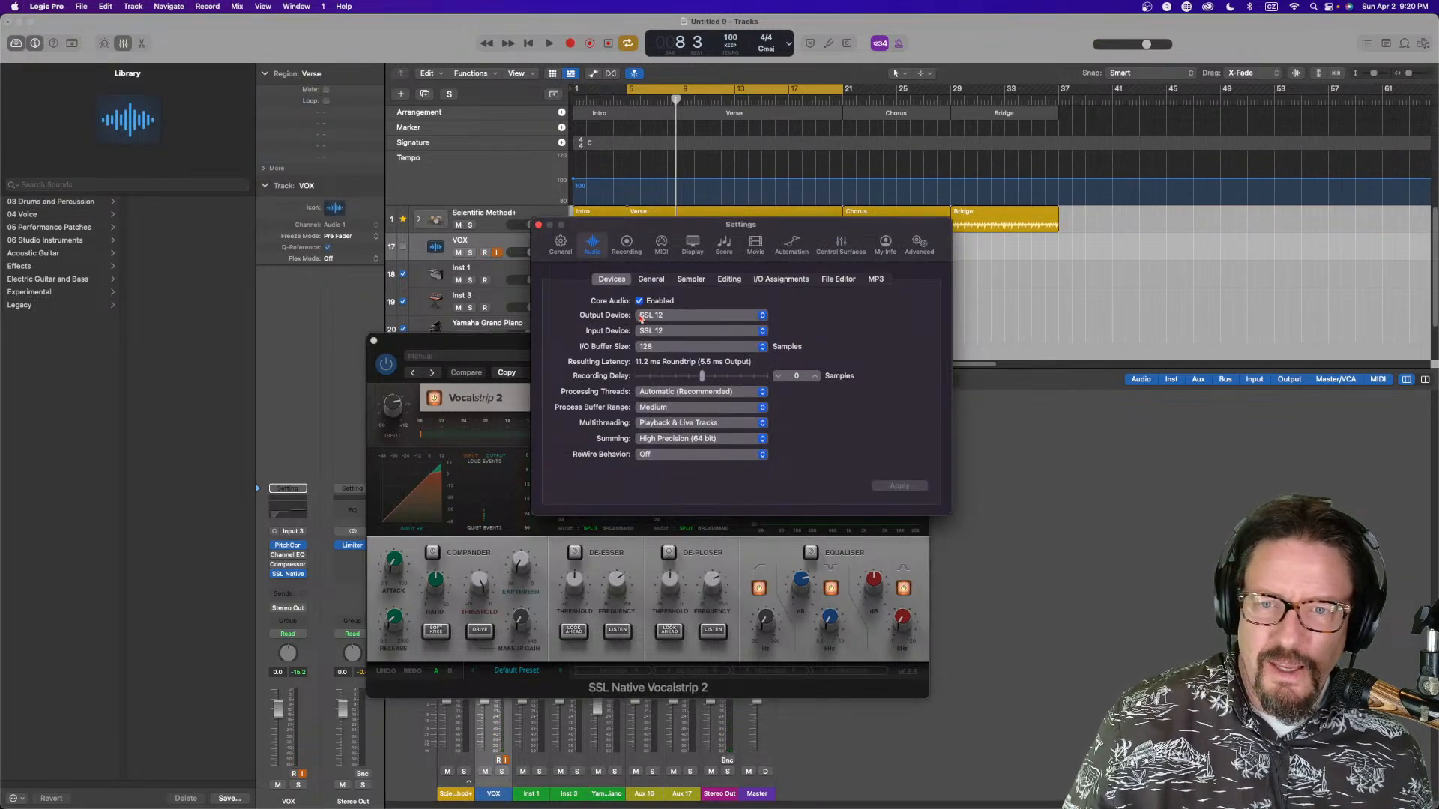
pyautogui.click(660, 347)
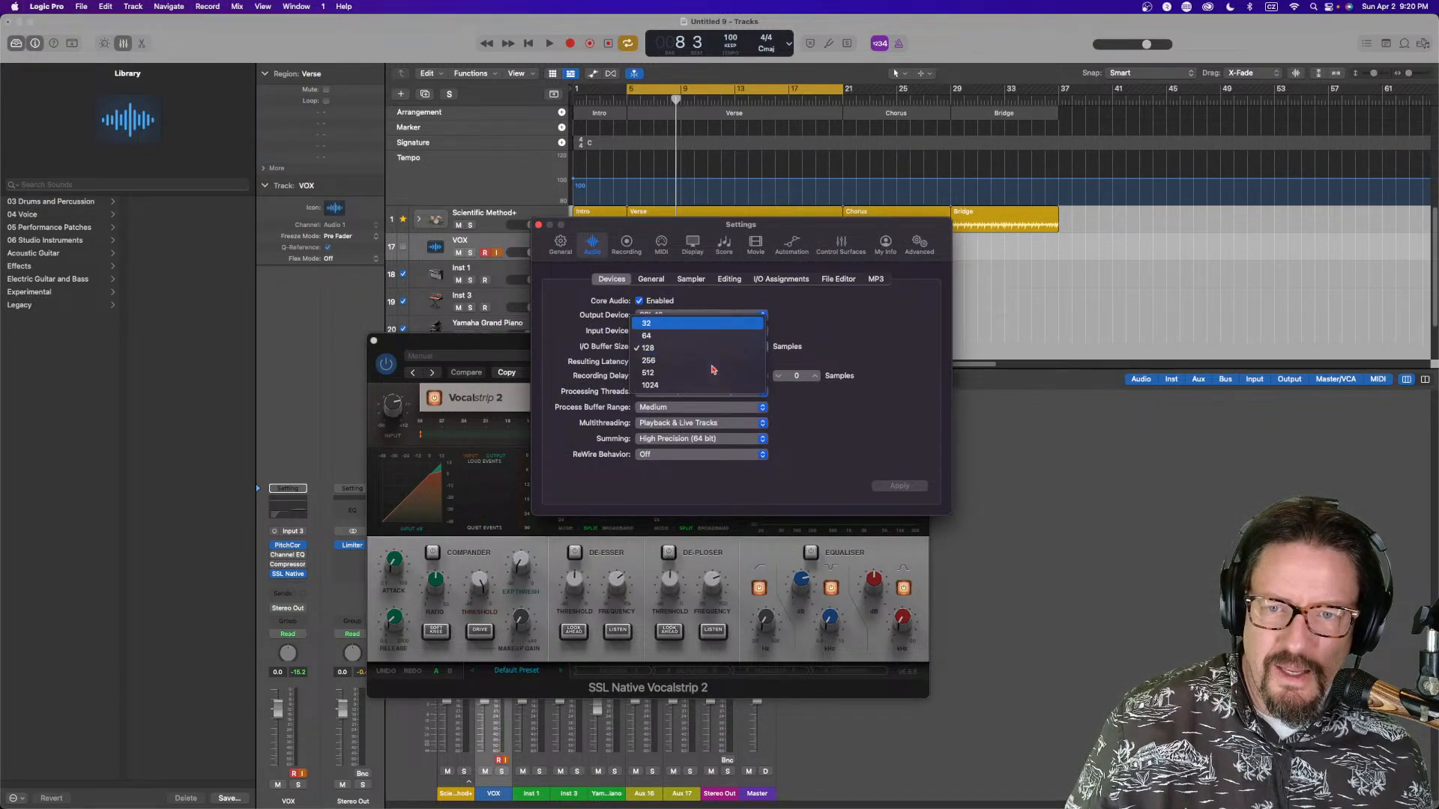
pyautogui.click(660, 323)
pyautogui.click(907, 491)
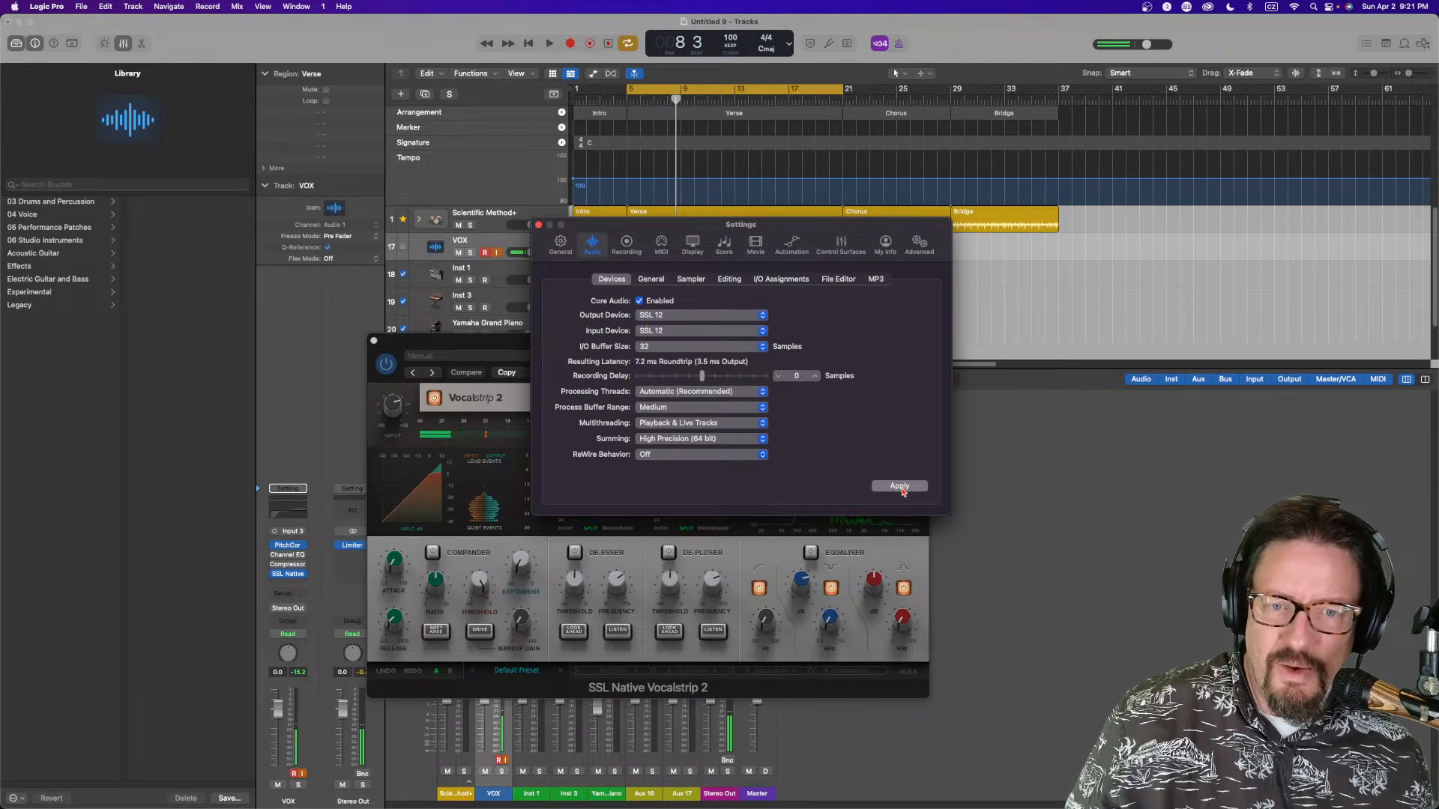
pyautogui.click(536, 224)
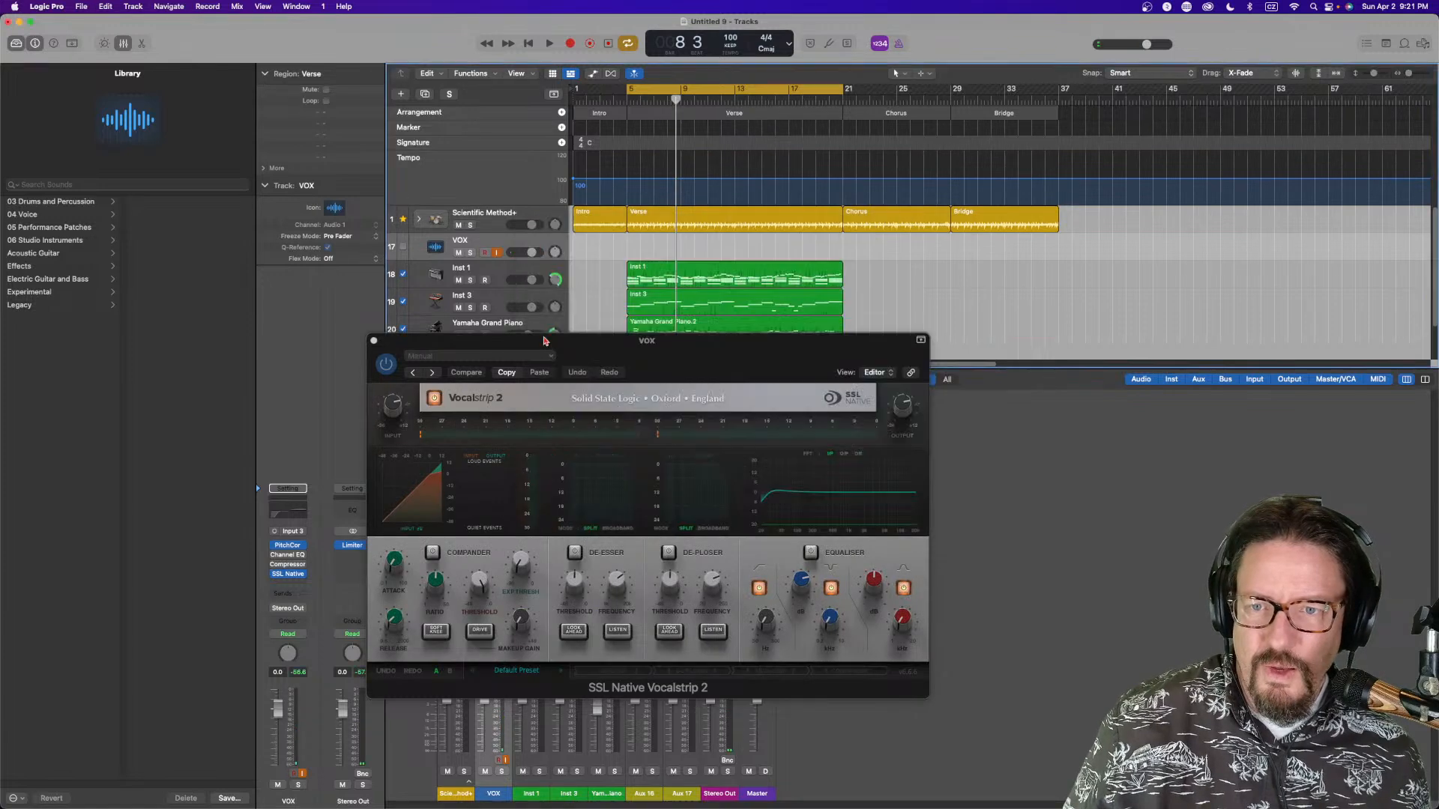
# Enable the Compander section in Vocalstrip 2 and adjust its ratio
pyautogui.moveTo(603, 345); pyautogui.dragTo(474, 296)
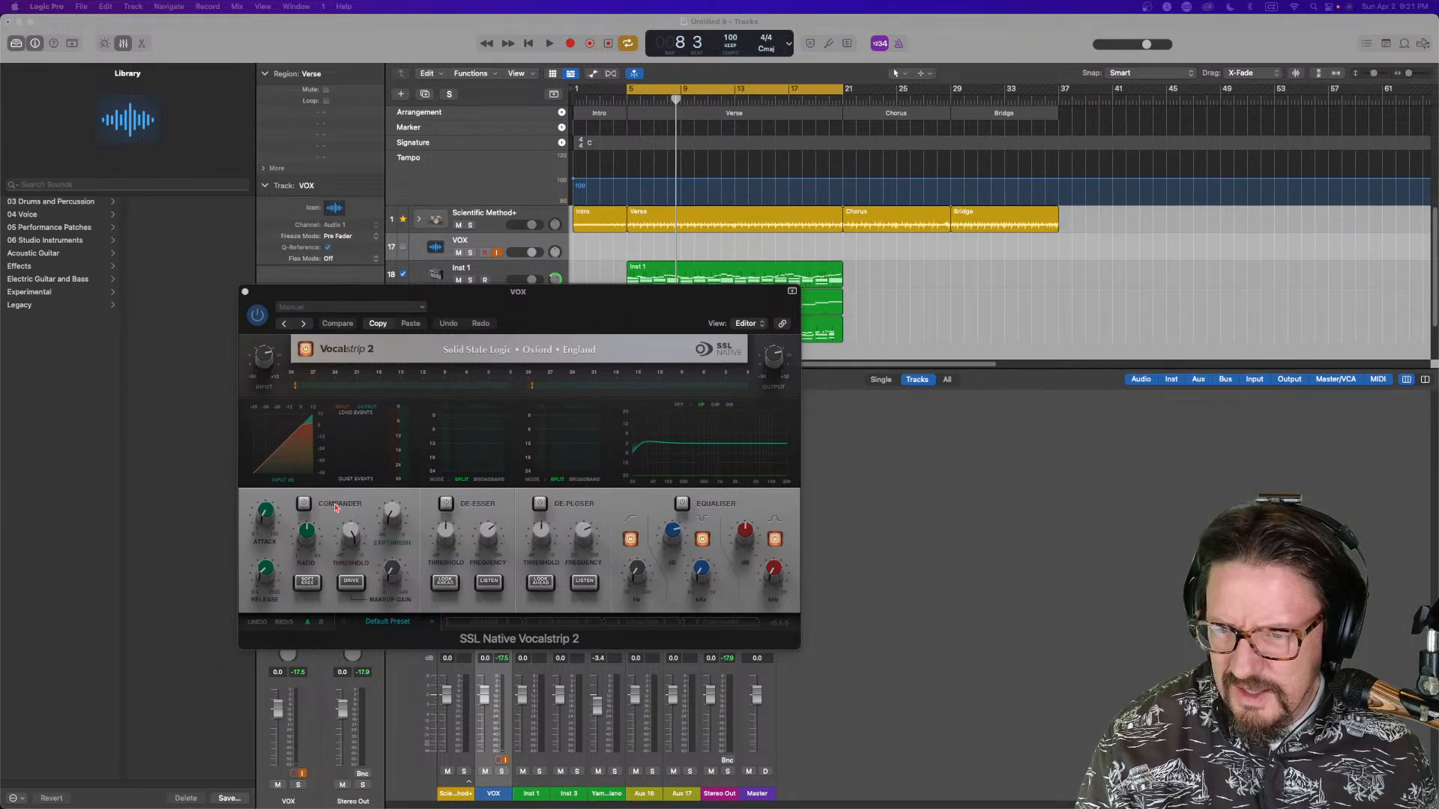
pyautogui.click(305, 507)
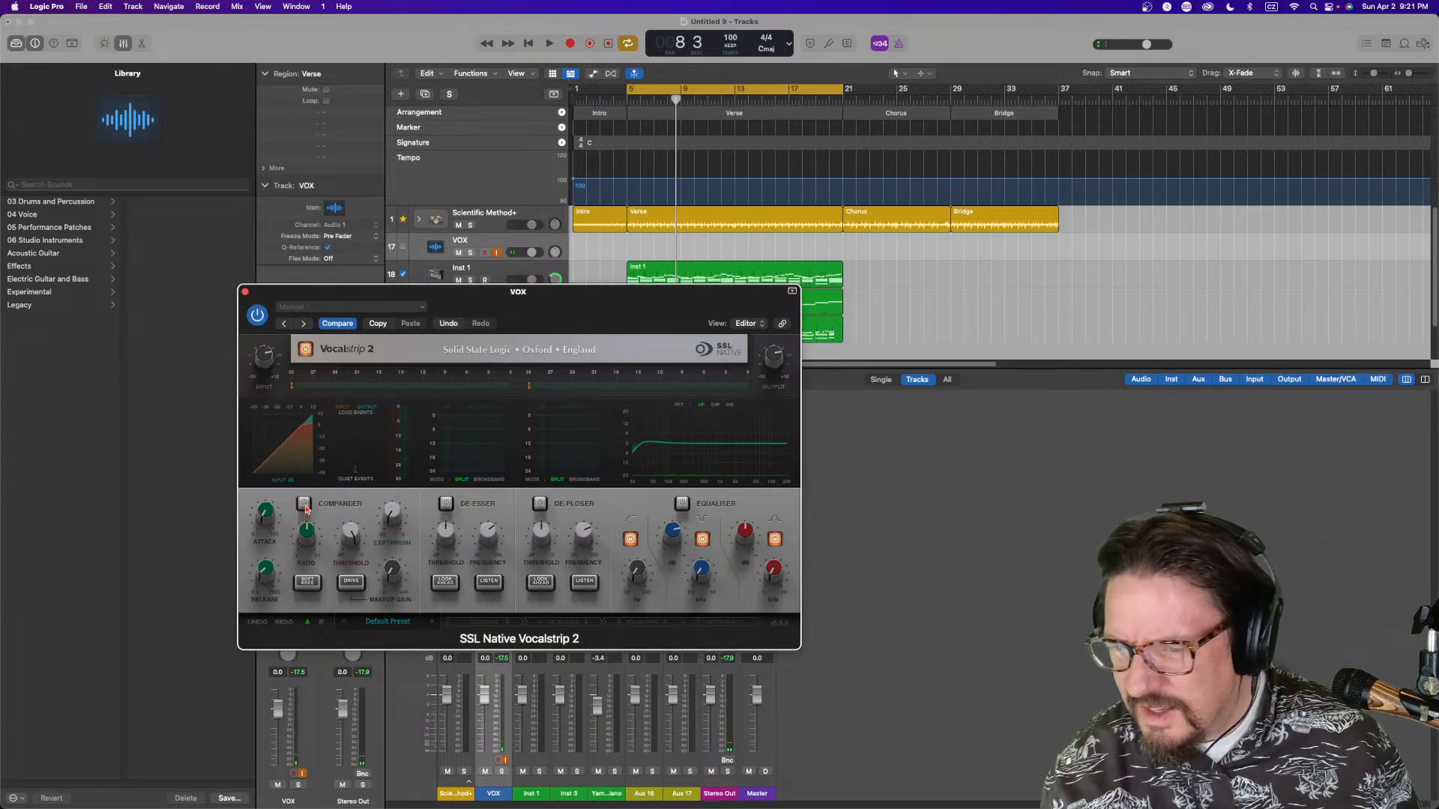
pyautogui.click(304, 507)
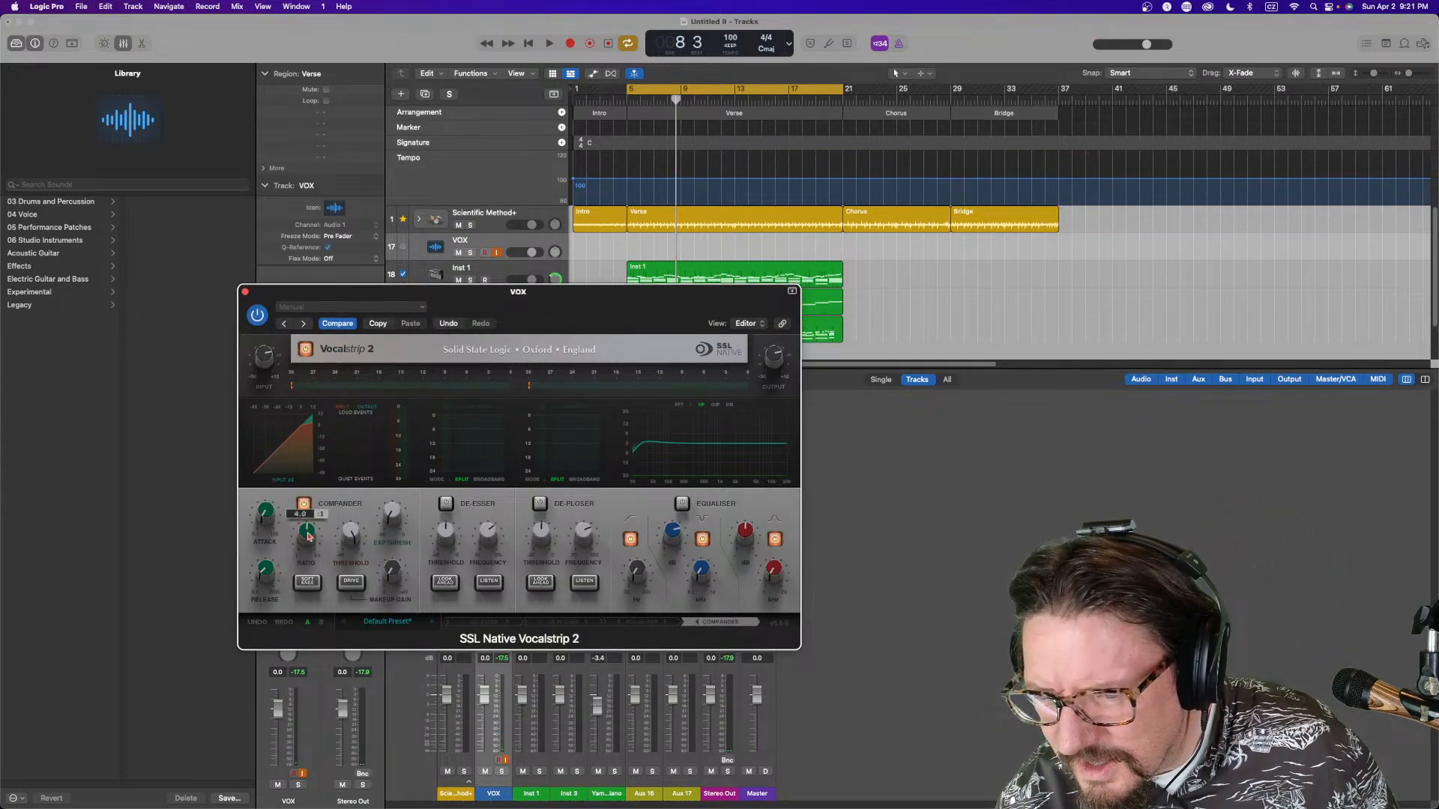
pyautogui.moveTo(308, 534); pyautogui.dragTo(308, 541)
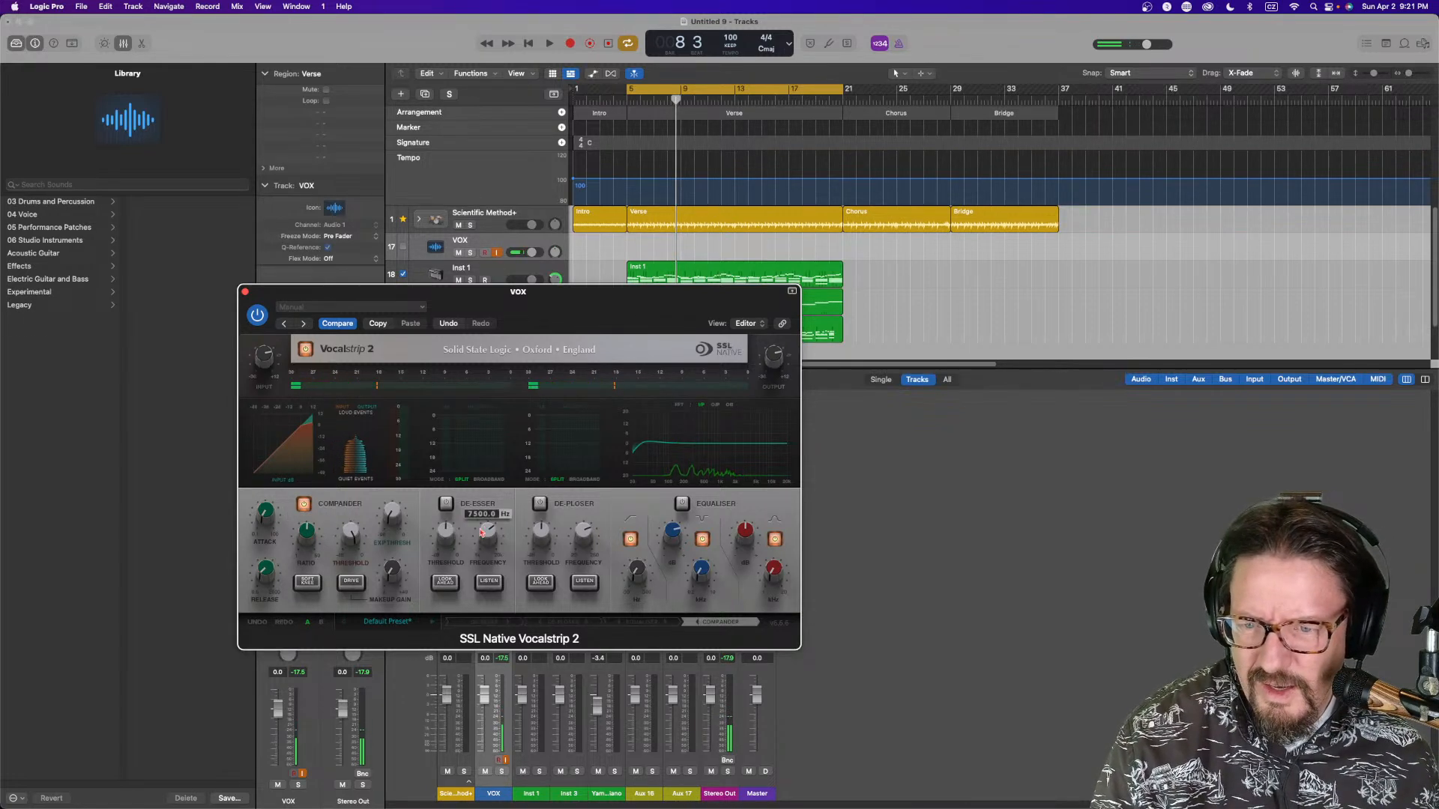
# Enable the De-Esser and Equaliser sections and nudge the Equaliser's high-frequency gain
pyautogui.click(446, 503)
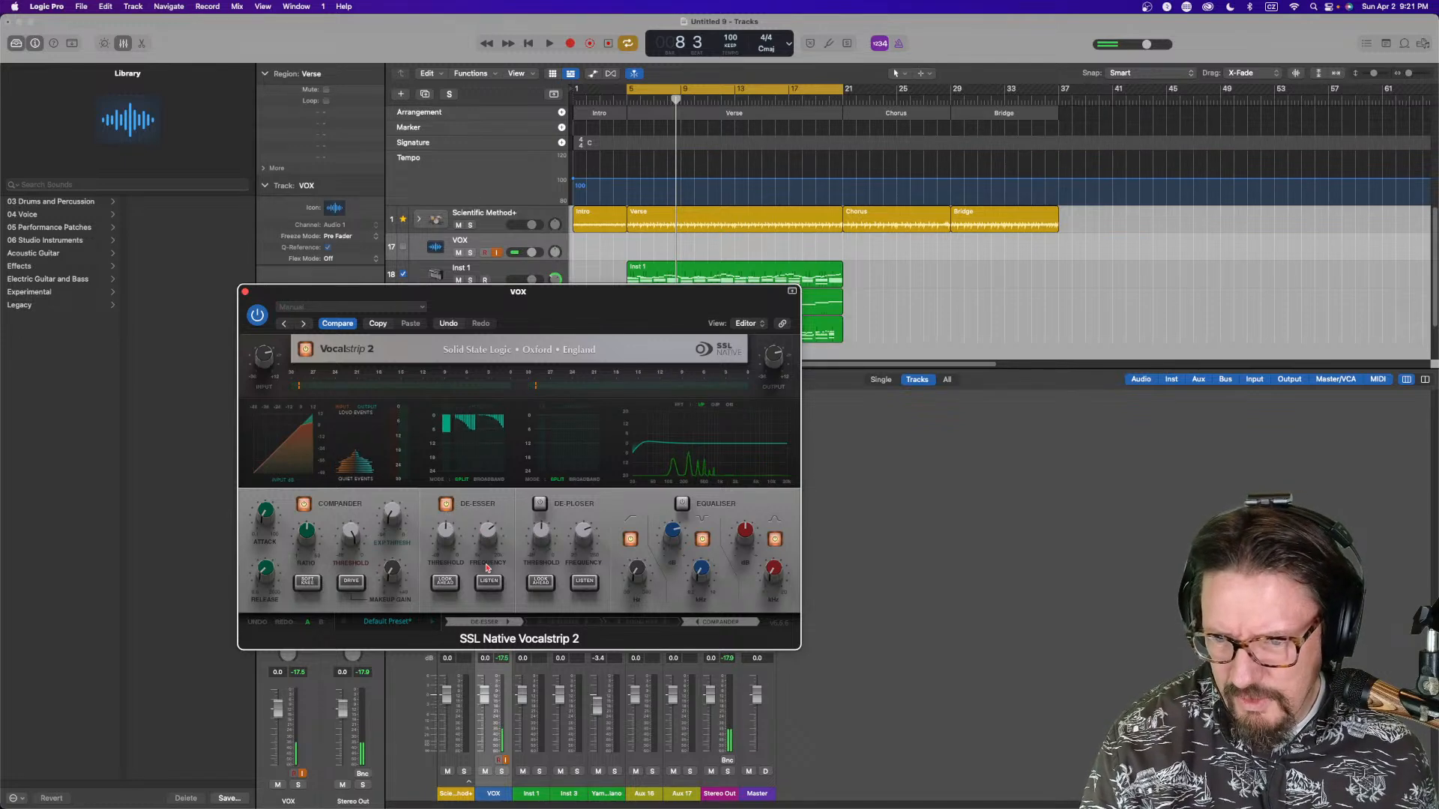
pyautogui.click(682, 503)
pyautogui.moveTo(772, 580)
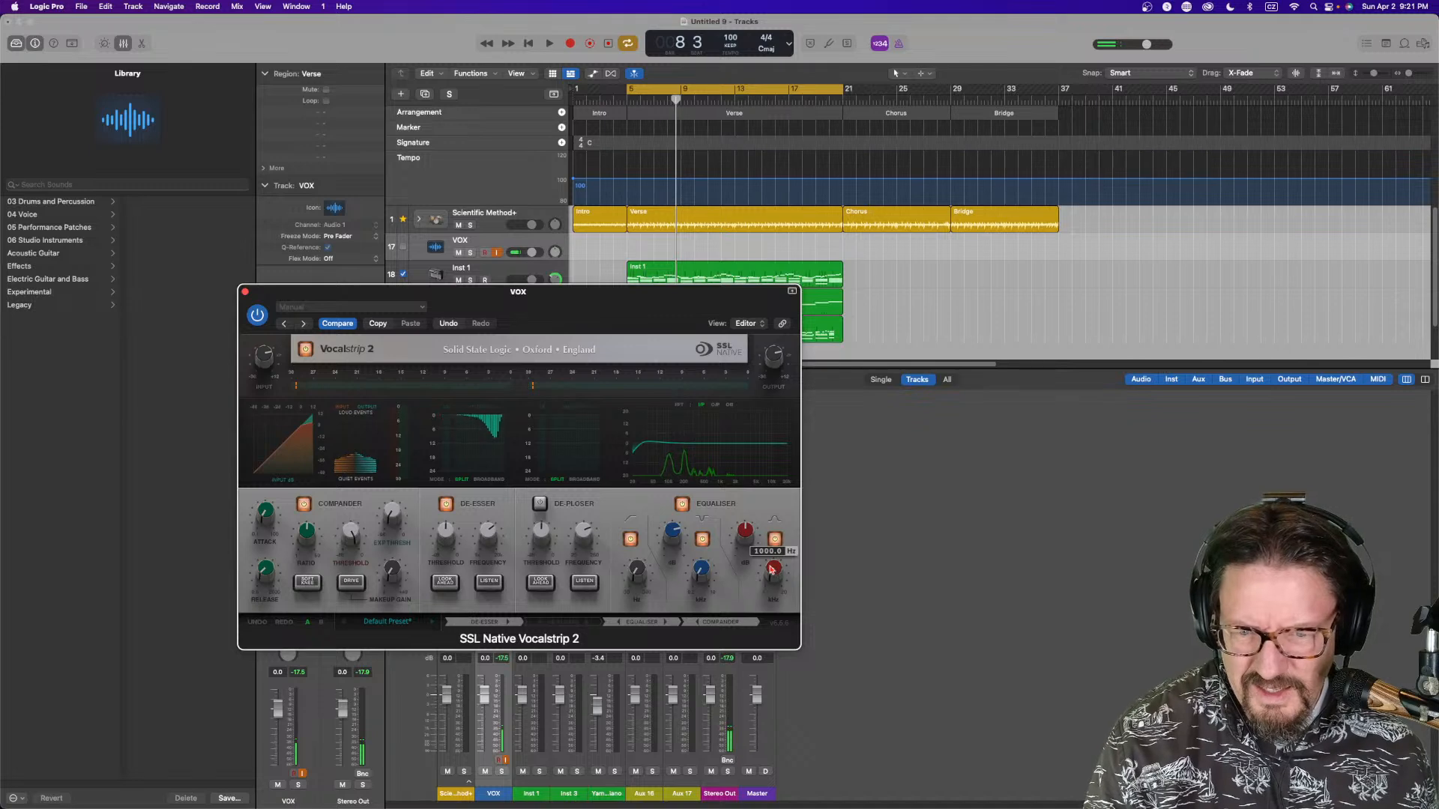
pyautogui.moveTo(744, 538); pyautogui.dragTo(745, 539)
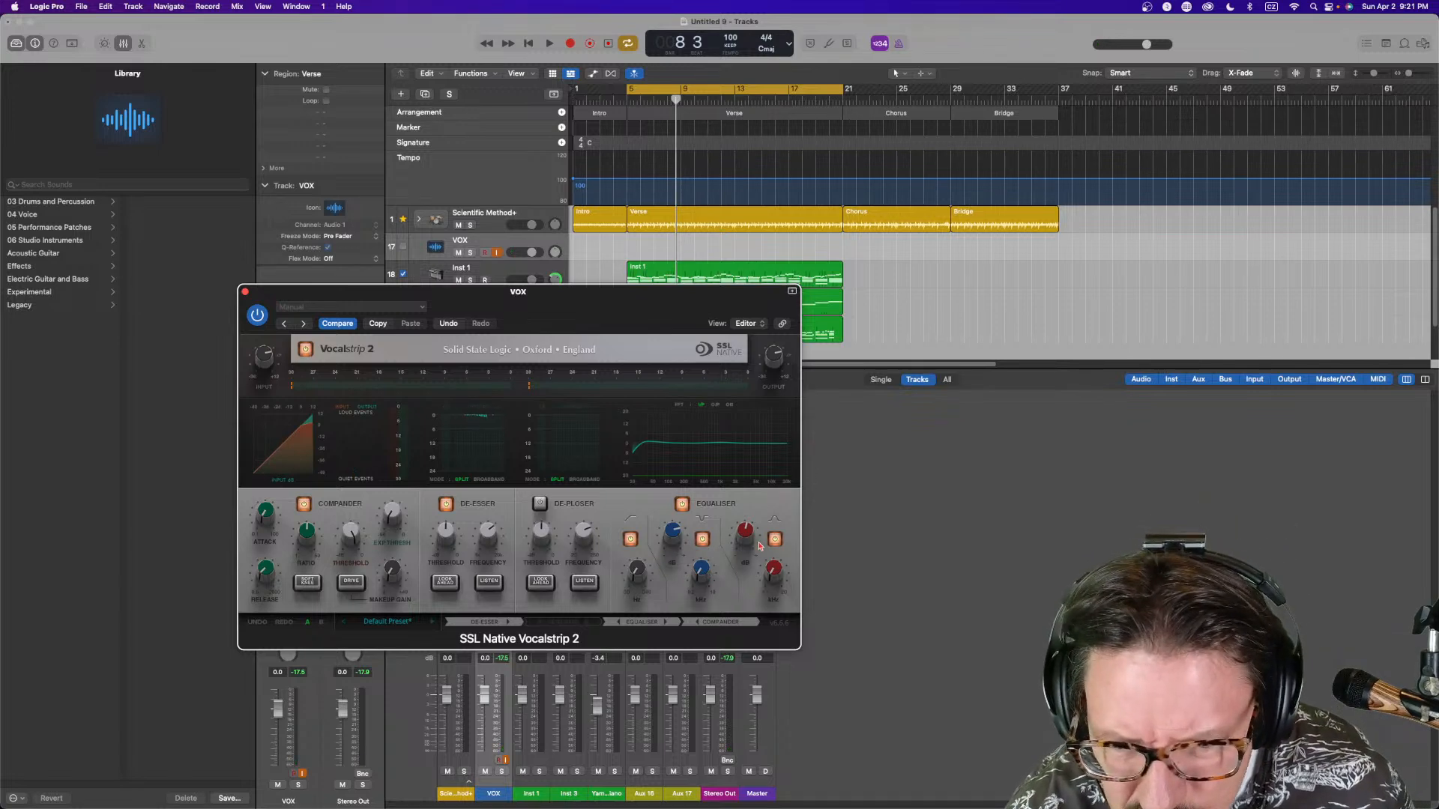
# Toggle the Equaliser's low filter switch and close the Vocalstrip 2 window
pyautogui.moveTo(782, 576)
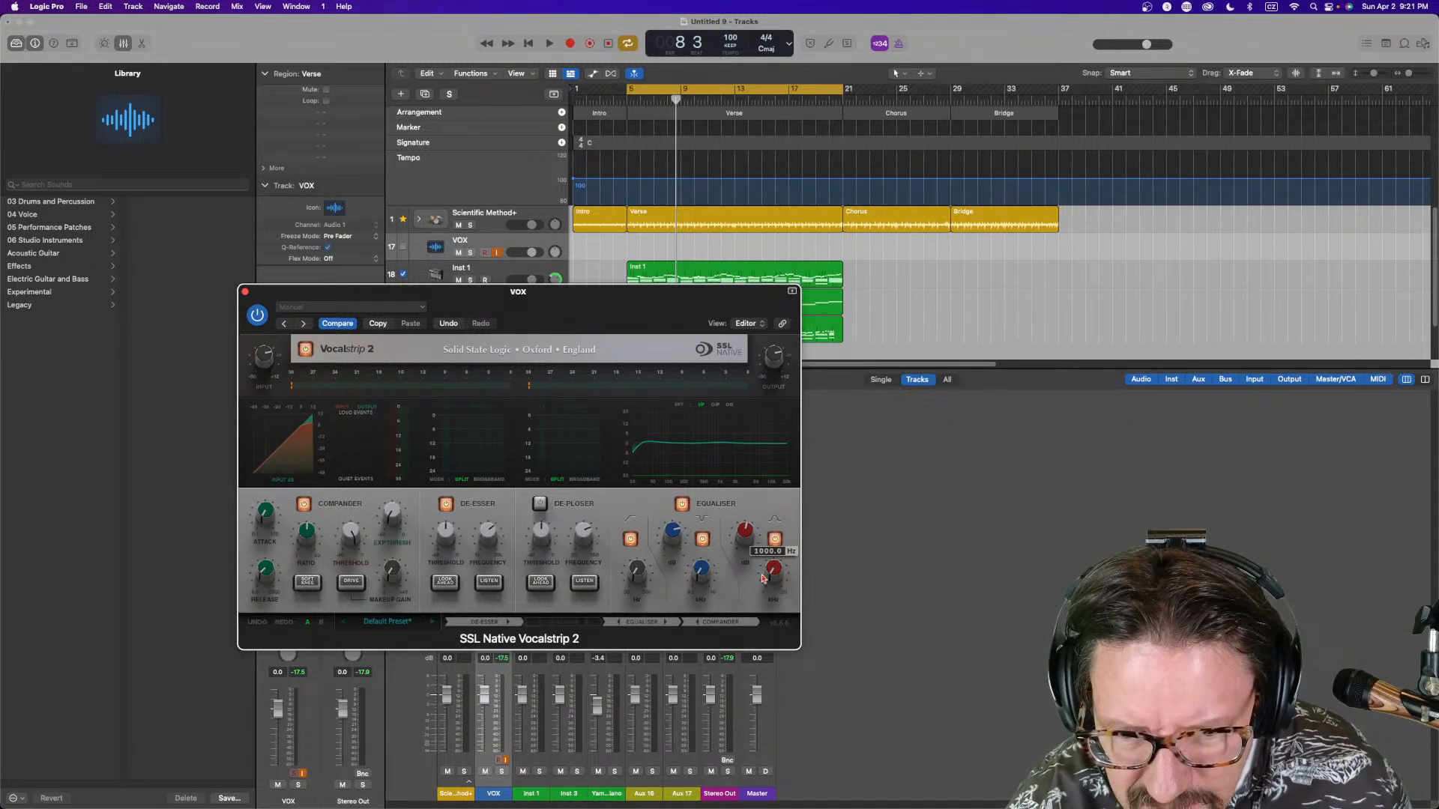
pyautogui.moveTo(702, 571)
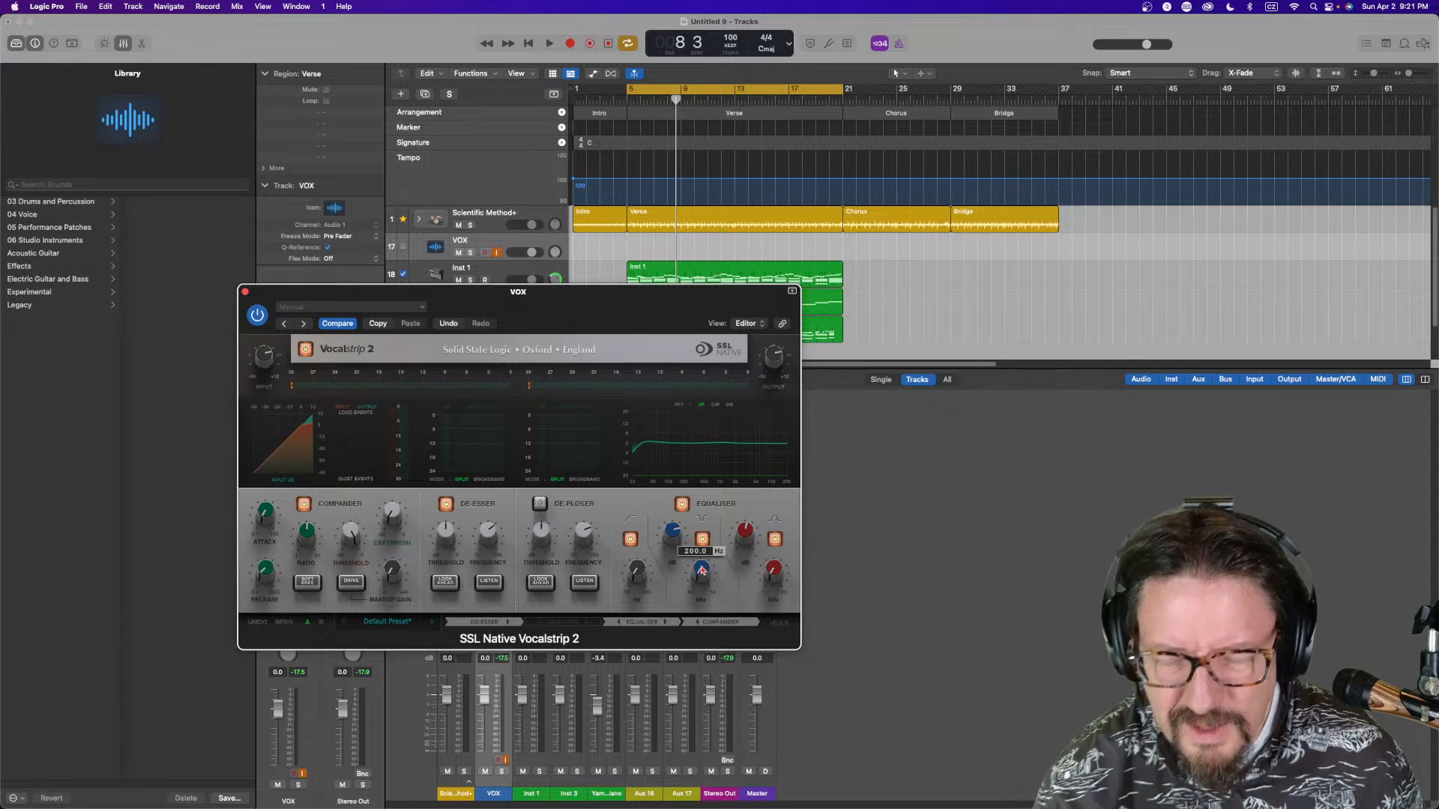
pyautogui.press('space')
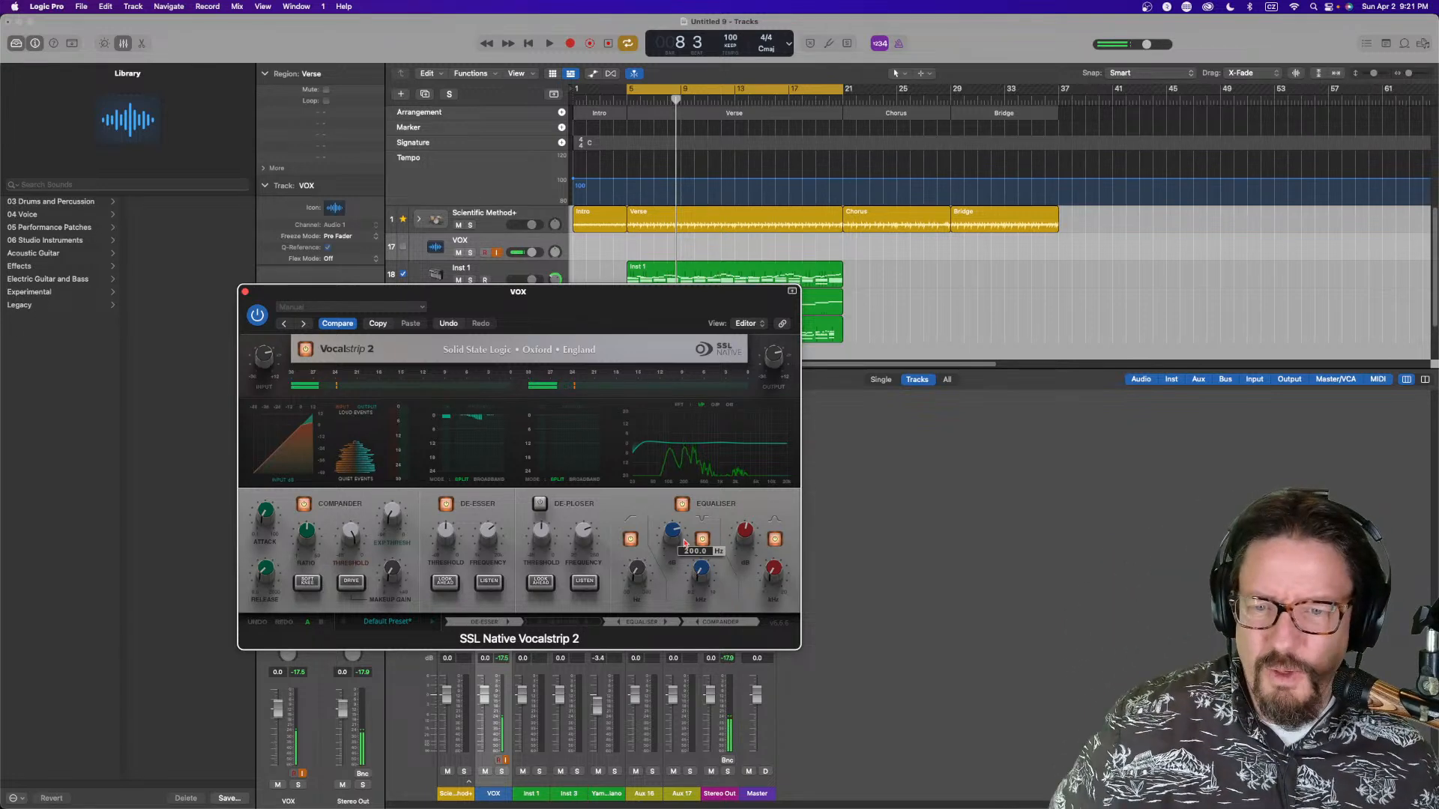
pyautogui.click(631, 539)
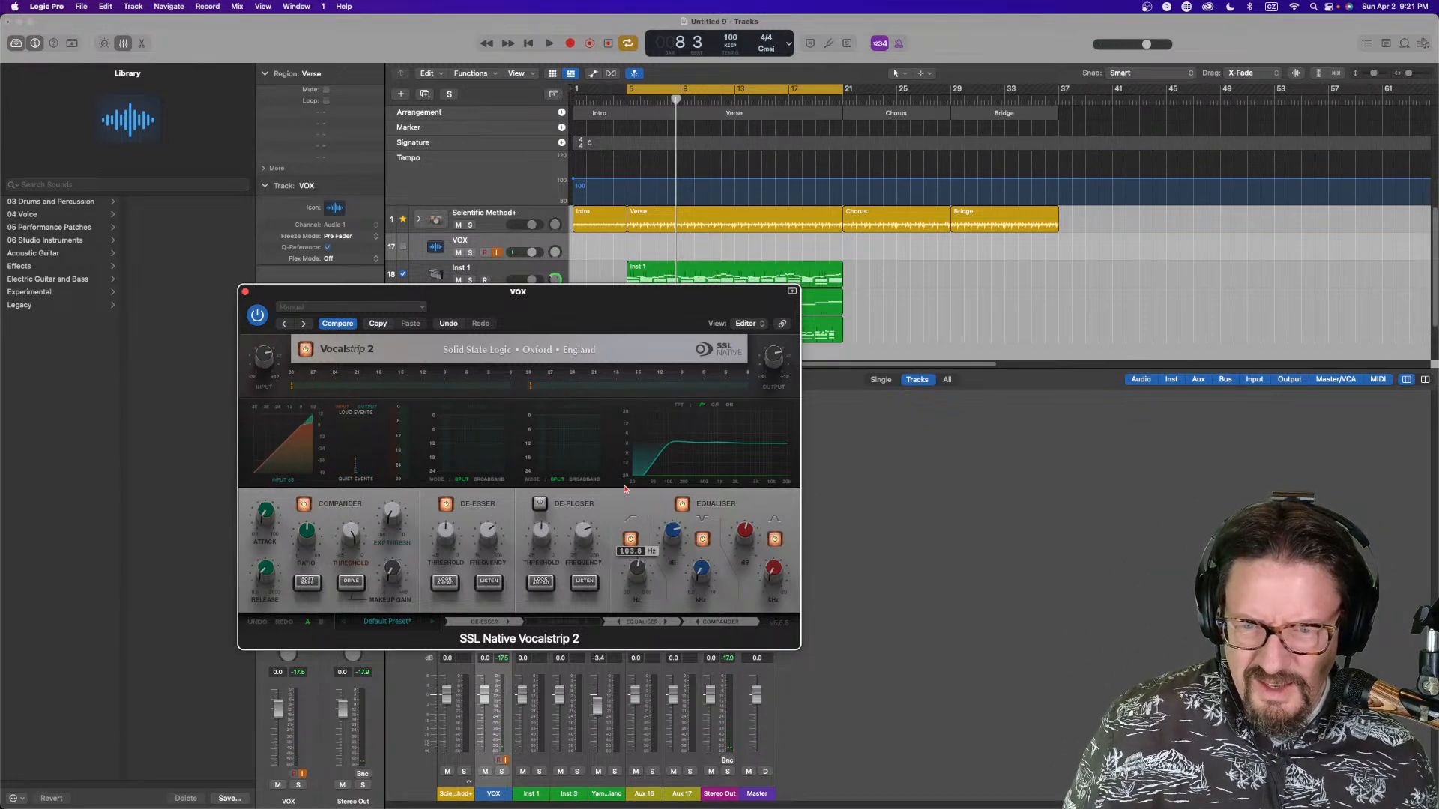
pyautogui.click(246, 291)
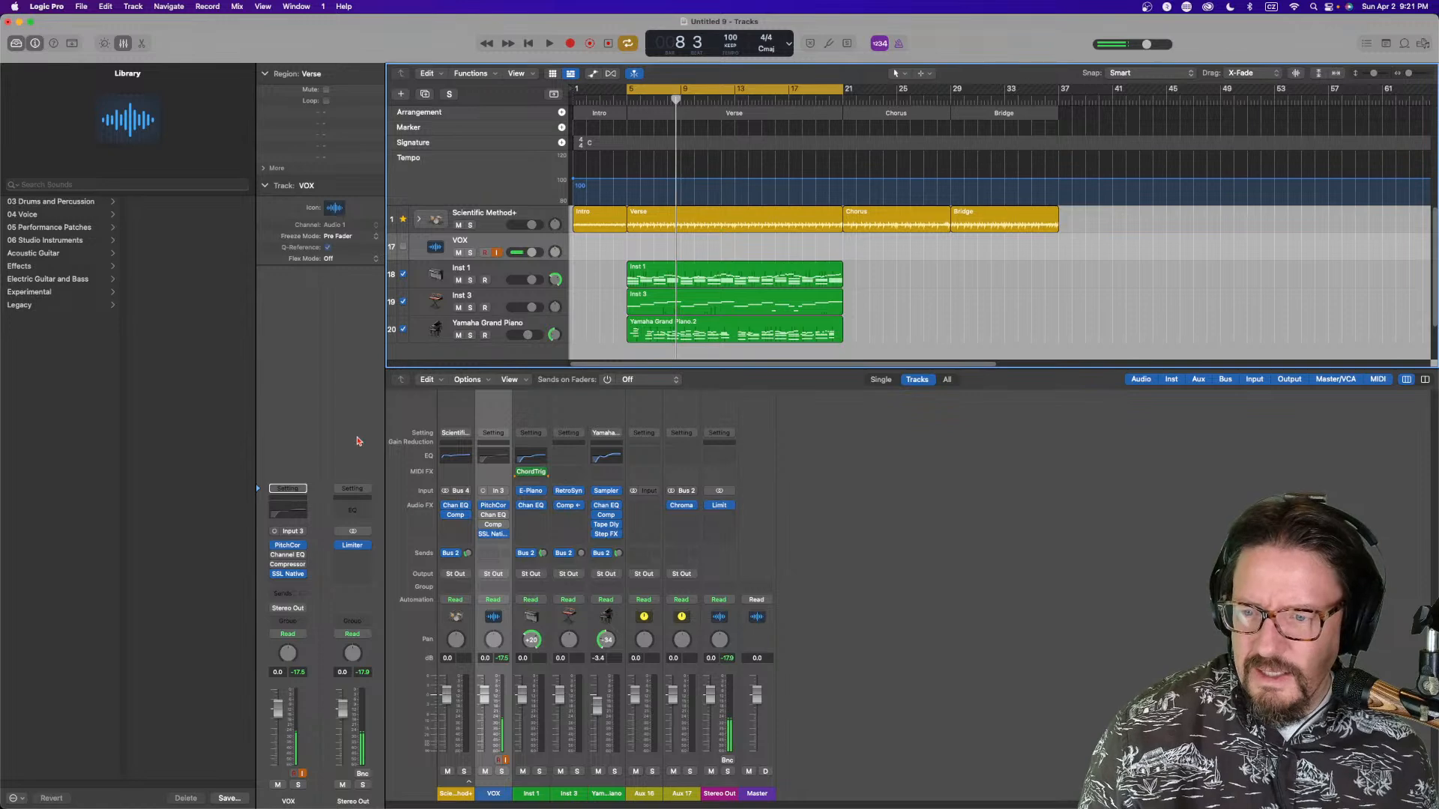
# Add a send from the VOX channel to Bus 2 → Aux 17 and adjust its send level
pyautogui.click(495, 562)
pyautogui.moveTo(508, 576)
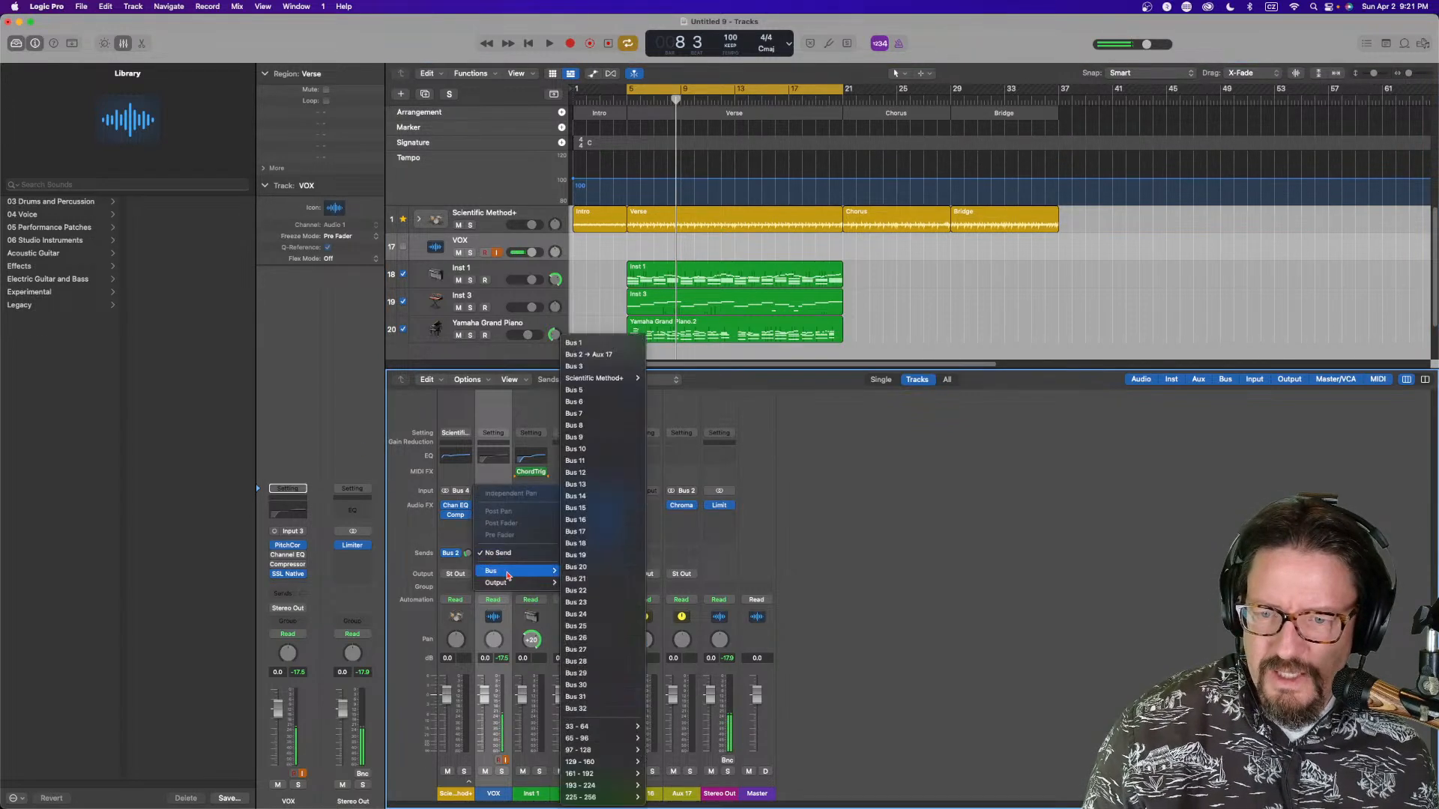
pyautogui.click(588, 354)
pyautogui.moveTo(506, 554)
pyautogui.mouseDown()
pyautogui.moveTo(506, 534)
pyautogui.moveTo(505, 557)
pyautogui.mouseUp()
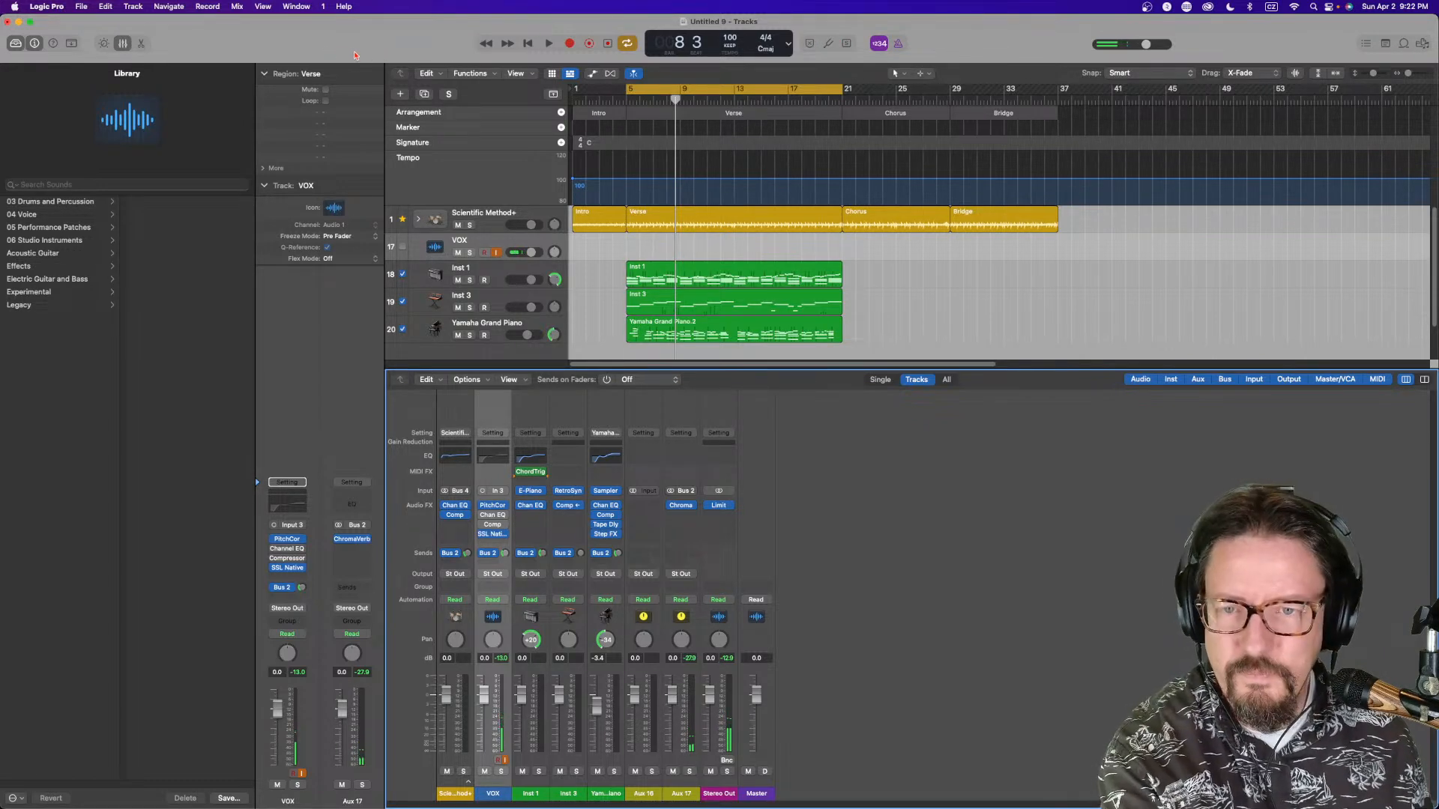
# Start playback and open the project notes pane
pyautogui.press('space')
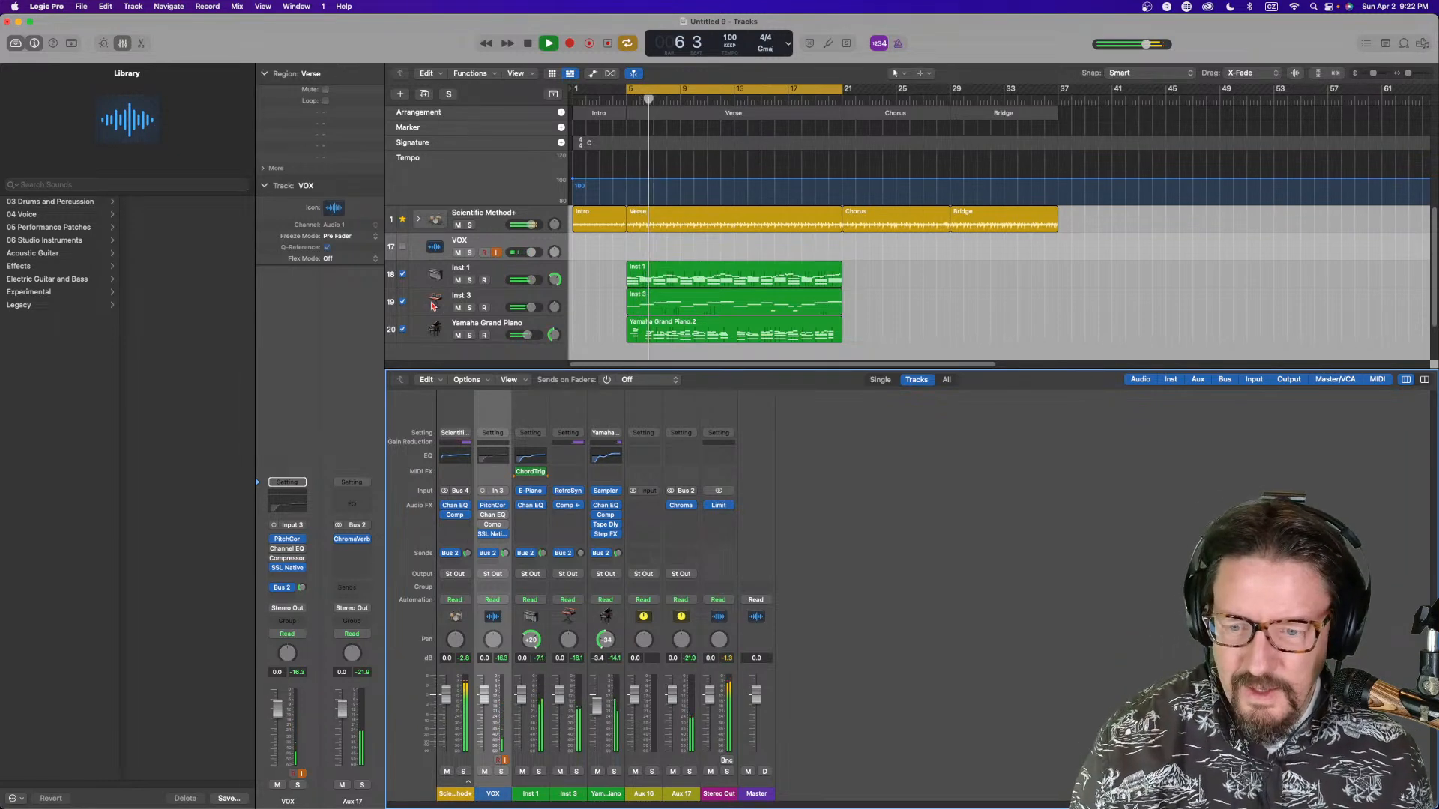
pyautogui.click(1386, 44)
pyautogui.click(1238, 122)
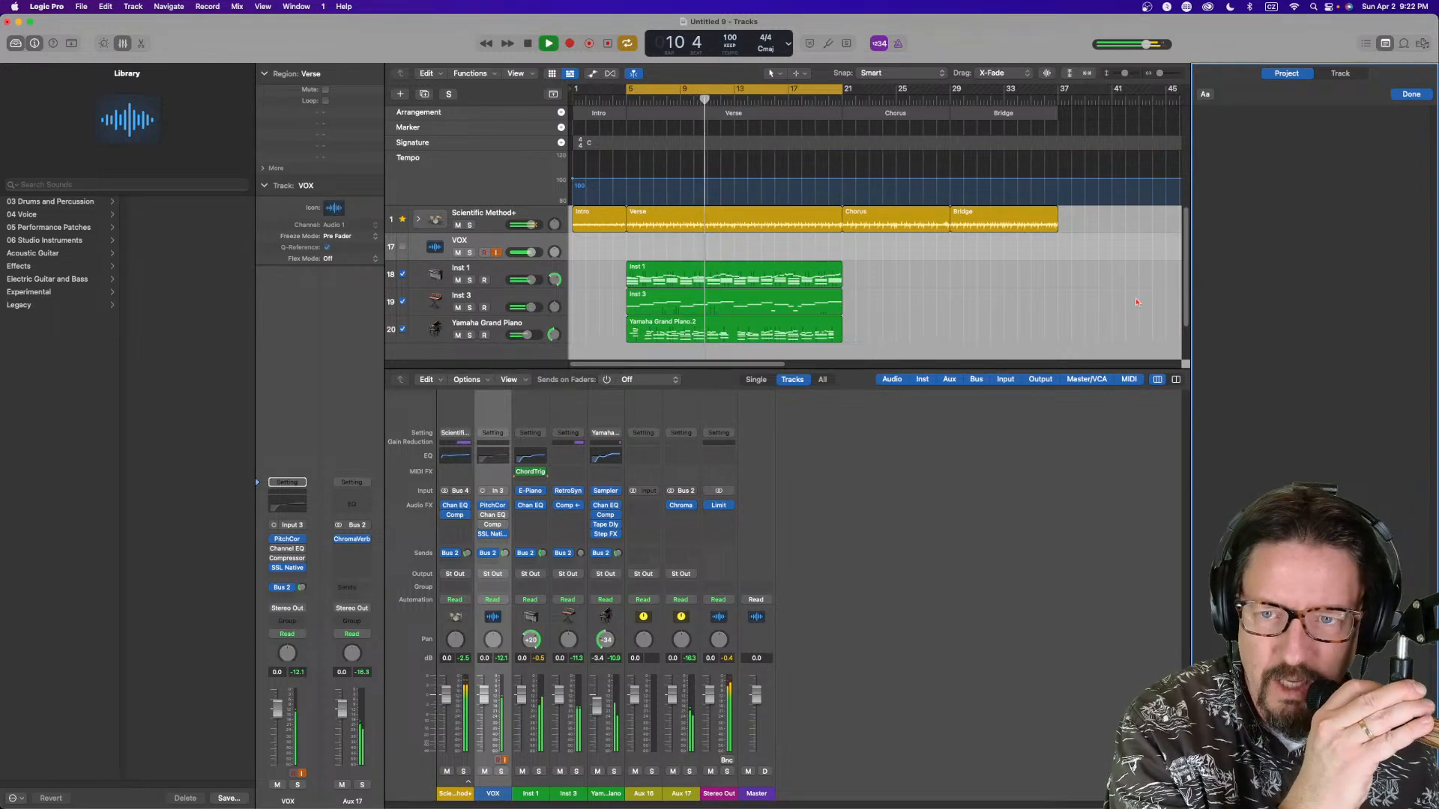
# Open the Pitch Correction plugin on VOX and close it again
pyautogui.click(290, 540)
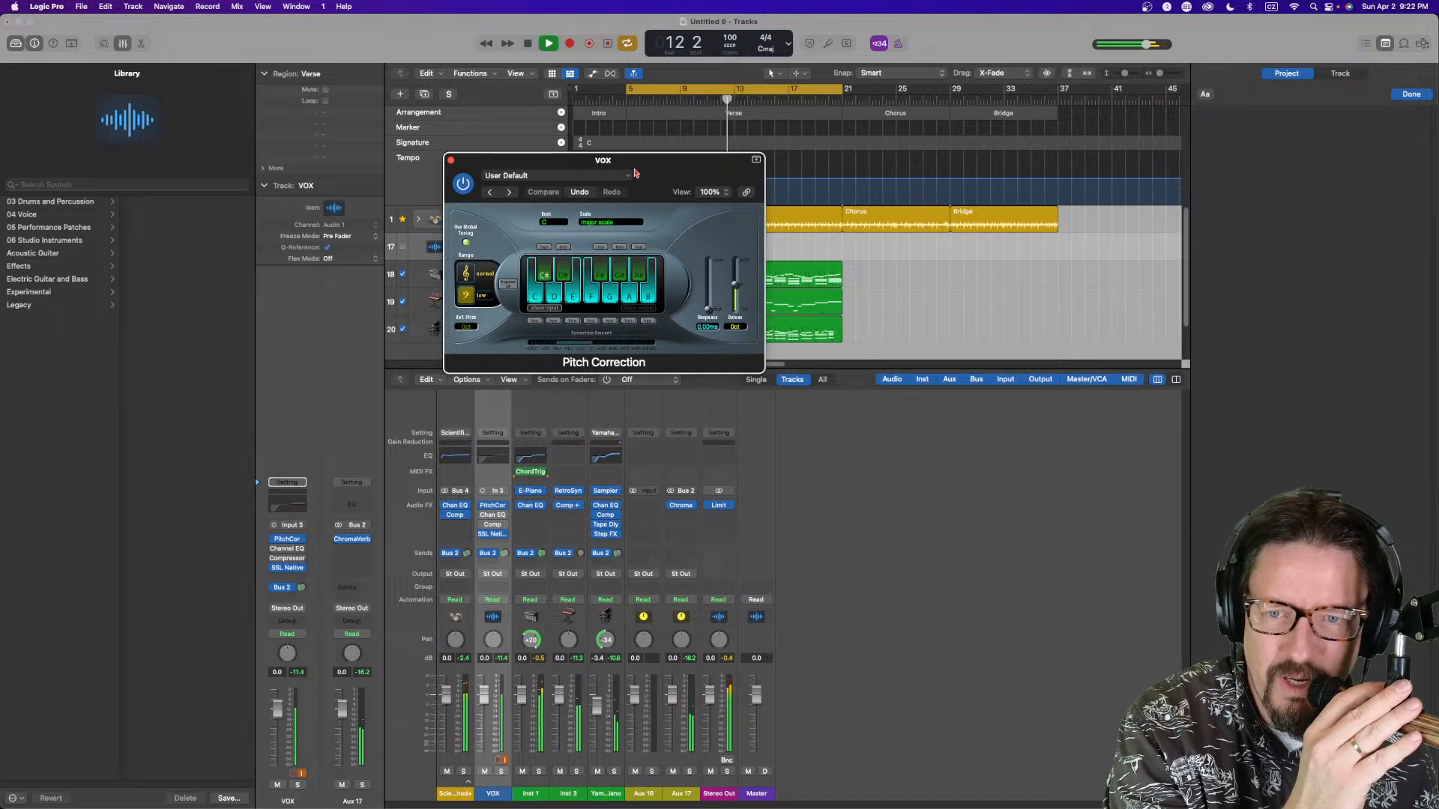
pyautogui.click(451, 161)
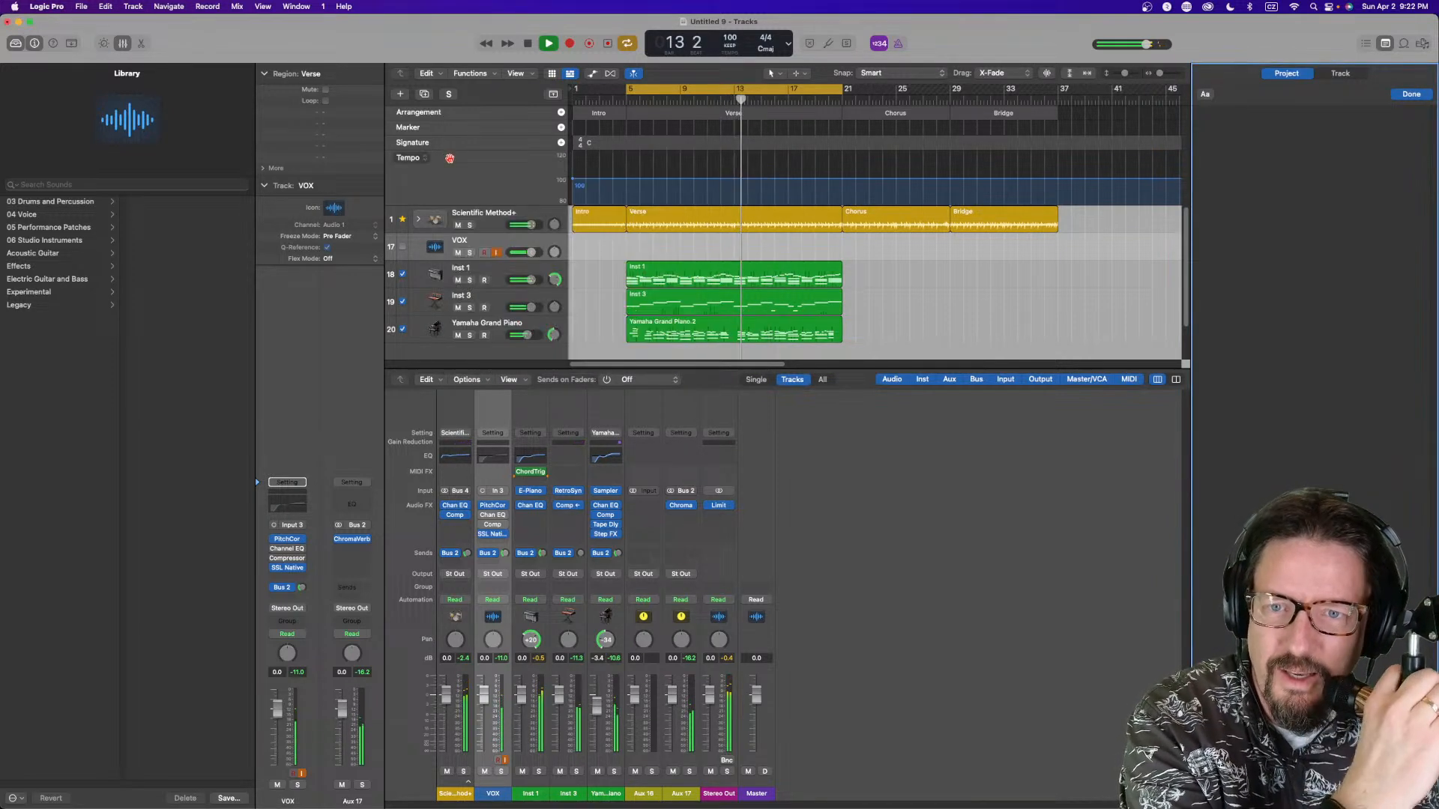
# Move the Channel EQ's upper bell band to about 1040 Hz and +3 dB, then close the EQ
pyautogui.click(289, 551)
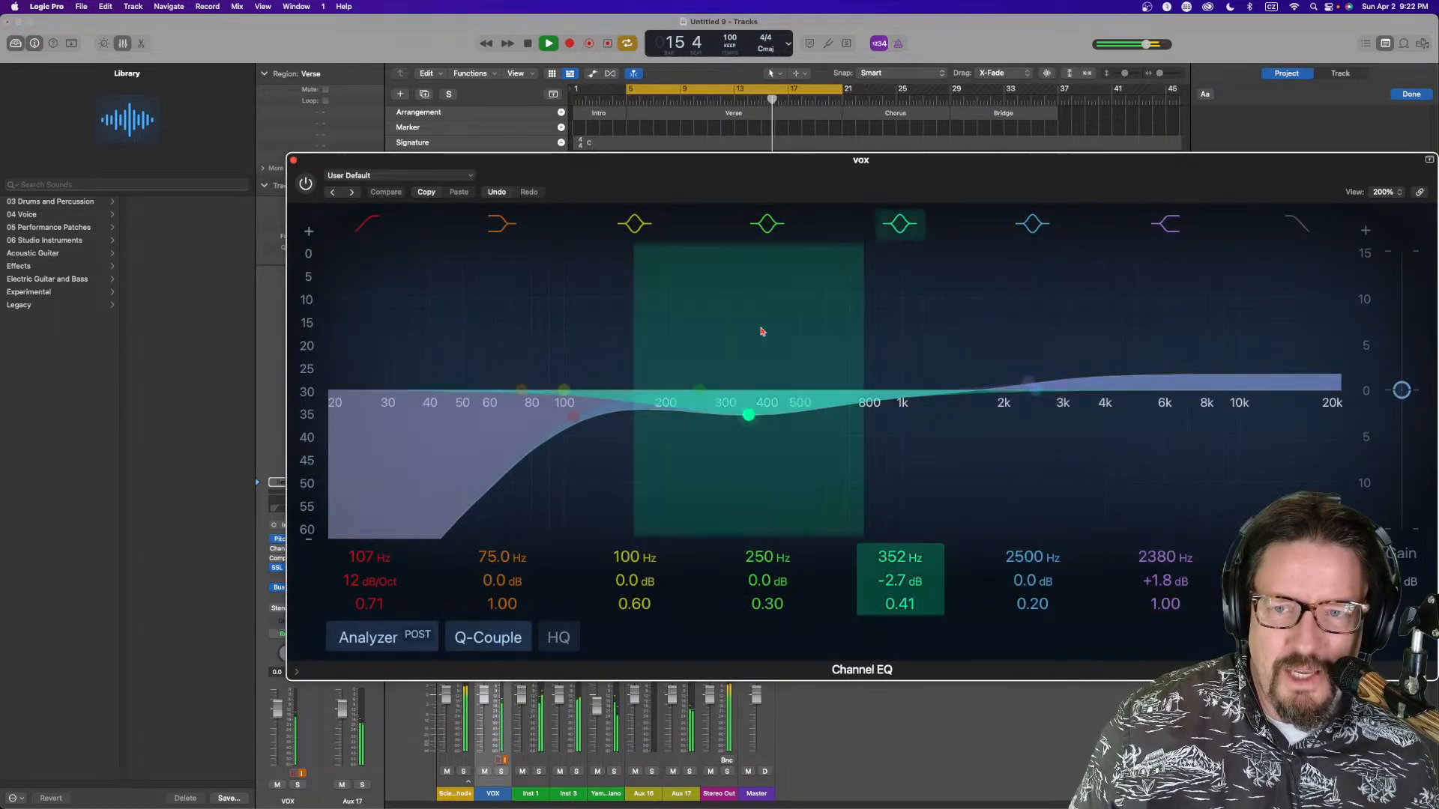
pyautogui.moveTo(1019, 380); pyautogui.dragTo(896, 372)
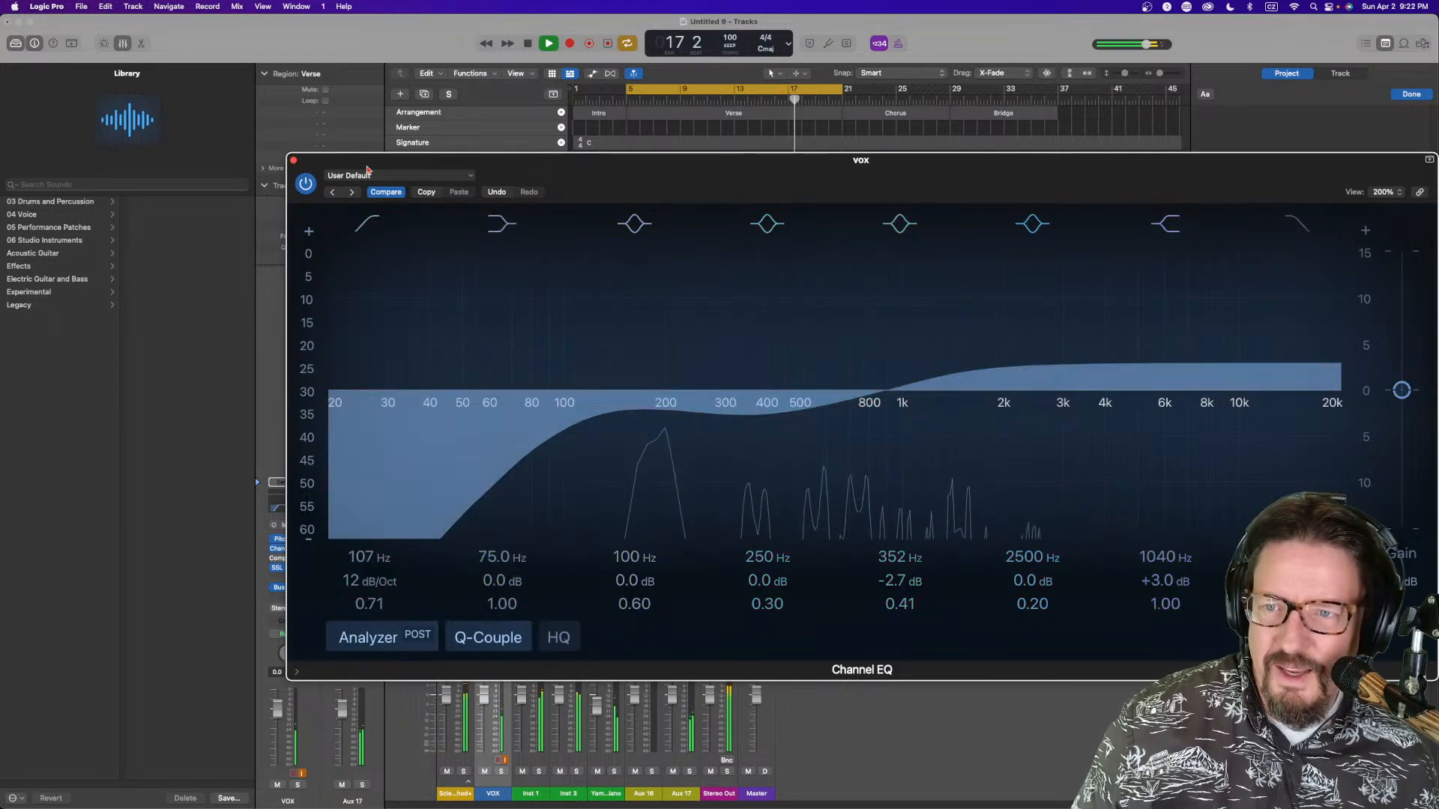
pyautogui.click(293, 161)
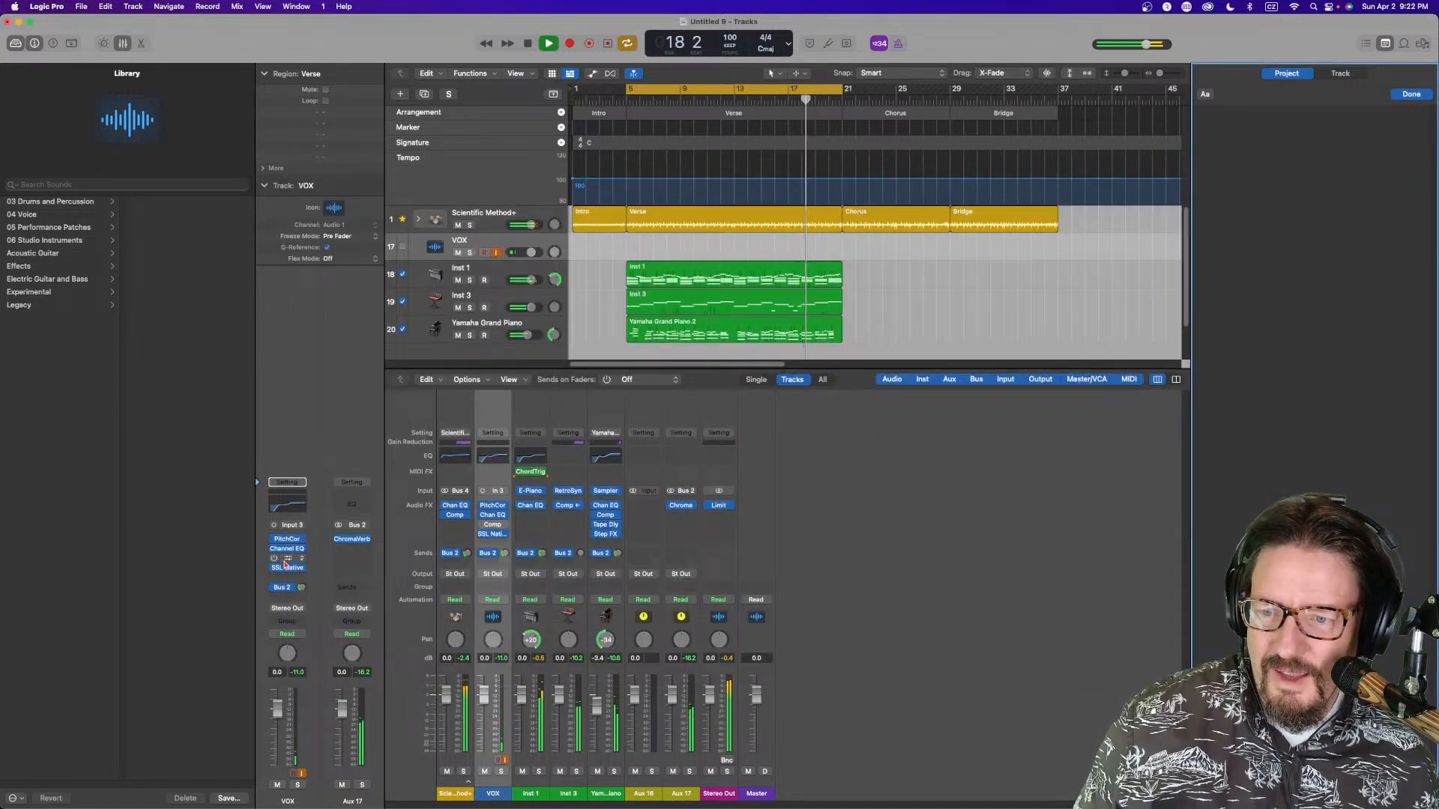
# Reopen Vocalstrip 2 on VOX, switch off its Equaliser section, and close the window
pyautogui.click(293, 563)
pyautogui.click(315, 539)
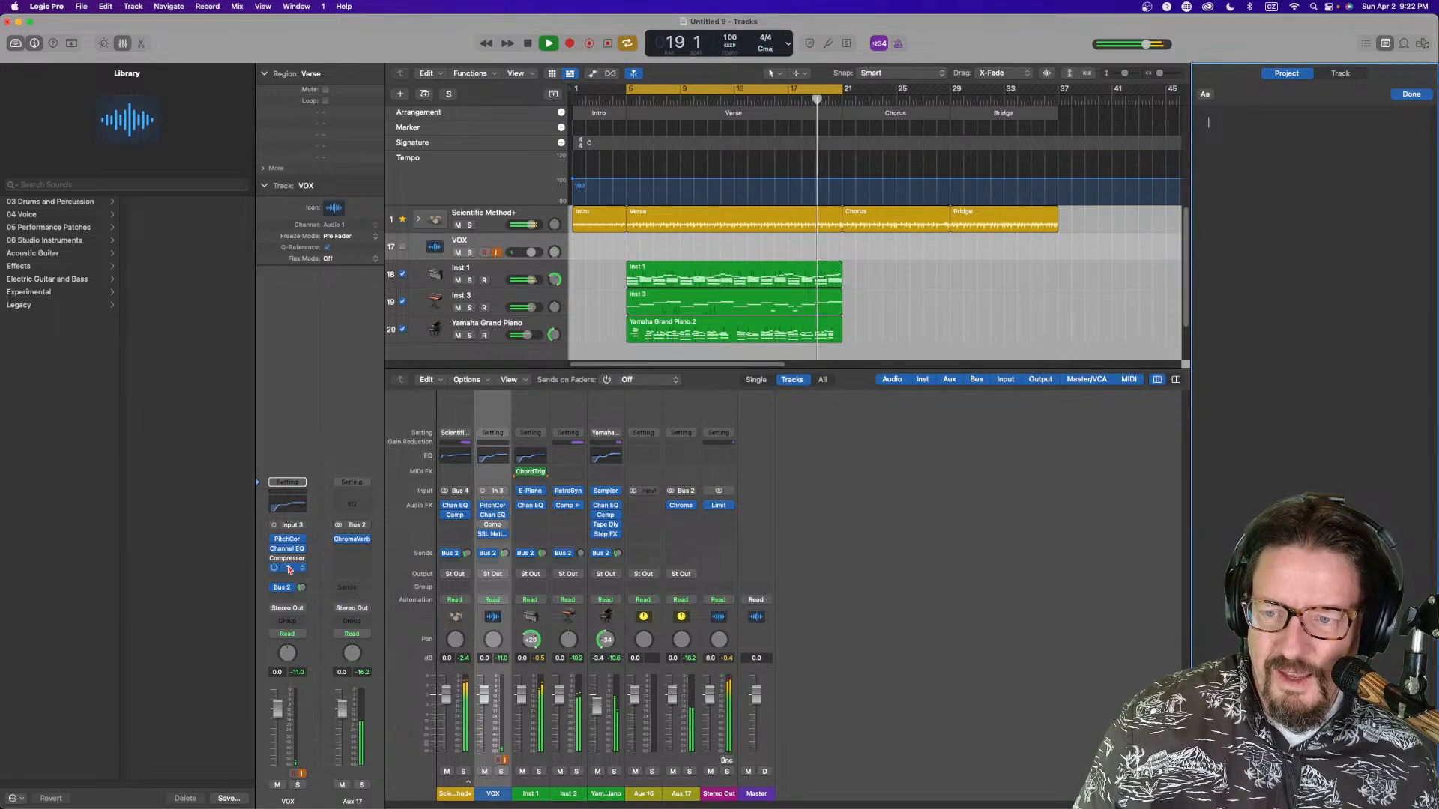
pyautogui.click(287, 569)
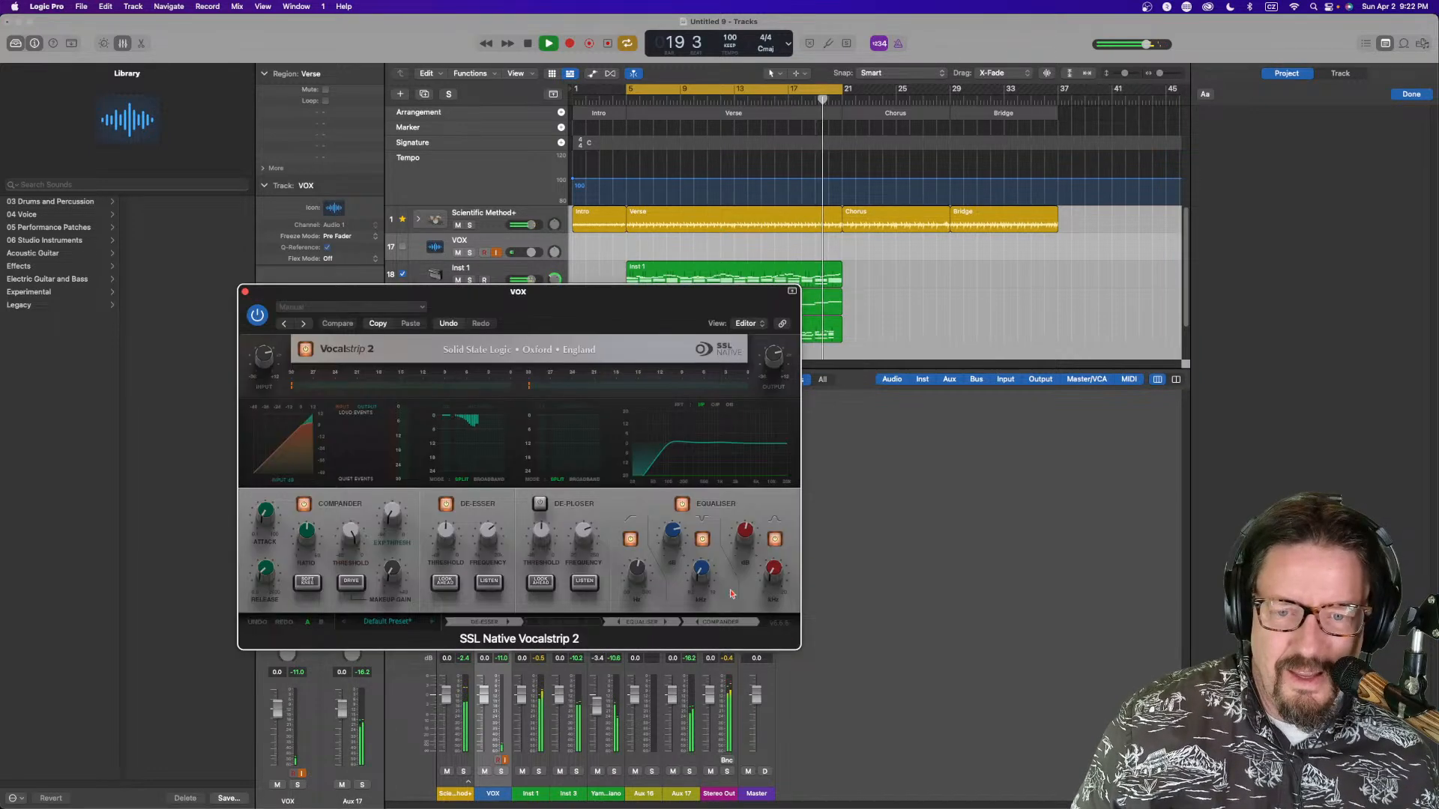
pyautogui.click(681, 503)
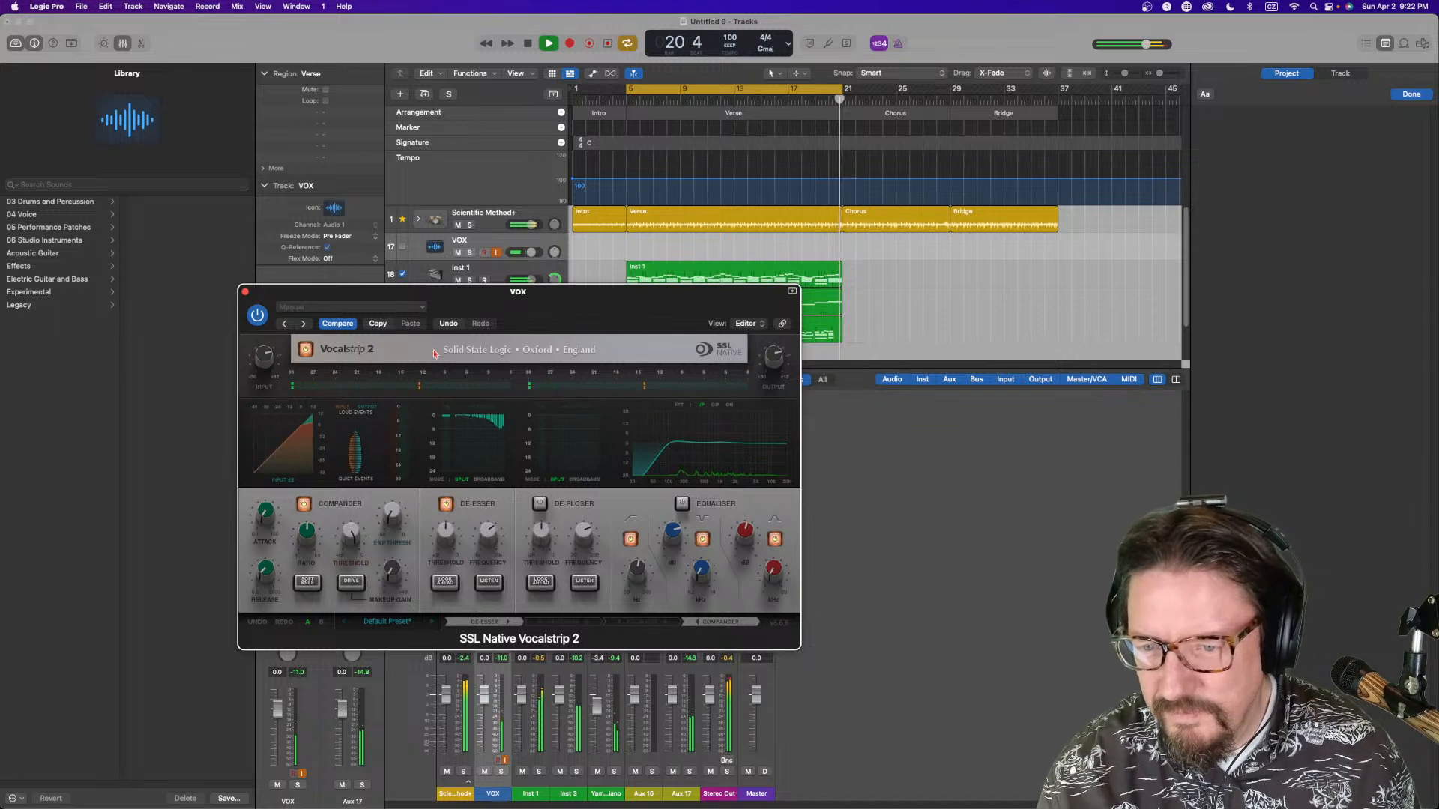
pyautogui.click(245, 294)
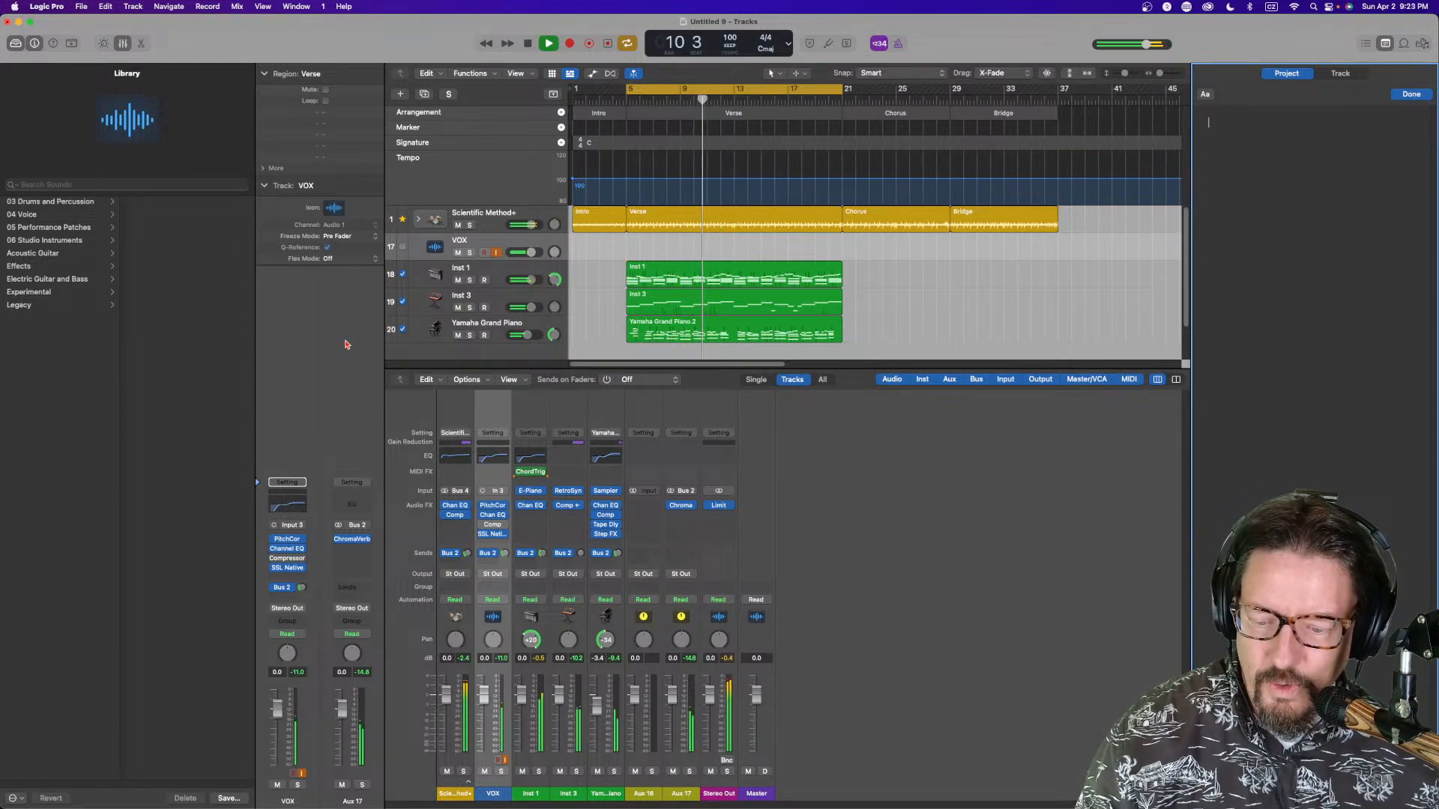
# Reopen Vocalstrip 2 and raise the Compander ratio
pyautogui.click(292, 568)
pyautogui.moveTo(310, 526)
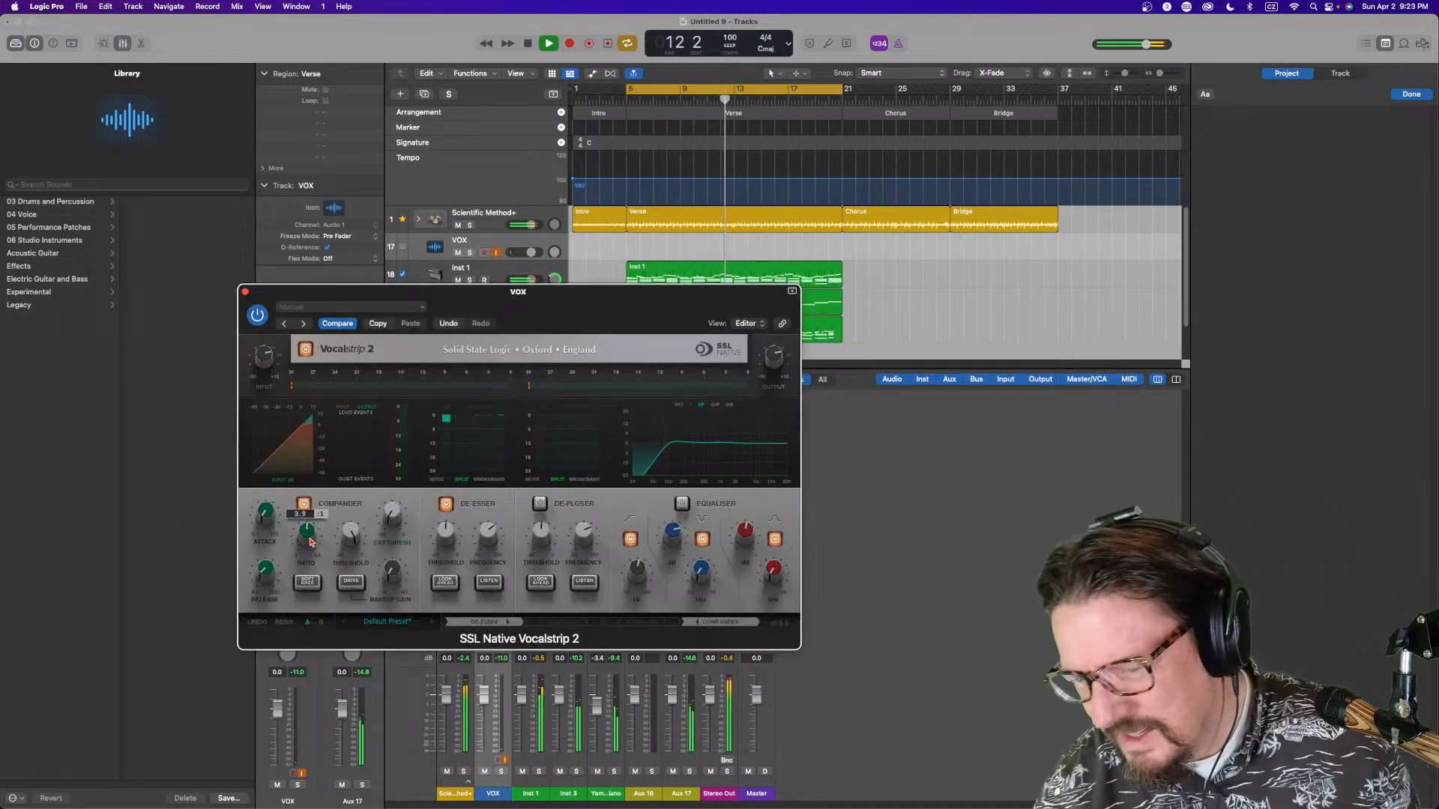
pyautogui.moveTo(309, 526); pyautogui.dragTo(386, 549)
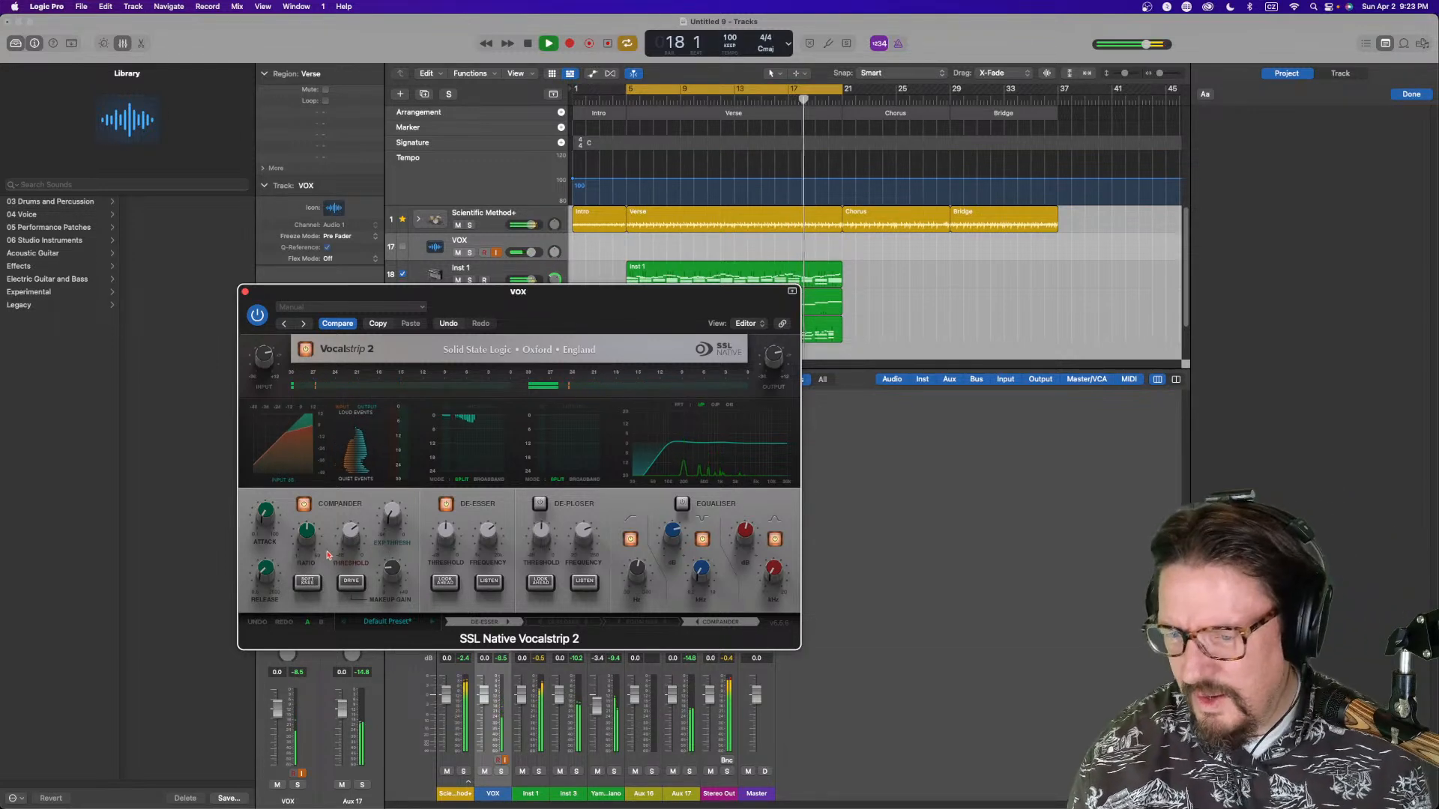
# Toggle the two buttons under the Compander section in Vocalstrip 2, then close the plugin window
pyautogui.click(351, 583)
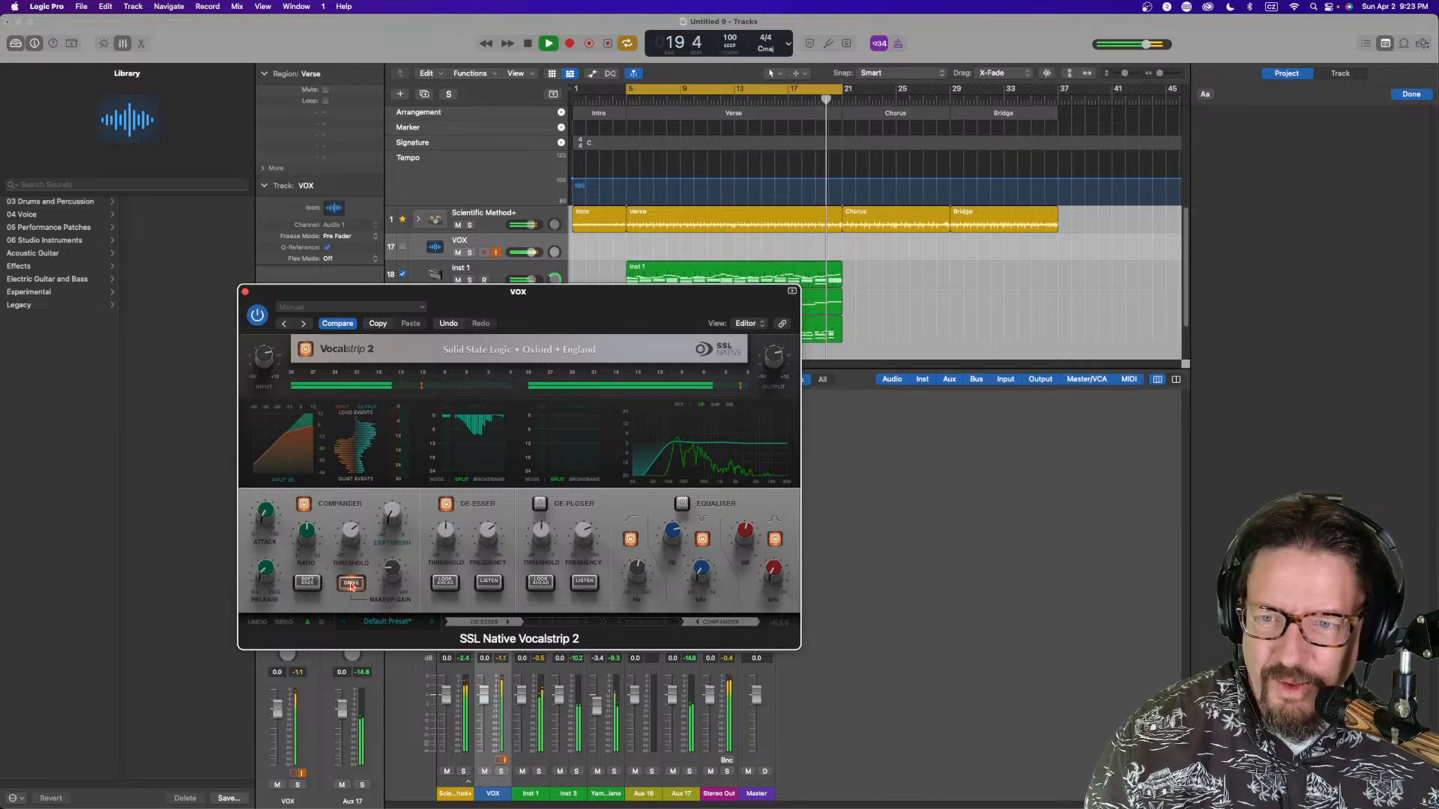
pyautogui.click(307, 583)
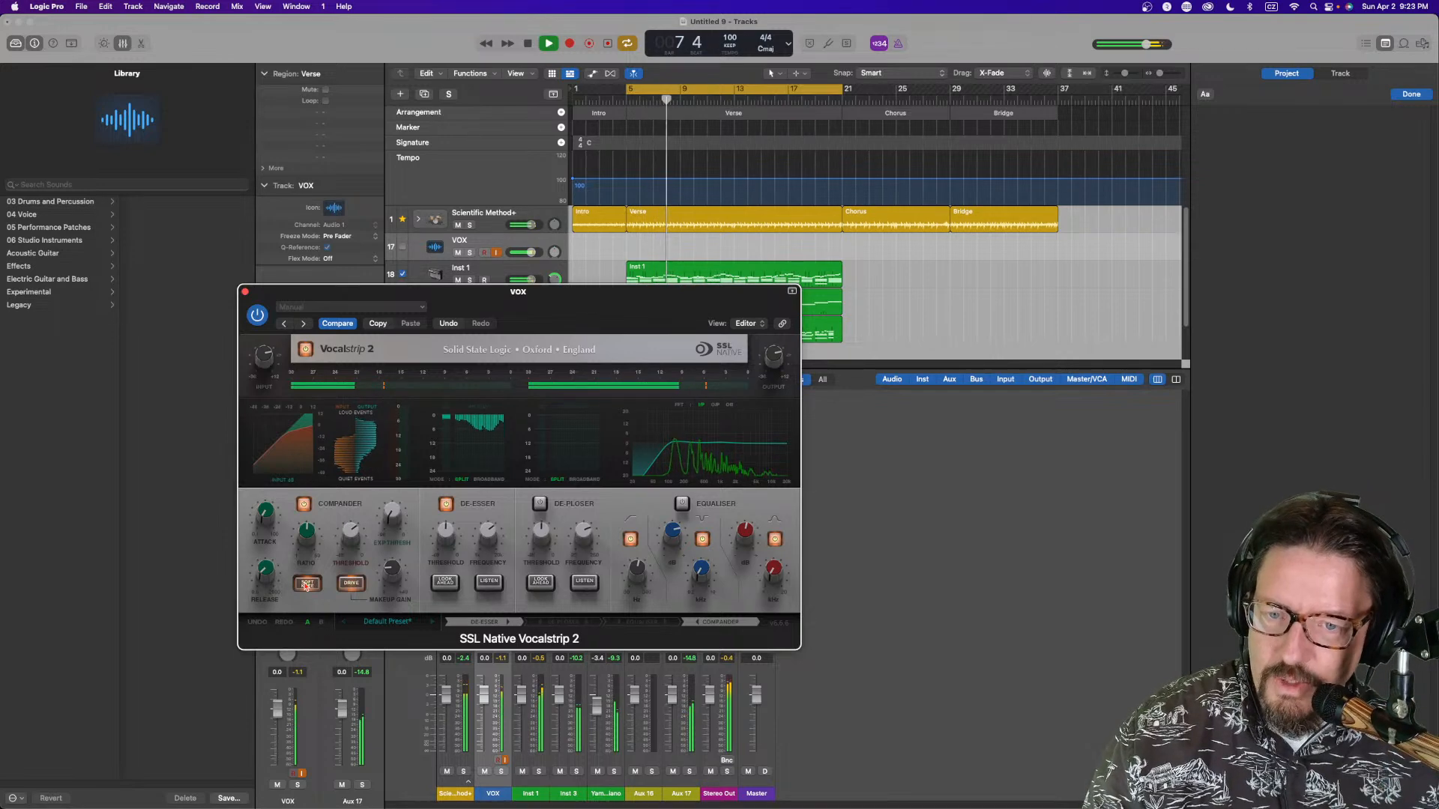
pyautogui.click(244, 291)
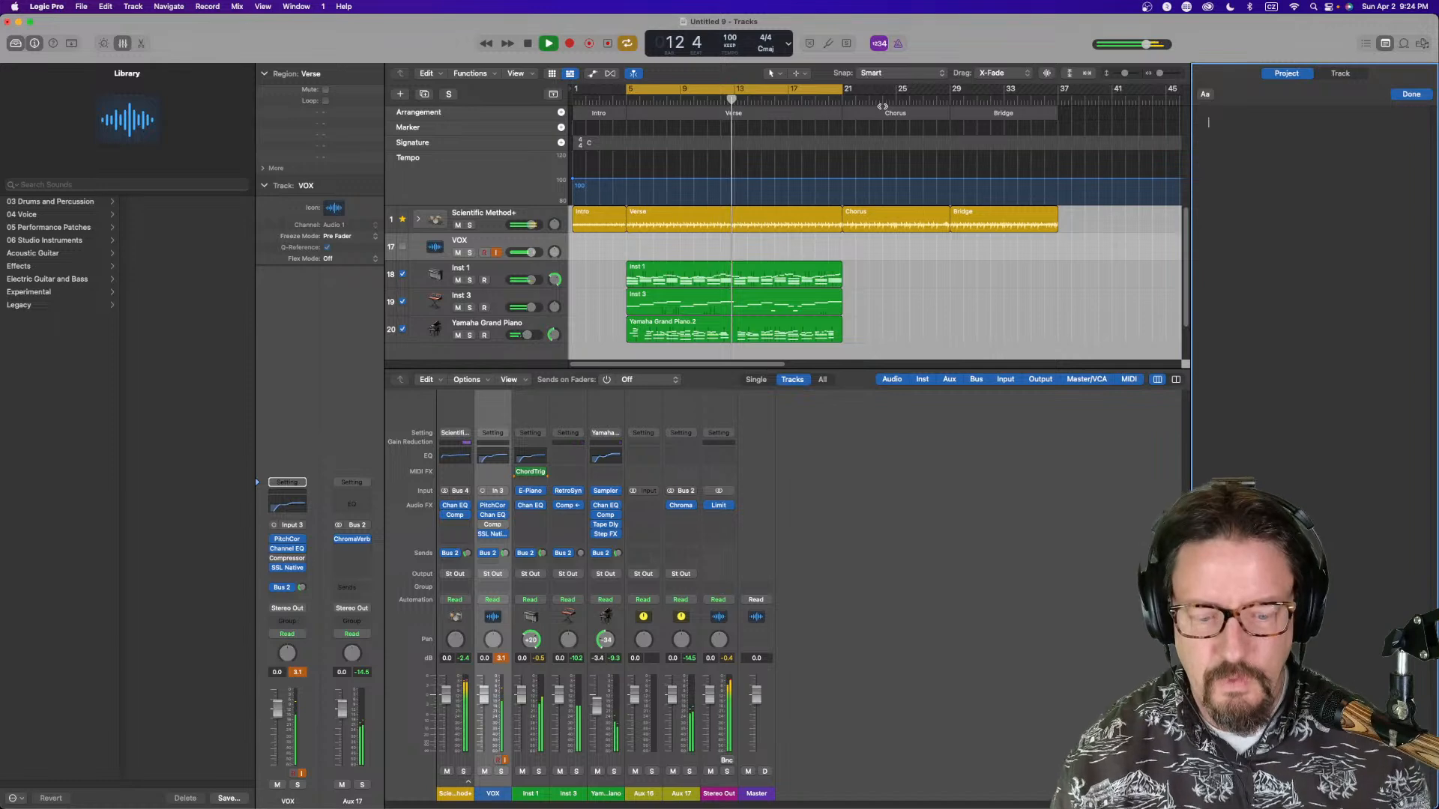
# Start writing lyrics in the project notepad with the words "And so I"
pyautogui.write('so I')
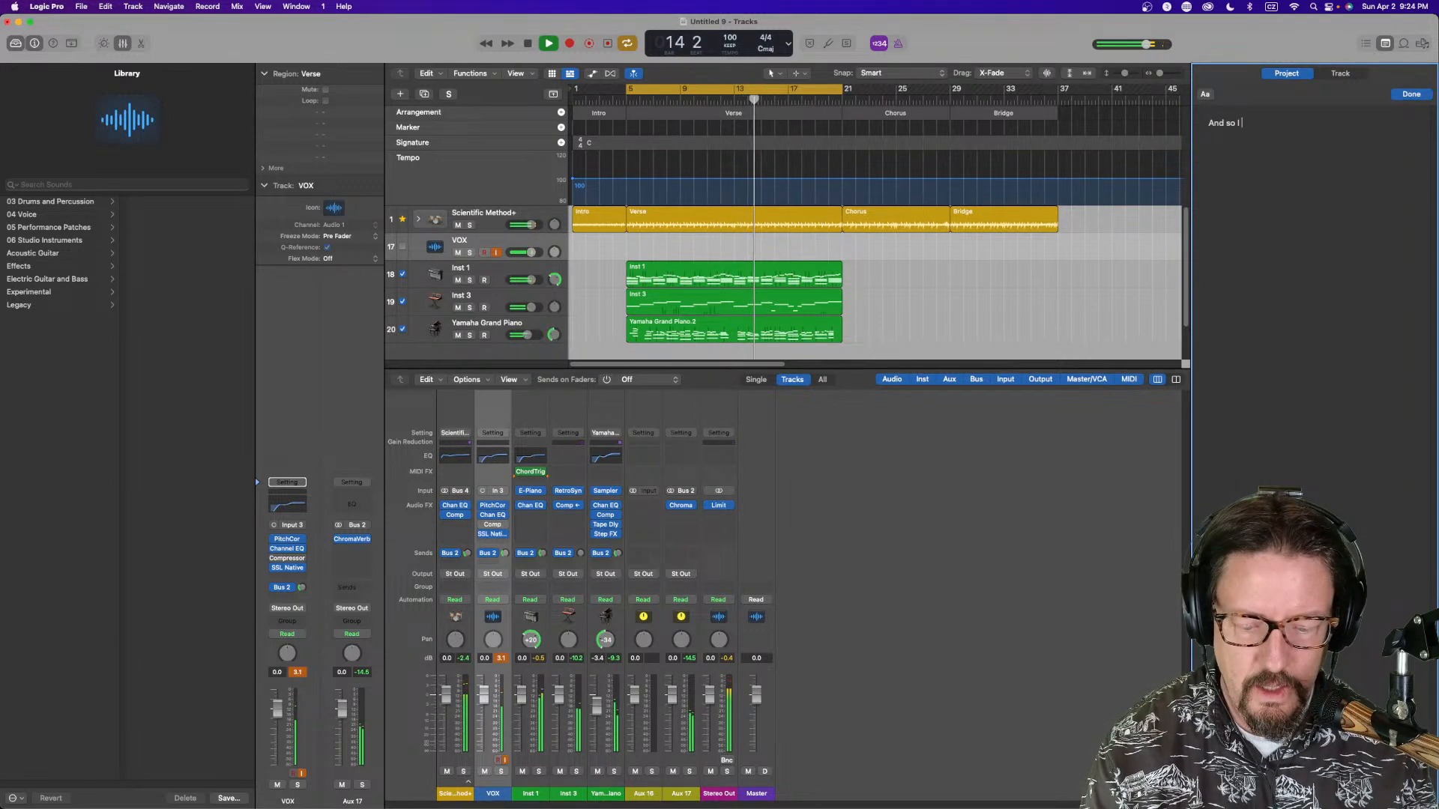
pyautogui.press('BackSpace')
pyautogui.press('BackSpace')
pyautogui.press('BackSpace')
pyautogui.press('BackSpace')
pyautogui.press('BackSpace')
pyautogui.press('BackSpace')
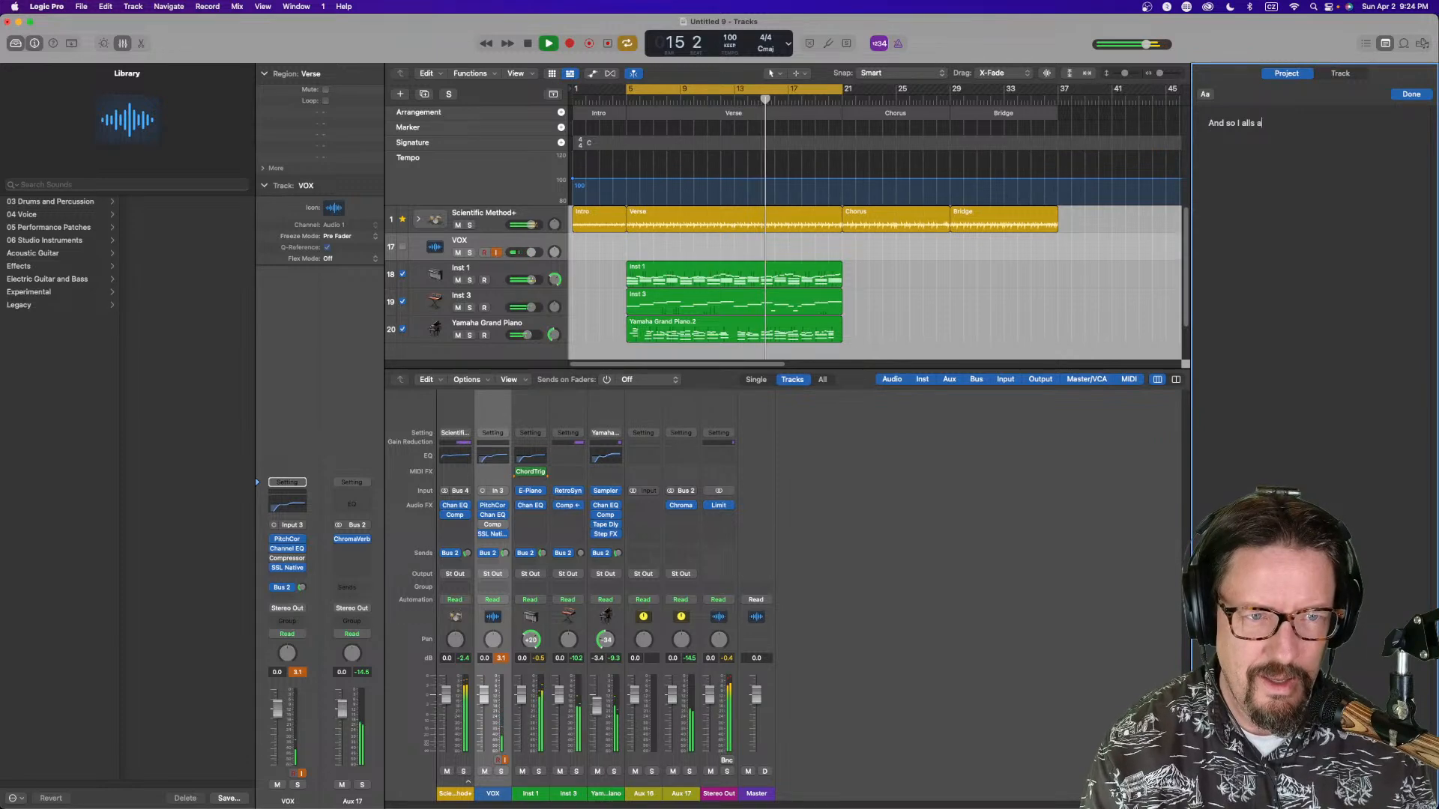
pyautogui.press('BackSpace')
pyautogui.write("'ll saz")
pyautogui.press('BackSpace')
pyautogui.press('BackSpace')
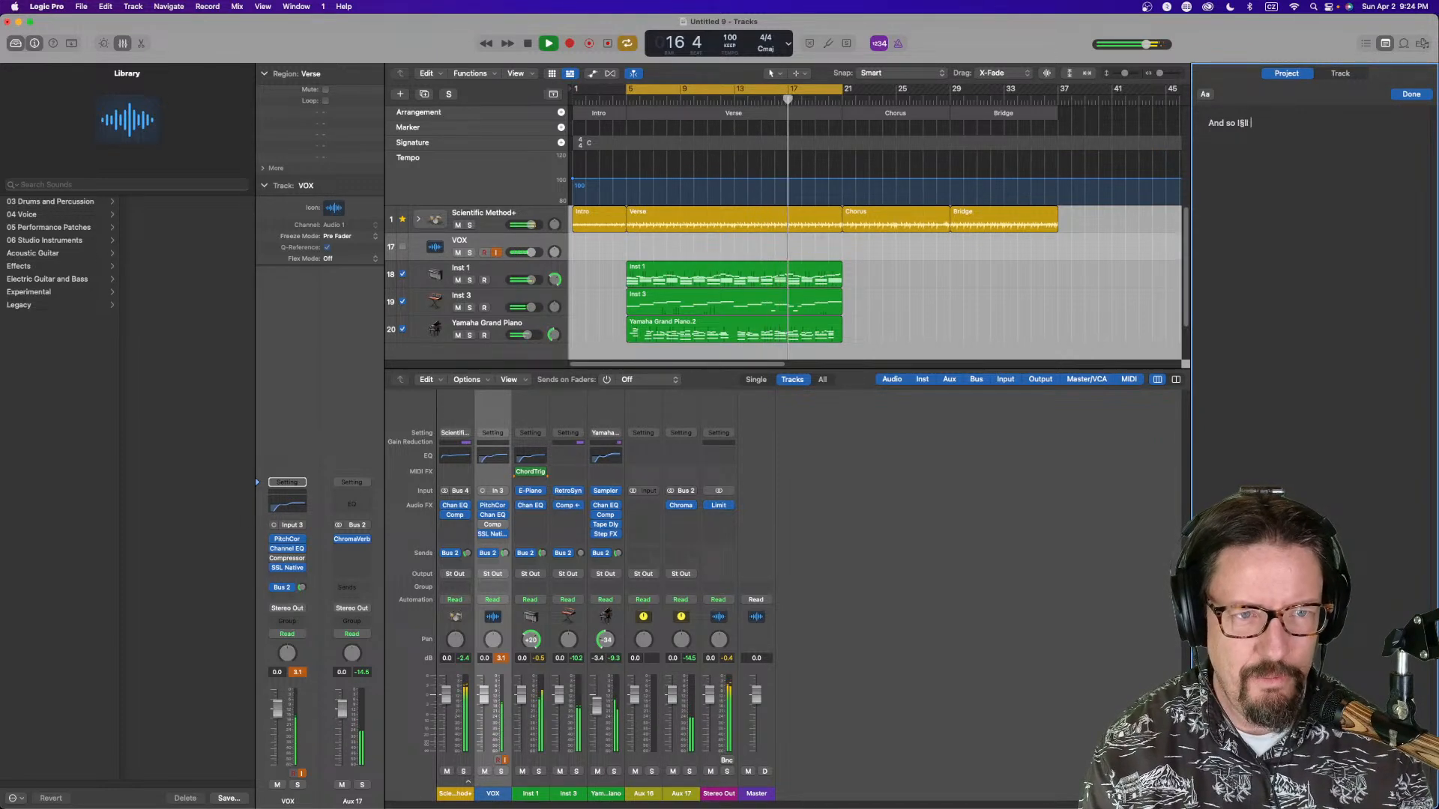
pyautogui.write('§')
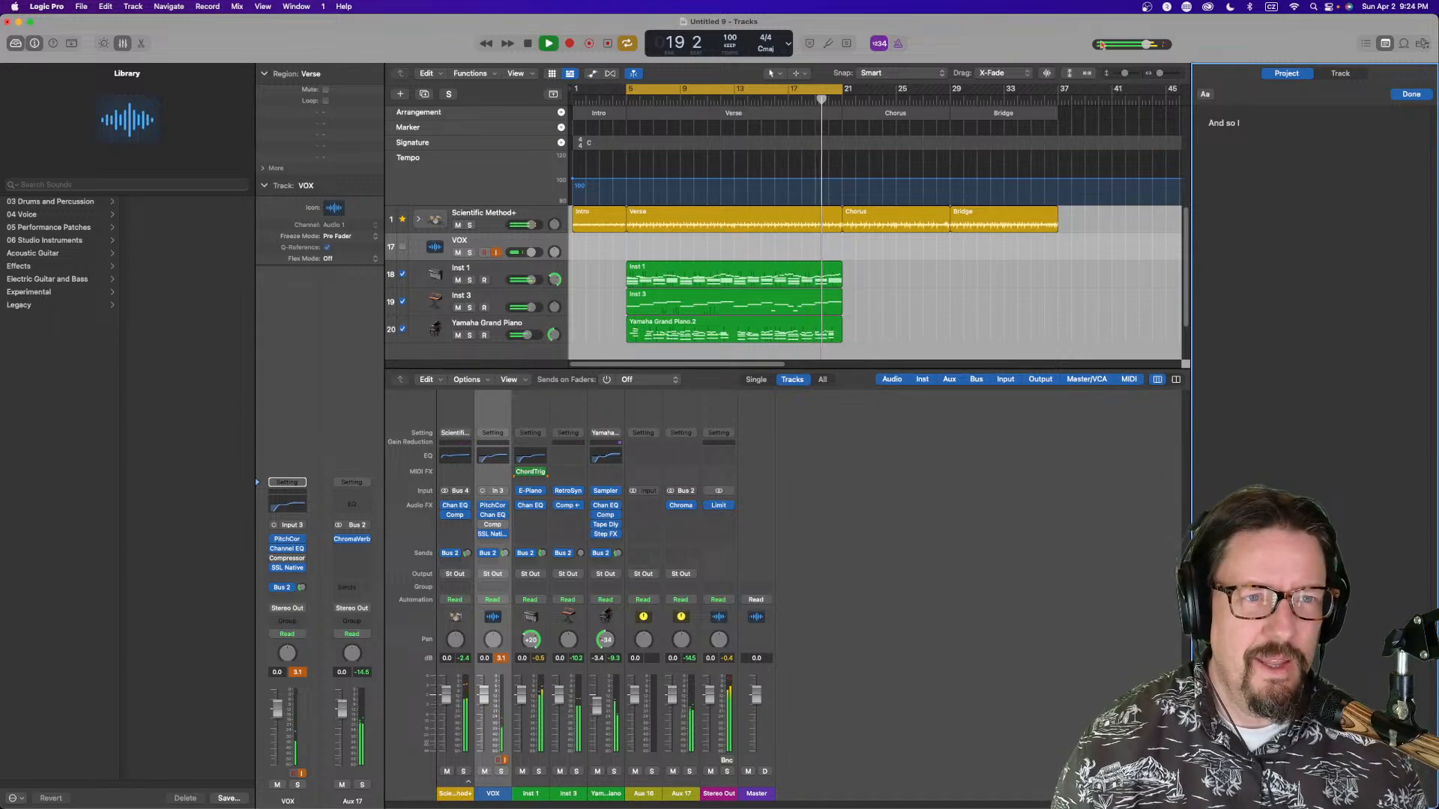
# Switch the keyboard input source to U.S. and complete the first lyric line as "And so I'll say goodbye today"
pyautogui.click(1271, 6)
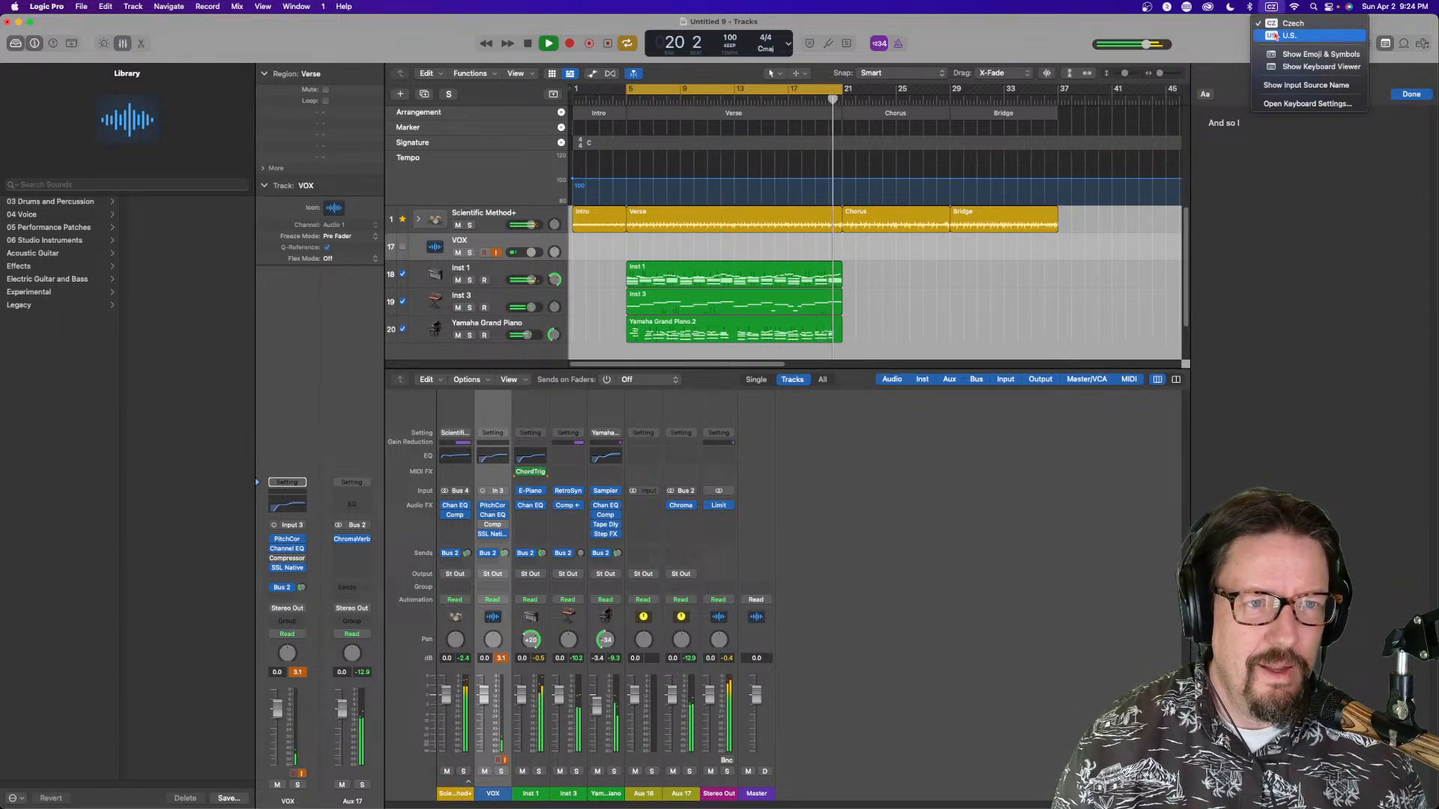
pyautogui.click(1288, 36)
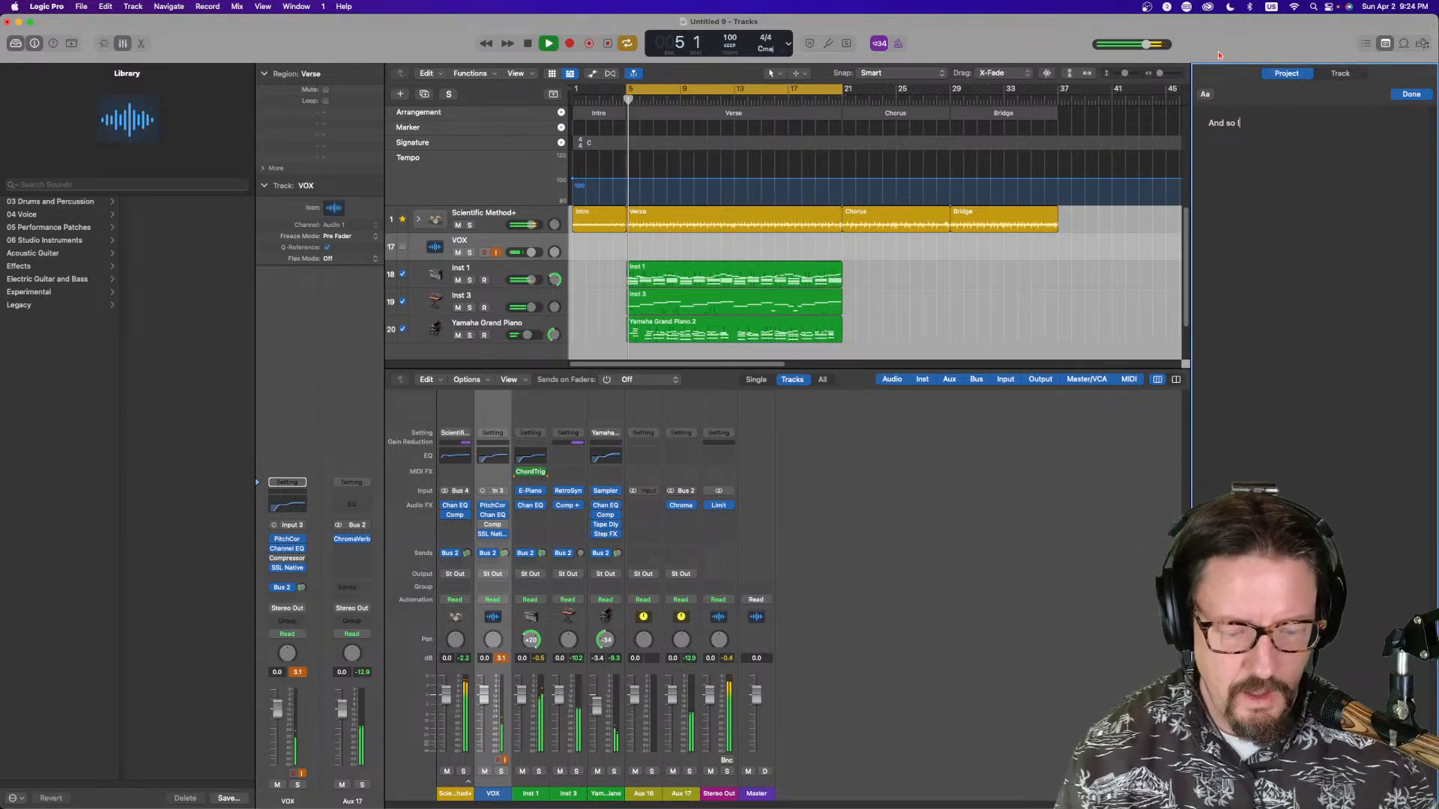
pyautogui.write("'ll say ")
pyautogui.write('goodbye today')
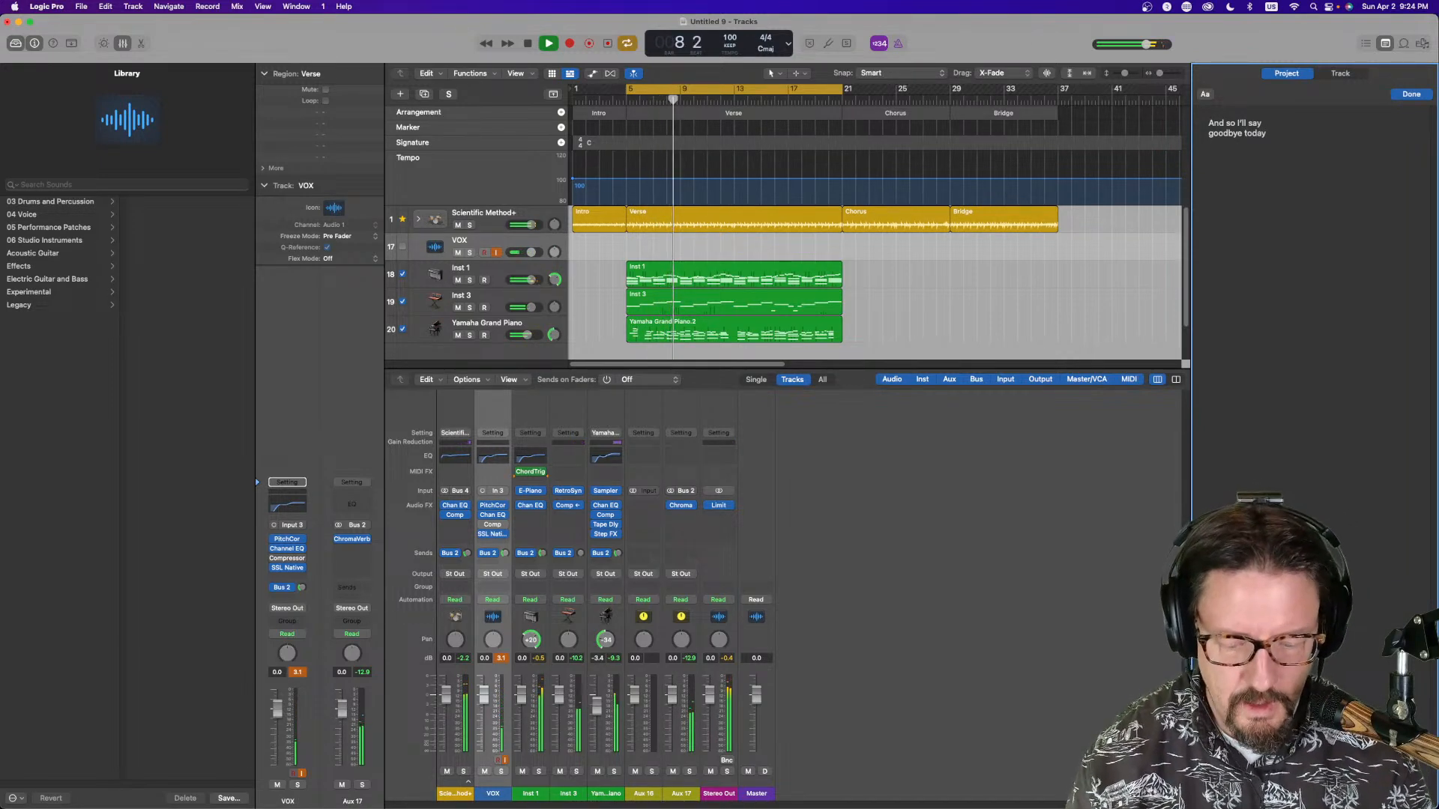
# Add a blank line and the lyric lines "and when it comes to me" and "I think you'll always see"
pyautogui.press('Return')
pyautogui.press('Return')
pyautogui.write('ard when it comes to me I think tyypou')
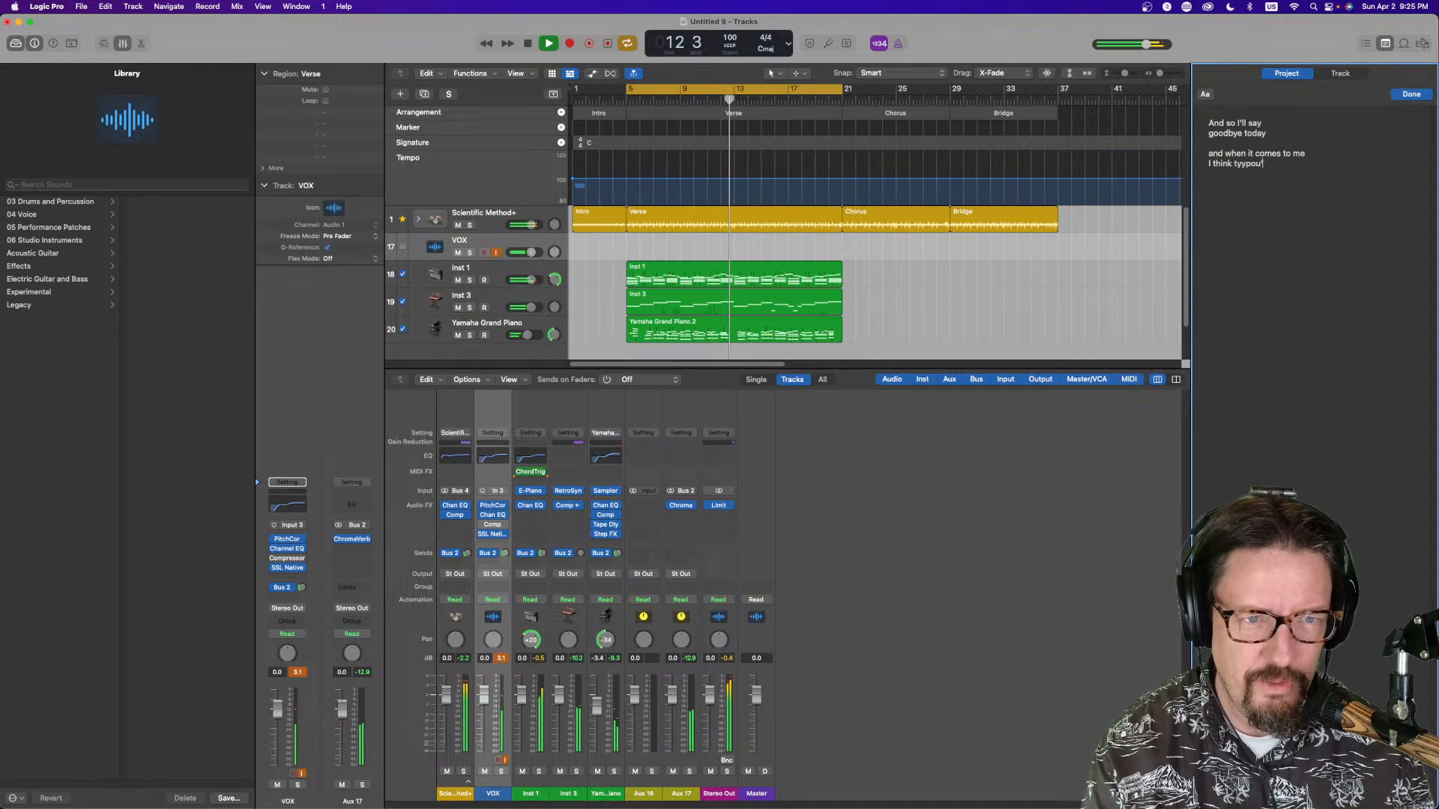
pyautogui.press('BackSpace')
pyautogui.press('BackSpace')
pyautogui.press('BackSpace')
pyautogui.press('BackSpace')
pyautogui.write("ou'll see")
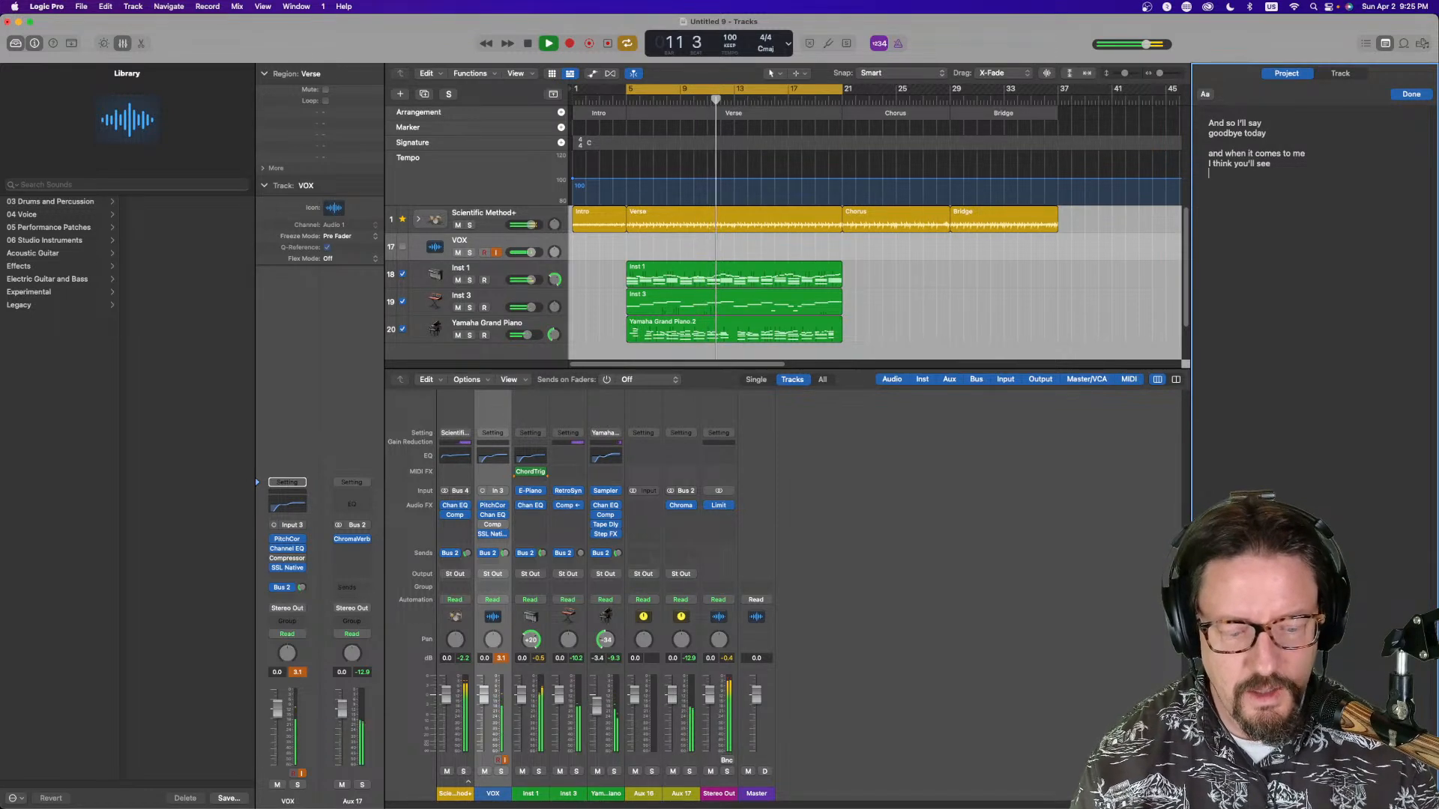
pyautogui.write('lways')
# Start a new lyric section with the line "It's time to turn it upside down"
pyautogui.click(1209, 183)
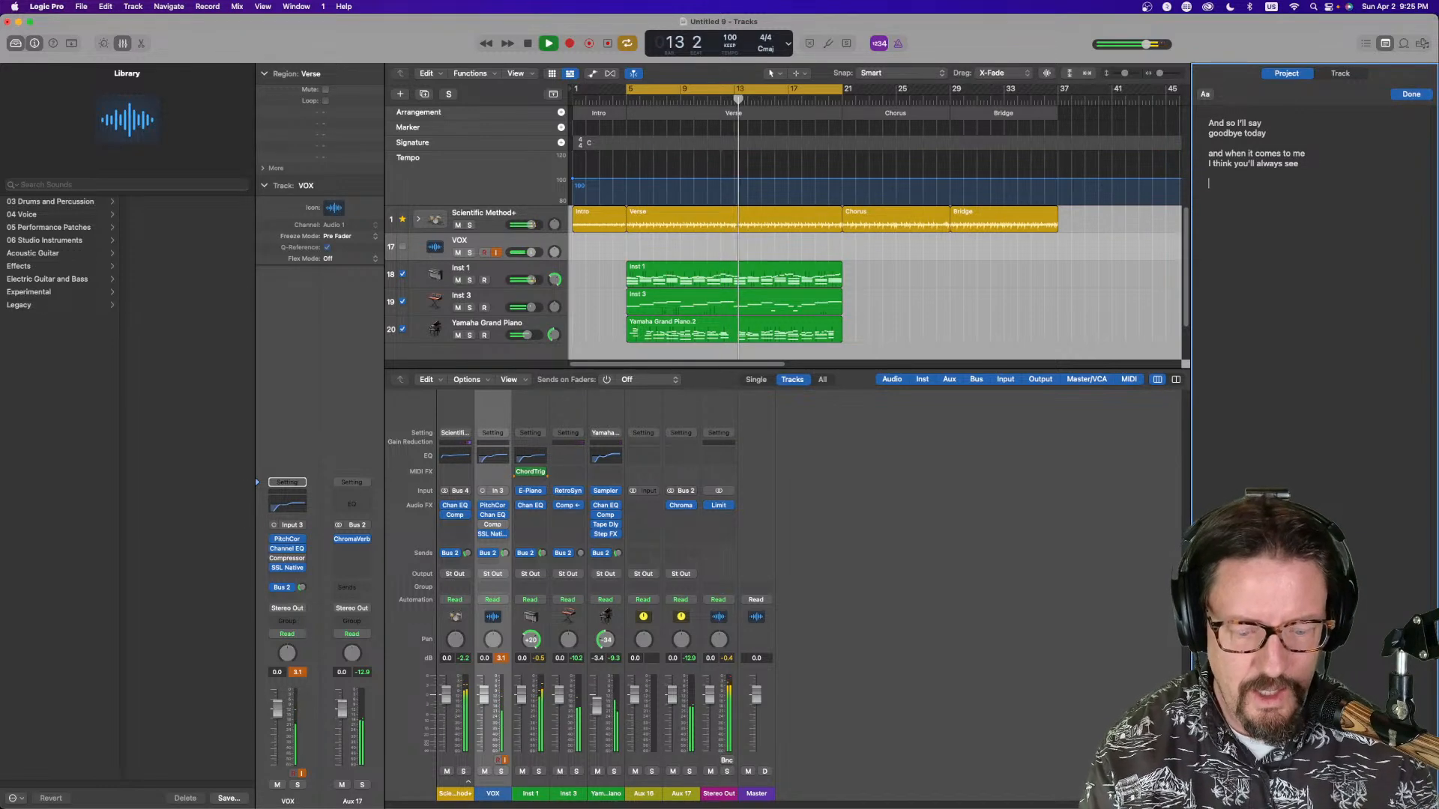
pyautogui.write("It's time to turn it upside down")
pyautogui.press('Return')
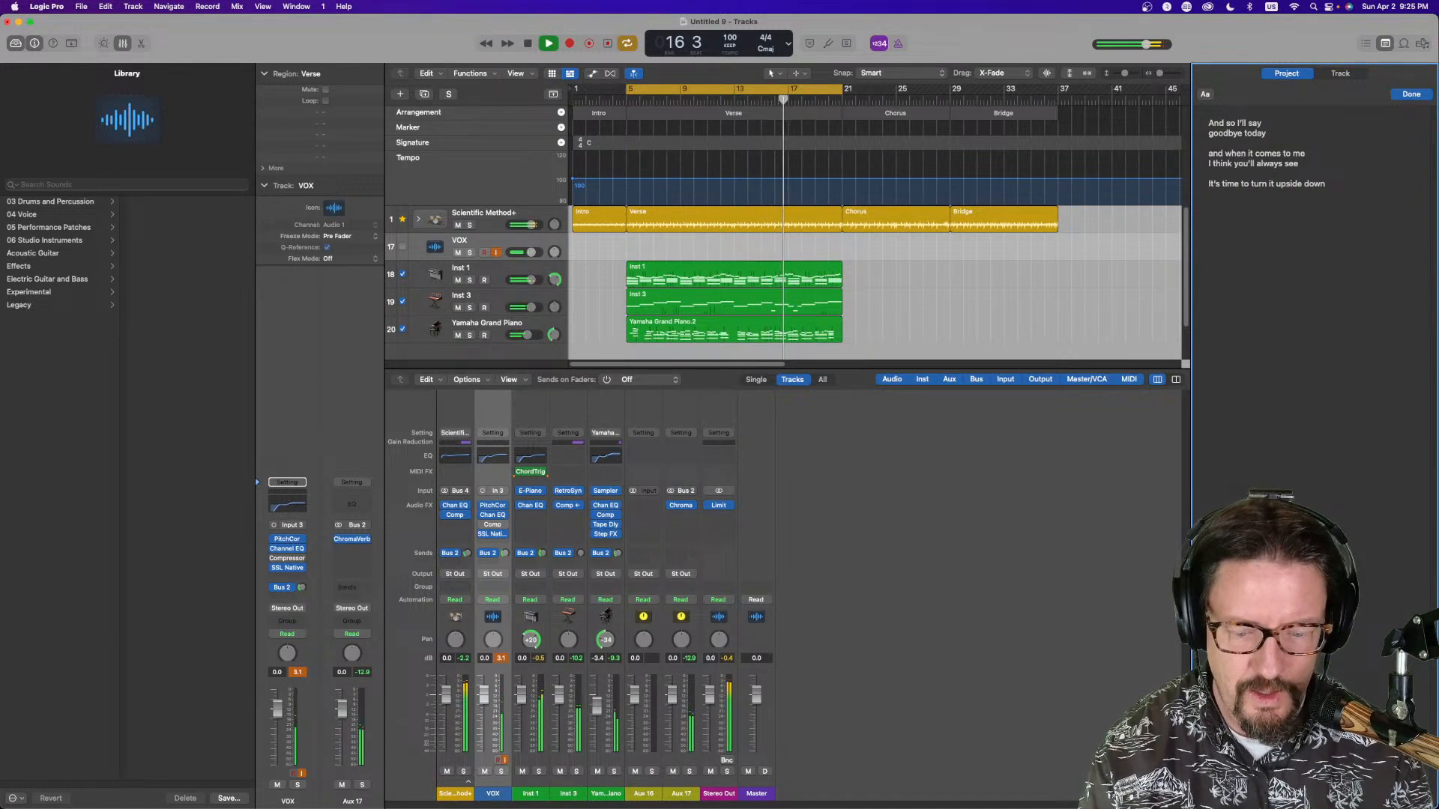
# Add the lyric line "It's time to turn it all around" below it, followed by empty lines
pyautogui.write("It's time to spin")
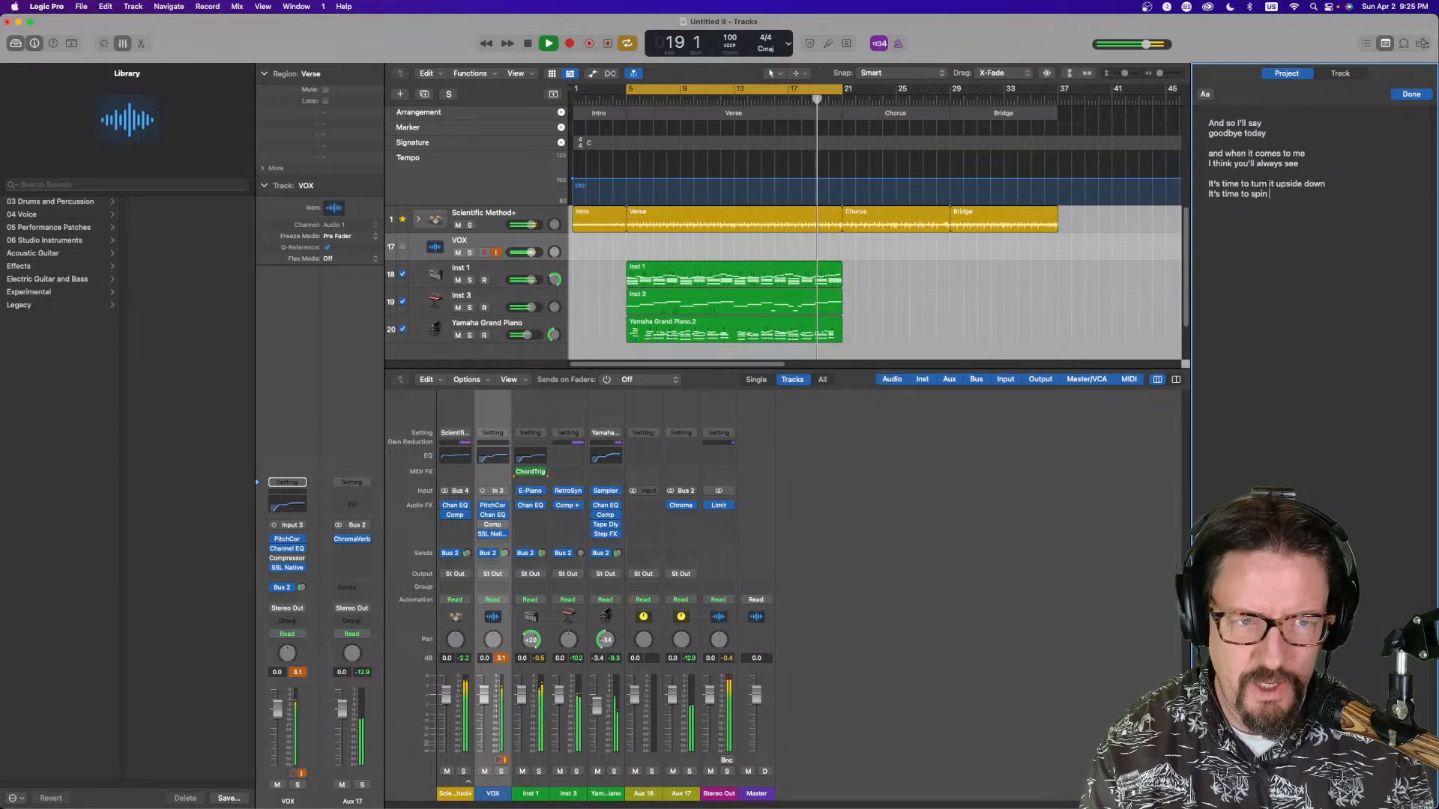
pyautogui.press('BackSpace')
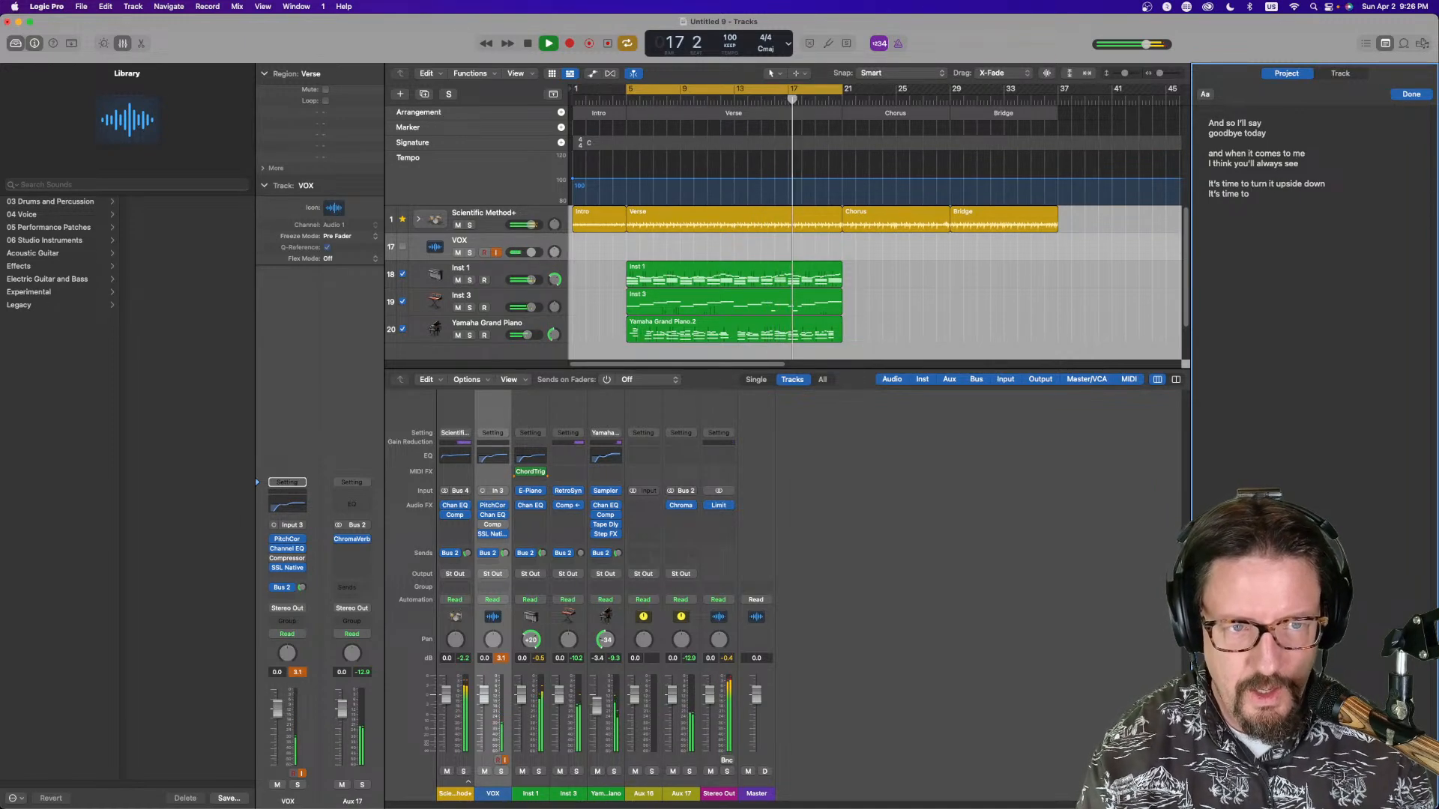
pyautogui.write('tur')
pyautogui.write('n it')
pyautogui.write(' all around')
pyautogui.press('Return')
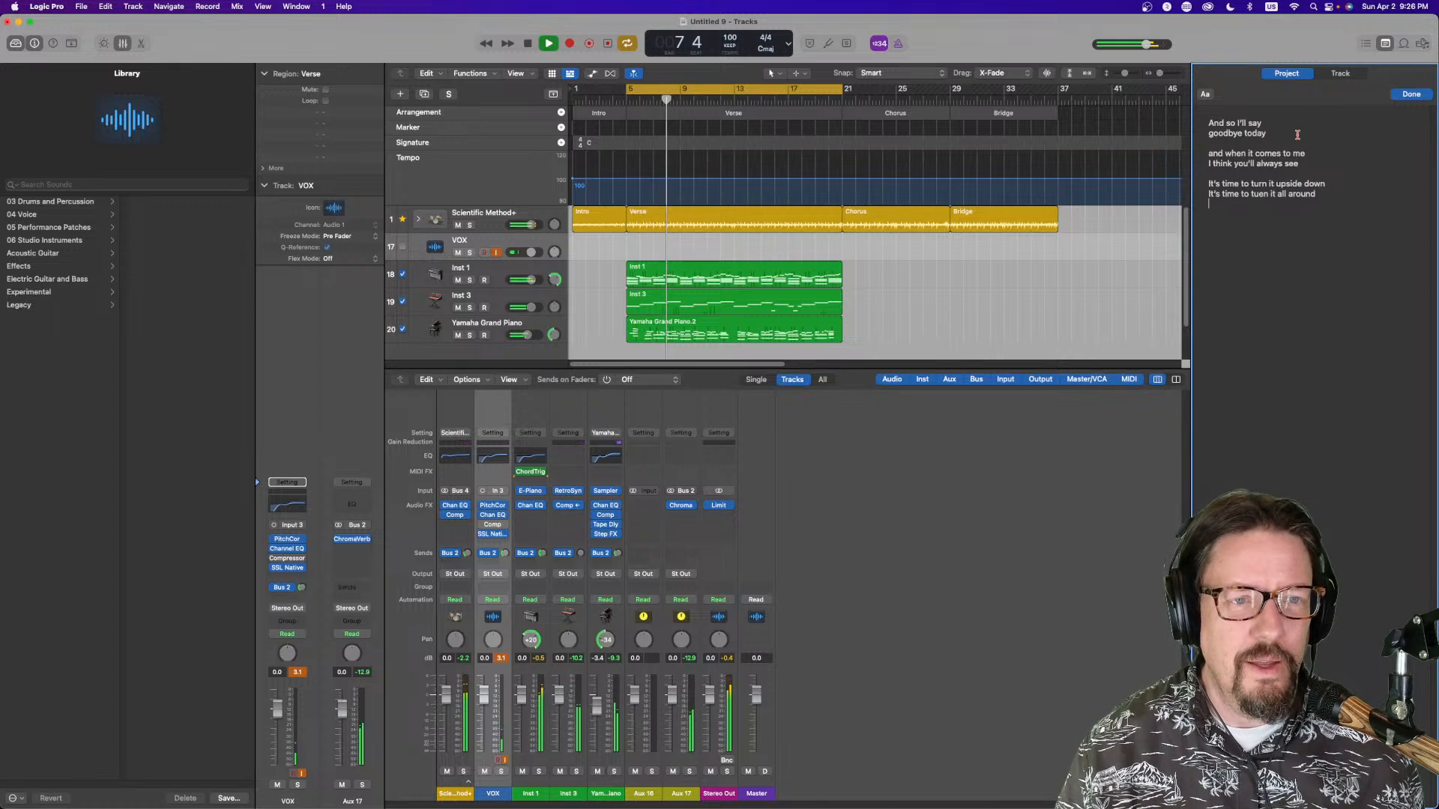
pyautogui.press('Return')
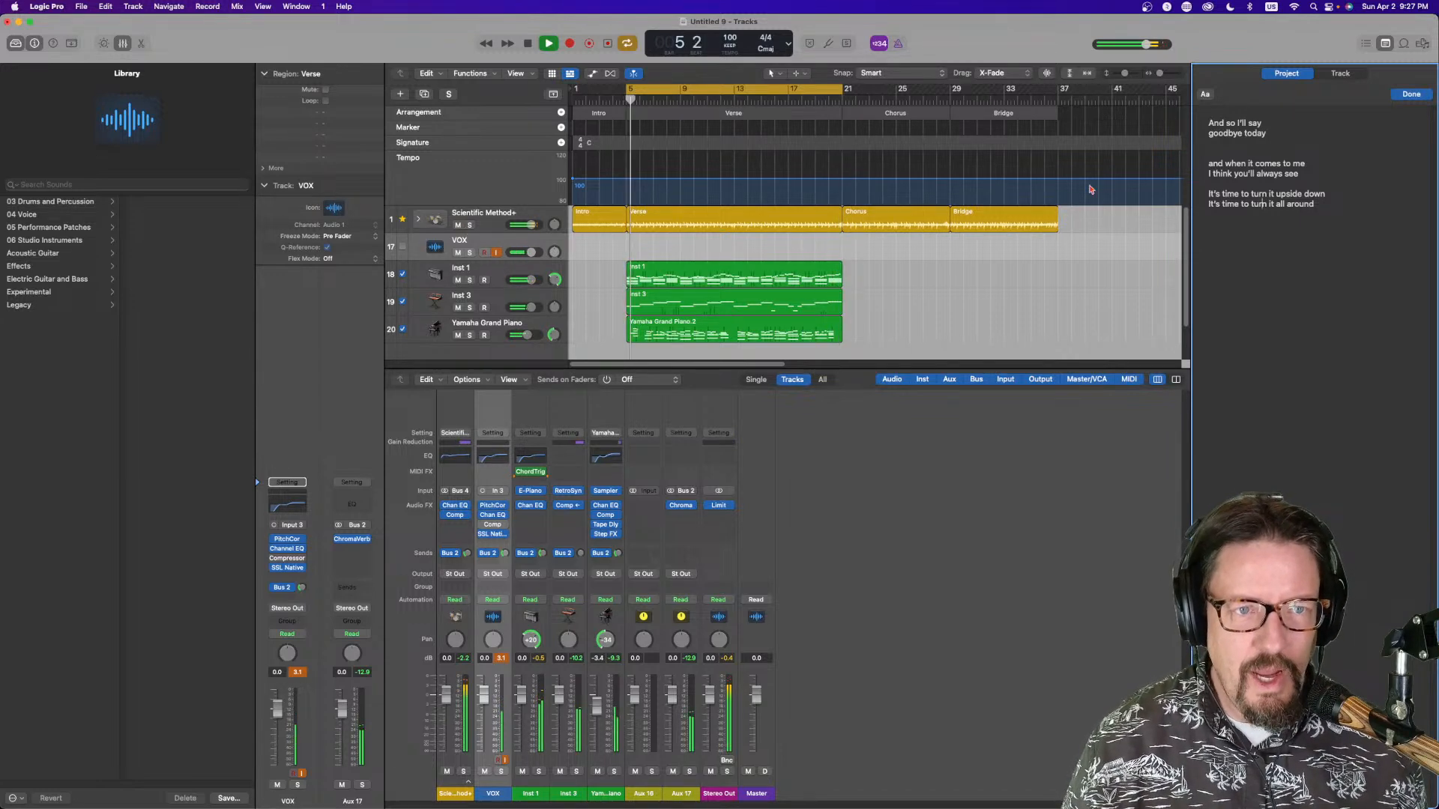
# Insert the line "There's something in my way" after "goodbye today" in the lyrics
pyautogui.click(1279, 141)
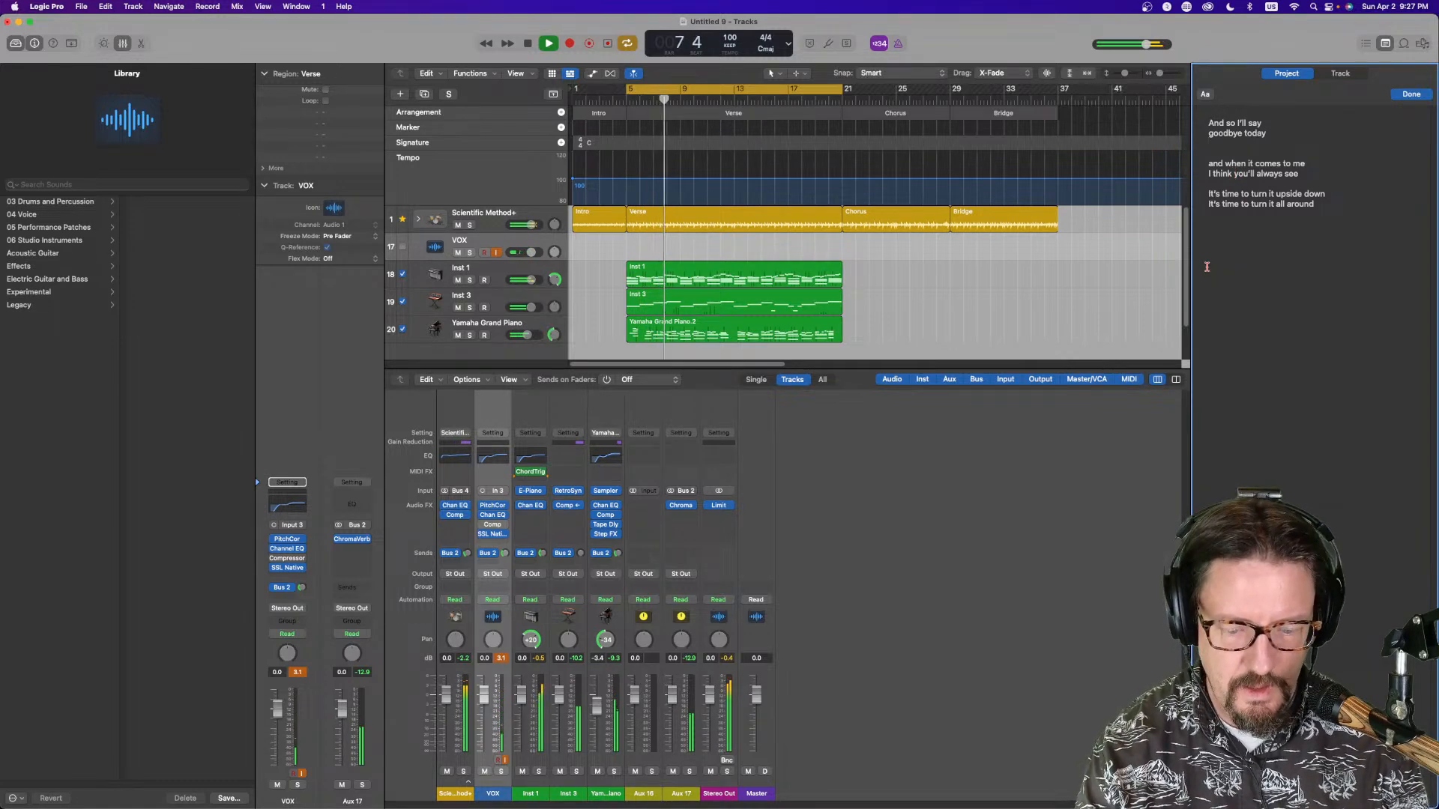
pyautogui.write("There's something in my way")
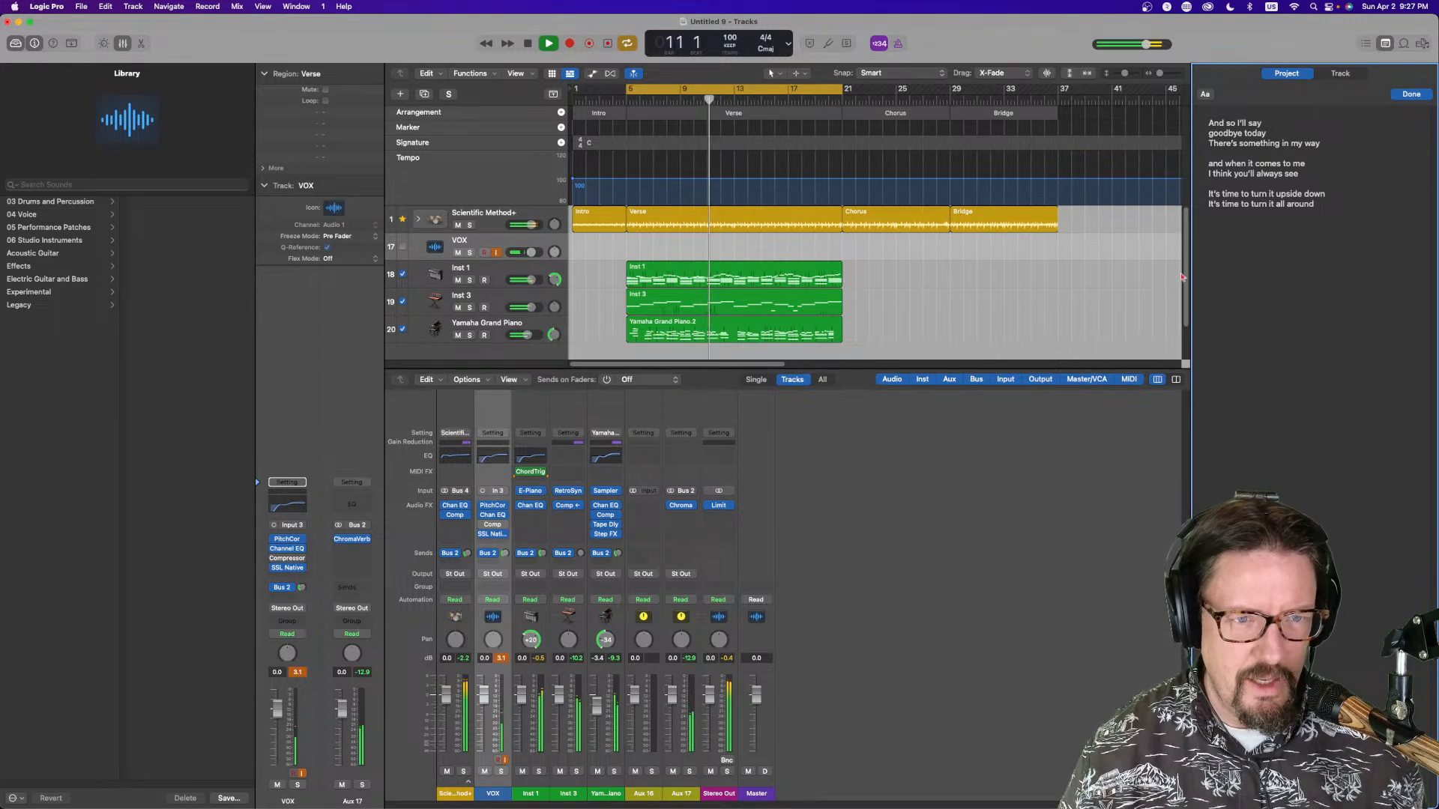
# Insert the line "lets set it free" after "I think you'll always see"
pyautogui.click(1305, 174)
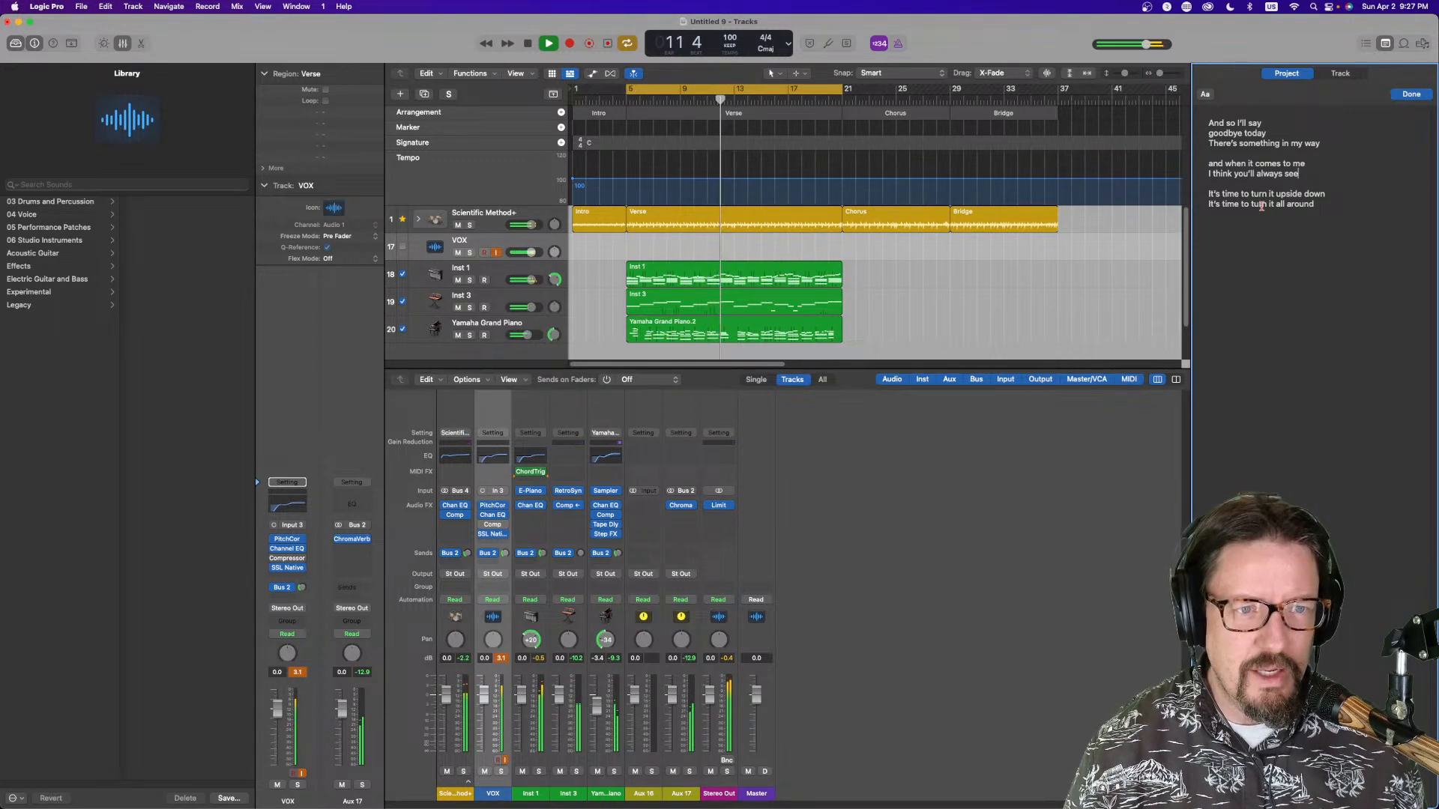
pyautogui.press('Return')
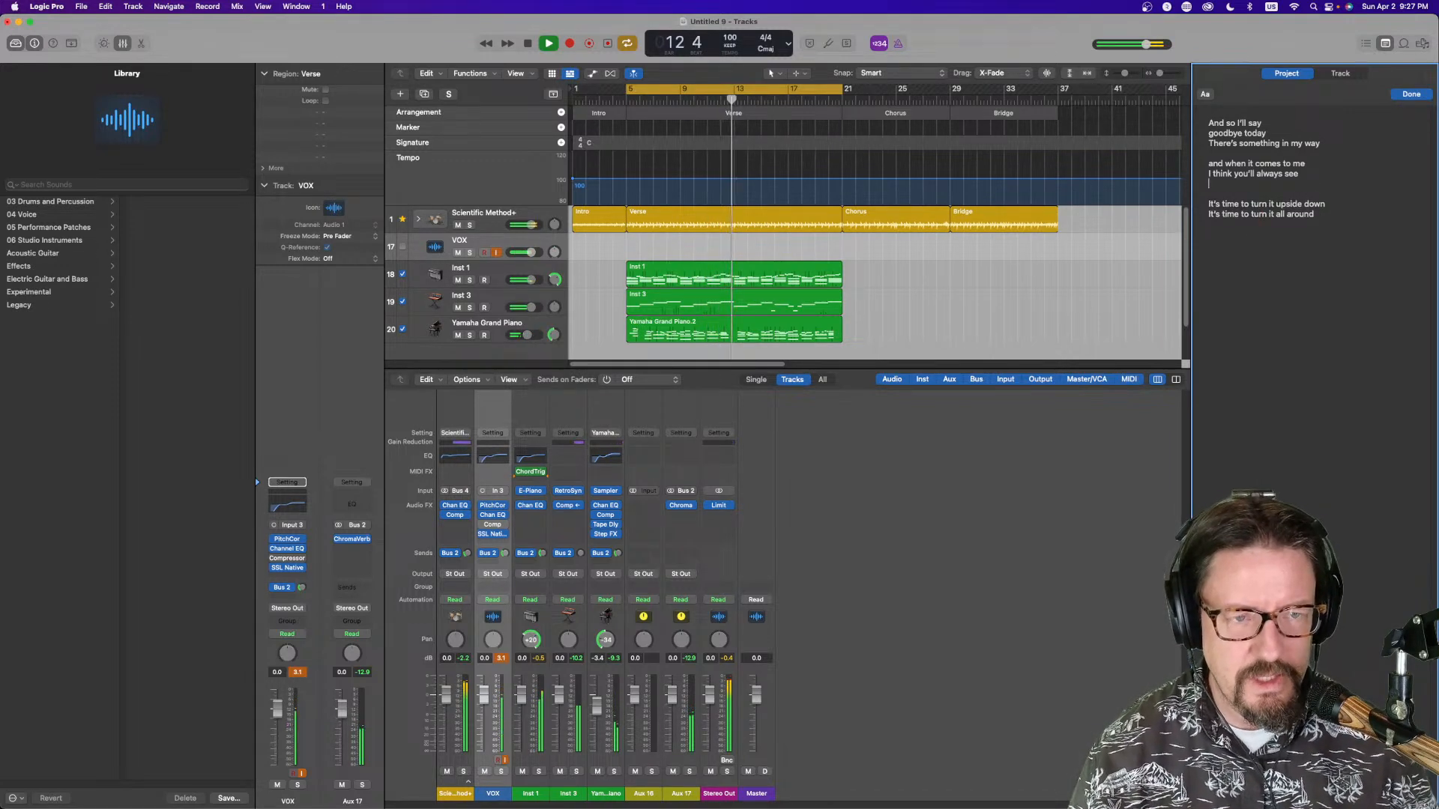
pyautogui.write('lets')
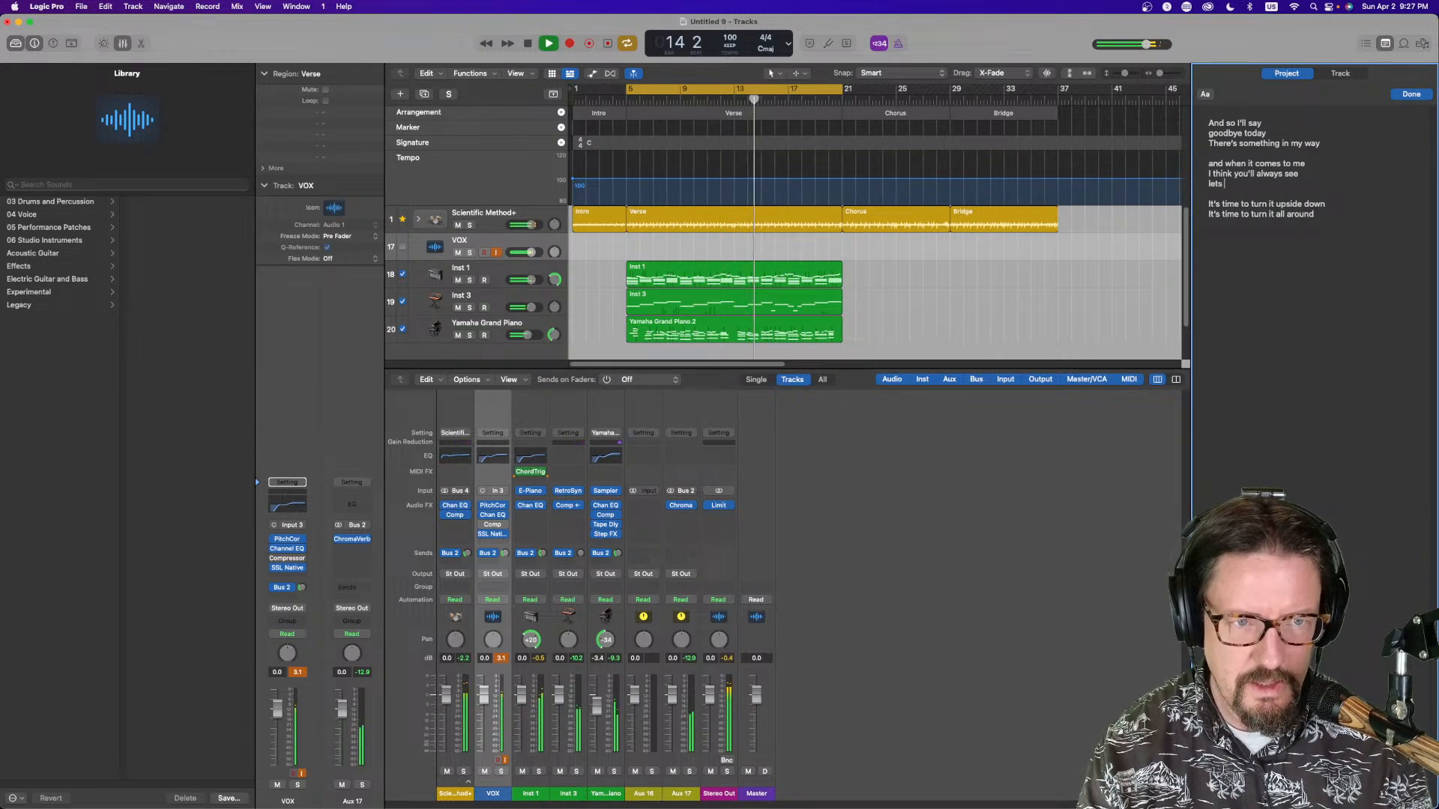
pyautogui.write(' set it free')
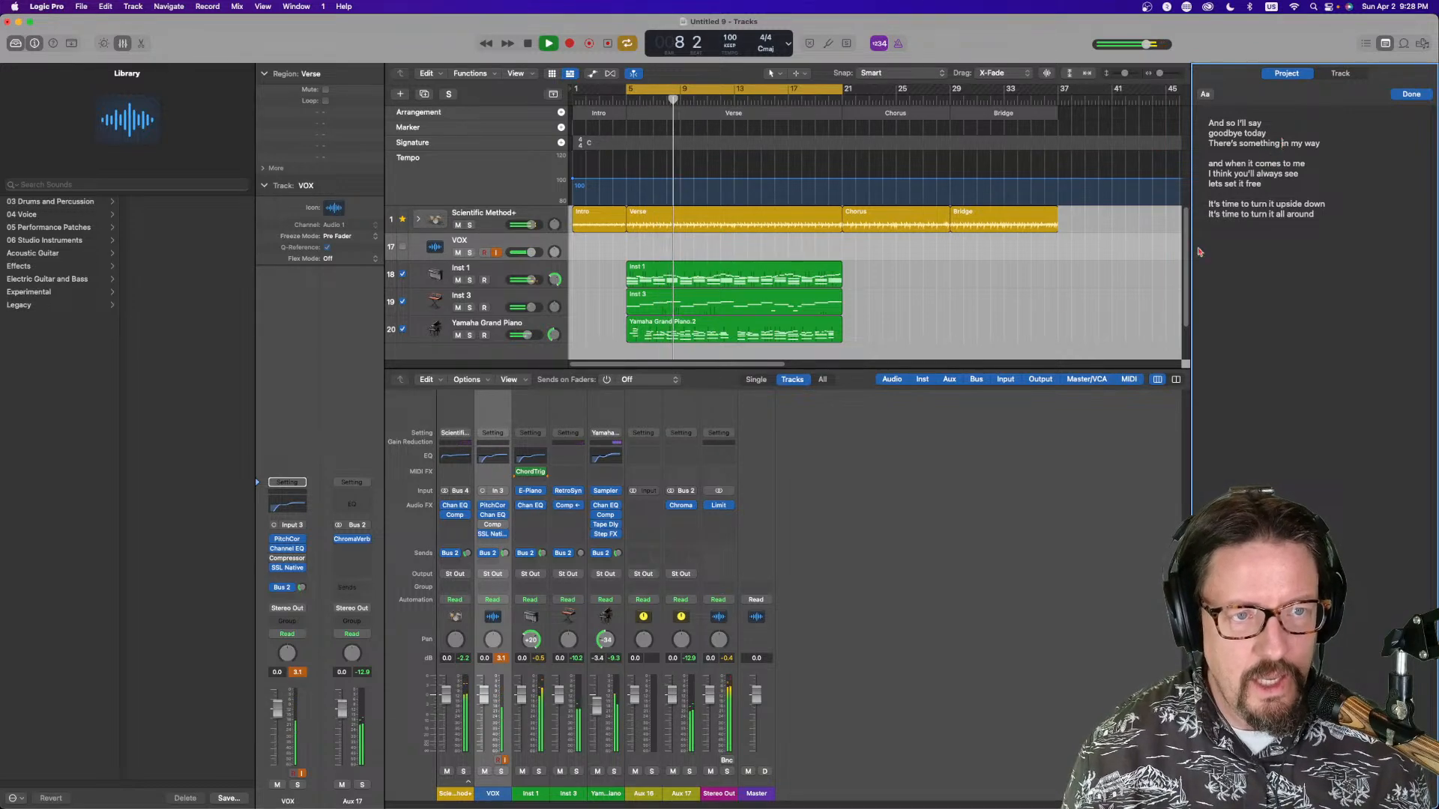
# Extend the lyrics to "There's something taht is in my way" and "lets stop and set it free"
pyautogui.write('taht is')
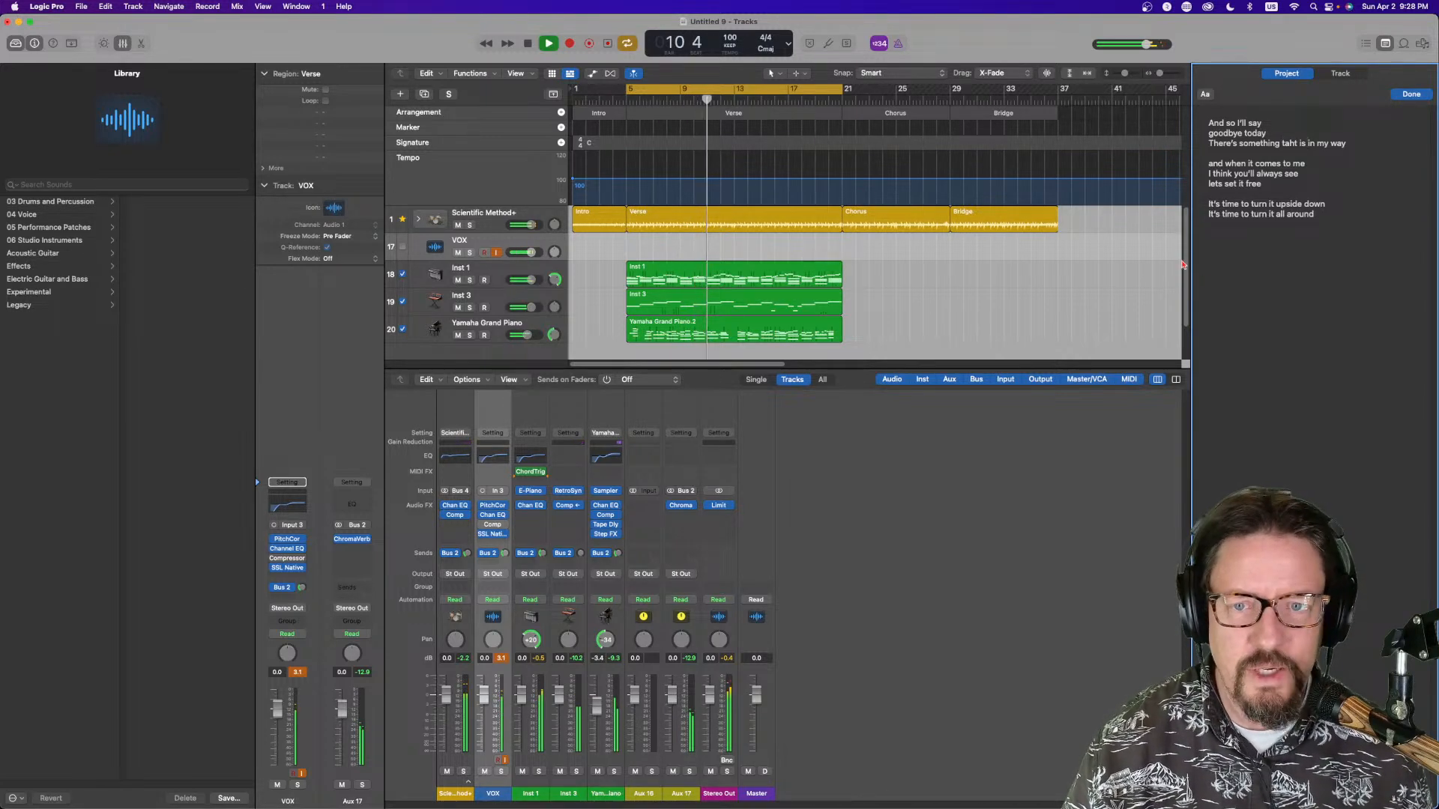
pyautogui.click(1225, 183)
pyautogui.write('sto')
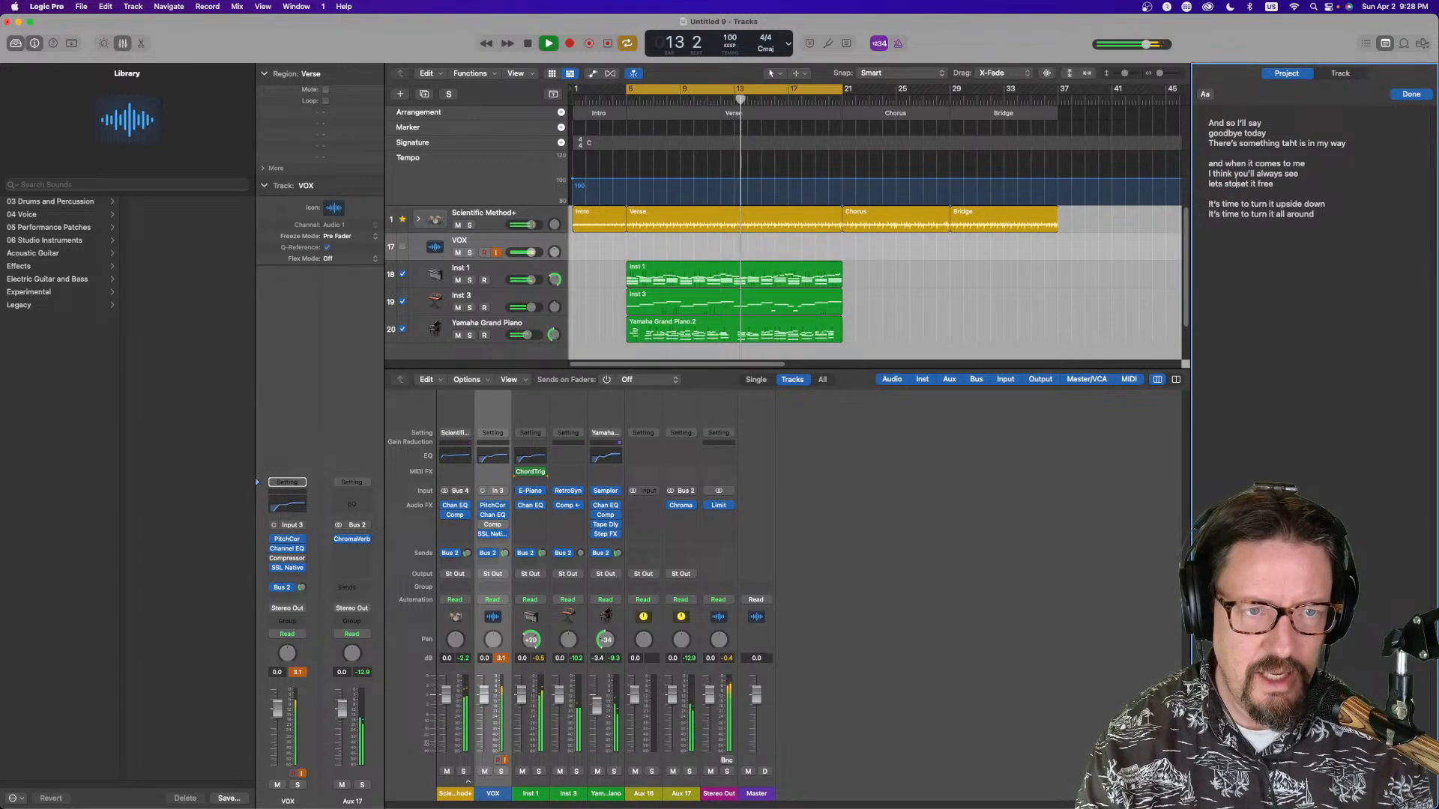
pyautogui.write('p and')
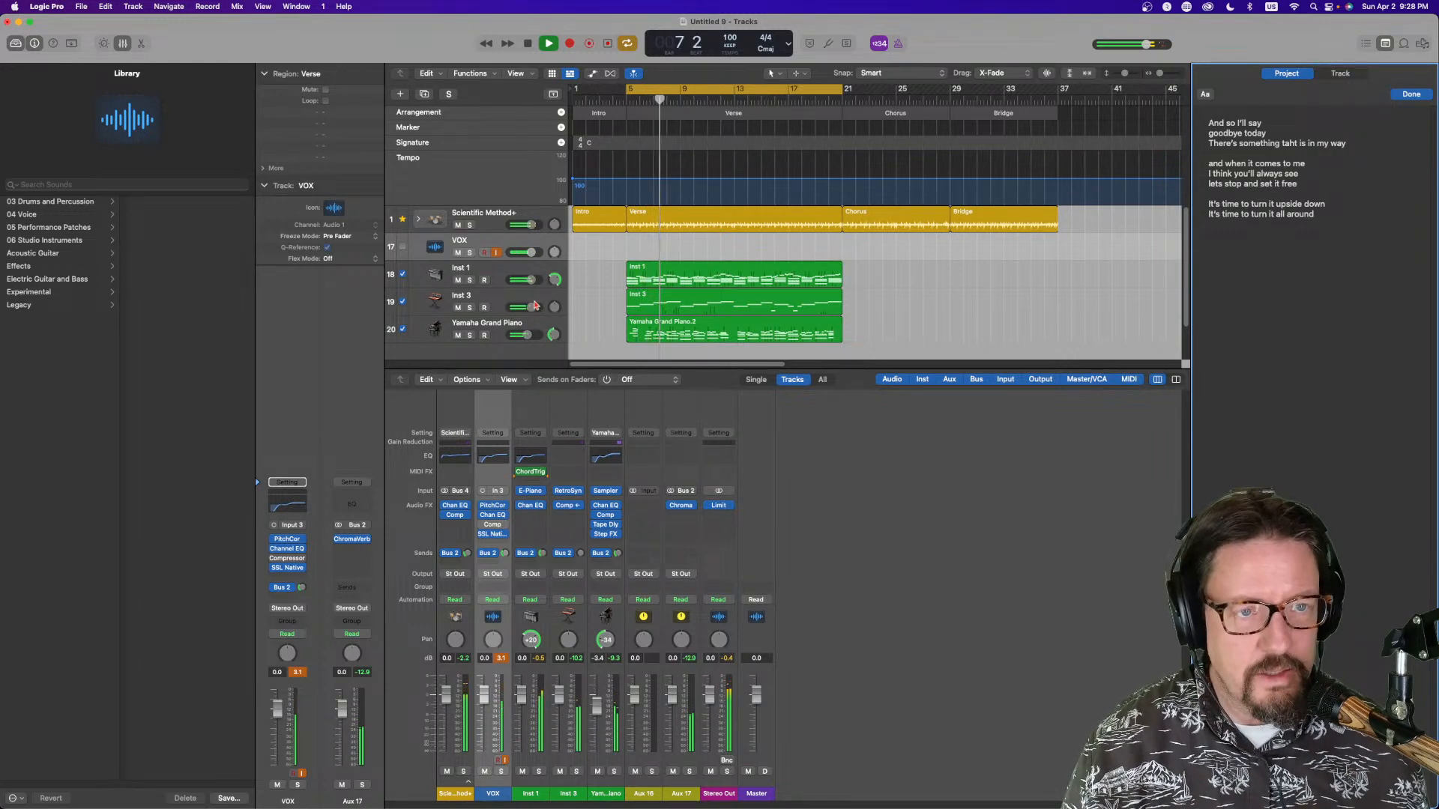
# Correct the typo "taht" to "that" in the third lyric line
pyautogui.click(1289, 143)
pyautogui.press('BackSpace')
pyautogui.press('Right')
pyautogui.write('a')
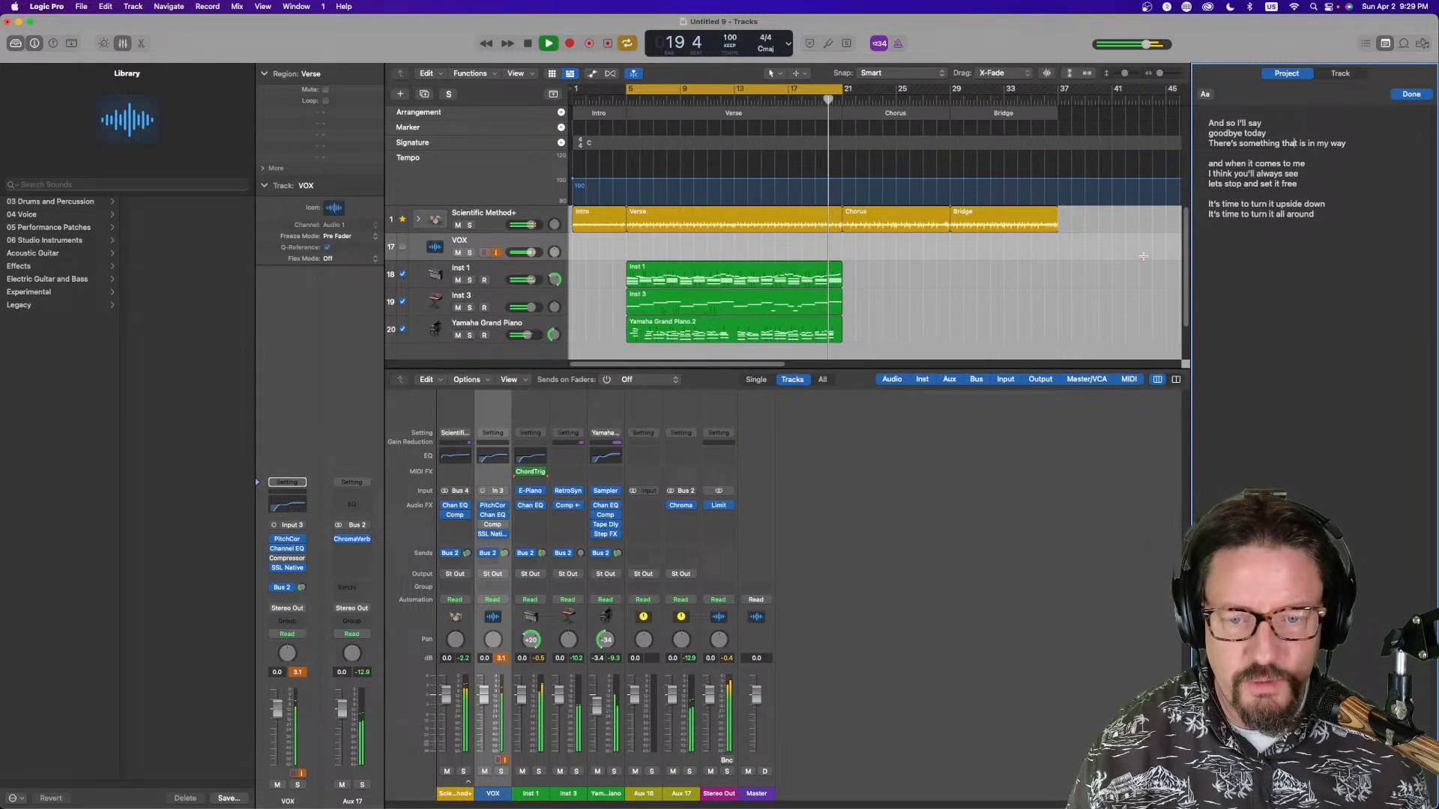
# Record a vocal take on the VOX track, then expand and collapse its take folder
pyautogui.click(551, 47)
pyautogui.click(569, 43)
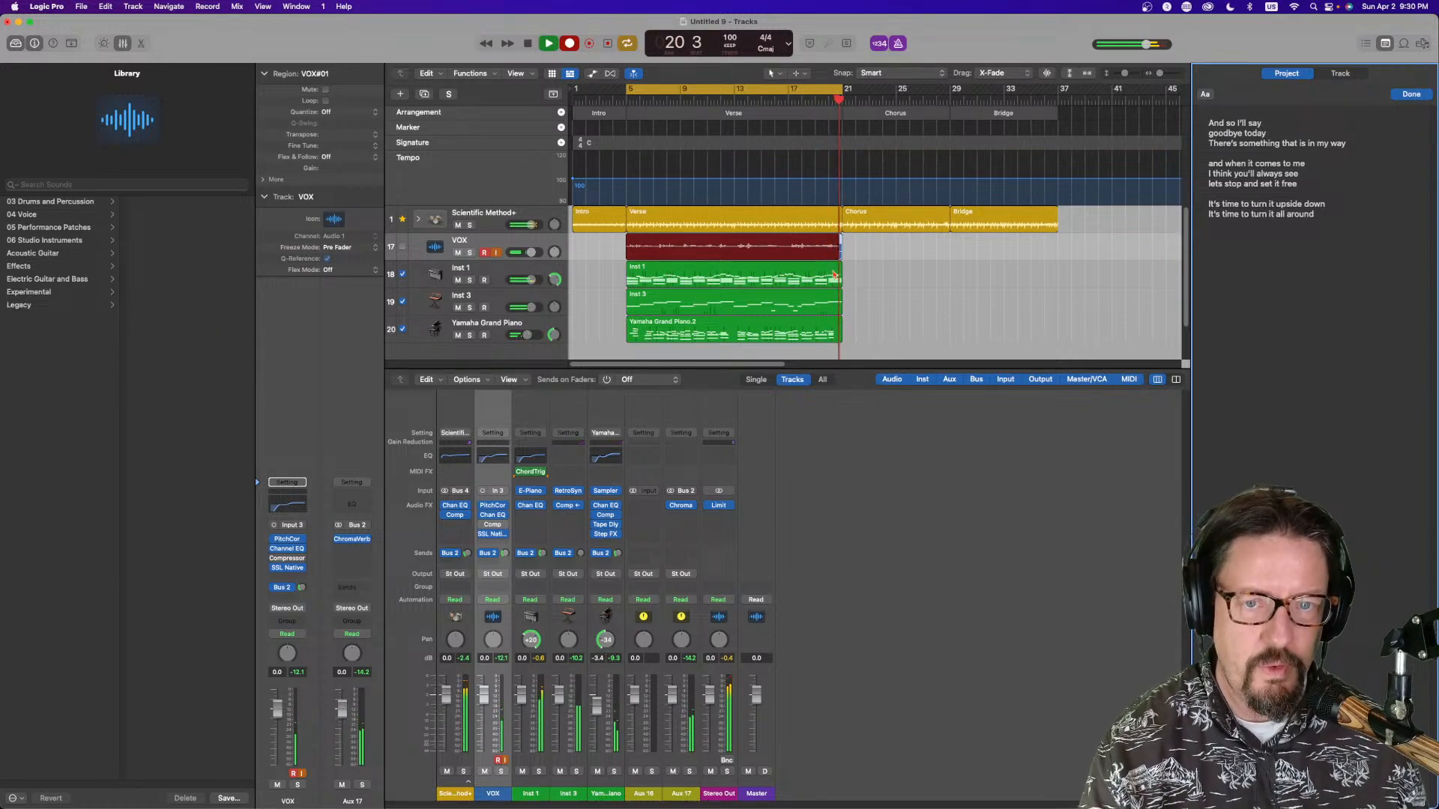
pyautogui.press('space')
pyautogui.click(599, 248)
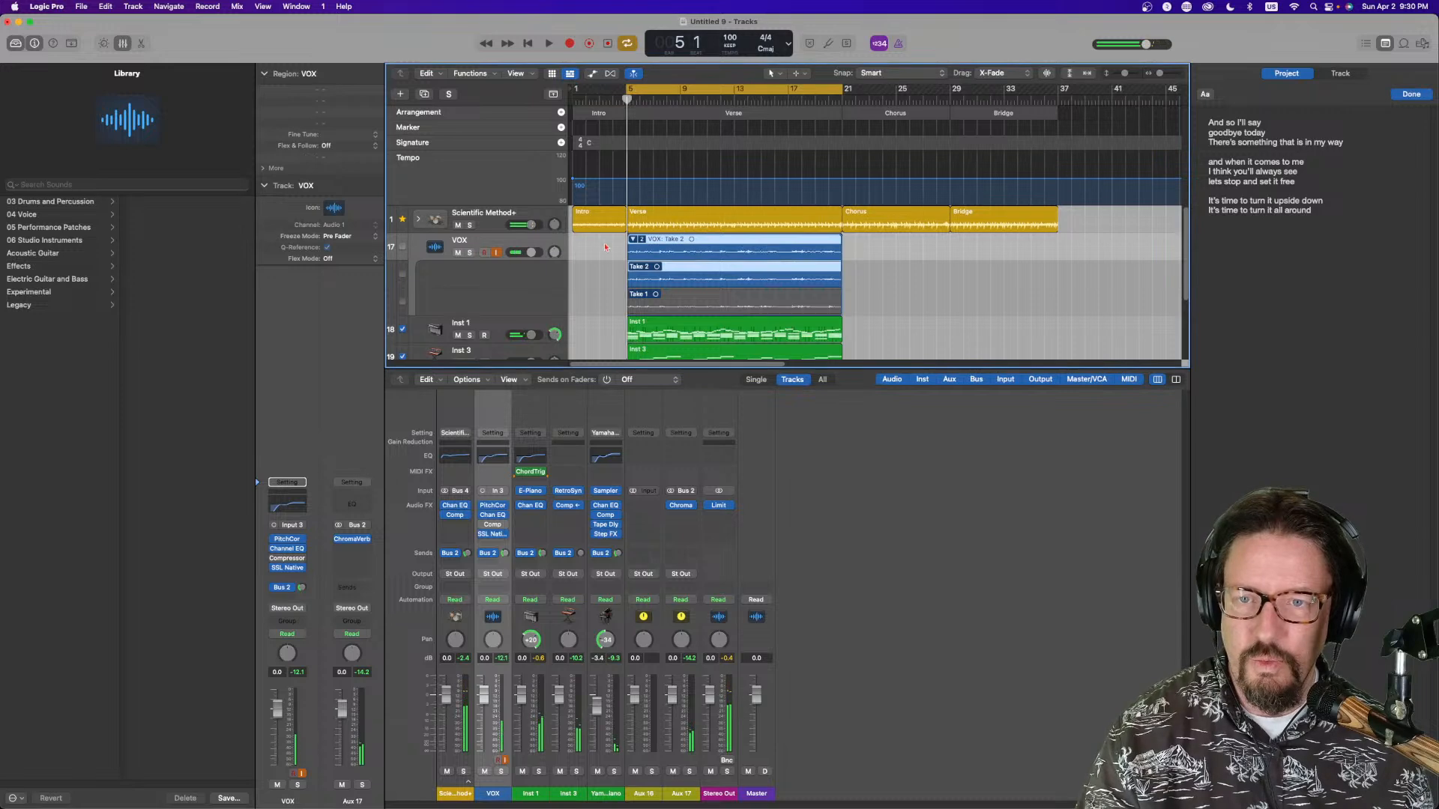
pyautogui.click(634, 241)
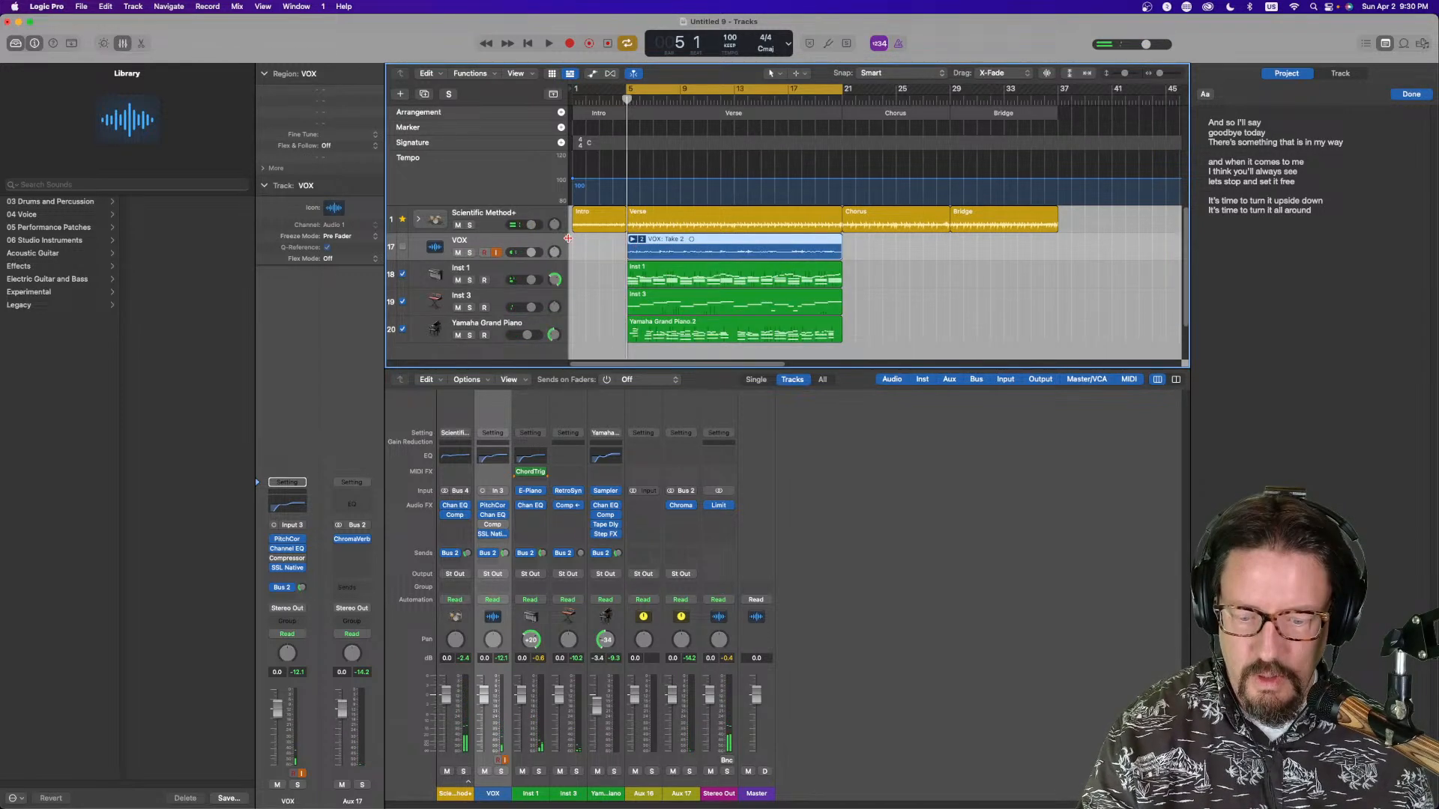
# Create a second VOX track with the same settings and record new vocal takes on it
pyautogui.press('super+d')
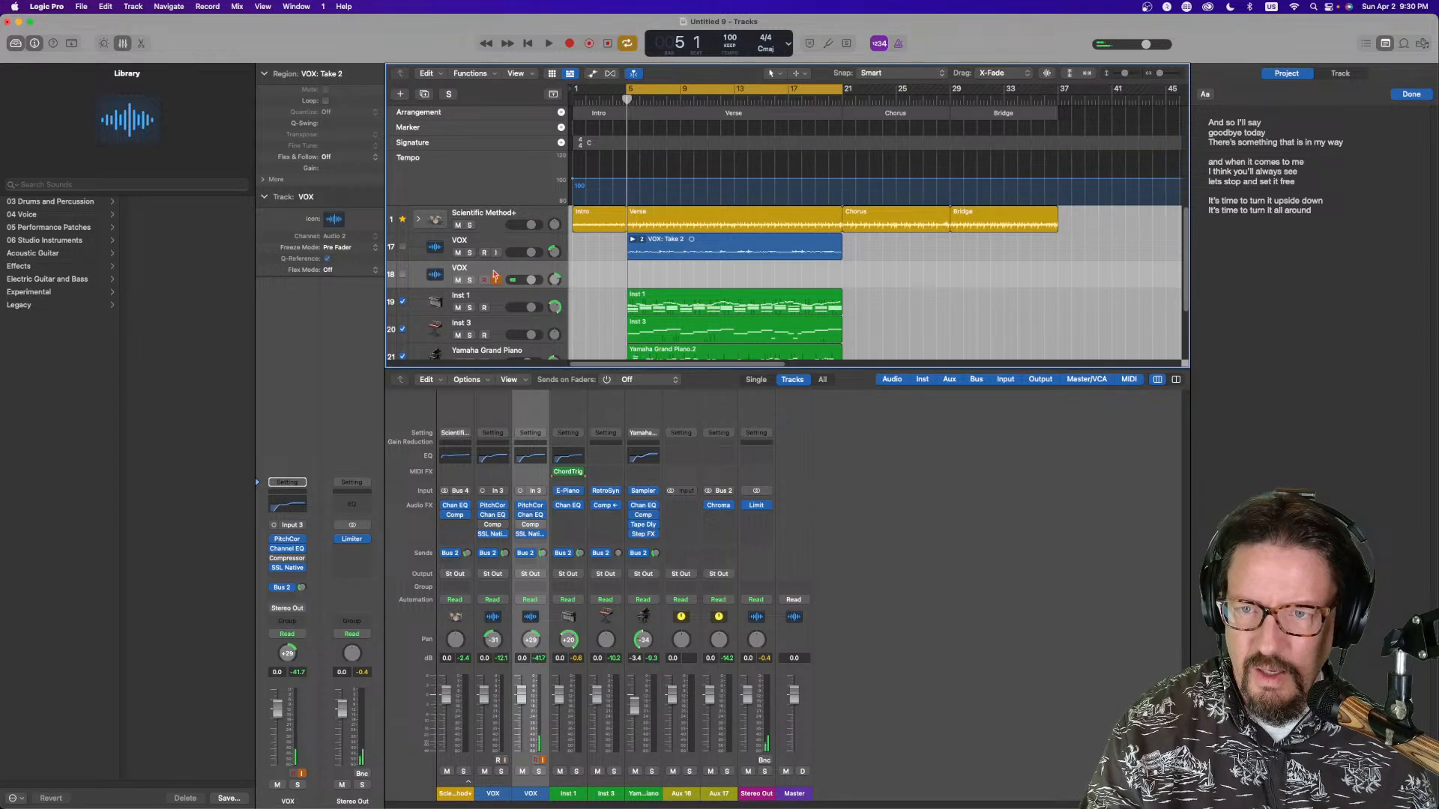
pyautogui.click(566, 44)
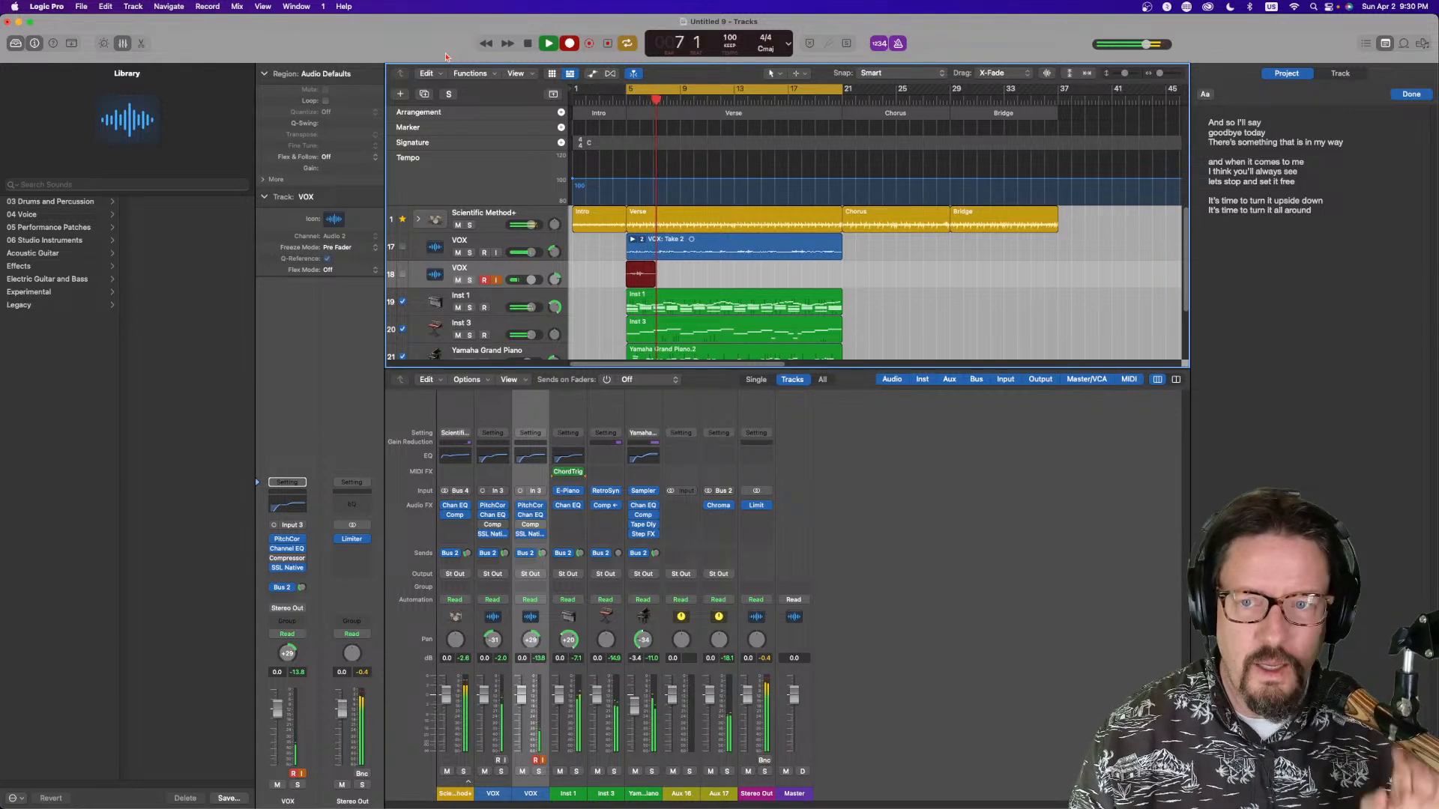
pyautogui.moveTo(533, 281); pyautogui.dragTo(526, 281)
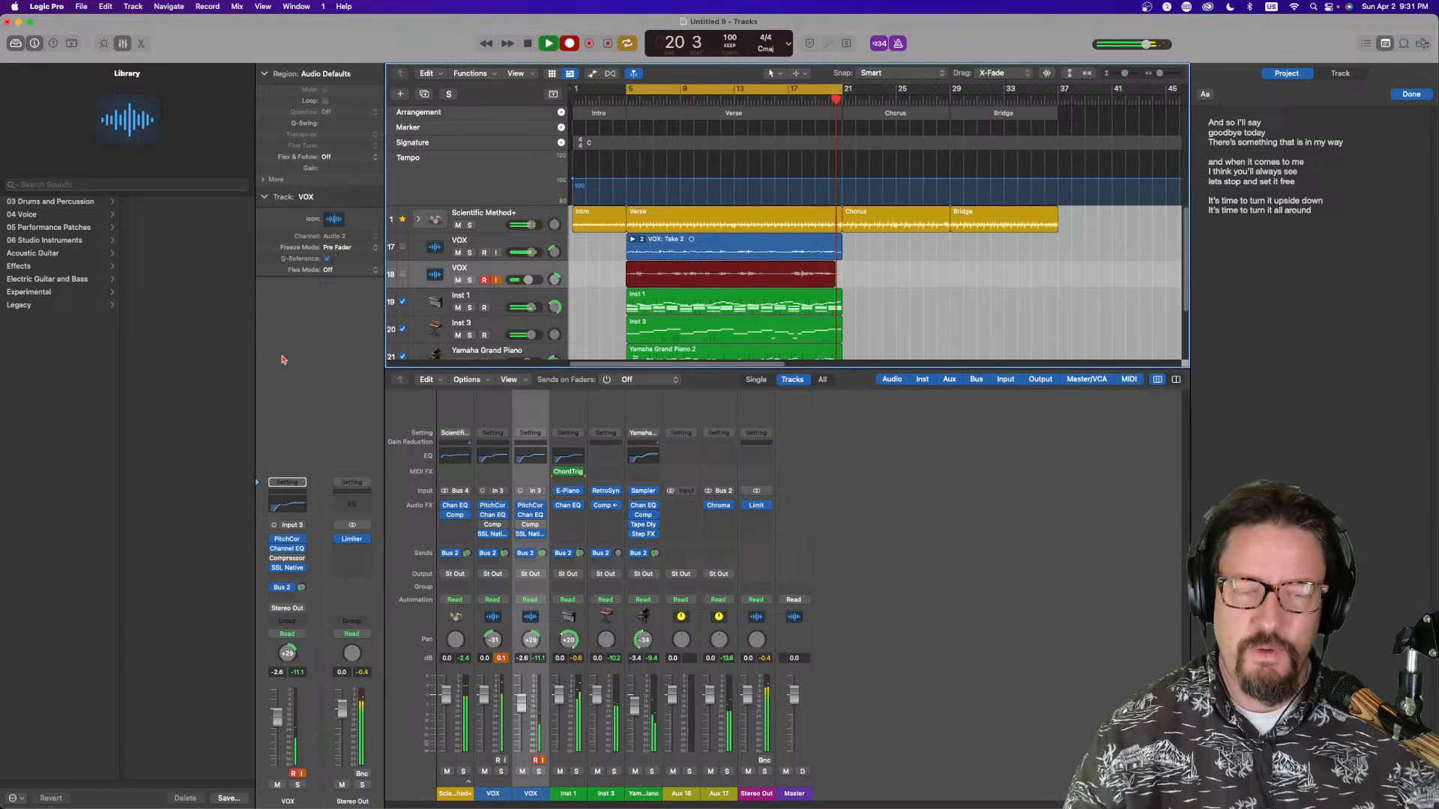
pyautogui.press('space')
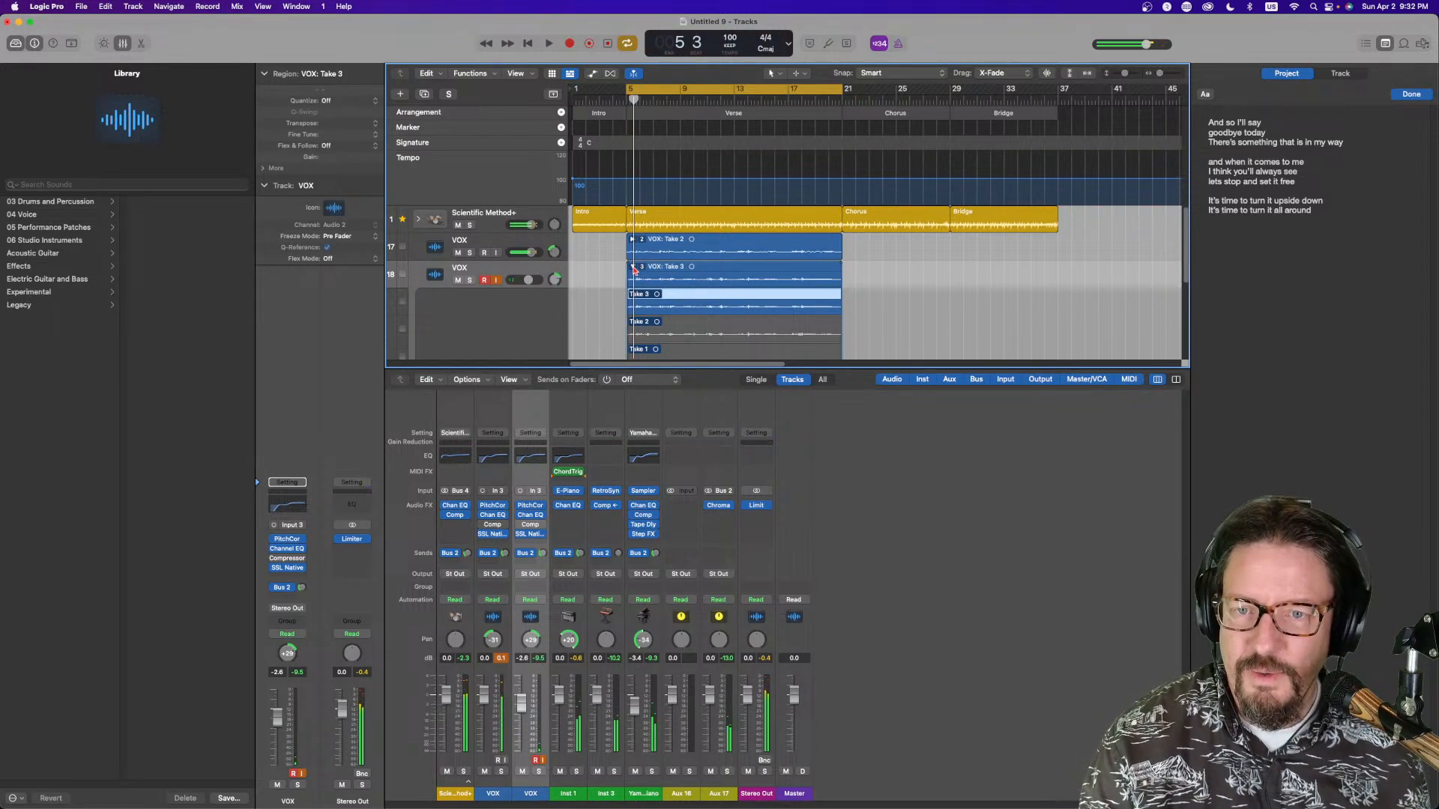
# Record another vocal take on the second VOX track over the verse
pyautogui.press('space')
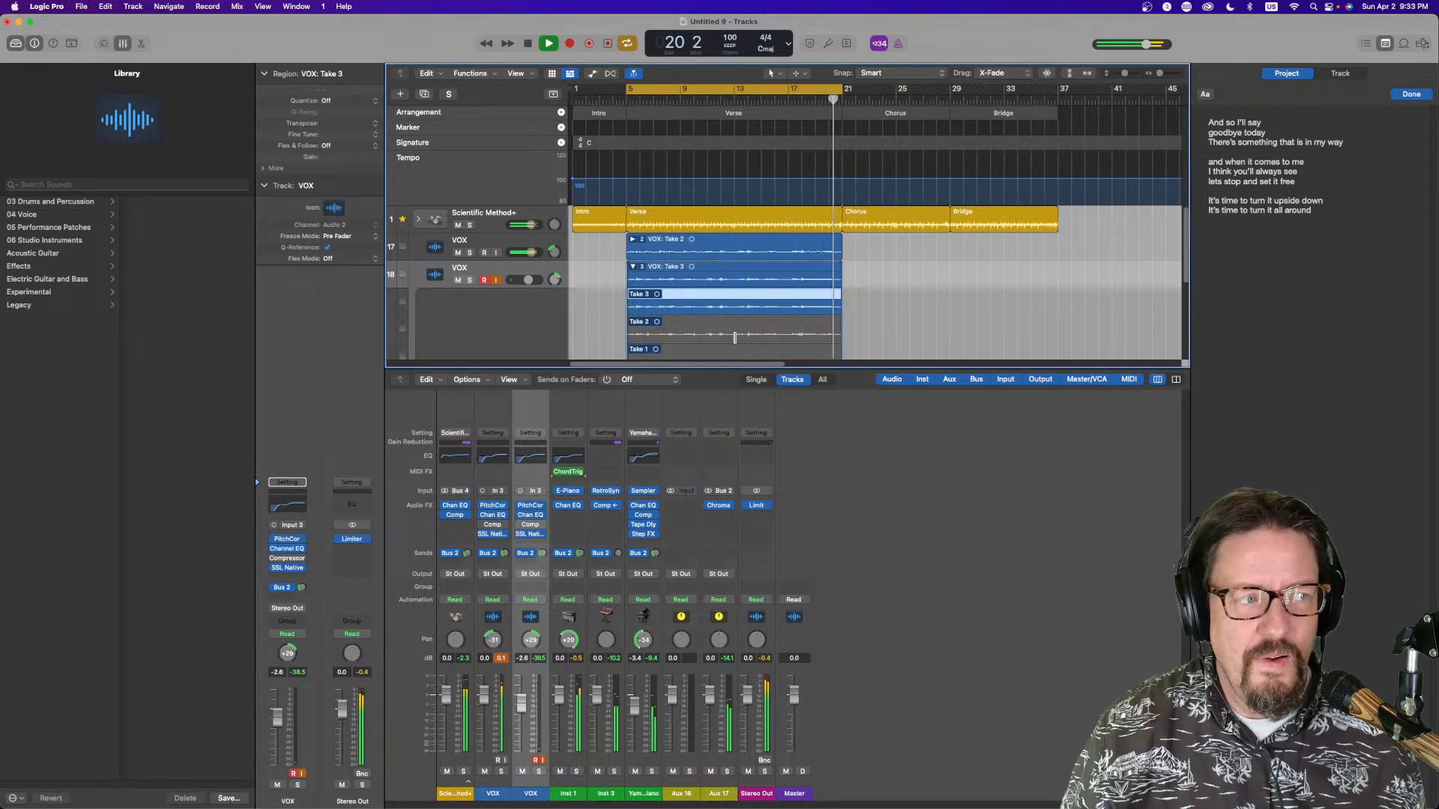
pyautogui.press('space')
pyautogui.click(570, 46)
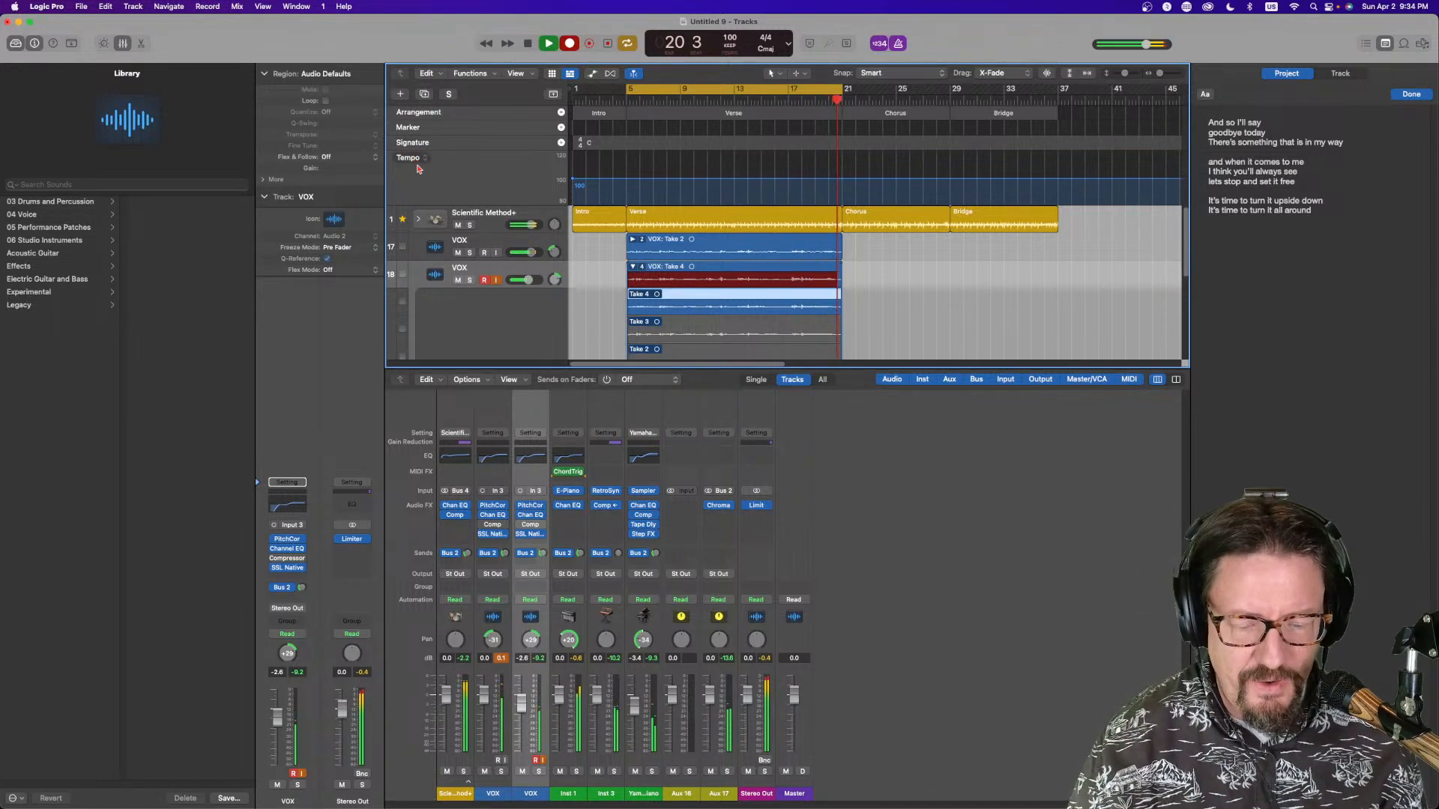
pyautogui.press('space')
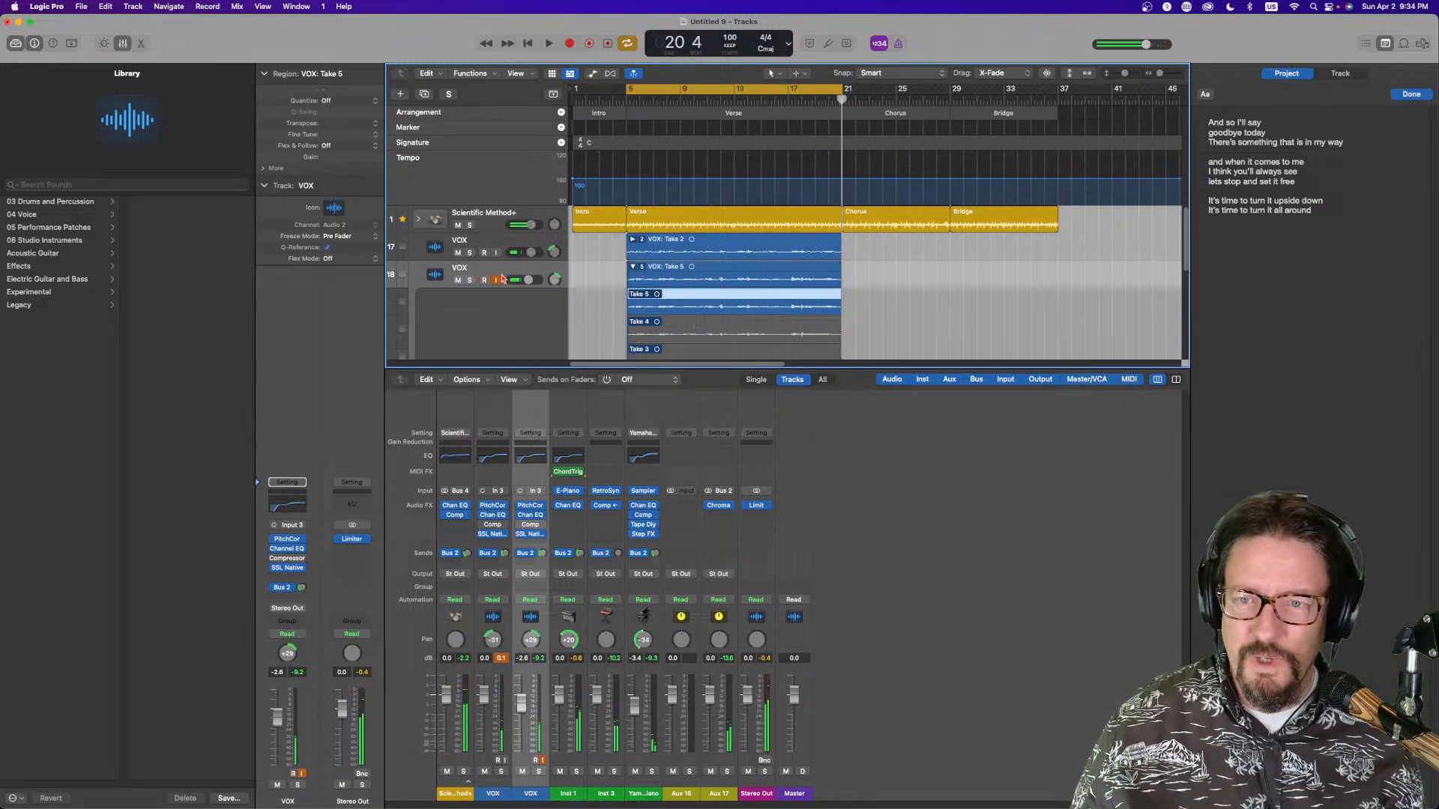
# Collapse the second VOX track's take folder and create a third VOX track with the same settings
pyautogui.click(632, 267)
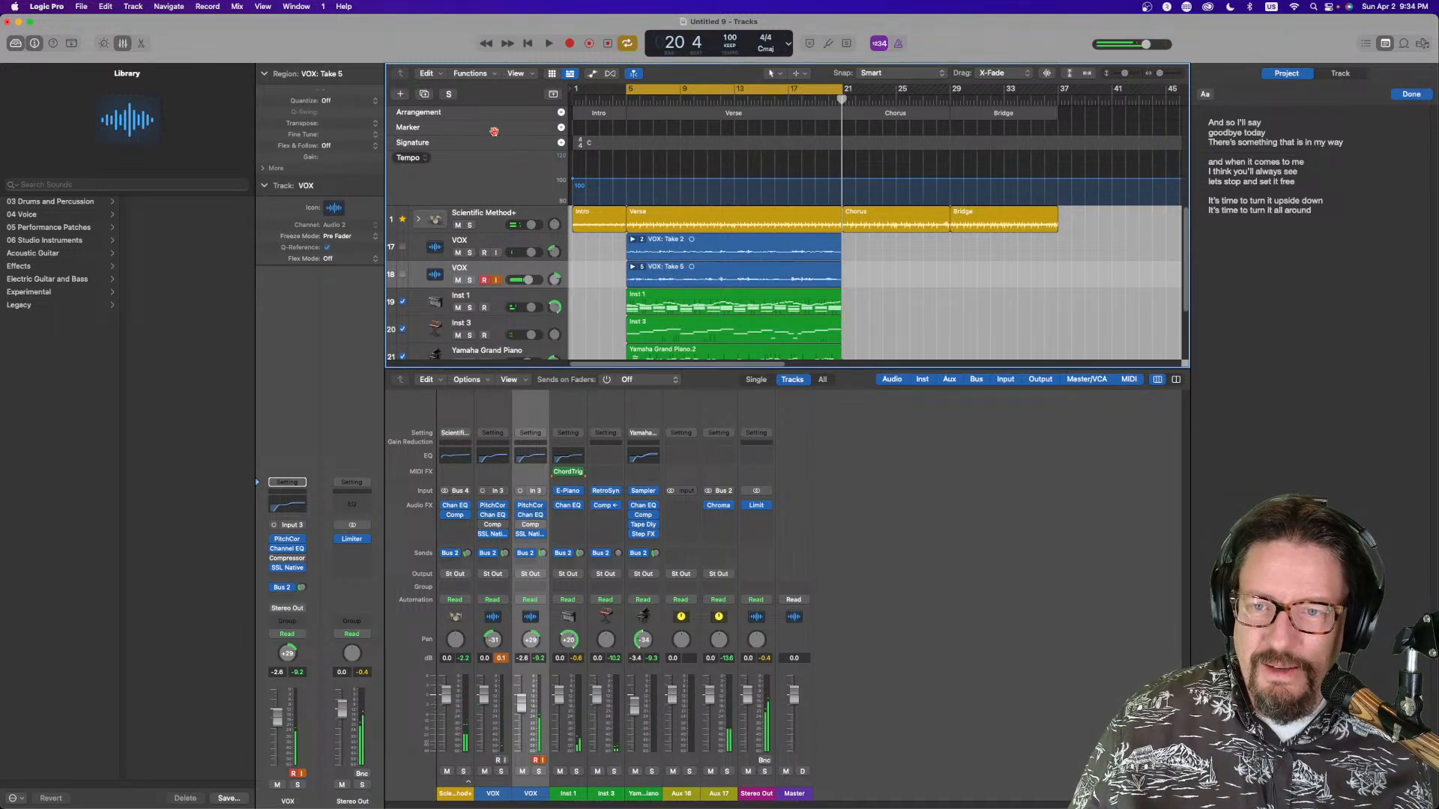
pyautogui.click(446, 95)
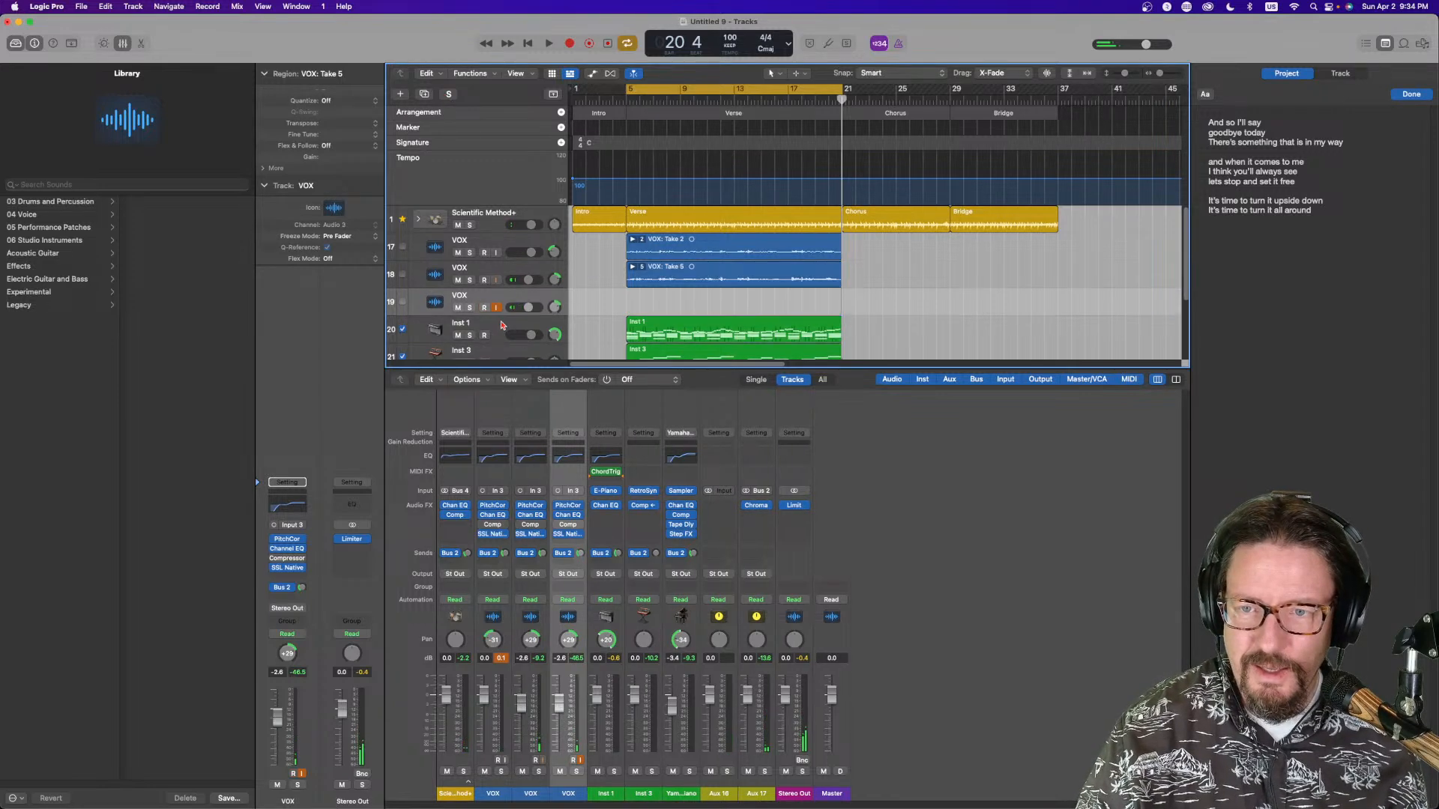
# Record vocal takes on the third VOX track, then collapse its take folder and disarm it for recording
pyautogui.moveTo(555, 308); pyautogui.dragTo(555, 319)
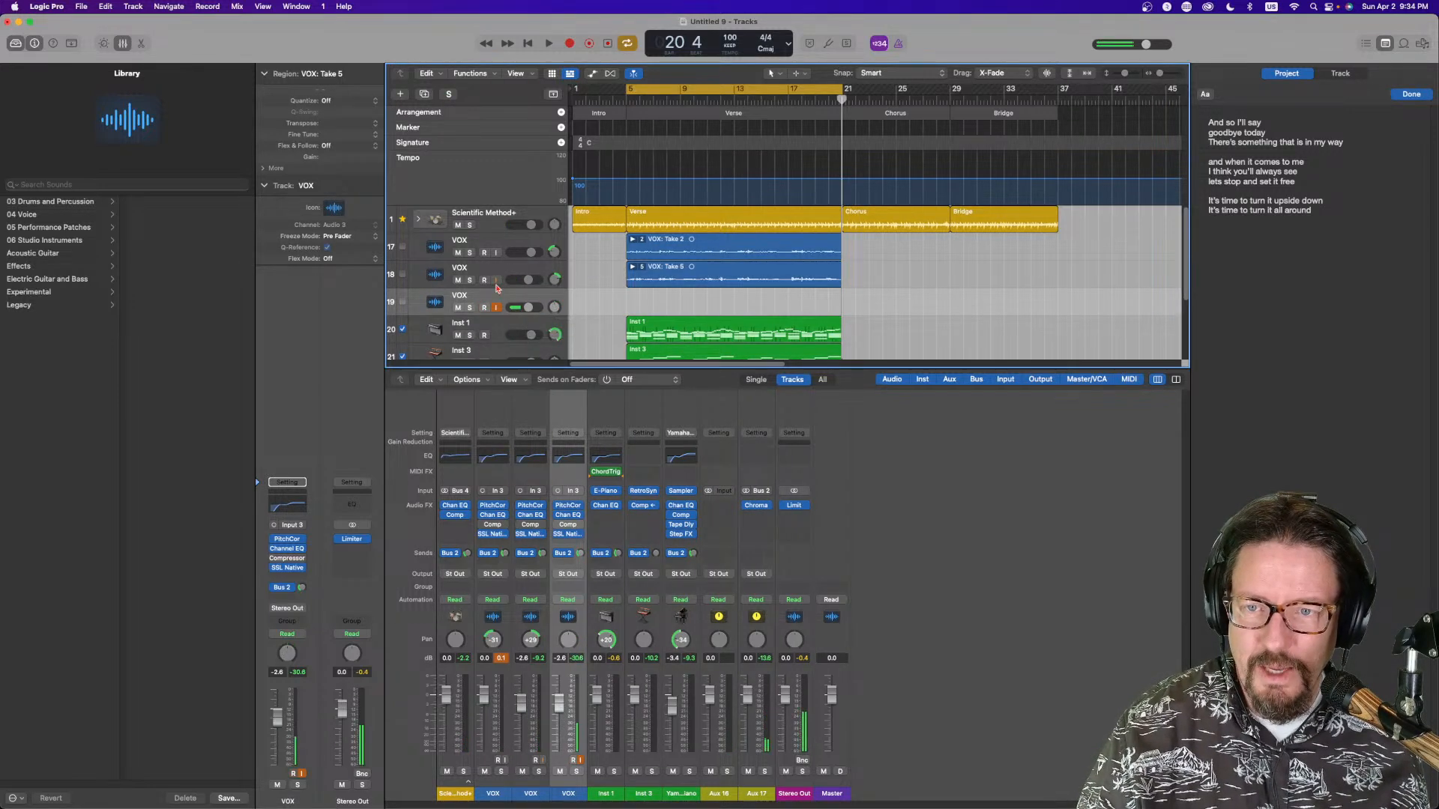
pyautogui.click(569, 44)
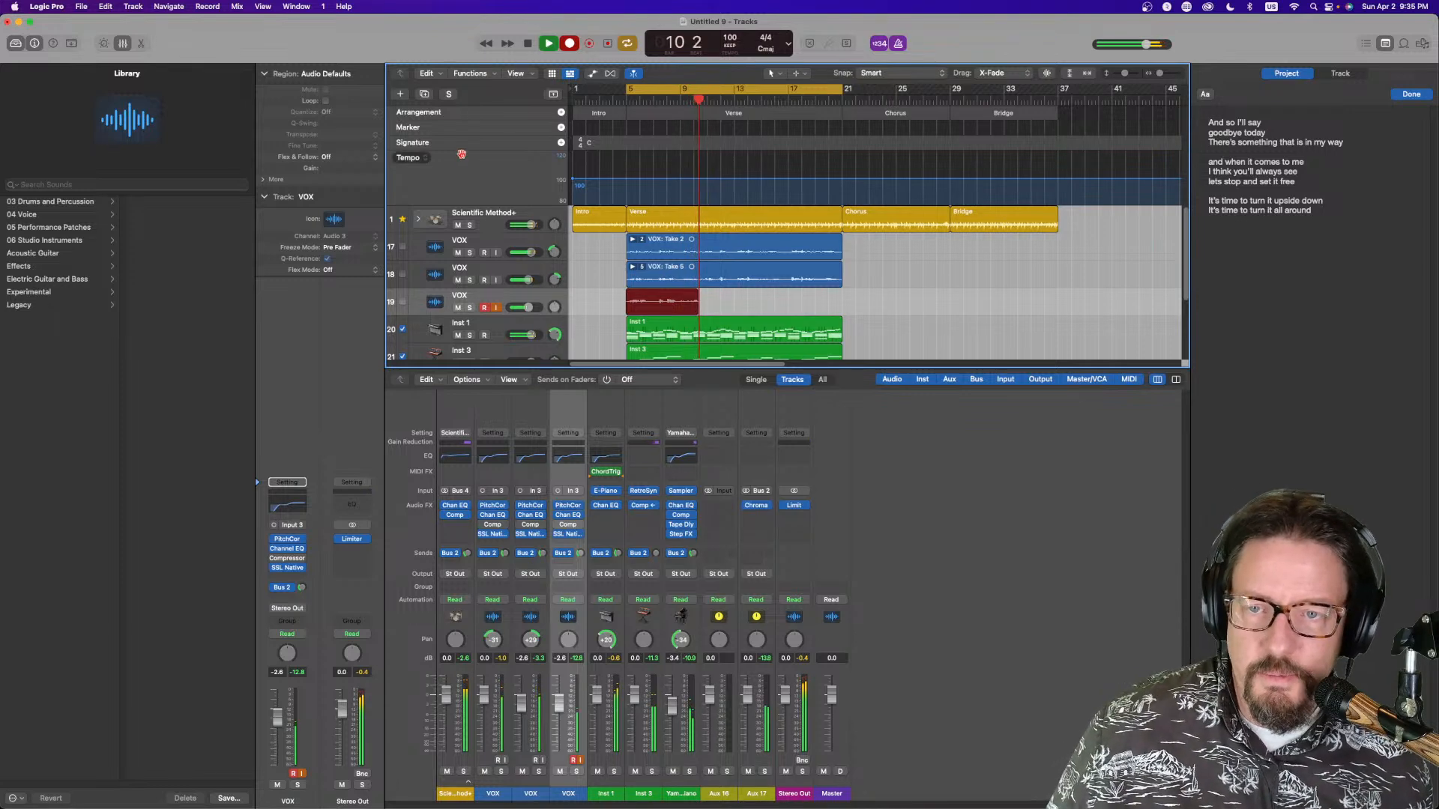
pyautogui.moveTo(554, 252); pyautogui.dragTo(555, 264)
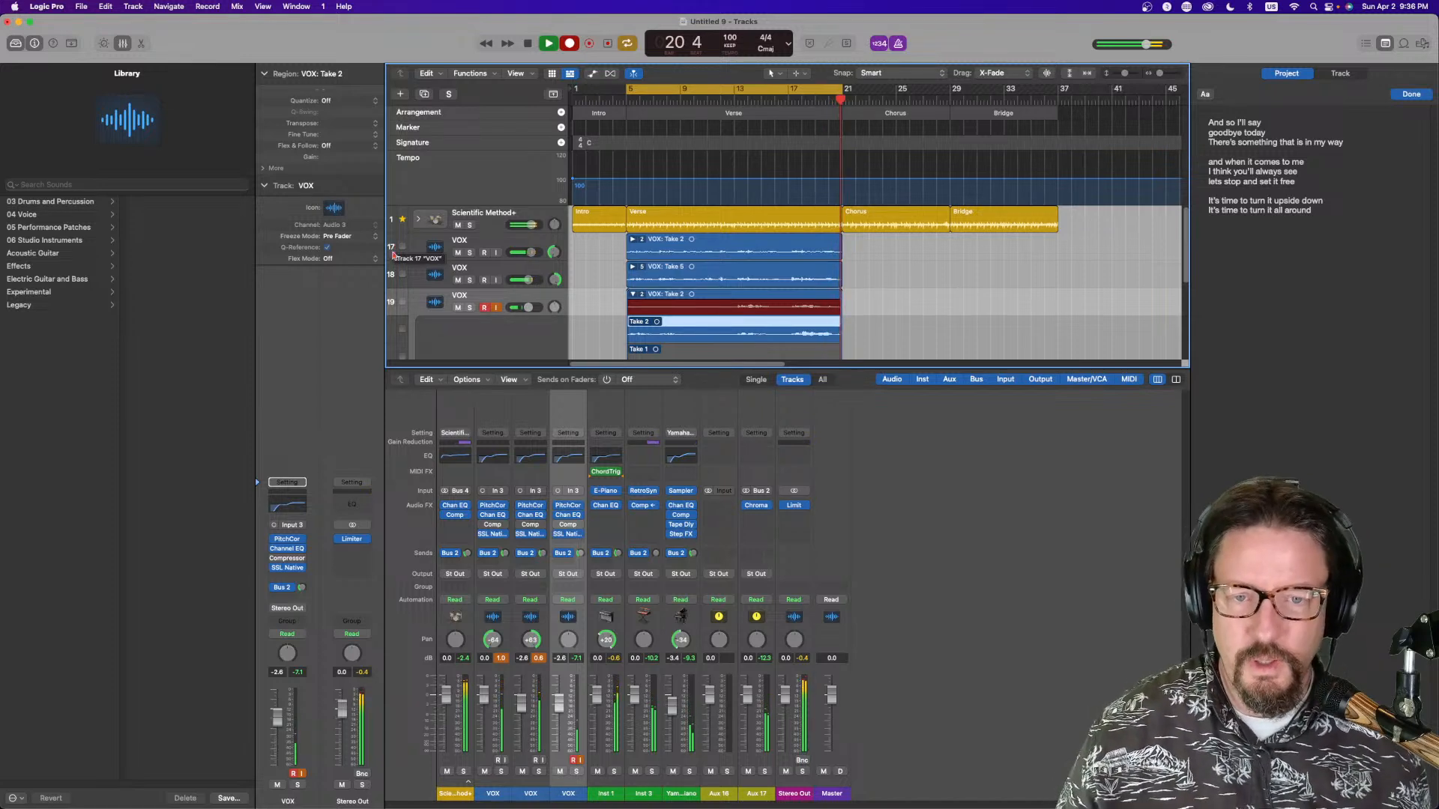
pyautogui.press('space')
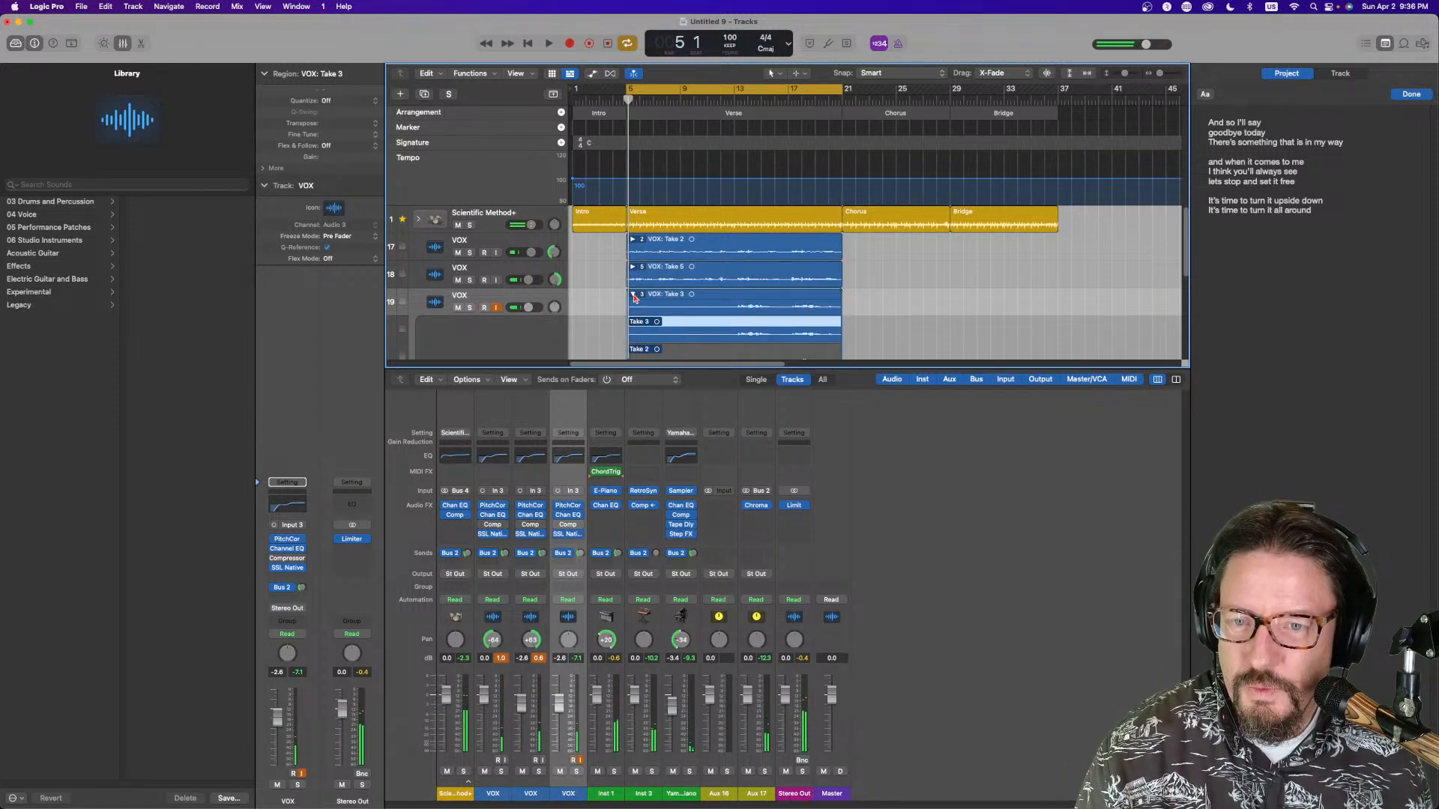
pyautogui.click(634, 294)
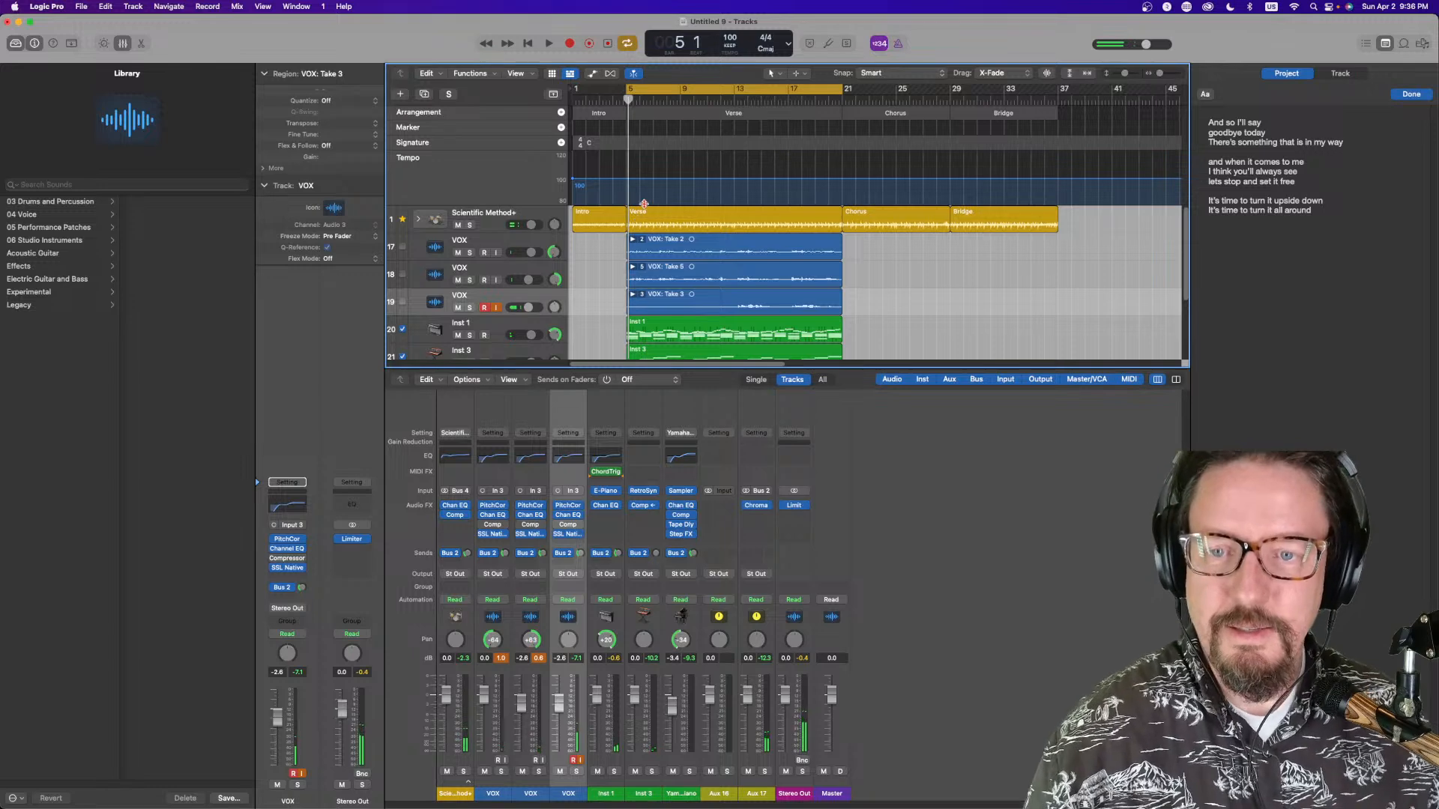
pyautogui.click(484, 307)
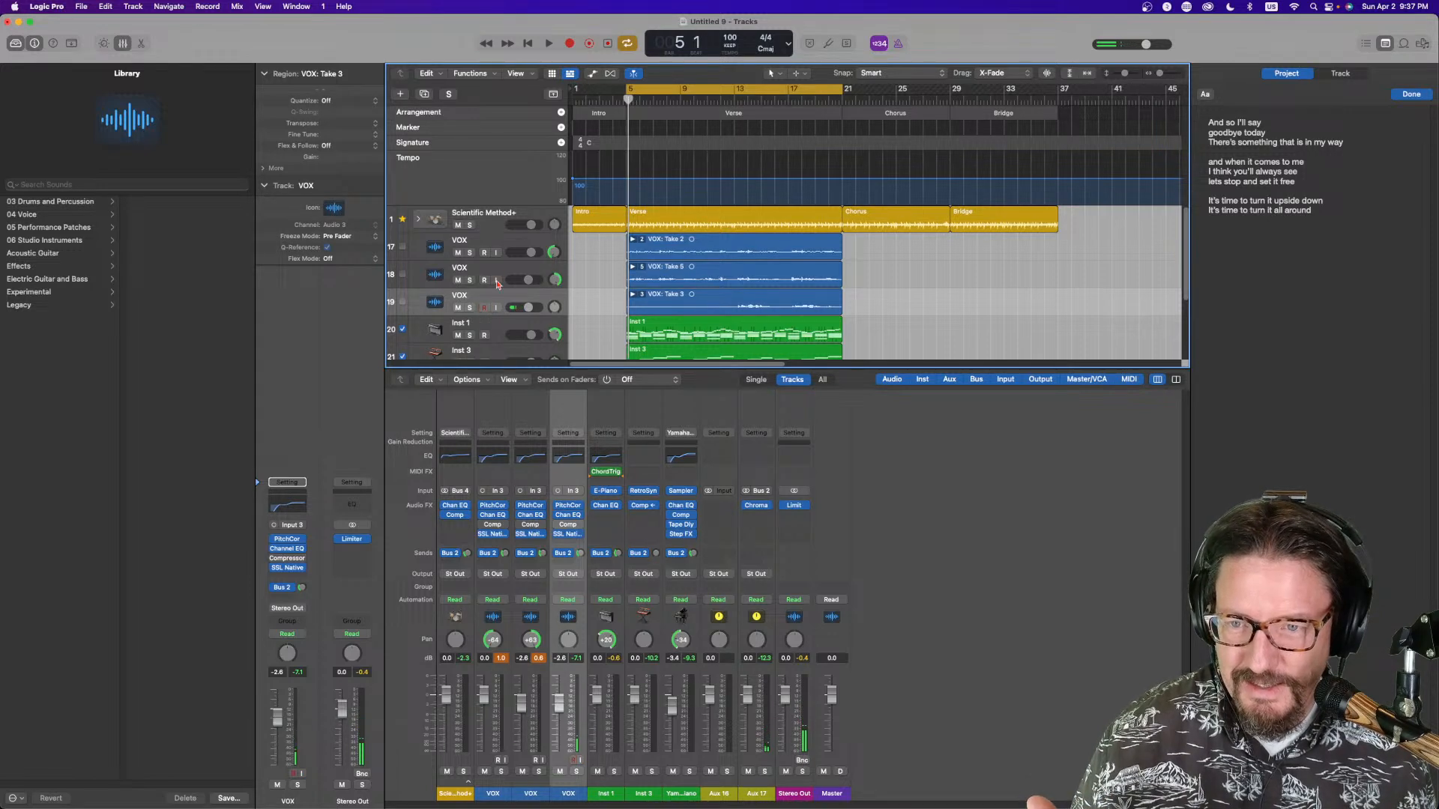
# Set the cycle range to cover the chorus from bar 21 to bar 29
pyautogui.scroll(-3, 504, 259)
pyautogui.scroll(2, 600, 253)
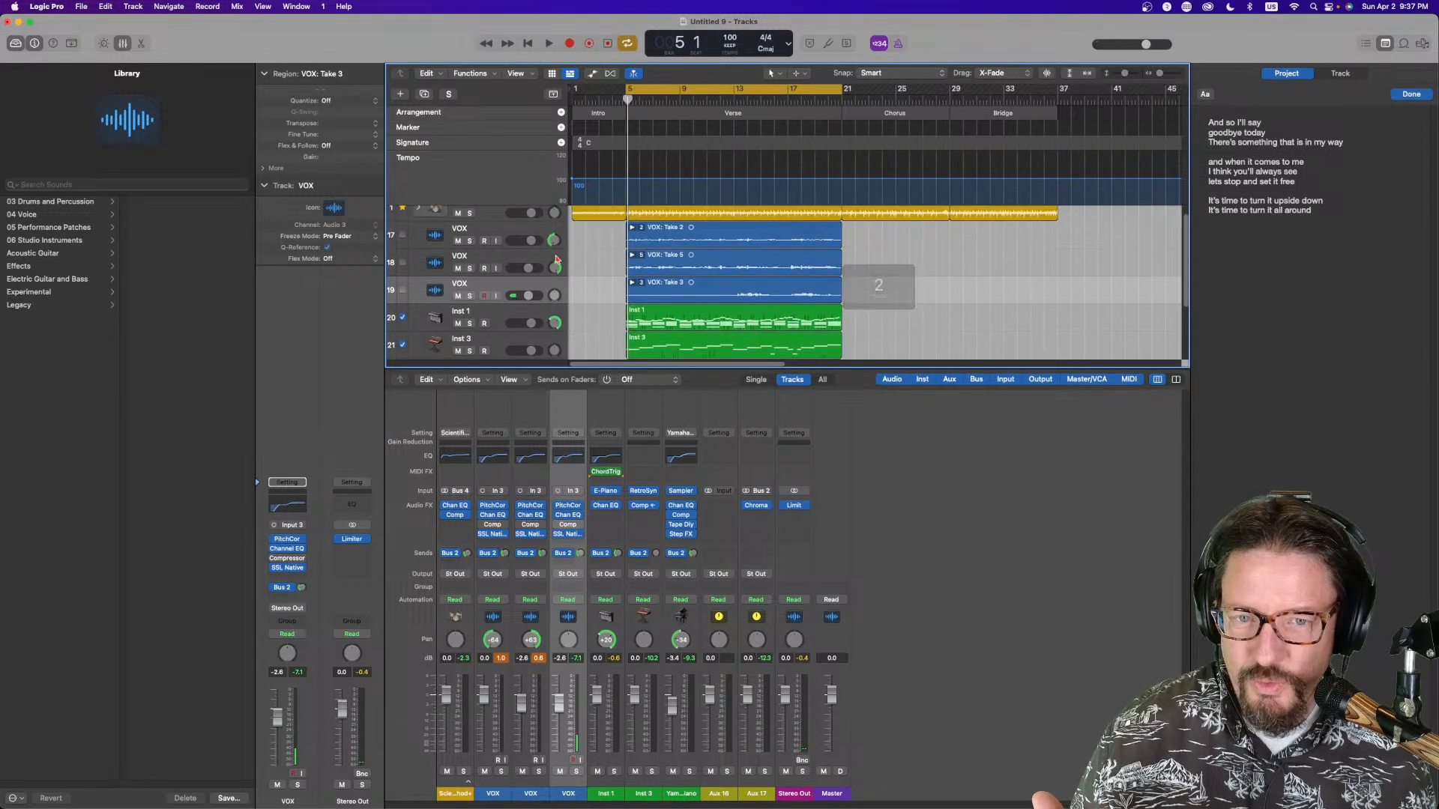
pyautogui.moveTo(728, 95); pyautogui.dragTo(949, 89)
pyautogui.scroll(1, 875, 277)
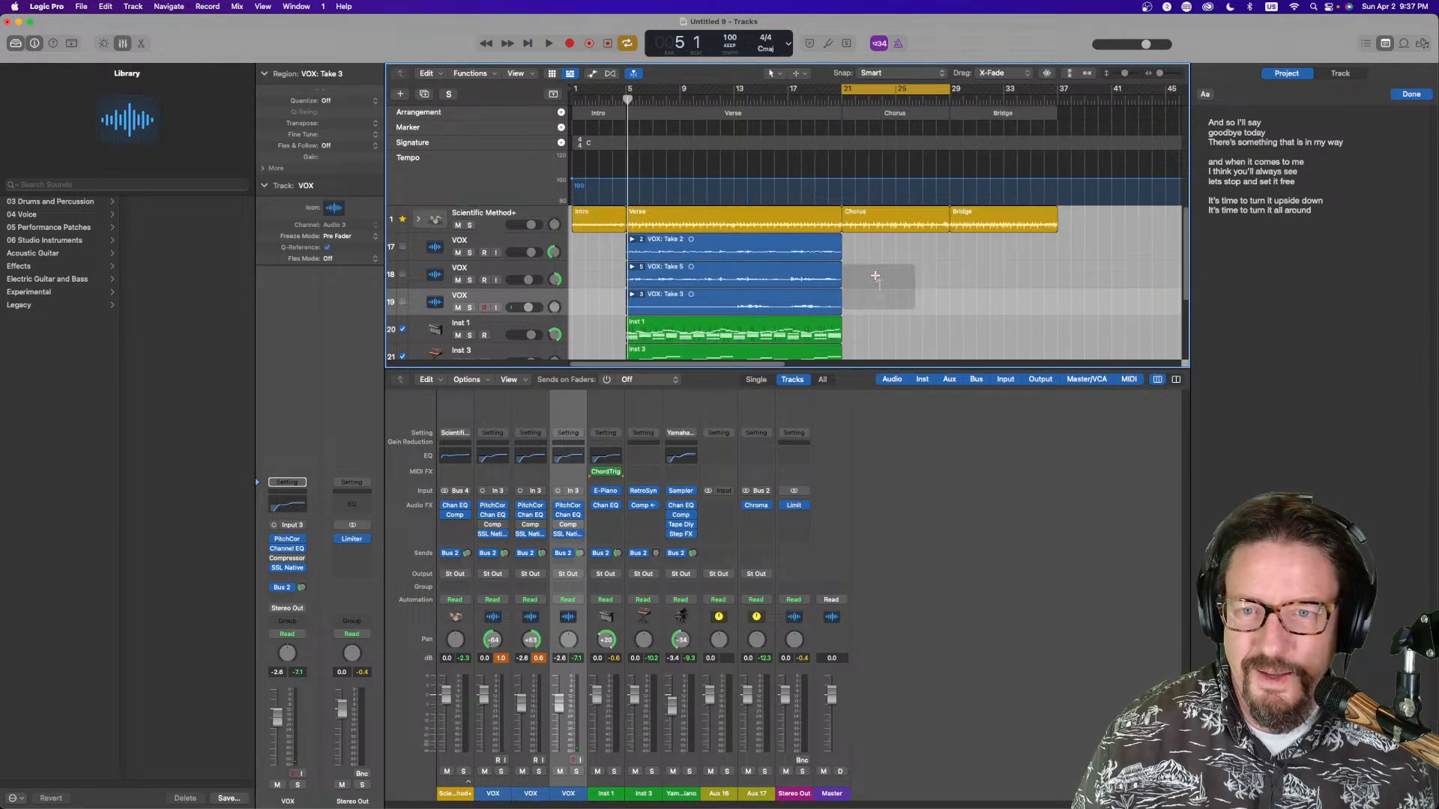
pyautogui.scroll(-3, 875, 277)
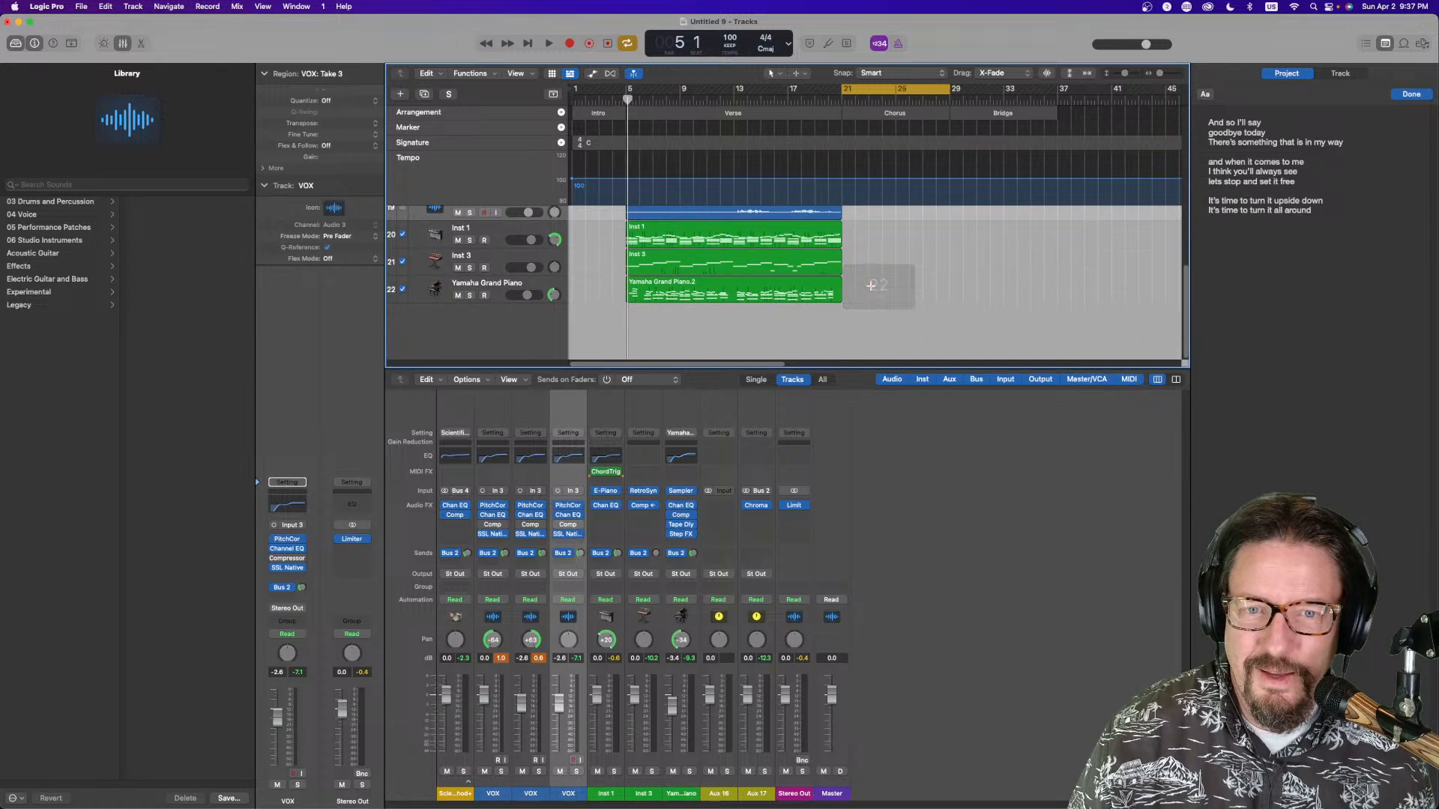
# Record a MIDI part on the Inst 1 track over the chorus and align its start to bar 21
pyautogui.click(494, 227)
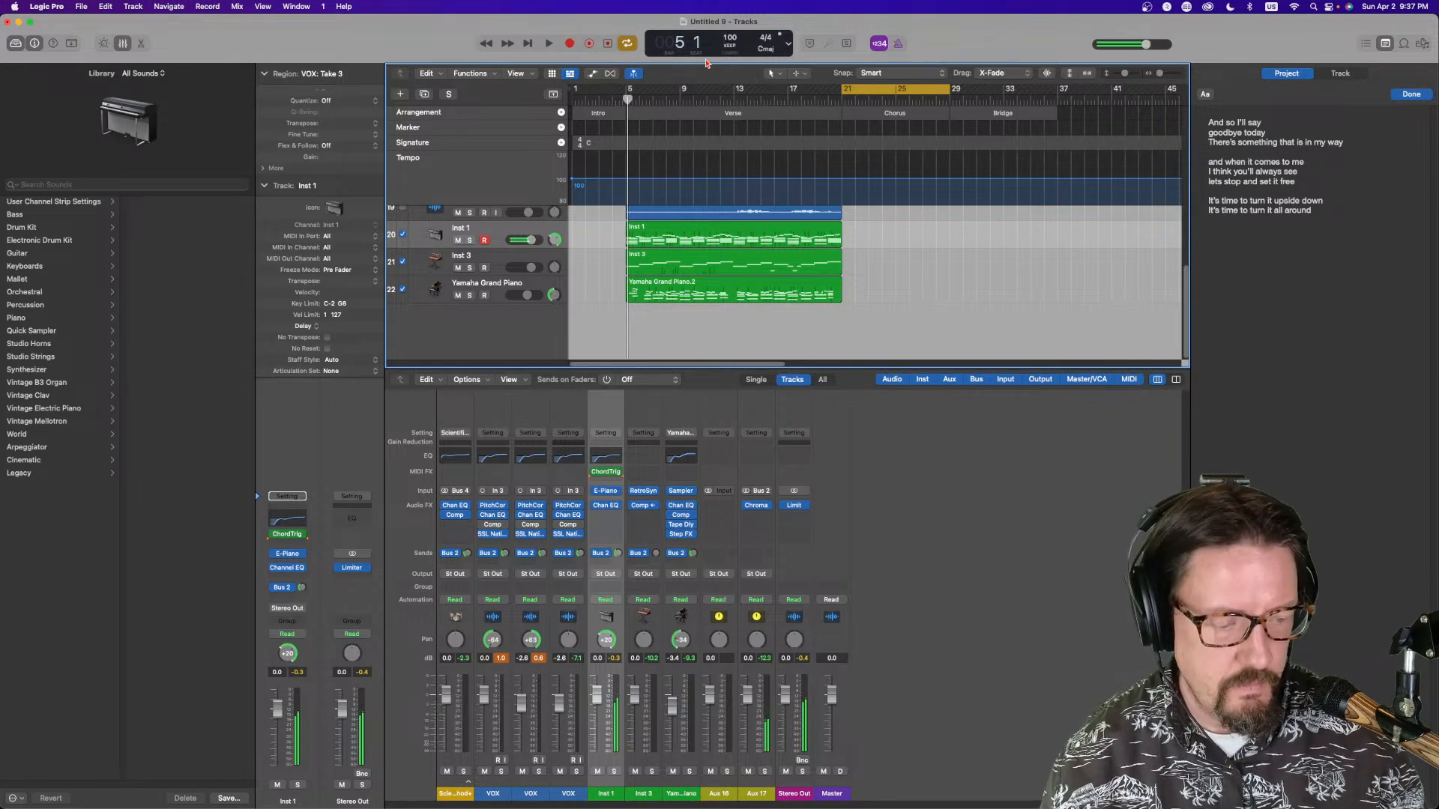
pyautogui.press('r')
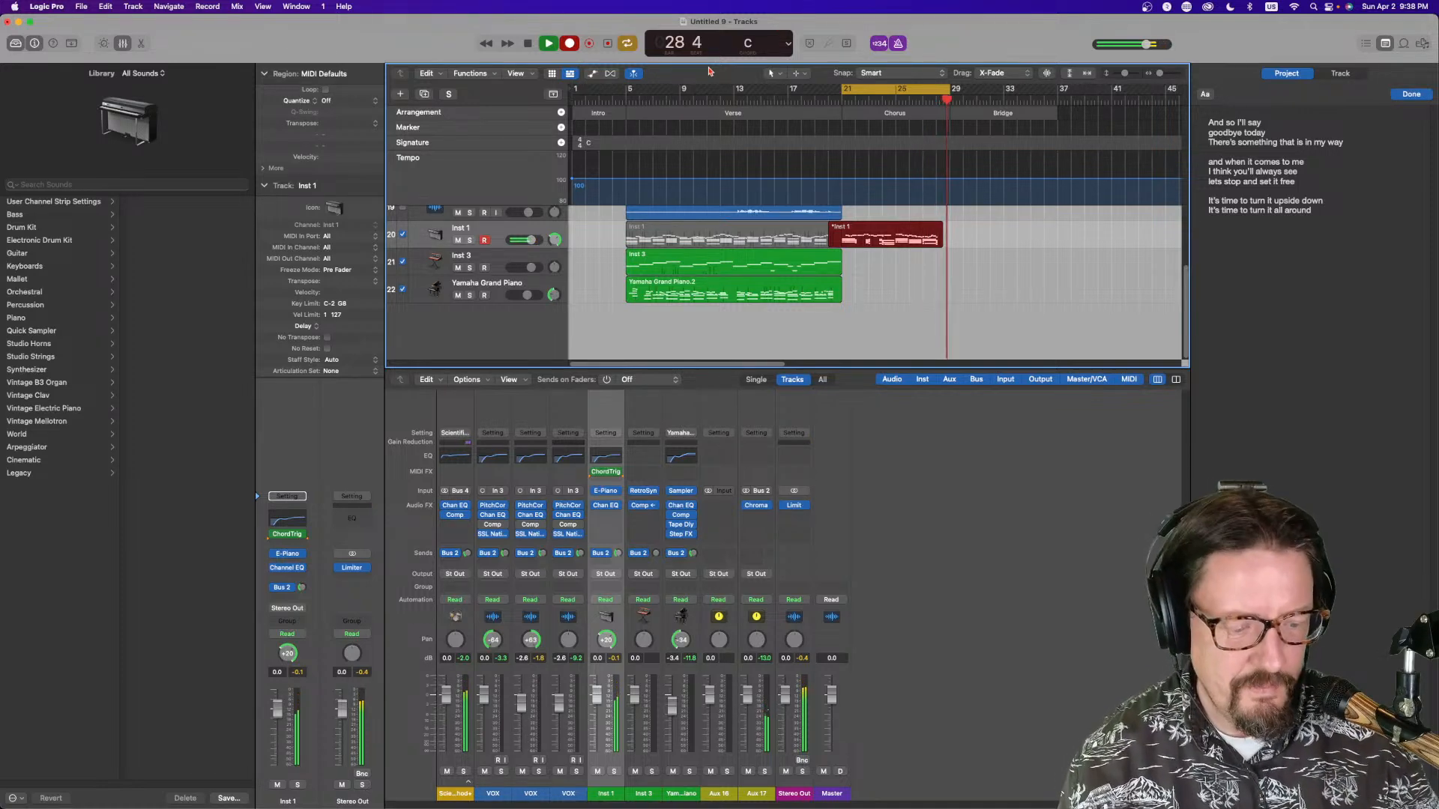
pyautogui.press('space')
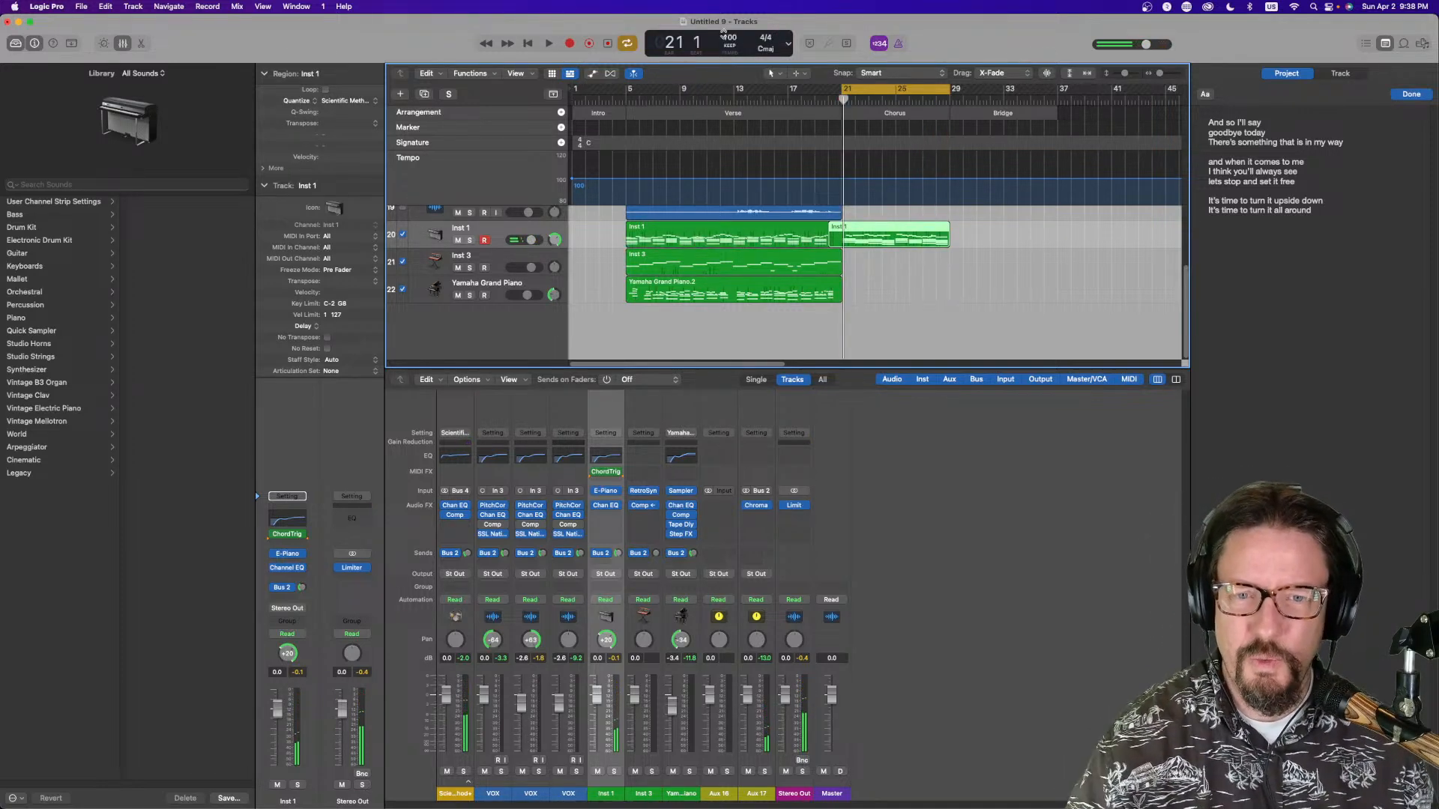
pyautogui.moveTo(831, 240); pyautogui.dragTo(844, 242)
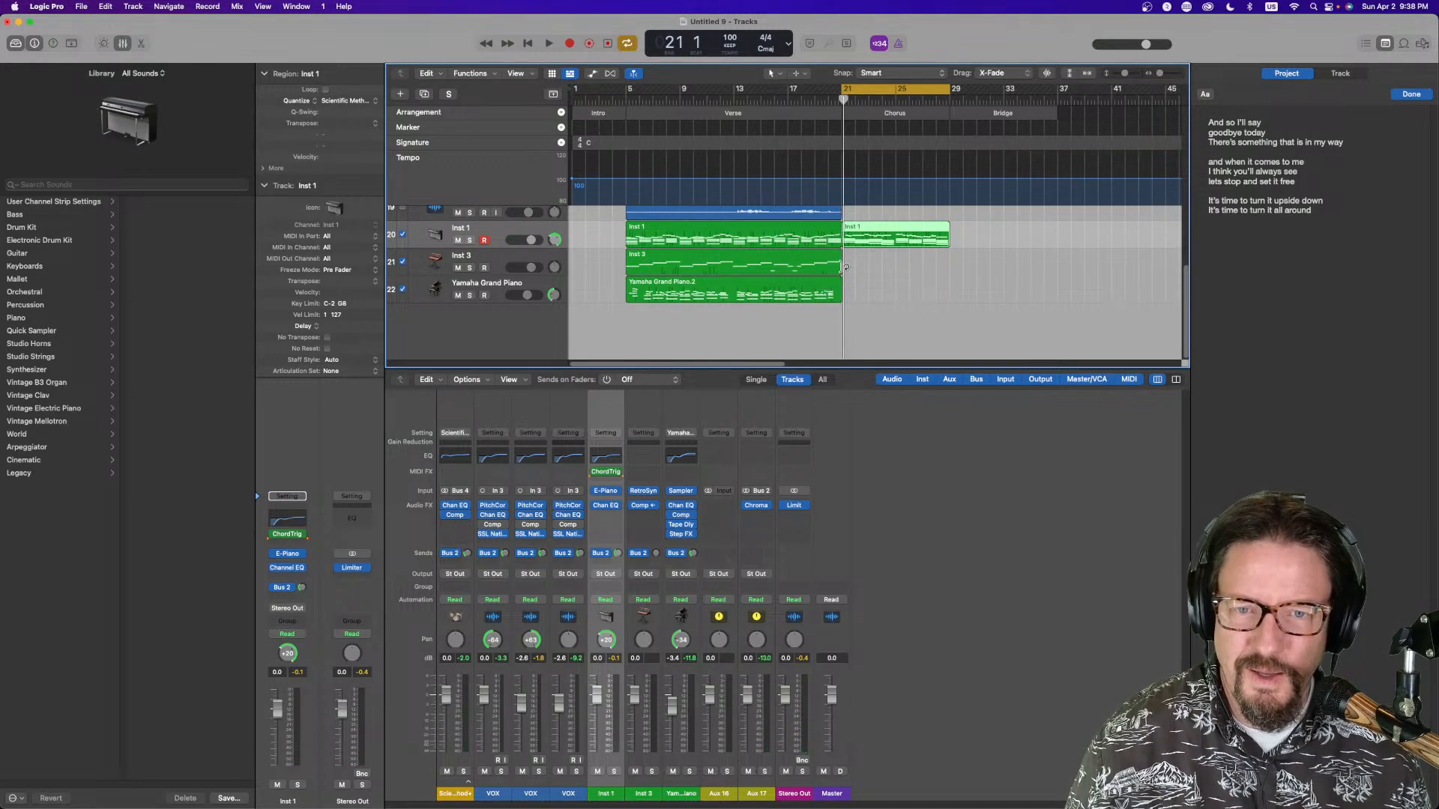
# Duplicate the Inst 3 track and raise the Retro Synth filter cutoff on the new Inst 5 track
pyautogui.click(502, 261)
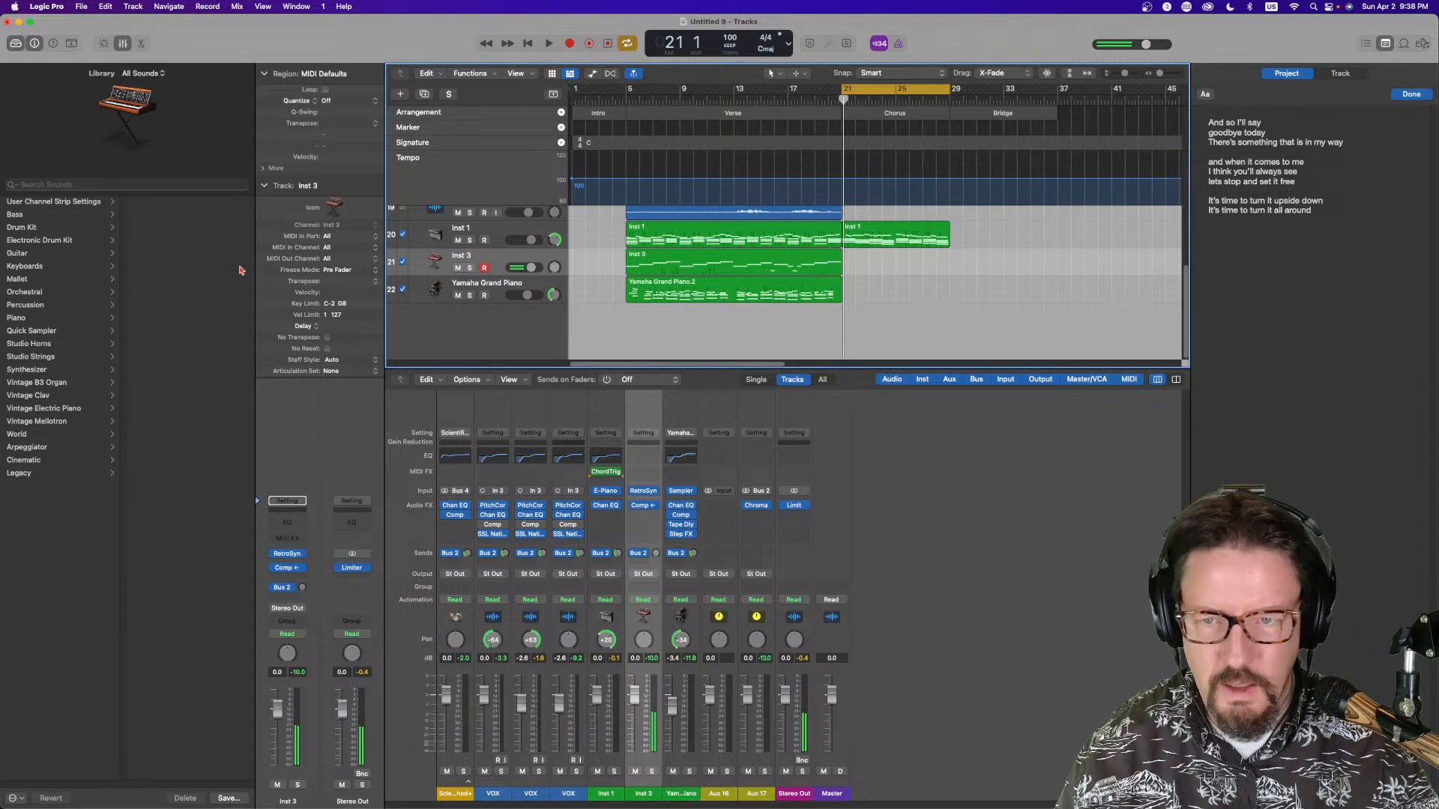
pyautogui.press('super+d')
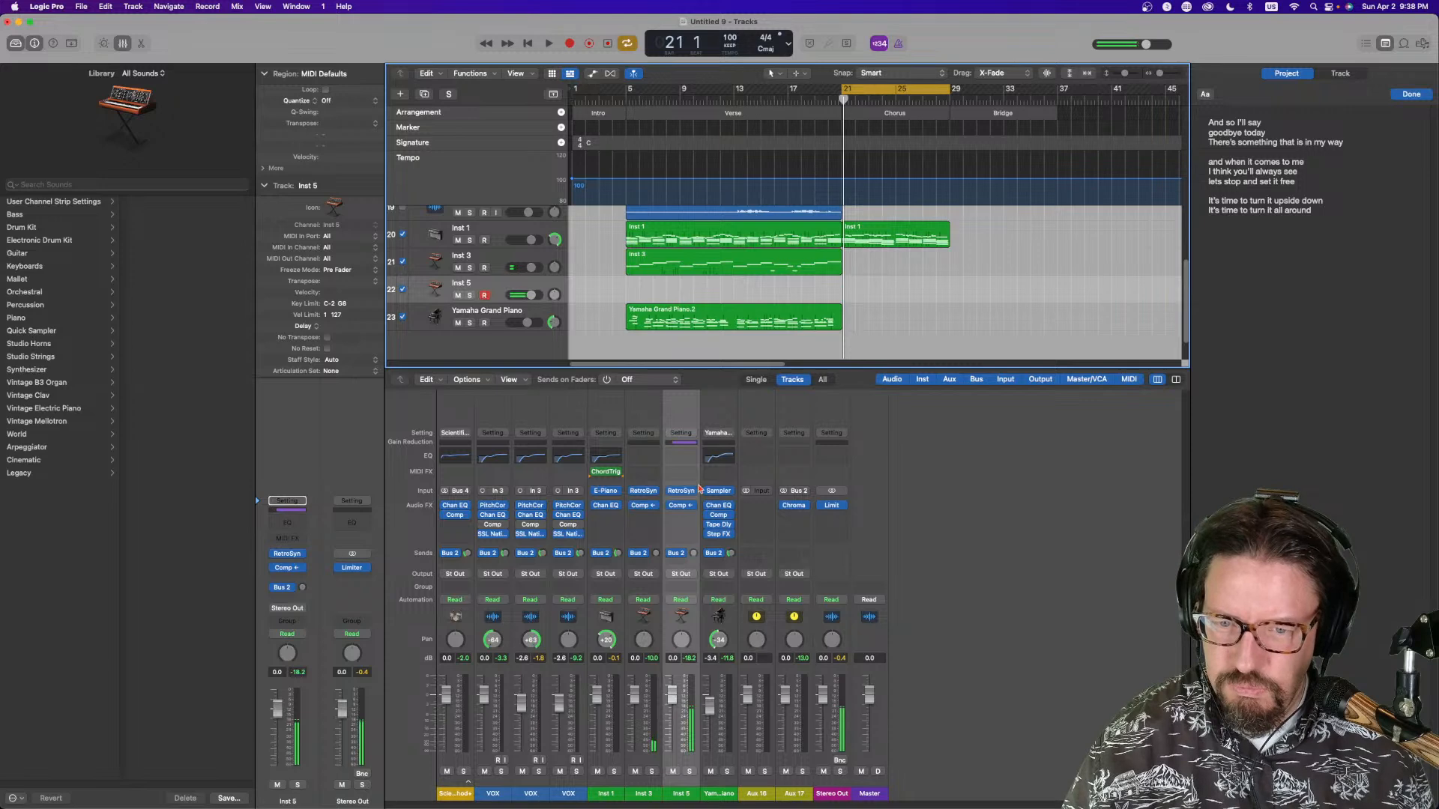
pyautogui.click(684, 491)
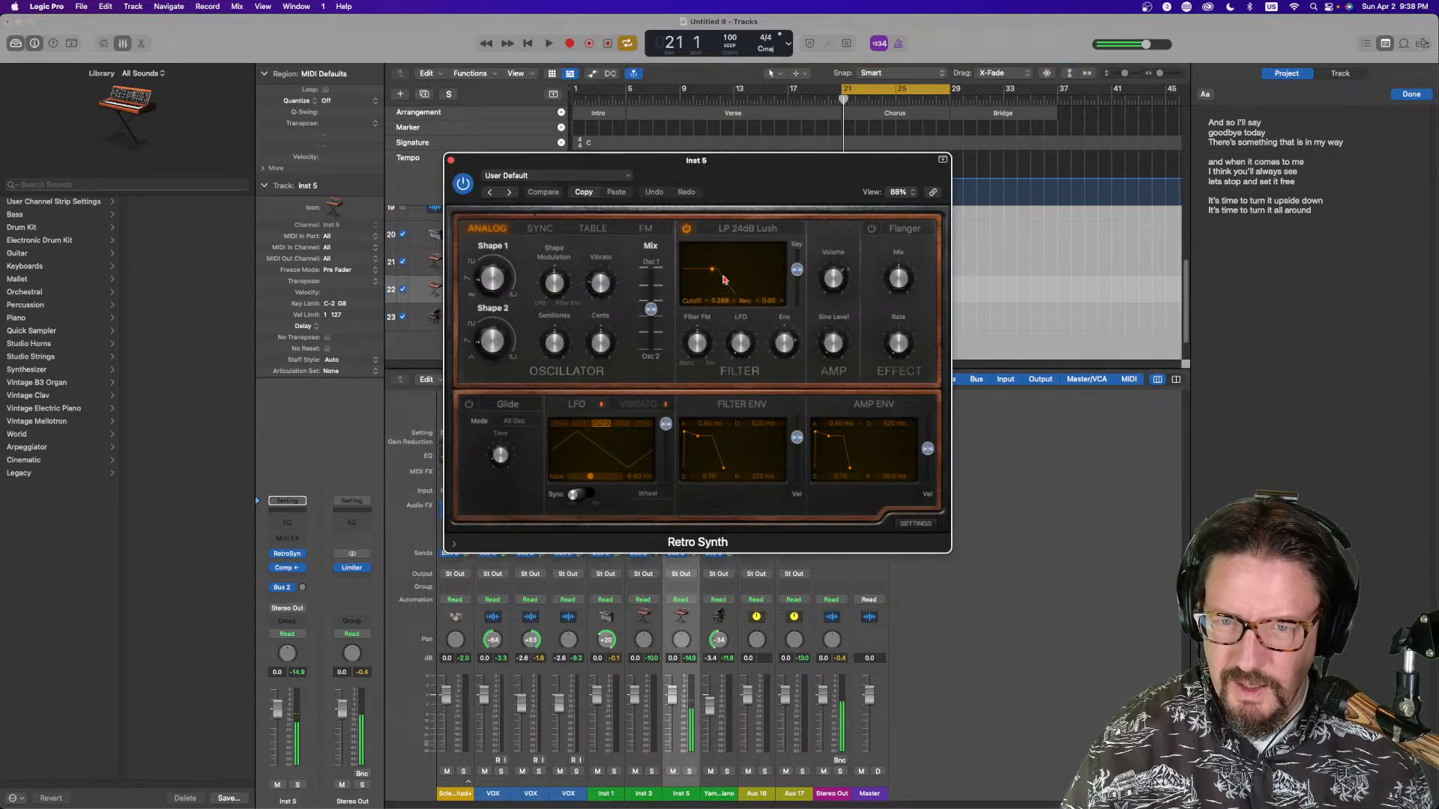
pyautogui.moveTo(715, 272); pyautogui.dragTo(733, 275)
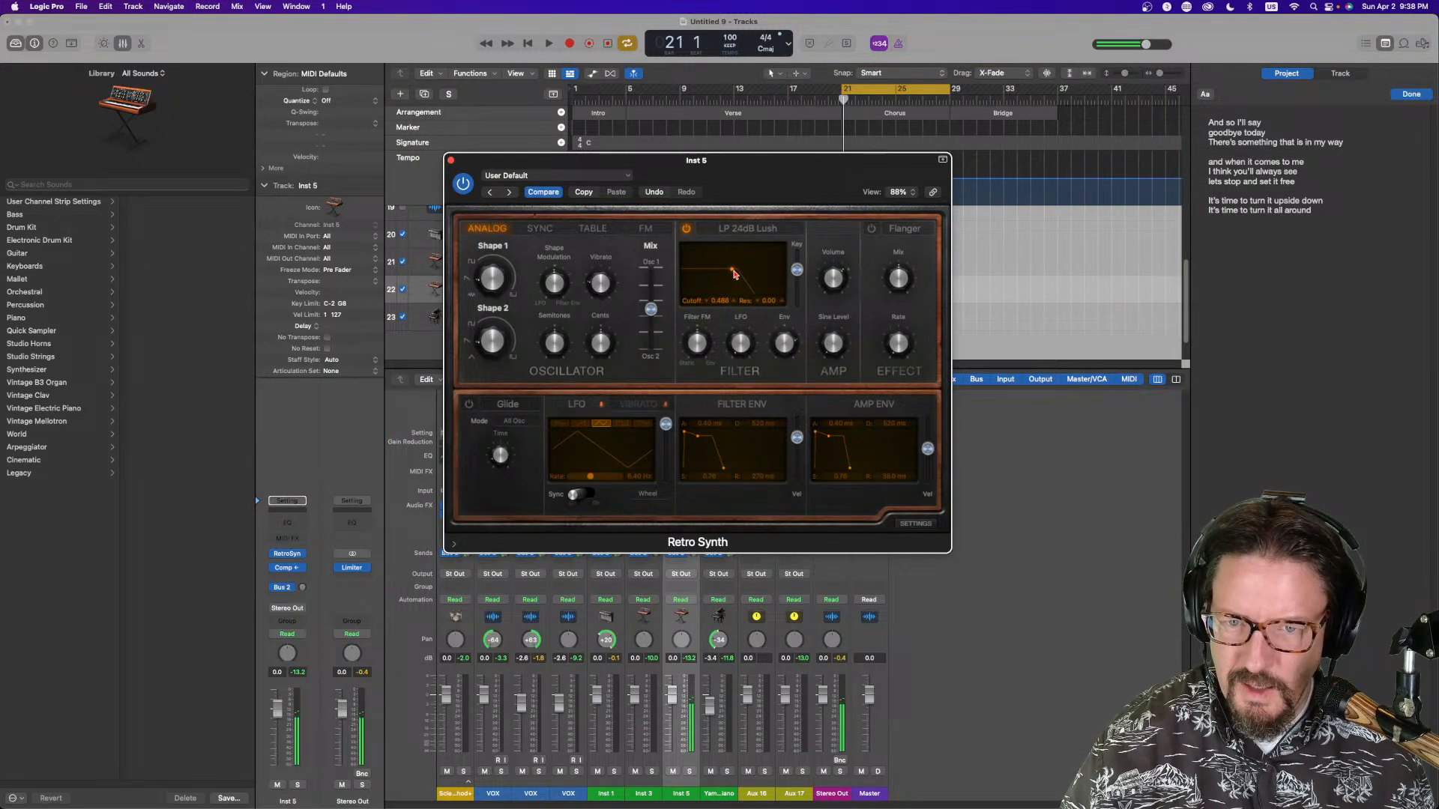
pyautogui.click(451, 162)
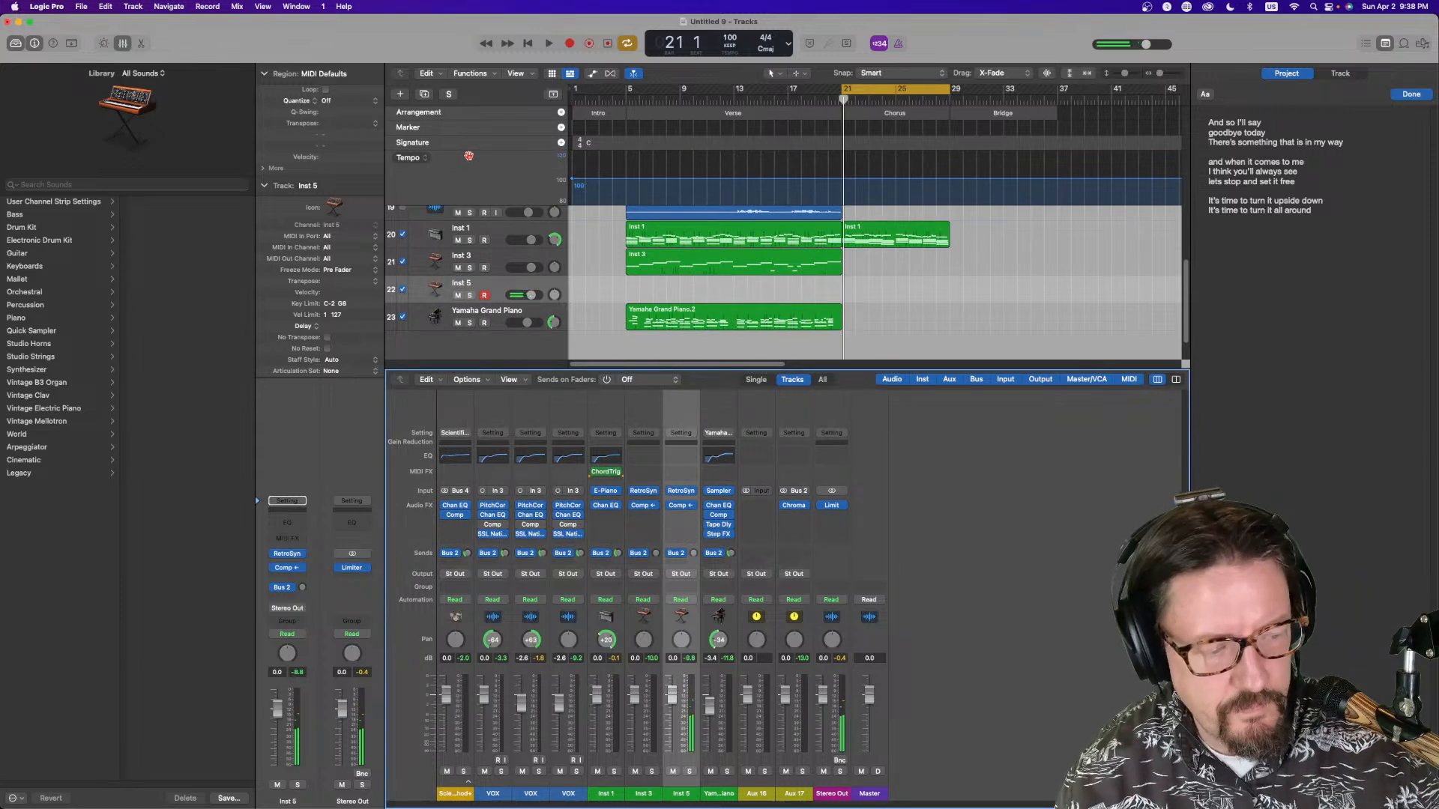
# Record a synth part on the Inst 5 track over the chorus
pyautogui.press('r')
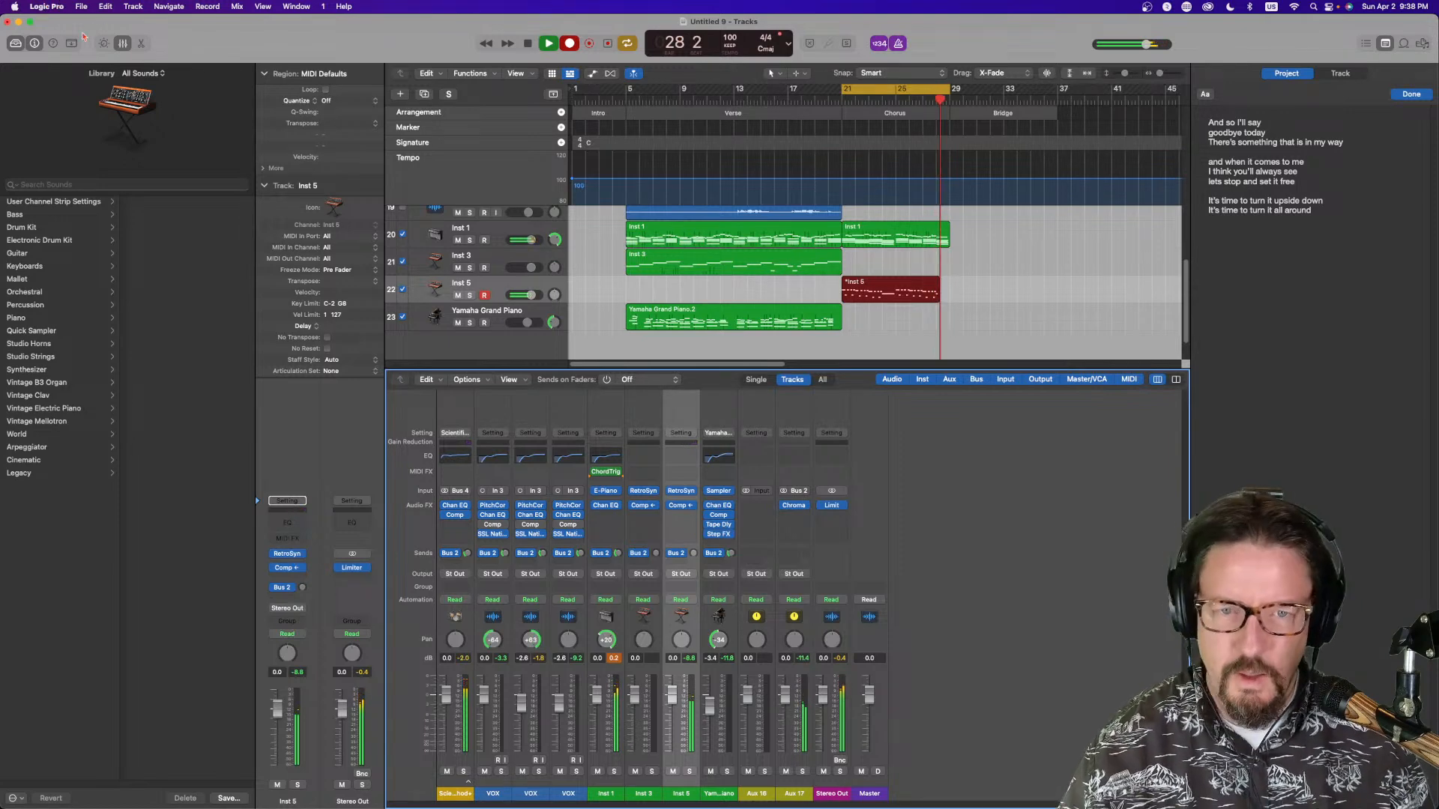
pyautogui.press('space')
pyautogui.press('space')
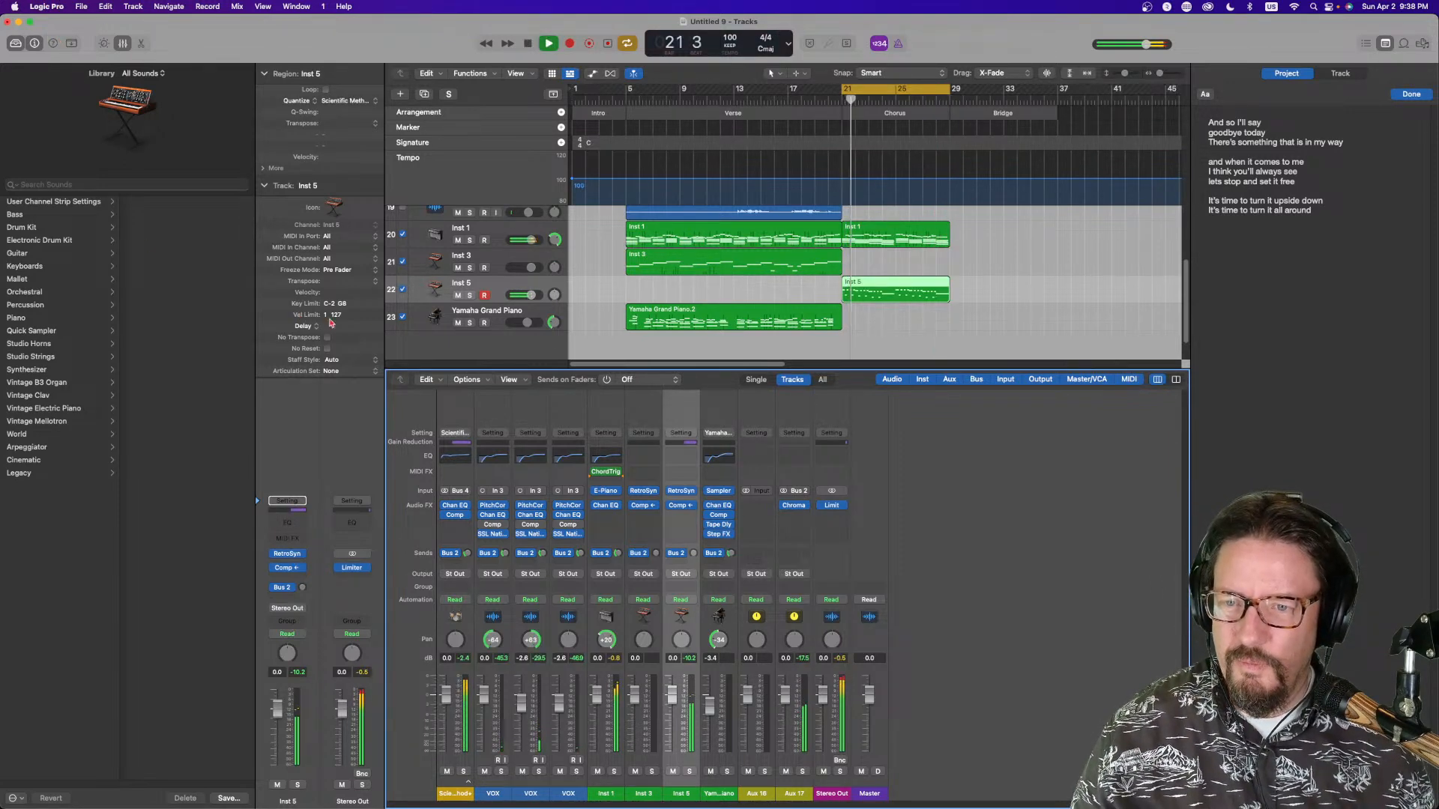
# Add a Yamaha Grand Piano region over the chorus and extend it to bar 29
pyautogui.click(474, 329)
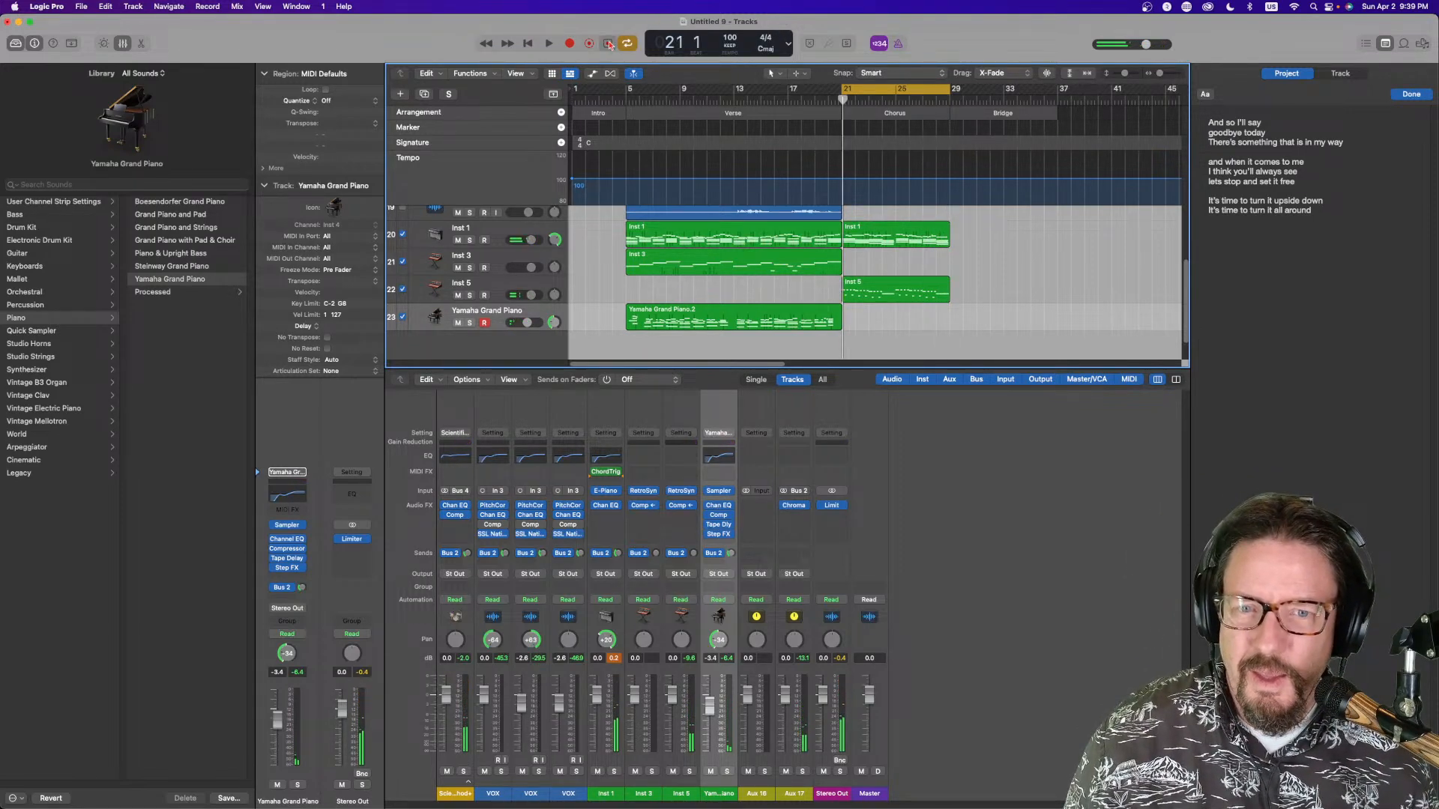
pyautogui.moveTo(928, 315); pyautogui.dragTo(874, 315)
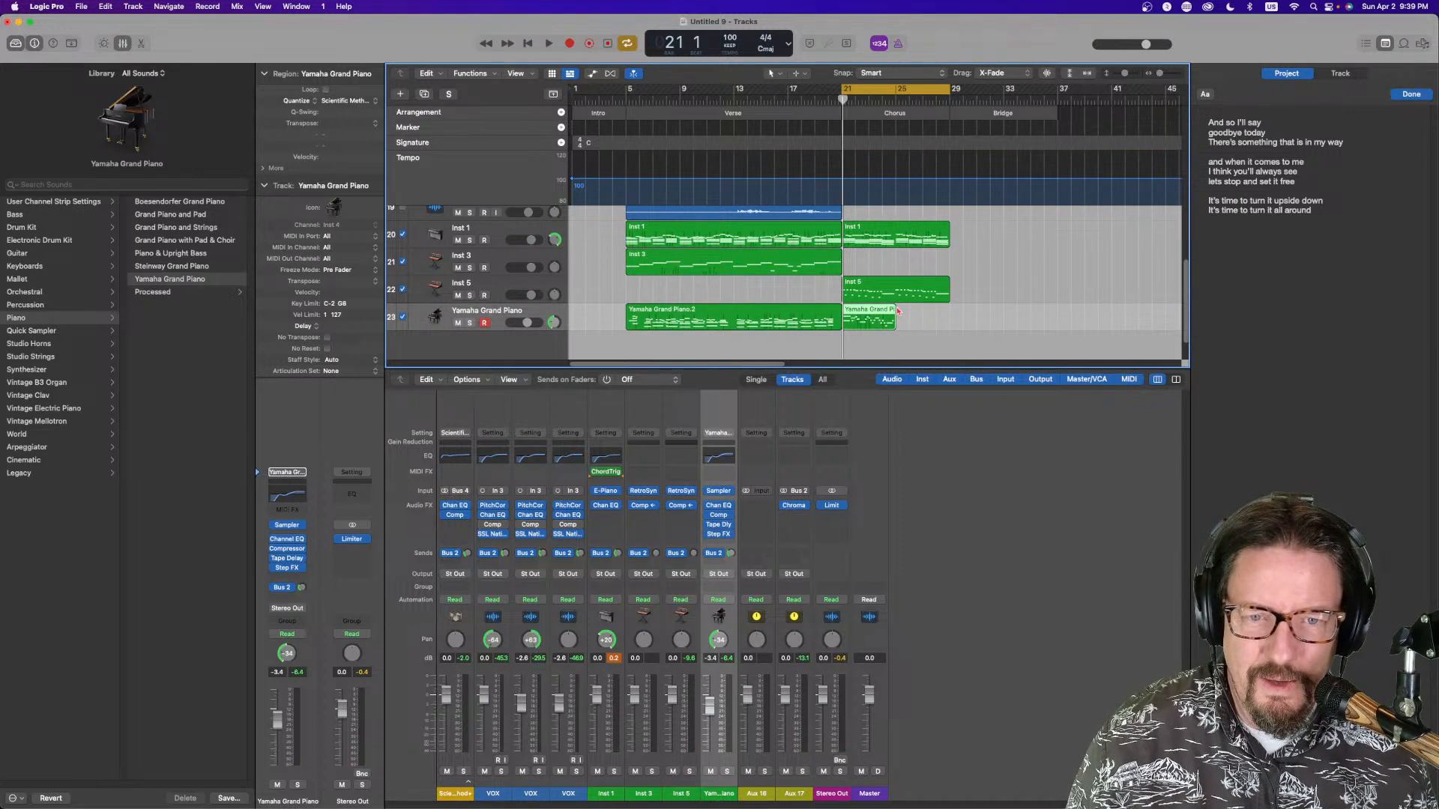
pyautogui.moveTo(899, 313); pyautogui.dragTo(949, 314)
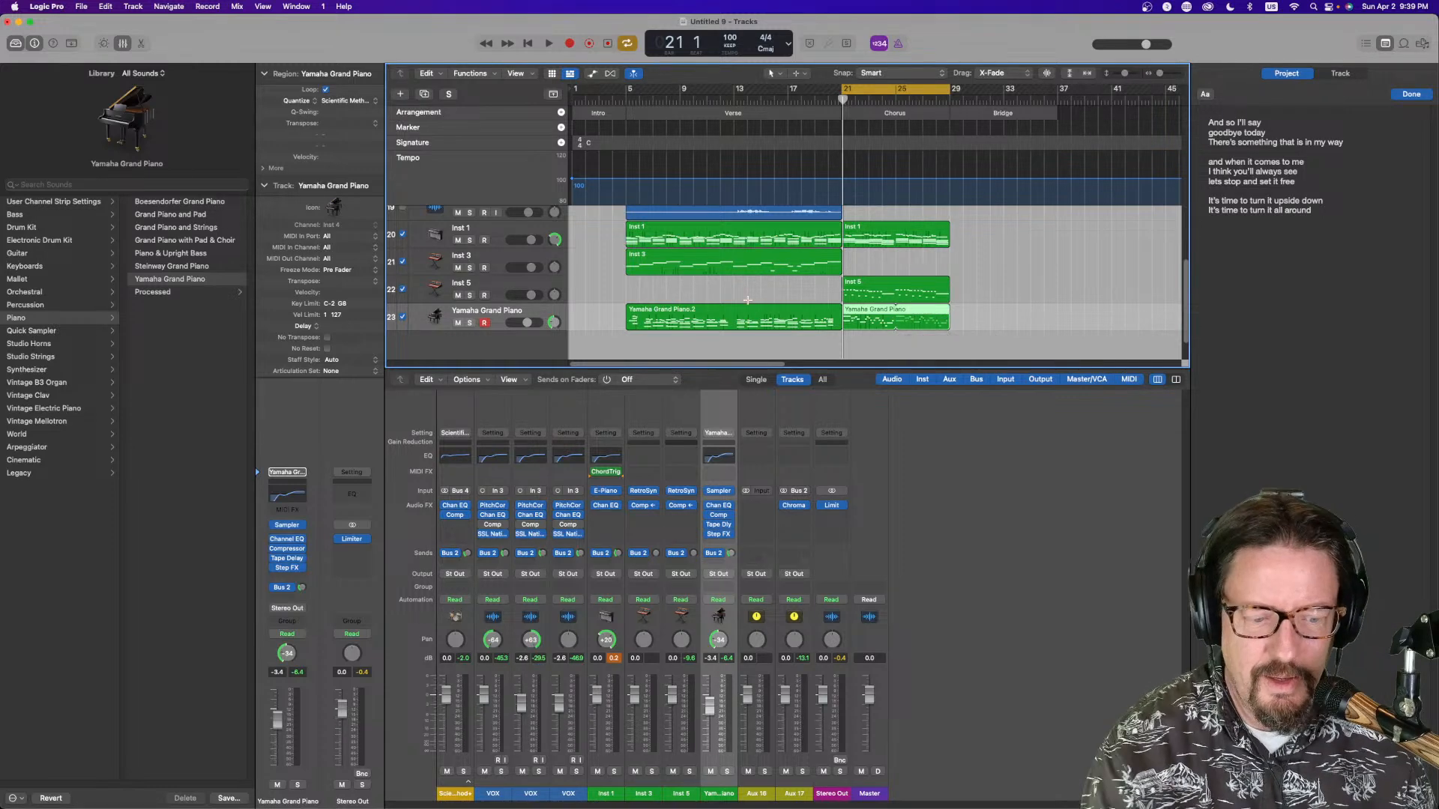
# Open the Inst 1 chorus region in the Piano Roll and quantize it to 1/8 Note, resetting advanced quantization
pyautogui.doubleClick(881, 230)
pyautogui.press('space')
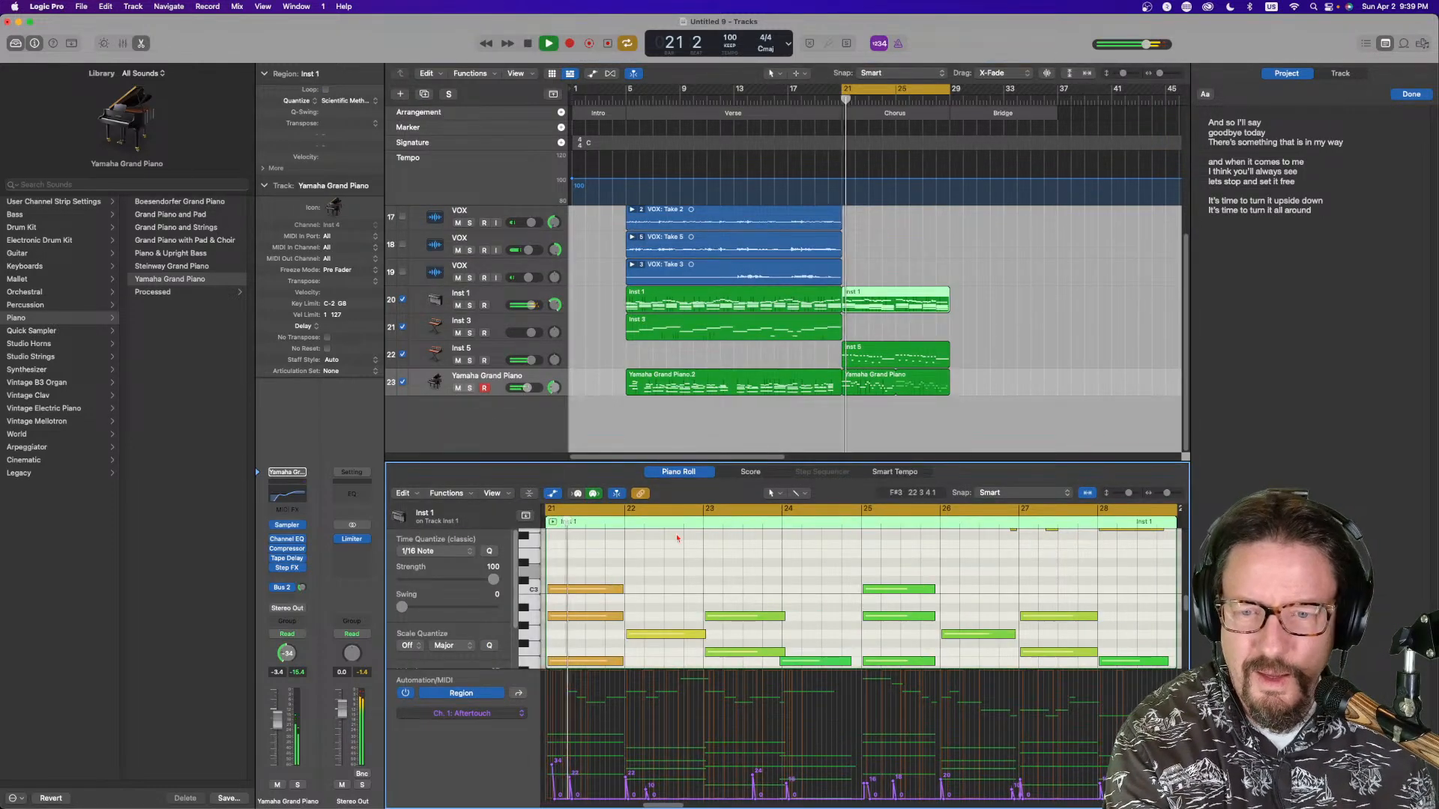
pyautogui.click(552, 494)
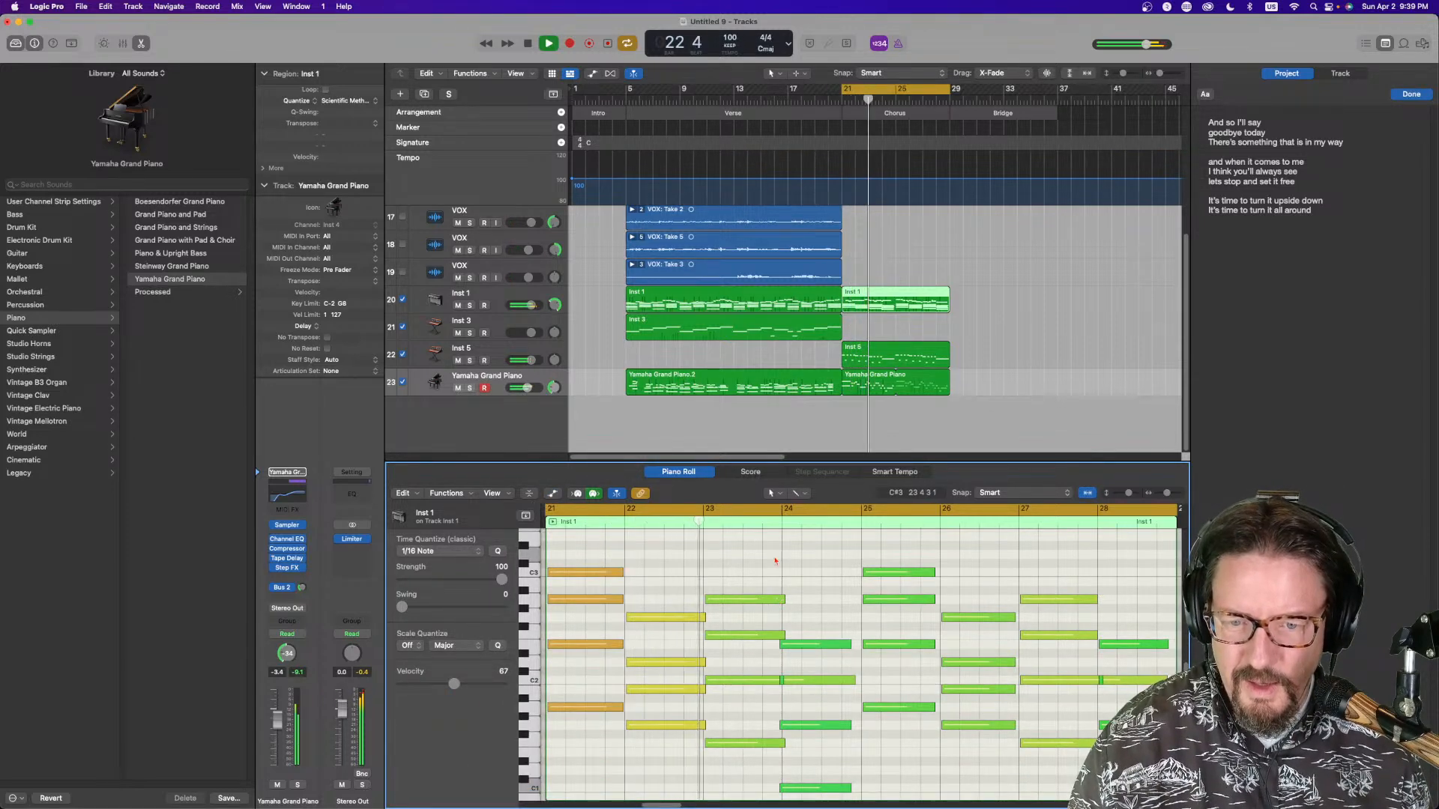
pyautogui.click(861, 254)
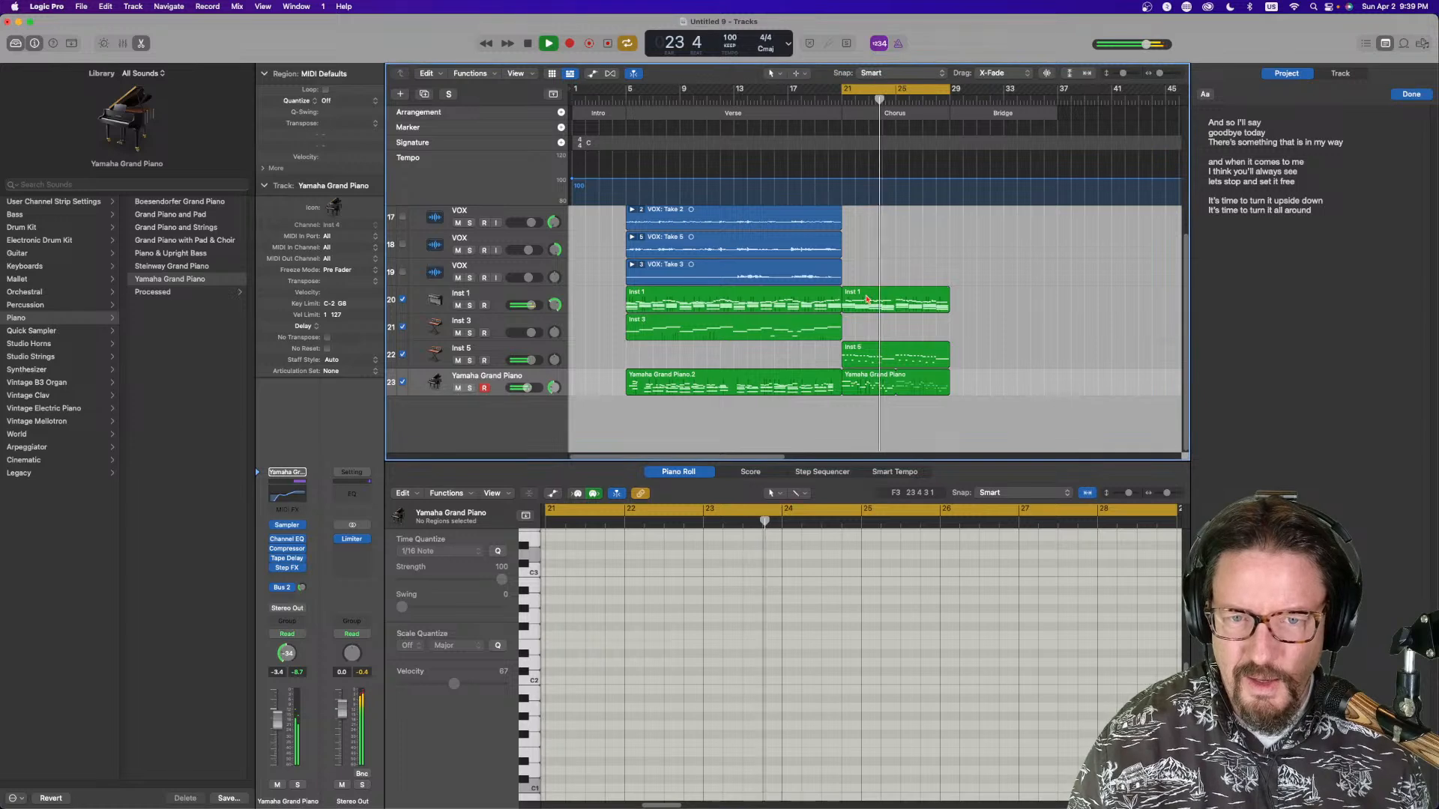
pyautogui.click(867, 300)
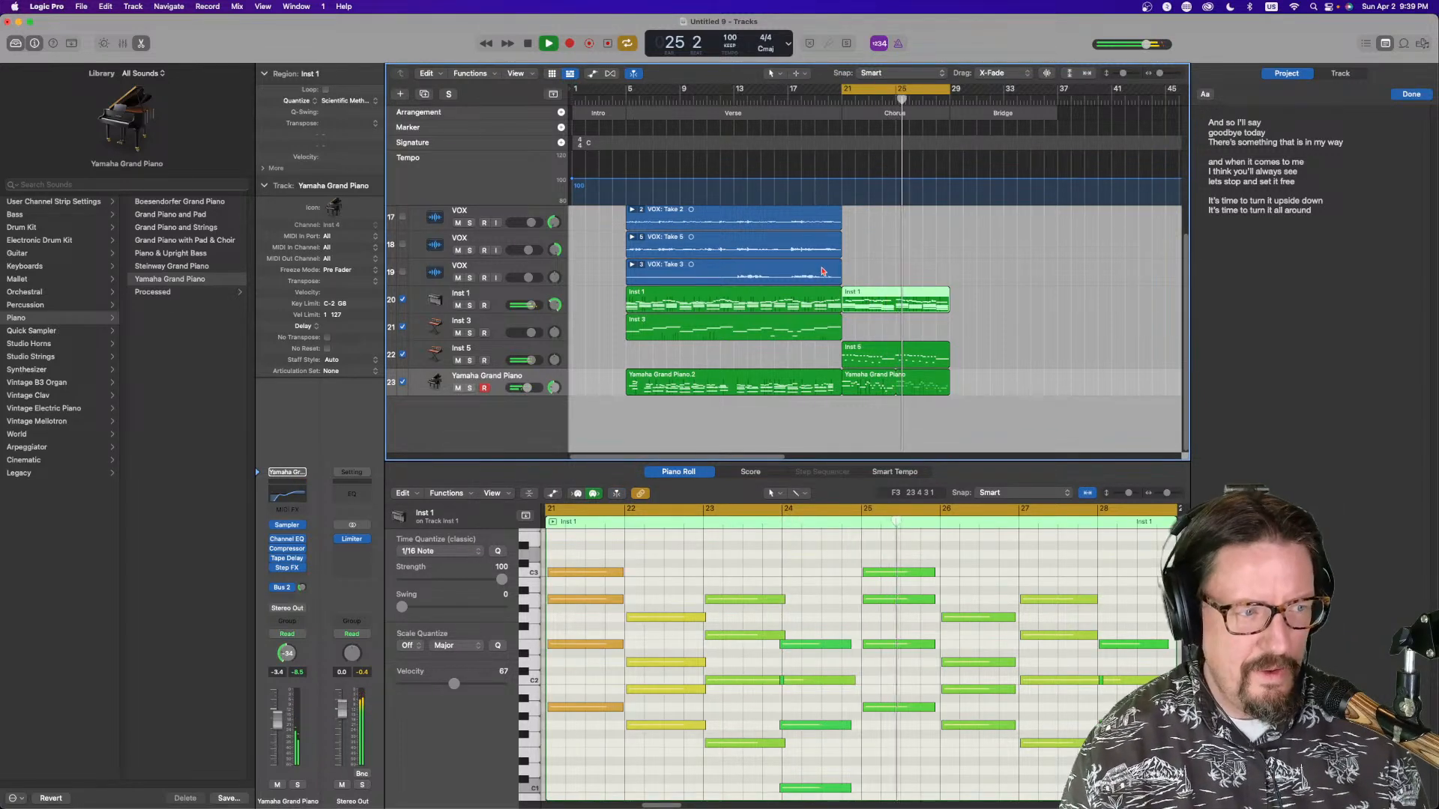
pyautogui.click(346, 100)
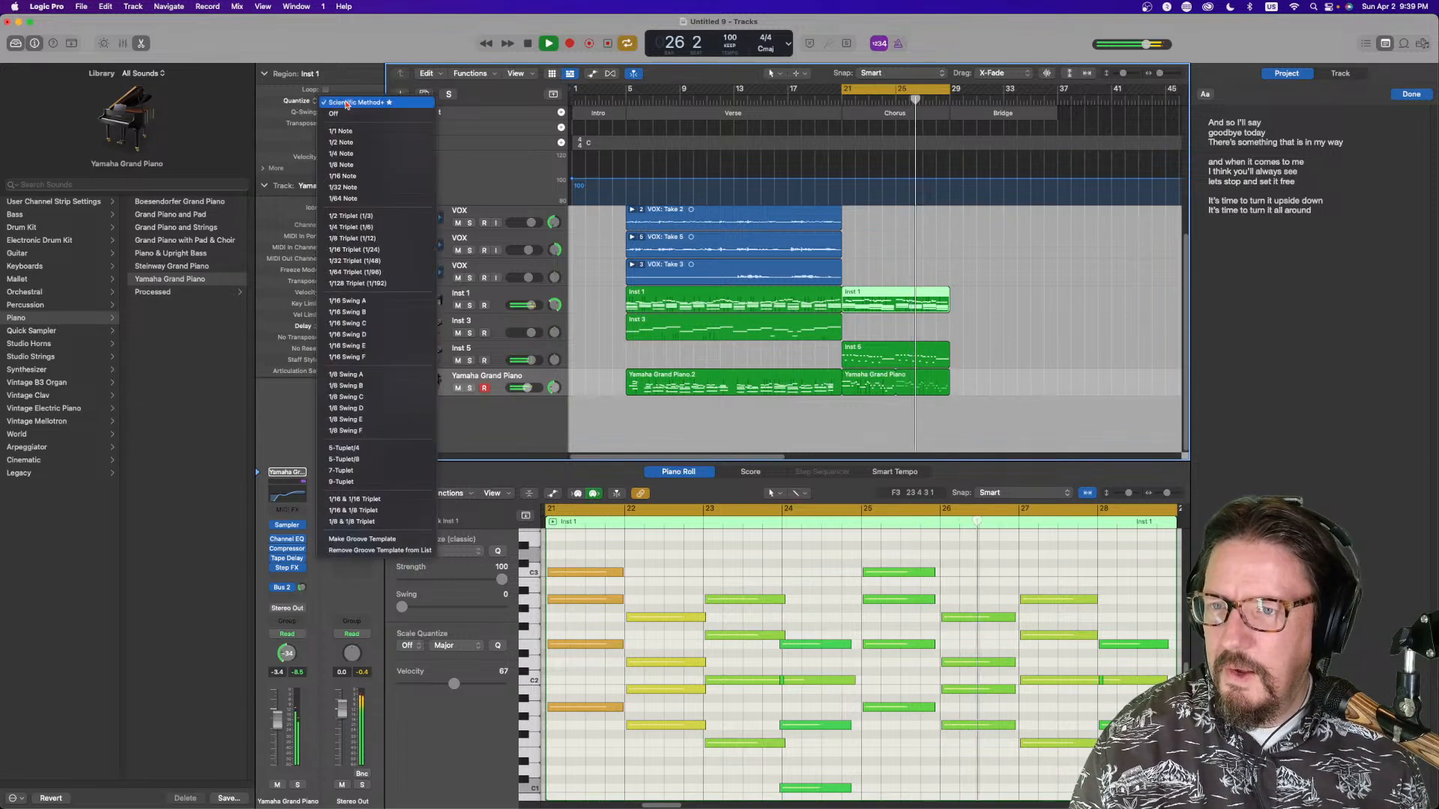
pyautogui.click(351, 167)
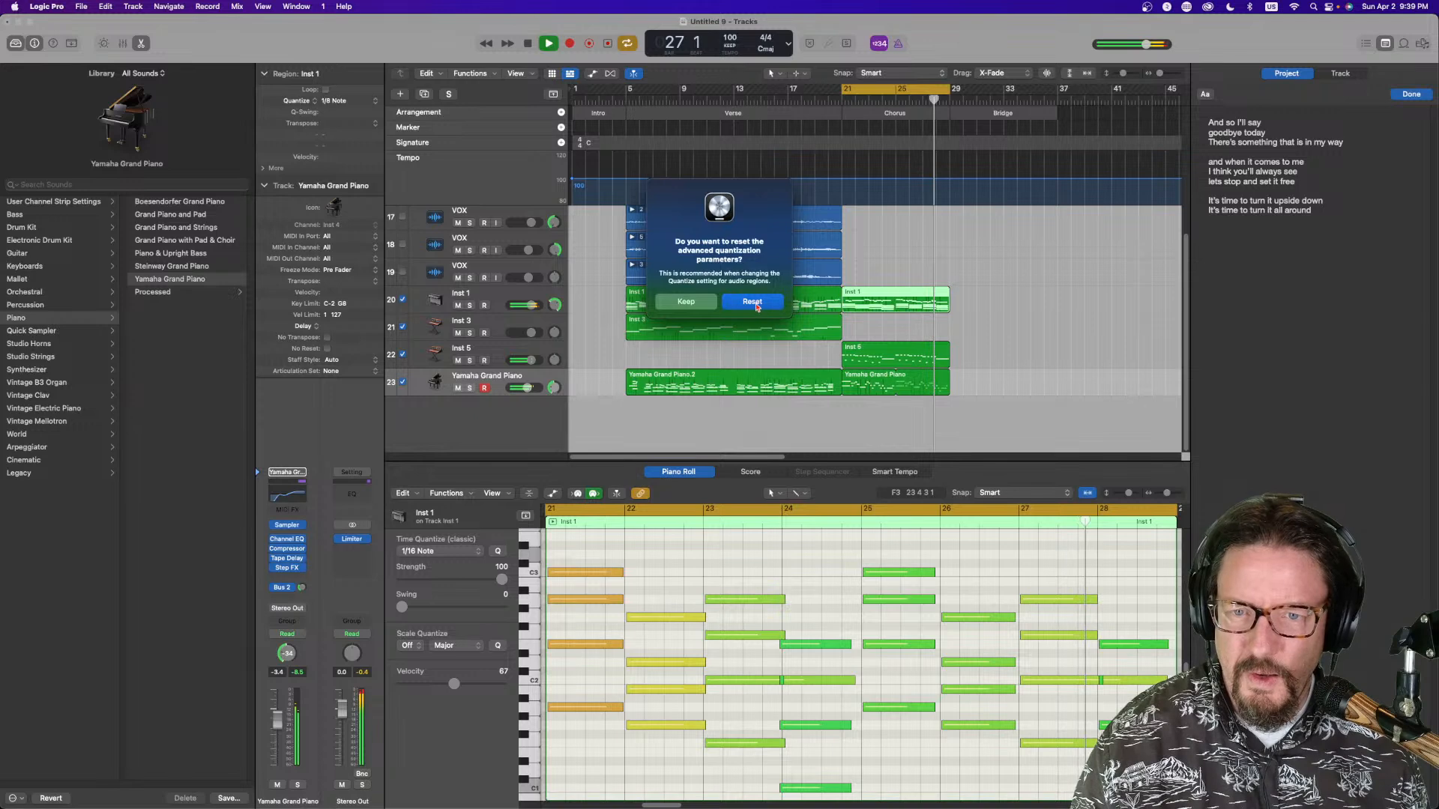
pyautogui.click(754, 303)
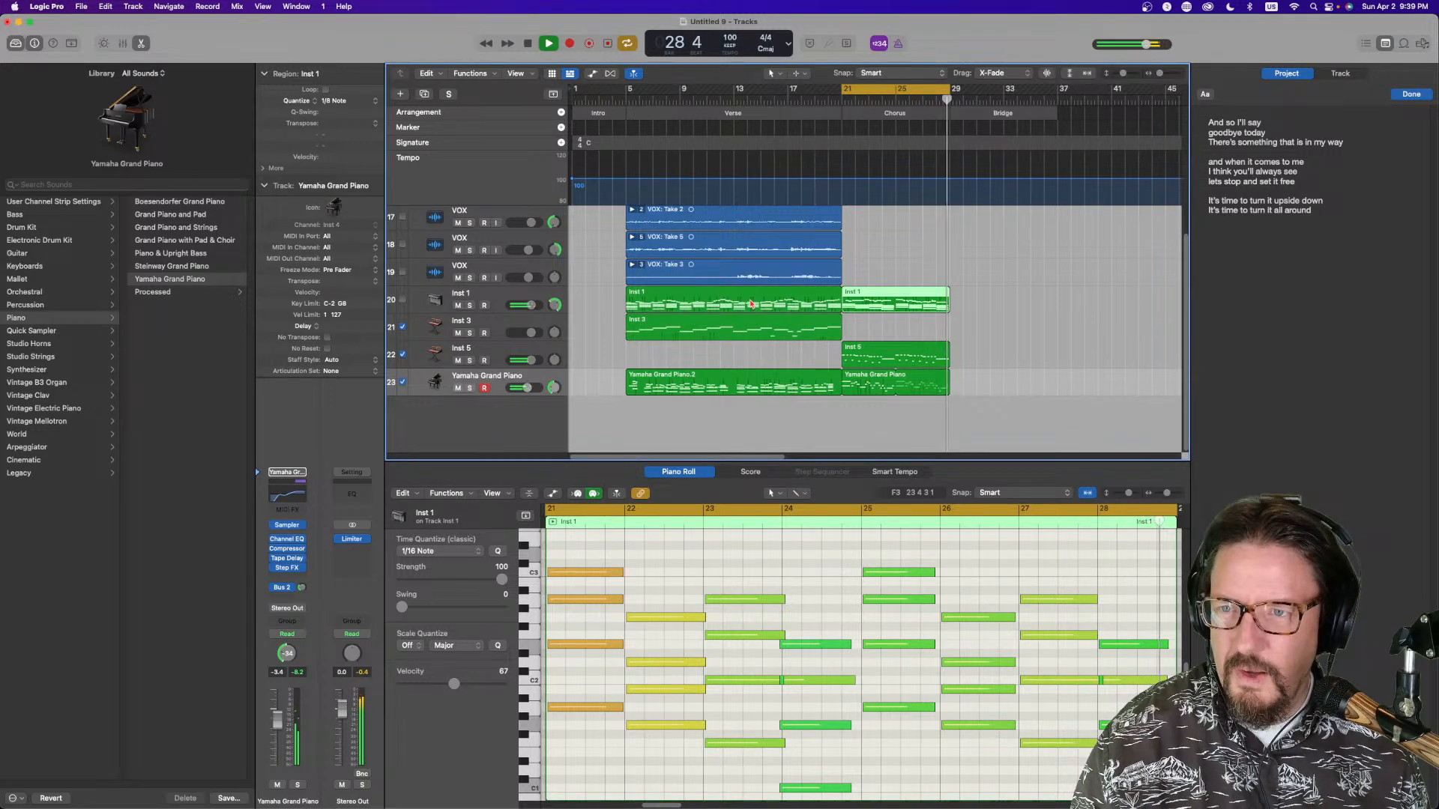
# Set the Inst 1 verse region's quantize value to 1/8 Note
pyautogui.click(833, 292)
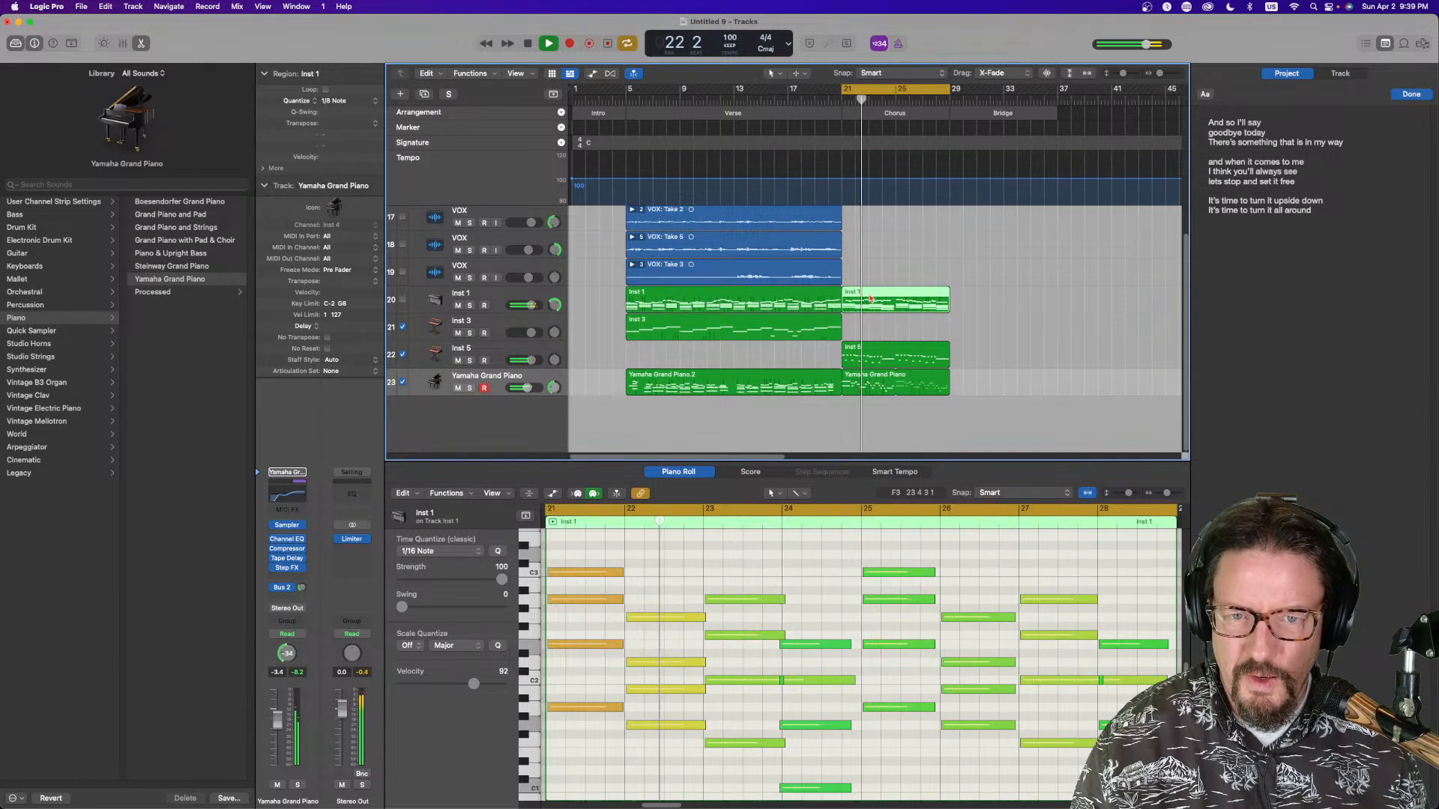
pyautogui.click(341, 103)
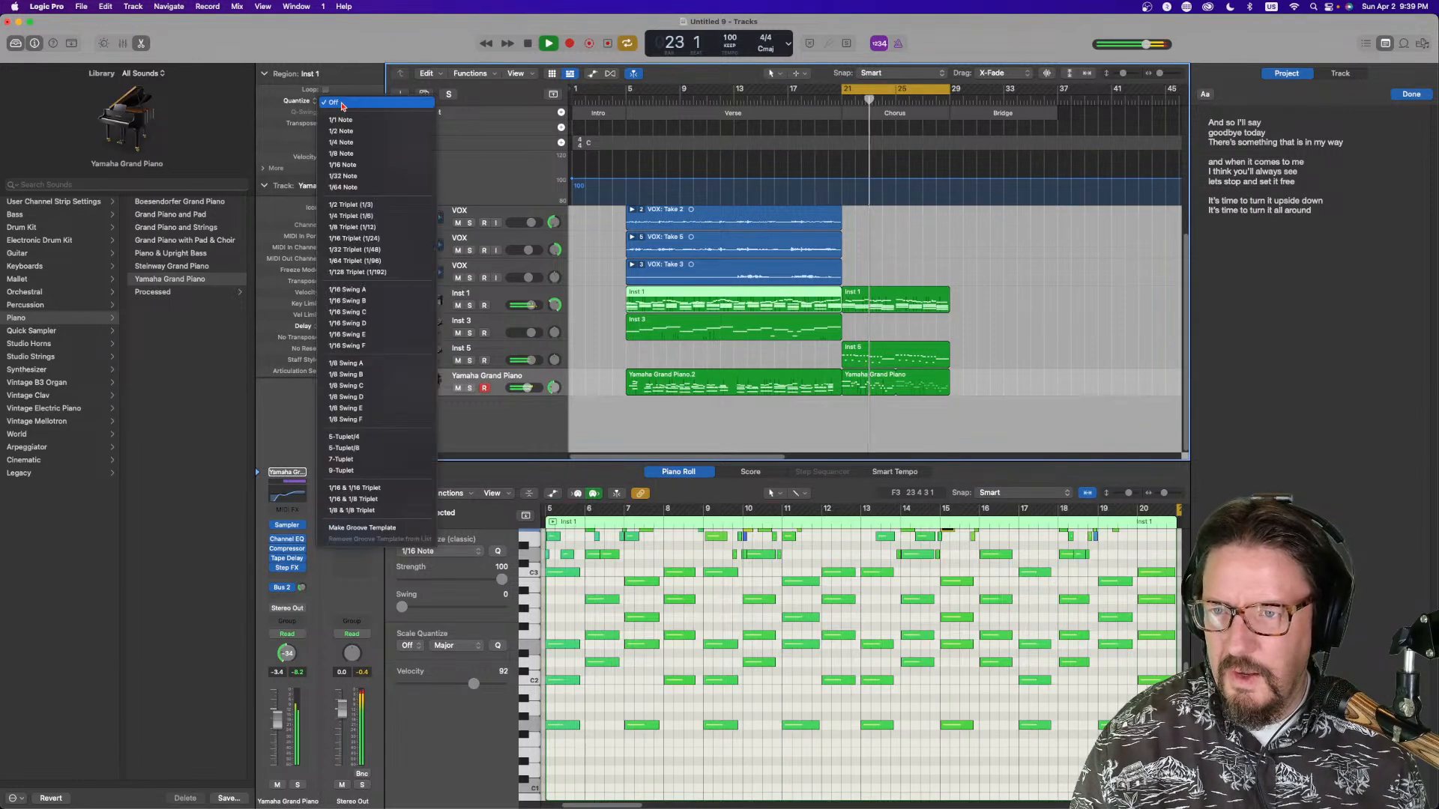
pyautogui.click(342, 153)
# Inspect the Inst 1 chorus region's notes and set its quantize value to 1/8 Note
pyautogui.click(892, 299)
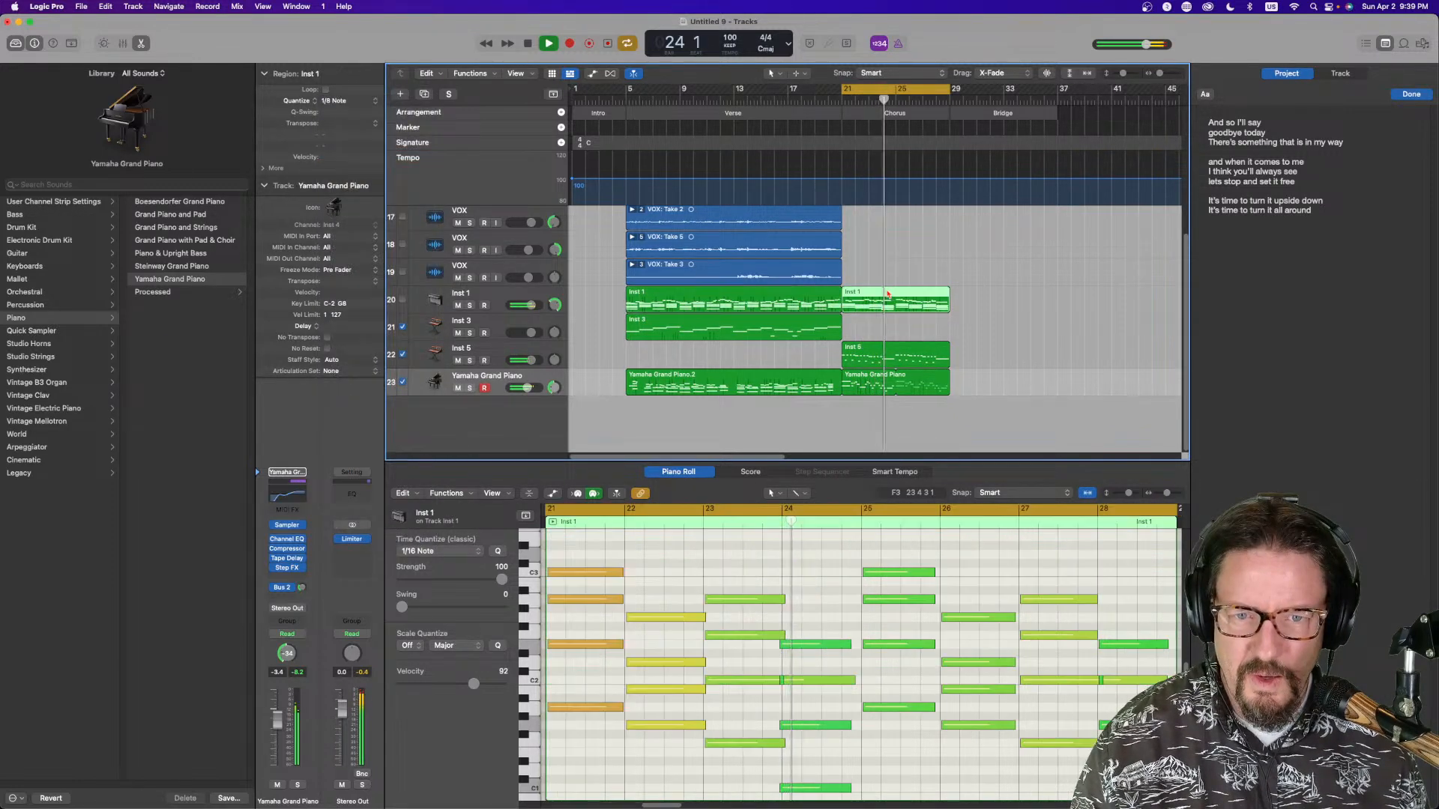
pyautogui.click(783, 680)
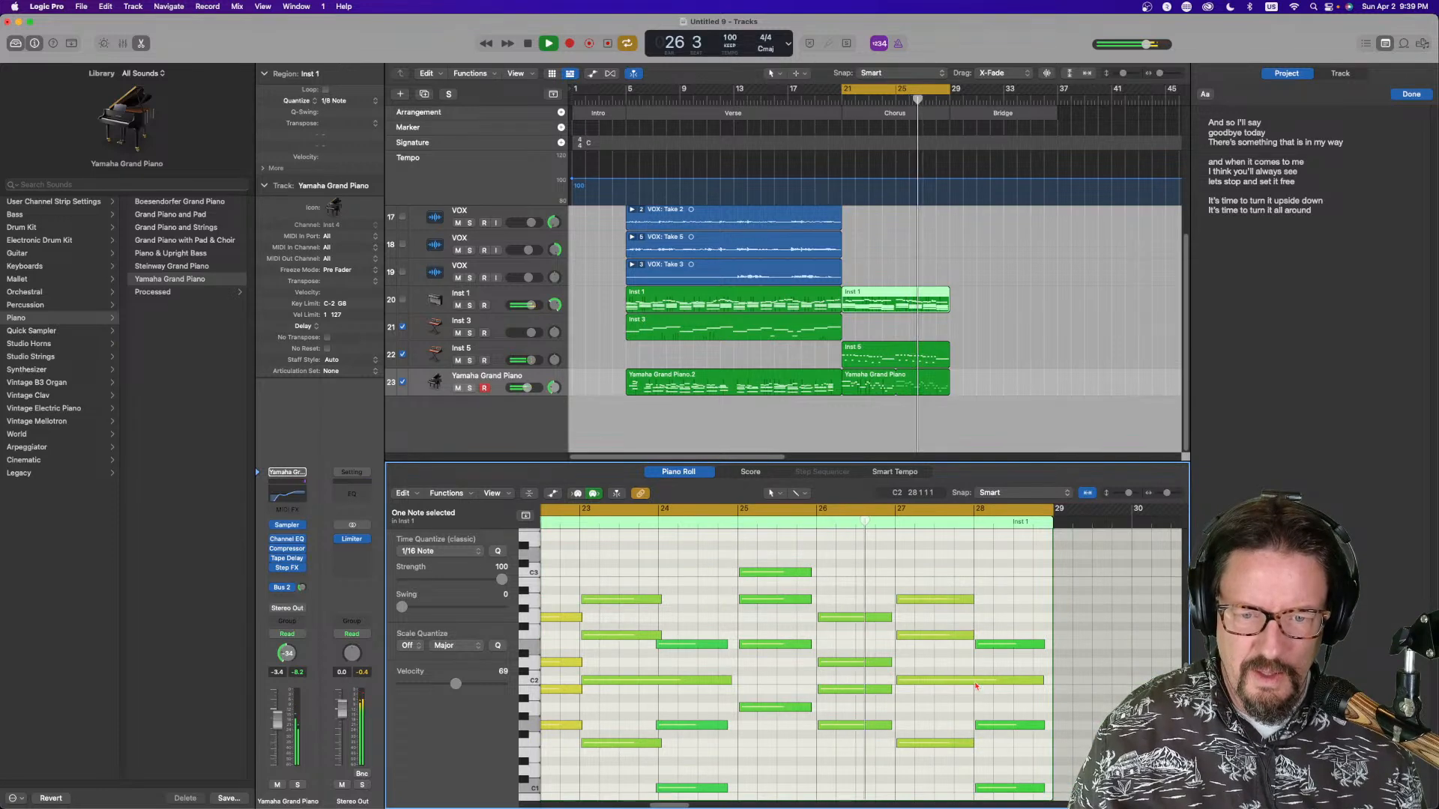
pyautogui.scroll(8, 937, 674)
pyautogui.scroll(-2, 927, 664)
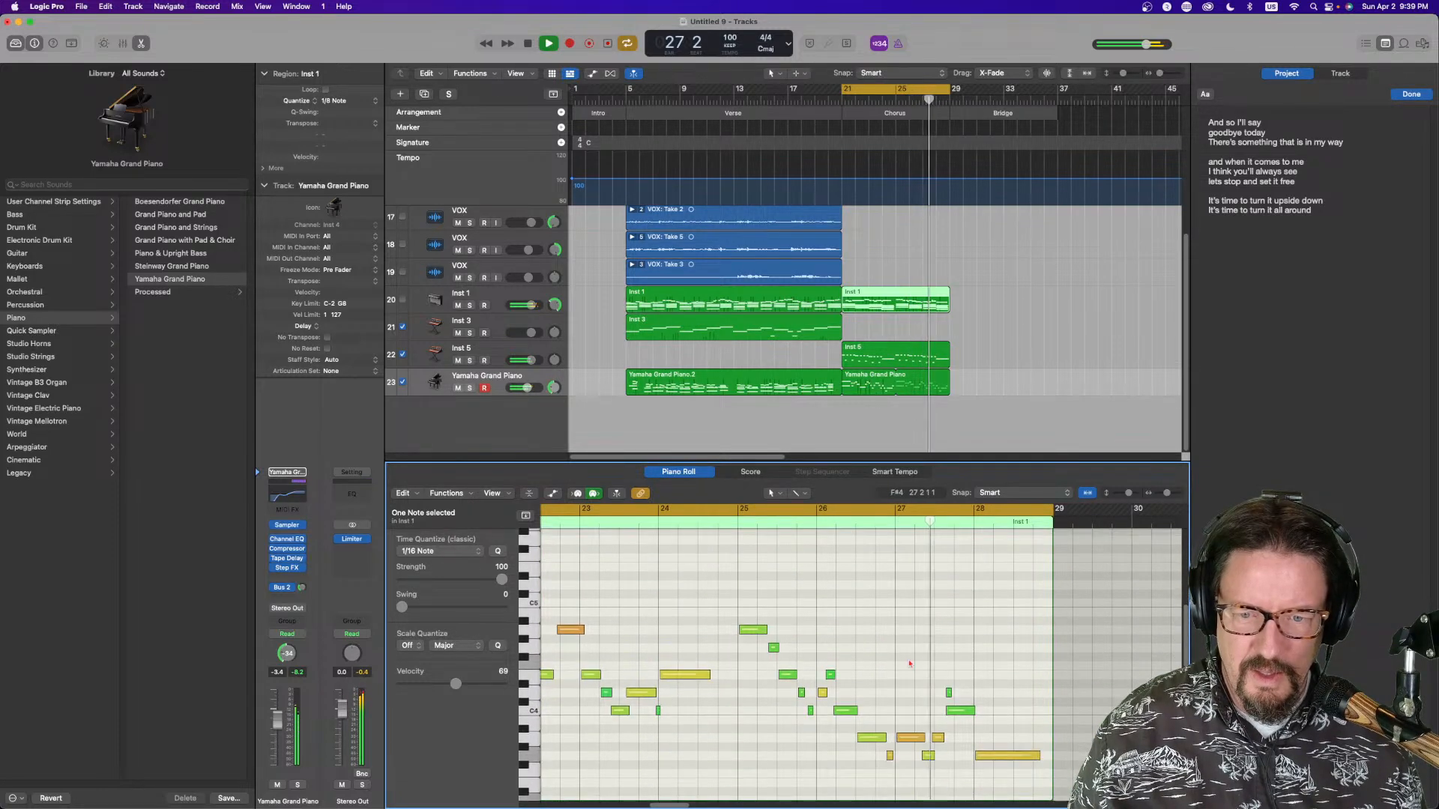
pyautogui.click(909, 288)
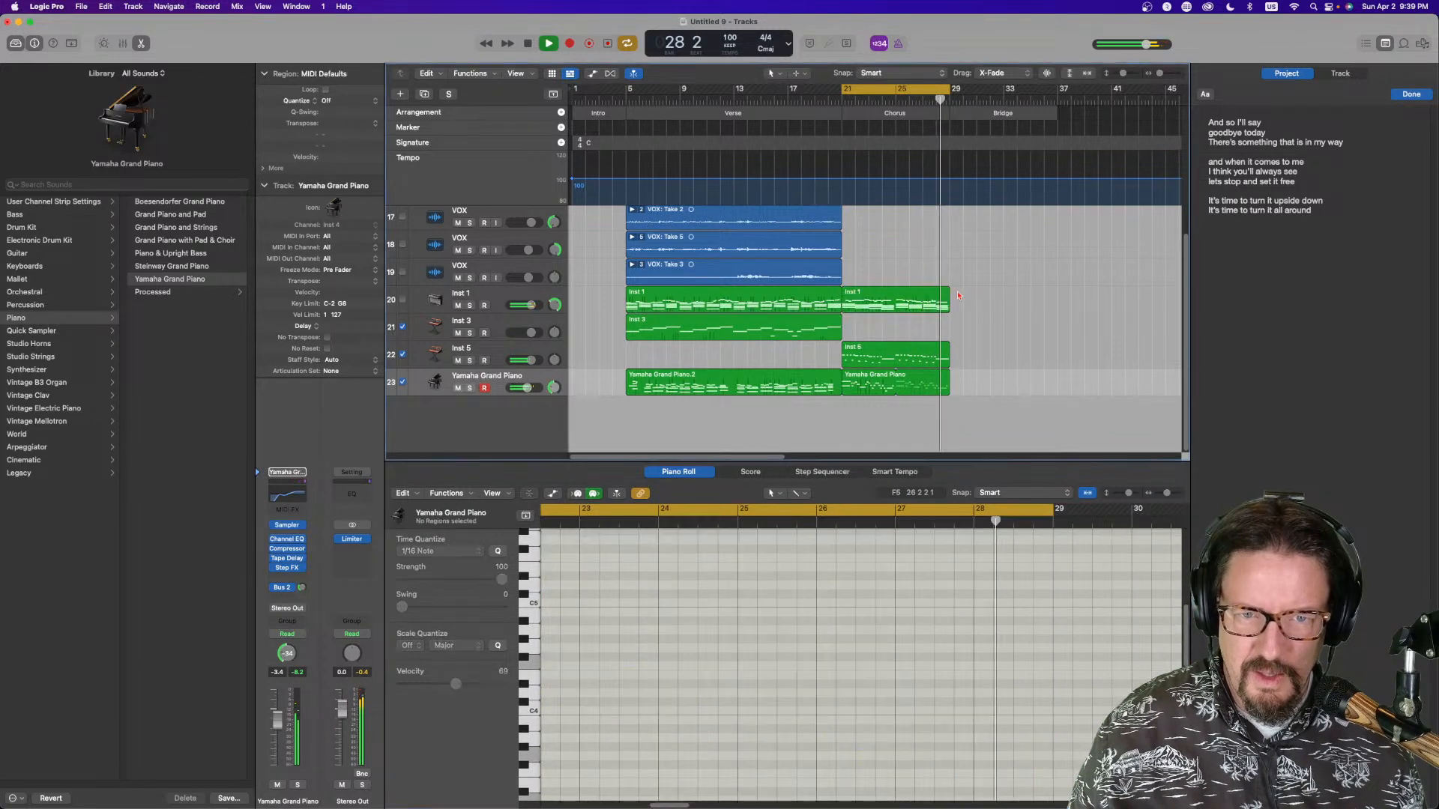
pyautogui.click(343, 101)
pyautogui.click(344, 92)
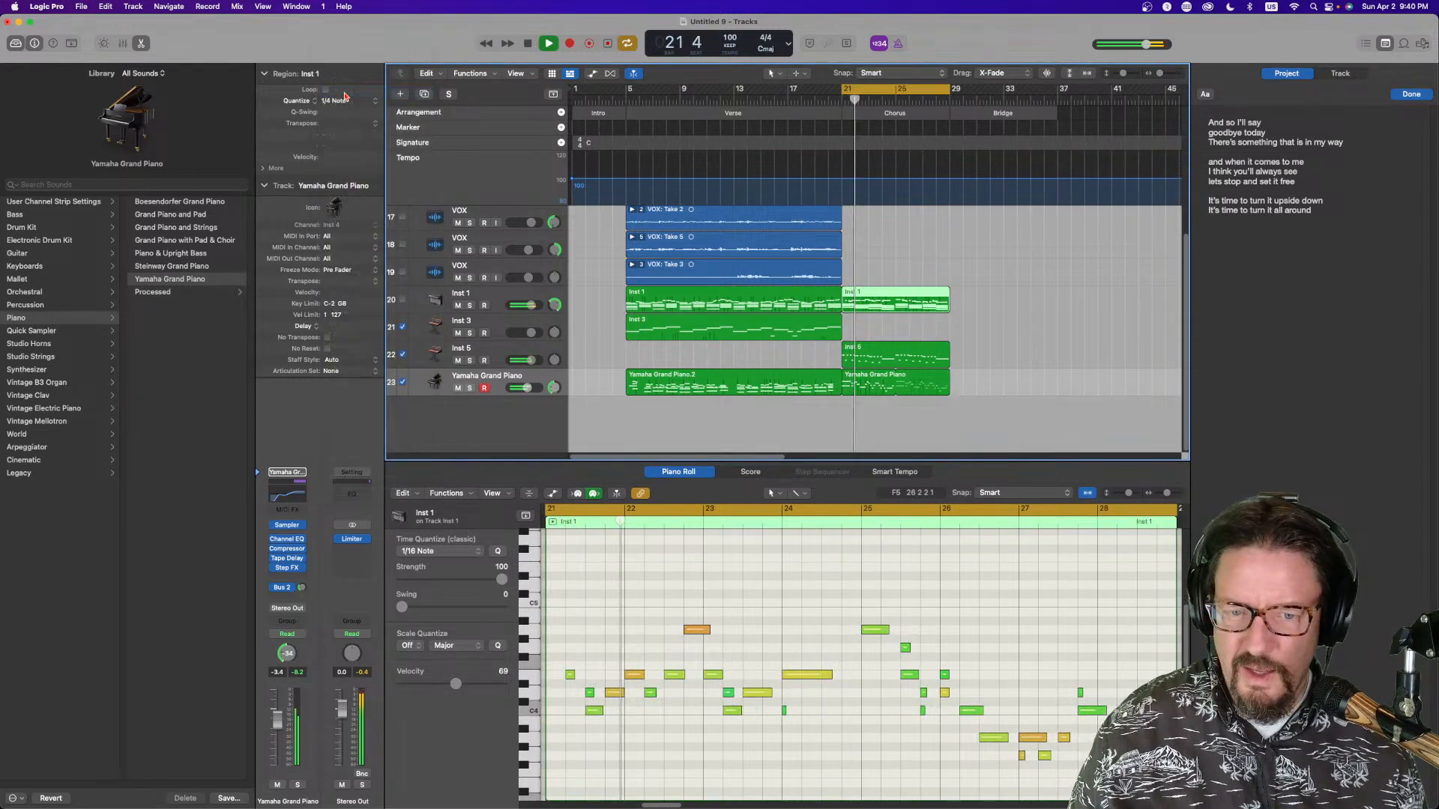
pyautogui.click(343, 100)
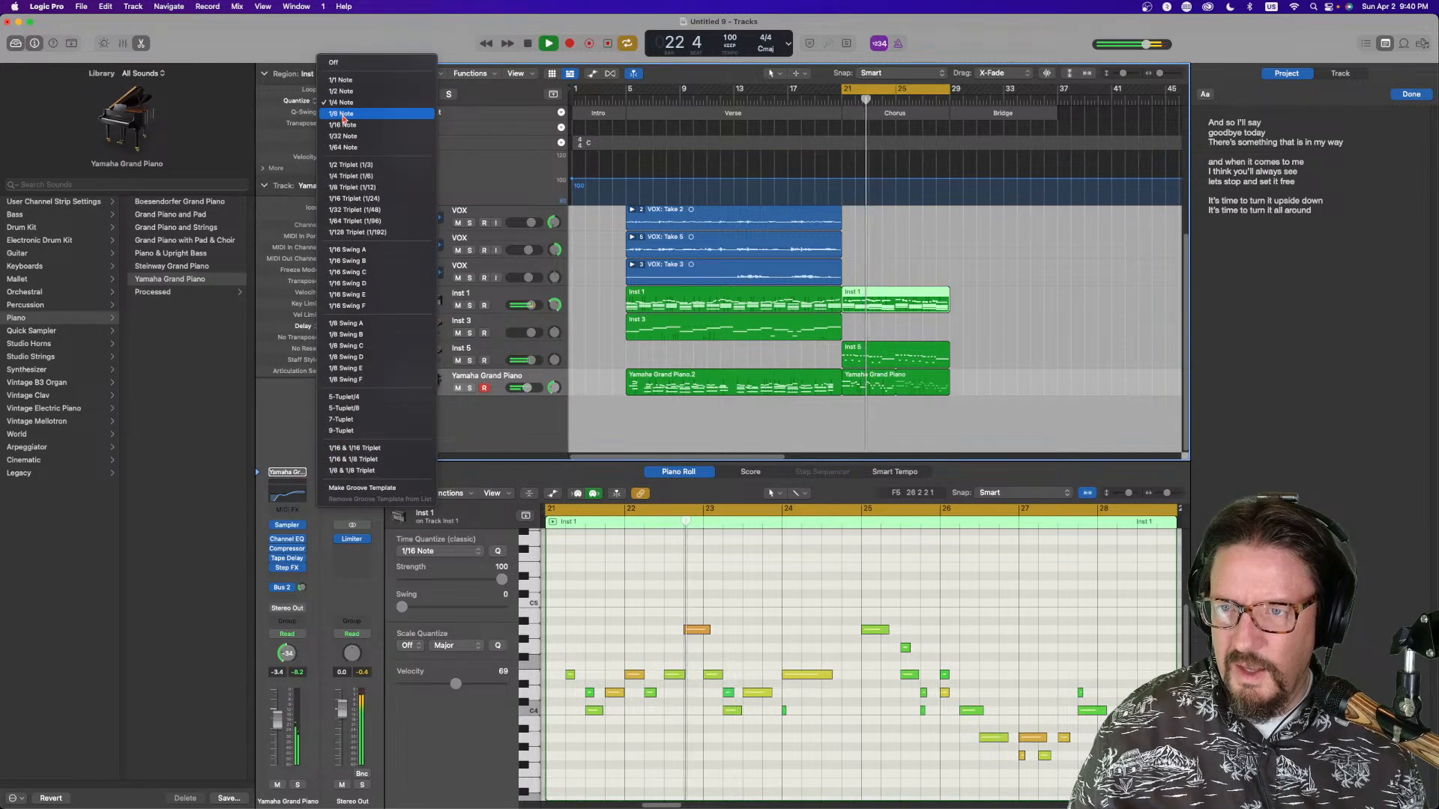
pyautogui.click(341, 113)
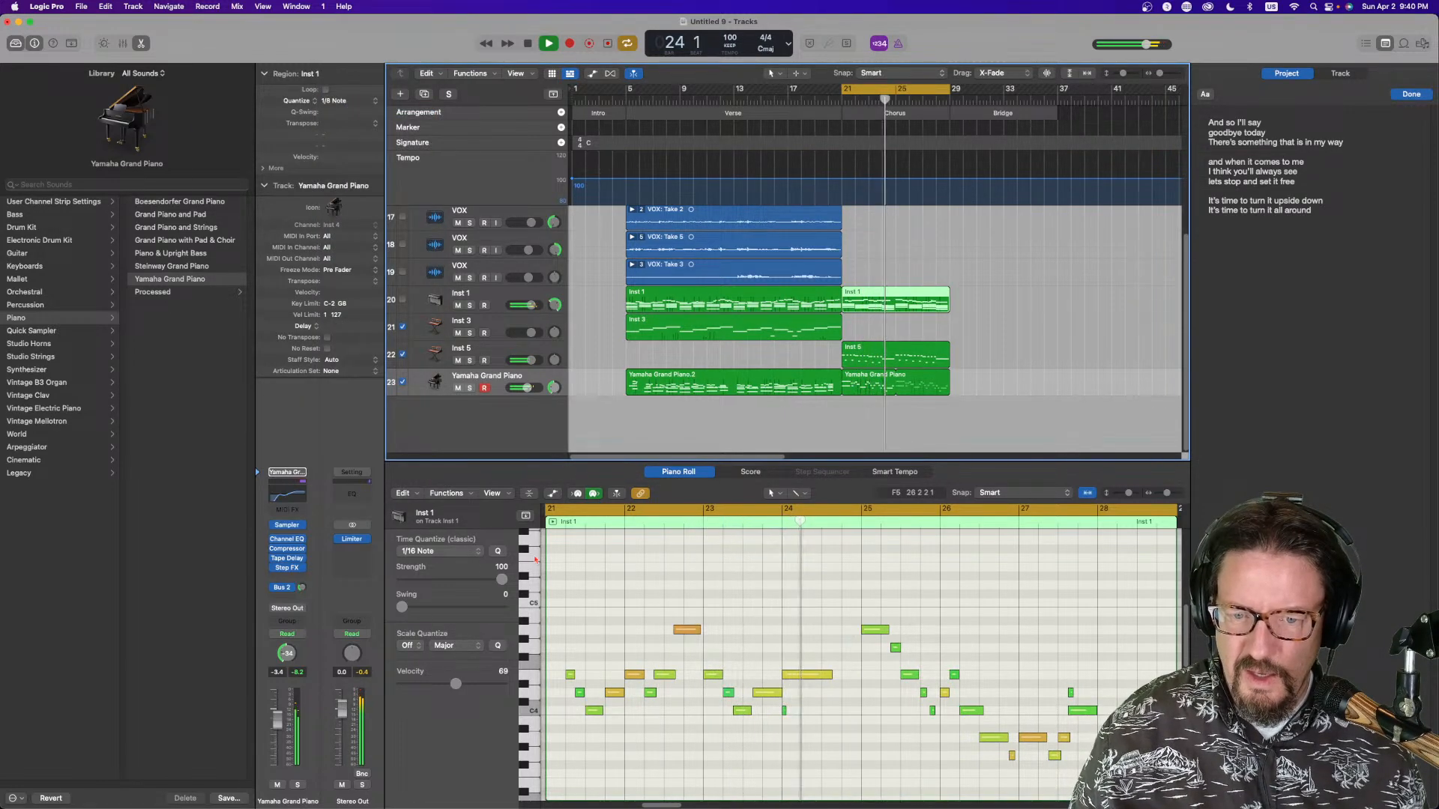
# Delete two short stray notes from the Inst 1 chorus region
pyautogui.click(783, 710)
pyautogui.press('Delete')
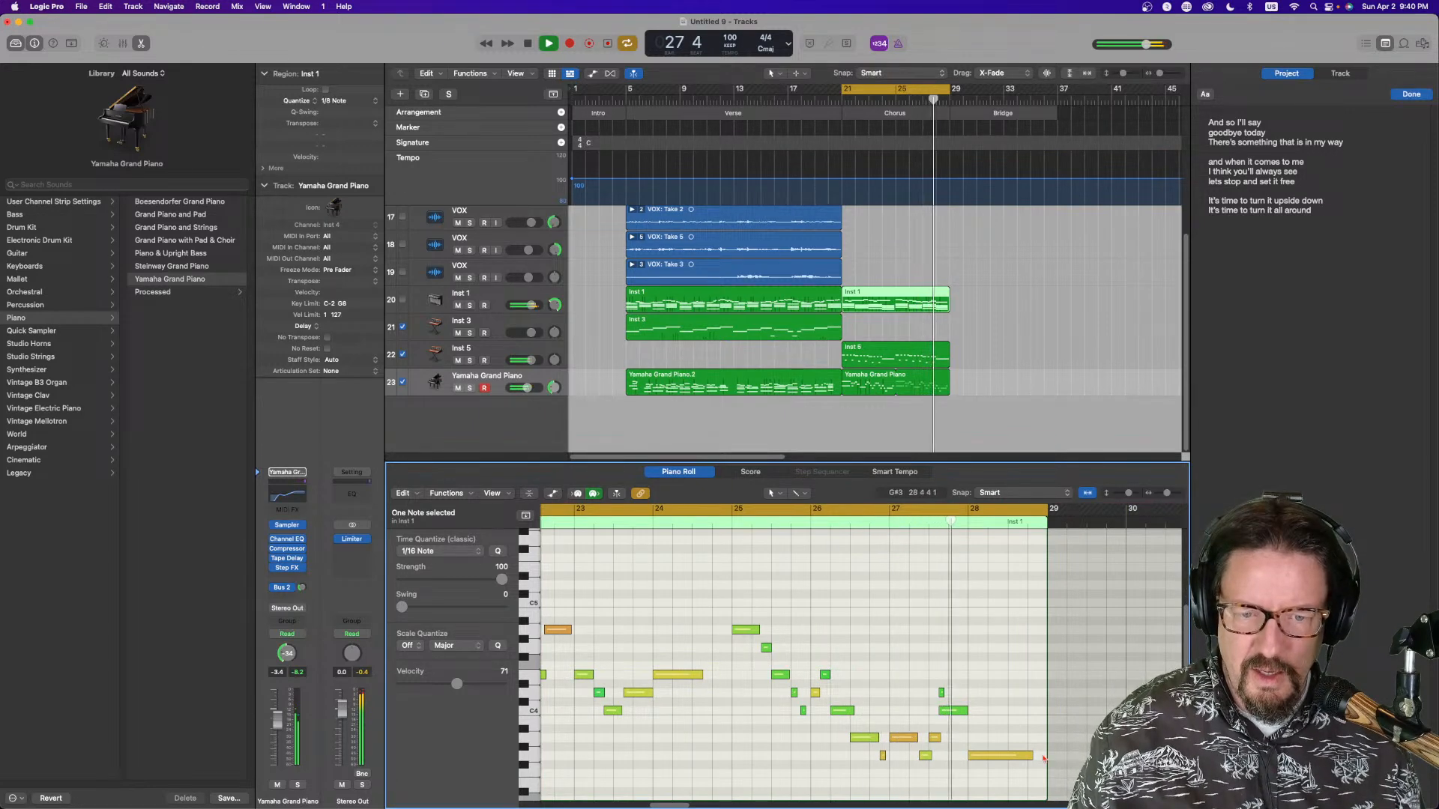
pyautogui.click(942, 692)
pyautogui.press('Delete')
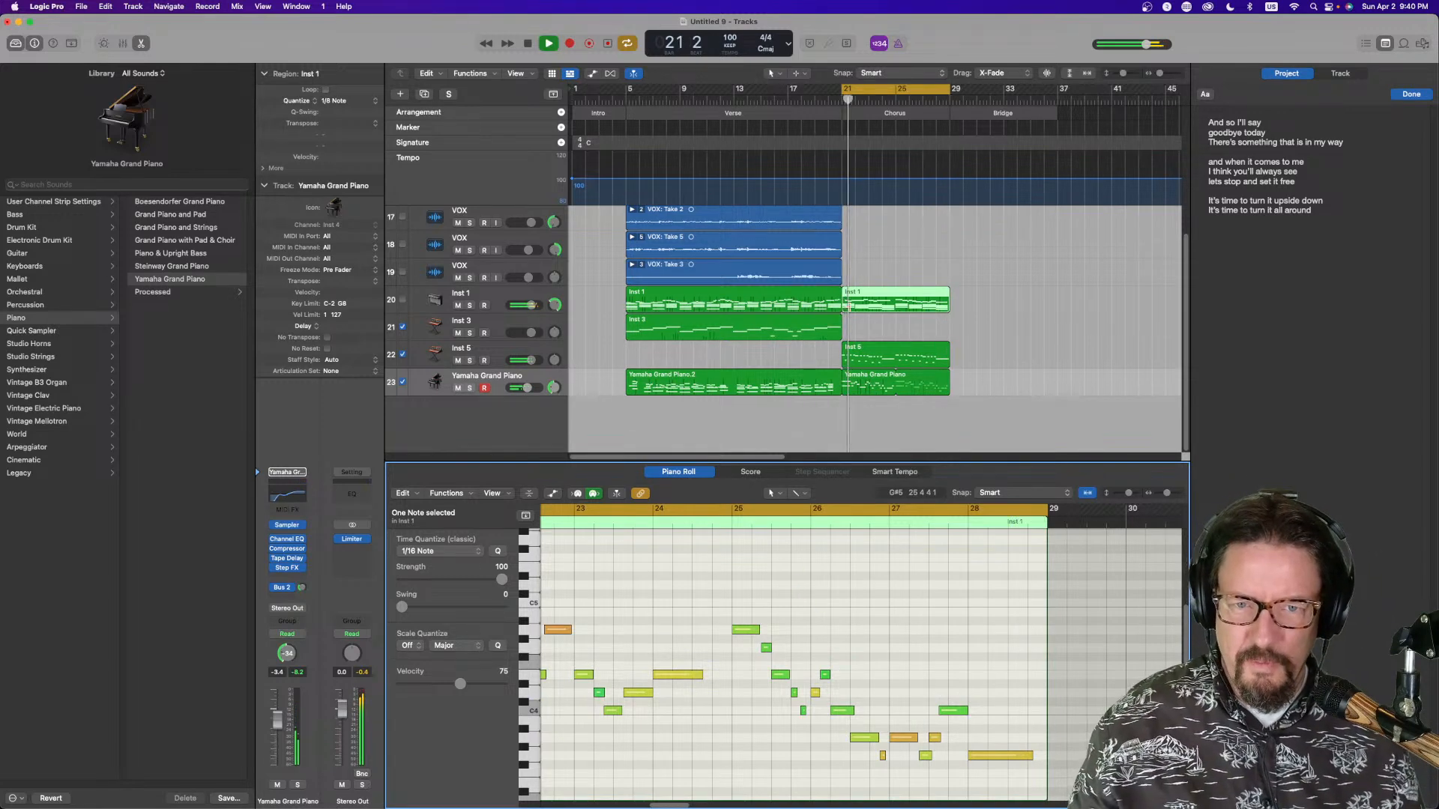
# Review the Inst 1 verse and chorus regions and the Inst 5 region in the Piano Roll
pyautogui.hscroll(-4, 836, 579)
pyautogui.hscroll(3, 836, 579)
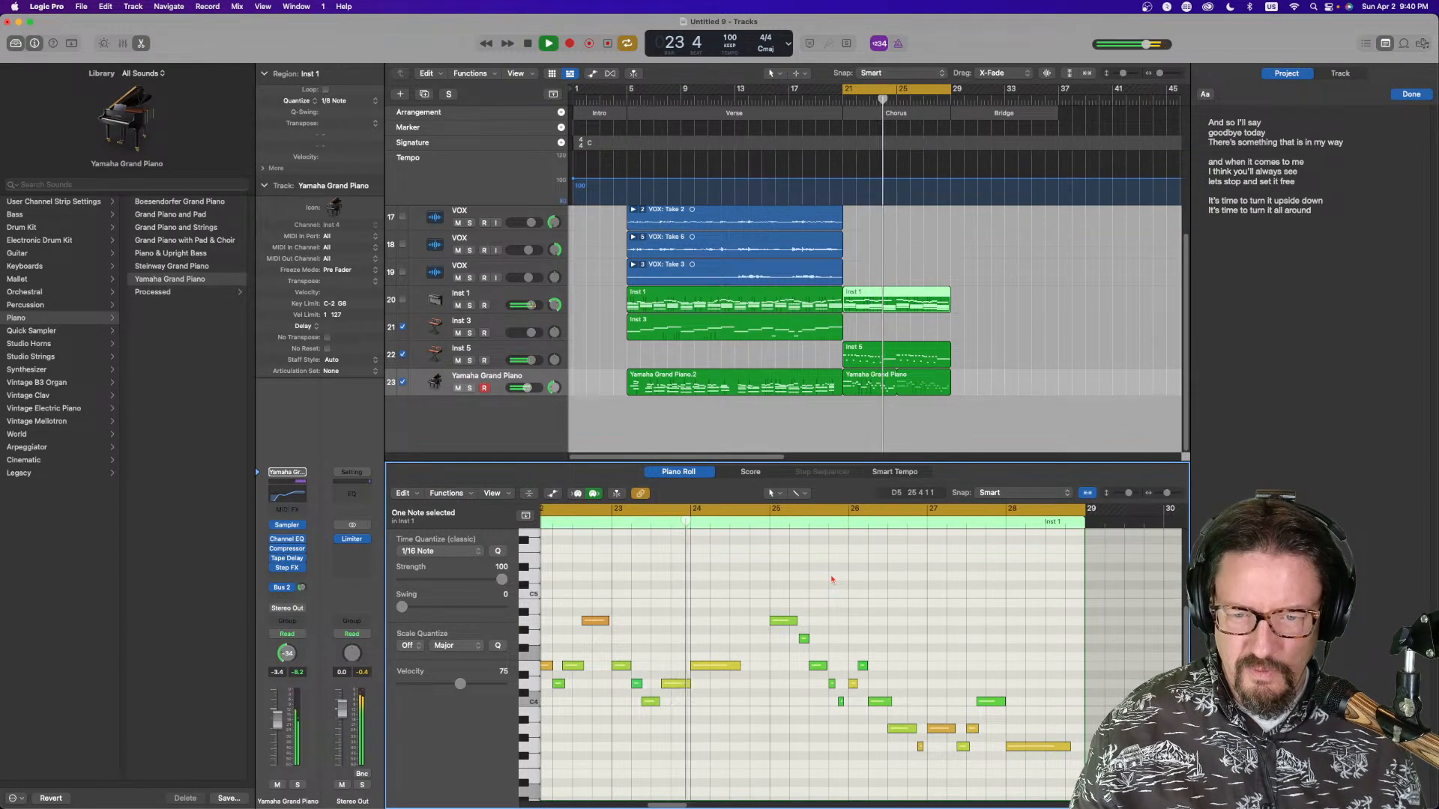
pyautogui.click(723, 297)
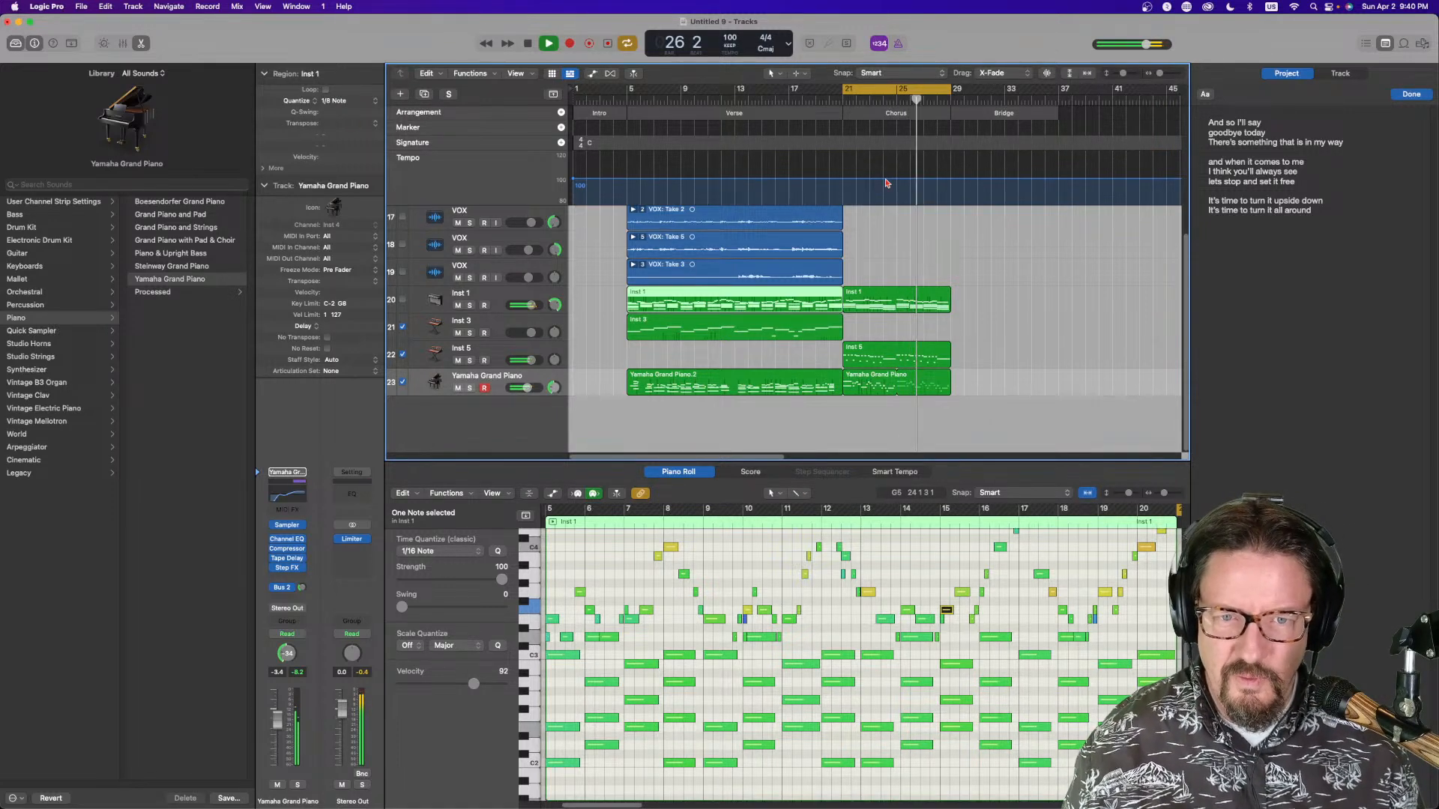
pyautogui.click(926, 298)
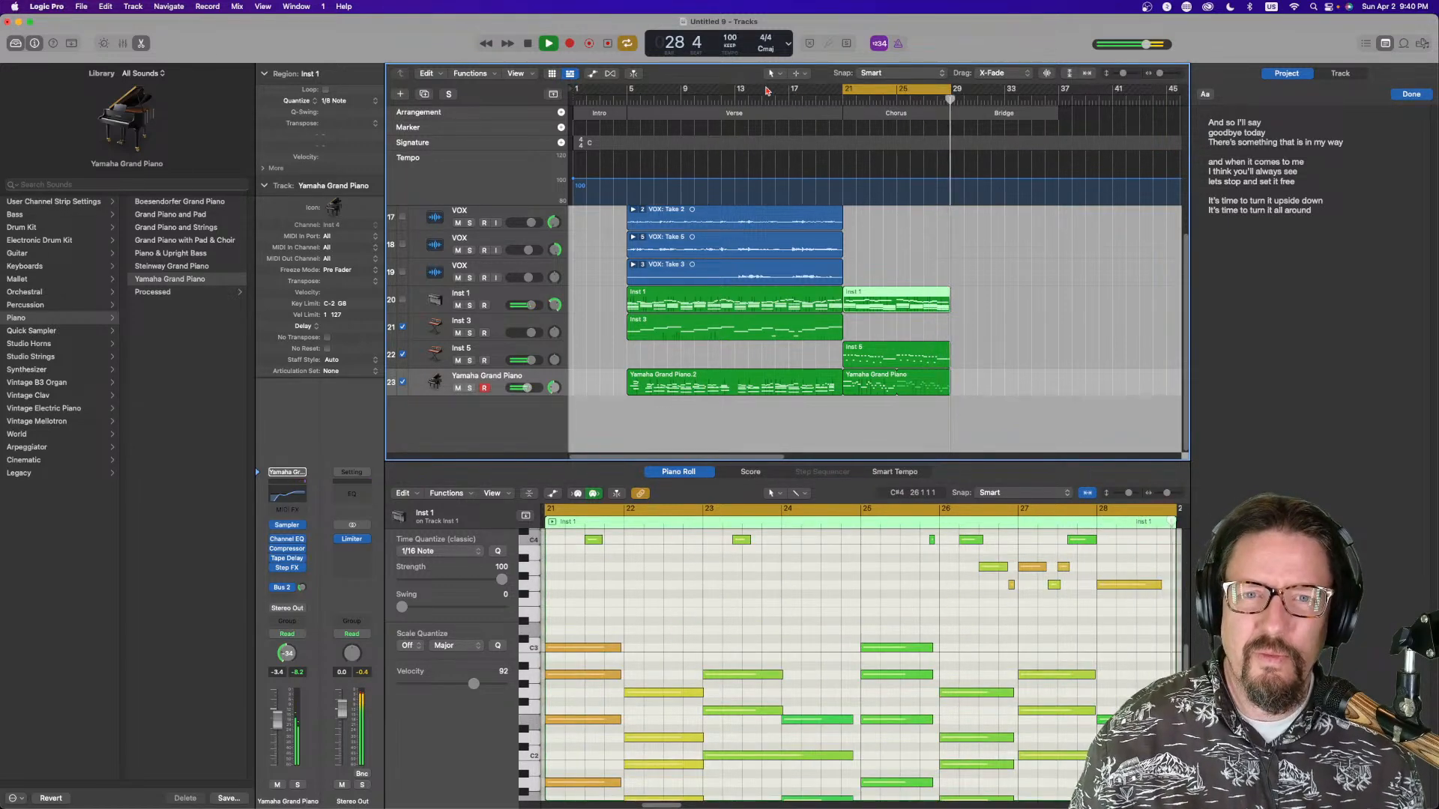
pyautogui.click(876, 361)
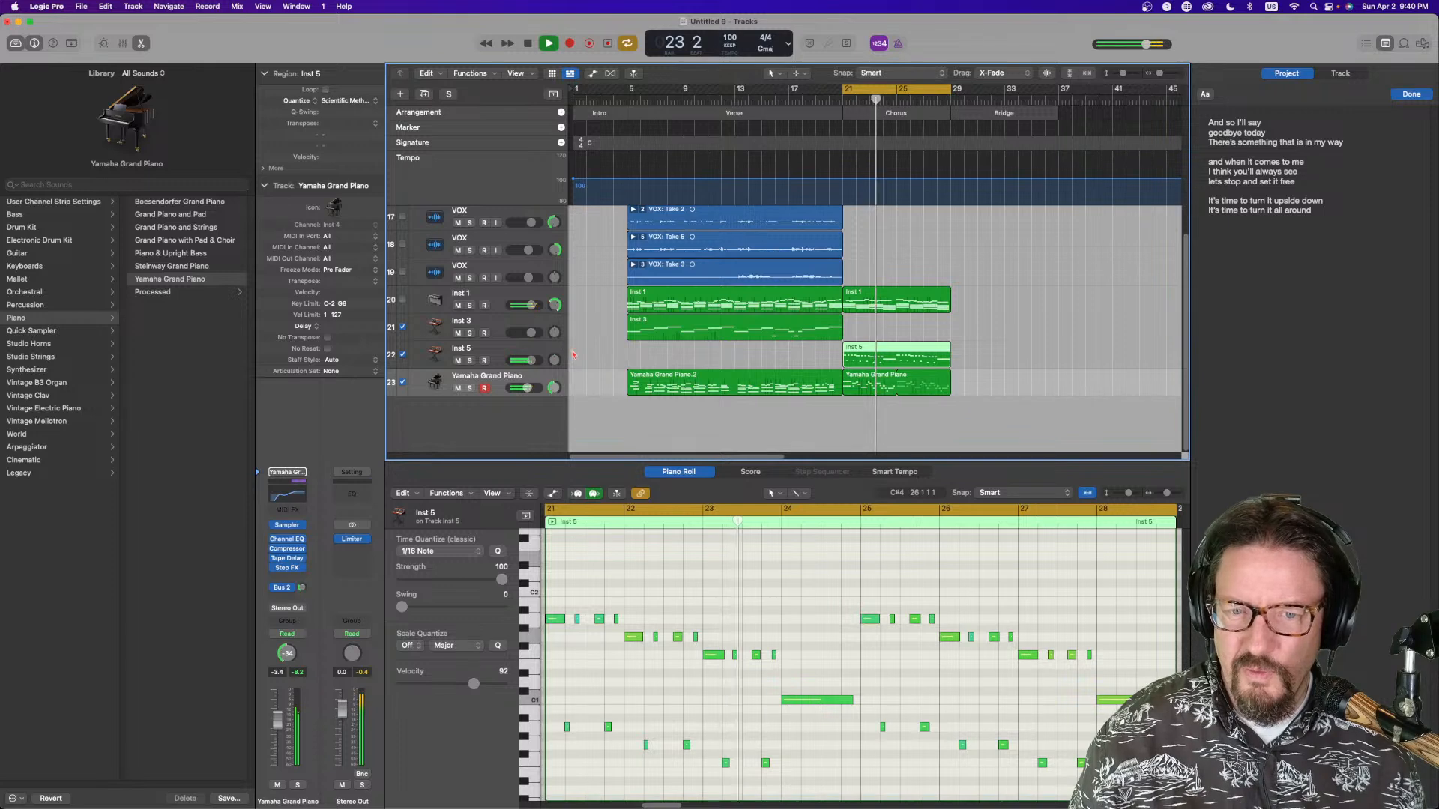
# Play the song from bar 5 and adjust the pan and volume levels of the VOX tracks
pyautogui.moveTo(845, 92); pyautogui.dragTo(628, 91)
pyautogui.press('space')
pyautogui.press('space')
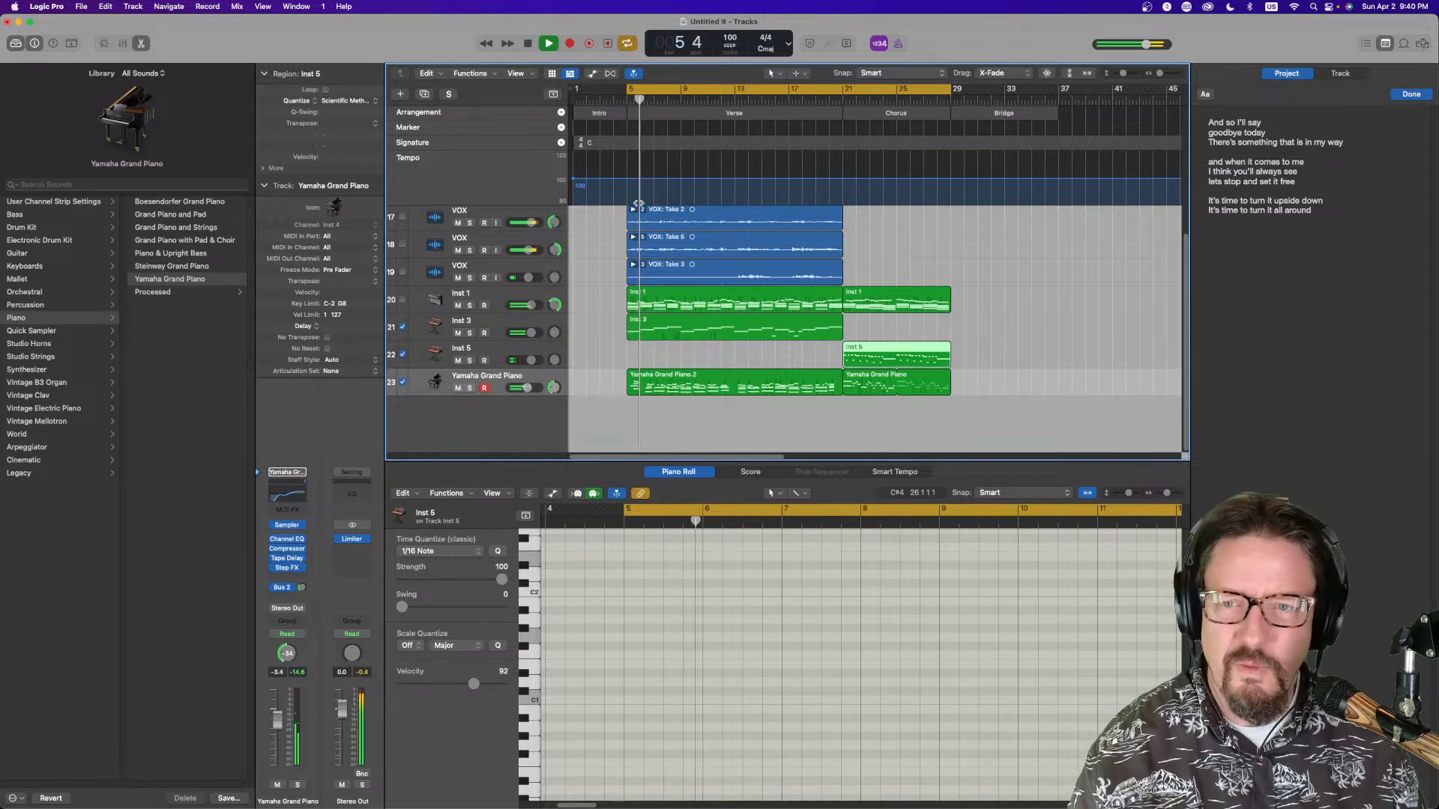
pyautogui.moveTo(553, 223)
pyautogui.mouseDown()
pyautogui.moveTo(555, 267)
pyautogui.moveTo(553, 226)
pyautogui.mouseUp()
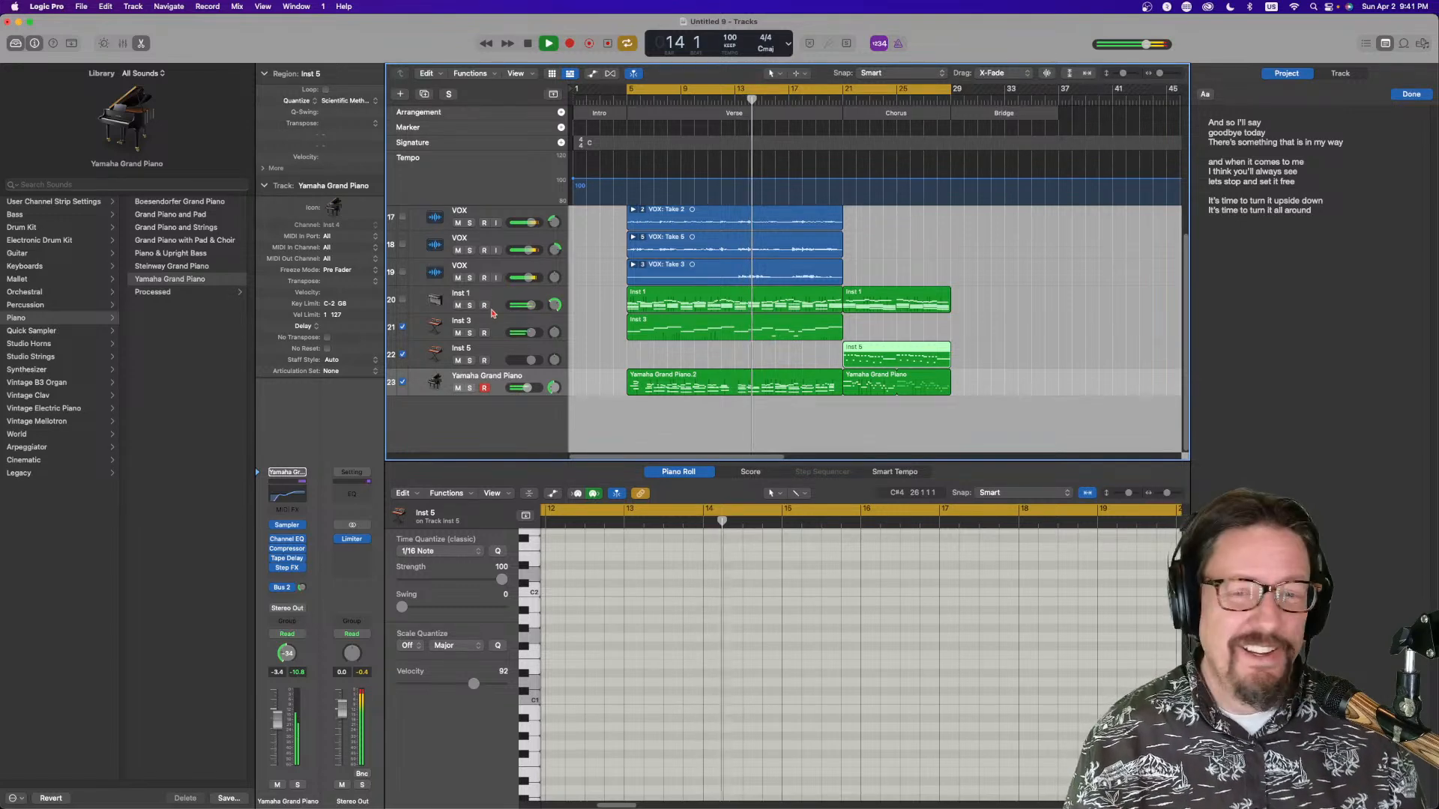
pyautogui.moveTo(528, 273); pyautogui.dragTo(523, 277)
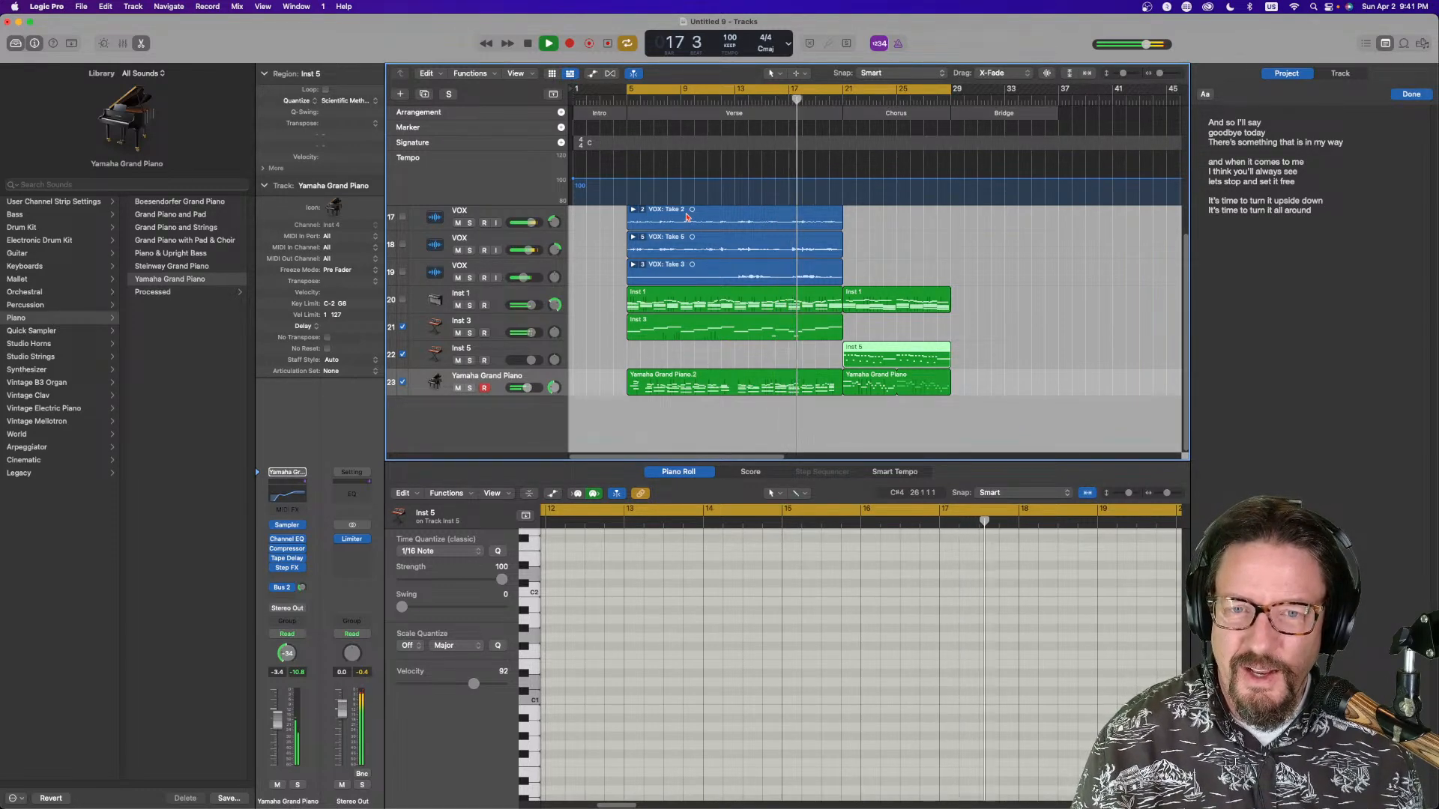
pyautogui.moveTo(522, 277)
pyautogui.mouseDown()
pyautogui.moveTo(532, 222)
pyautogui.moveTo(523, 250)
pyautogui.mouseUp()
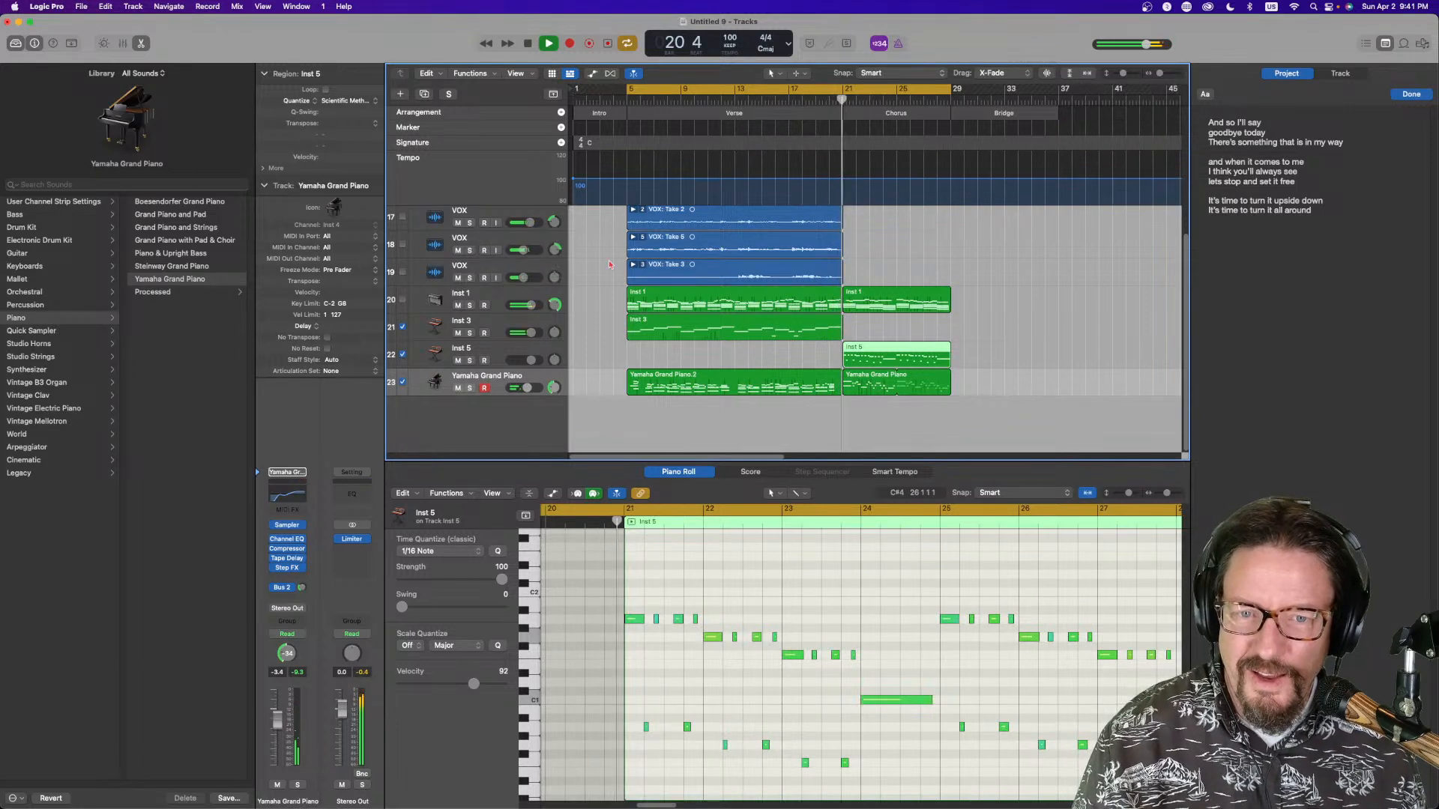
# Start a new line at the end of the lyrics in the notepad
pyautogui.scroll(1, 879, 277)
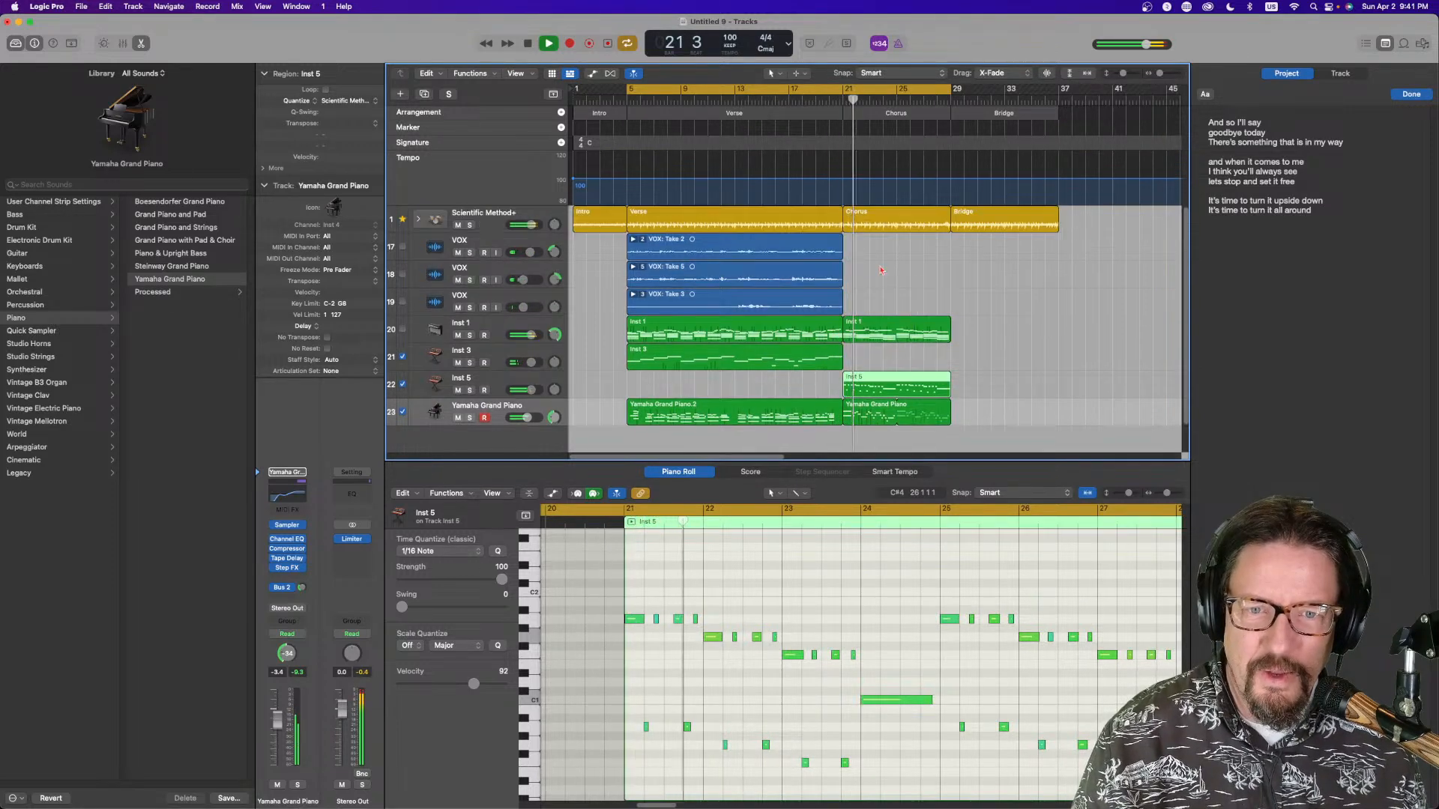
pyautogui.moveTo(628, 116); pyautogui.dragTo(842, 126)
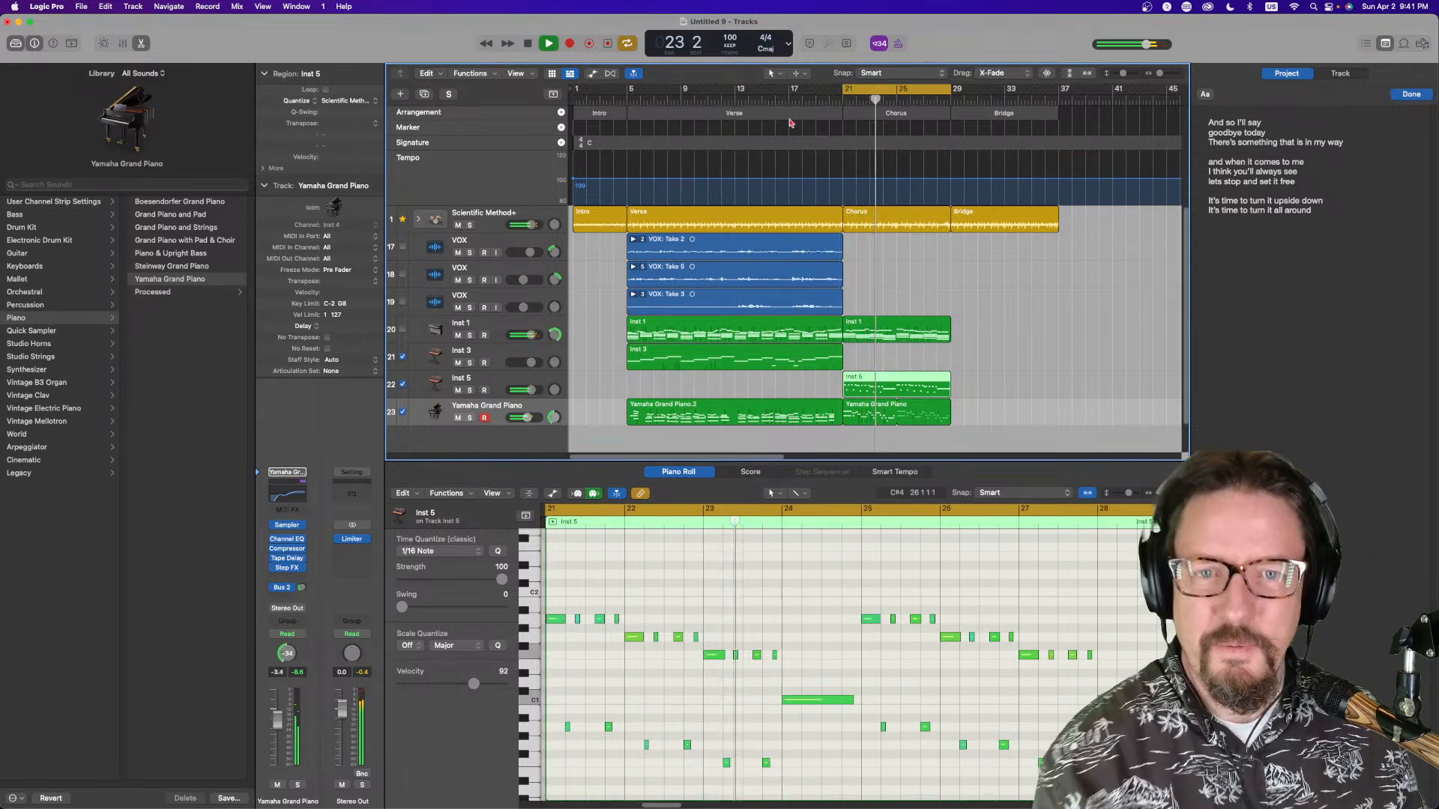
pyautogui.click(1269, 287)
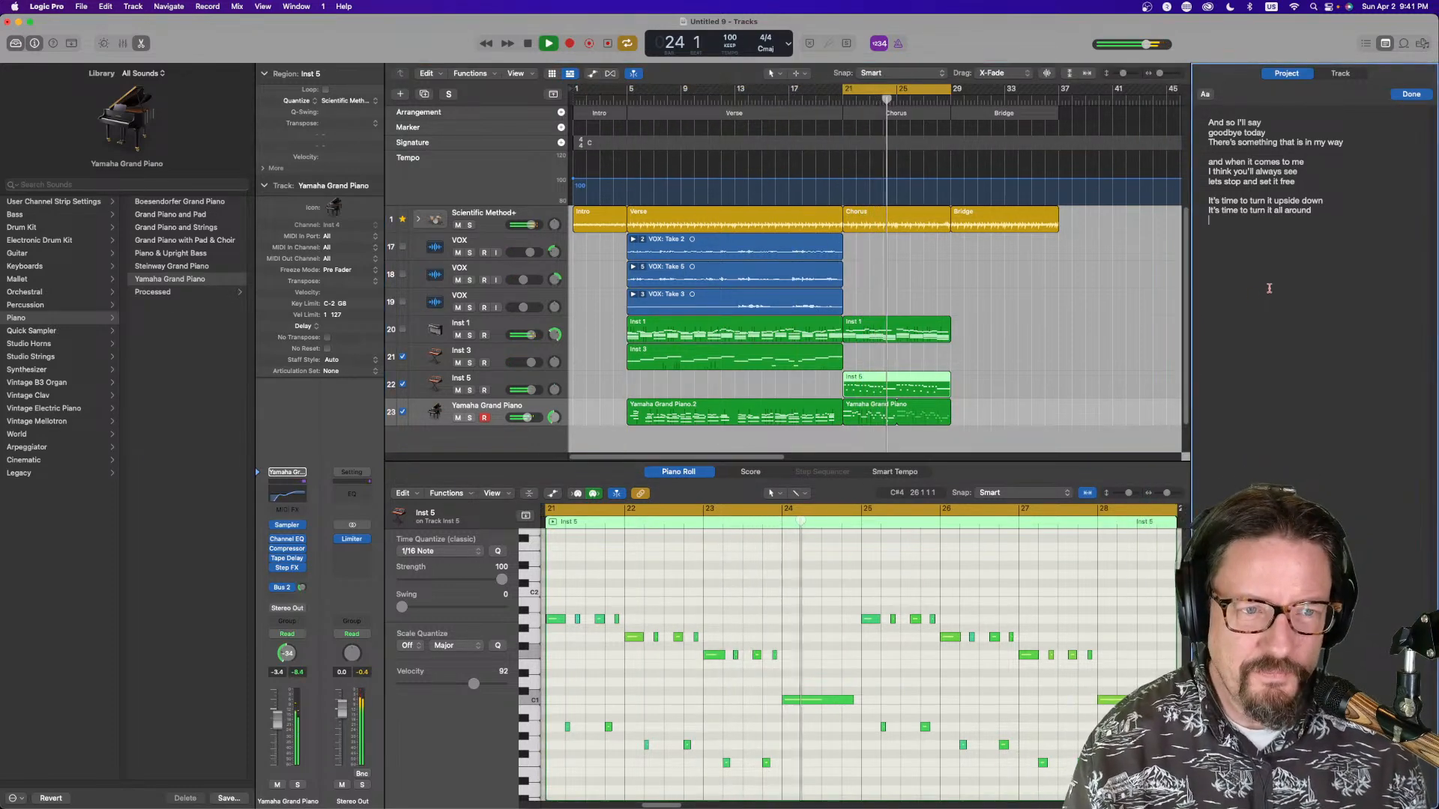
pyautogui.press('Return')
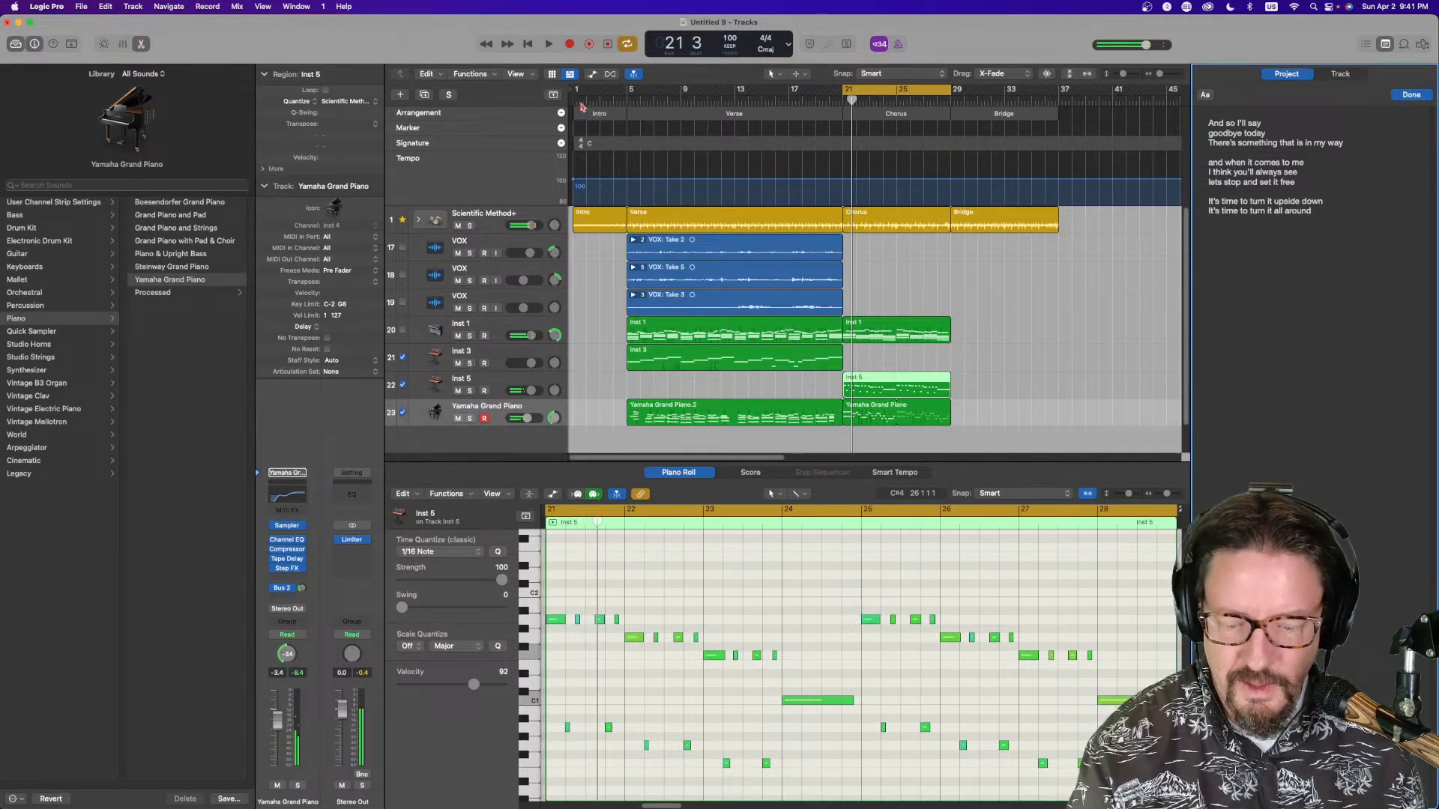
# Save the project as Song Night 9
pyautogui.press('super+s')
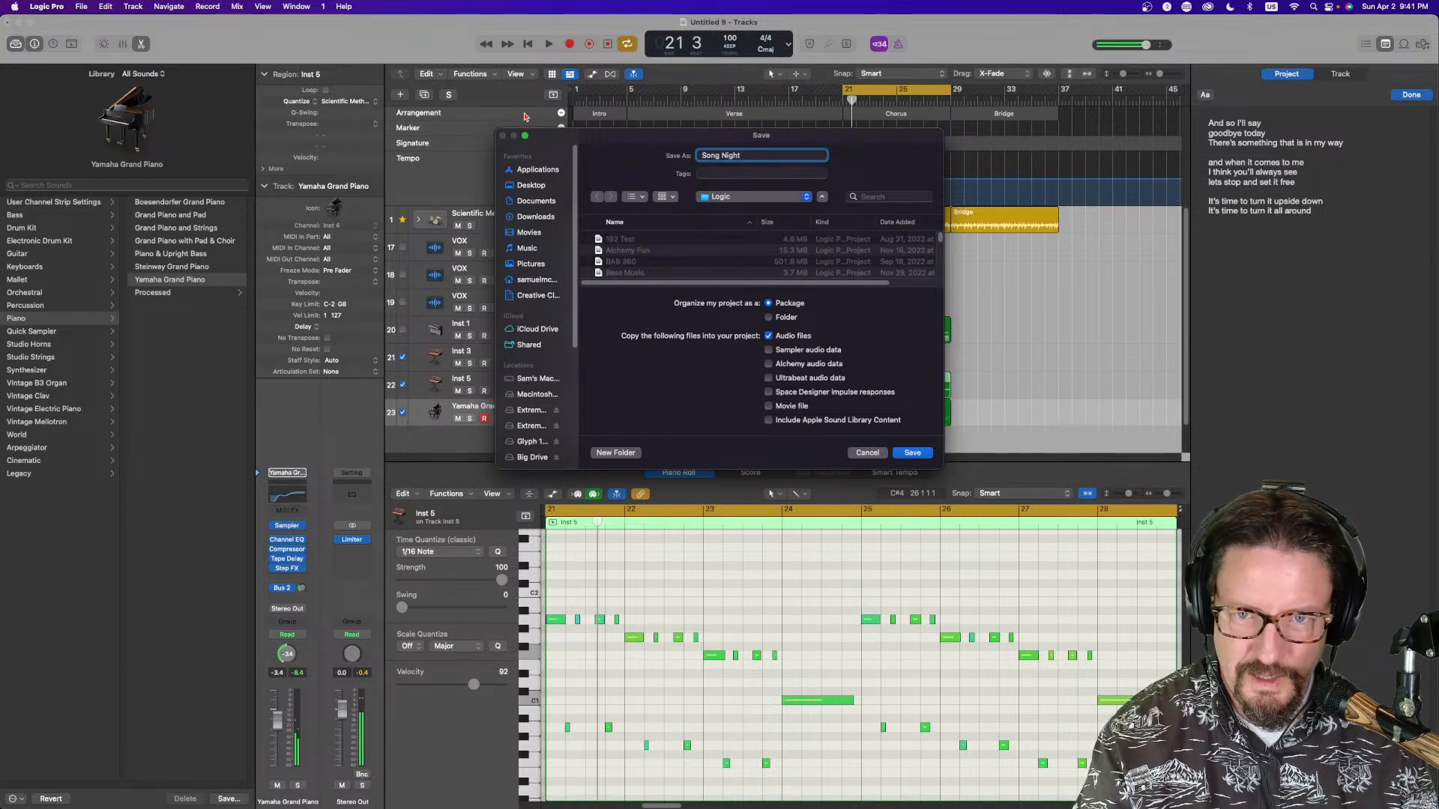
pyautogui.write('Song Night 9')
pyautogui.press('Return')
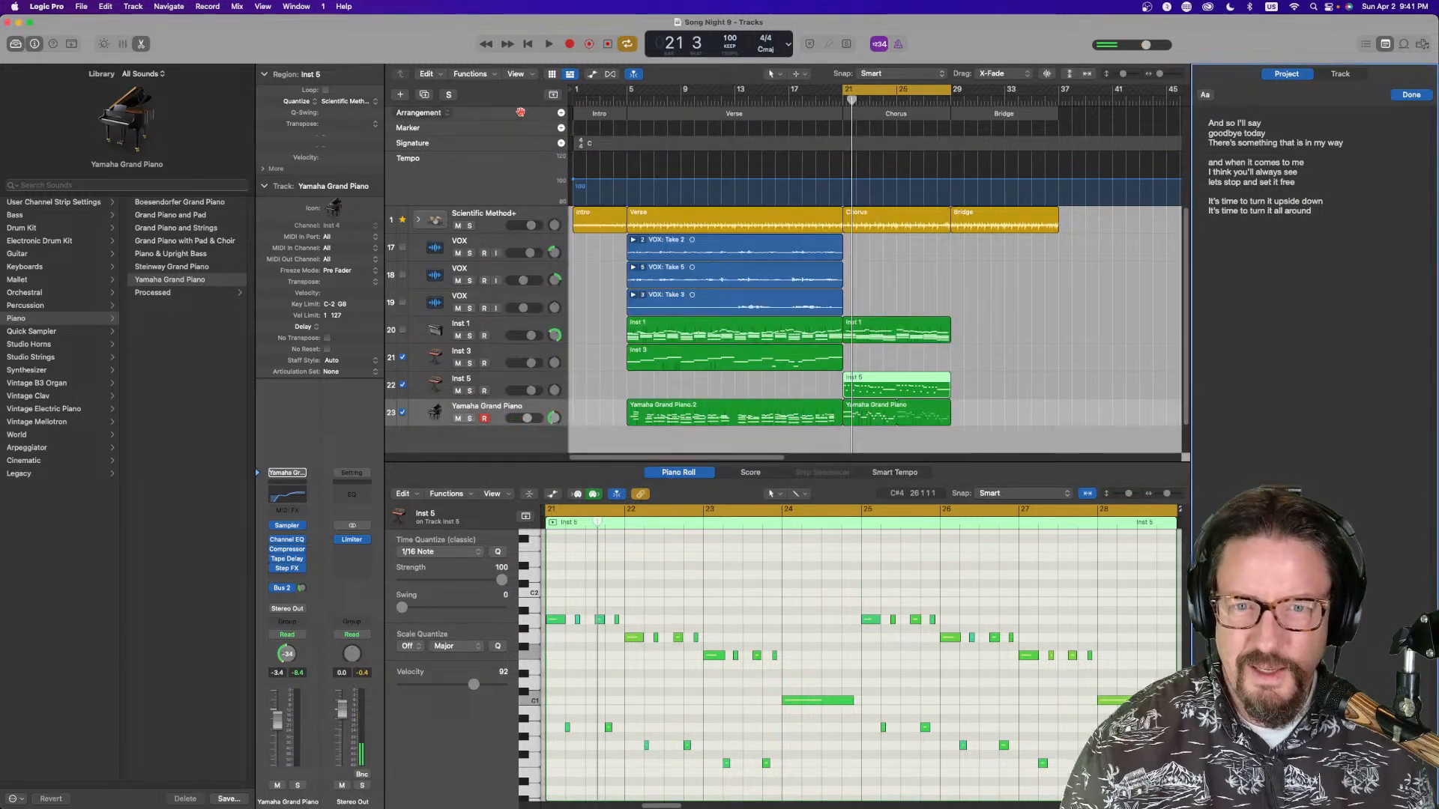
# Select the first VOX track and add a Chorus: heading below the lyrics in the notepad
pyautogui.click(469, 251)
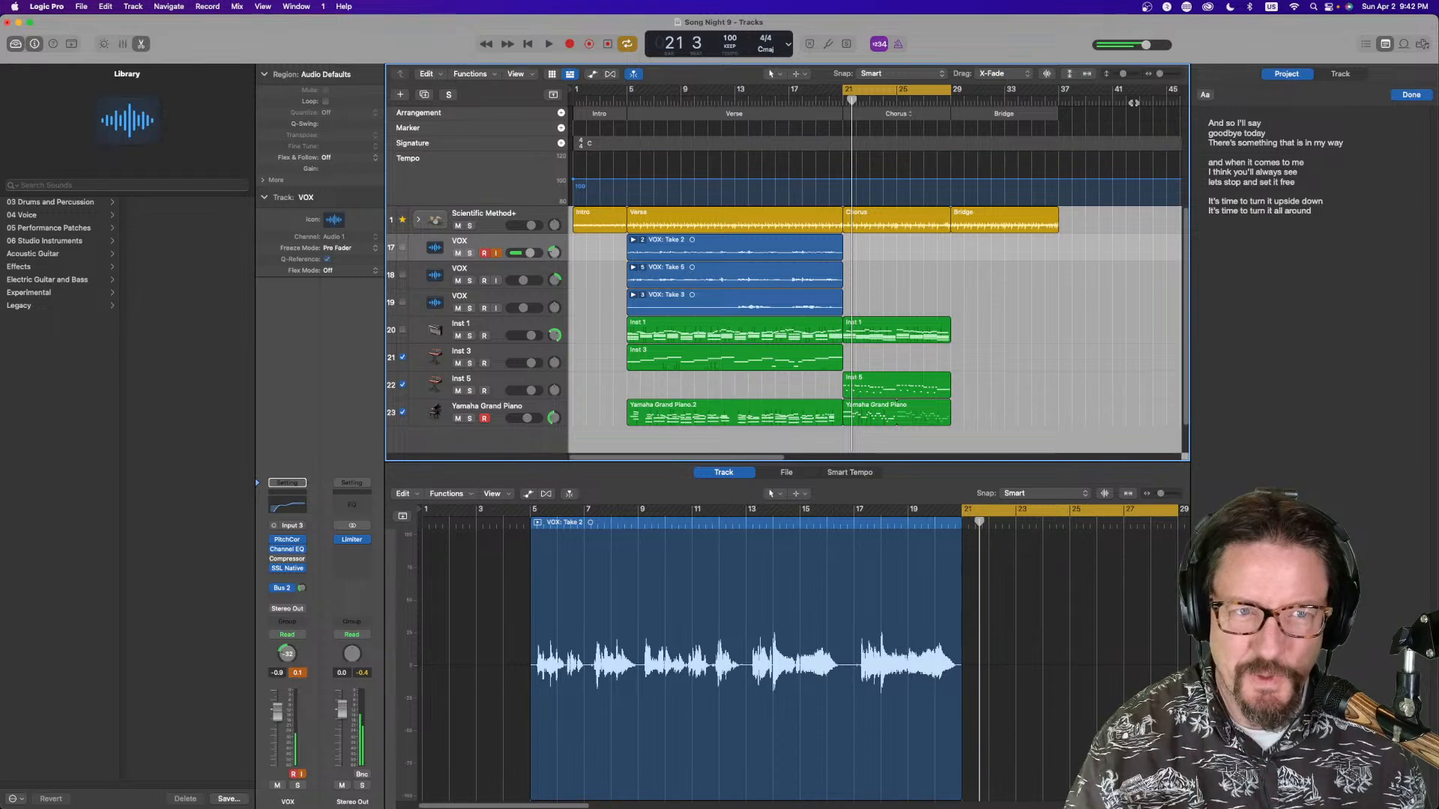
pyautogui.click(1260, 246)
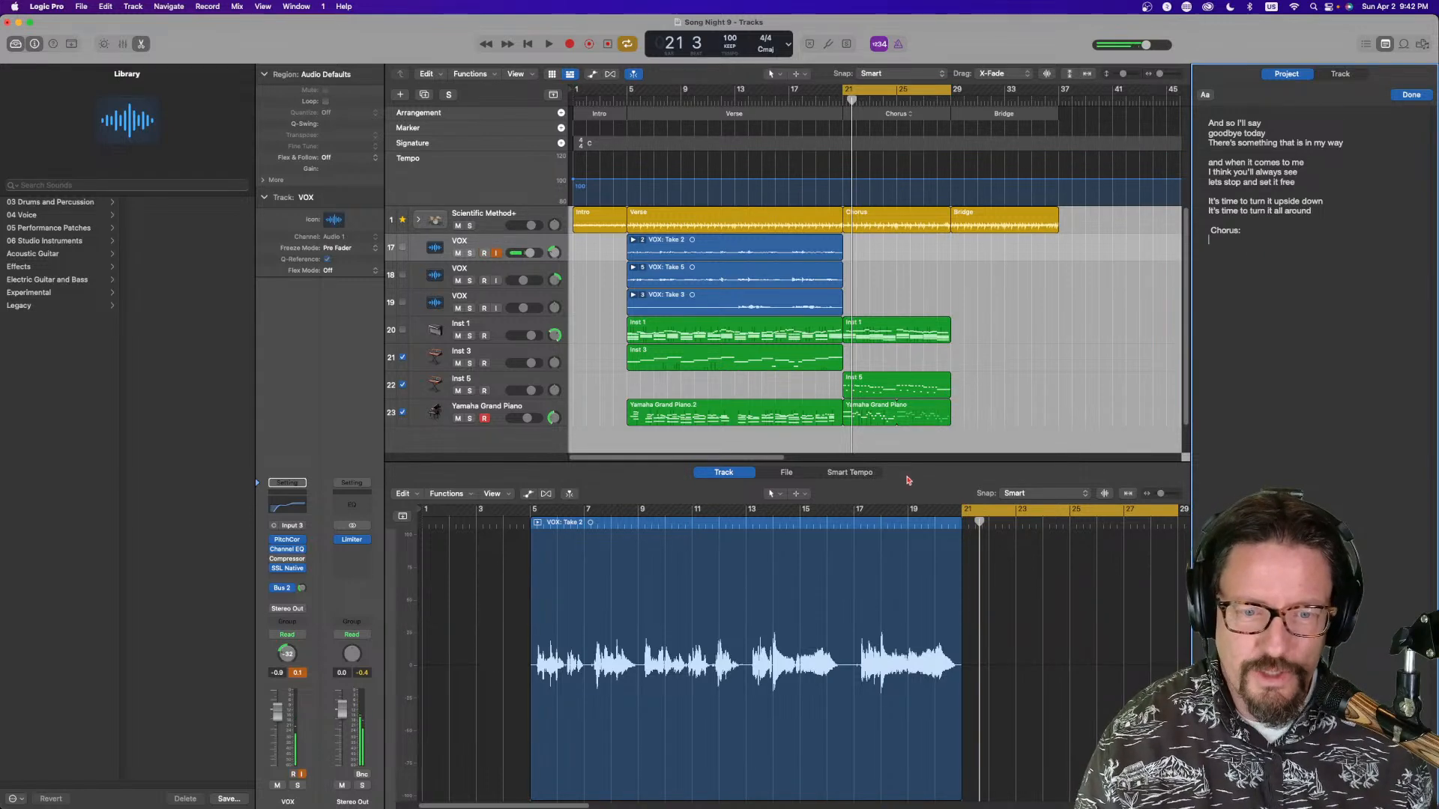
# Record a vocal take on the VOX track over the chorus while writing And as the first chorus lyric
pyautogui.click(569, 46)
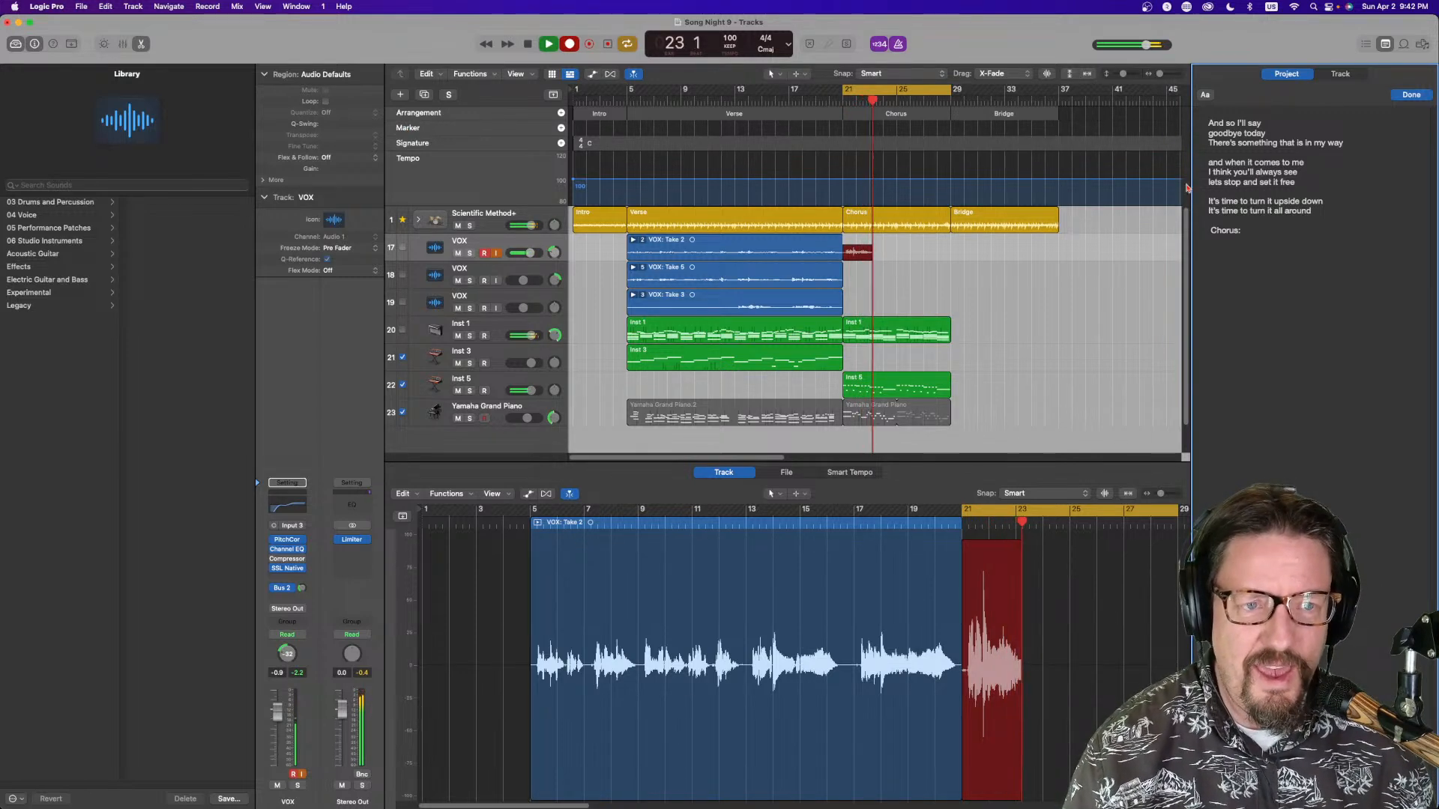
pyautogui.click(1247, 297)
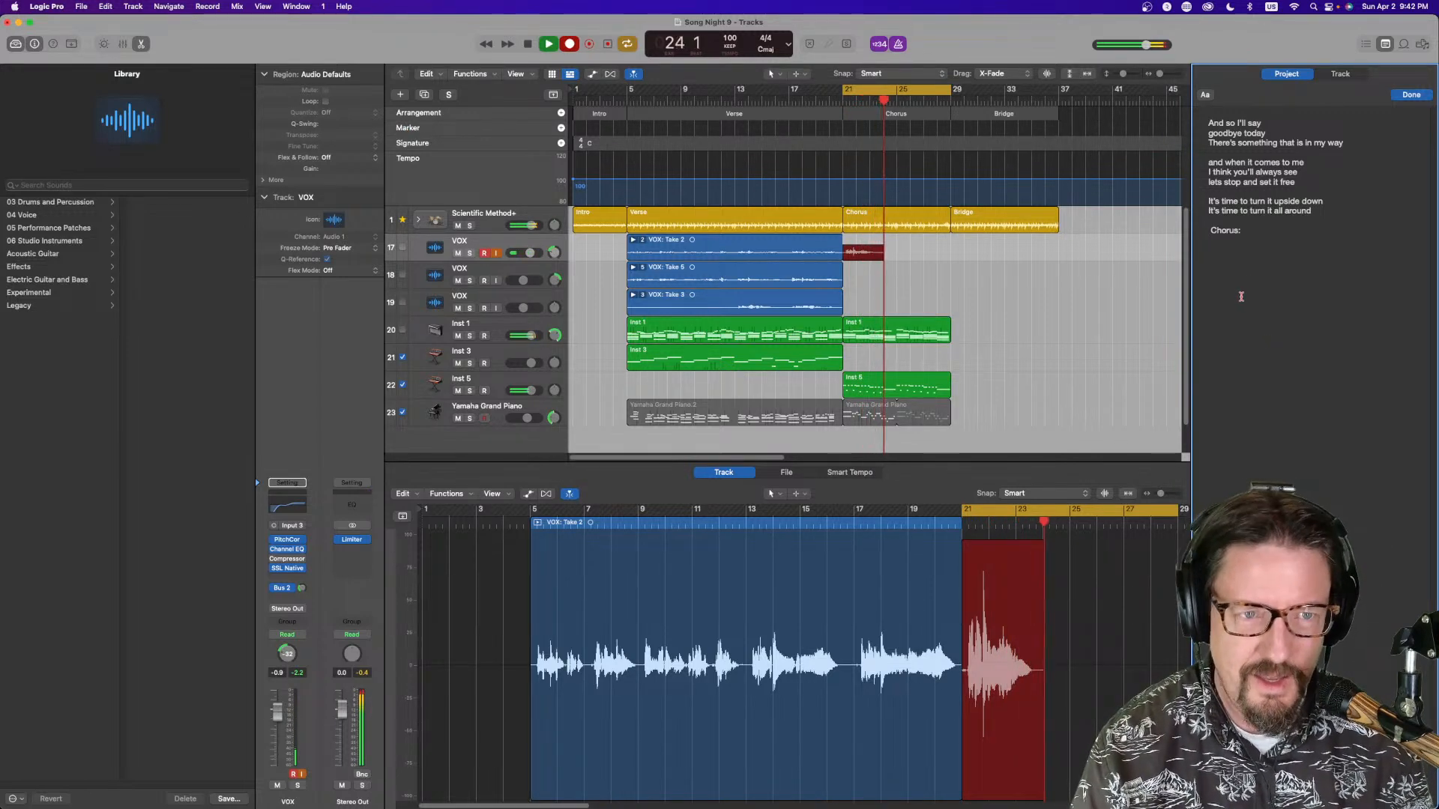
pyautogui.write('Adns')
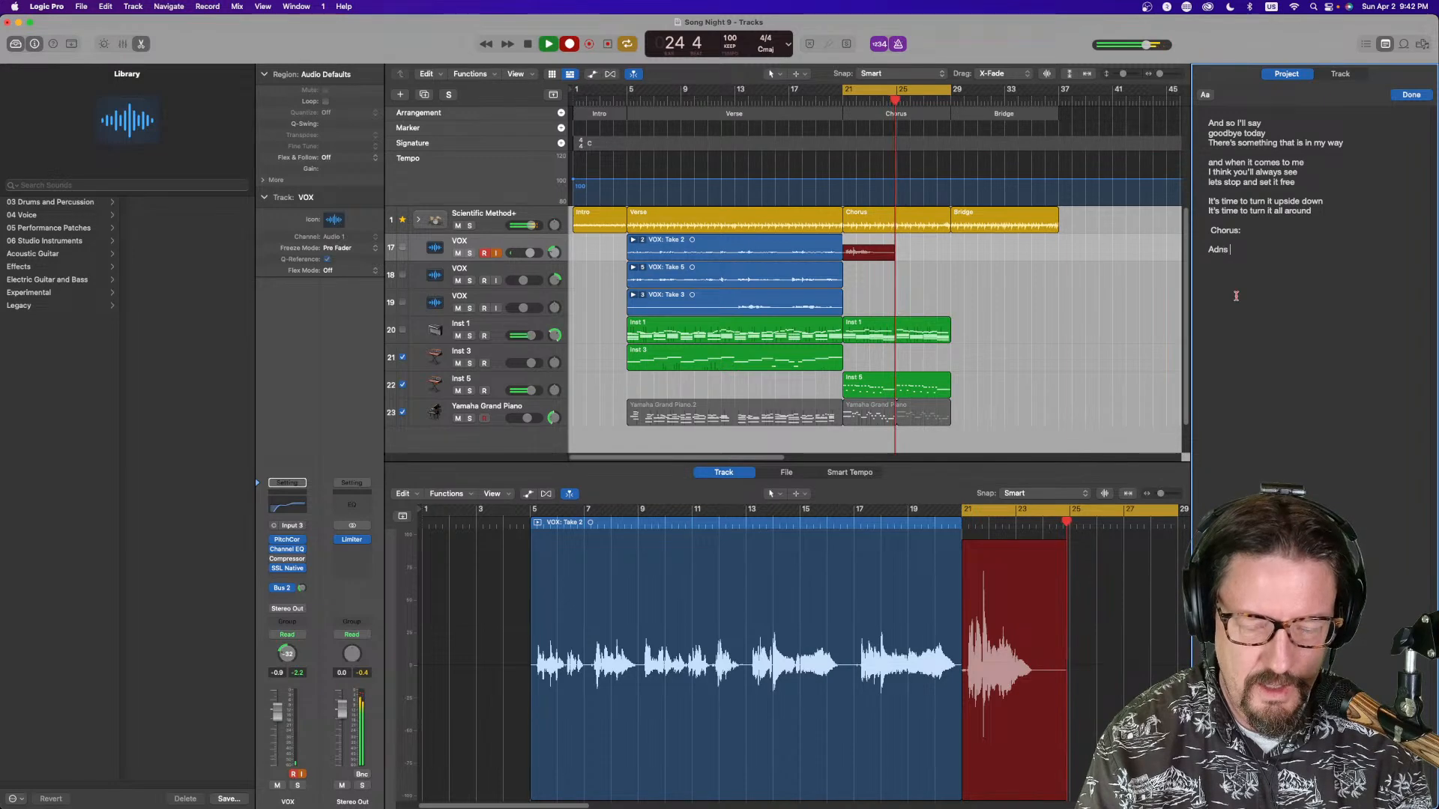
pyautogui.press('BackSpace')
pyautogui.press('BackSpace')
pyautogui.press('BackSpace')
pyautogui.press('BackSpace')
pyautogui.write('nd')
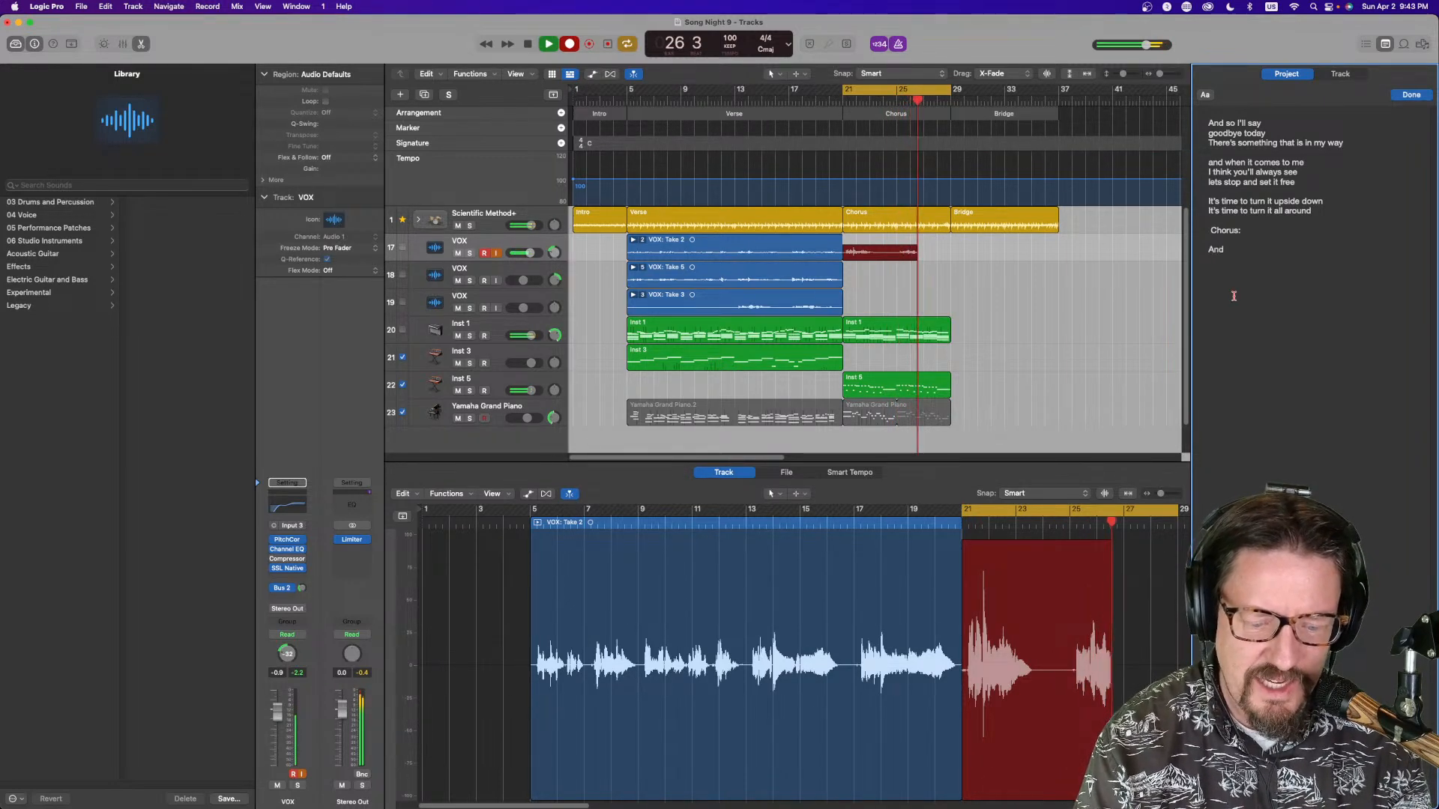
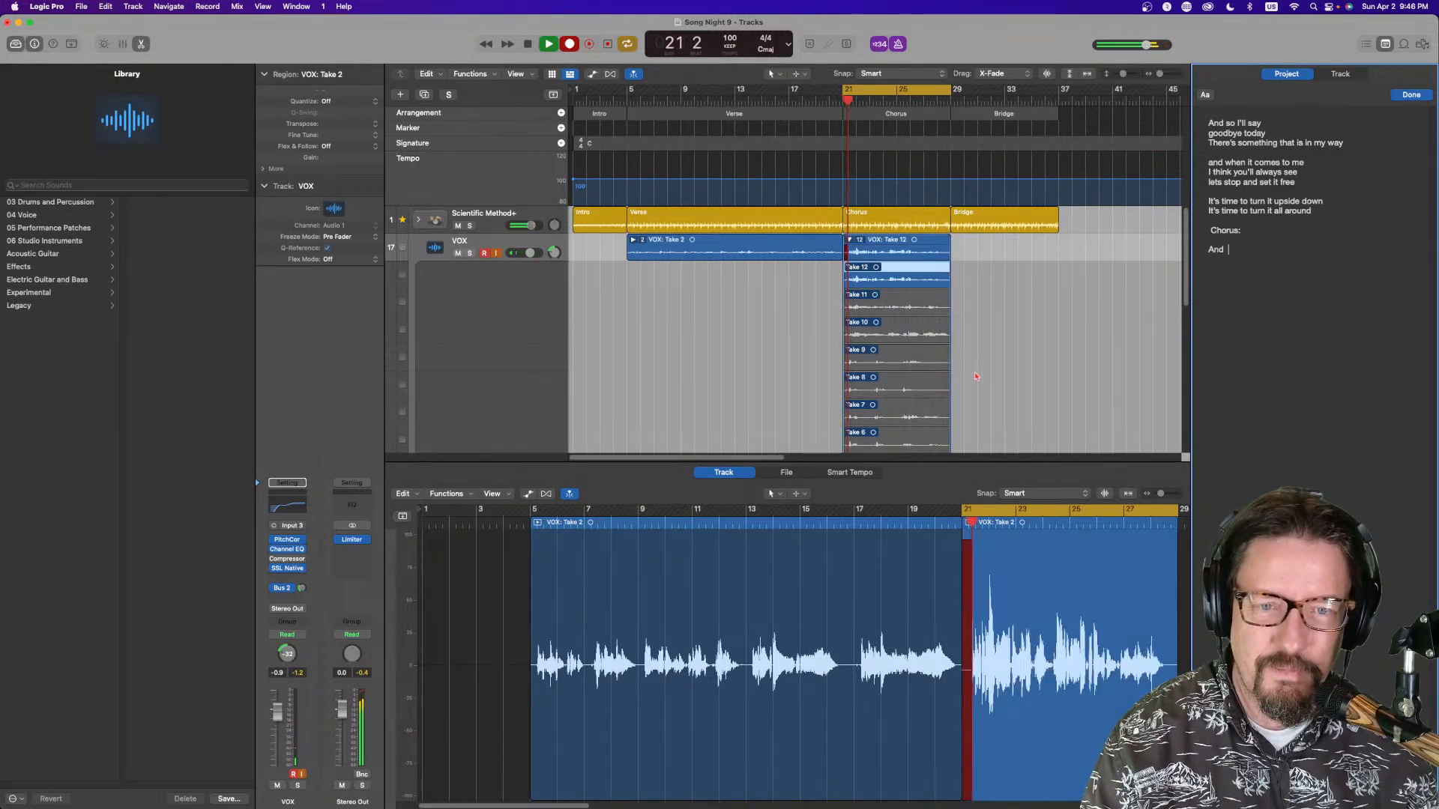
# Collapse the chorus take folder on the first VOX track and arm the second VOX track for recording
pyautogui.click(953, 257)
pyautogui.press('space')
pyautogui.press('space')
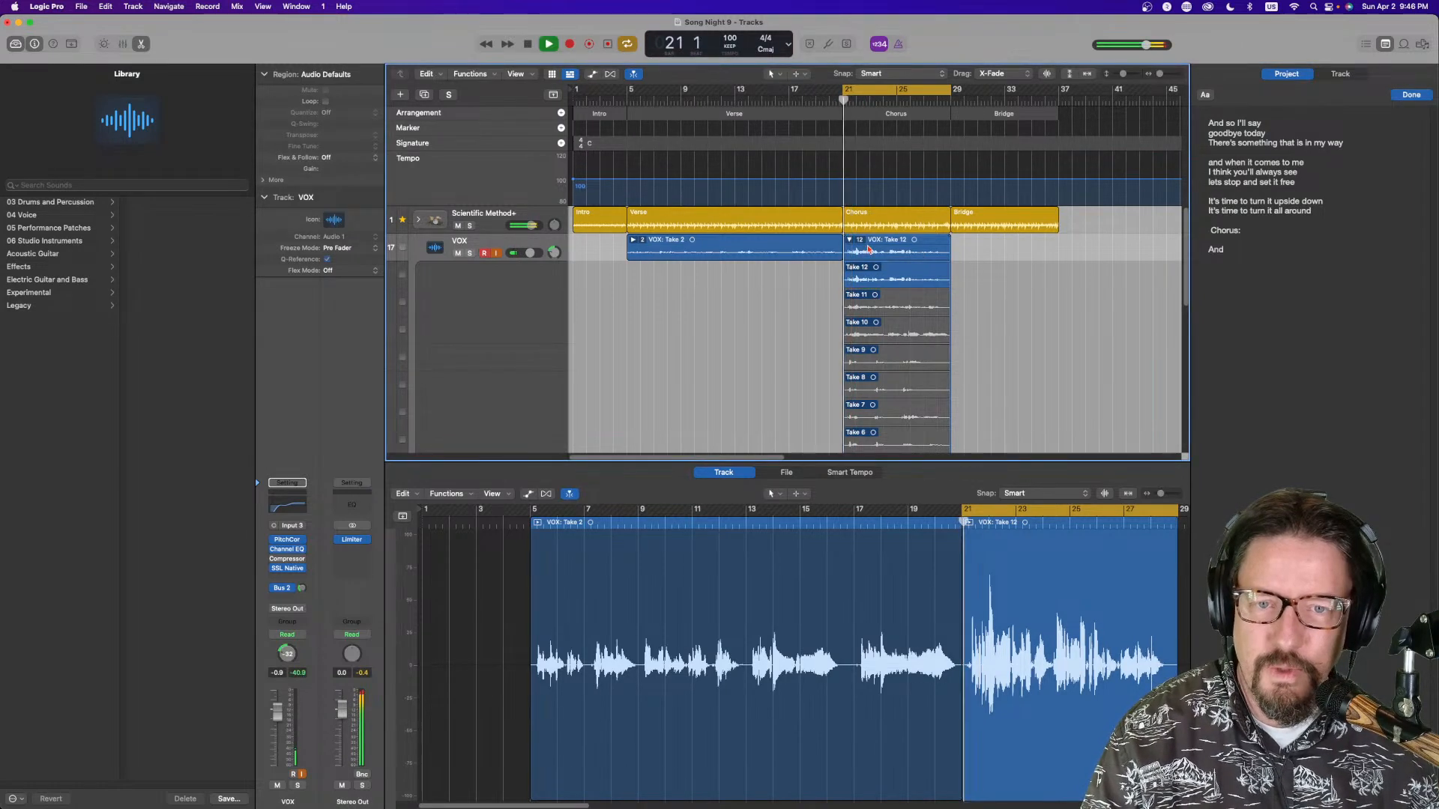
pyautogui.click(848, 239)
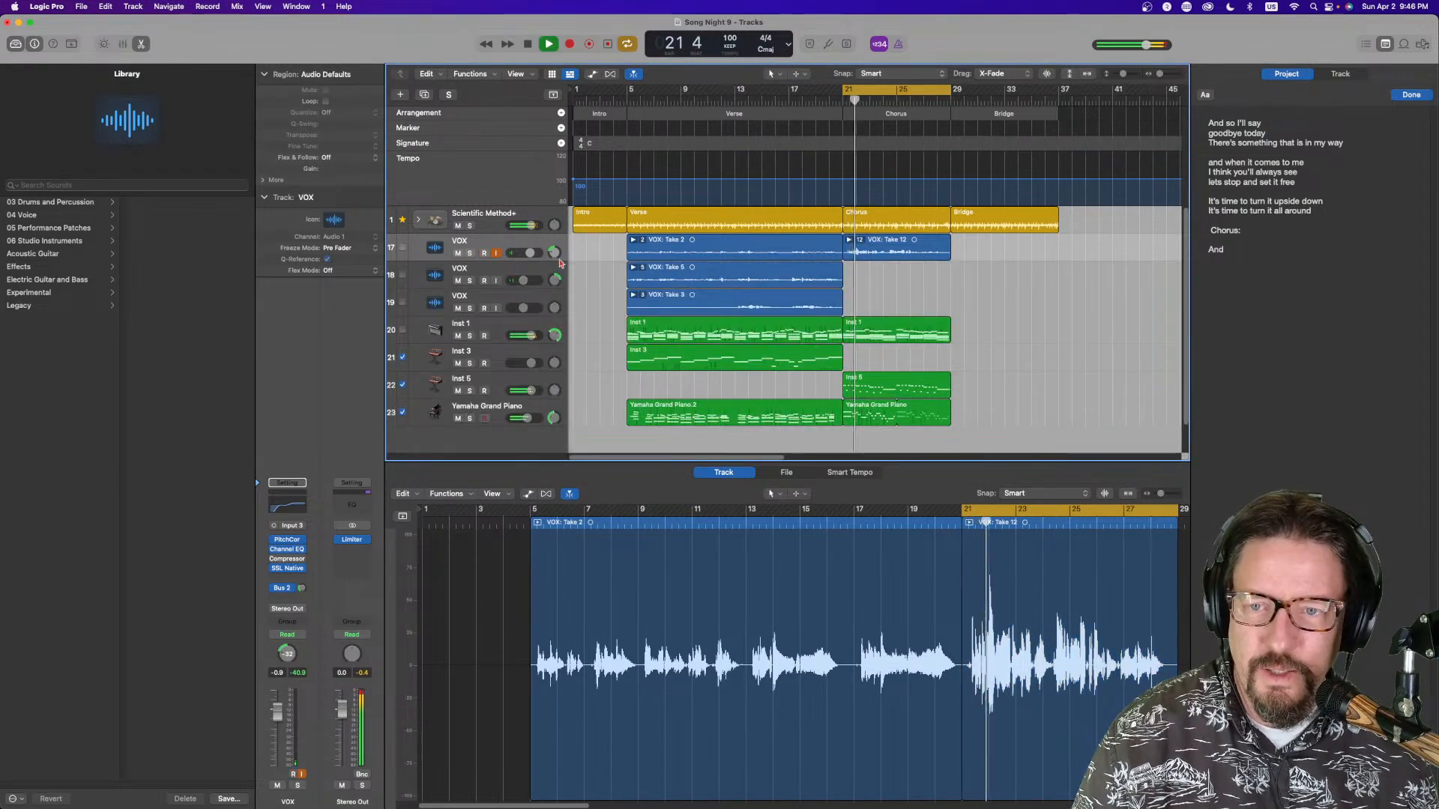
pyautogui.click(488, 283)
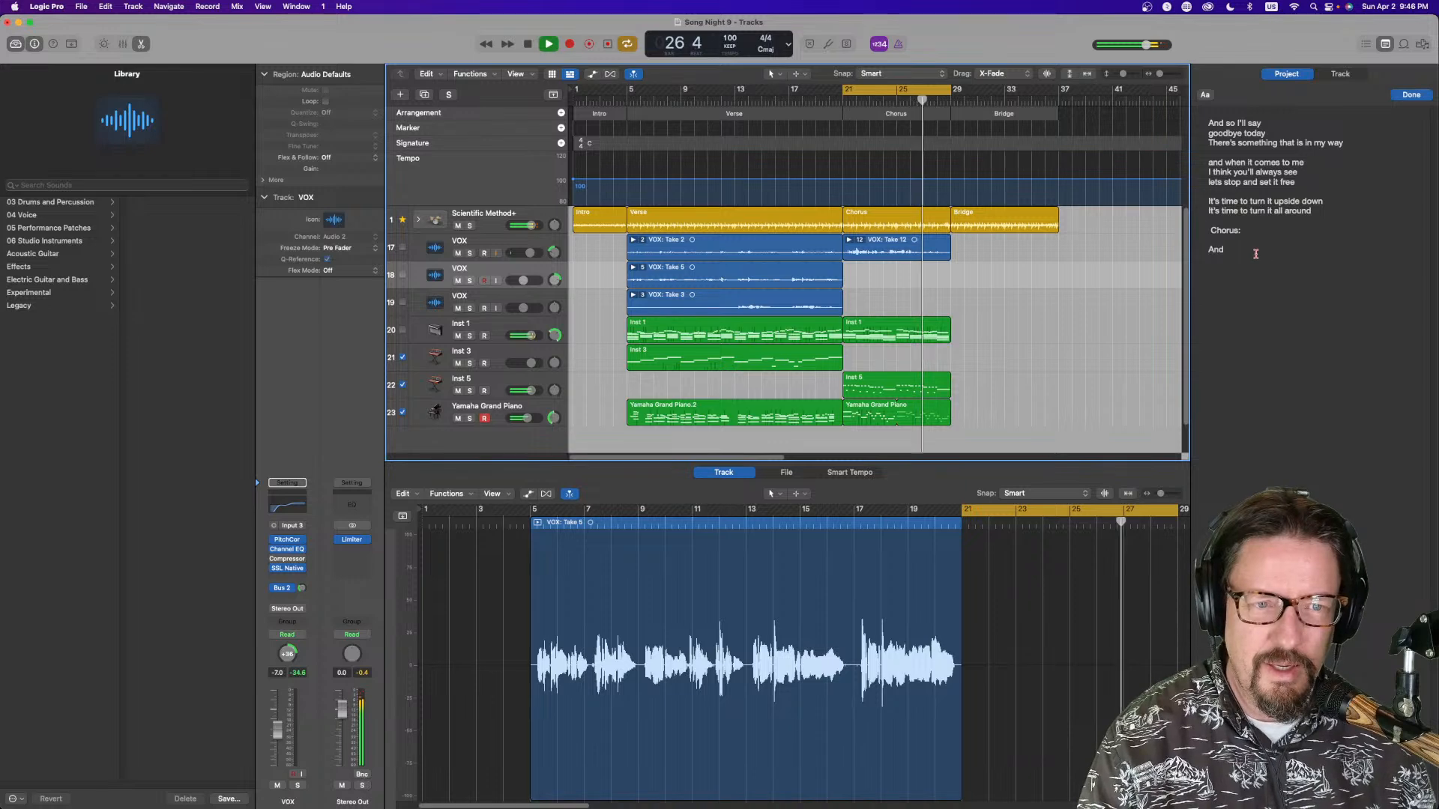
# Complete the first chorus lyric line in the notepad: And when I turn around to see the things I left behind
pyautogui.click(1231, 258)
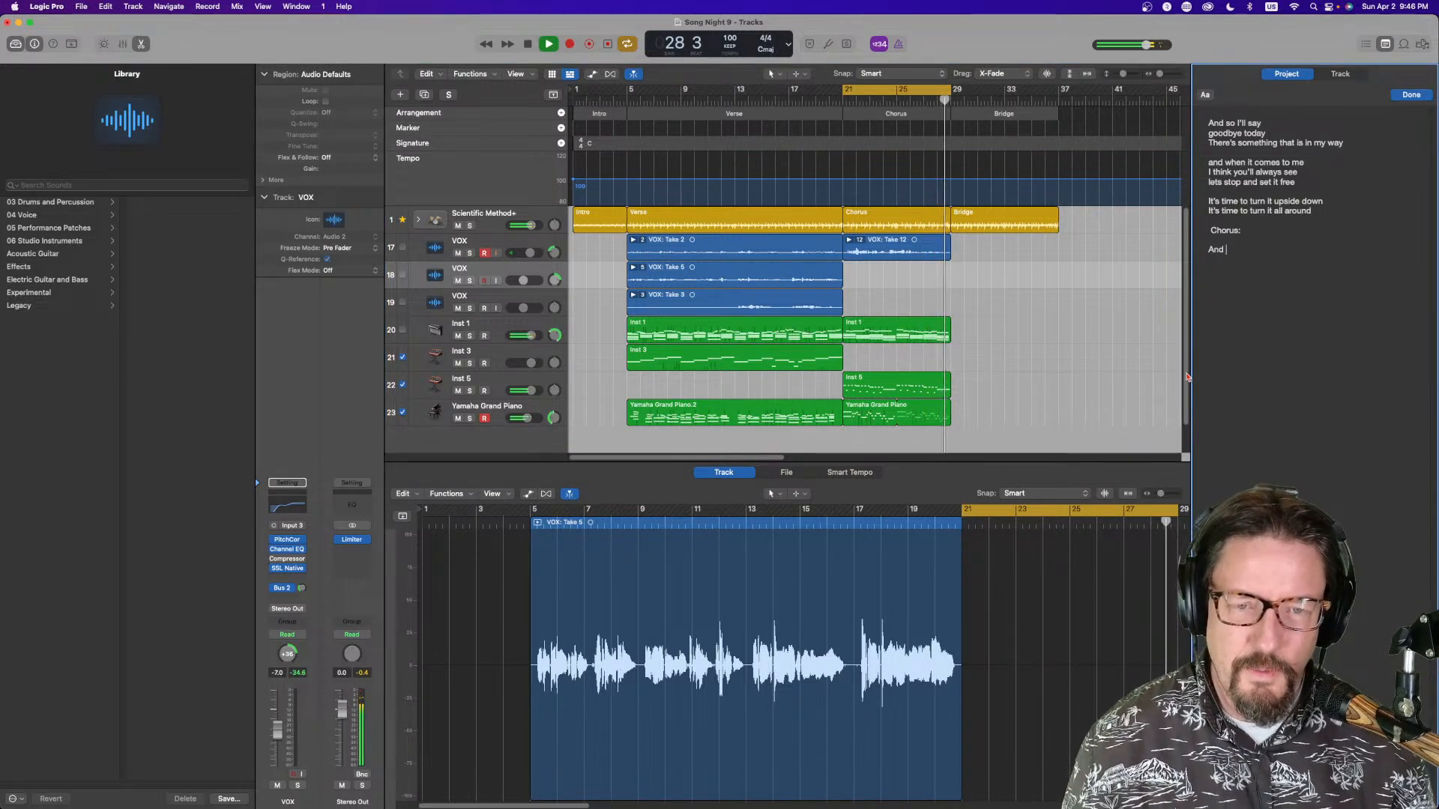
pyautogui.write('when')
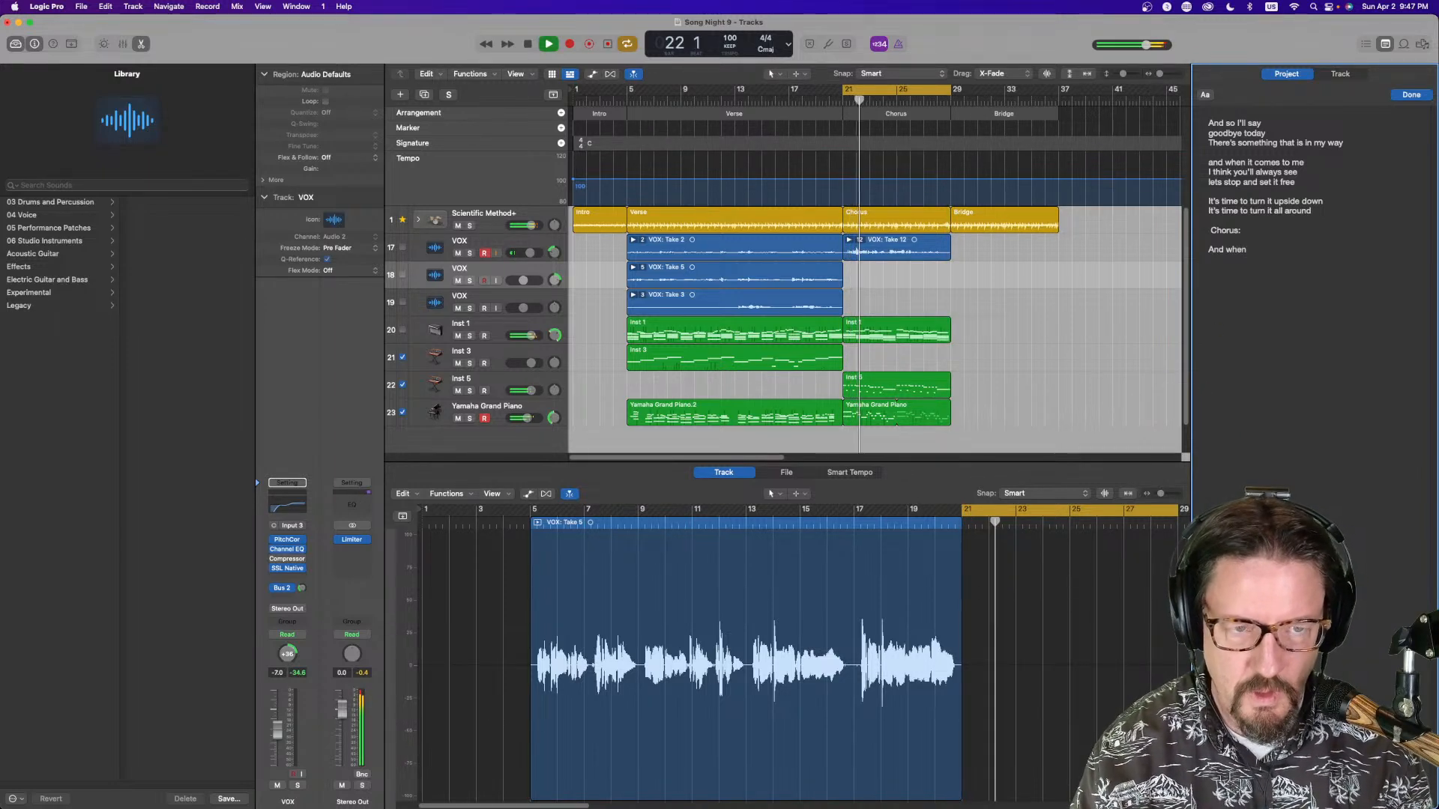
pyautogui.write(' I turn aro')
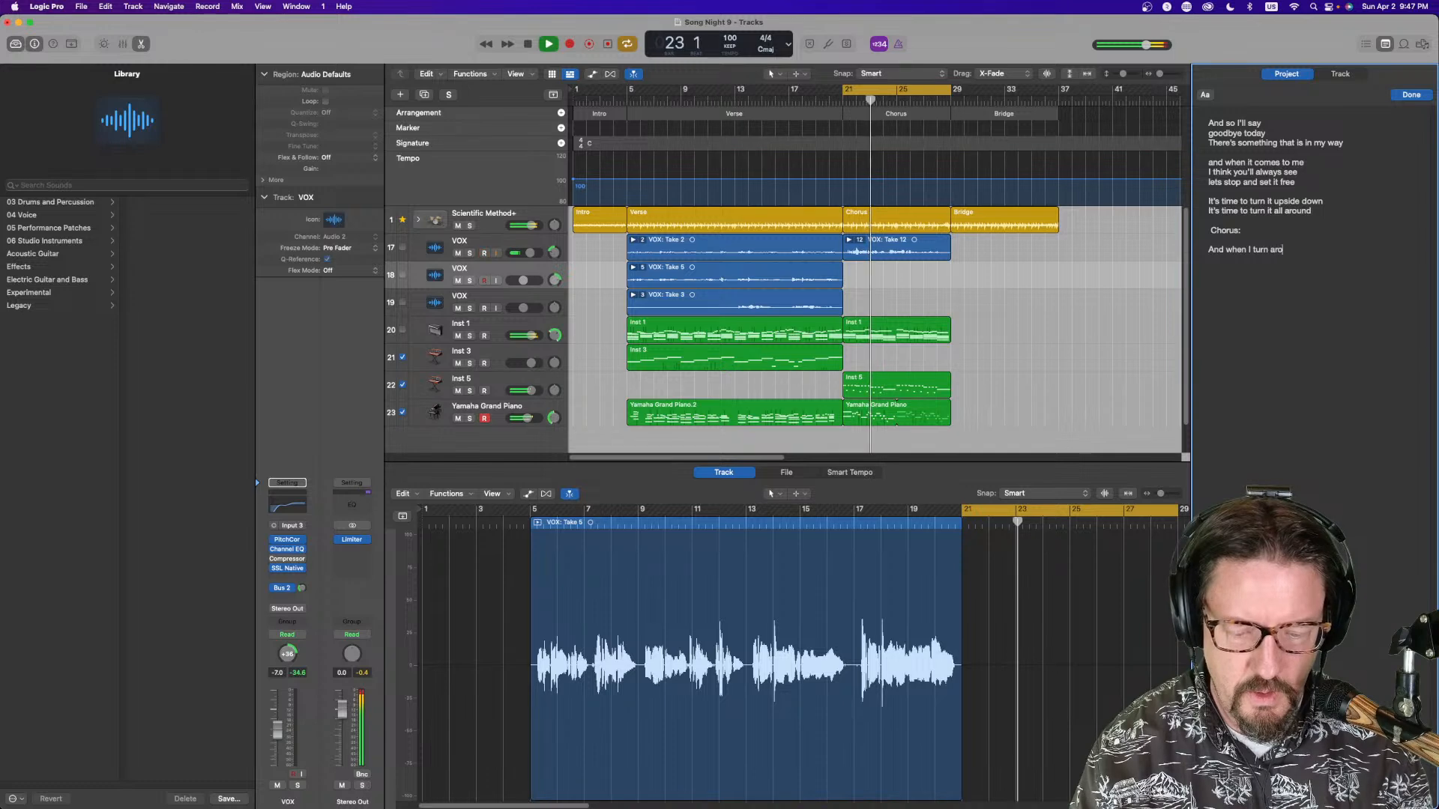
pyautogui.write('und to s')
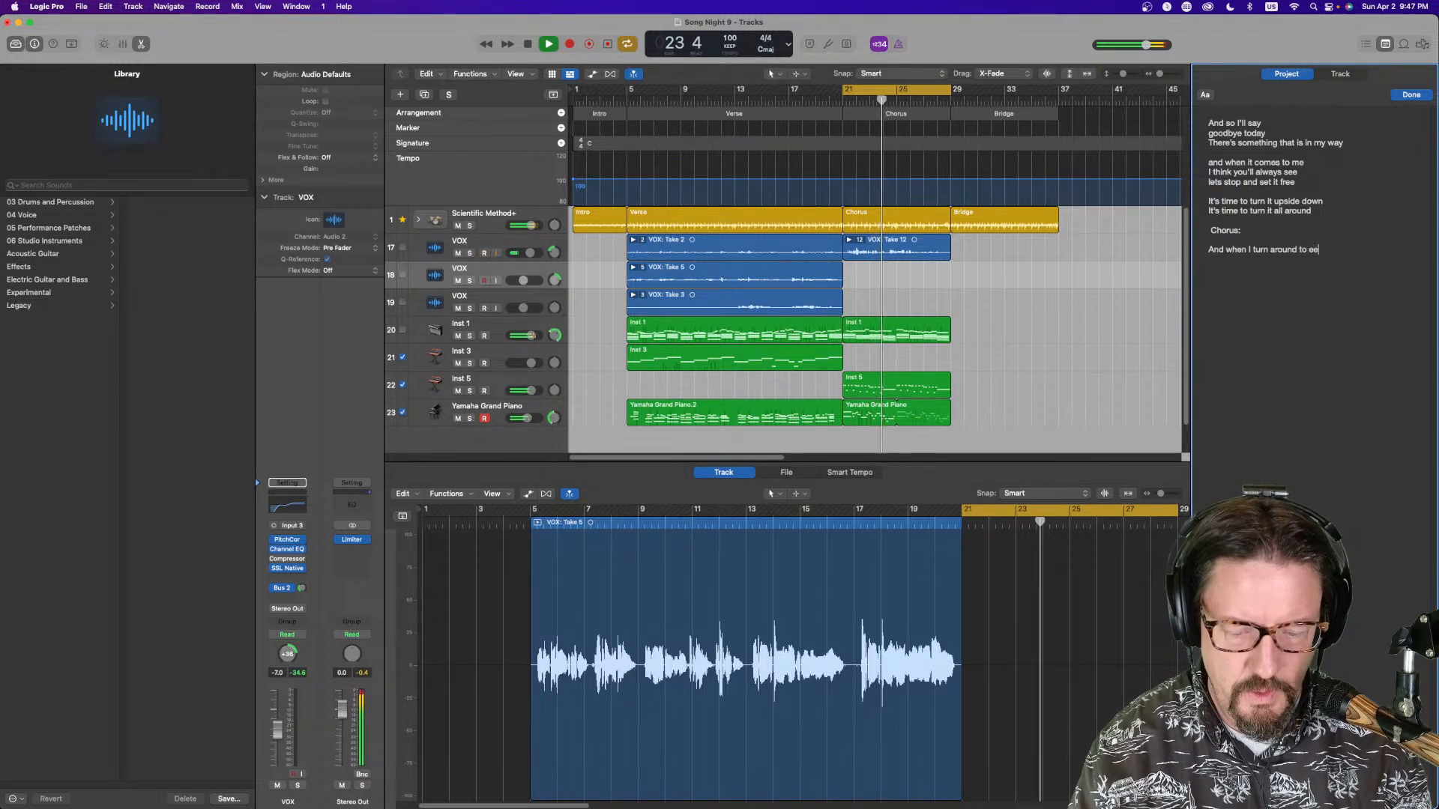
pyautogui.write('ee the t')
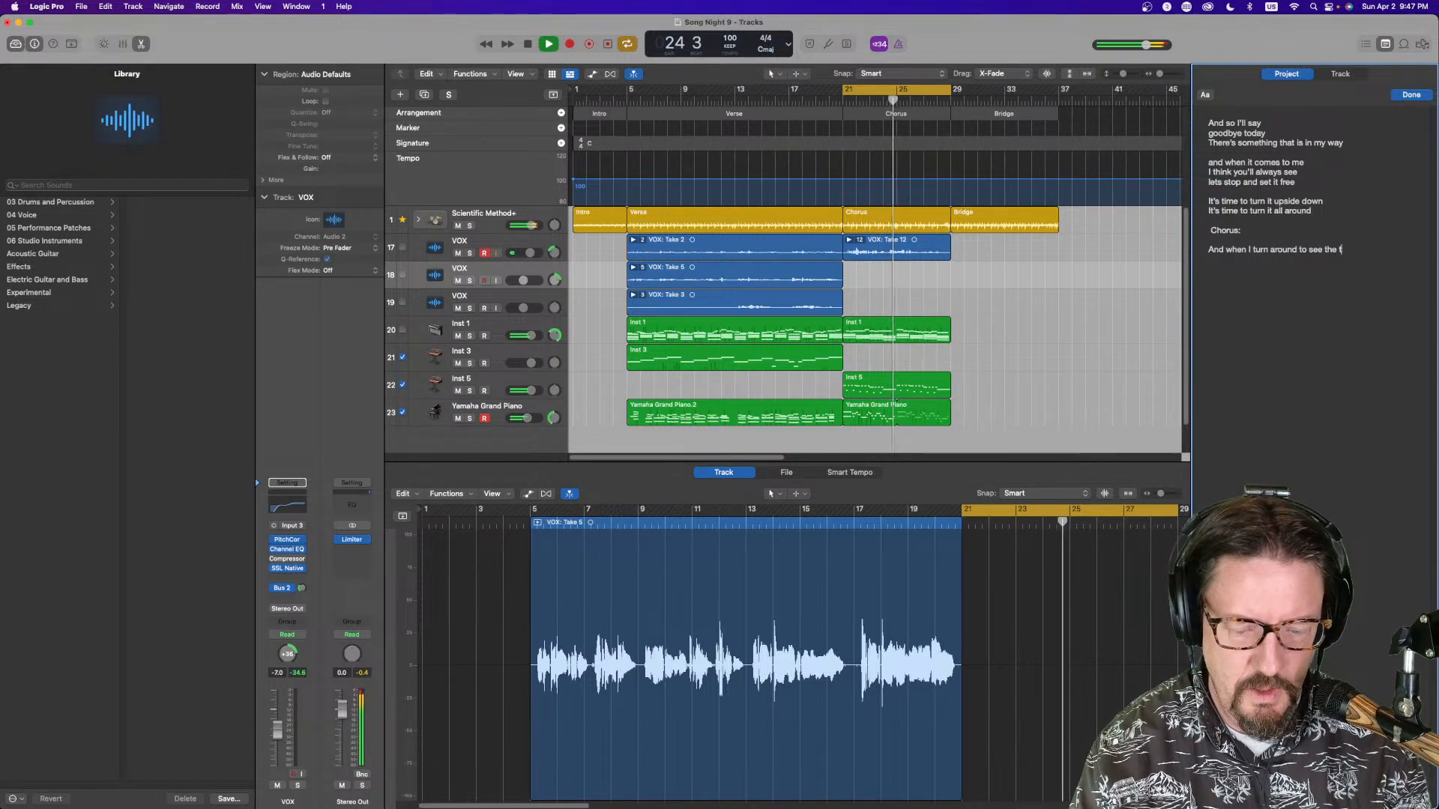
pyautogui.write('hings I lef')
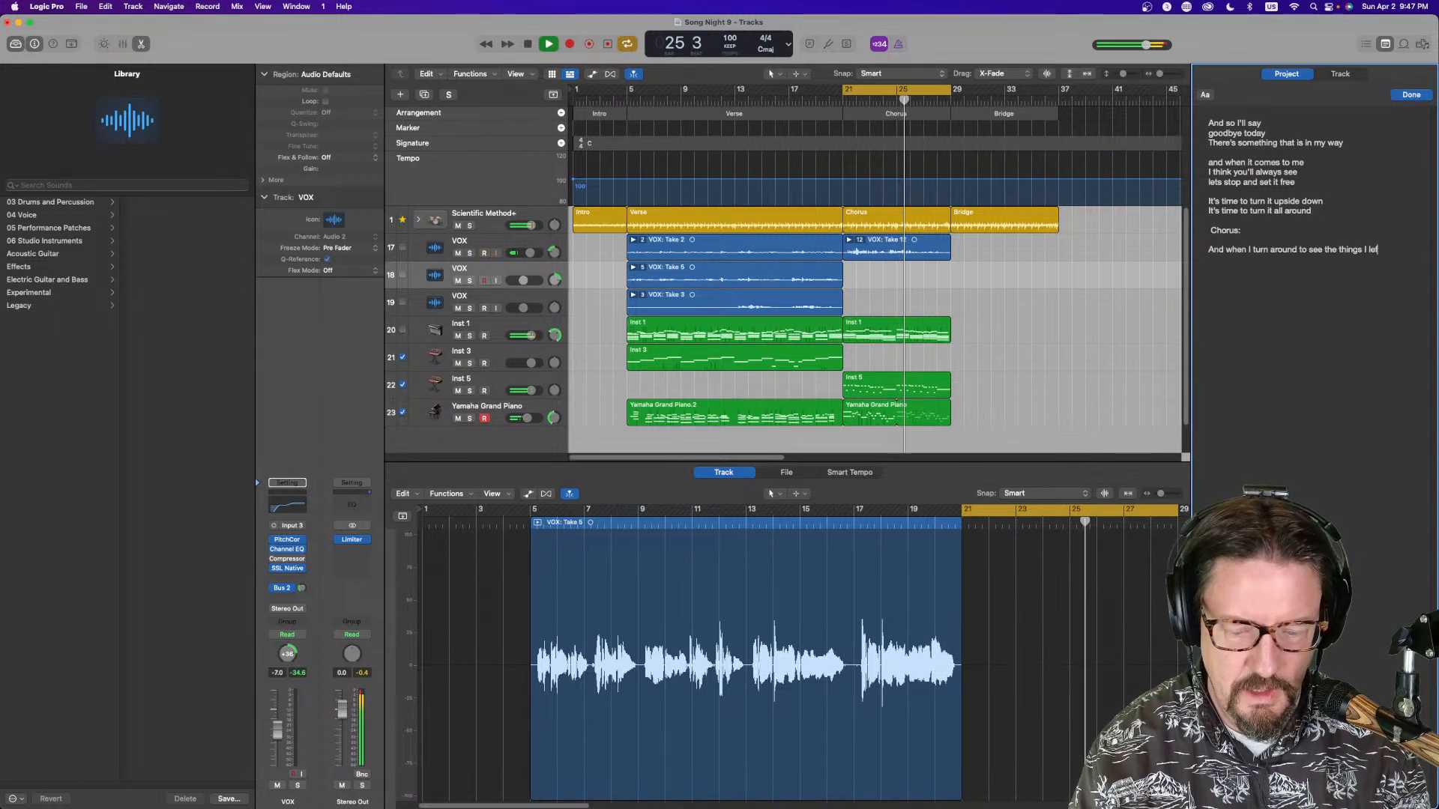
pyautogui.write('t behind')
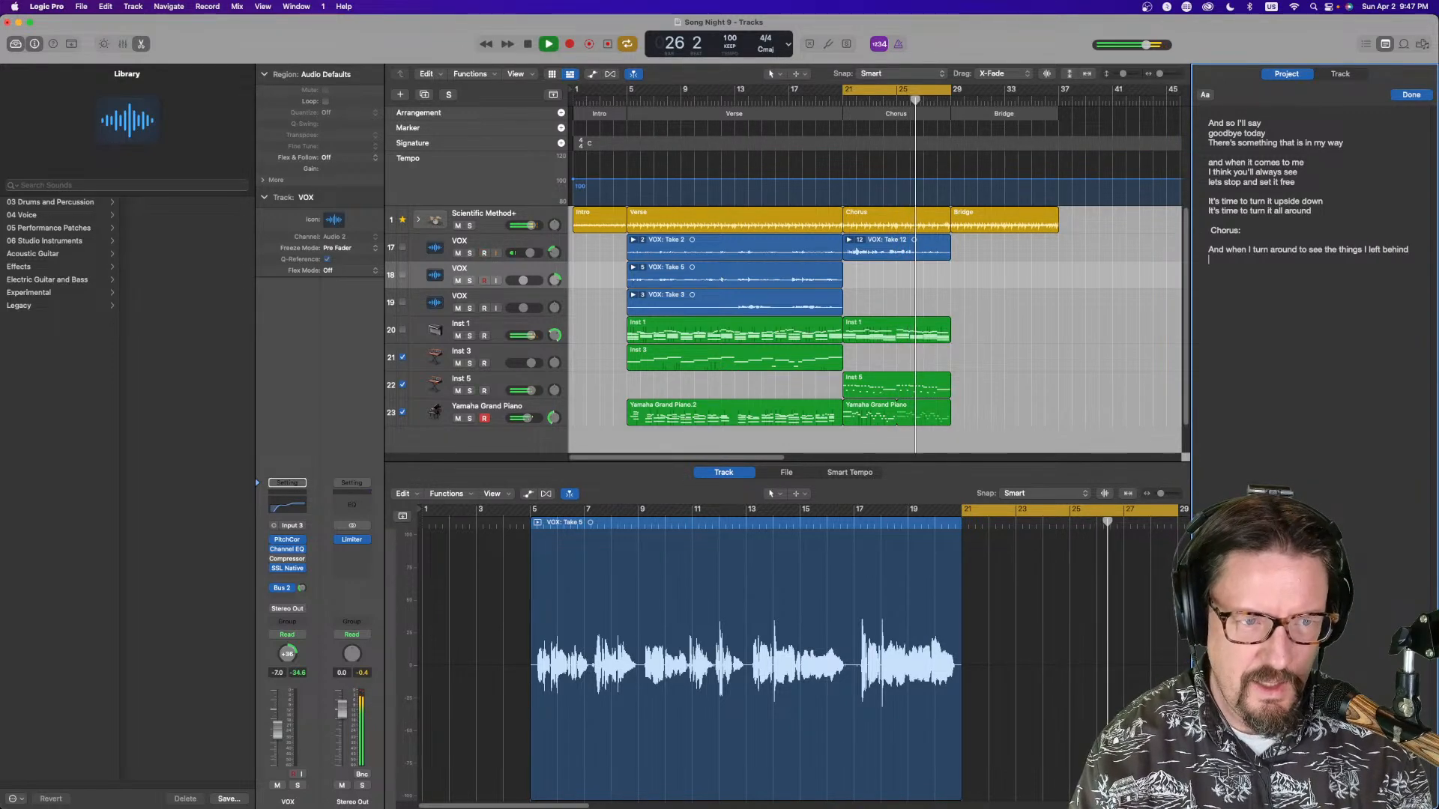
# Add the second chorus line: I know that it was never supposed to be the end of all my time
pyautogui.press('Return')
pyautogui.write('I kno')
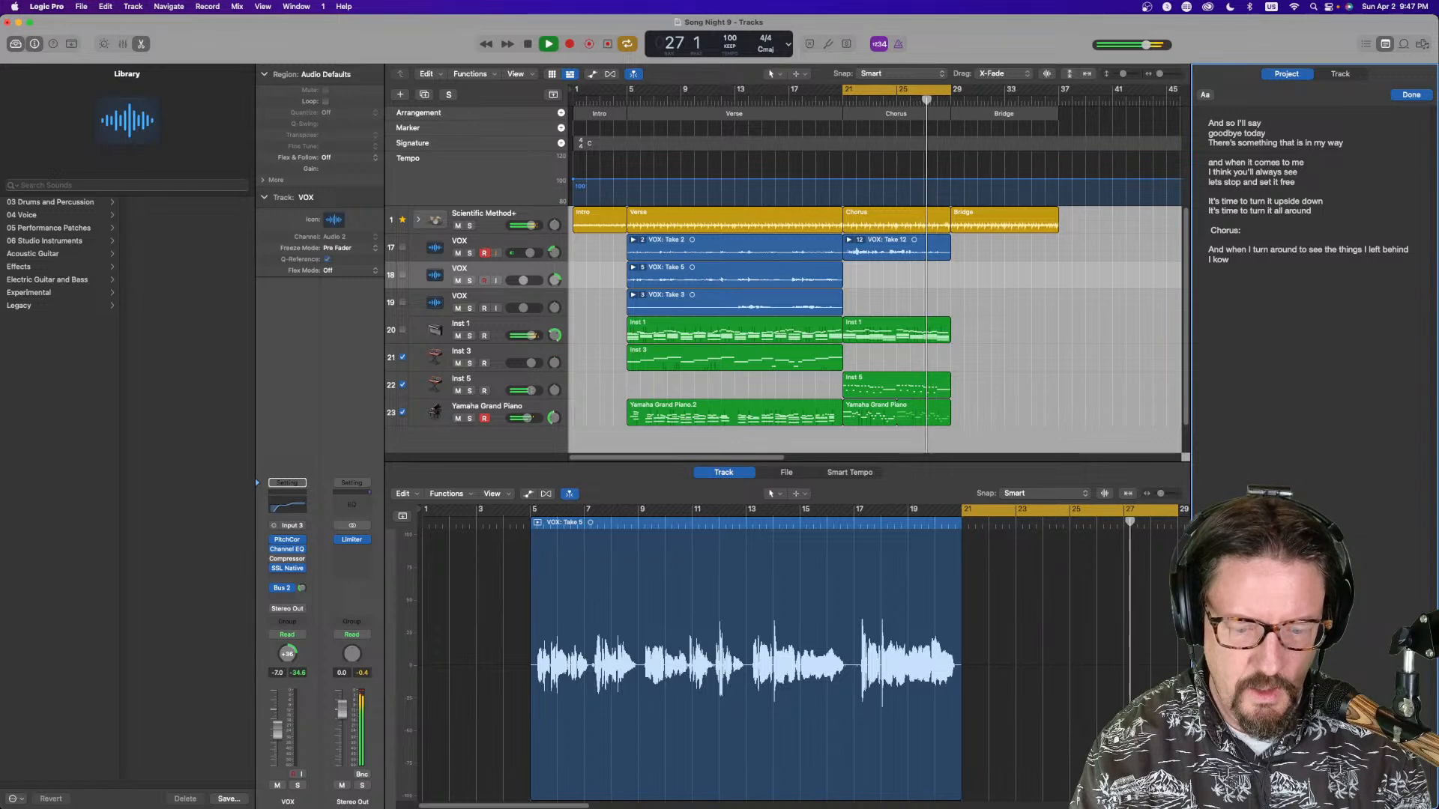
pyautogui.write('w it was ')
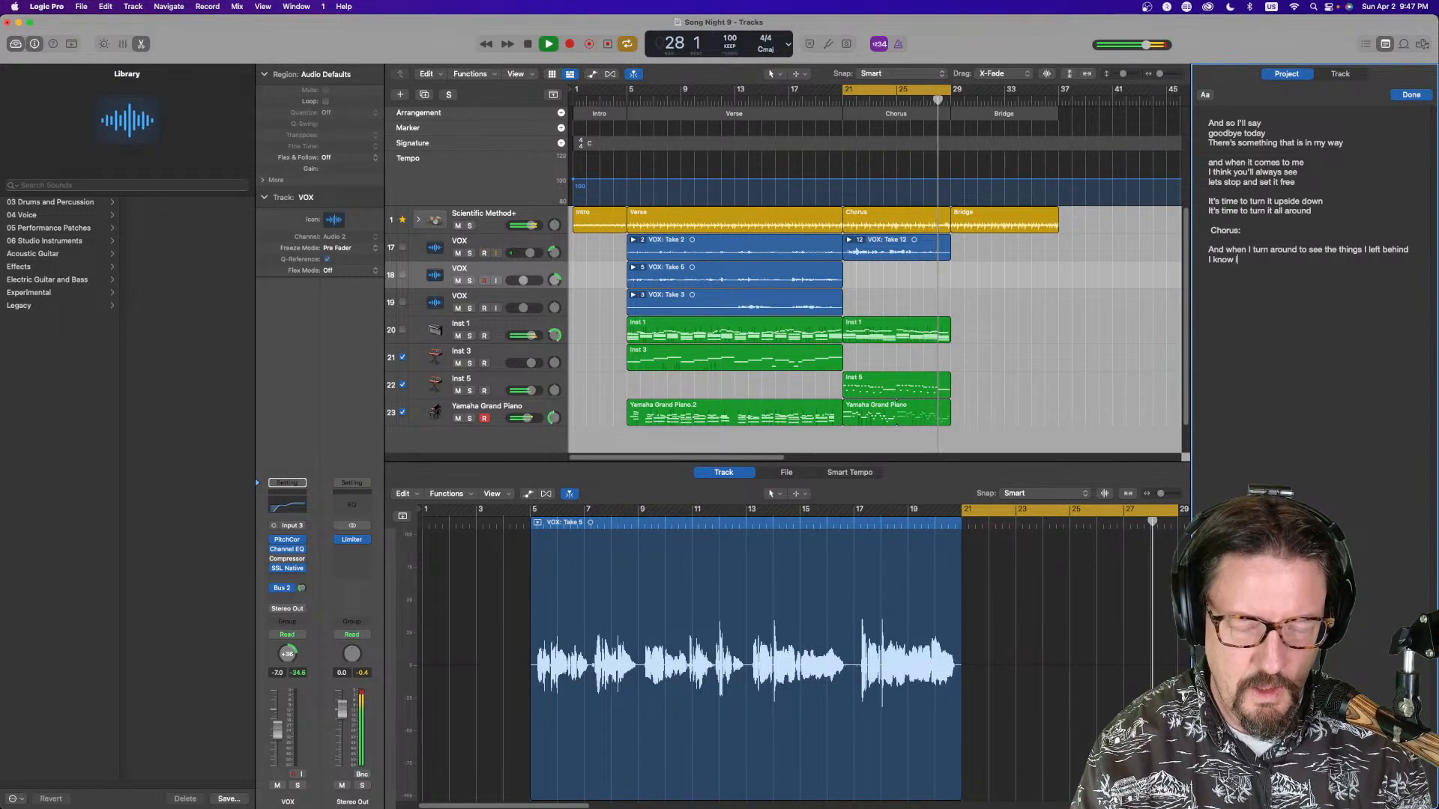
pyautogui.write('ne')
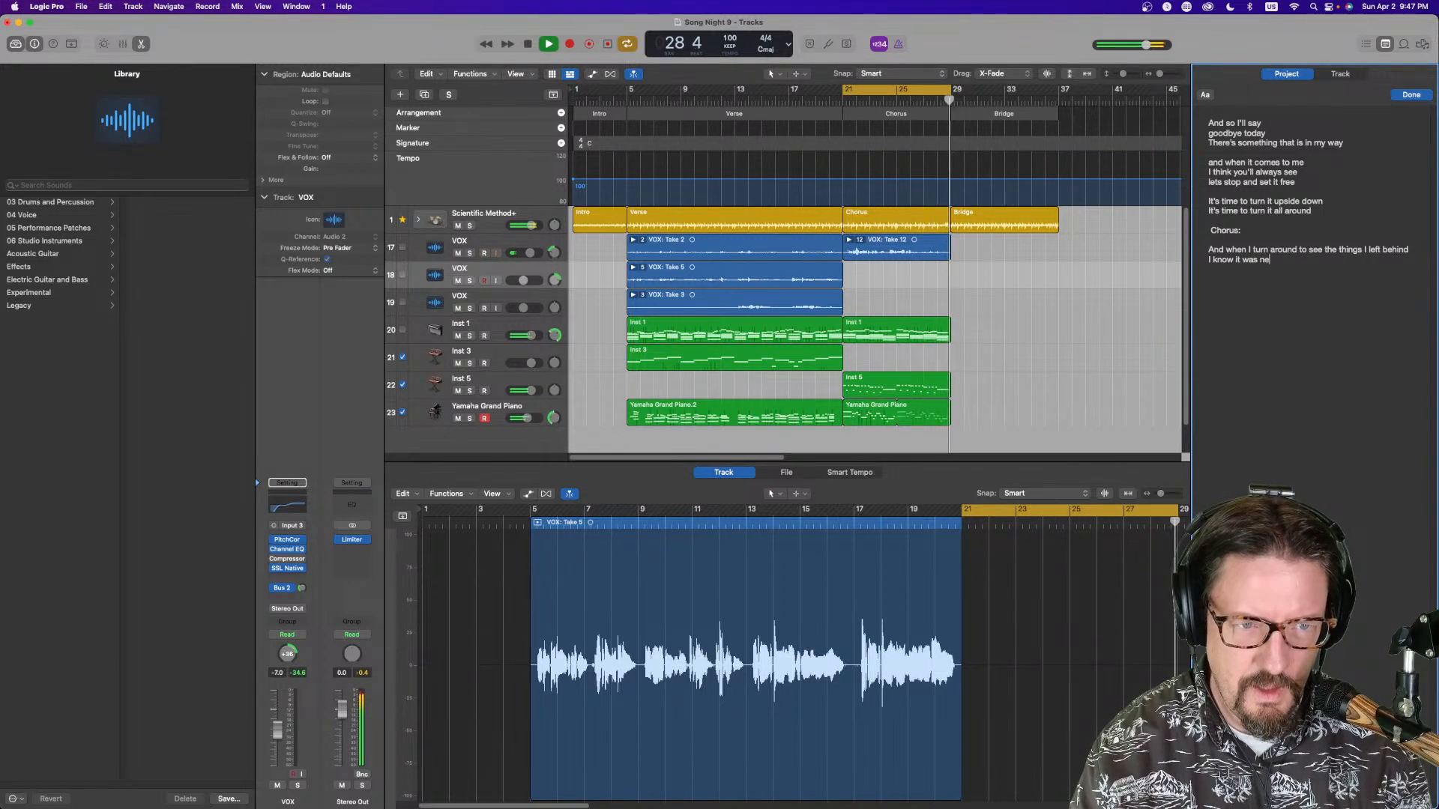
pyautogui.write('ver supposed to be the')
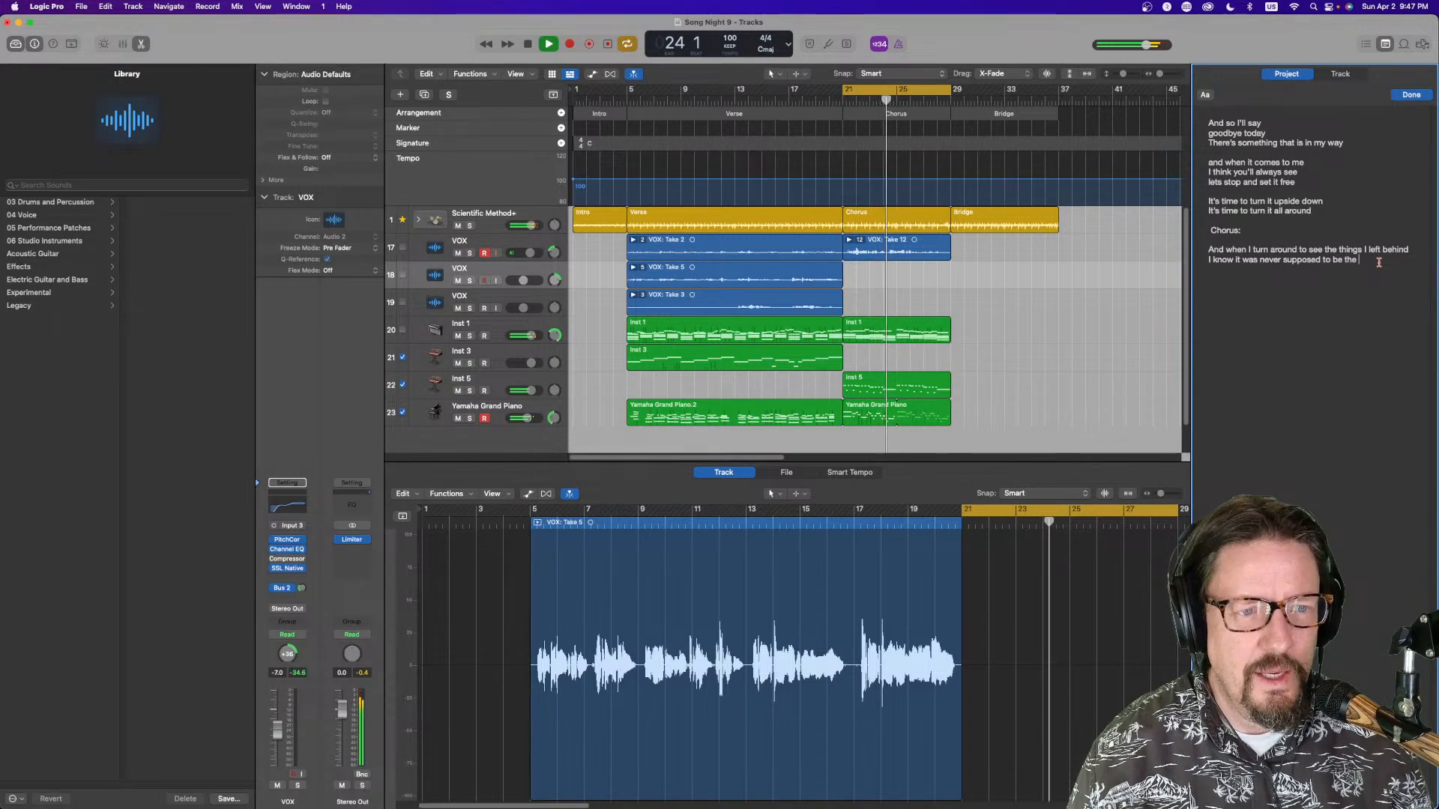
pyautogui.click(1235, 260)
pyautogui.write('that')
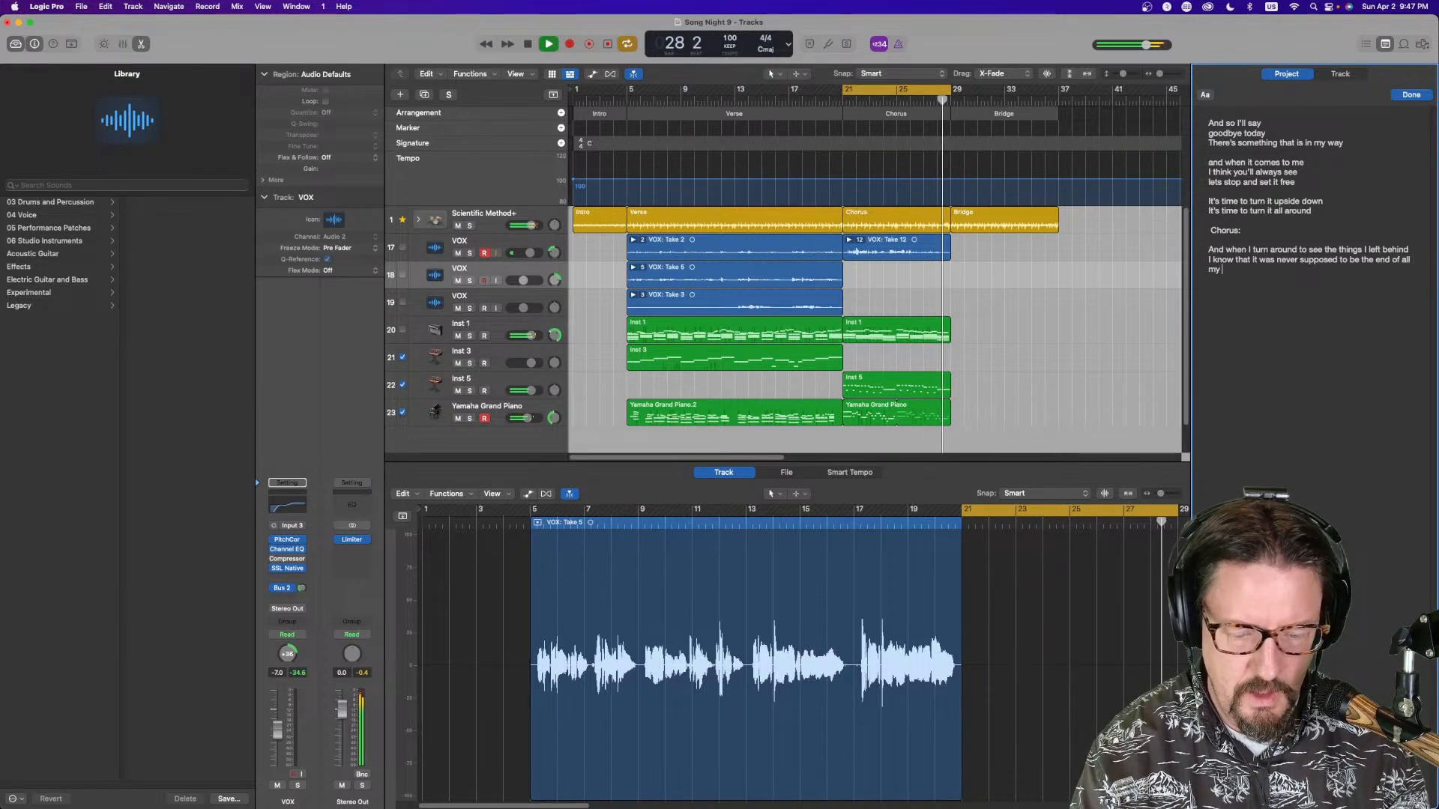
pyautogui.write('.')
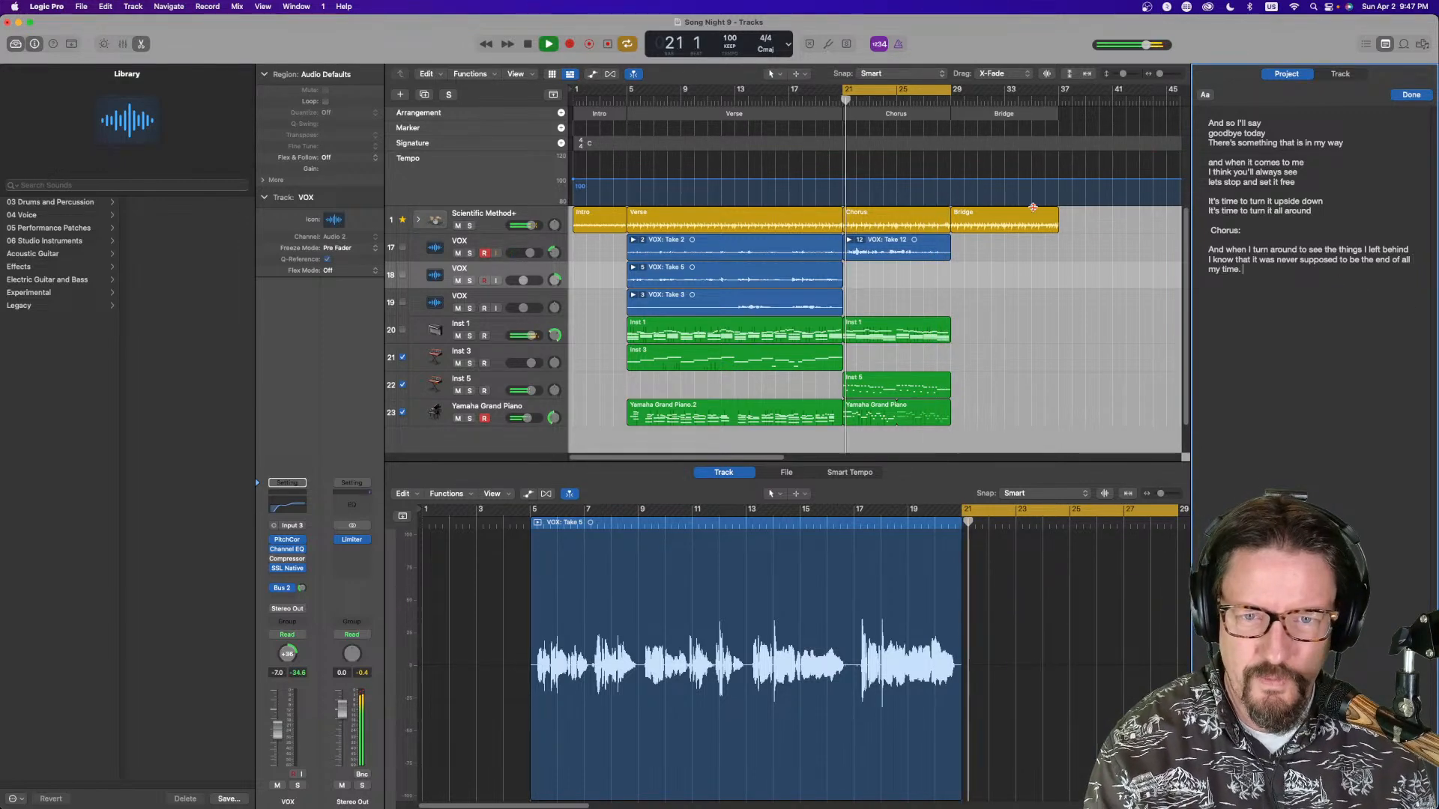
# Record vocal takes on the second VOX track over the chorus section
pyautogui.click(984, 277)
pyautogui.press('space')
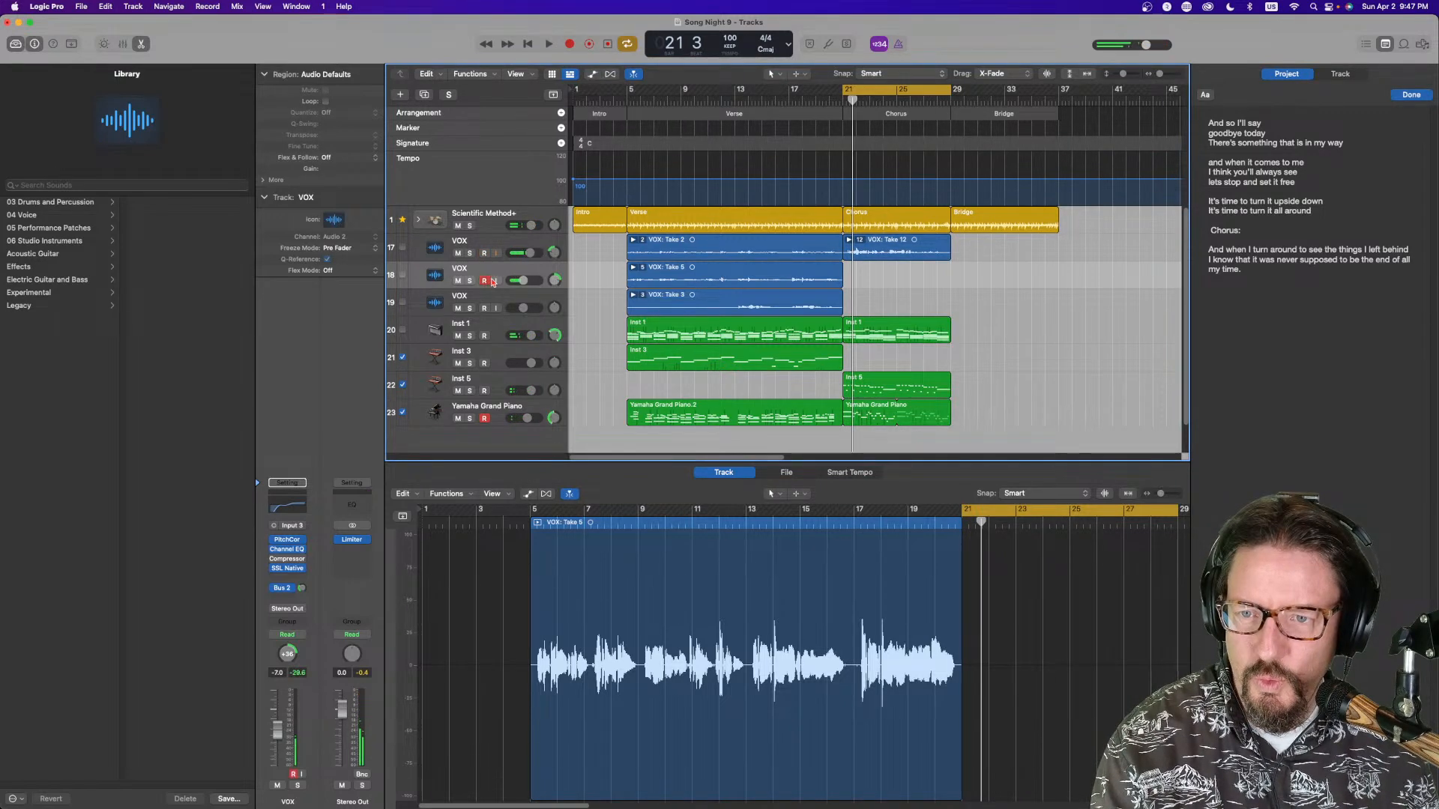
pyautogui.press('r')
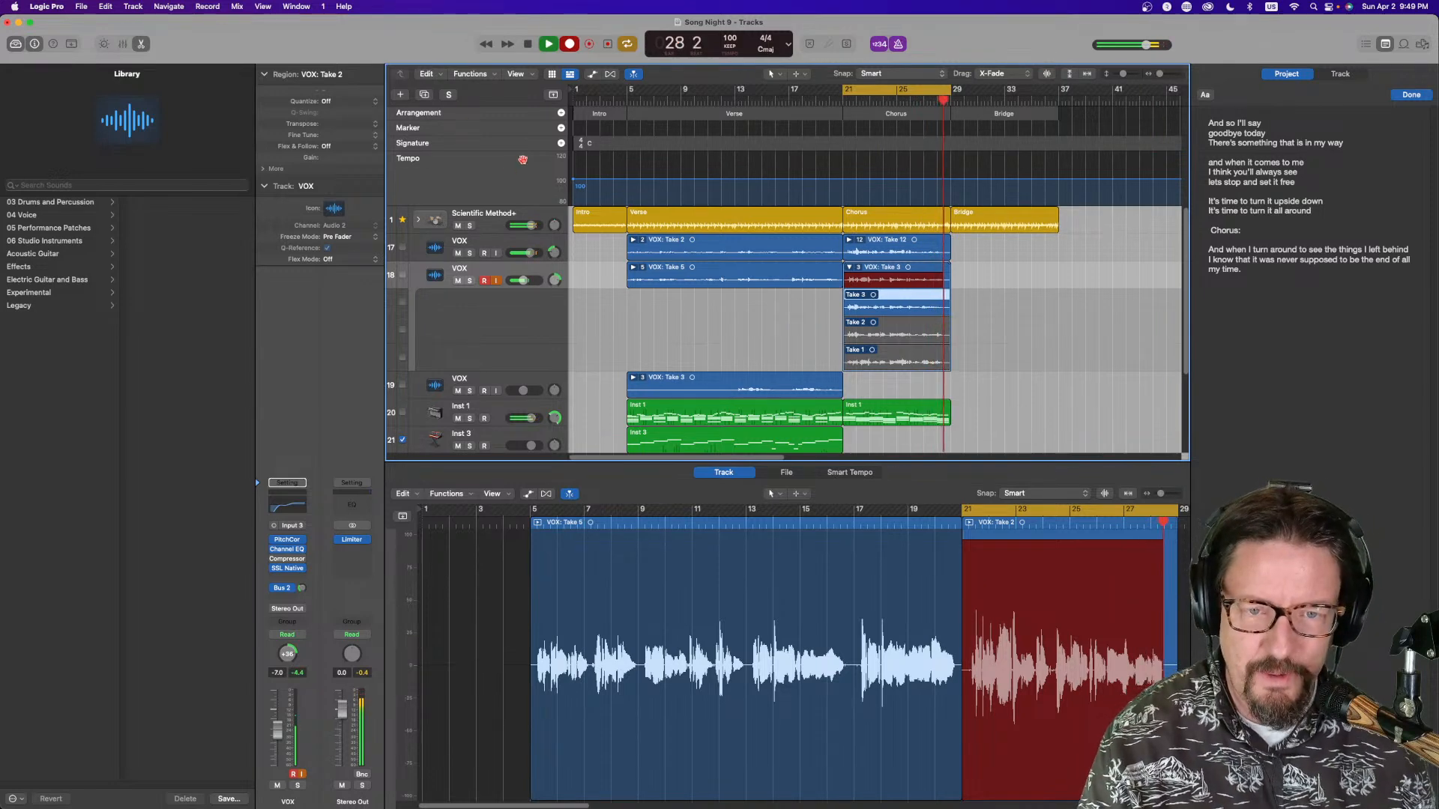
pyautogui.click(528, 44)
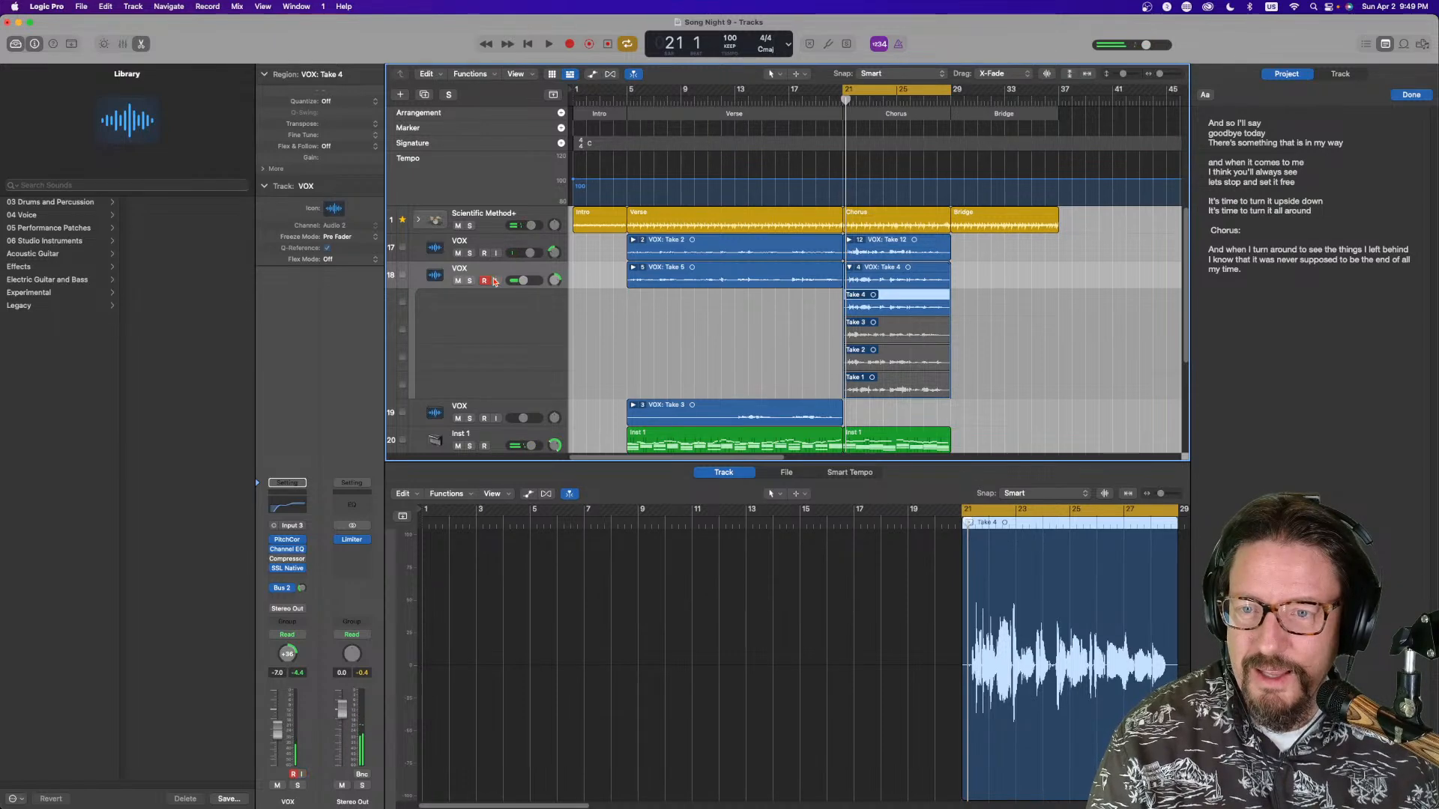
# Arm the third VOX track and record a vocal take over the chorus
pyautogui.click(494, 420)
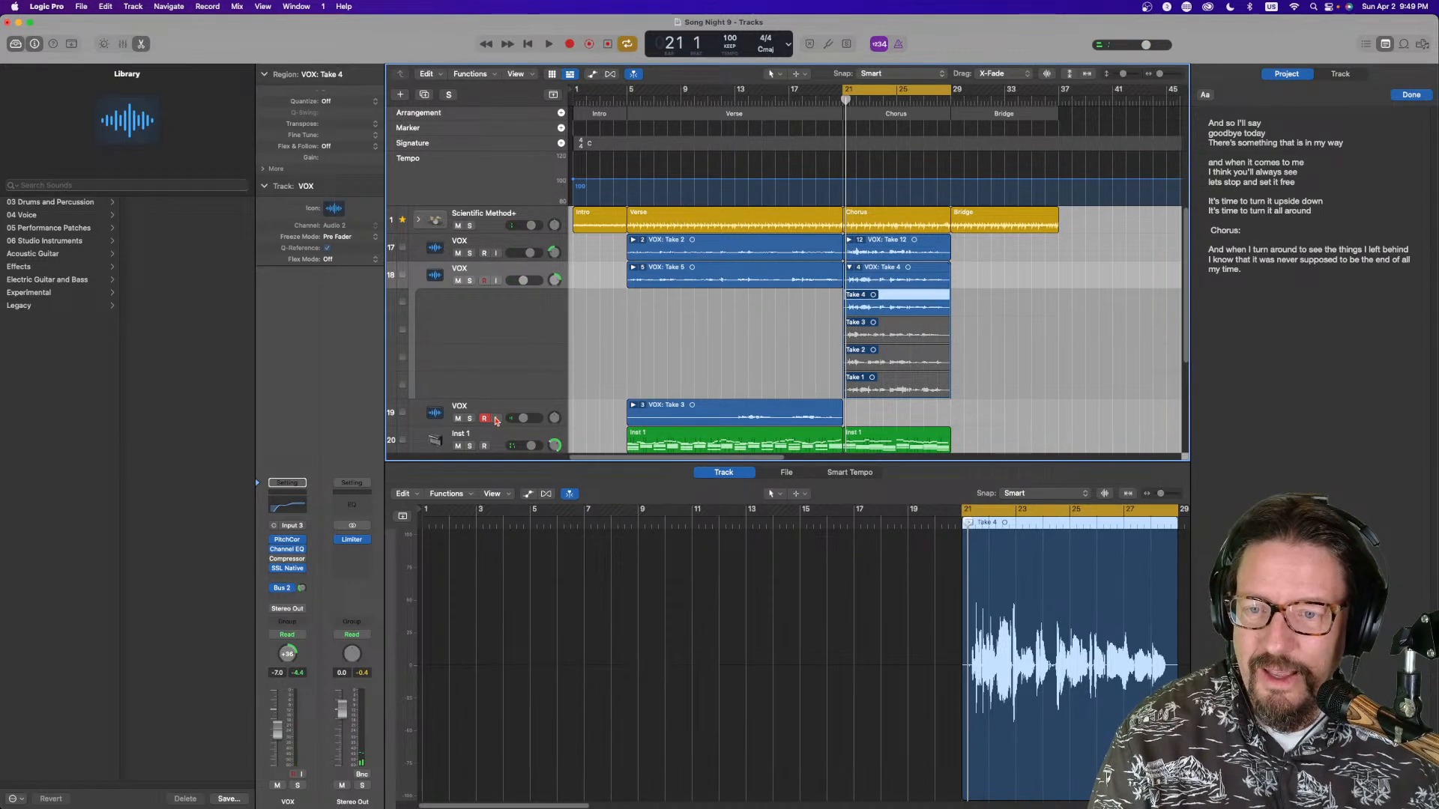
pyautogui.click(495, 418)
pyautogui.click(570, 44)
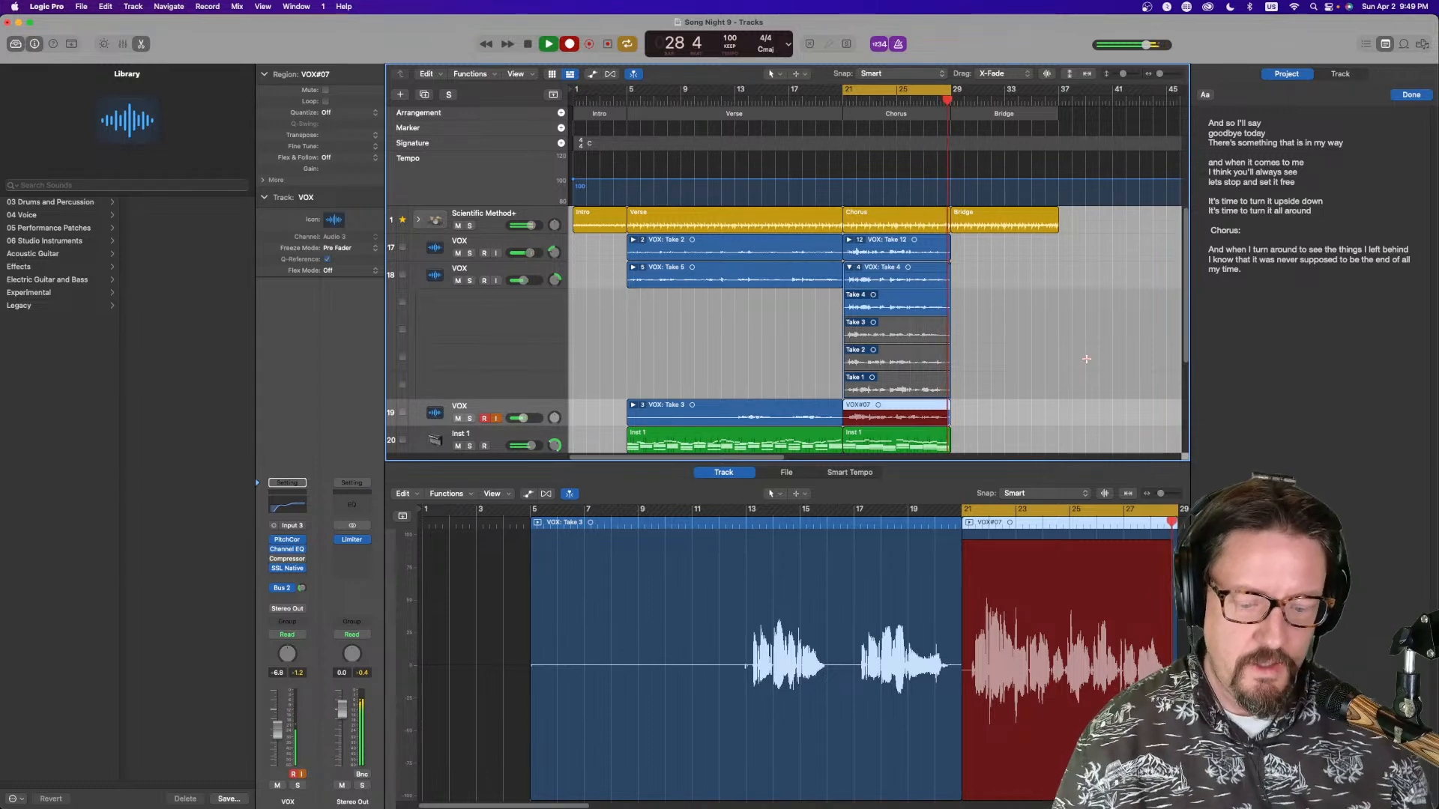
pyautogui.press('space')
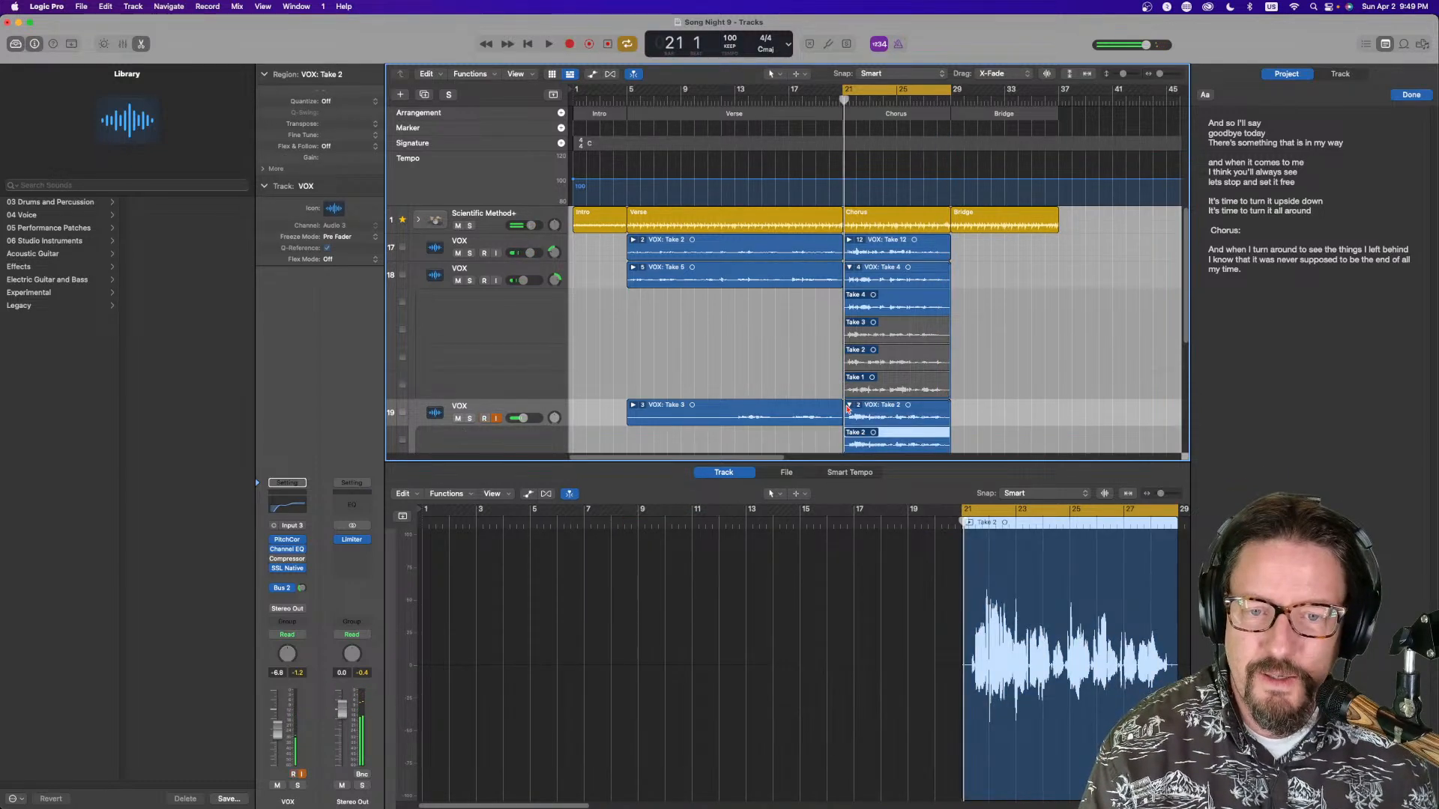
# Collapse the third track's take folder and create a new VOX track with duplicate settings, armed for recording
pyautogui.click(849, 406)
pyautogui.scroll(-1, 483, 400)
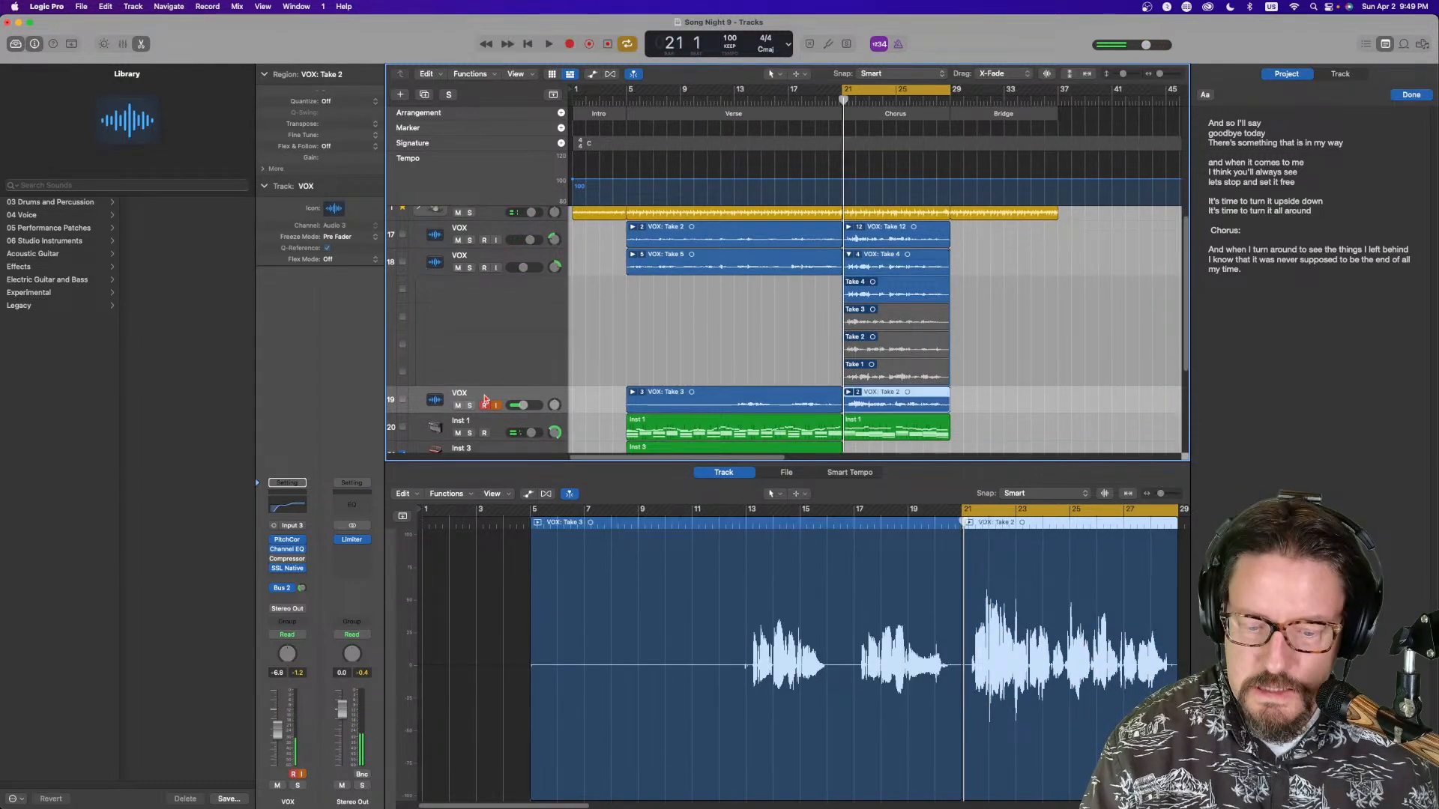
pyautogui.press('super+d')
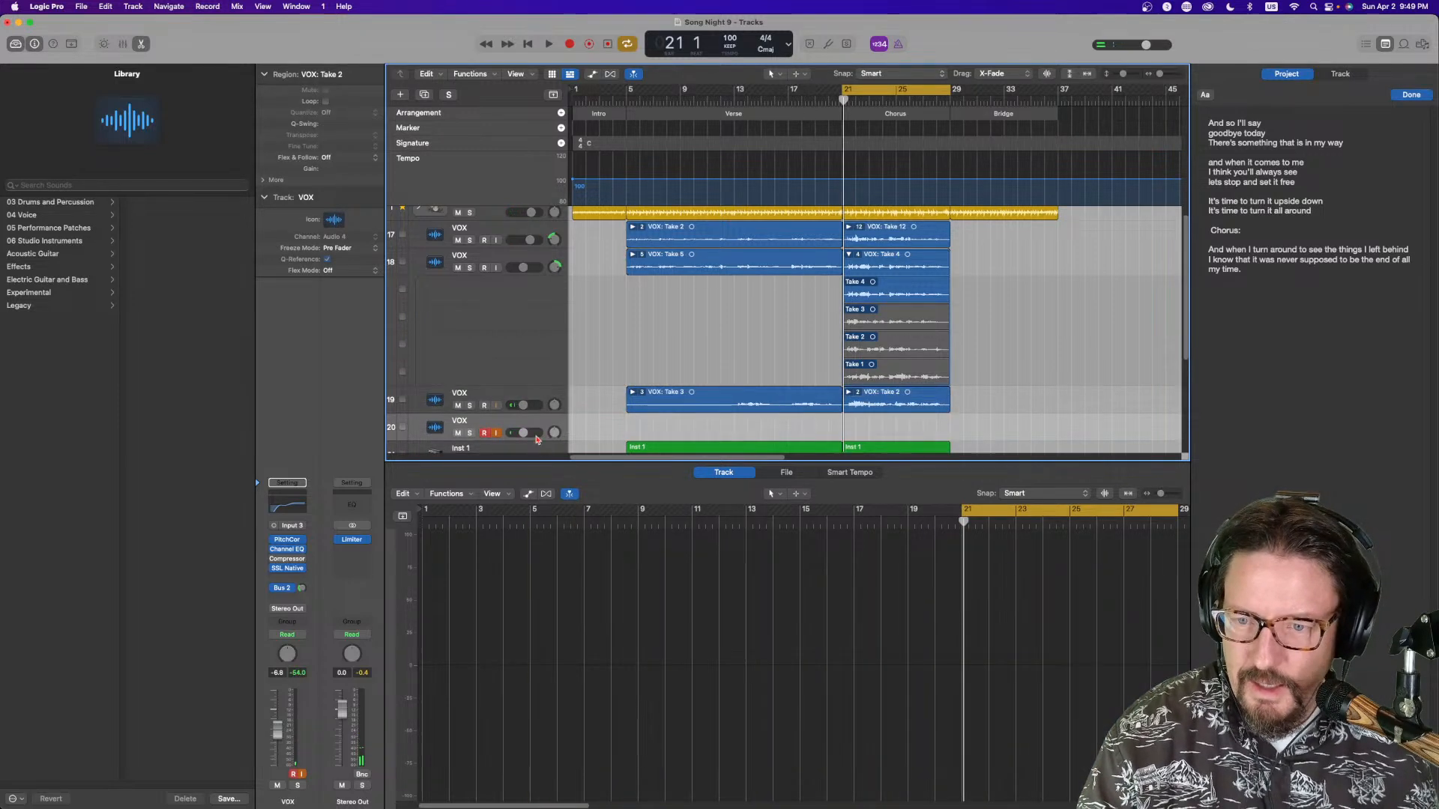
pyautogui.moveTo(554, 433); pyautogui.dragTo(555, 430)
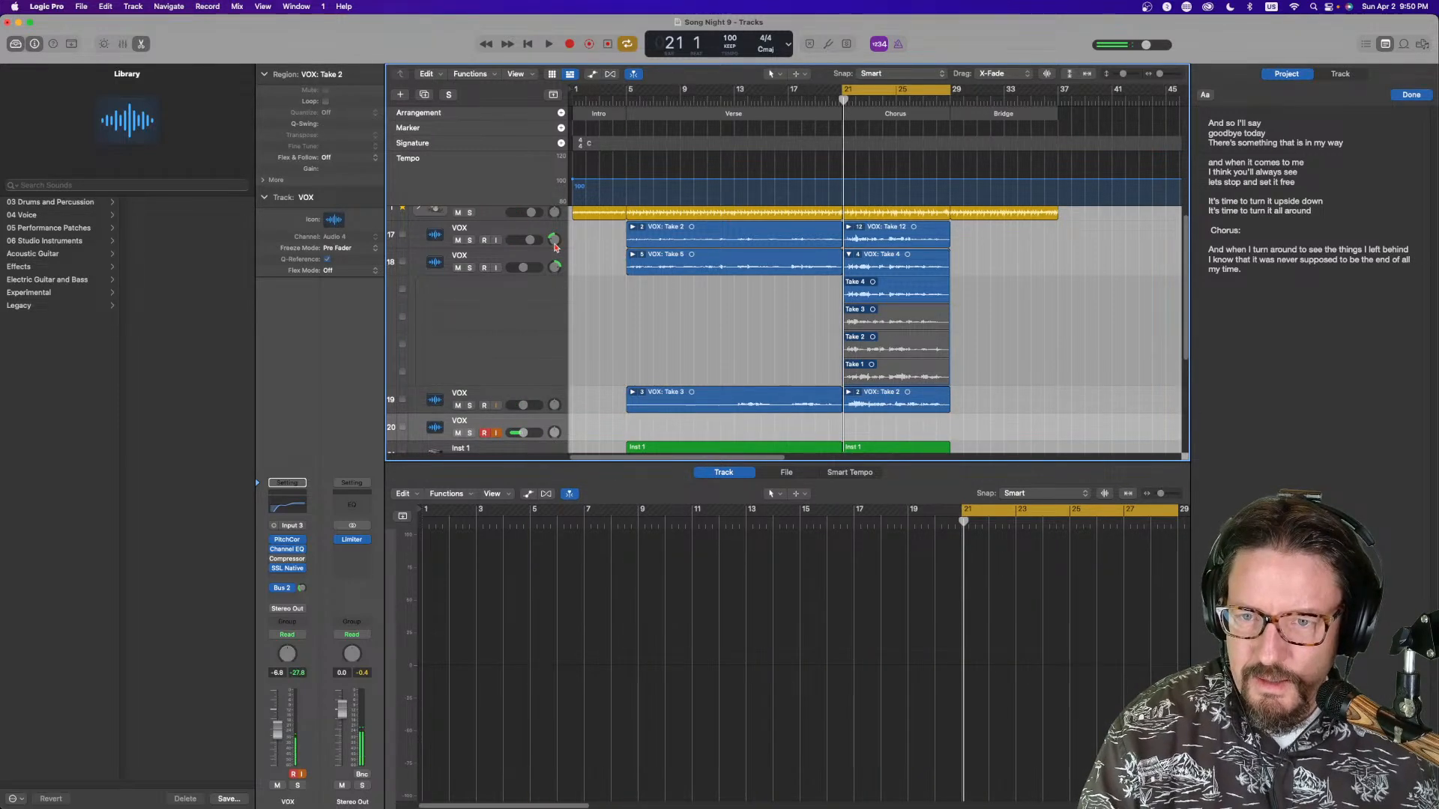
pyautogui.moveTo(557, 406); pyautogui.dragTo(555, 409)
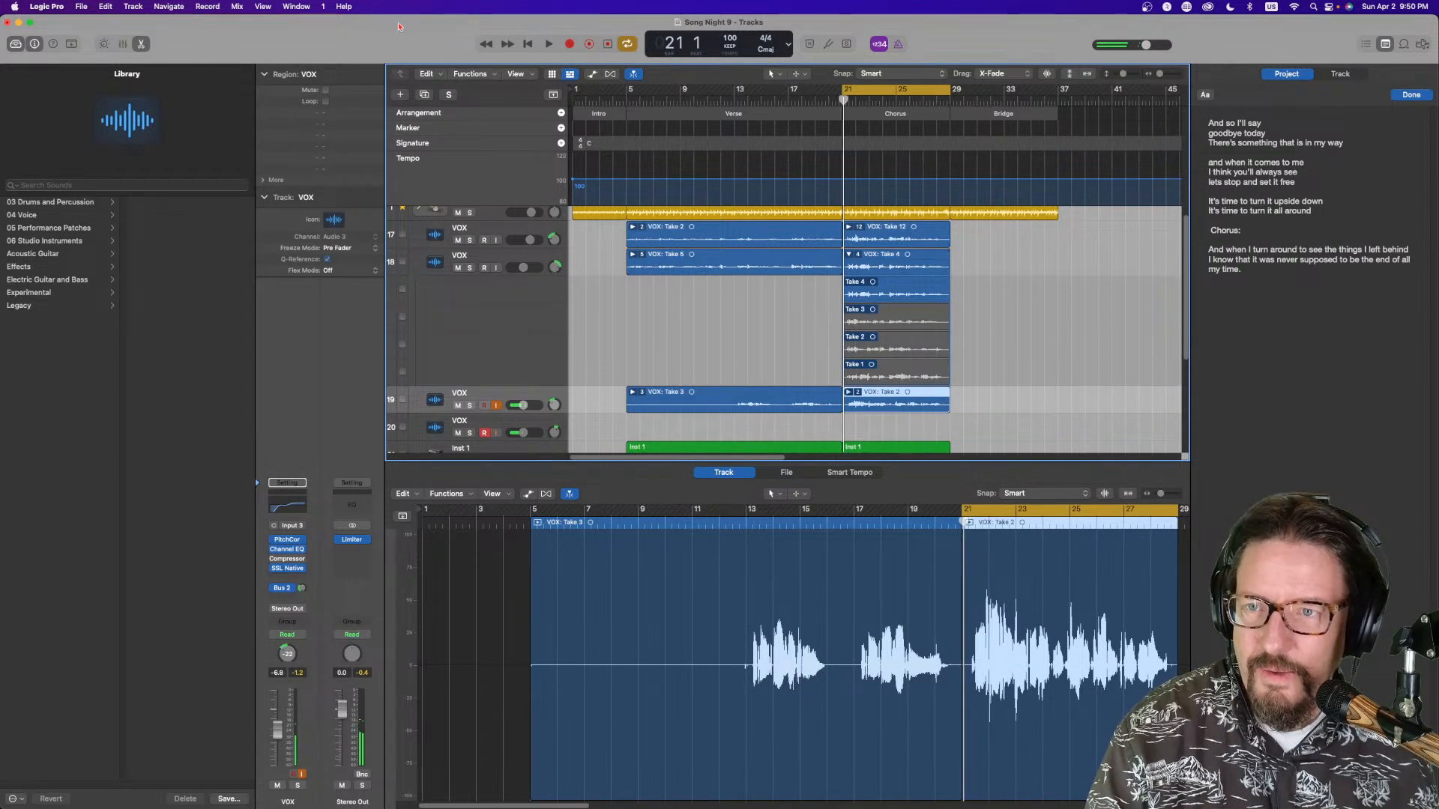
# Record vocal takes on the new fourth VOX track over the chorus
pyautogui.click(562, 44)
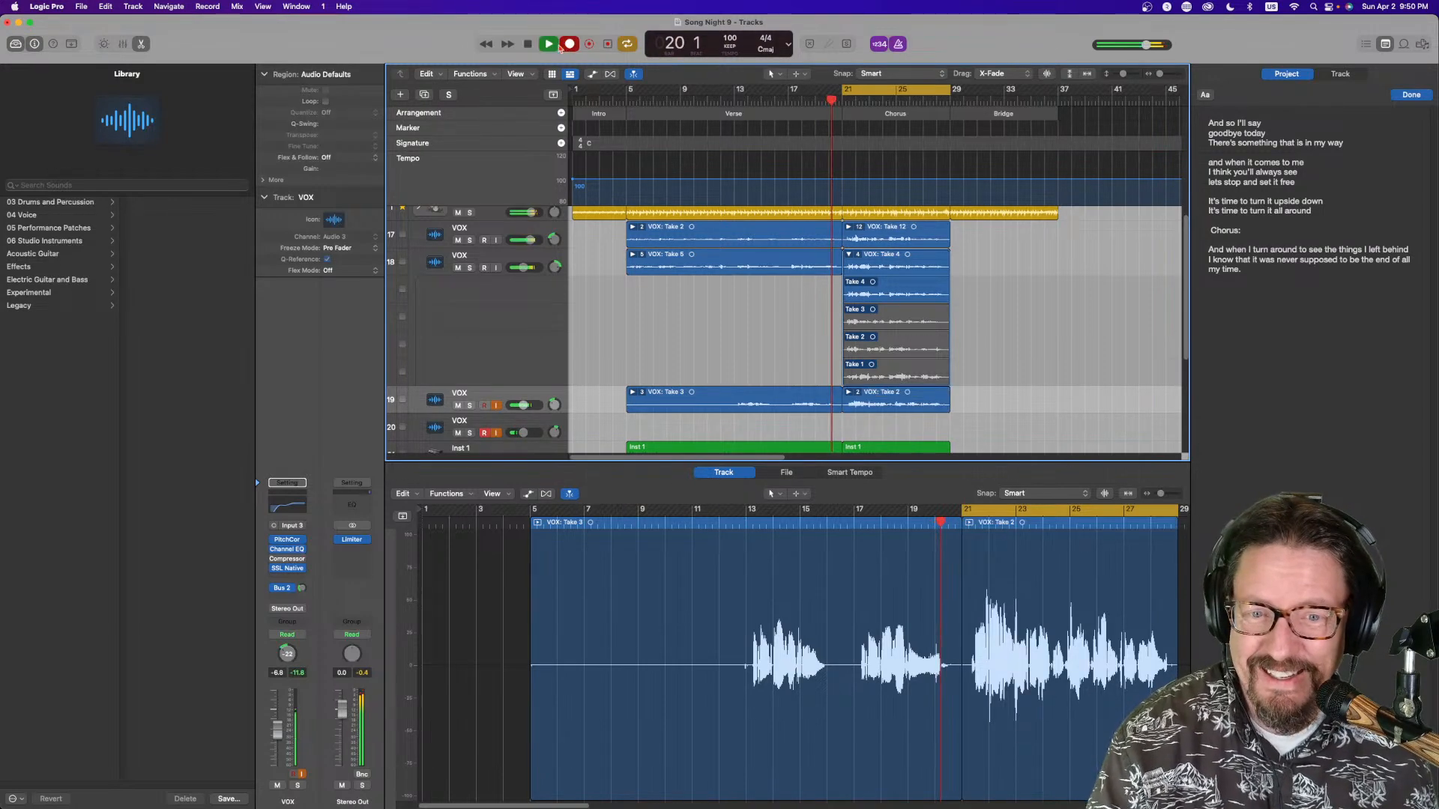
pyautogui.press('space')
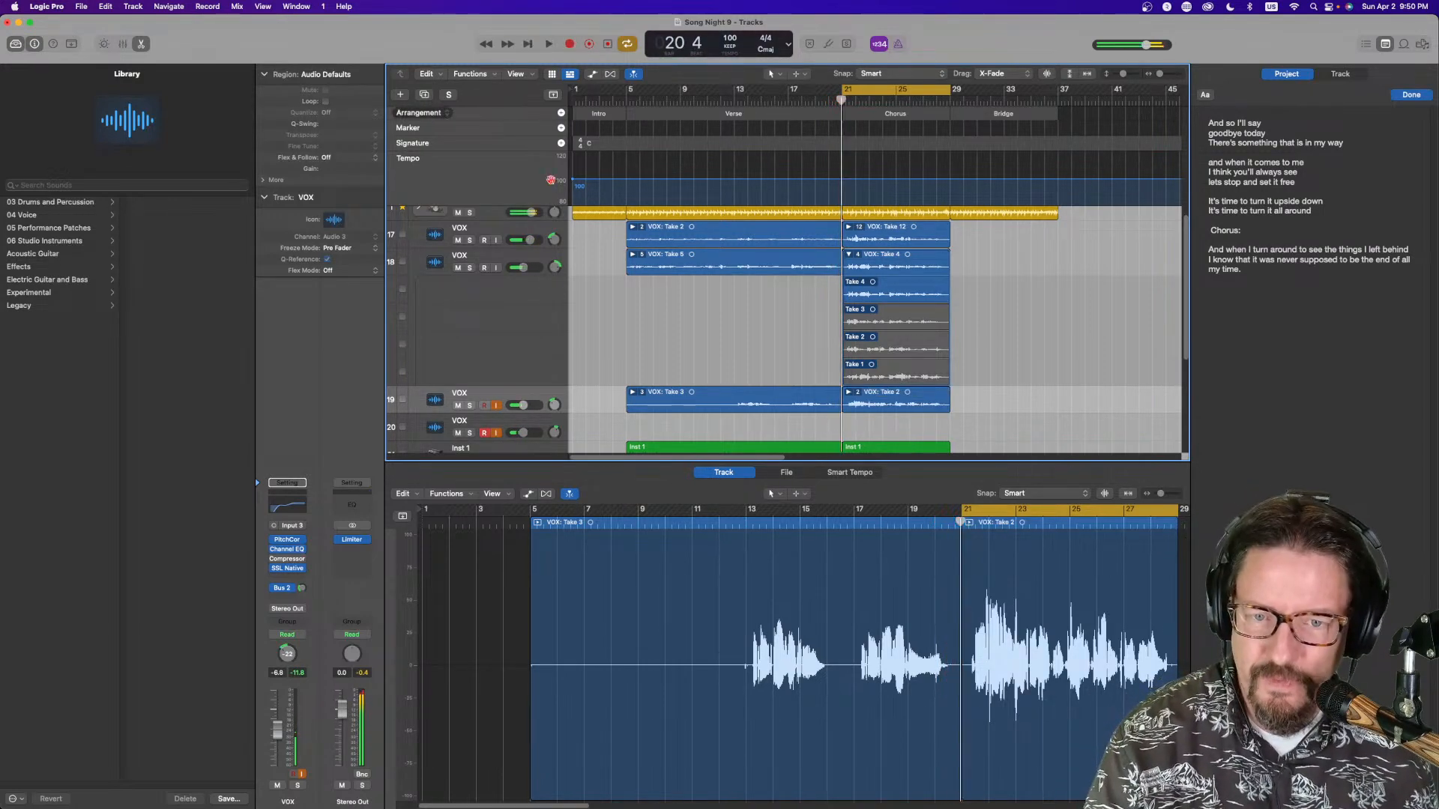
pyautogui.click(498, 426)
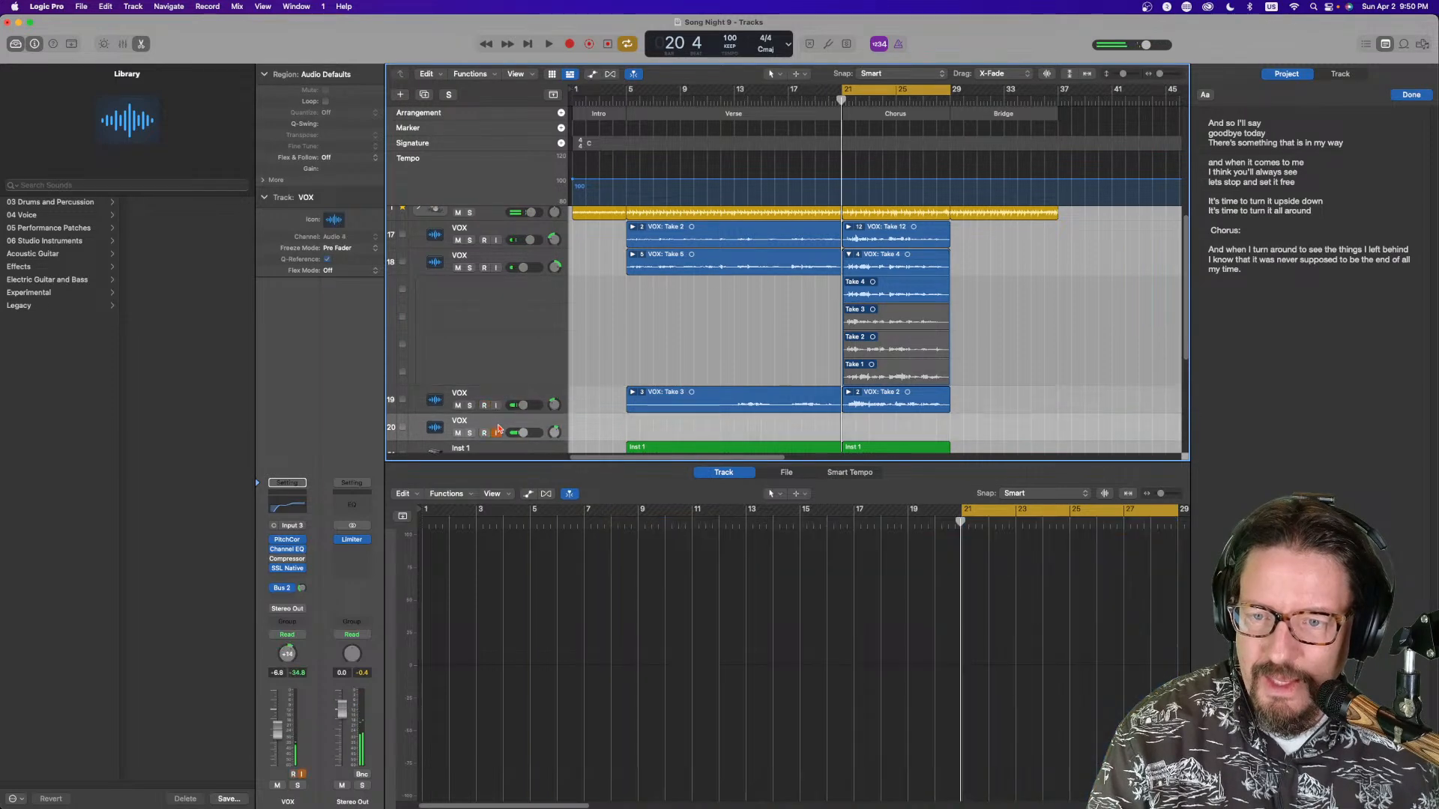
pyautogui.click(569, 44)
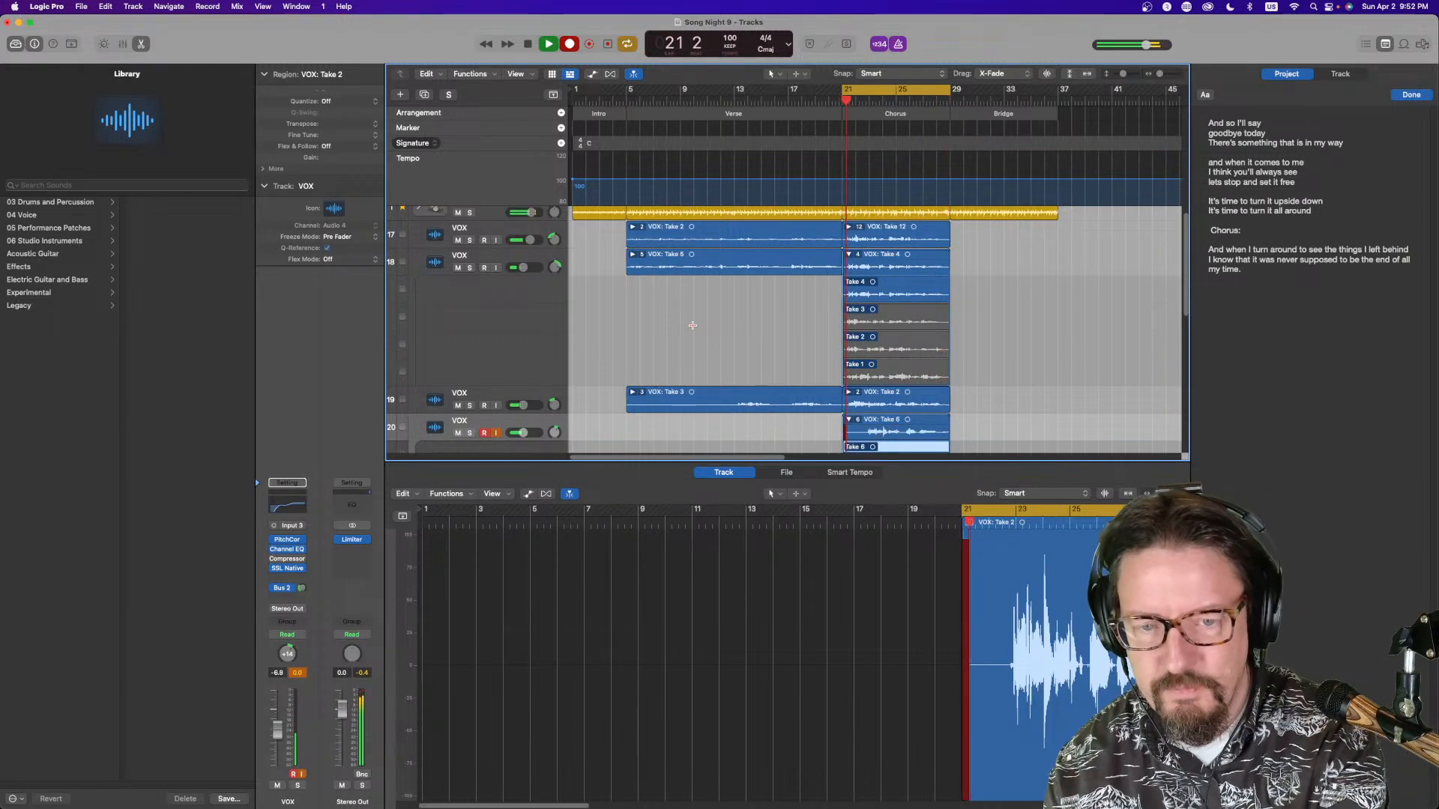
pyautogui.press('space')
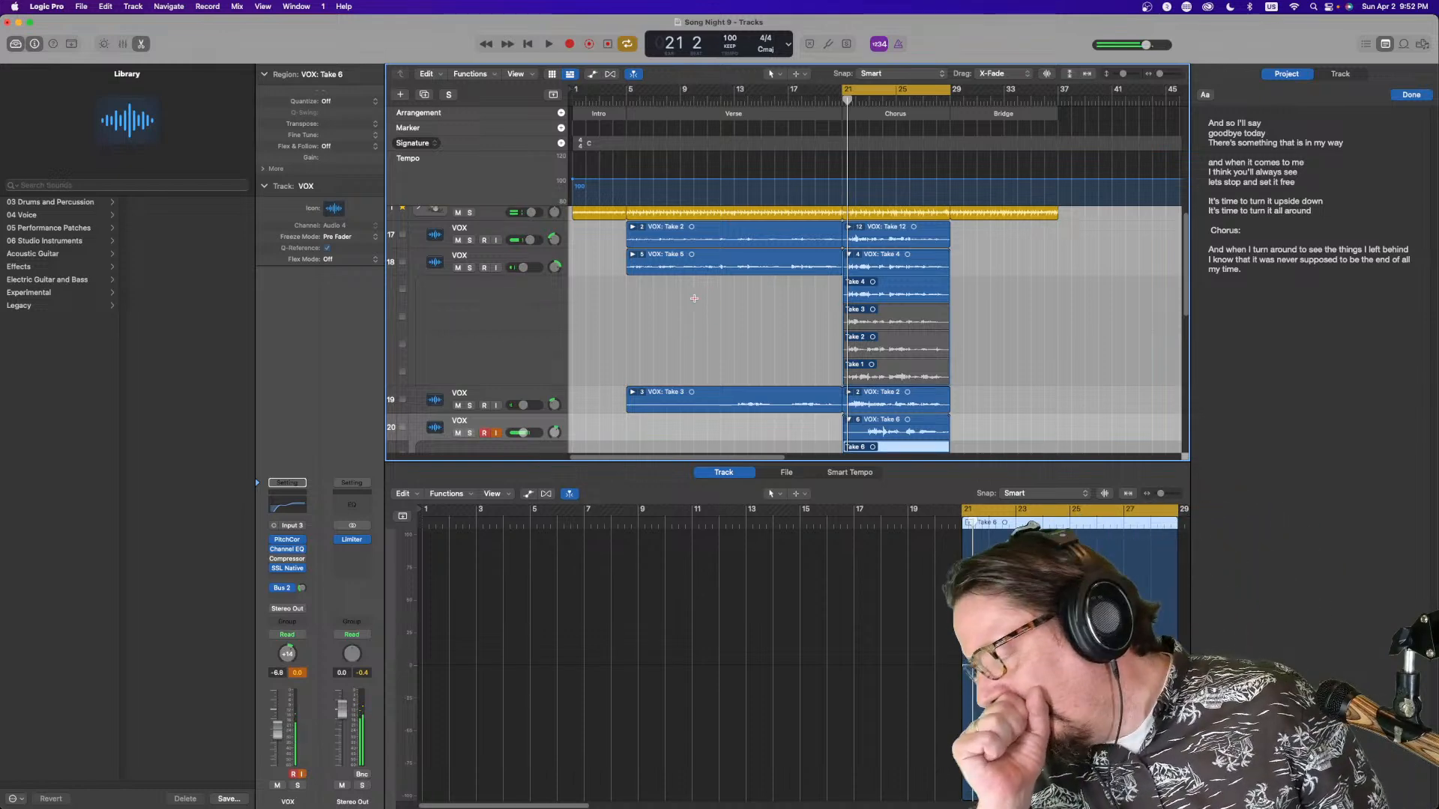
# Collapse the new take folder, trim the end of its chorus region slightly, and extend the cycle range to start at bar 5
pyautogui.click(549, 44)
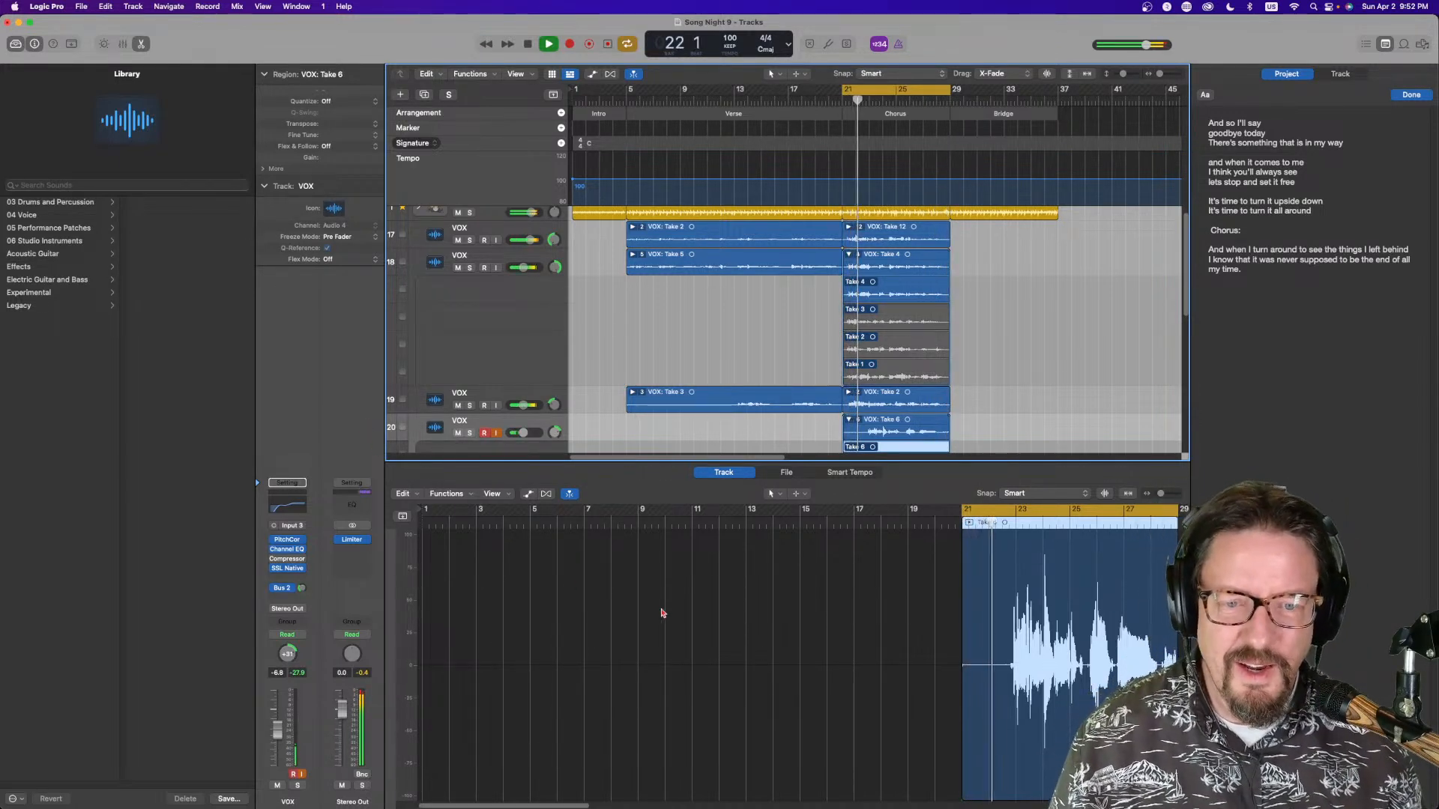
pyautogui.doubleClick(909, 431)
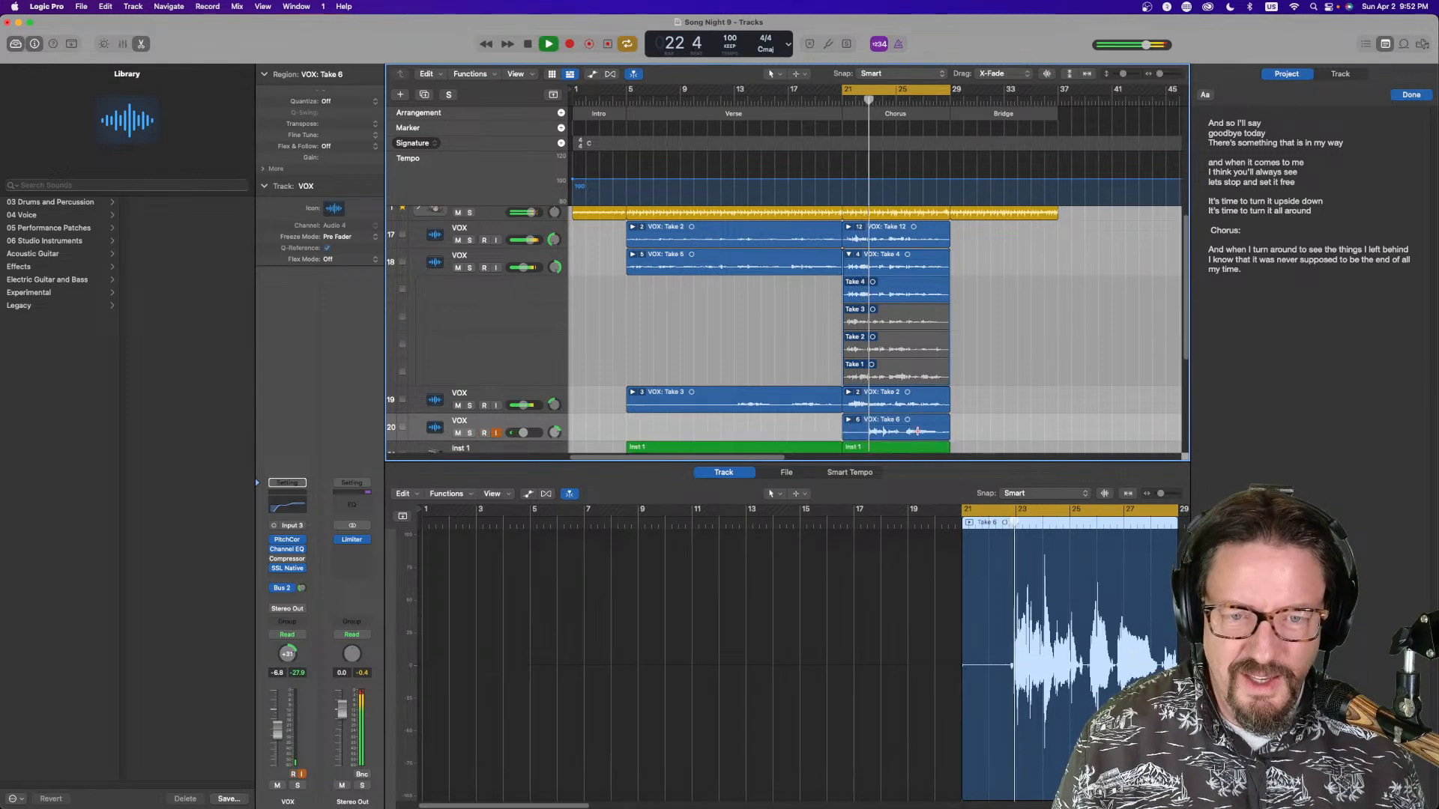
pyautogui.moveTo(949, 433); pyautogui.dragTo(939, 433)
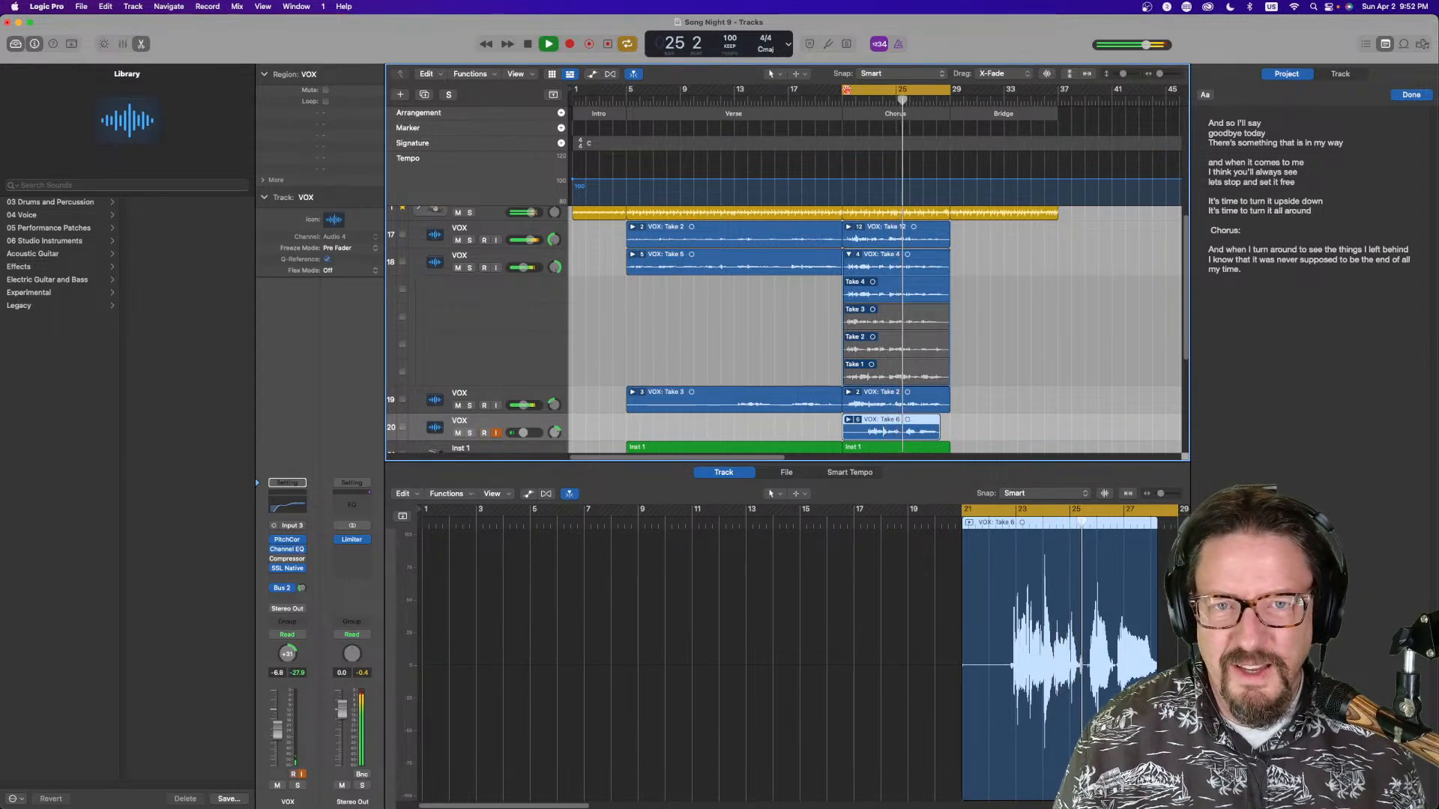
pyautogui.moveTo(847, 89); pyautogui.dragTo(630, 105)
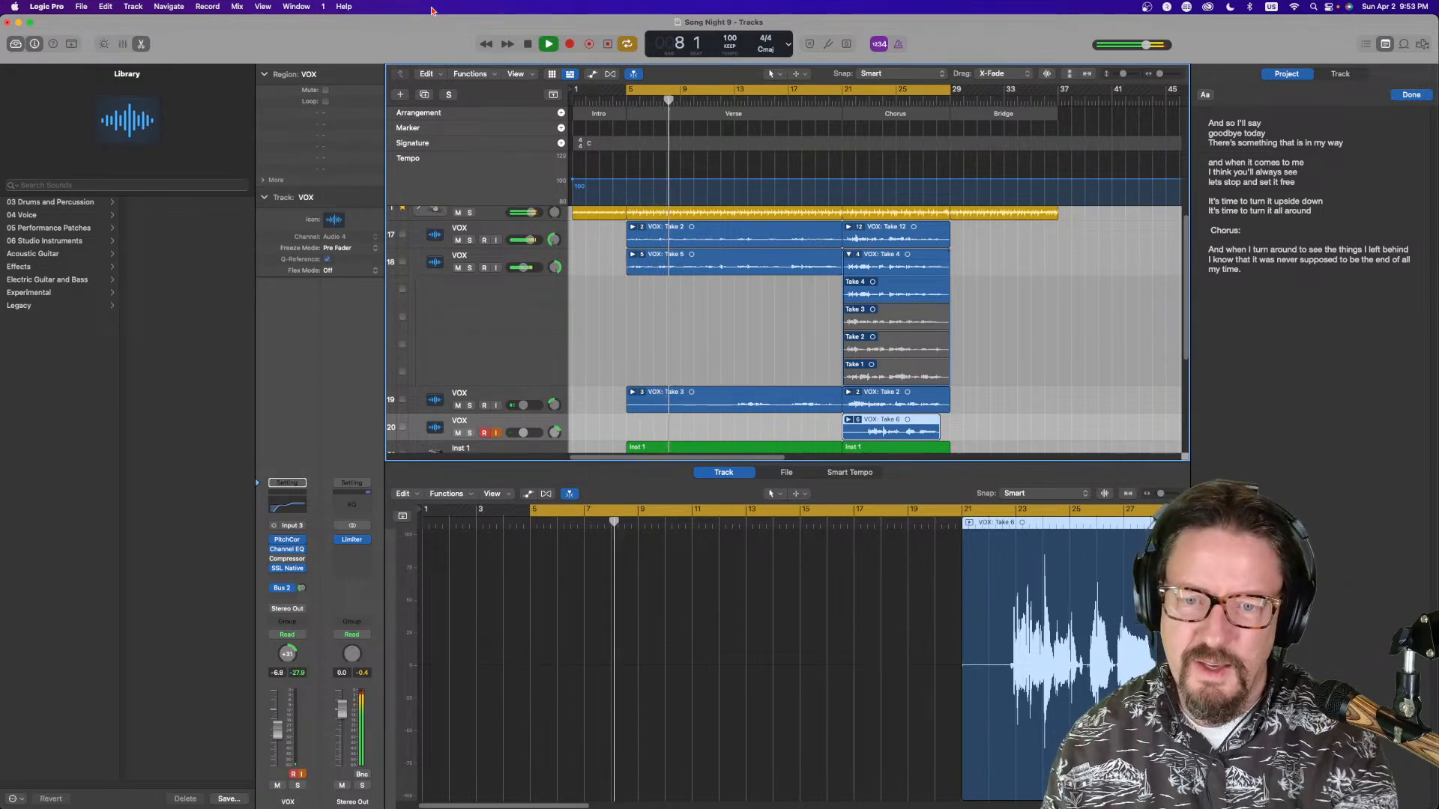
# Open the mixer and the Inst 1 channel's Compressor plug-in
pyautogui.press('x')
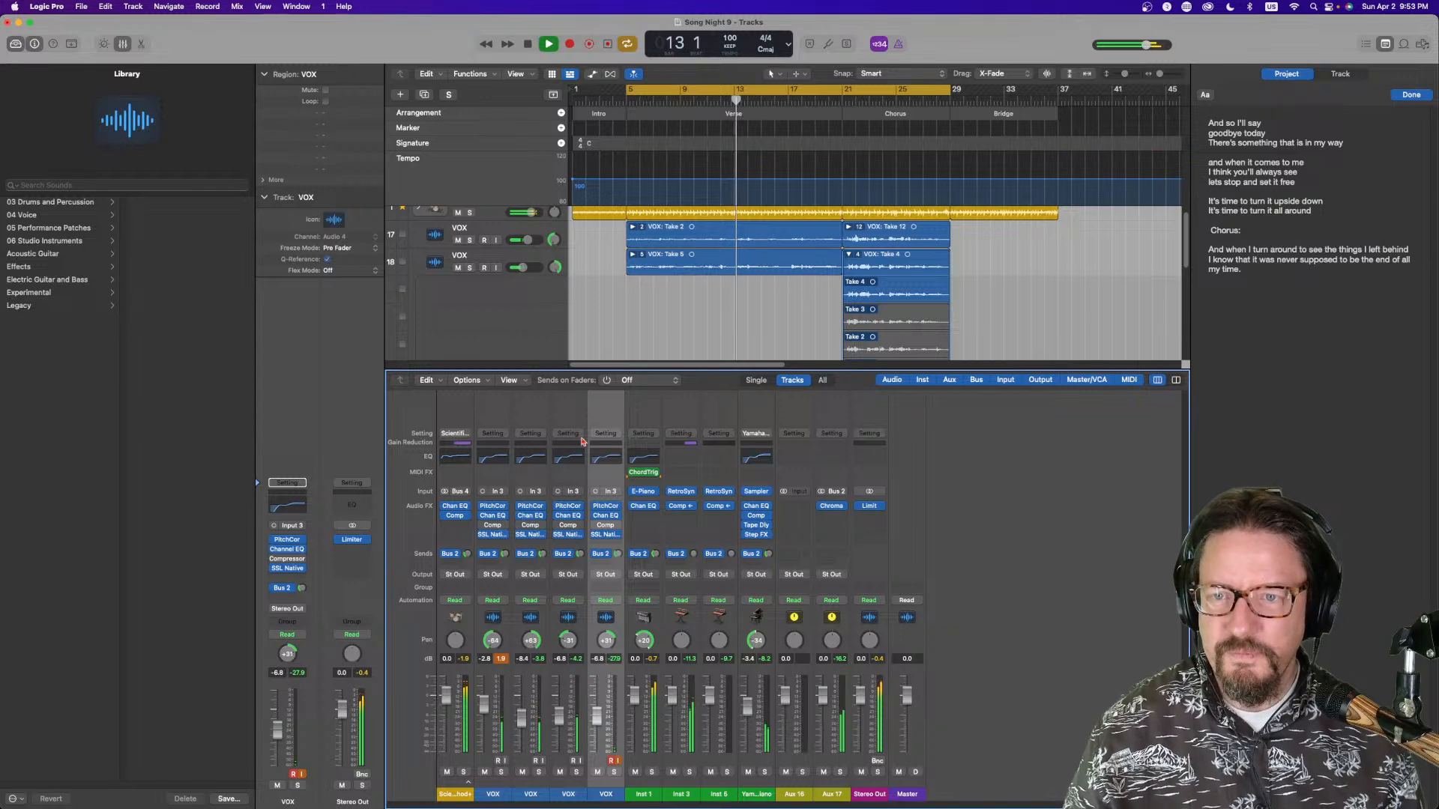
pyautogui.click(850, 254)
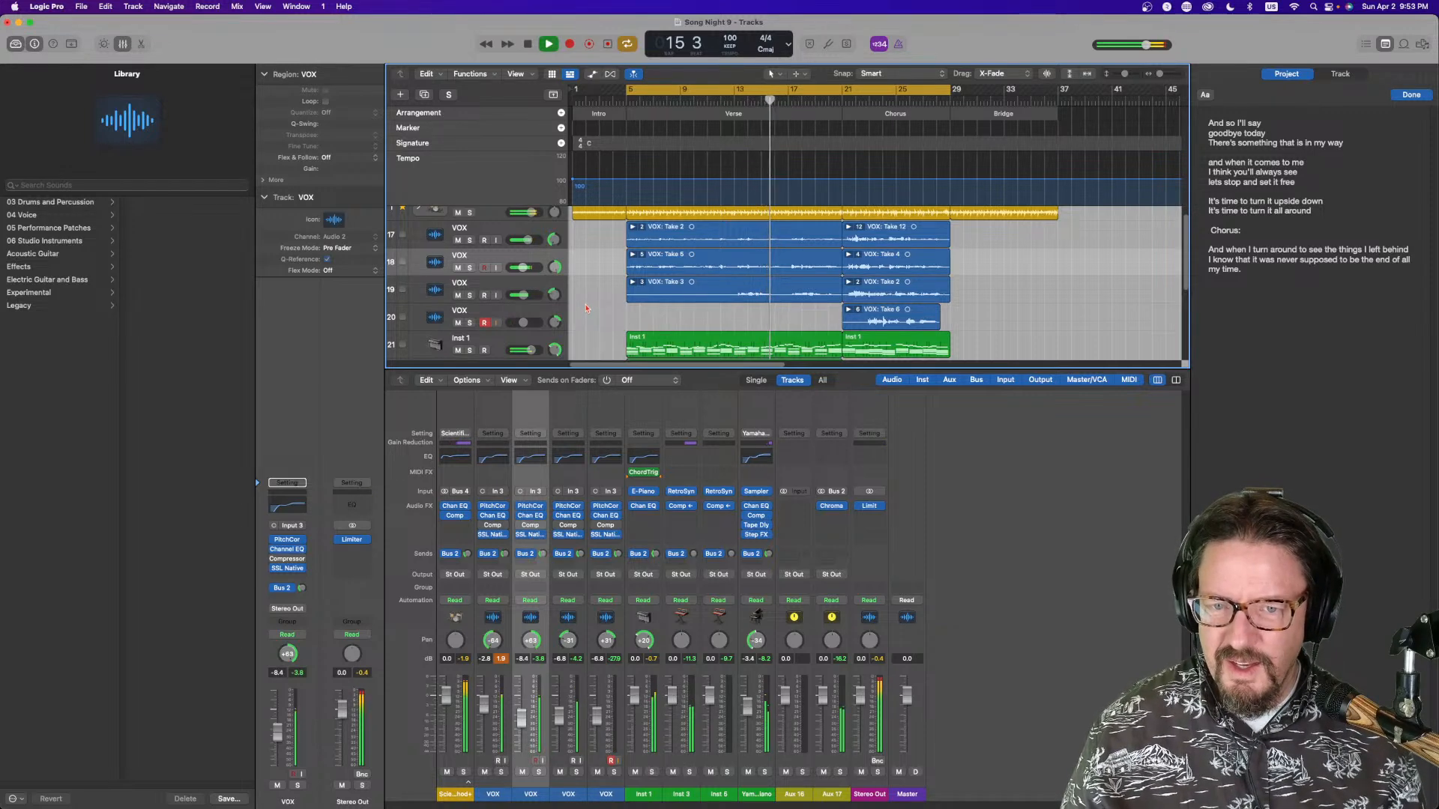
pyautogui.scroll(-3, 583, 300)
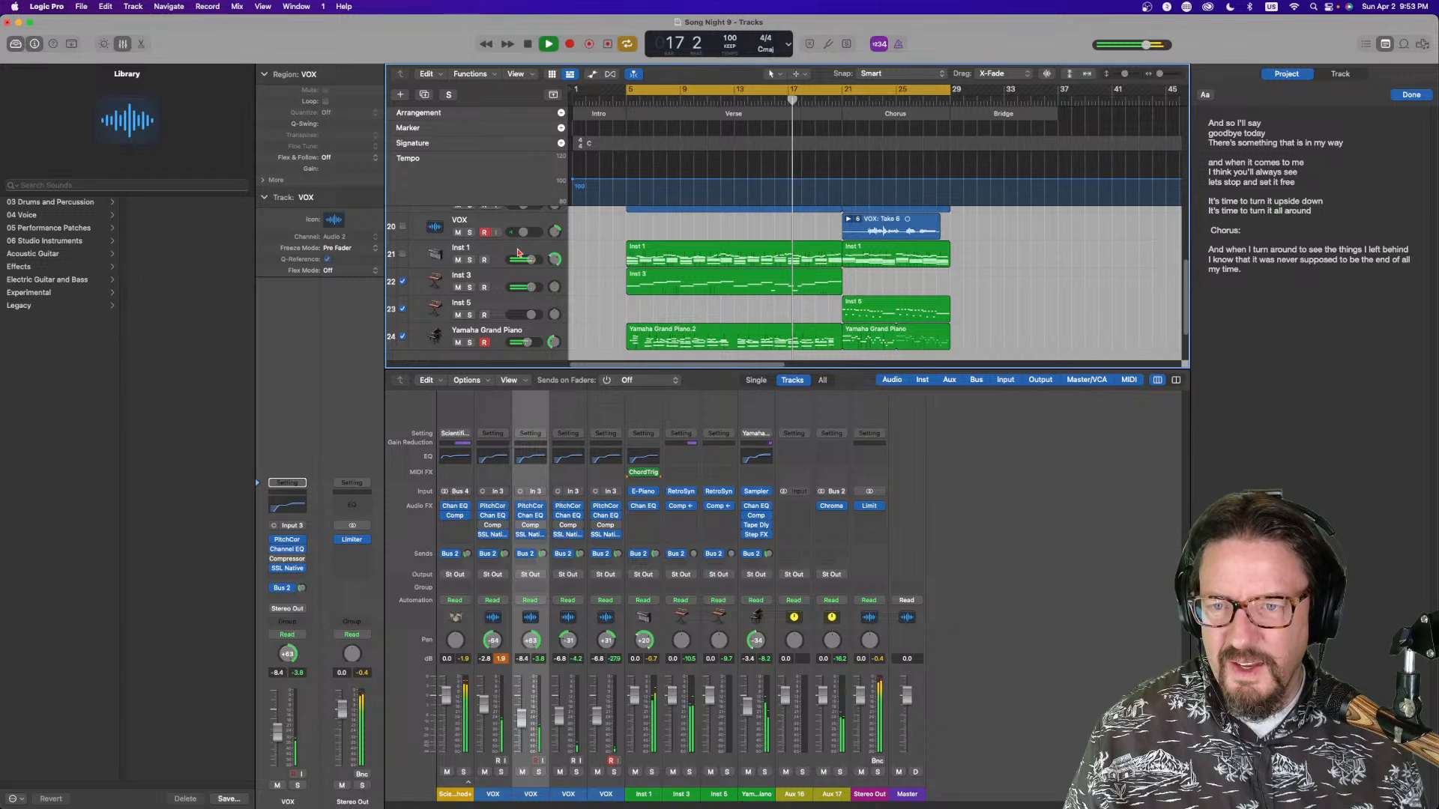
pyautogui.click(461, 252)
pyautogui.click(470, 260)
pyautogui.click(470, 260)
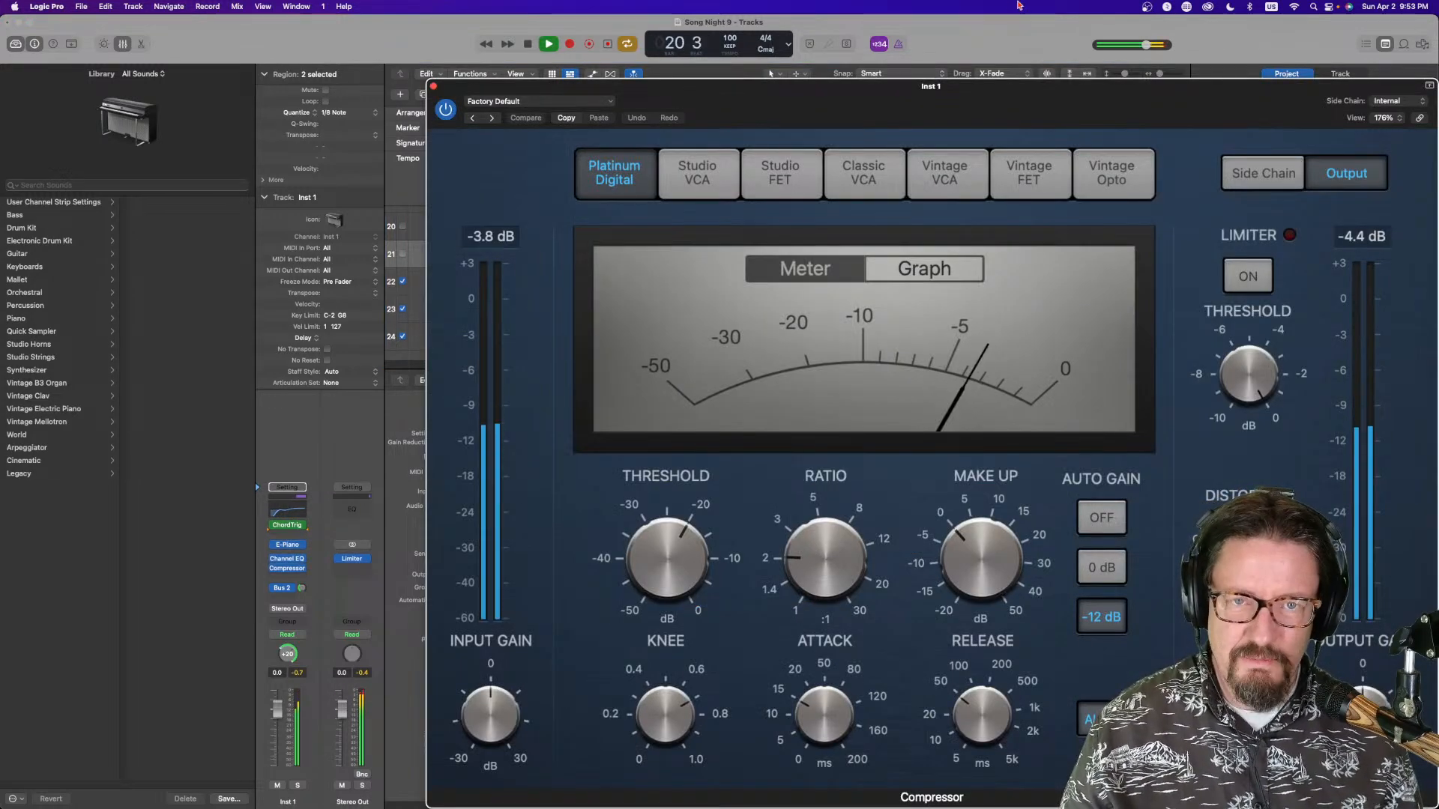
pyautogui.moveTo(1010, 108); pyautogui.dragTo(647, 71)
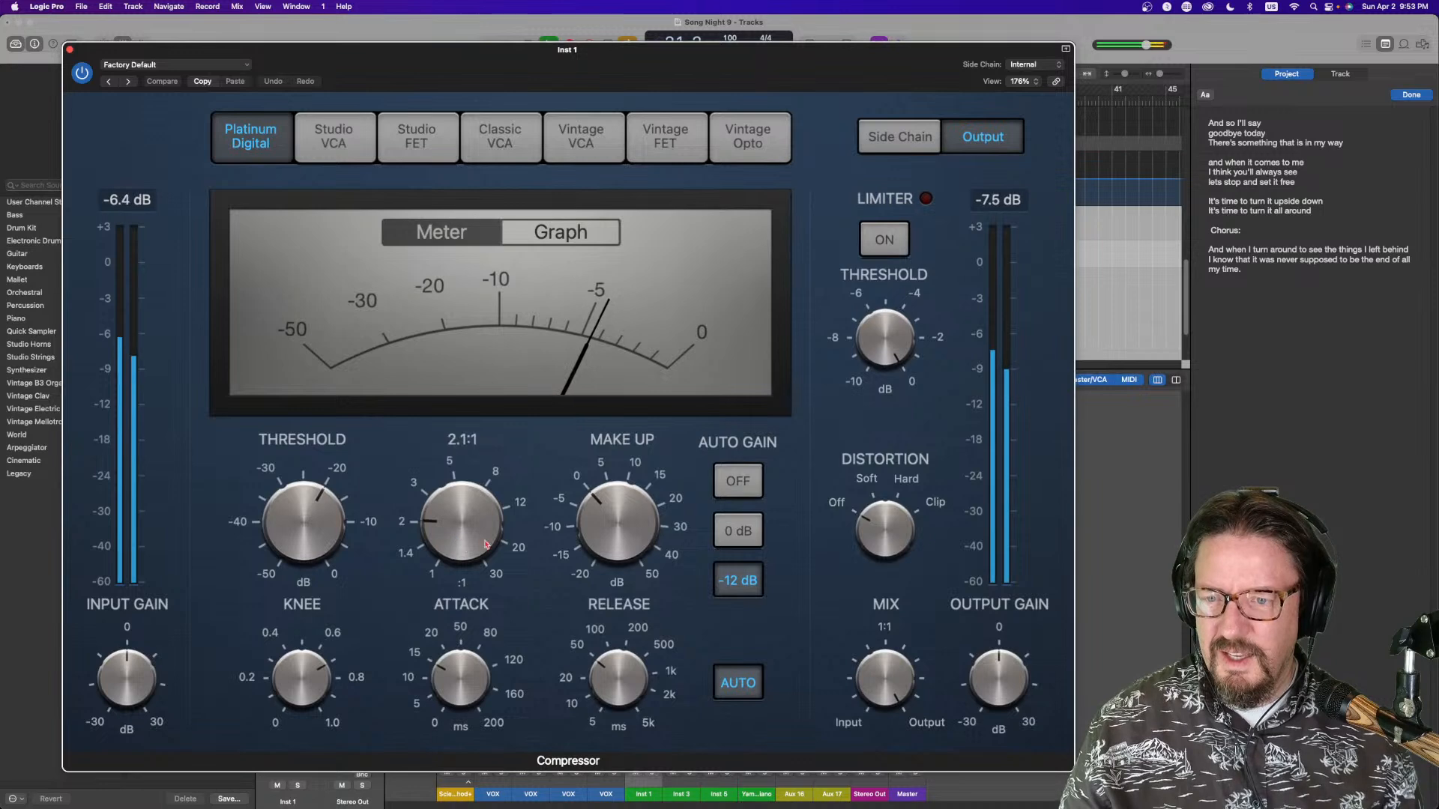
# Set the Inst 1 Compressor's ratio to 2.6:1, adjust its make-up and threshold, switch to Graph view and close it
pyautogui.moveTo(585, 522); pyautogui.dragTo(586, 511)
pyautogui.moveTo(443, 523); pyautogui.dragTo(443, 512)
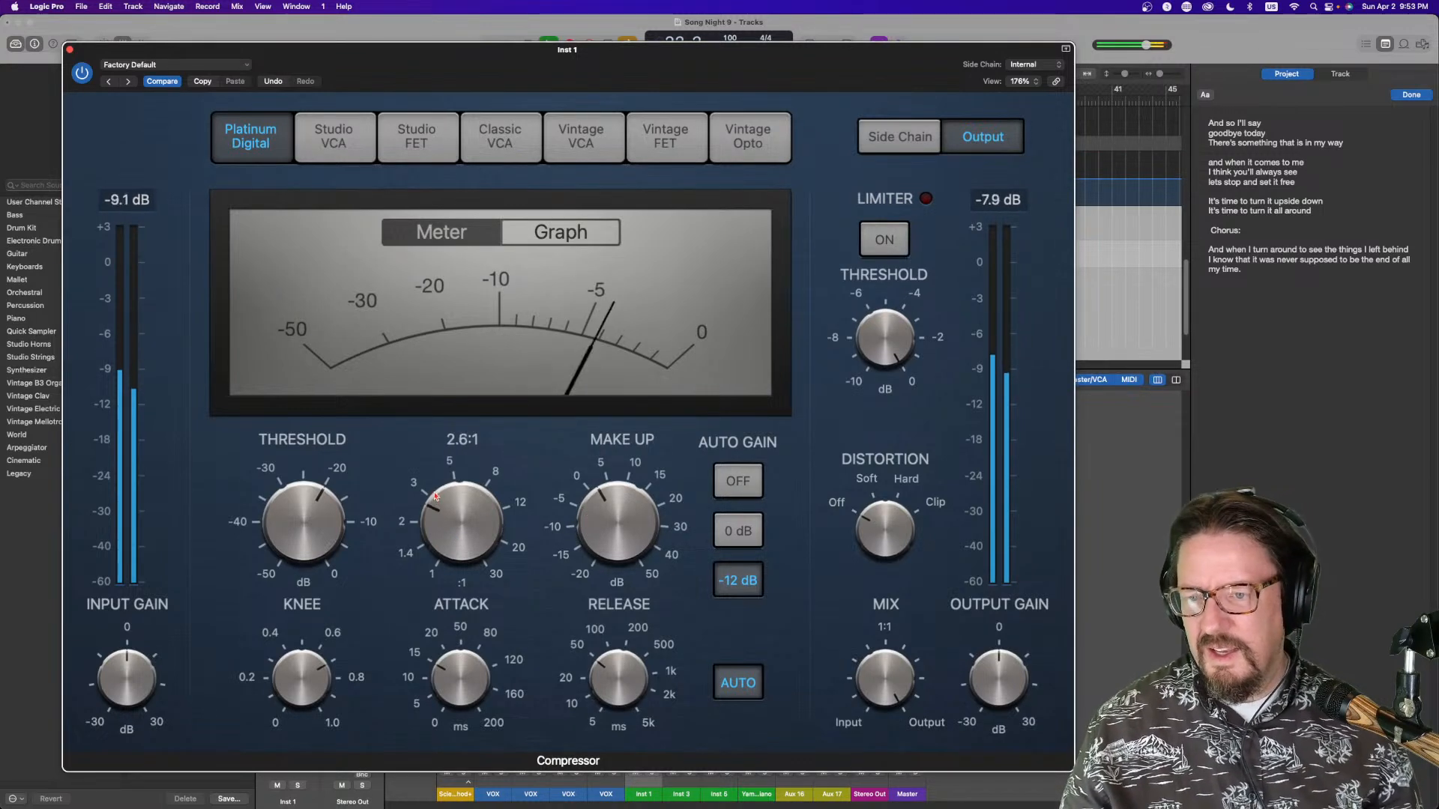
pyautogui.moveTo(292, 513); pyautogui.dragTo(291, 518)
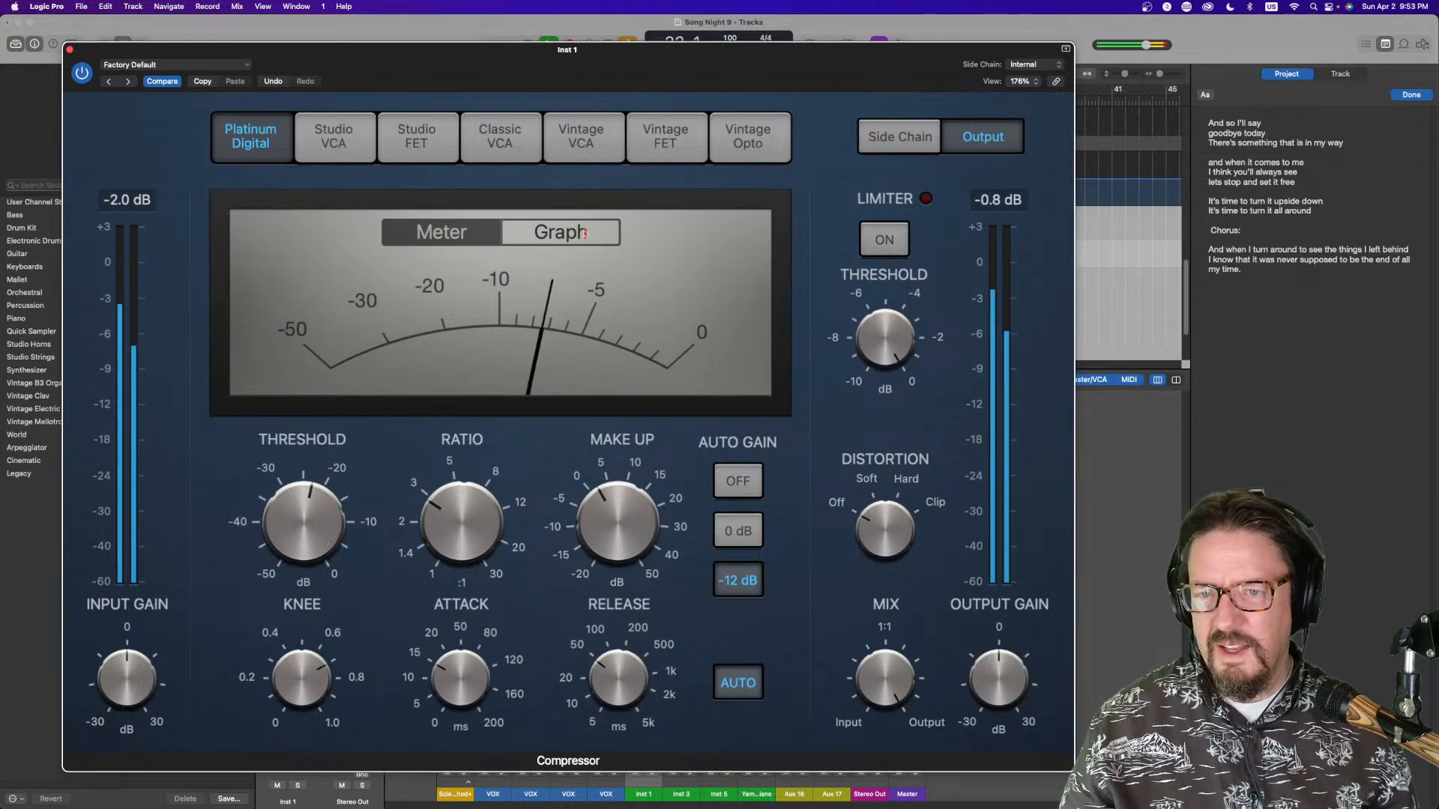
pyautogui.click(567, 246)
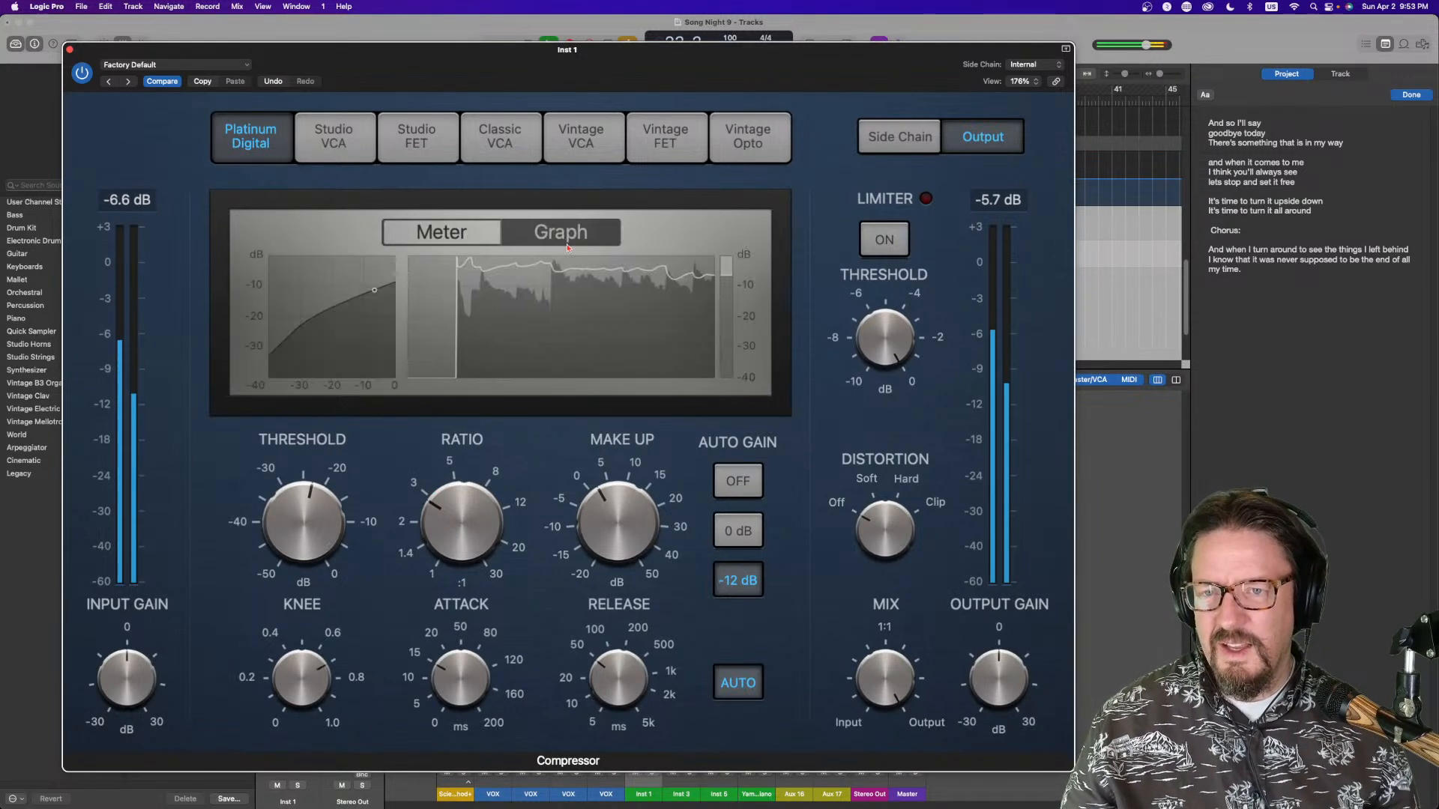
pyautogui.click(69, 50)
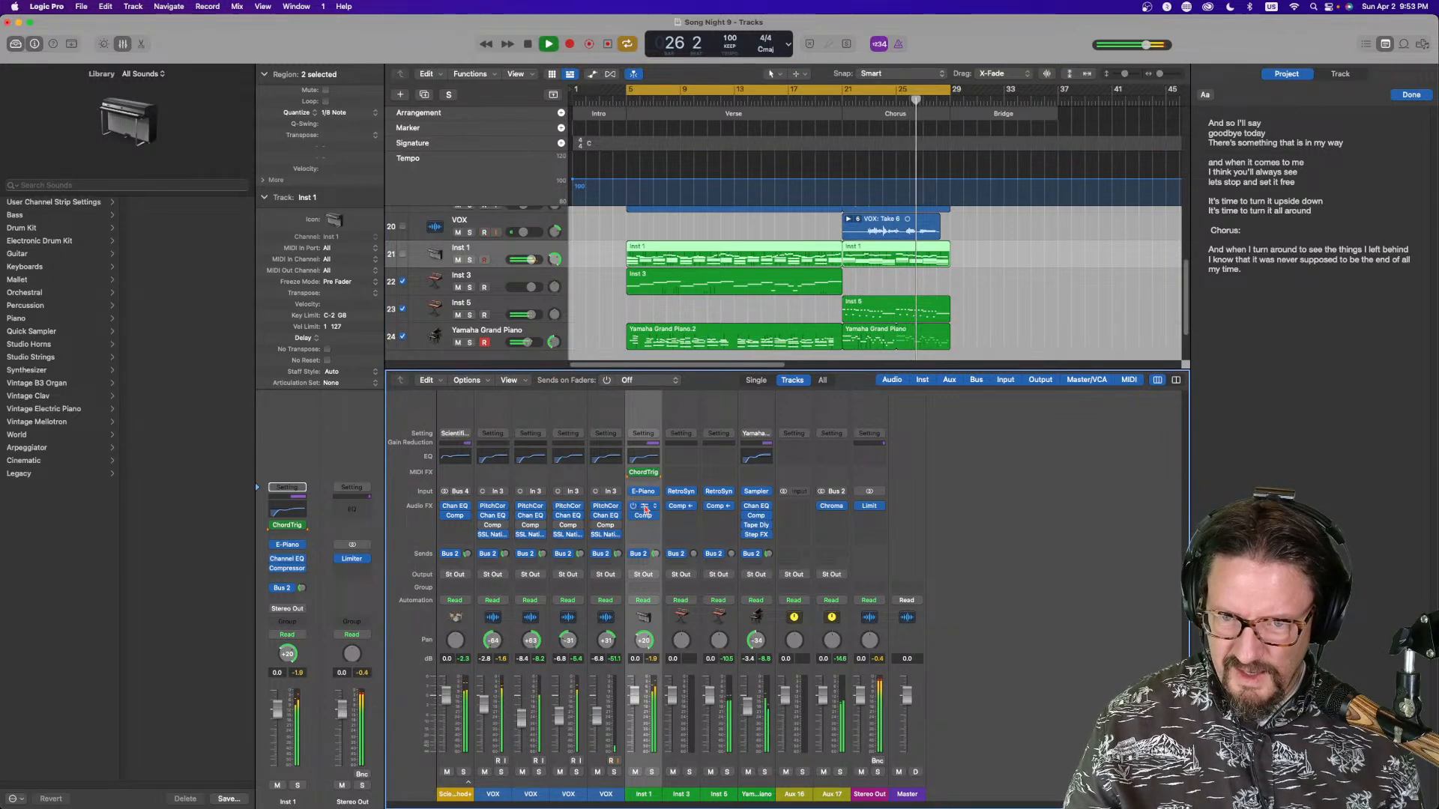
# Open the Inst 1 channel's Channel EQ to inspect it, then close it
pyautogui.click(643, 457)
pyautogui.moveTo(751, 420); pyautogui.dragTo(754, 449)
pyautogui.click(386, 192)
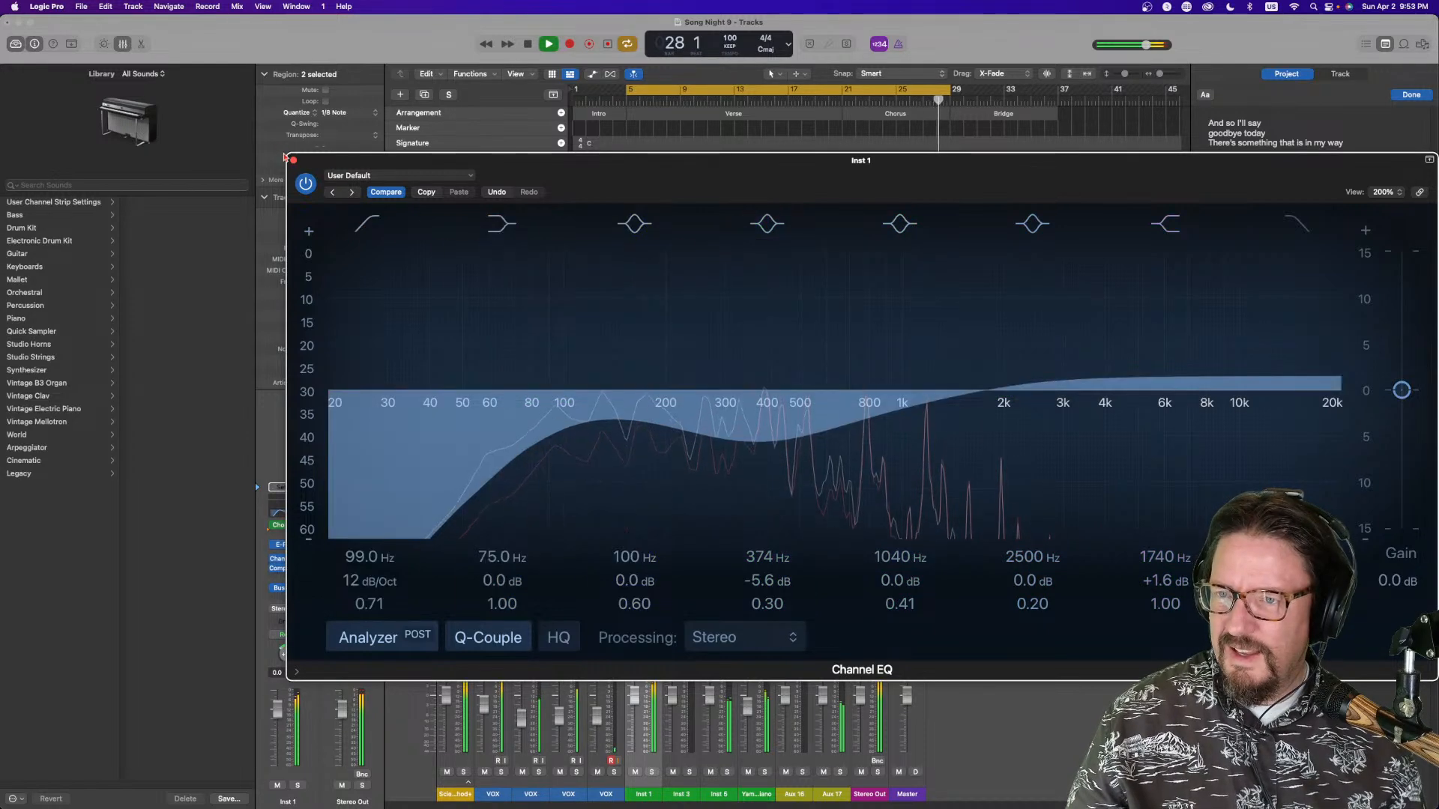
pyautogui.click(293, 160)
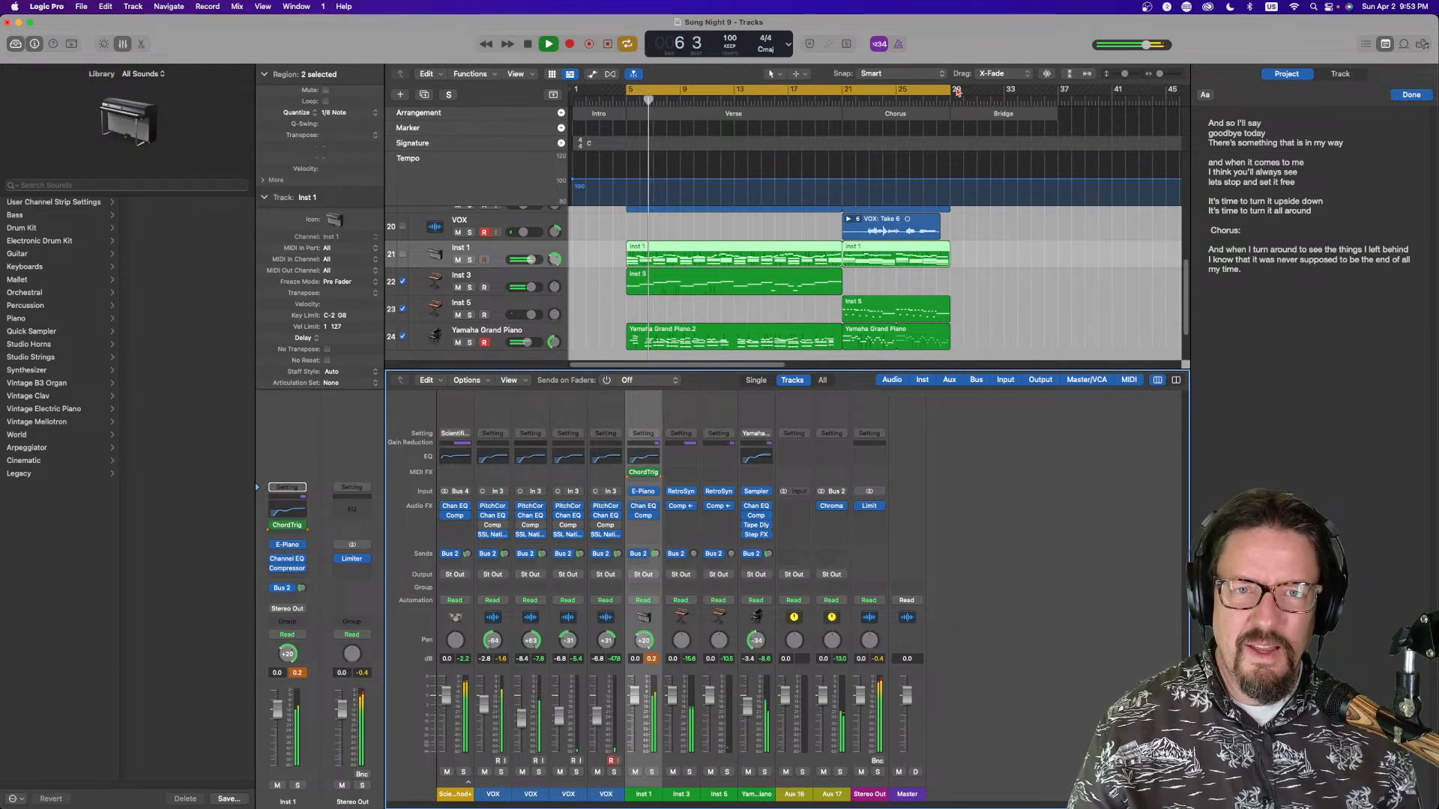
# Extend the cycle range end to bar 37 and adjust the pan of the fourth VOX track and Inst 1
pyautogui.moveTo(947, 88); pyautogui.dragTo(1054, 113)
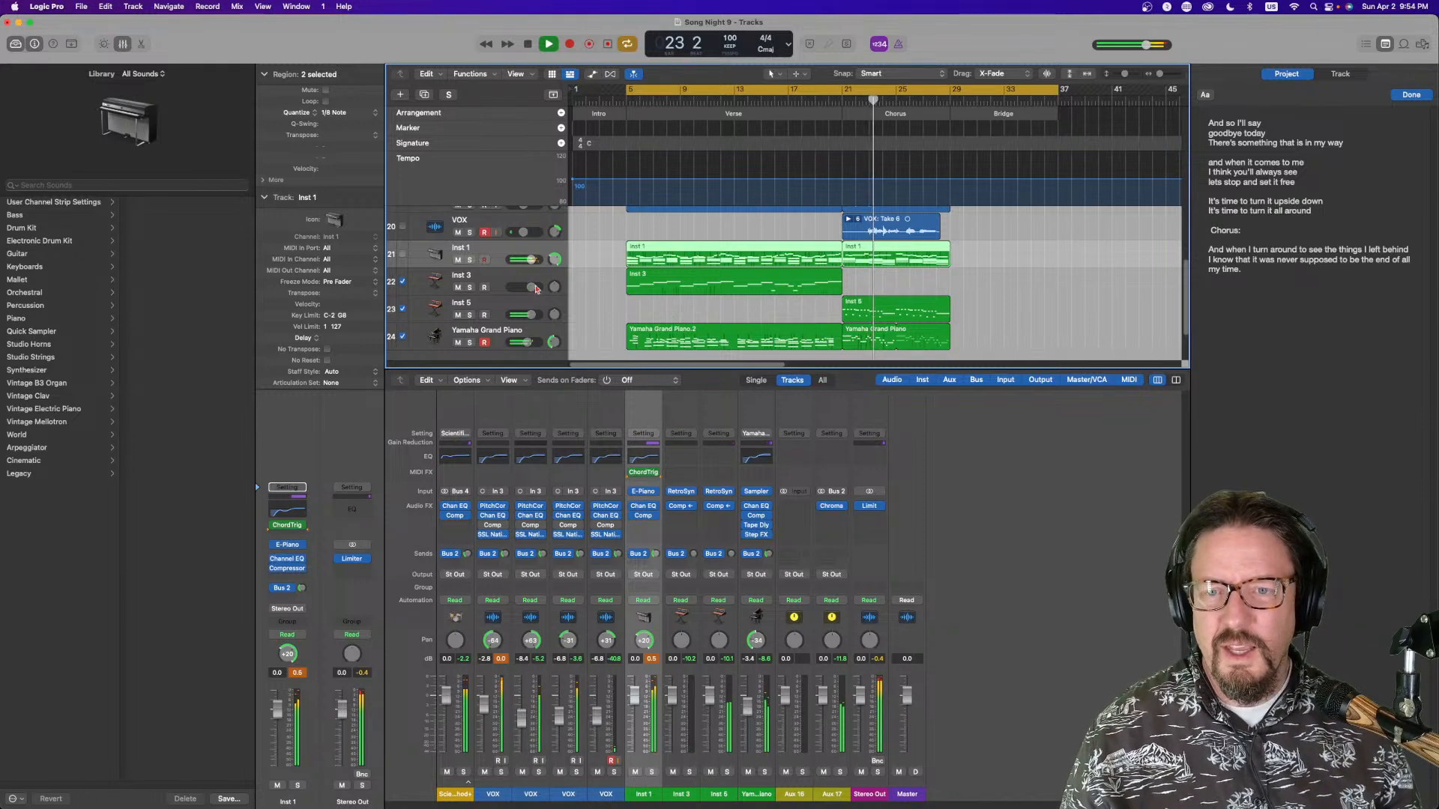
pyautogui.scroll(5, 552, 254)
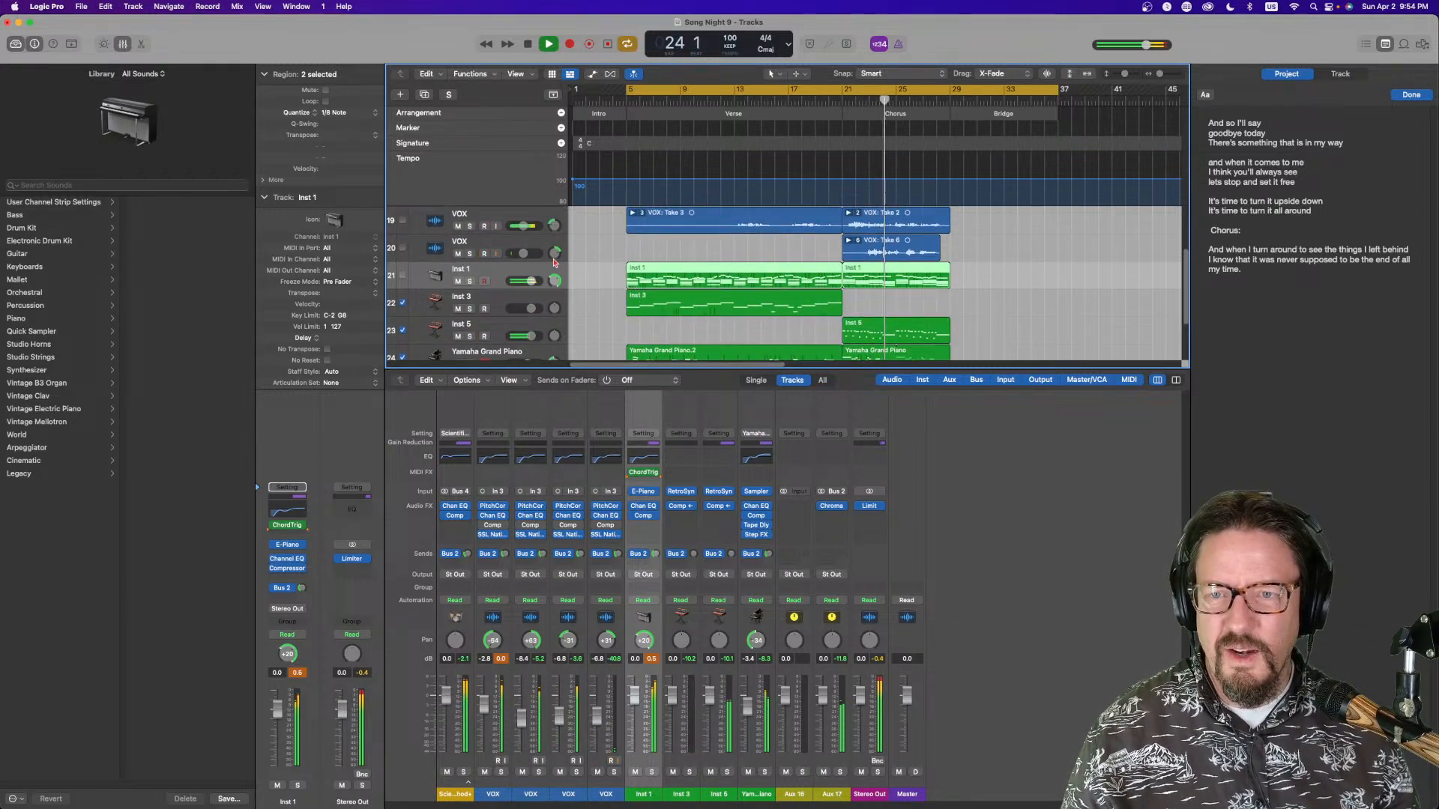
pyautogui.moveTo(552, 254); pyautogui.dragTo(553, 223)
pyautogui.moveTo(555, 280)
pyautogui.mouseDown()
pyautogui.moveTo(555, 341)
pyautogui.moveTo(555, 291)
pyautogui.mouseUp()
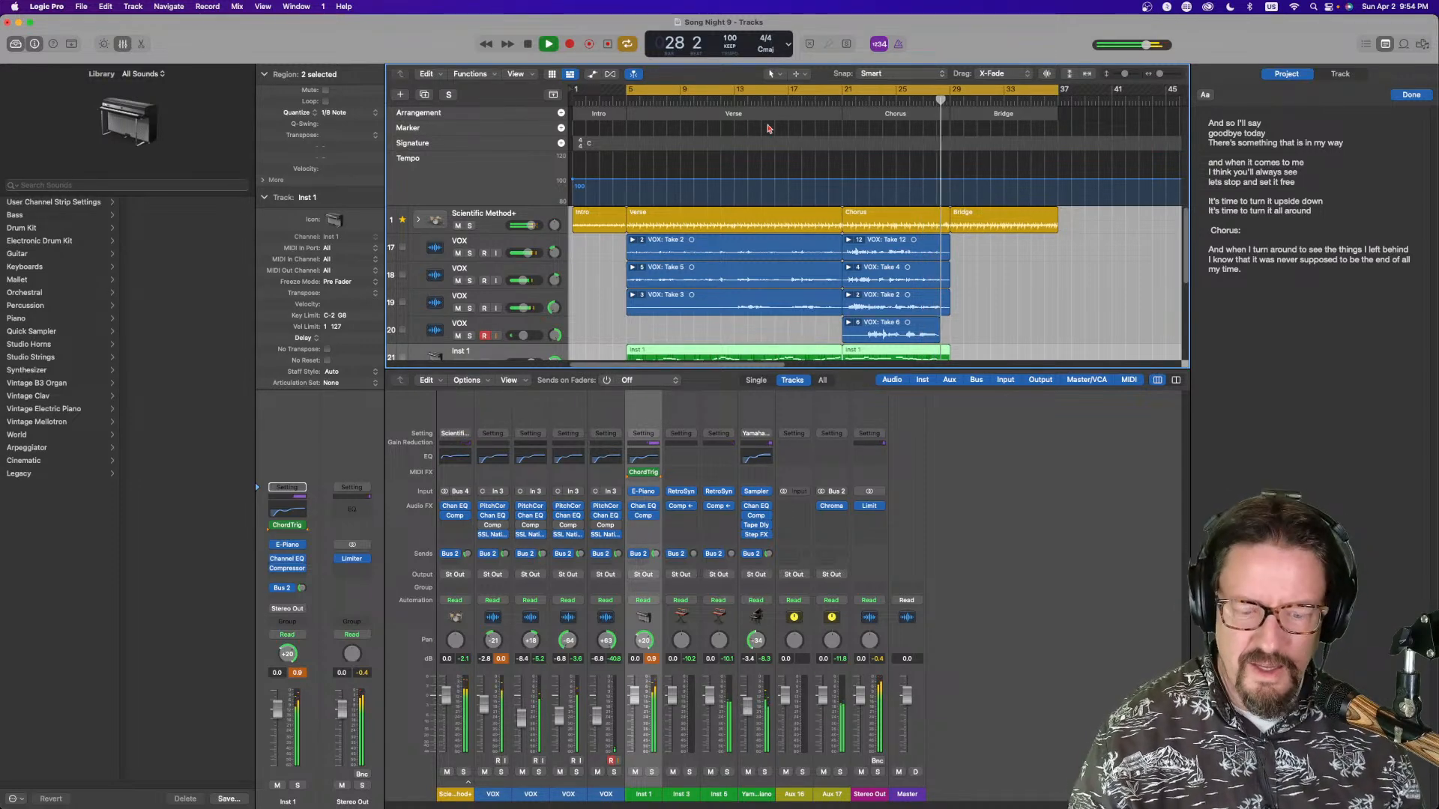
# Close the mixer and copy the Verse arrangement section to follow the Chorus
pyautogui.click(805, 91)
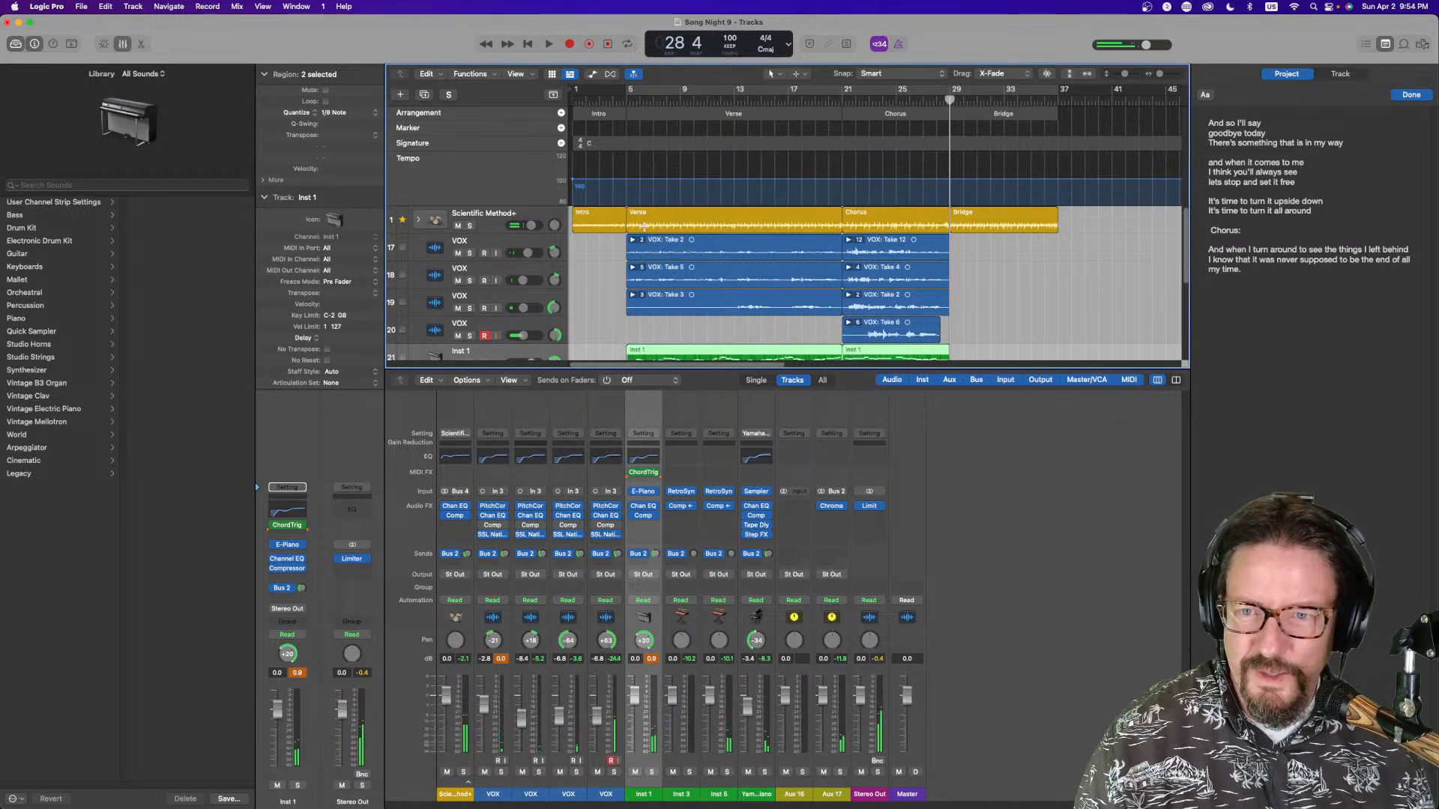
pyautogui.click(514, 242)
pyautogui.press('super+Left')
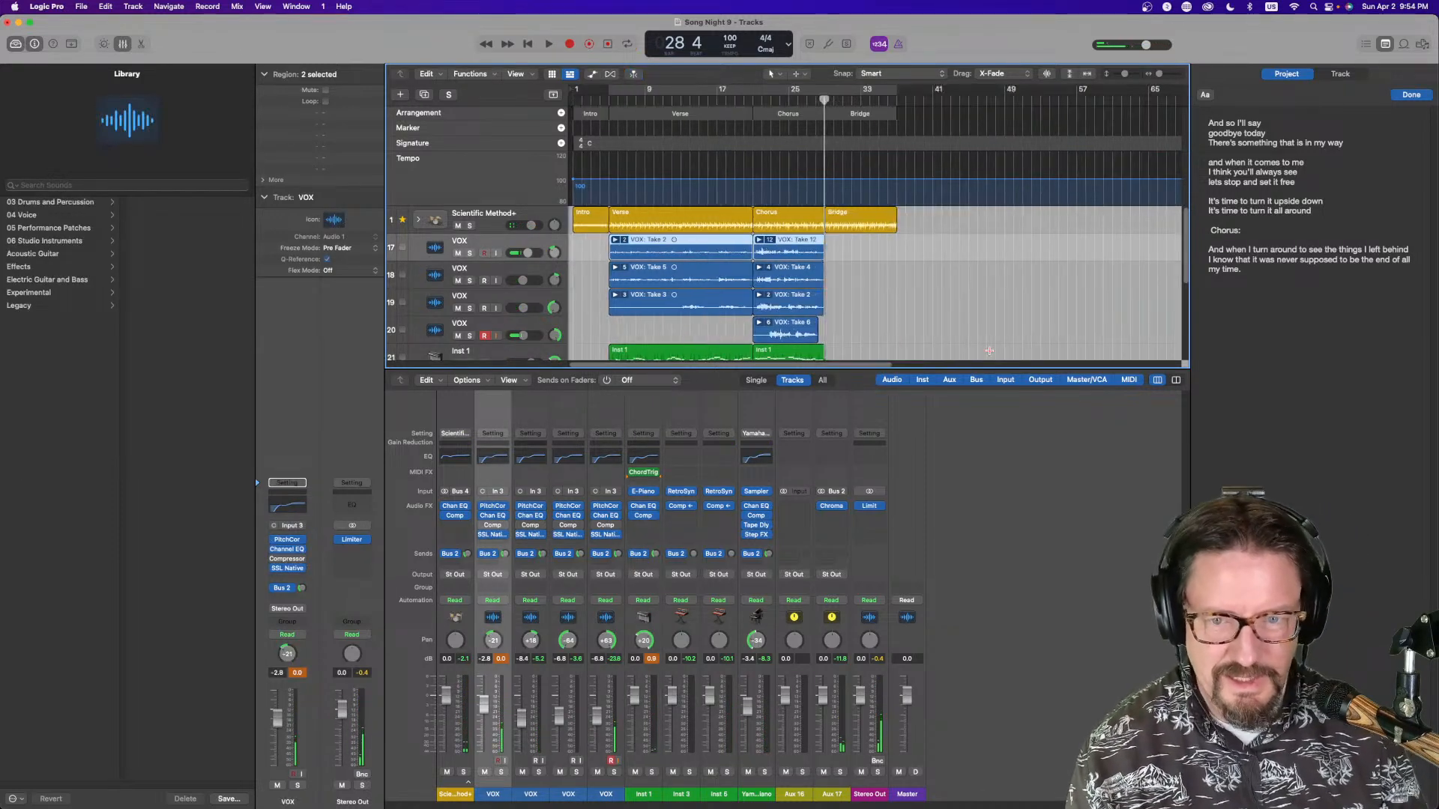
pyautogui.press('x')
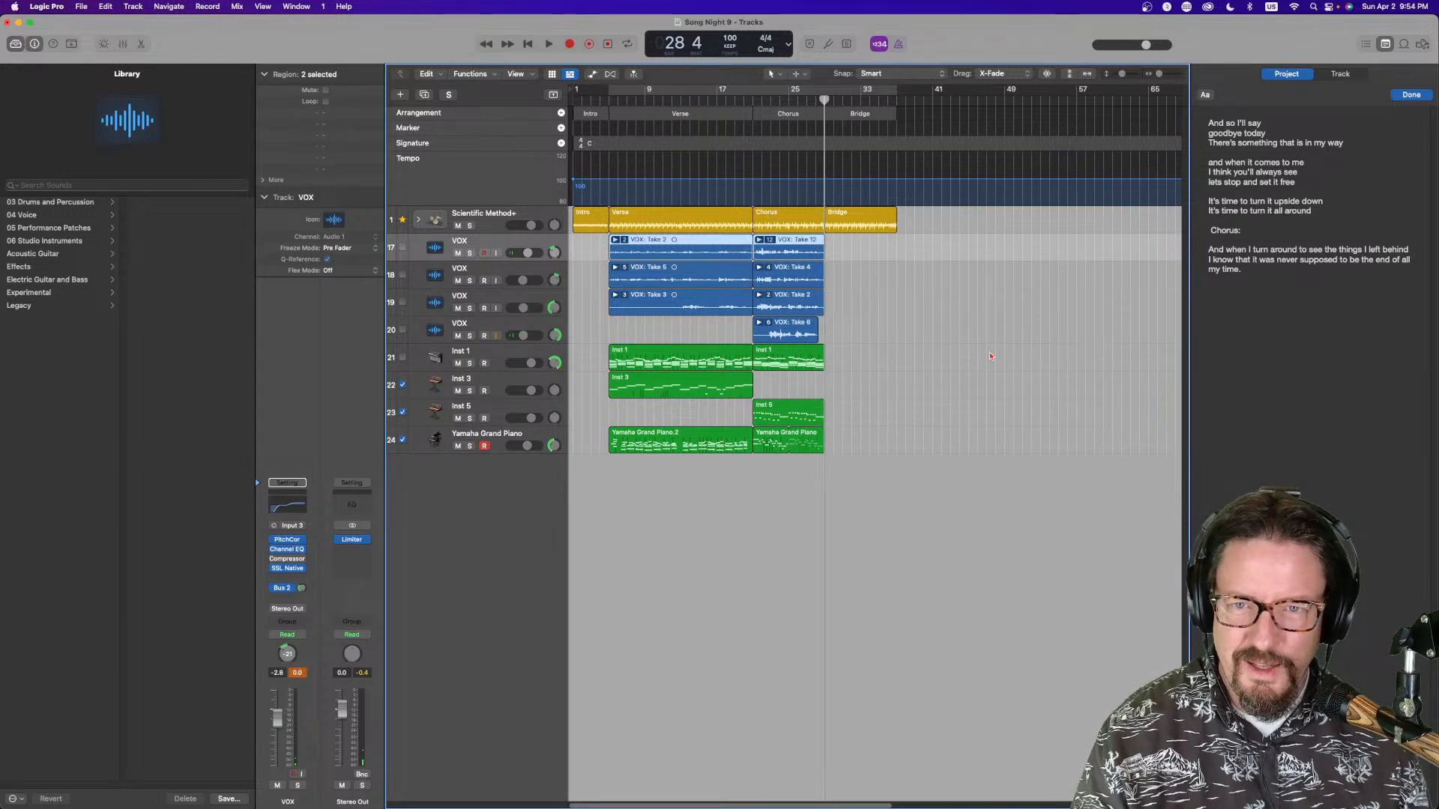
pyautogui.click(634, 113)
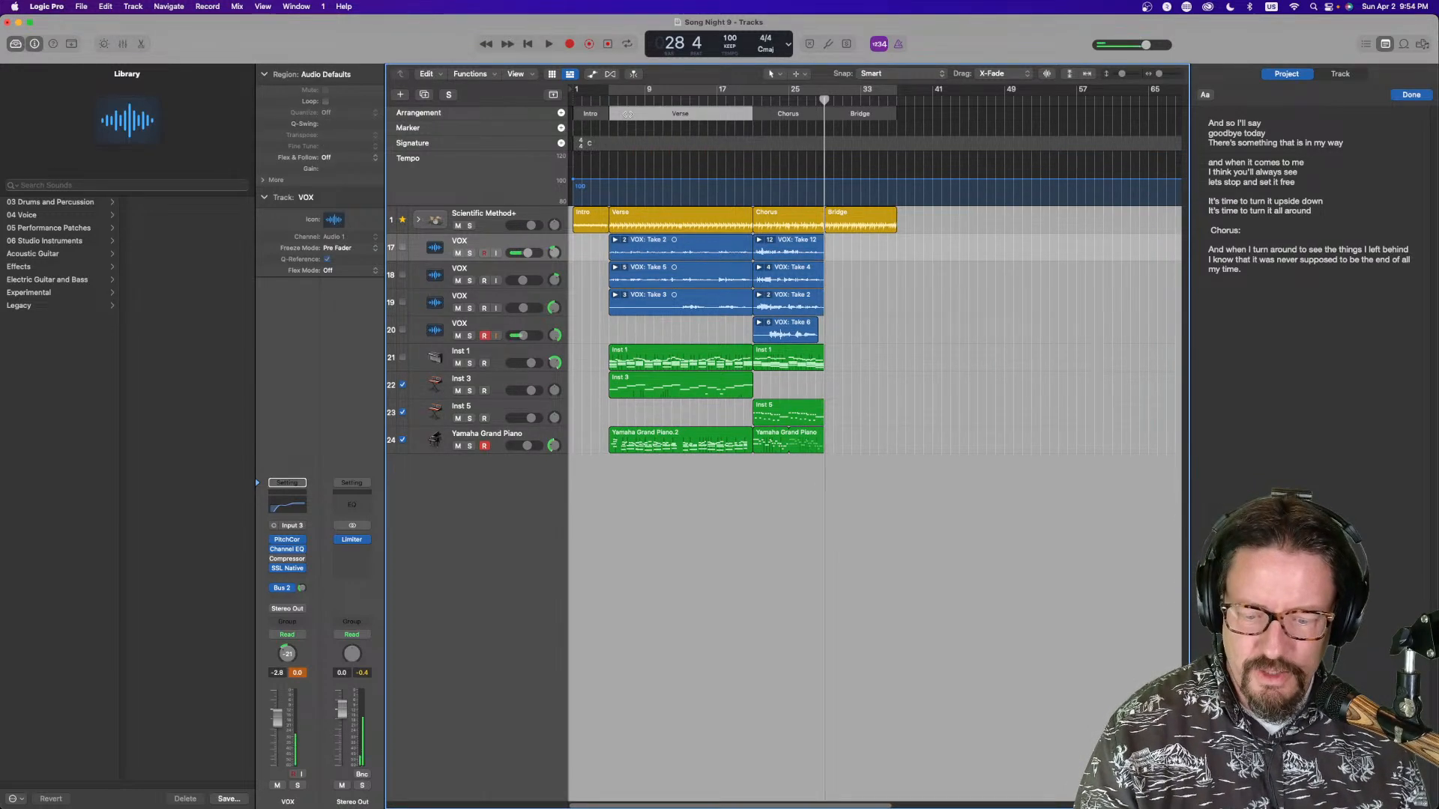
pyautogui.moveTo(627, 113); pyautogui.dragTo(817, 119)
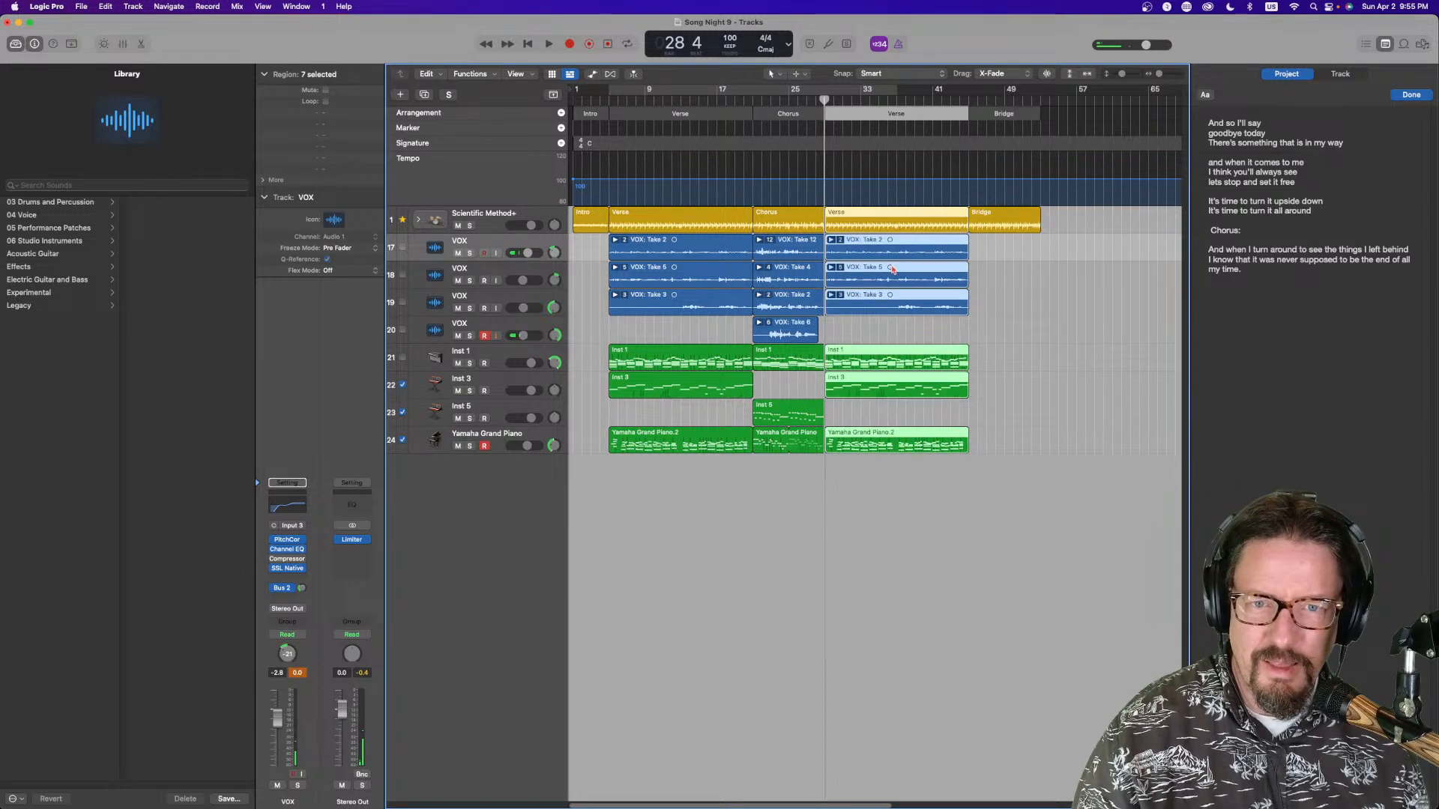
# Delete the copied VOX regions from the new second verse
pyautogui.click(931, 330)
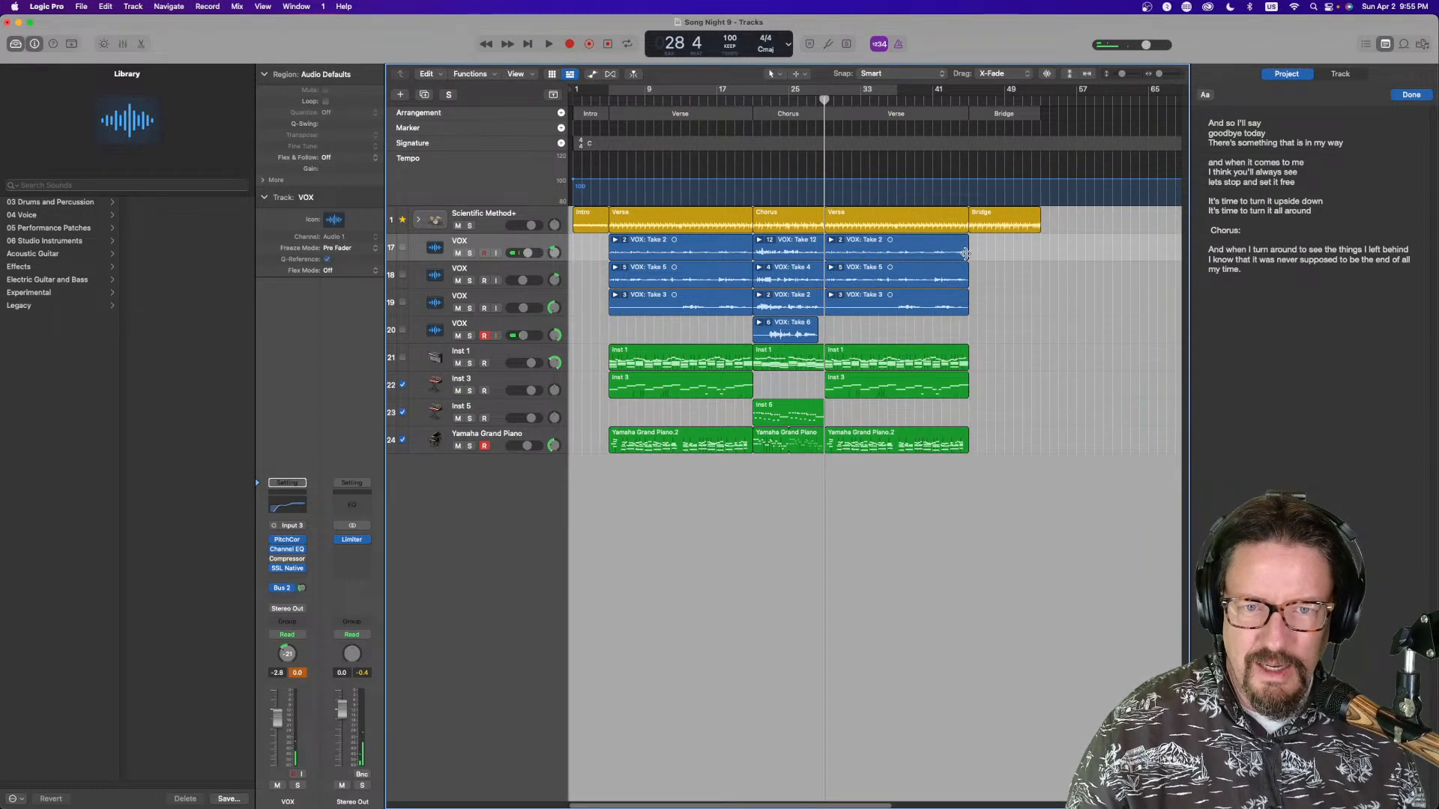
pyautogui.moveTo(980, 249); pyautogui.dragTo(891, 313)
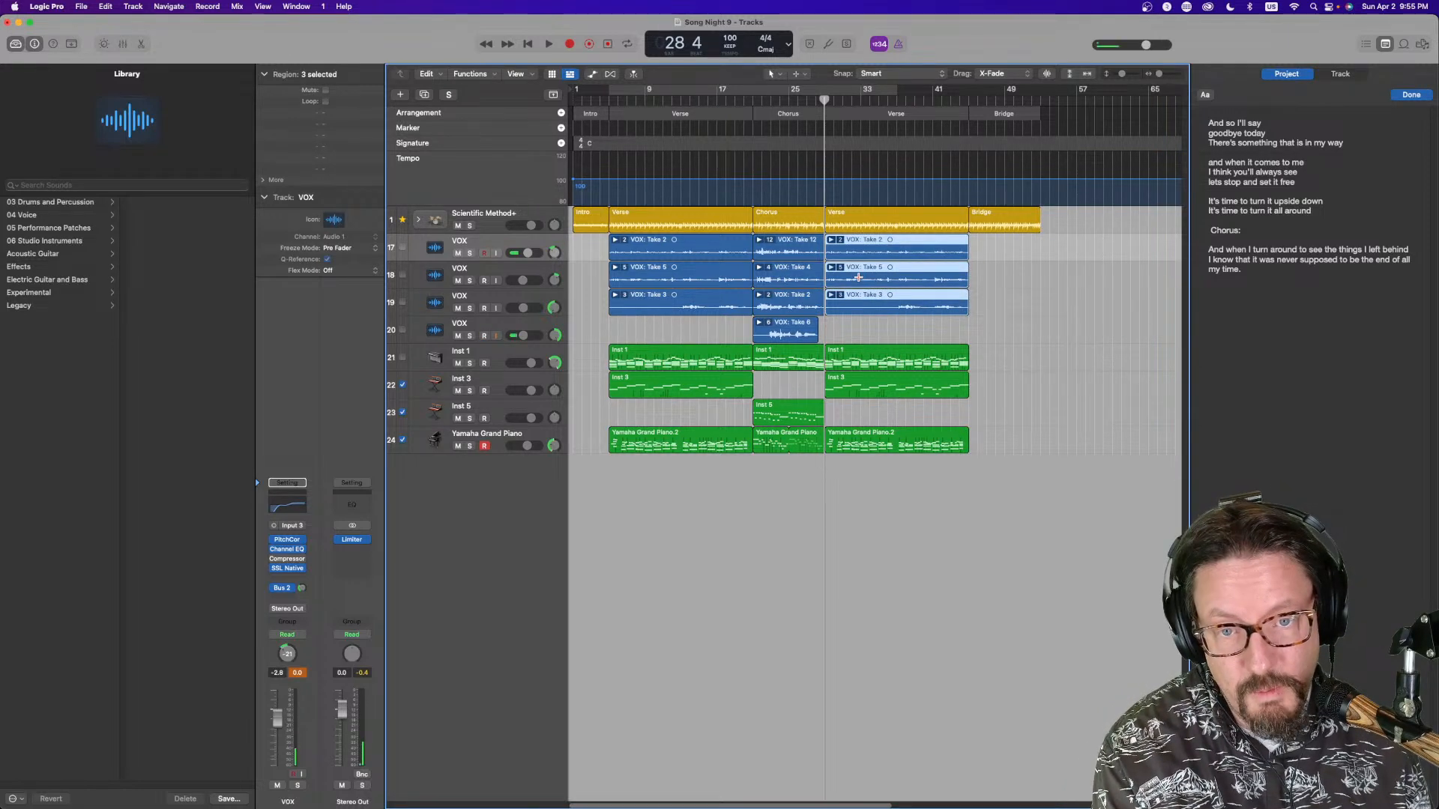
pyautogui.press('Delete')
# Copy the second VOX track's first-verse take into the second verse
pyautogui.click(604, 101)
pyautogui.click(621, 94)
pyautogui.press('space')
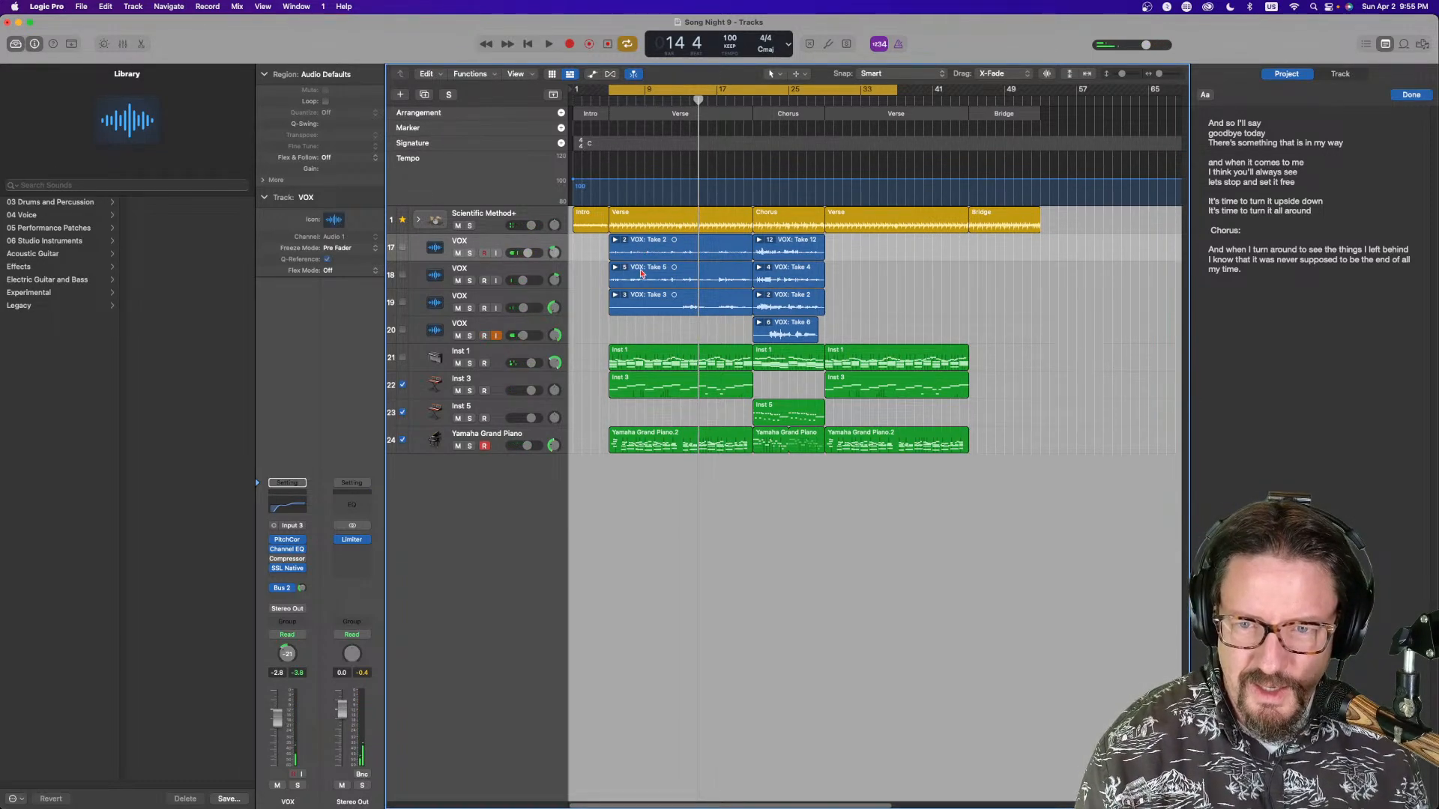
pyautogui.moveTo(642, 274); pyautogui.dragTo(857, 271)
# Set the cycle range to bars 29–45 over the second verse and start recording on the first VOX track
pyautogui.moveTo(769, 89); pyautogui.dragTo(985, 88)
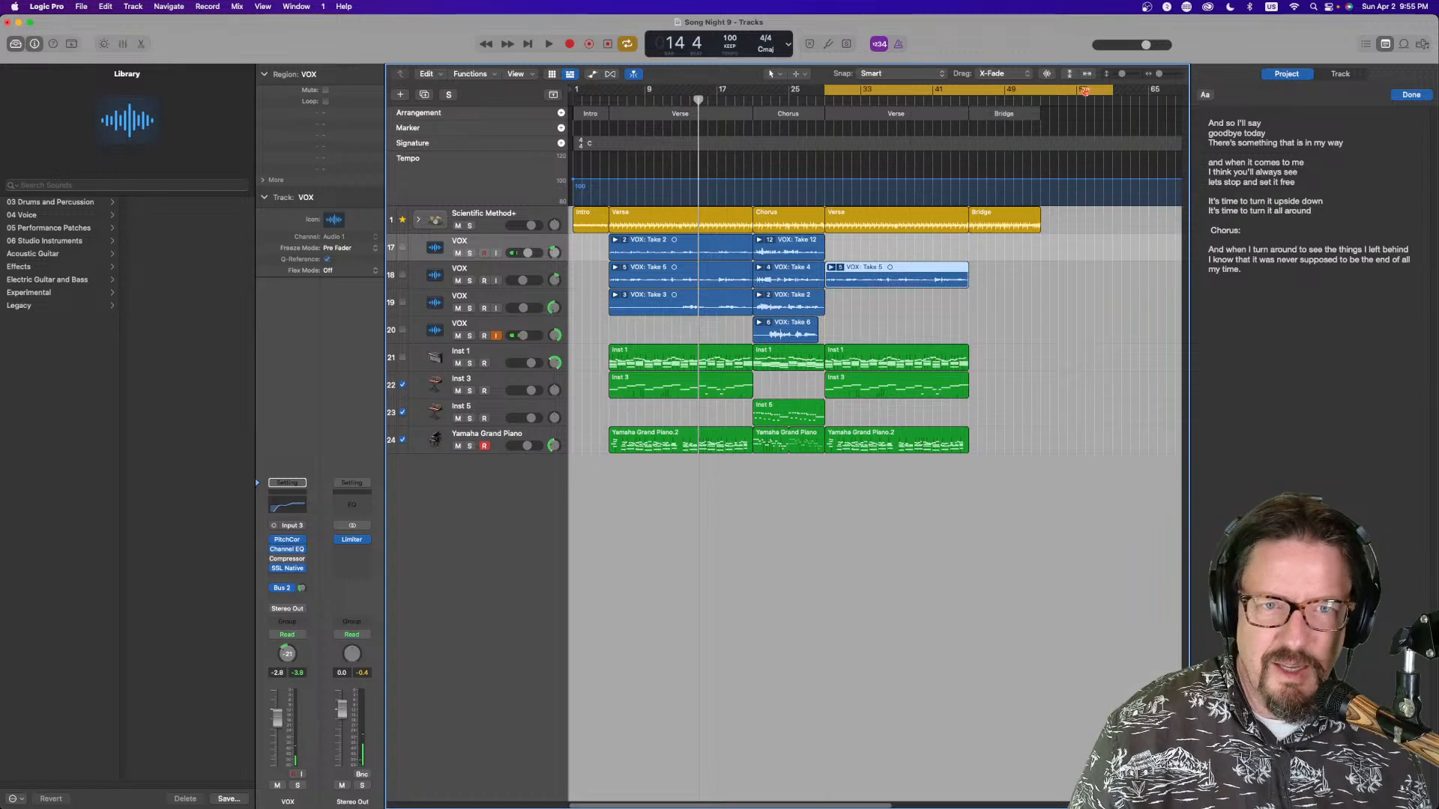
pyautogui.moveTo(1109, 89); pyautogui.dragTo(963, 105)
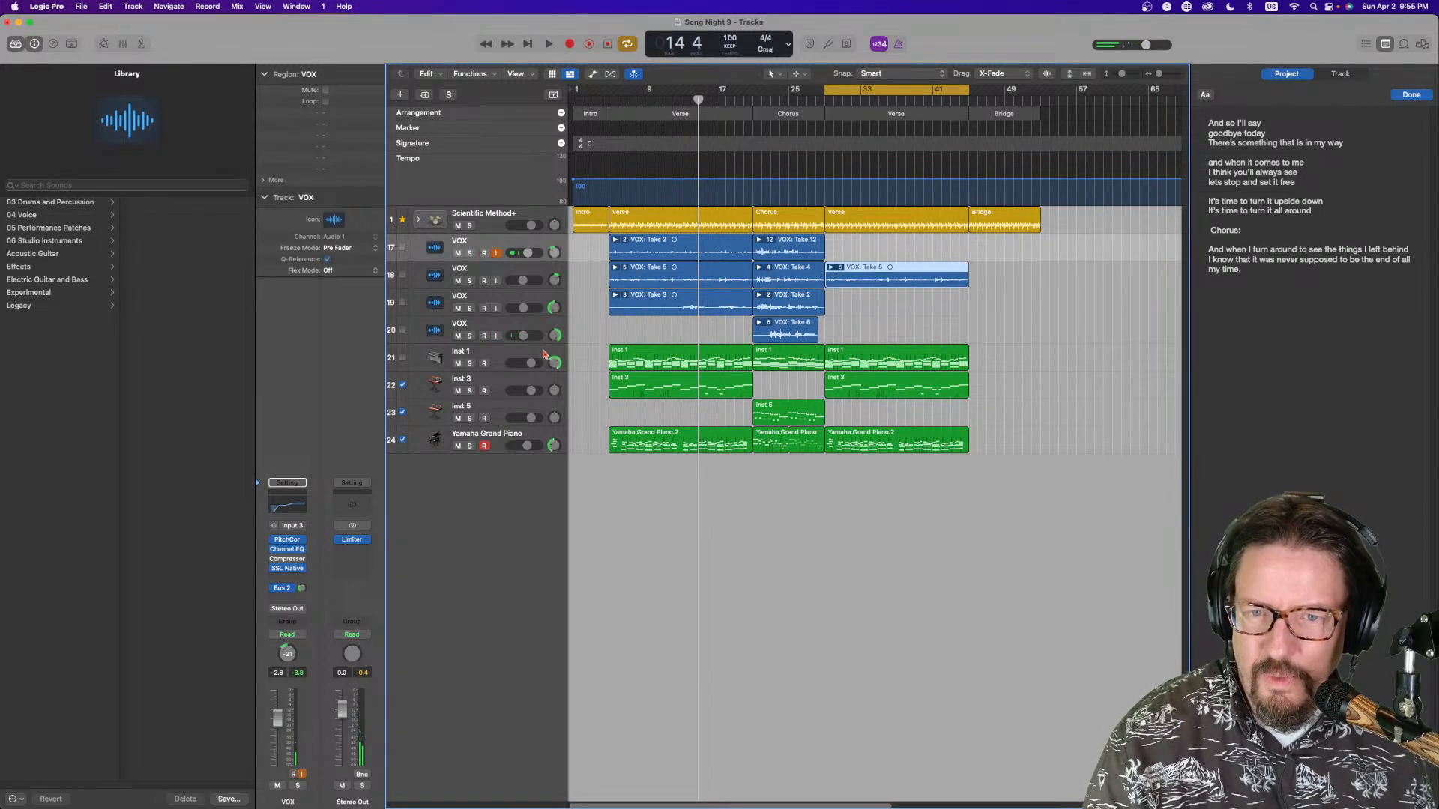
pyautogui.click(569, 43)
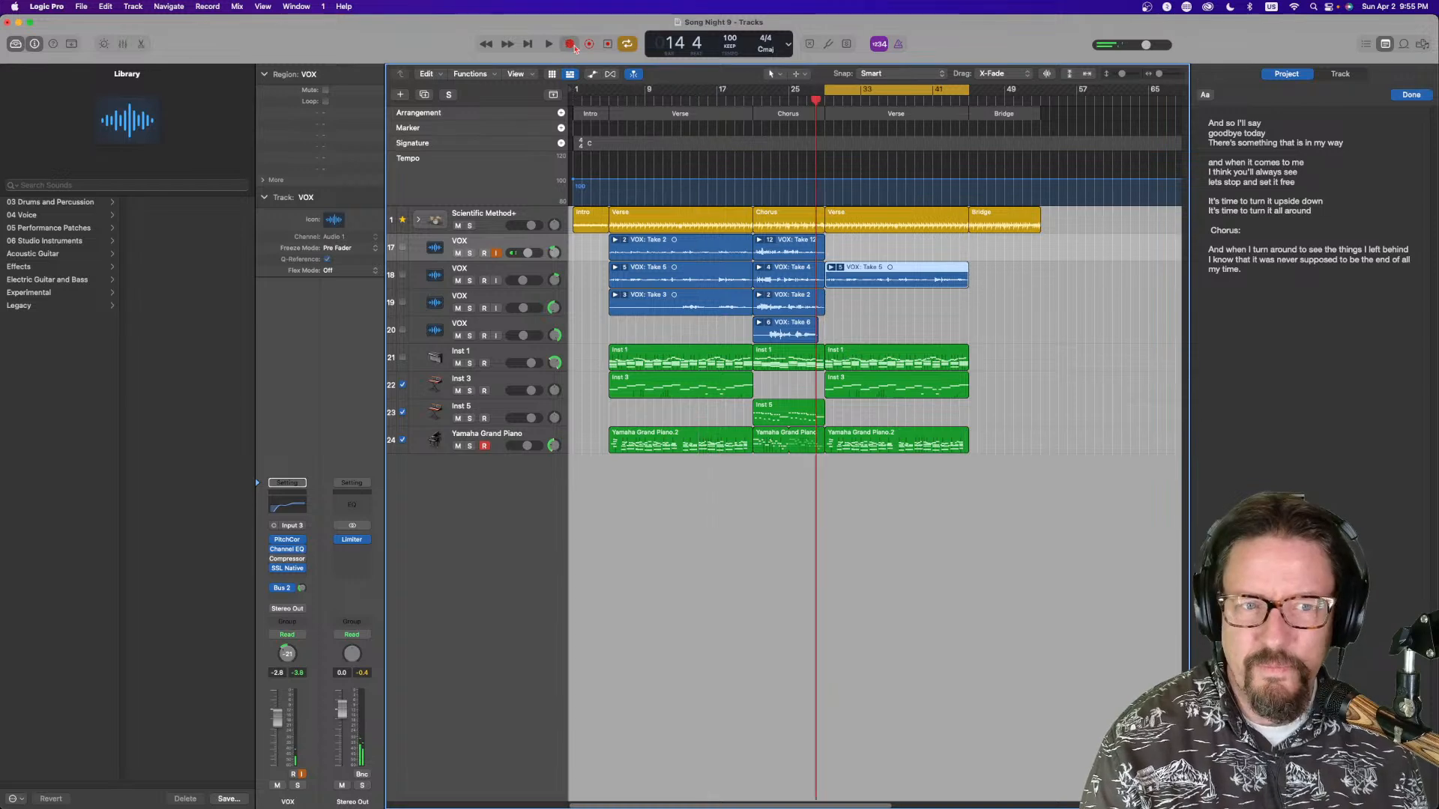
# Add a "Verse 2:" heading below the chorus in the lyrics notes
pyautogui.click(1225, 311)
pyautogui.press('Return')
pyautogui.press('Return')
pyautogui.write('Verse')
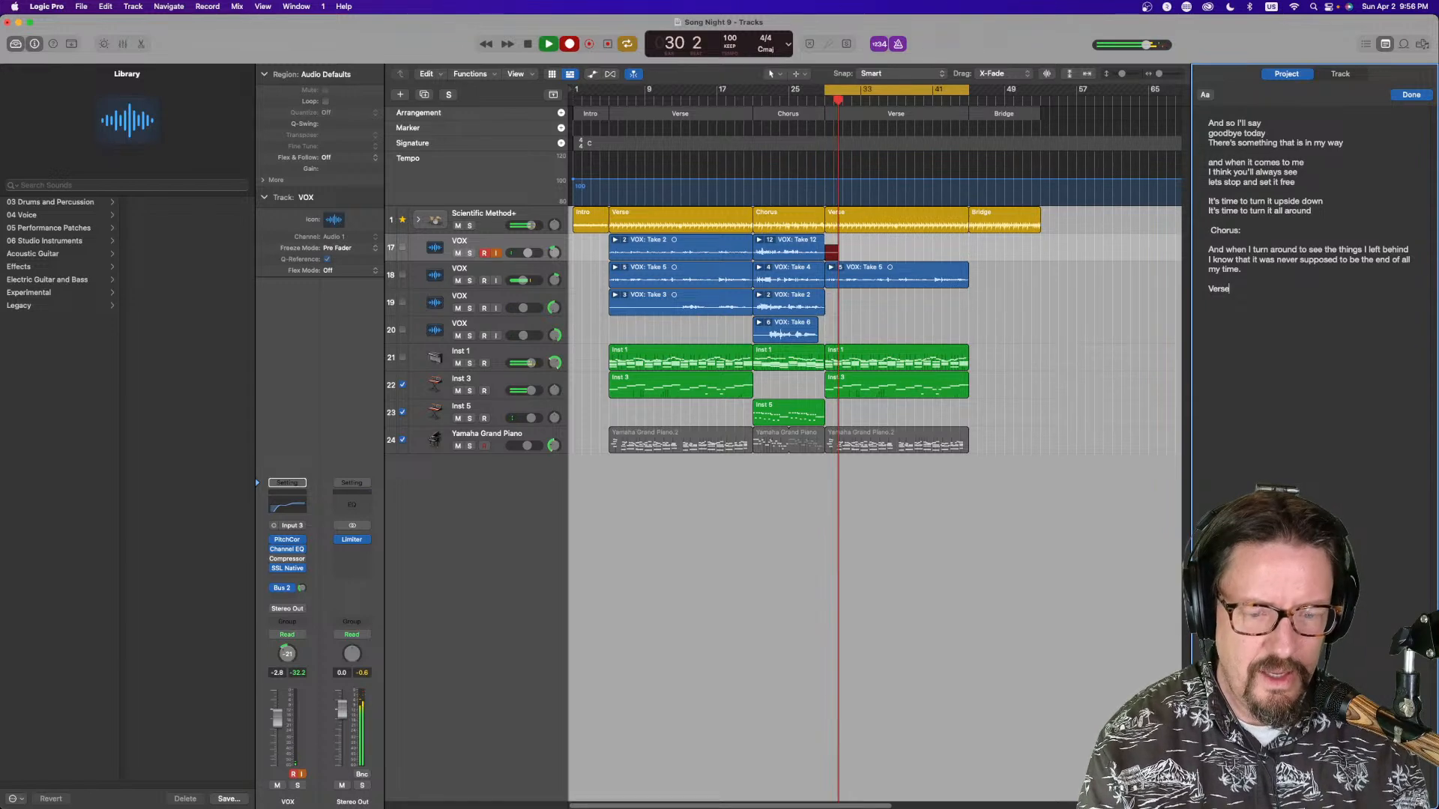
pyautogui.write(' 2:')
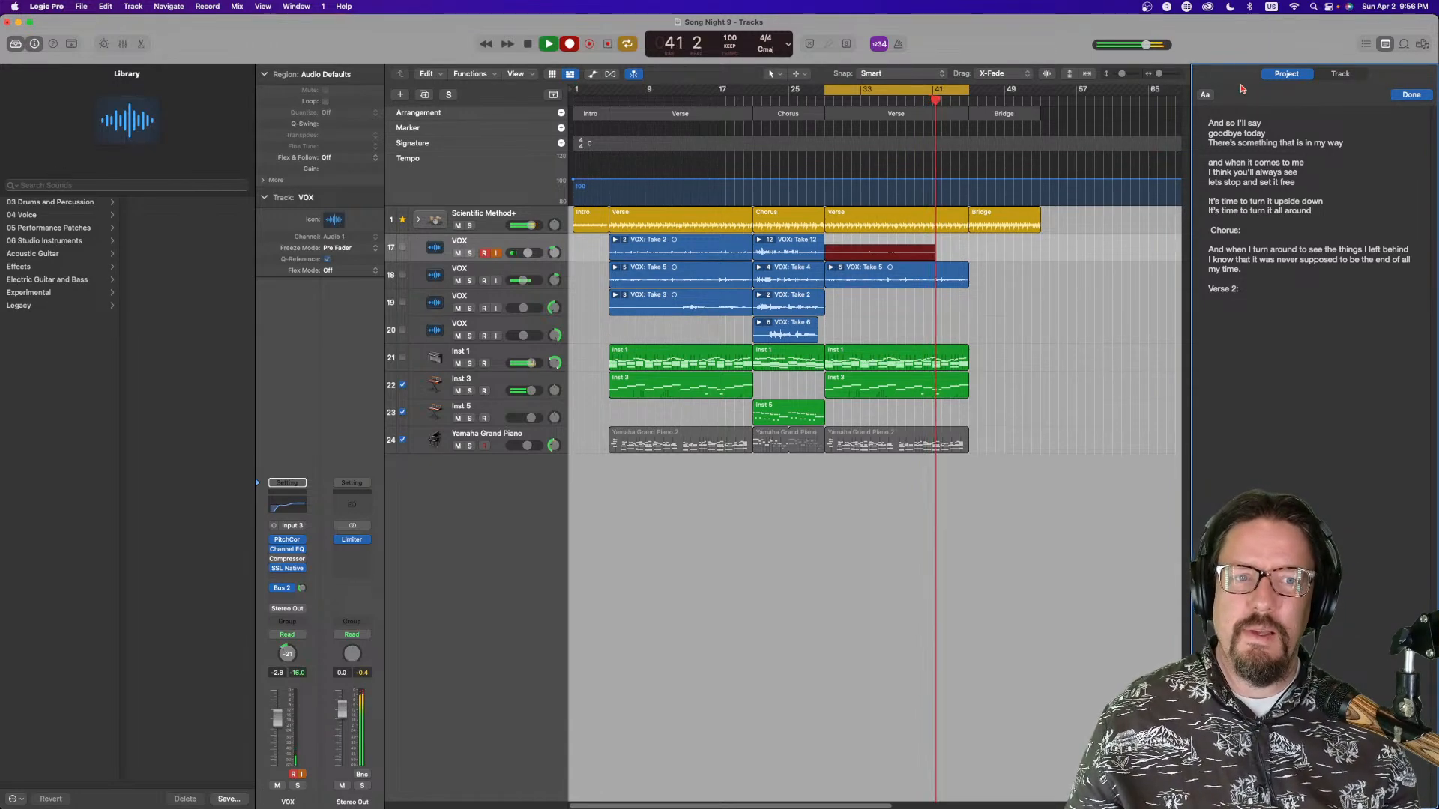
# Write the first verse-2 lyric line "I wonder if, I found the path" under the "Verse 2:" heading
pyautogui.click(1232, 311)
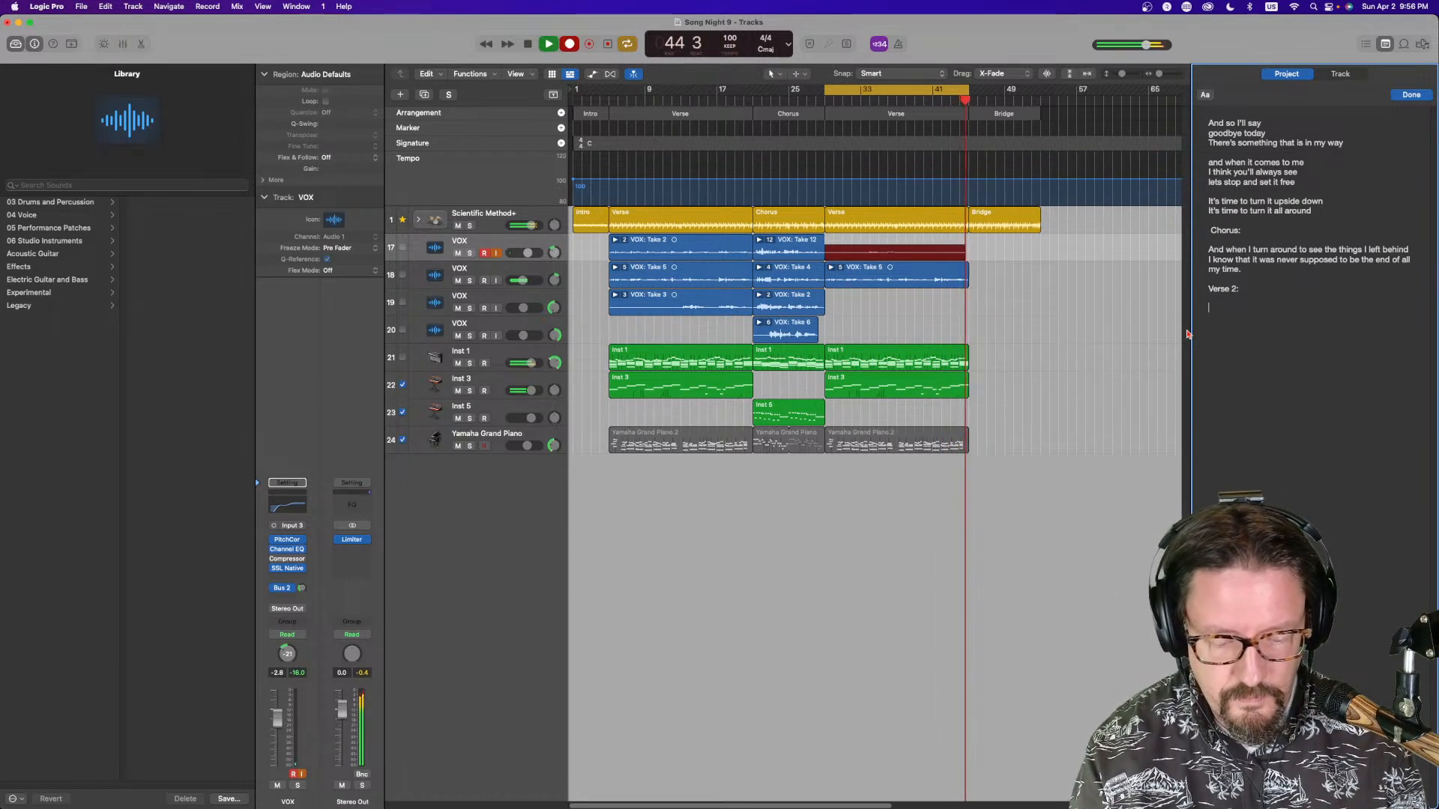
pyautogui.write('I wo')
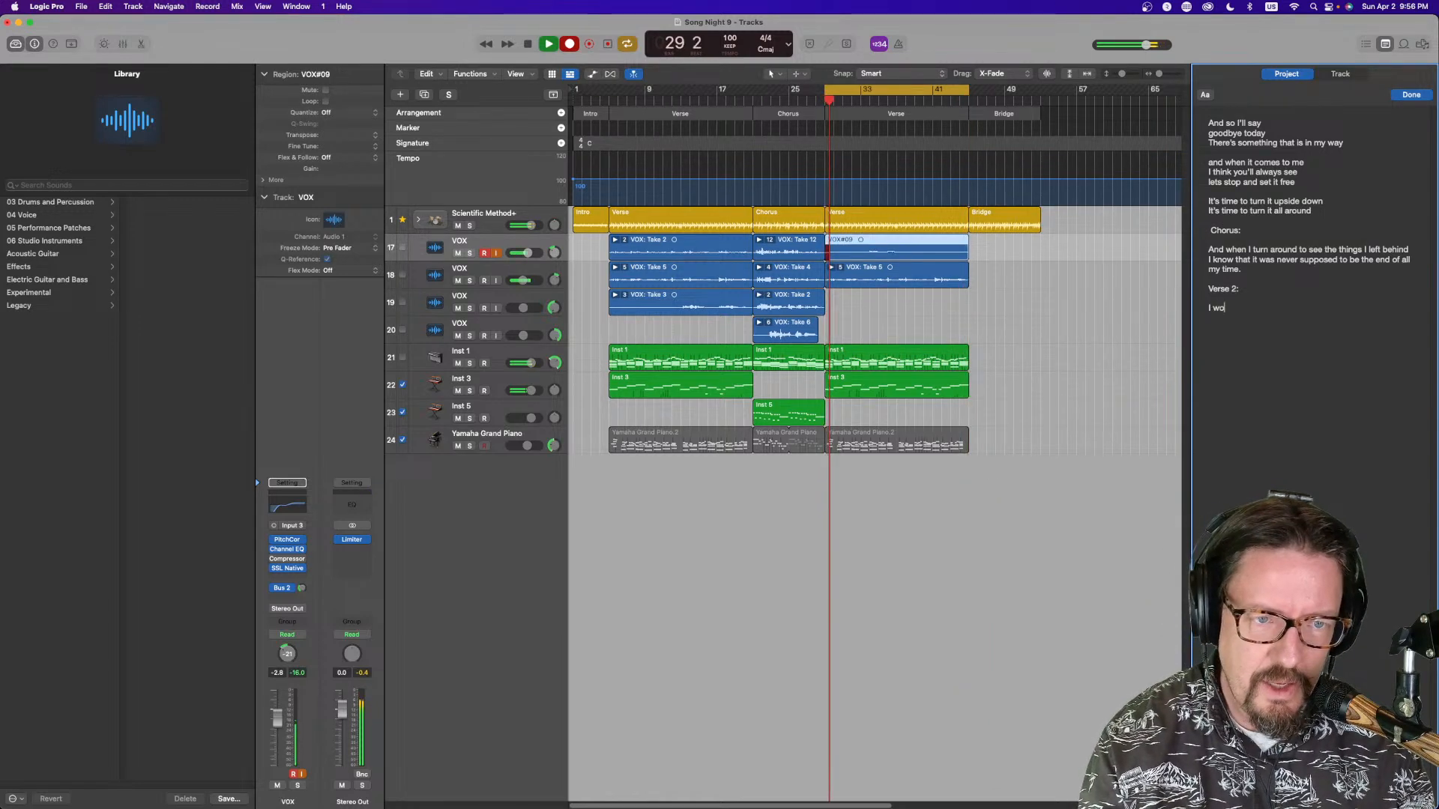
pyautogui.write('nrder if d')
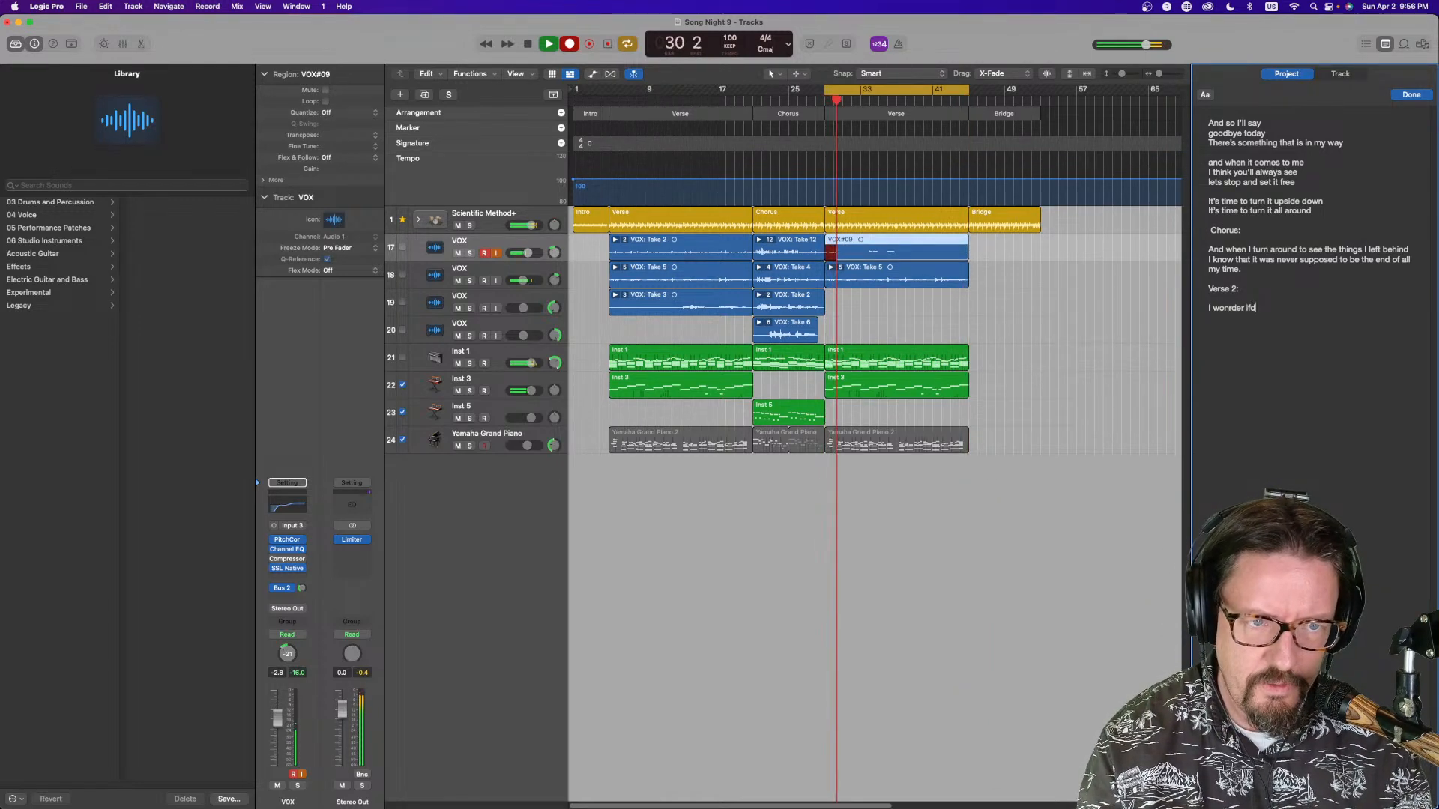
pyautogui.write(',')
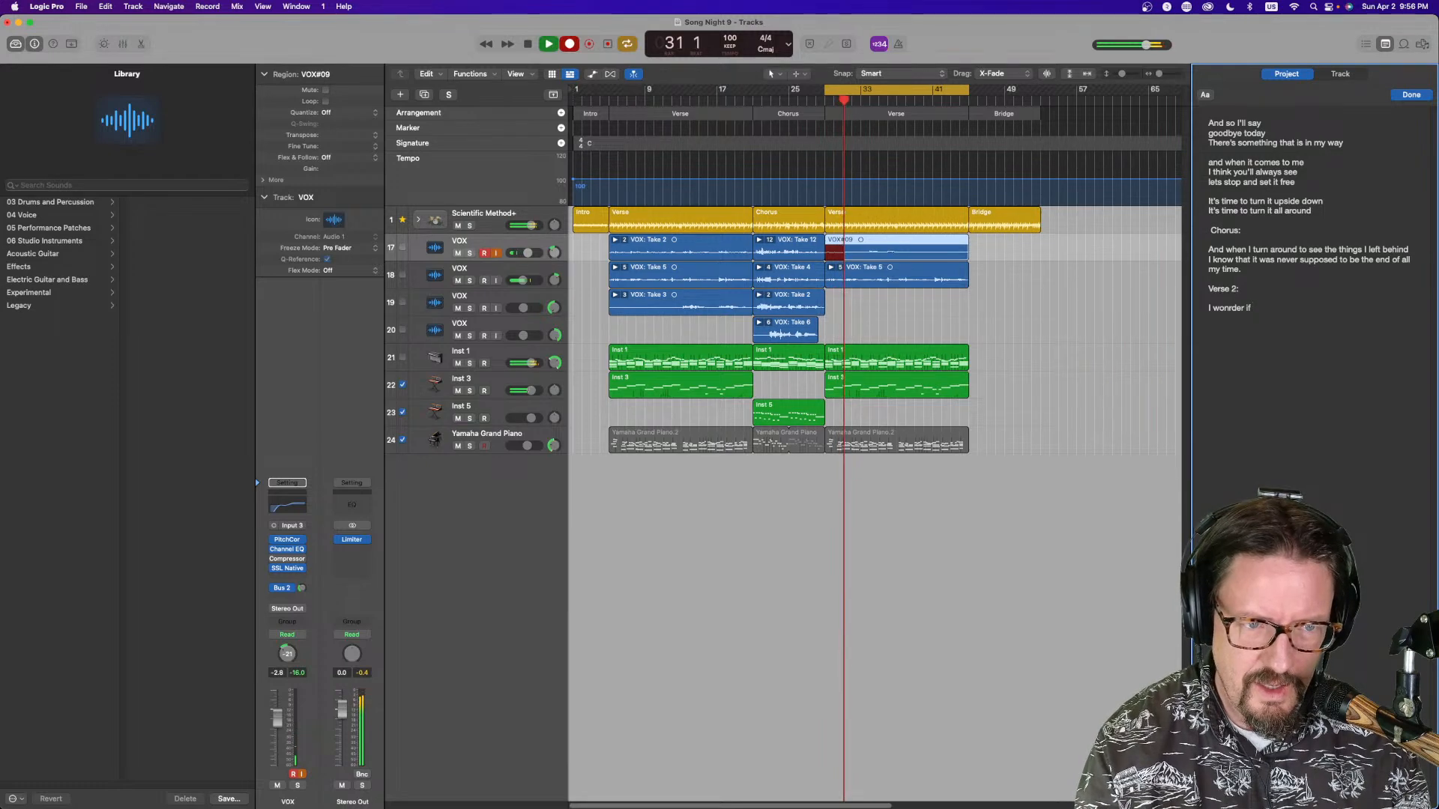
pyautogui.write(' I found ')
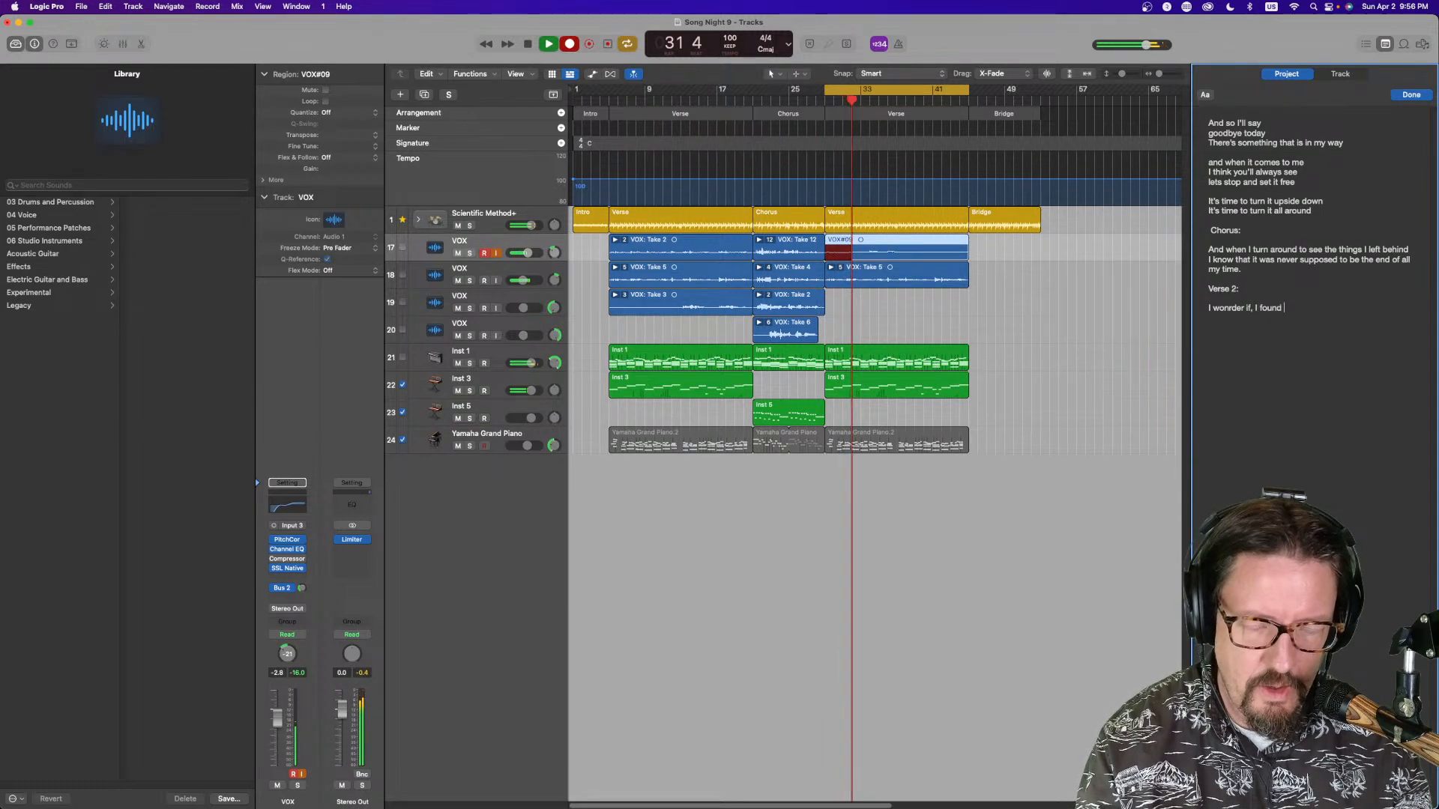
pyautogui.write('the path')
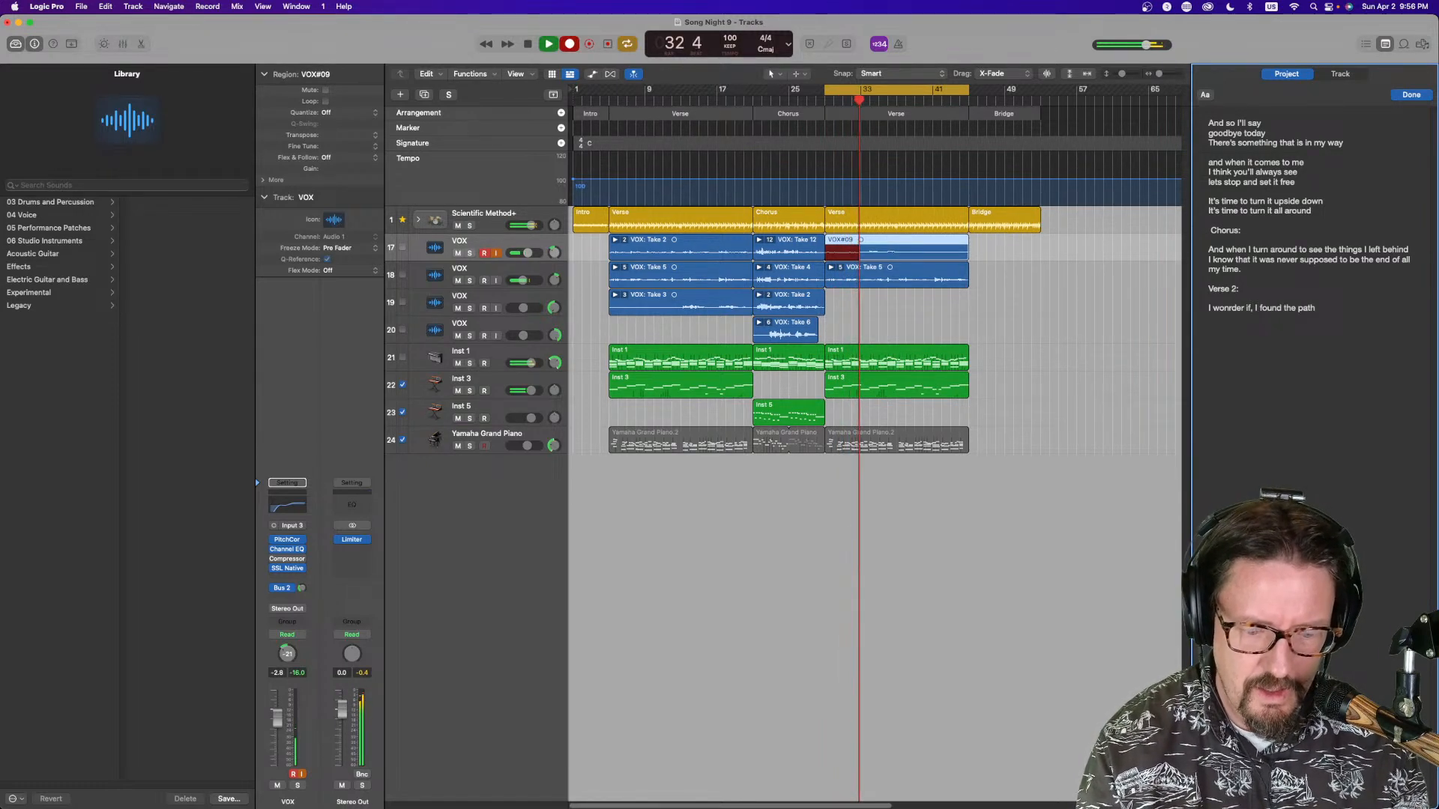
# Add the second verse-2 lyric line "It seems like I never" on a new line
pyautogui.press('Return')
pyautogui.write('I')
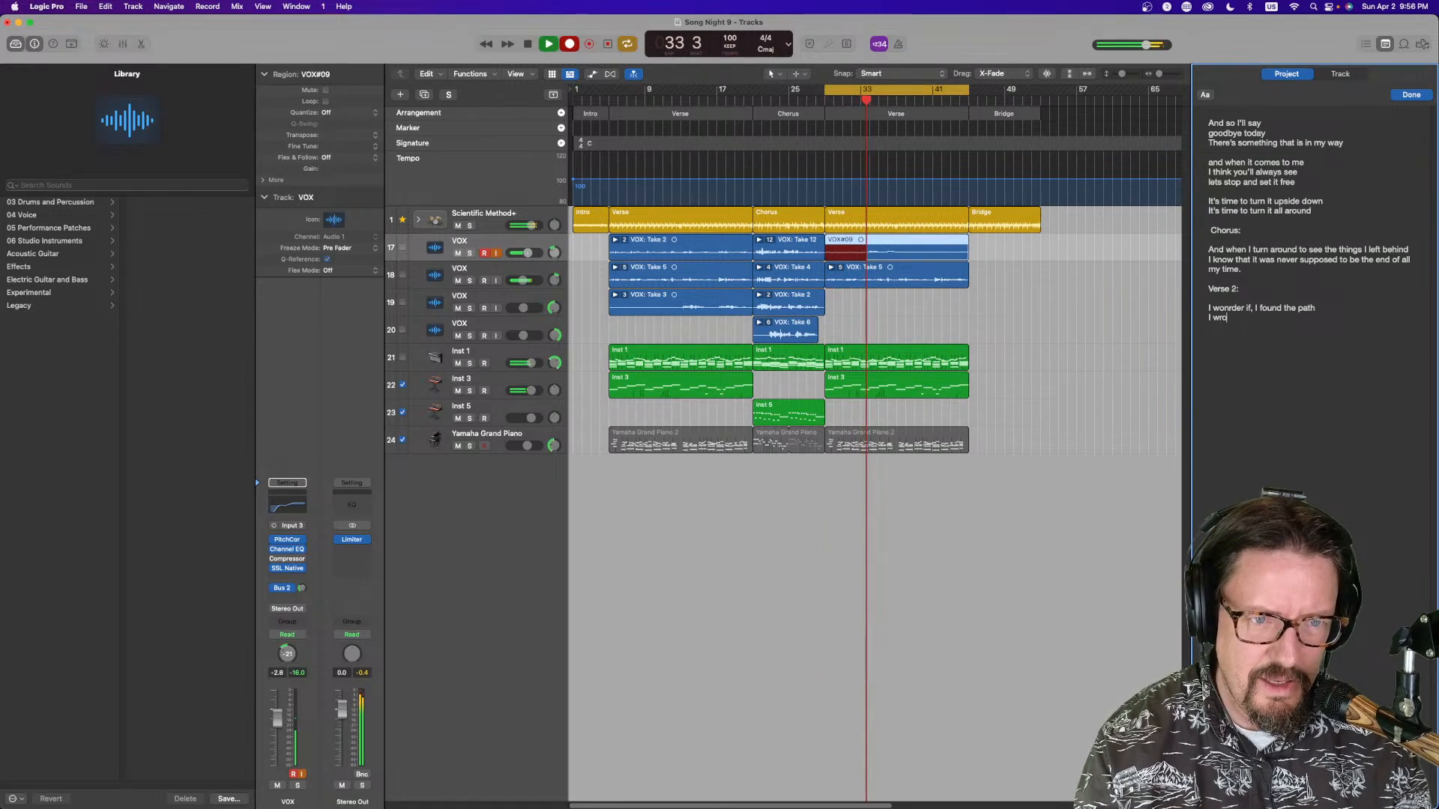
pyautogui.click(1236, 308)
pyautogui.press('BackSpace')
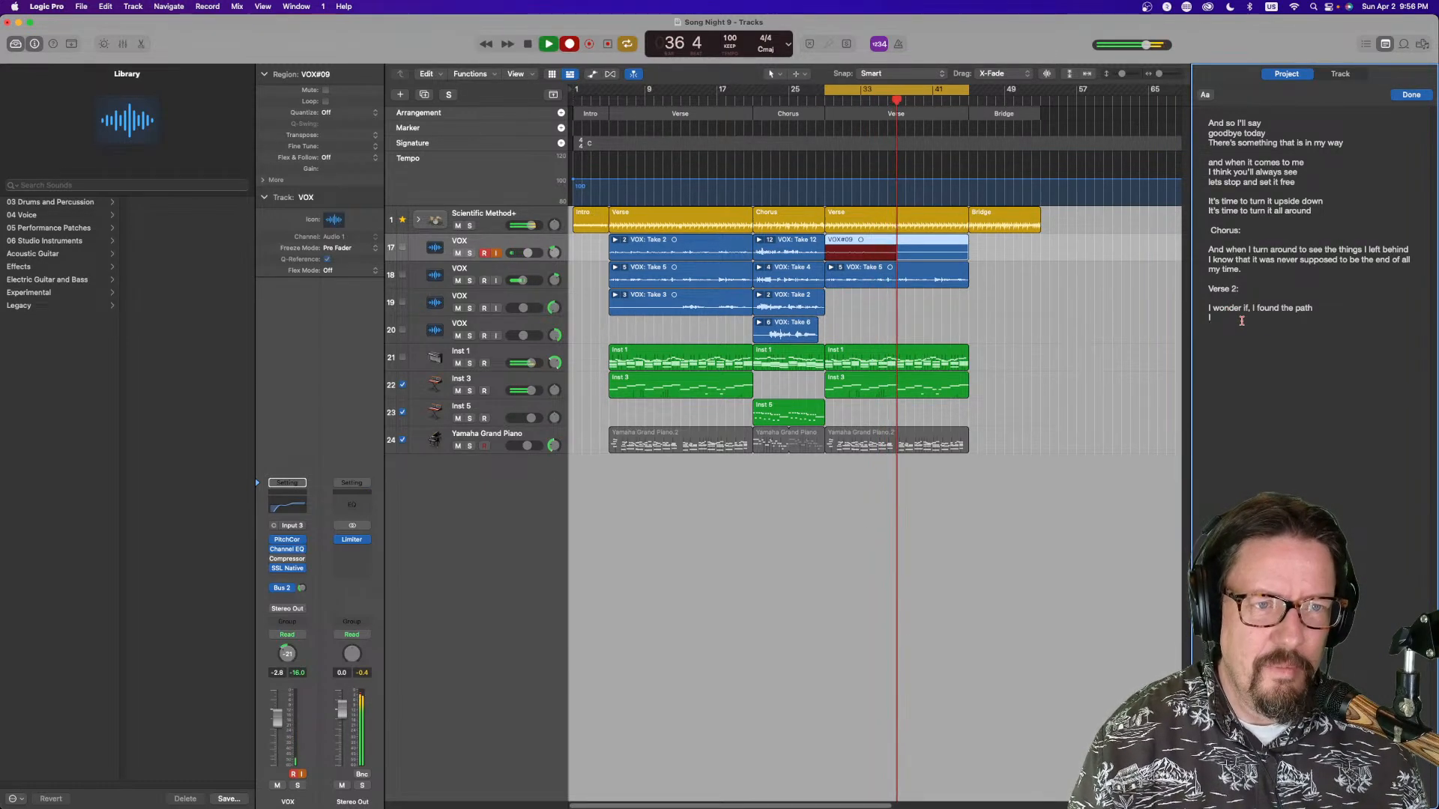
pyautogui.write('I')
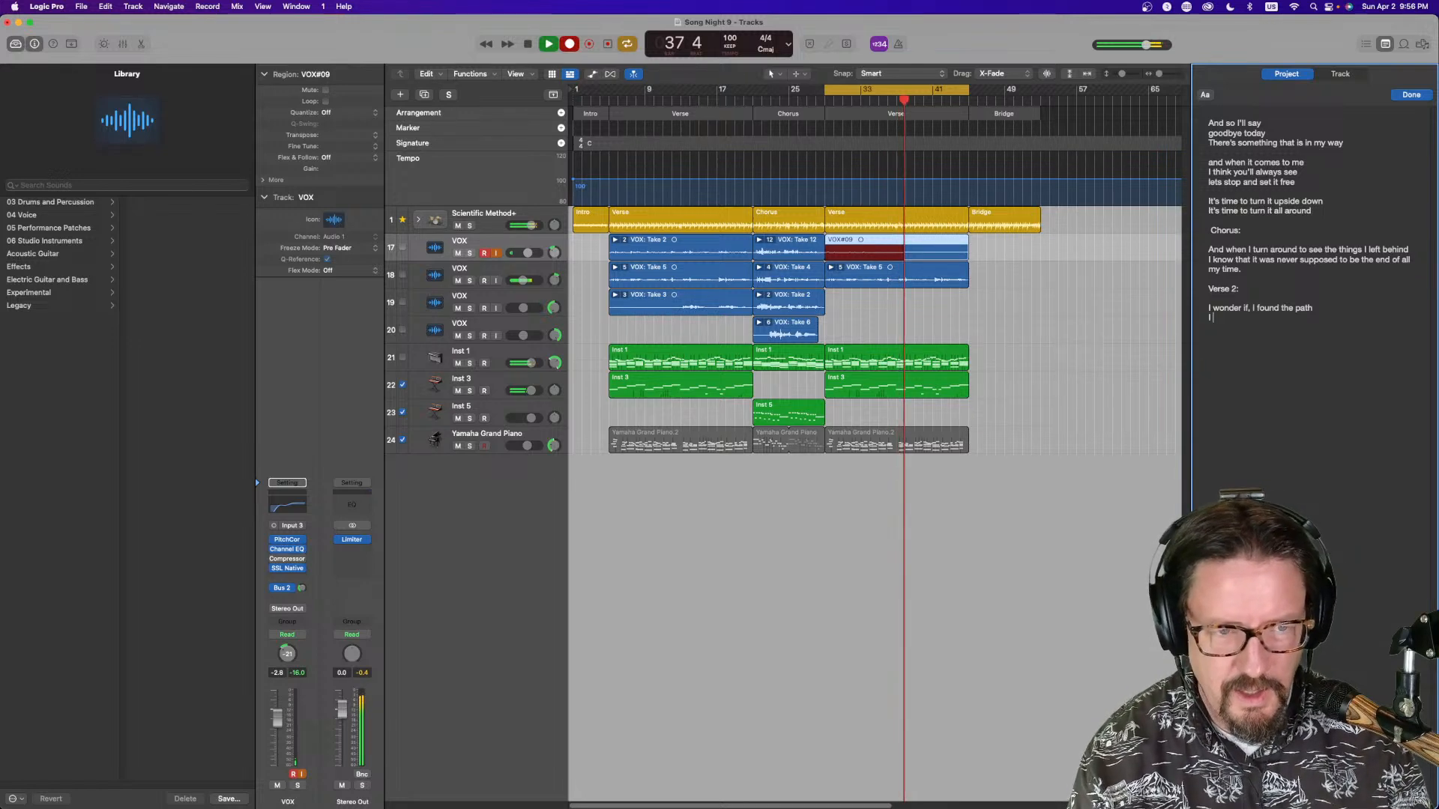
pyautogui.write('t seem')
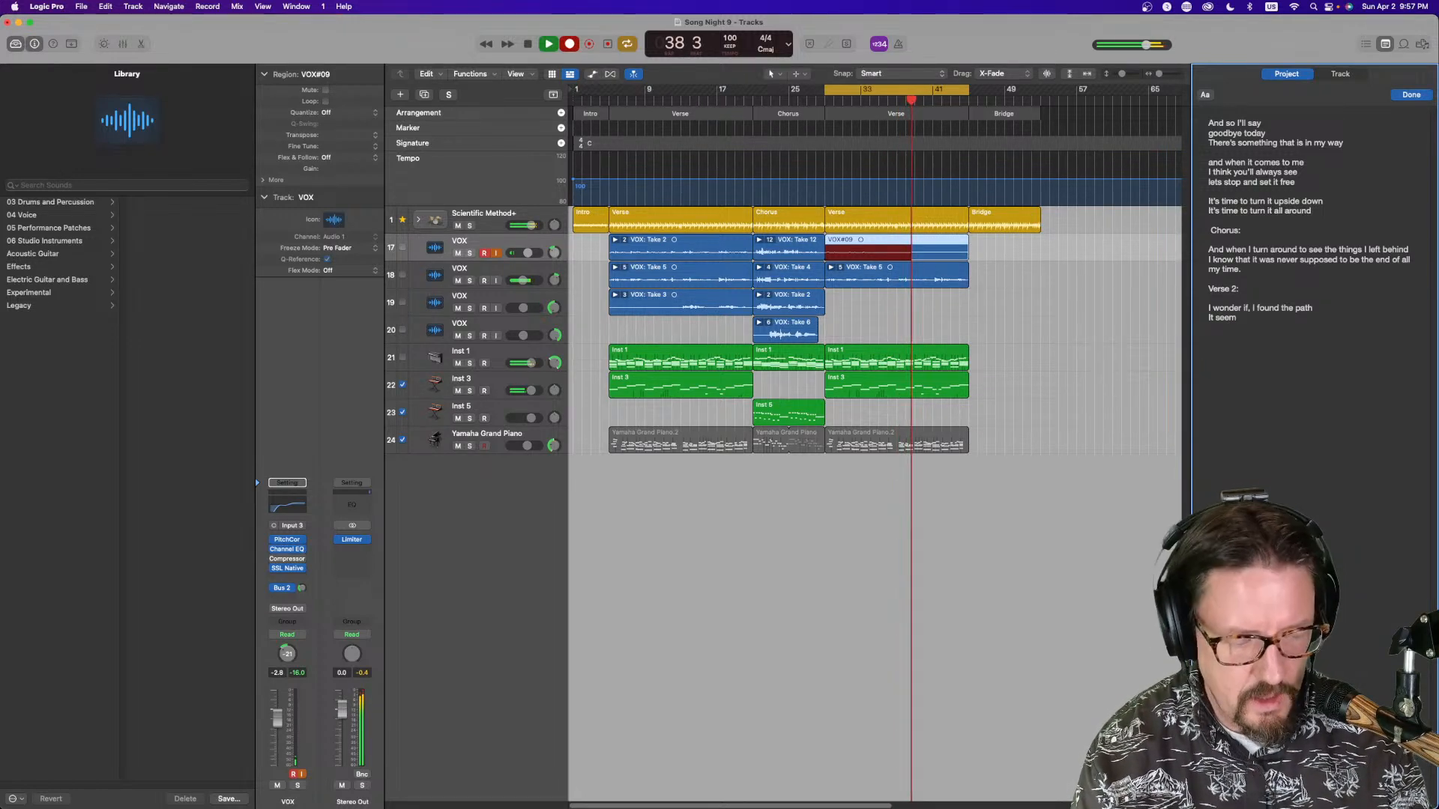
pyautogui.write('s like')
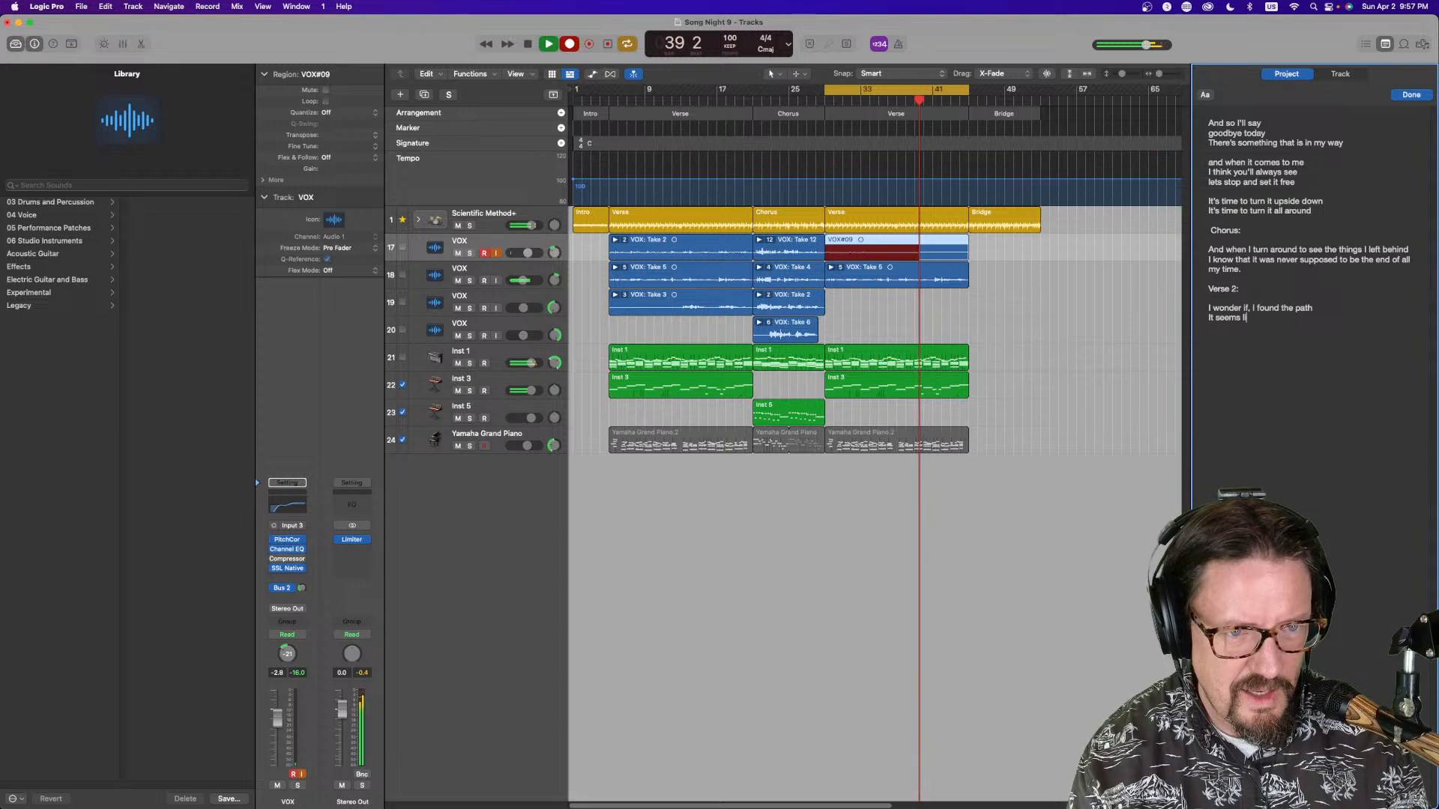
pyautogui.write(' I n')
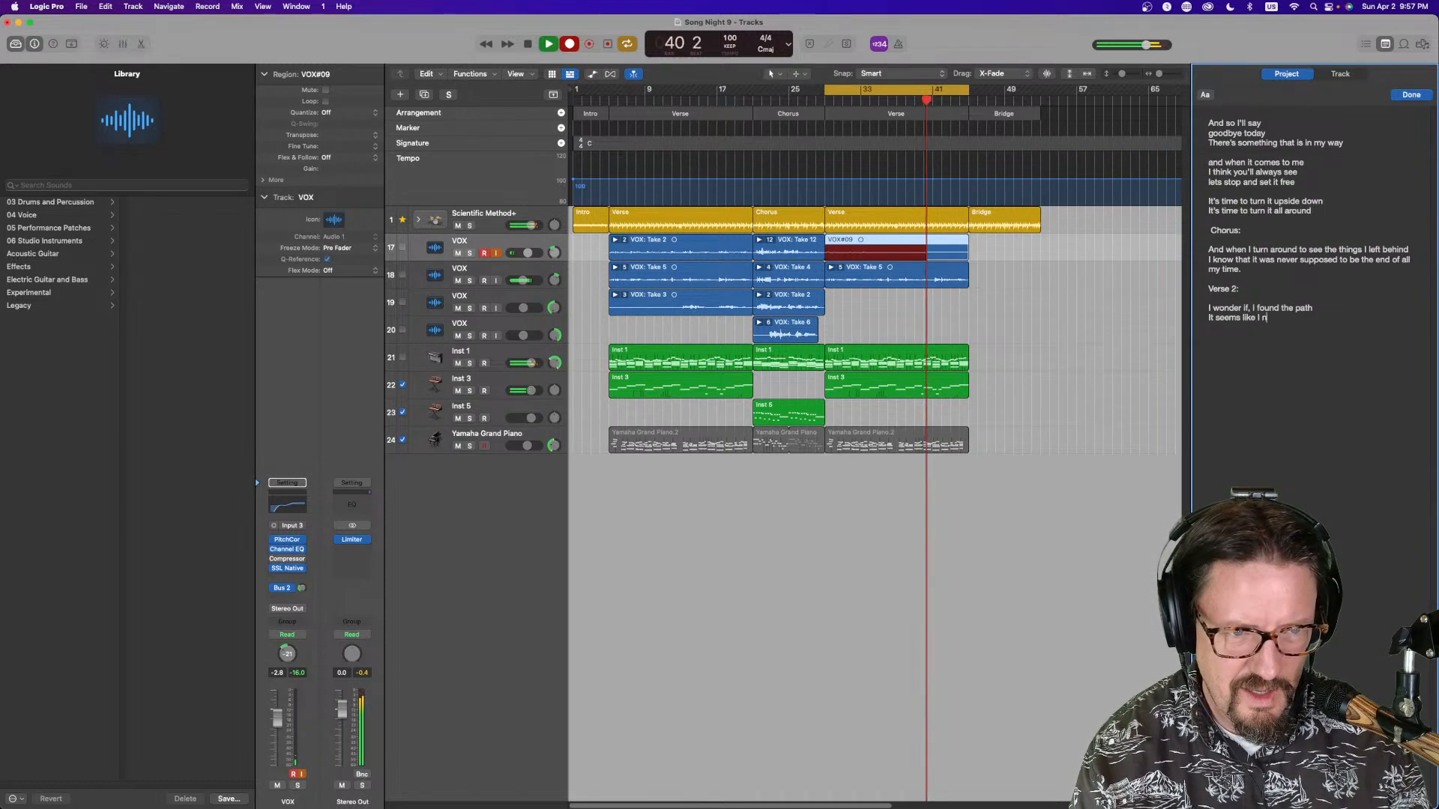
pyautogui.write('ever')
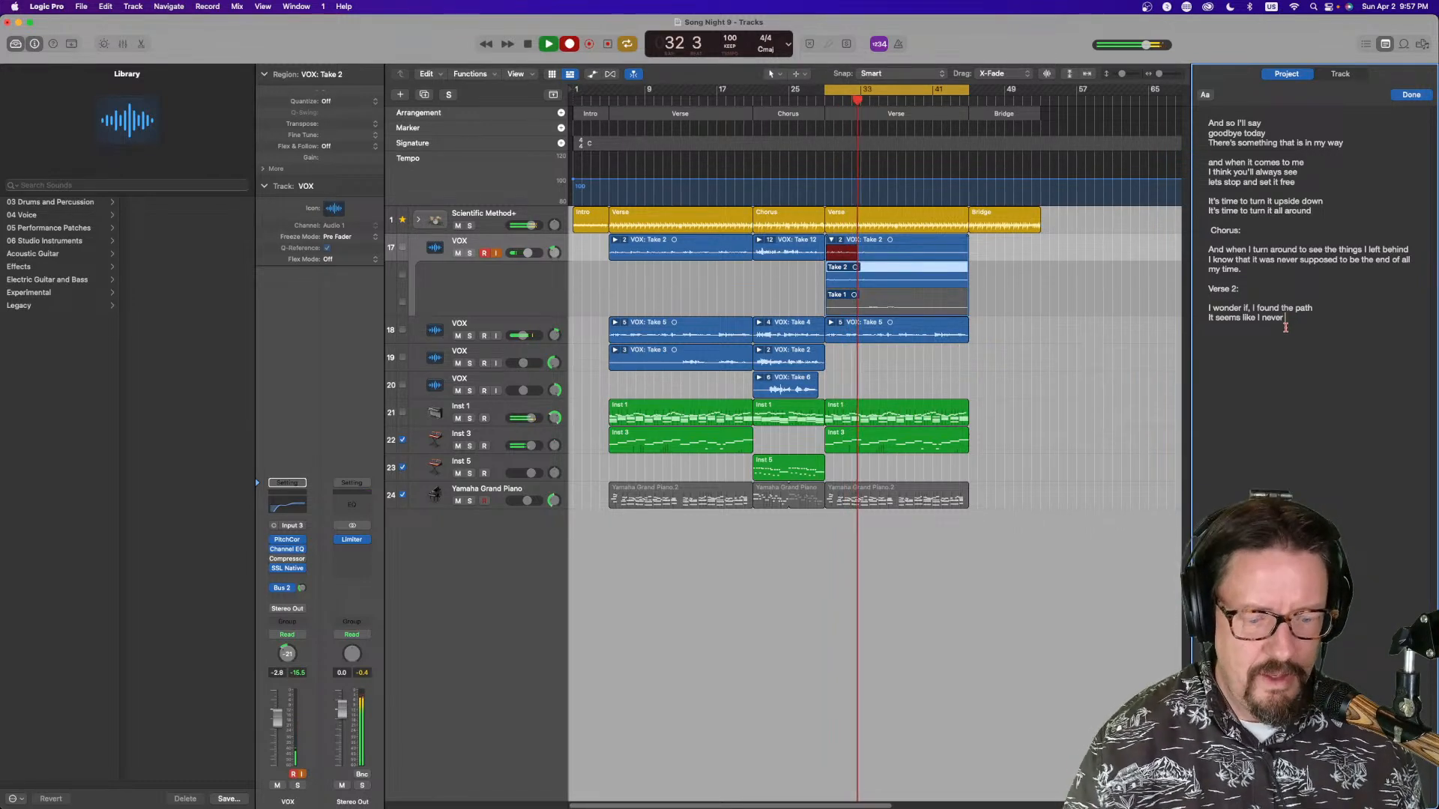
# Add the third verse-2 lyric line "I think it's here, behind my fear" after a blank line
pyautogui.write('I')
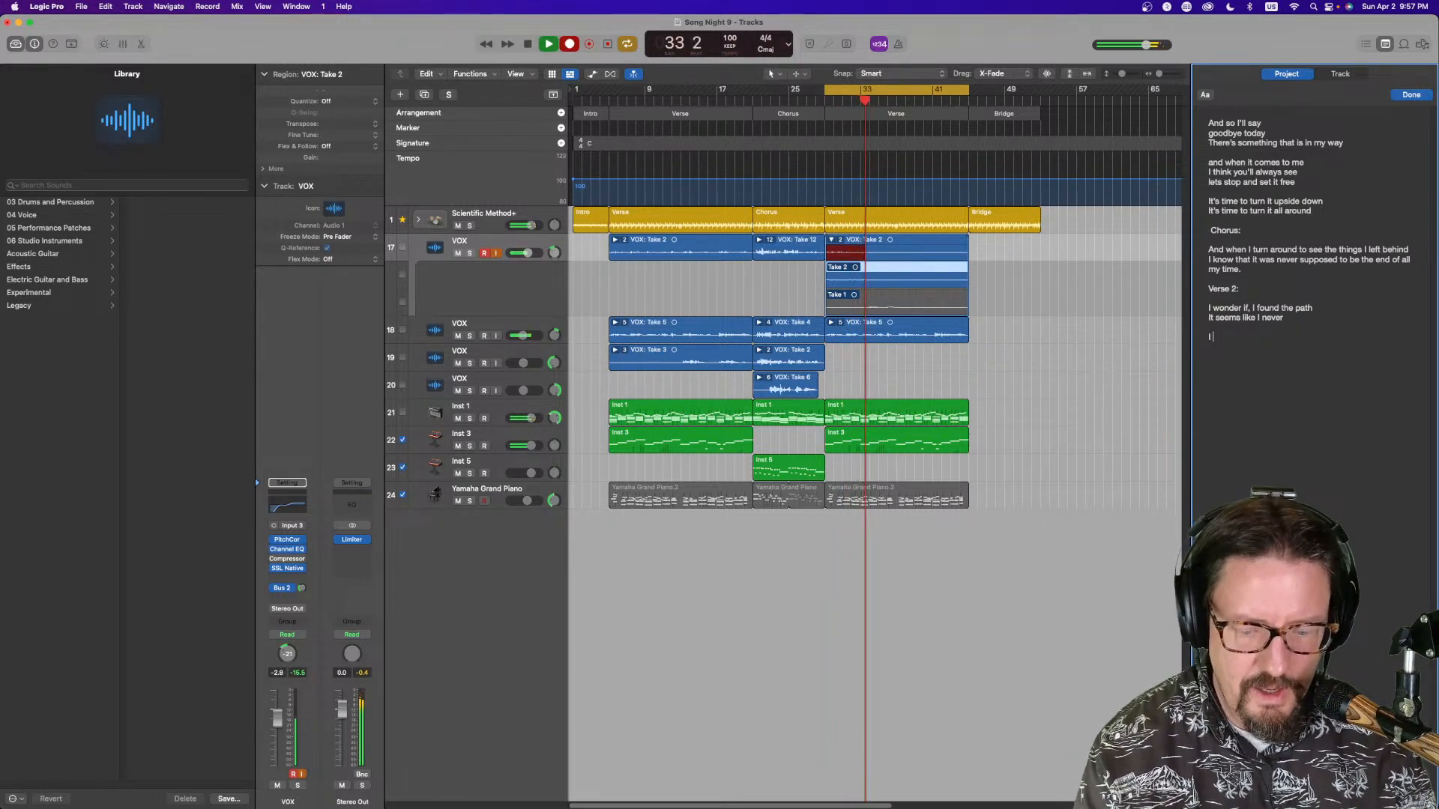
pyautogui.write(' think')
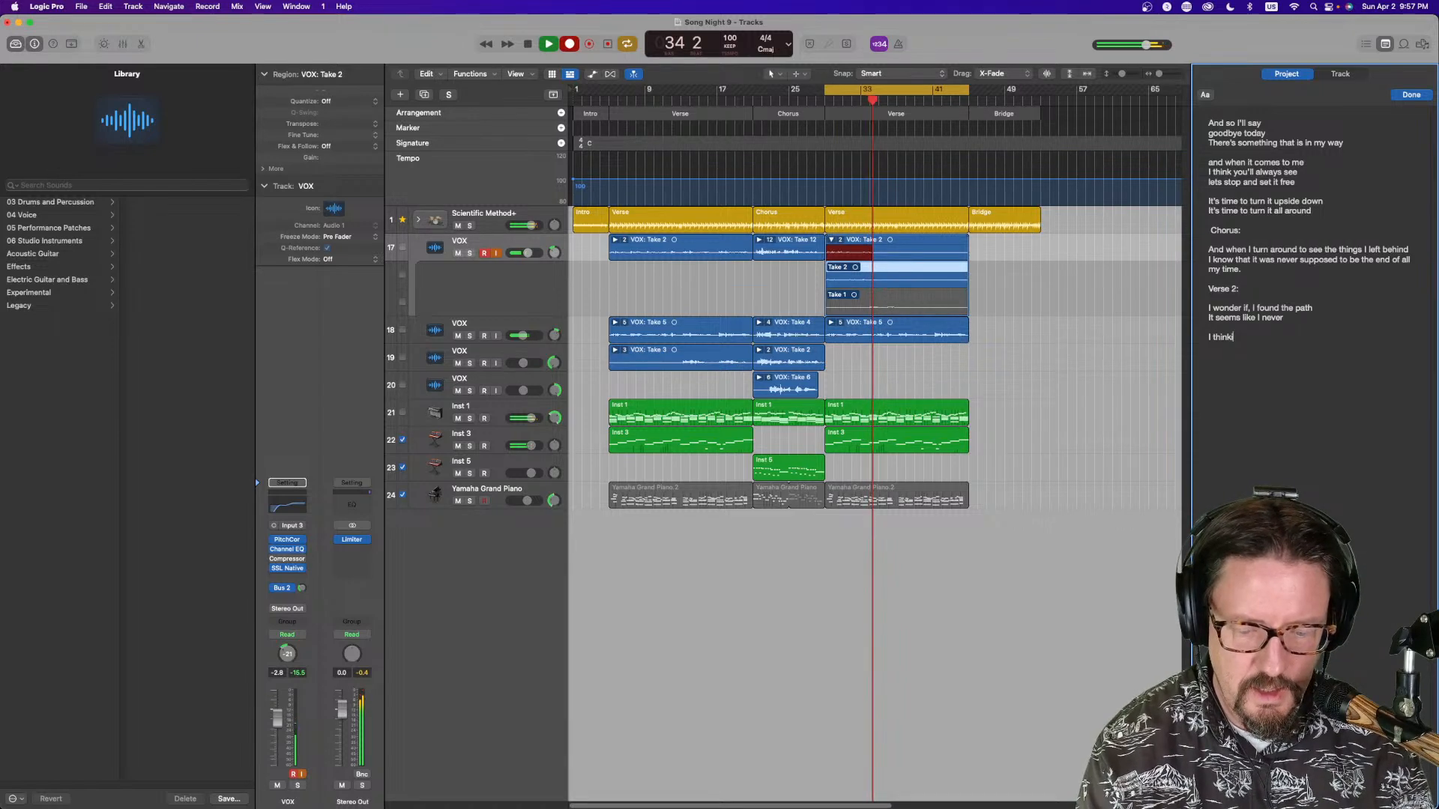
pyautogui.write(' u')
pyautogui.press('BackSpace')
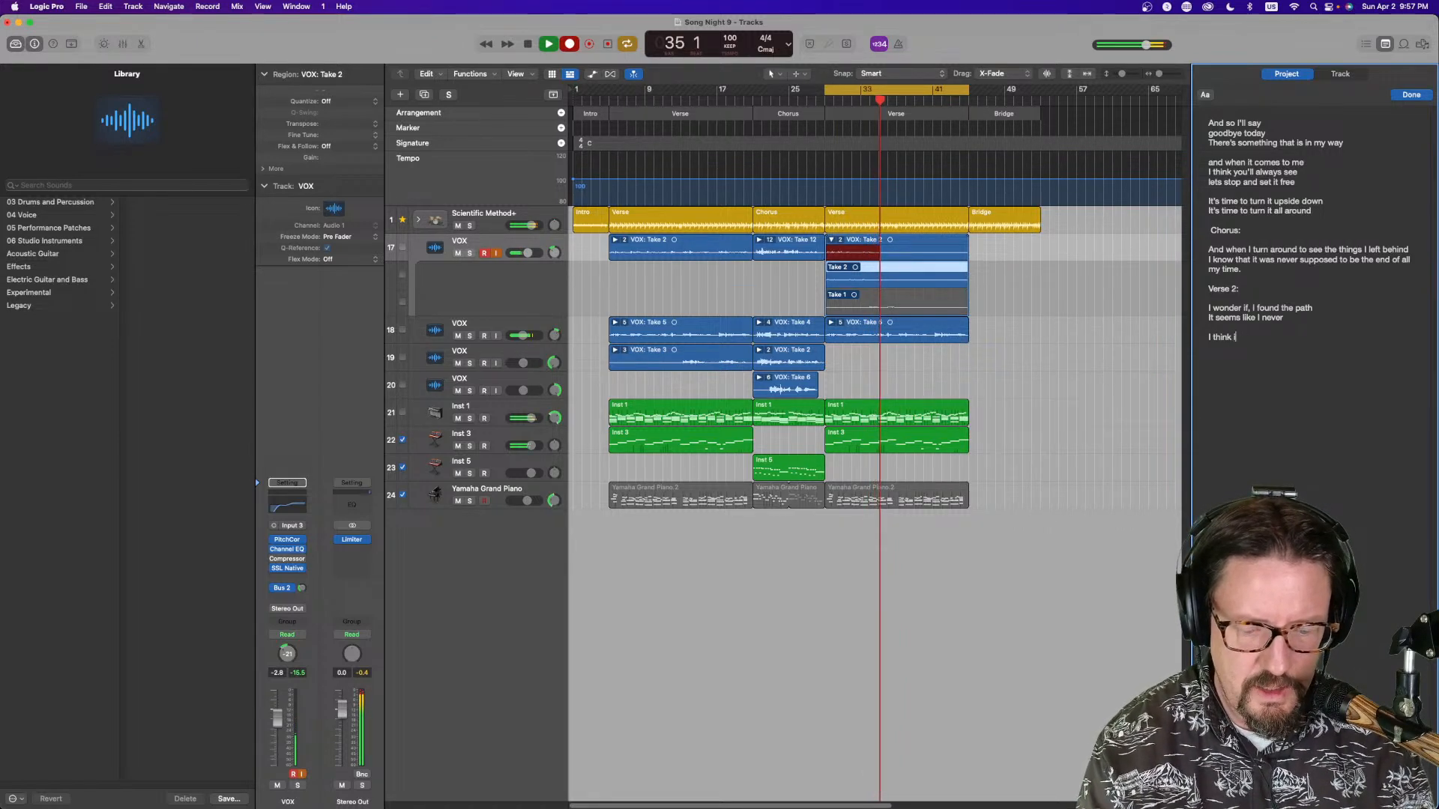
pyautogui.write("it's here")
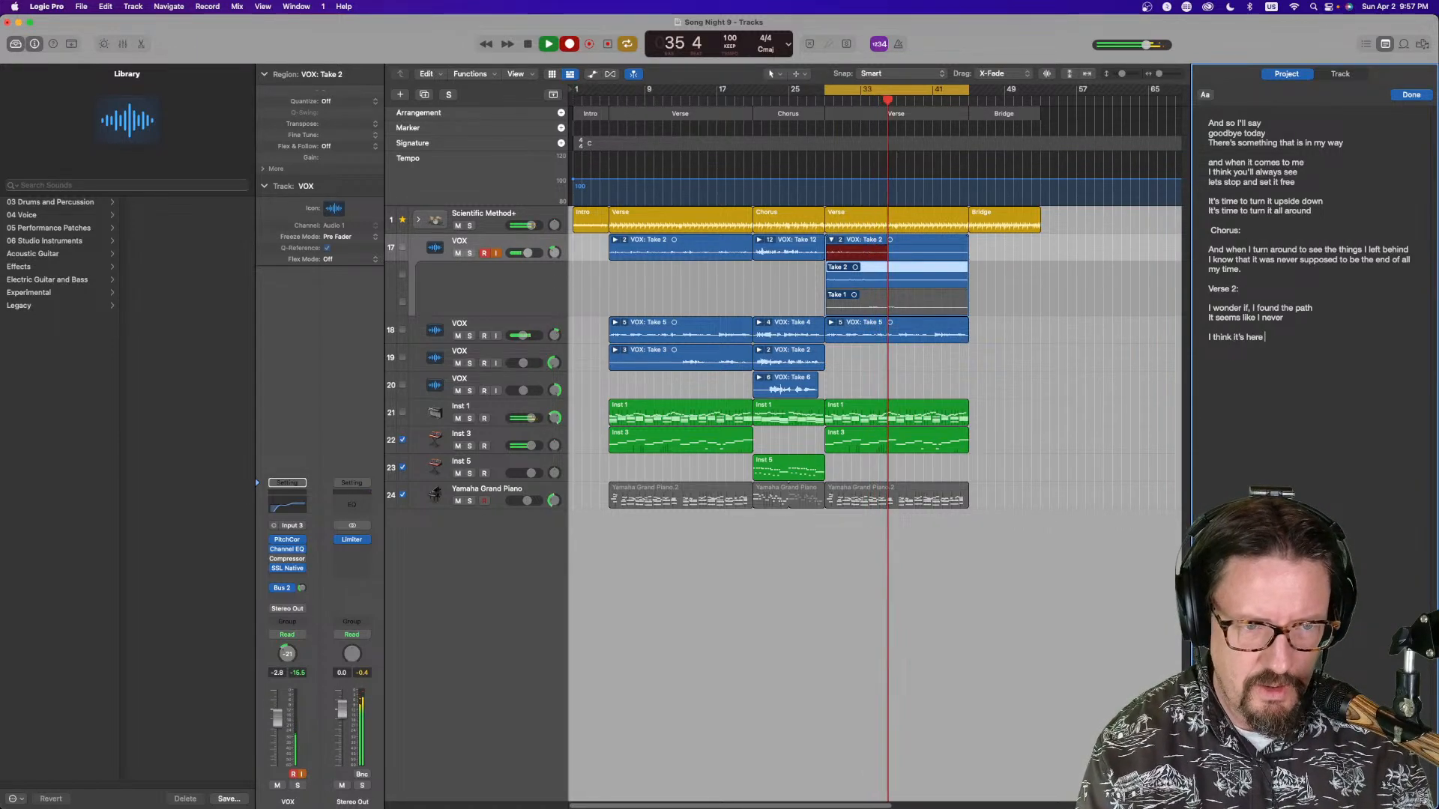
pyautogui.write(' behind th')
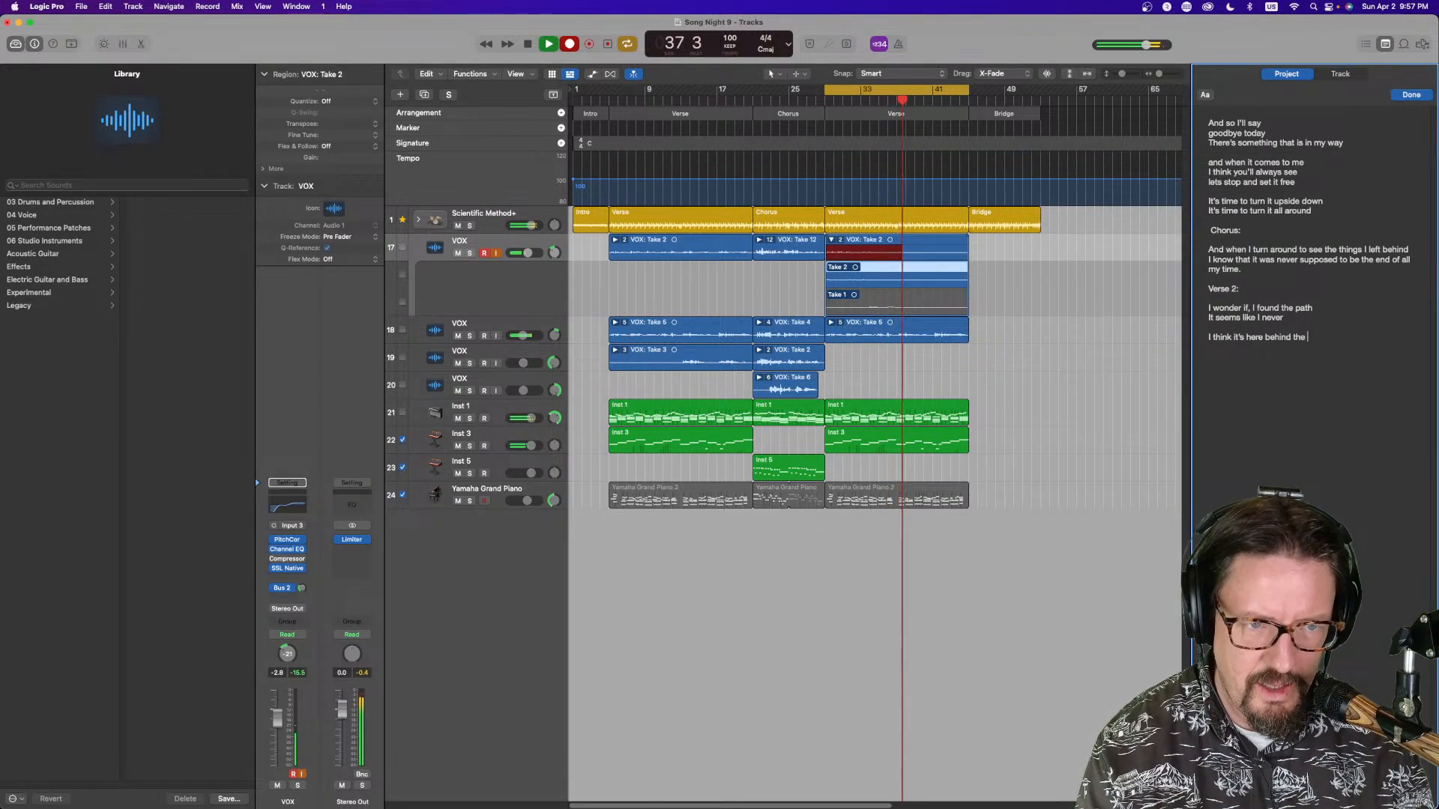
pyautogui.write('e')
pyautogui.press('BackSpace')
pyautogui.press('BackSpace')
pyautogui.press('BackSpace')
pyautogui.write('my ')
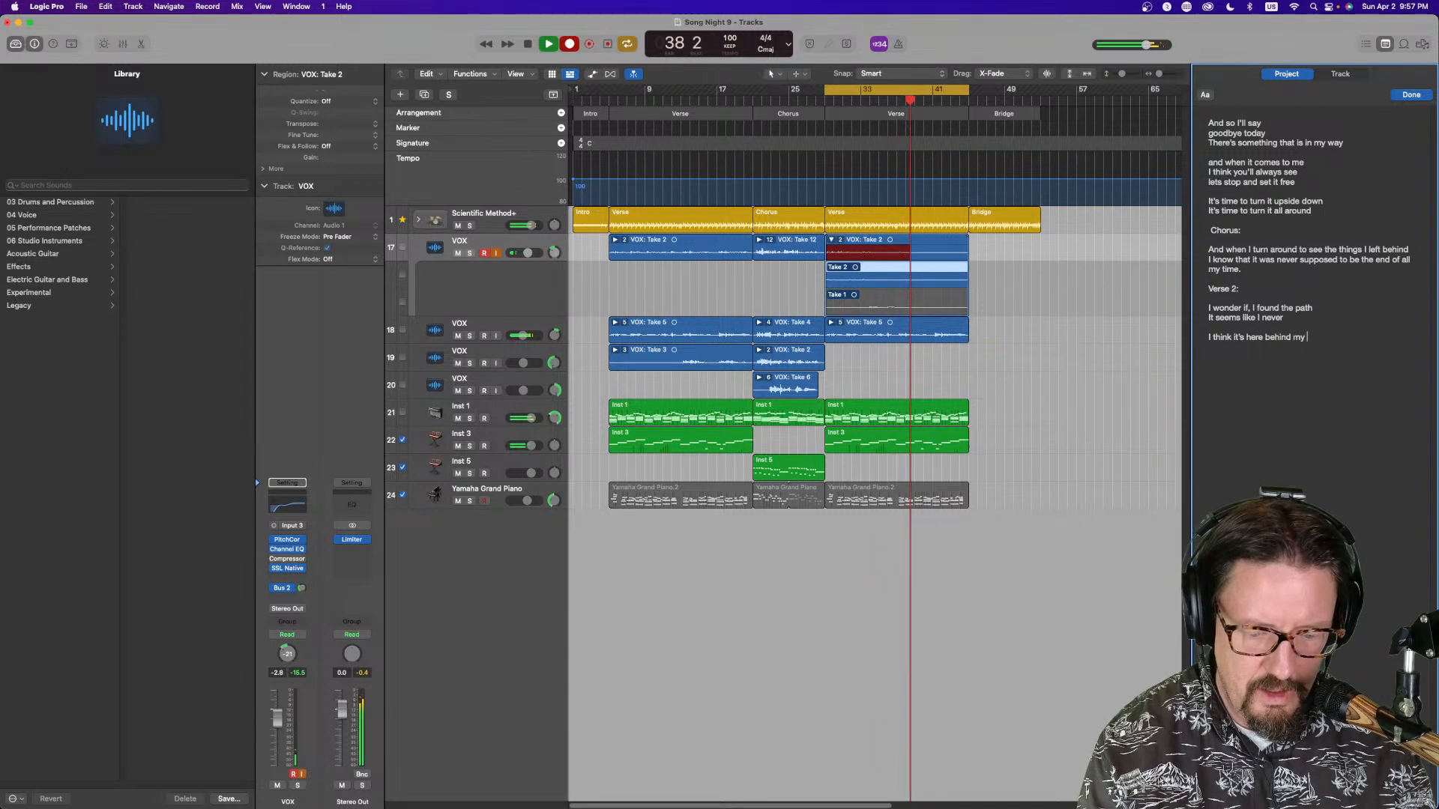
pyautogui.write('fear')
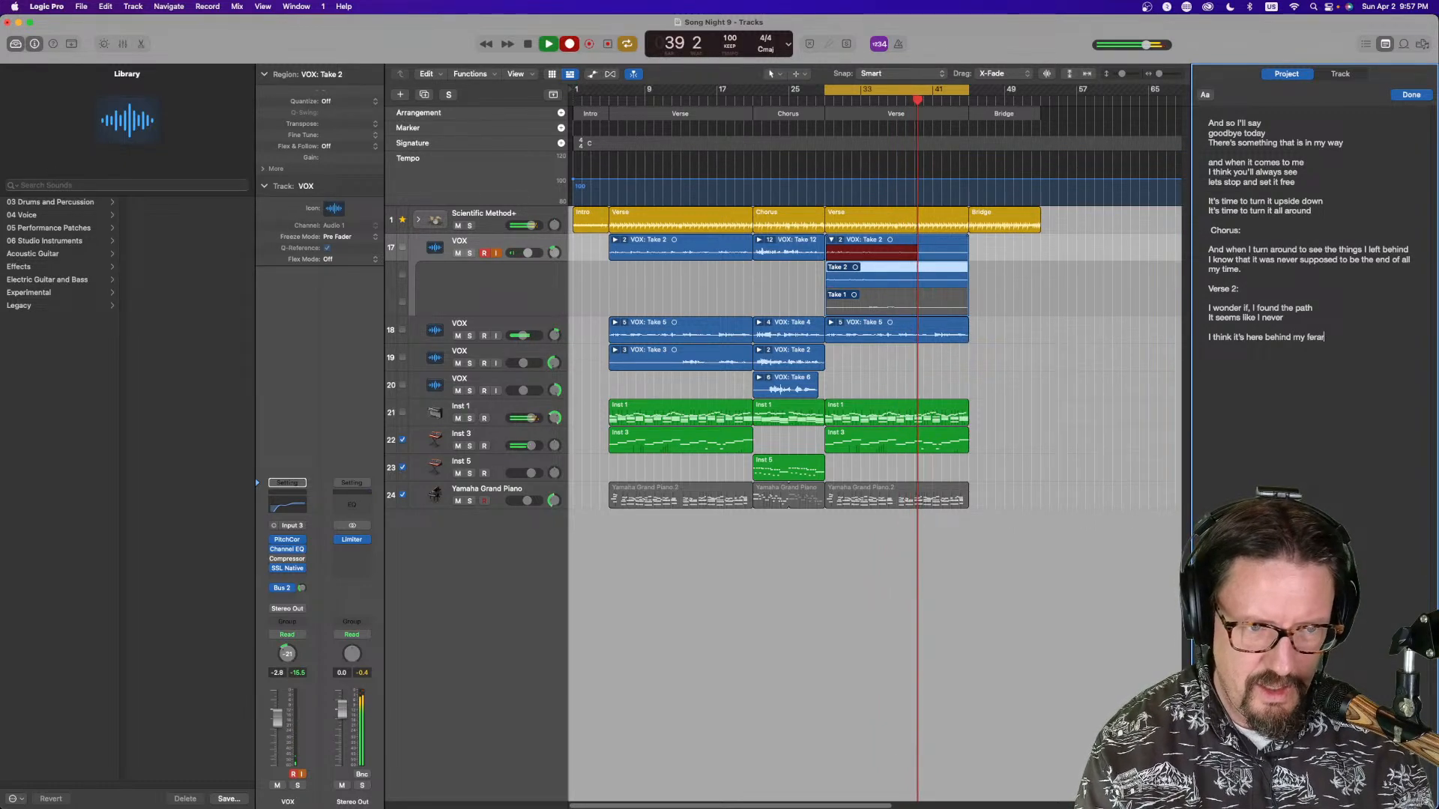
pyautogui.click(1266, 339)
pyautogui.write(',')
pyautogui.click(1285, 356)
pyautogui.press('Return')
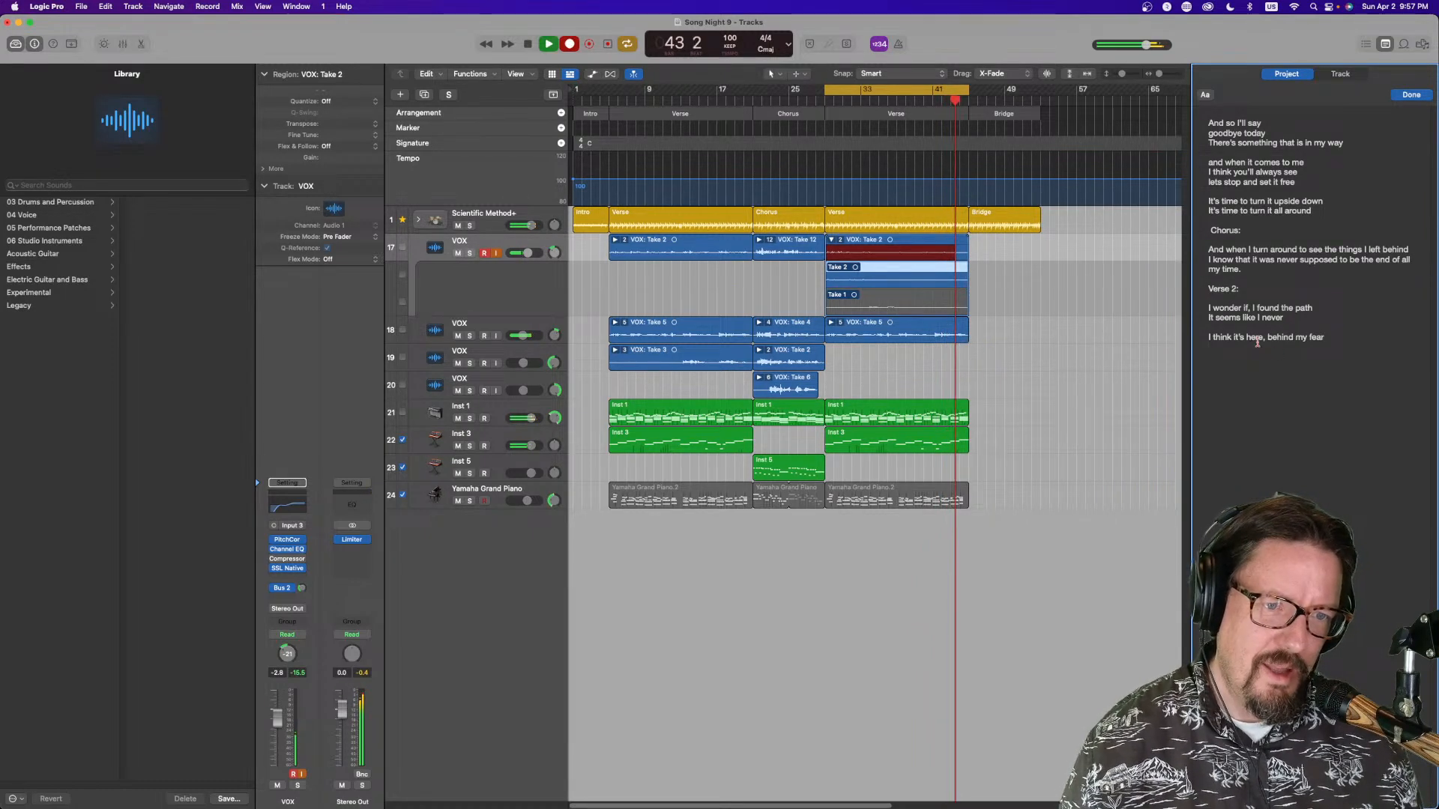
# Revise the first verse-2 line to read "I wonder if today, I found the way"
pyautogui.moveTo(1313, 310); pyautogui.dragTo(1297, 312)
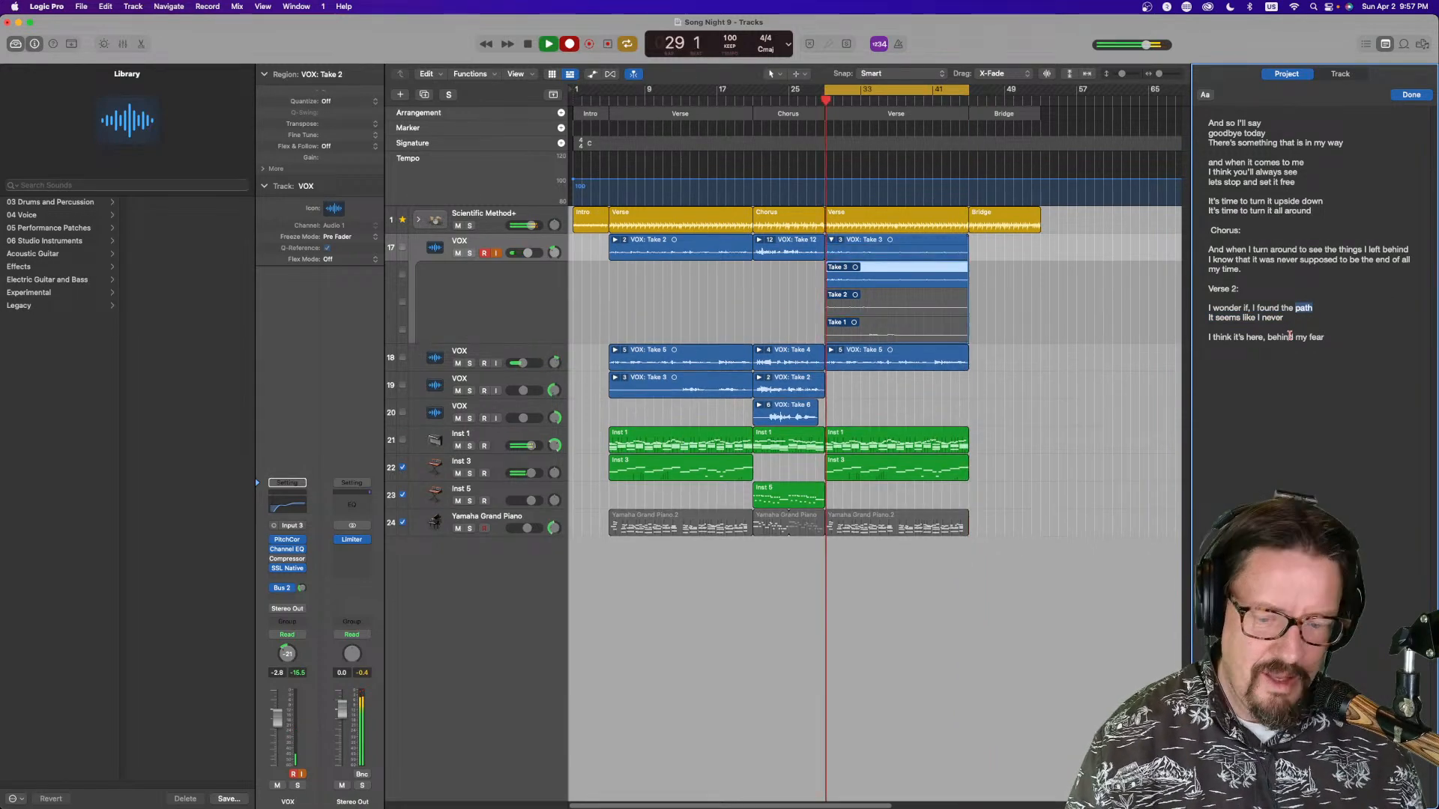
pyautogui.write('way')
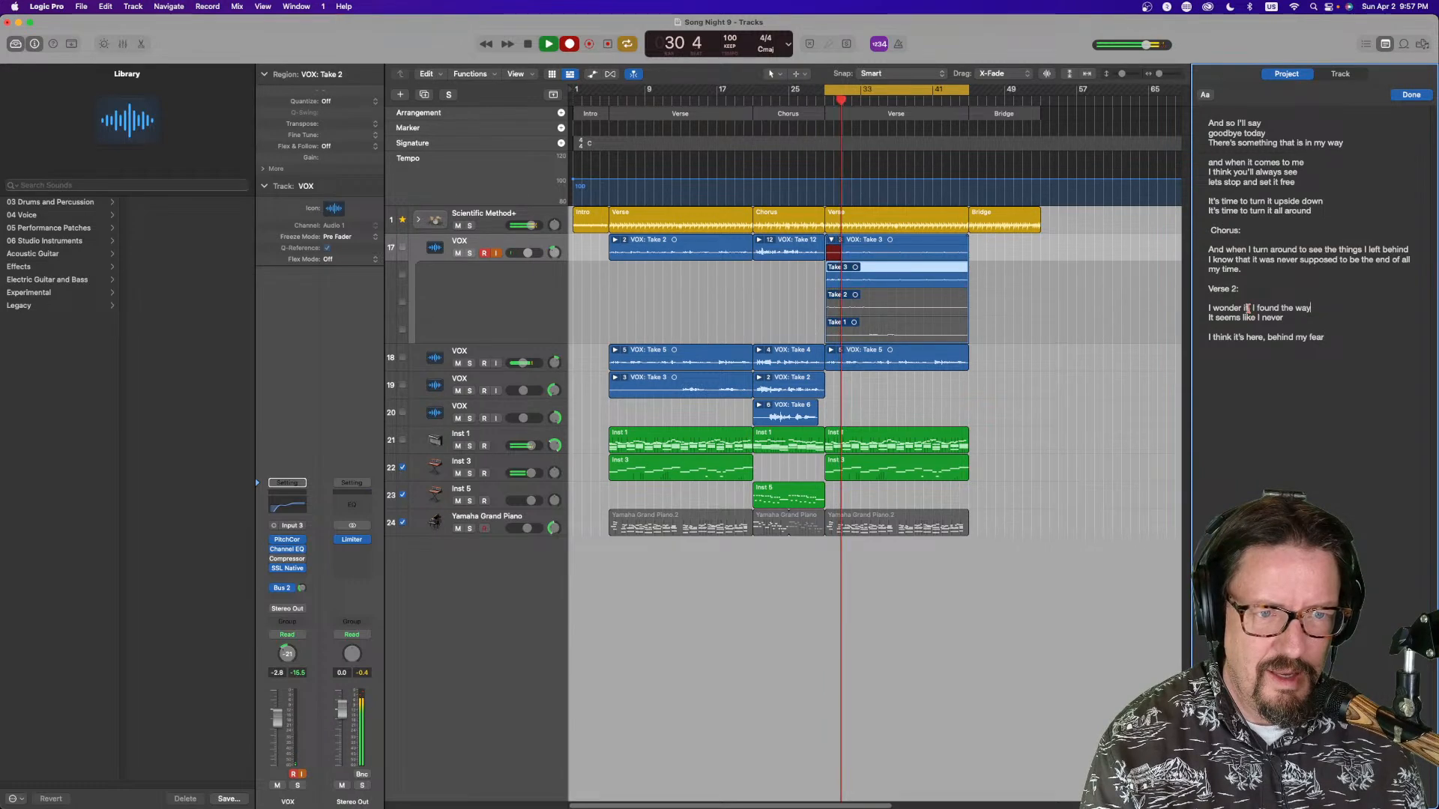
pyautogui.write(' toda')
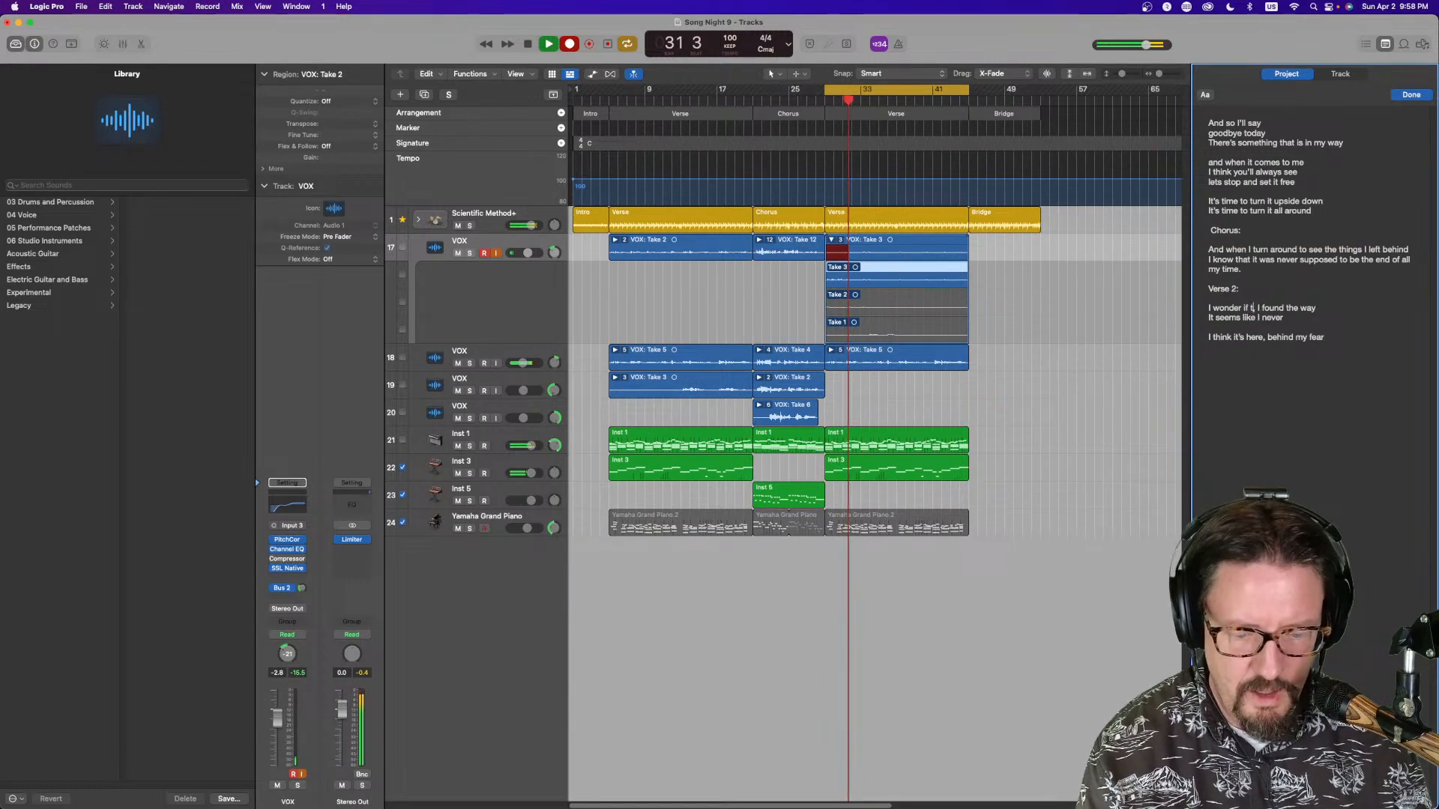
pyautogui.write('y')
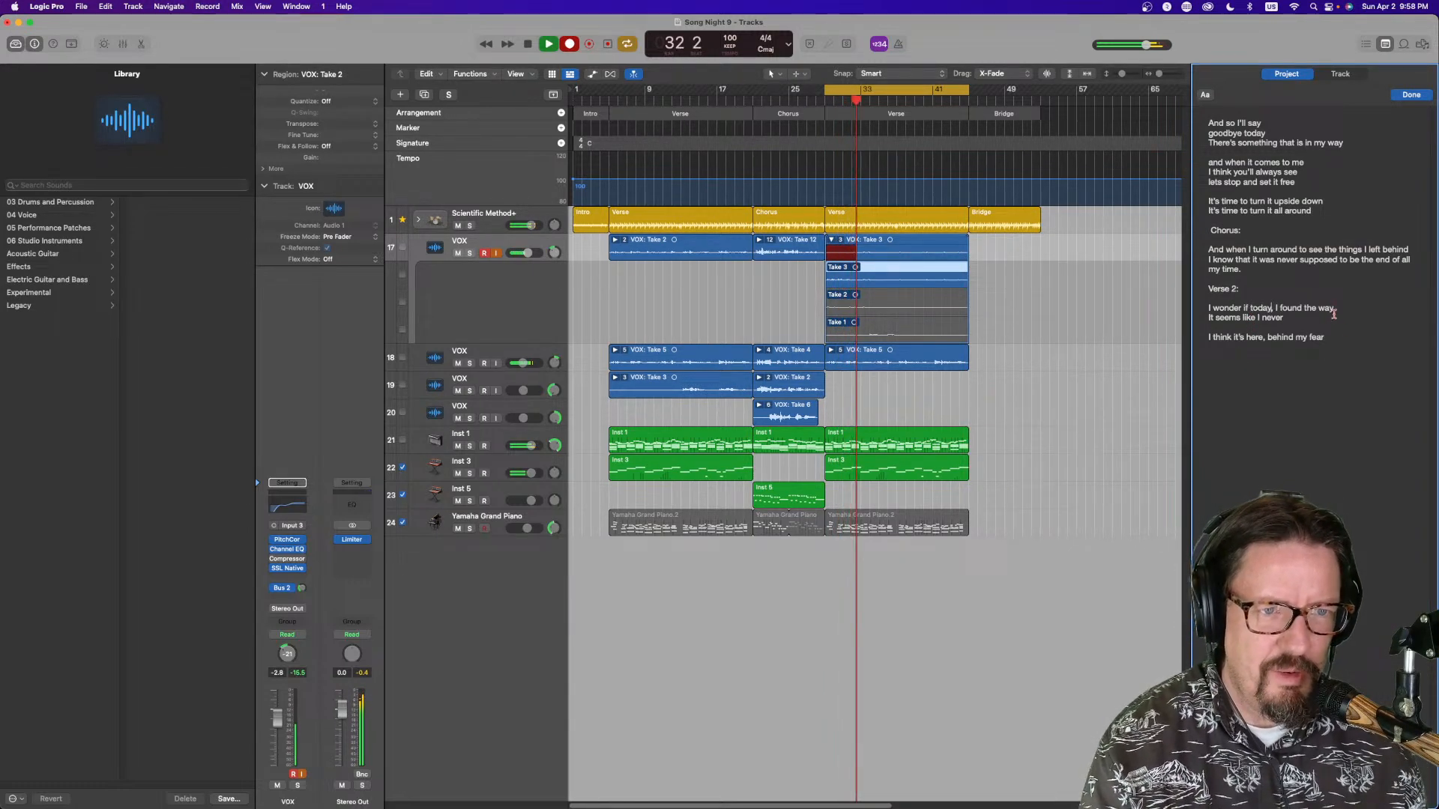
# Change the second verse-2 line to "It seems I'll never say"
pyautogui.moveTo(1299, 318); pyautogui.dragTo(1245, 325)
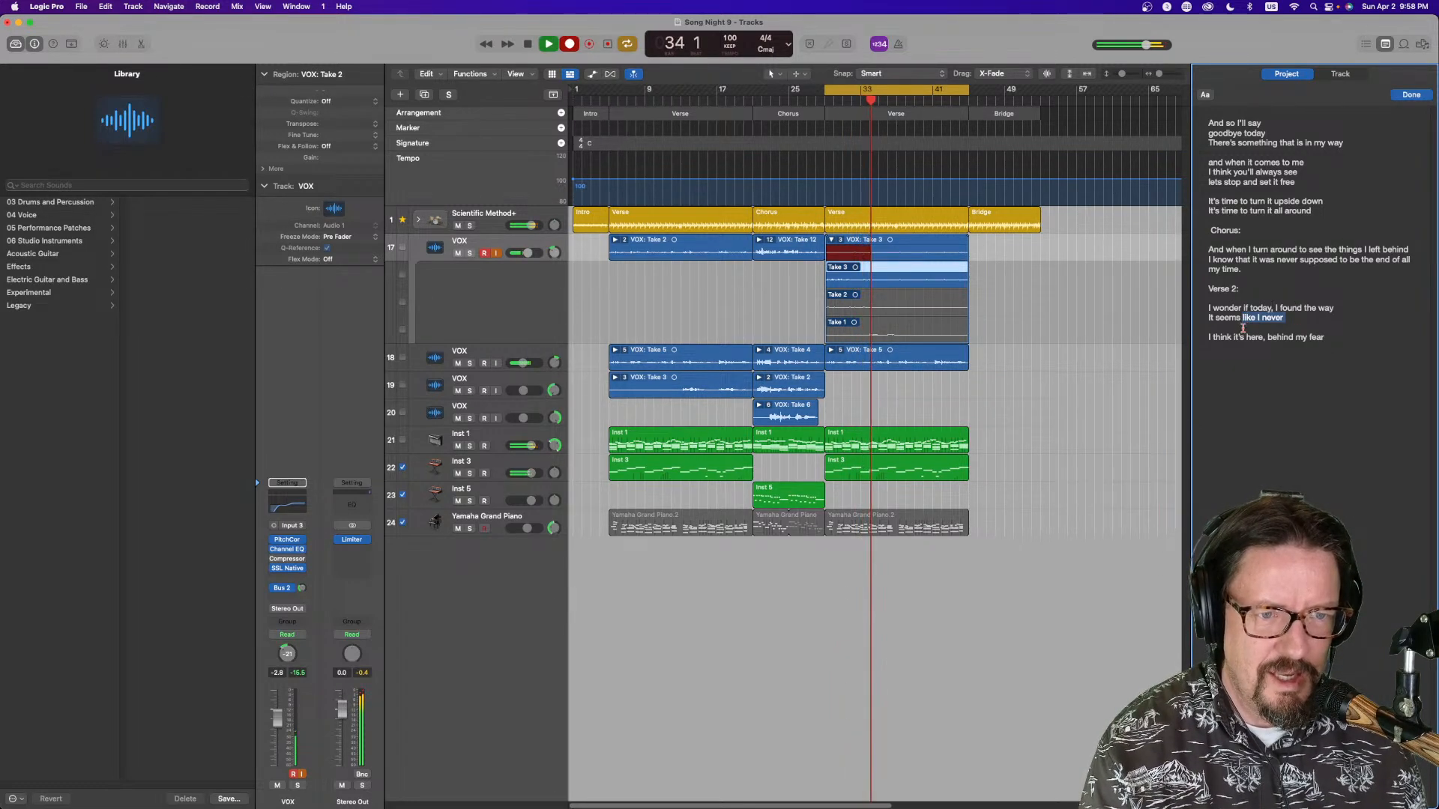
pyautogui.press('BackSpace')
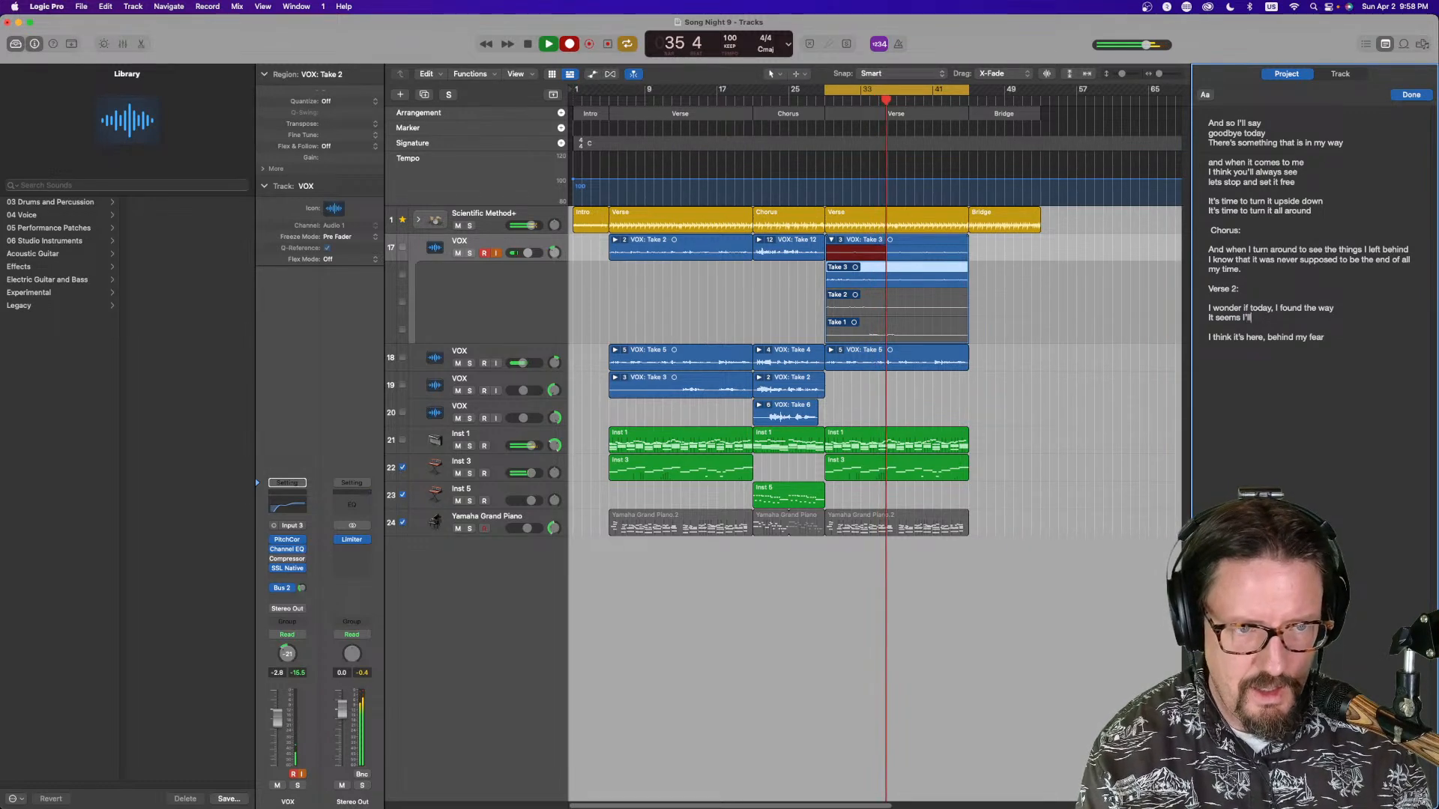
pyautogui.write("I'll never da")
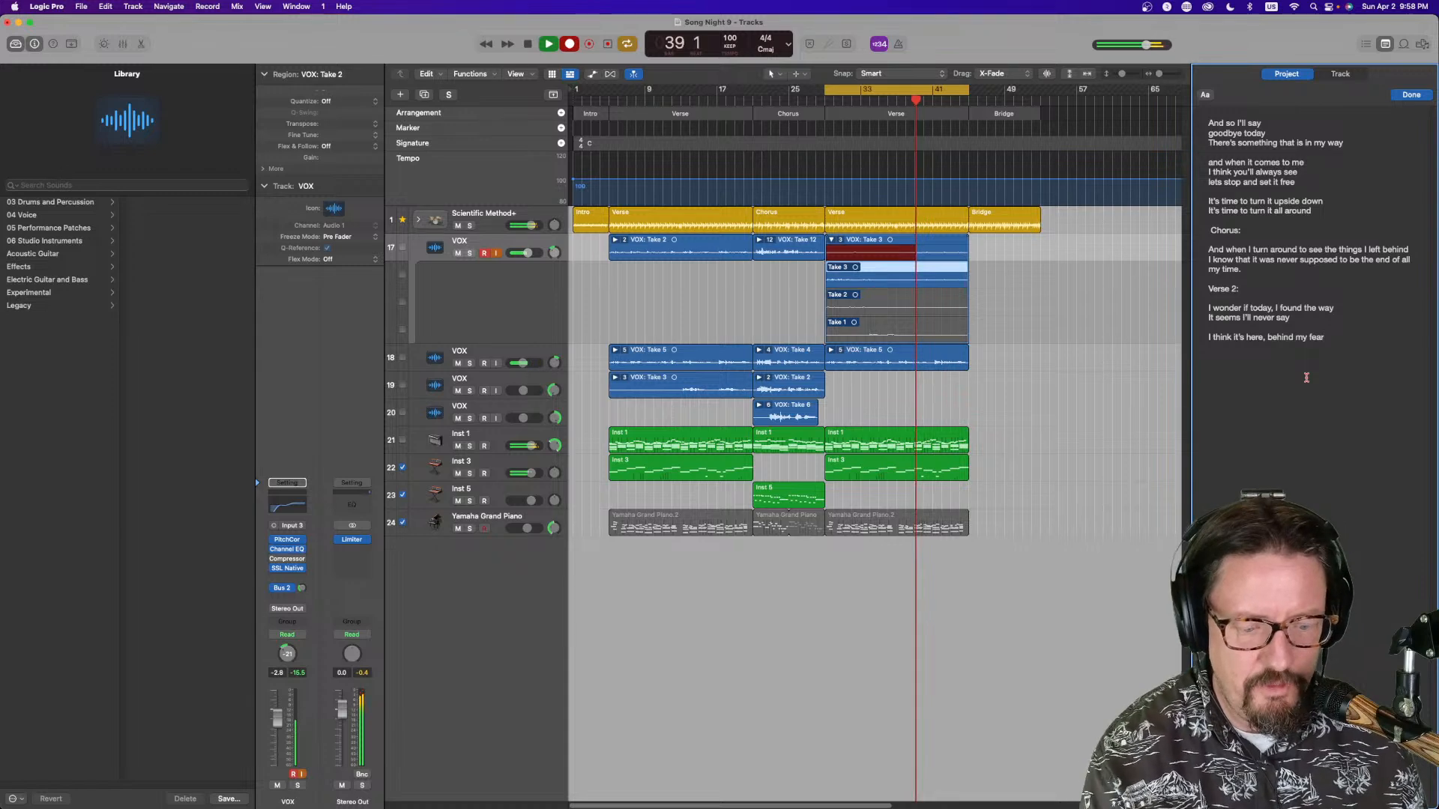
pyautogui.press('Return')
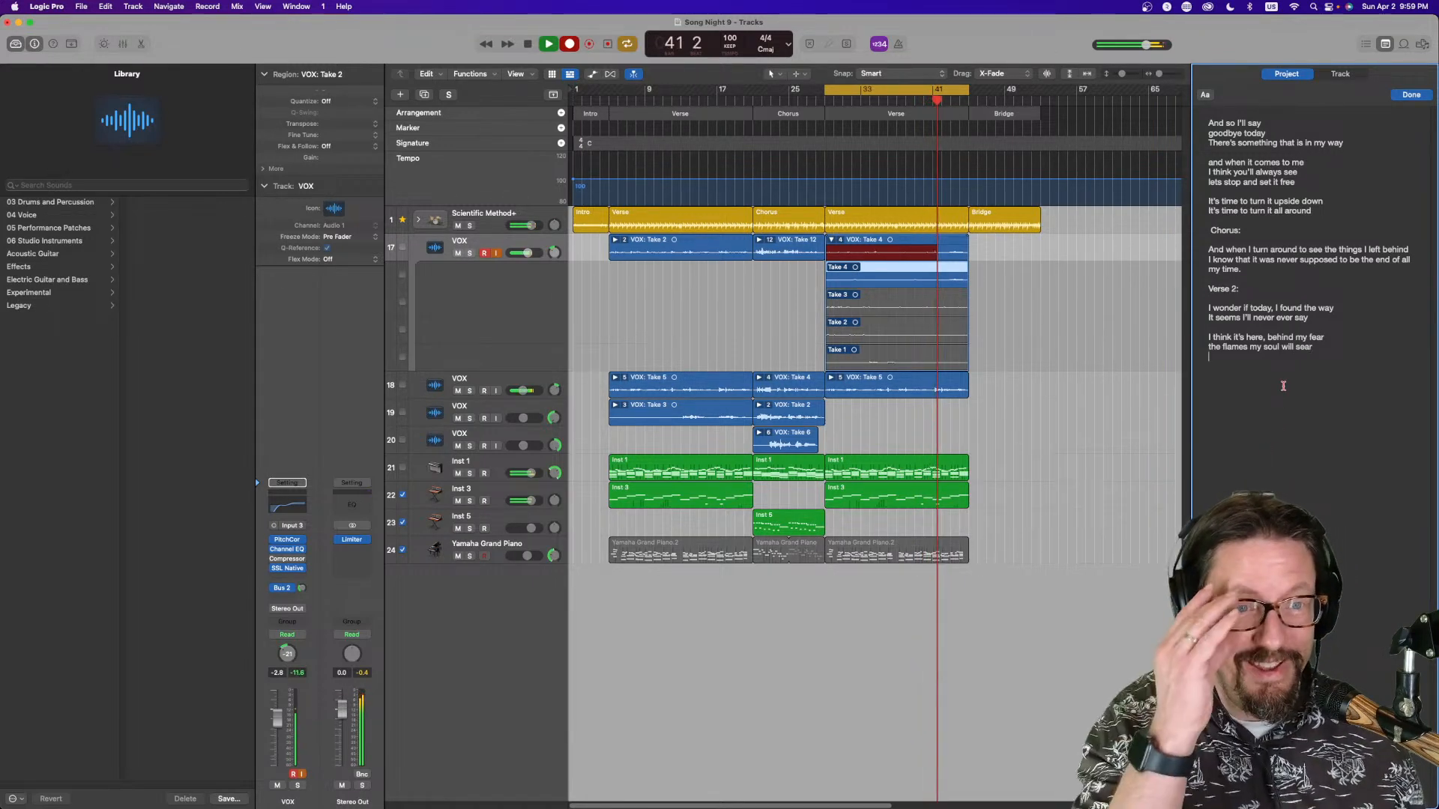
pyautogui.press('Return')
pyautogui.write('It')
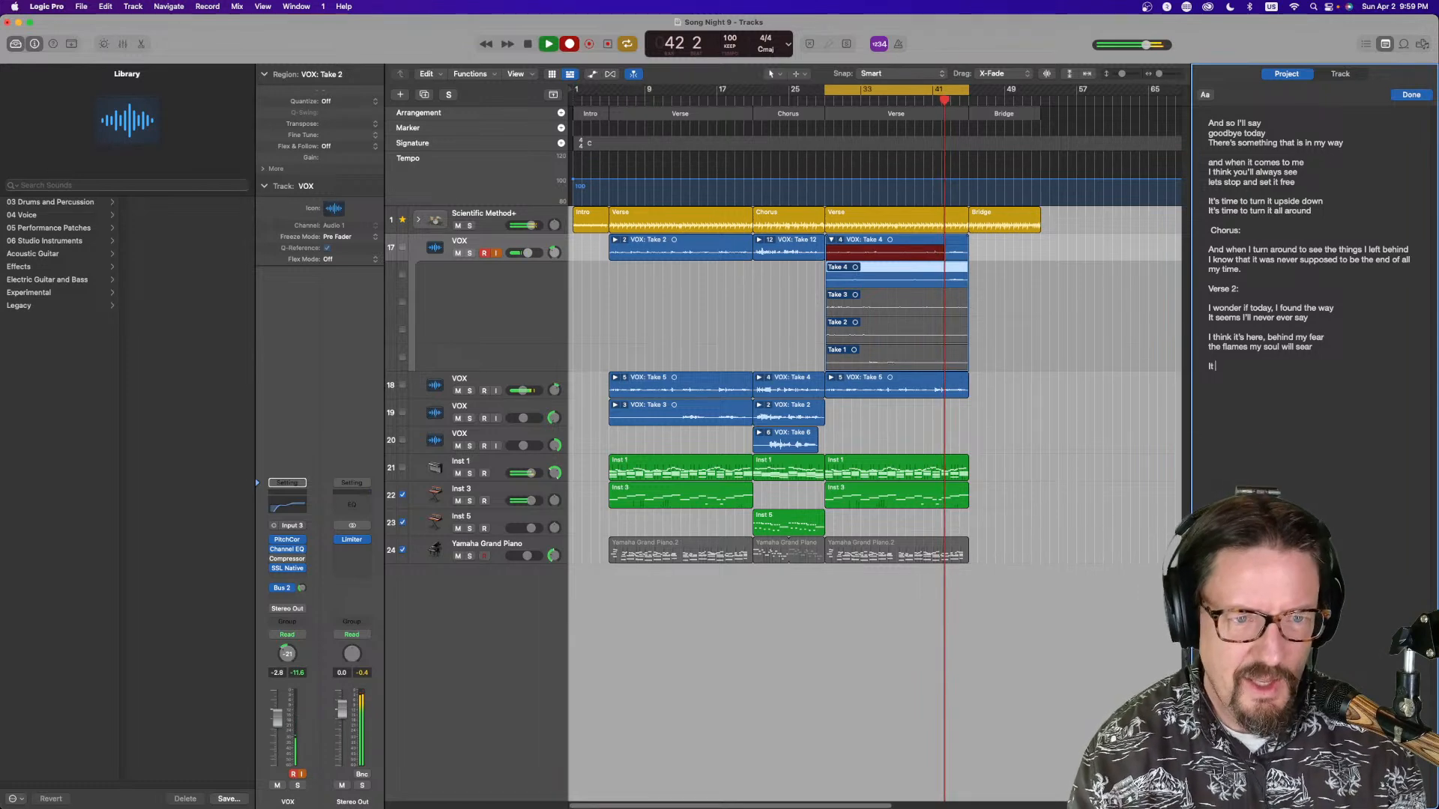
pyautogui.press('BackSpace')
pyautogui.press('BackSpace')
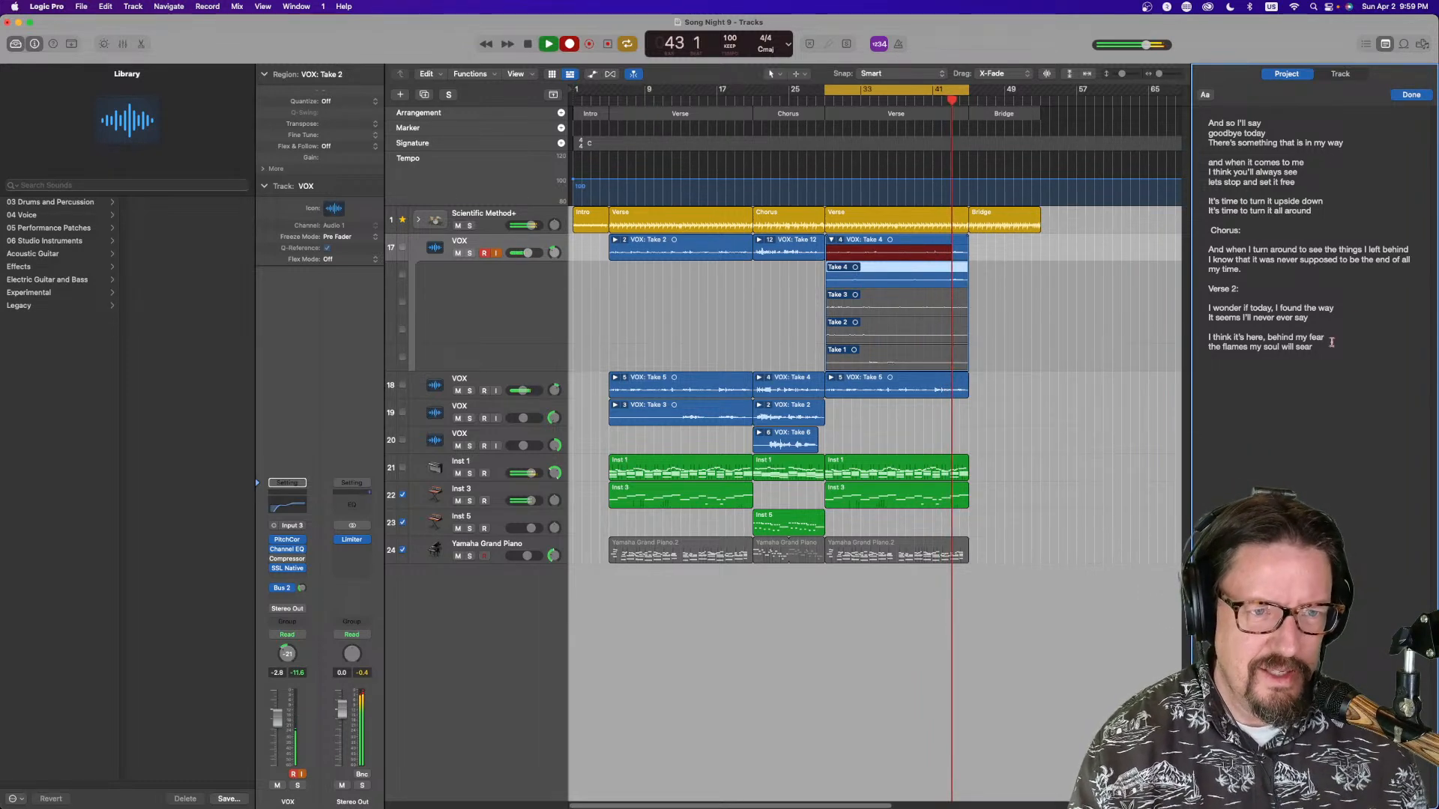
# Copy the two chorus lines "It's time to turn it upside down / all around" to the end of verse 2, then stop recording
pyautogui.moveTo(1320, 206); pyautogui.dragTo(1152, 201)
pyautogui.press('super+c')
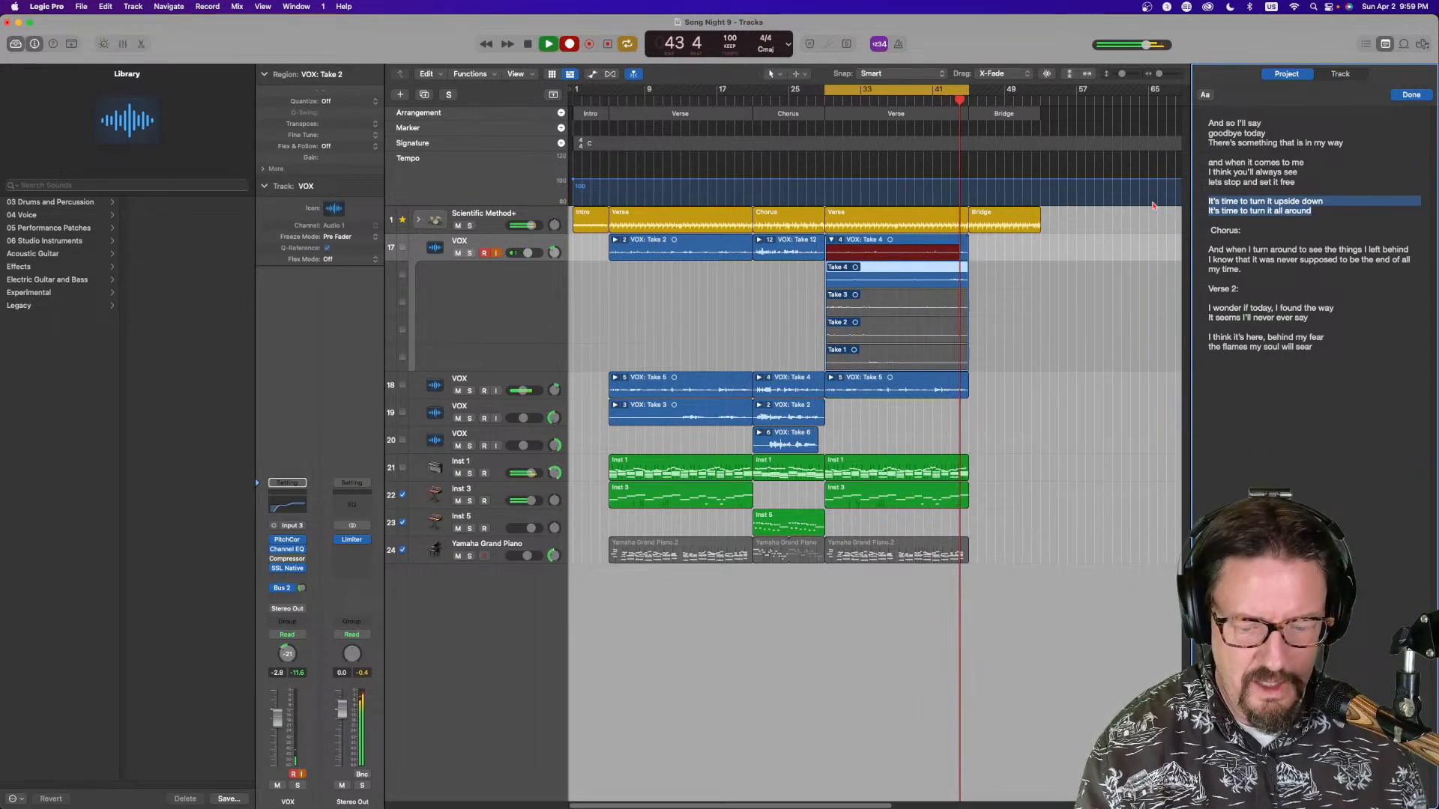
pyautogui.click(1229, 373)
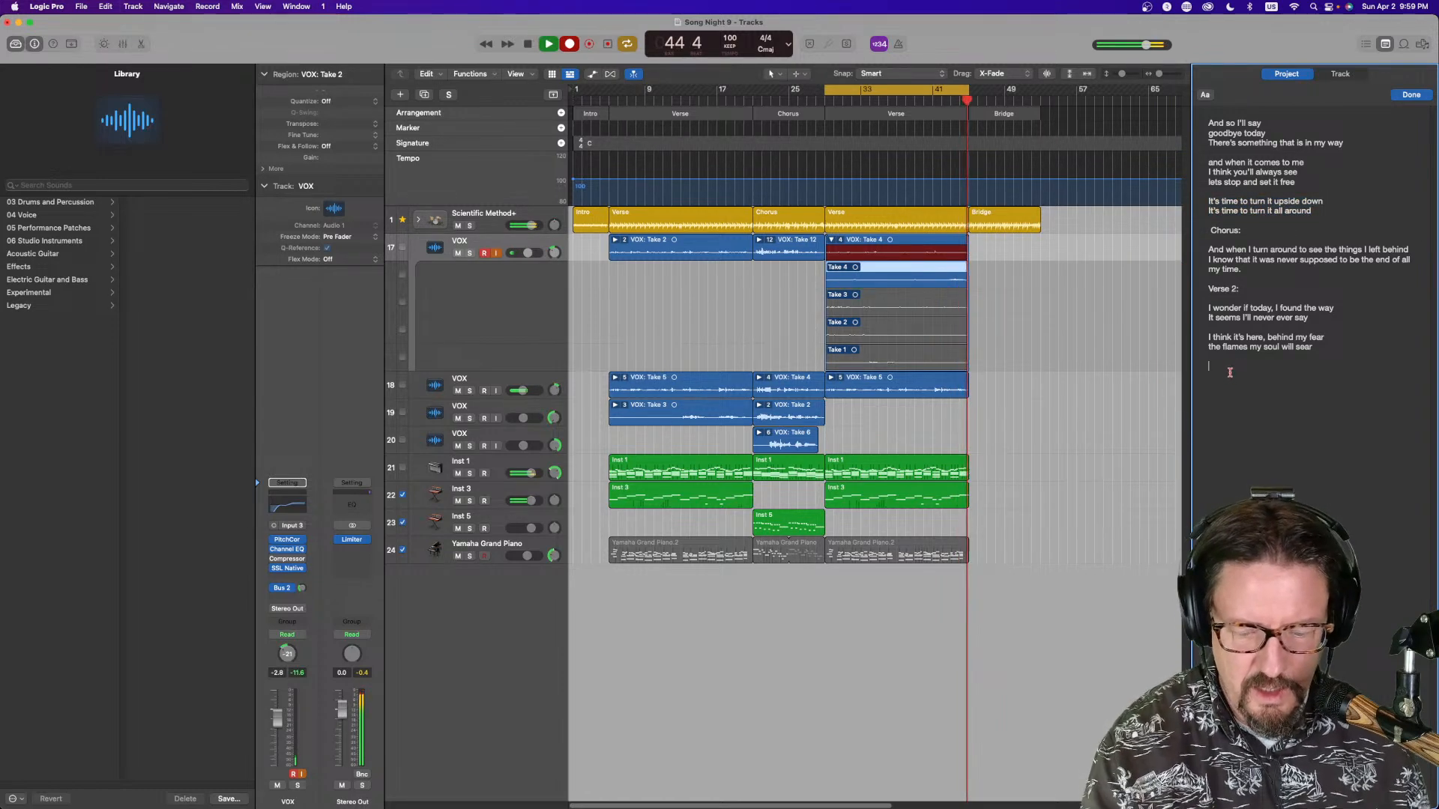
pyautogui.press('super+v')
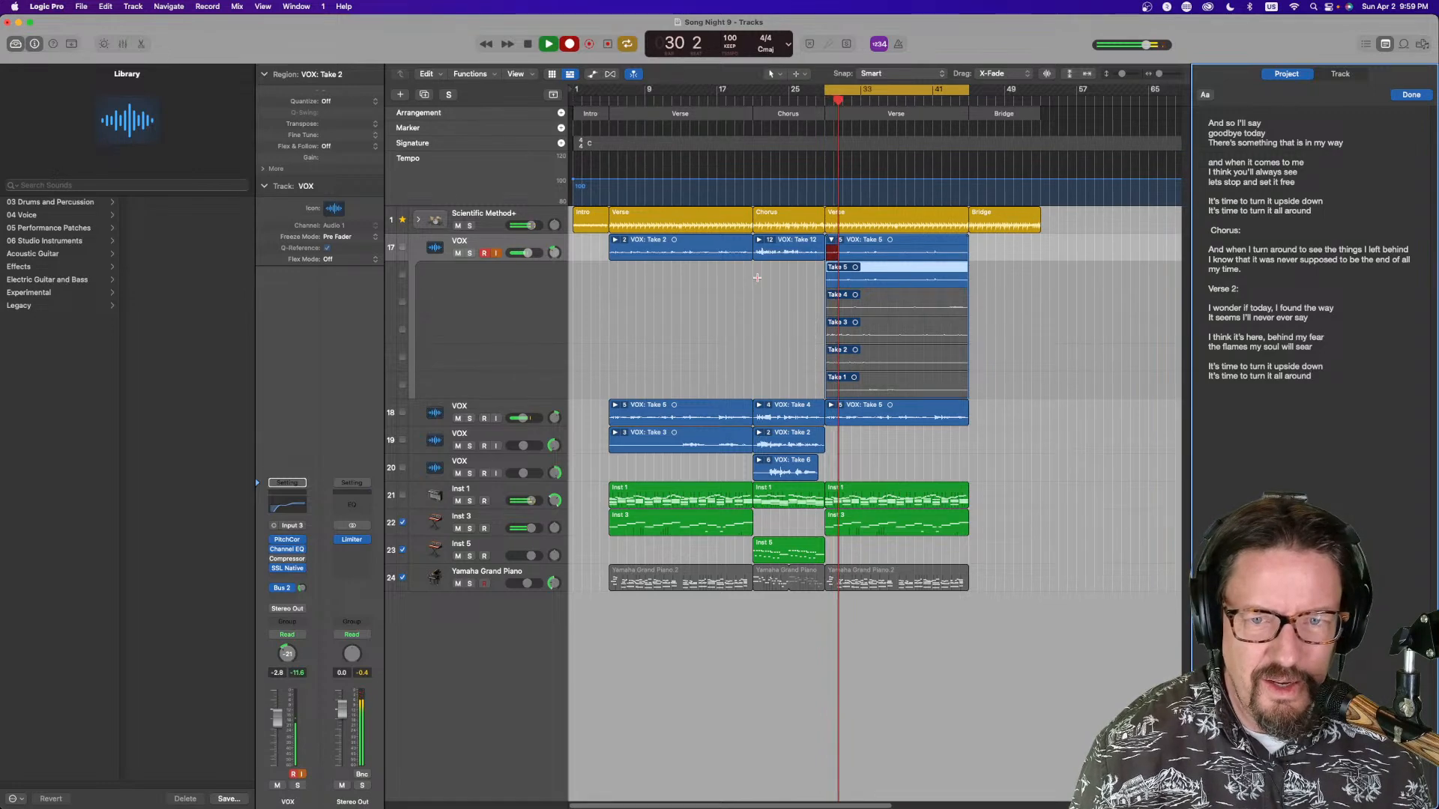
pyautogui.click(688, 275)
pyautogui.press('space')
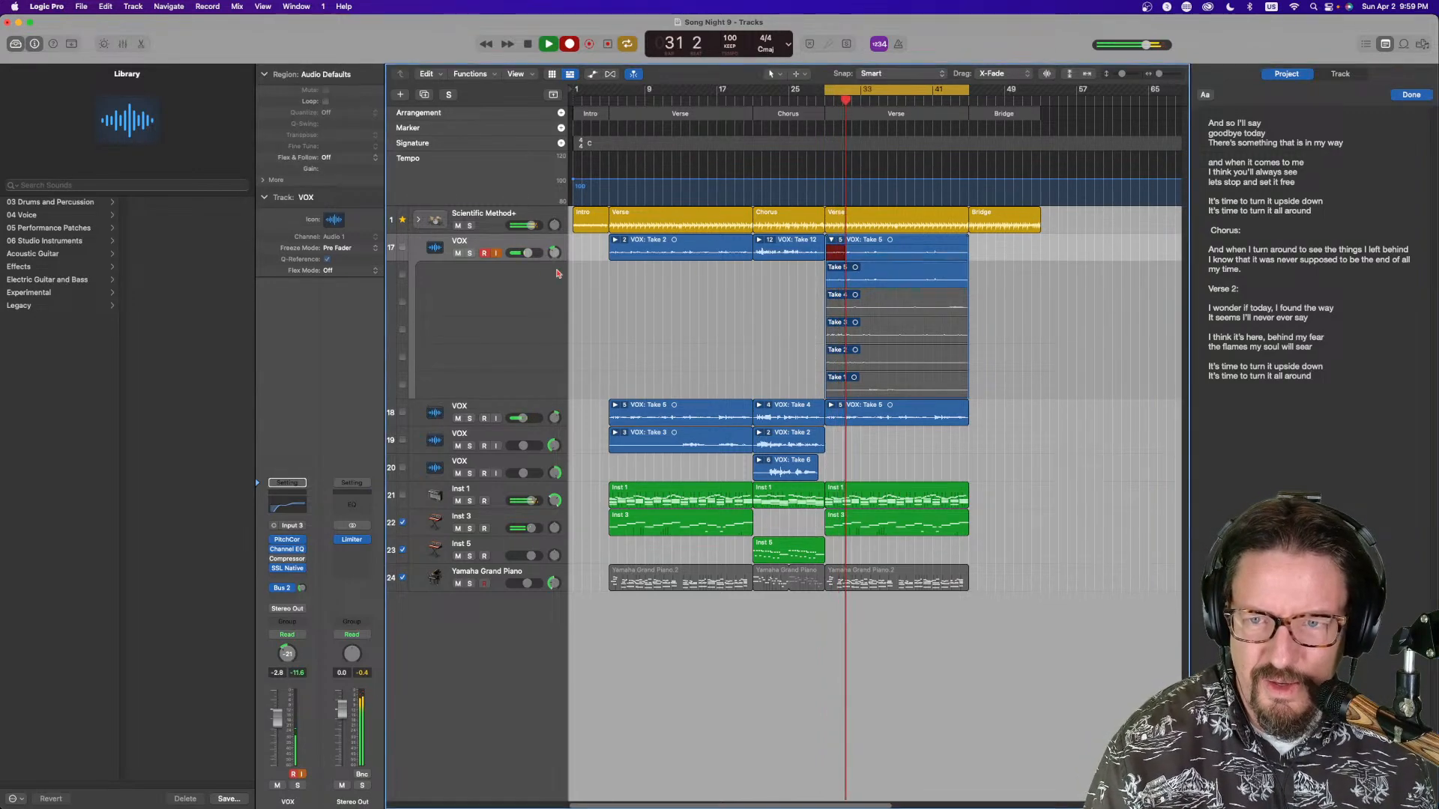
# Delete the verse-2 take folder from the first VOX track, removing its recorded audio file from disk
pyautogui.press('Delete')
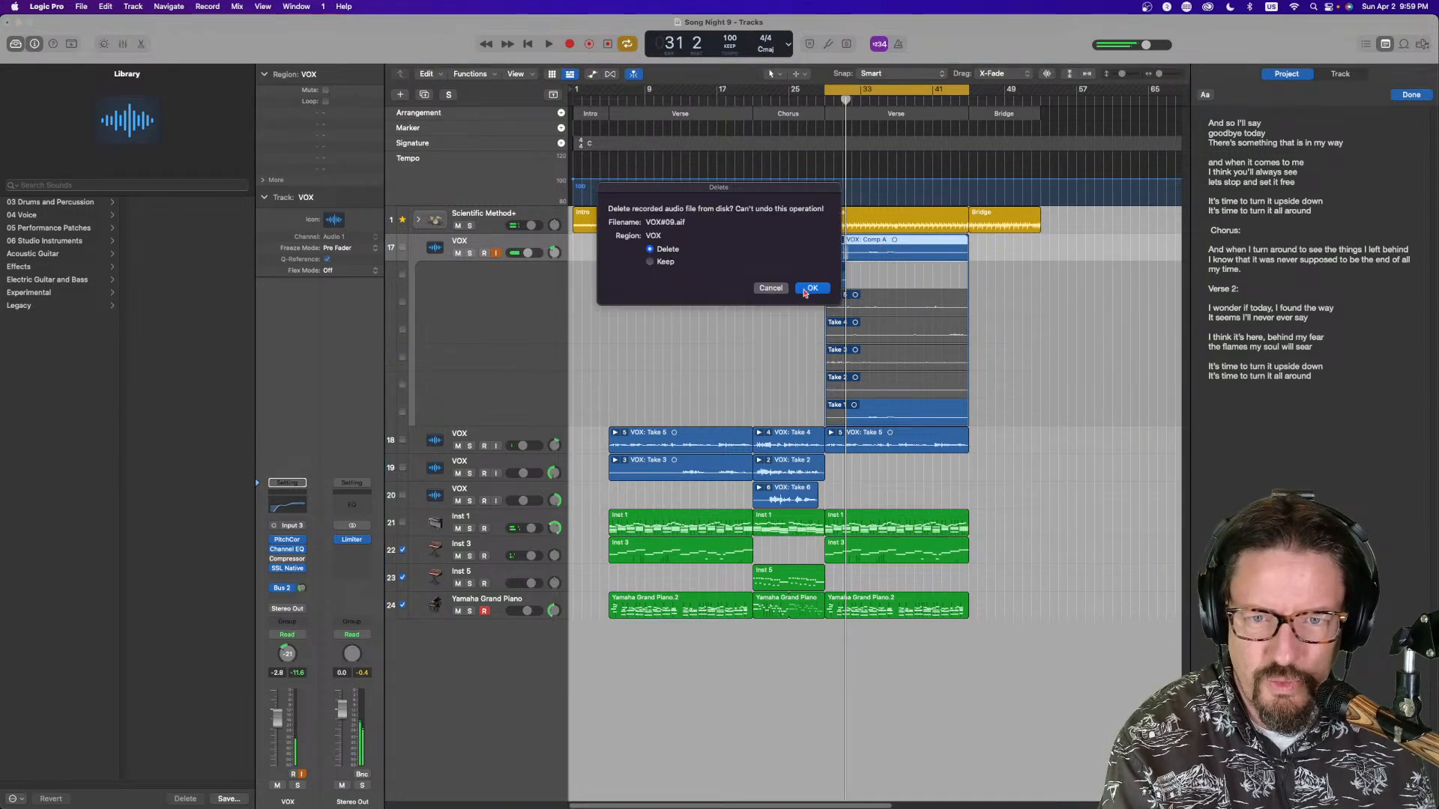
pyautogui.click(807, 289)
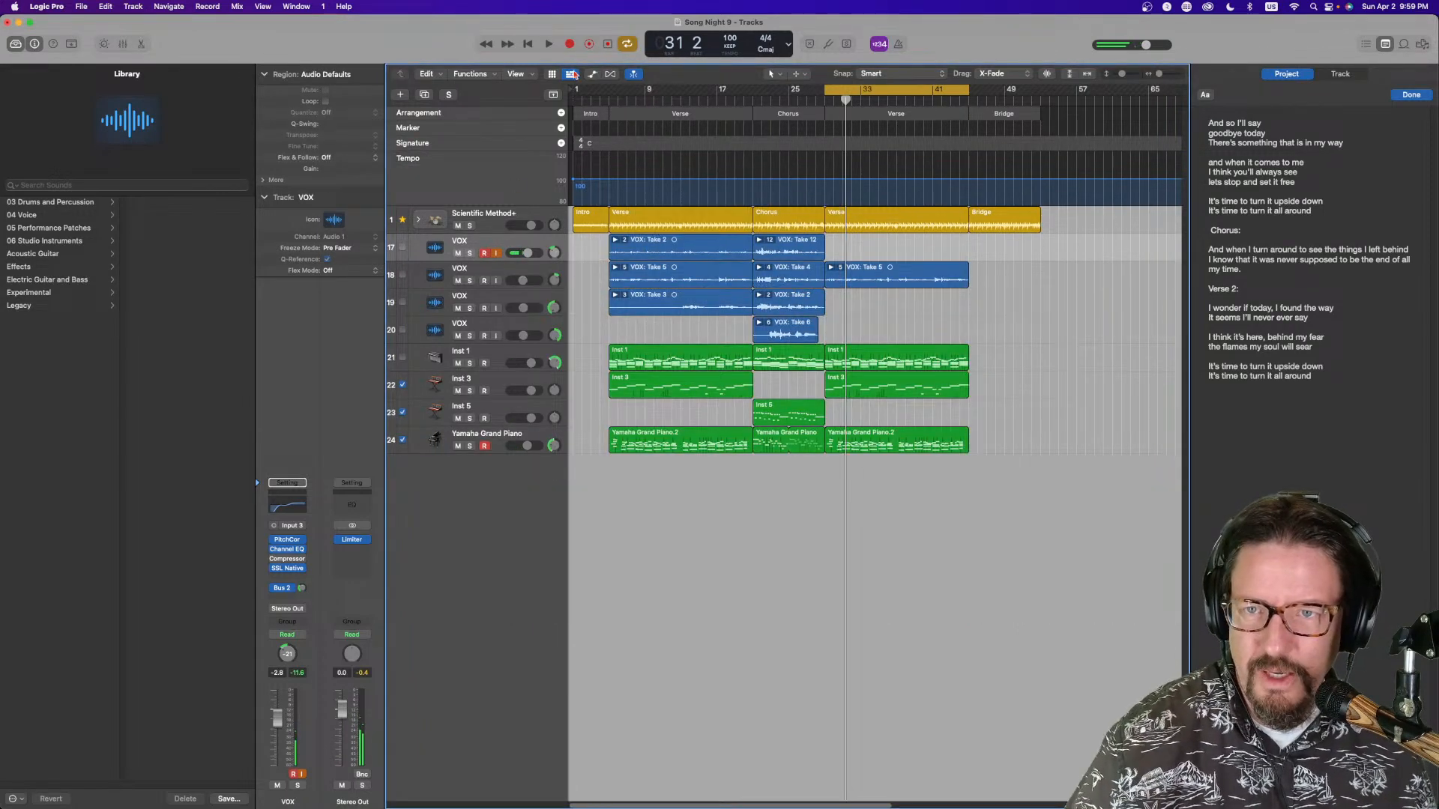
# Record vocal takes on the first VOX track over verse 2, shortening the cycle to bars 29–37
pyautogui.click(569, 45)
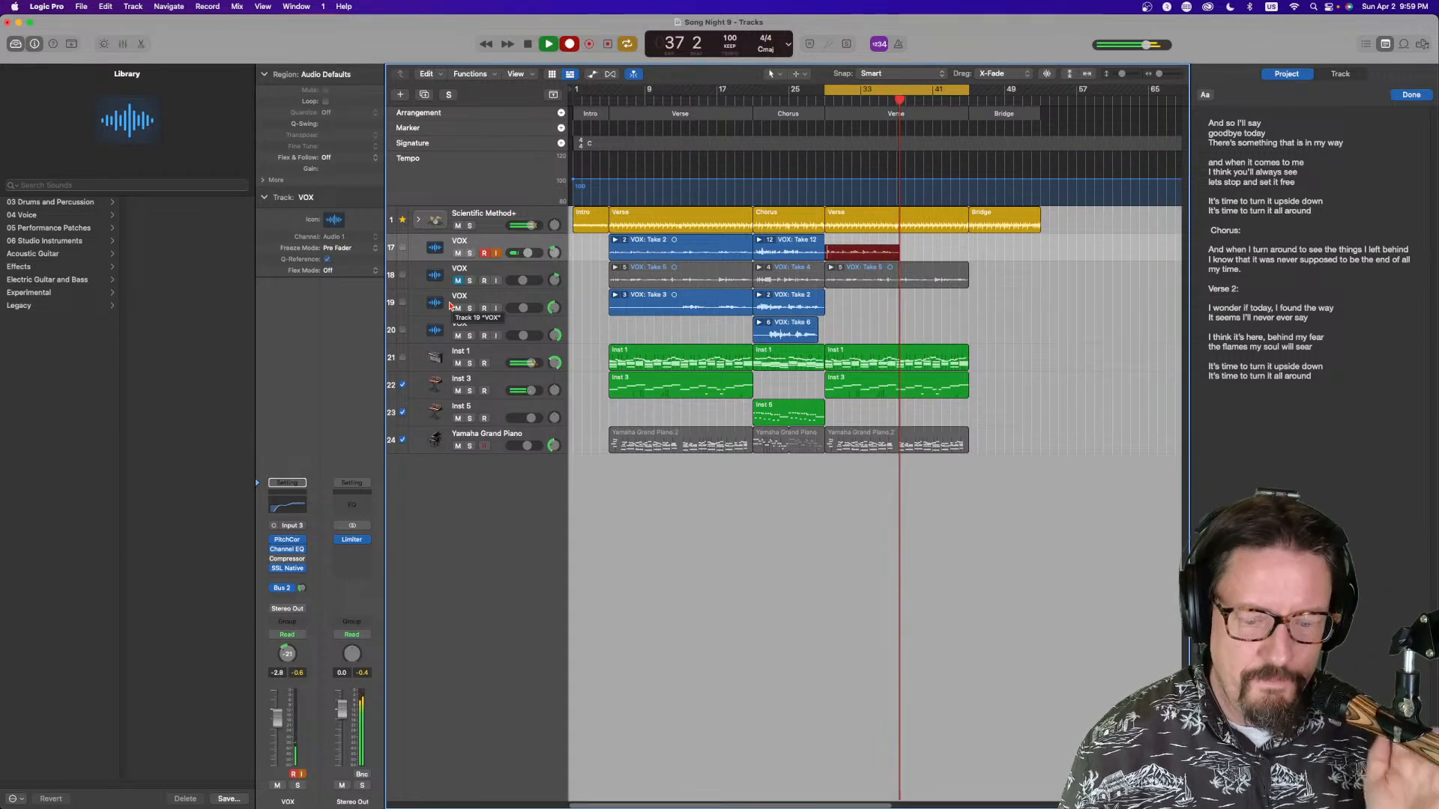
pyautogui.press('space')
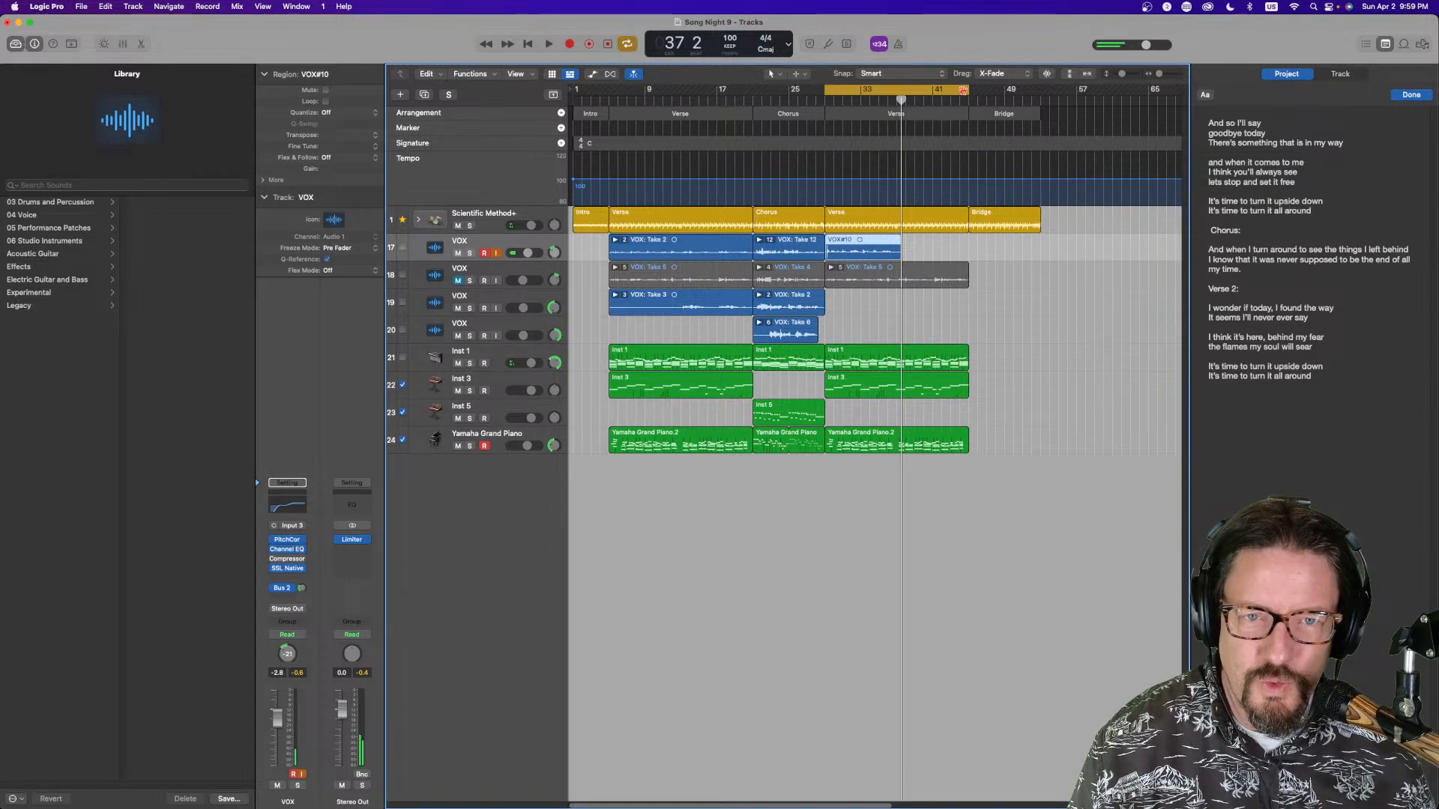
pyautogui.moveTo(967, 90); pyautogui.dragTo(897, 90)
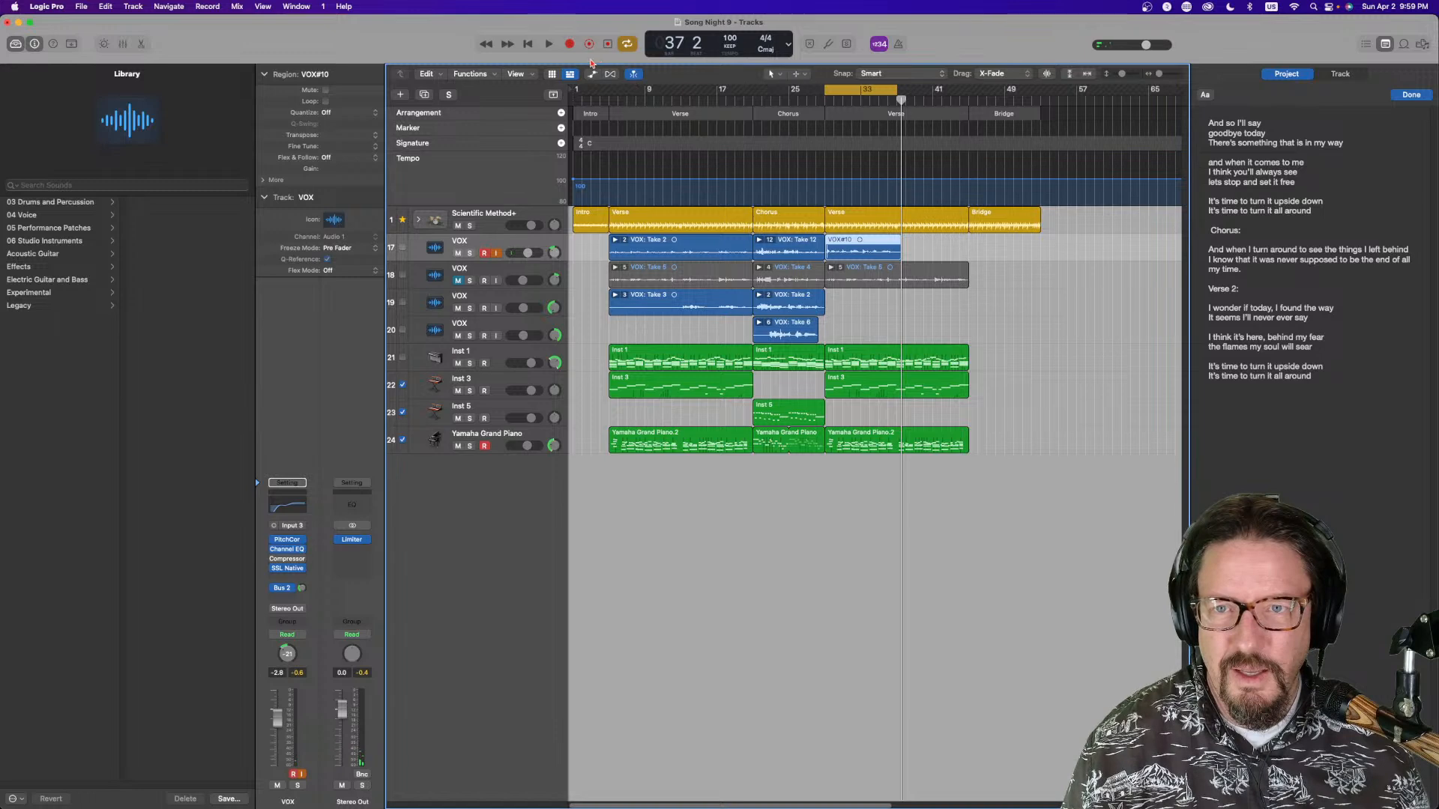
pyautogui.click(571, 45)
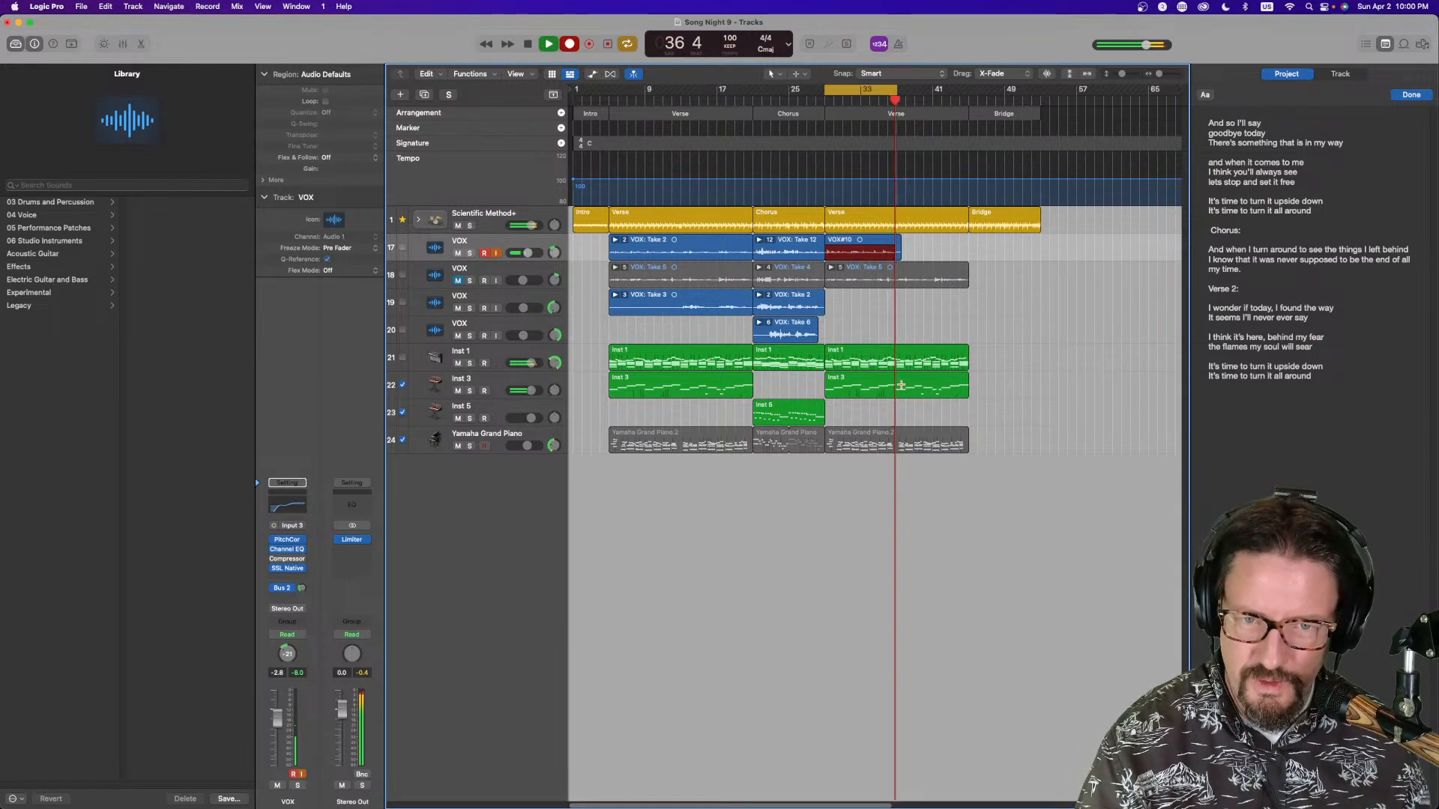
pyautogui.press('space')
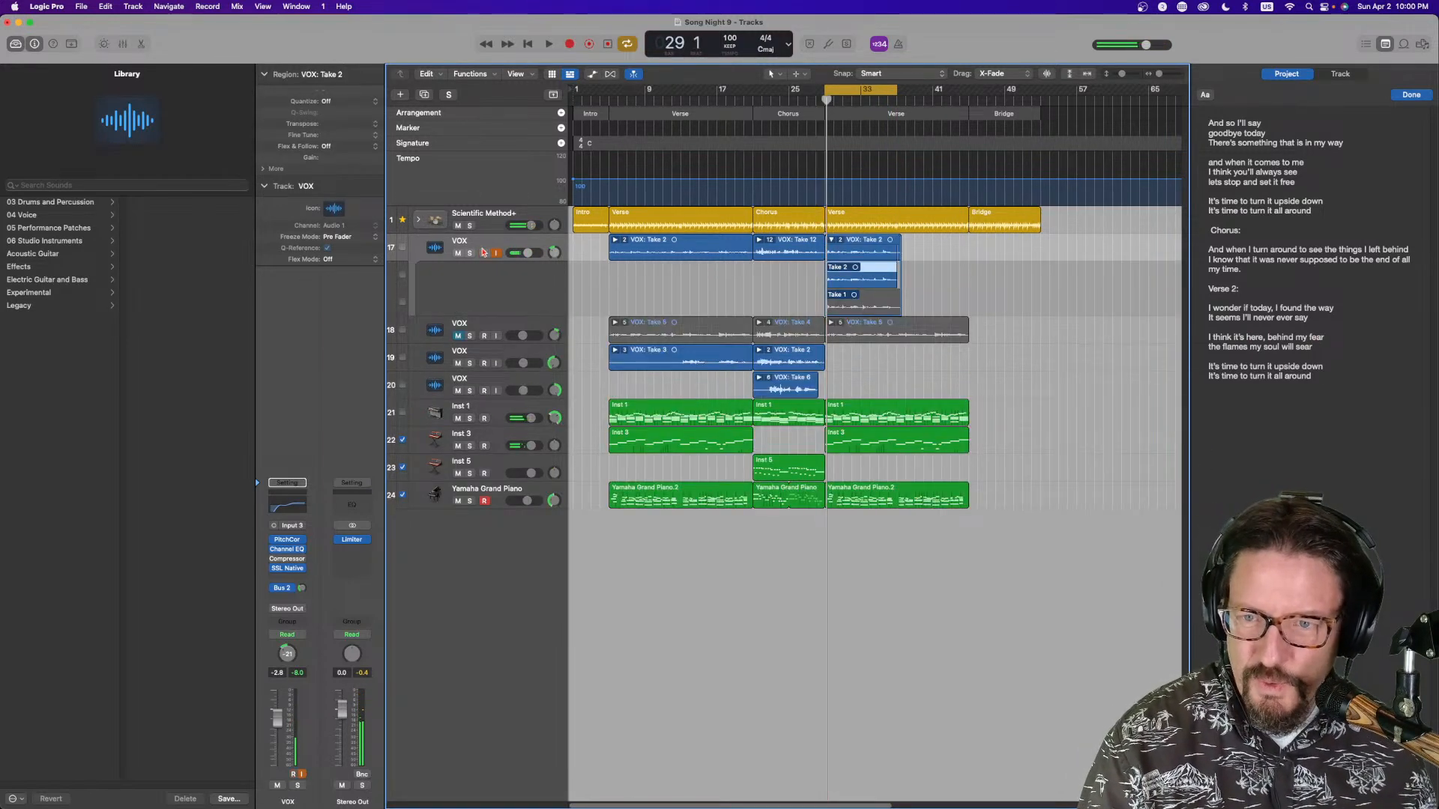
# Disarm the first VOX track and arm the second VOX track for recording with input monitoring
pyautogui.click(495, 253)
pyautogui.click(487, 328)
pyautogui.click(459, 336)
pyautogui.click(484, 336)
pyautogui.click(495, 335)
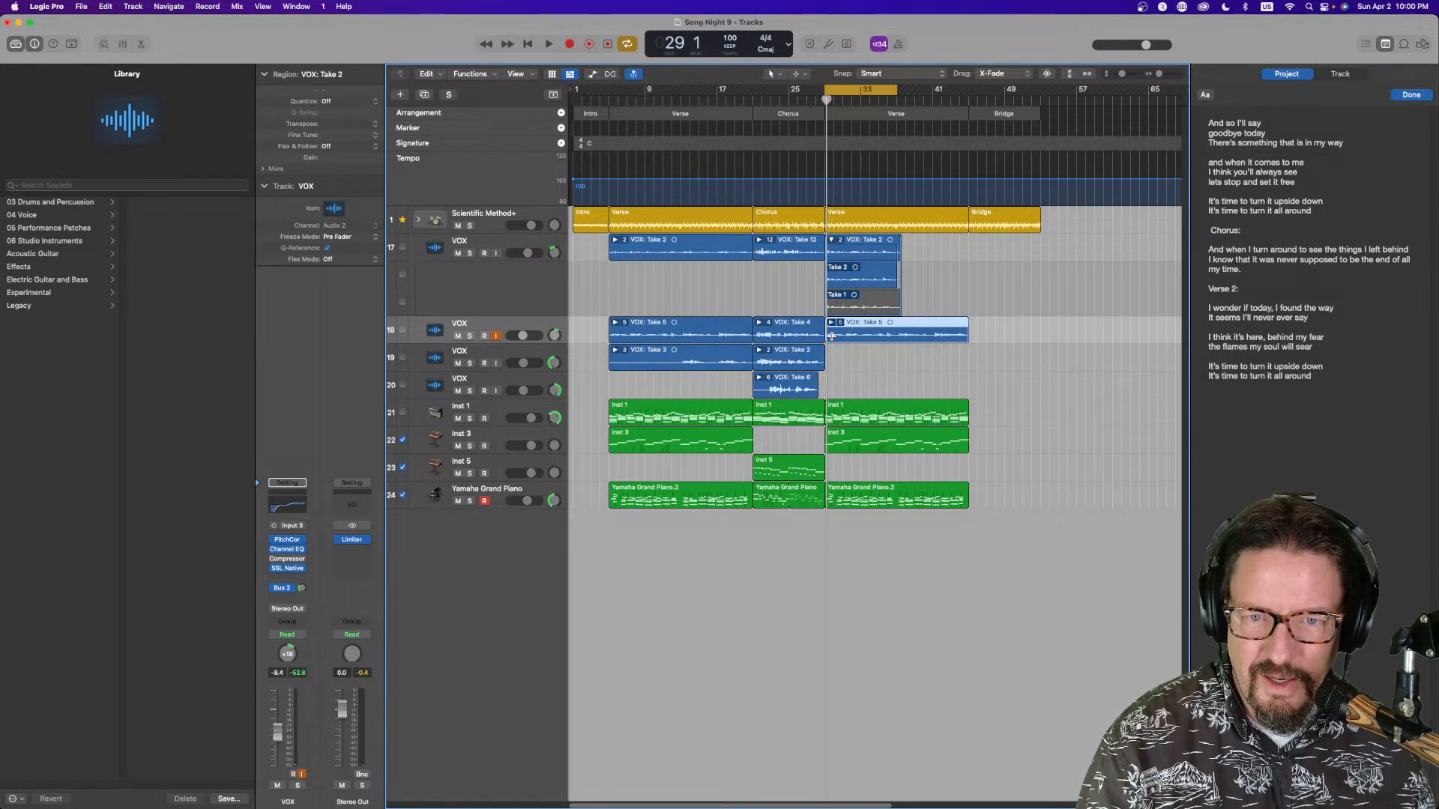
# Split the second VOX track's verse-2 region at bar 37 with the Scissors tool and delete its first half
pyautogui.moveTo(828, 337); pyautogui.dragTo(893, 341)
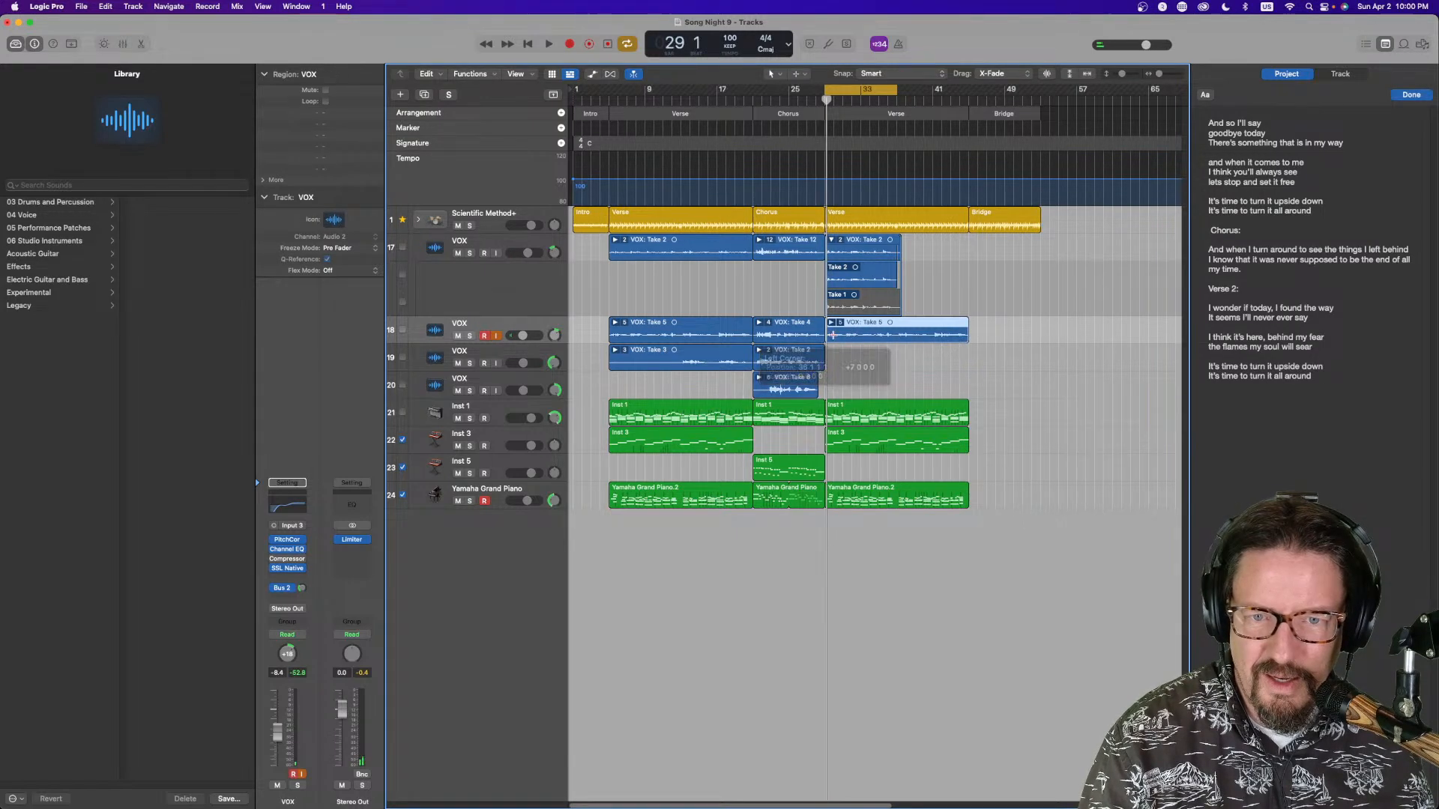
pyautogui.rightClick(895, 347)
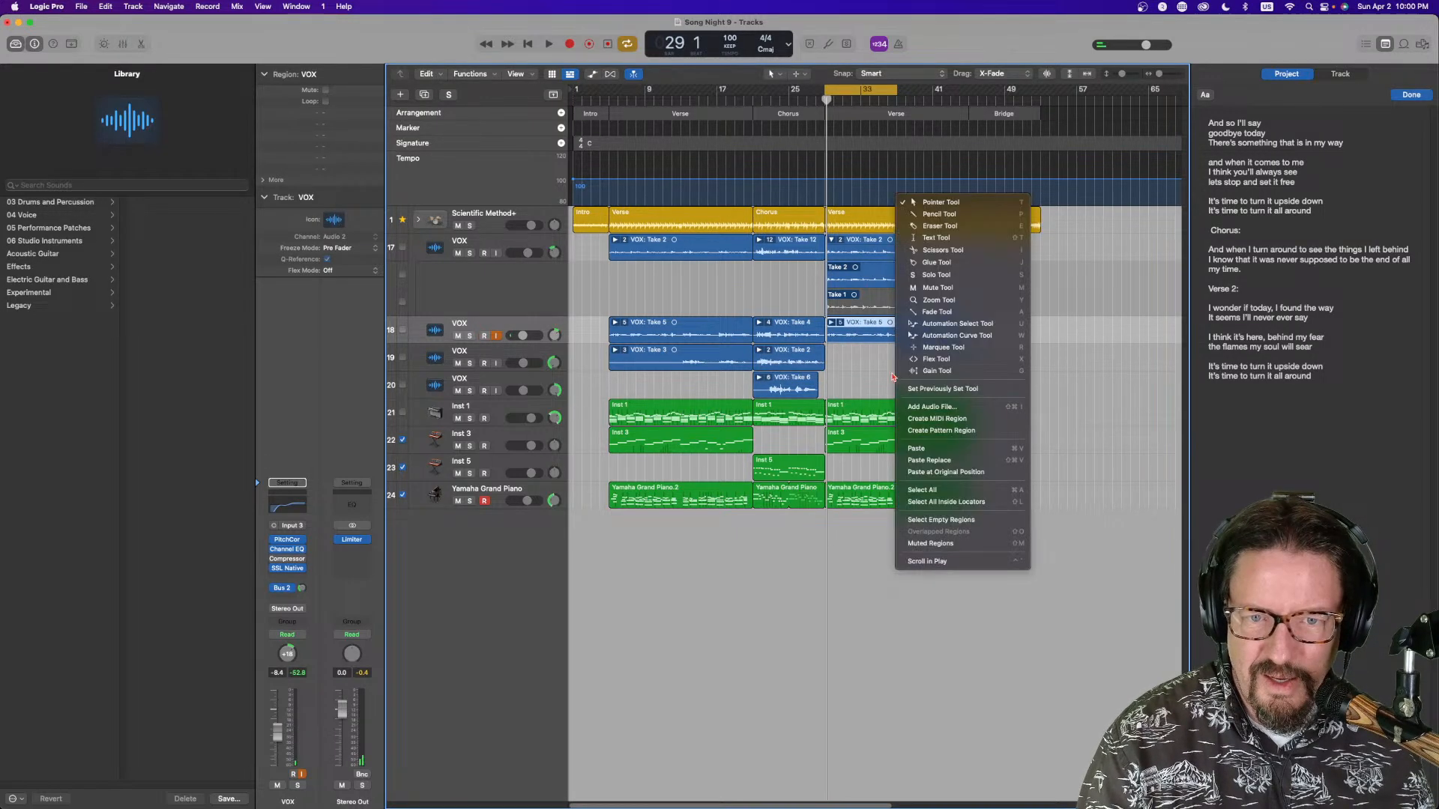
pyautogui.click(937, 253)
pyautogui.moveTo(907, 327); pyautogui.dragTo(898, 332)
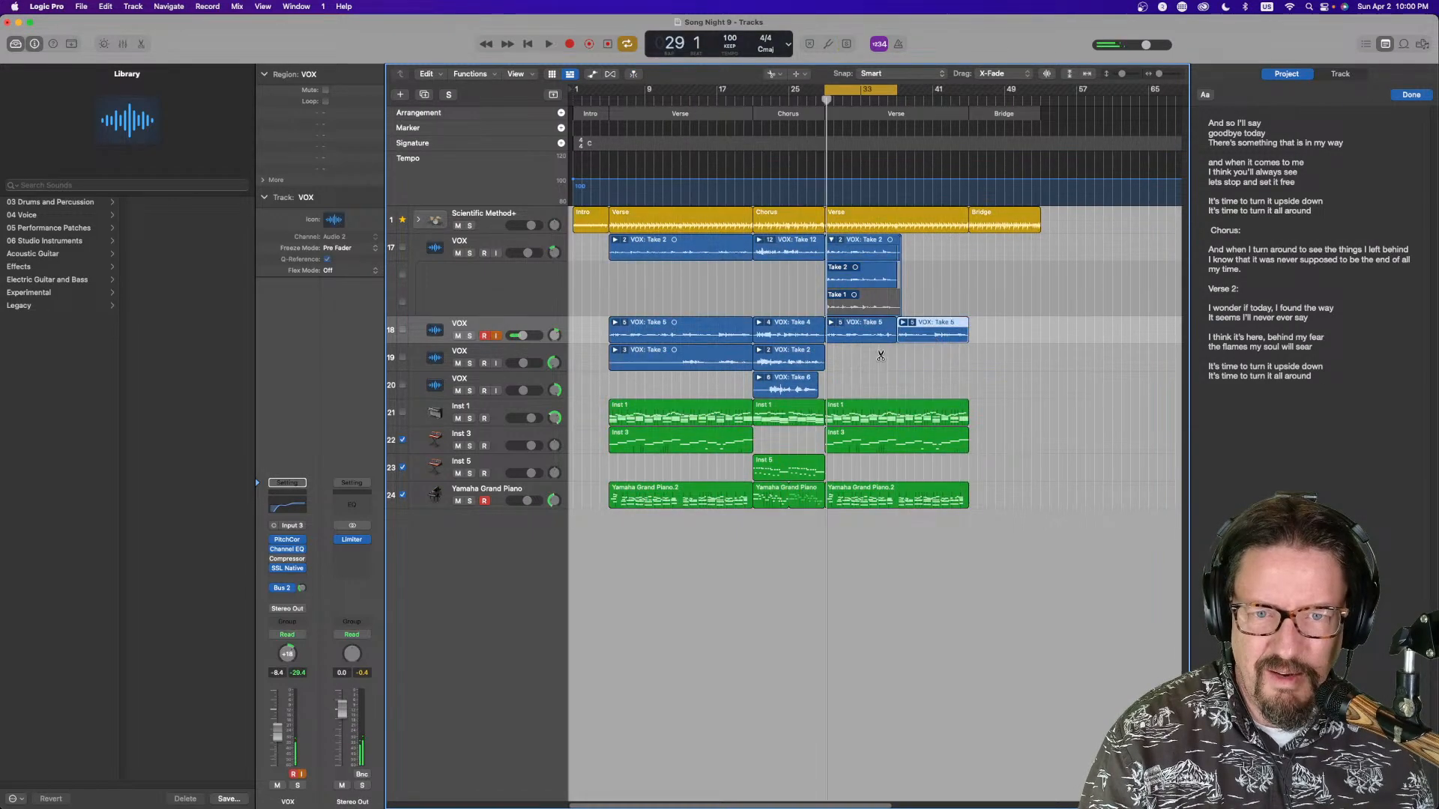
pyautogui.press('Escape')
pyautogui.press('Escape')
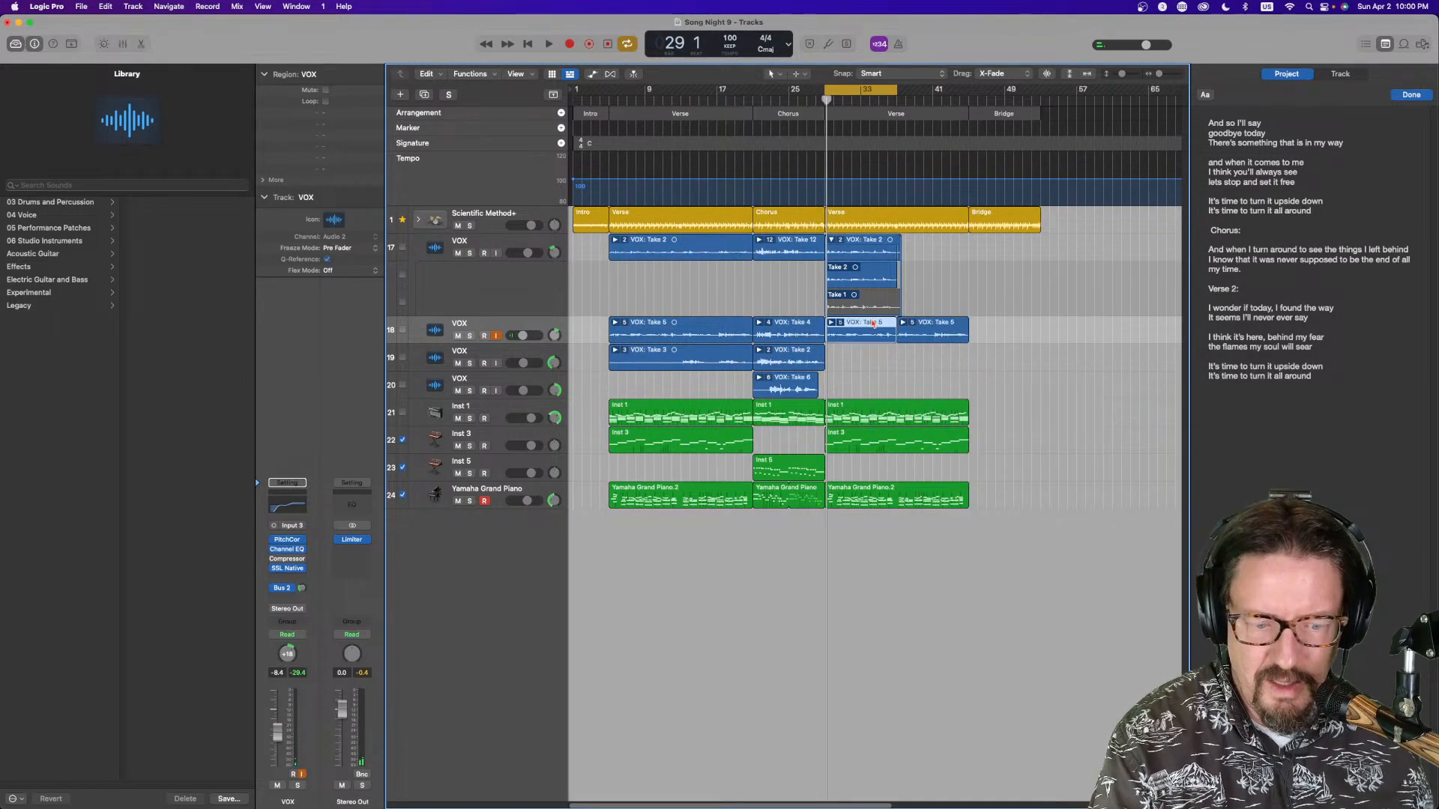
pyautogui.press('Delete')
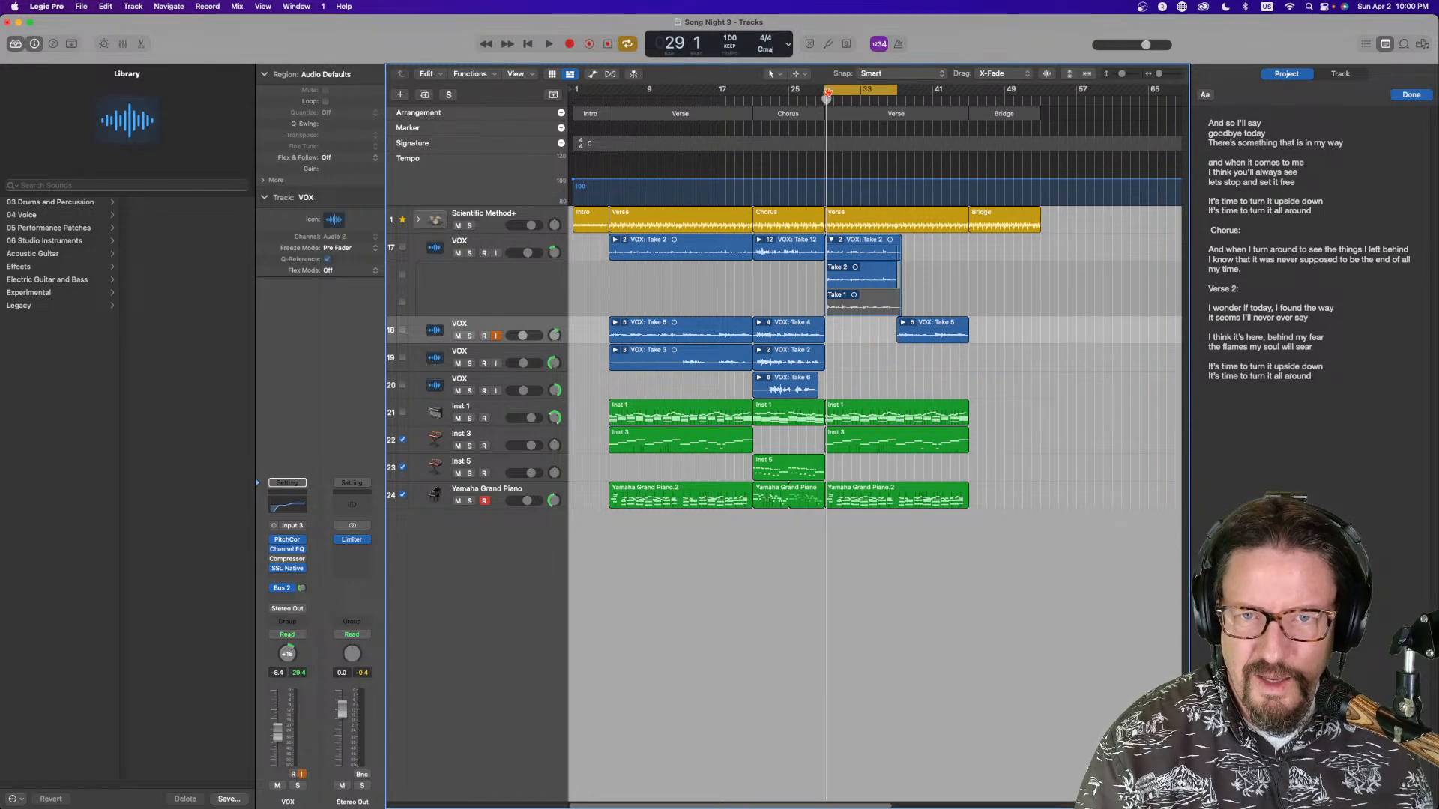
# Record a new vocal take on the second VOX track over bars 29–37
pyautogui.click(570, 44)
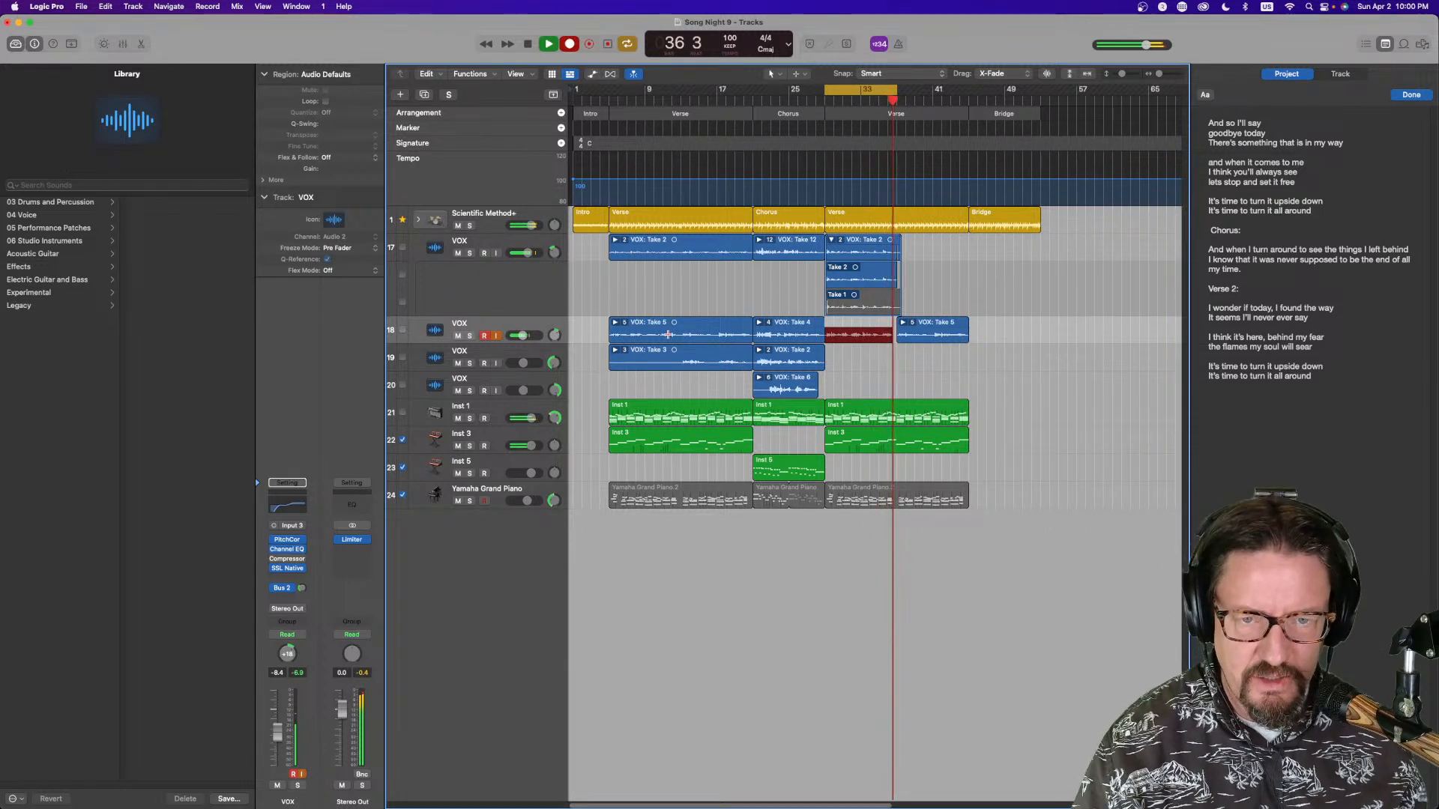
pyautogui.press('space')
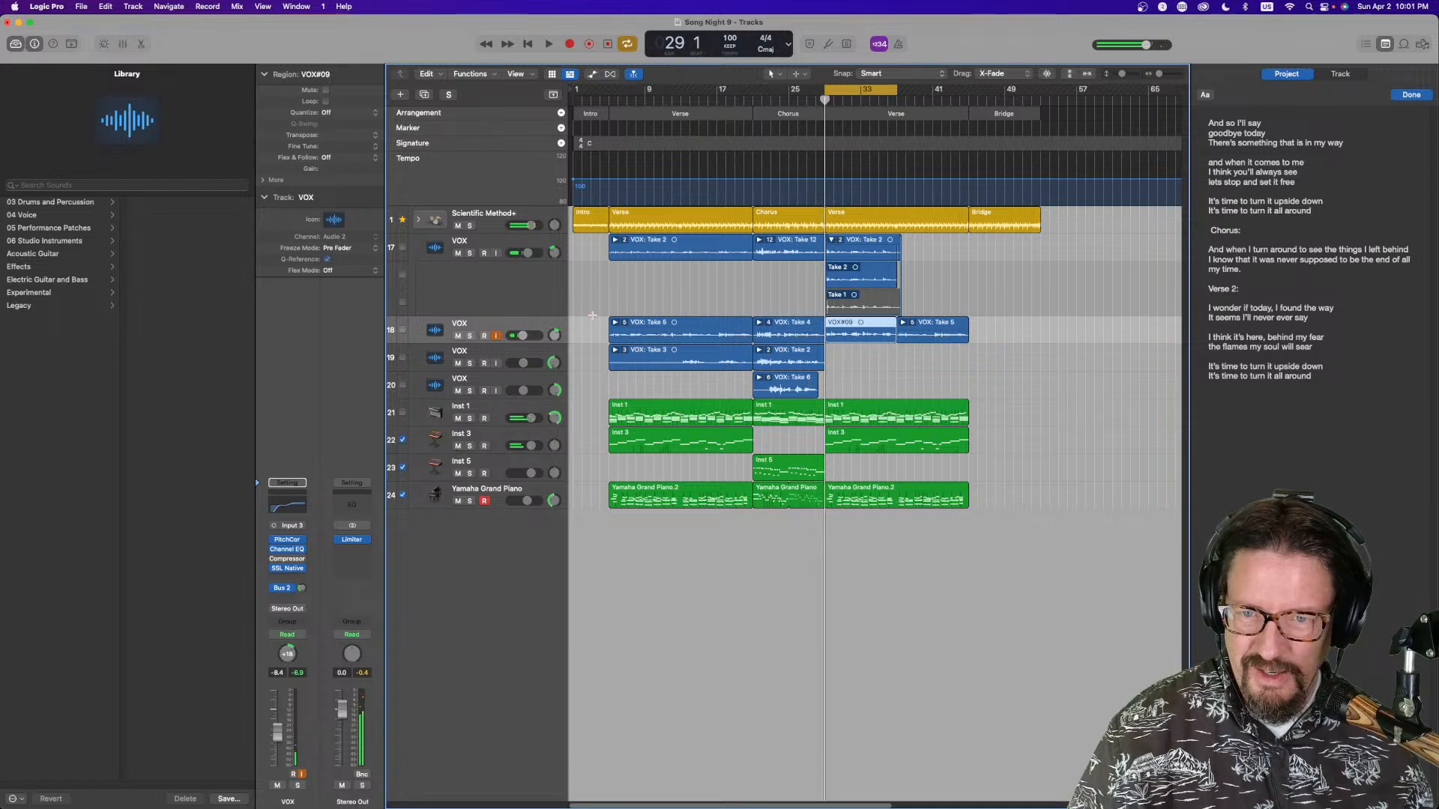
# Play back the vocal layers from bar 11 to review verse 1
pyautogui.click(685, 356)
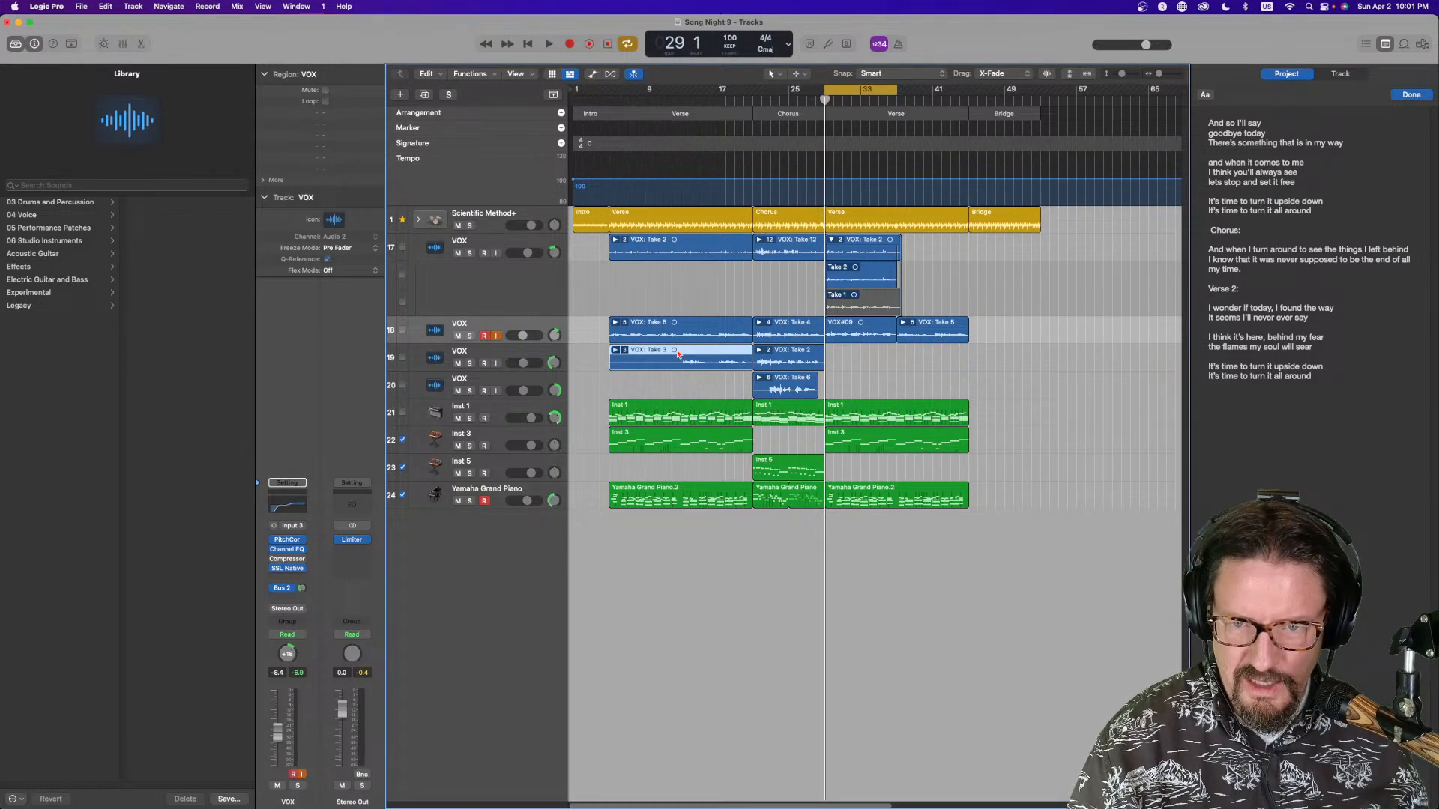
pyautogui.rightClick(681, 386)
pyautogui.click(713, 254)
pyautogui.press('space')
pyautogui.click(845, 92)
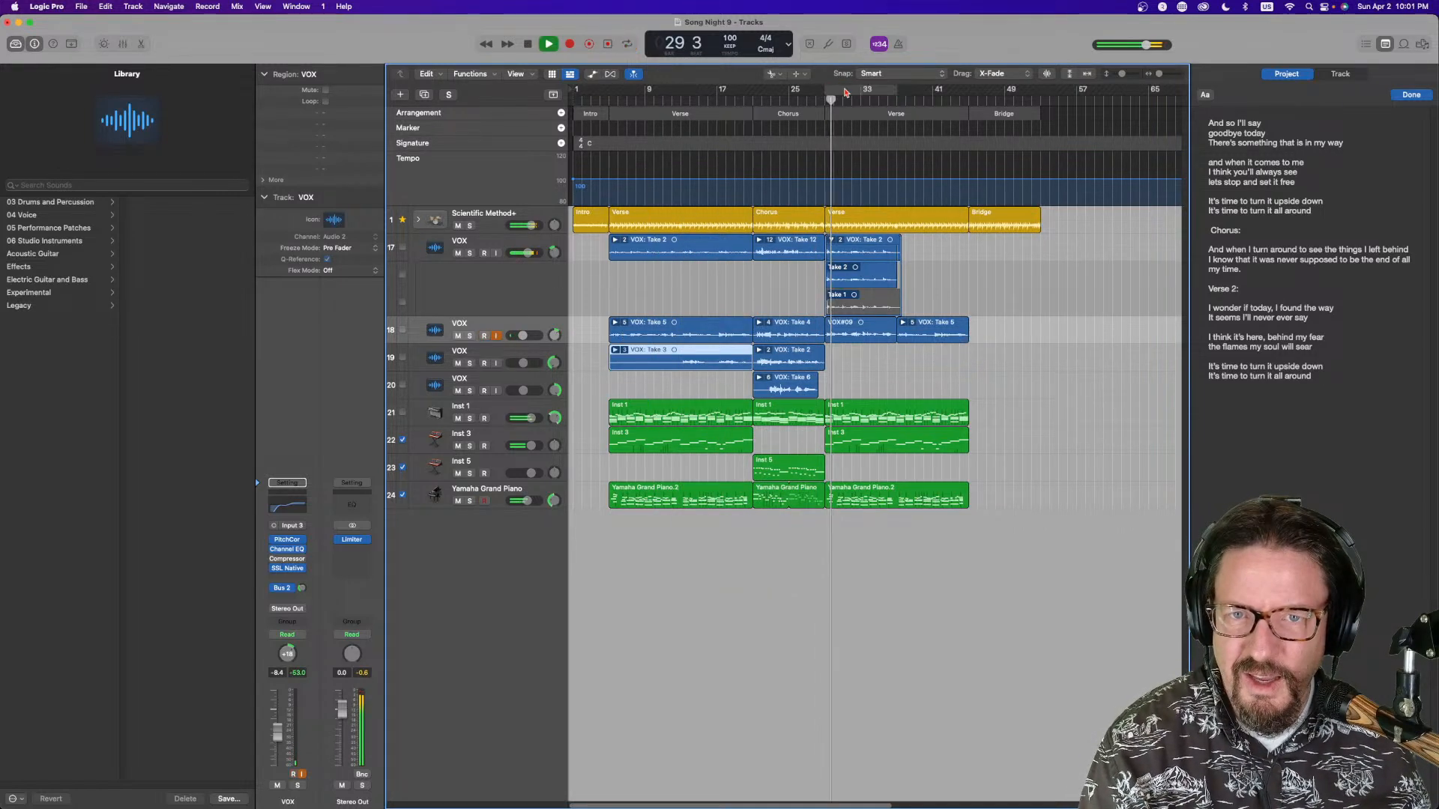
pyautogui.click(646, 93)
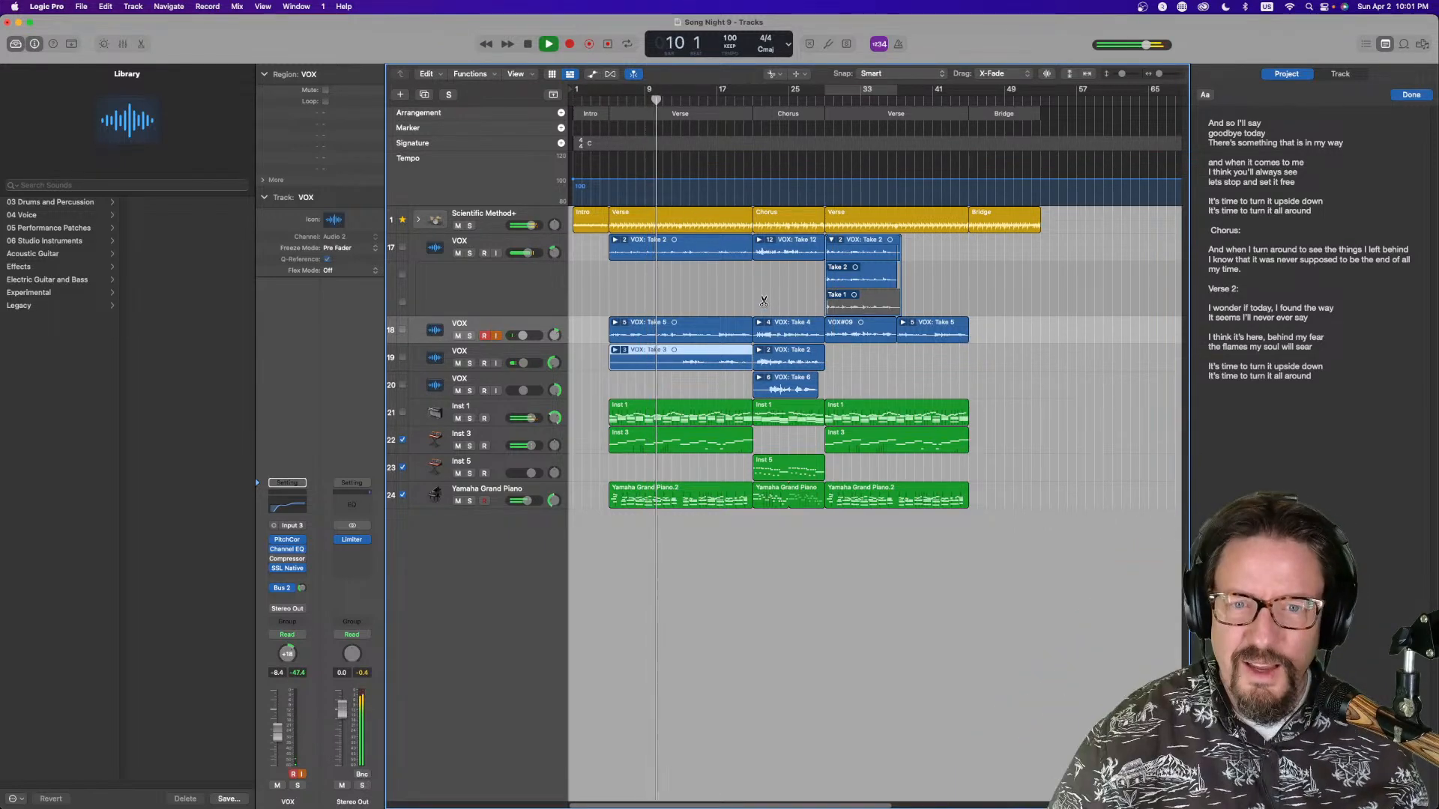
# Split the verse-1 vocal regions on the first and second VOX tracks at bar 13
pyautogui.click(680, 330)
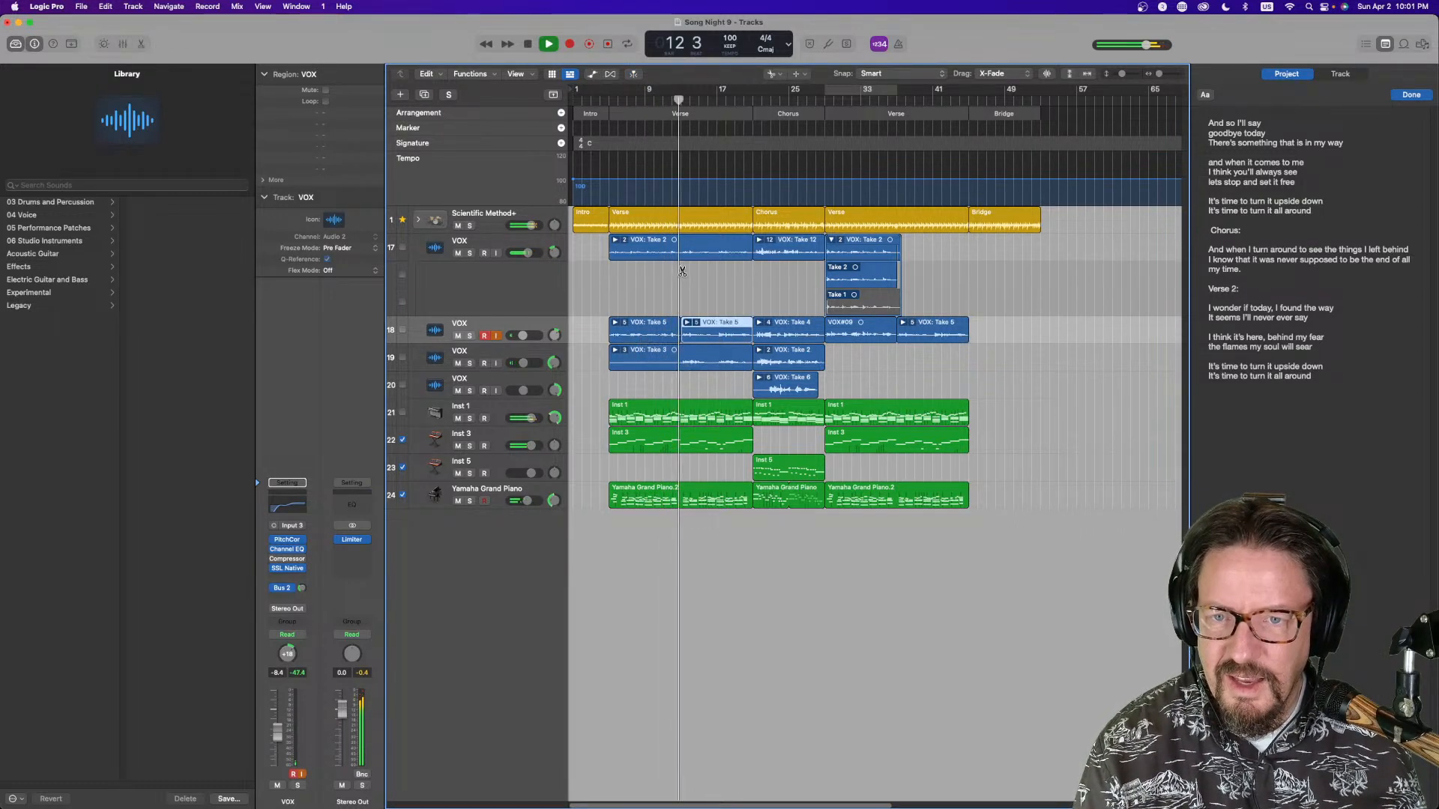
pyautogui.click(682, 274)
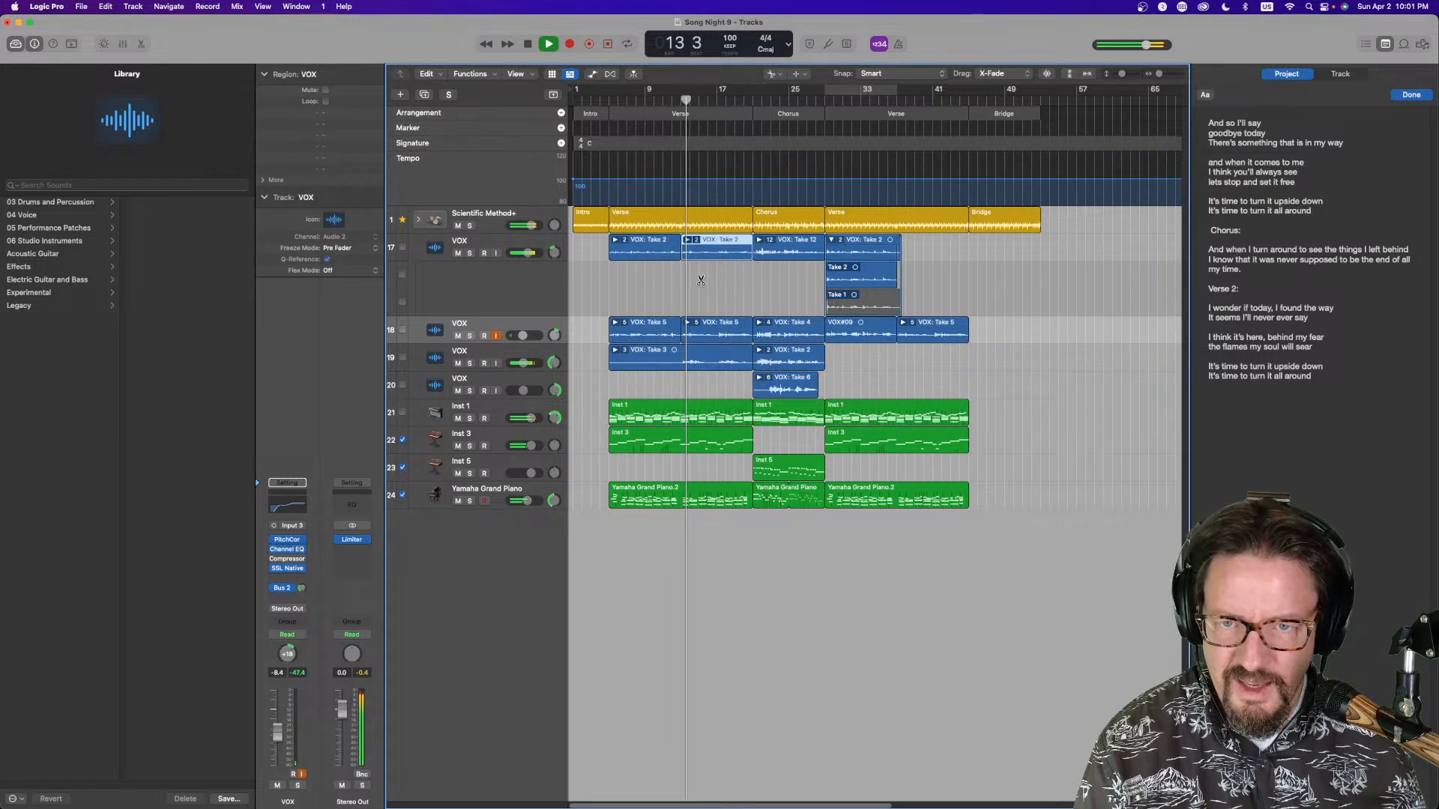
pyautogui.press('t')
pyautogui.press('t')
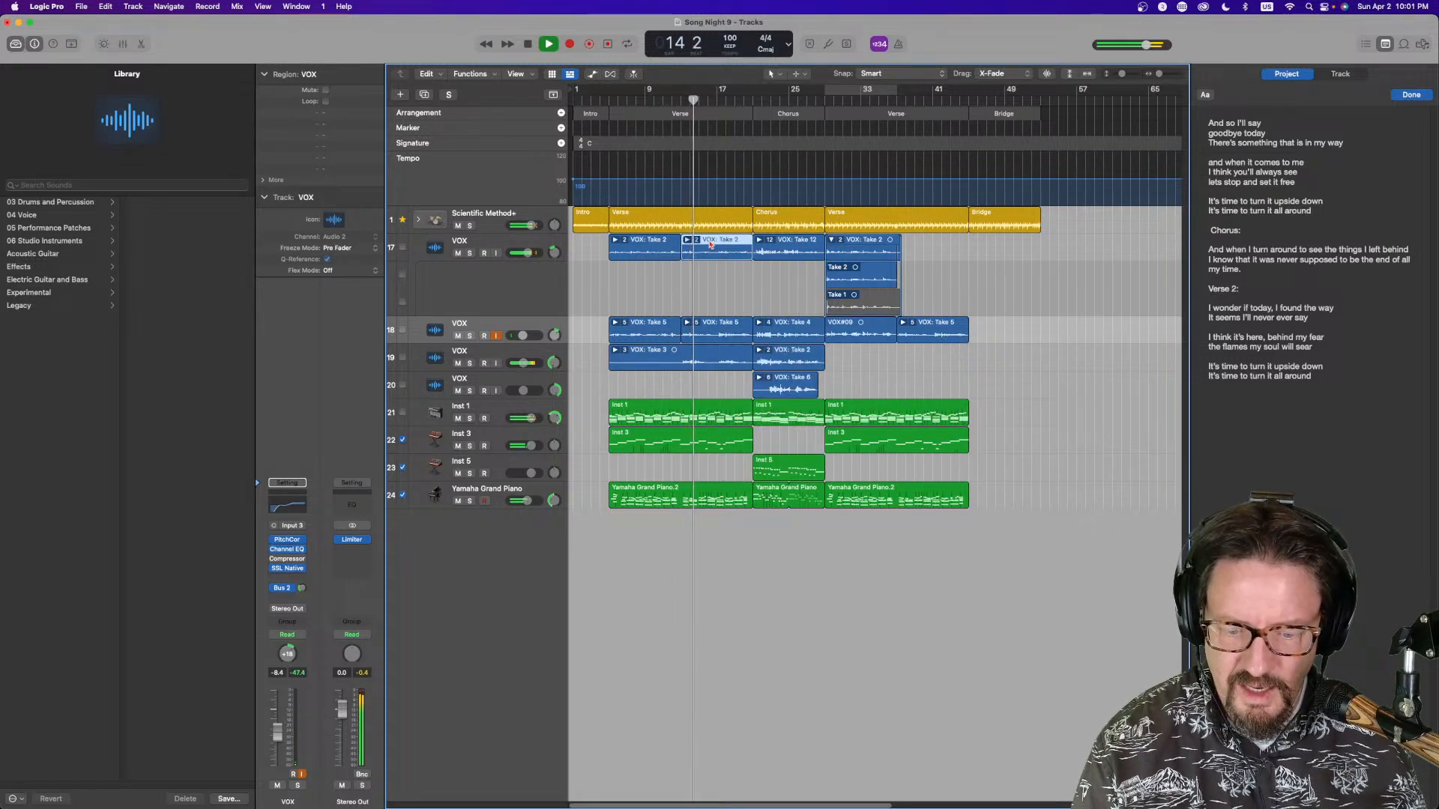
# Copy the later halves of the first and third VOX tracks' verse-1 takes to bar 37, splitting the third track's take at bar 13 first
pyautogui.moveTo(710, 244); pyautogui.dragTo(932, 244)
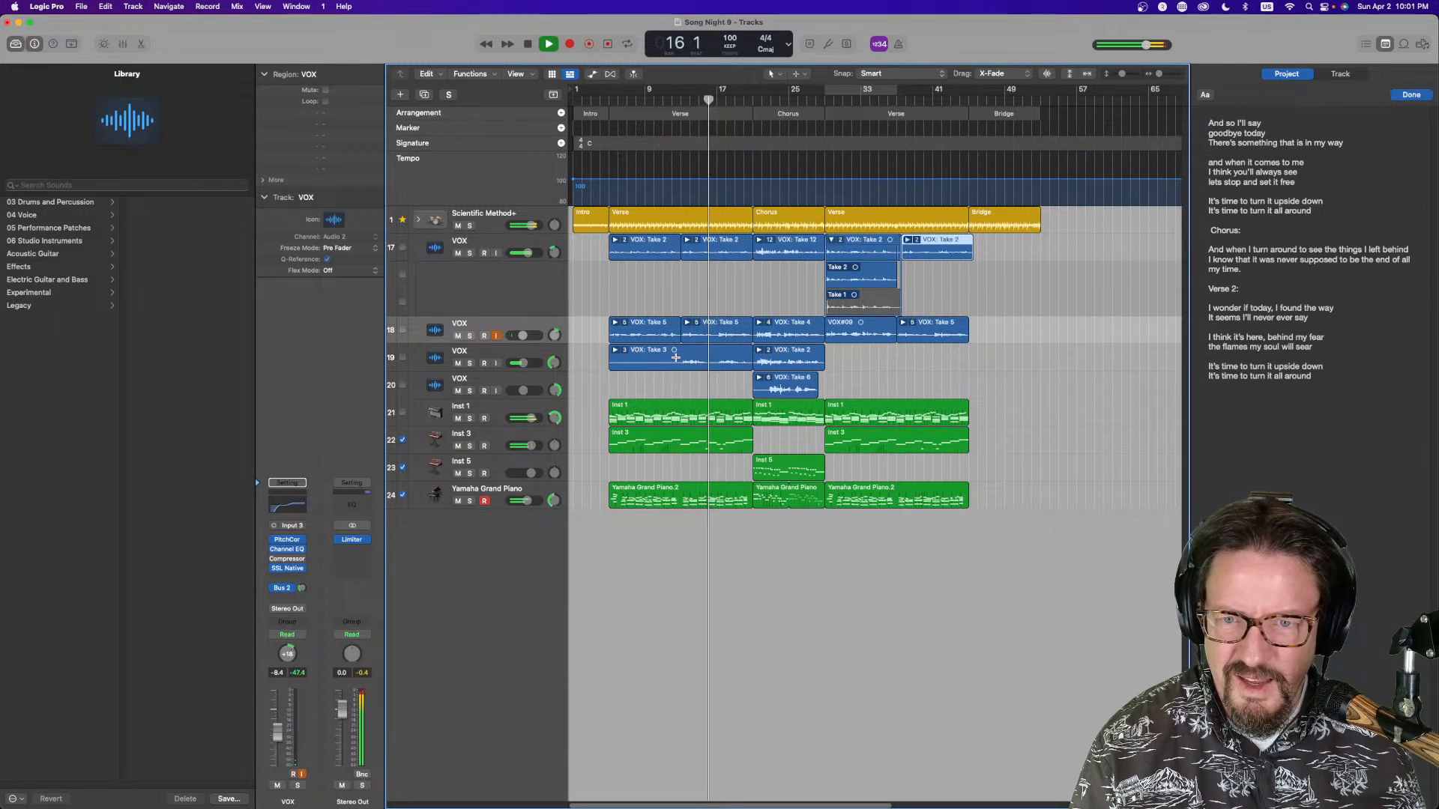
pyautogui.press('t')
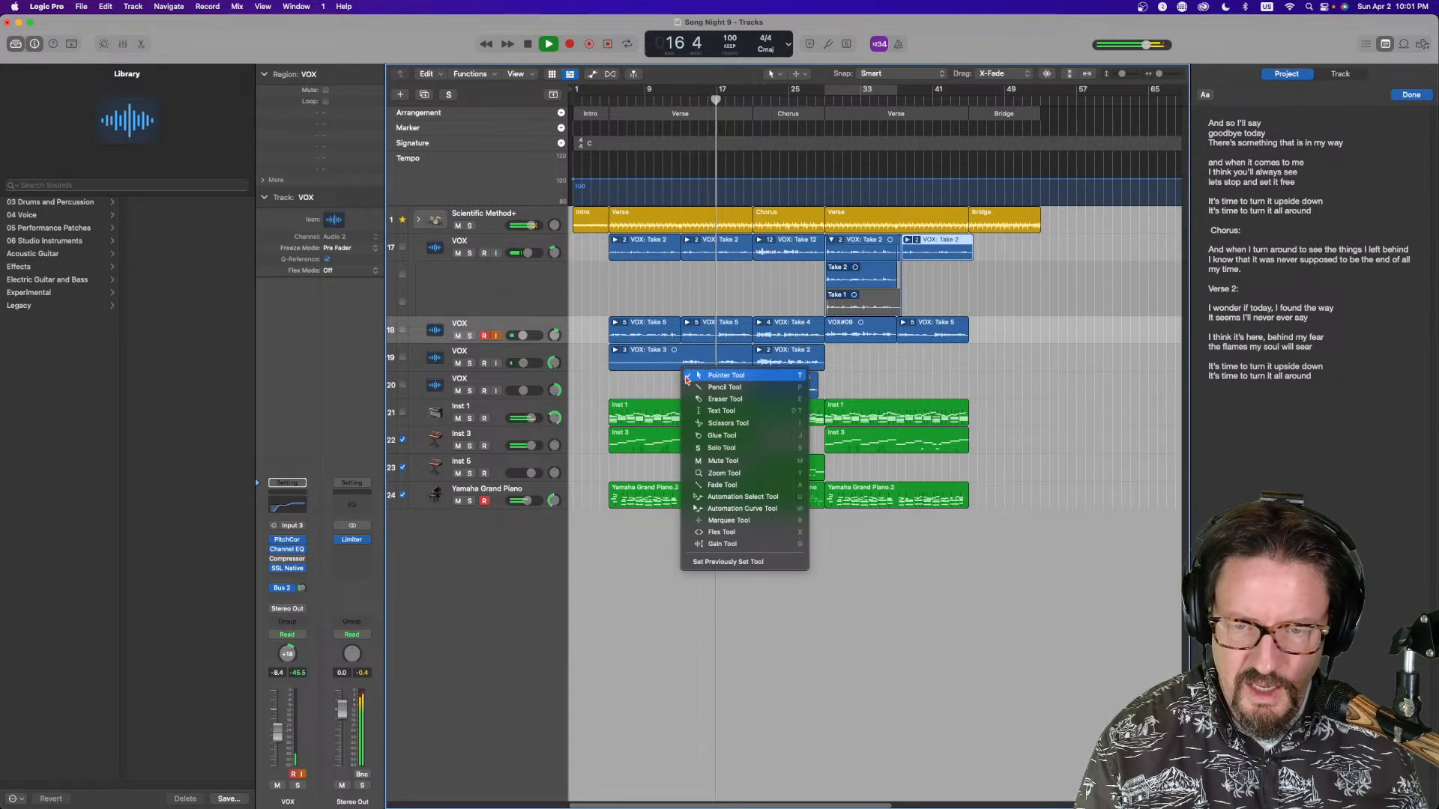
pyautogui.press('i')
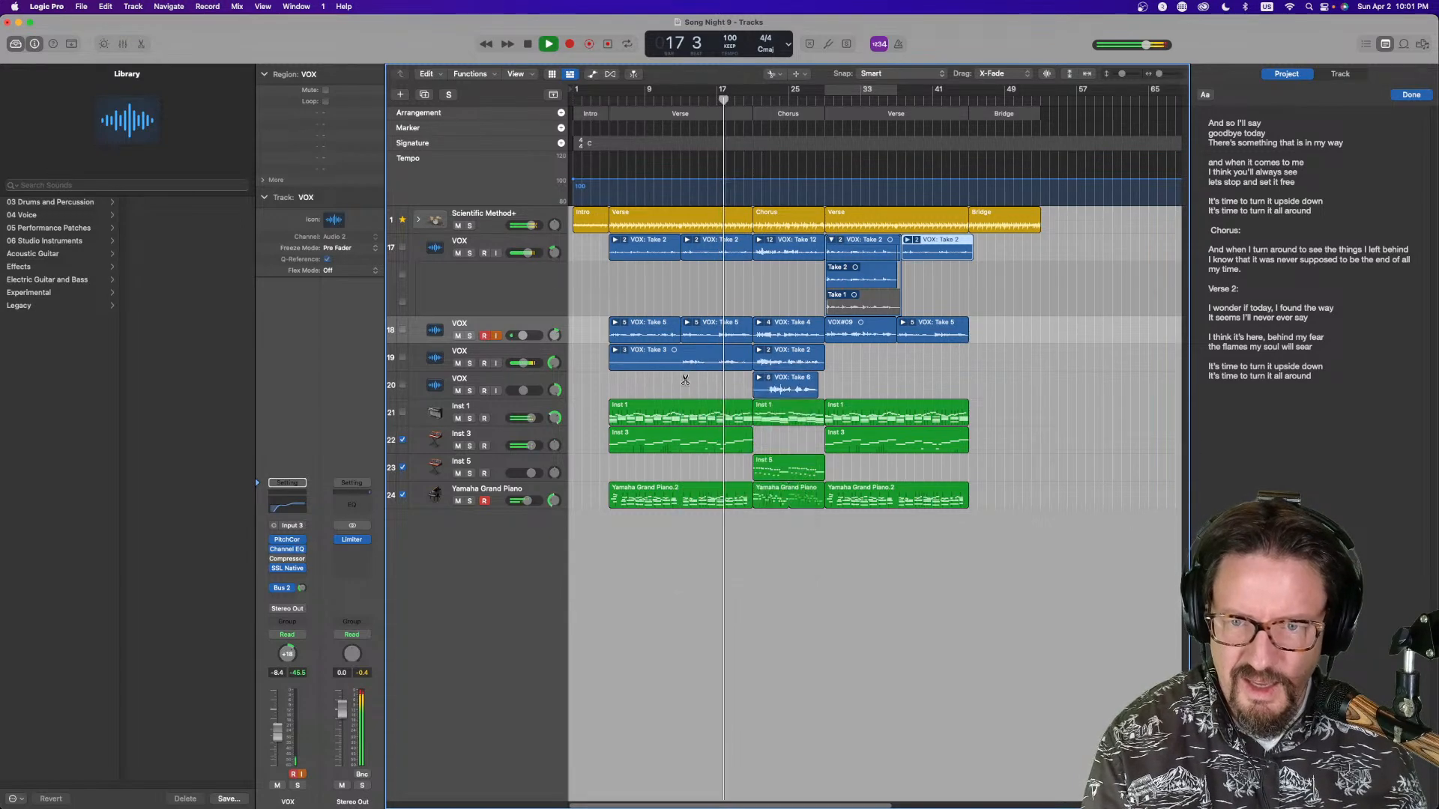
pyautogui.click(699, 369)
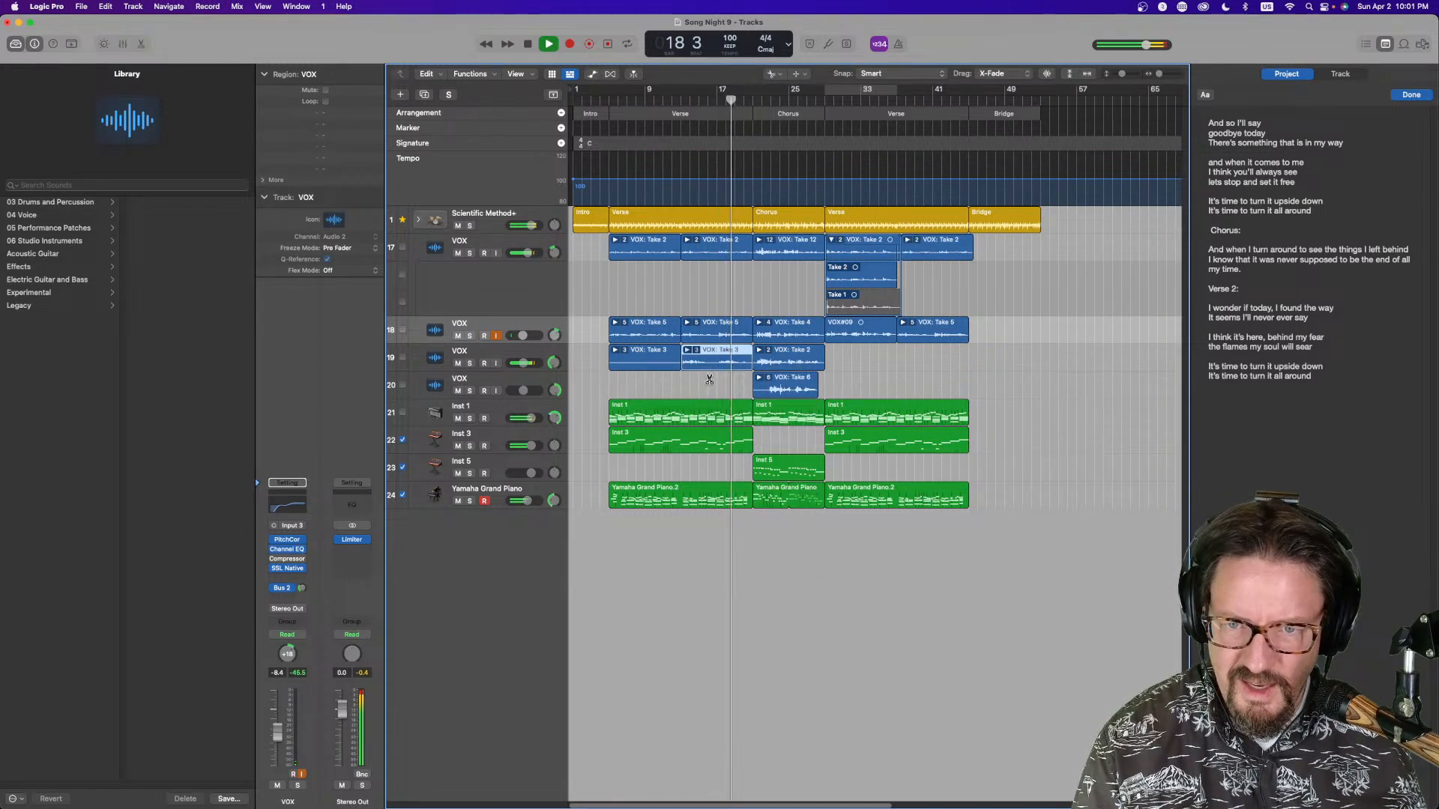
pyautogui.press('t')
pyautogui.press('t')
pyautogui.moveTo(712, 355); pyautogui.dragTo(930, 360)
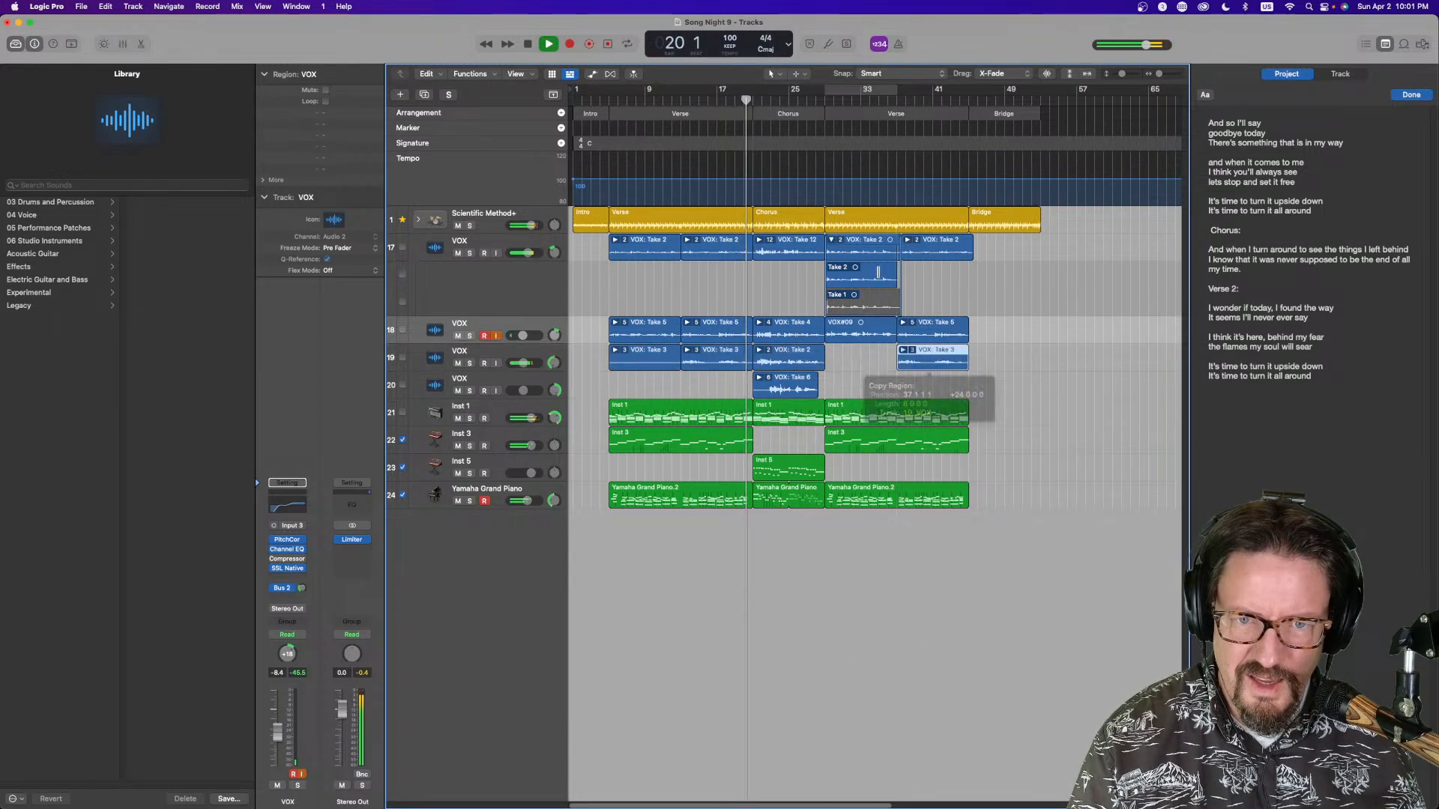
# Adjust the copied vocal region on the first VOX track to fit bars 37–45
pyautogui.click(817, 99)
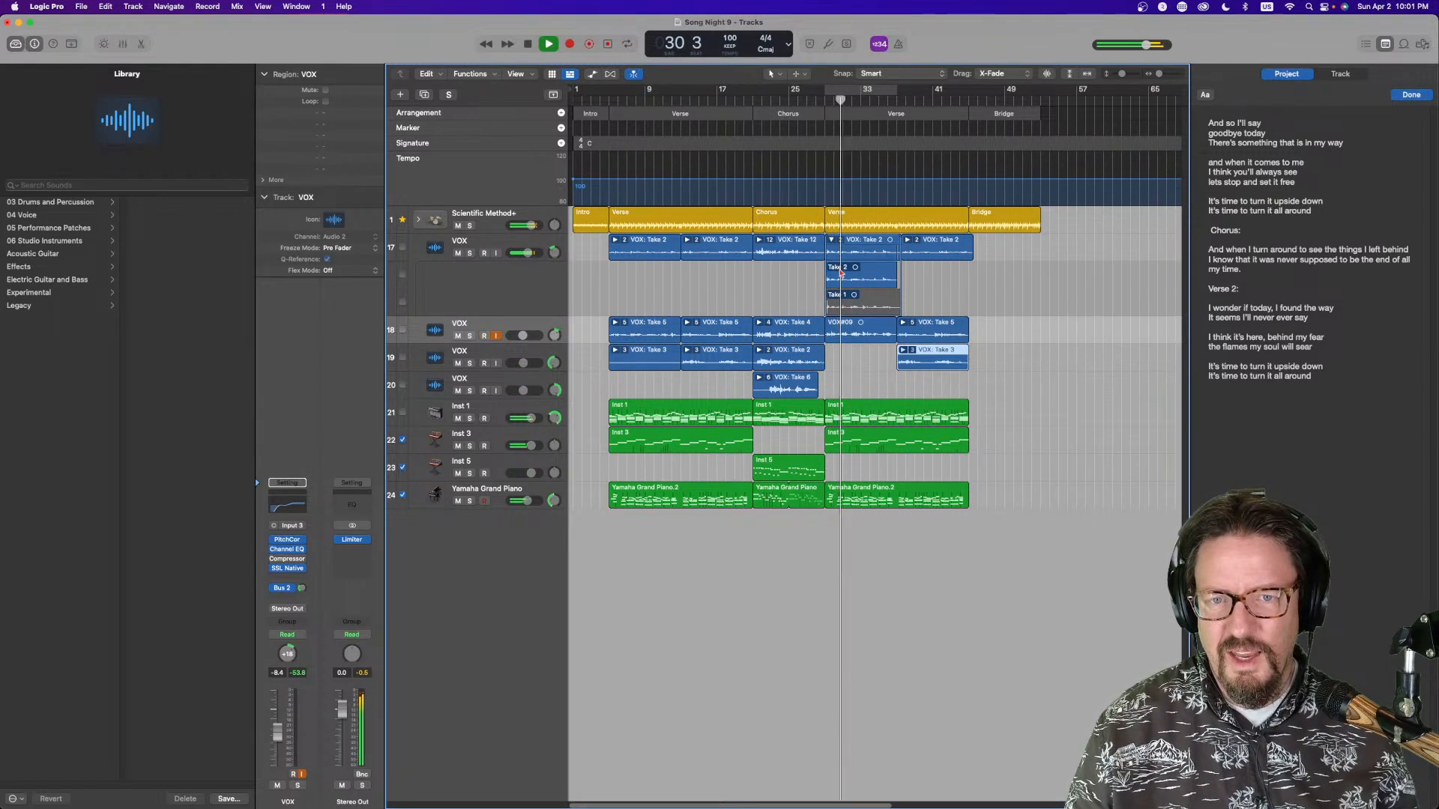
pyautogui.click(832, 241)
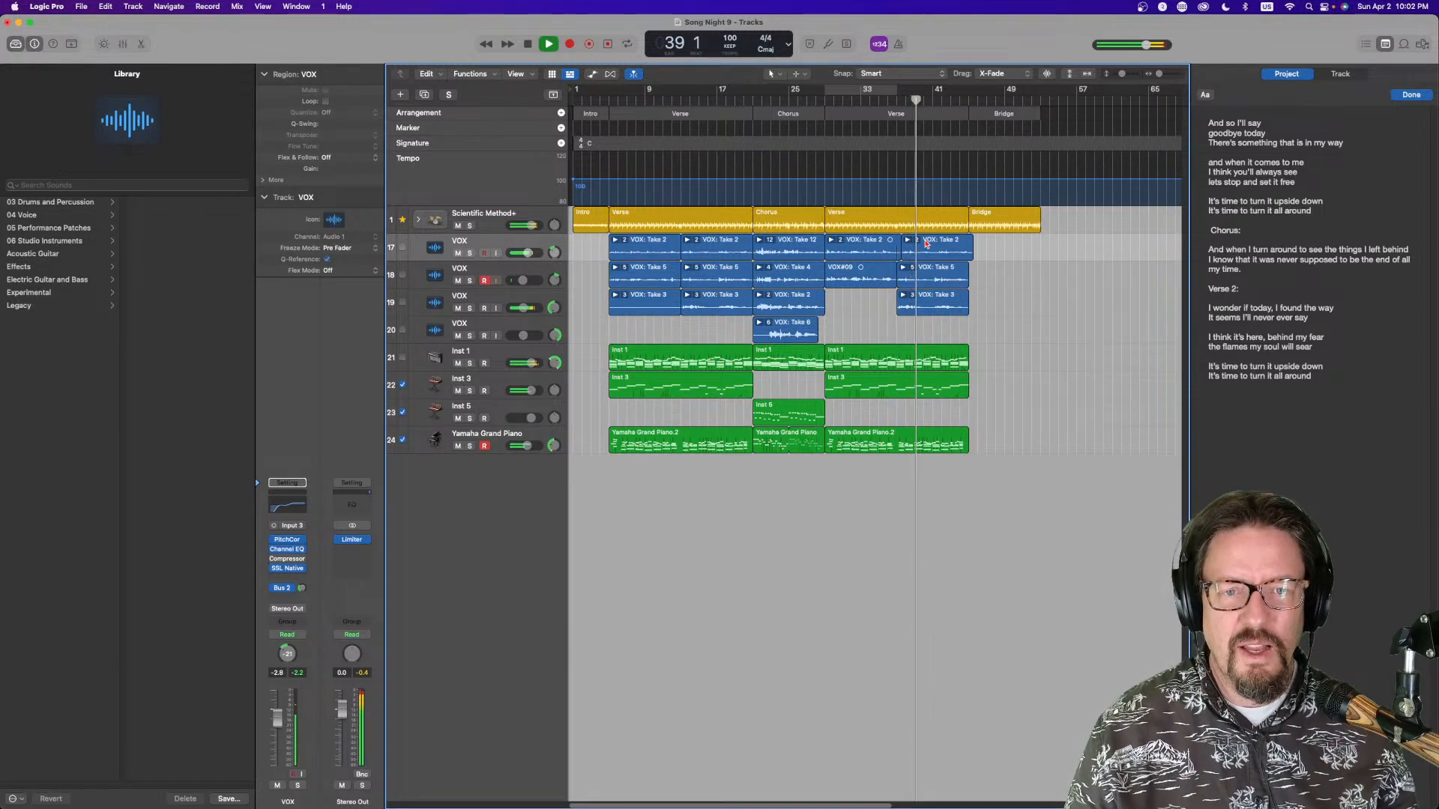
pyautogui.moveTo(927, 242); pyautogui.dragTo(920, 248)
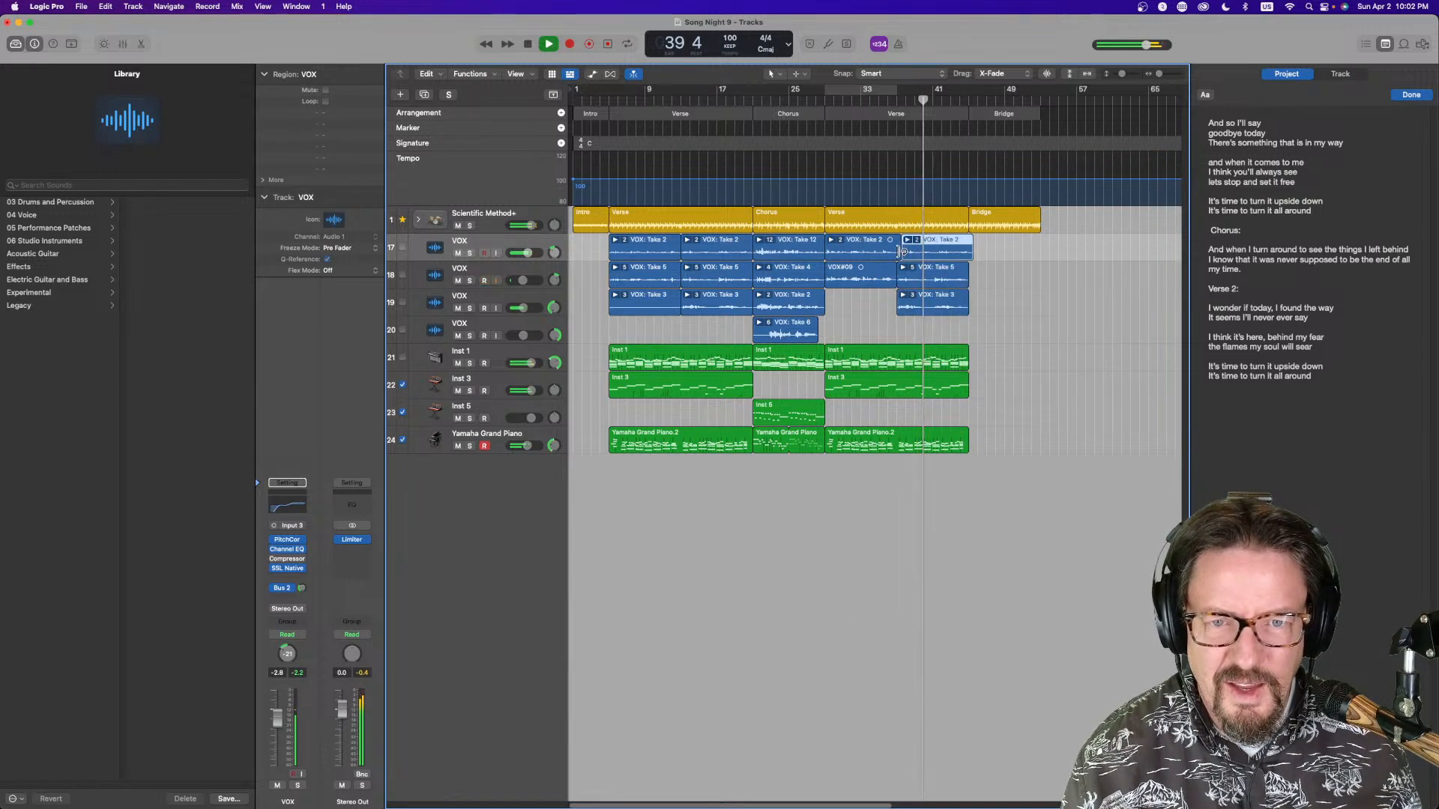
pyautogui.moveTo(935, 244); pyautogui.dragTo(930, 250)
pyautogui.moveTo(933, 244); pyautogui.dragTo(936, 245)
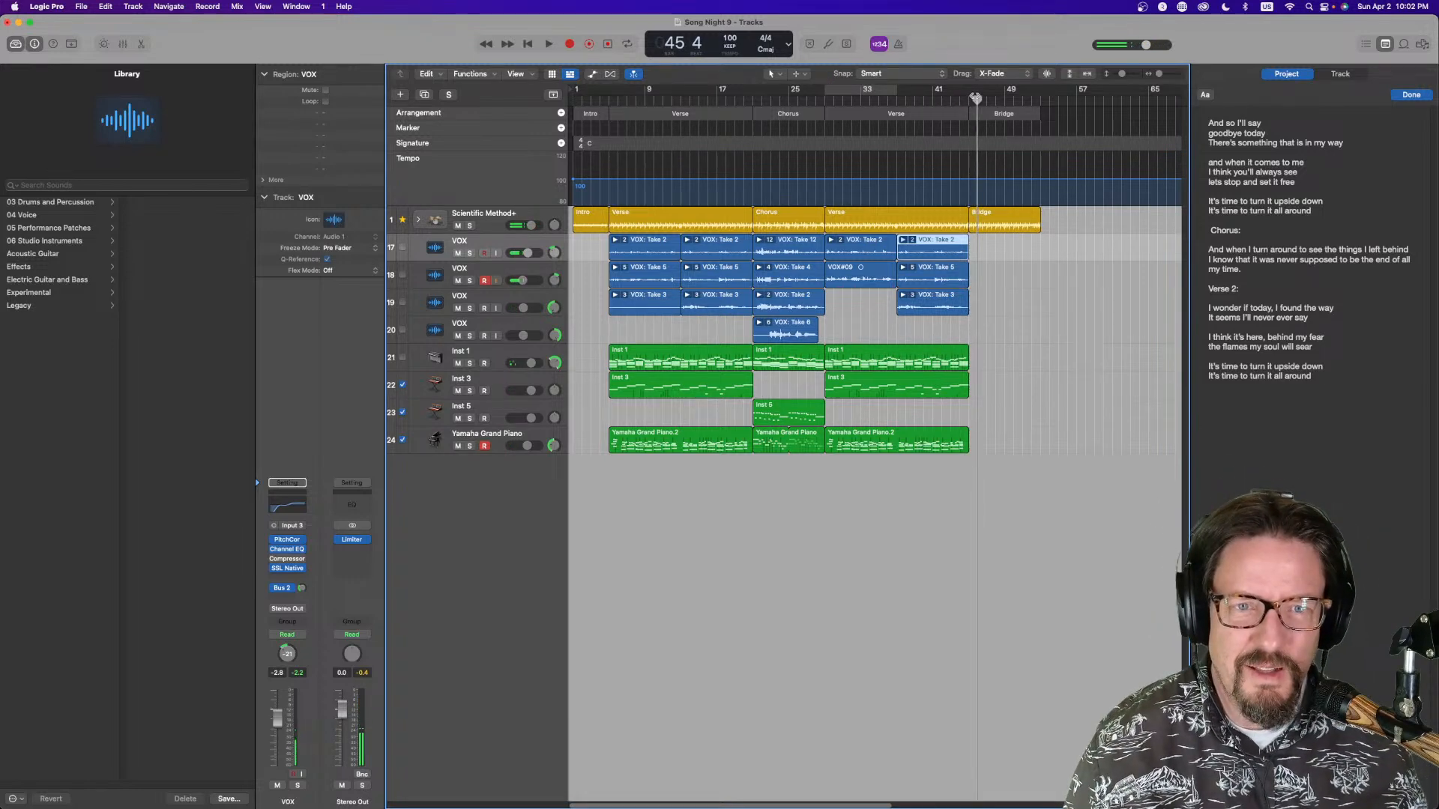
# Set the cycle over the bridge, bars 45–53, arm the Inst 1 track and record a part there
pyautogui.moveTo(972, 93); pyautogui.dragTo(1035, 96)
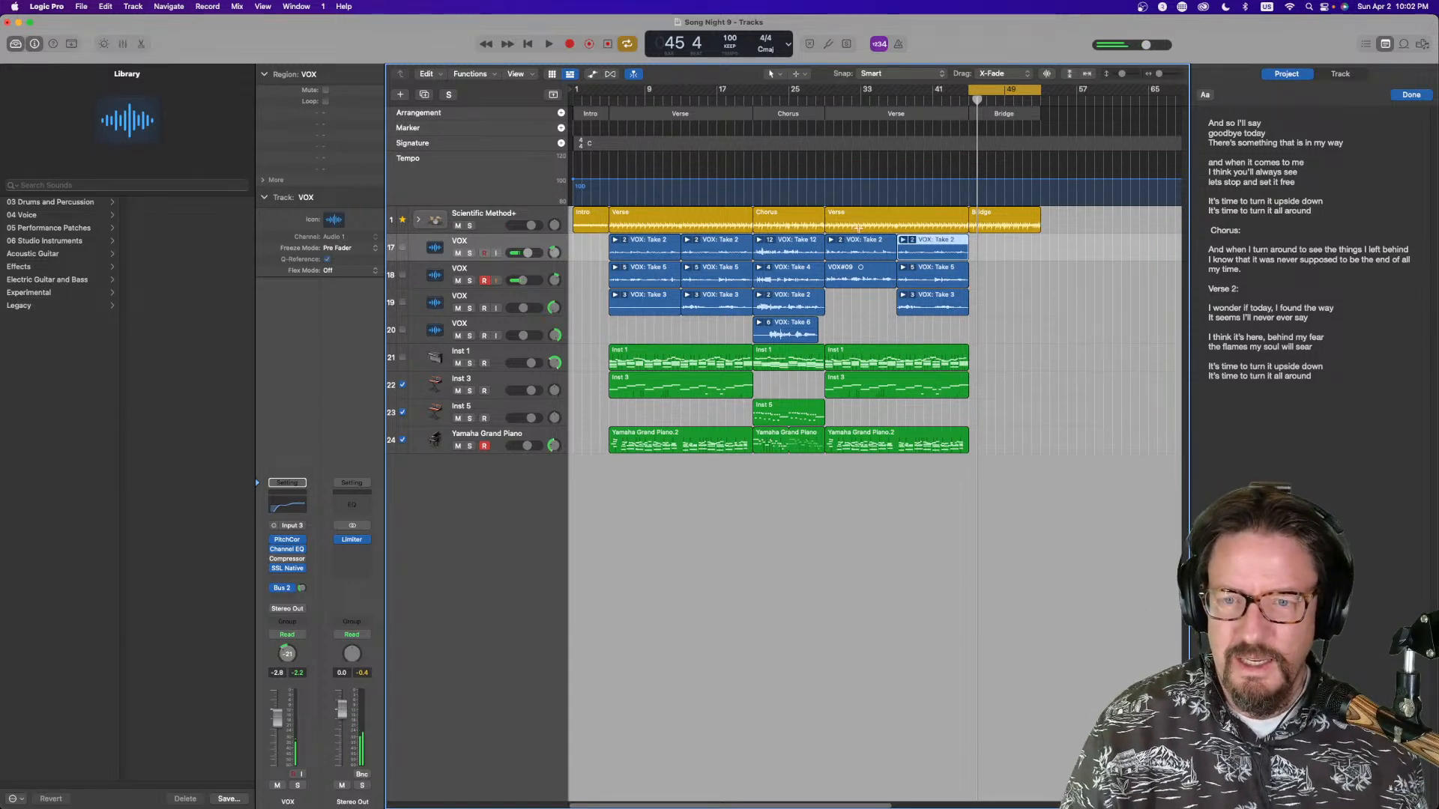
pyautogui.click(498, 357)
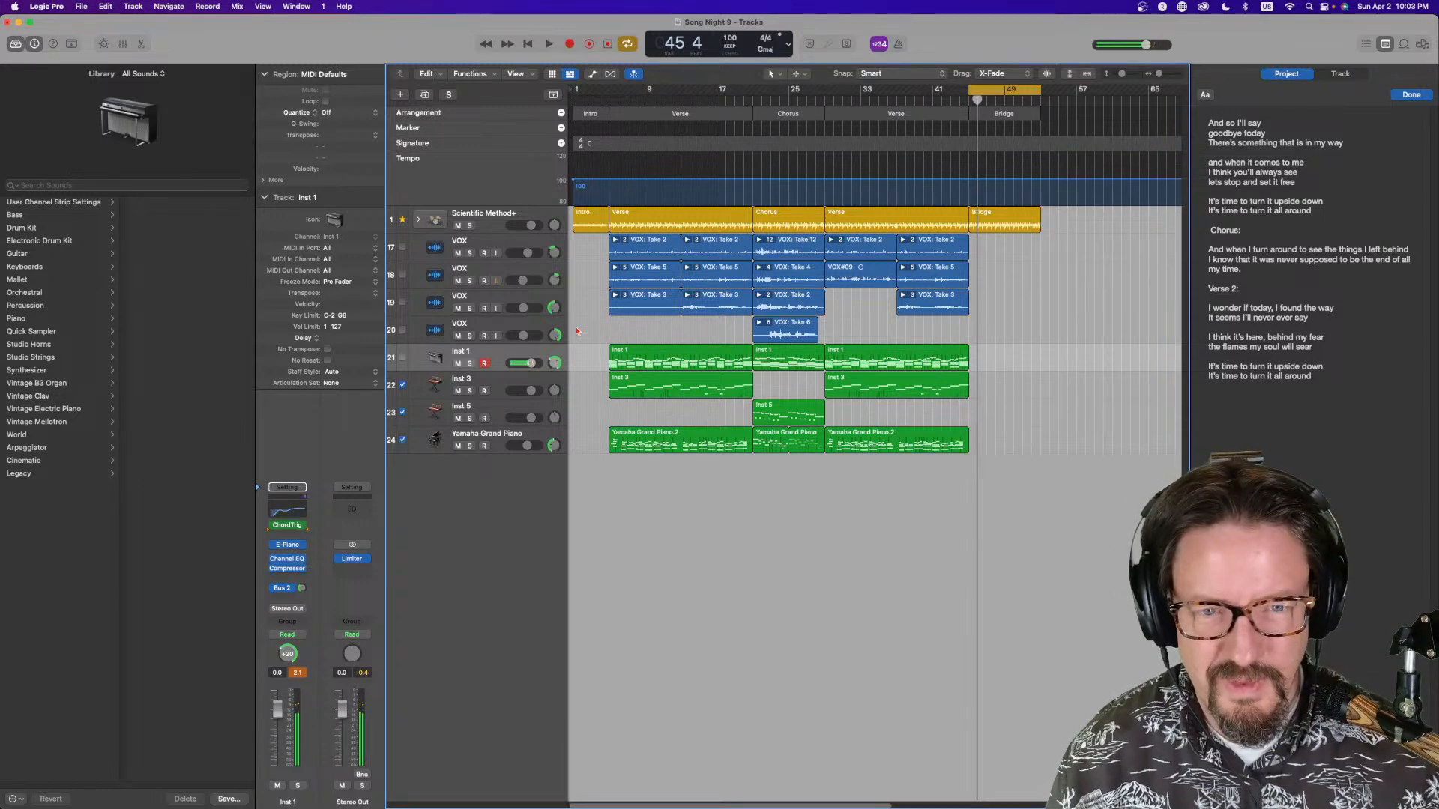
pyautogui.press('r')
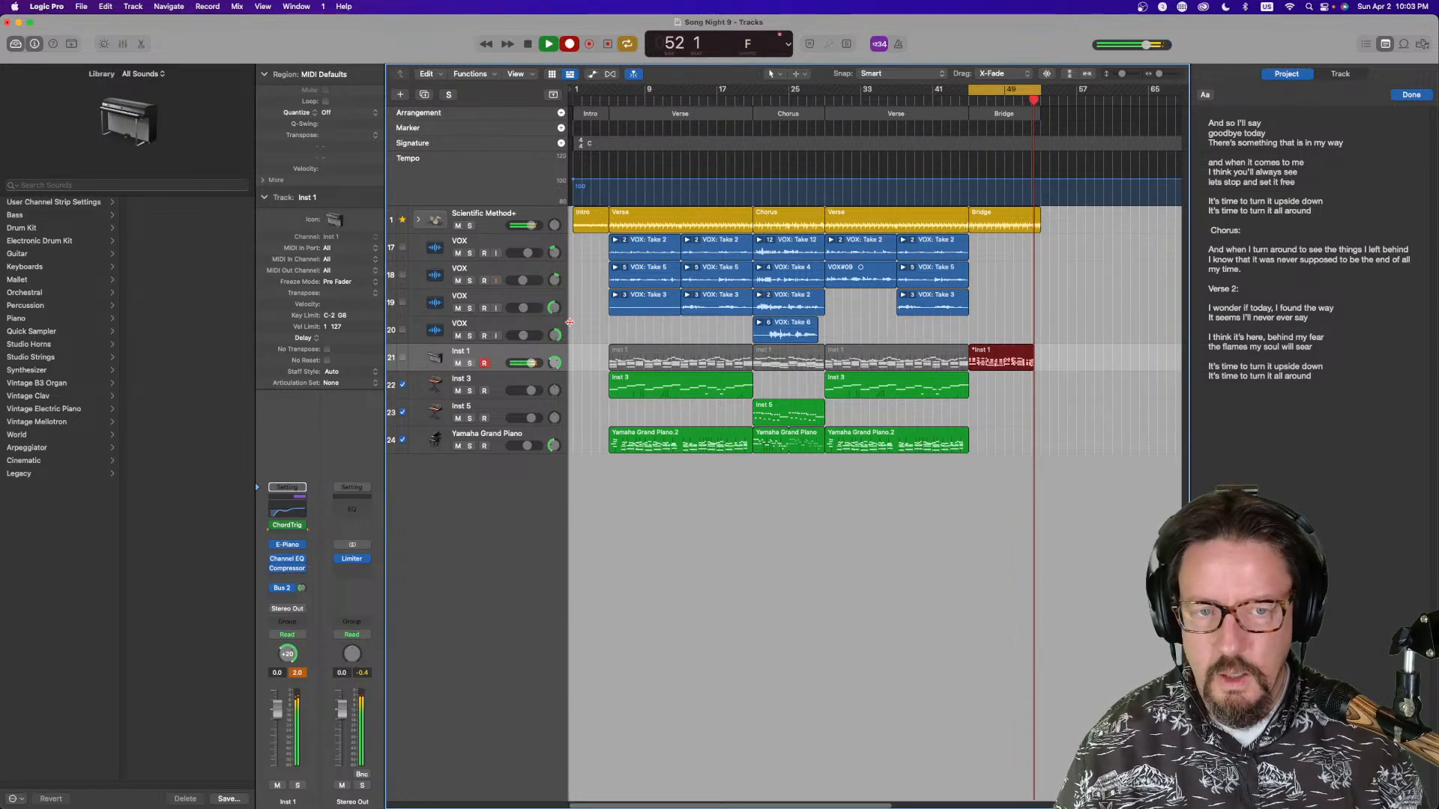
pyautogui.press('space')
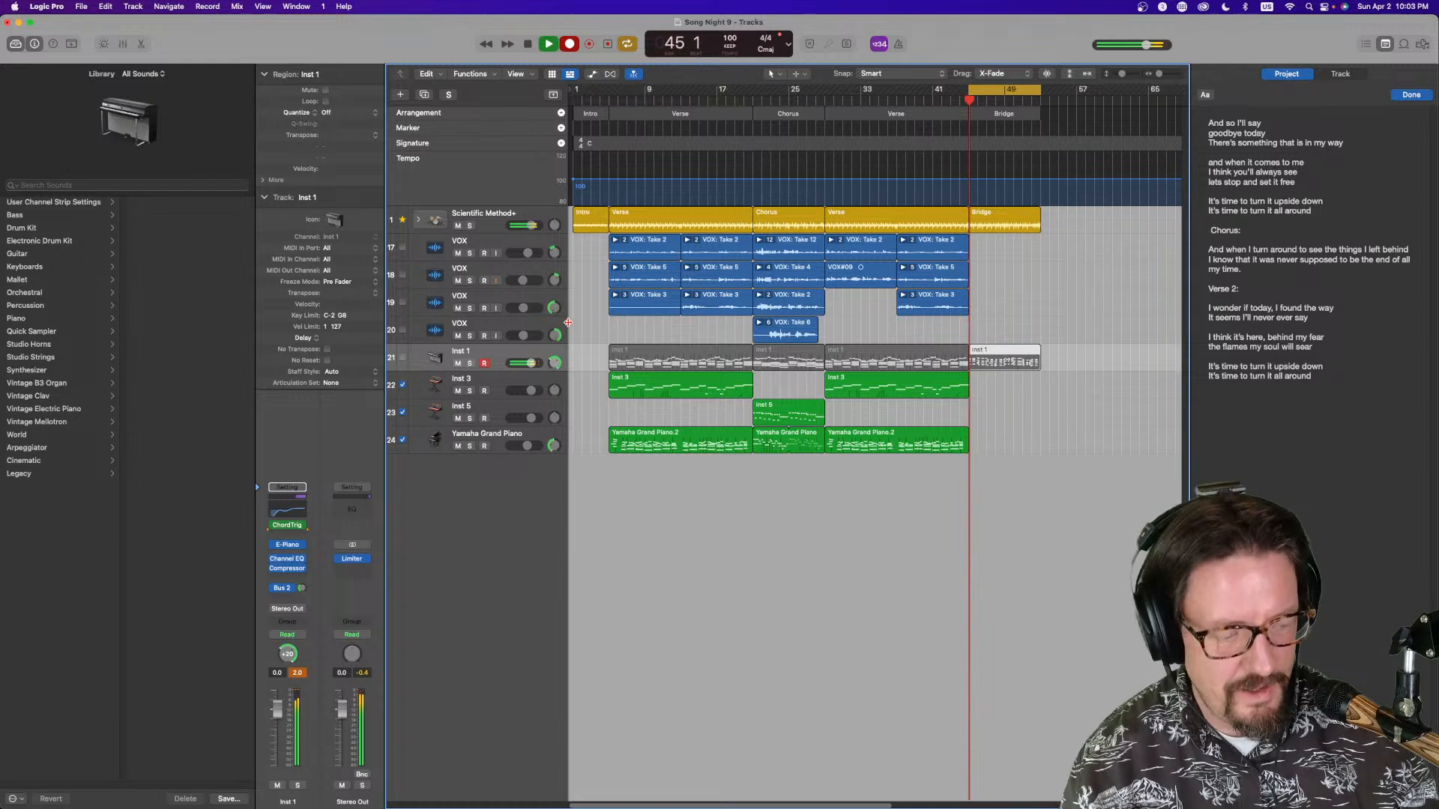
pyautogui.press('space')
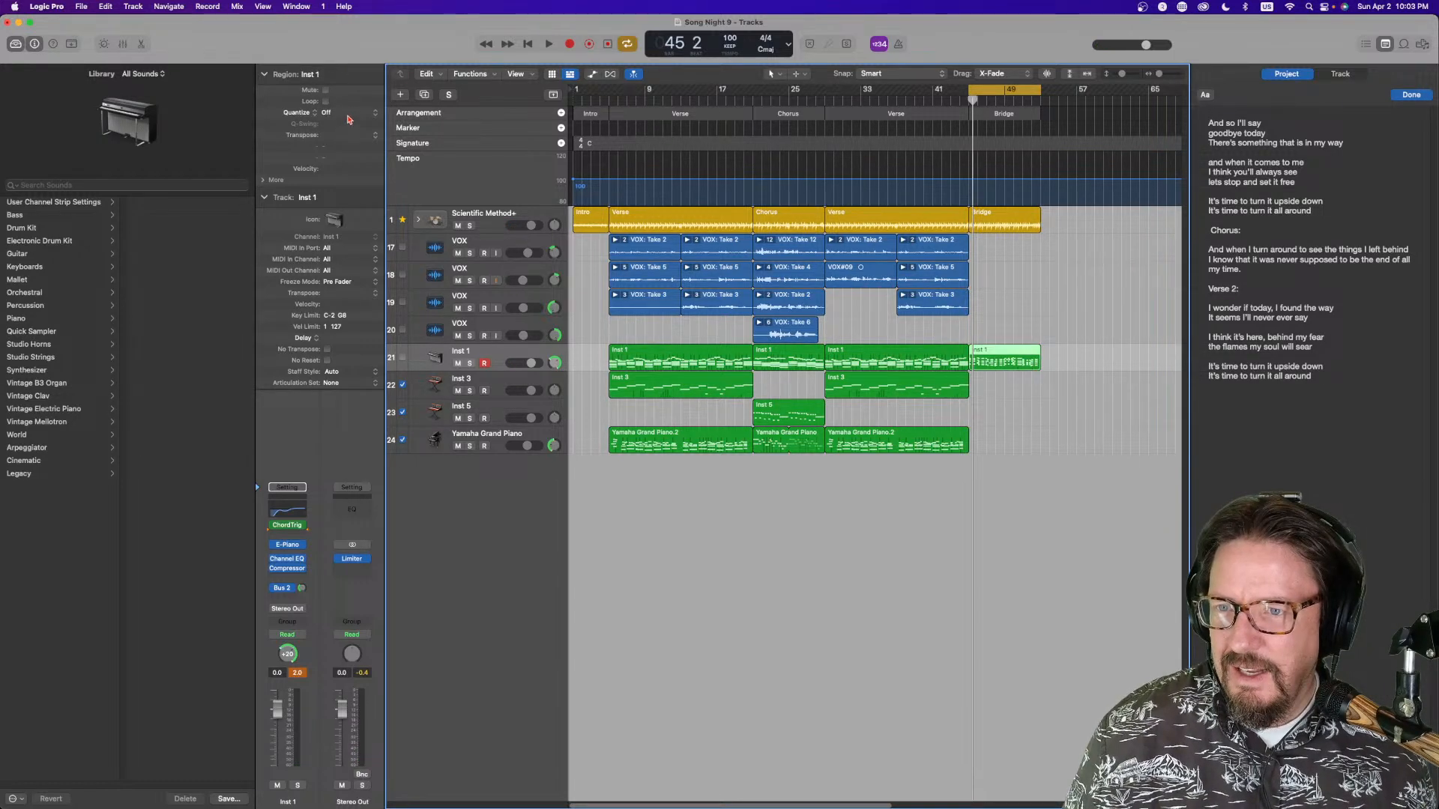
# Set the Inst 1 bridge region's quantize to 1/8 Note and its Q-Strength to 75% while playing it back
pyautogui.click(347, 113)
pyautogui.click(363, 166)
pyautogui.press('space')
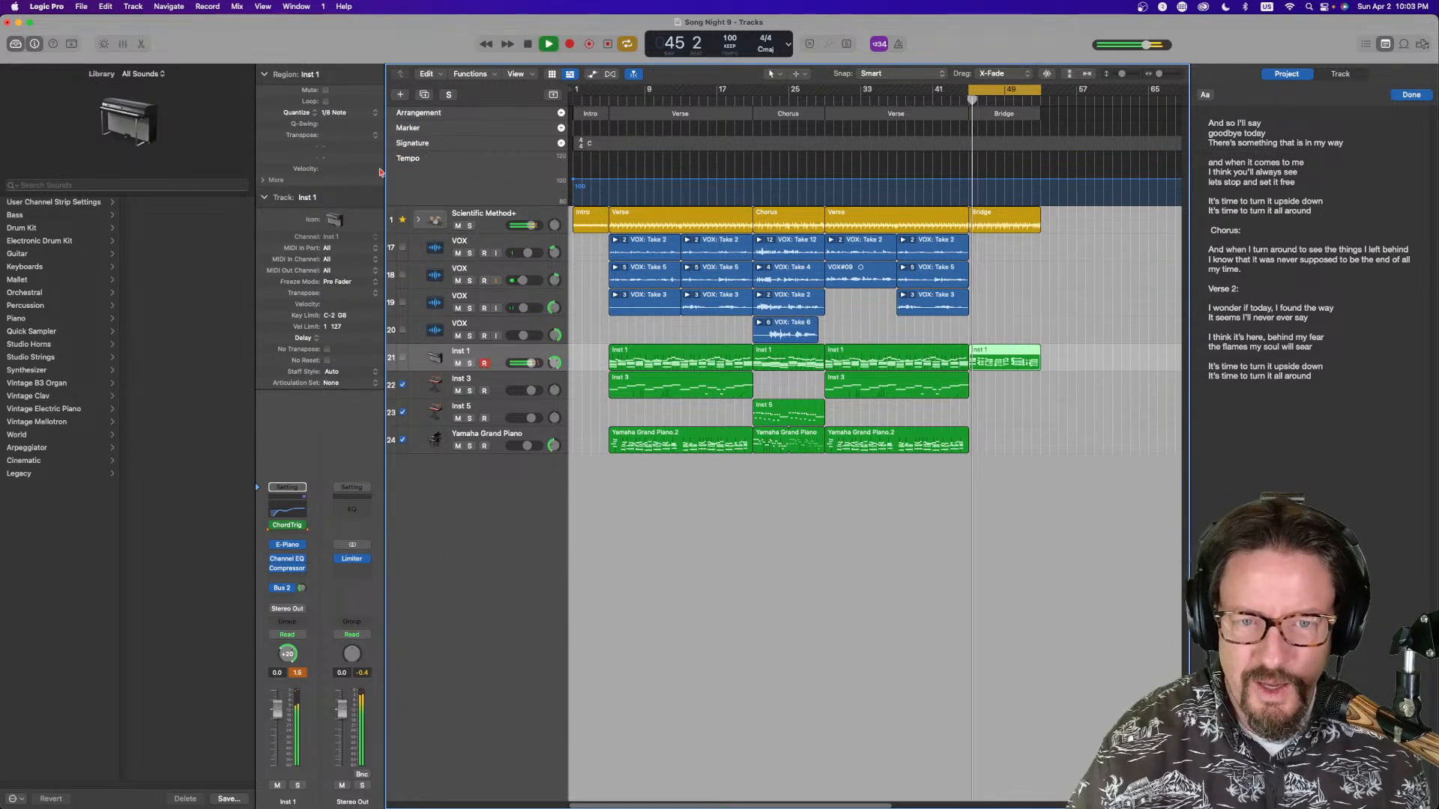
pyautogui.click(319, 113)
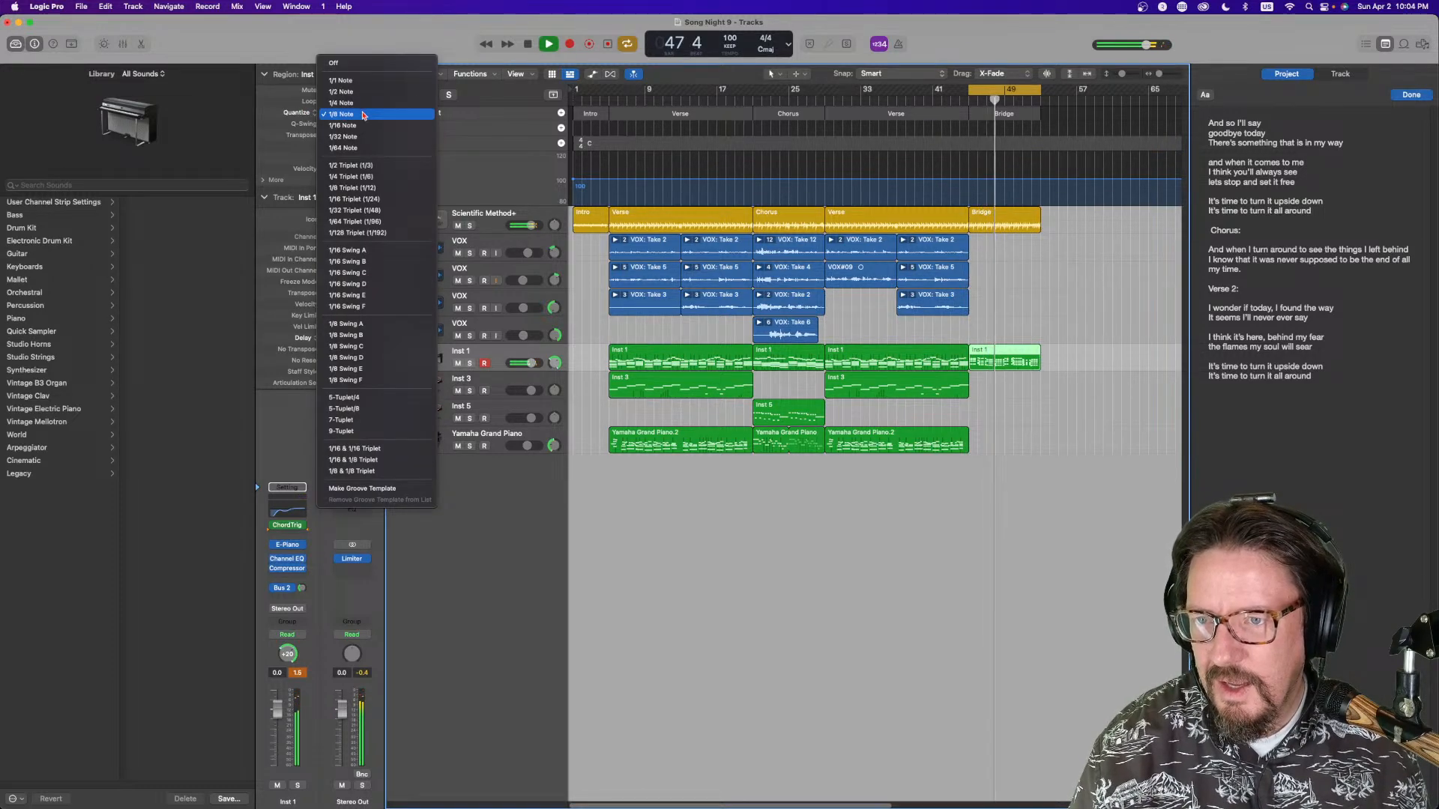
pyautogui.click(267, 236)
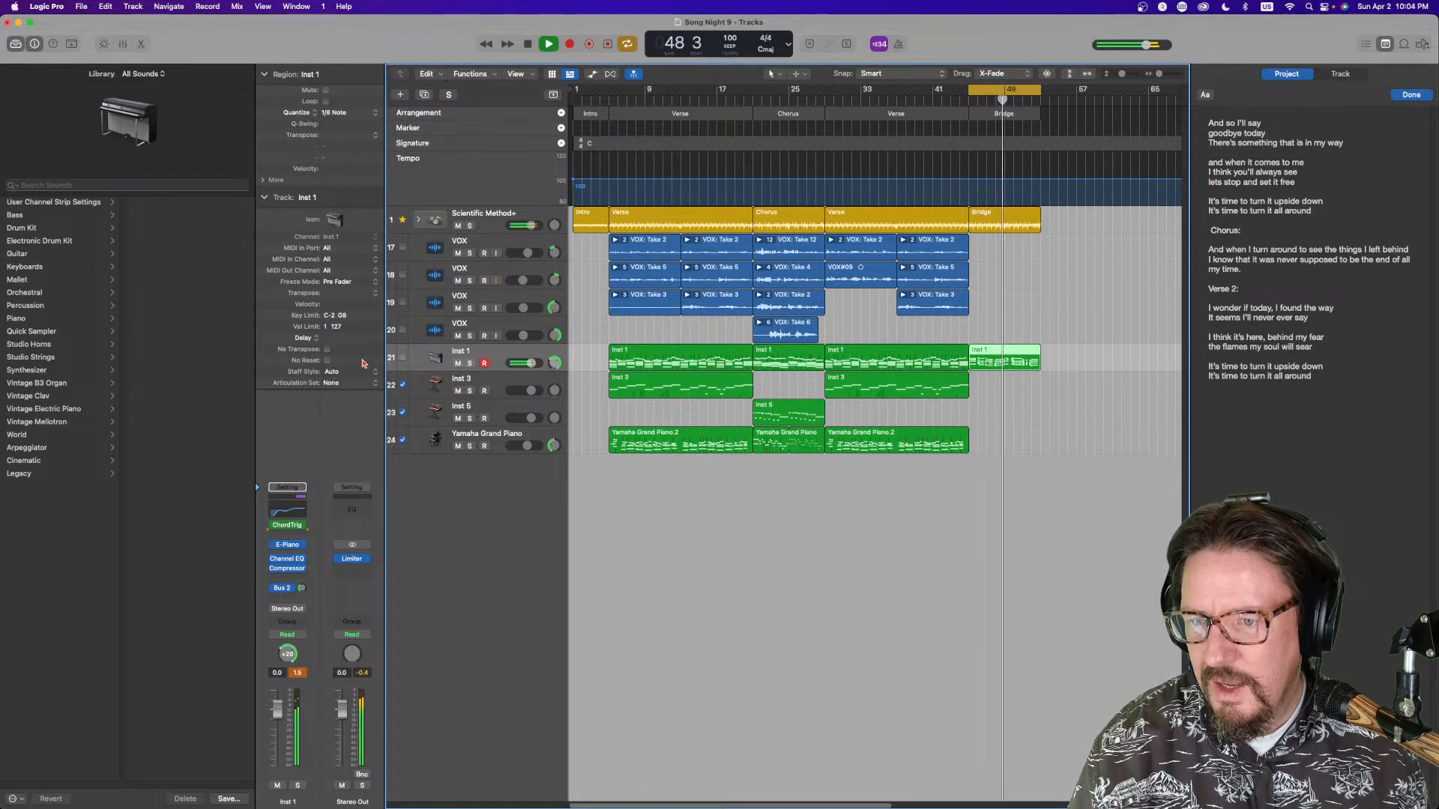
pyautogui.click(276, 180)
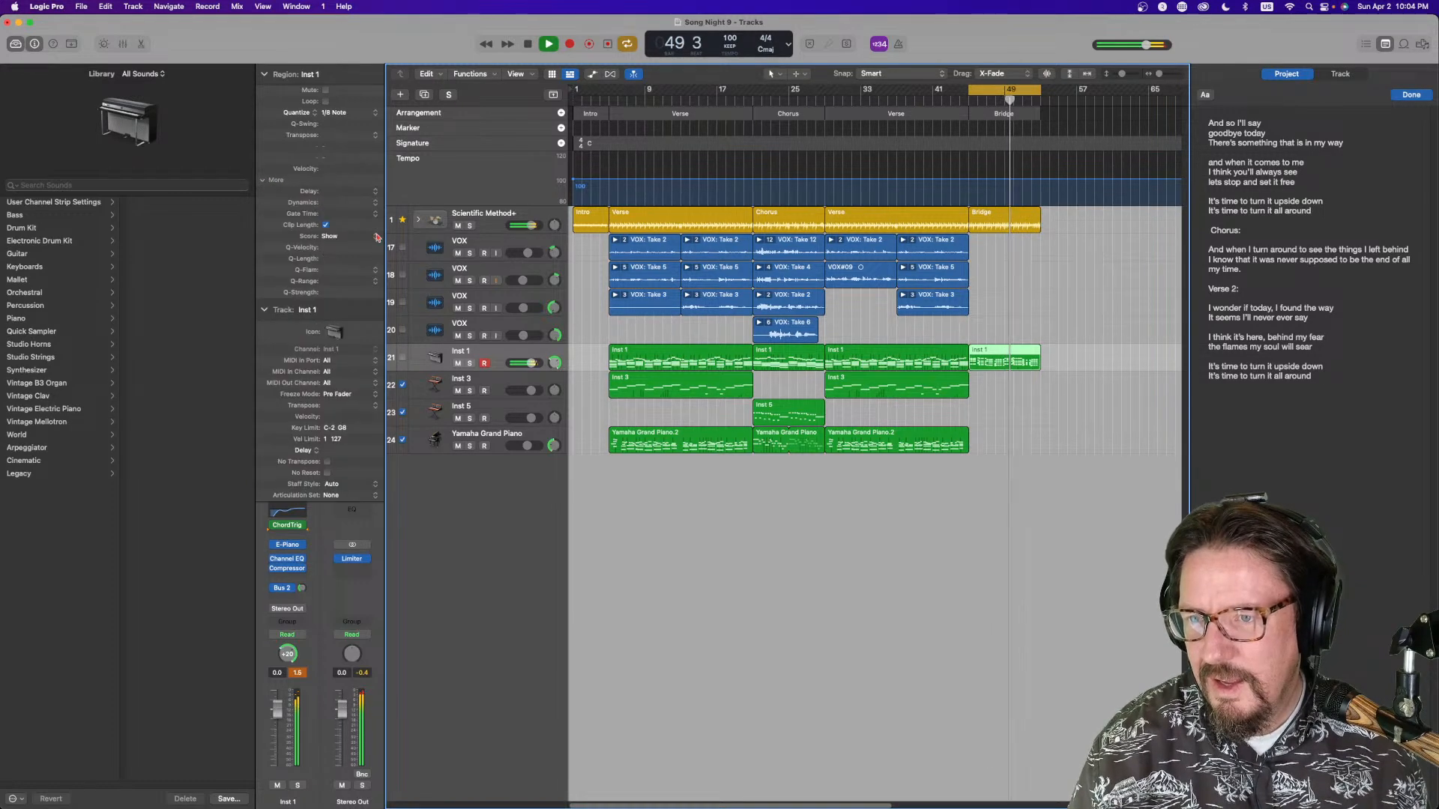
pyautogui.moveTo(365, 296); pyautogui.dragTo(367, 343)
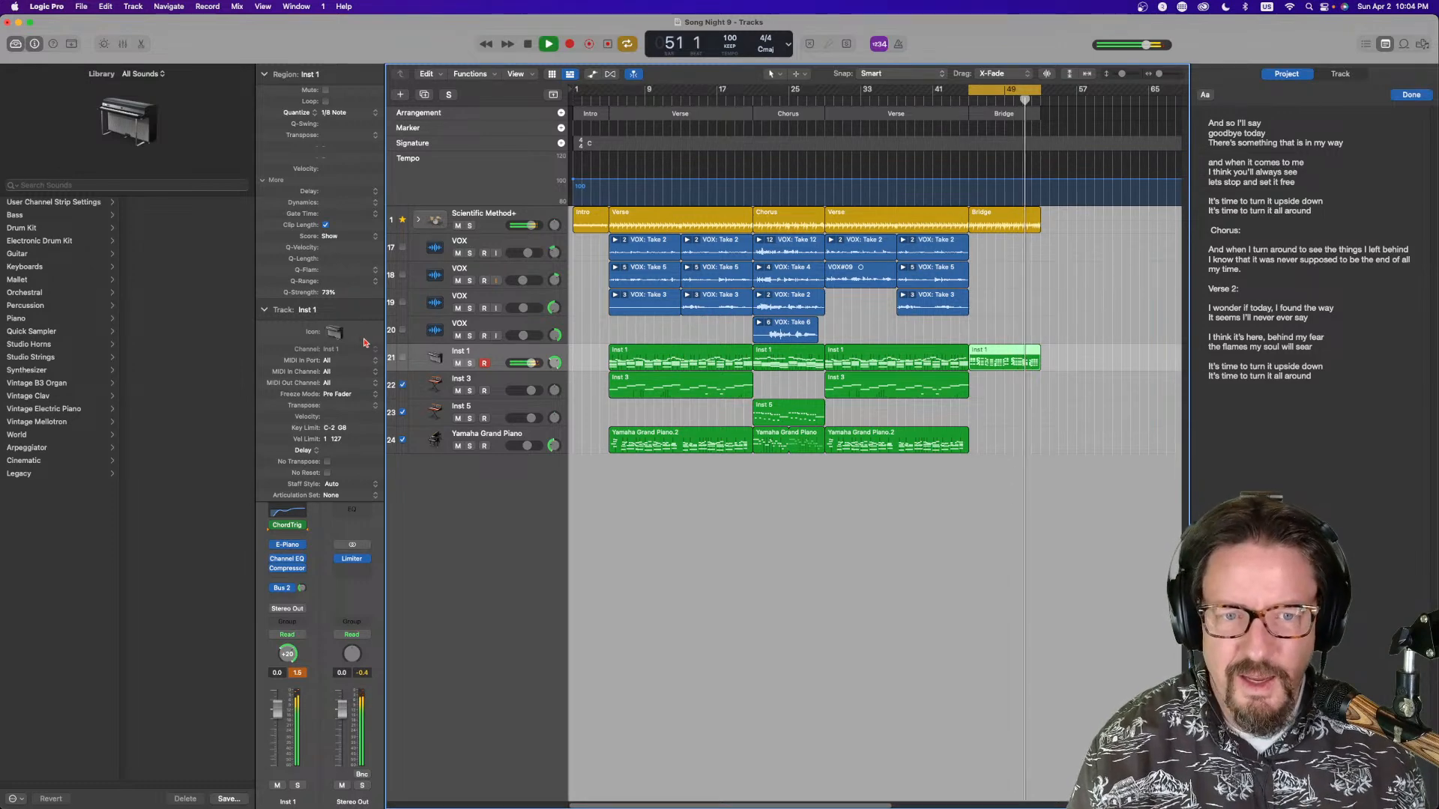
# Duplicate the Inst 1 track and move the bridge region down onto the new duplicate track
pyautogui.press('space')
pyautogui.press('space')
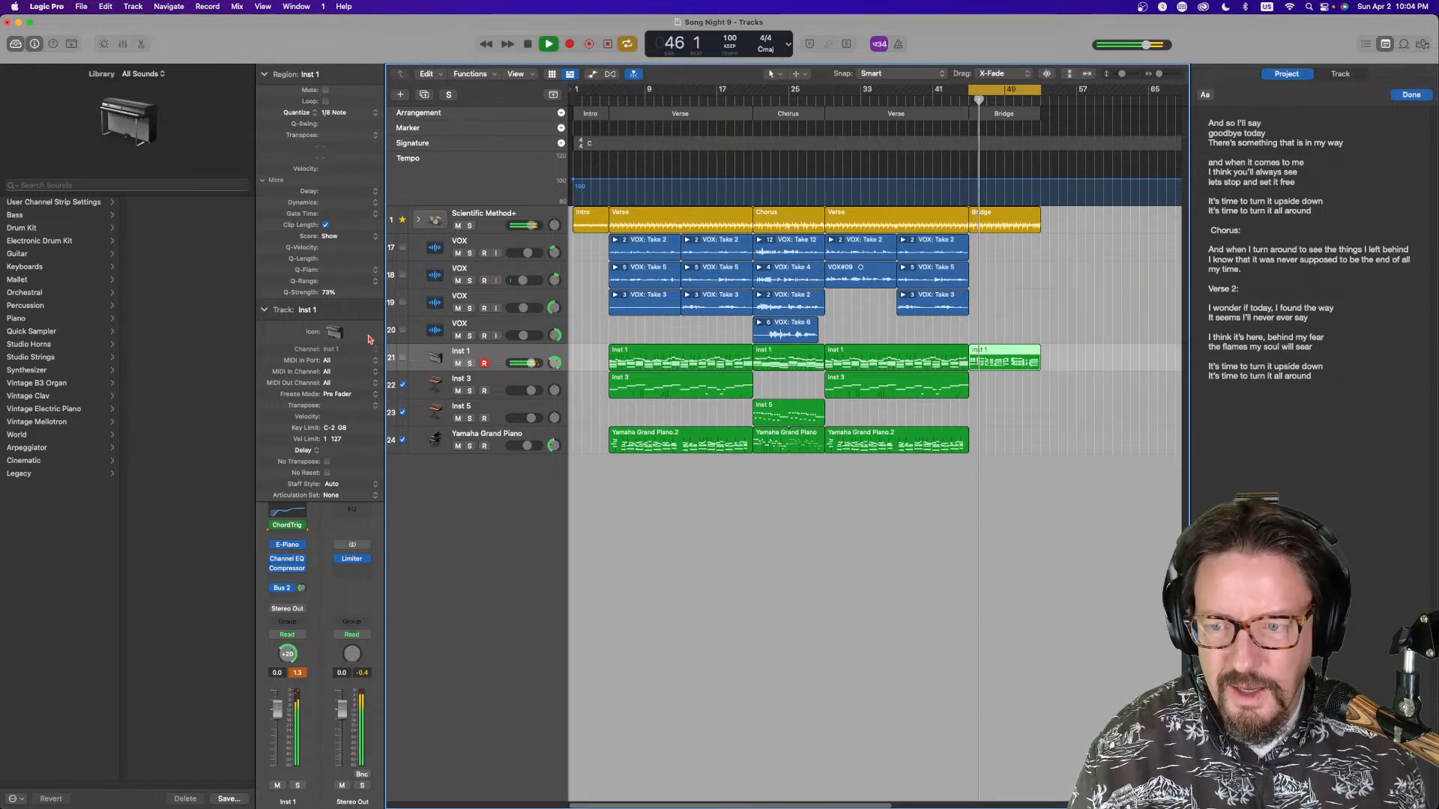
pyautogui.press('space')
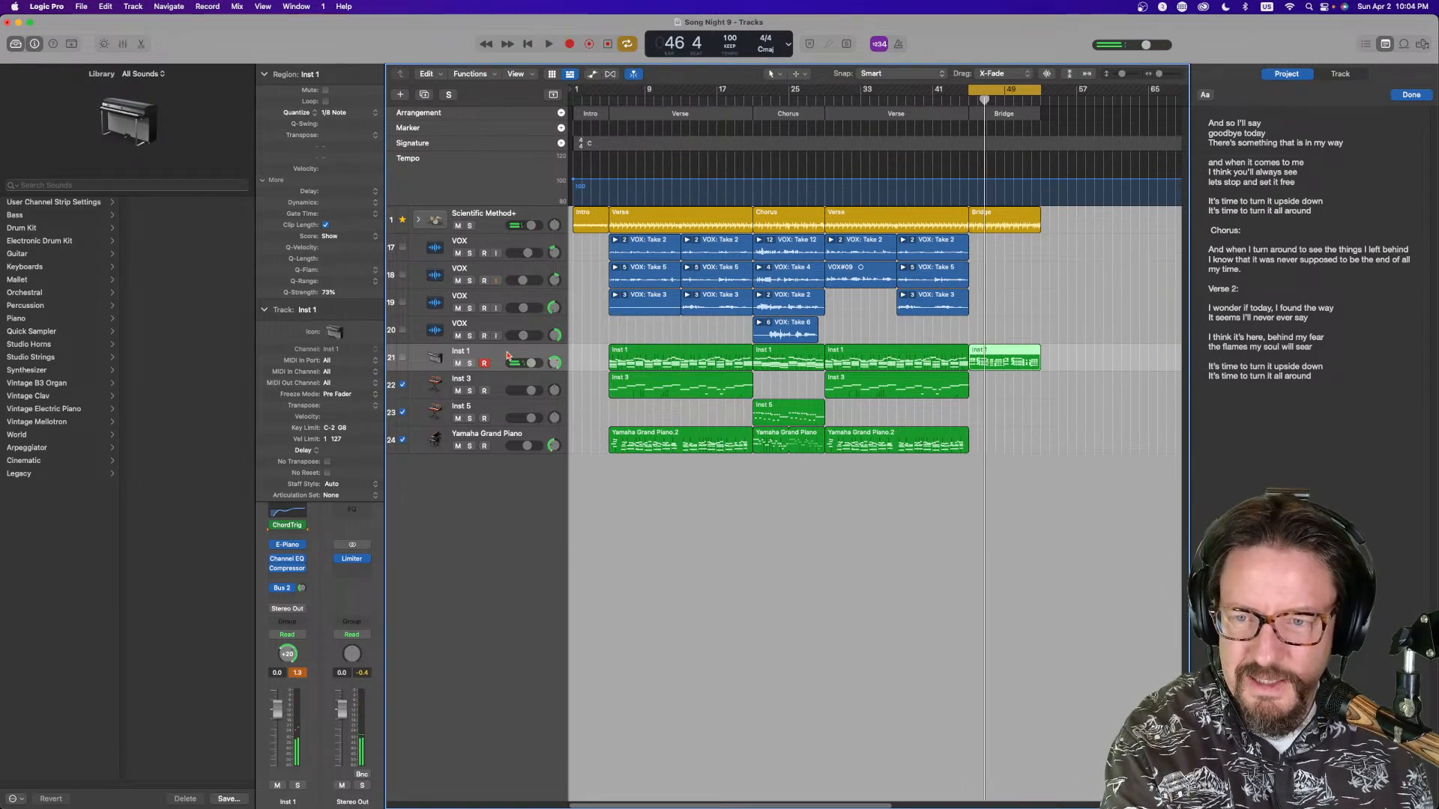
pyautogui.press('super+d')
pyautogui.moveTo(1001, 353); pyautogui.dragTo(1000, 380)
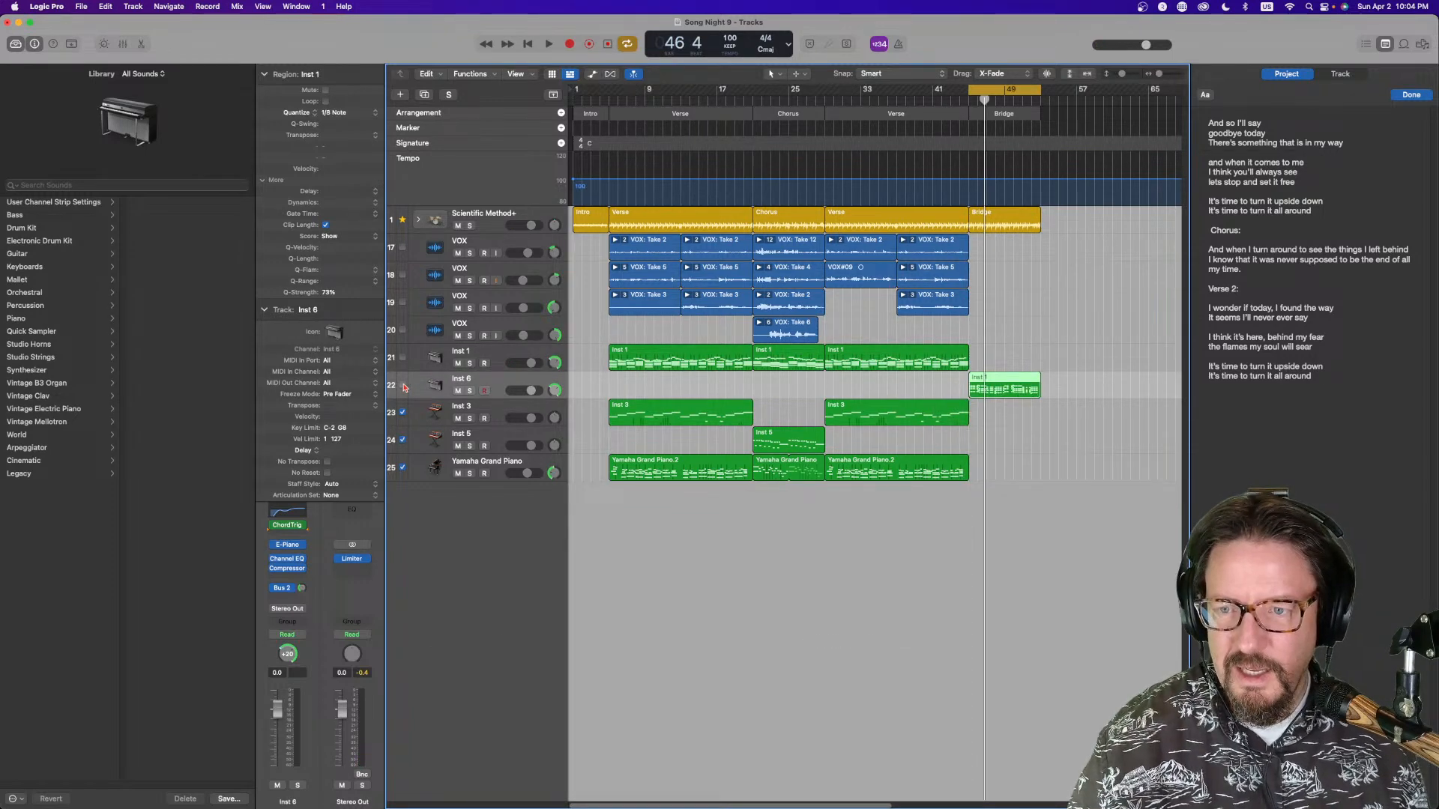
# Raise the bridge region's quantize strength and, in its notes, move one bass note of the first chord up to A1
pyautogui.press('space')
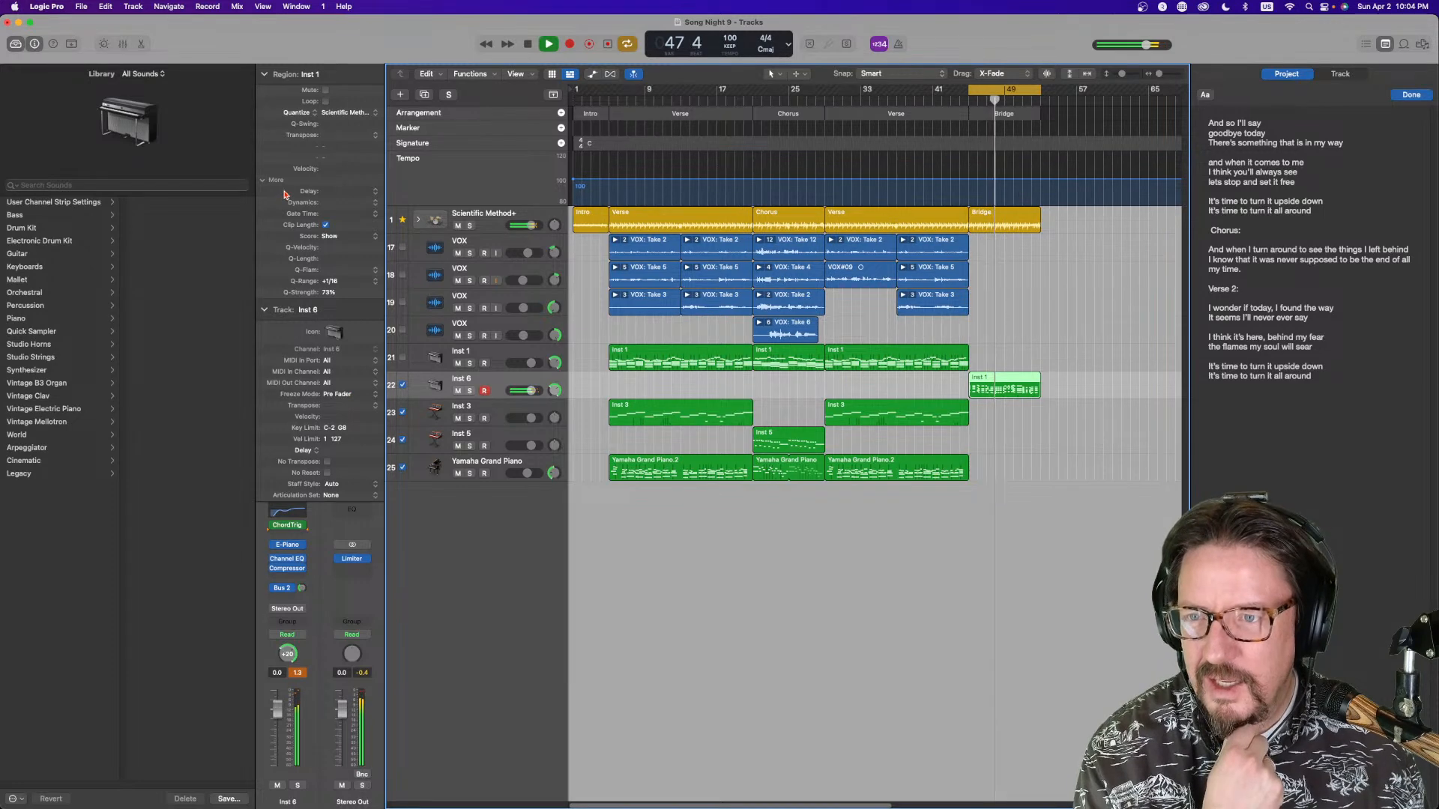
pyautogui.moveTo(332, 292); pyautogui.dragTo(336, 259)
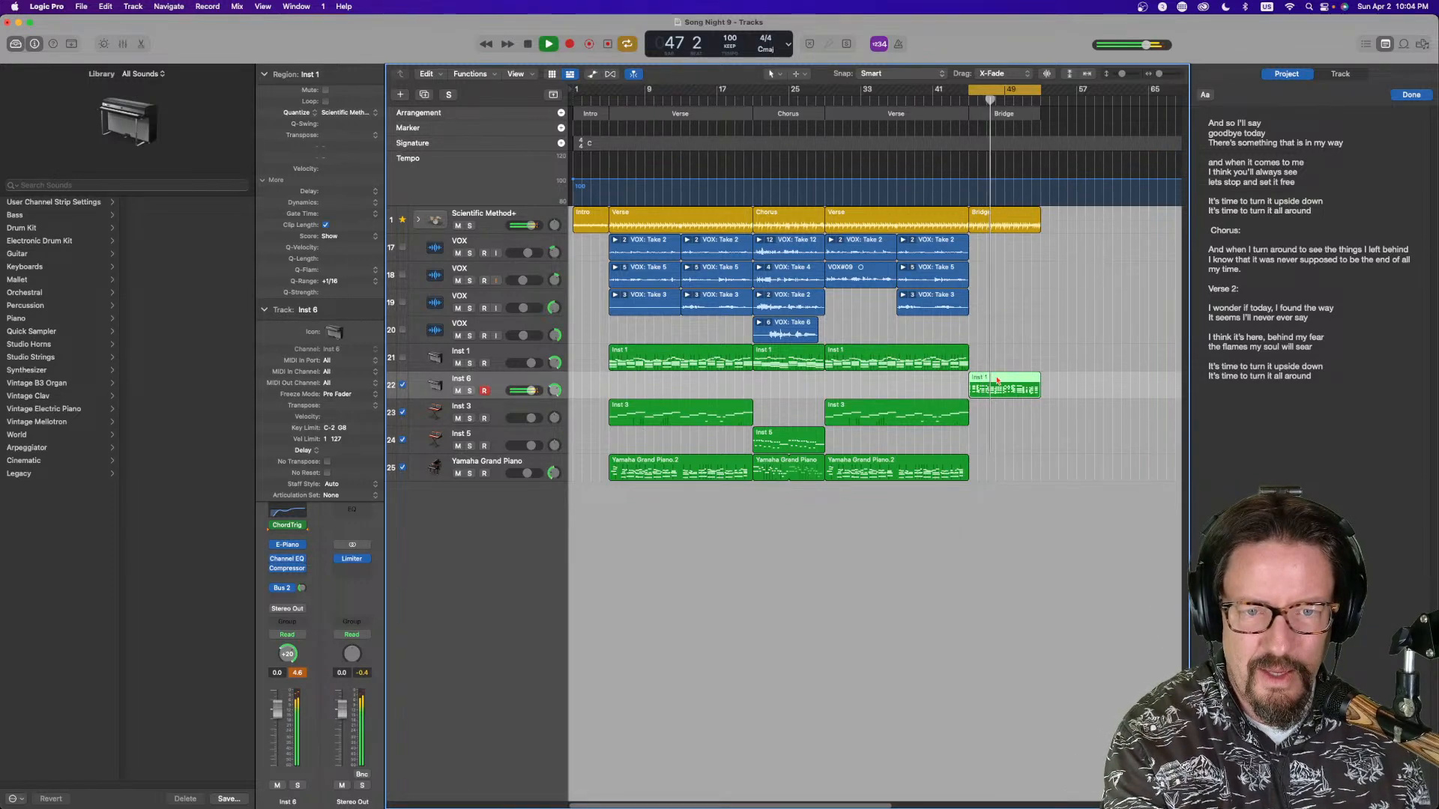
pyautogui.doubleClick(995, 376)
pyautogui.hscroll(-5, 669, 560)
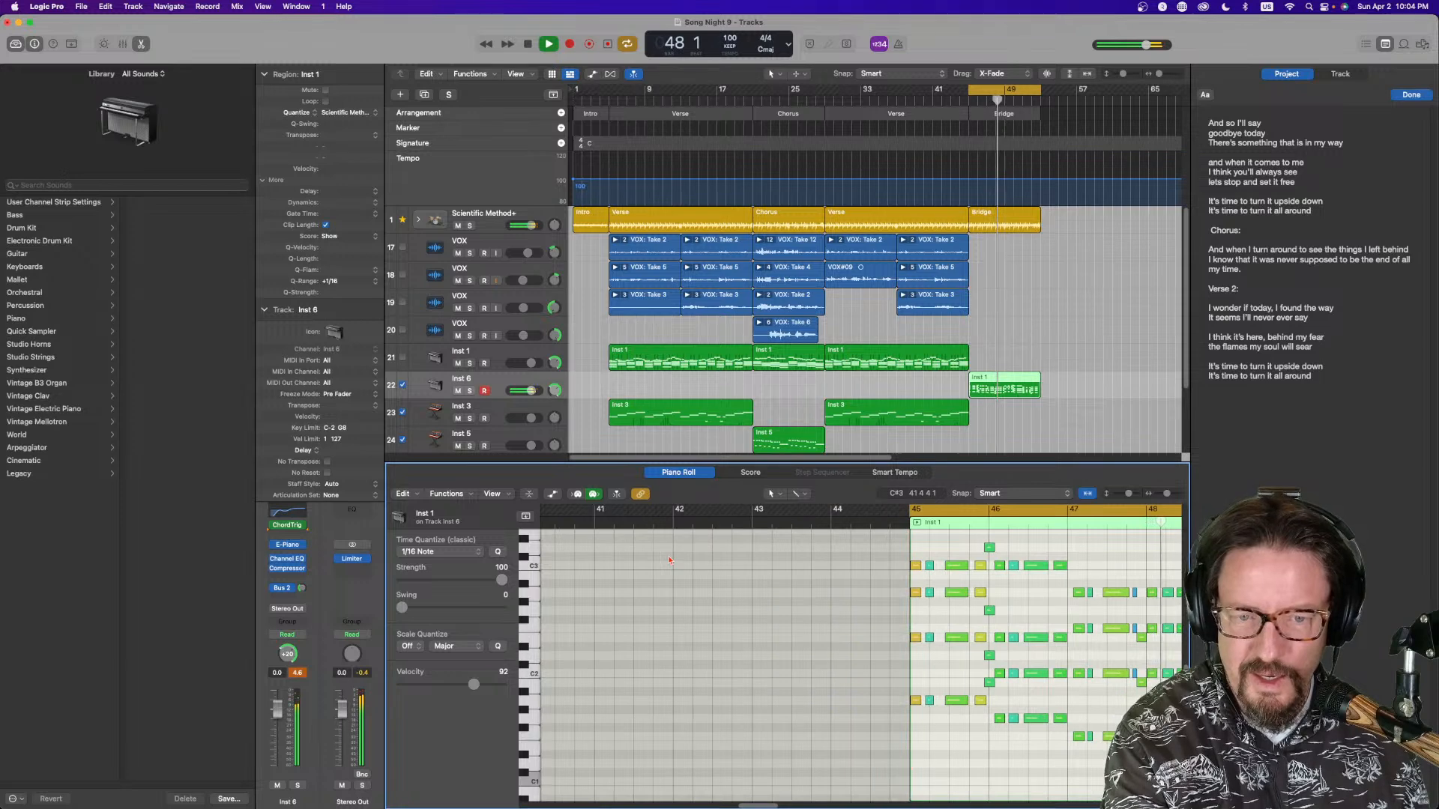
pyautogui.hscroll(2, 669, 558)
pyautogui.press('Return')
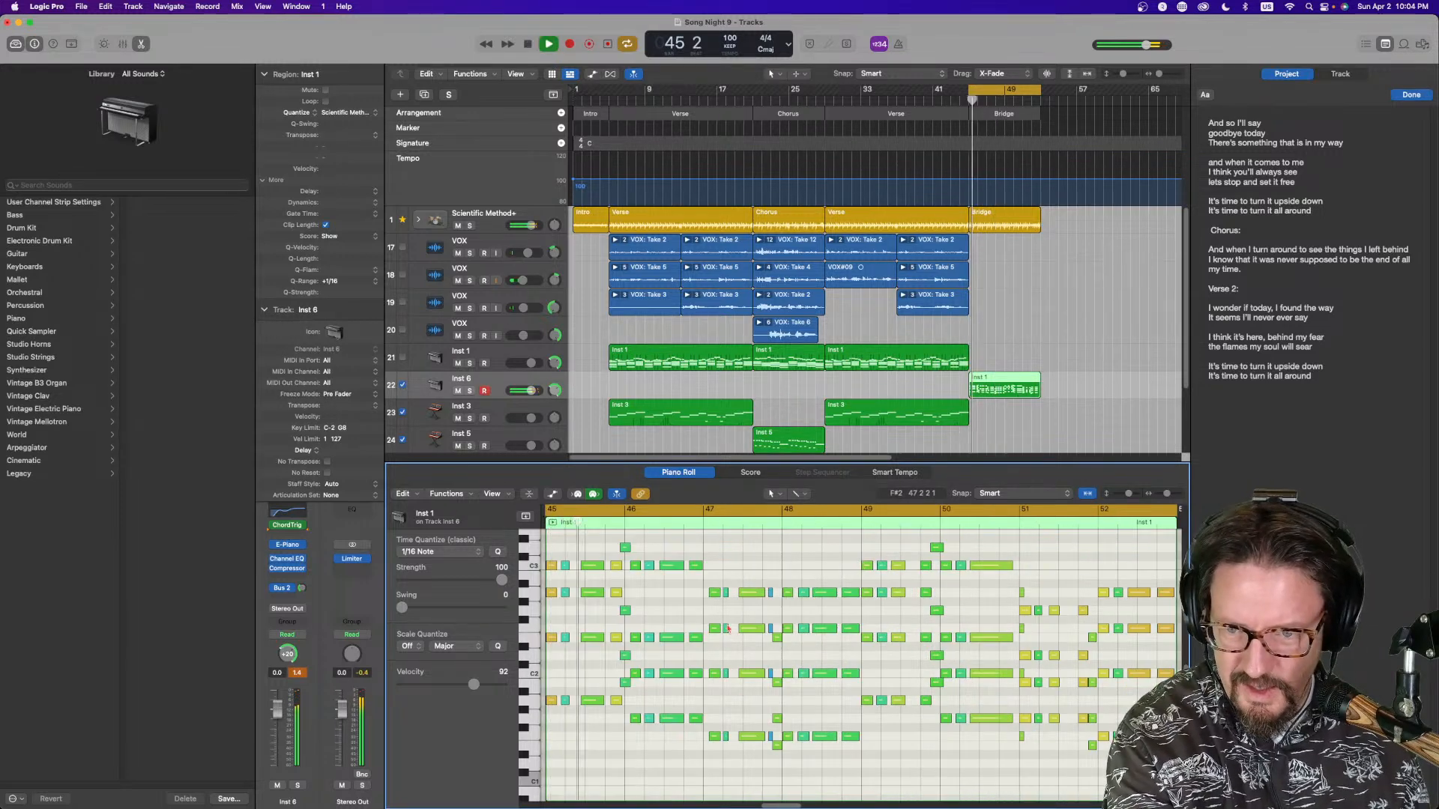
pyautogui.moveTo(580, 549); pyautogui.dragTo(584, 649)
pyautogui.moveTo(591, 721); pyautogui.dragTo(587, 701)
pyautogui.press('space')
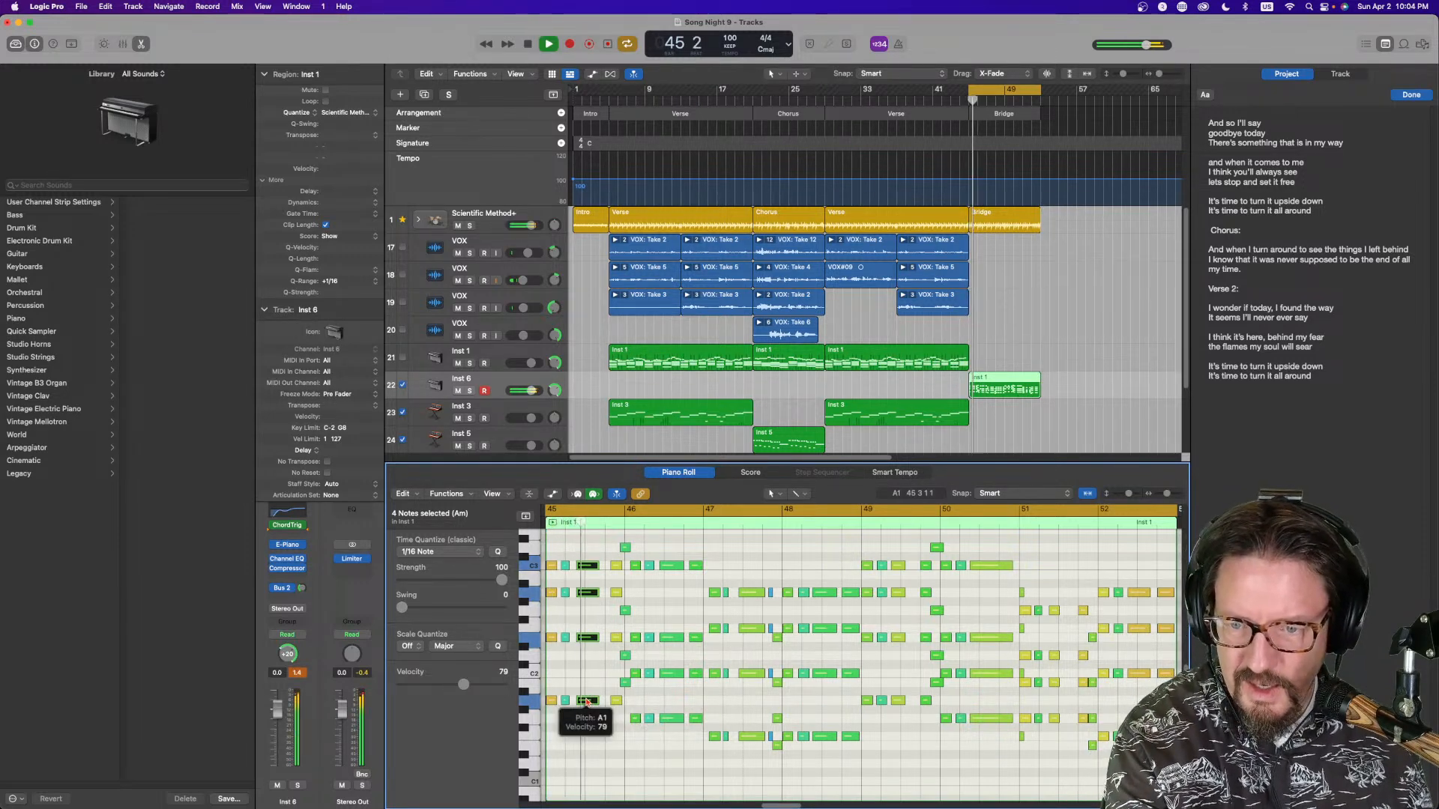
# Select and audition the bridge region's chords one after another during playback
pyautogui.press('space')
pyautogui.moveTo(607, 553); pyautogui.dragTo(630, 719)
pyautogui.press('space')
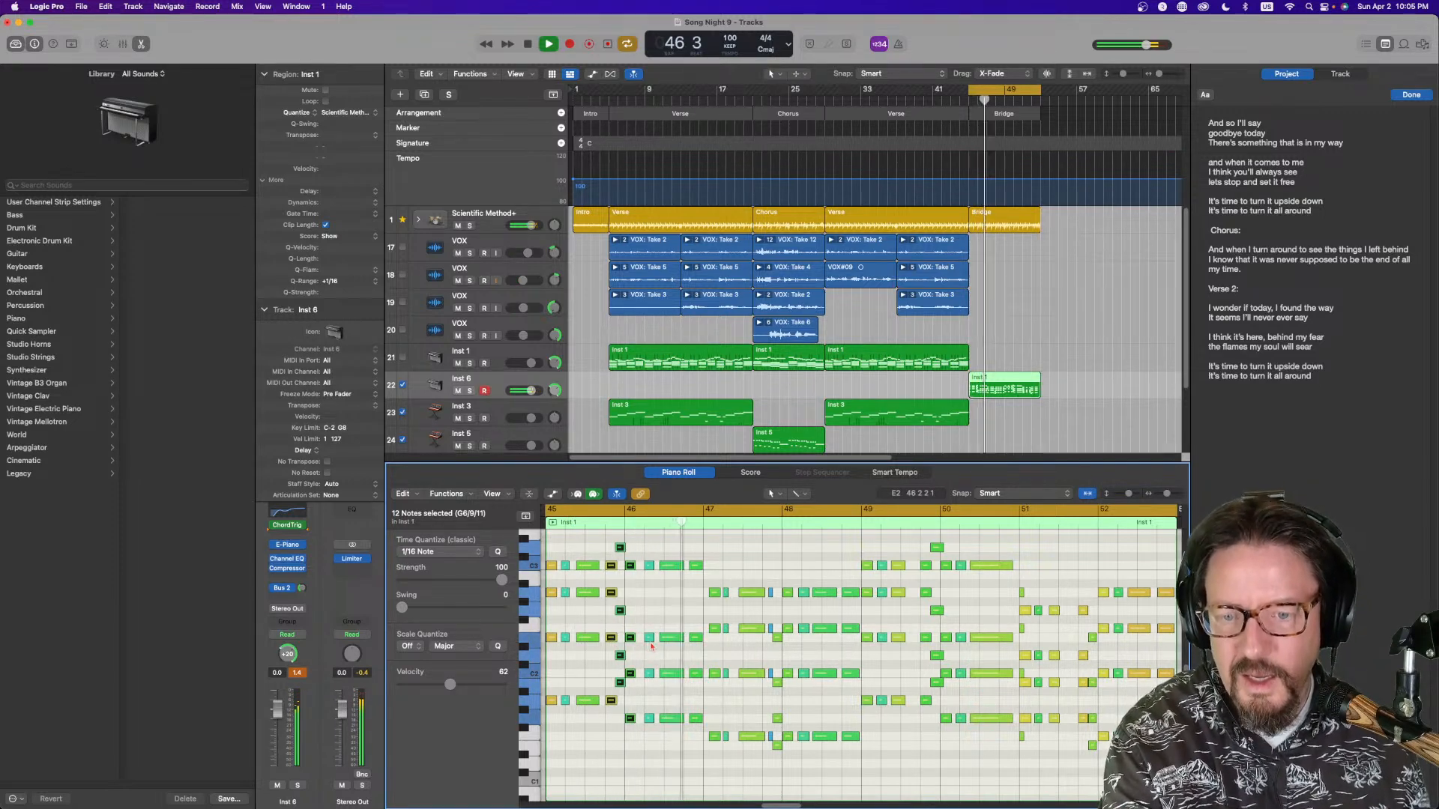
pyautogui.press('space')
pyautogui.moveTo(643, 543); pyautogui.dragTo(710, 739)
pyautogui.press('space')
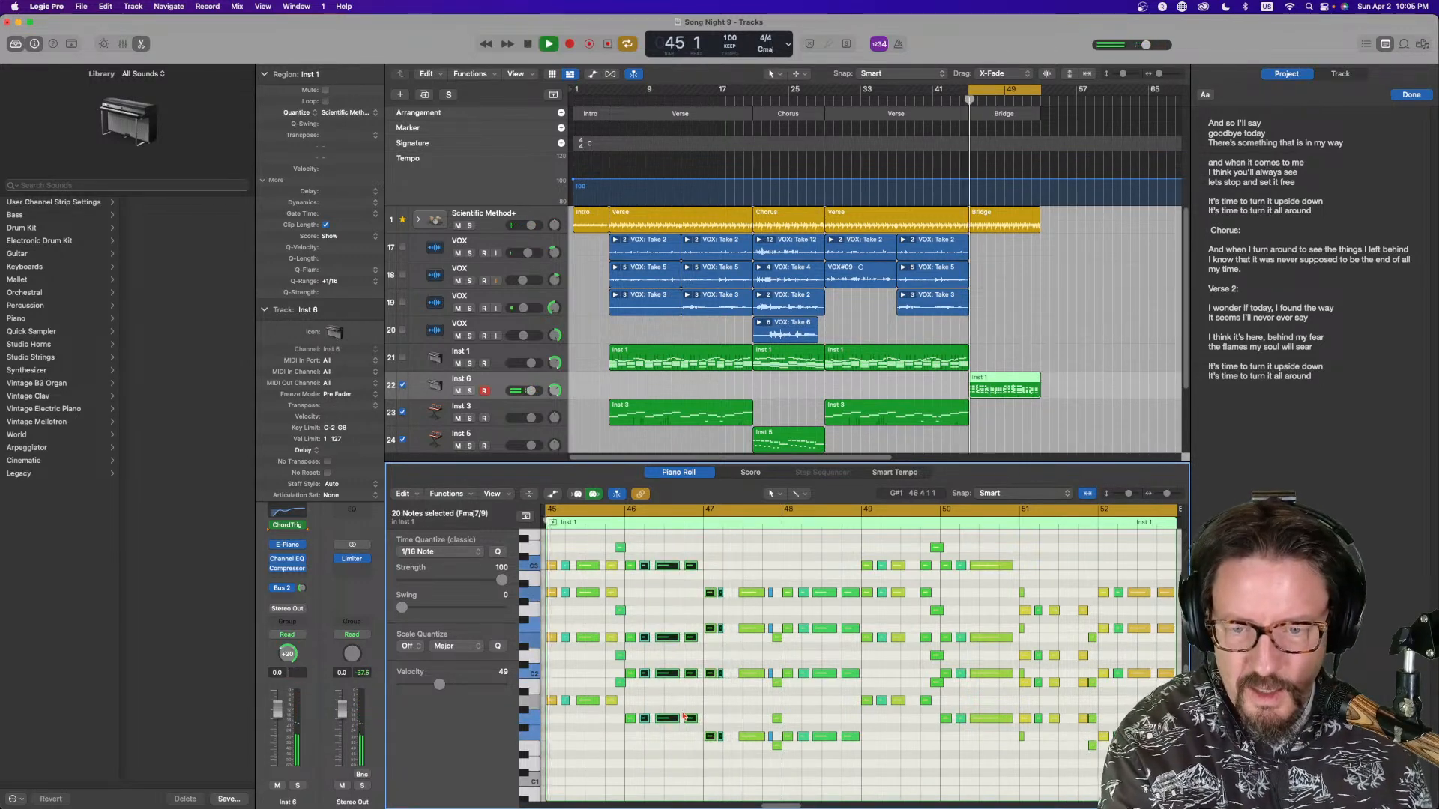
pyautogui.moveTo(732, 573); pyautogui.dragTo(736, 736)
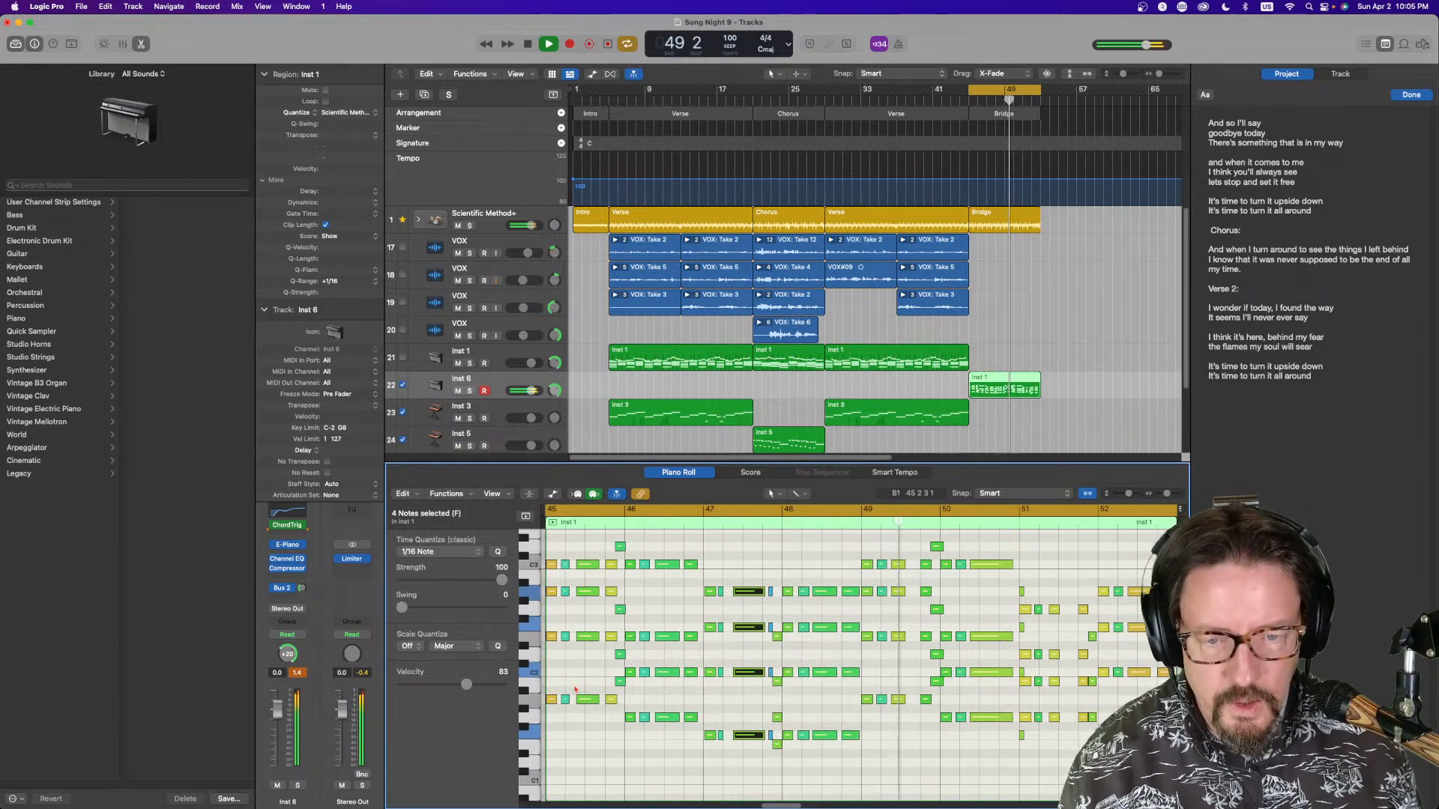
# Select the chord at bar 49 in the bridge region and shift it slightly later
pyautogui.moveTo(894, 545); pyautogui.dragTo(903, 707)
pyautogui.moveTo(904, 699); pyautogui.dragTo(916, 699)
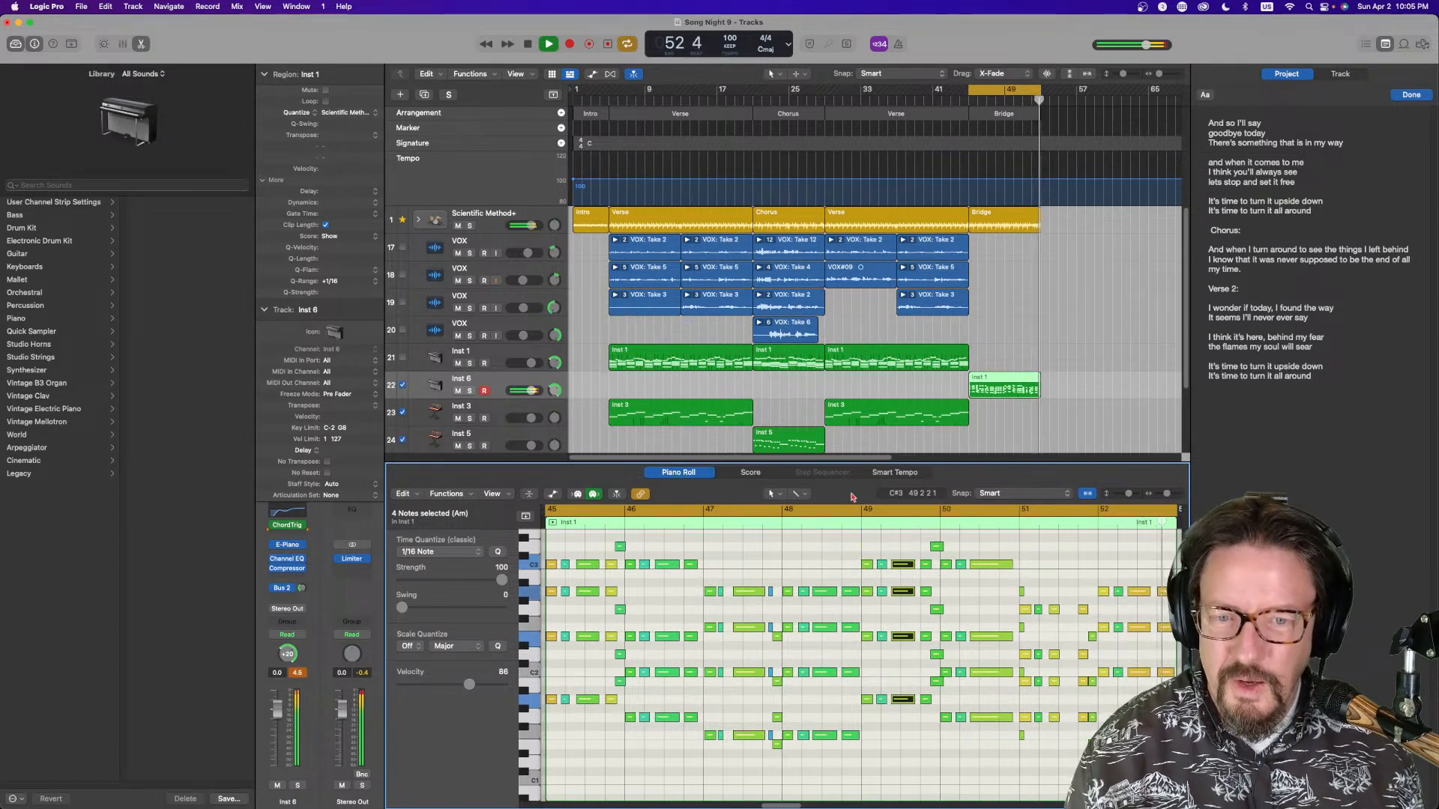
# Examine the bridge parts in the score view and the Drummer editor
pyautogui.click(764, 472)
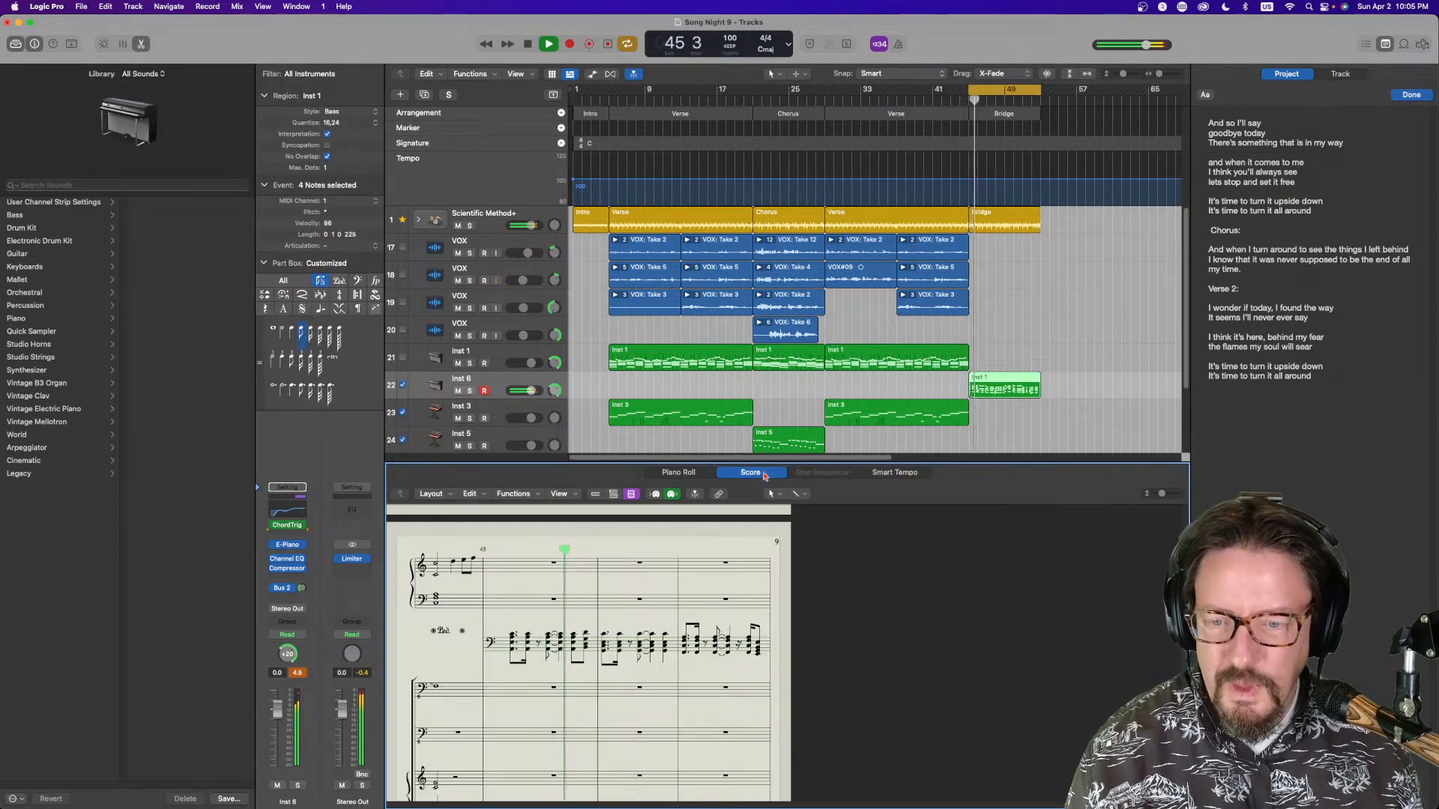
pyautogui.click(988, 380)
pyautogui.doubleClick(990, 382)
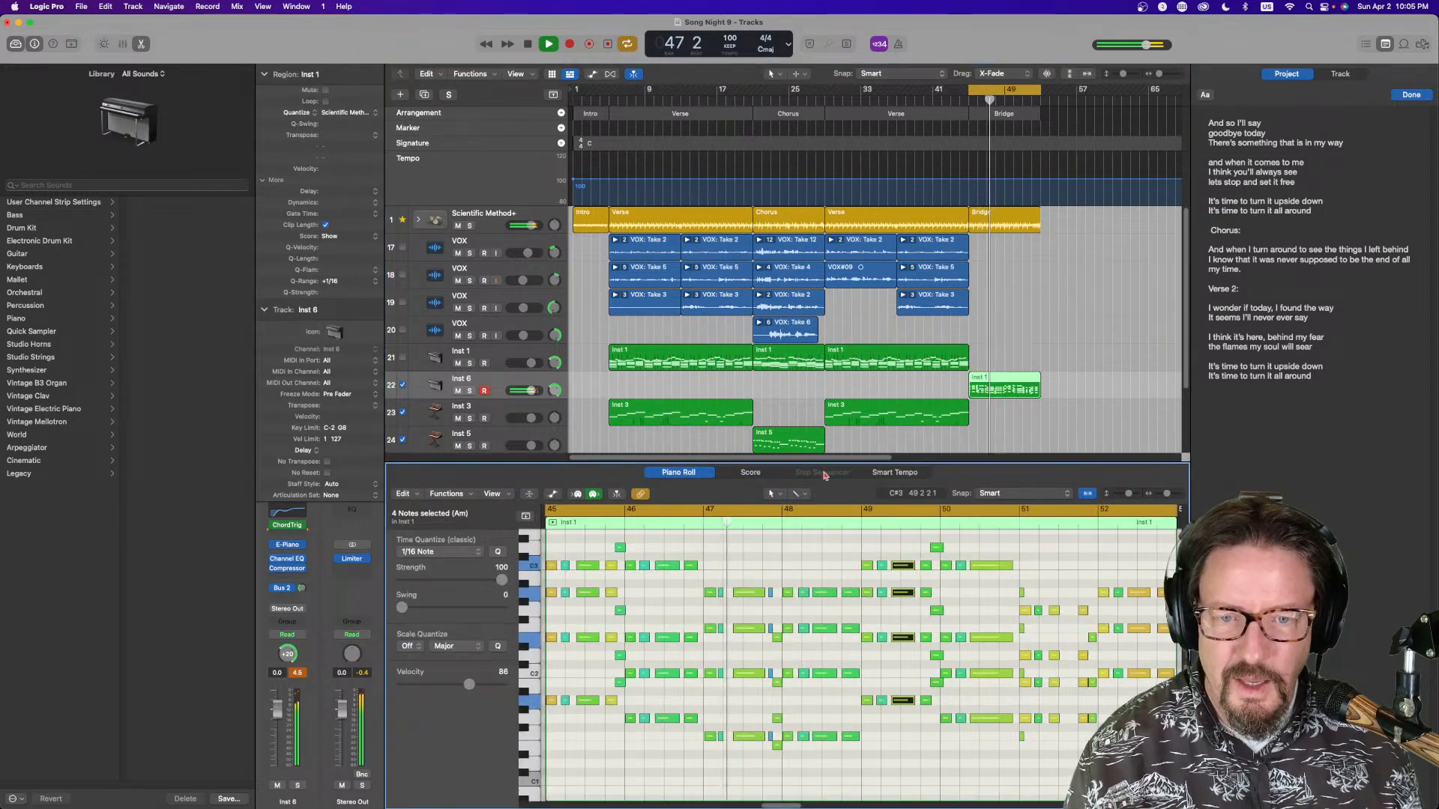
pyautogui.click(751, 472)
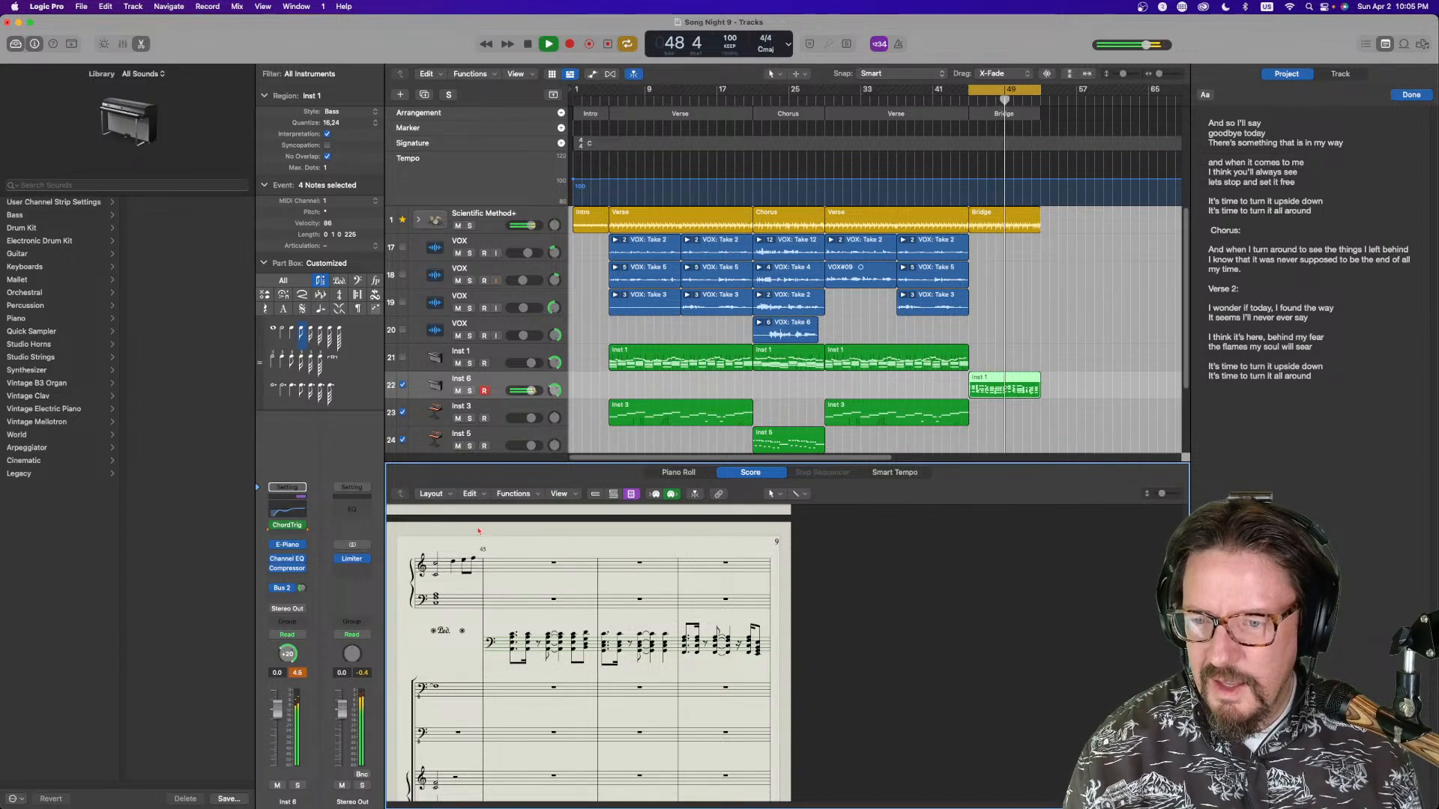
pyautogui.click(1006, 383)
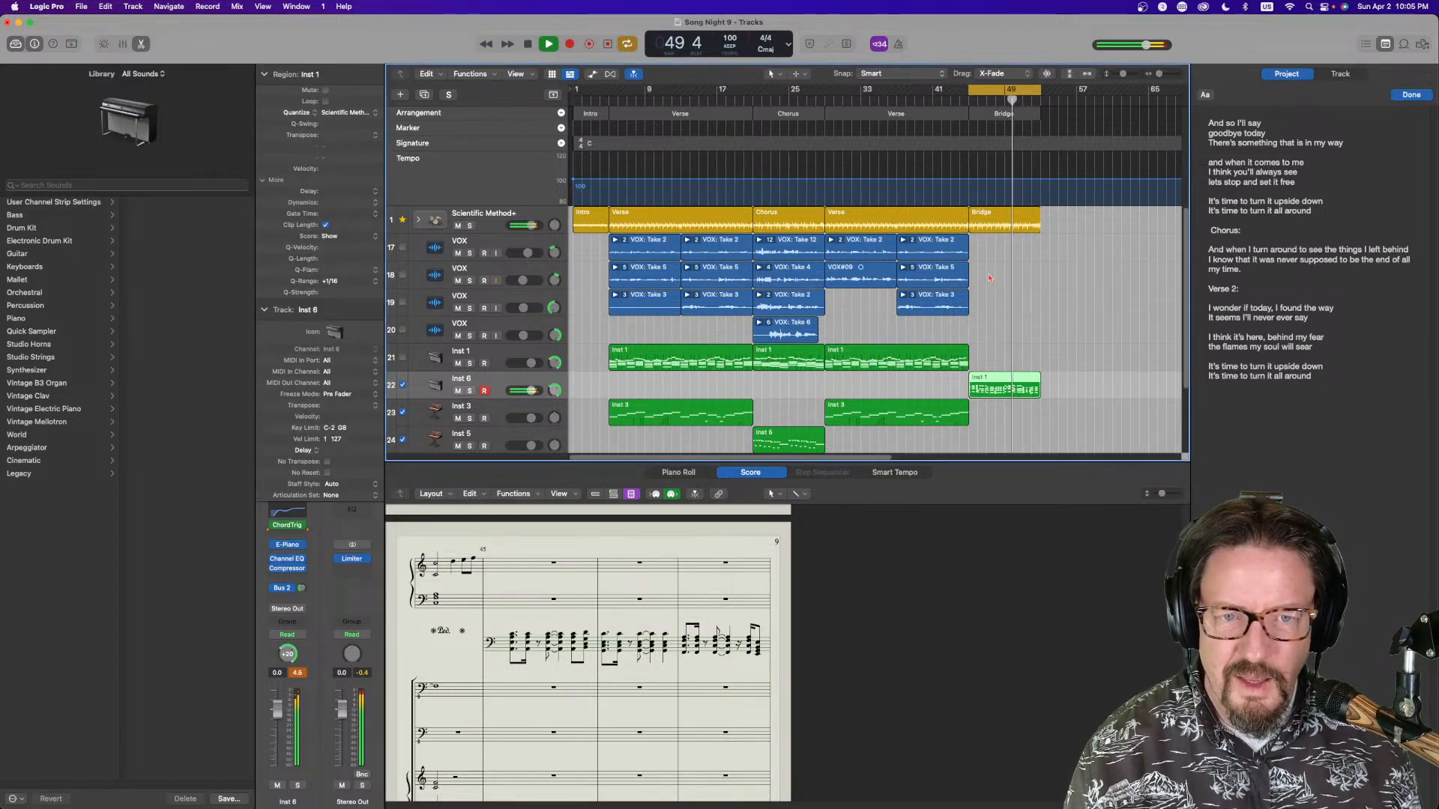
pyautogui.click(993, 216)
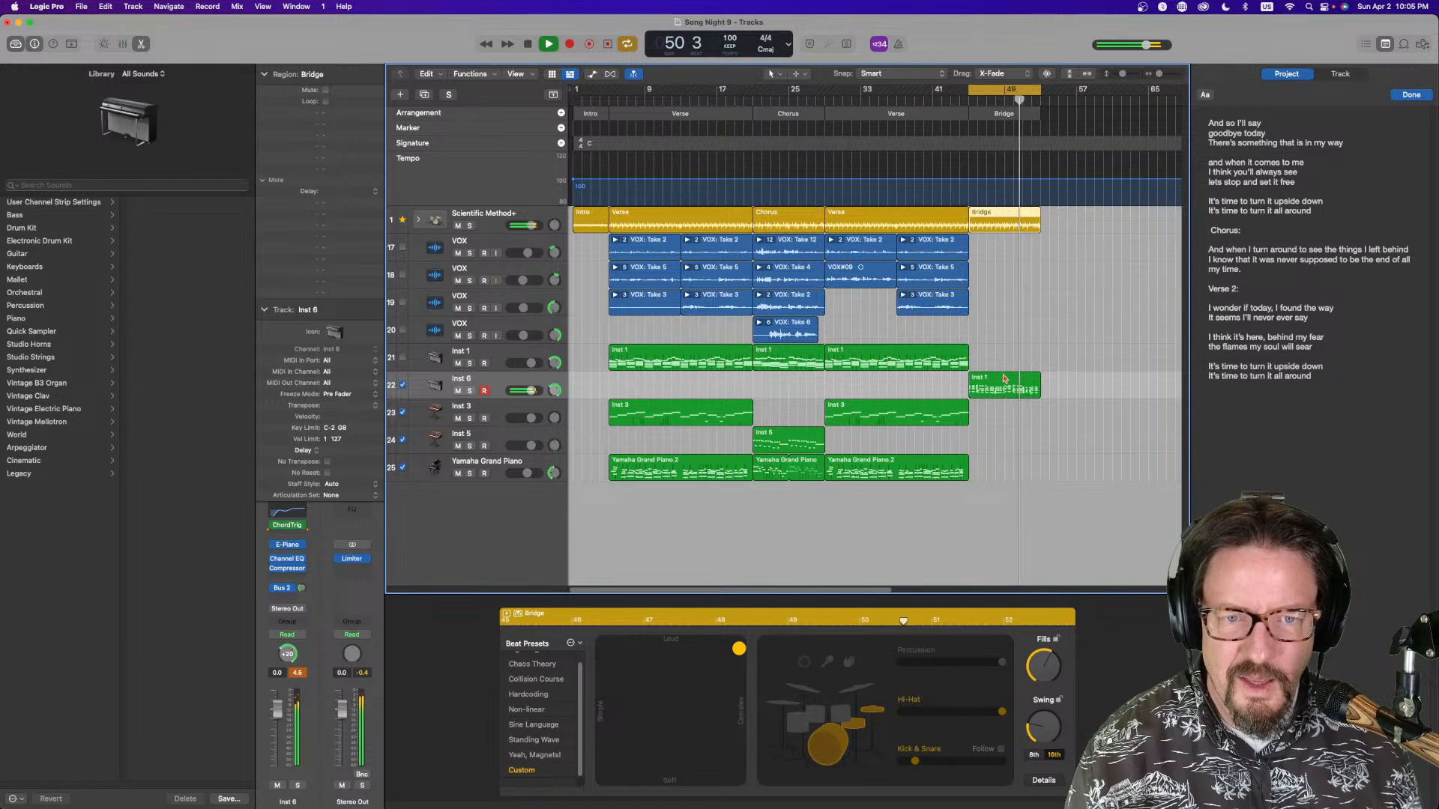
pyautogui.click(1005, 379)
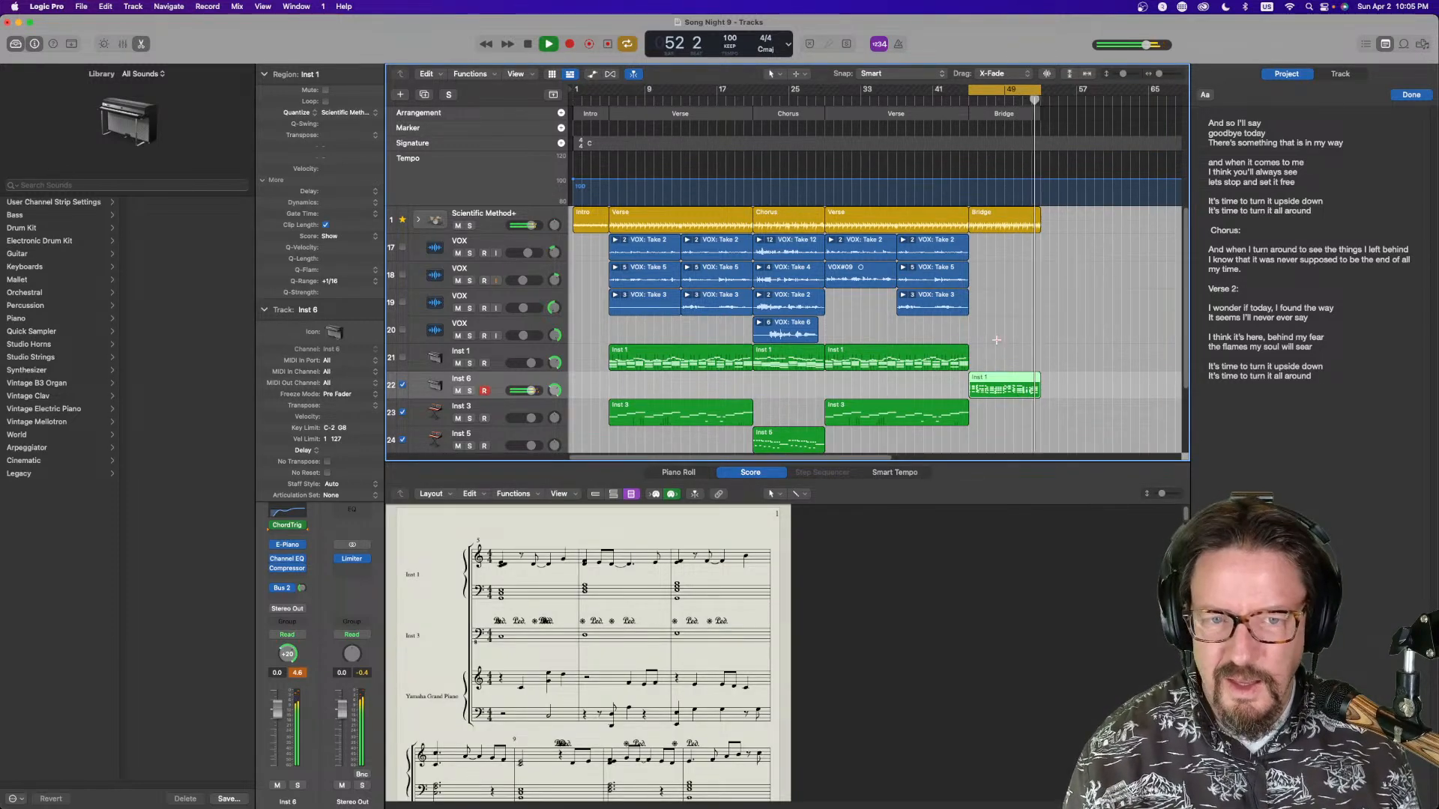
pyautogui.click(720, 492)
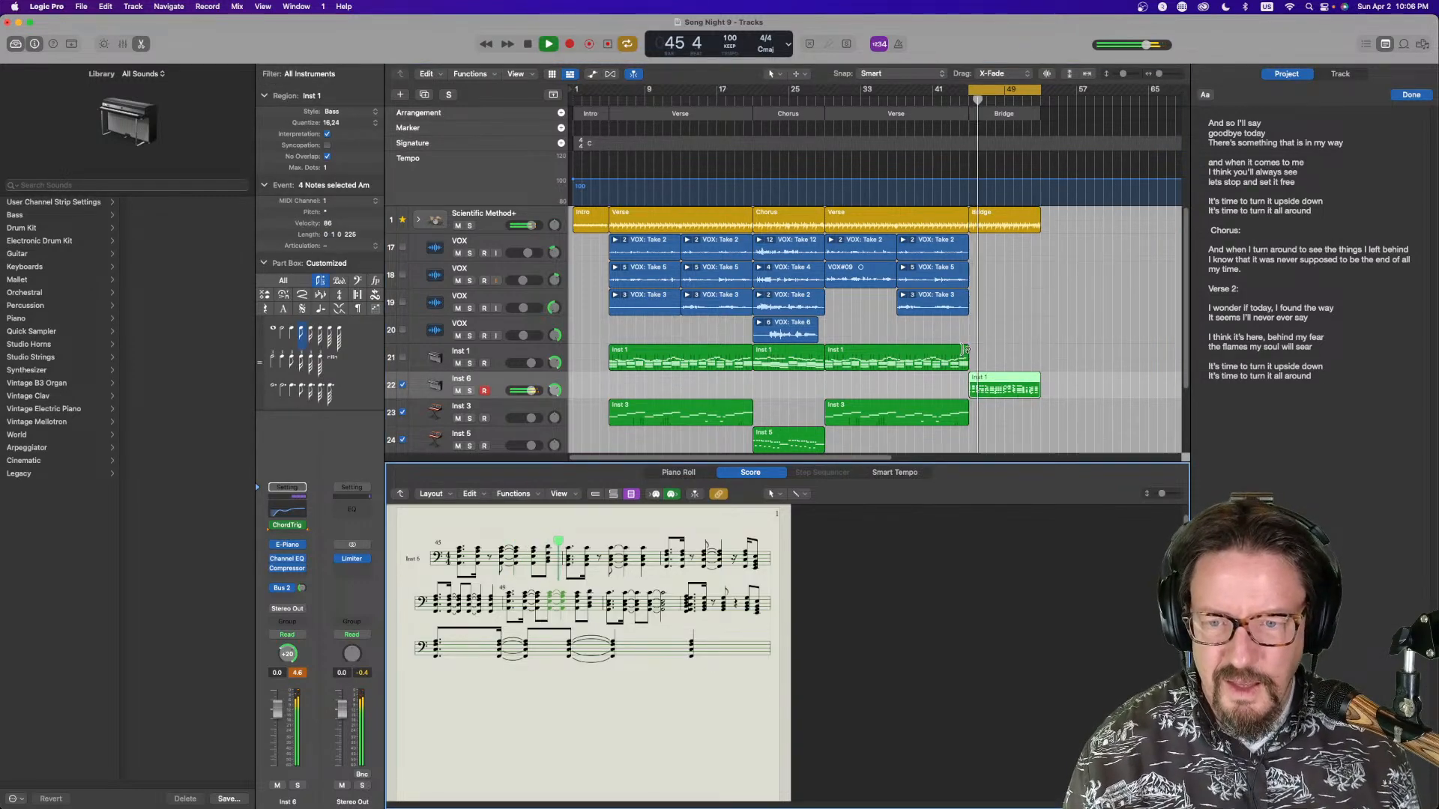
pyautogui.click(719, 494)
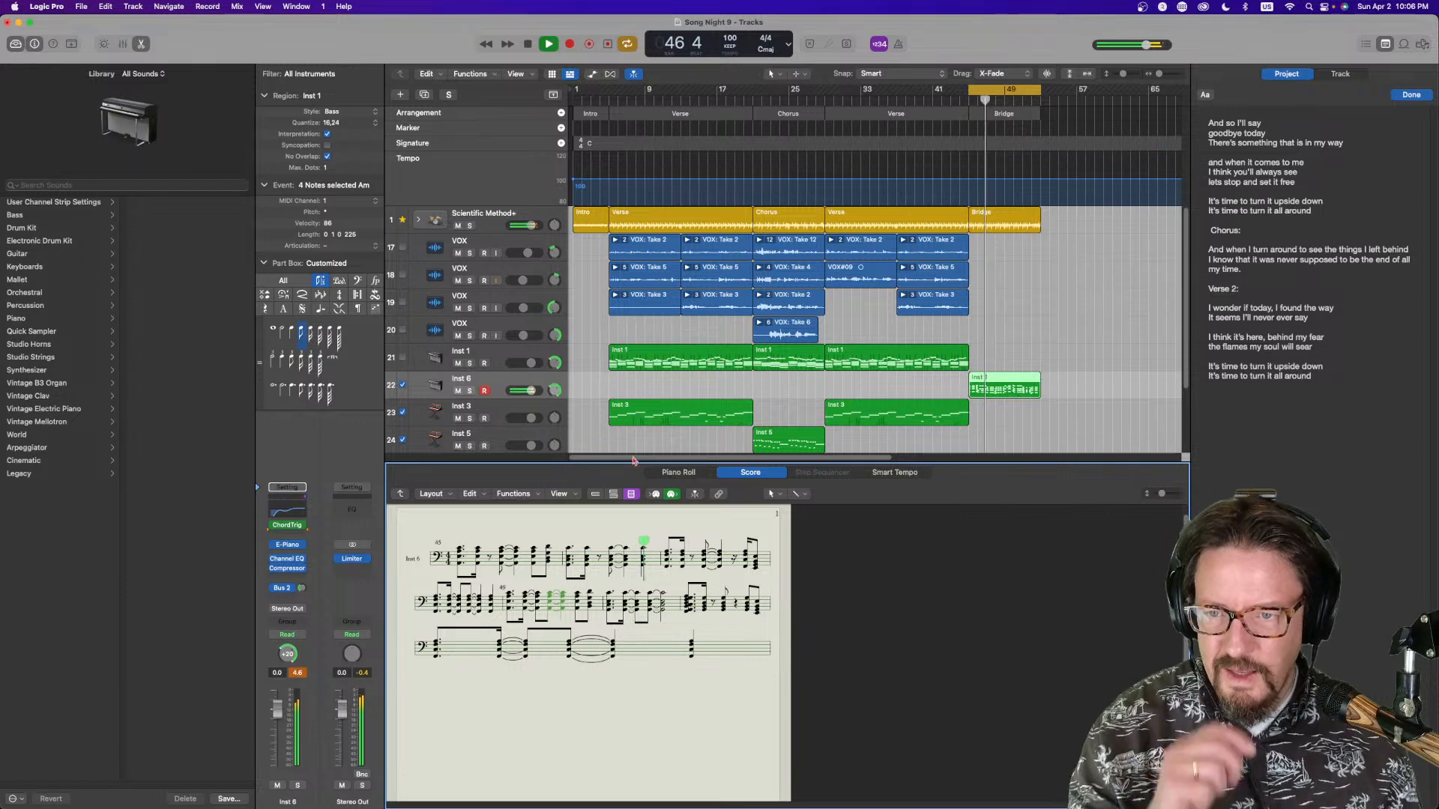
# Arm the Inst 5 track and record a synth part over the bridge cycle, then close the editor
pyautogui.click(514, 437)
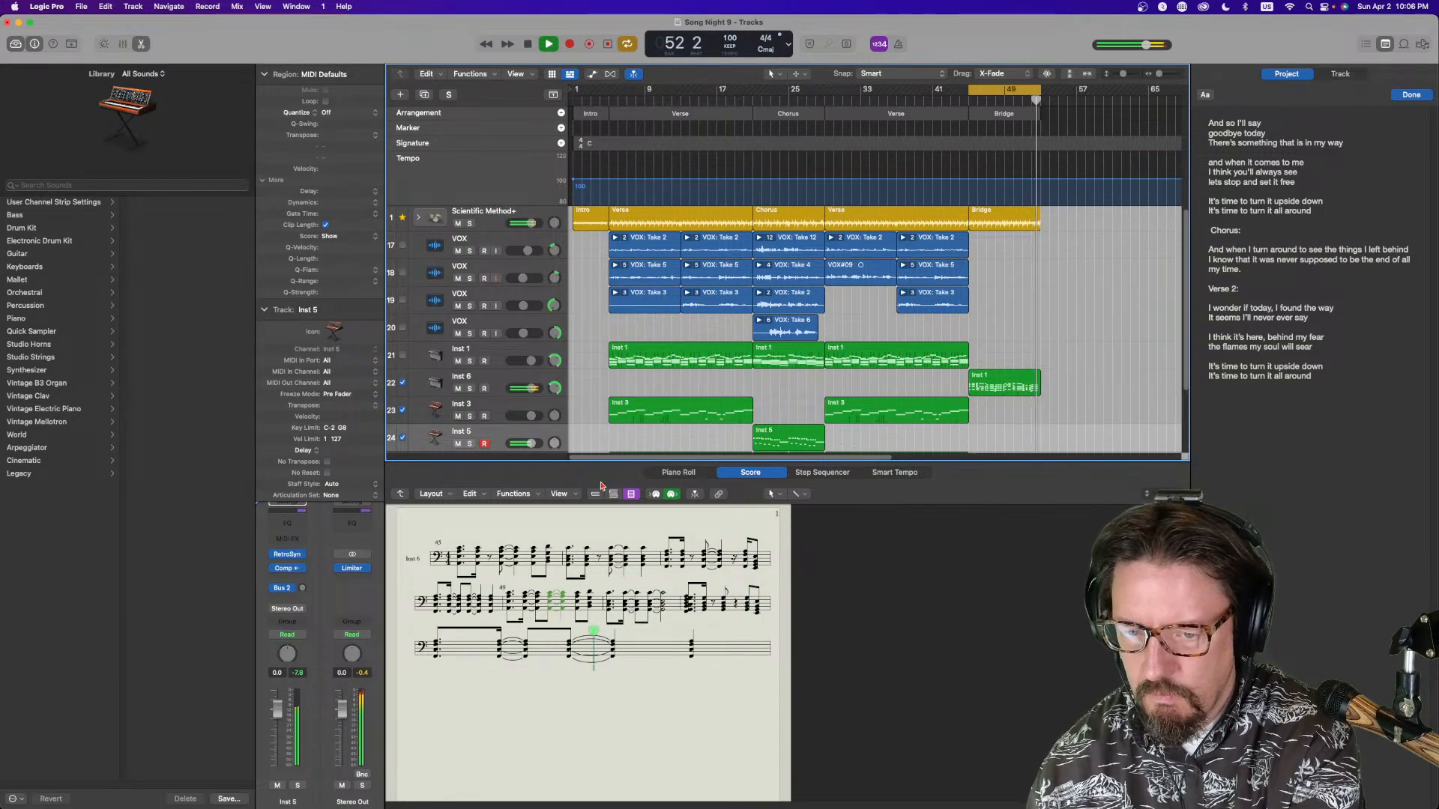
pyautogui.press('space')
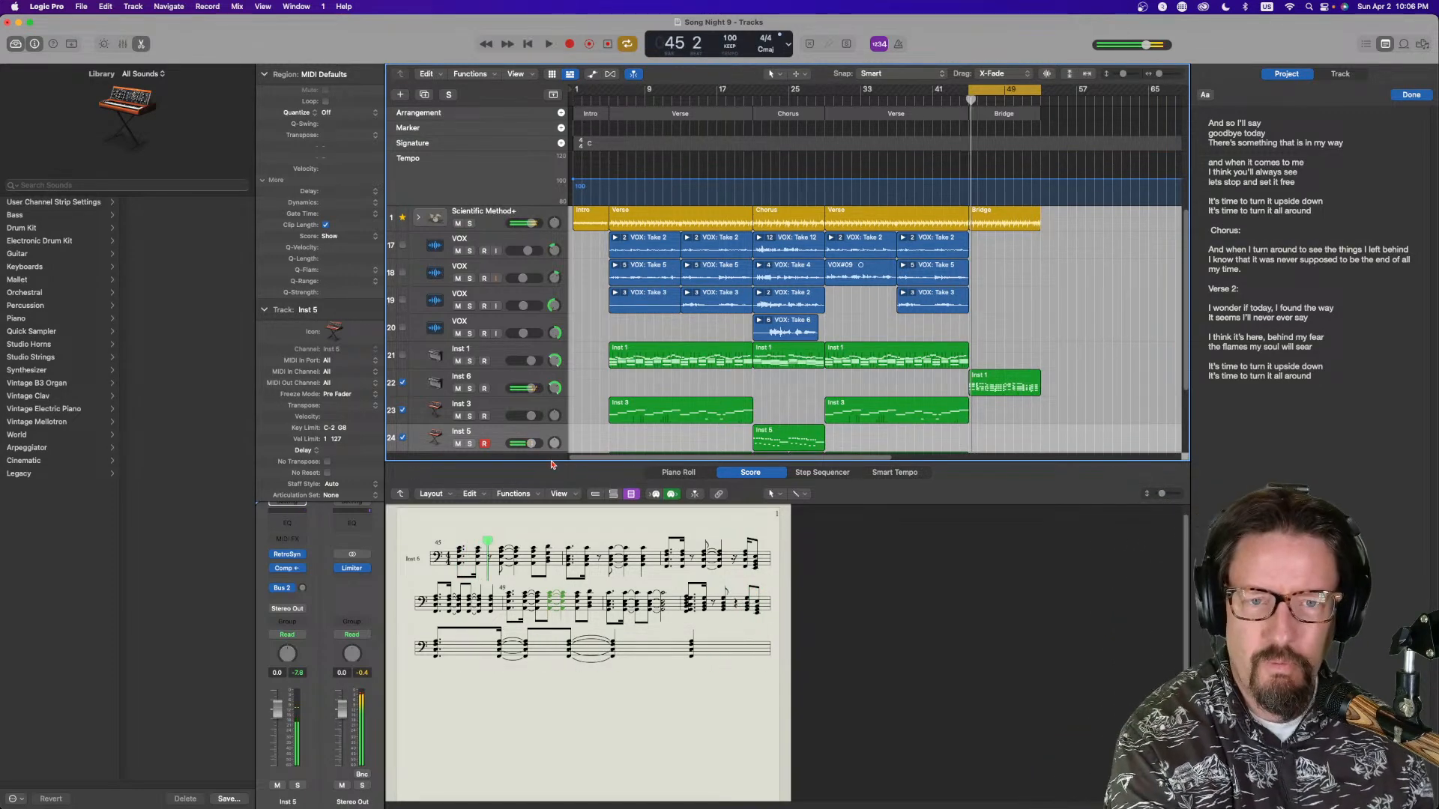
pyautogui.click(608, 44)
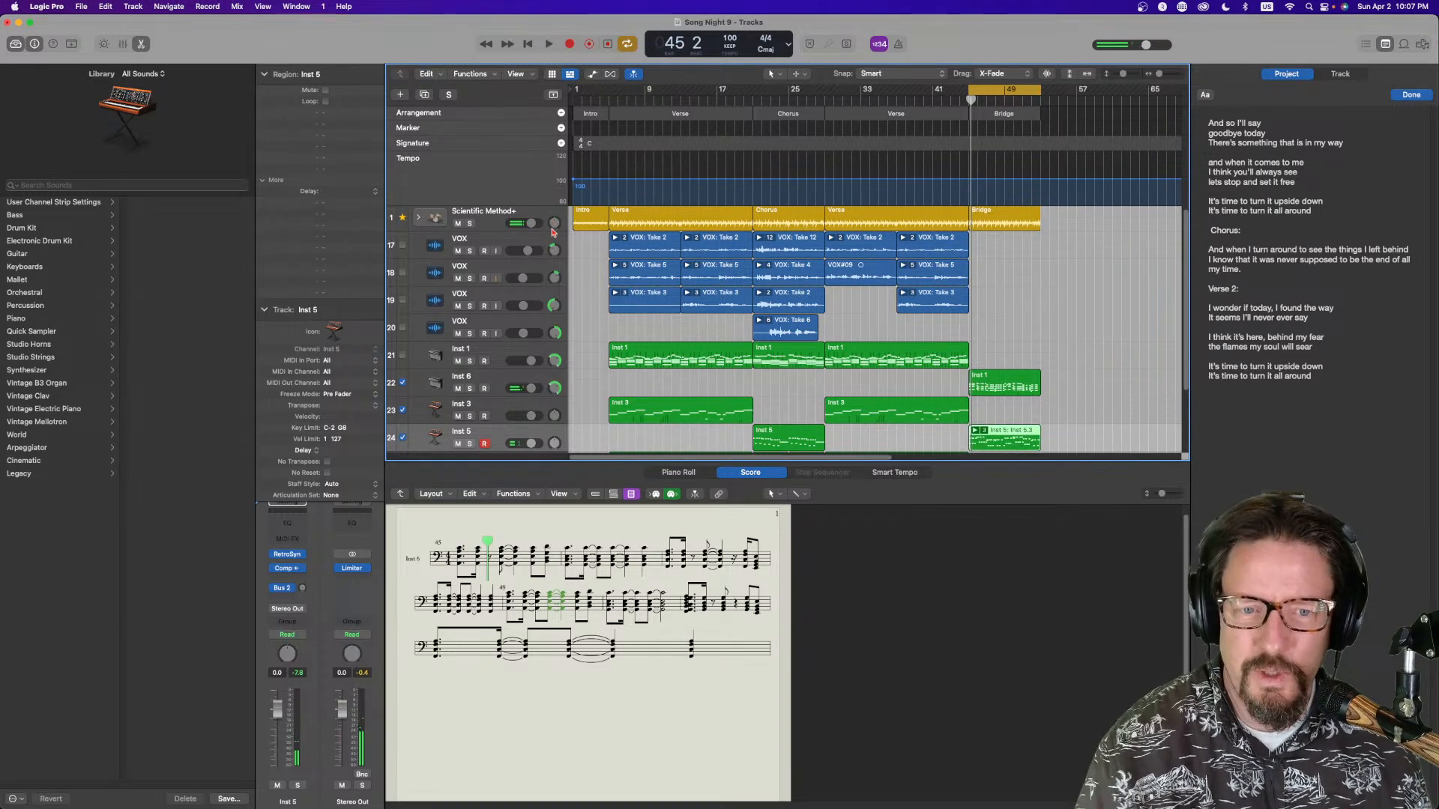
pyautogui.press('space')
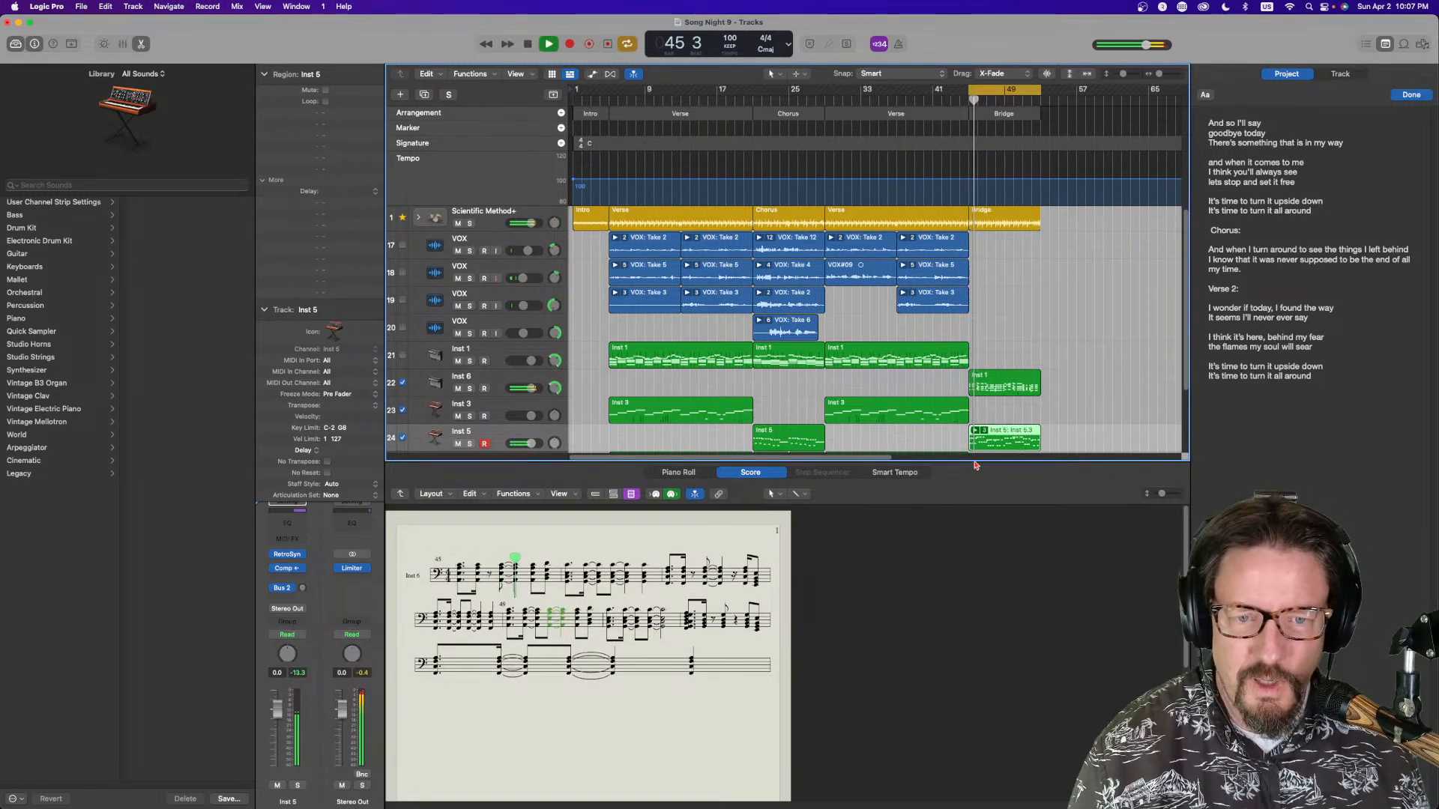
pyautogui.press('e')
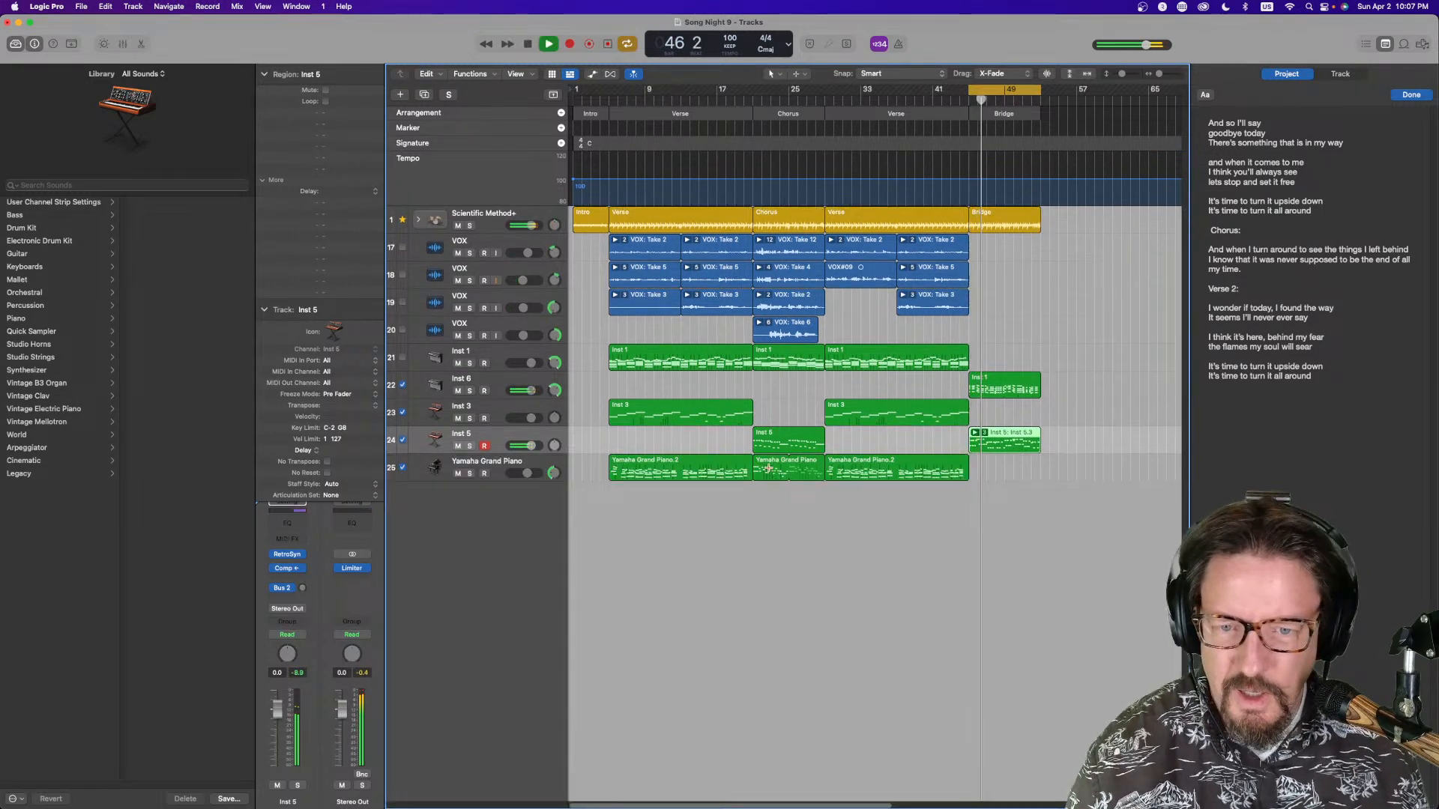
# Arm the Yamaha Grand Piano track and record a piano part over the bridge
pyautogui.click(499, 470)
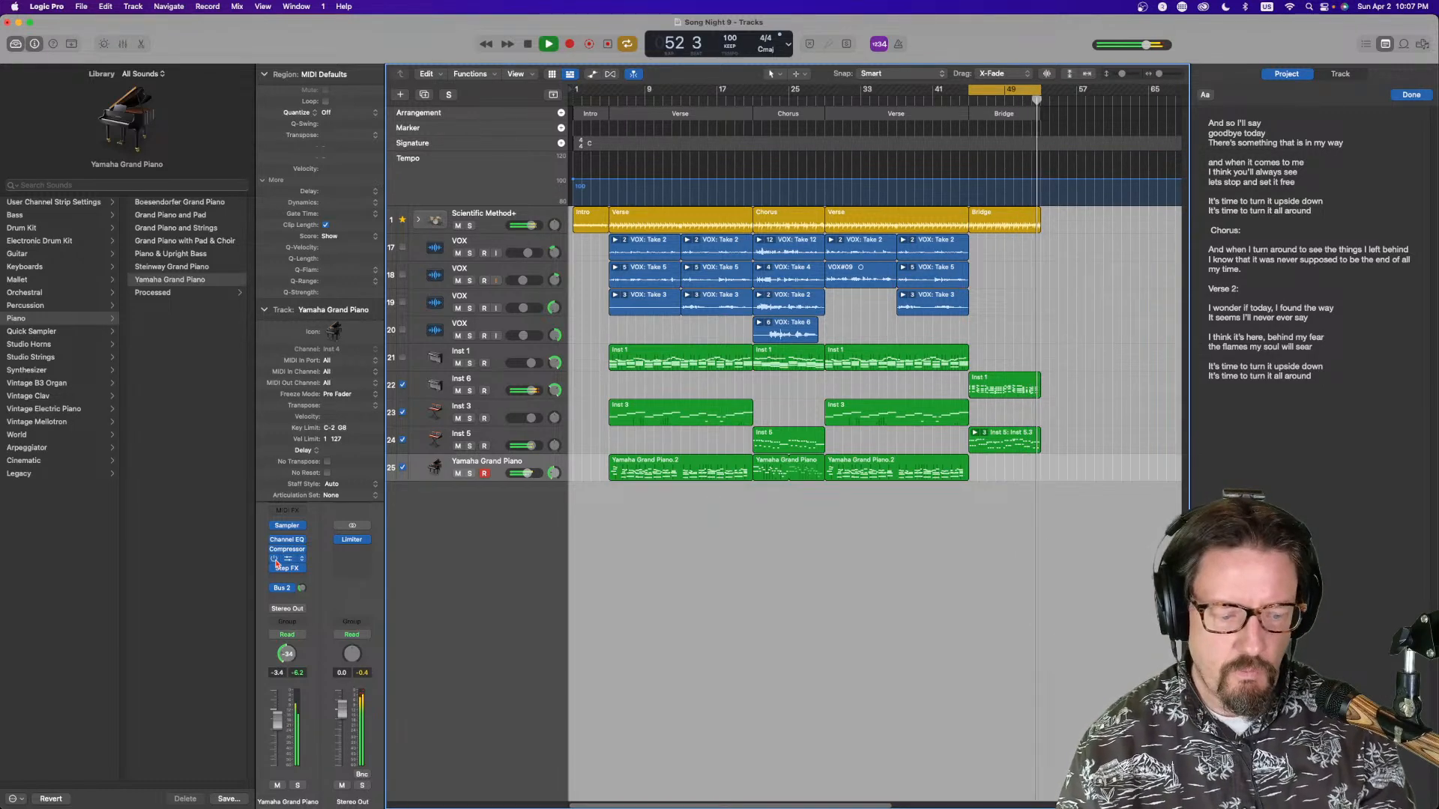
pyautogui.press('space')
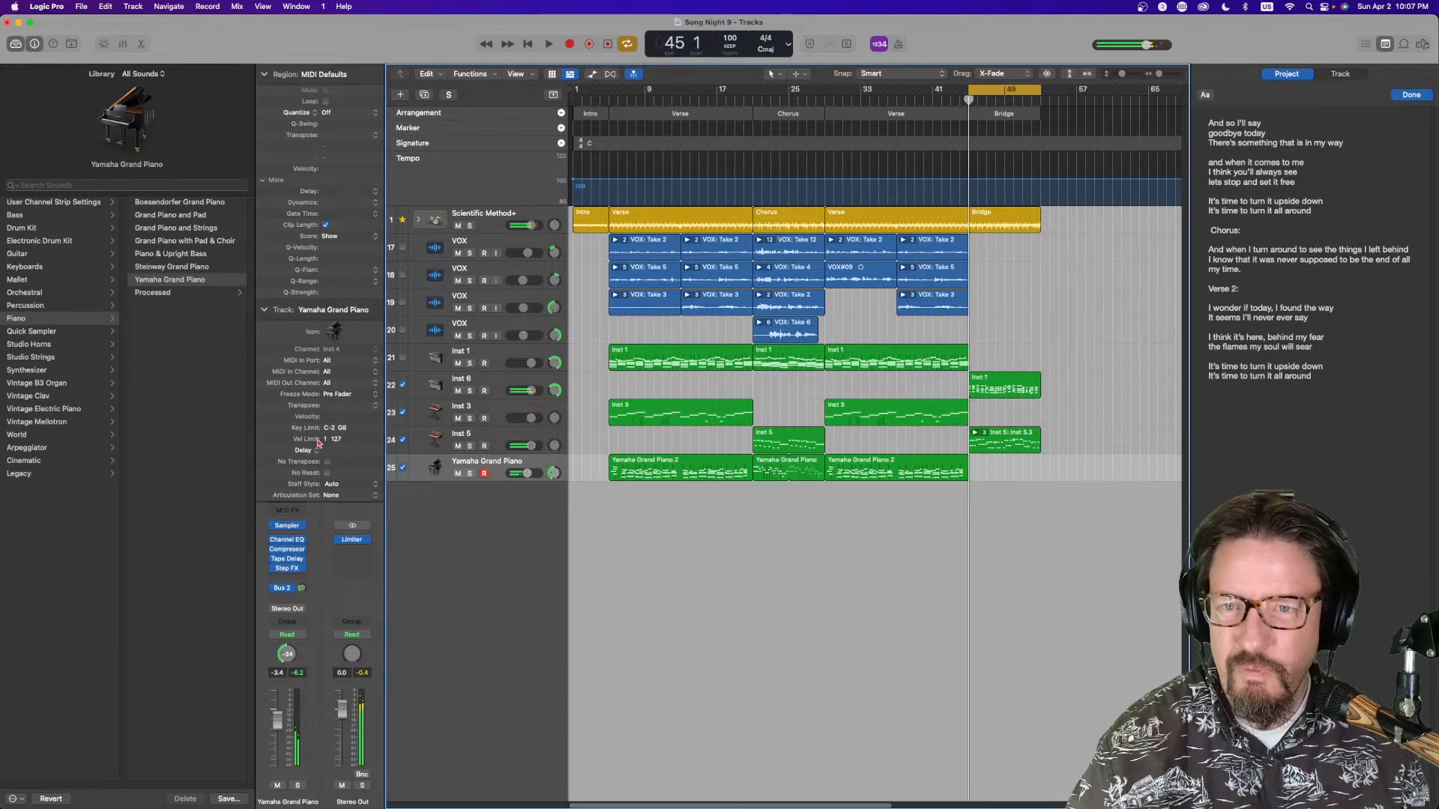
pyautogui.click(608, 45)
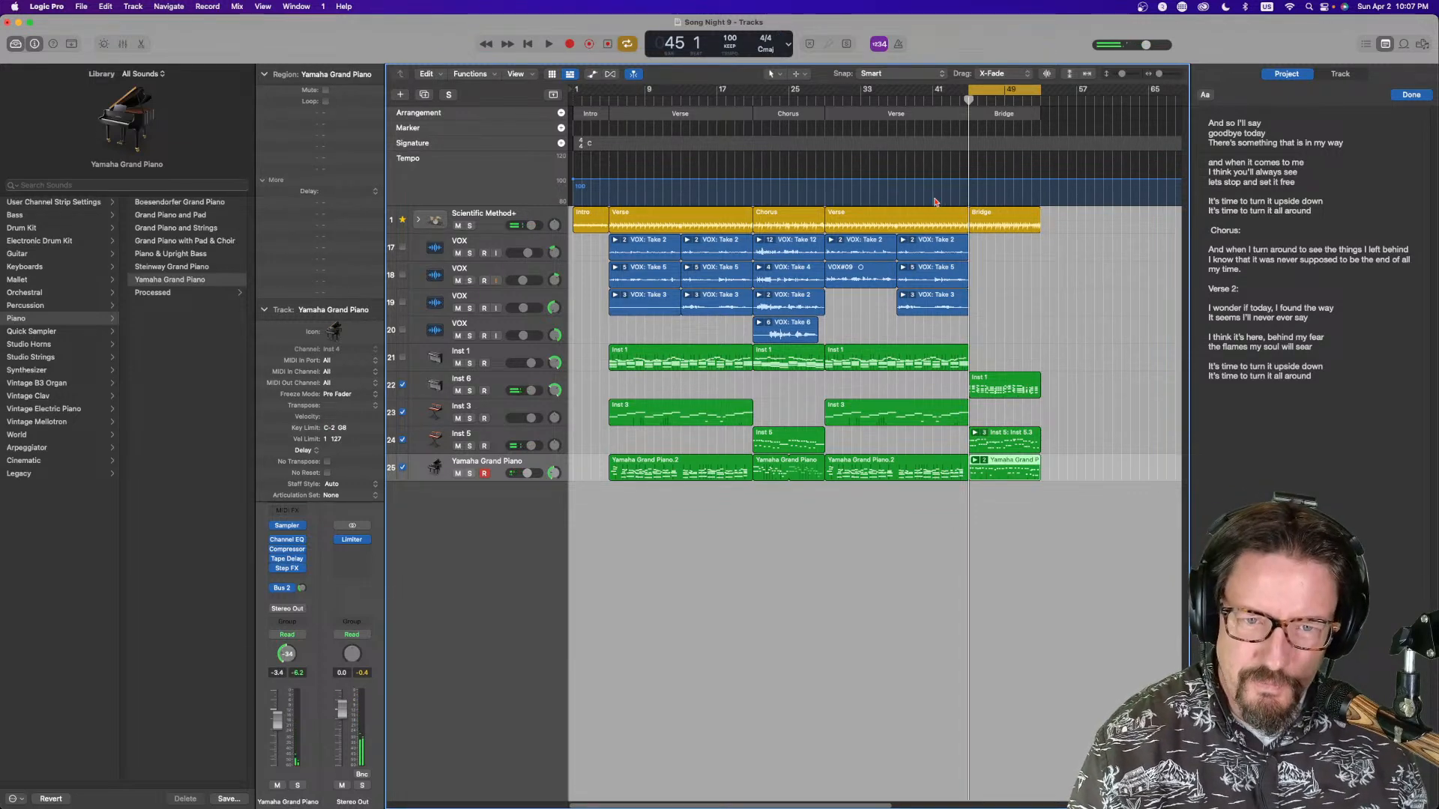
# Arm the first VOX track and record a vocal take over the bridge cycle, with a Bridge: heading added to the lyrics
pyautogui.click(488, 250)
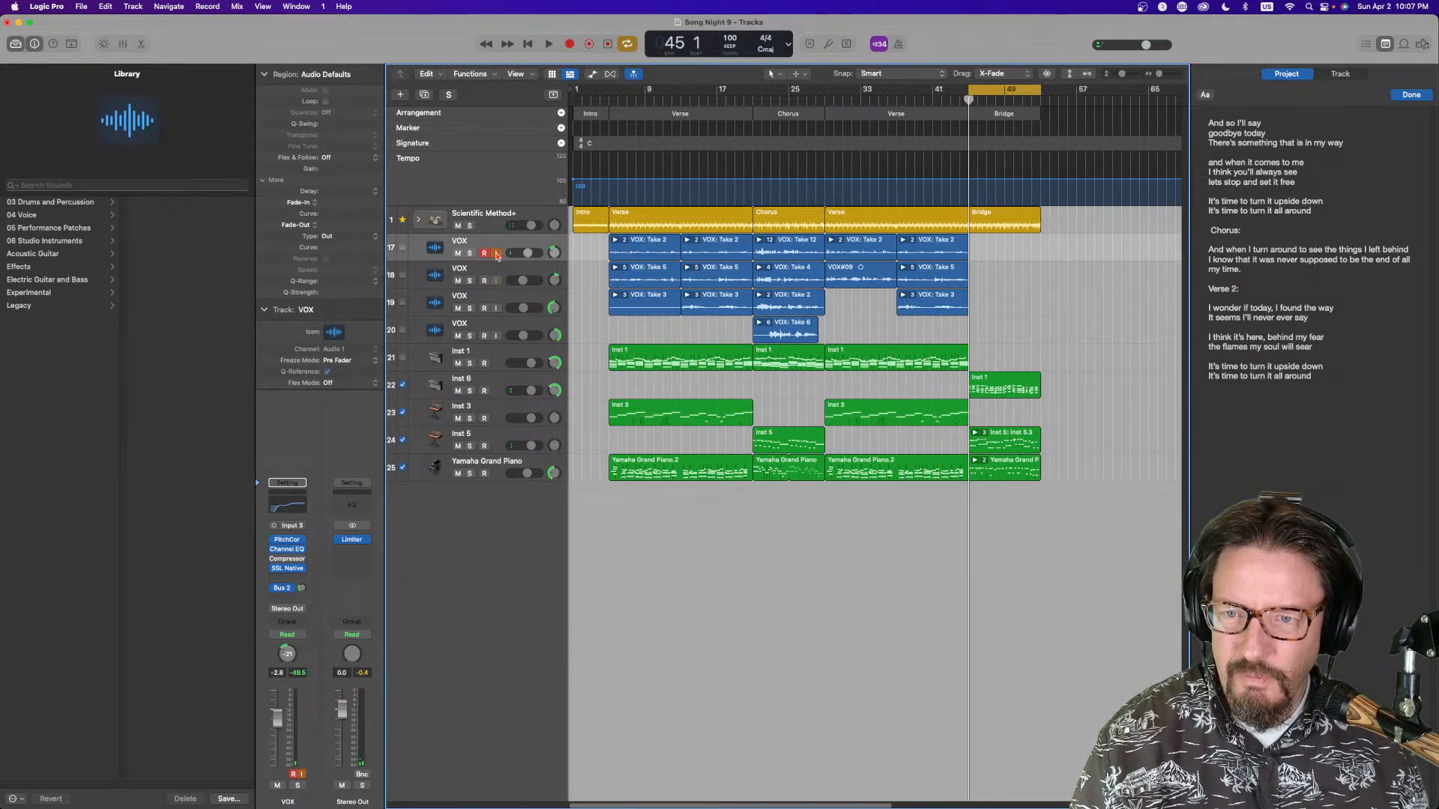
pyautogui.click(1317, 386)
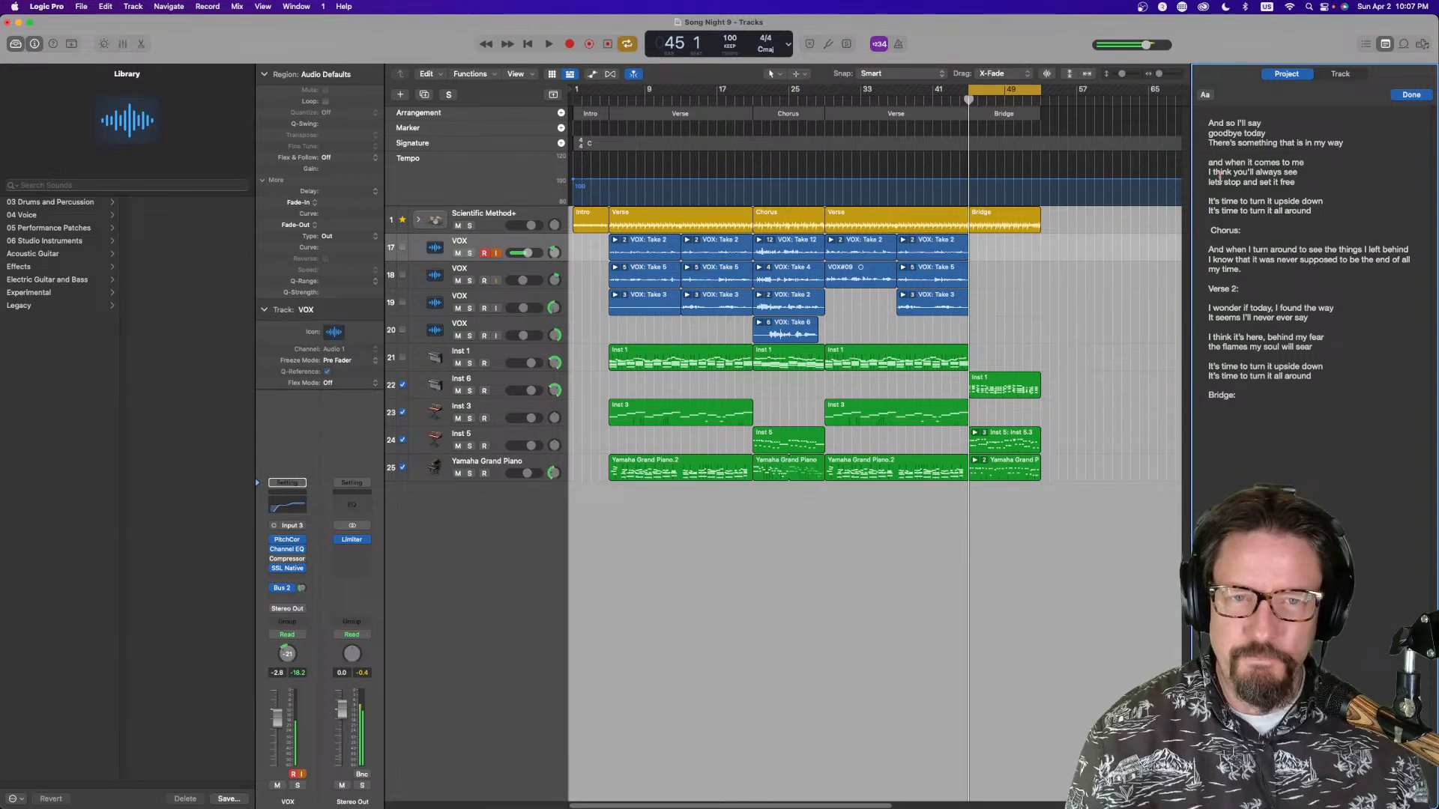
pyautogui.click(569, 44)
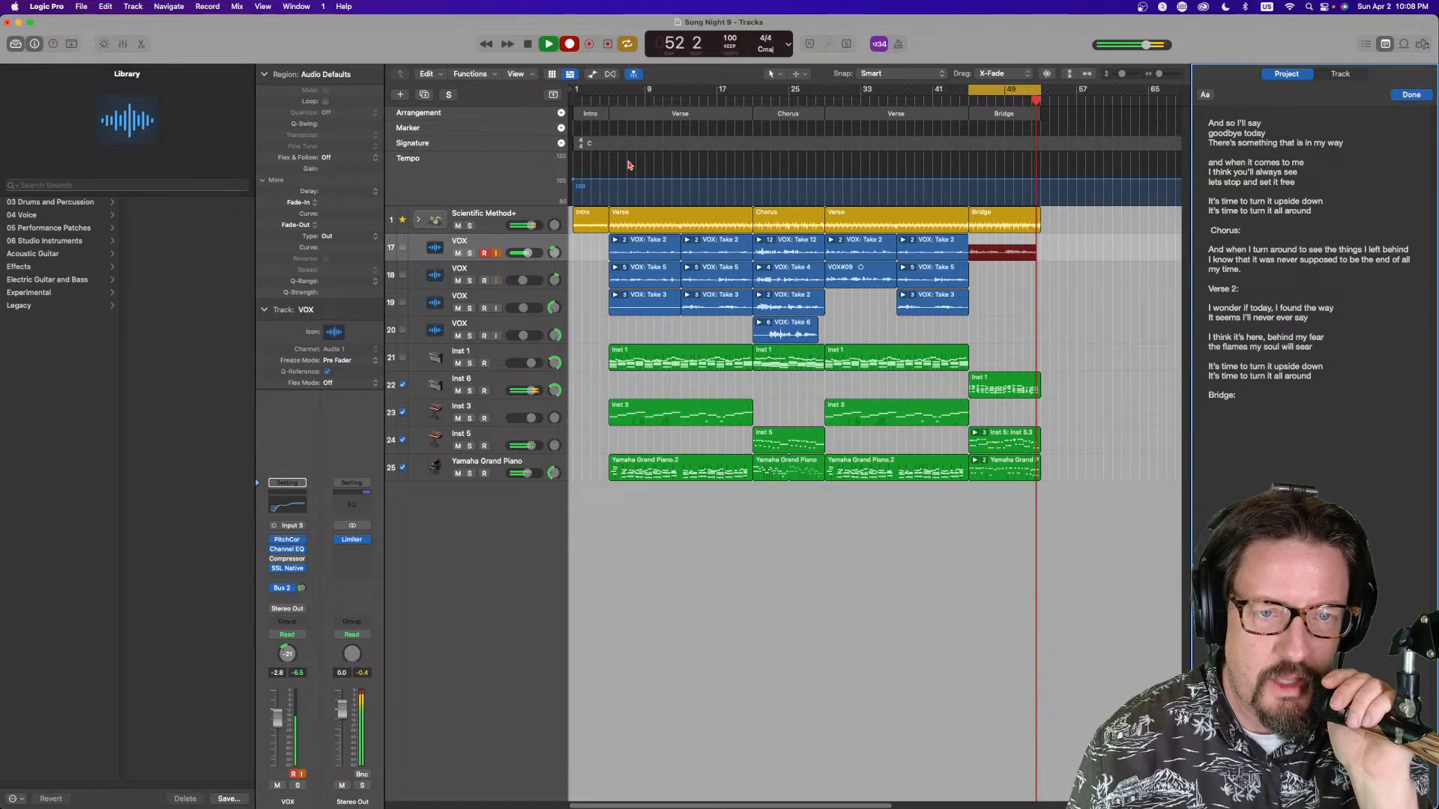
pyautogui.press('space')
pyautogui.press('b')
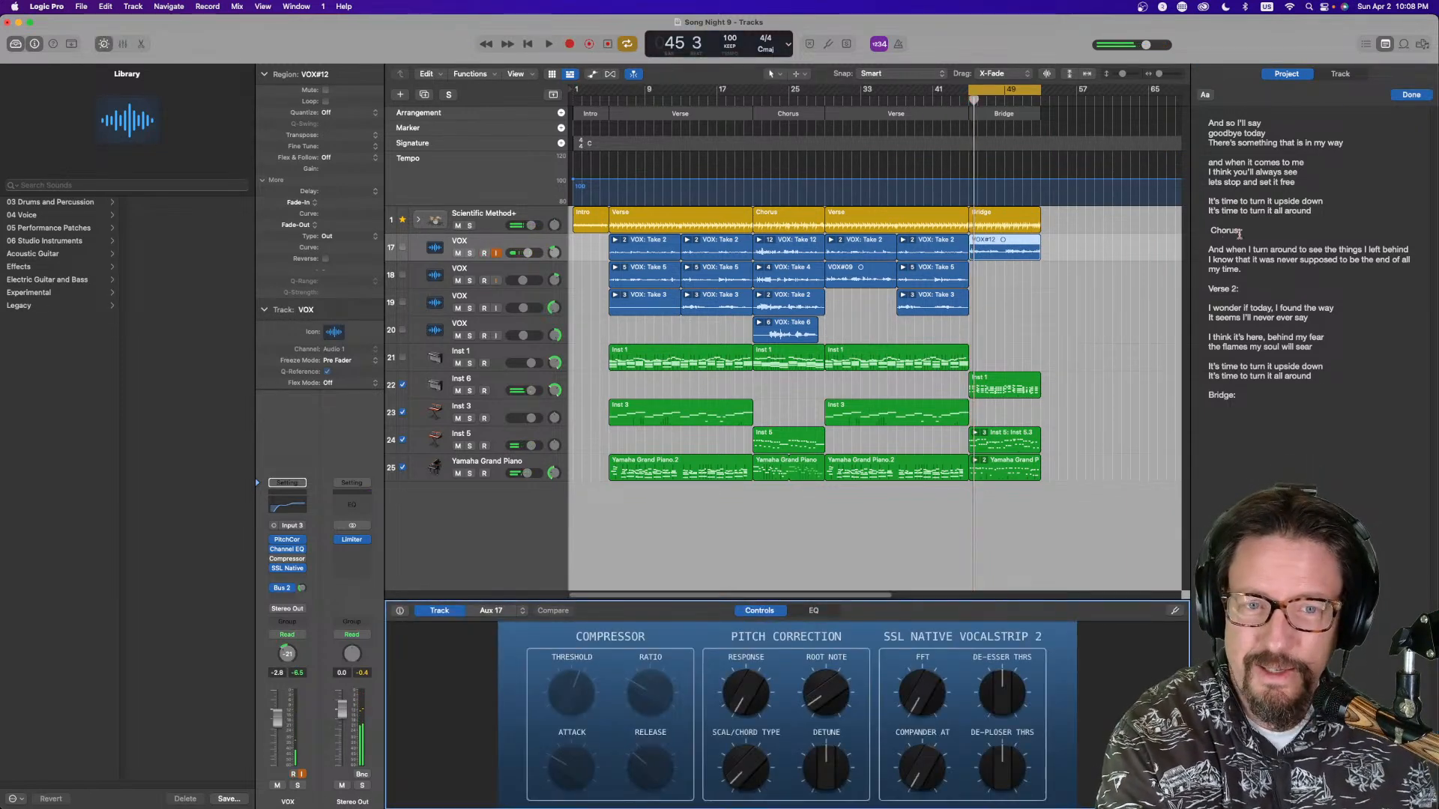
# Arm the second VOX track, play the bridge, and write the lyric lines 'and now I know that it was me' and 'I always knew that it was always me'
pyautogui.click(487, 281)
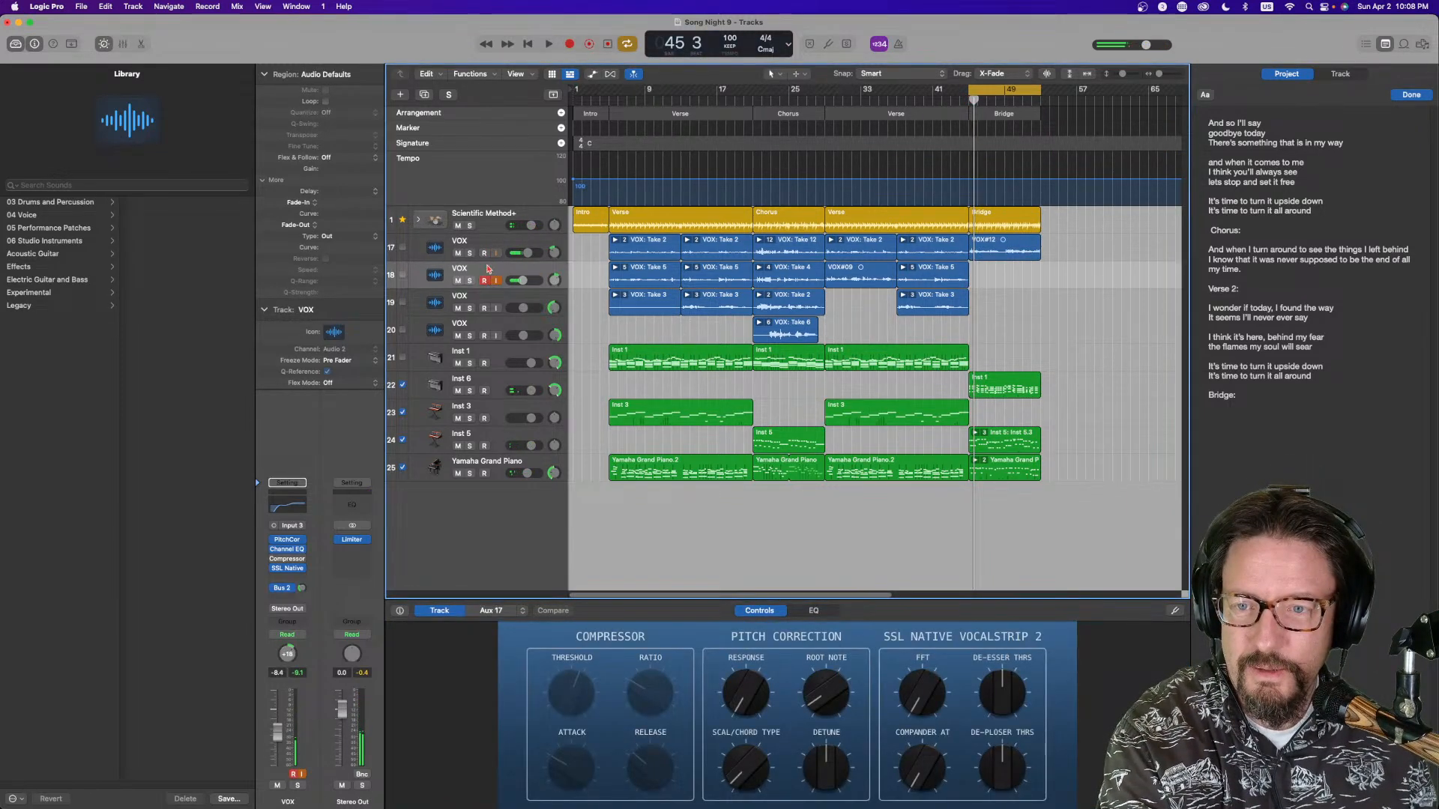
pyautogui.press('space')
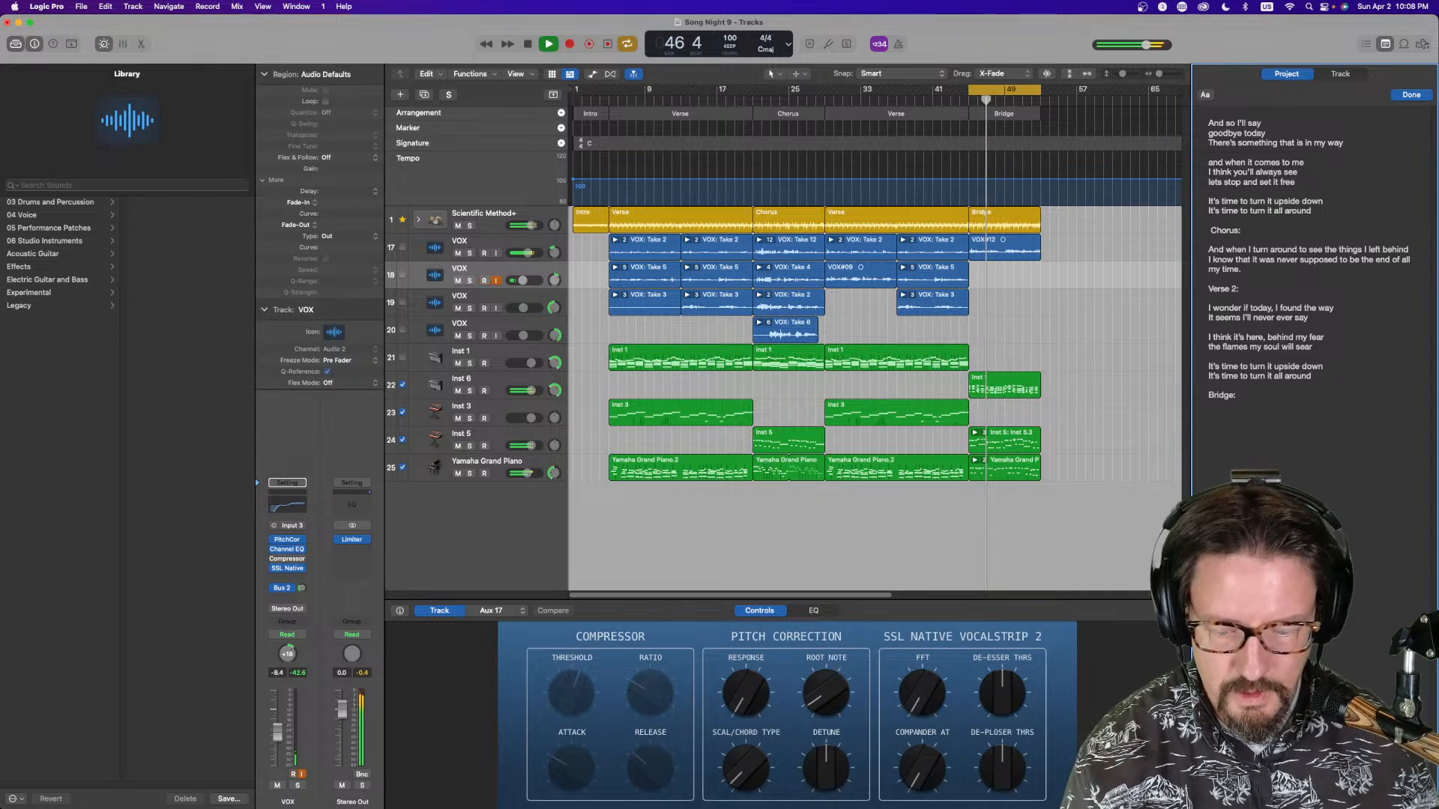
pyautogui.press('Return')
pyautogui.press('Return')
pyautogui.write('and now I ')
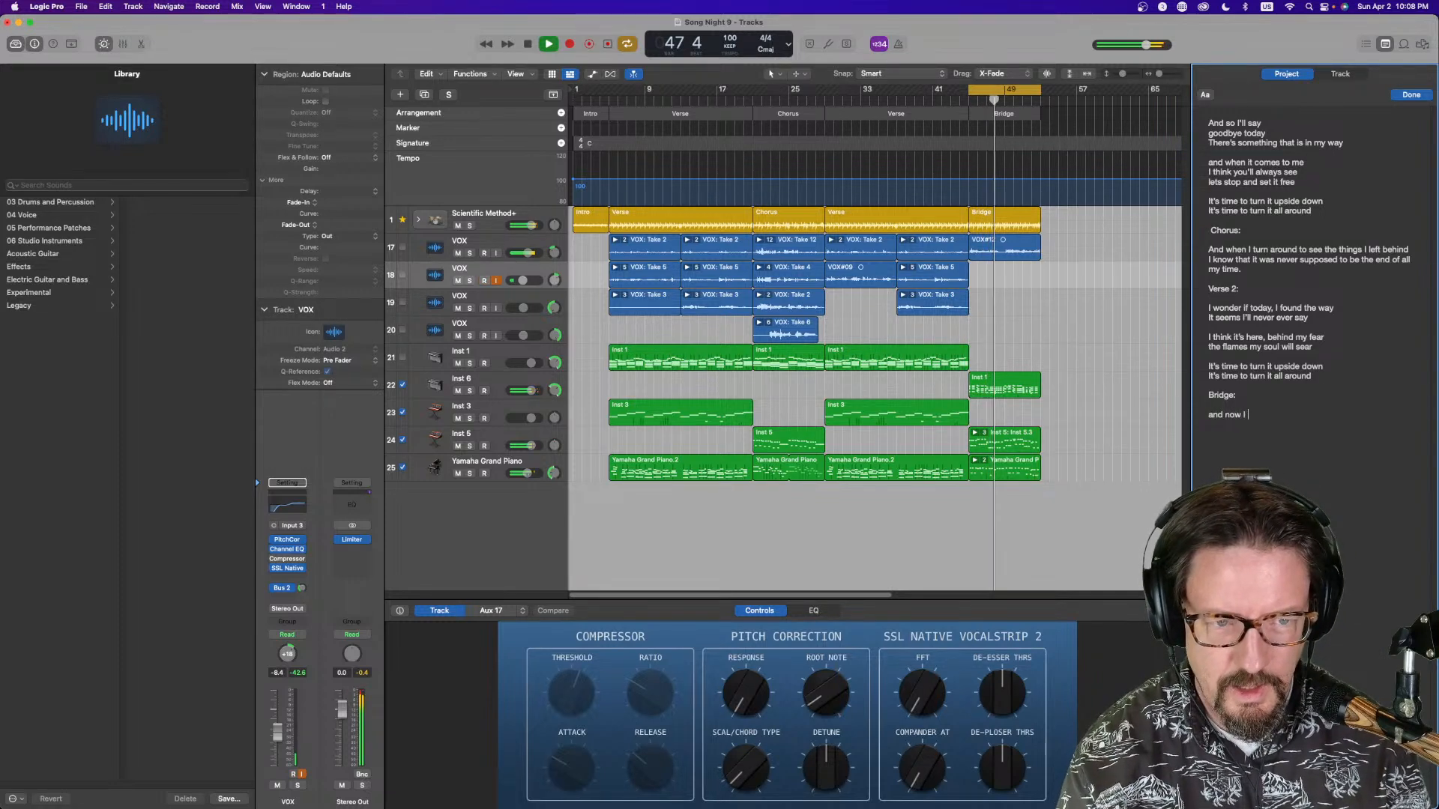
pyautogui.write('know')
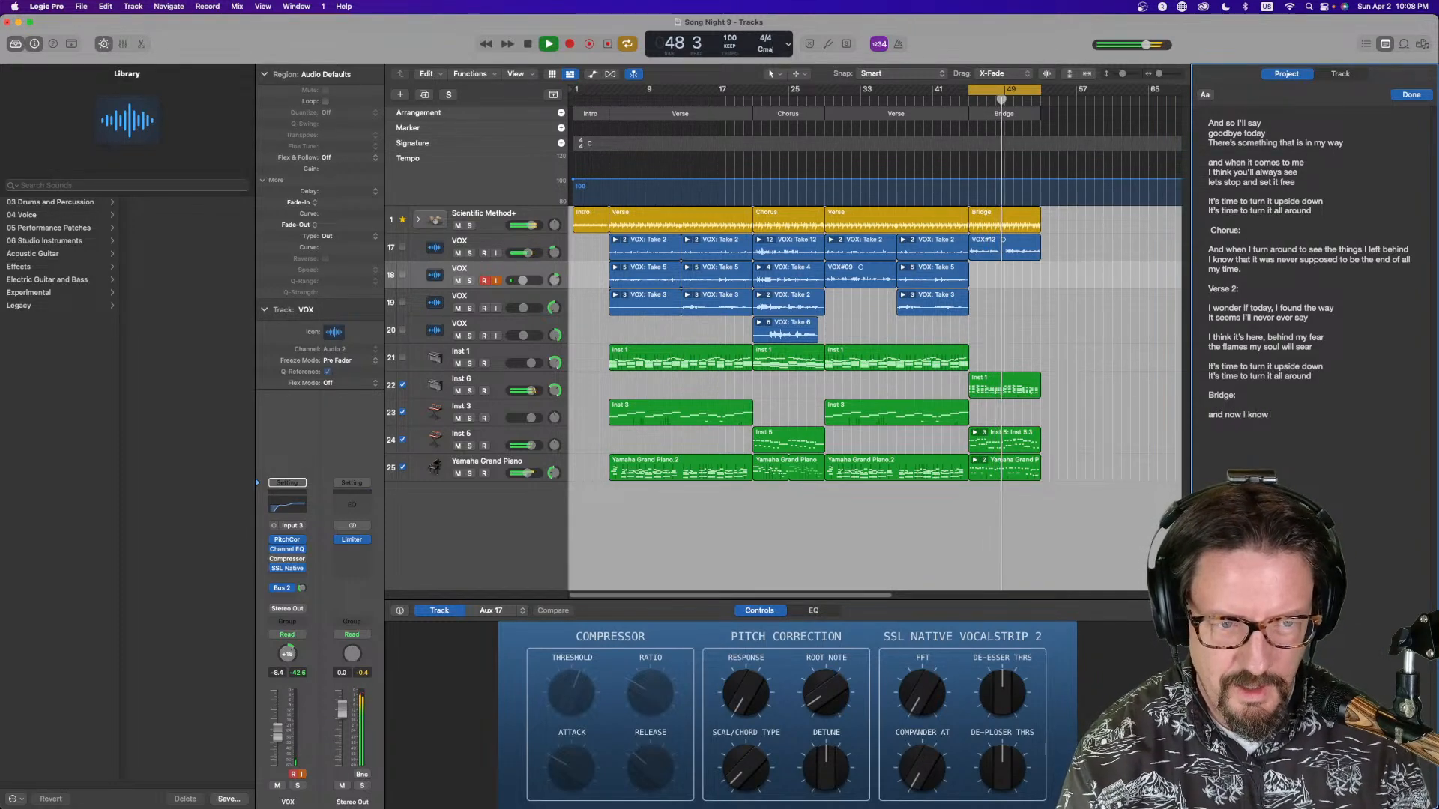
pyautogui.write(' that it was me')
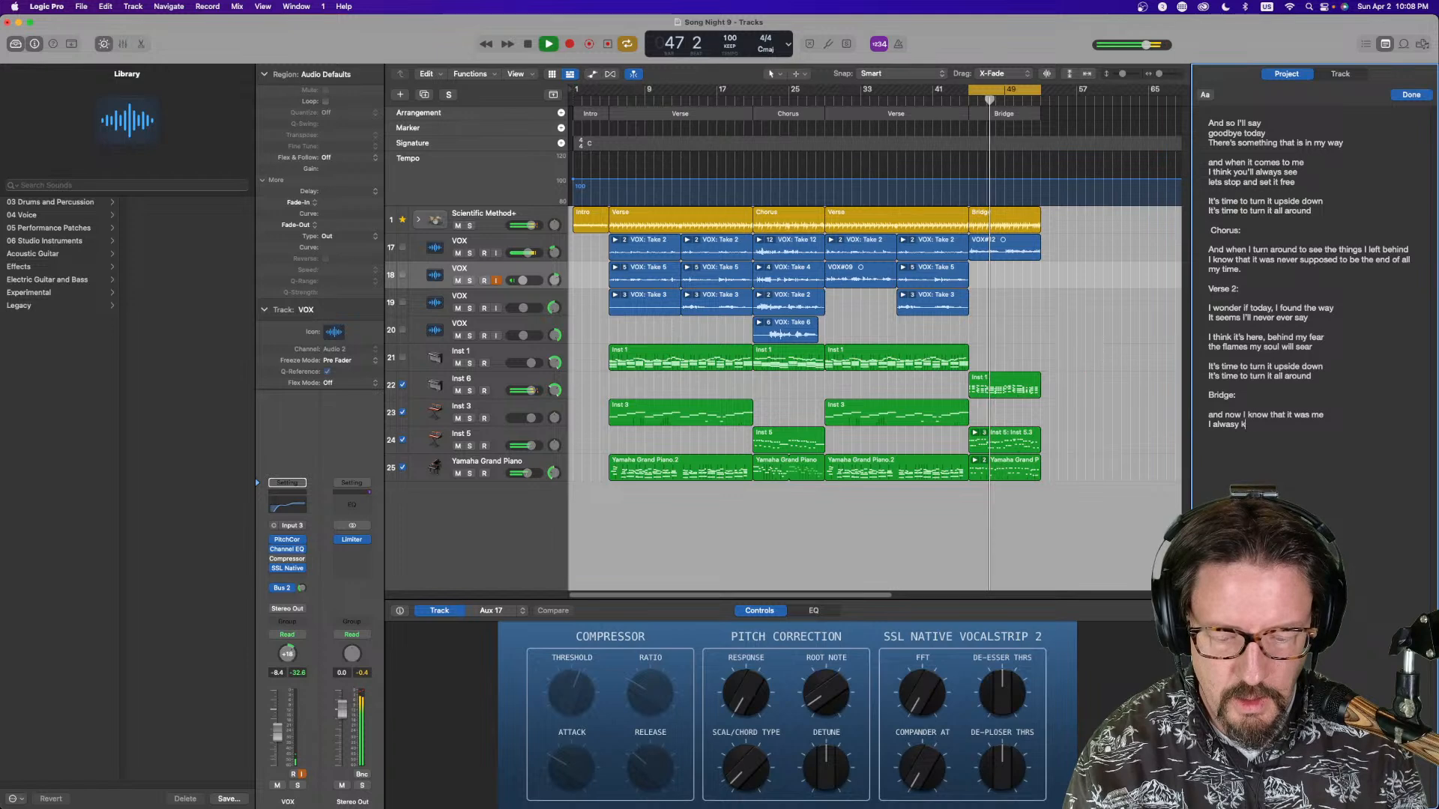
pyautogui.write('asy me')
pyautogui.press('Return')
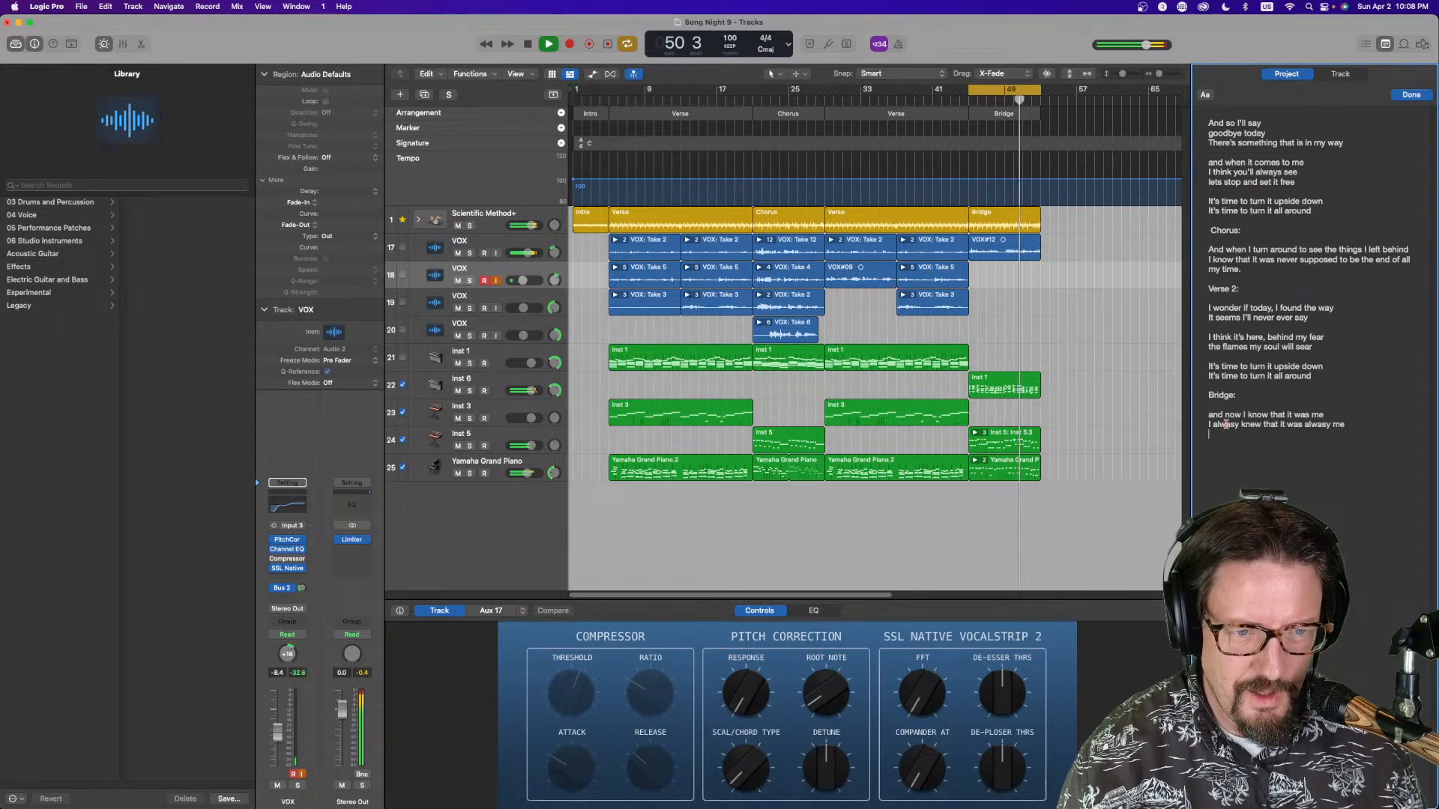
# Add the bridge lyric lines from 'I think that it was always gonna be' to 'I knew that this was what was going to be the thing that', then stop playback
pyautogui.press('BackSpace')
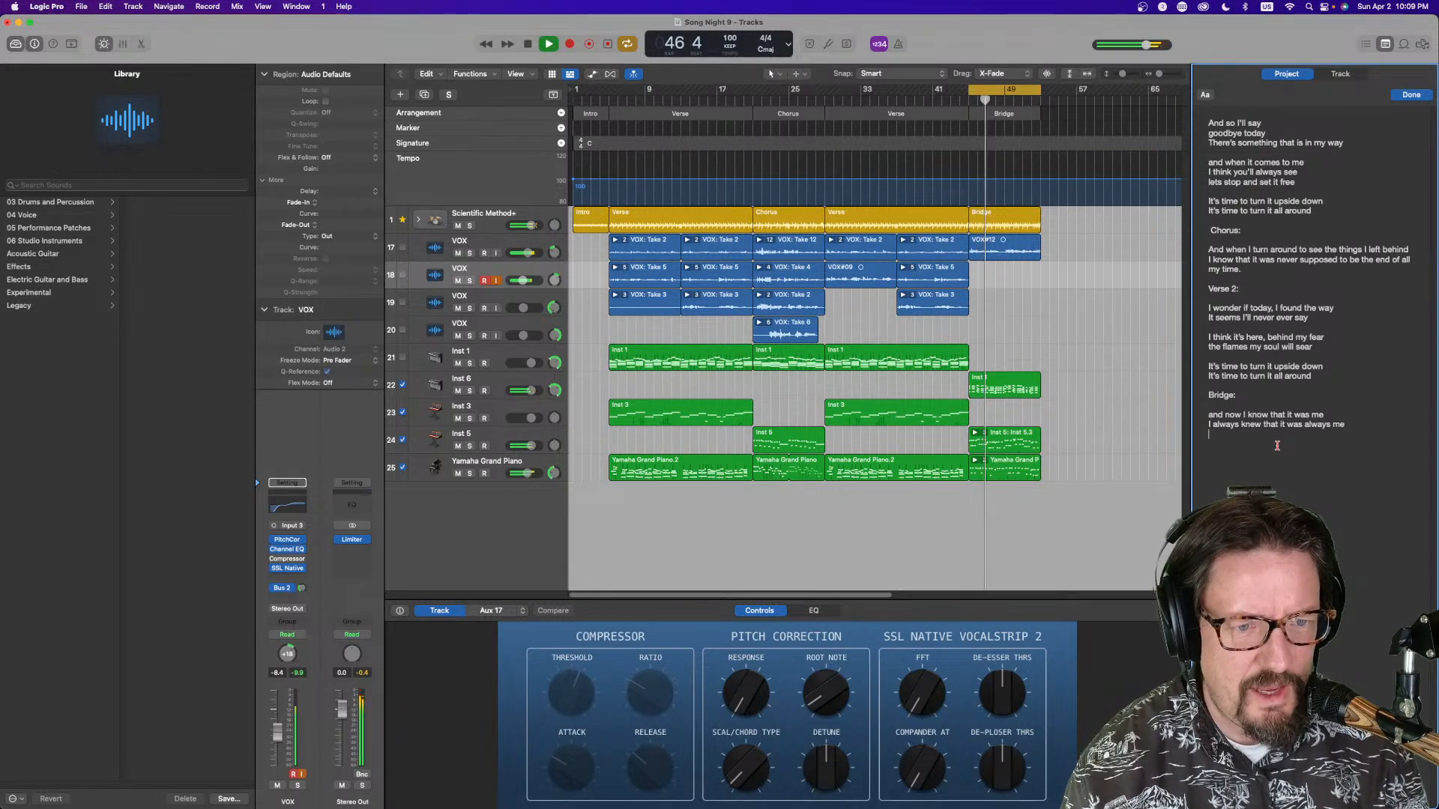
pyautogui.write('thi')
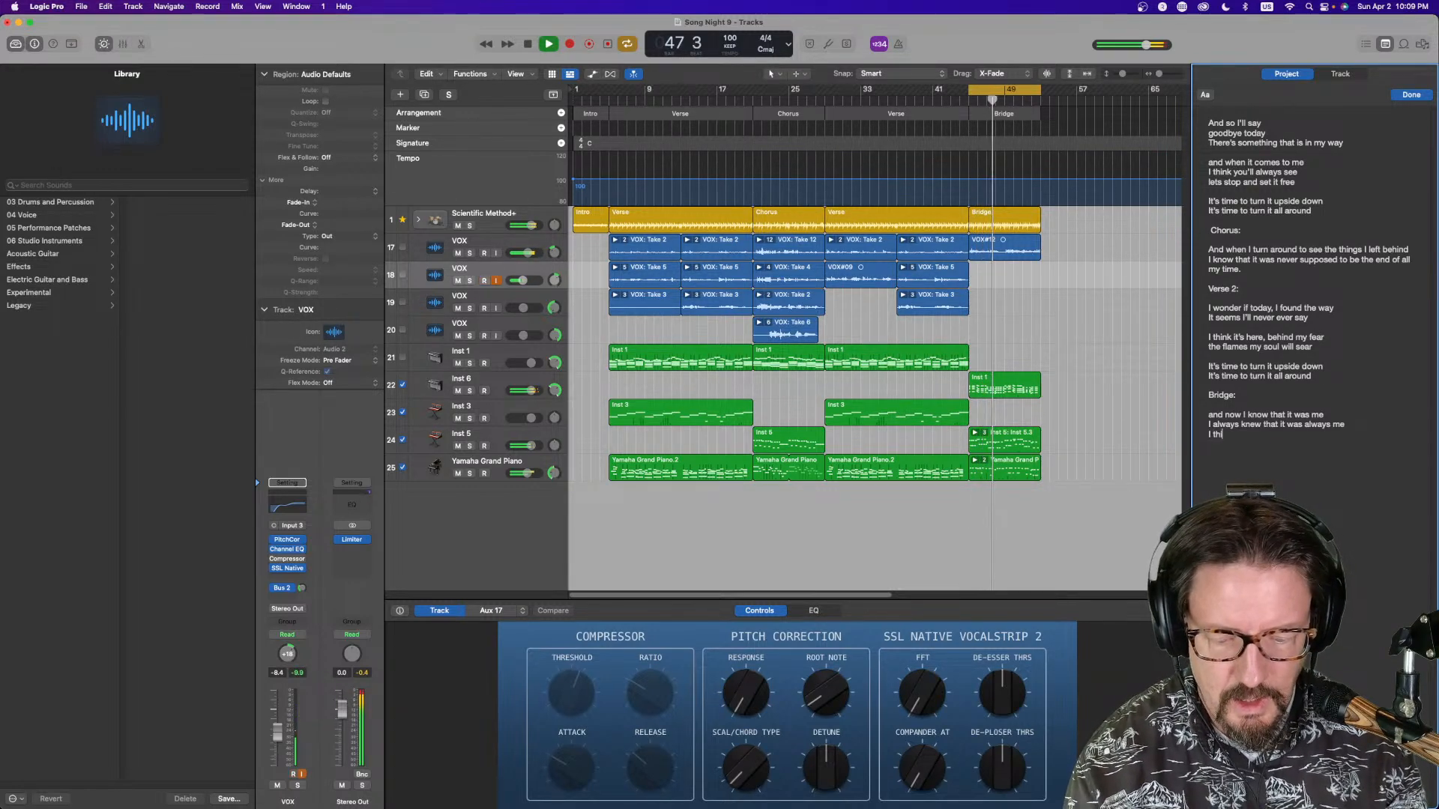
pyautogui.write('nk that it')
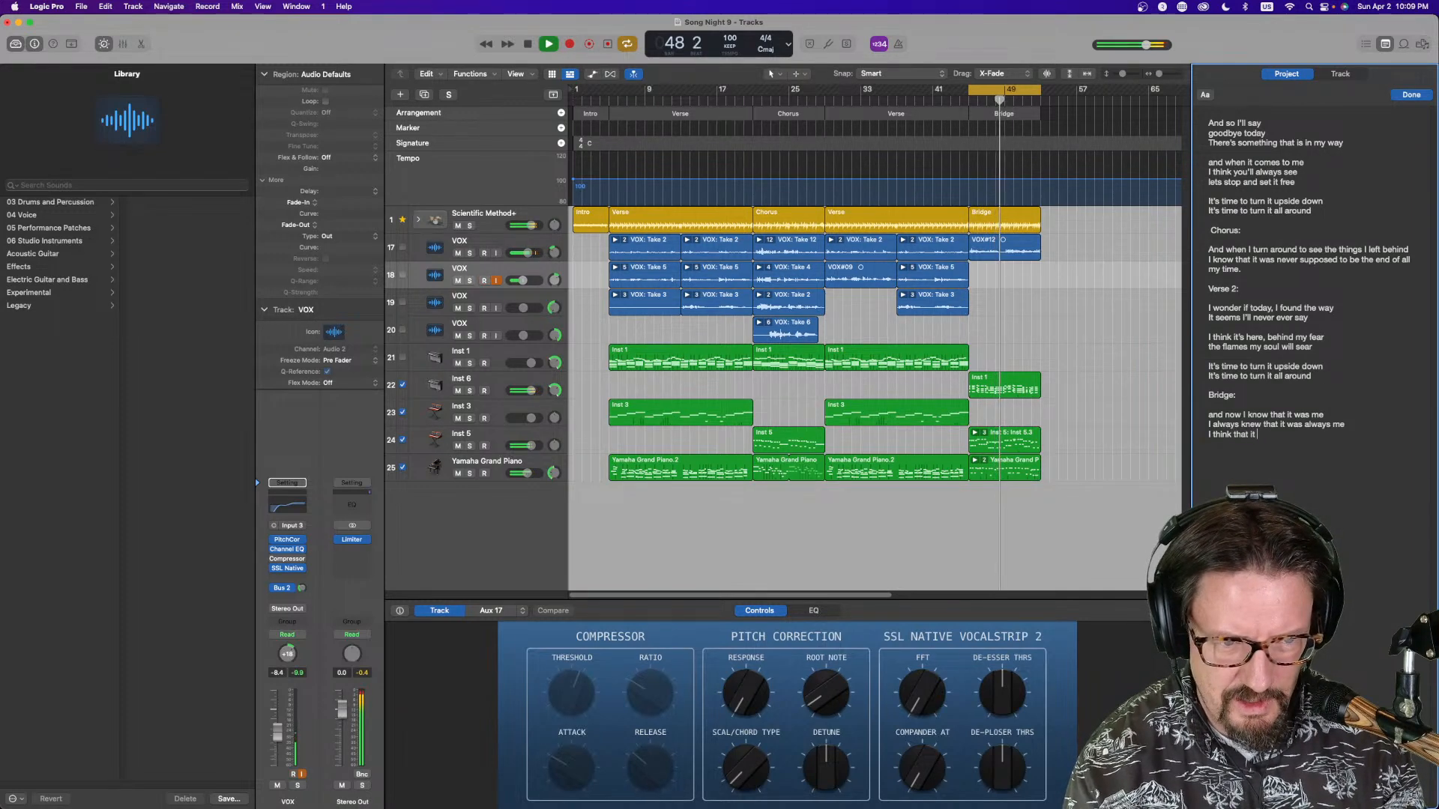
pyautogui.write(' was always gonna be')
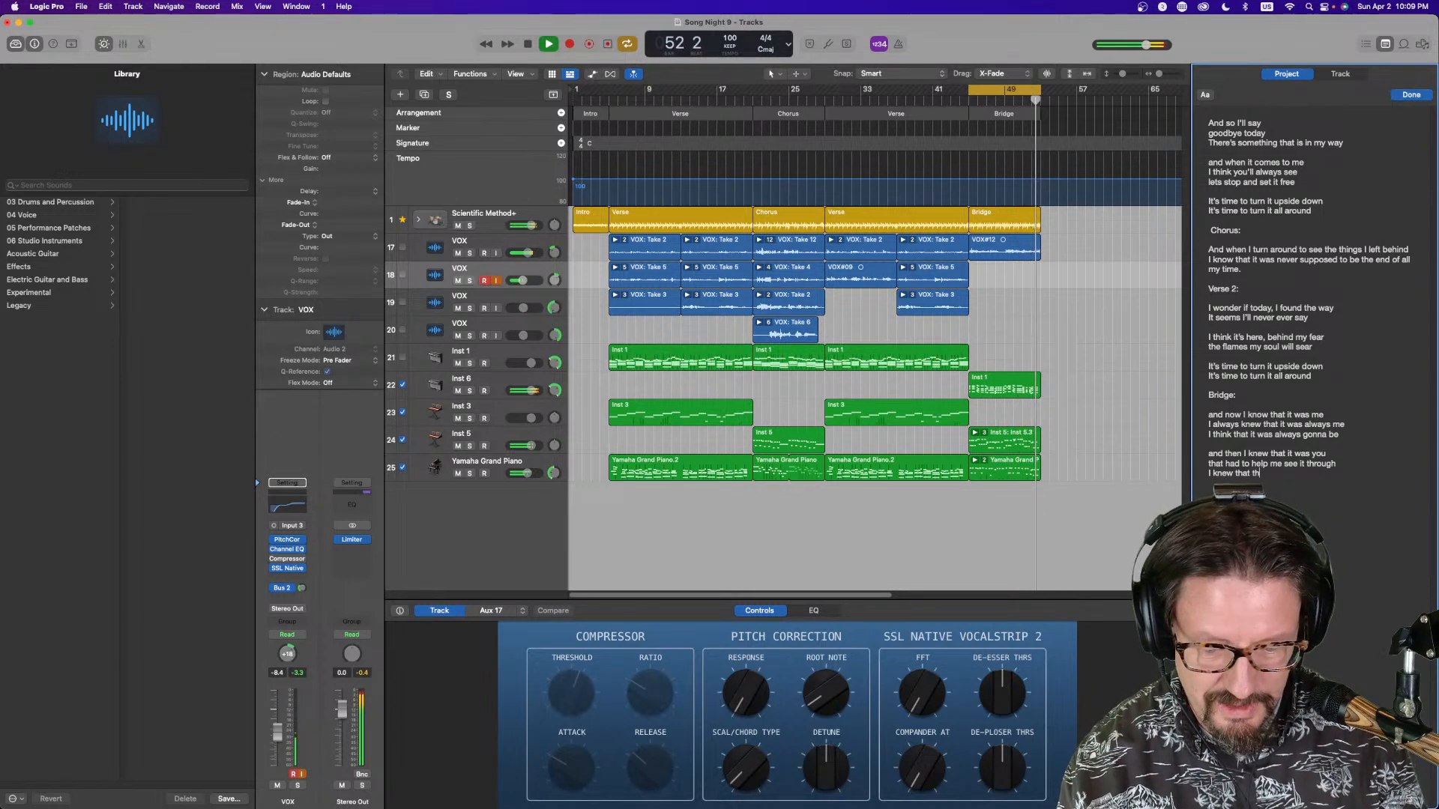
pyautogui.write('ng to be the thing th')
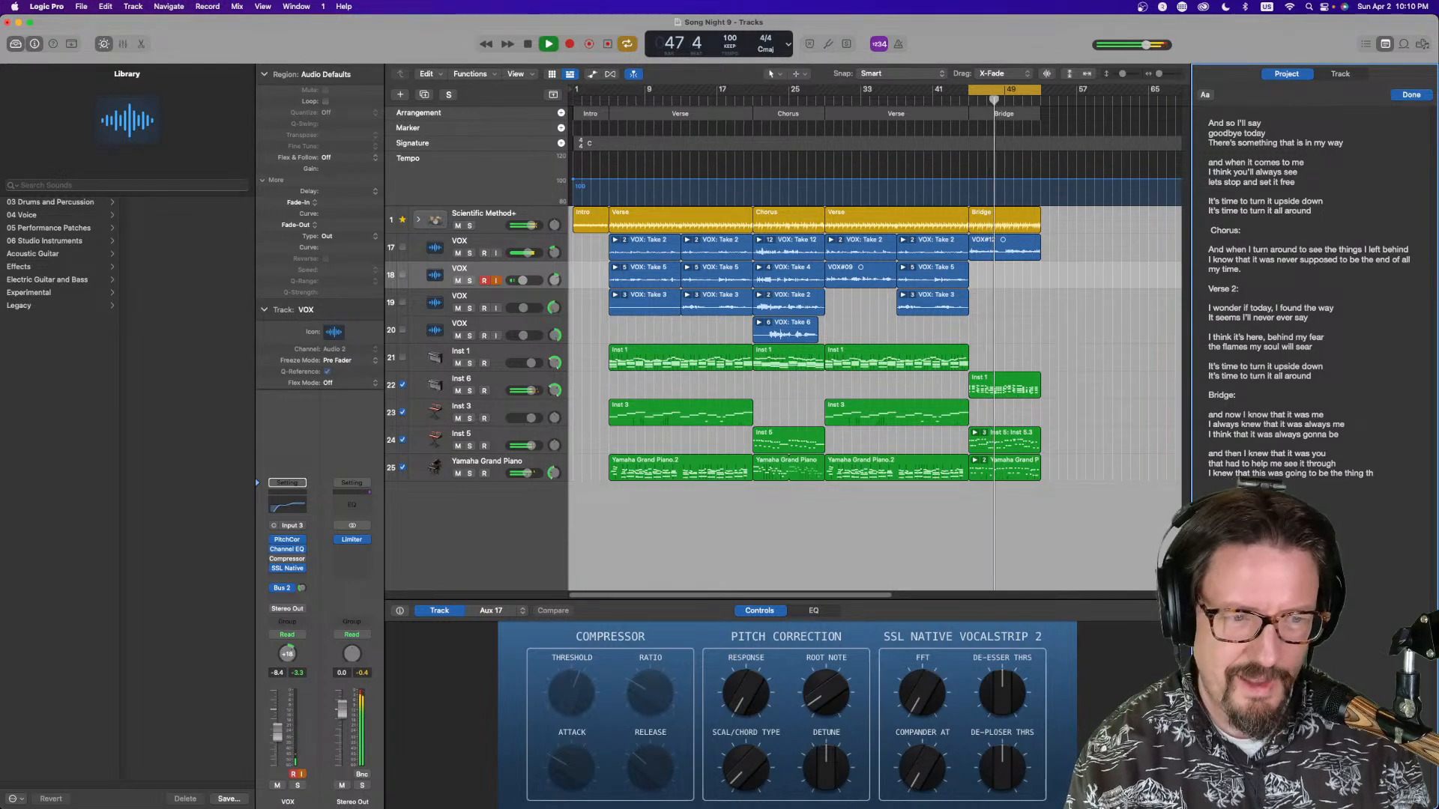
pyautogui.write('at was gonna')
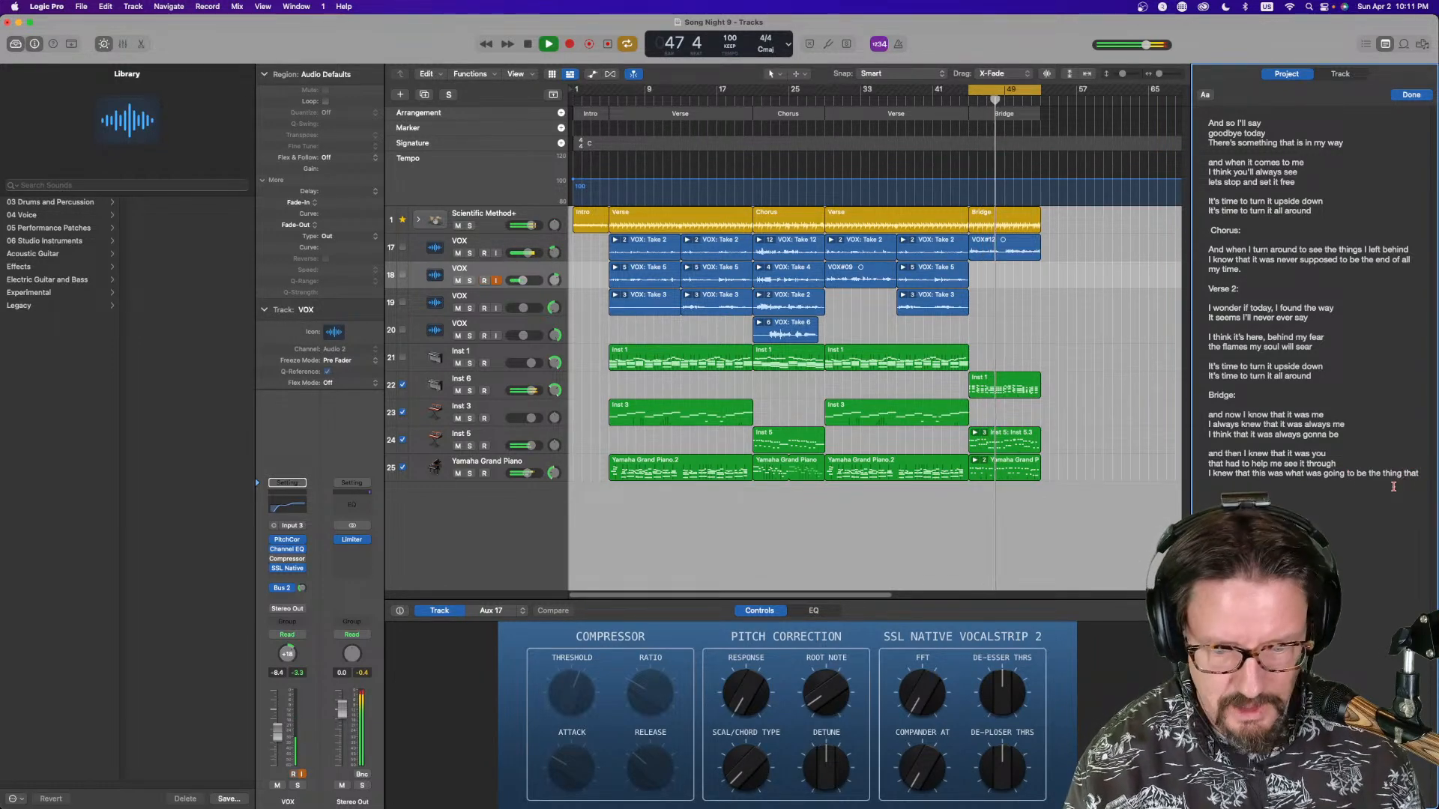
pyautogui.press('space')
# Open the audio editor and finish the last bridge lyric line with 'we would do' while the bridge plays
pyautogui.press('e')
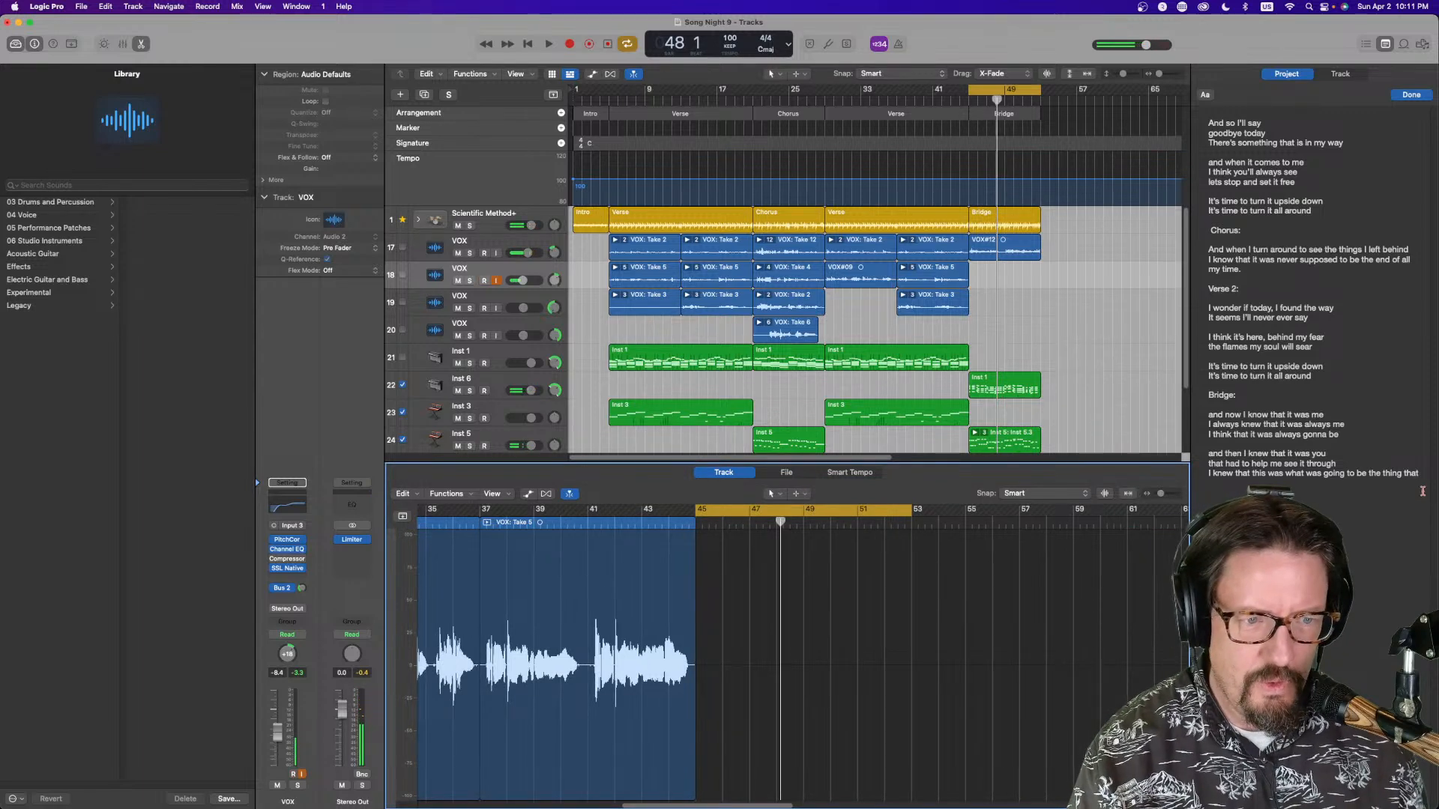
pyautogui.click(1422, 474)
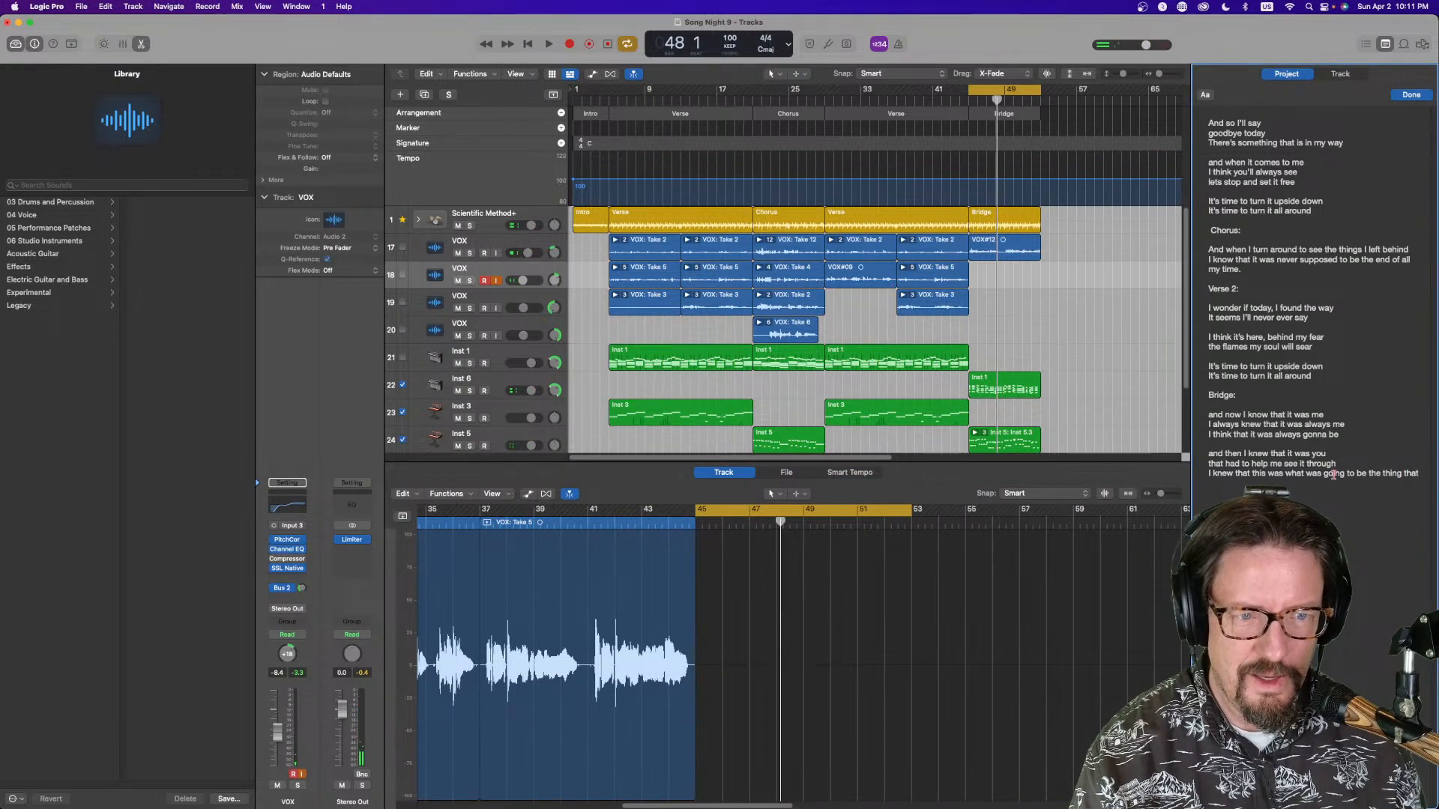
pyautogui.click(1052, 329)
pyautogui.press('space')
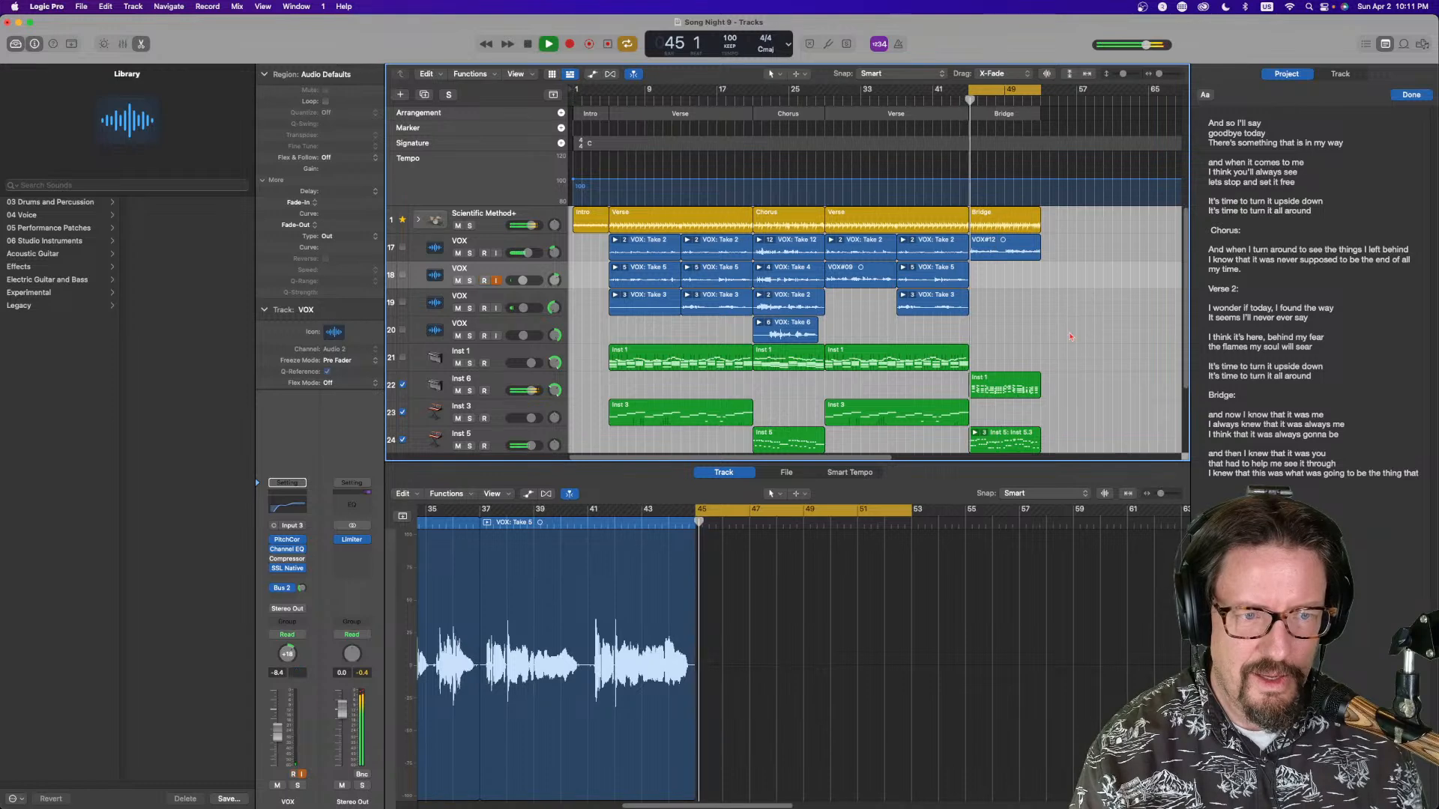
pyautogui.click(1420, 474)
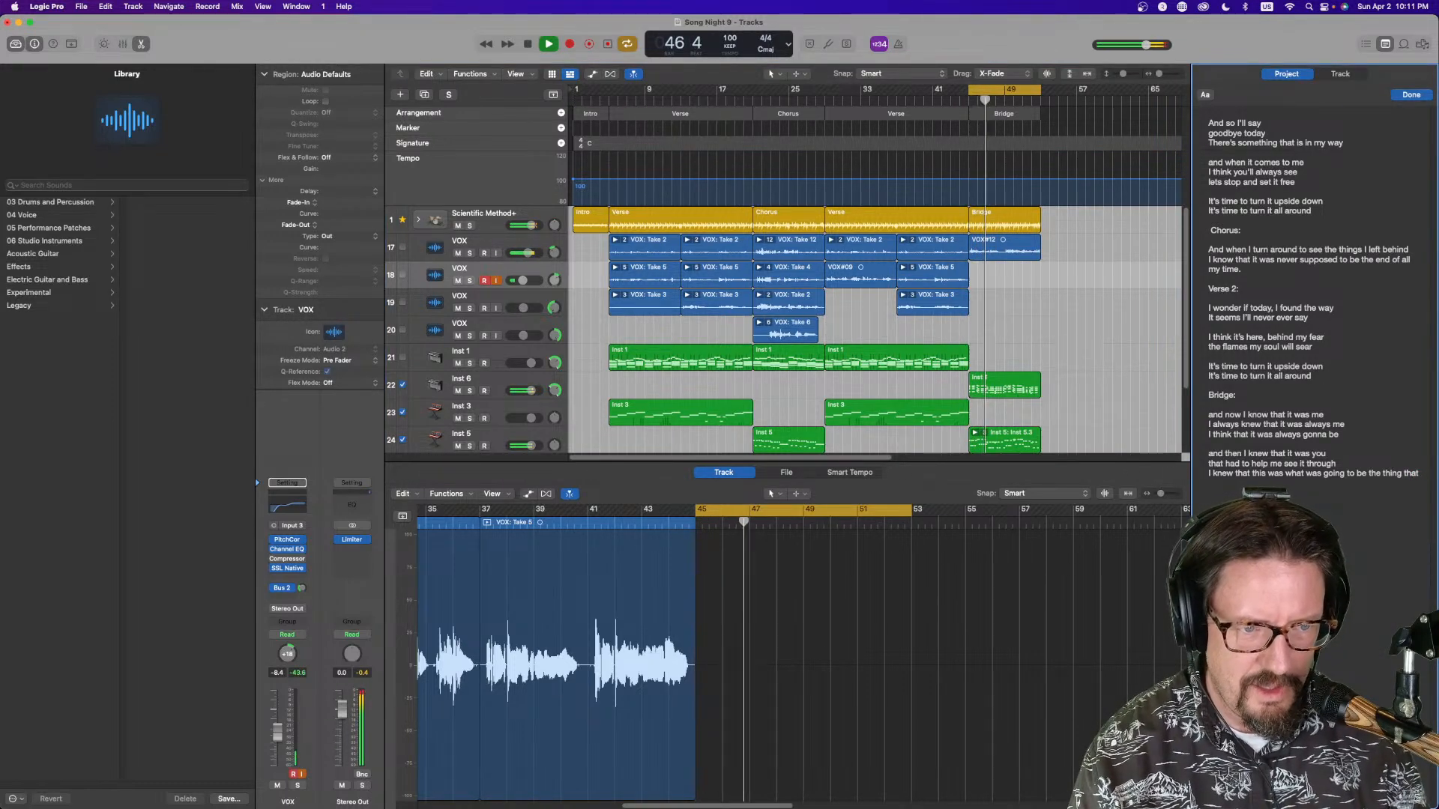
pyautogui.write('we')
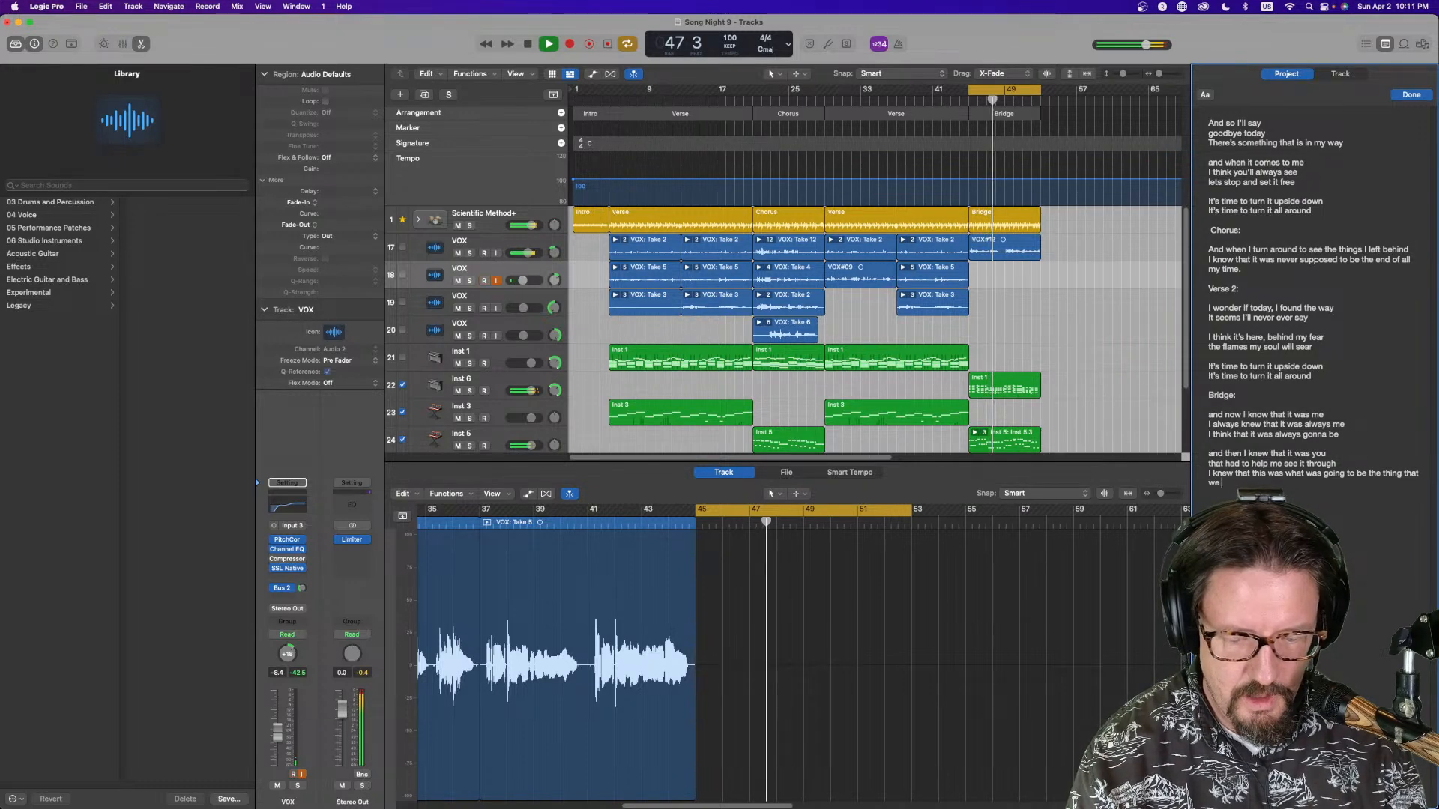
pyautogui.write(' would do')
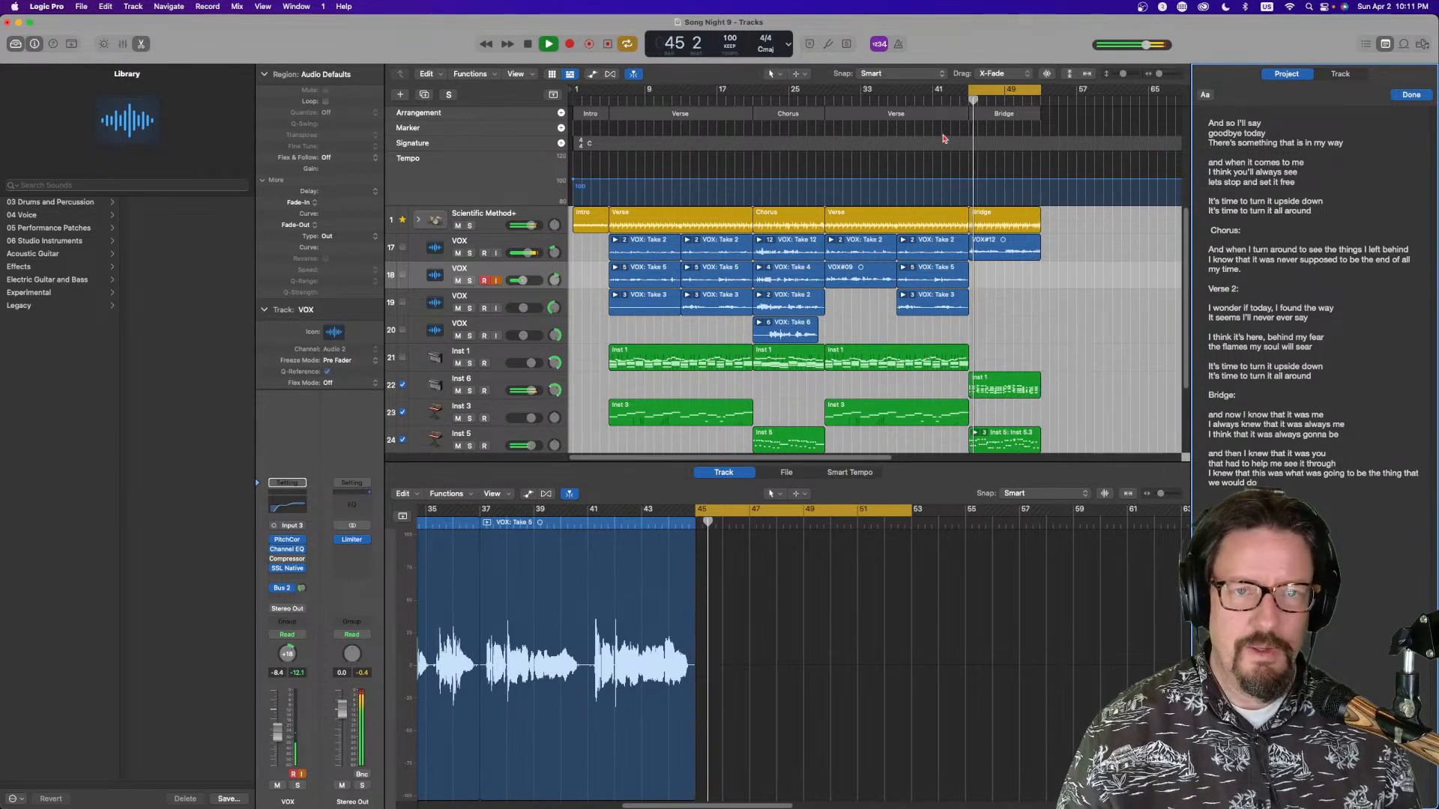
pyautogui.press('space')
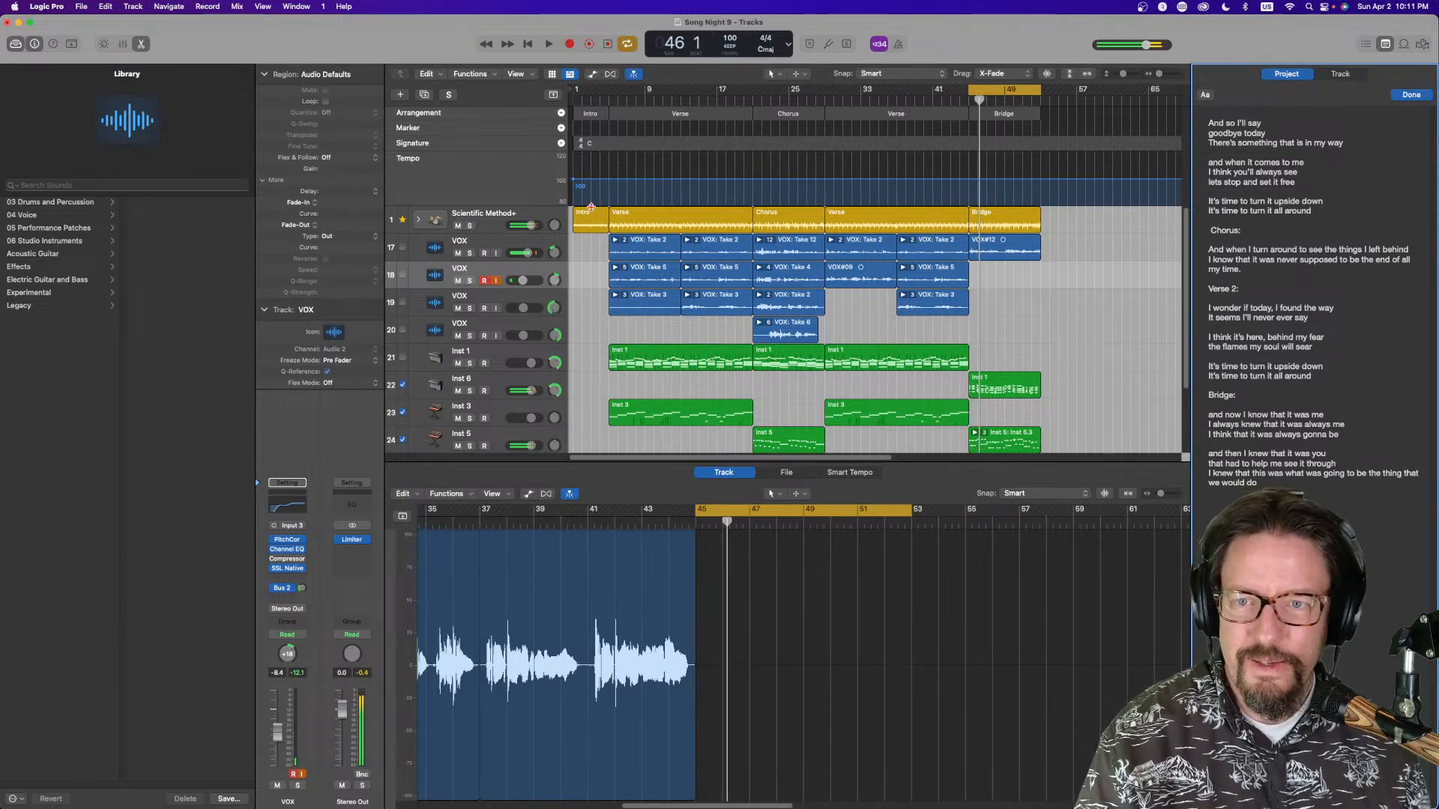
# Record a vocal take on the second VOX track over the bridge
pyautogui.click(570, 44)
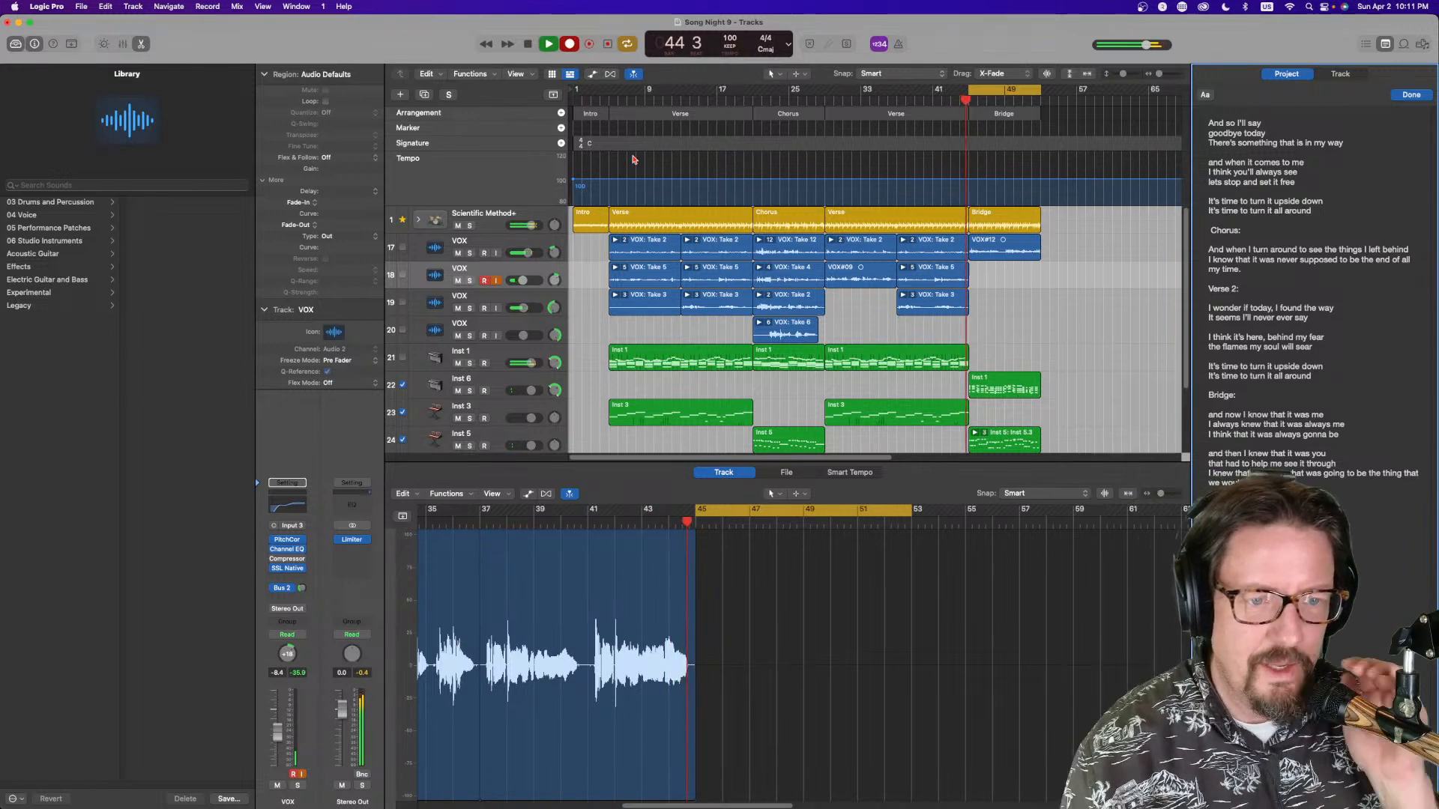
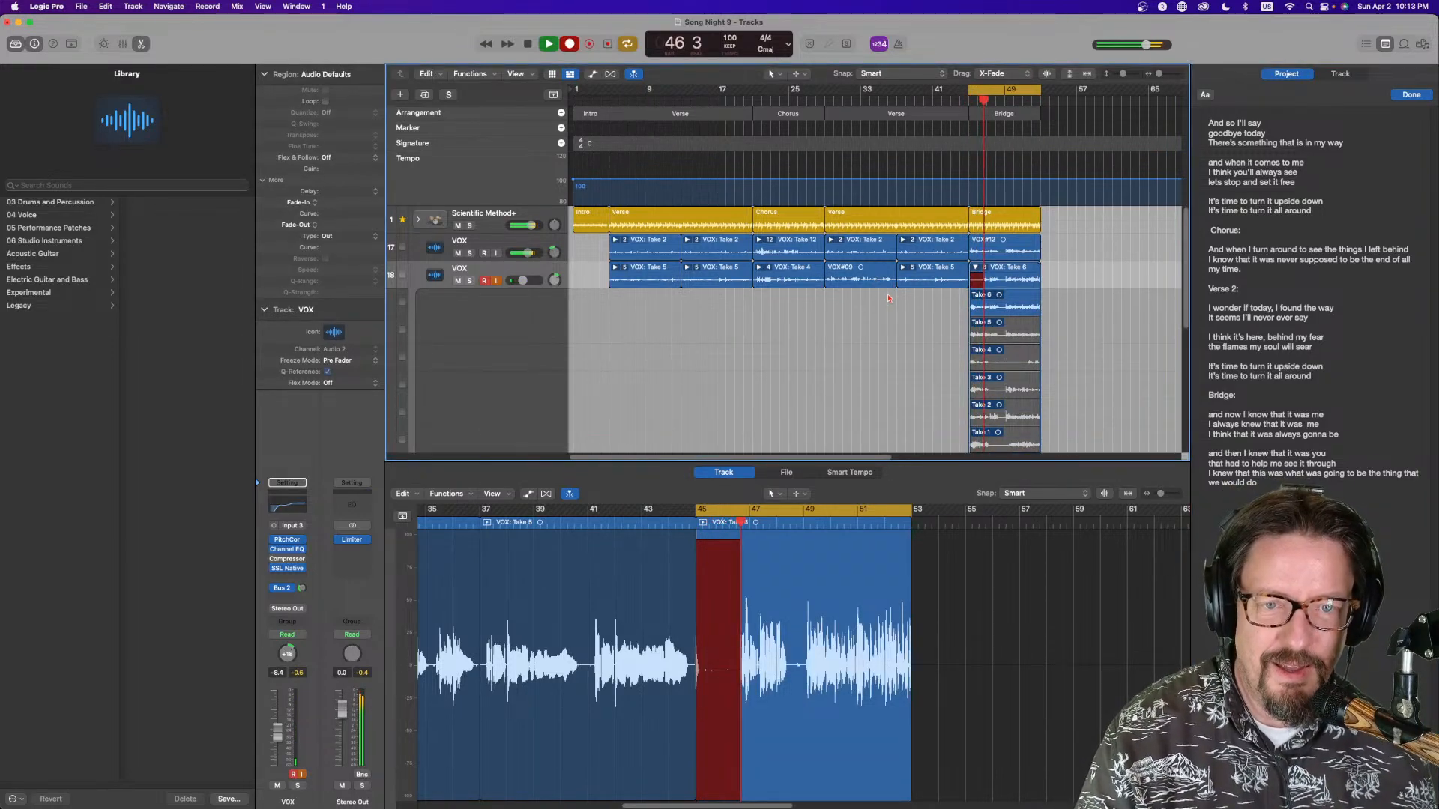
# Arm the third VOX track and record a vocal take over the bridge
pyautogui.press('space')
pyautogui.click(975, 269)
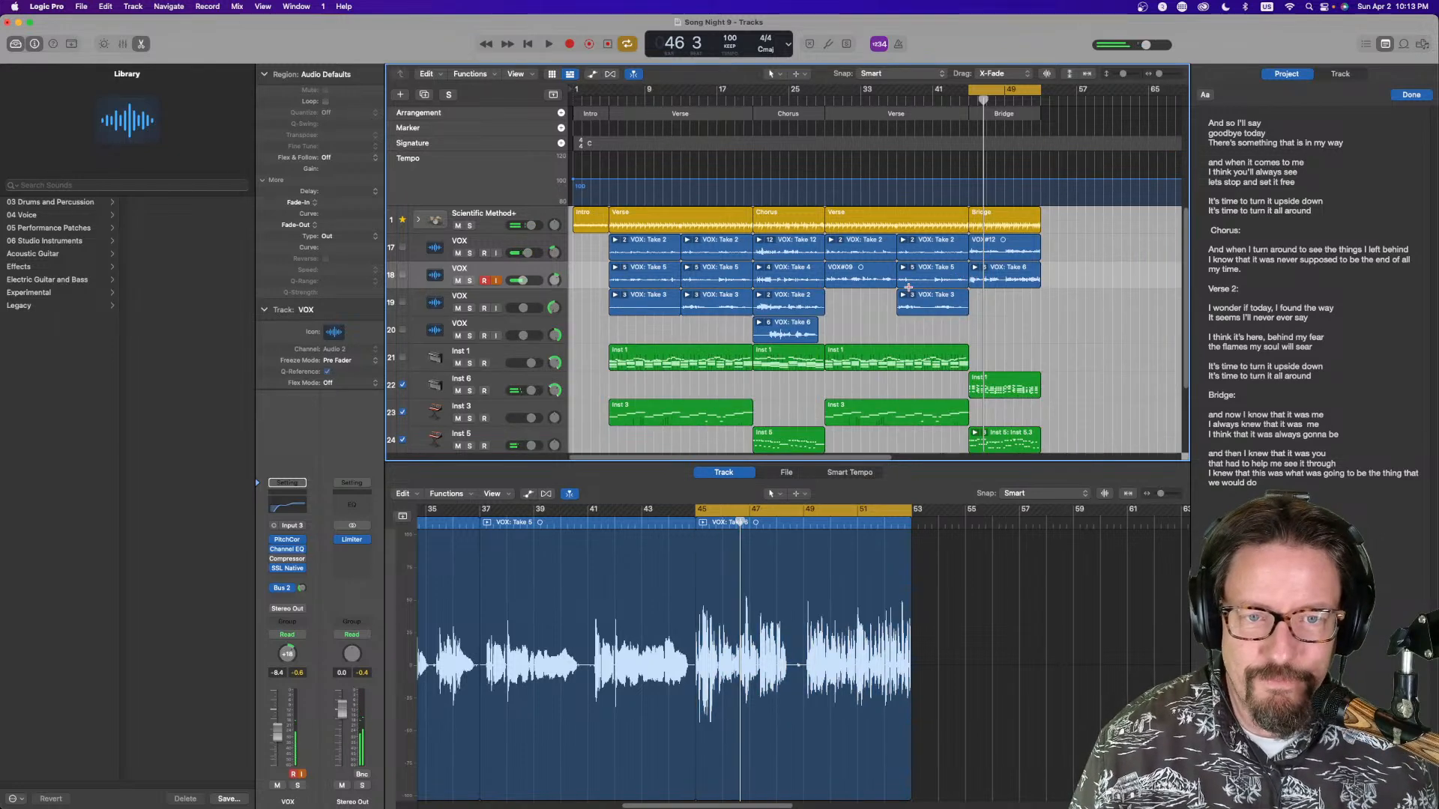
pyautogui.click(497, 308)
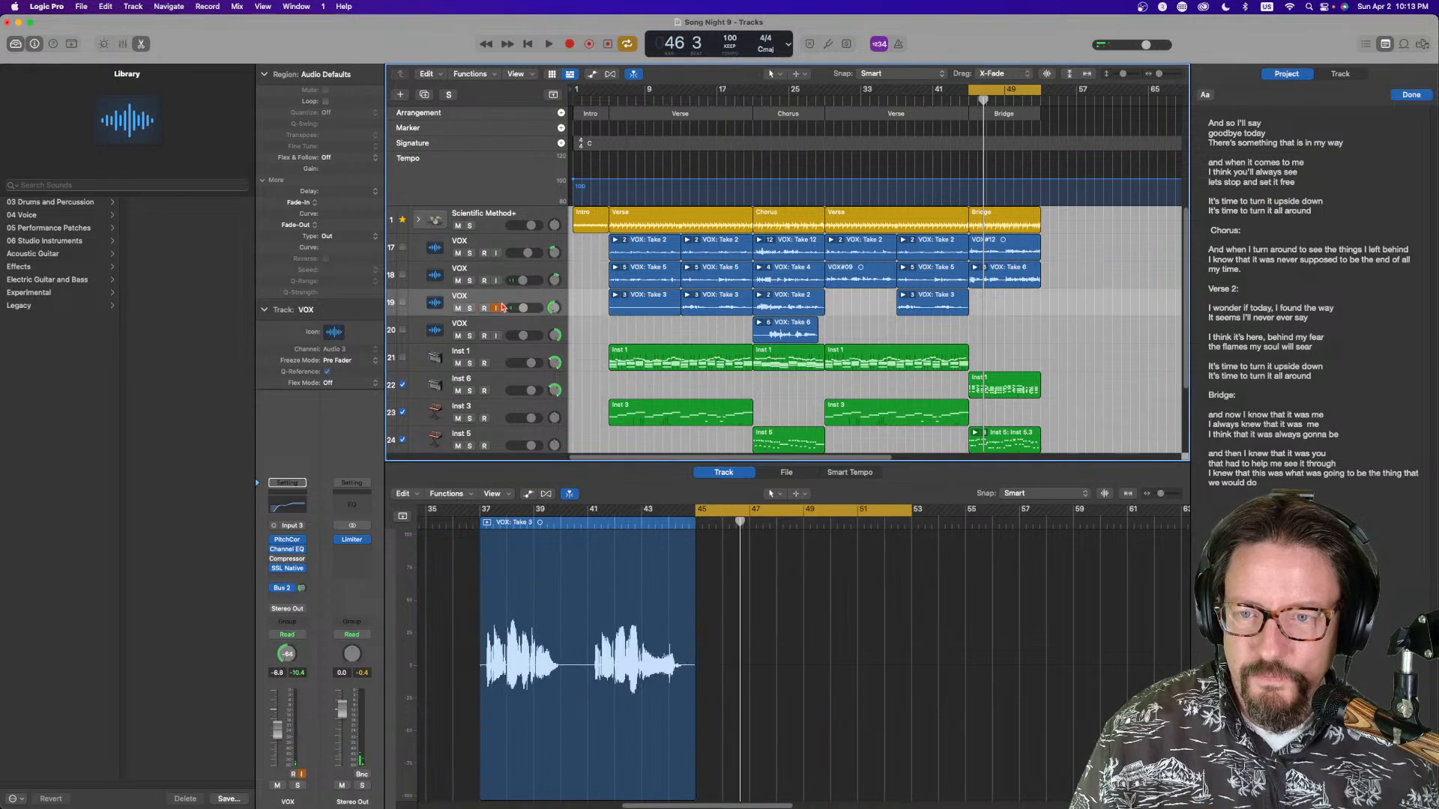
pyautogui.click(570, 43)
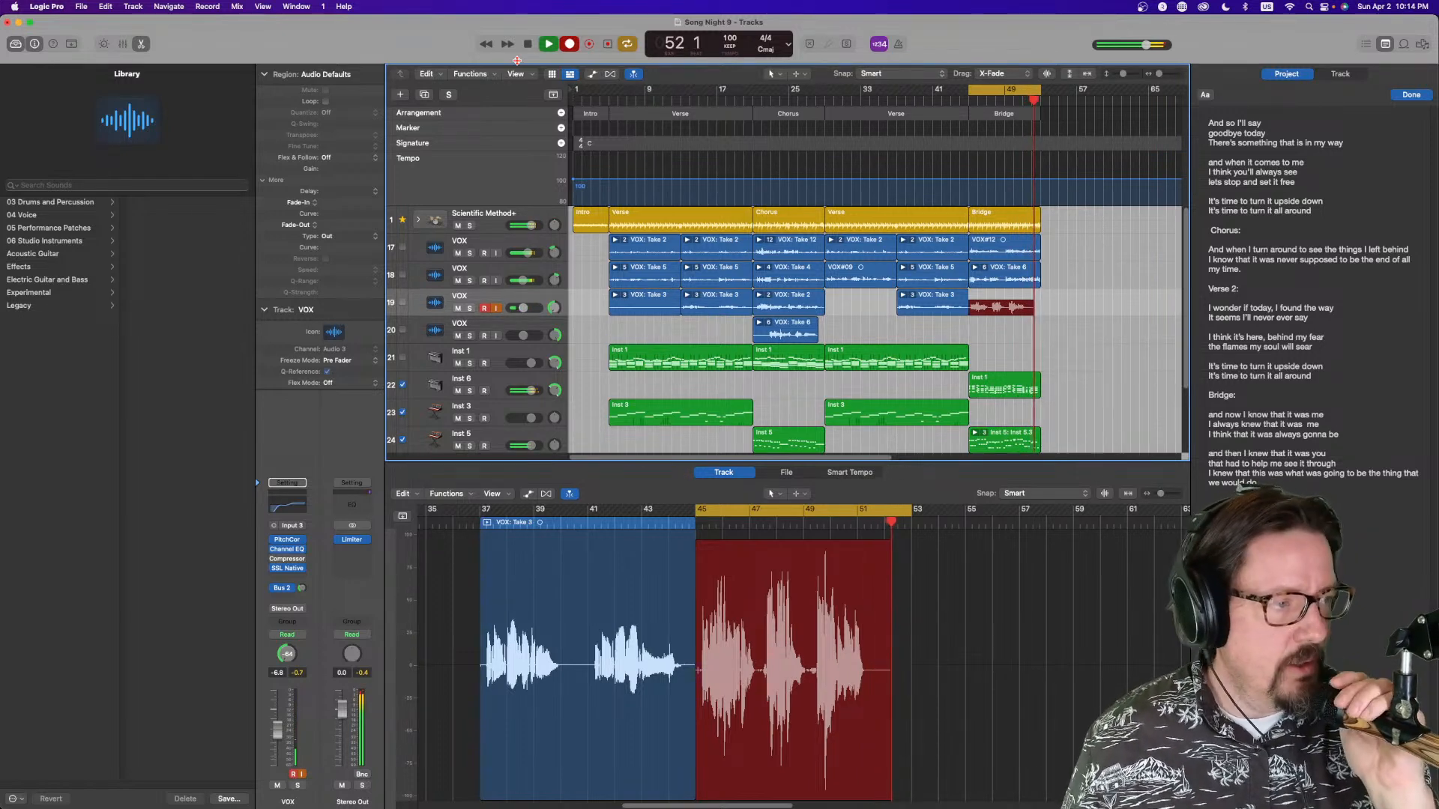
pyautogui.press('space')
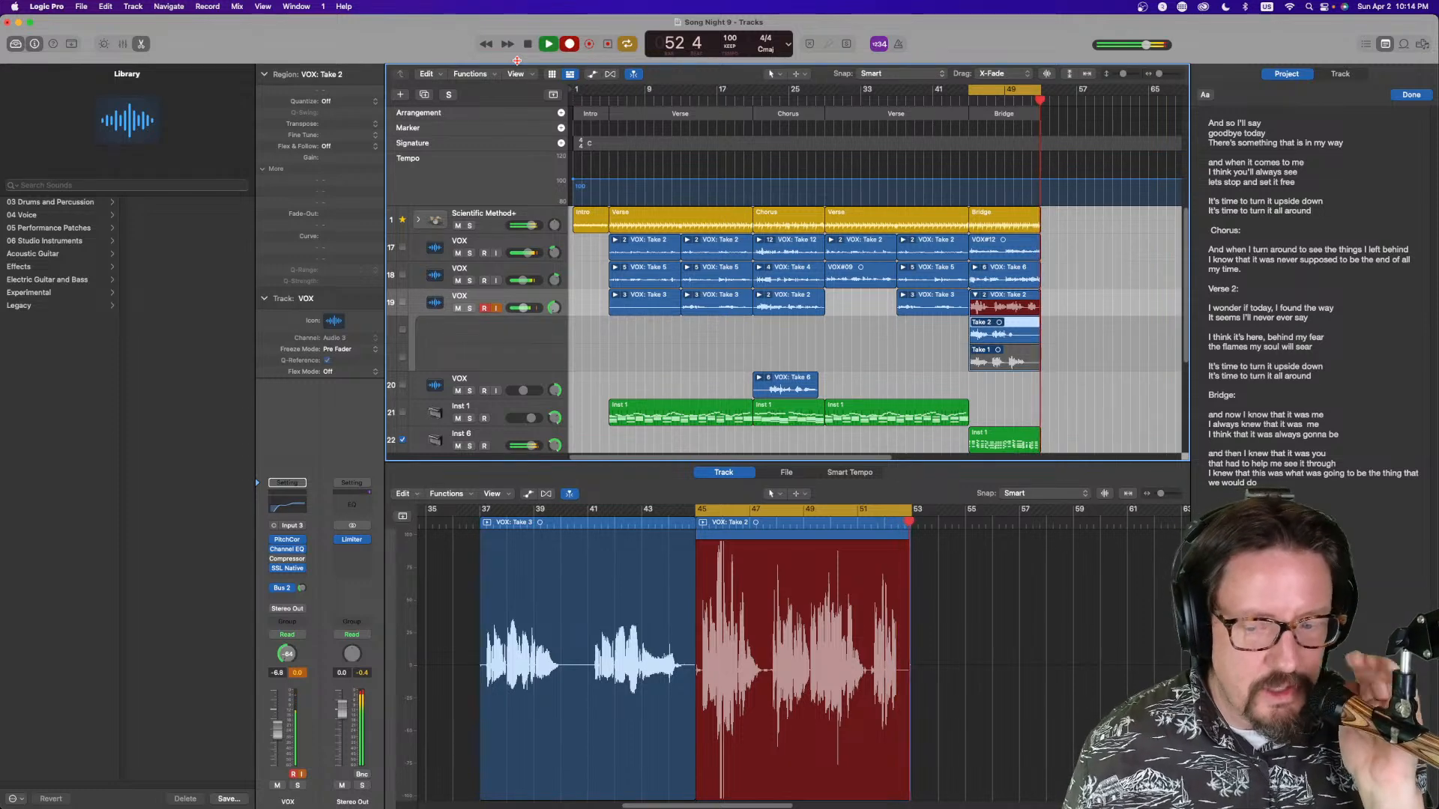
# Arm the fourth VOX track, record a vocal take over the bridge, and play it back
pyautogui.press('space')
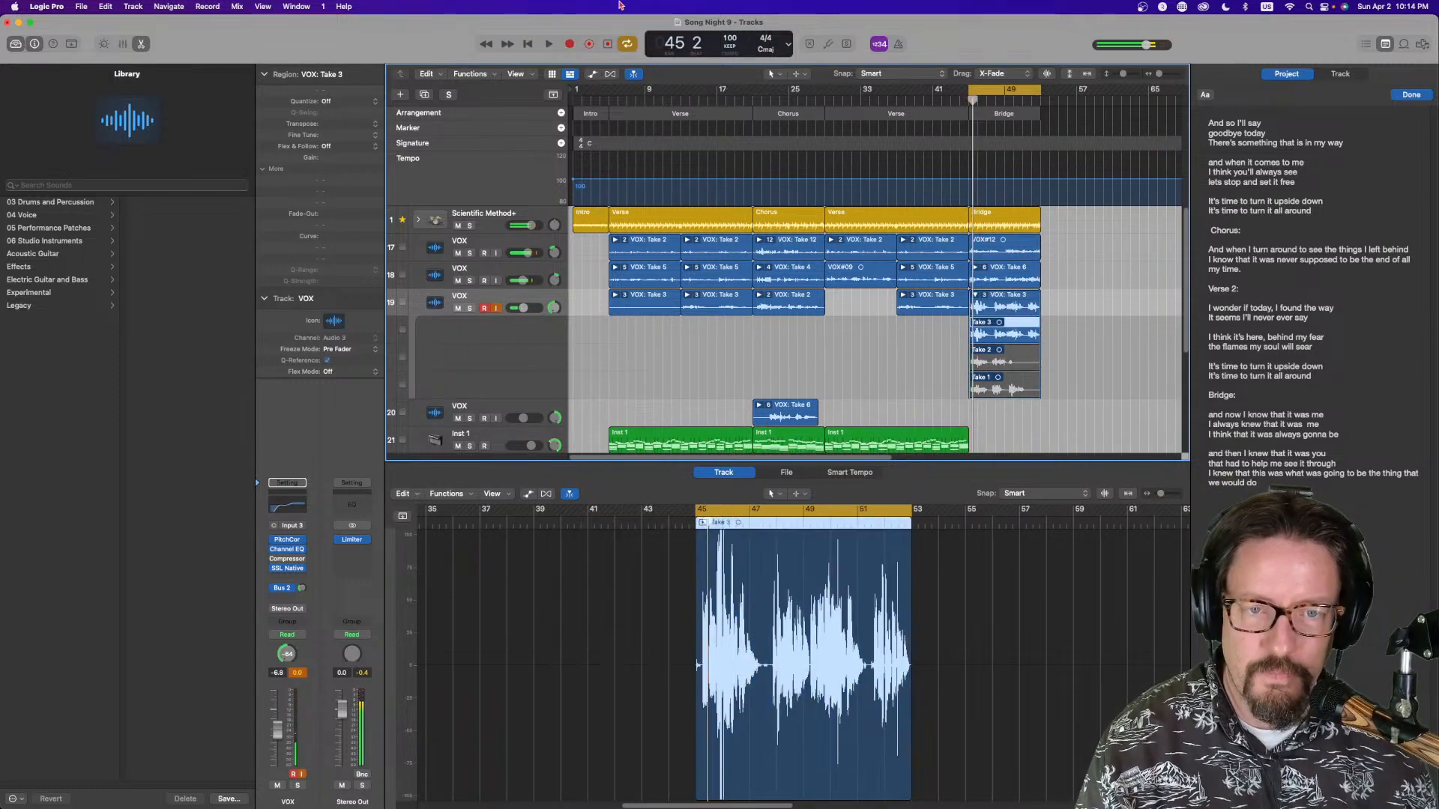
pyautogui.click(974, 296)
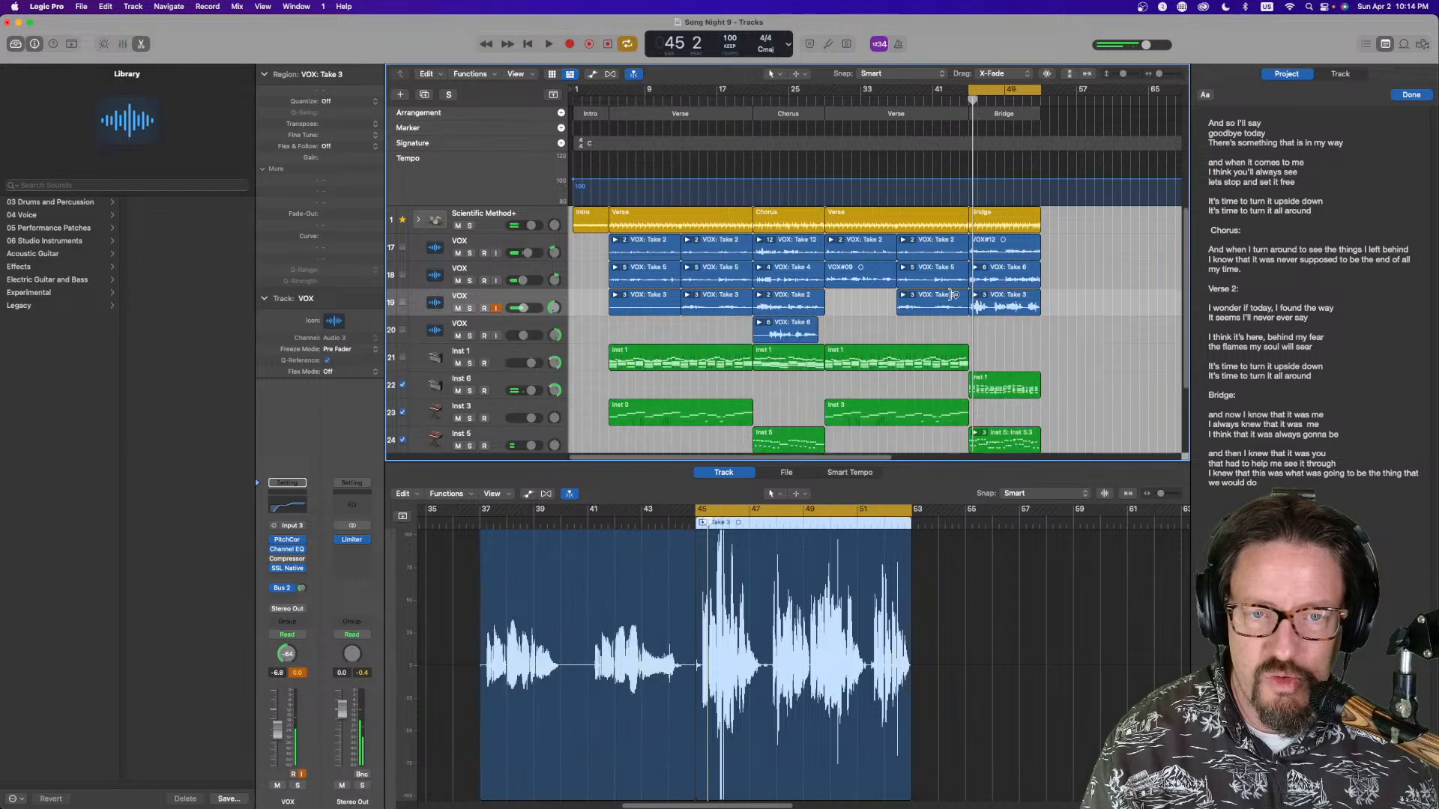
pyautogui.click(489, 335)
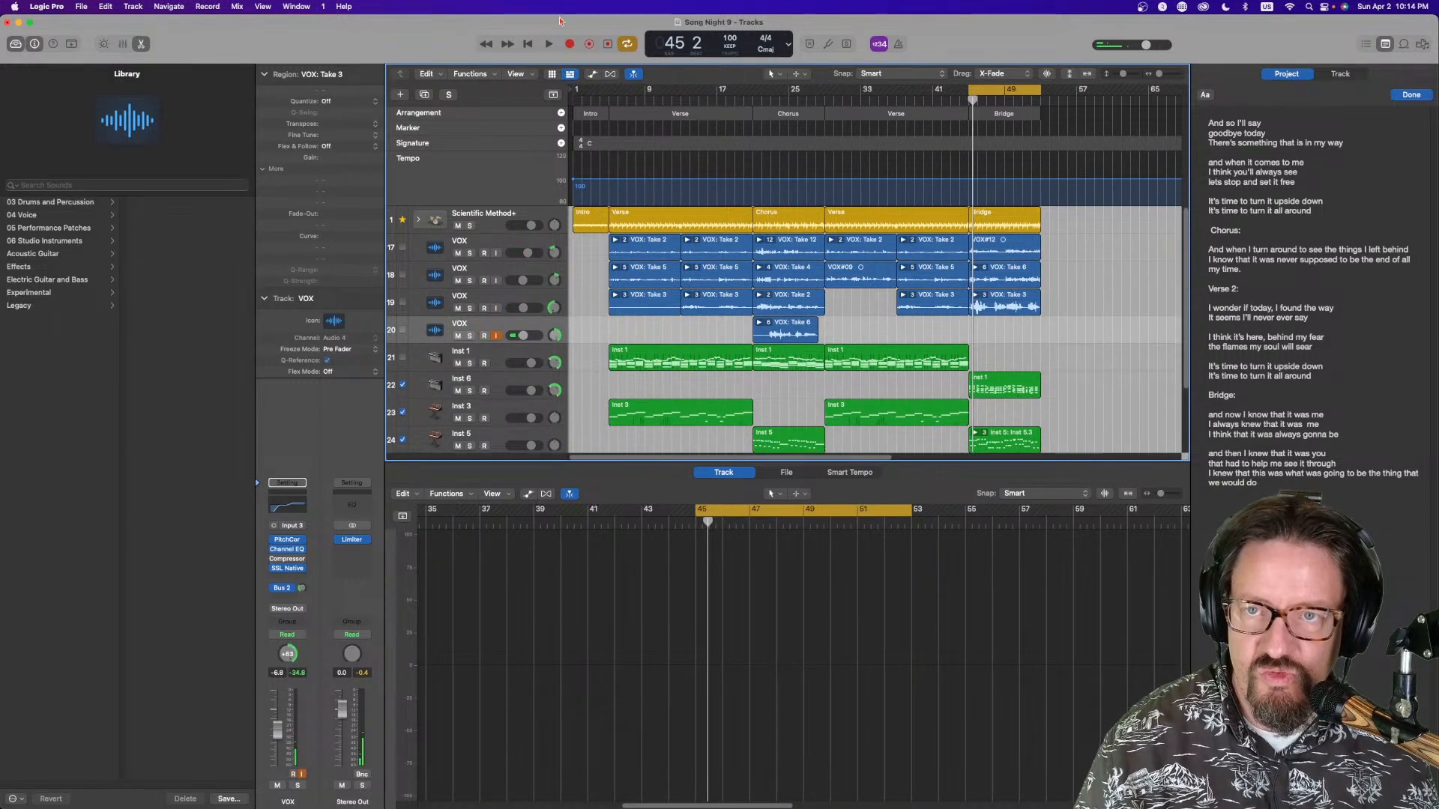
pyautogui.click(570, 45)
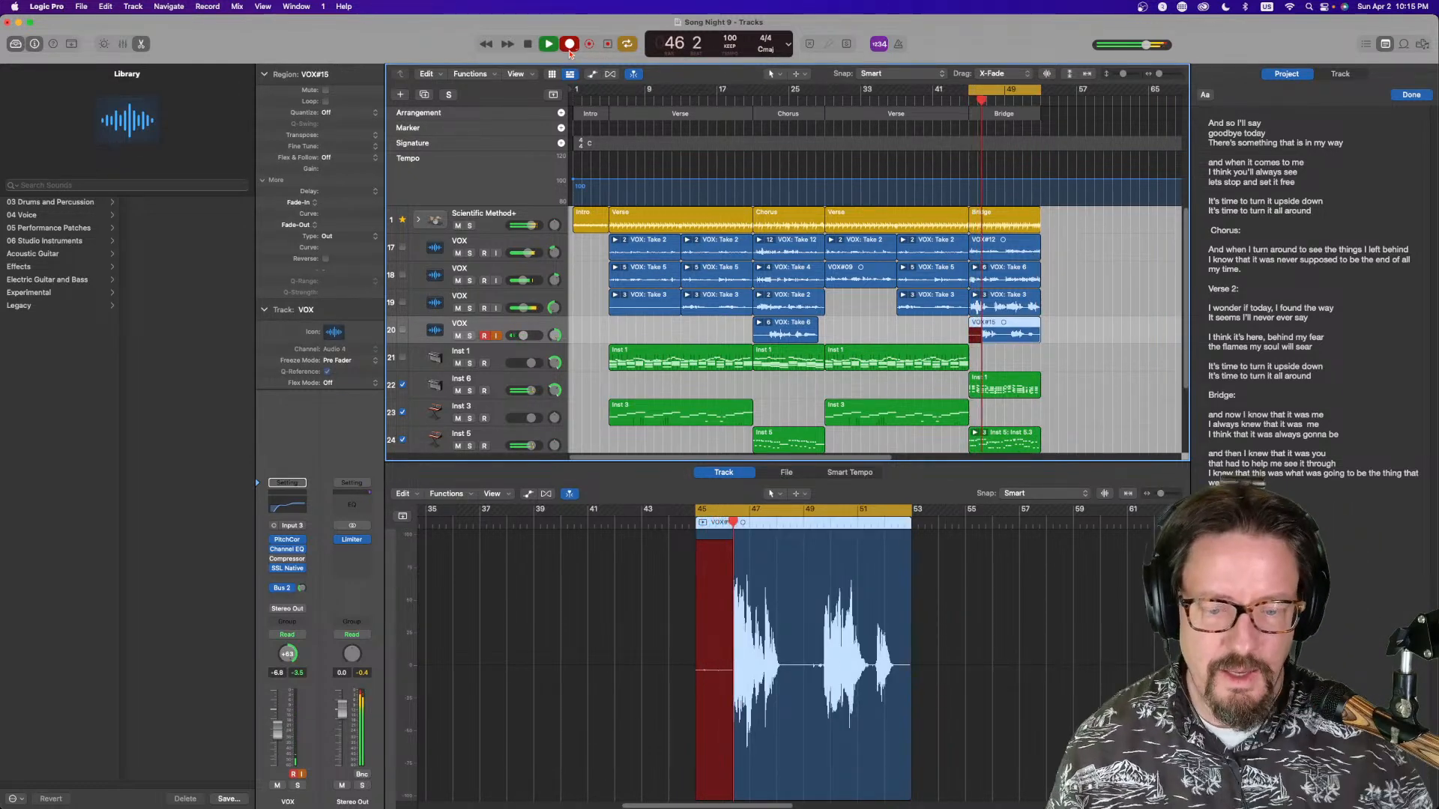
pyautogui.press('space')
pyautogui.click(549, 44)
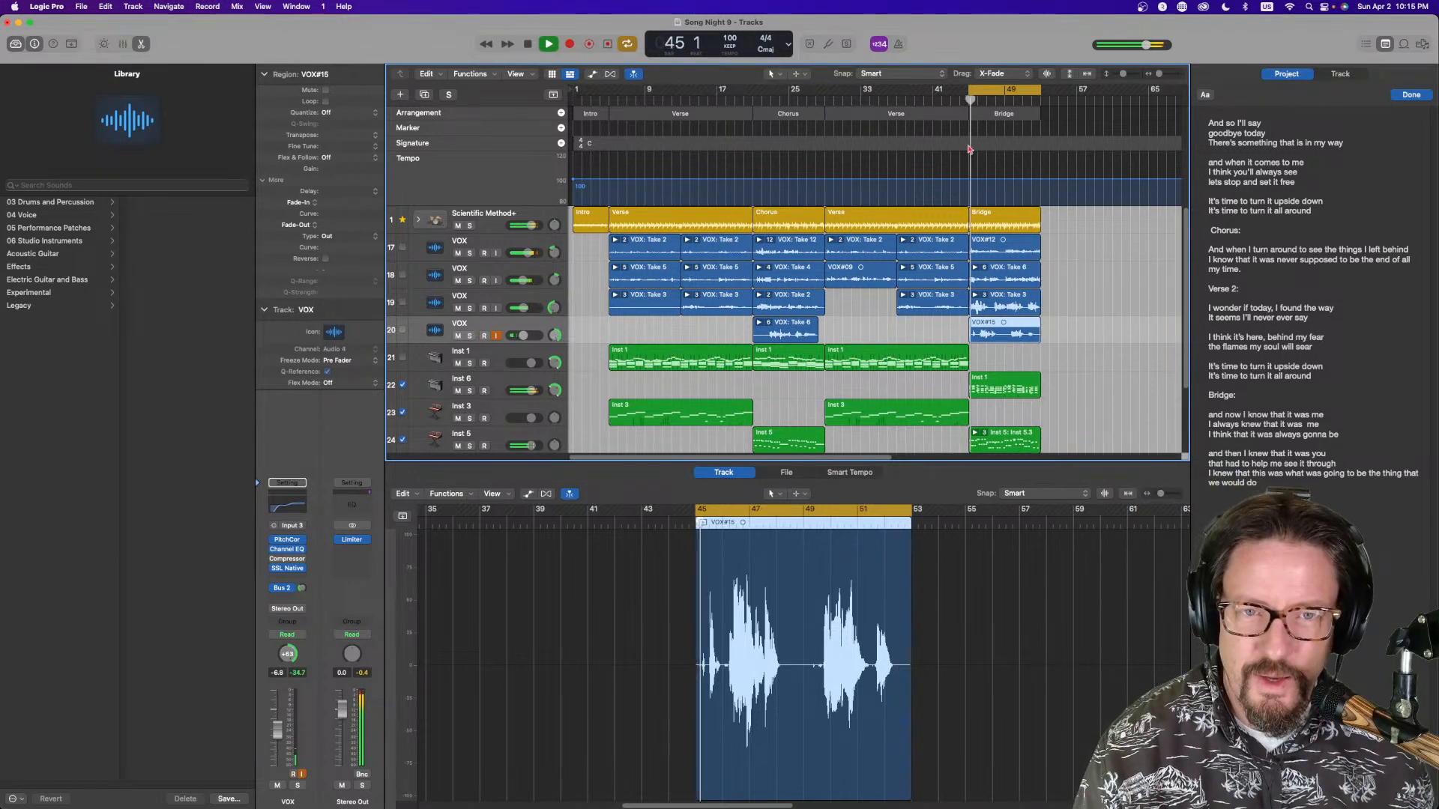
pyautogui.press('space')
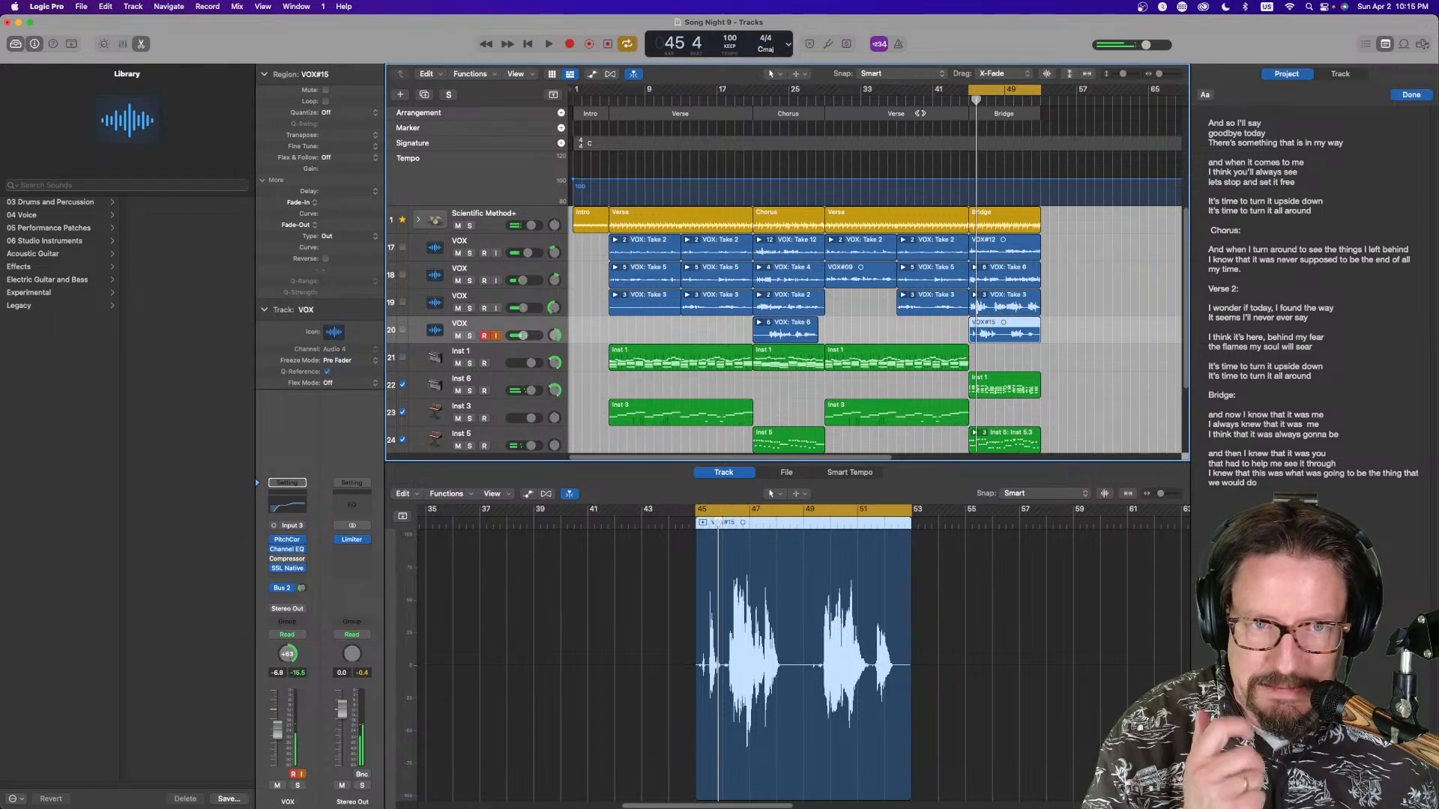
# Copy the Chorus arrangement section to follow the second verse and again after the bridge
pyautogui.click(787, 113)
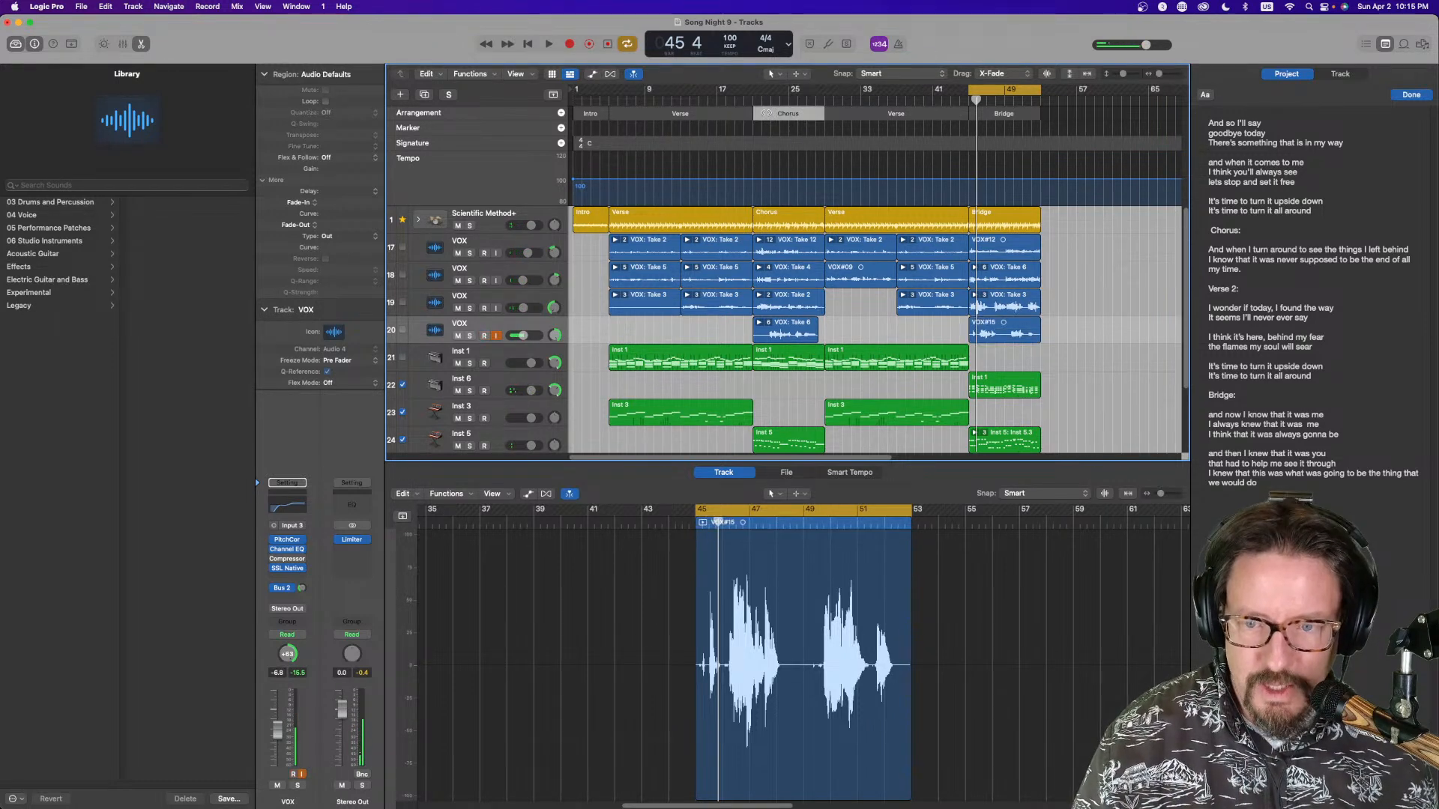
pyautogui.moveTo(764, 113); pyautogui.dragTo(971, 120)
pyautogui.click(766, 111)
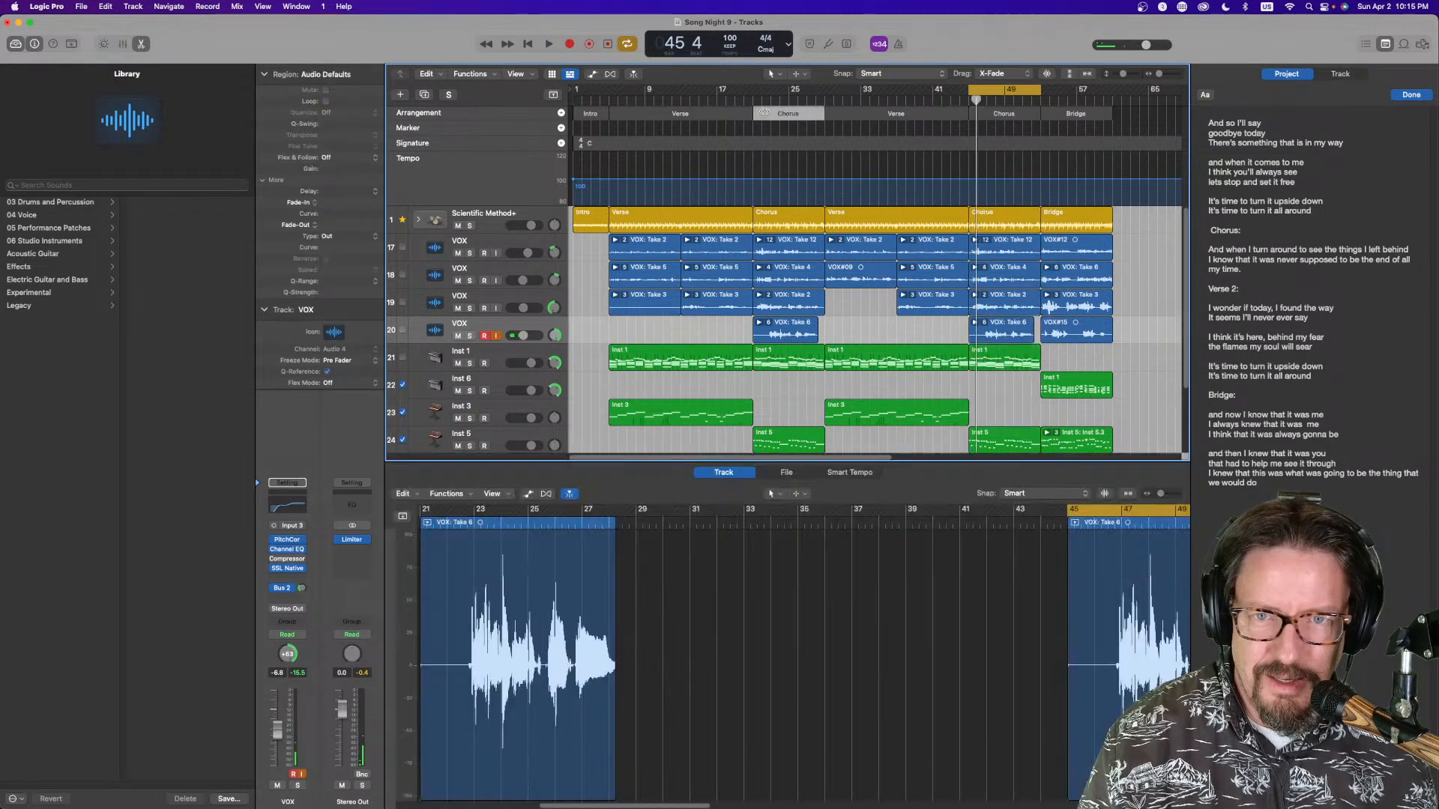
pyautogui.moveTo(763, 113); pyautogui.dragTo(1113, 135)
pyautogui.hscroll(5, 1101, 154)
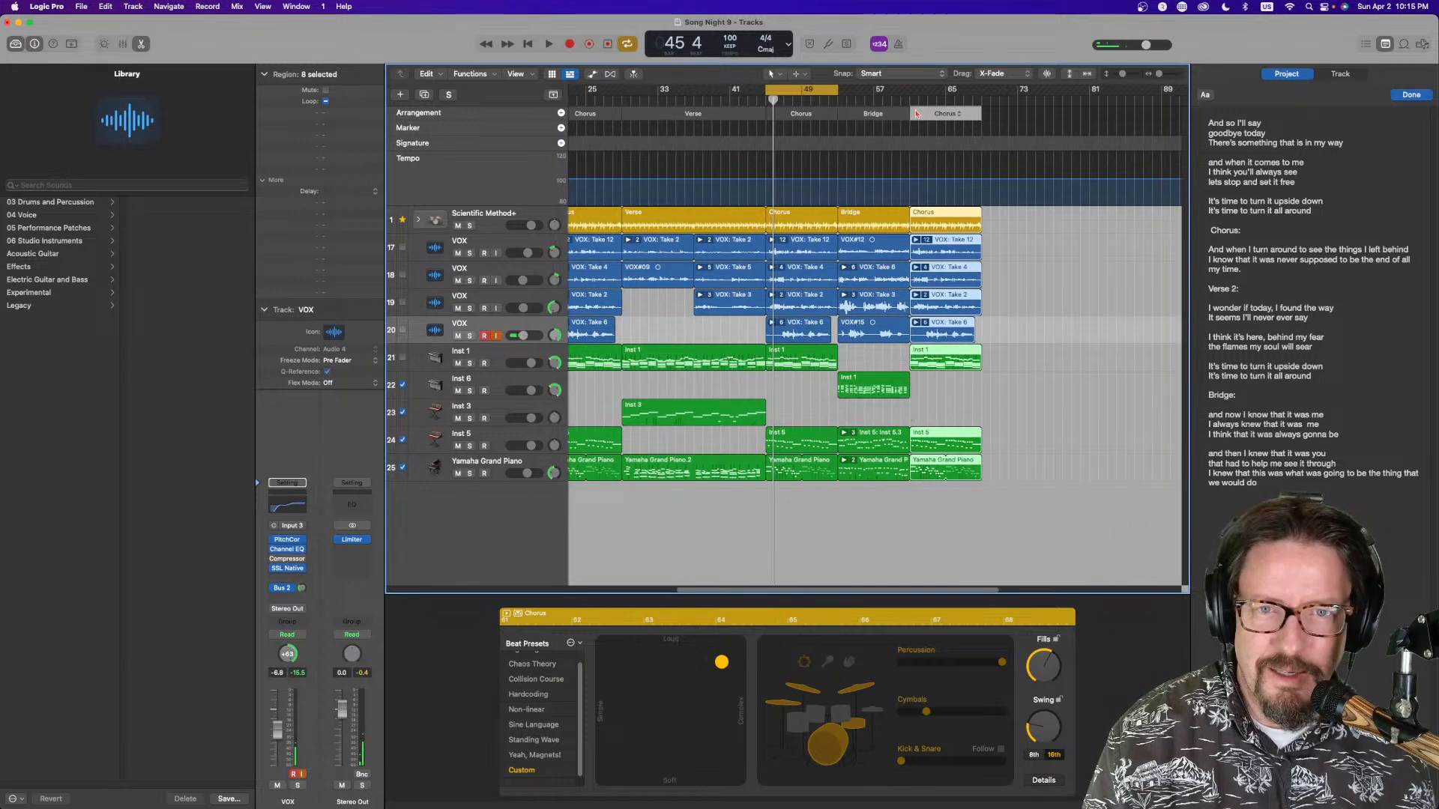
# Set the cycle range over the bridge and final chorus and add a new VOX track with duplicate settings
pyautogui.moveTo(818, 89)
pyautogui.mouseDown()
pyautogui.moveTo(1005, 97)
pyautogui.moveTo(989, 98)
pyautogui.mouseUp()
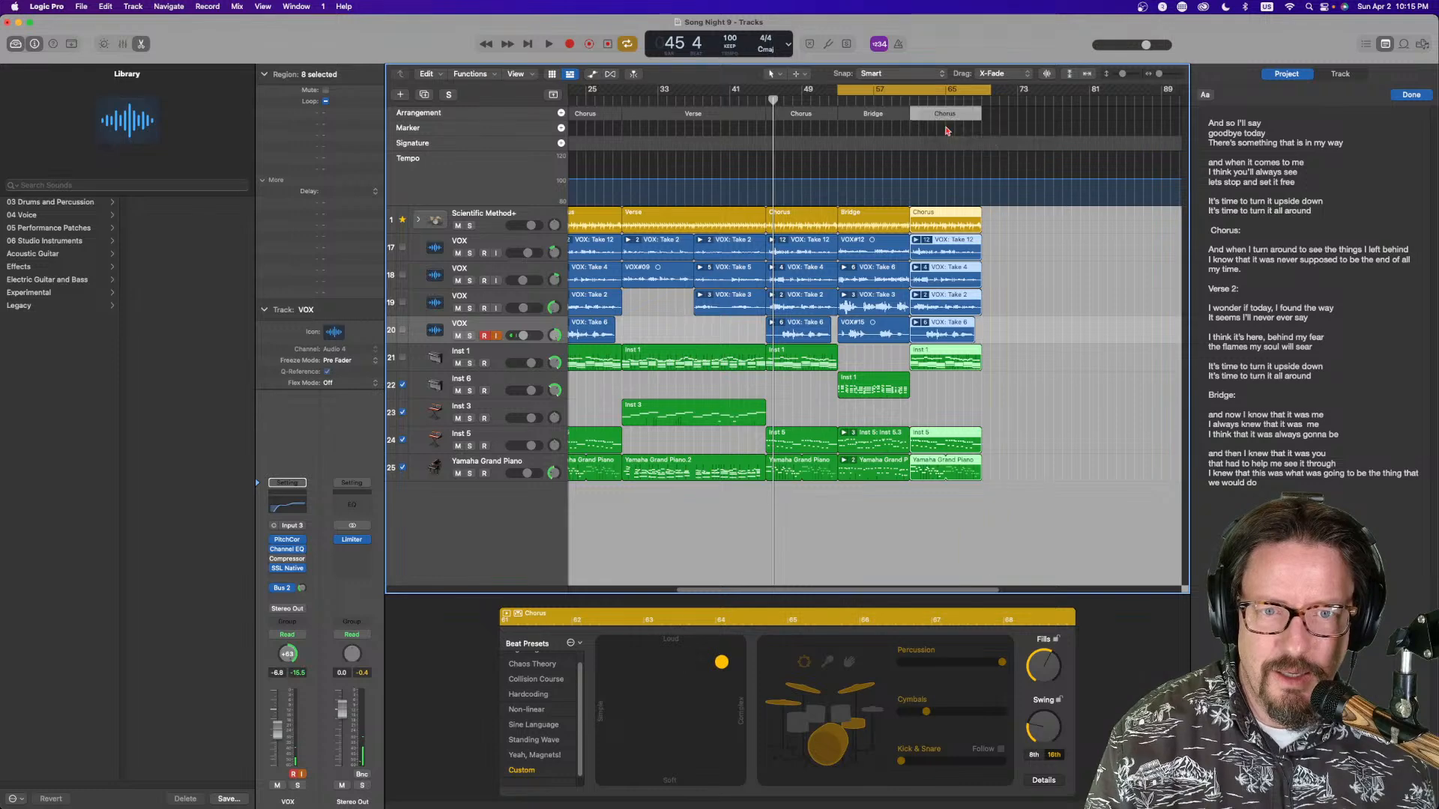
pyautogui.click(519, 327)
pyautogui.press('super+d')
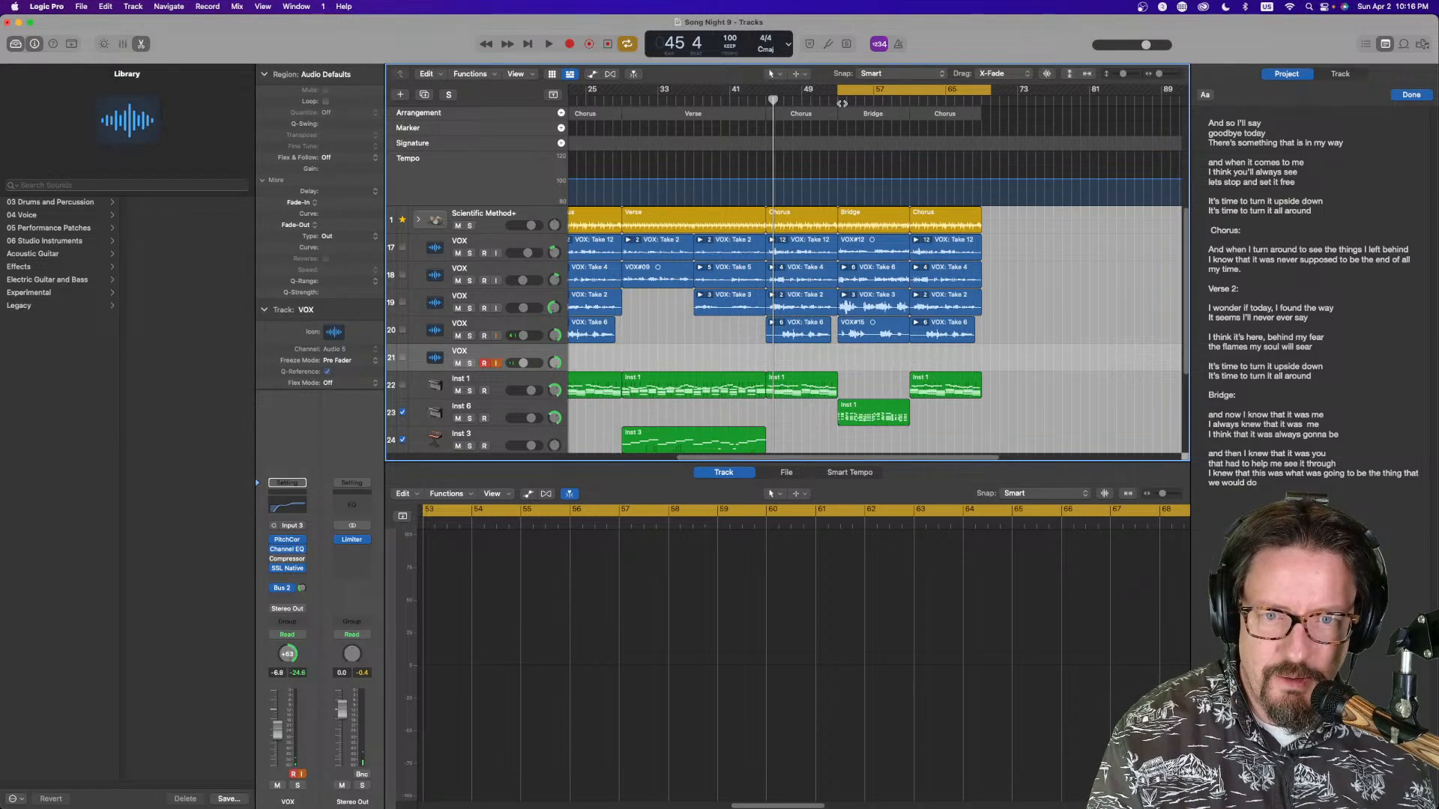
pyautogui.moveTo(838, 90); pyautogui.dragTo(828, 91)
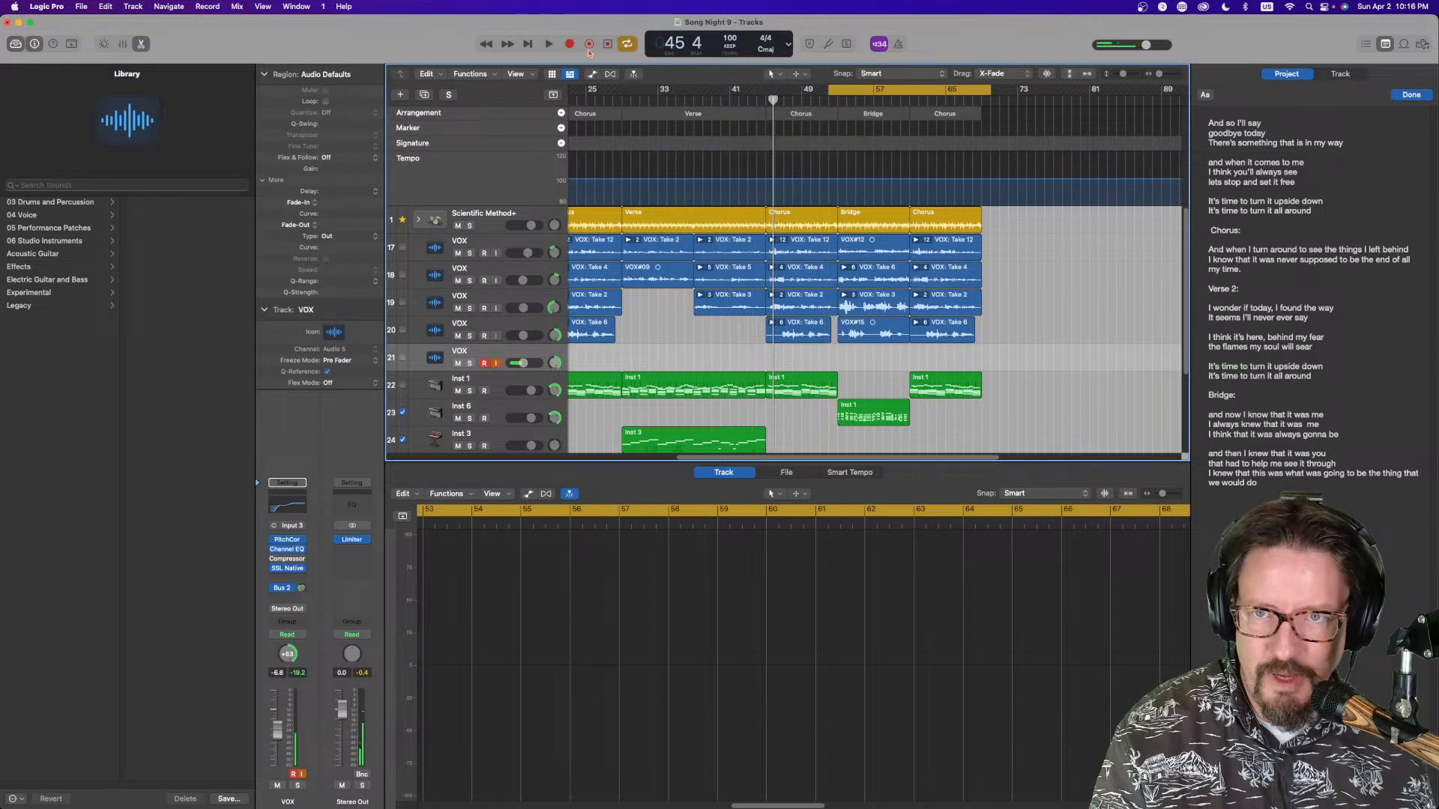
# Record a vocal take on the new VOX track over the bridge and final chorus
pyautogui.click(570, 45)
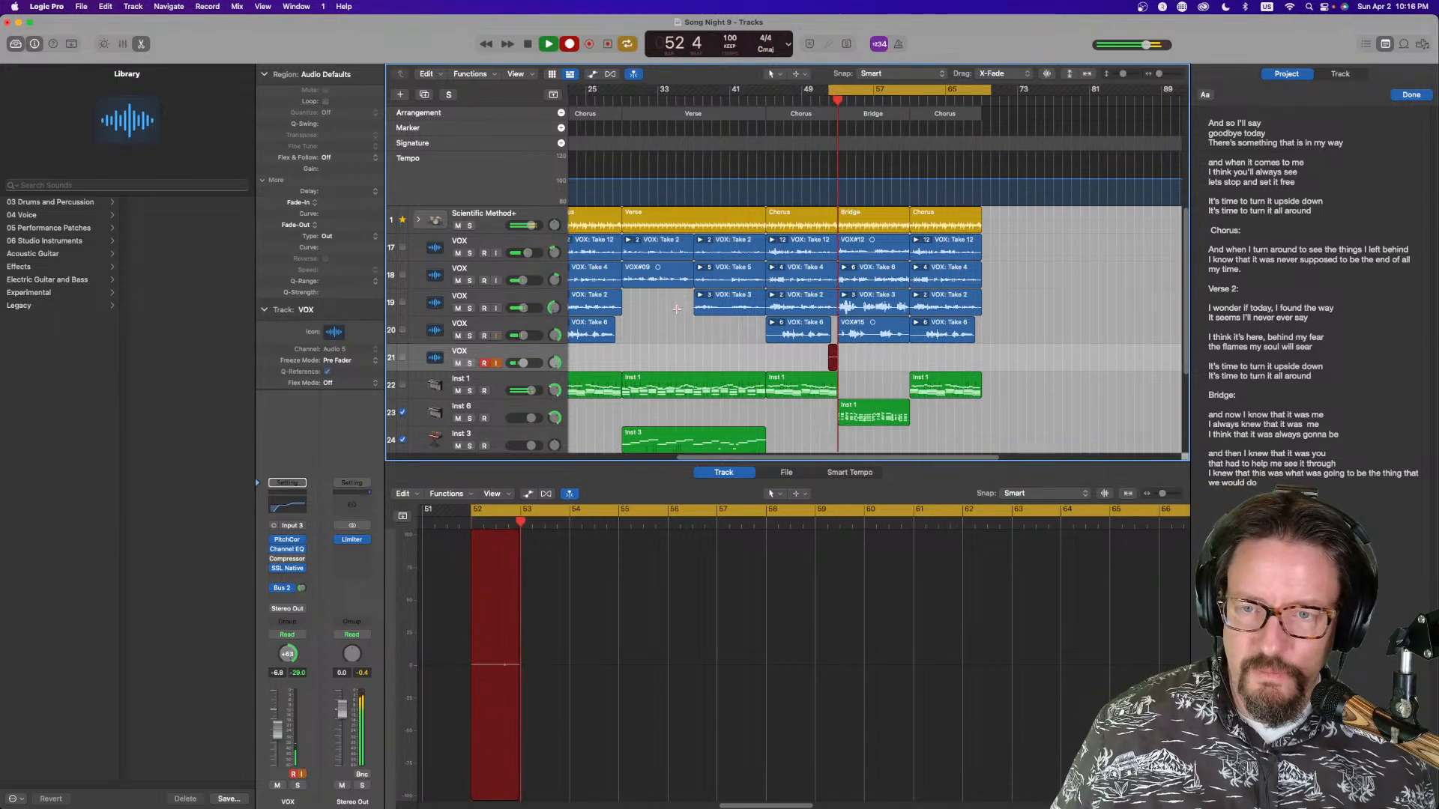
pyautogui.moveTo(554, 363); pyautogui.dragTo(555, 395)
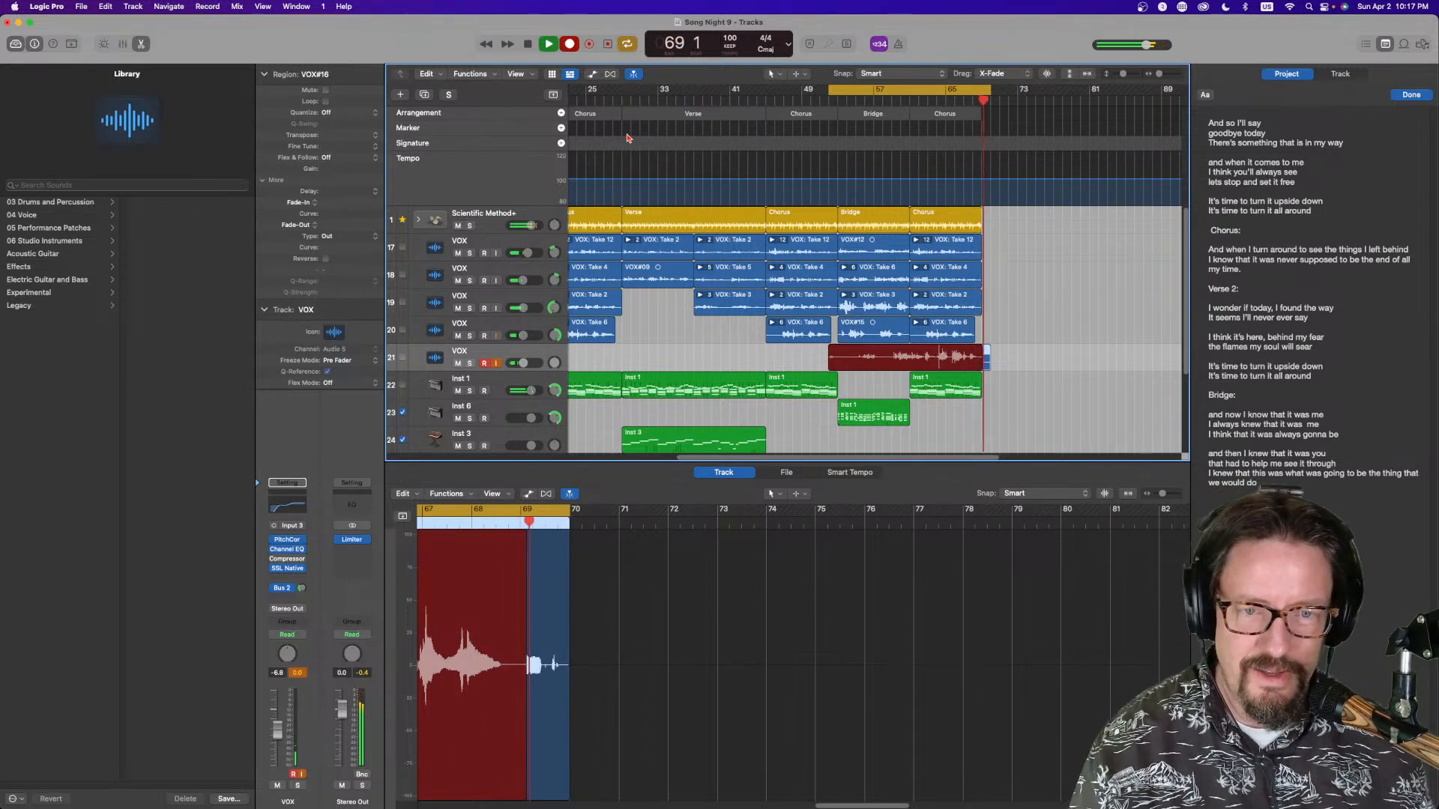
pyautogui.press('space')
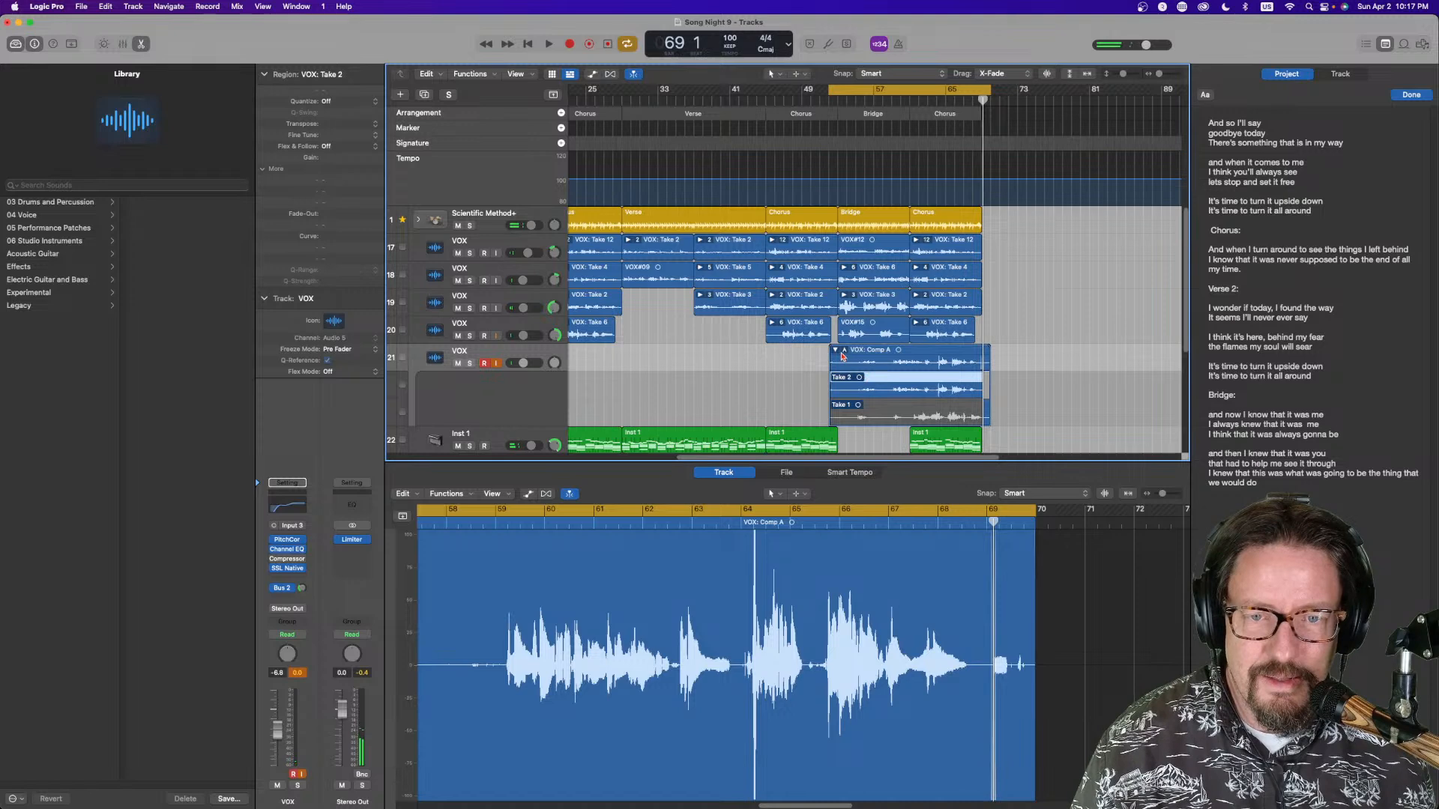
# Zoom out to the whole song and set the cycle range over the intro
pyautogui.click(835, 350)
pyautogui.press('z')
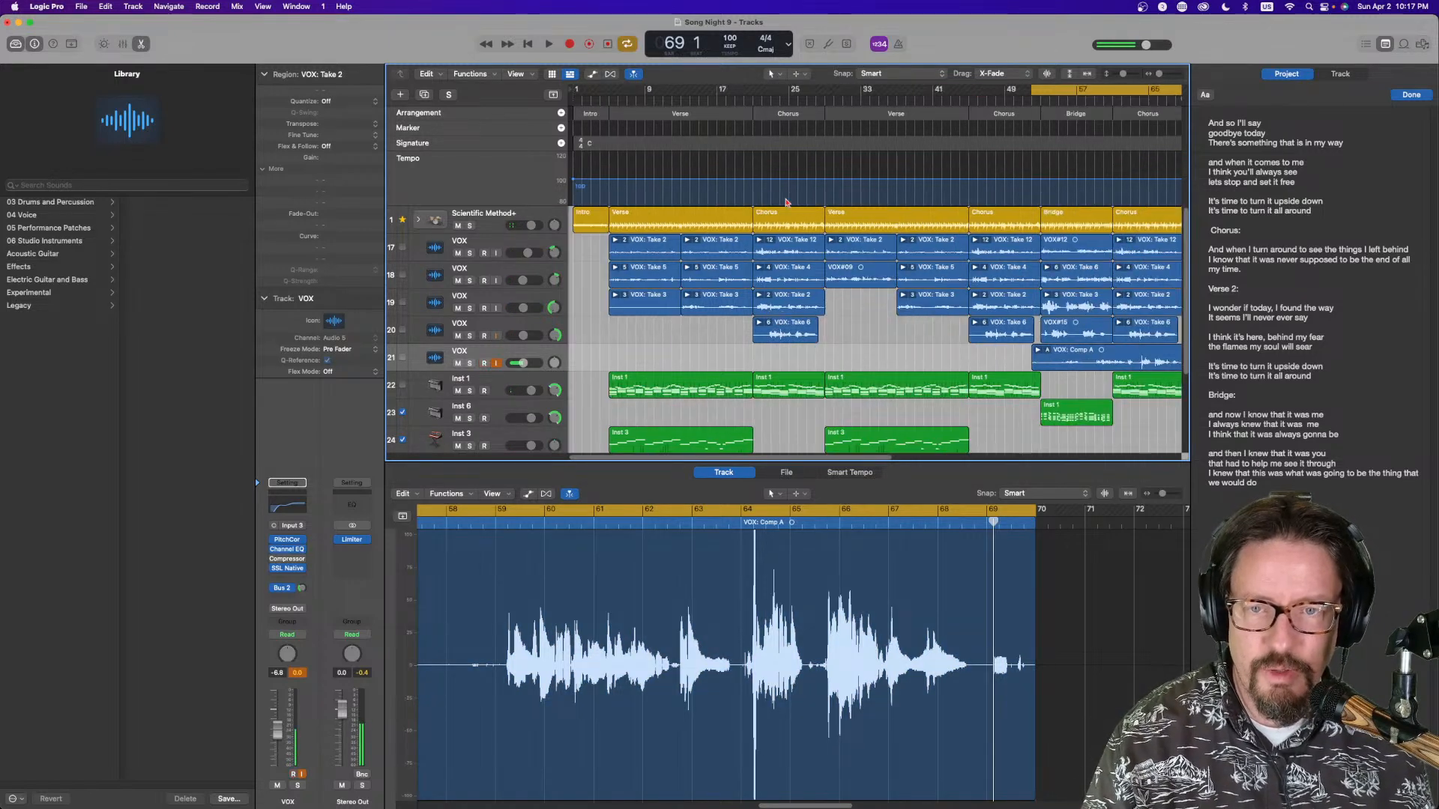
pyautogui.moveTo(1029, 89); pyautogui.dragTo(573, 106)
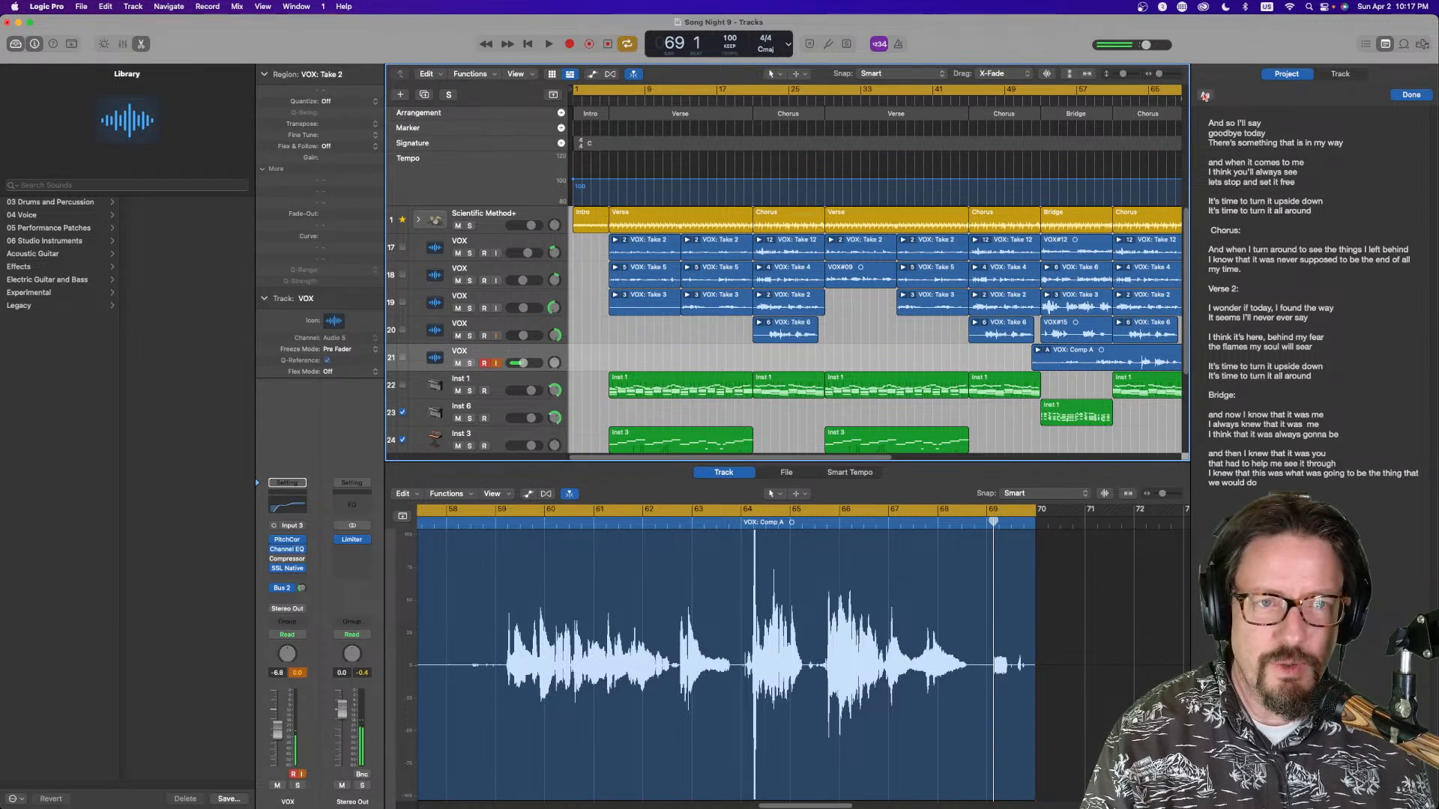
pyautogui.hscroll(3, 1066, 90)
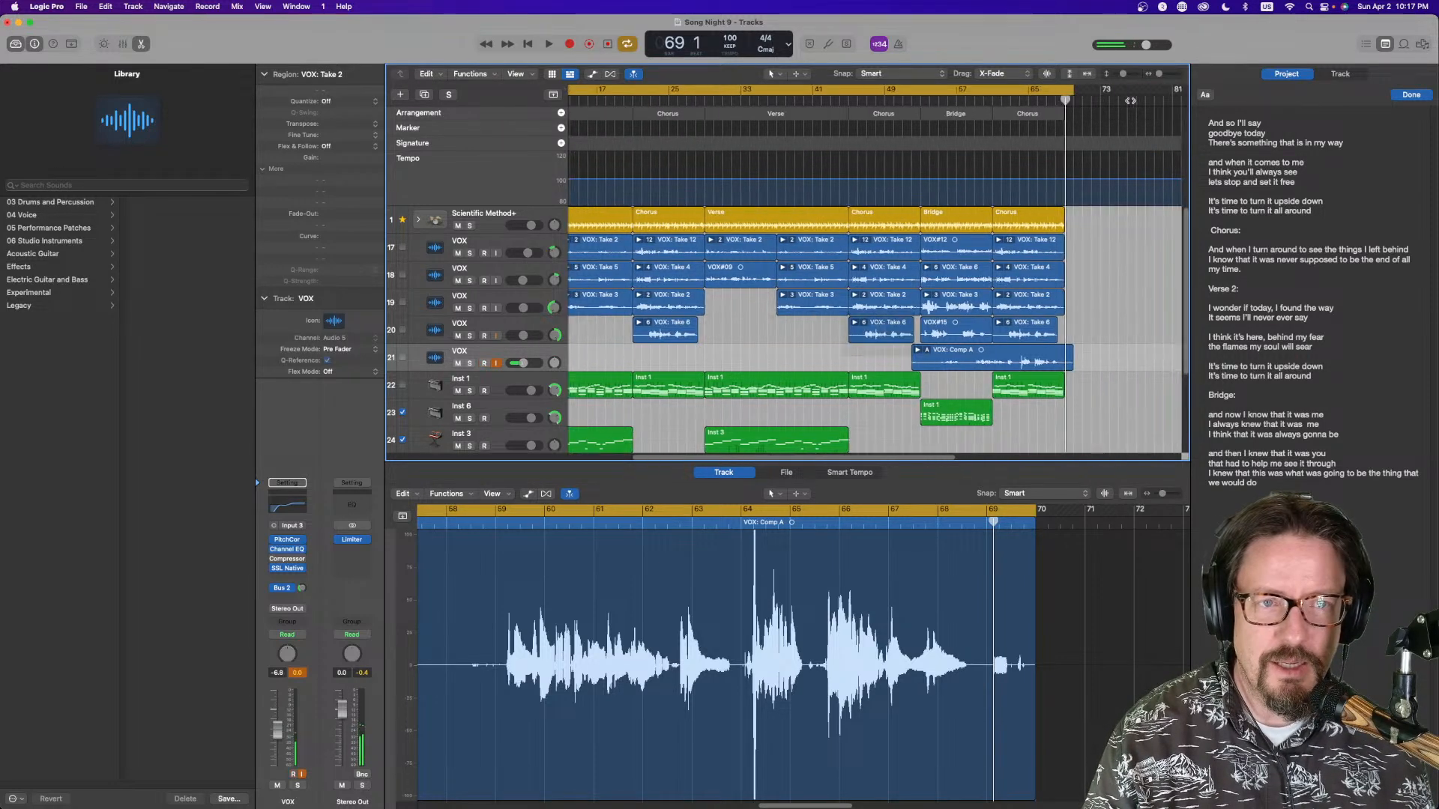
pyautogui.moveTo(1073, 91); pyautogui.dragTo(609, 95)
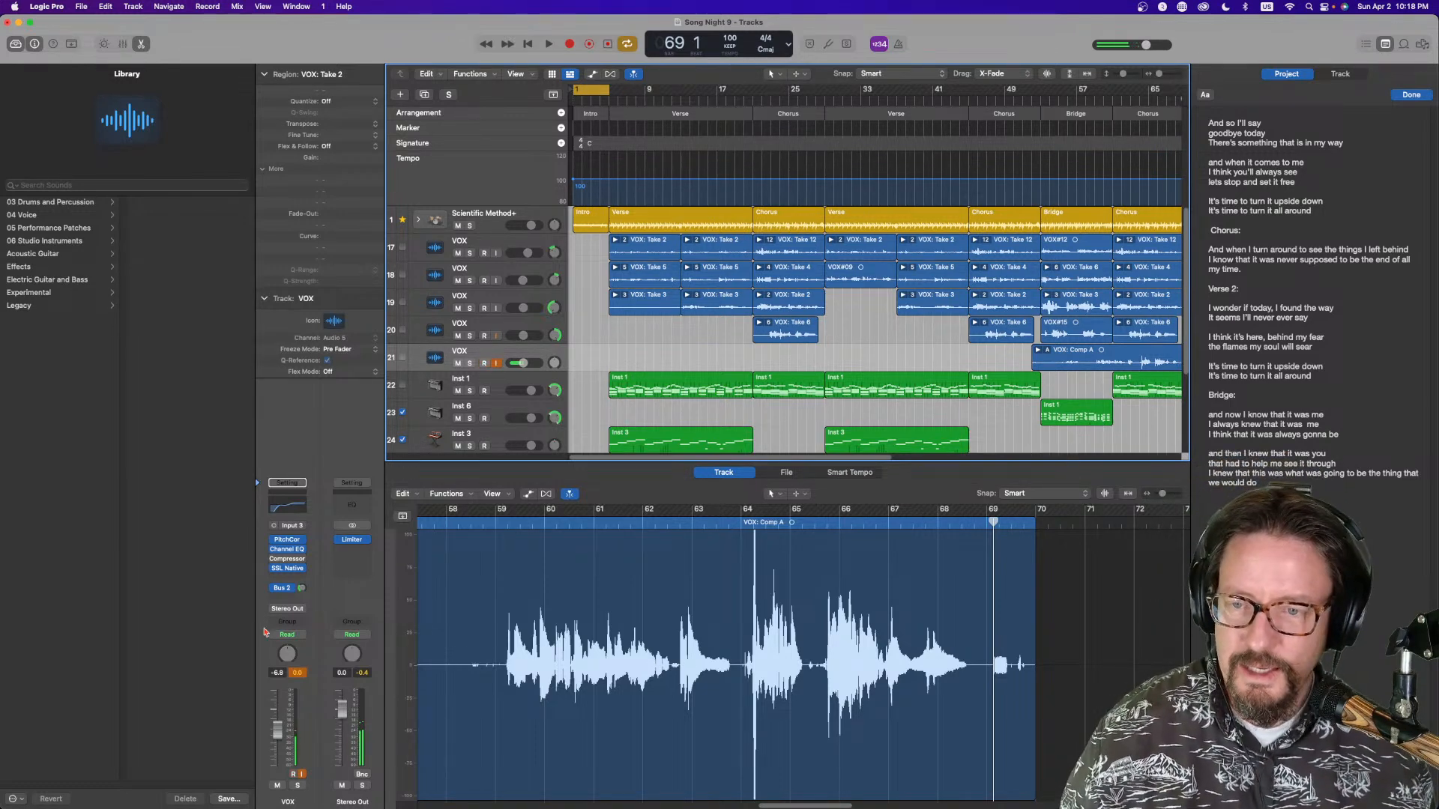
# Arm the Inst 6 track and record a MIDI take over the intro
pyautogui.click(500, 377)
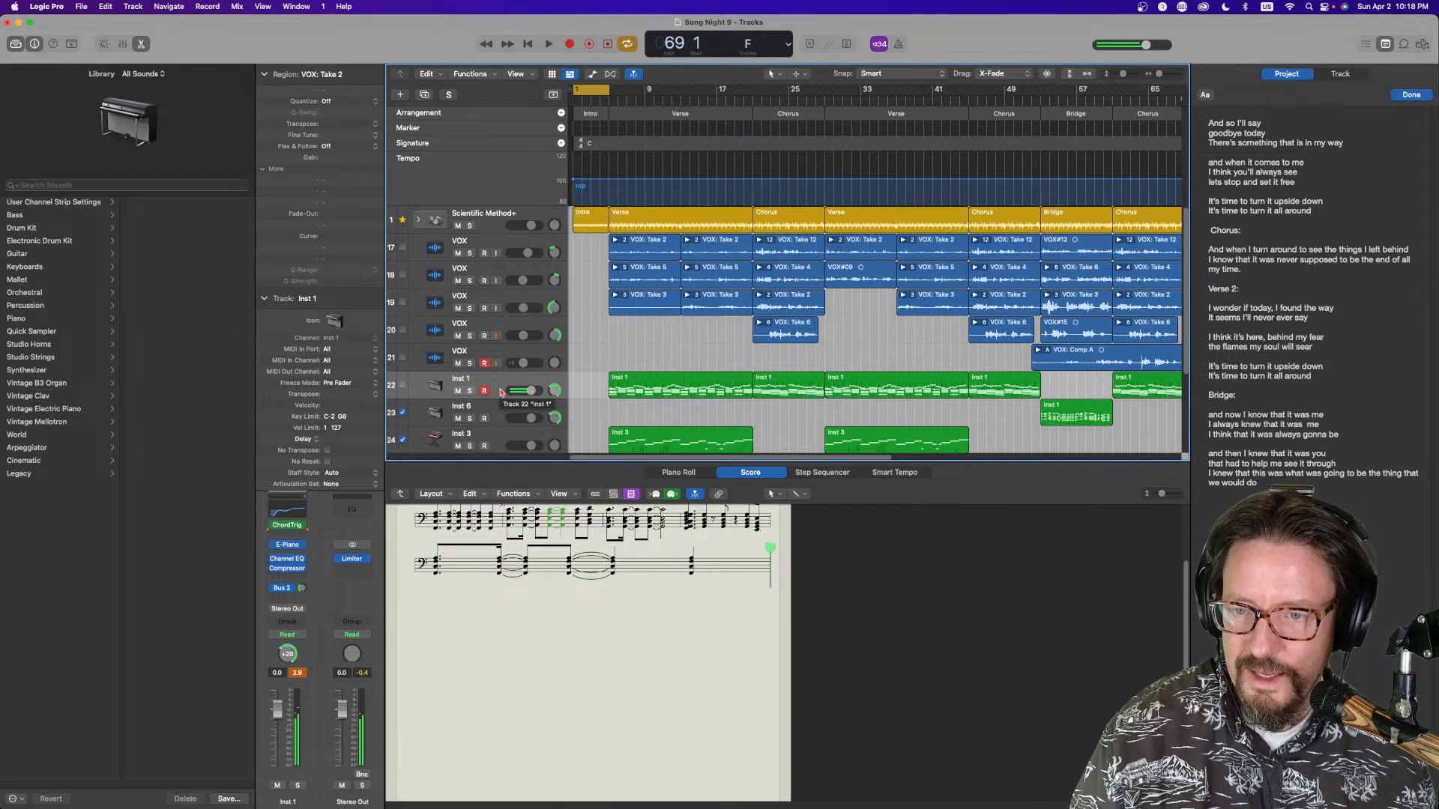
pyautogui.scroll(-2, 487, 383)
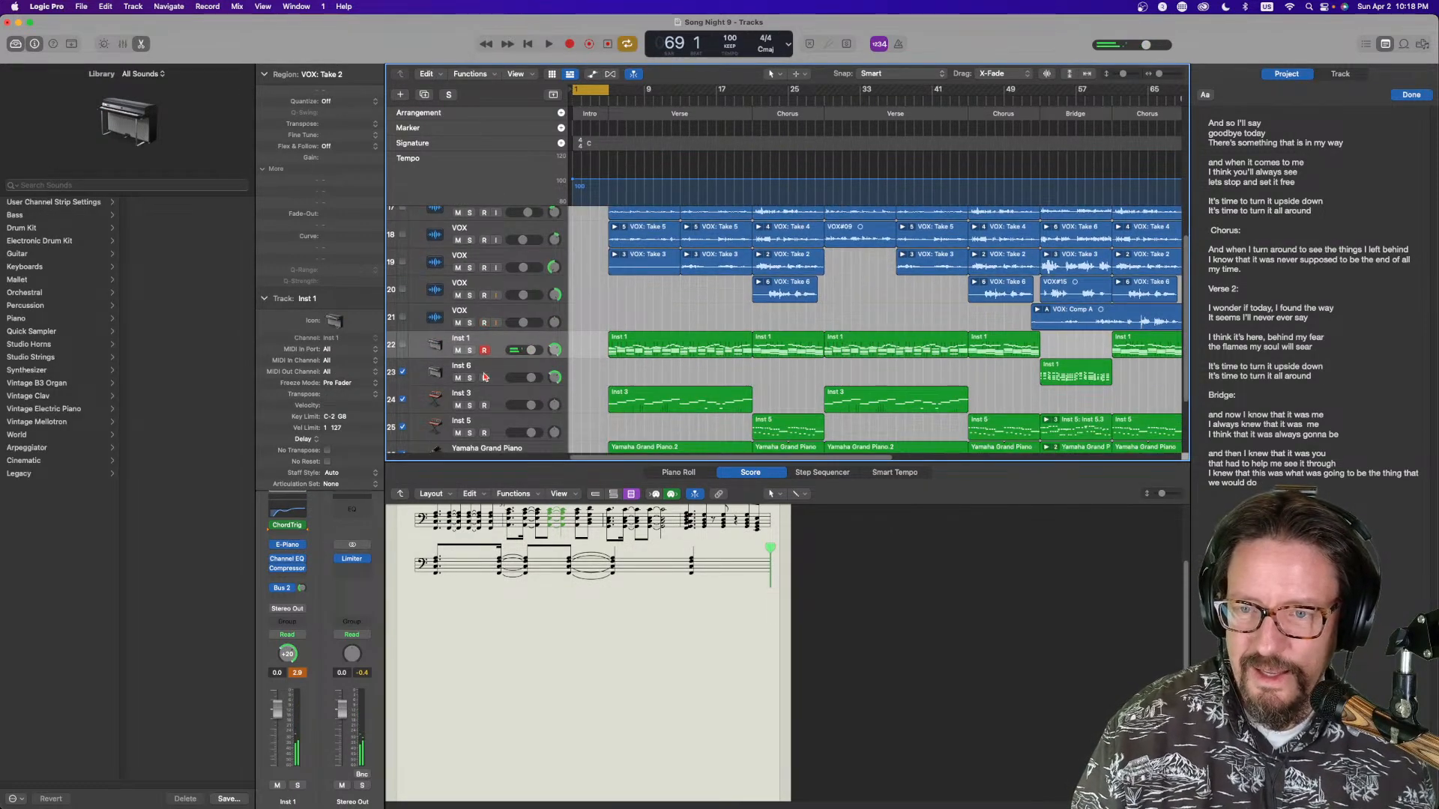
pyautogui.click(492, 371)
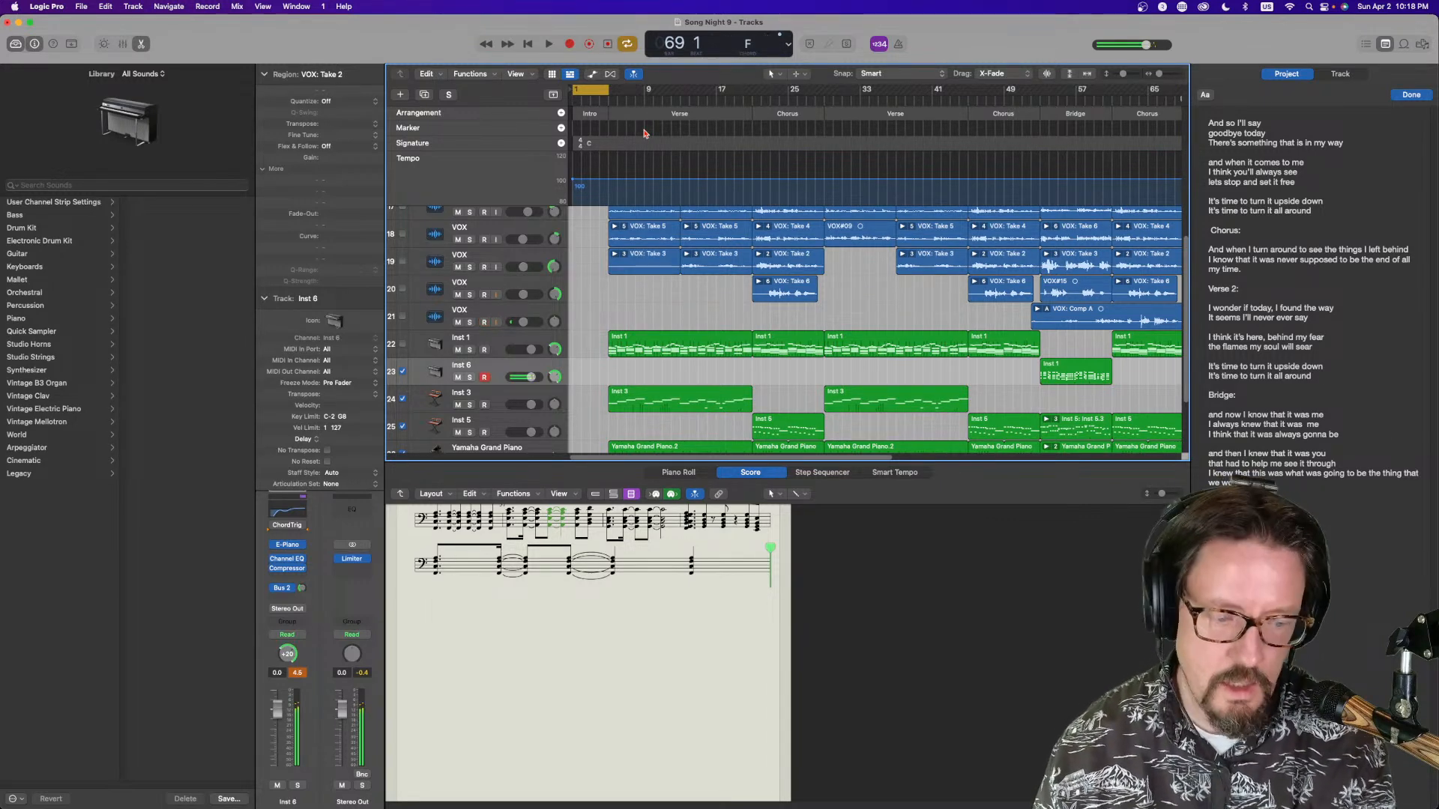
pyautogui.press('space')
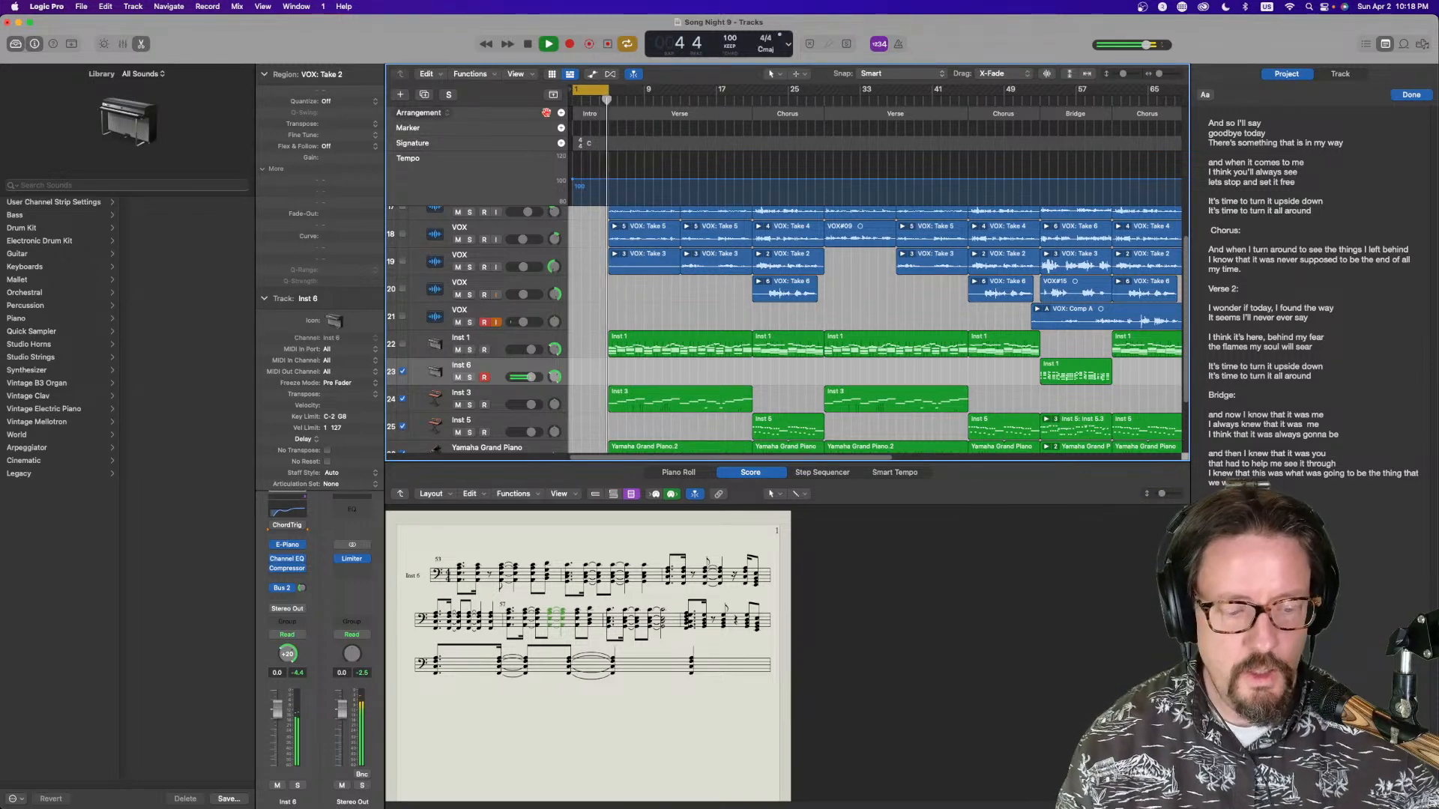
pyautogui.press('space')
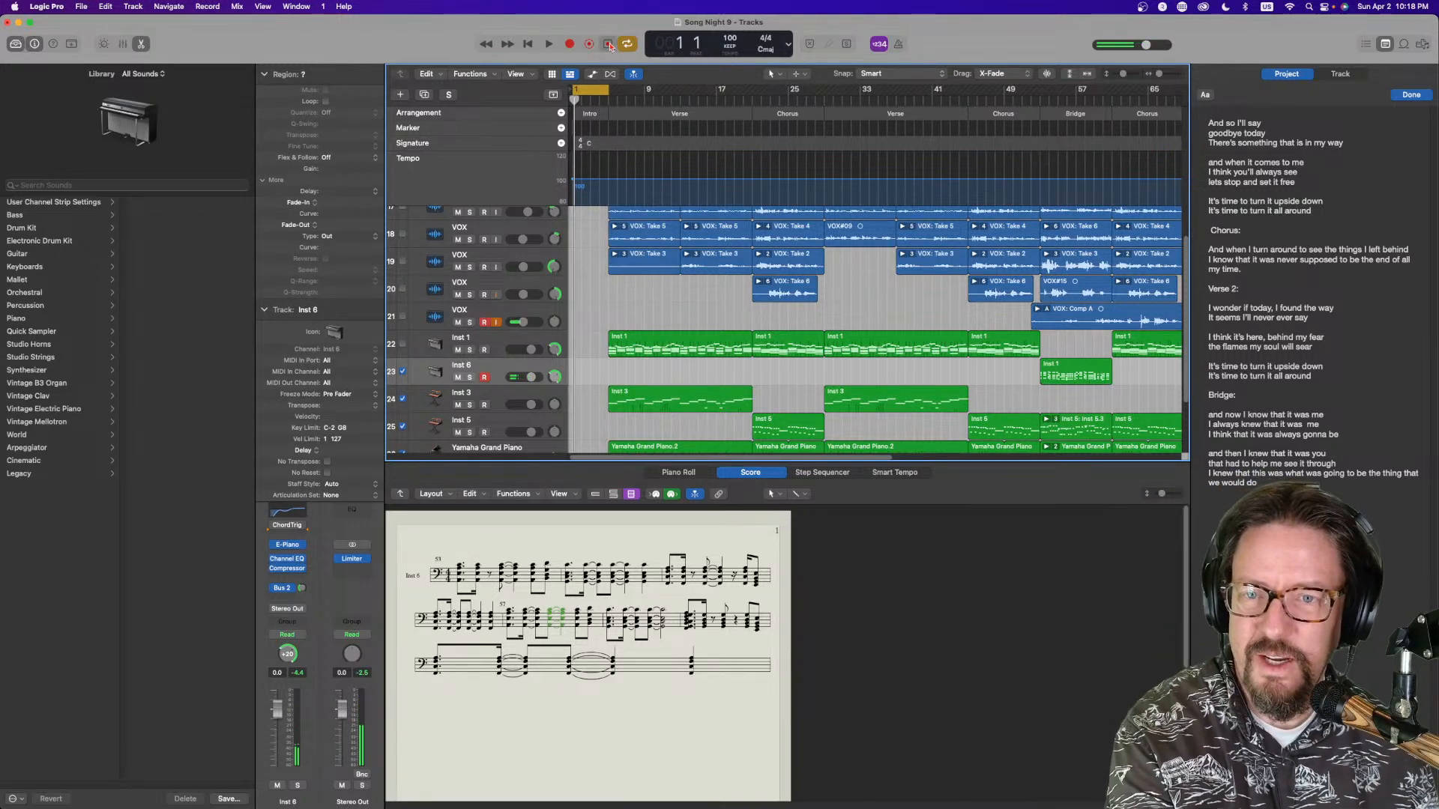
pyautogui.click(609, 44)
pyautogui.press('space')
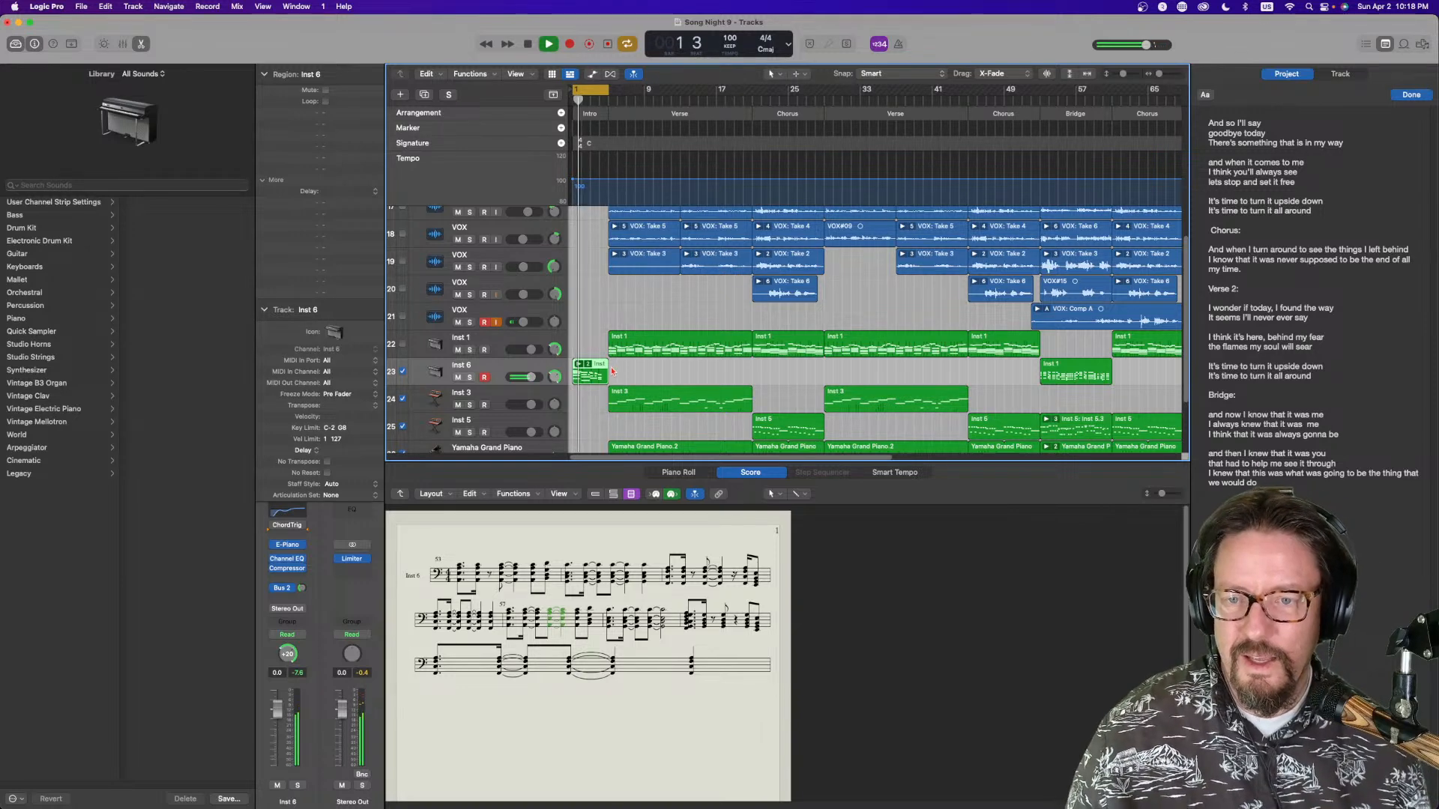
# Arm the Inst 3 track and flatten the Inst 6 take folder in the intro
pyautogui.scroll(-3, 613, 370)
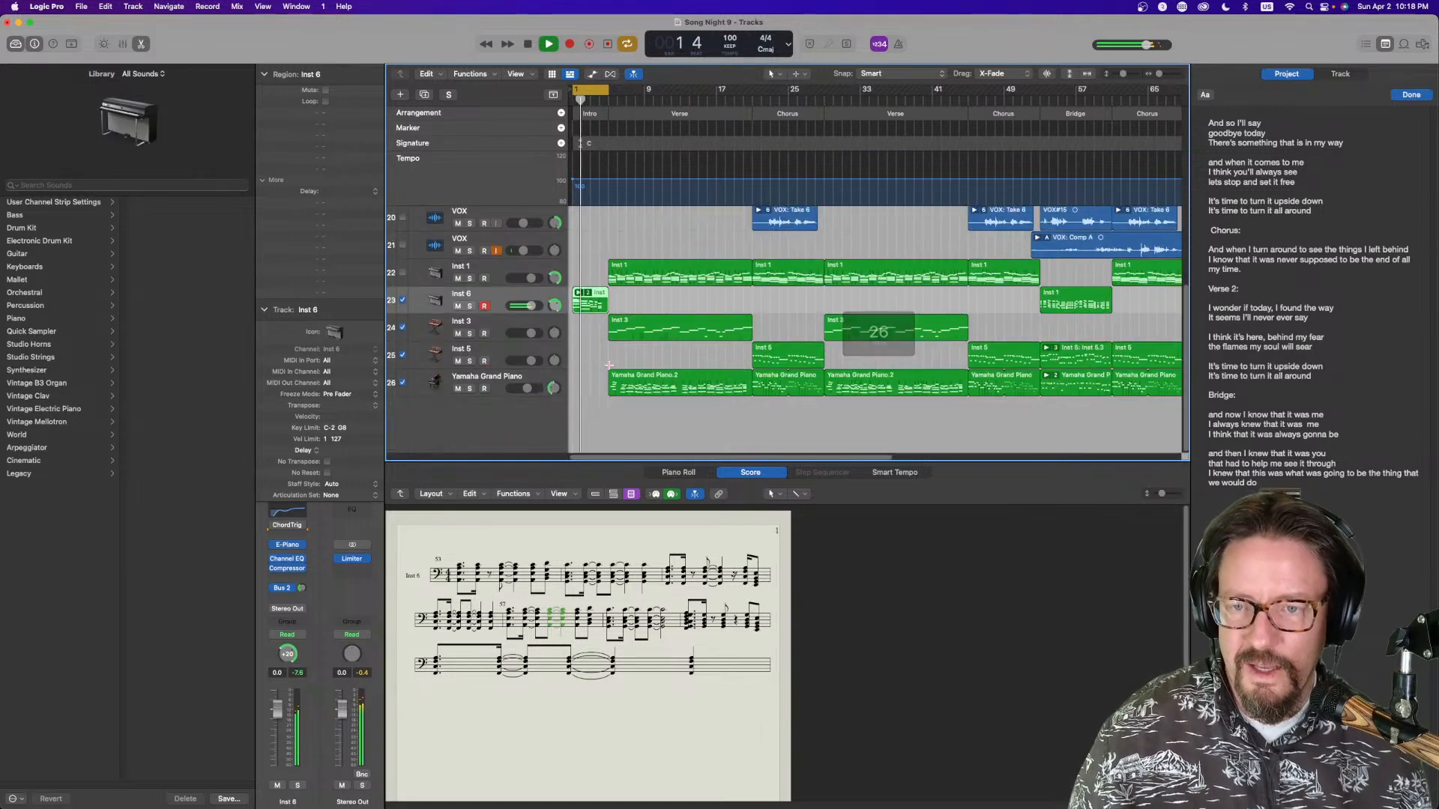
pyautogui.click(496, 332)
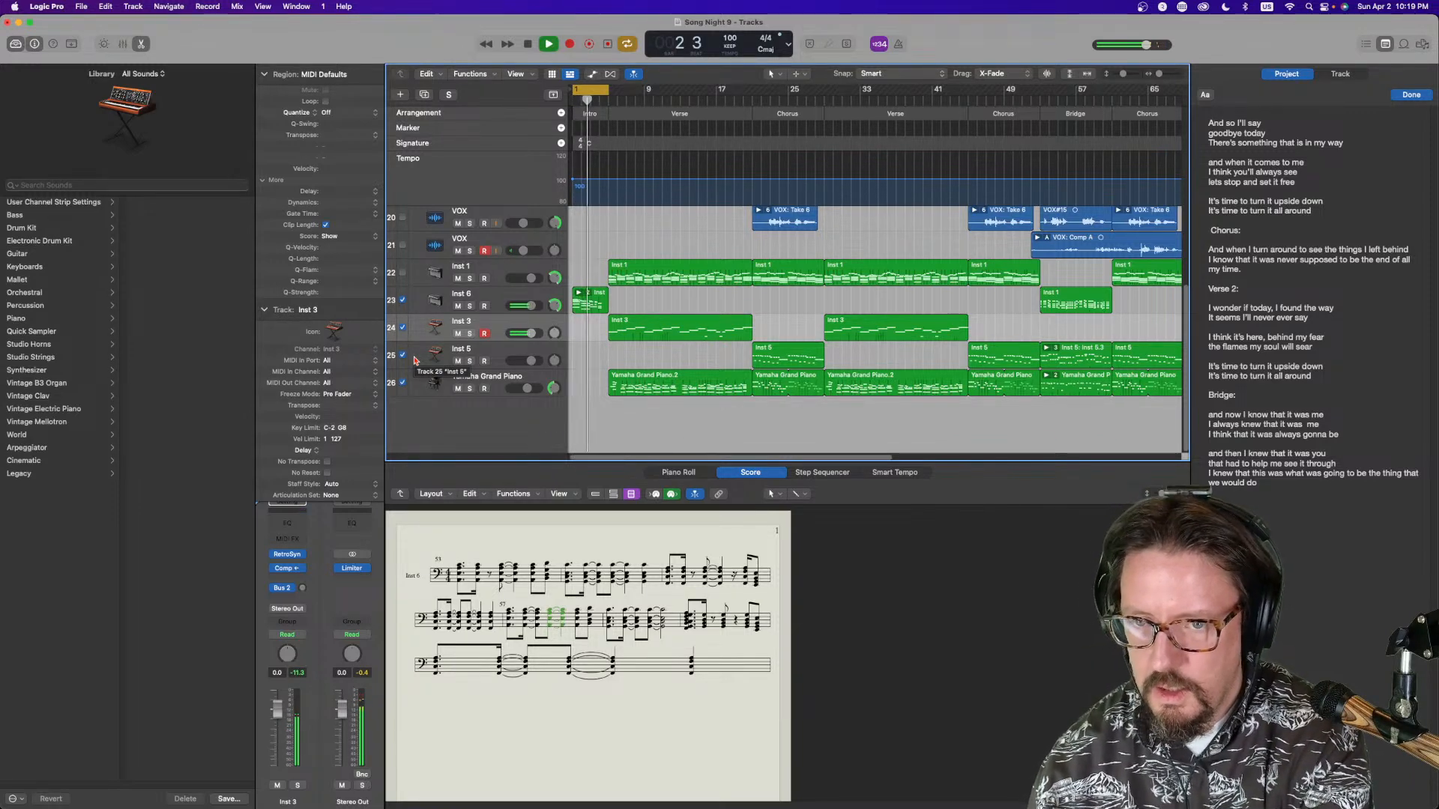
pyautogui.click(599, 298)
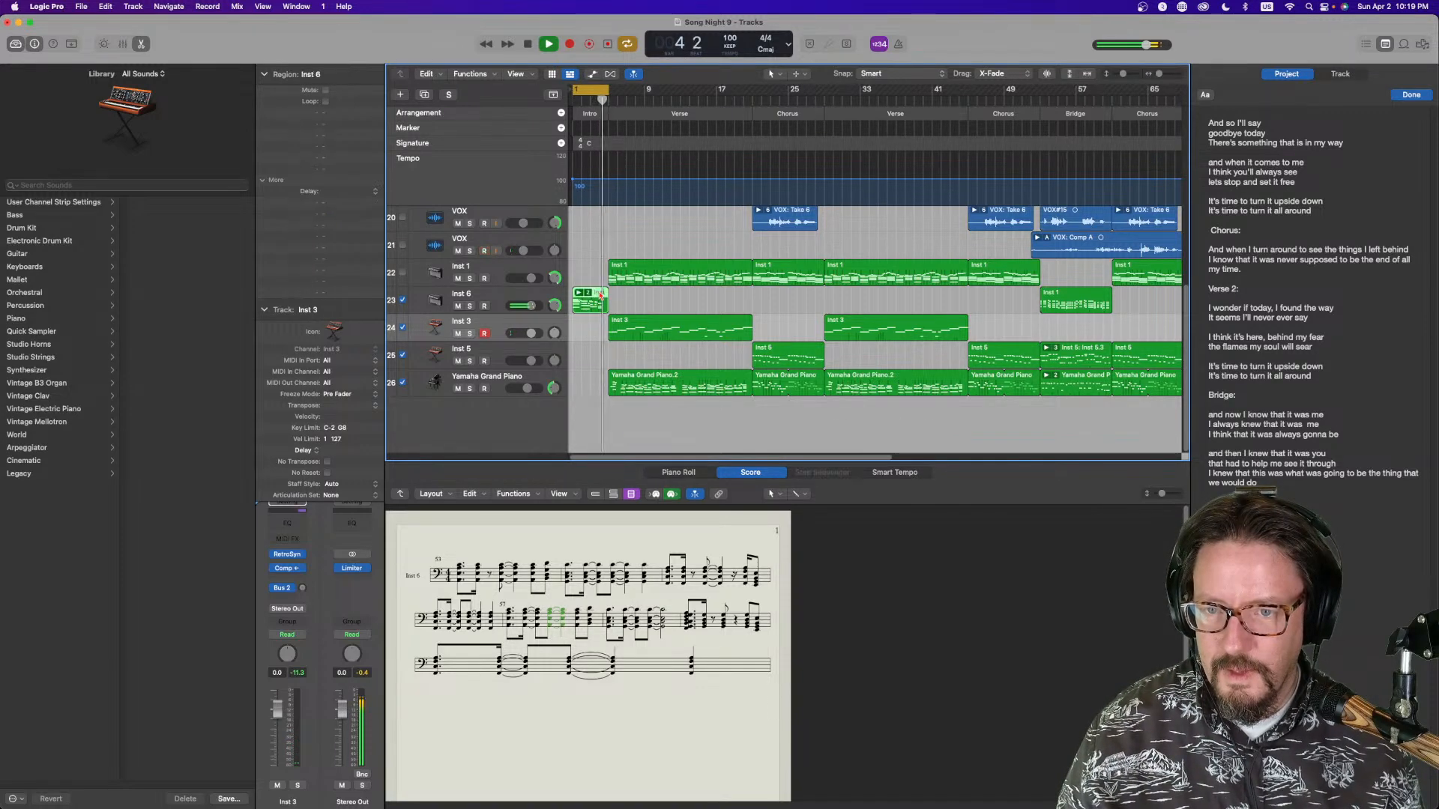
pyautogui.click(587, 294)
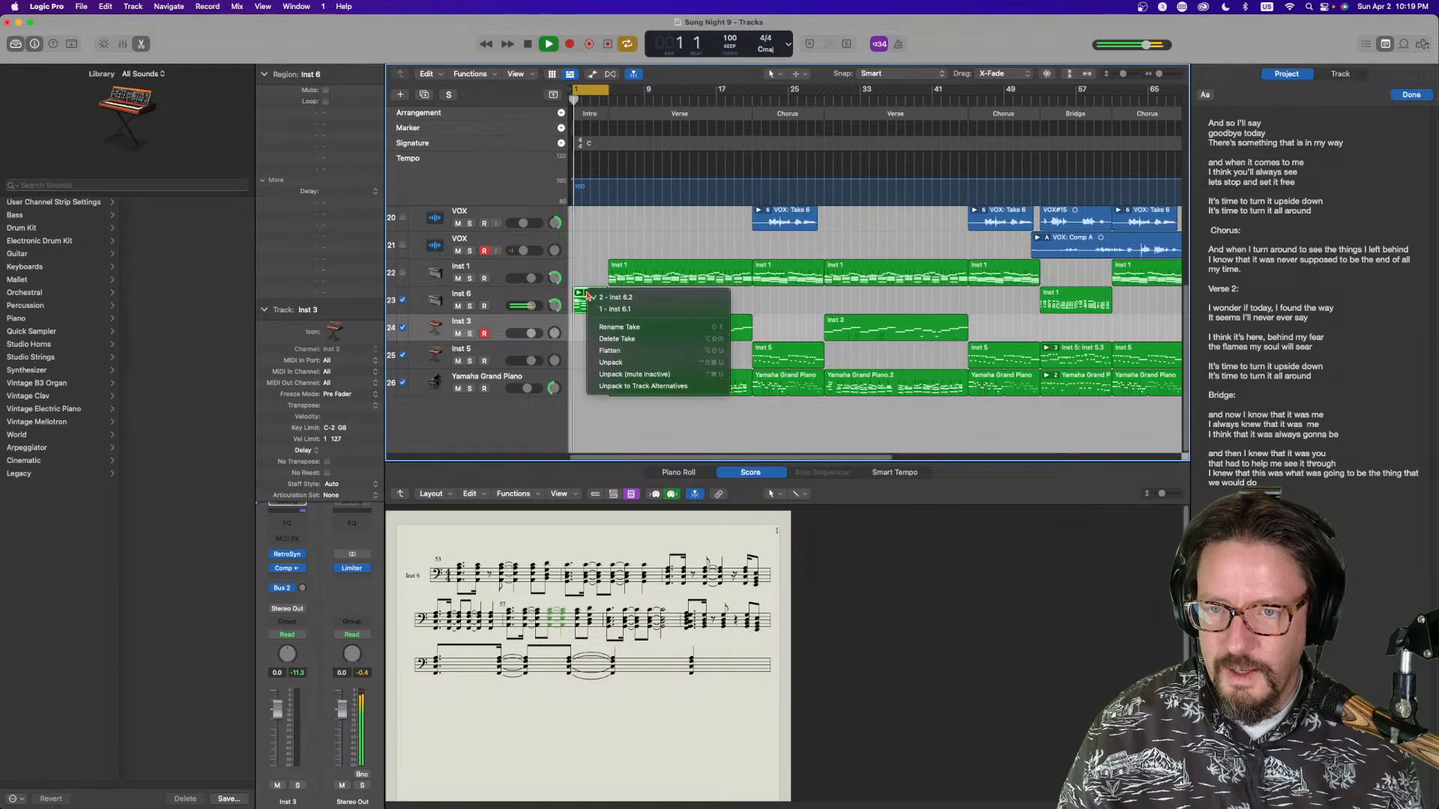
pyautogui.click(613, 351)
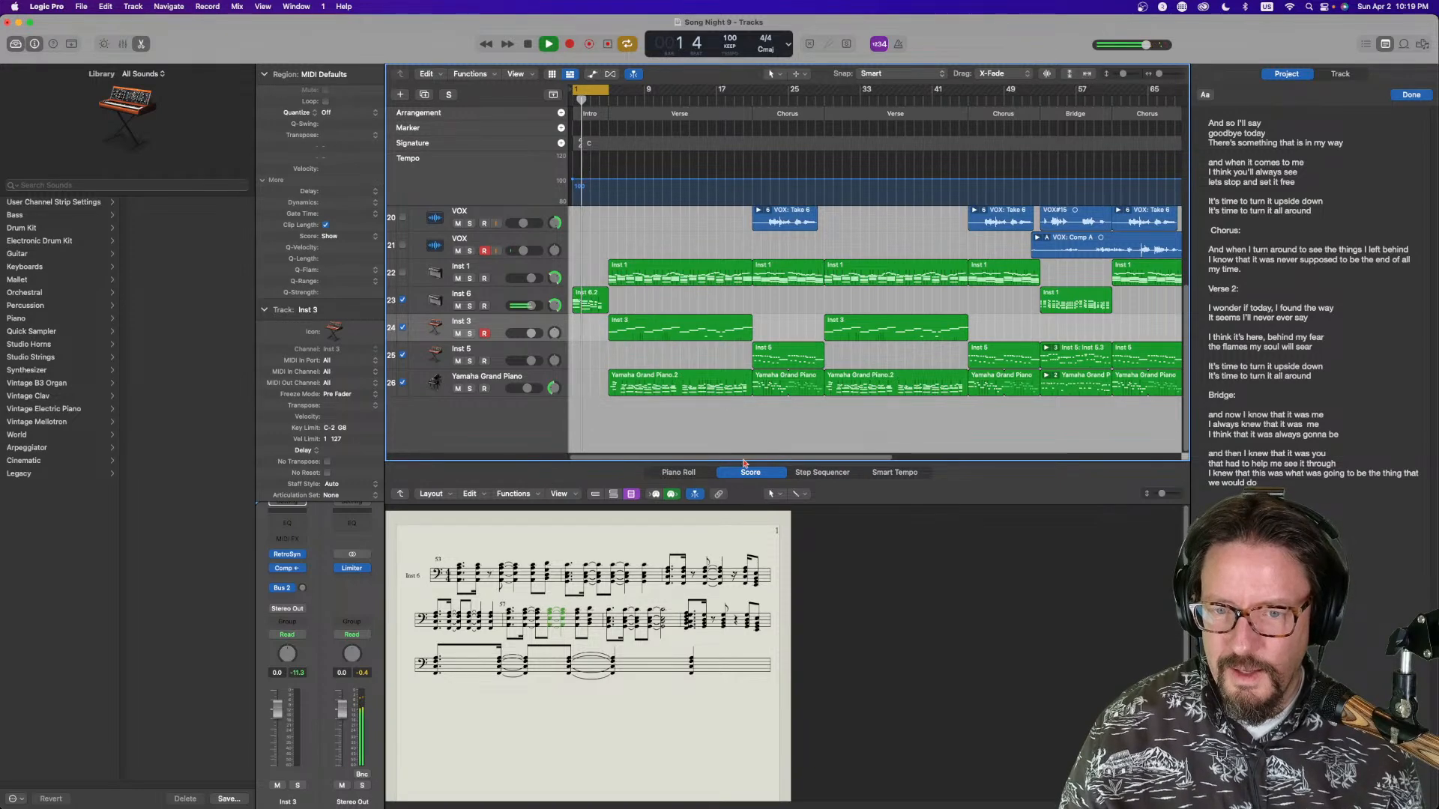
pyautogui.click(718, 494)
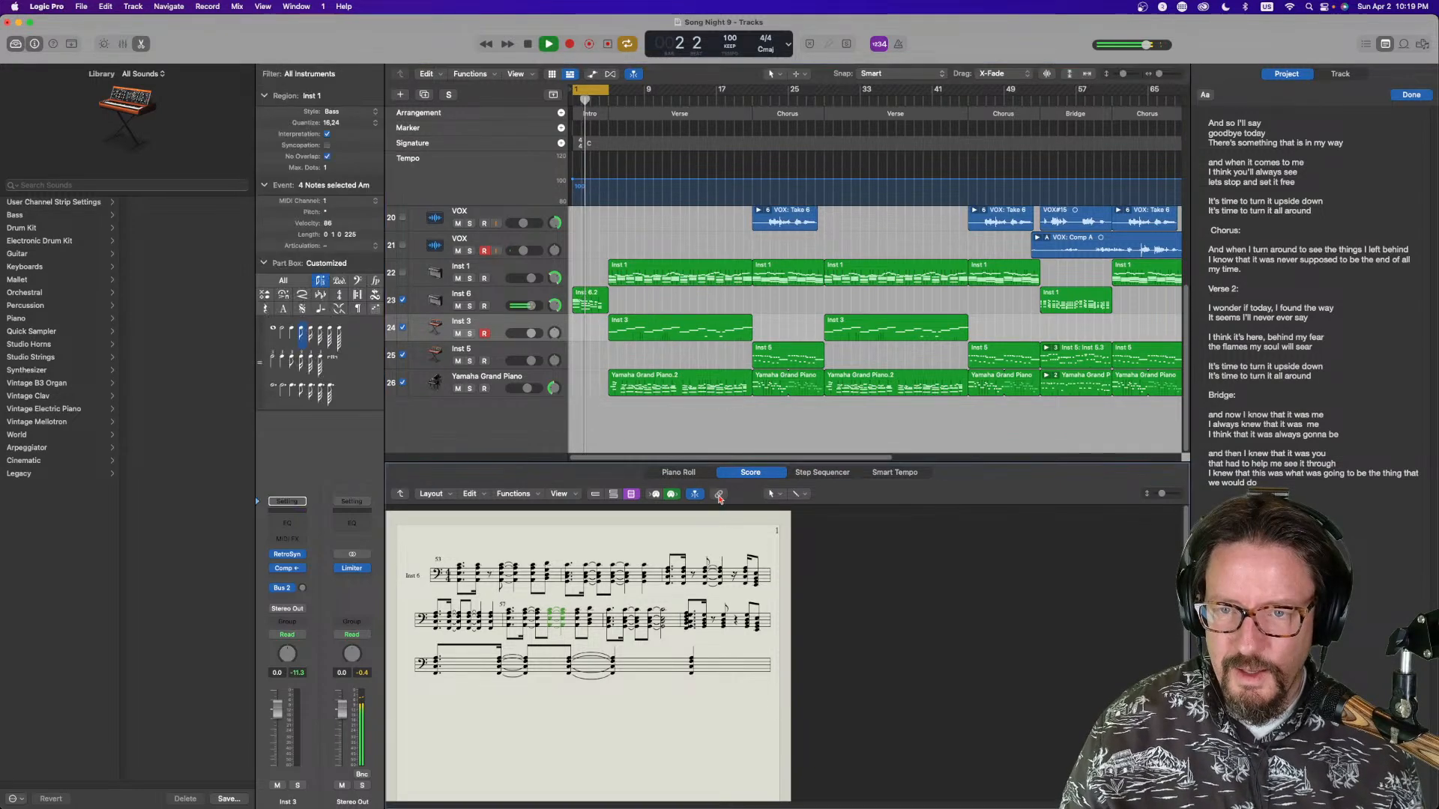
# Select the Inst 6 intro region and play the song back from the start
pyautogui.click(593, 294)
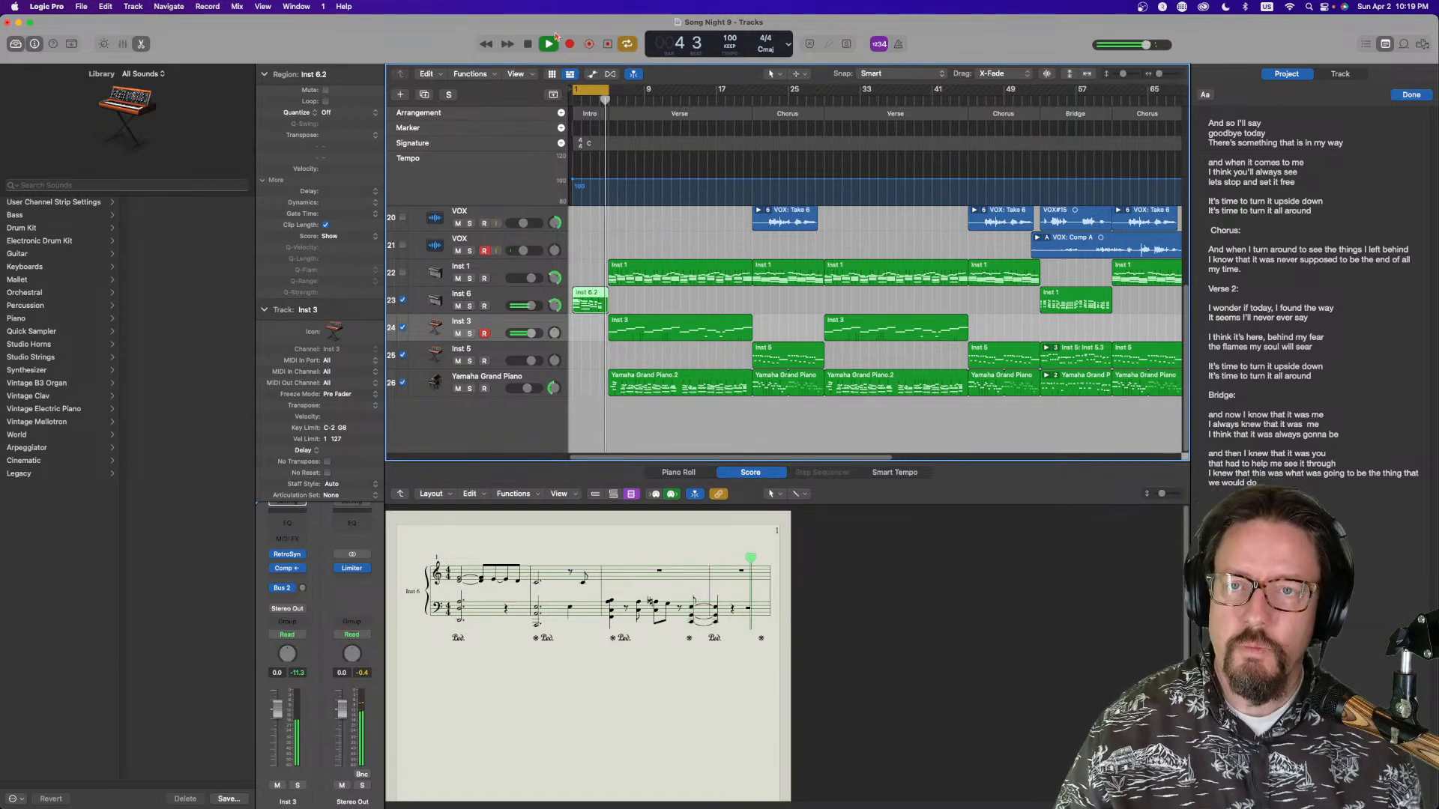
pyautogui.click(611, 45)
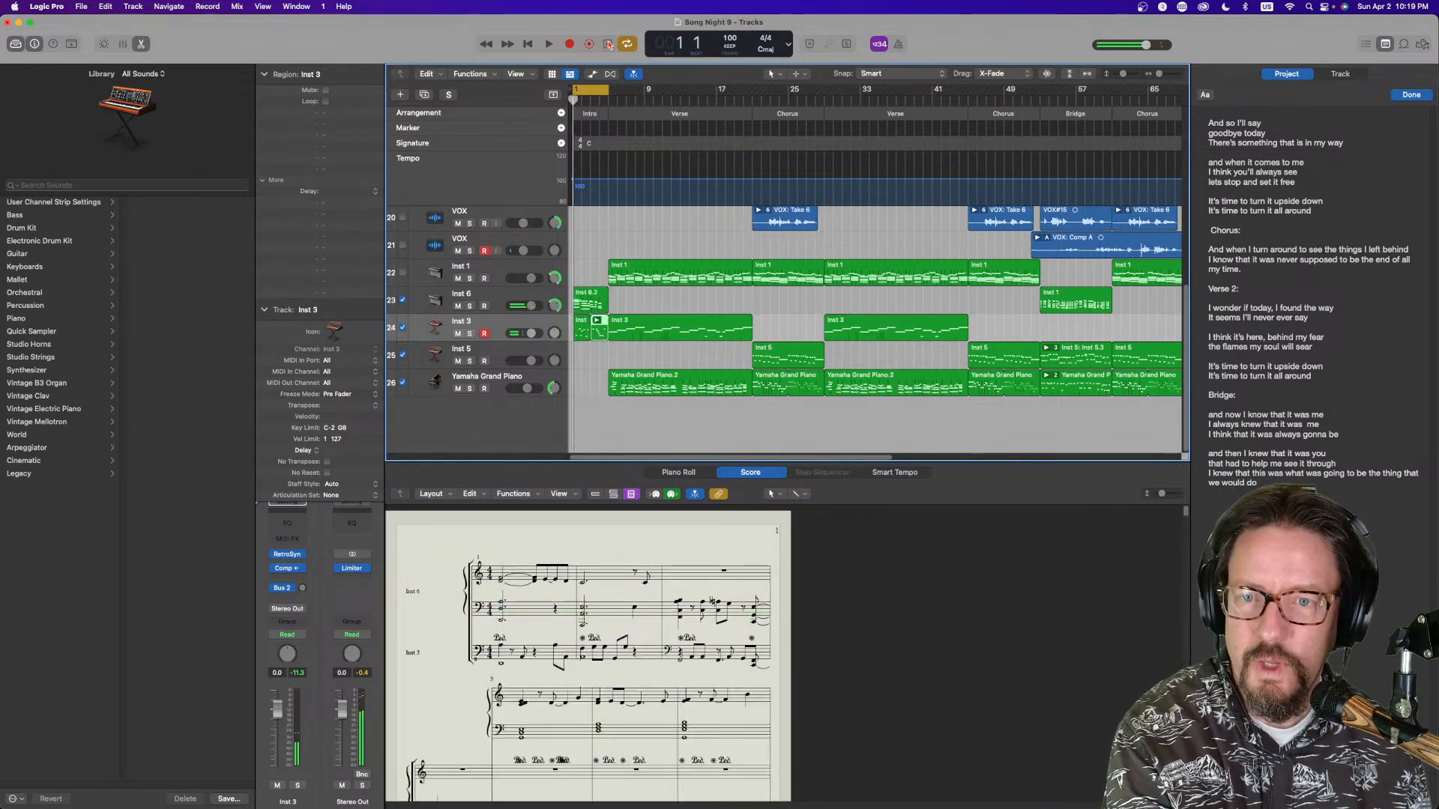
pyautogui.press('space')
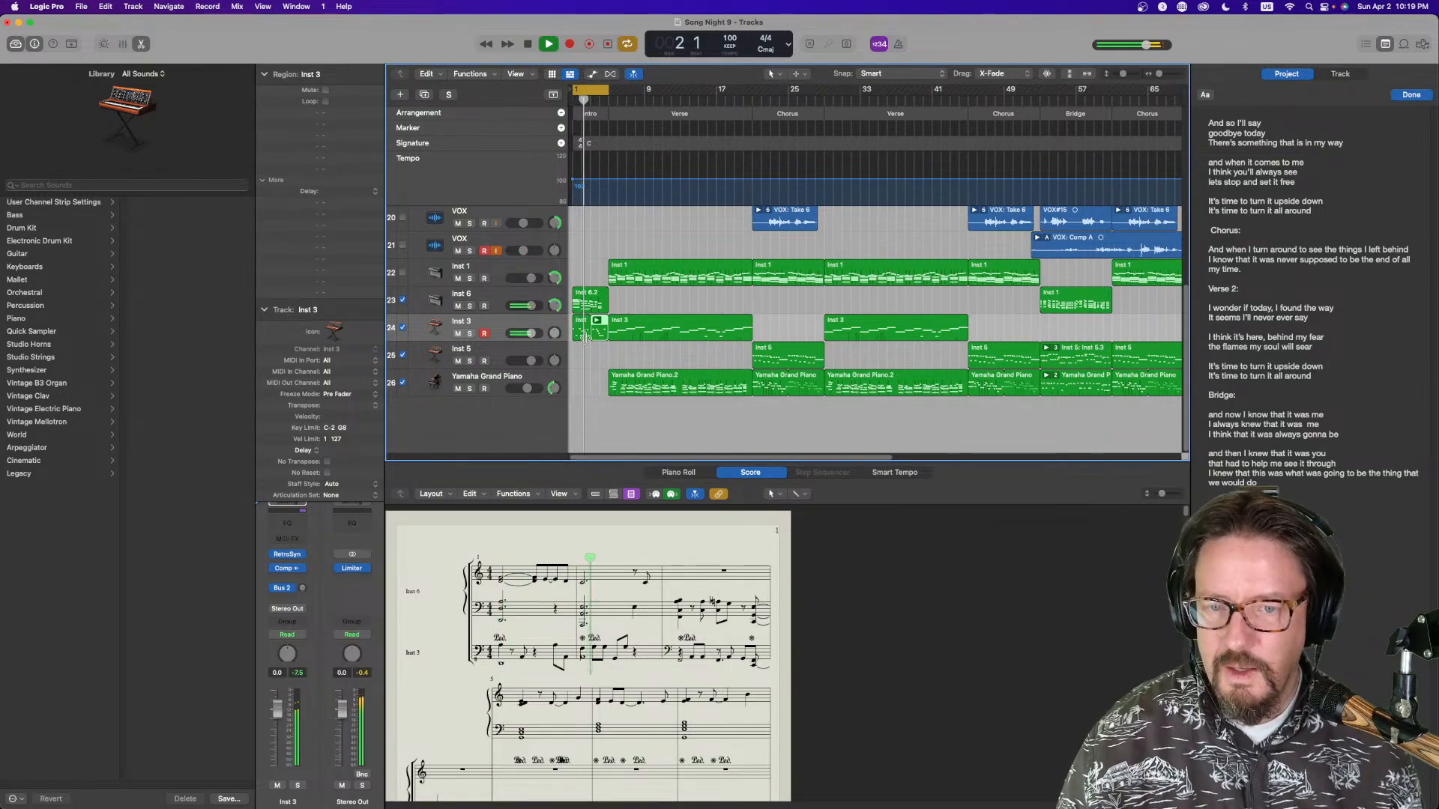
# Delete the short Inst 3 region in the intro and resize the remaining Inst 3 intro region
pyautogui.click(582, 325)
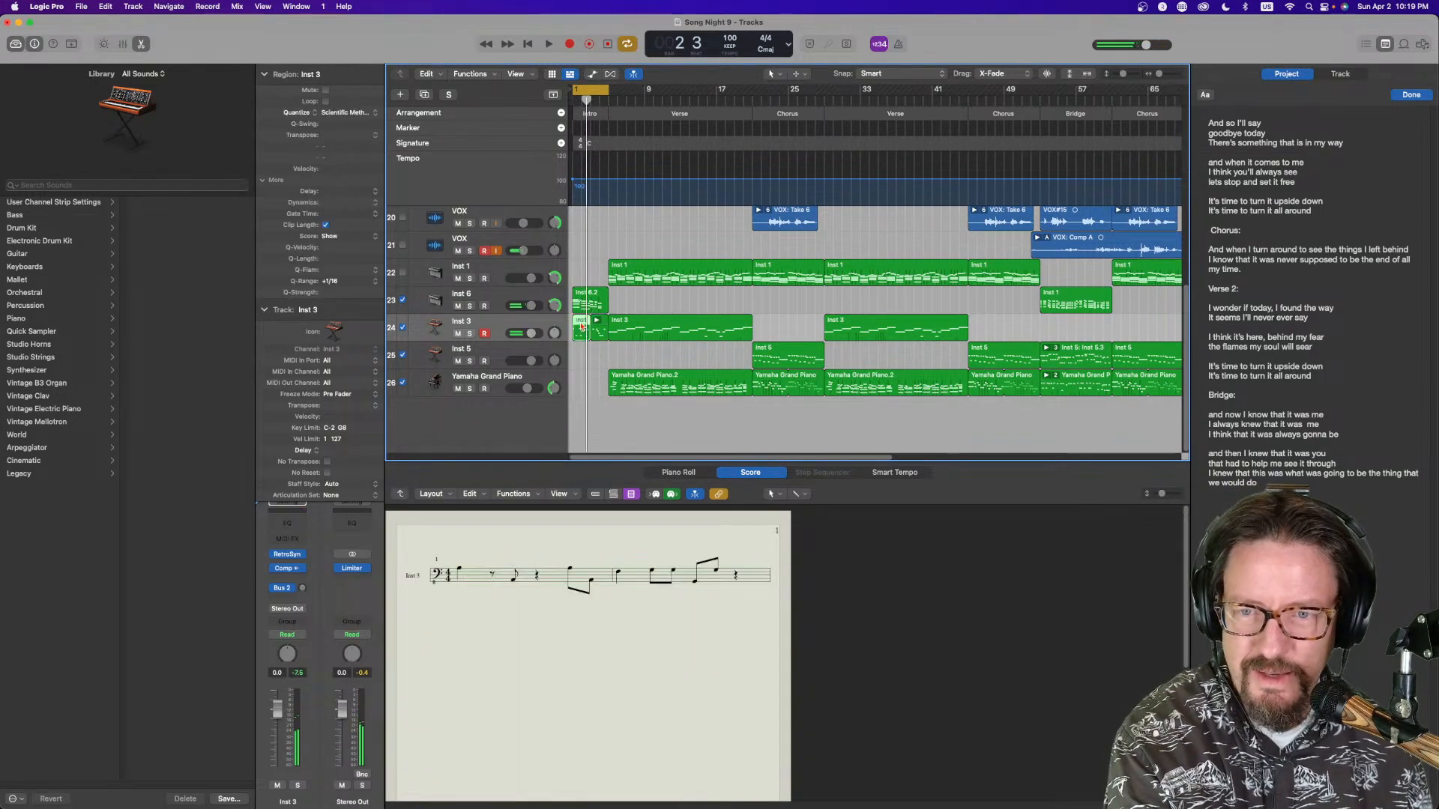
pyautogui.press('Delete')
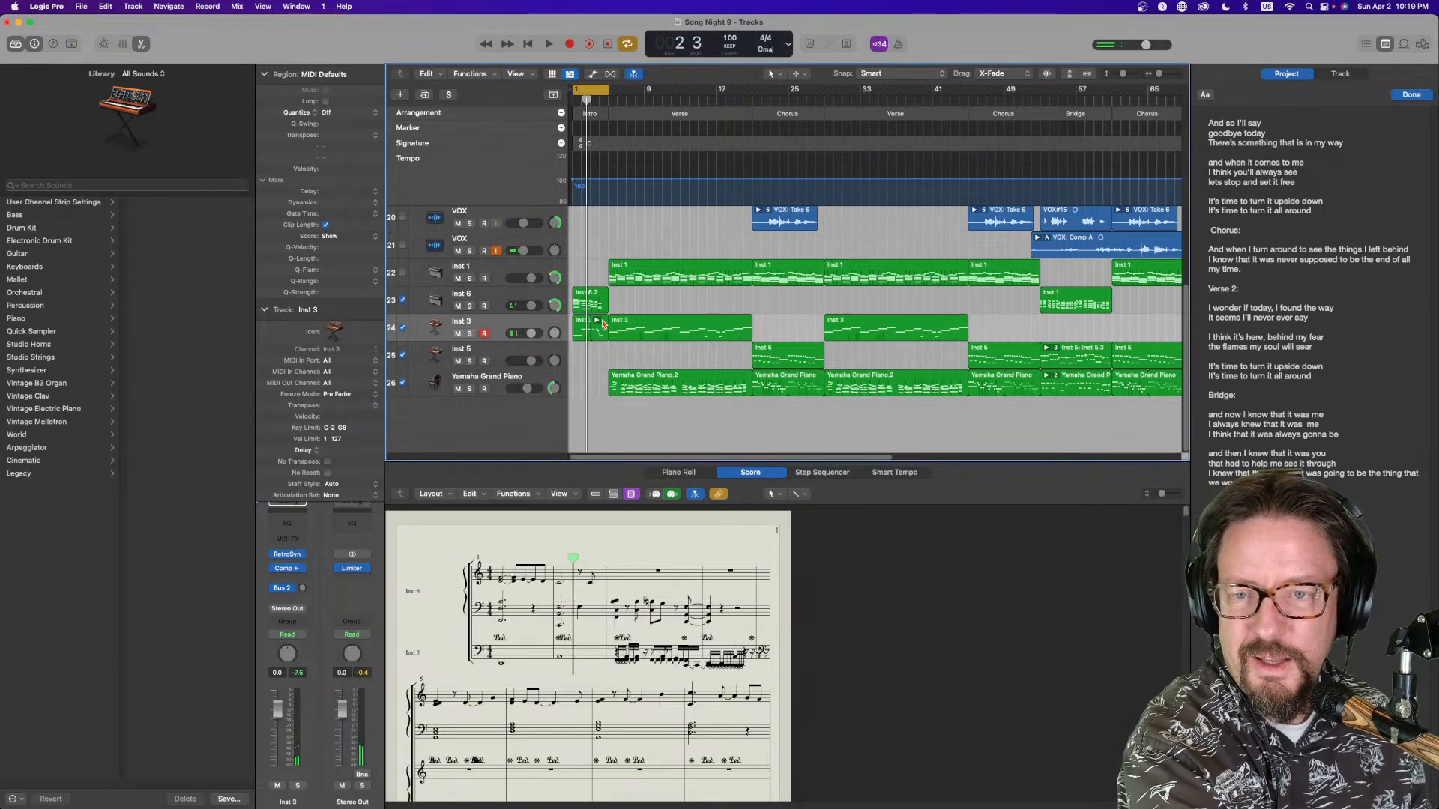
pyautogui.click(598, 321)
pyautogui.click(597, 330)
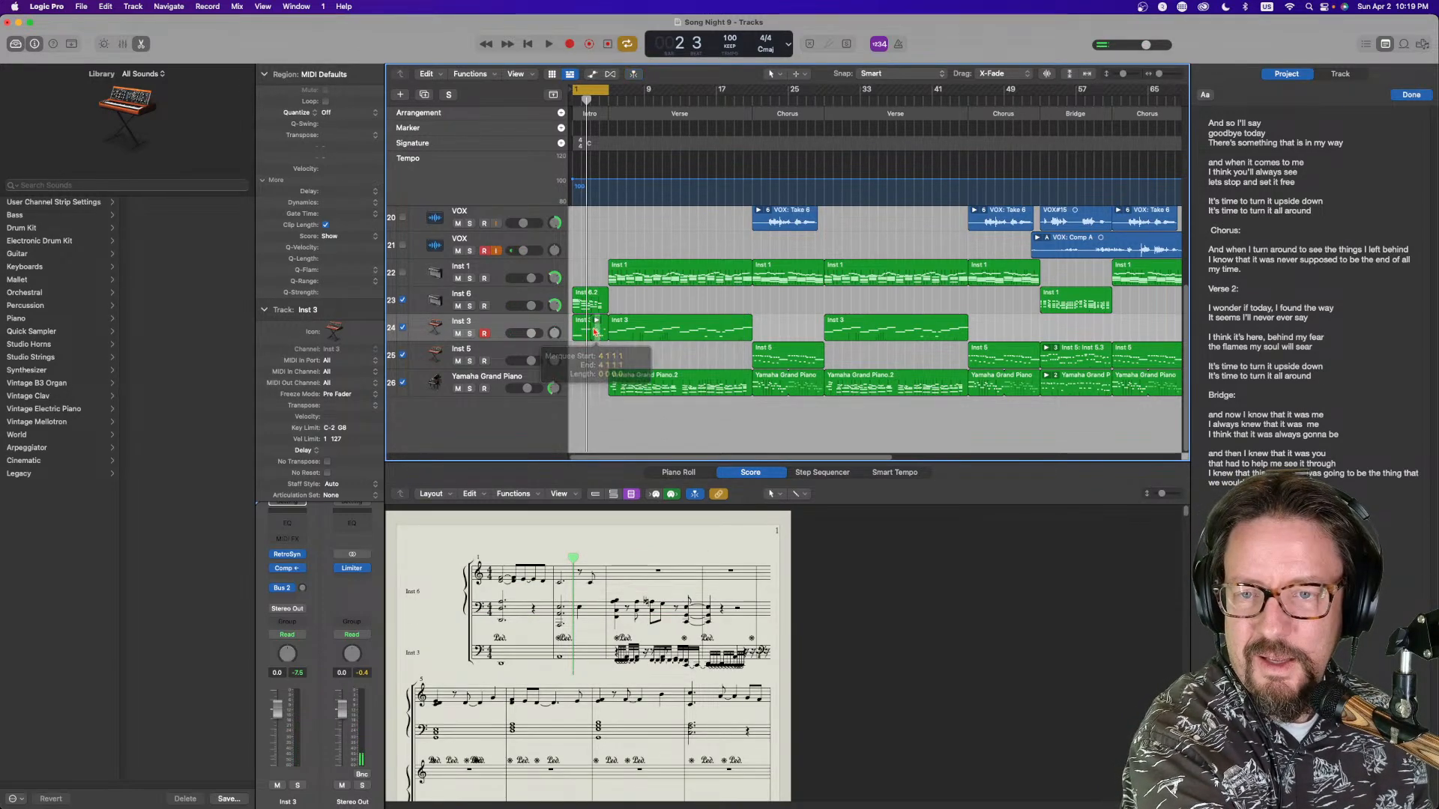
pyautogui.click(591, 328)
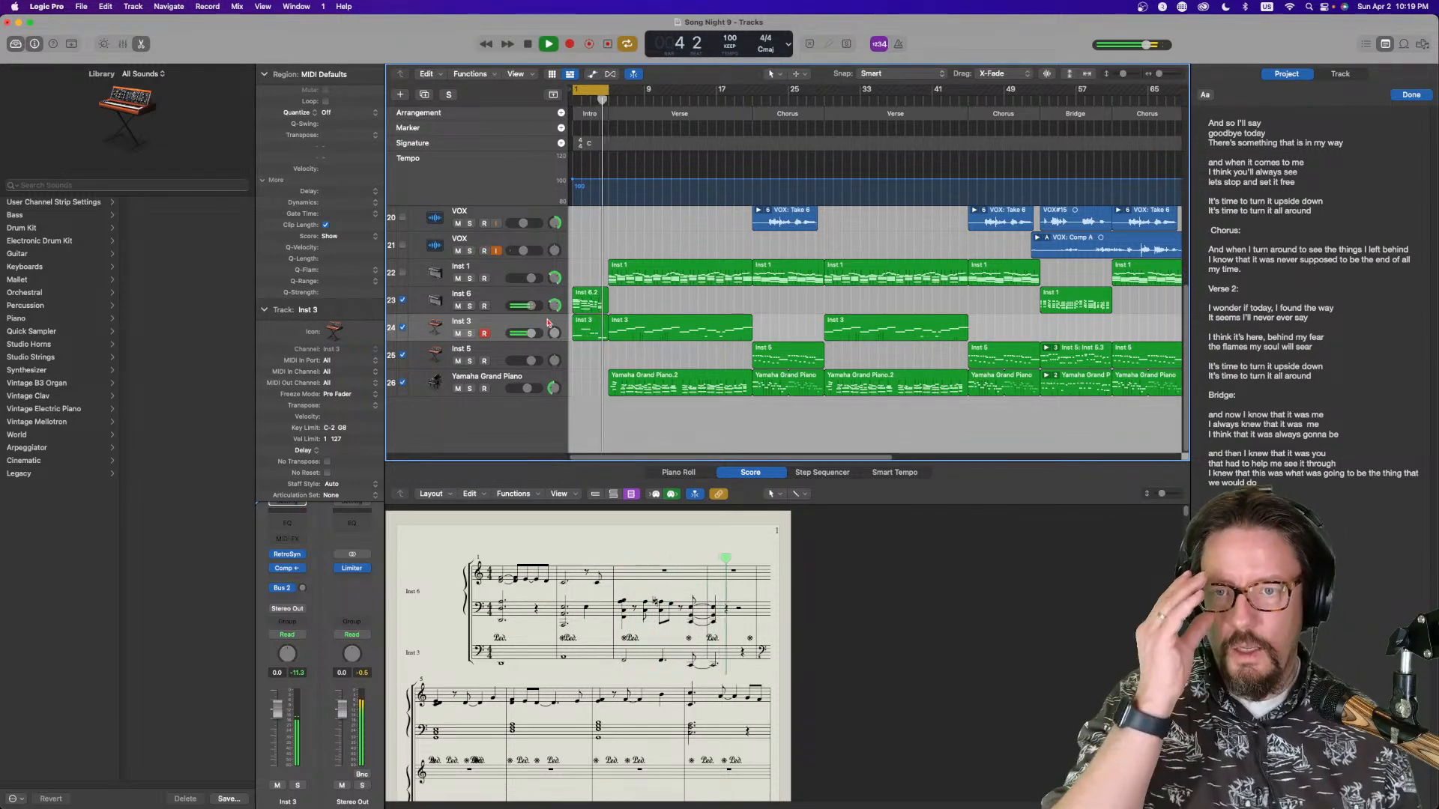
# Open the Drummer intro region in the Drummer editor and play back from the intro
pyautogui.scroll(3, 592, 300)
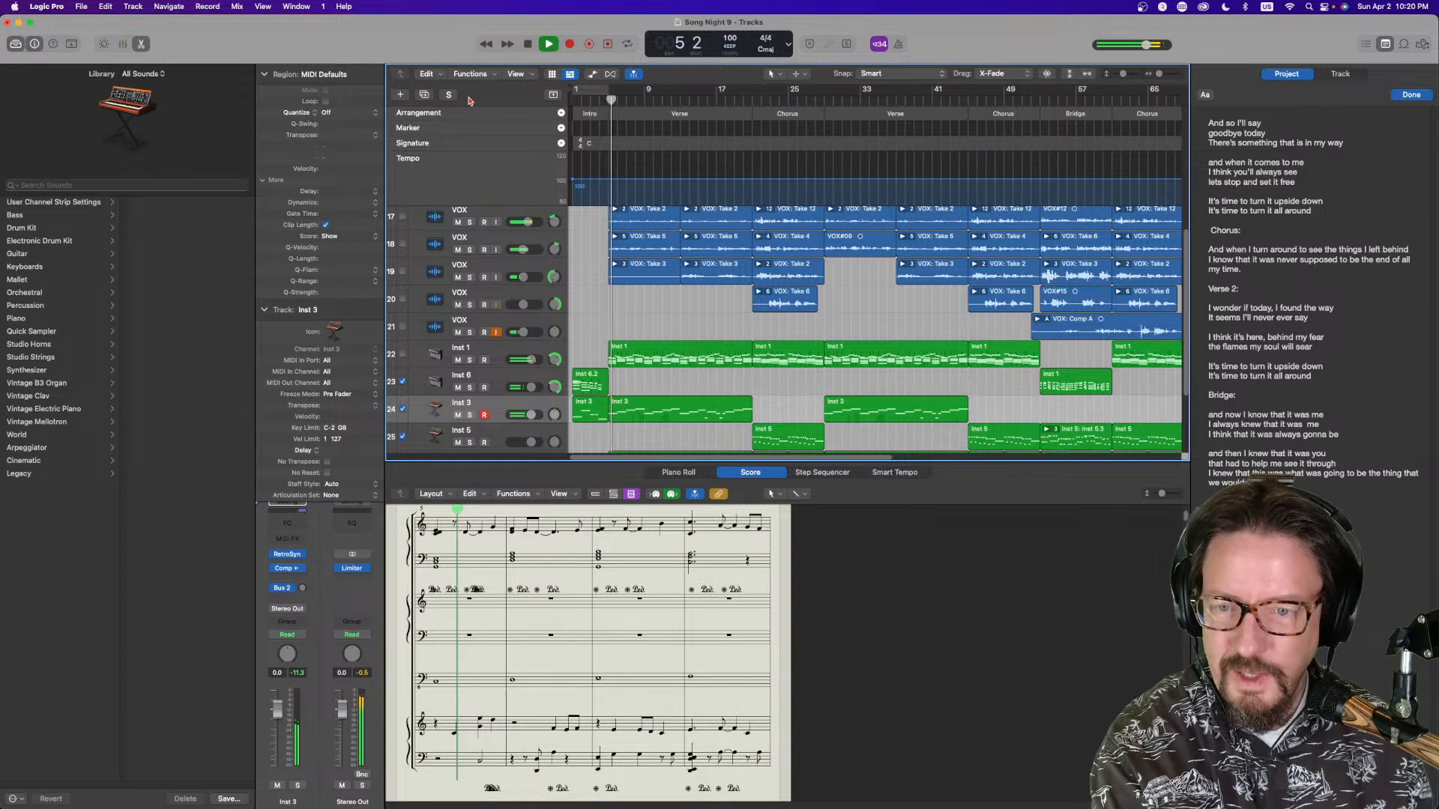
pyautogui.press('e')
pyautogui.click(592, 219)
pyautogui.press('space')
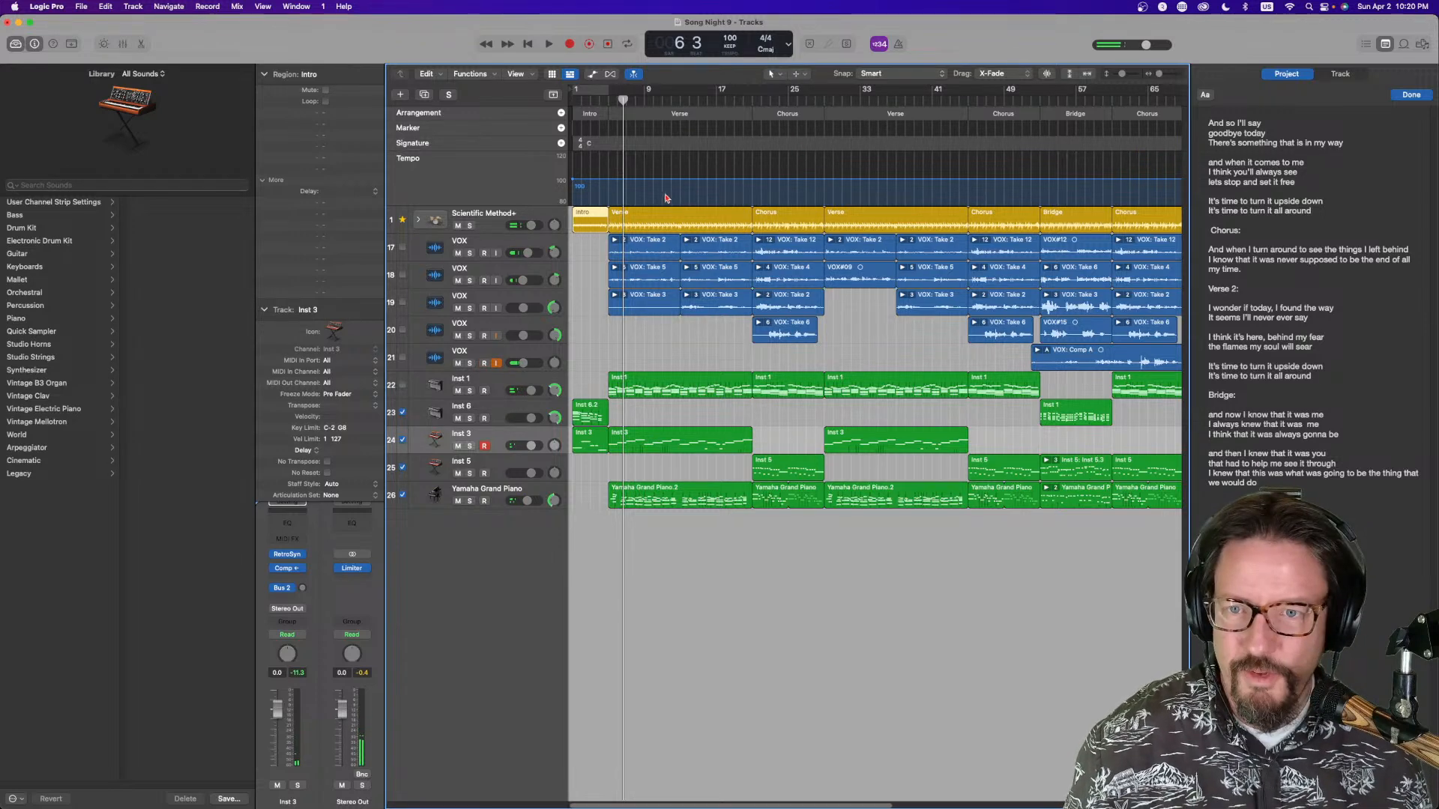
pyautogui.press('e')
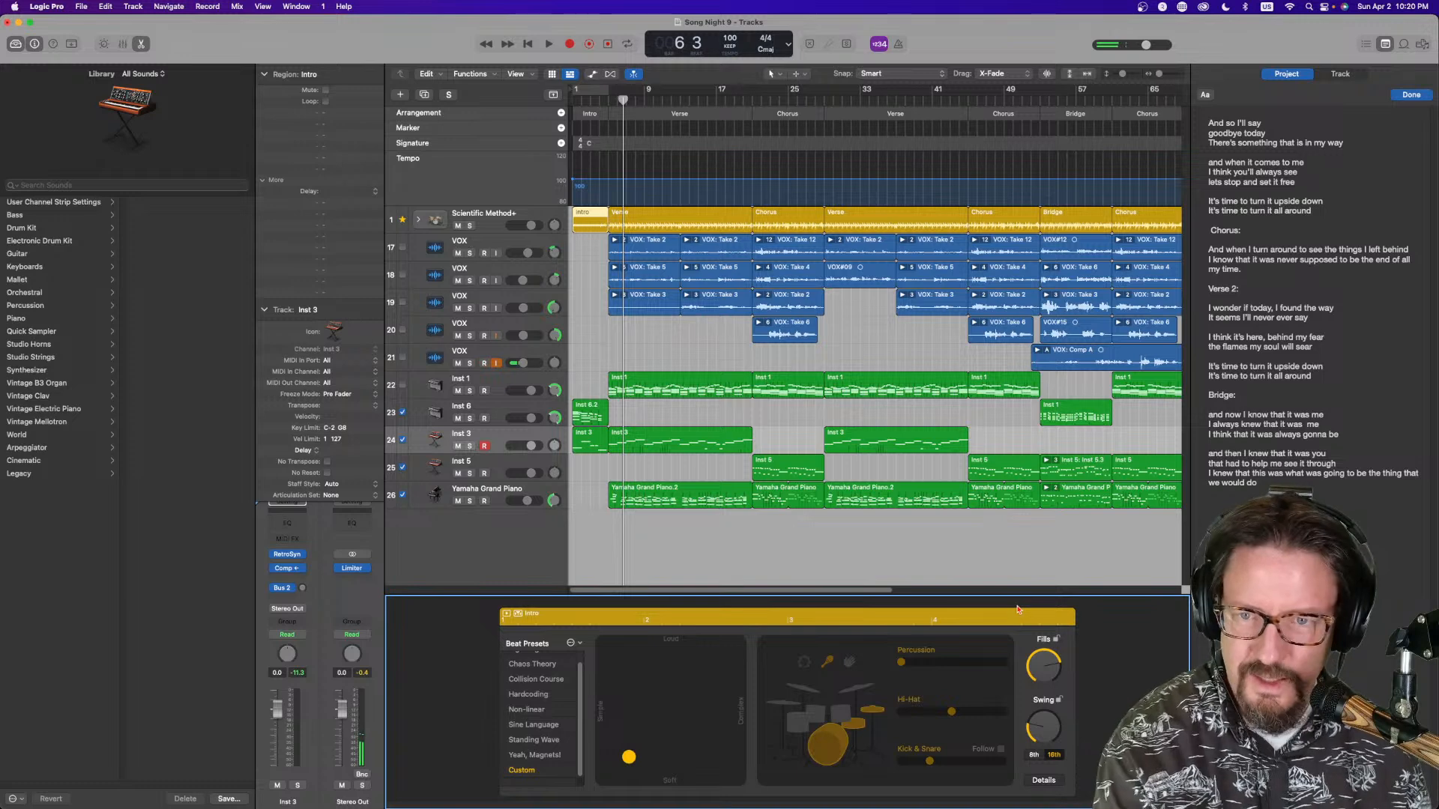
pyautogui.click(593, 104)
pyautogui.press('space')
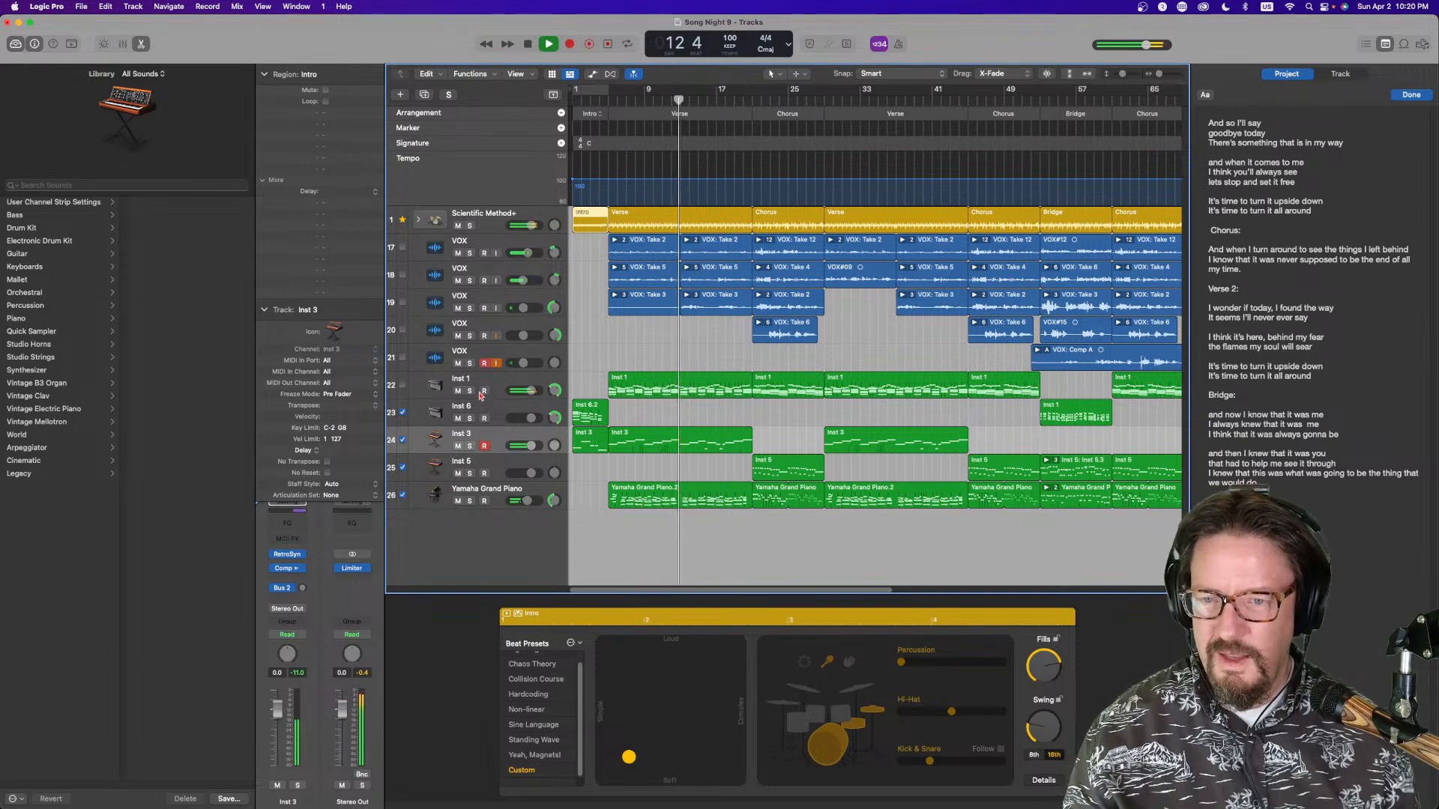
# Lower the high-band frequency in the Drummer track's Channel EQ
pyautogui.moveTo(531, 391); pyautogui.dragTo(529, 390)
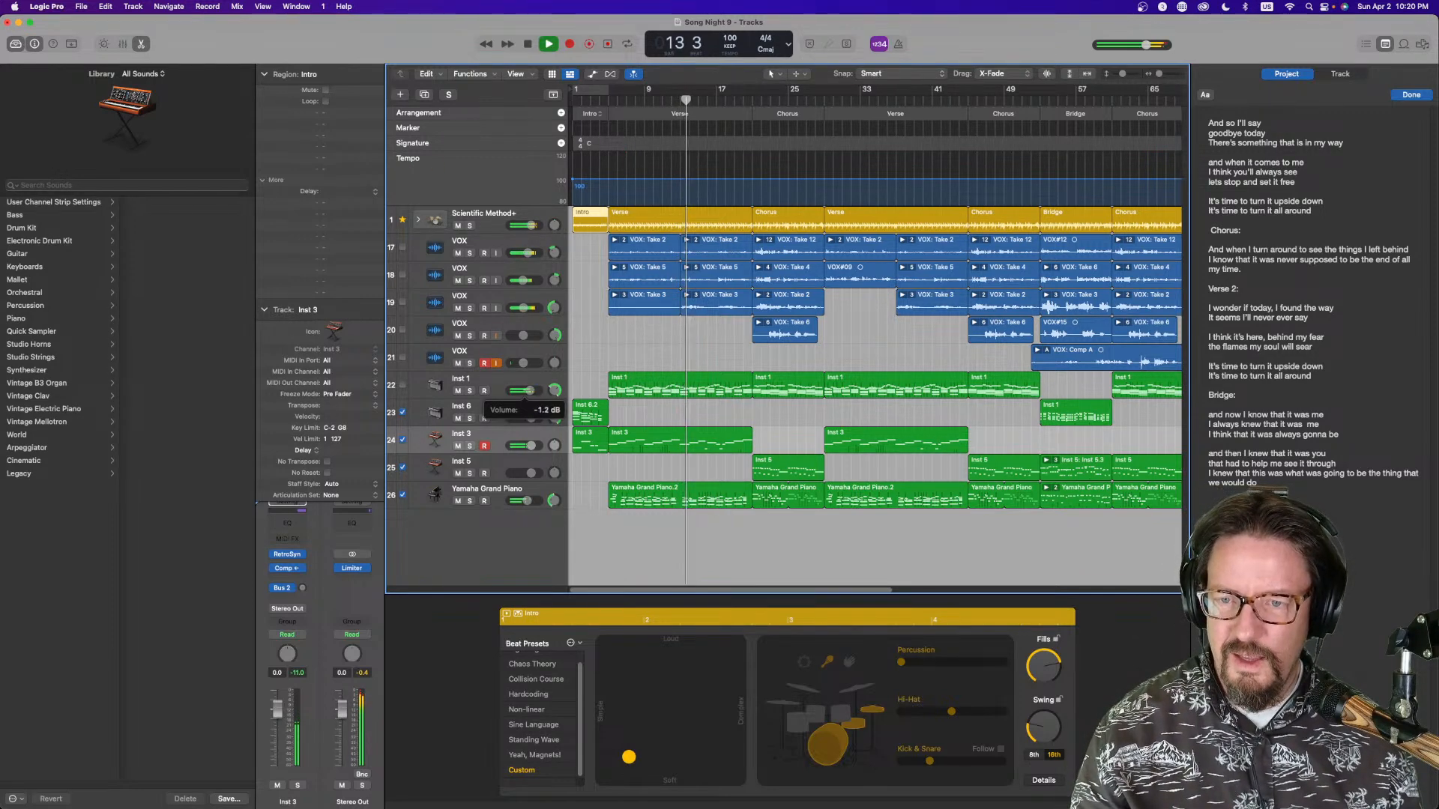
pyautogui.click(510, 217)
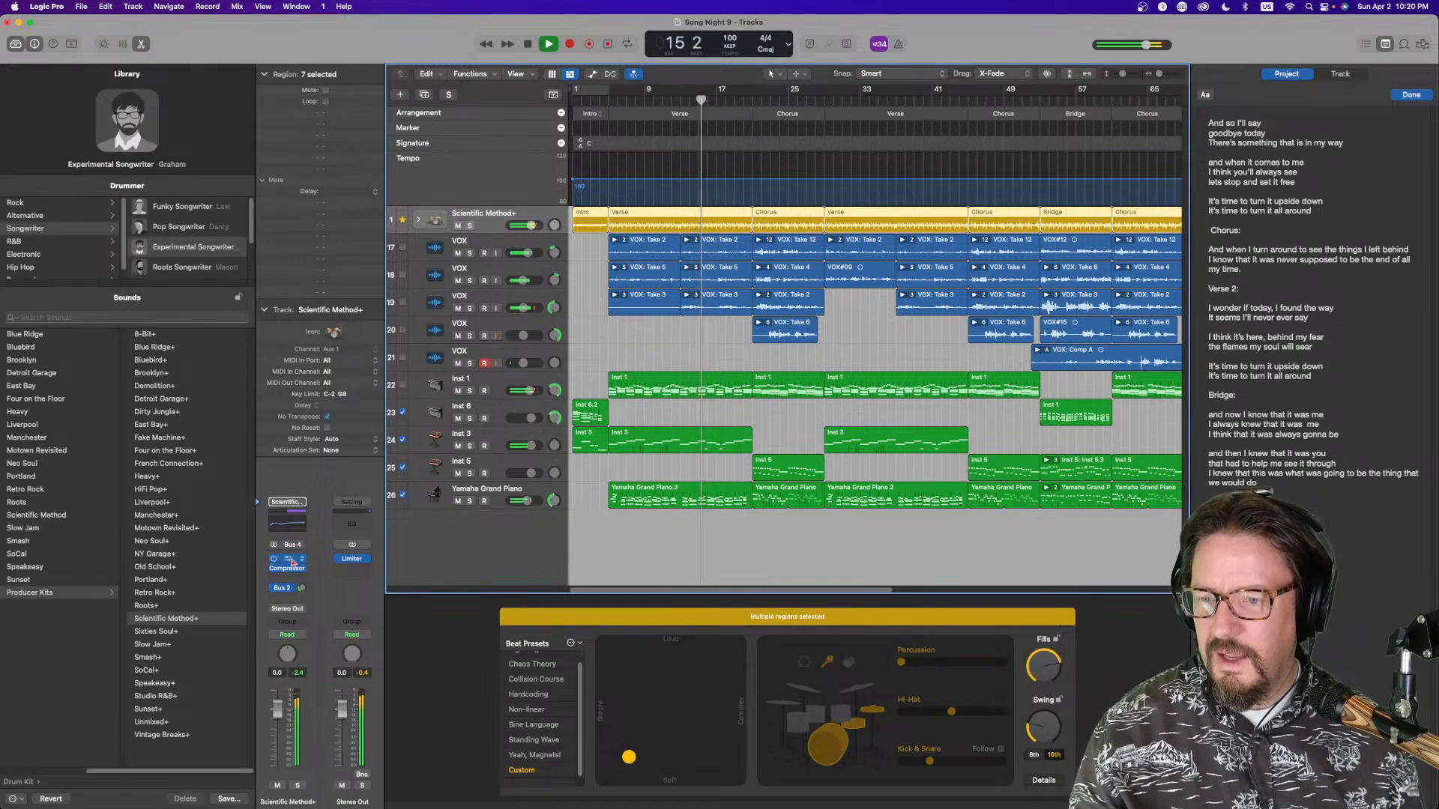
pyautogui.click(290, 561)
pyautogui.moveTo(1164, 383); pyautogui.dragTo(973, 367)
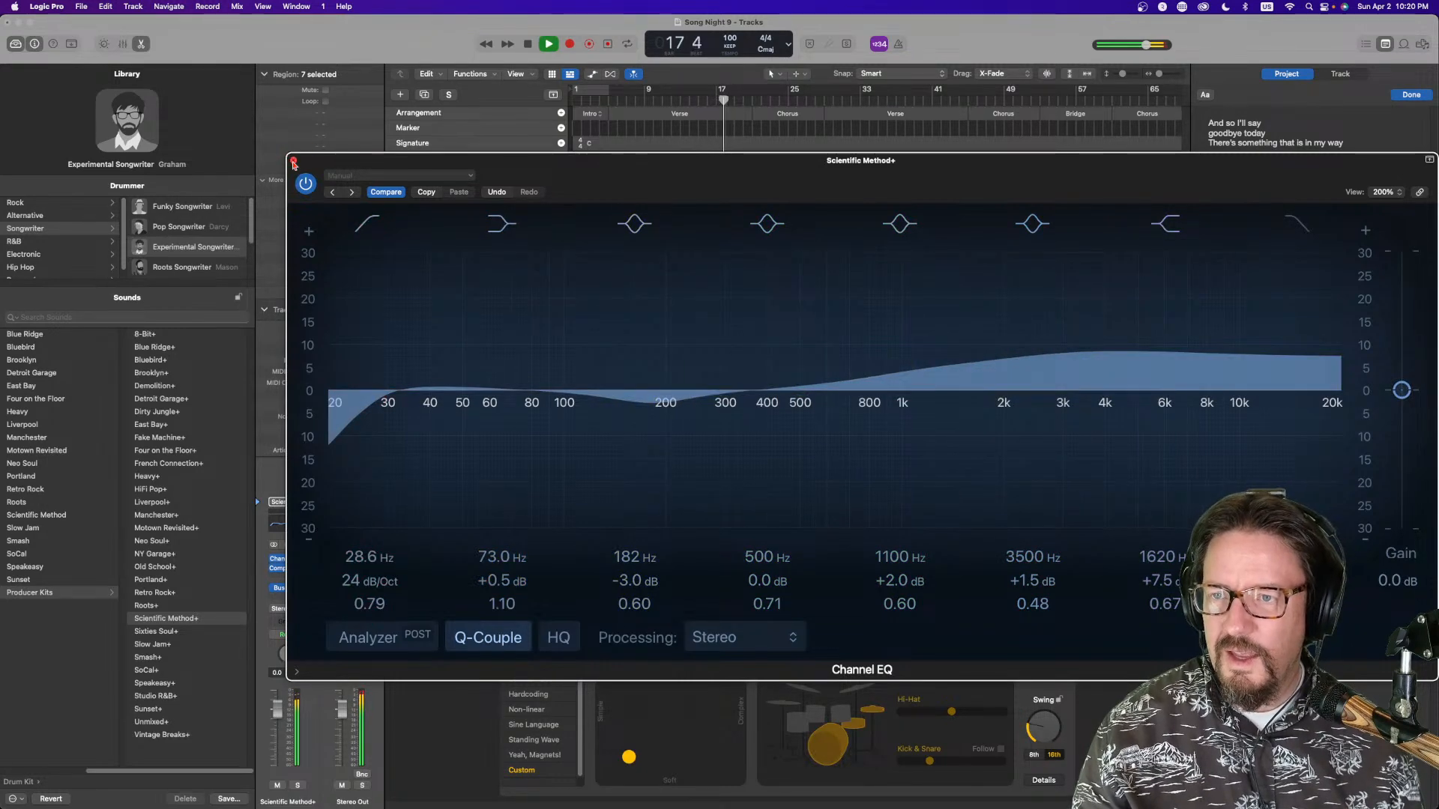
pyautogui.click(293, 161)
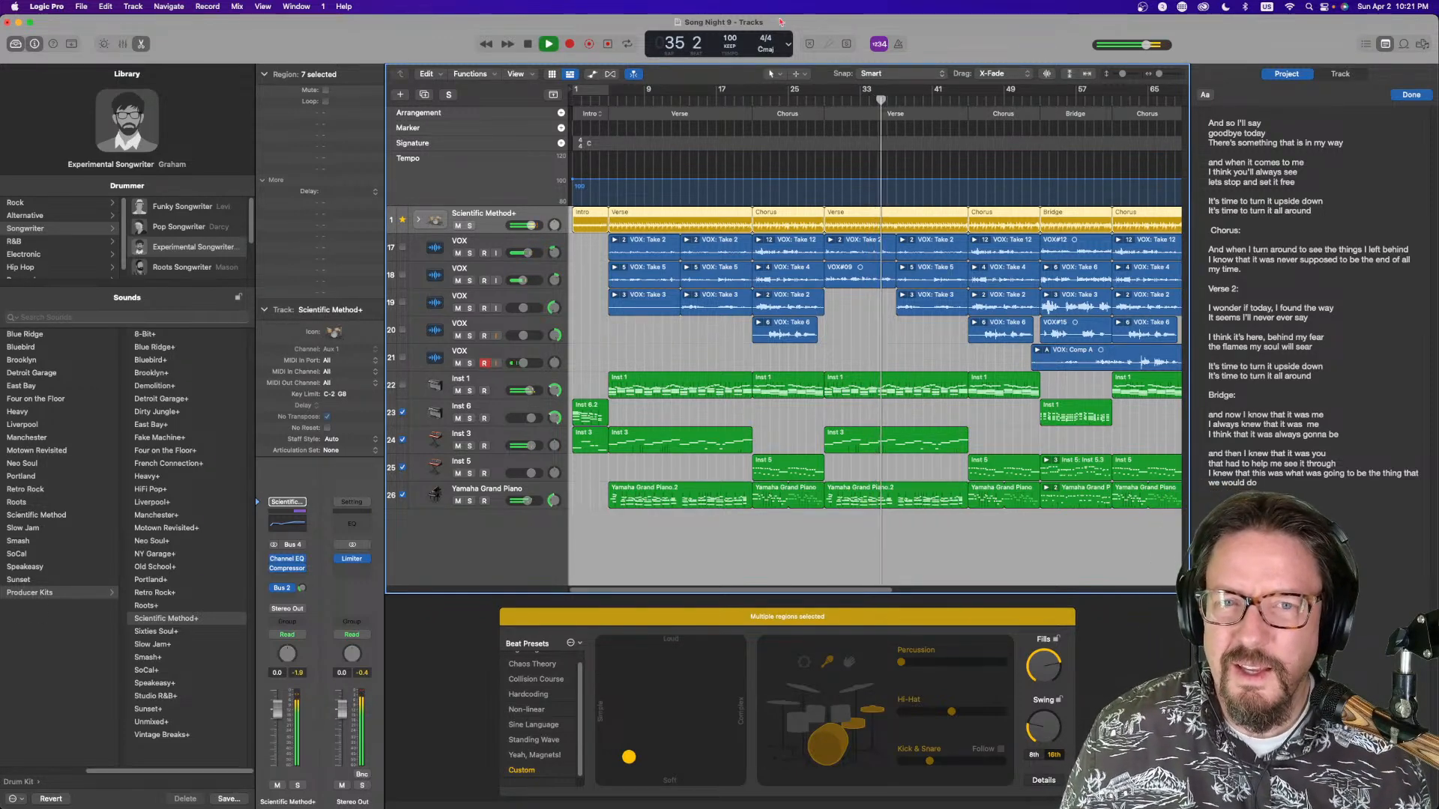
# Switch the LCD display to Custom
pyautogui.click(788, 44)
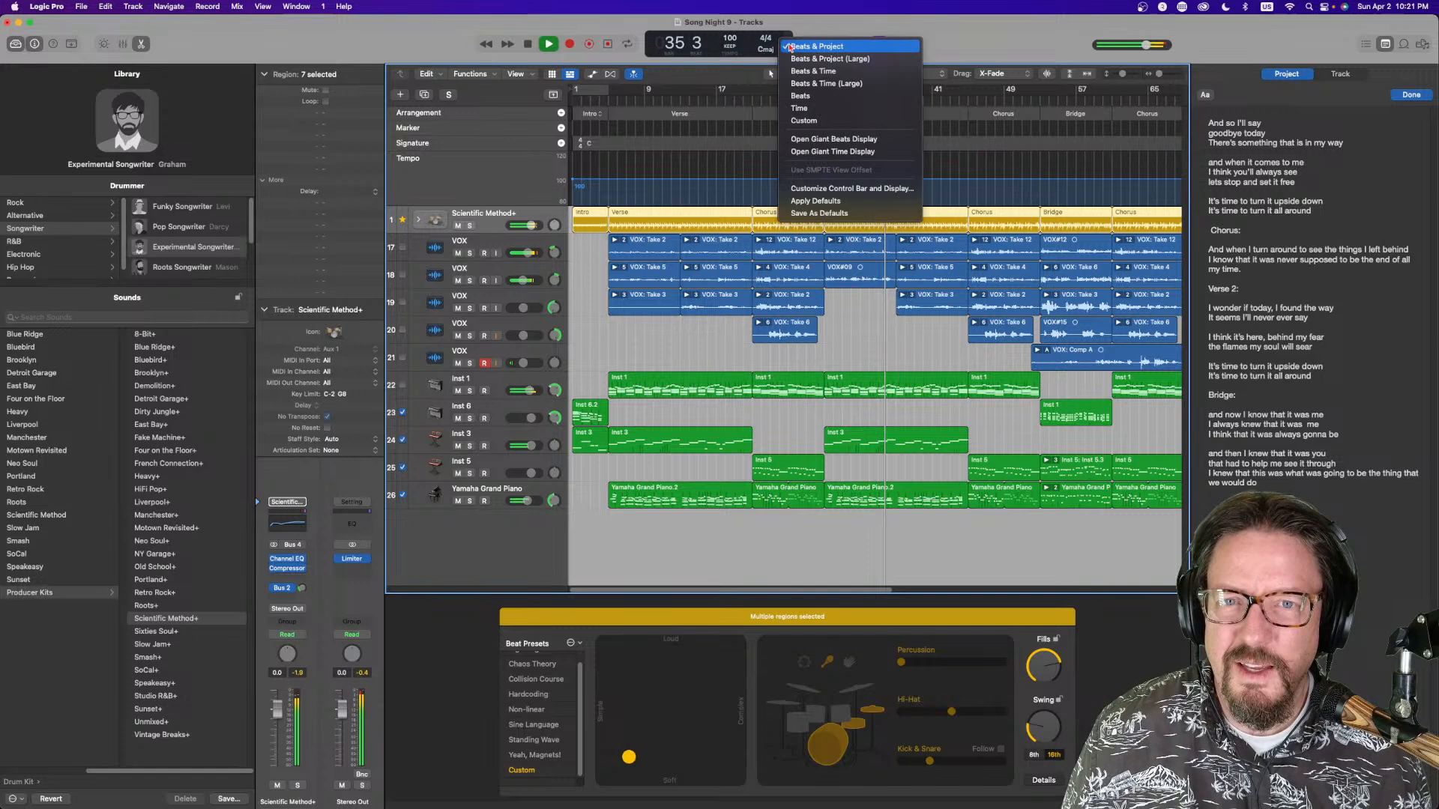
pyautogui.click(824, 120)
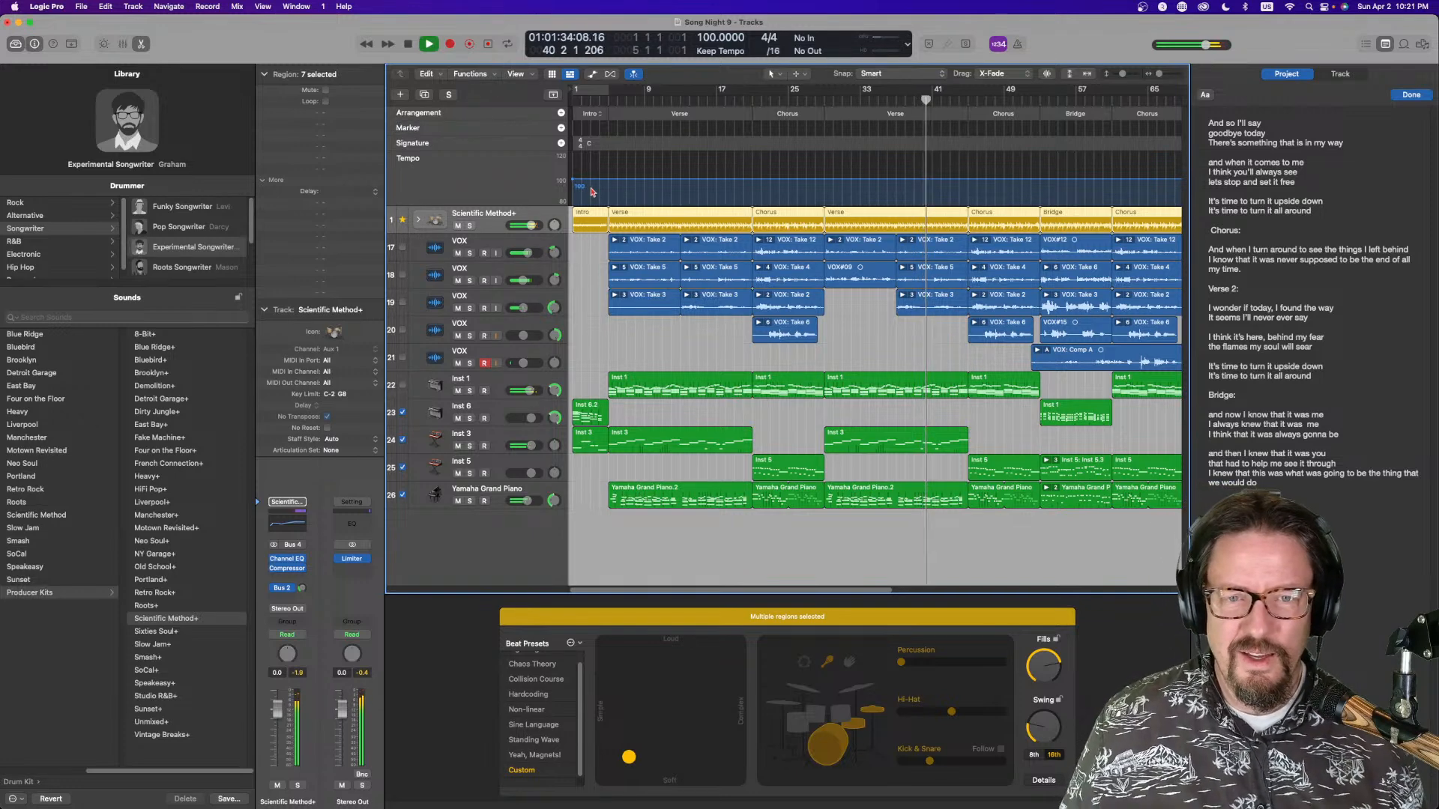
# Duplicate the final Chorus arrangement section at the end of the song
pyautogui.hscroll(5, 749, 315)
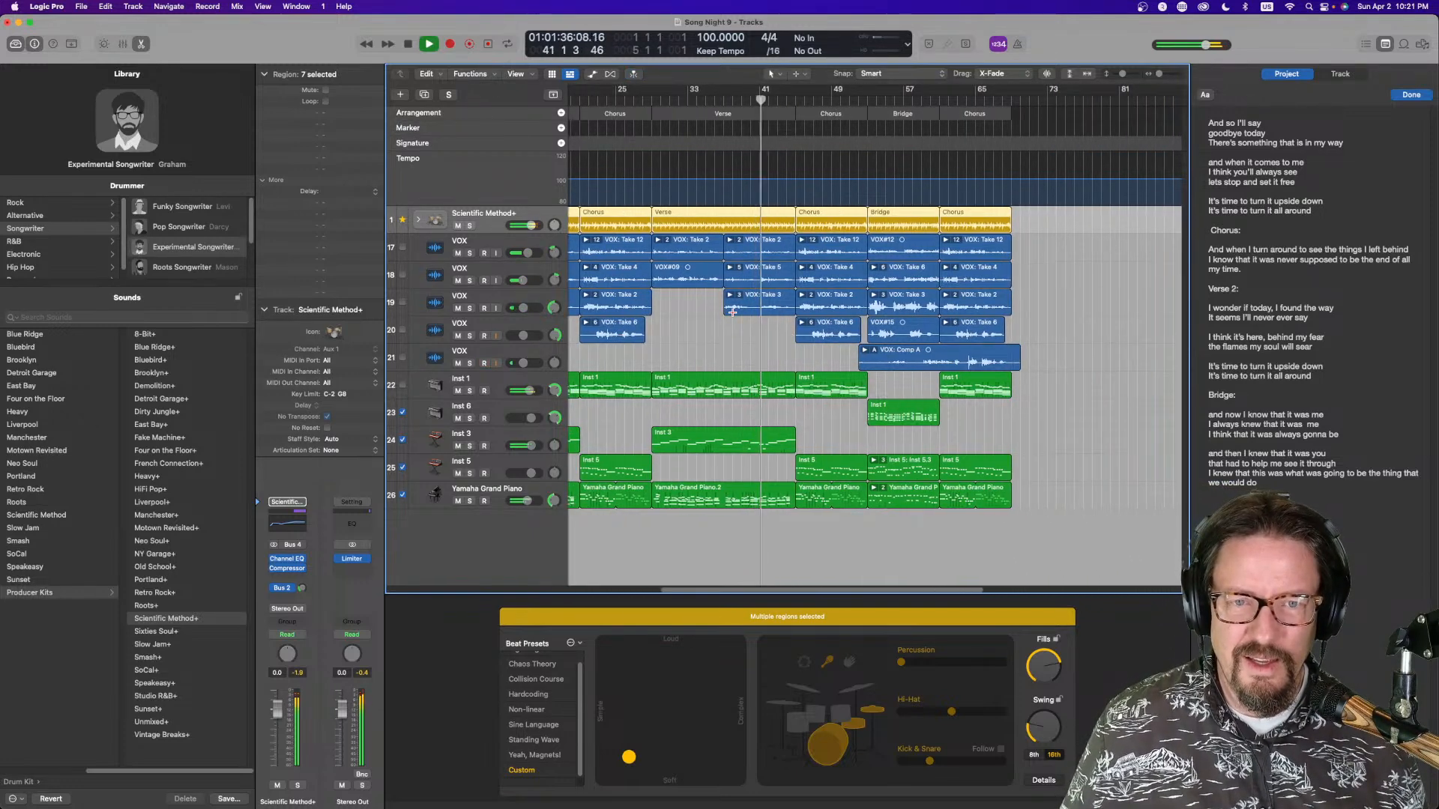
pyautogui.click(964, 116)
pyautogui.moveTo(946, 113); pyautogui.dragTo(1013, 118)
pyautogui.press('space')
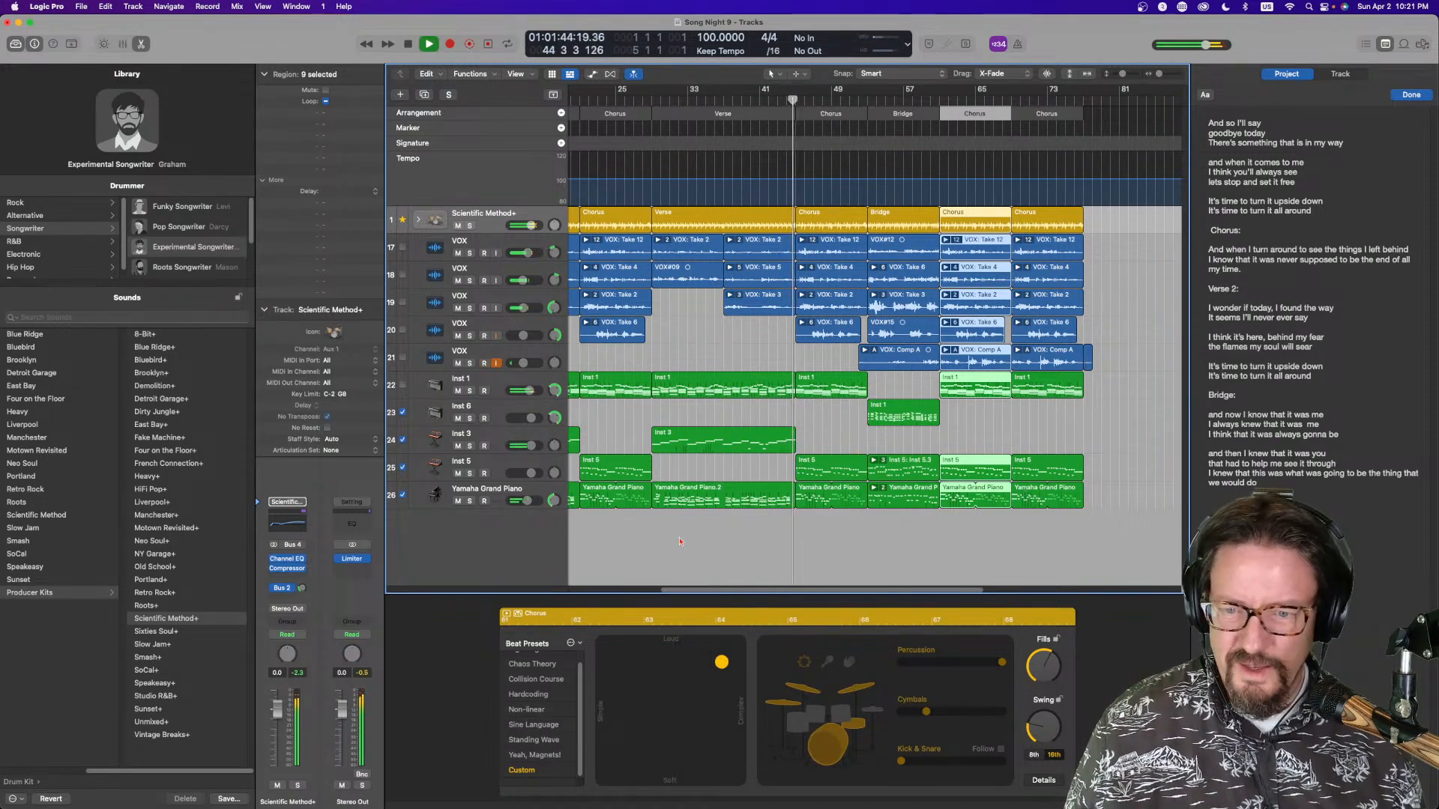
# Open the mixer and create a track for the Master channel strip
pyautogui.press('x')
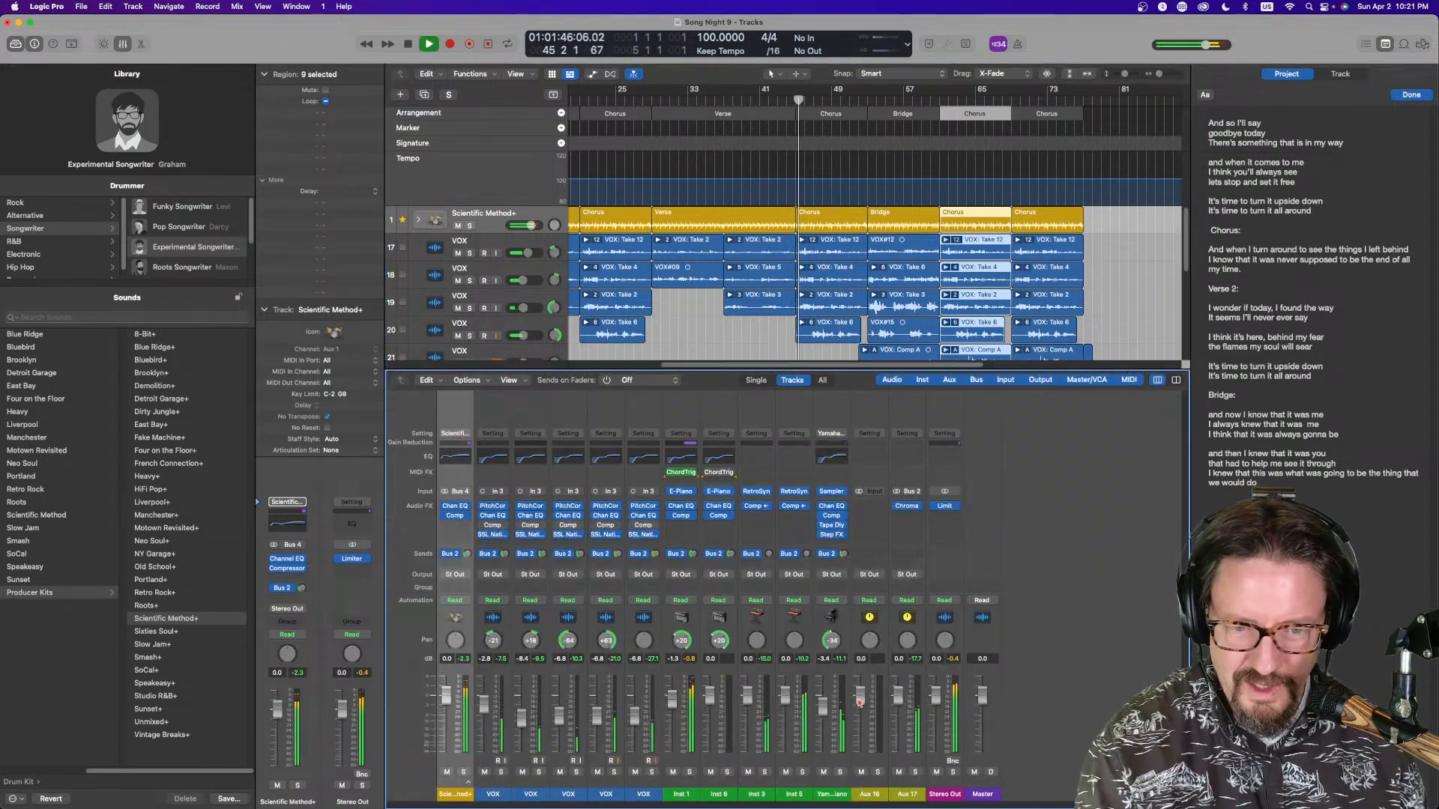
pyautogui.click(930, 784)
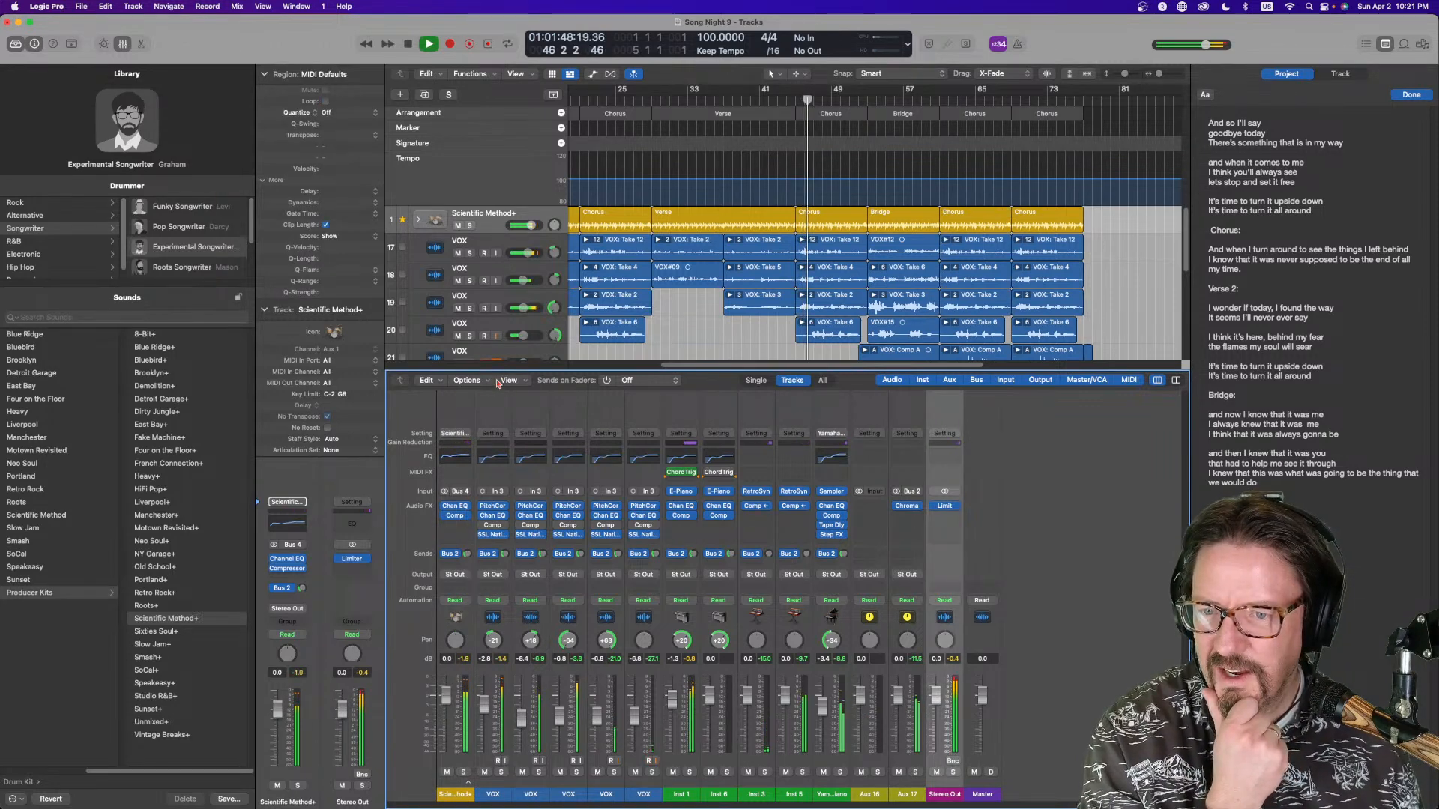
pyautogui.click(427, 381)
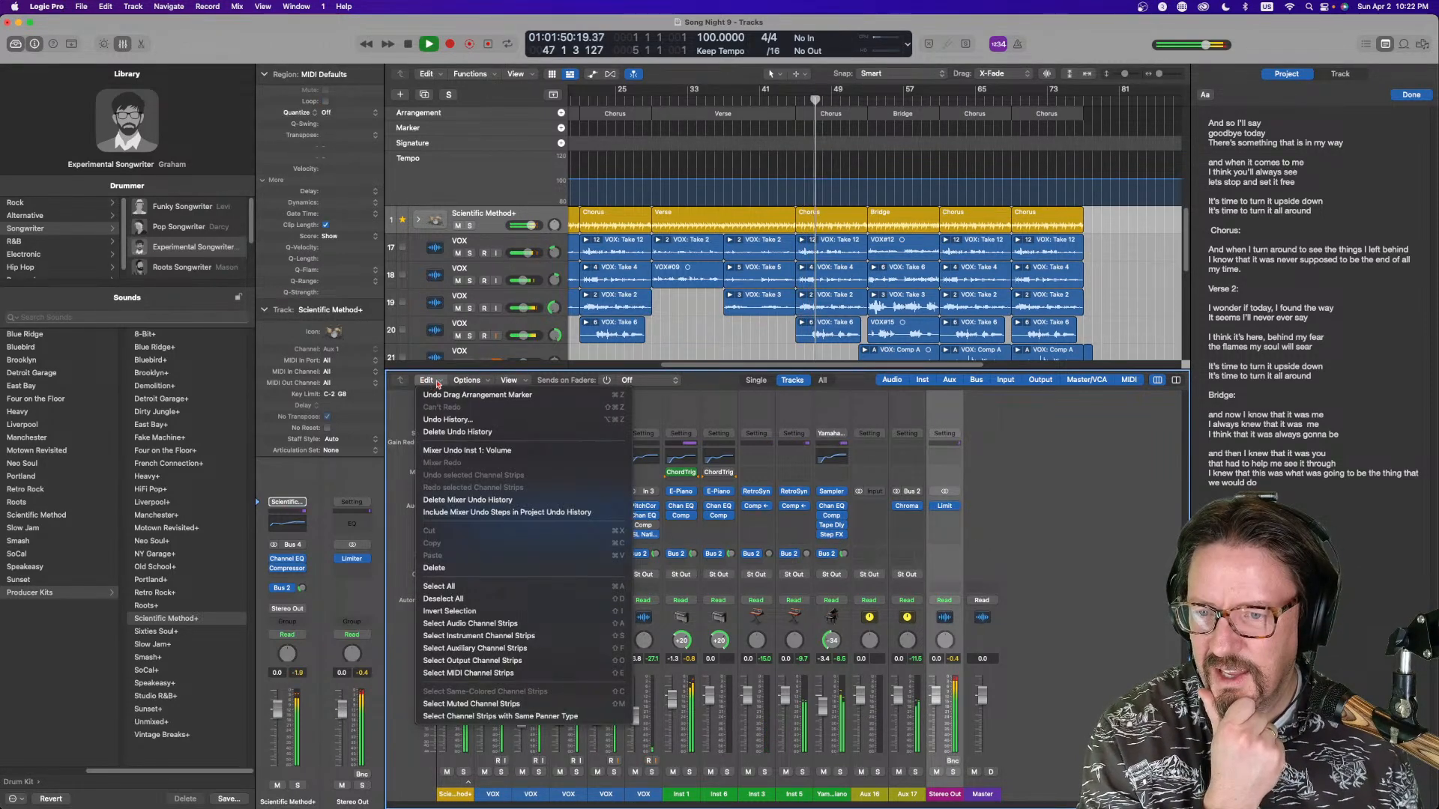
pyautogui.click(494, 381)
pyautogui.click(483, 381)
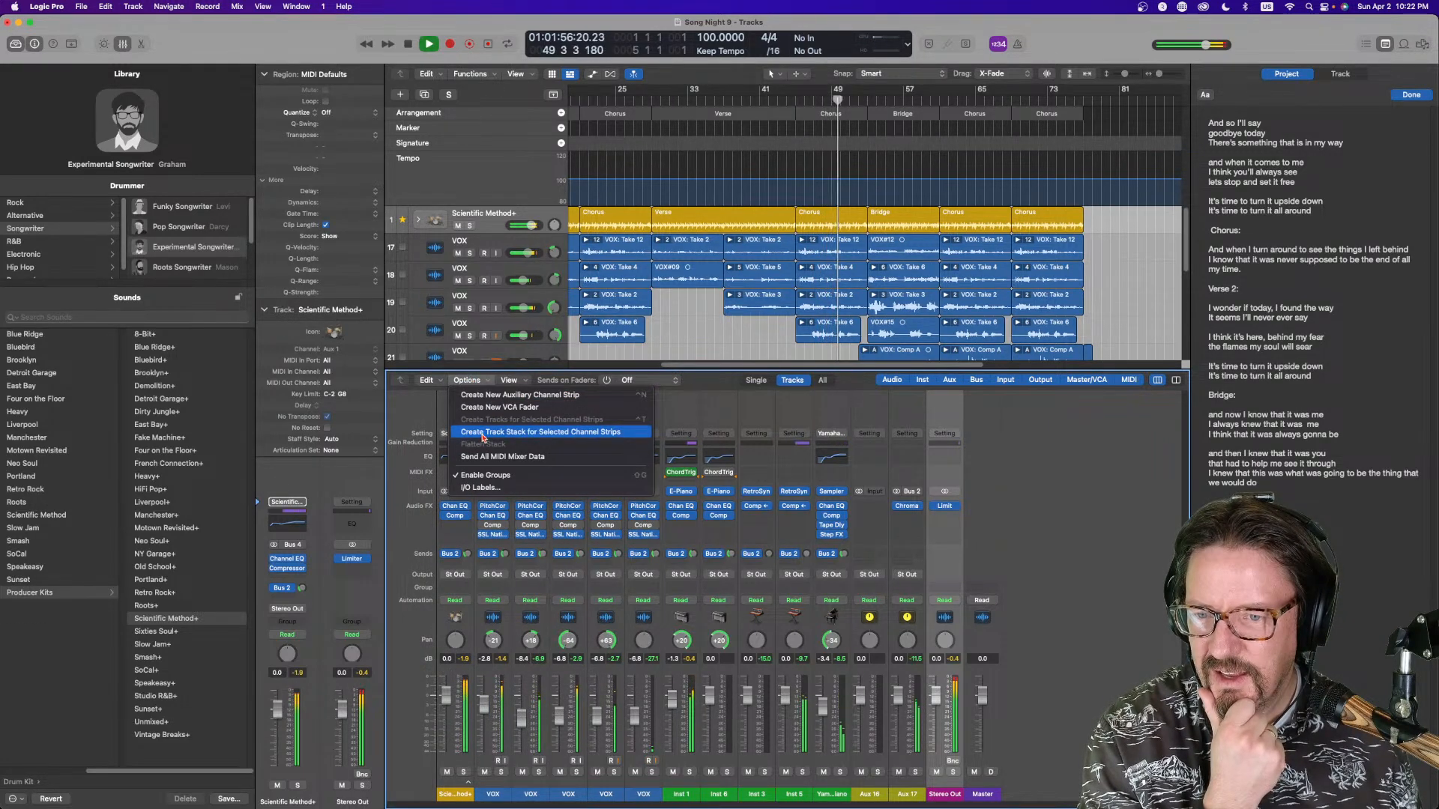
pyautogui.click(1053, 557)
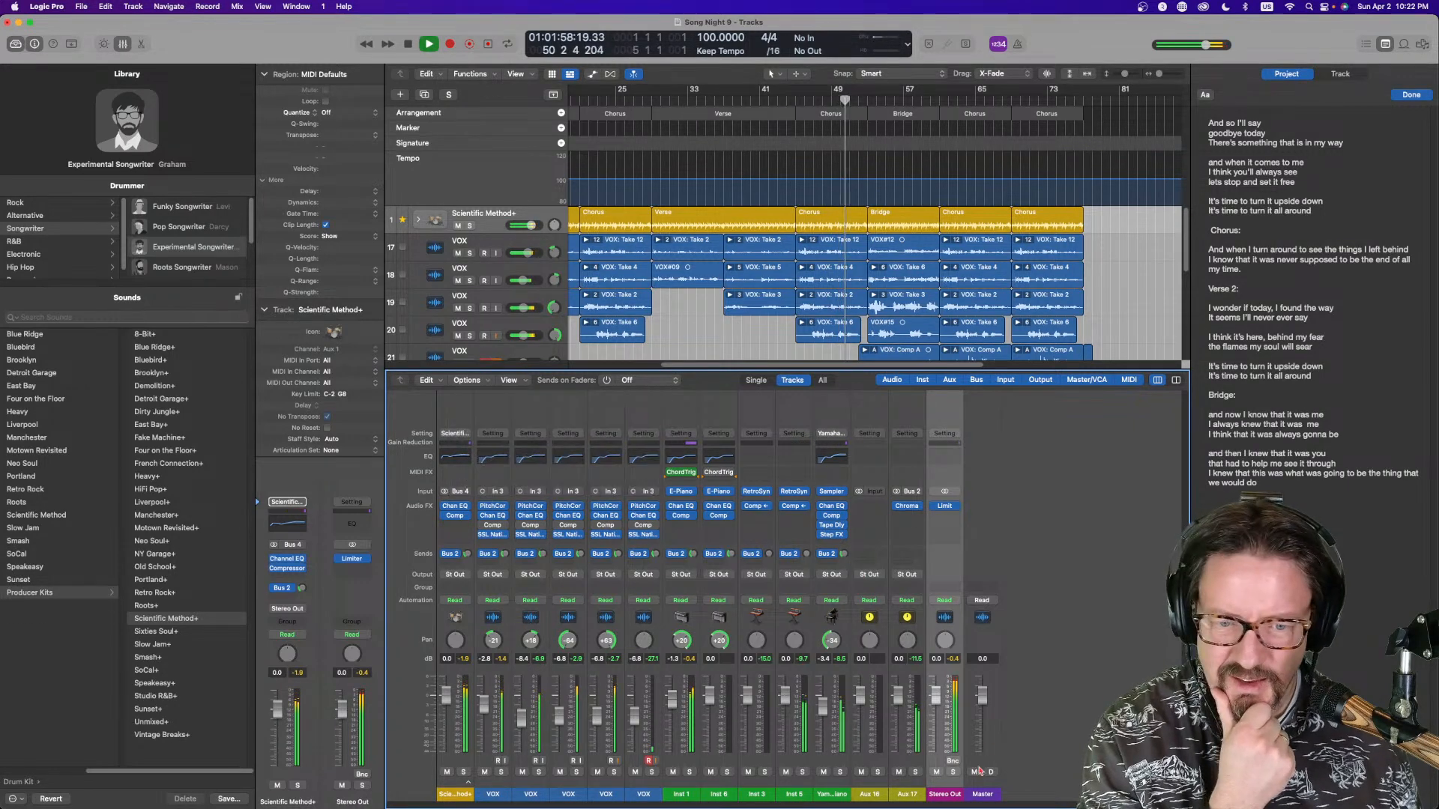
pyautogui.click(1053, 557)
pyautogui.click(475, 383)
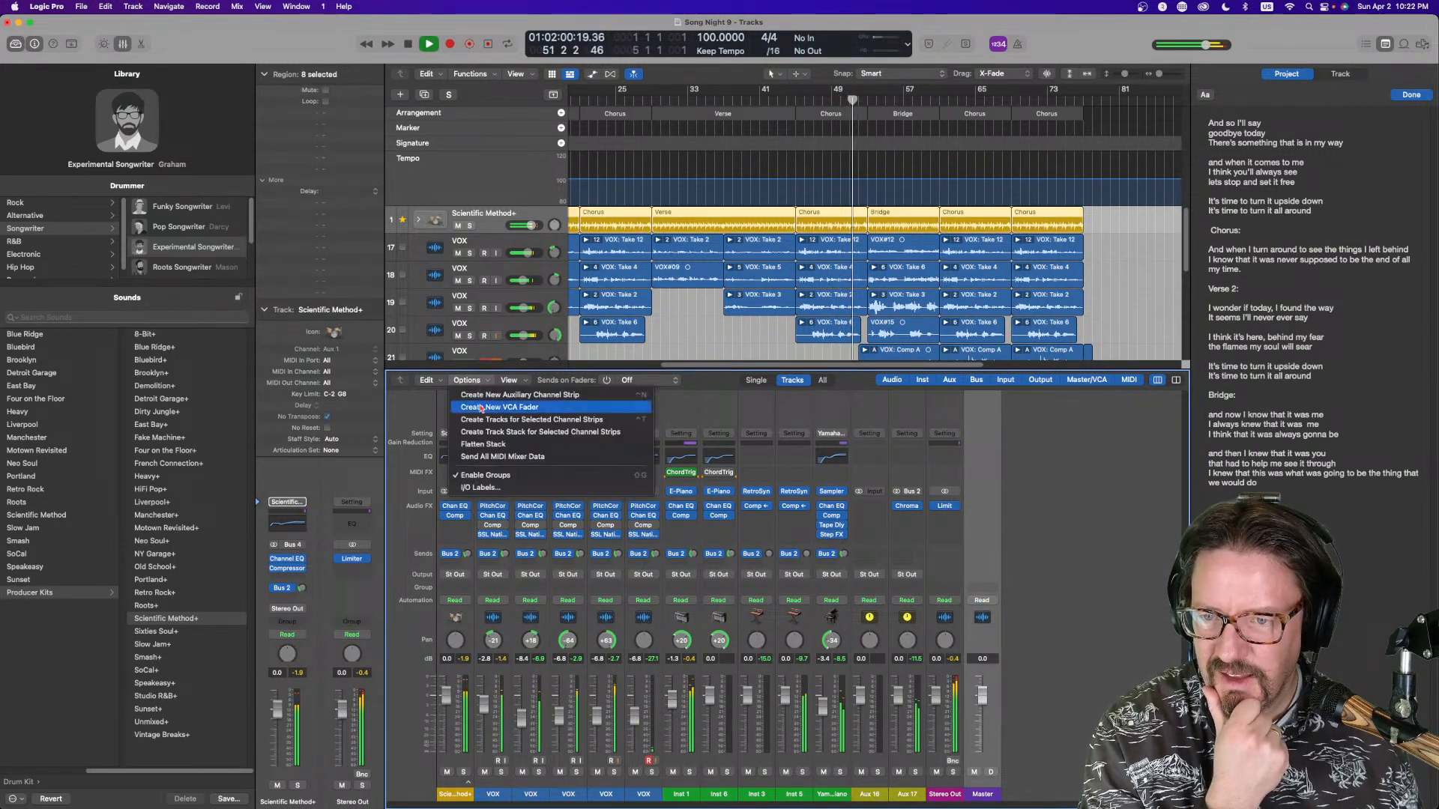
pyautogui.click(486, 425)
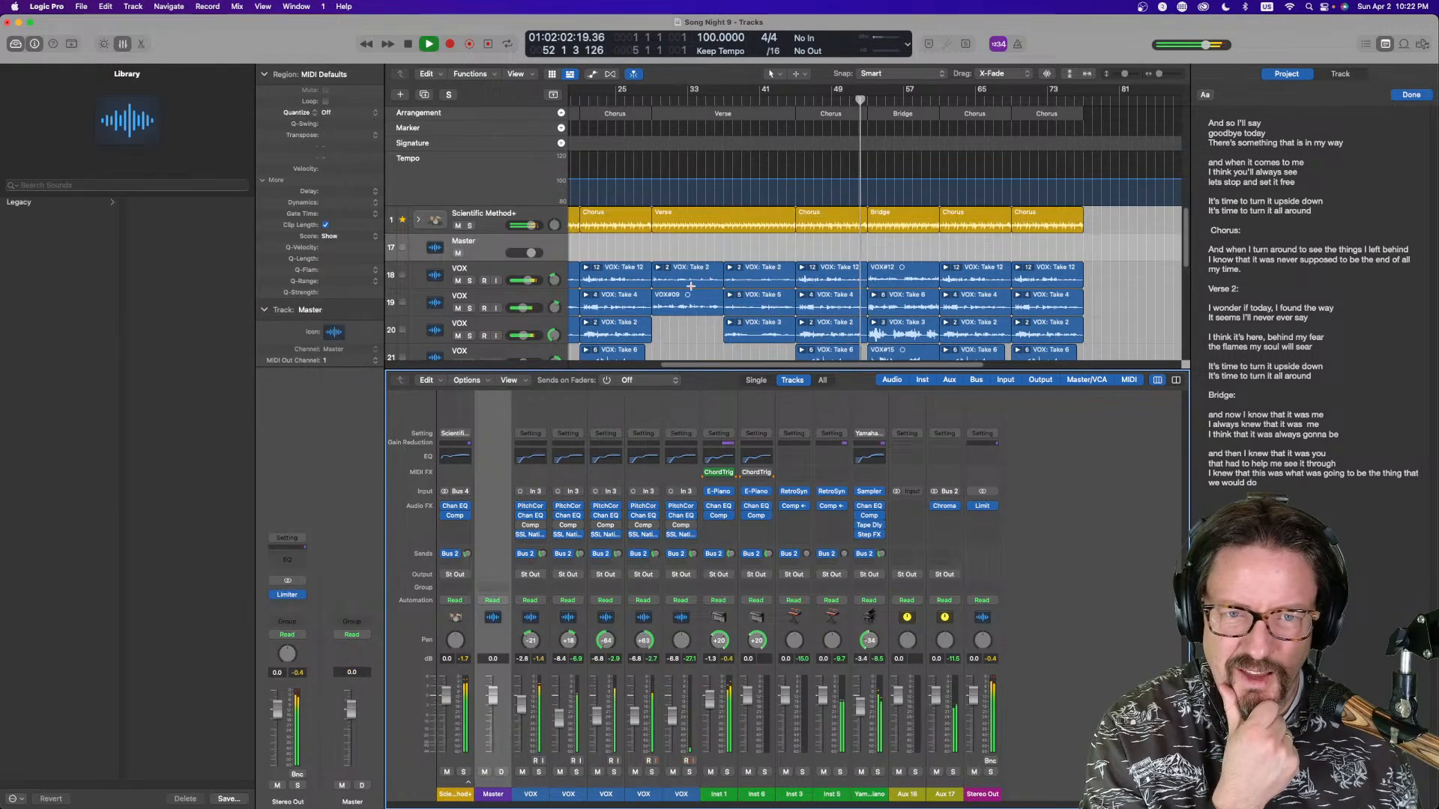
# Draw a curved volume fade-out at the end of the Master track's automation using the Automation Curve tool
pyautogui.press('a')
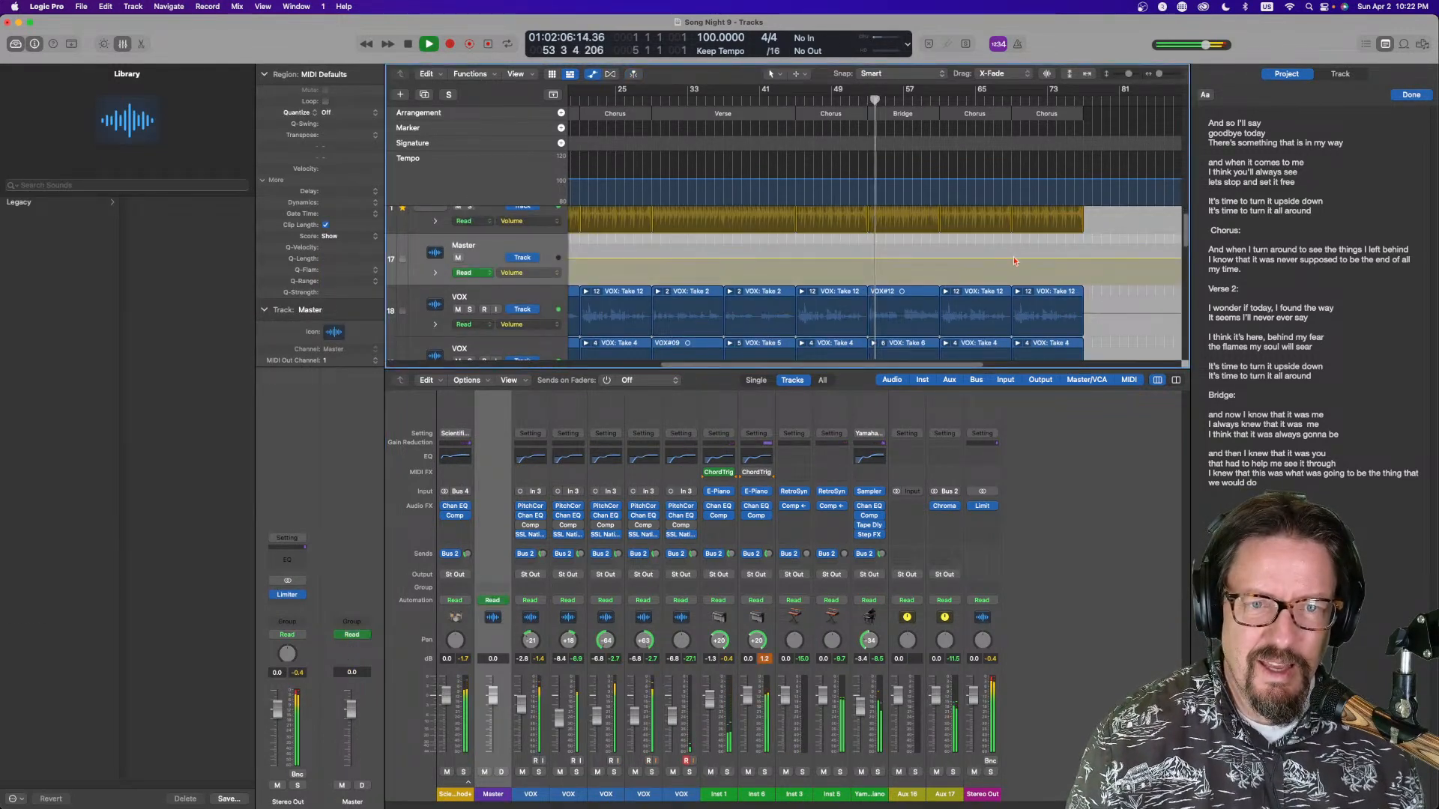
pyautogui.moveTo(1085, 258); pyautogui.dragTo(1085, 283)
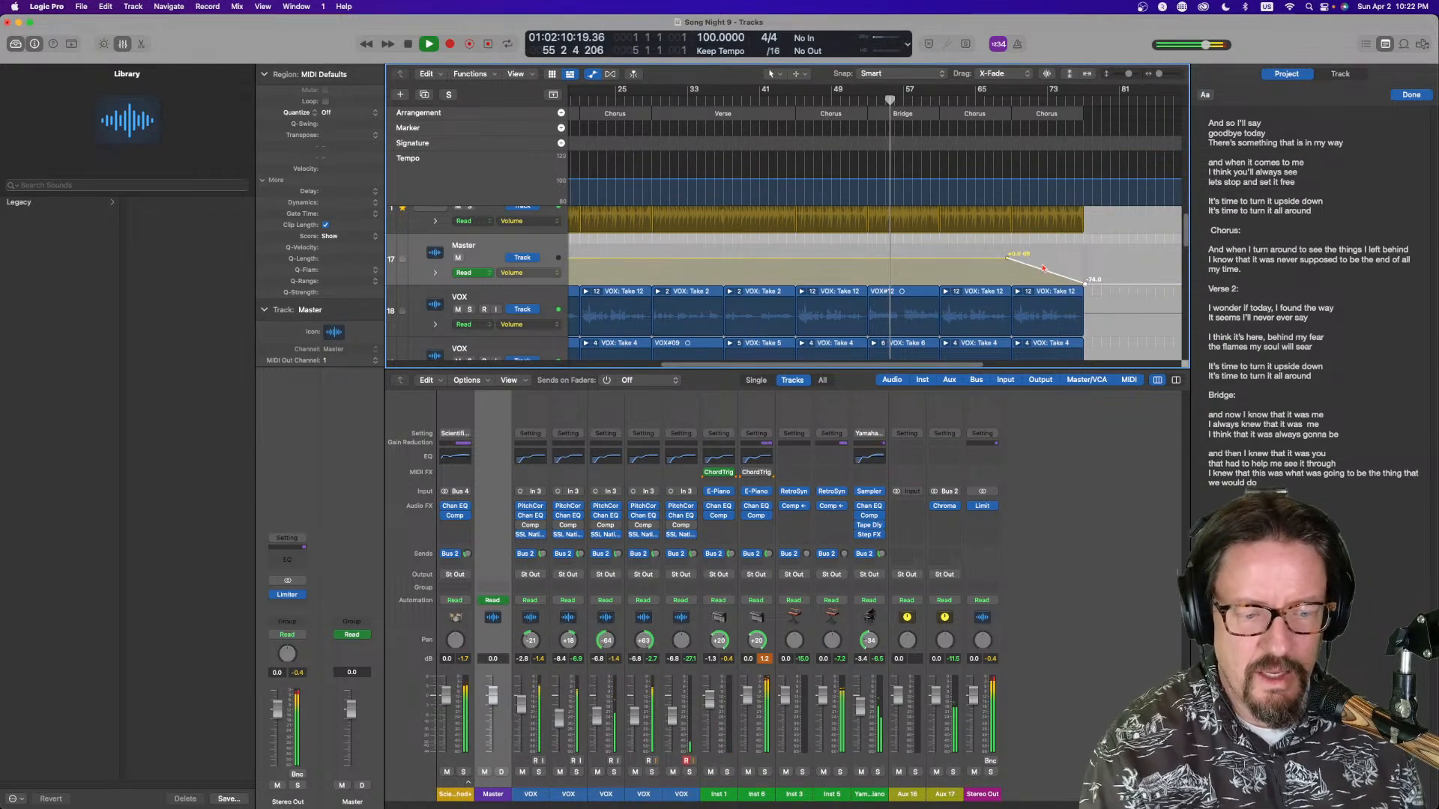
pyautogui.press('t')
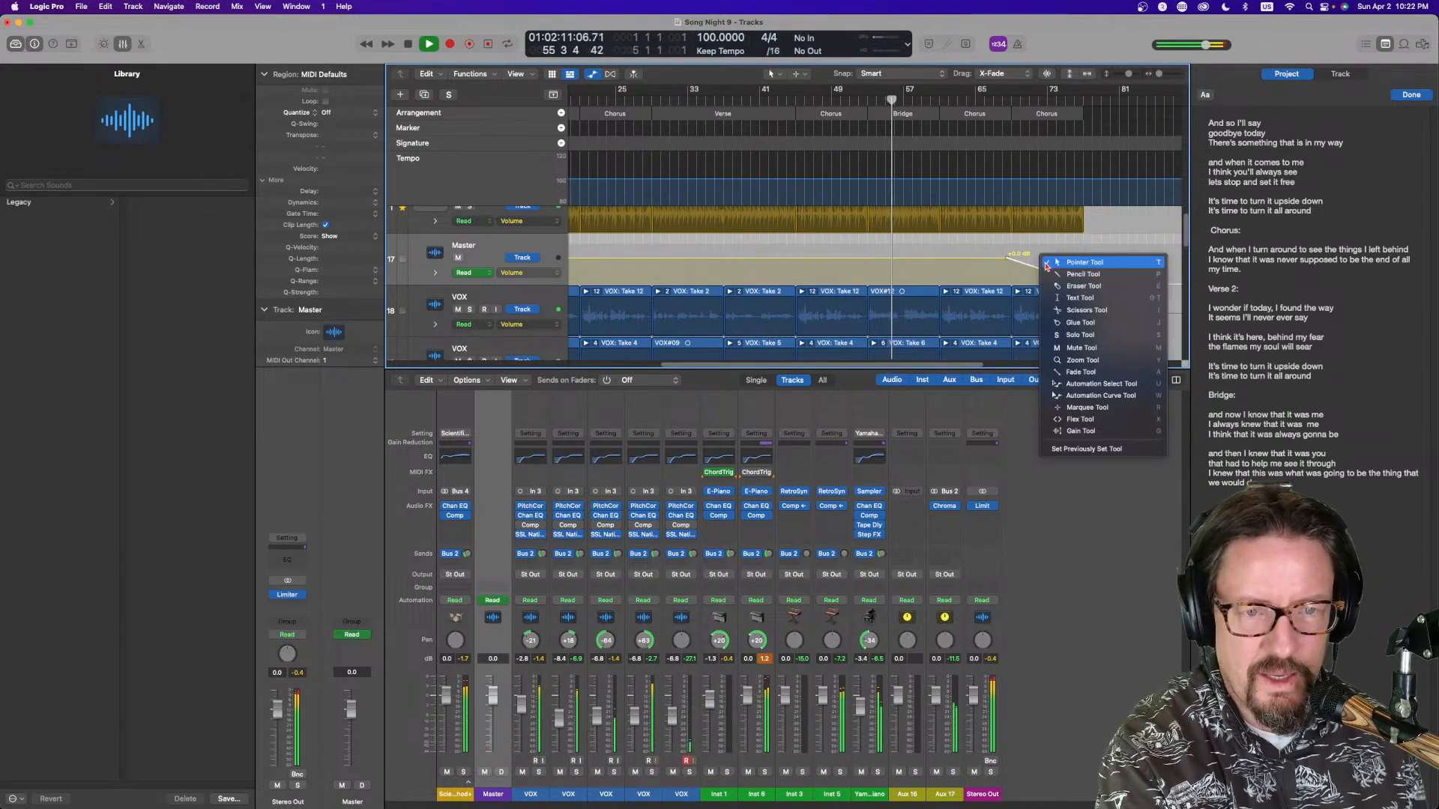
pyautogui.click(1073, 395)
pyautogui.moveTo(1032, 267); pyautogui.dragTo(1028, 285)
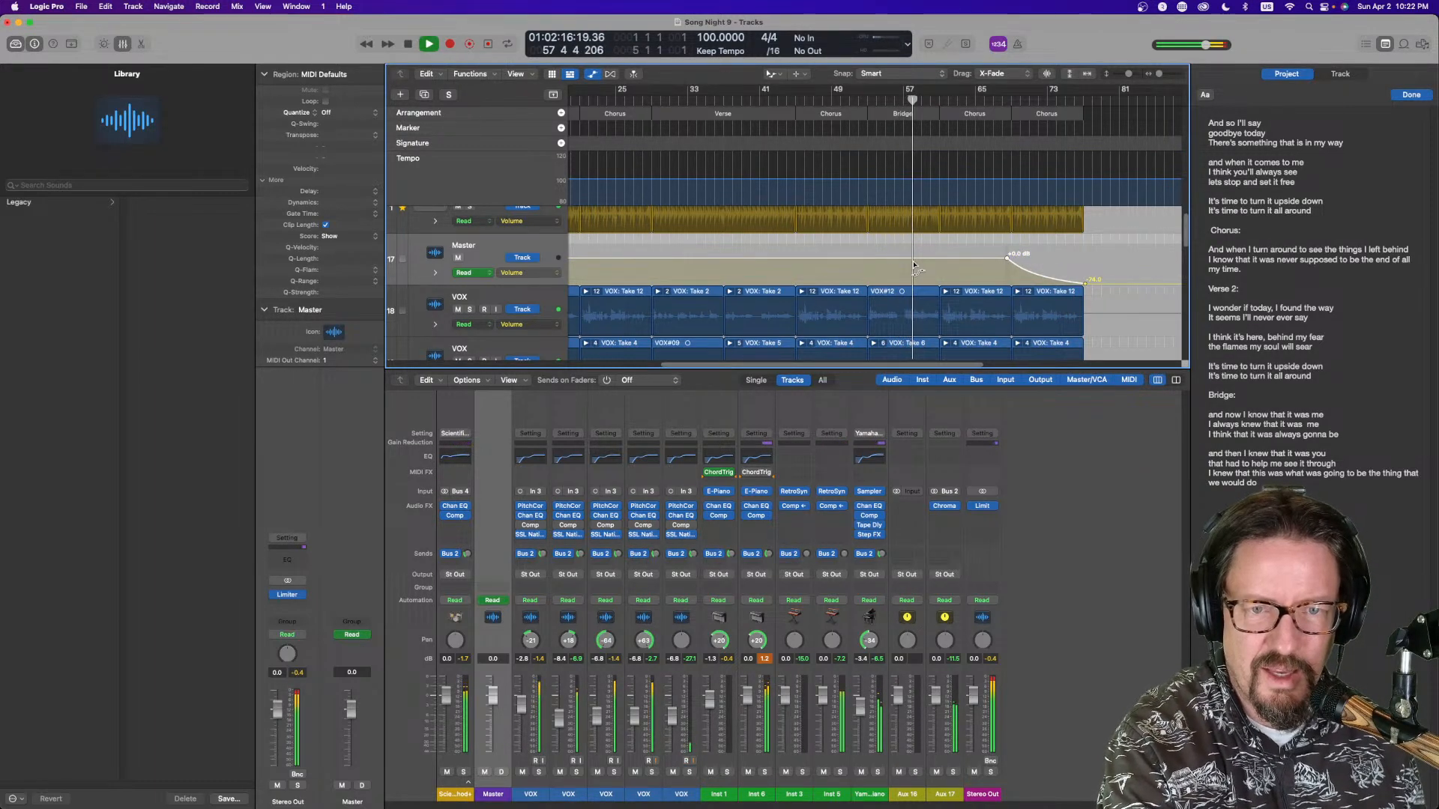
pyautogui.press('a')
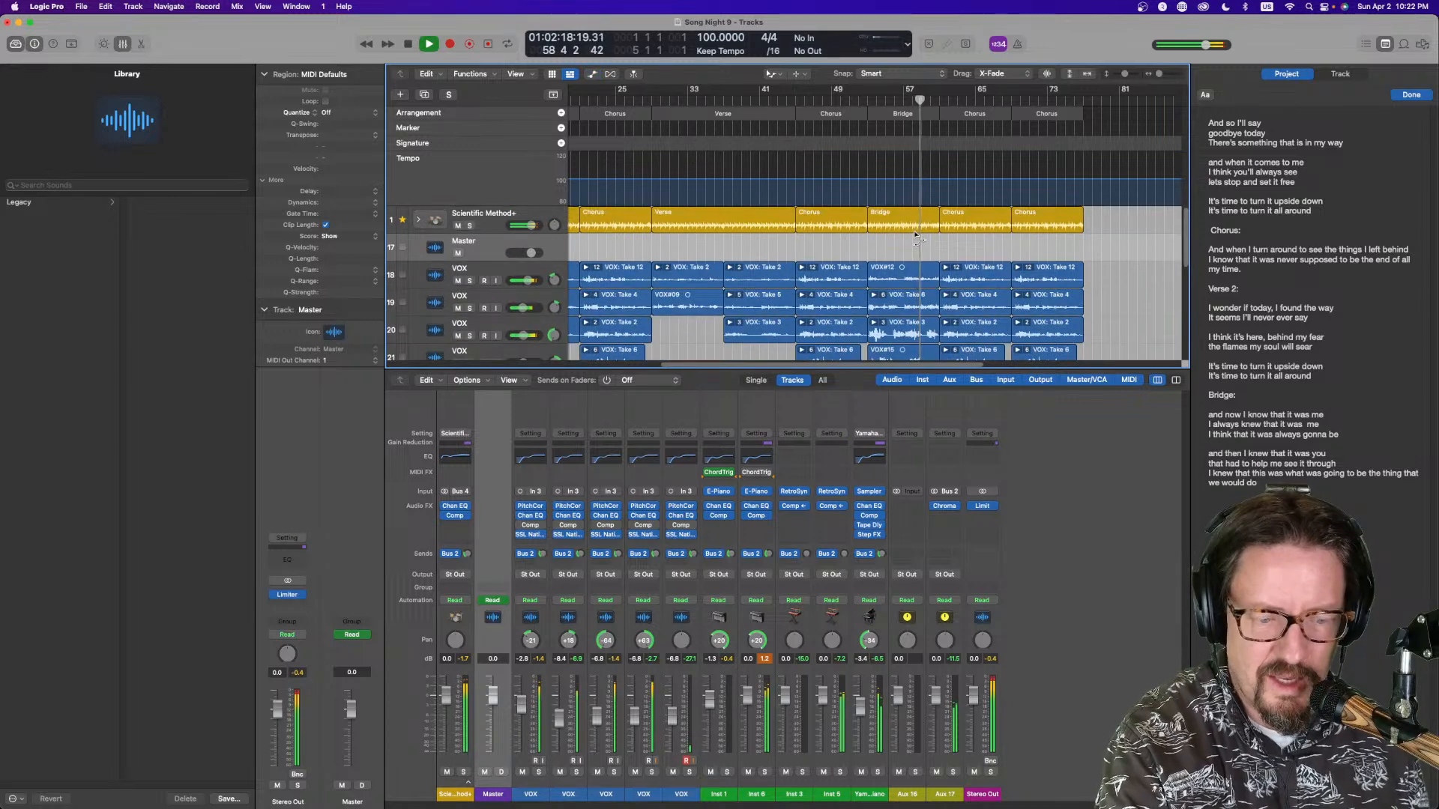
pyautogui.press('x')
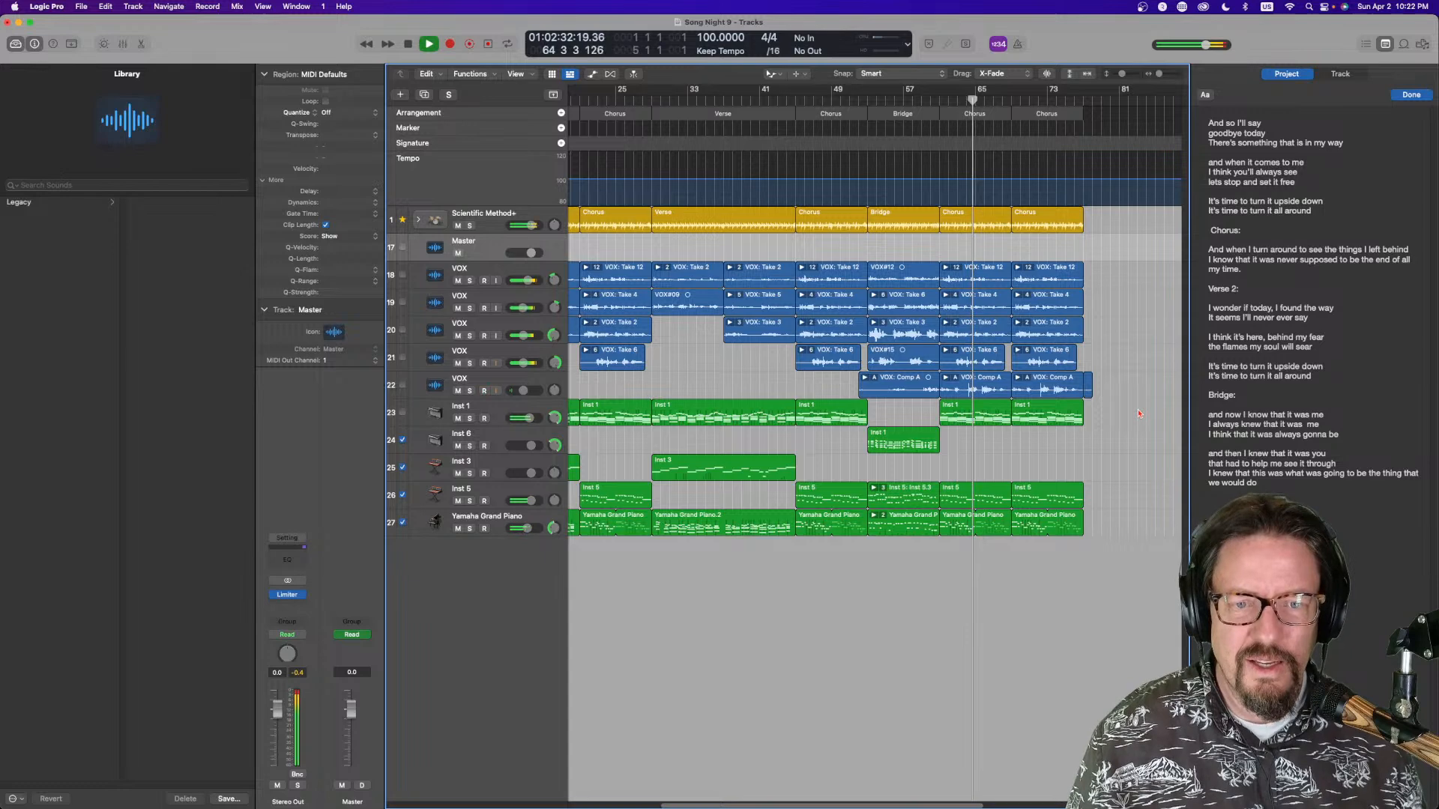
# Duplicate the first Chorus arrangement section directly after itself
pyautogui.hscroll(-5, 1136, 410)
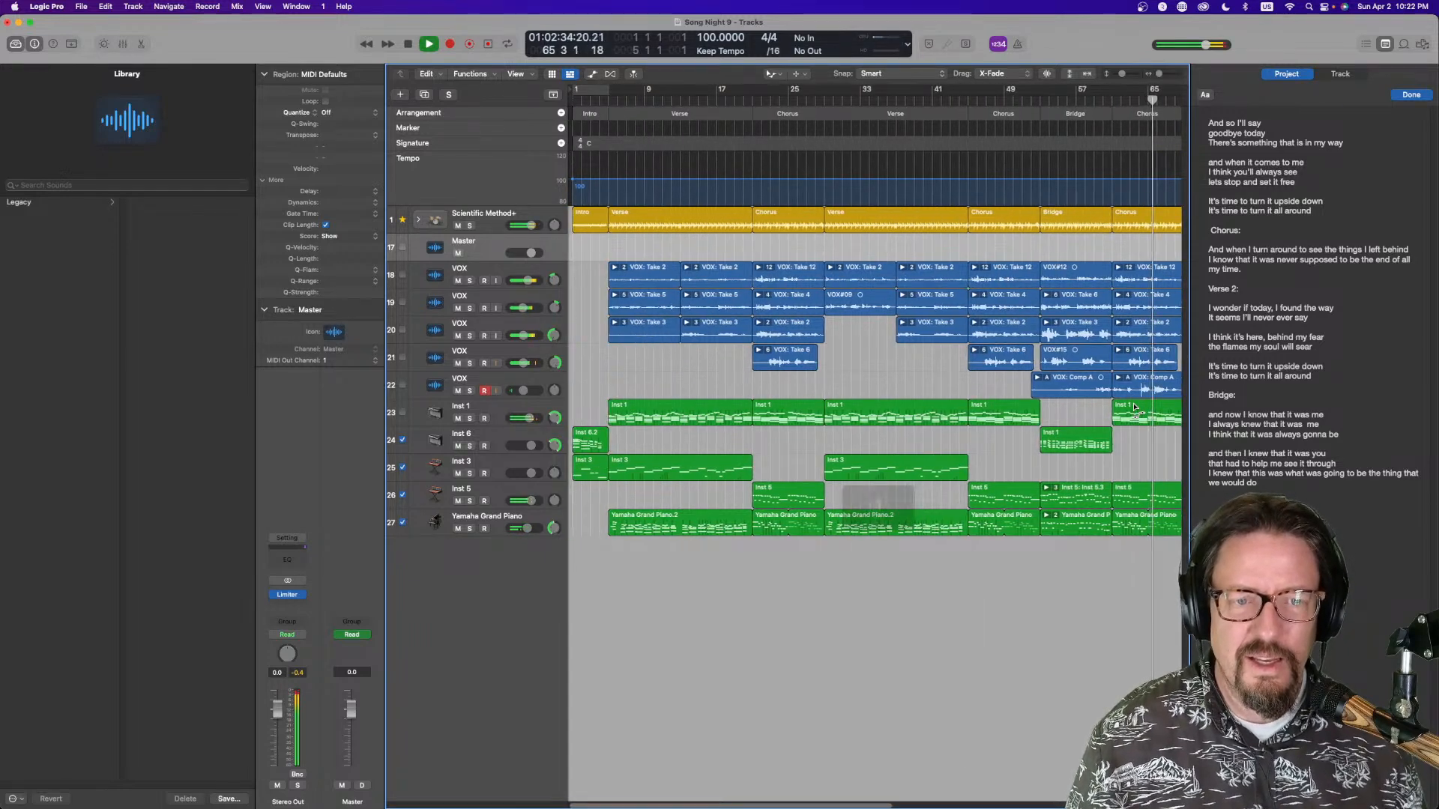
pyautogui.hscroll(4, 1136, 409)
pyautogui.hscroll(-3, 1136, 410)
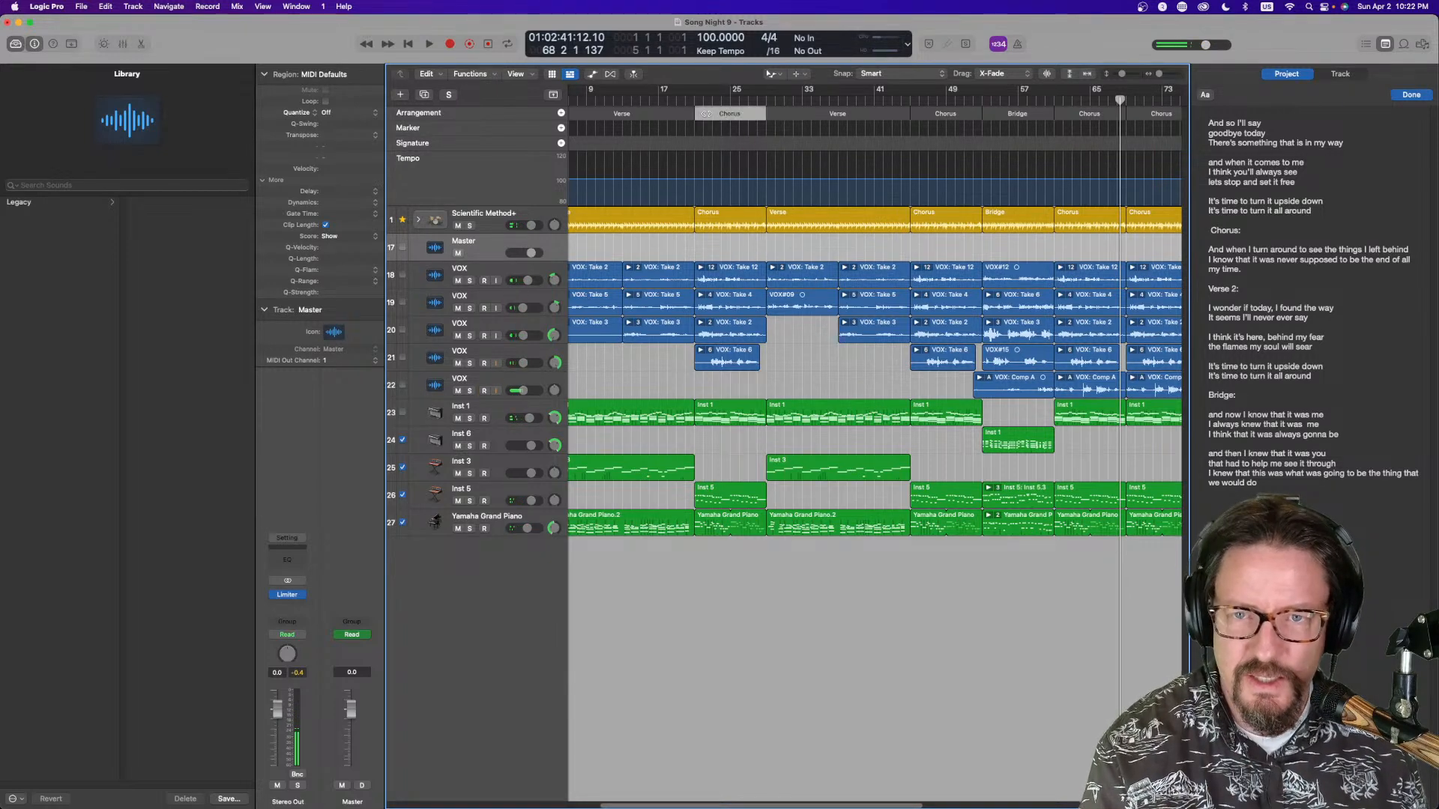
pyautogui.moveTo(719, 114); pyautogui.dragTo(766, 114)
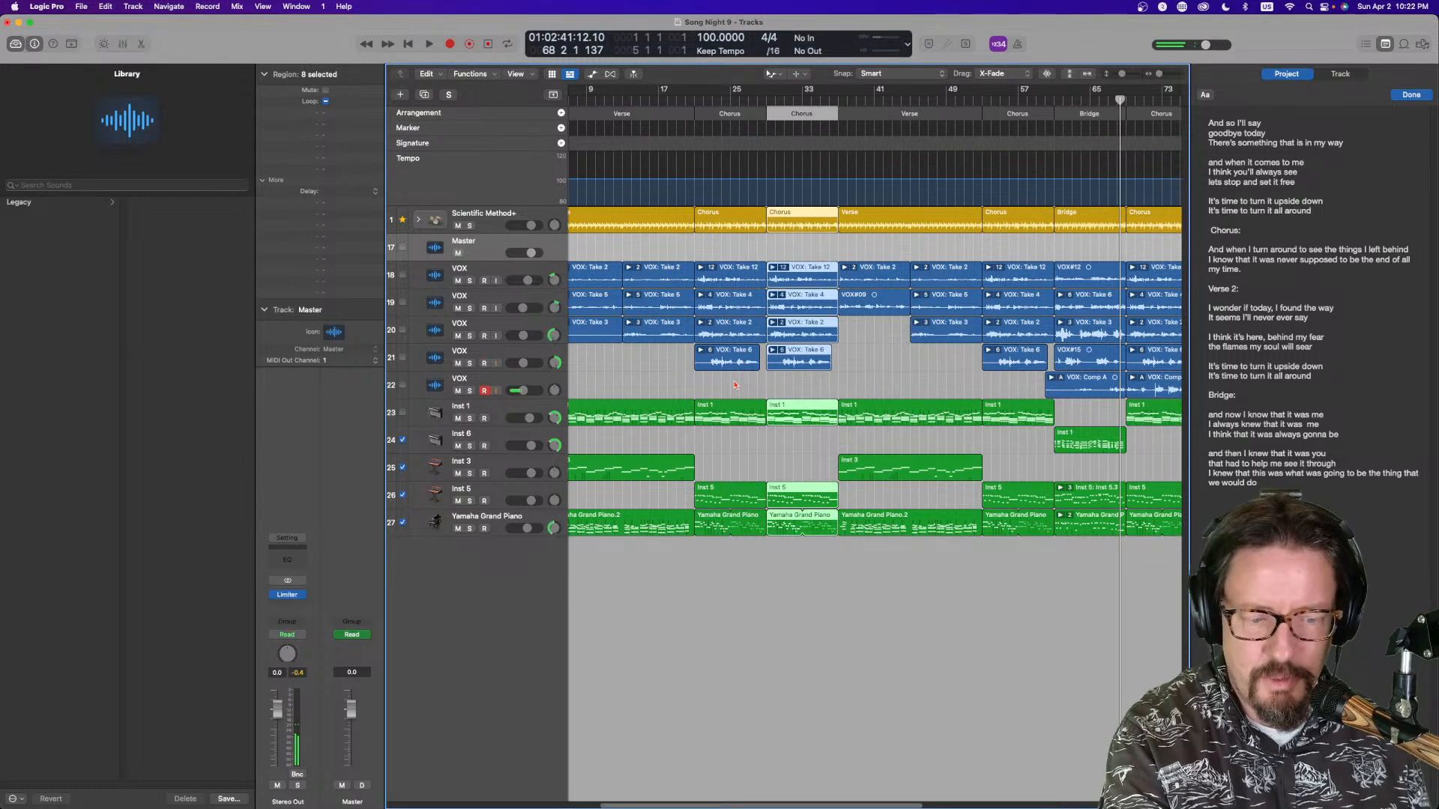
# Select the two VOX regions on tracks 20 and 21 in the duplicated Chorus and mute them
pyautogui.press('t')
pyautogui.press('t')
pyautogui.moveTo(734, 383); pyautogui.dragTo(726, 338)
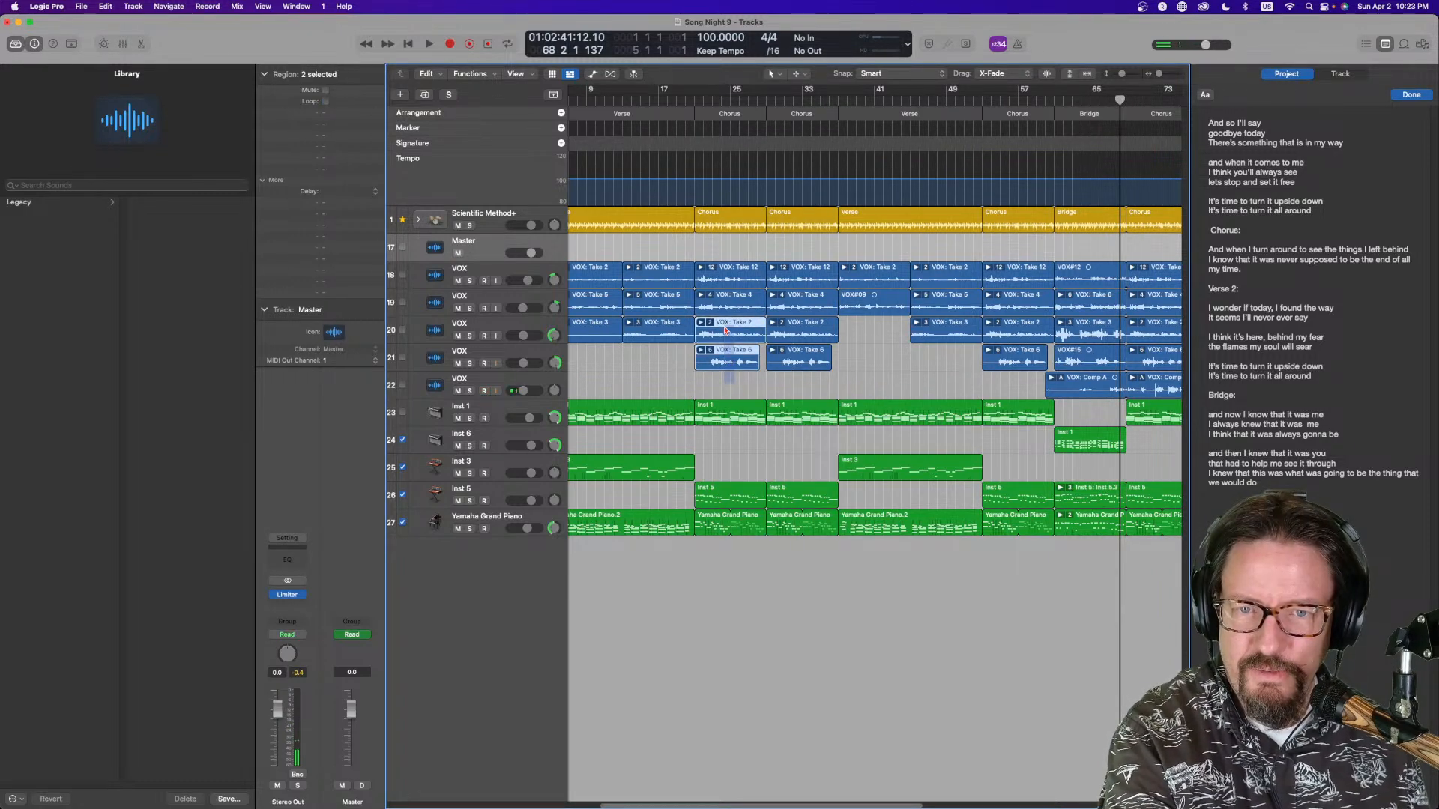
pyautogui.press('t')
pyautogui.press('m')
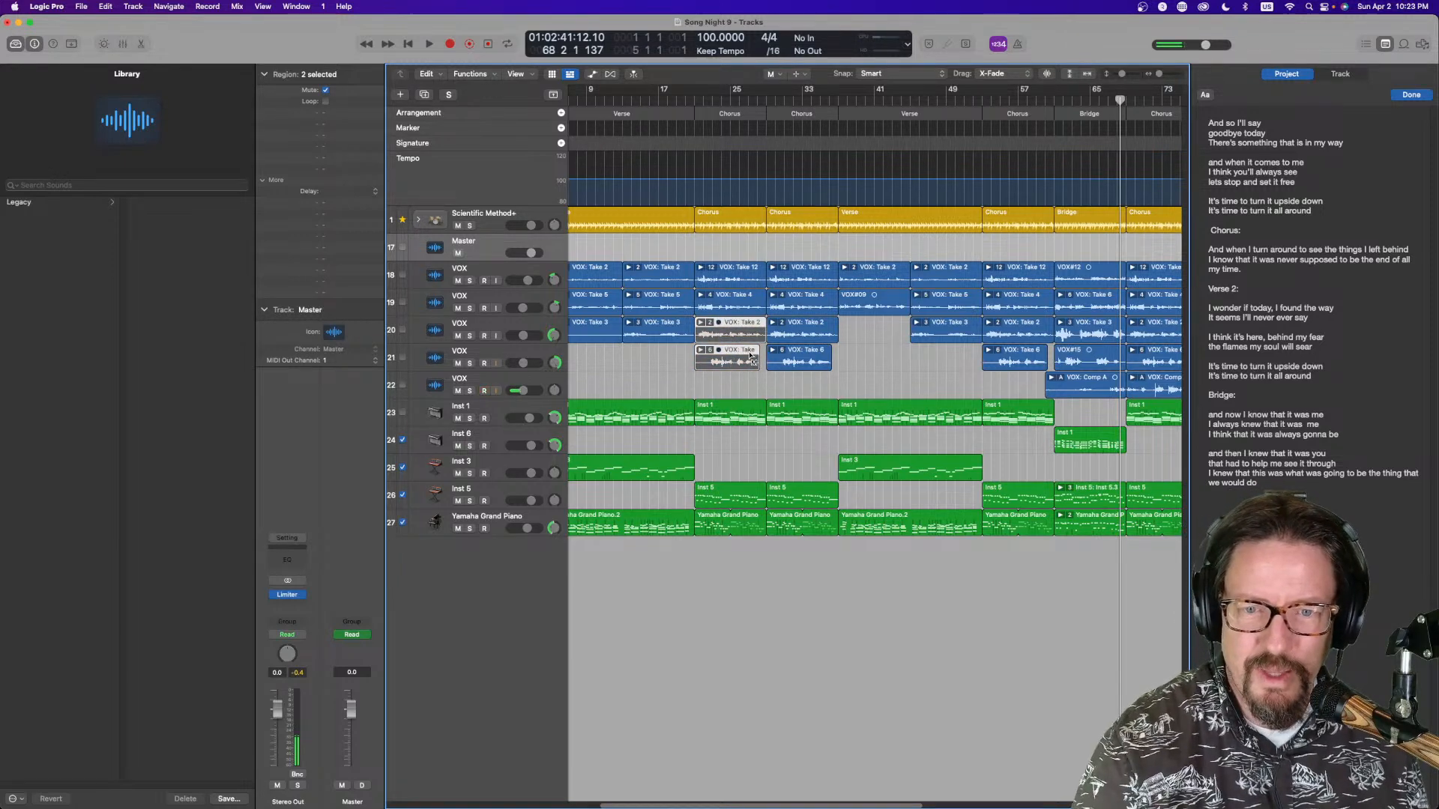
# Play back the song from around the first Chorus to review the arrangement with the muted vocals
pyautogui.hscroll(3, 752, 358)
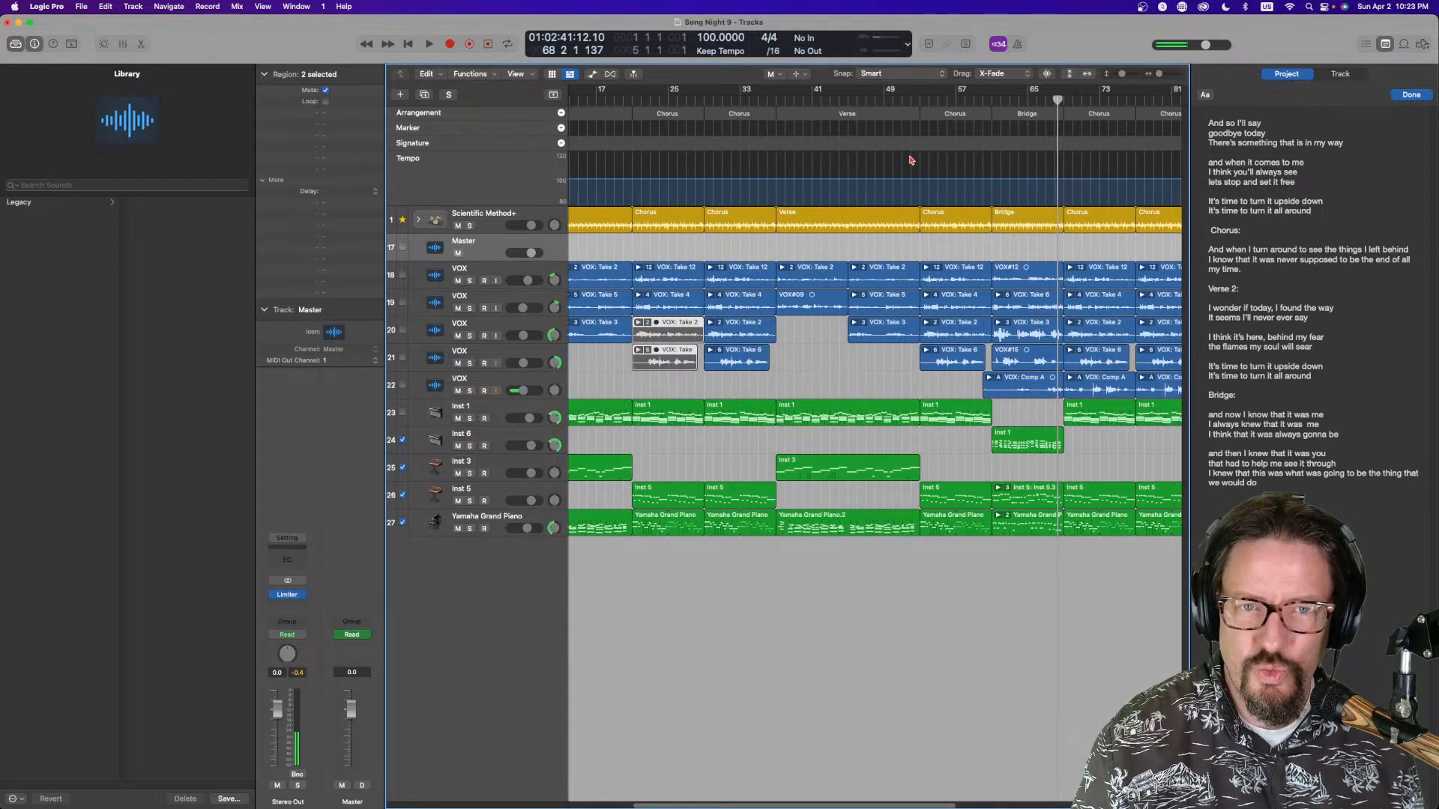
pyautogui.hscroll(-6, 908, 161)
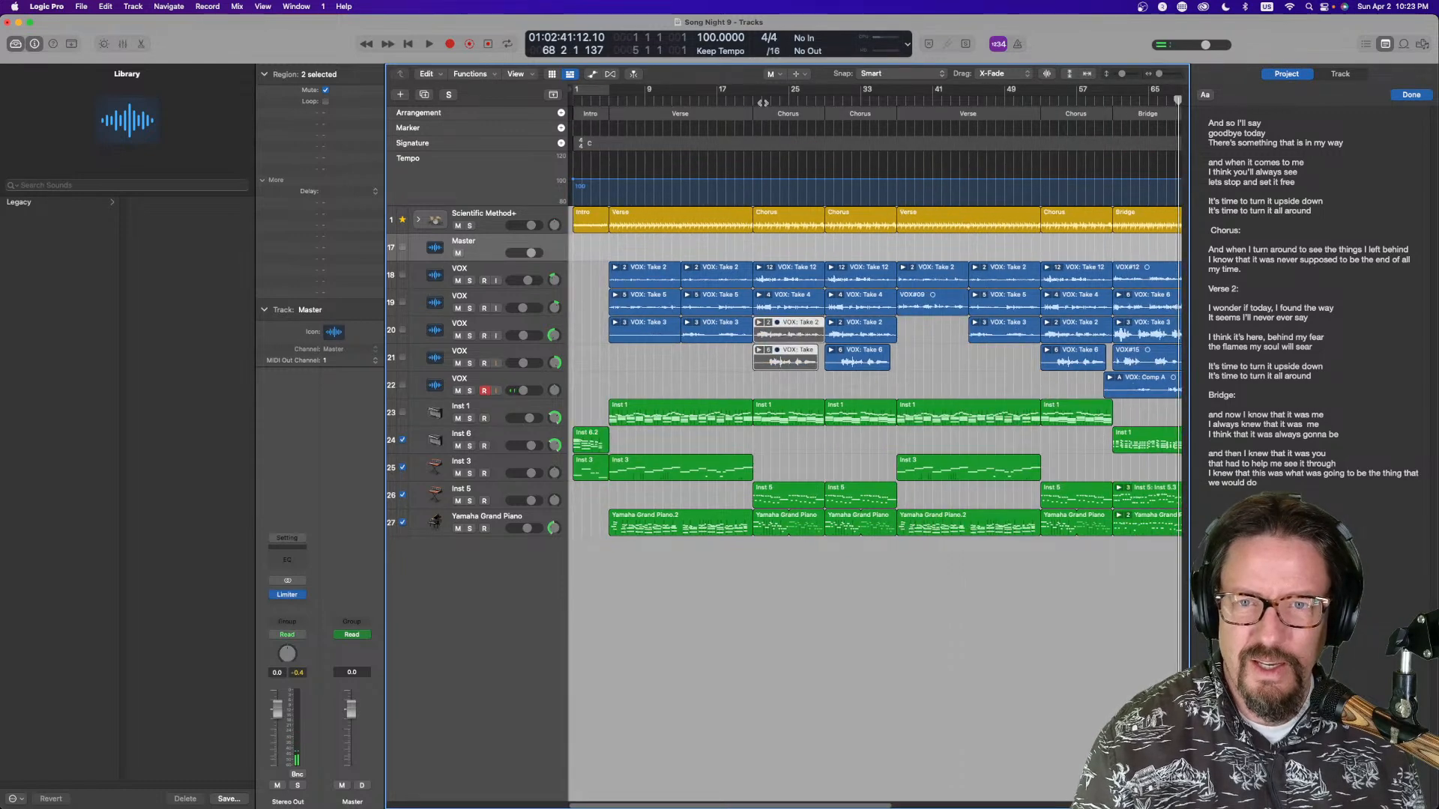
pyautogui.click(695, 97)
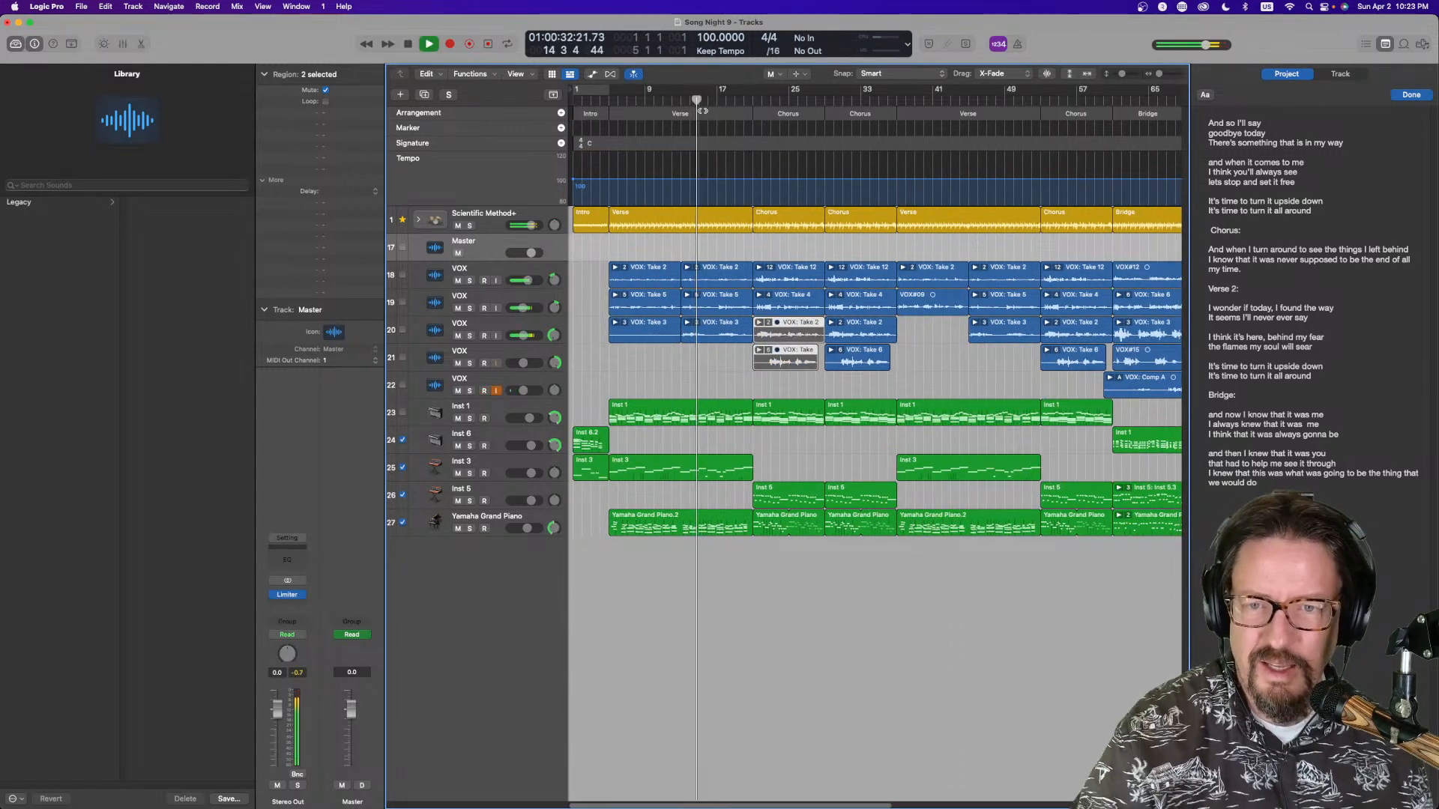
pyautogui.click(766, 294)
pyautogui.click(830, 324)
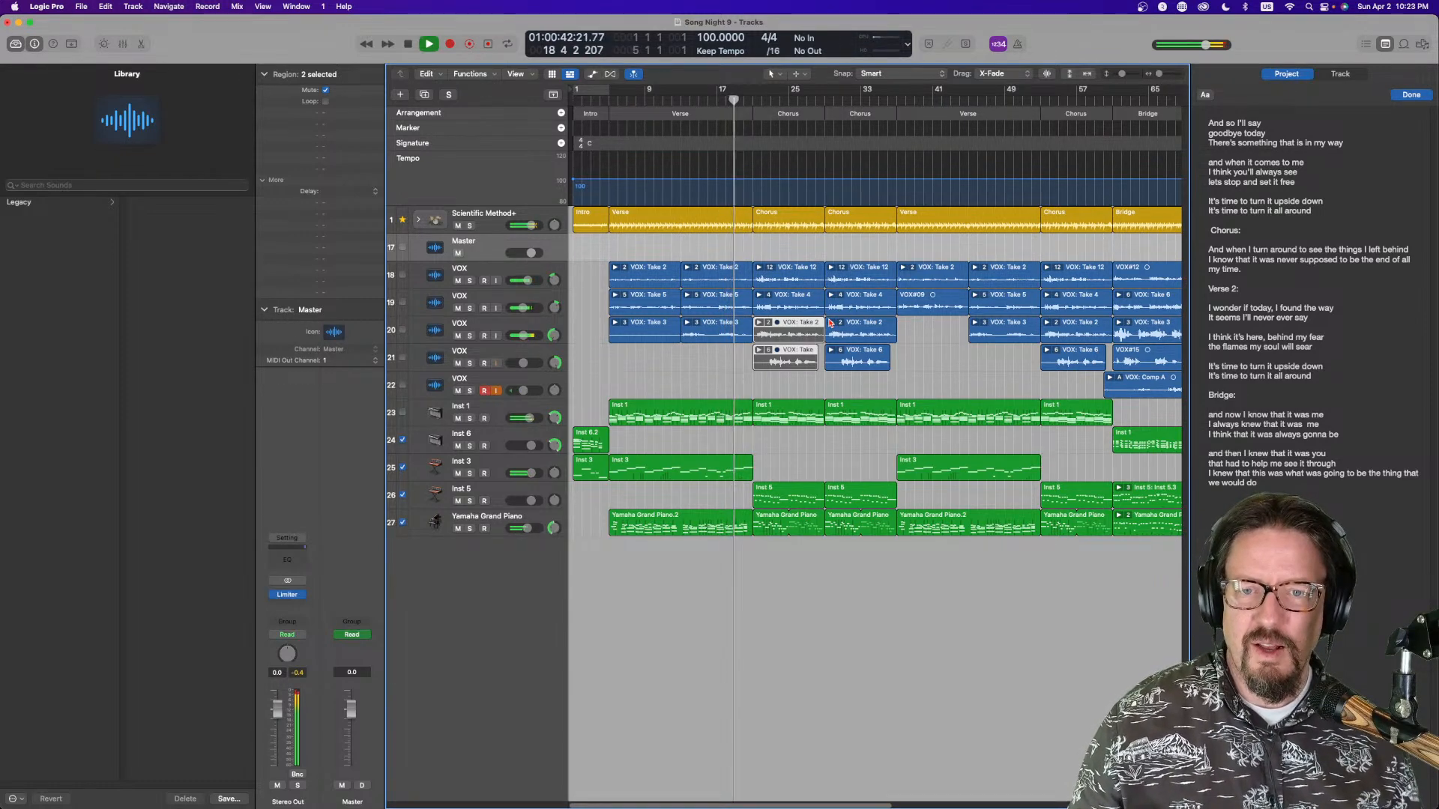
pyautogui.hscroll(2, 867, 498)
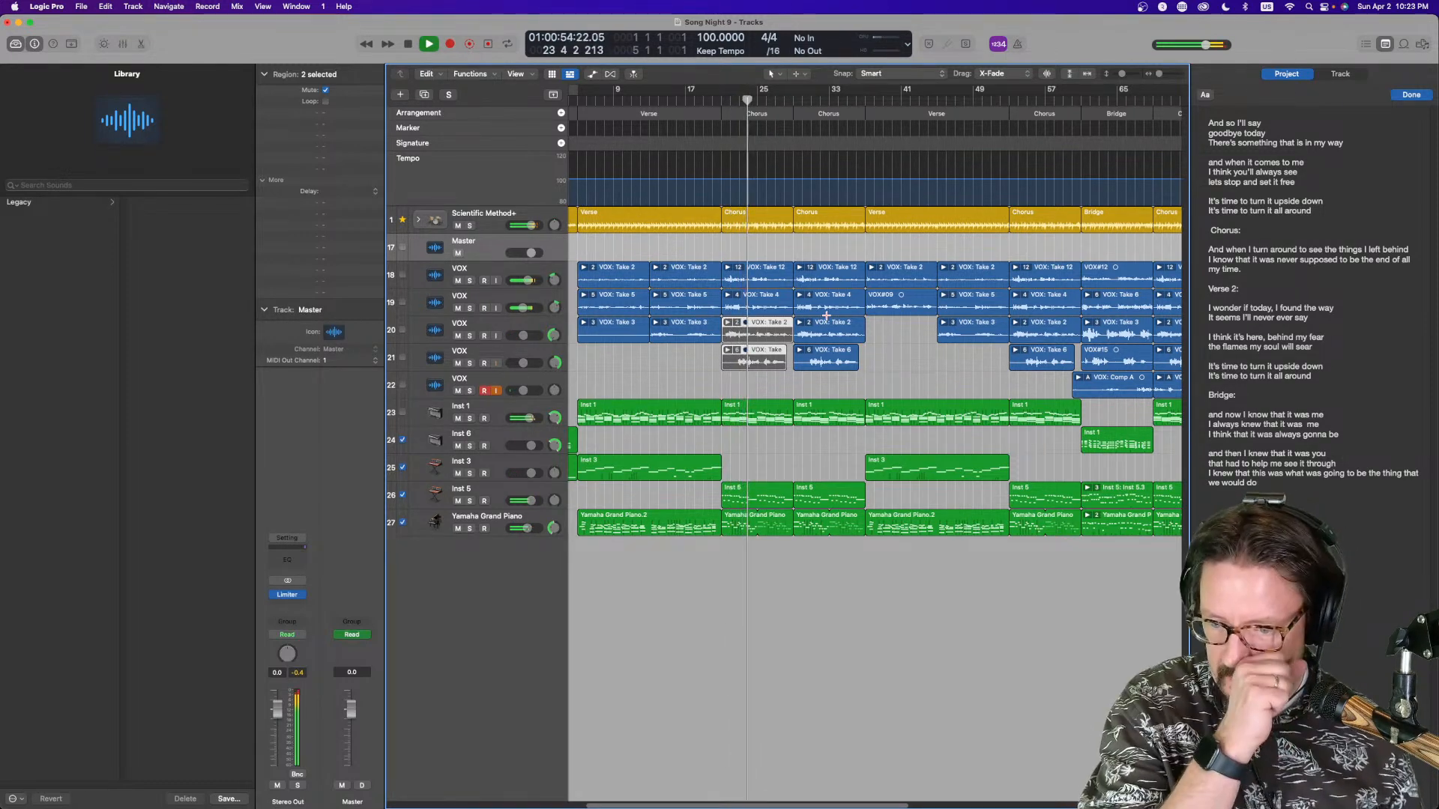
pyautogui.hscroll(4, 822, 314)
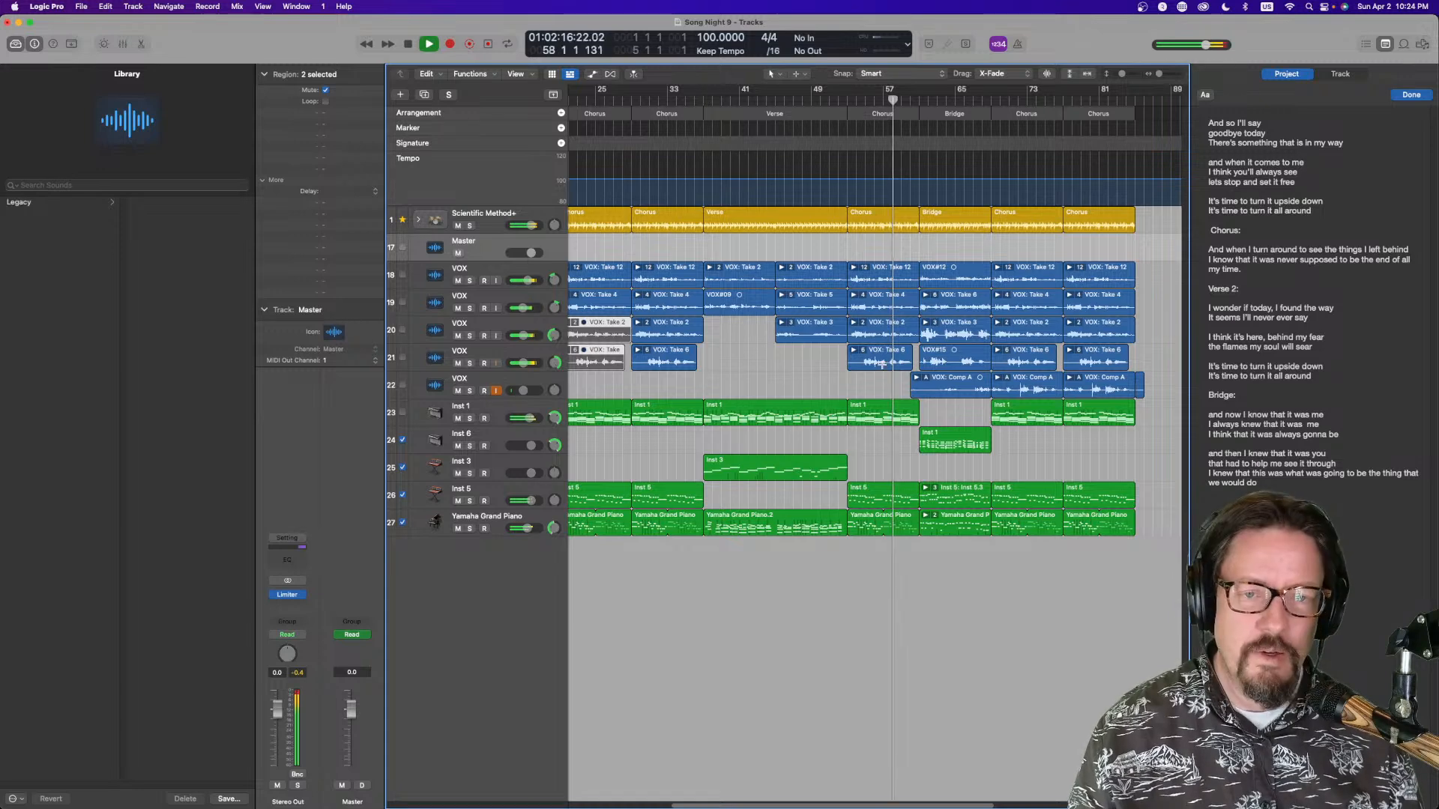
pyautogui.hscroll(5, 883, 383)
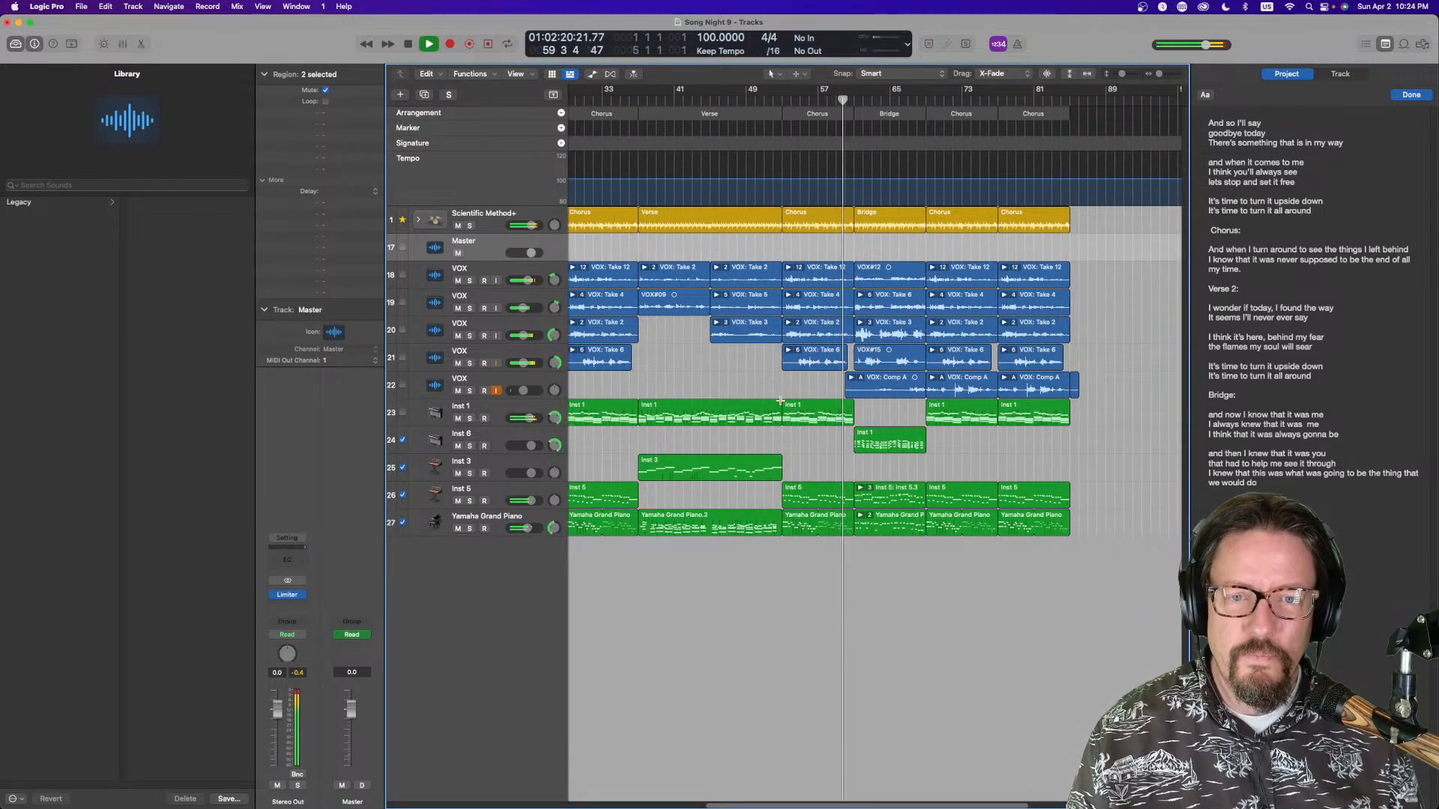
# Lower the Make Up gain on the Scientific Method+ drummer track's Vintage FET Compressor plugin
pyautogui.click(420, 222)
pyautogui.scroll(-6, 734, 392)
pyautogui.scroll(6, 732, 391)
pyautogui.click(419, 221)
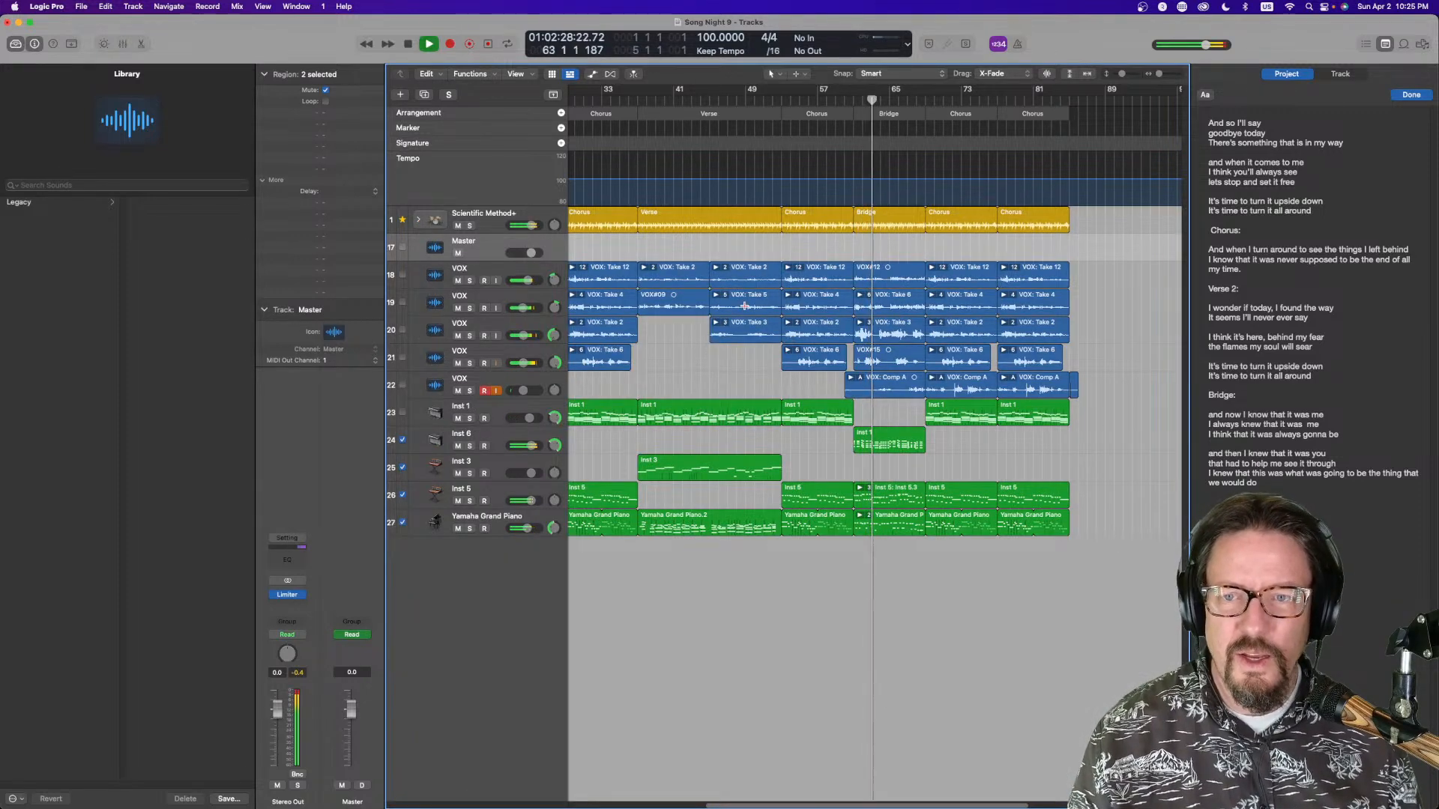
pyautogui.click(494, 221)
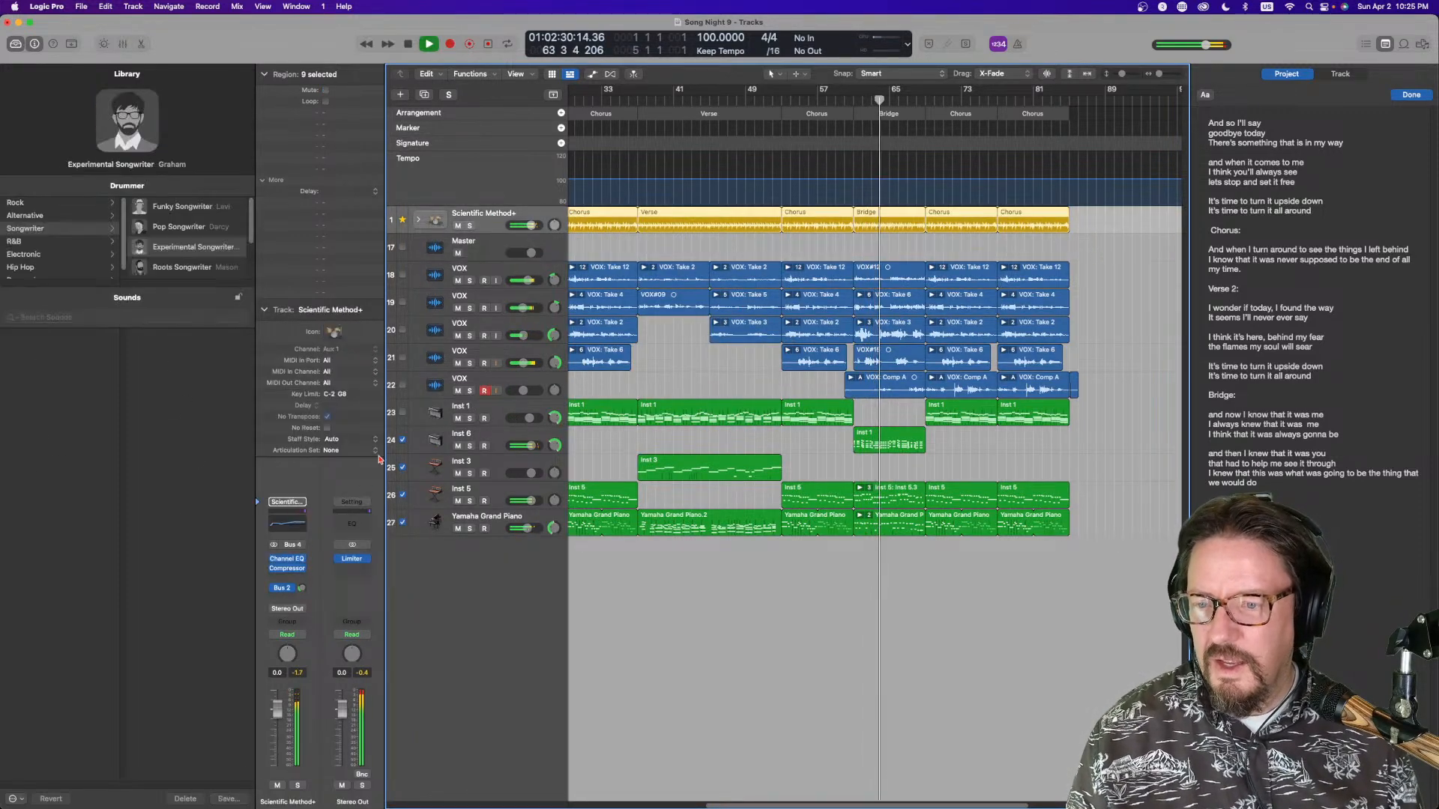
pyautogui.click(290, 569)
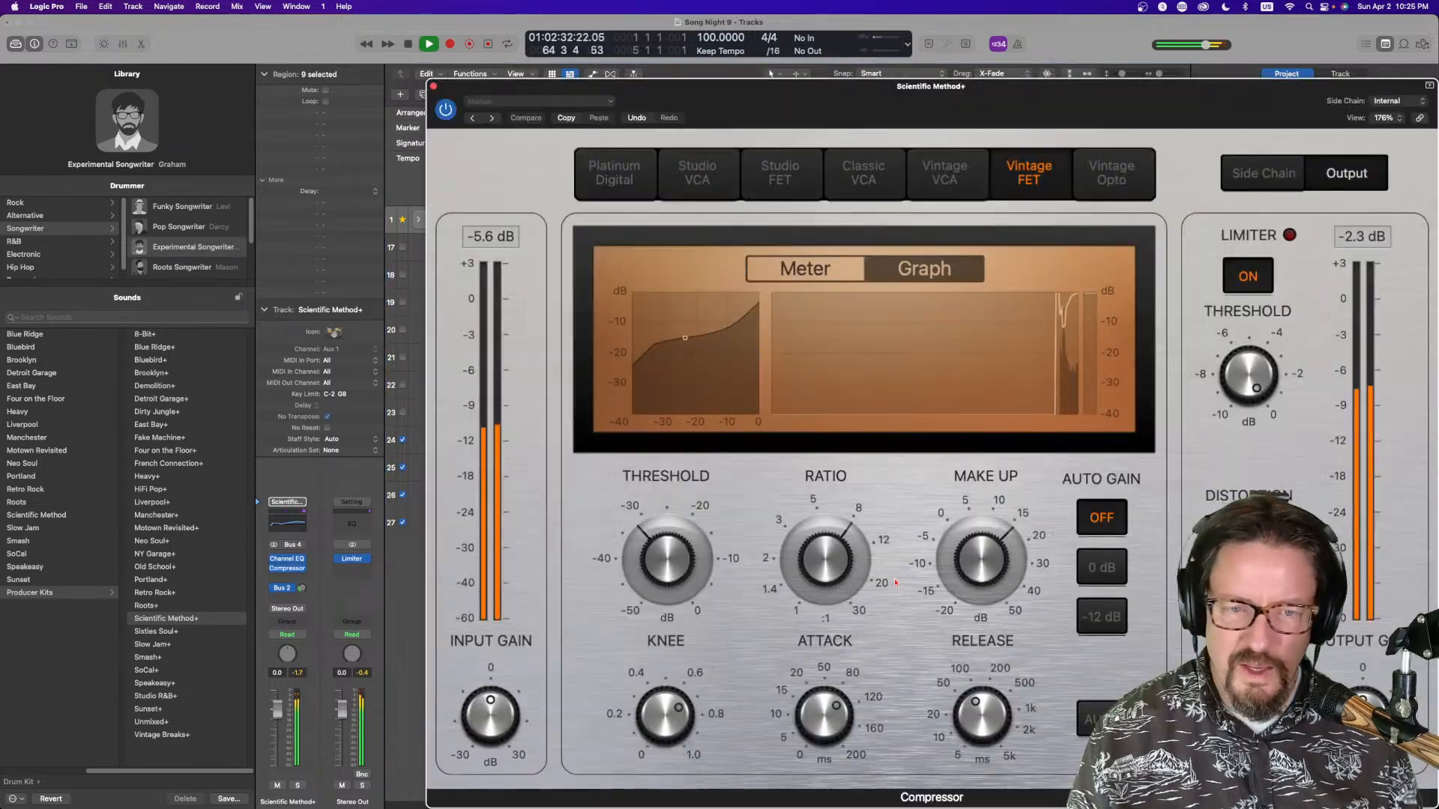
pyautogui.moveTo(962, 550); pyautogui.dragTo(919, 527)
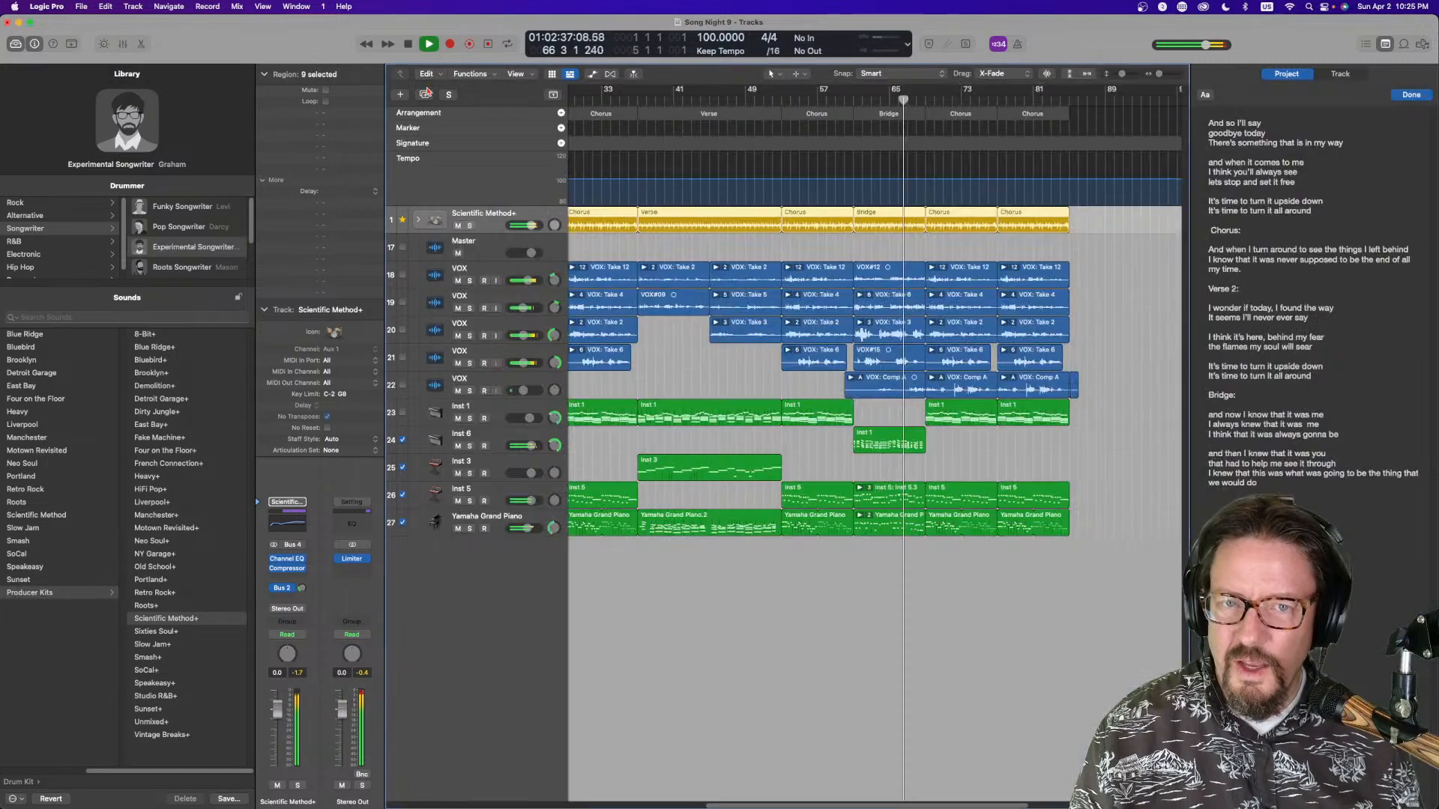
pyautogui.click(433, 87)
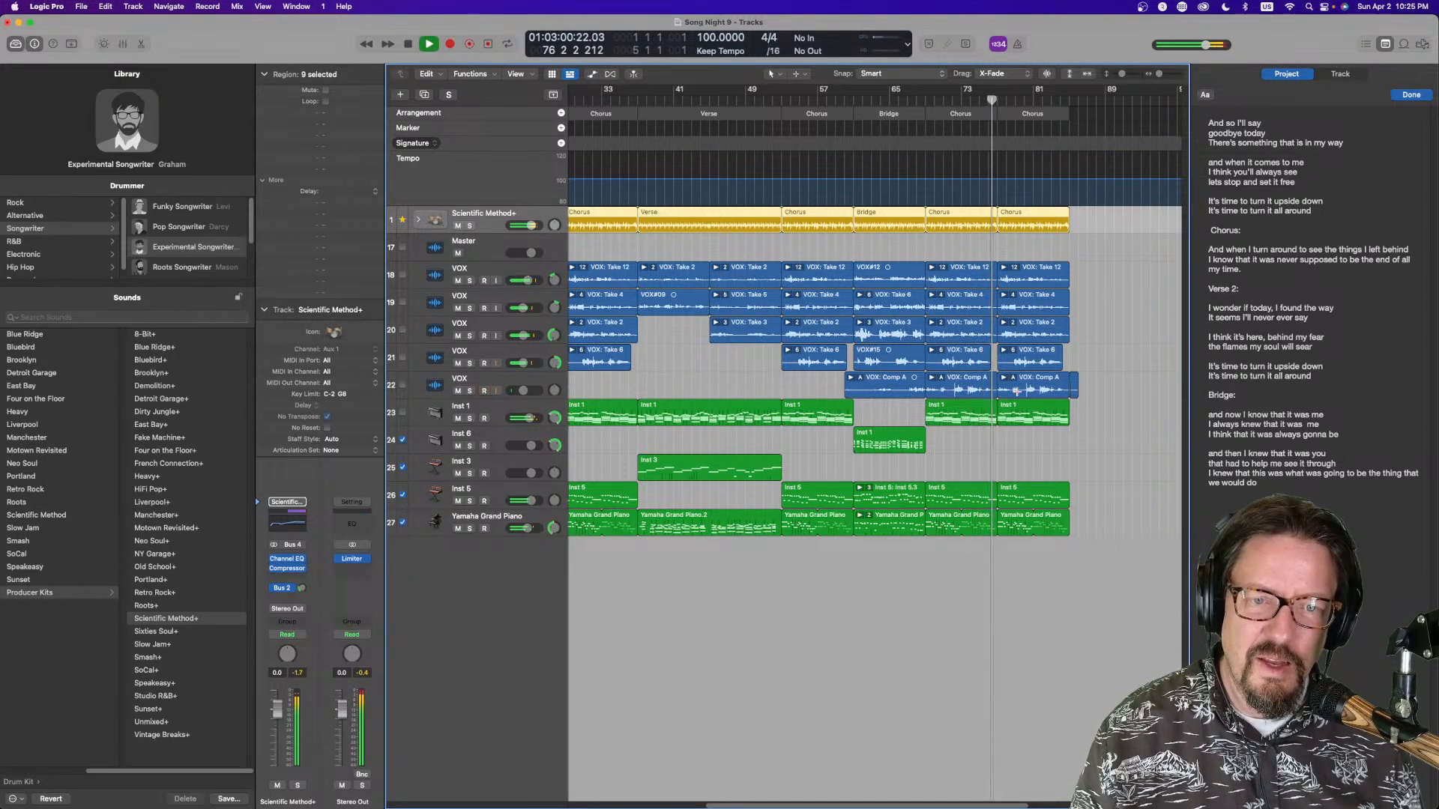
# Delete the last VOX: Comp A region at the end of the bottom VOX track
pyautogui.click(1039, 383)
pyautogui.press('Delete')
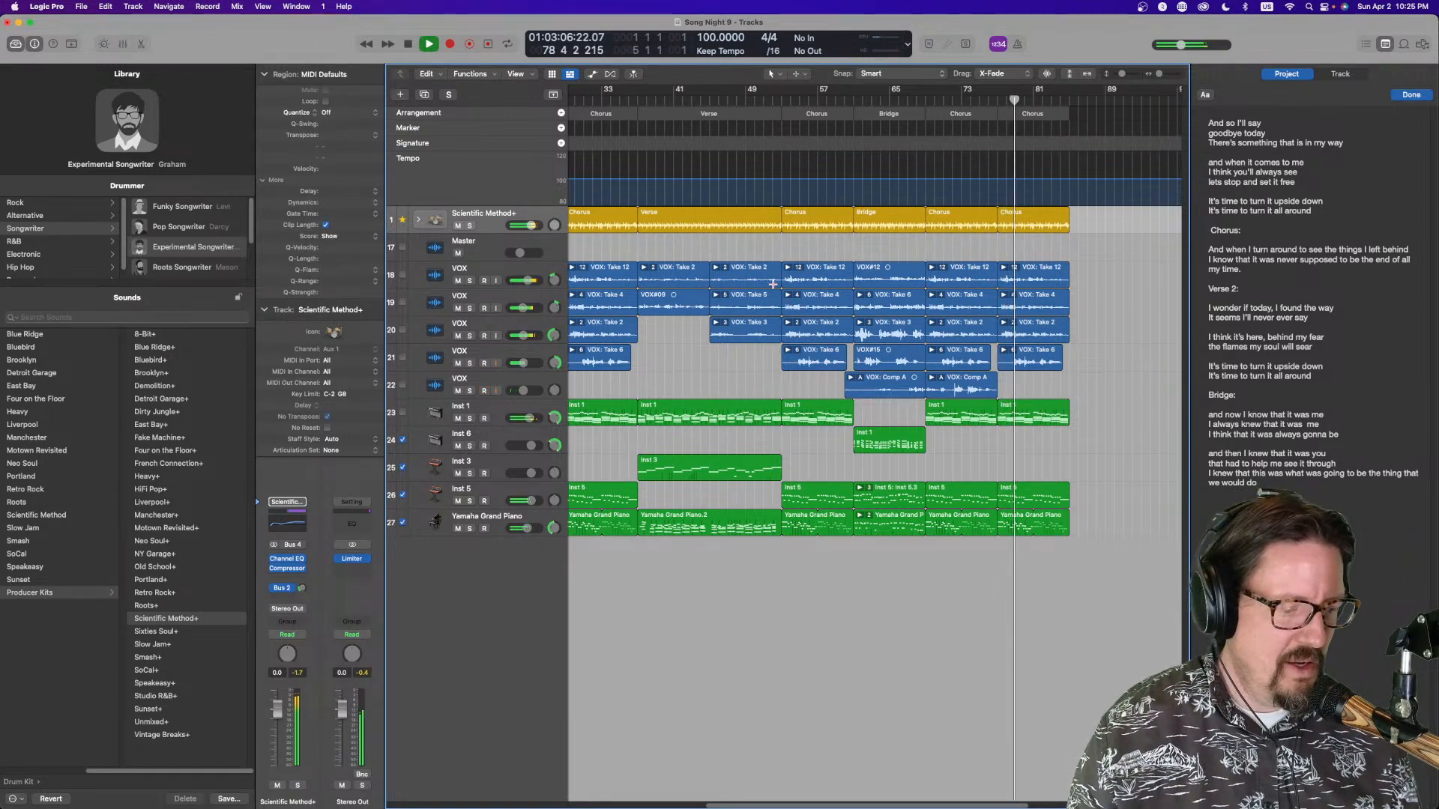
pyautogui.hscroll(-7, 770, 283)
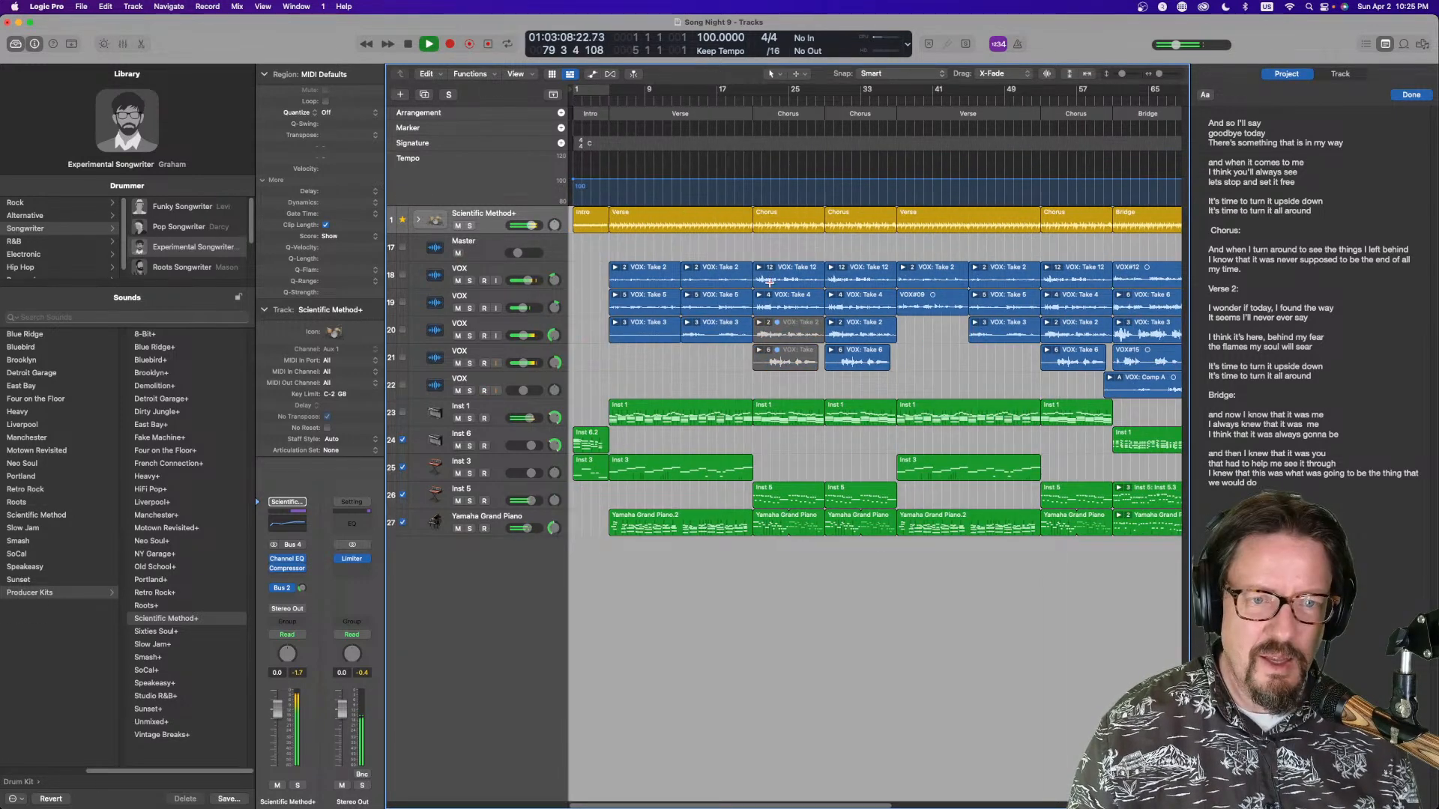
pyautogui.hscroll(10, 770, 282)
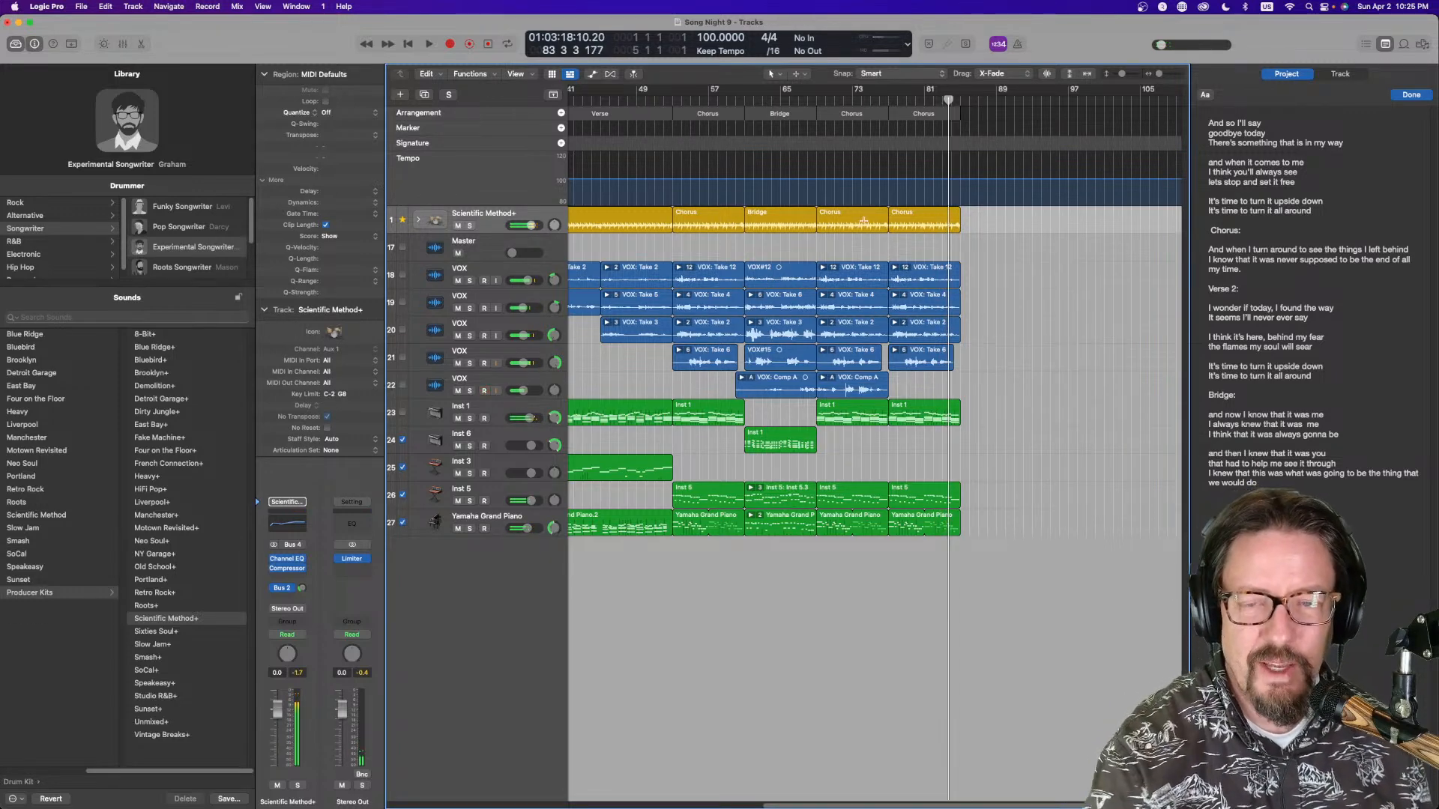
# Enable input monitoring on the top VOX track and start playback from around bar 45
pyautogui.click(496, 284)
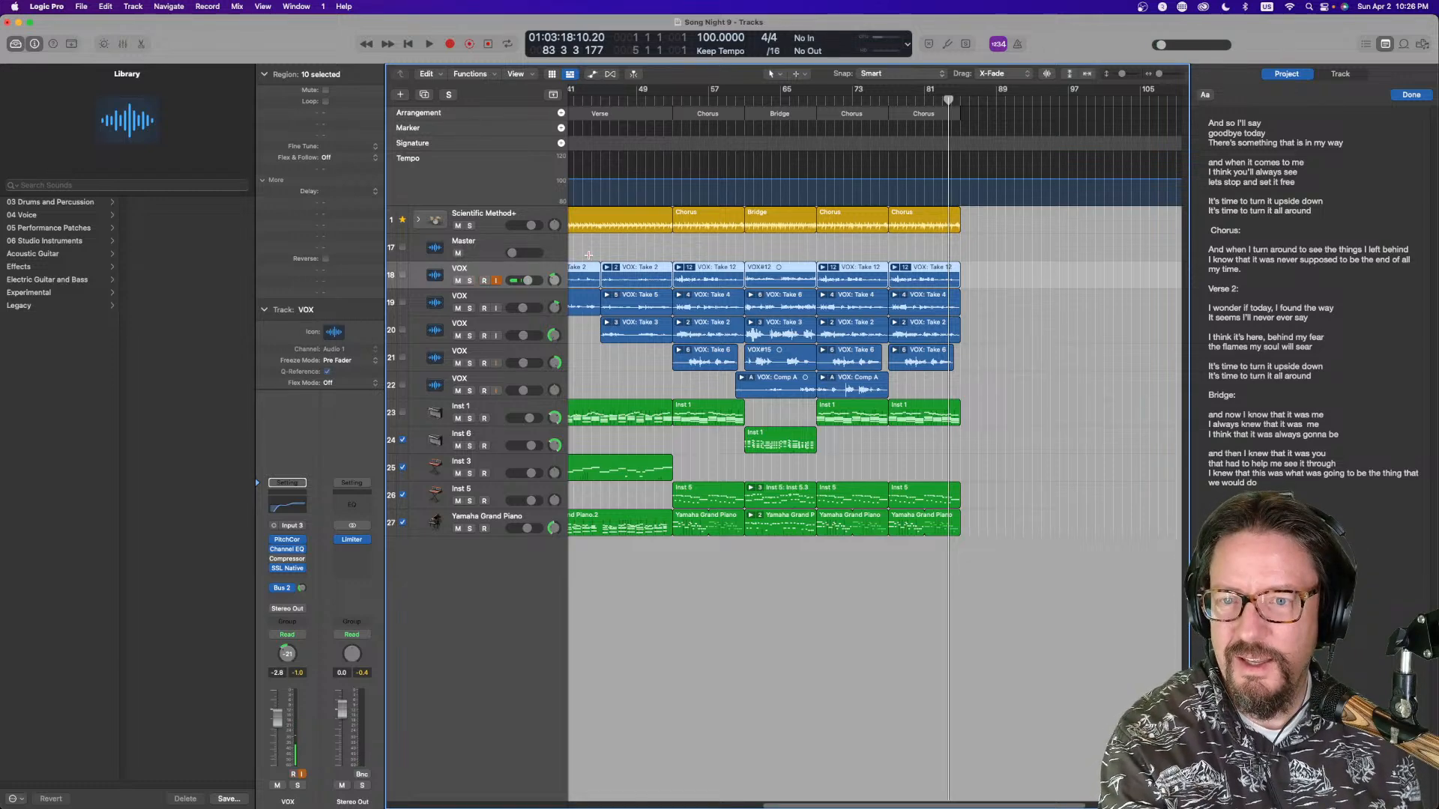
pyautogui.click(607, 99)
pyautogui.press('space')
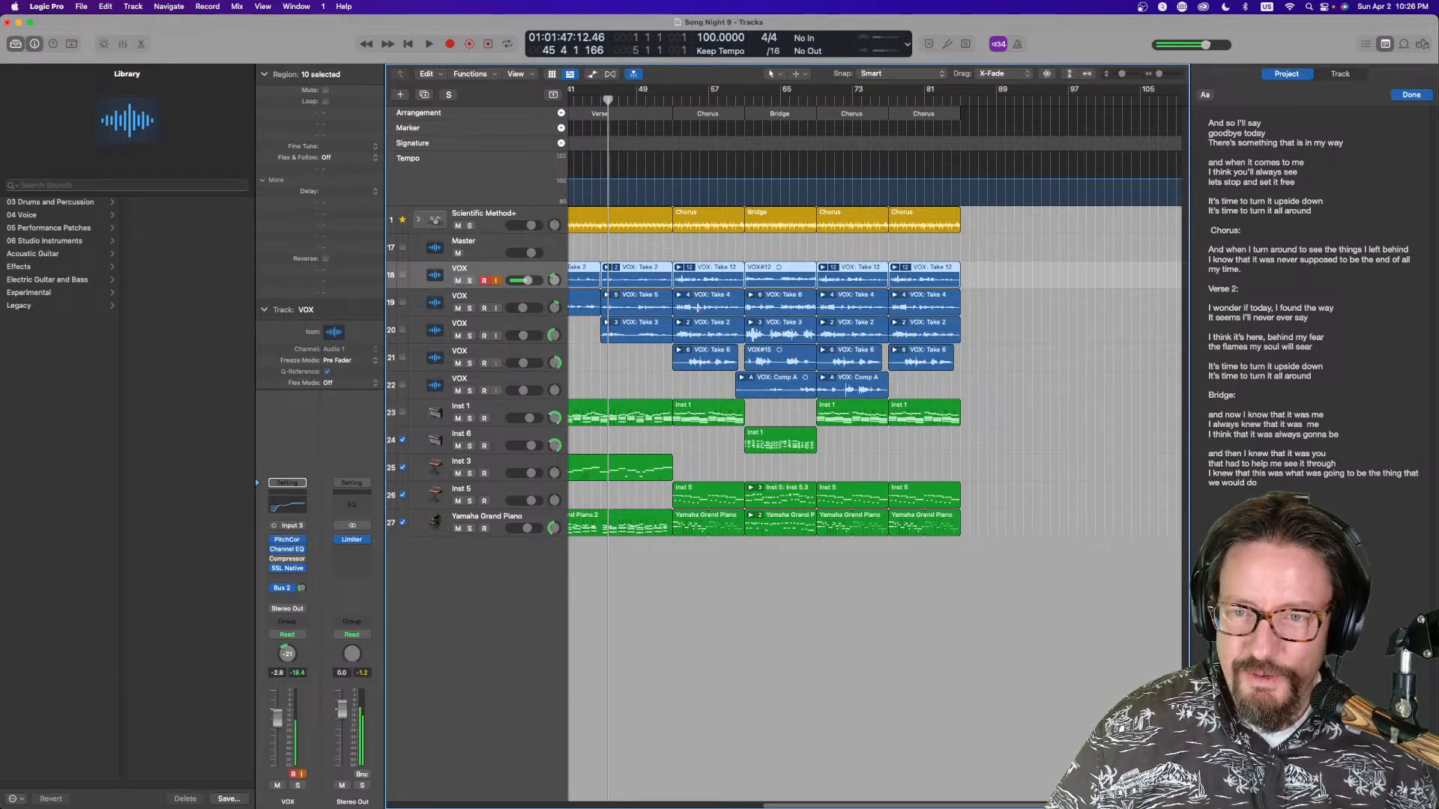
# Play the song from the beginning with the mixer shown to review the levels
pyautogui.hscroll(-10, 728, 309)
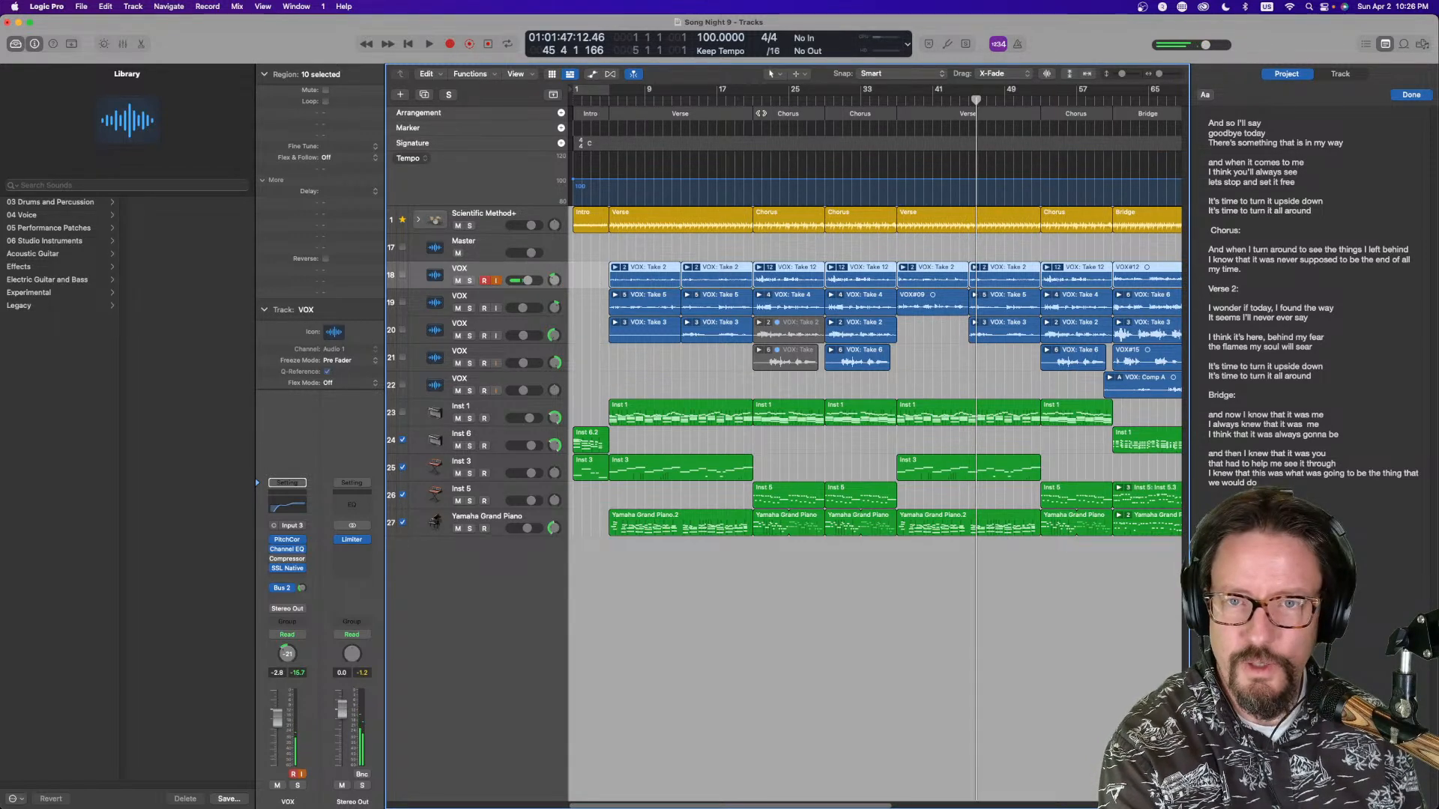
pyautogui.press('Return')
pyautogui.press('x')
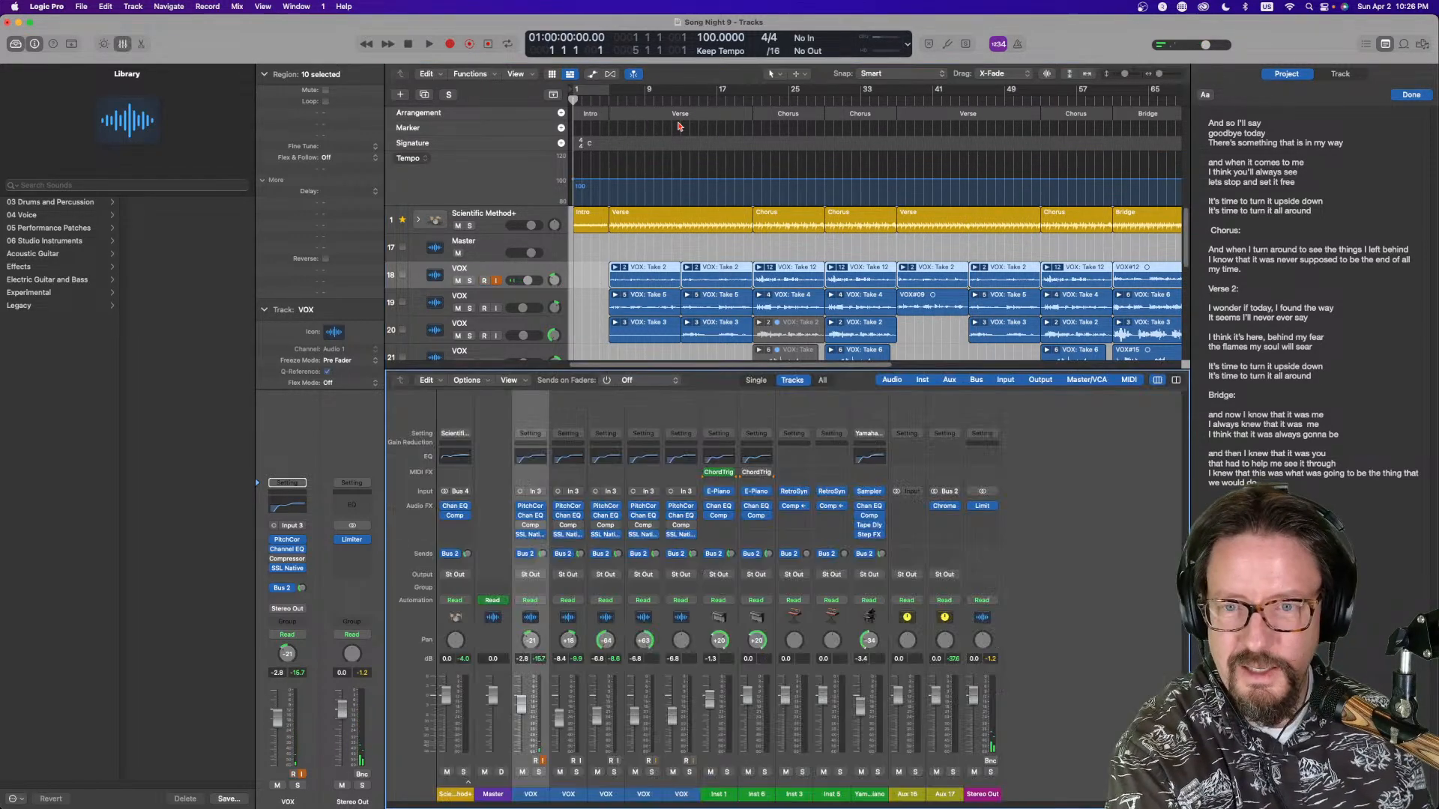
pyautogui.press('space')
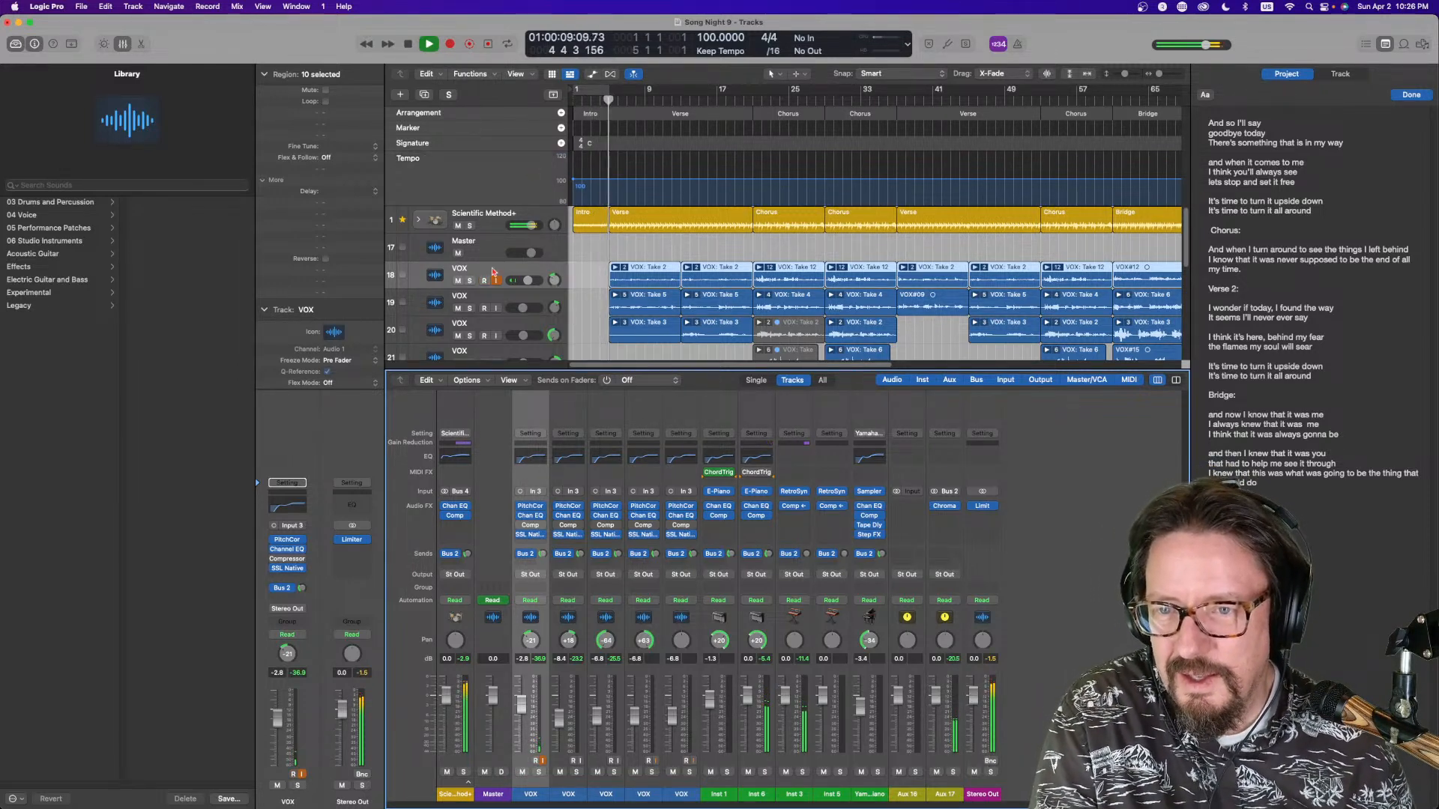
# Move the Master track to the top of the track list and play back from the Bridge section
pyautogui.moveTo(487, 246); pyautogui.dragTo(489, 217)
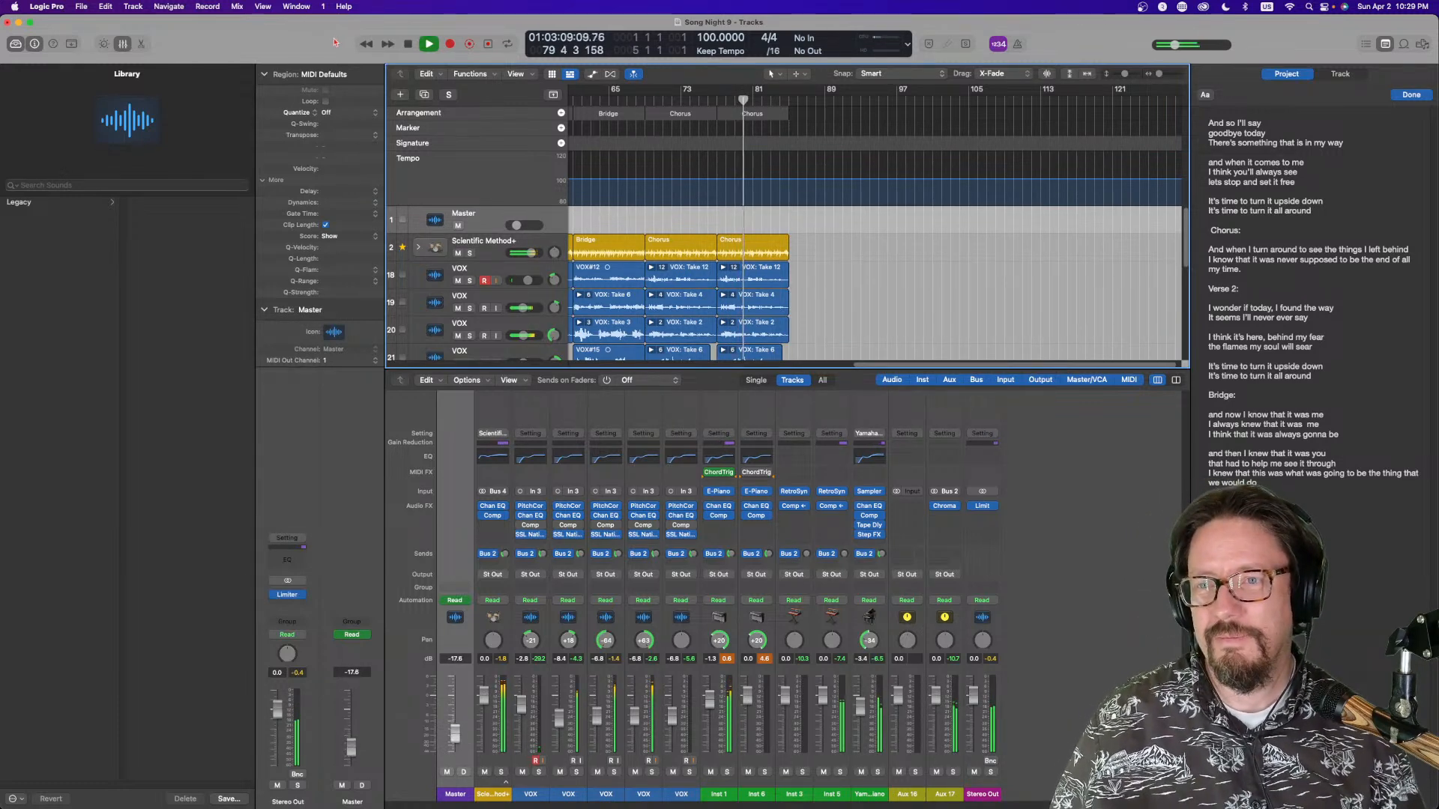
pyautogui.click(409, 45)
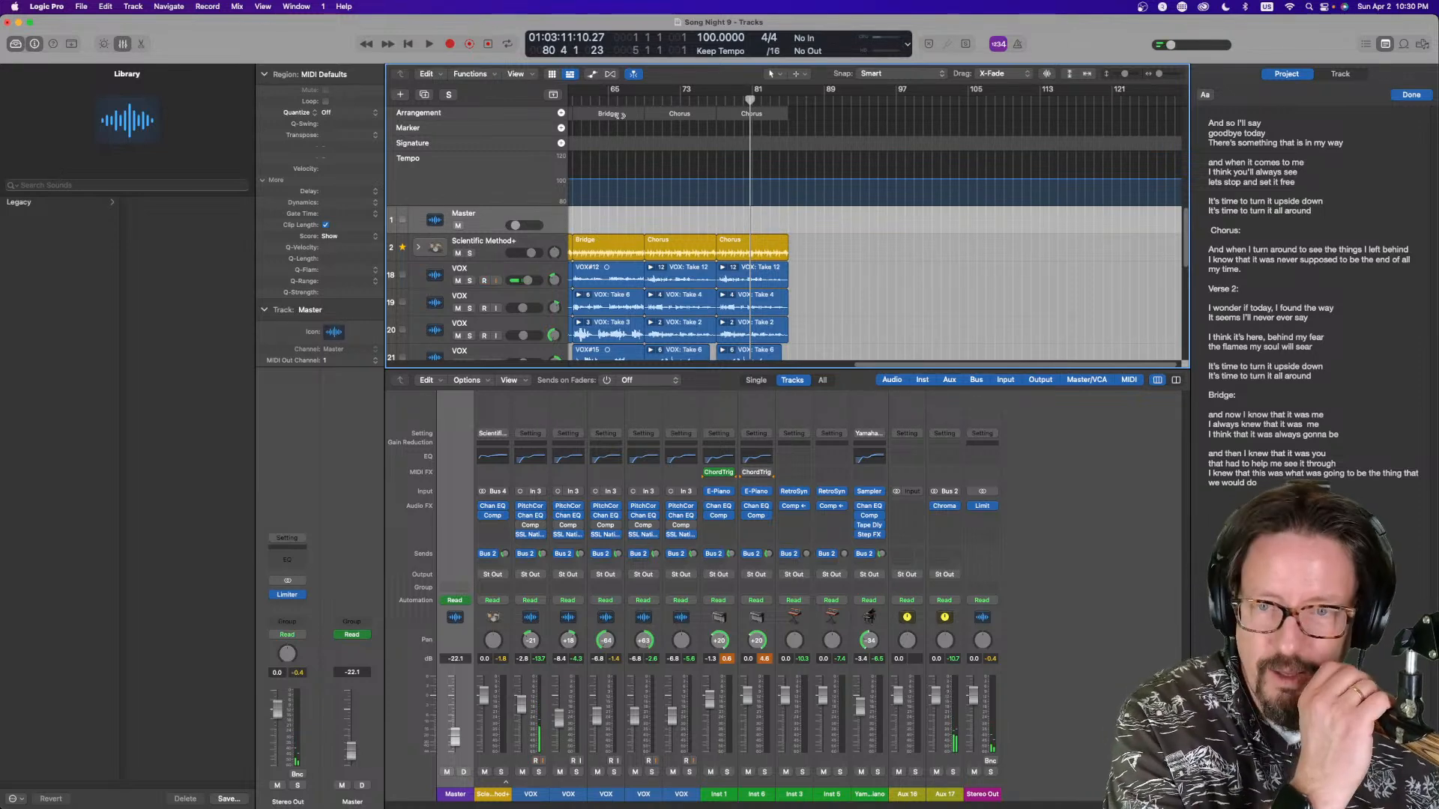
pyautogui.click(588, 100)
pyautogui.press('space')
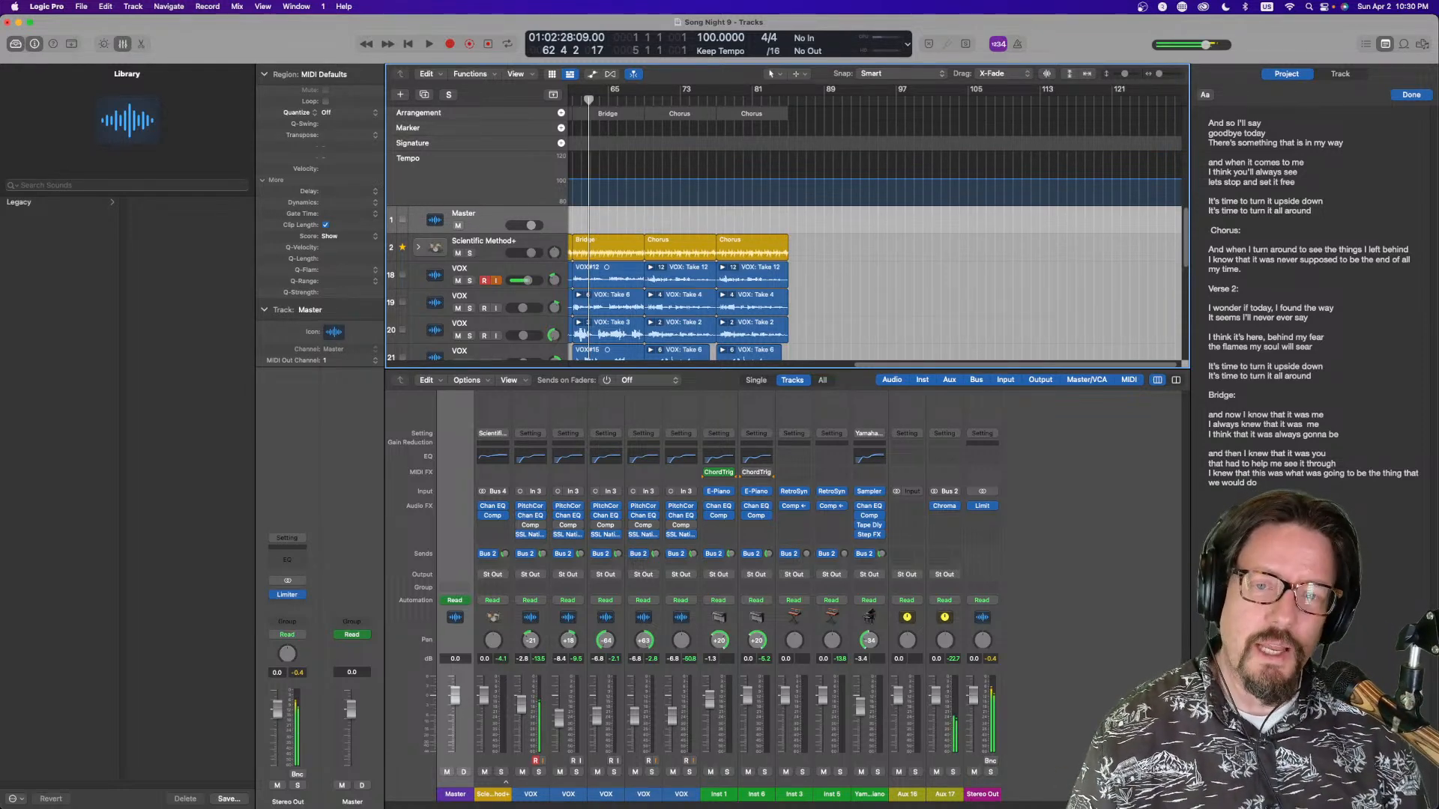
# Zoom out to view the whole arrangement and reopen the mixer
pyautogui.press('x')
pyautogui.hscroll(-3, 846, 571)
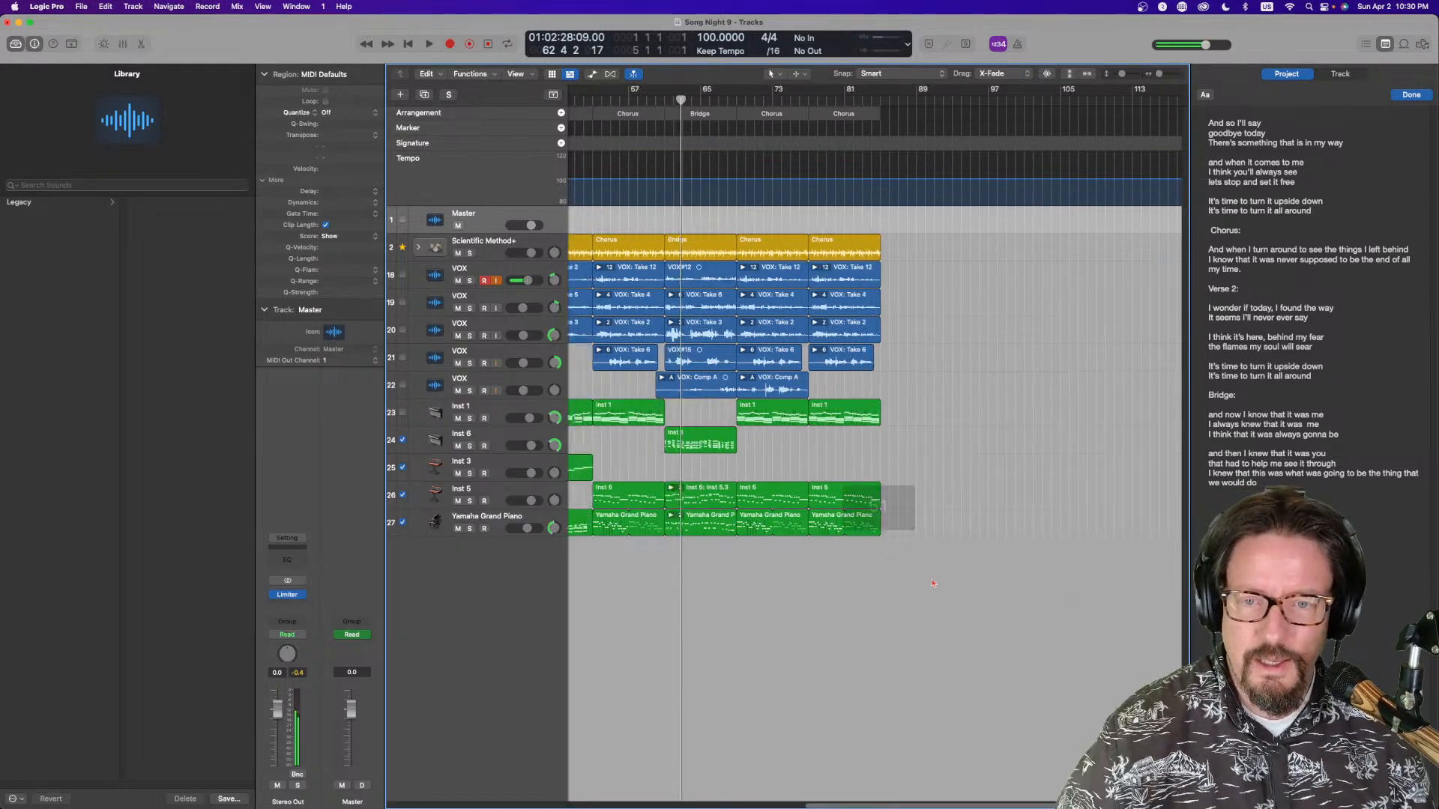
pyautogui.hscroll(-5, 845, 572)
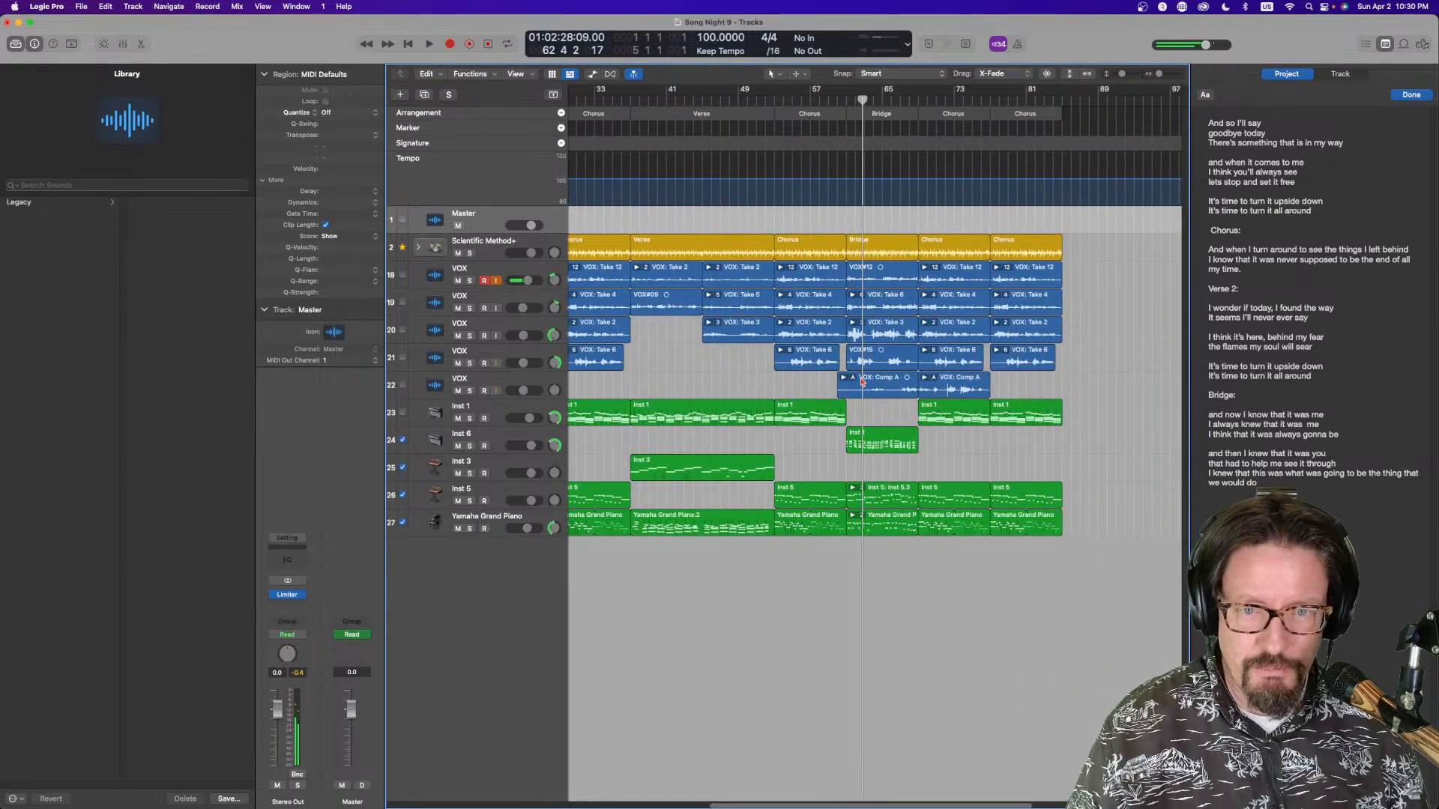
pyautogui.hscroll(-4, 859, 380)
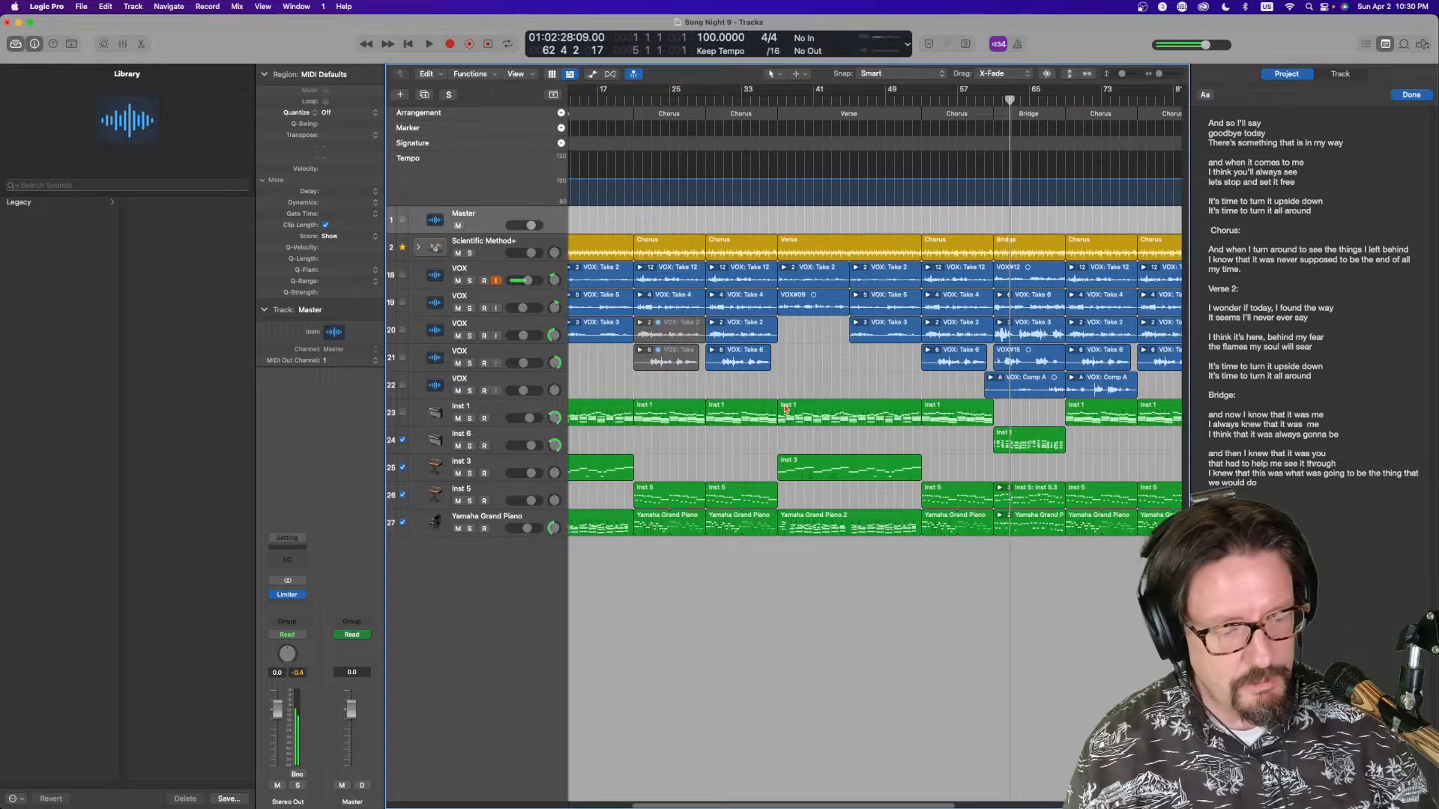
pyautogui.press('super+Left')
pyautogui.press('super+Left')
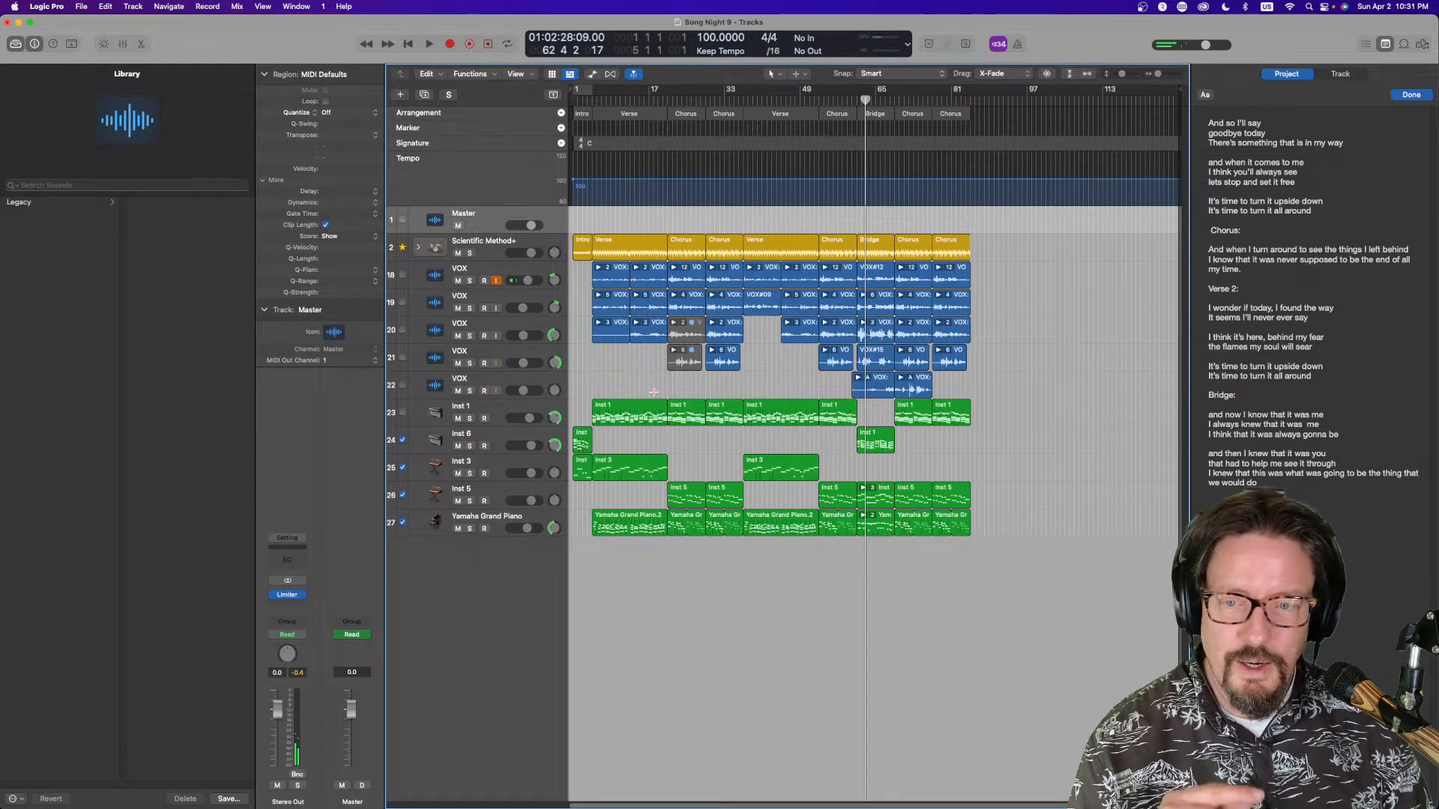
pyautogui.press('x')
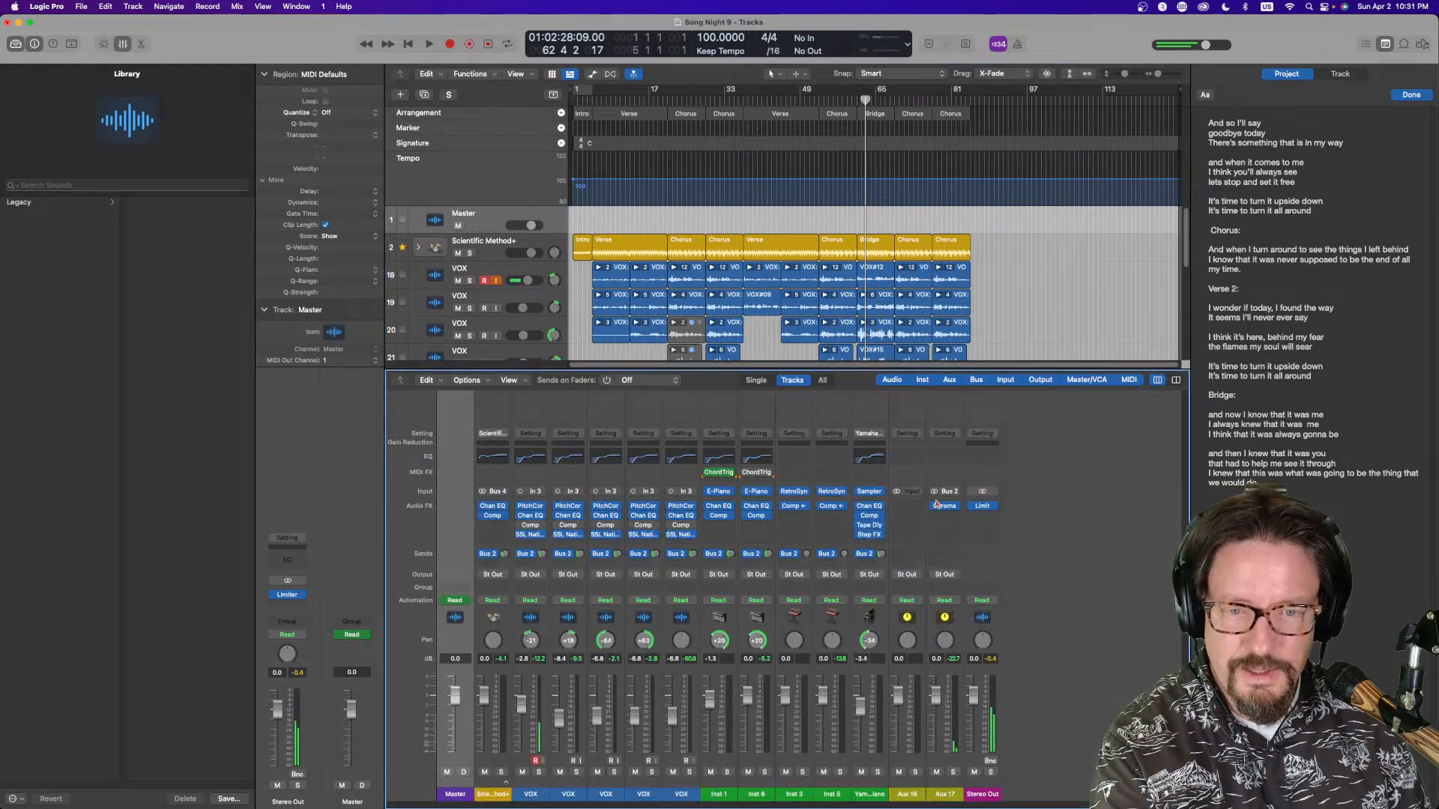